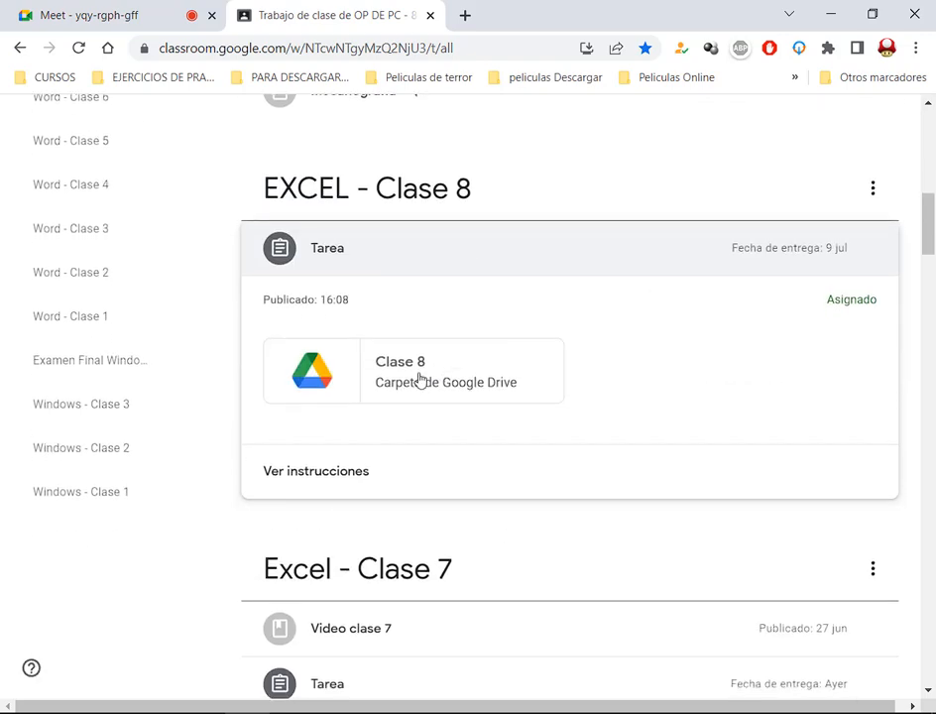
Open the Clase 8 Drive folder attached to the EXCEL - Clase 8 assignment and download TP 25.xls.
click(413, 372)
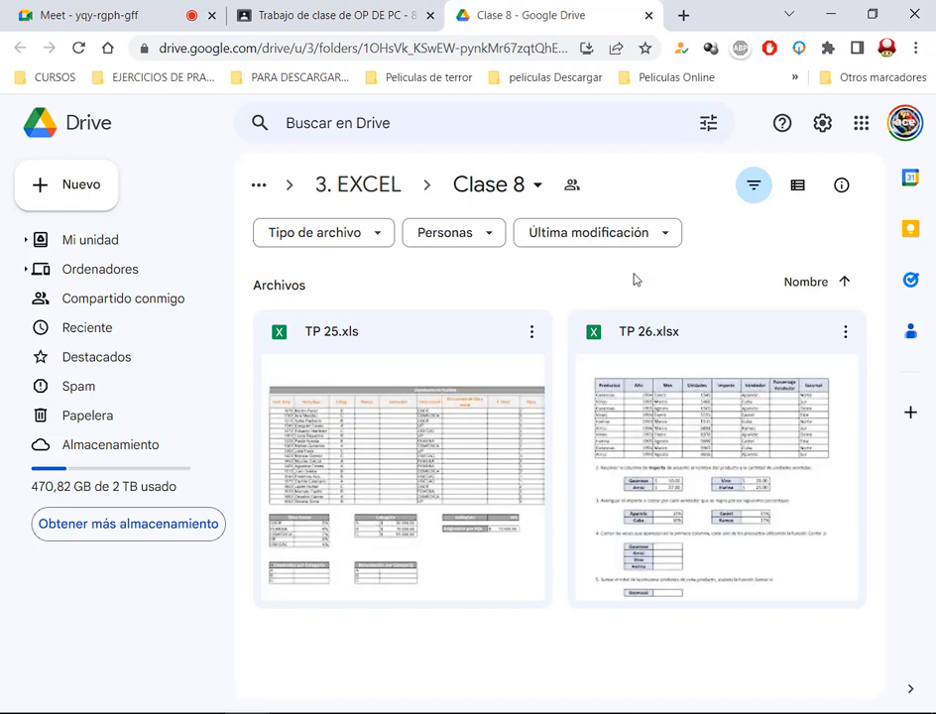
click(364, 367)
click(721, 345)
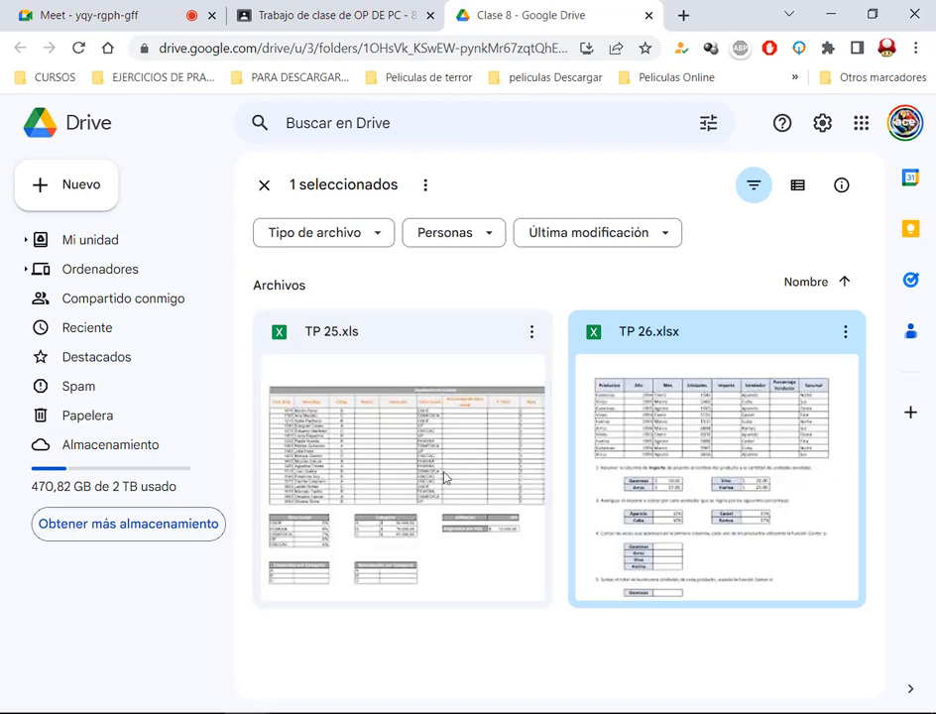
click(401, 342)
right_click(455, 415)
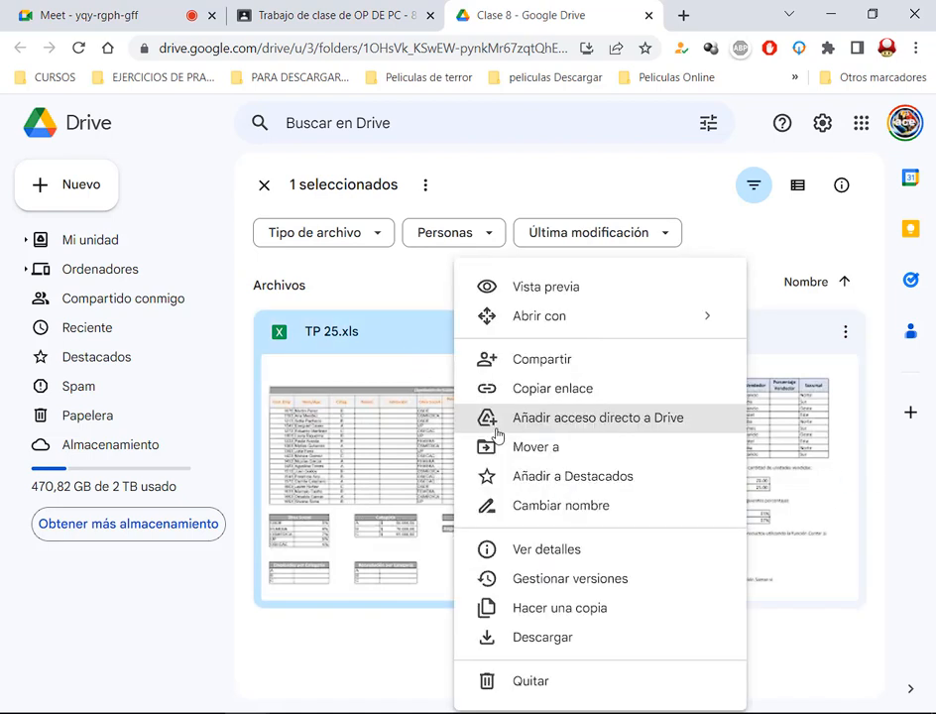
click(533, 645)
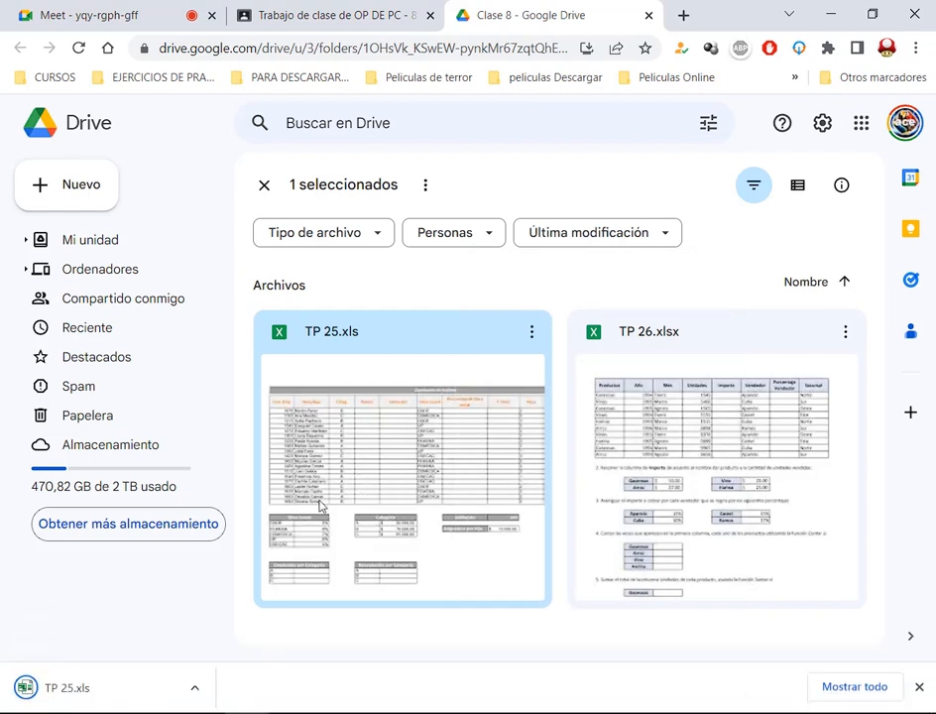
Open the downloaded TP 25.xls in Excel and enable editing for the workbook.
click(88, 697)
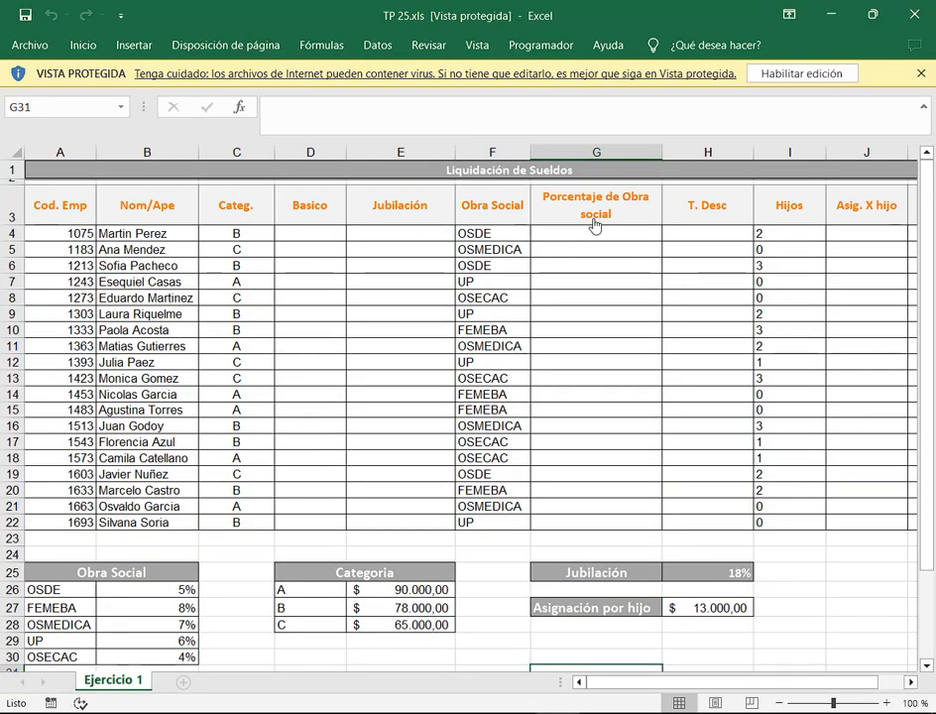
click(793, 74)
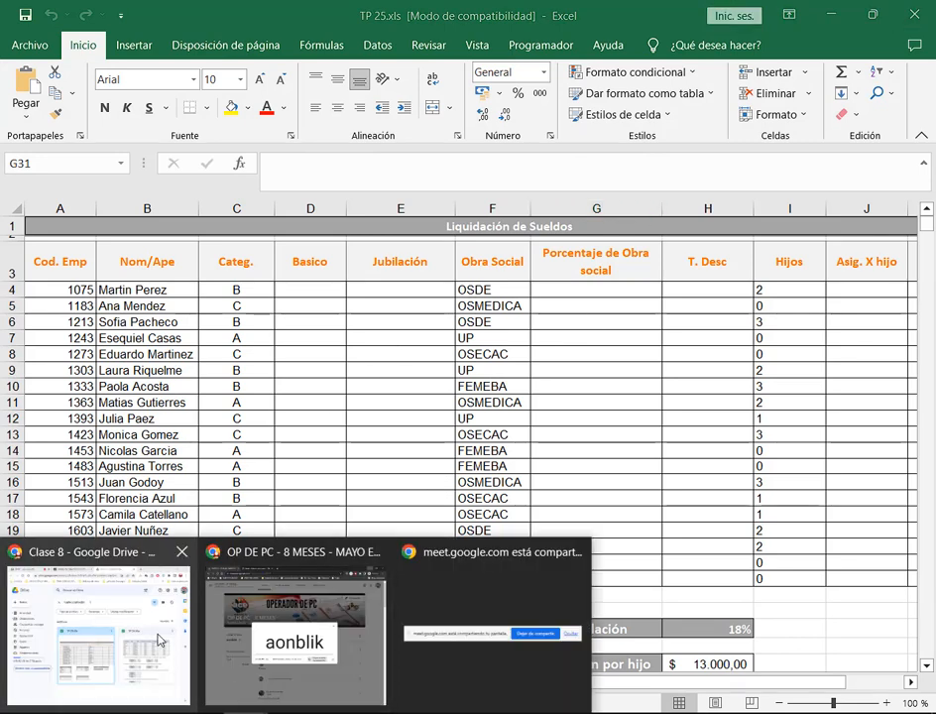
Check the chat messages of the Google Meet call and return to the maximized TP 25.xls workbook in Excel.
click(155, 635)
click(100, 12)
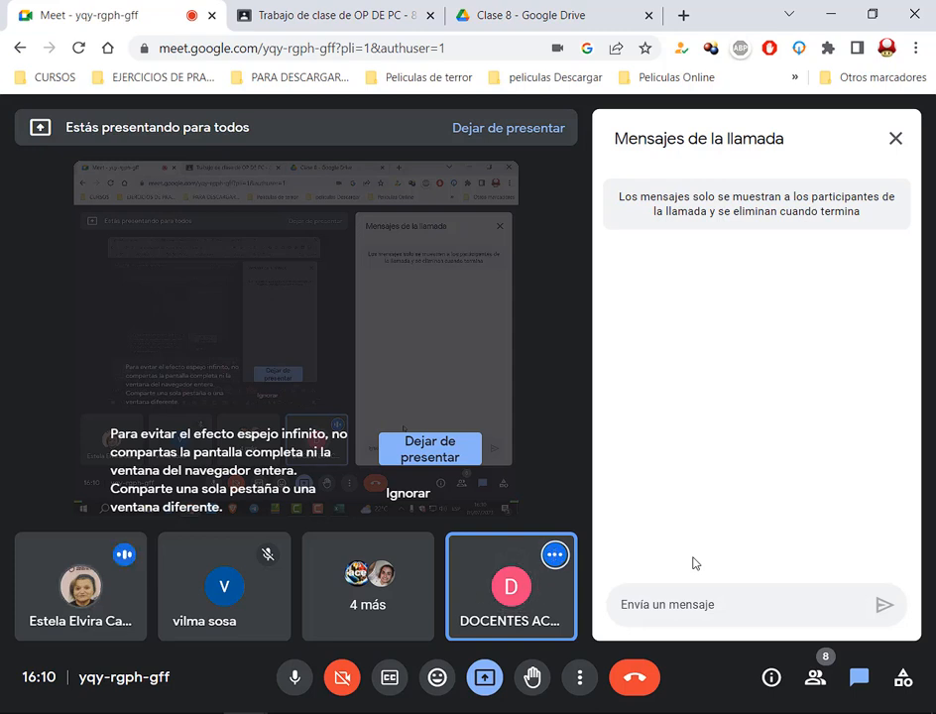
click(557, 711)
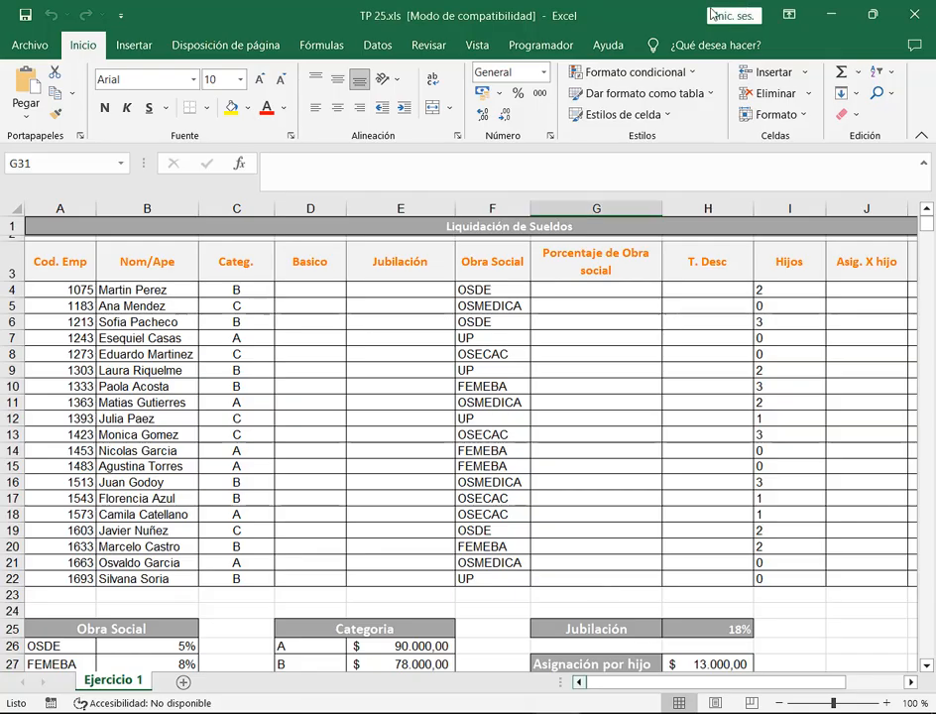
click(874, 14)
drag(547, 157, 303, 47)
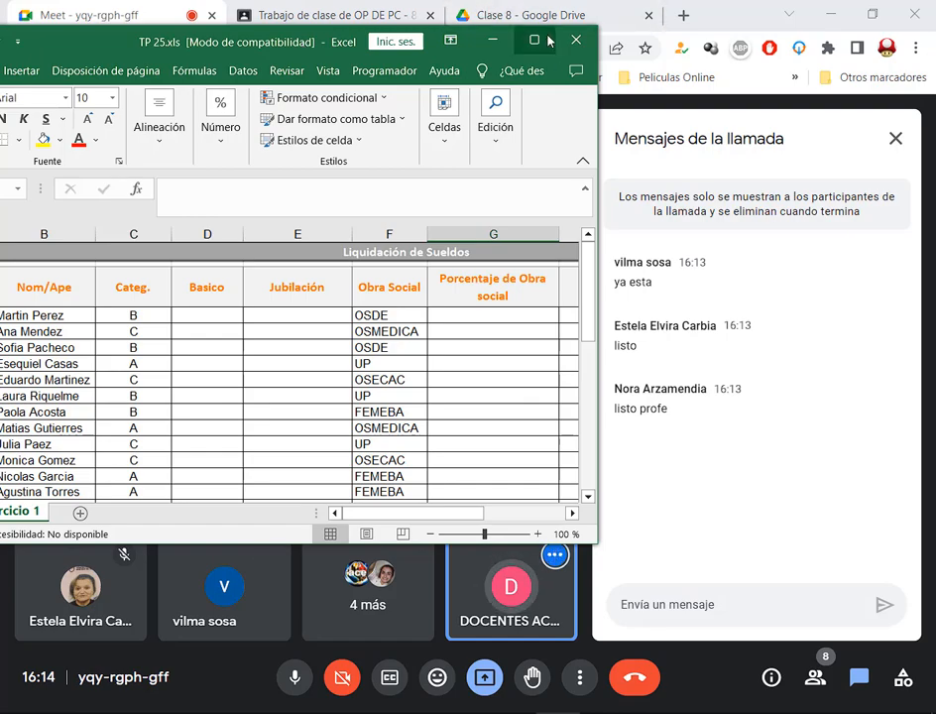
double_click(406, 38)
key(alt+Tab)
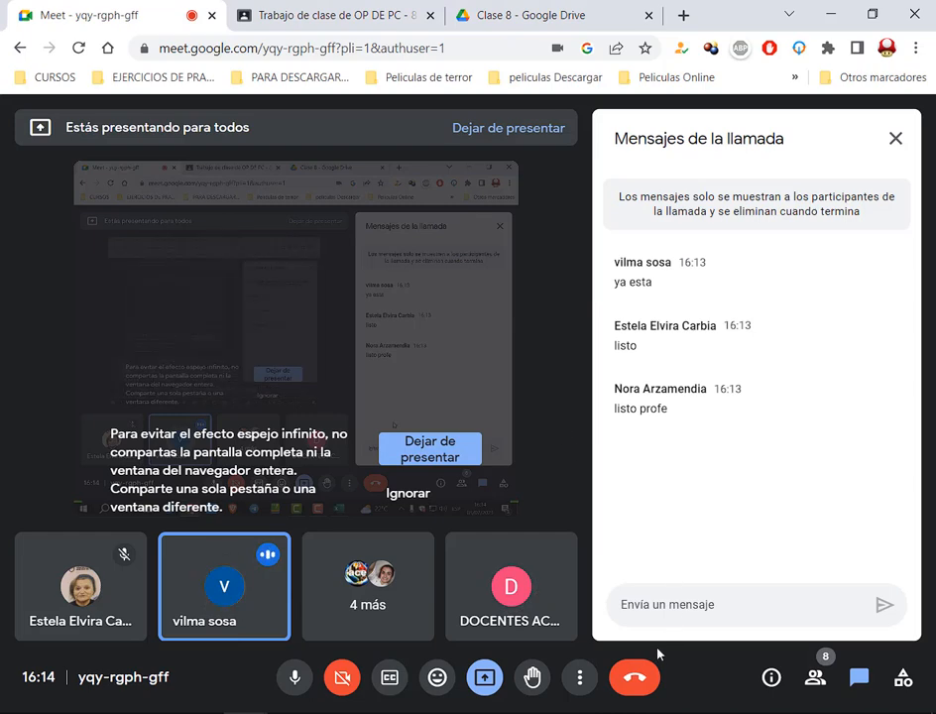
key(alt+Tab)
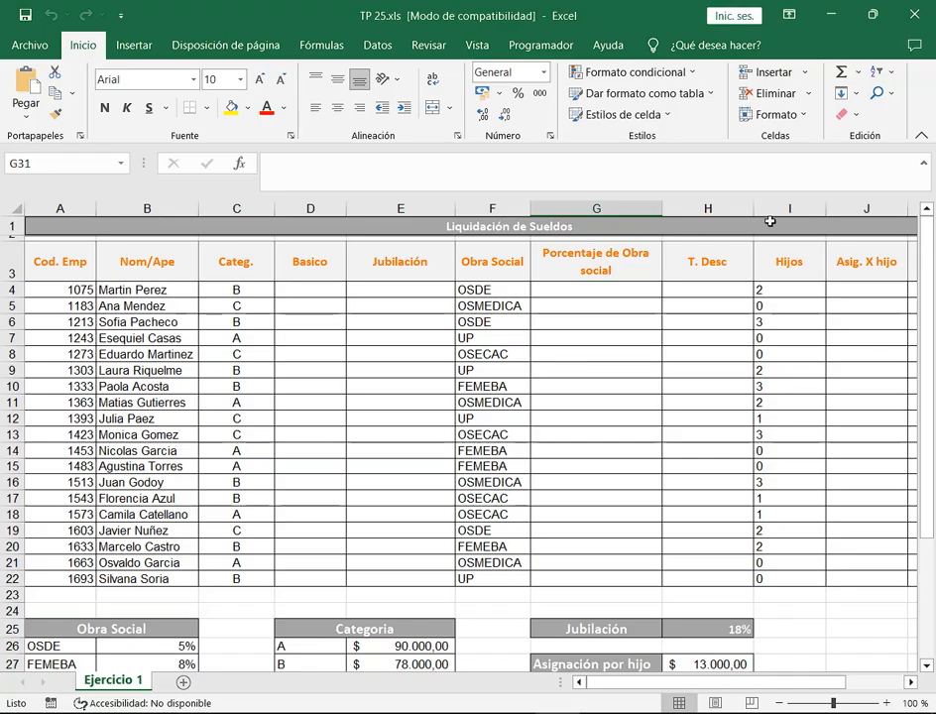
key(alt+Tab)
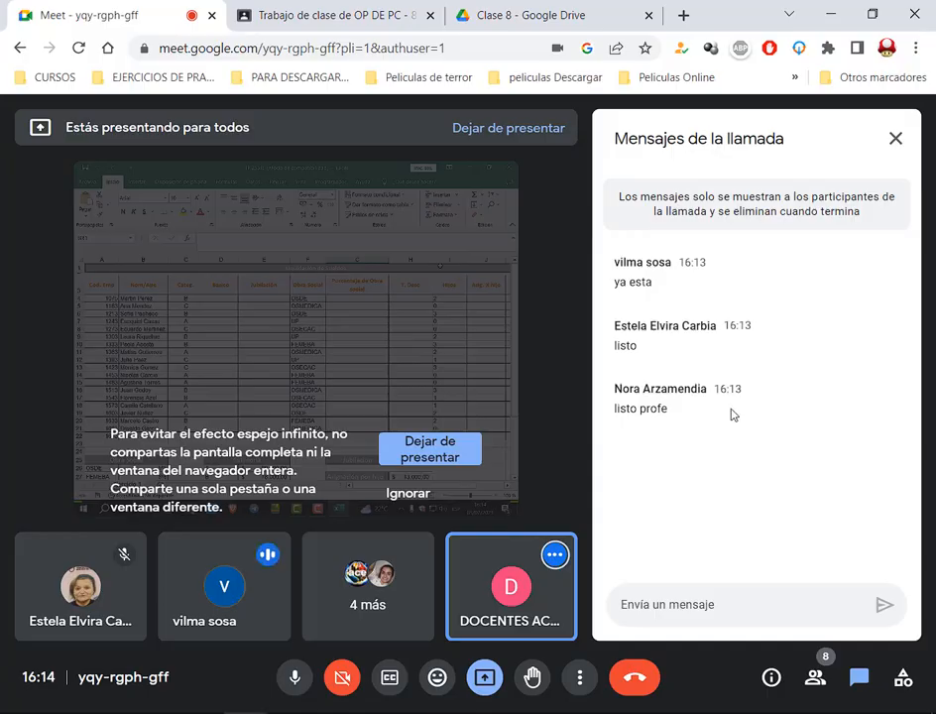
key(alt+Tab)
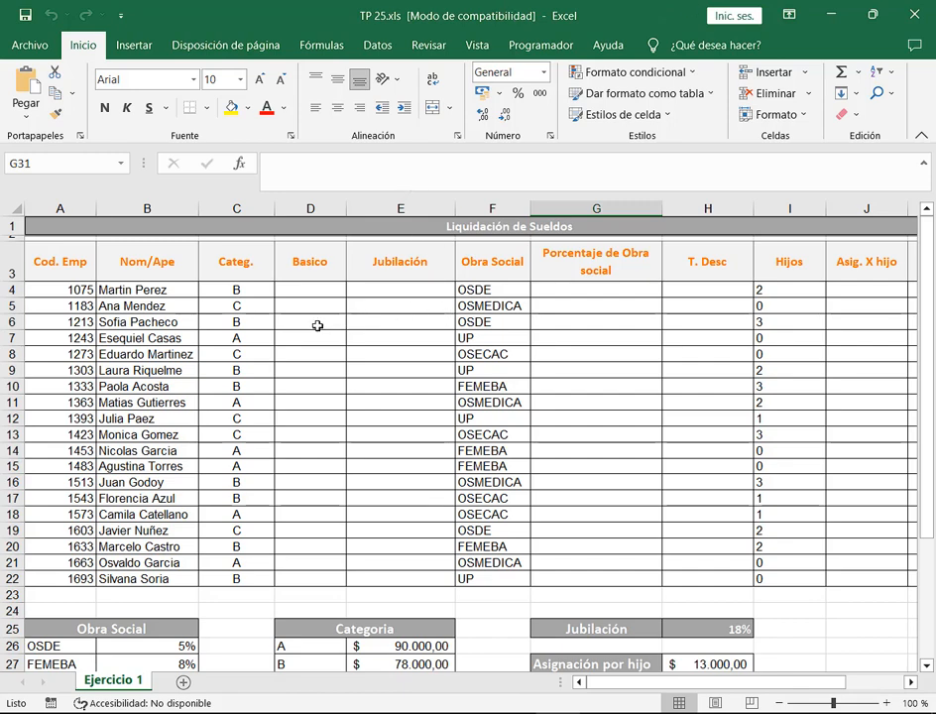
Examine the Cod. Emp, Nom/Ape, Categ. and Basico columns of the Liquidación de Sueldos table at 130% zoom.
scroll(315, 324, up, 1)
scroll(335, 308, up, 1)
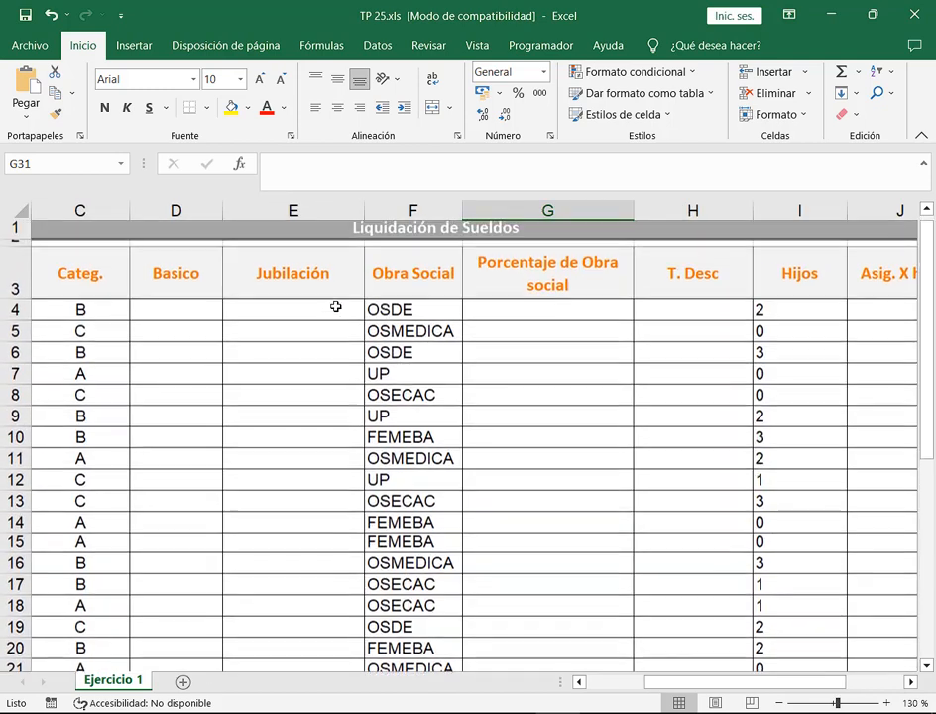
drag(702, 689, 613, 684)
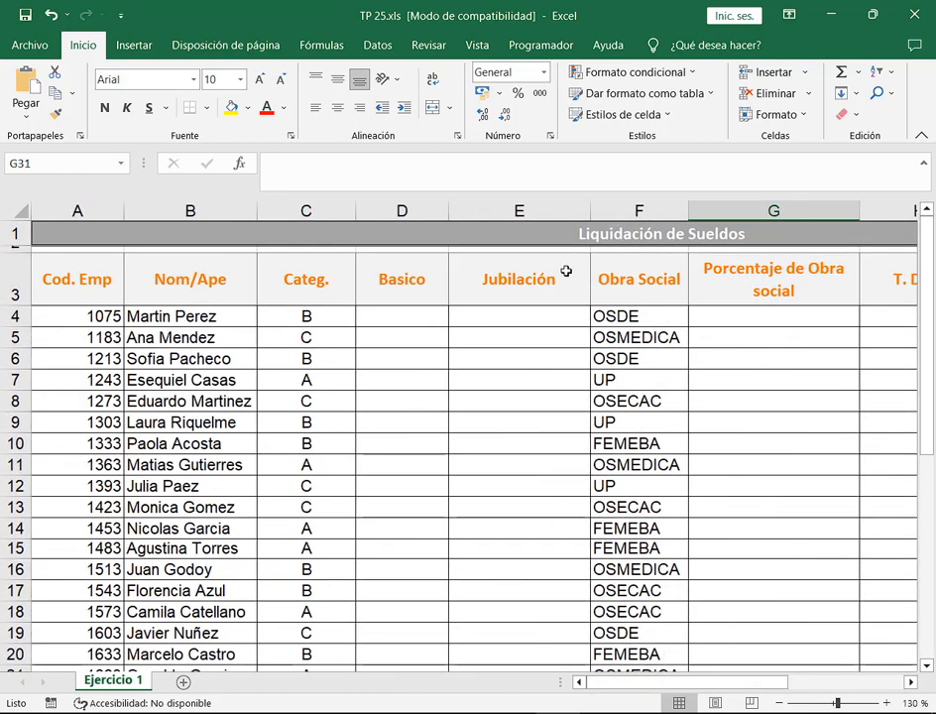
click(420, 320)
drag(61, 284, 62, 401)
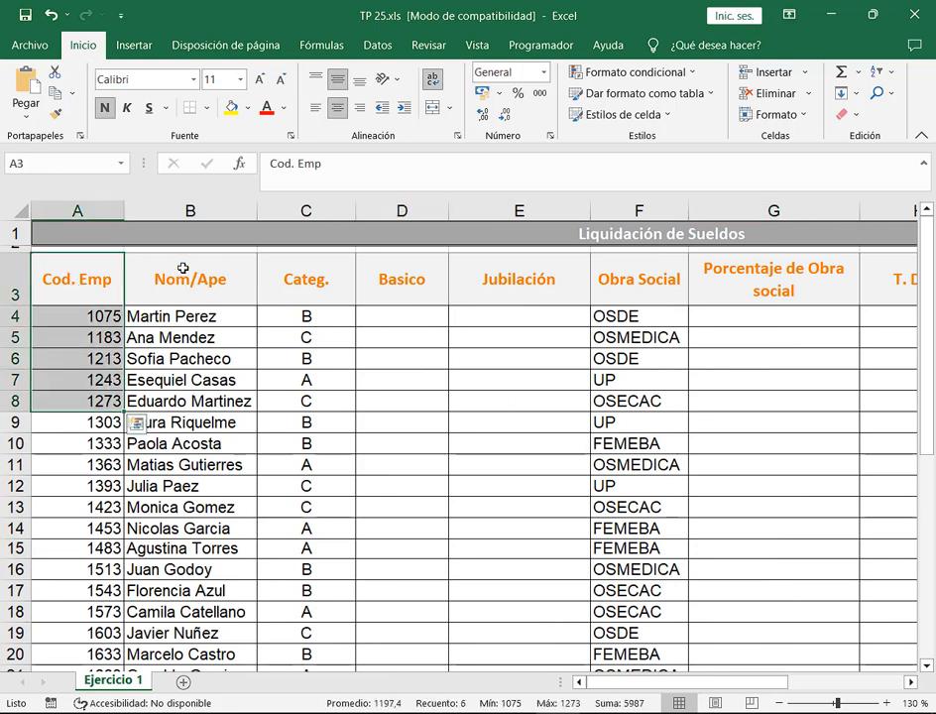
drag(183, 270, 198, 358)
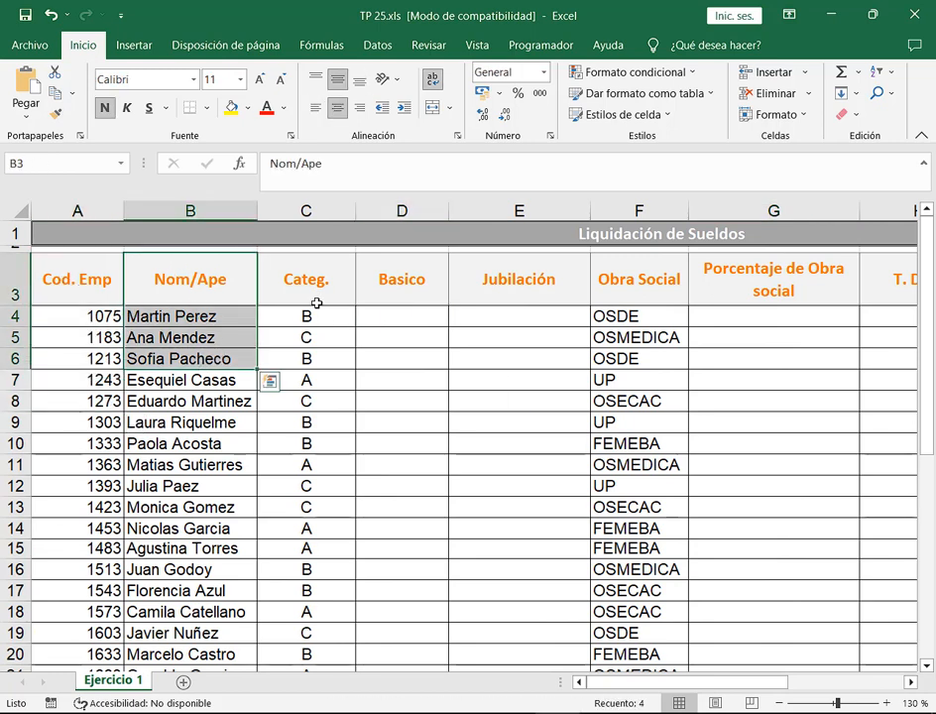
drag(324, 317, 330, 382)
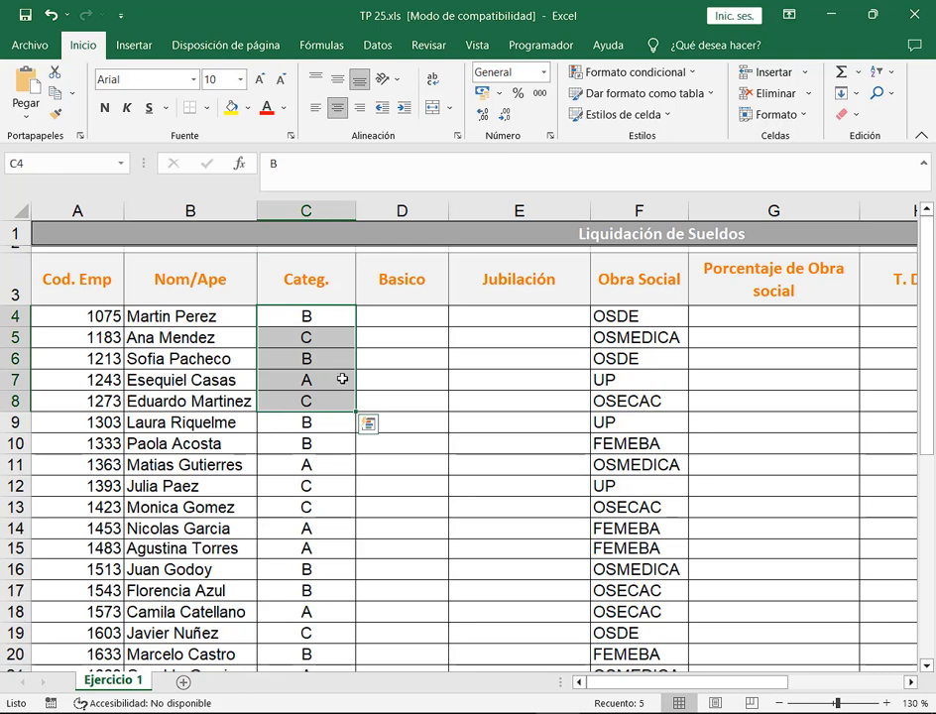
click(391, 313)
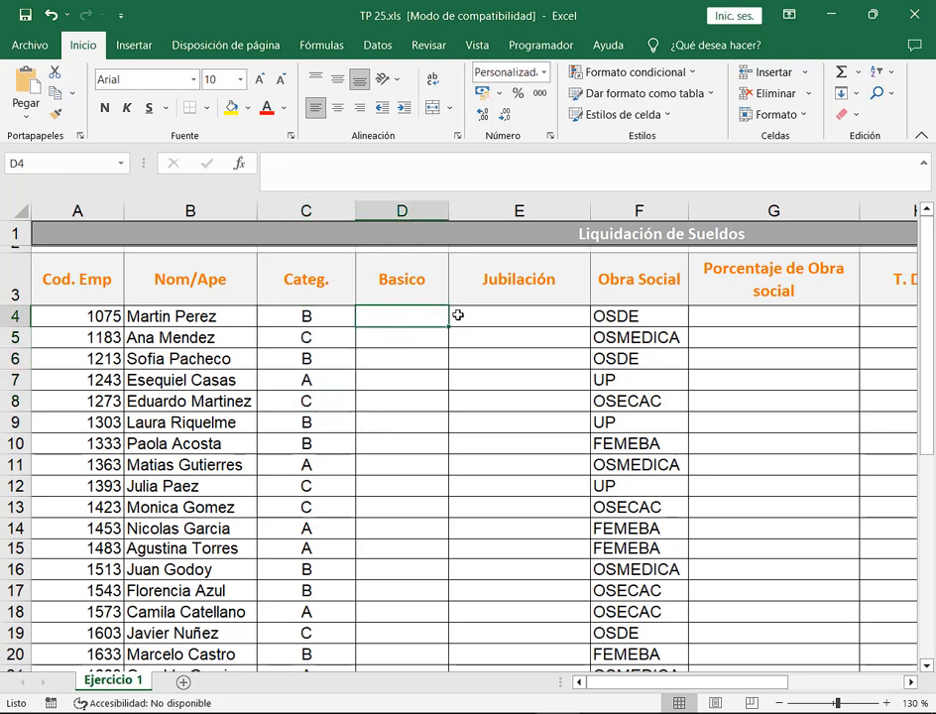
drag(419, 280, 426, 456)
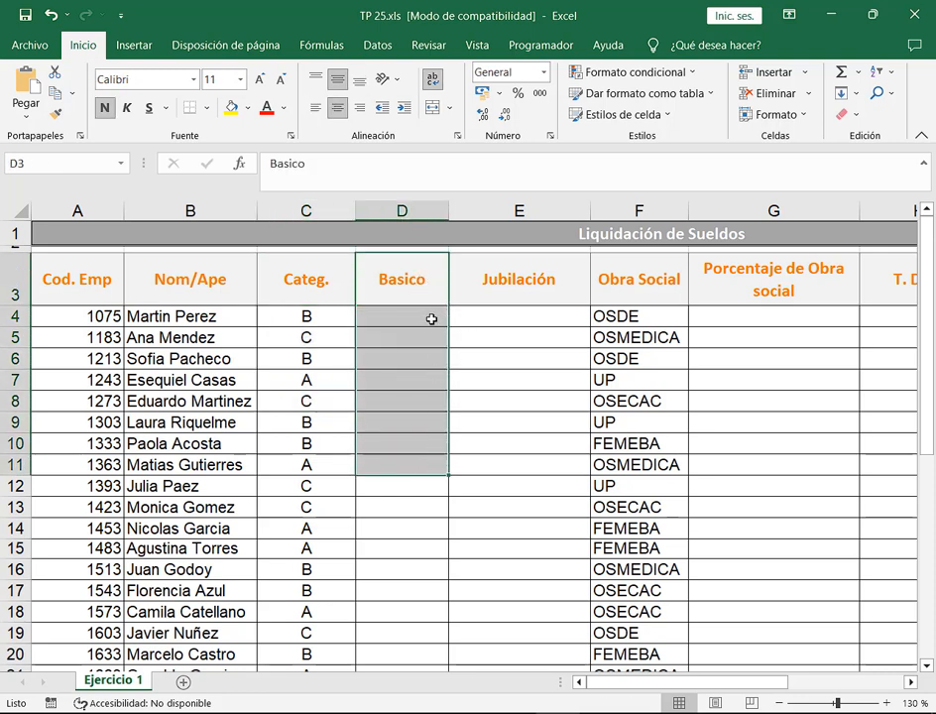
click(414, 320)
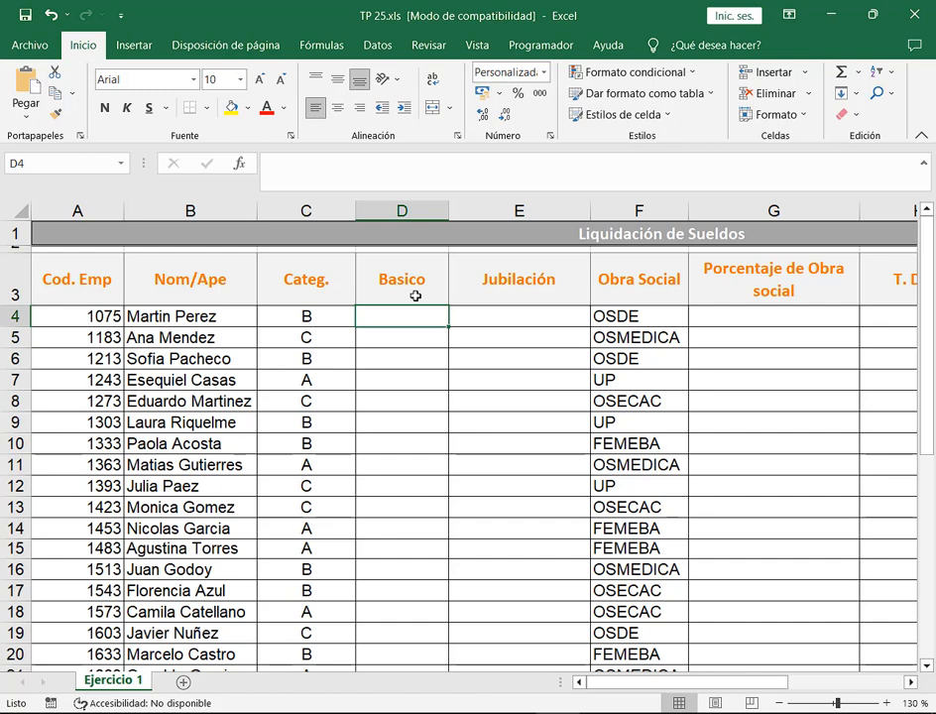
Review the Obra Social, Categoria, Jubilación and Asignación por hijo reference tables below the payroll table.
scroll(417, 352, down, 4)
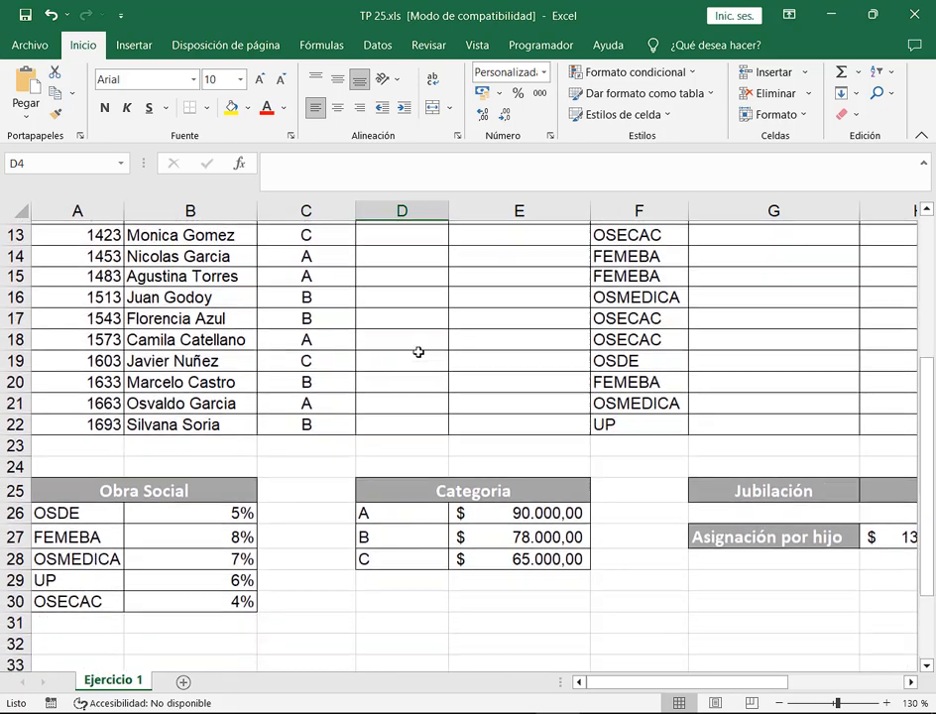
scroll(418, 352, down, 1)
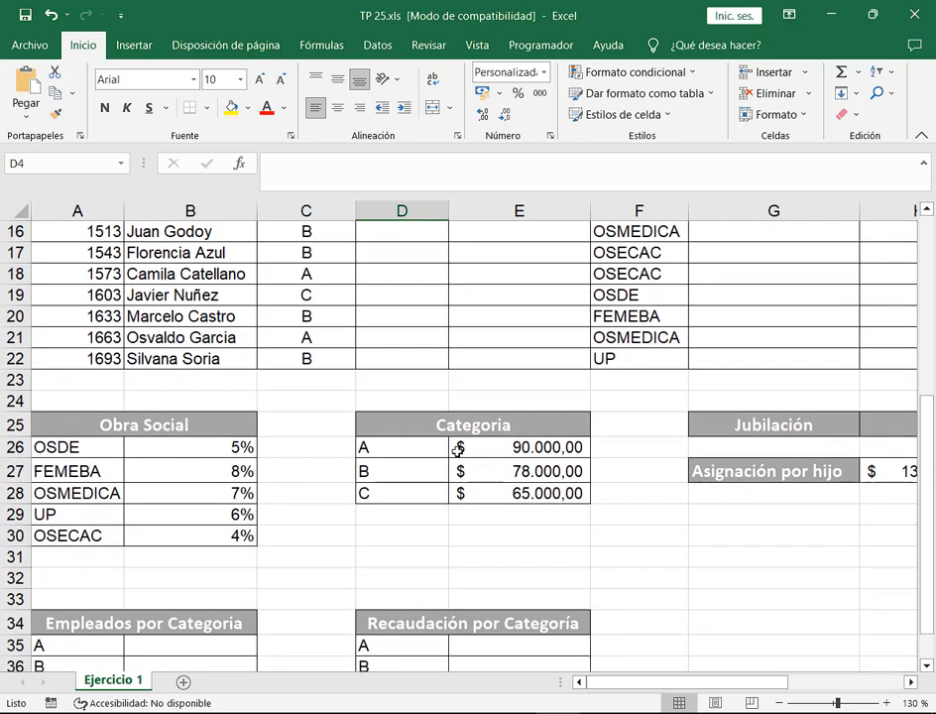
drag(180, 428, 180, 525)
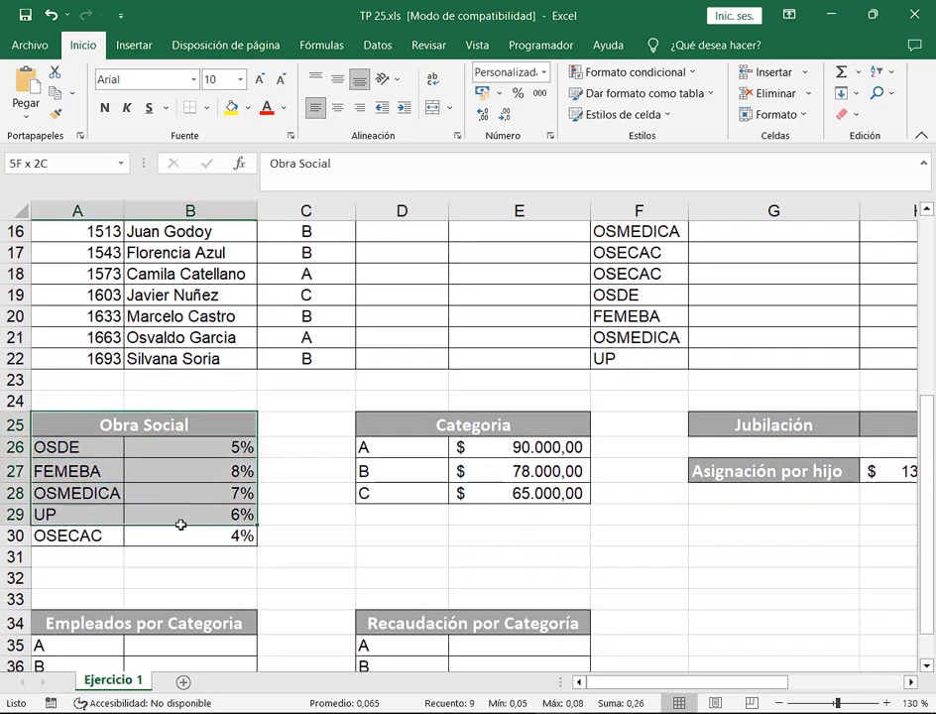
drag(557, 426, 555, 514)
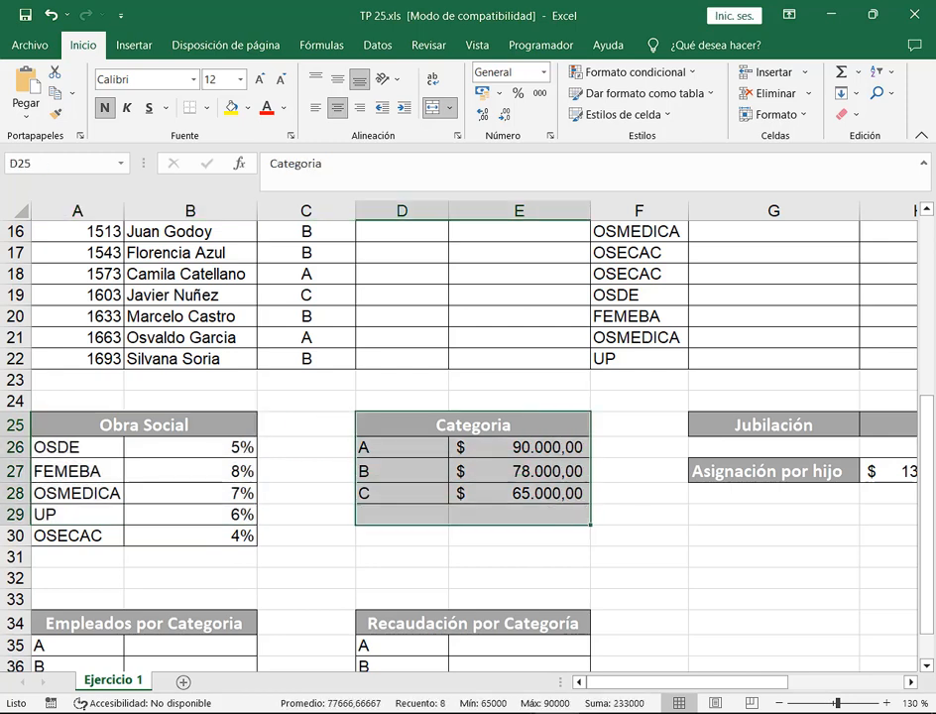
click(911, 683)
drag(733, 421, 842, 417)
drag(654, 471, 783, 470)
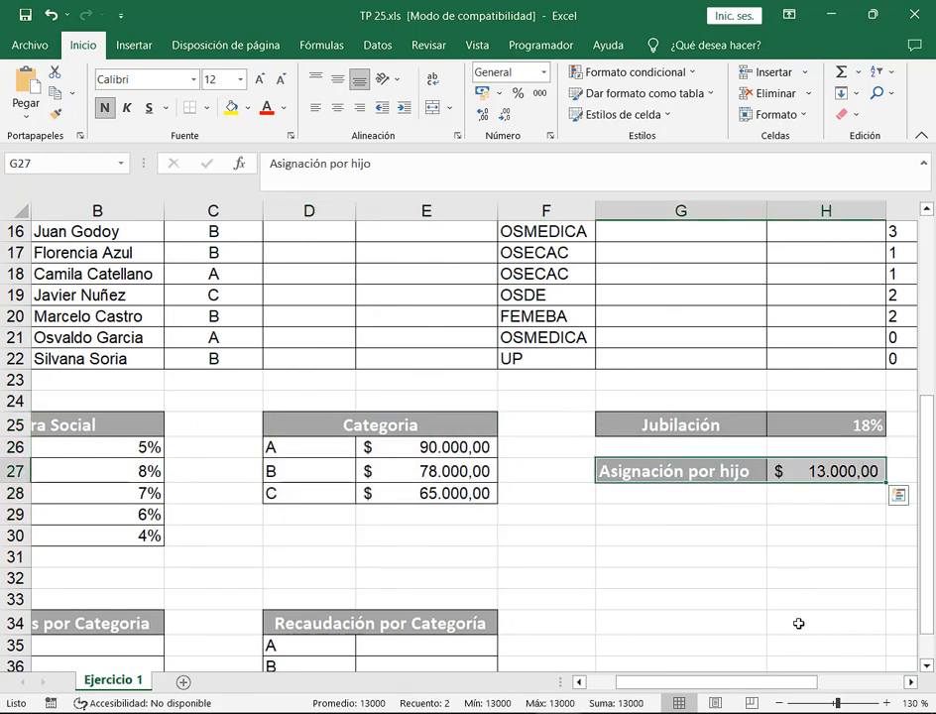
drag(773, 683, 742, 683)
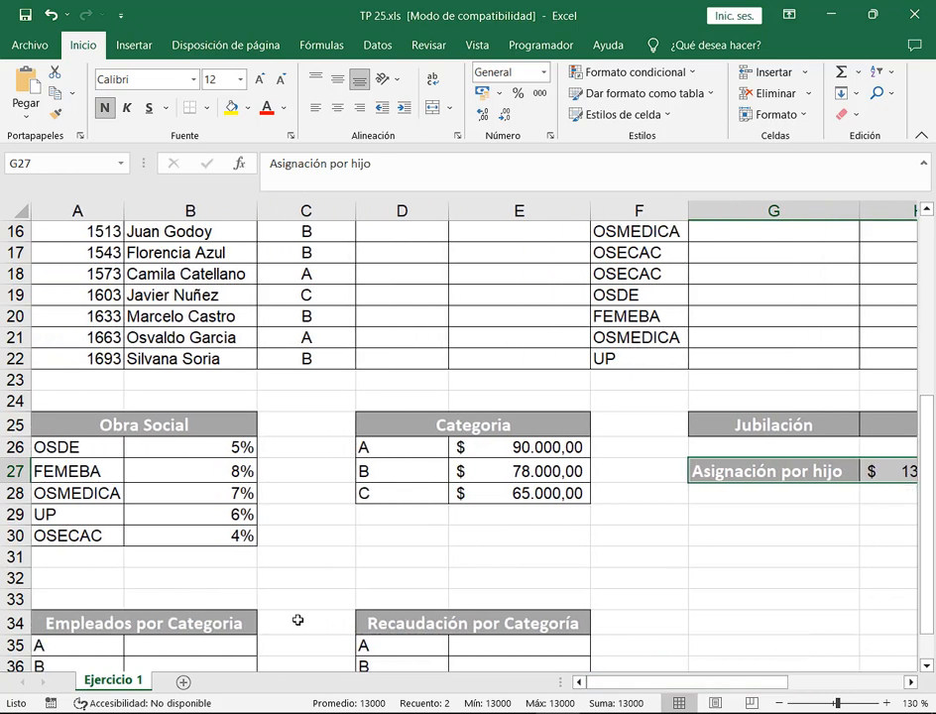
Review the Empleados por Categoria and Recaudación por Categoría summary tables starting in row 34.
scroll(273, 609, down, 2)
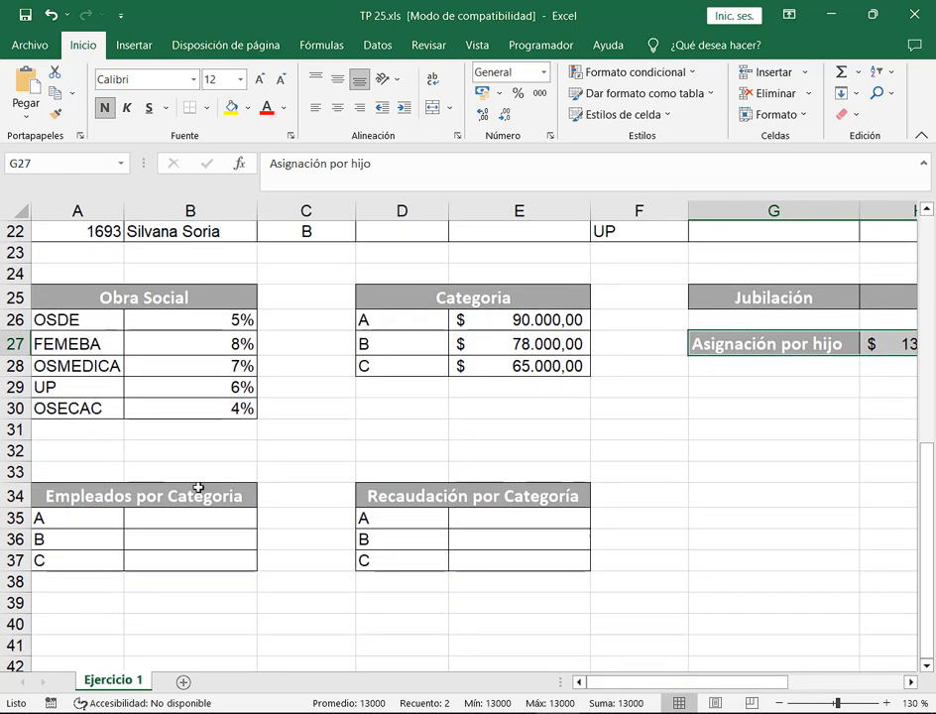
click(198, 502)
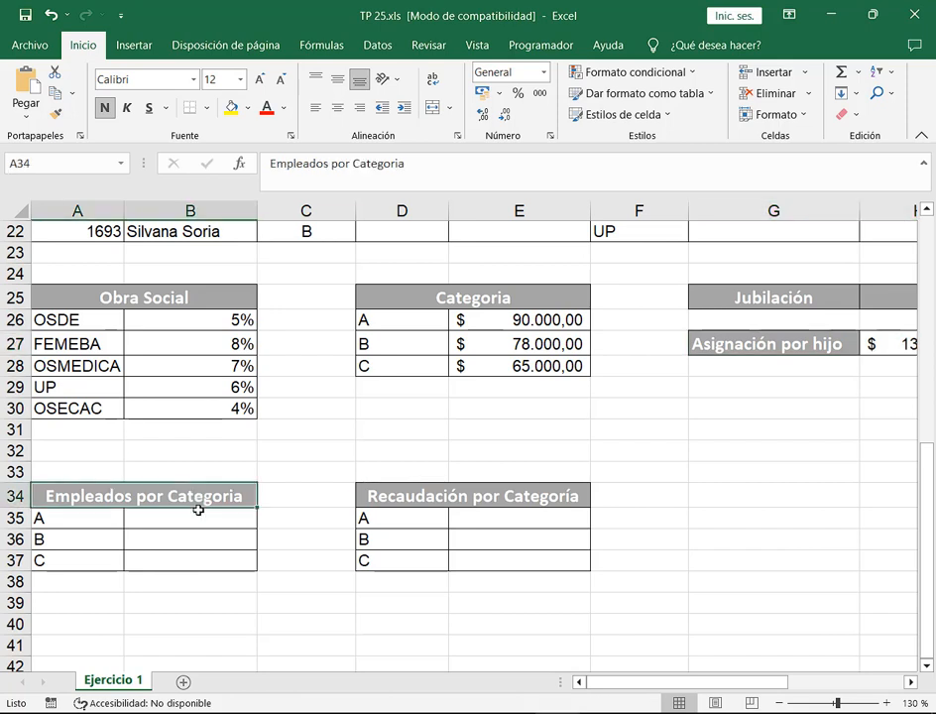
drag(198, 508, 210, 551)
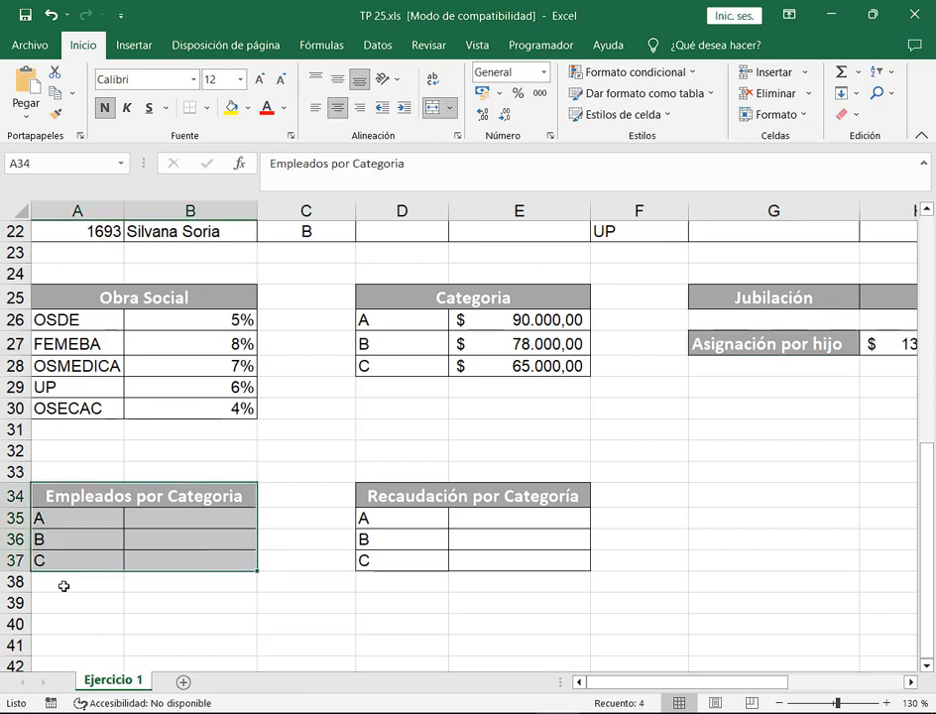
drag(509, 497, 512, 557)
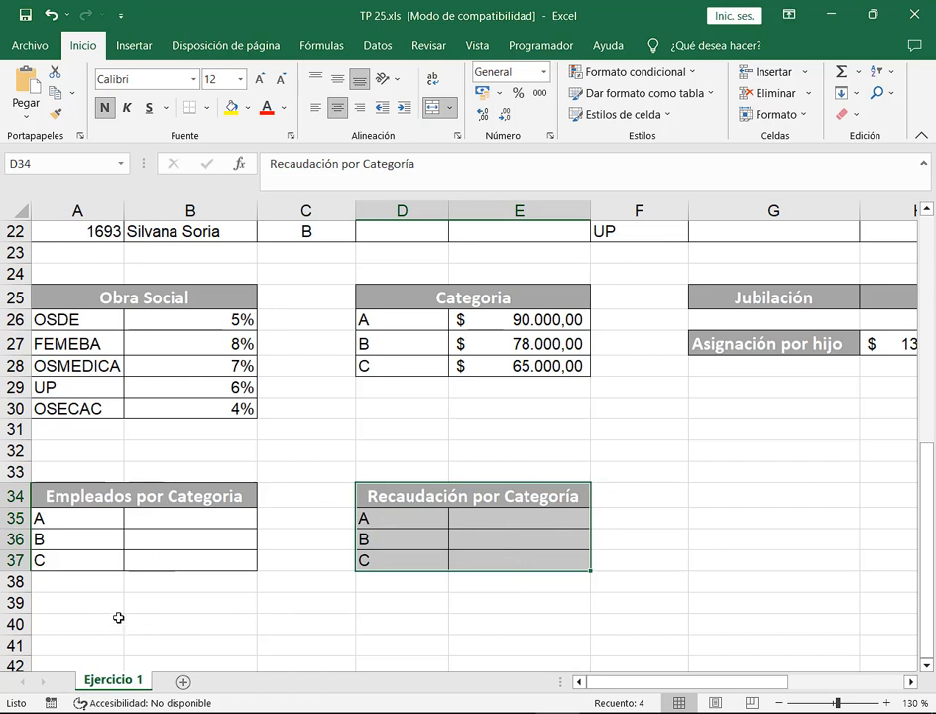
drag(109, 603, 178, 624)
drag(783, 538, 793, 553)
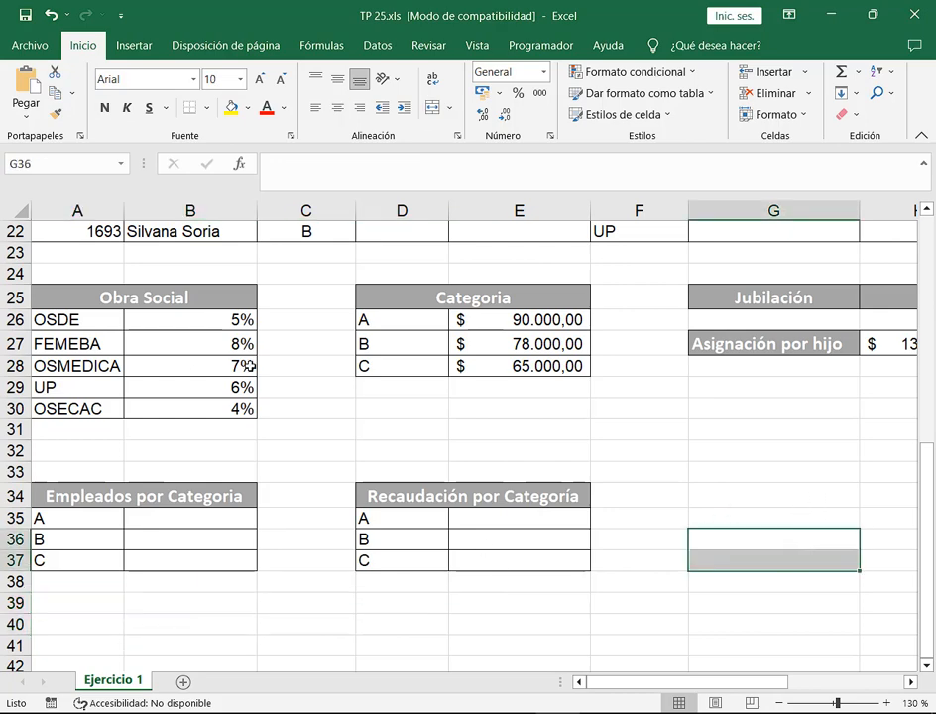
Compare the first Basico cell, D4, with the category letters and amounts in the Categoria table D26:E28.
scroll(631, 460, up, 1)
scroll(631, 459, up, 7)
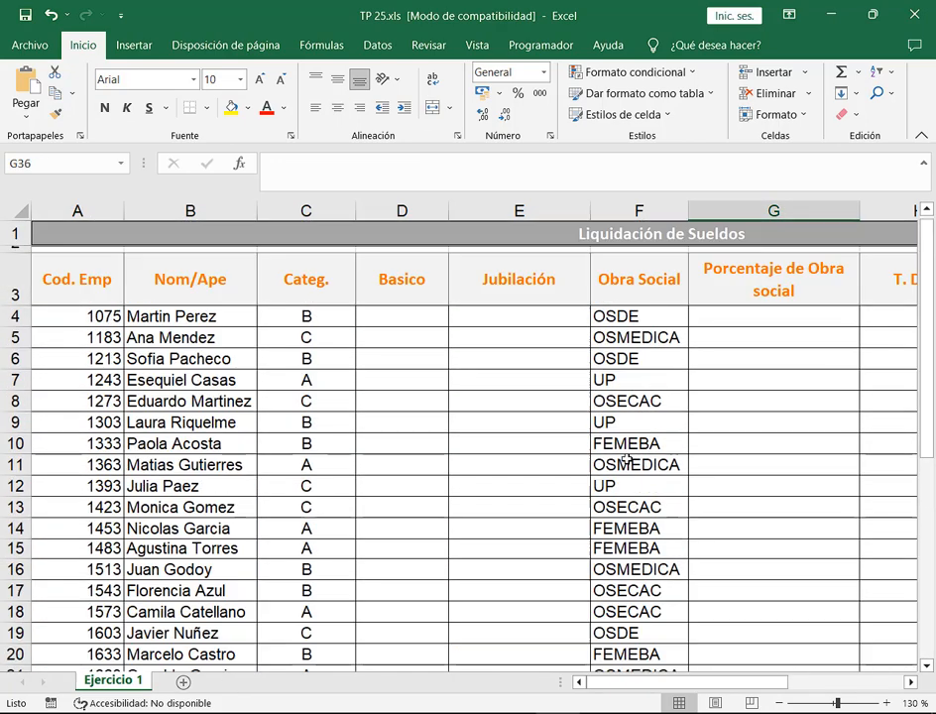
click(399, 315)
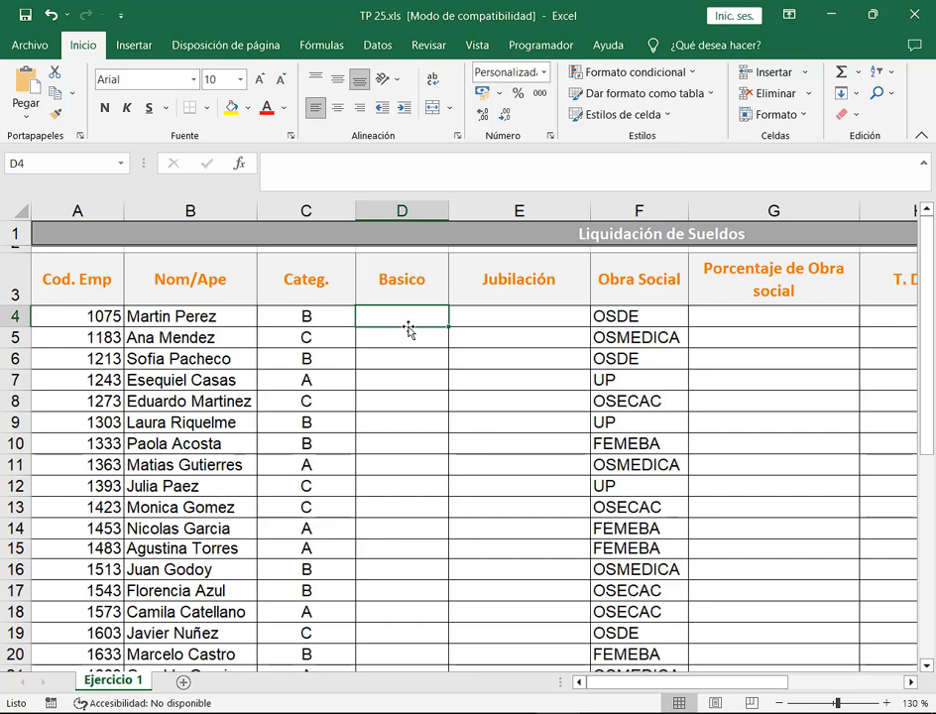
scroll(406, 327, down, 5)
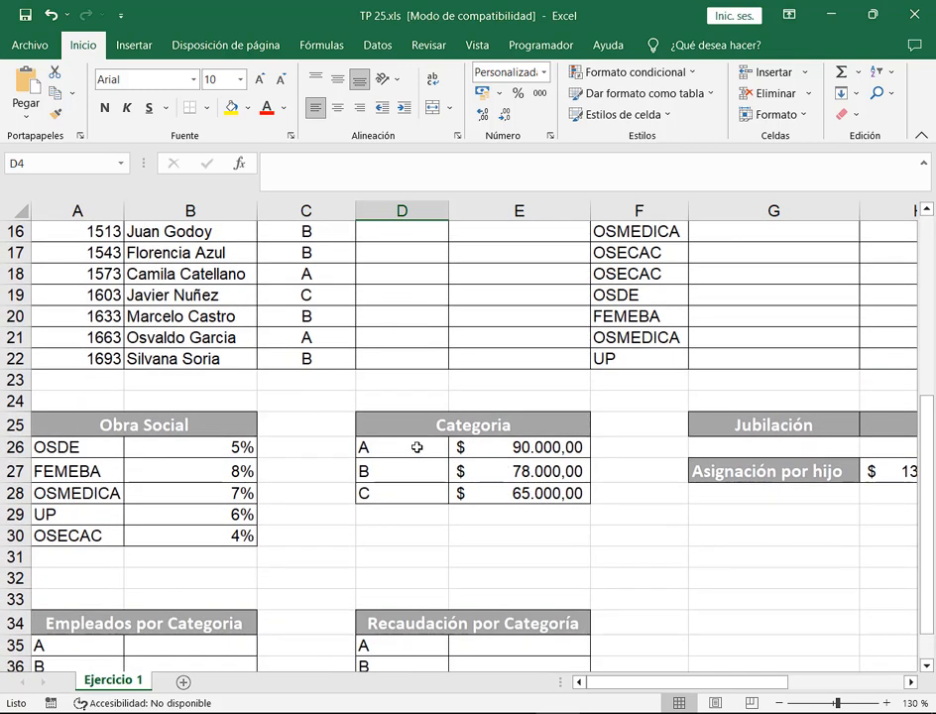
drag(422, 445, 497, 495)
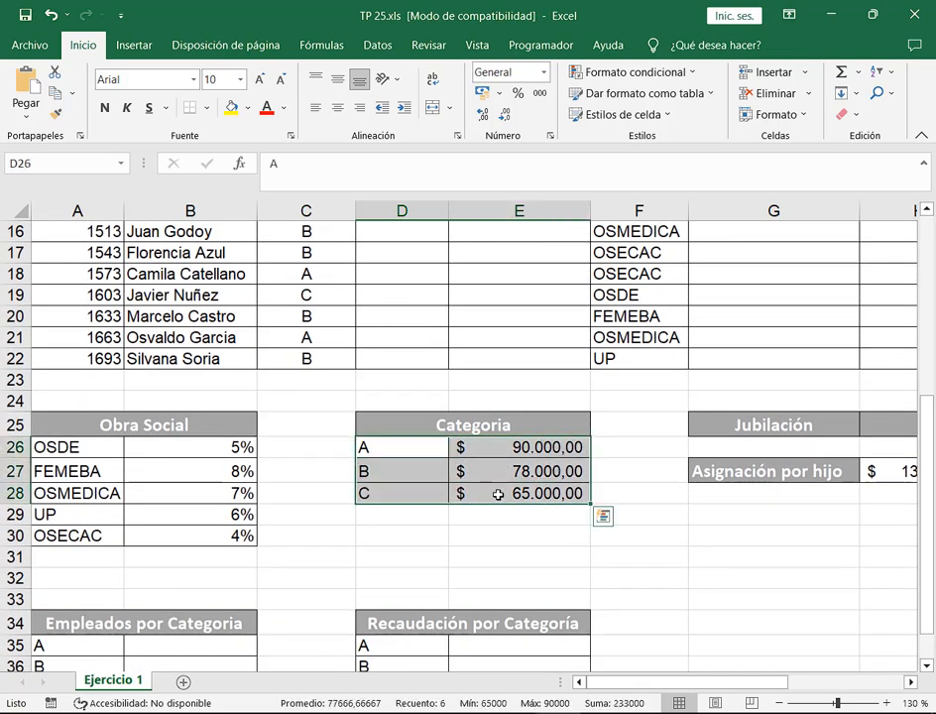
click(424, 448)
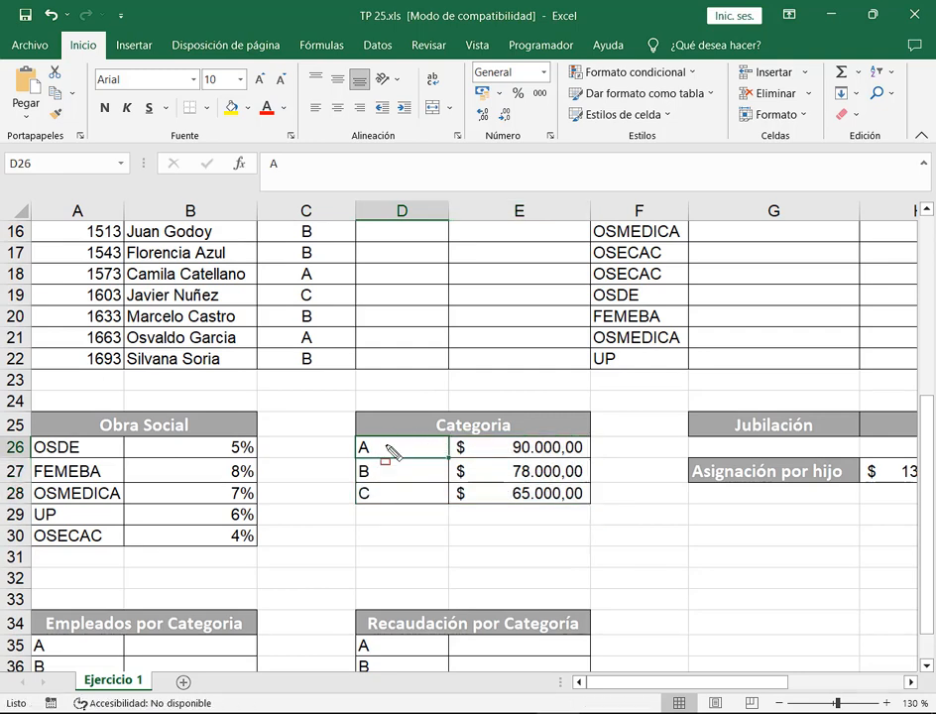
Switch to a blank Bloc de notas document and set its font size to 20.
key(super+s)
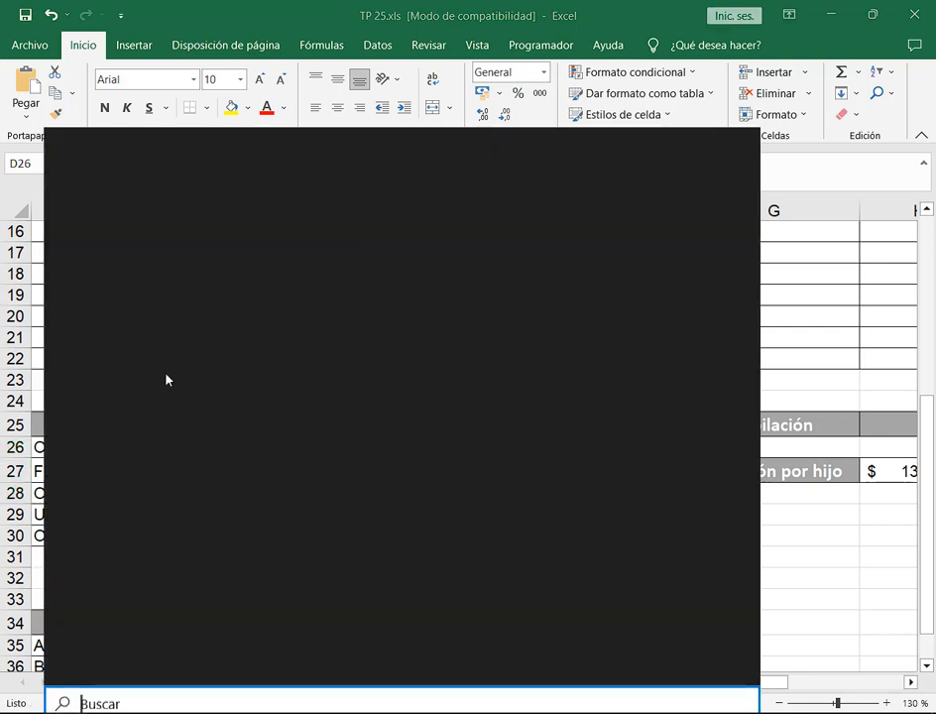
click(153, 148)
click(286, 279)
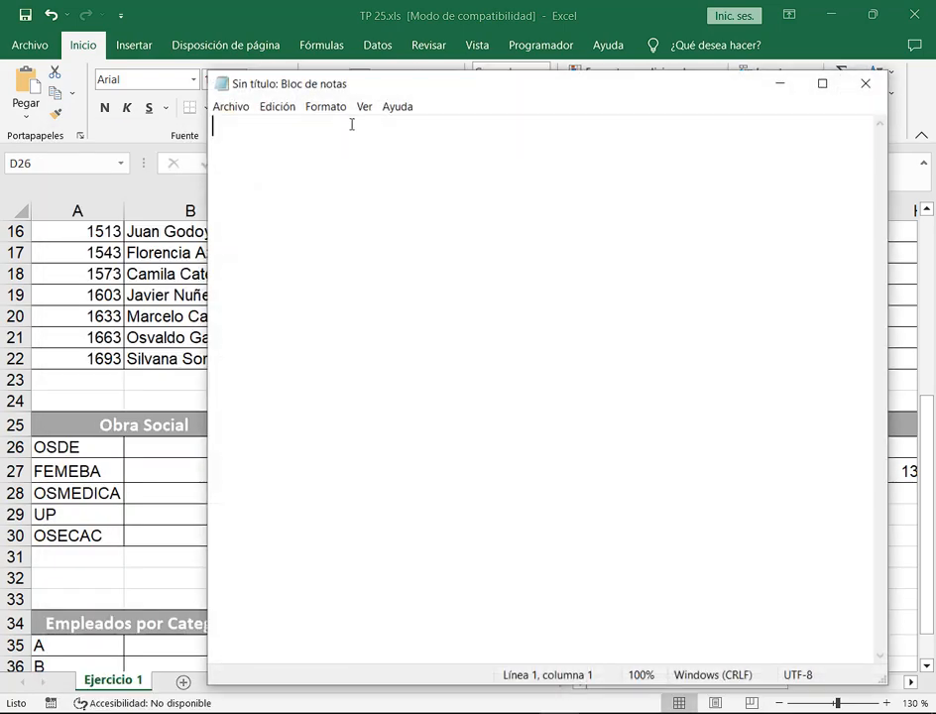
click(311, 98)
click(335, 141)
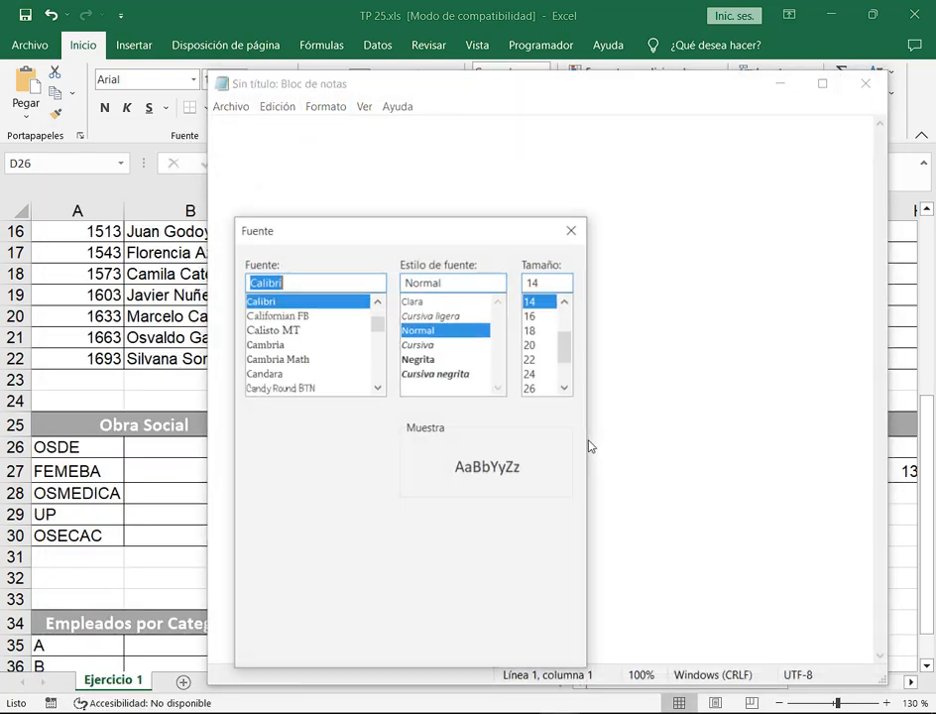
click(532, 344)
key(Return)
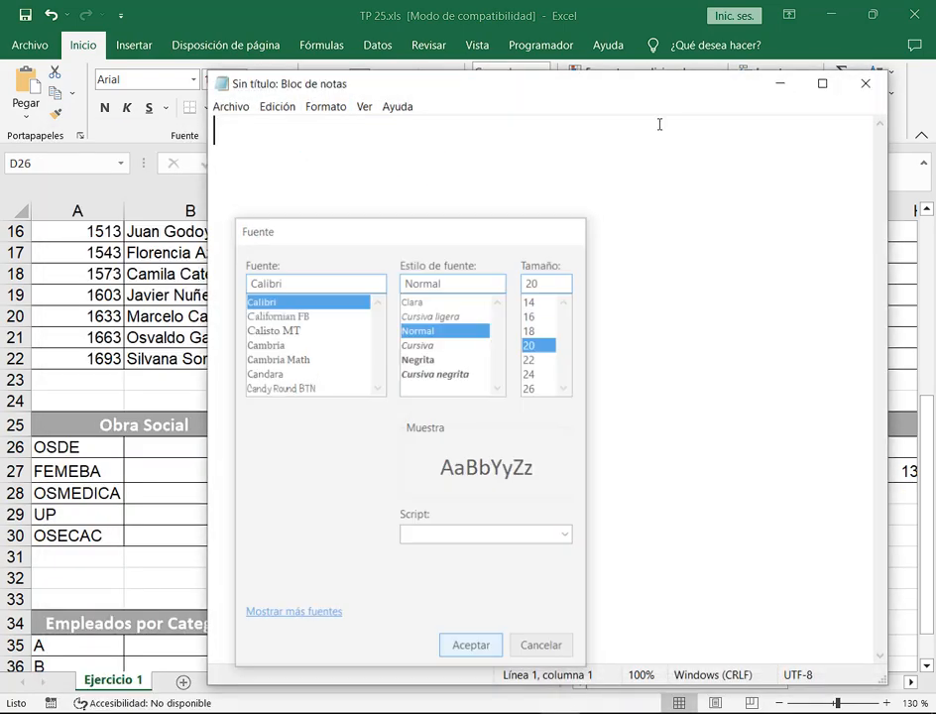
Move and resize the note window into a low, wide strip above the Categoria table.
drag(612, 73, 439, 101)
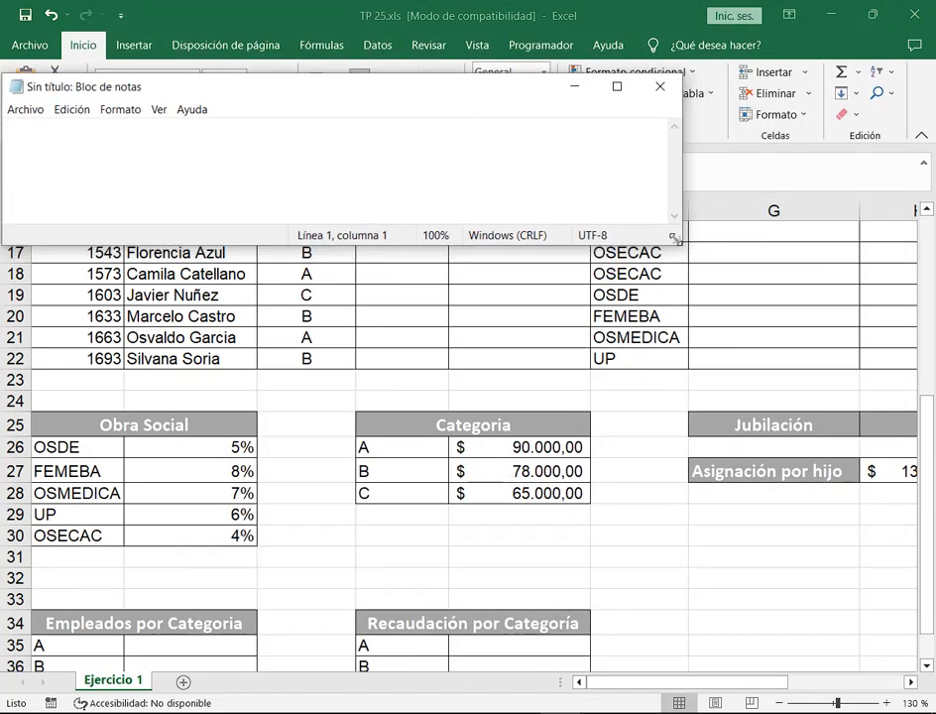
drag(672, 235, 888, 258)
drag(406, 87, 483, 77)
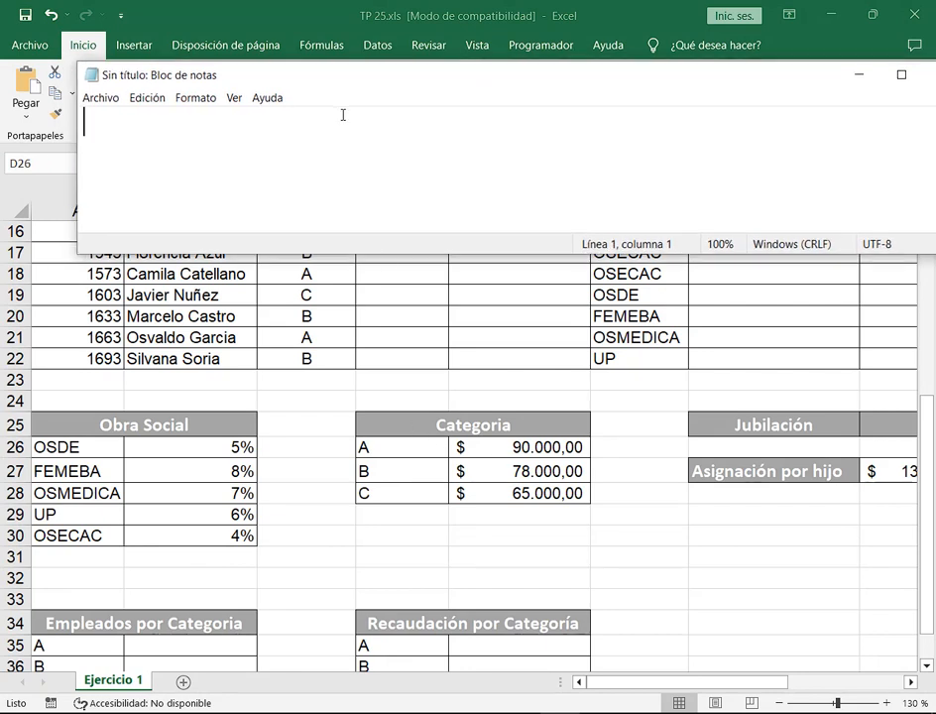
Write the first note line "Si la categoría es igual a A, entonces será 90000".
text(Si la cate)
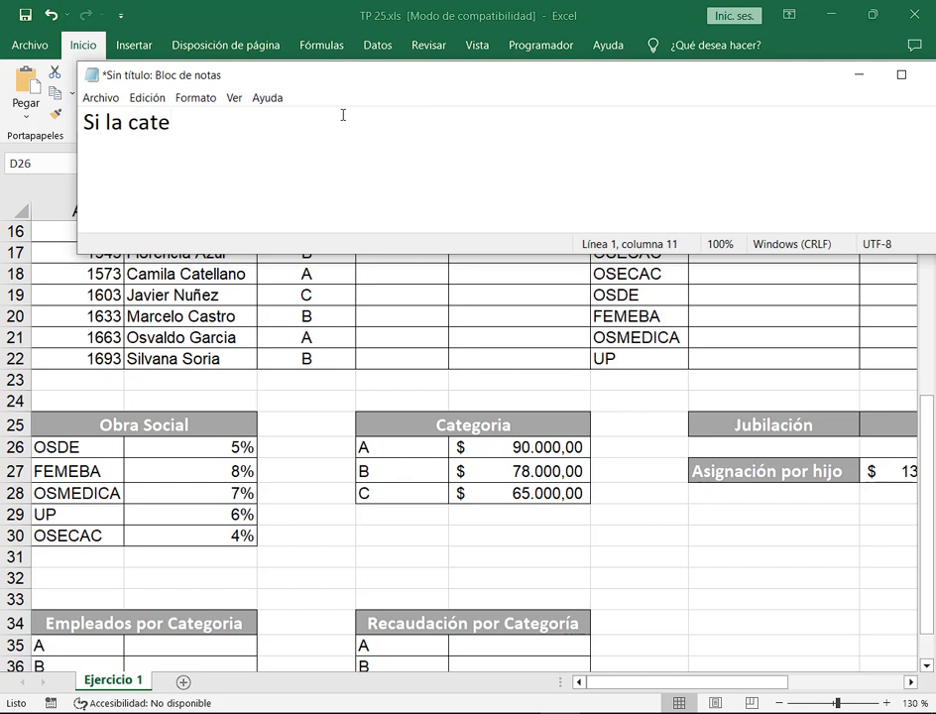
text(goría es A)
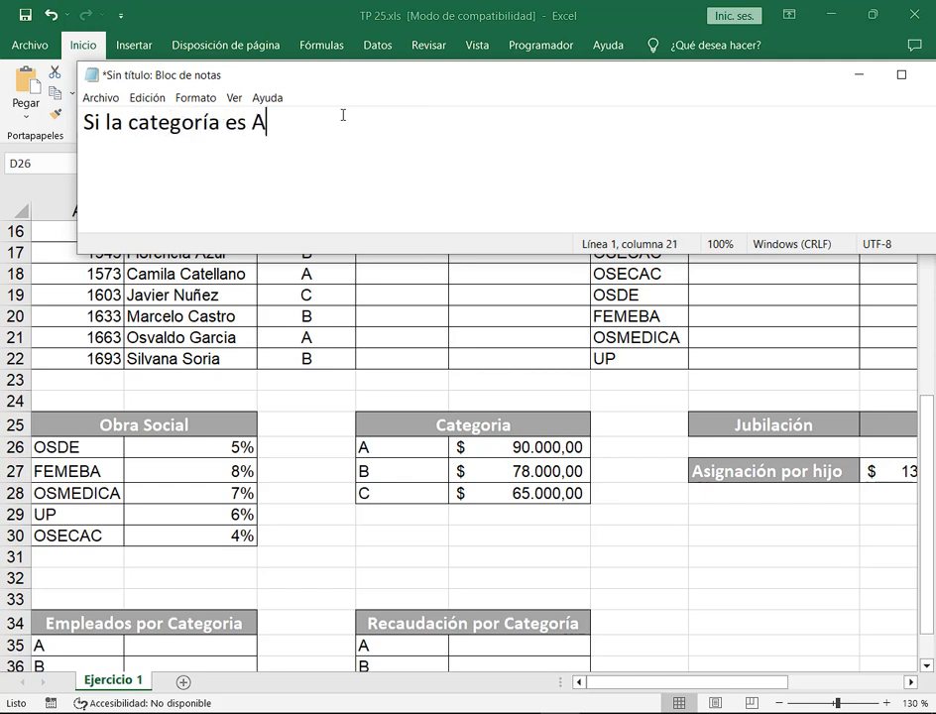
key(BackSpace)
text(igual a A, entonces)
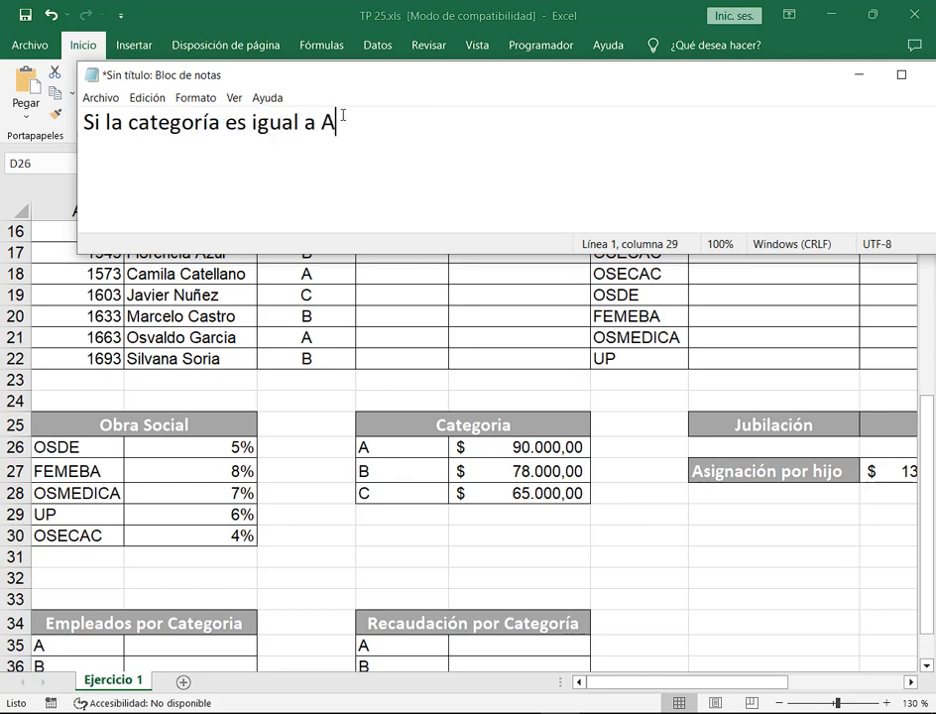
text( s)
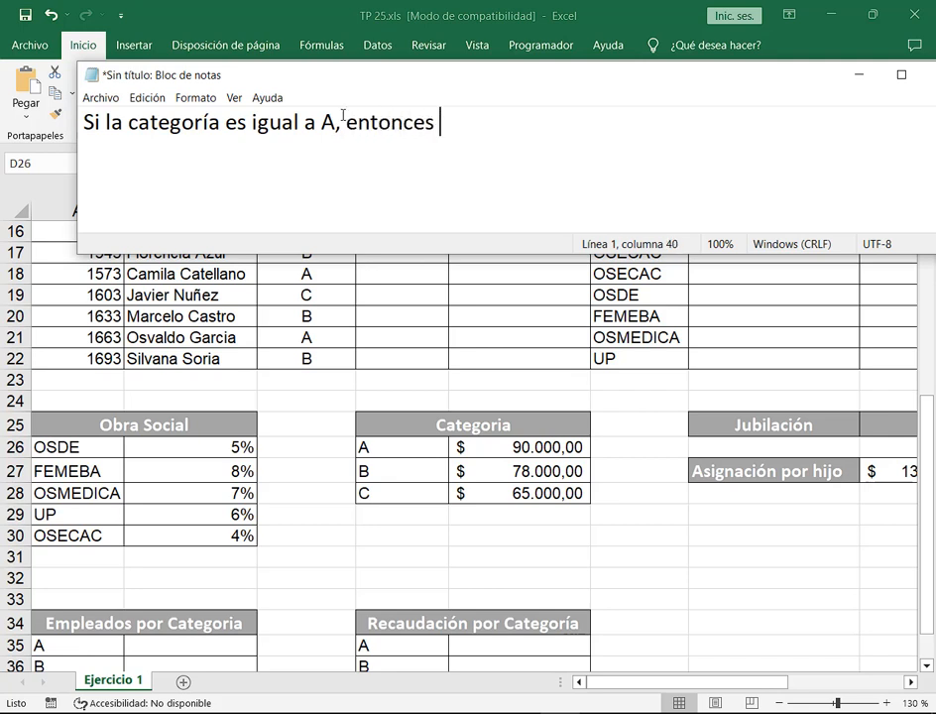
text(será 90)
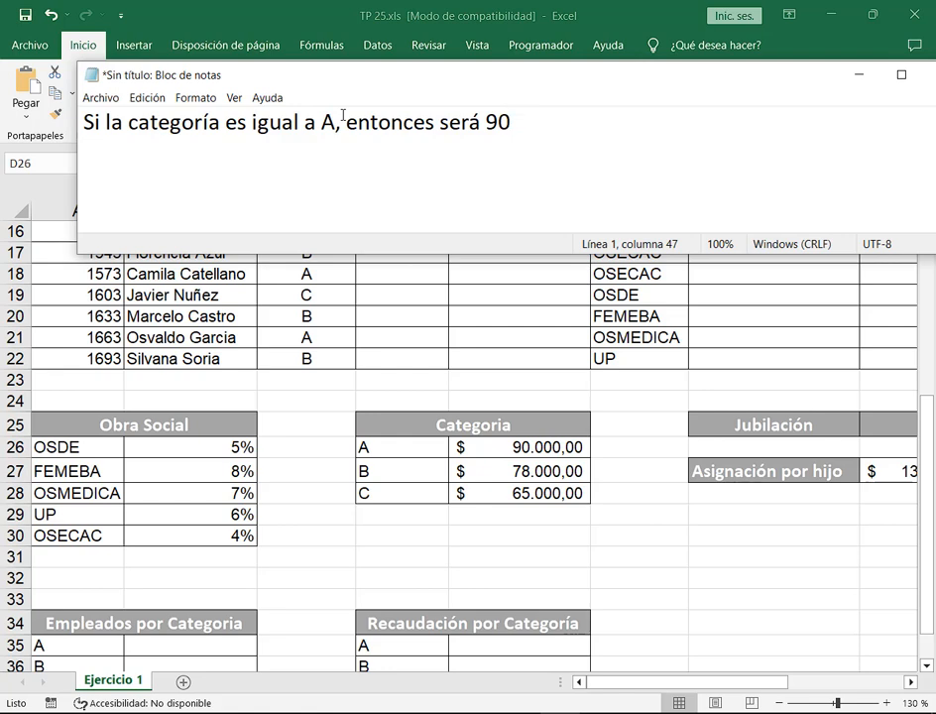
text(000)
key(Return)
Add a second note line reading "Si la categoría es igual a B, entonces será 78000".
text(Si)
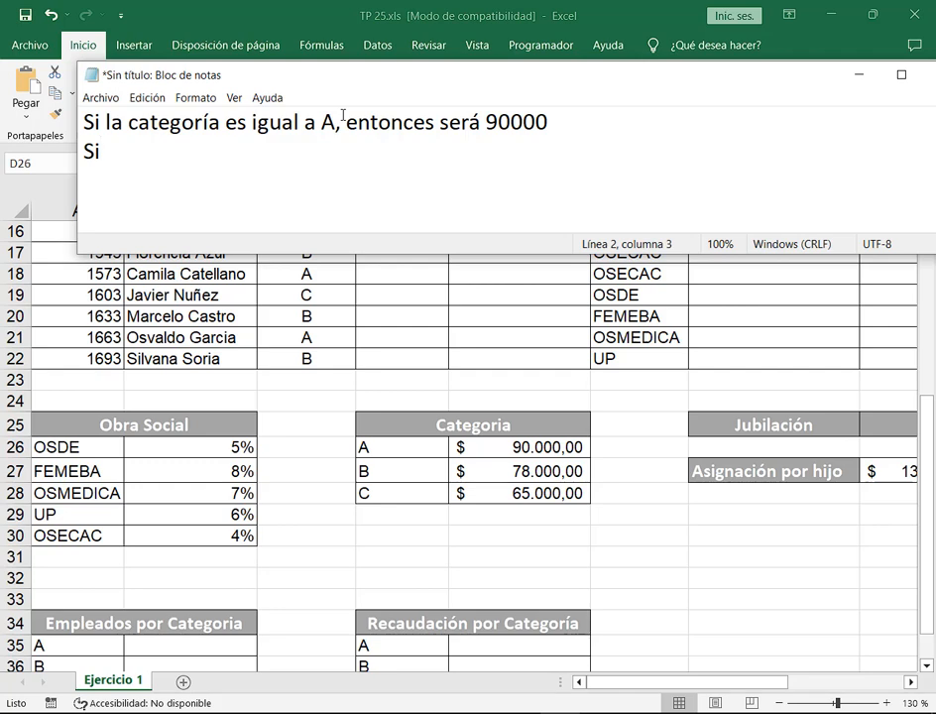
text( la categoría es ifu)
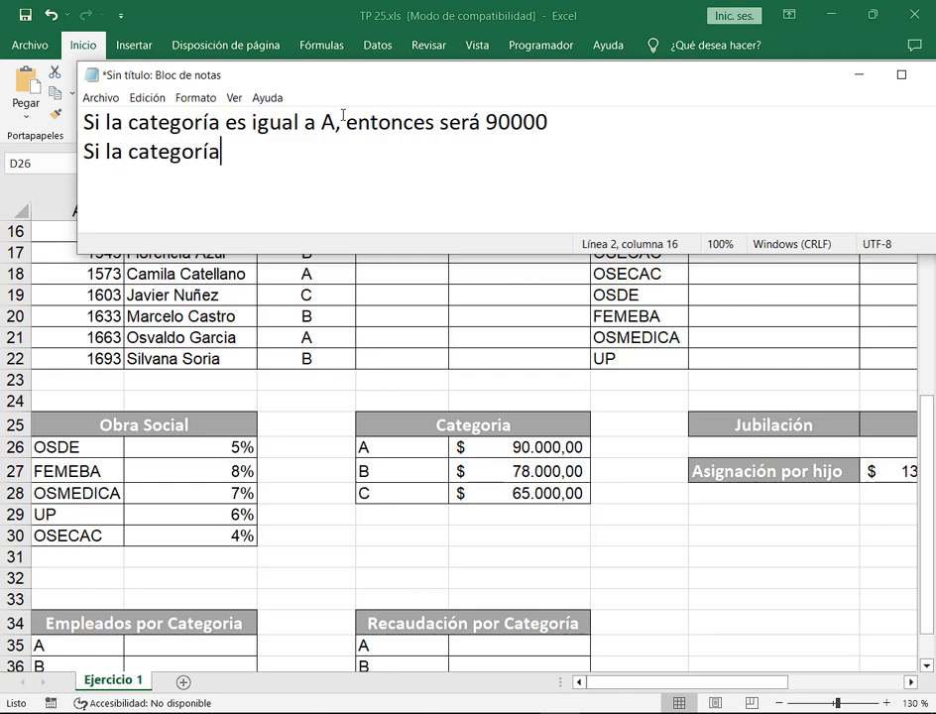
key(BackSpace)
key(BackSpace)
text(gual a )
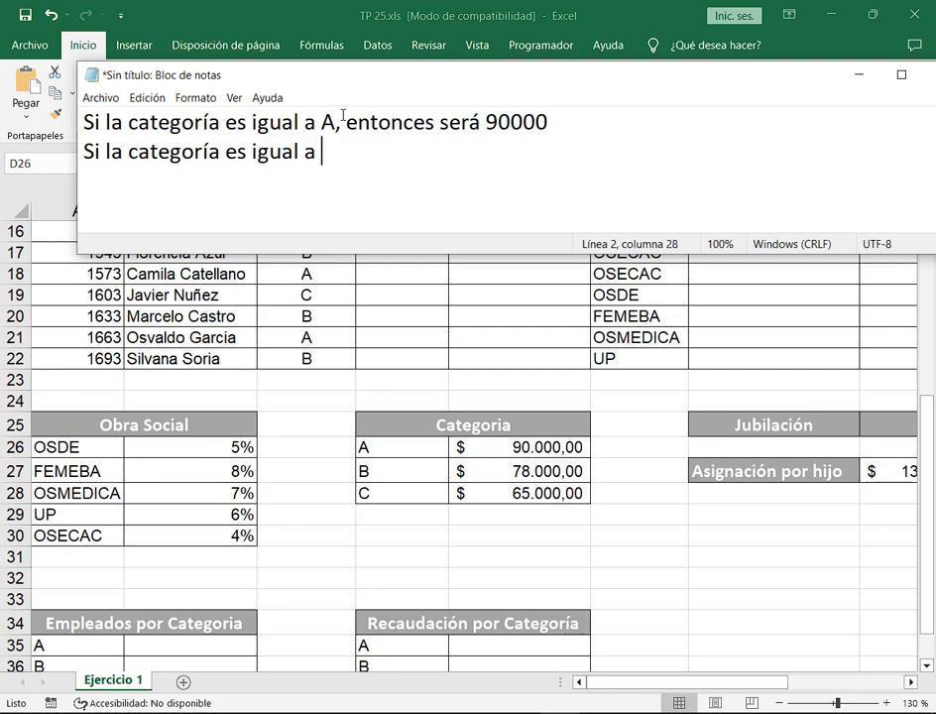
text(B, enconces)
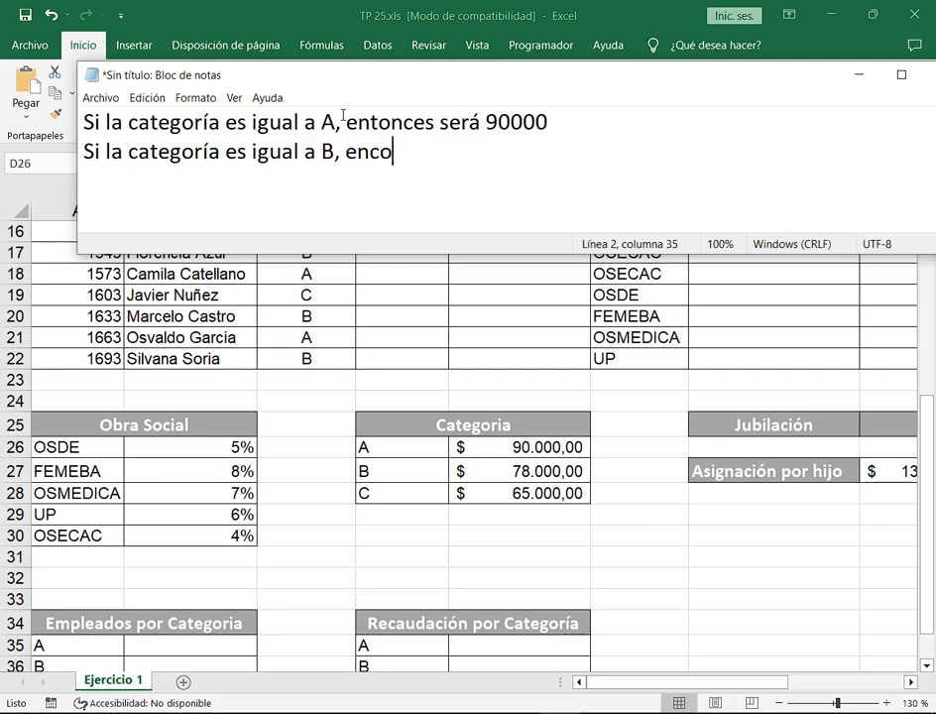
key(BackSpace)
key(BackSpace)
key(BackSpace)
key(BackSpace)
key(BackSpace)
key(BackSpace)
text(tonces se)
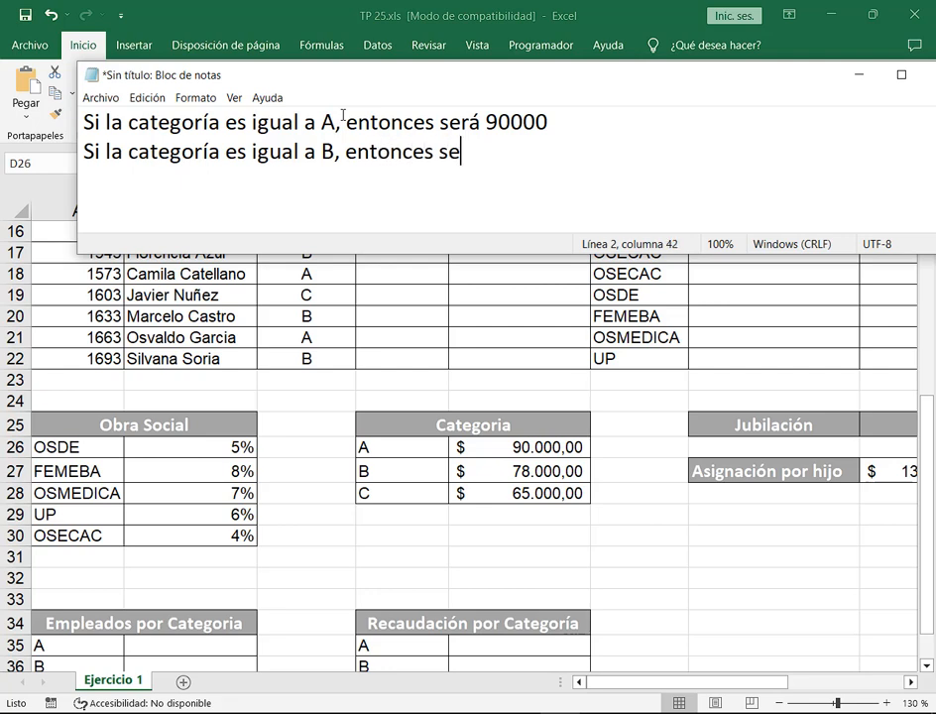
text(rá 78000)
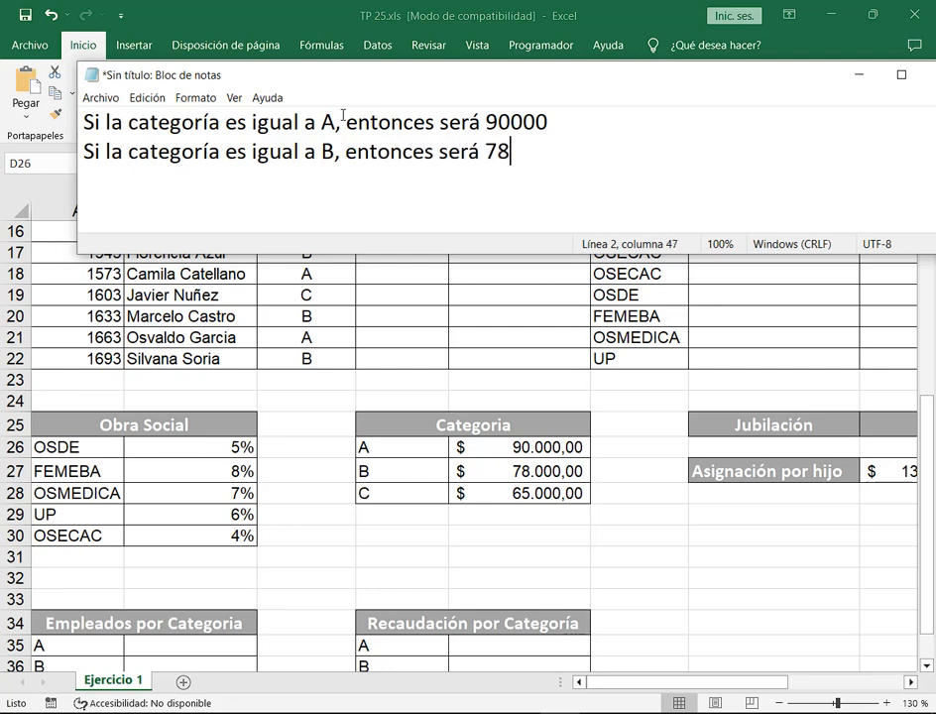
key(Return)
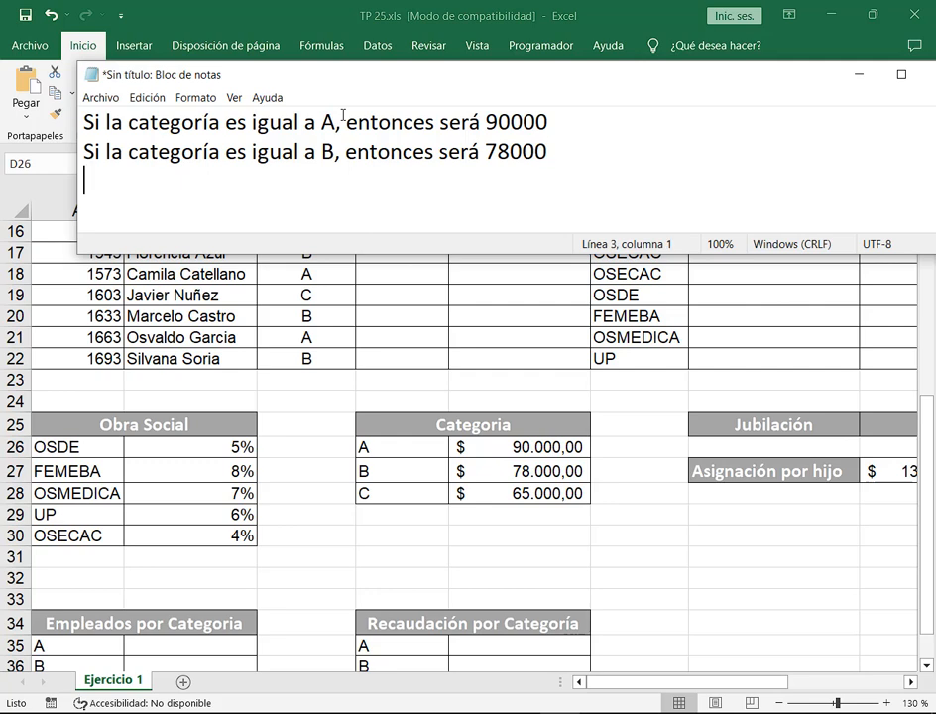
Add the closing note line "Caso contrario, 65000" below the two conditions.
text(C)
key(BackSpace)
text(Caso con)
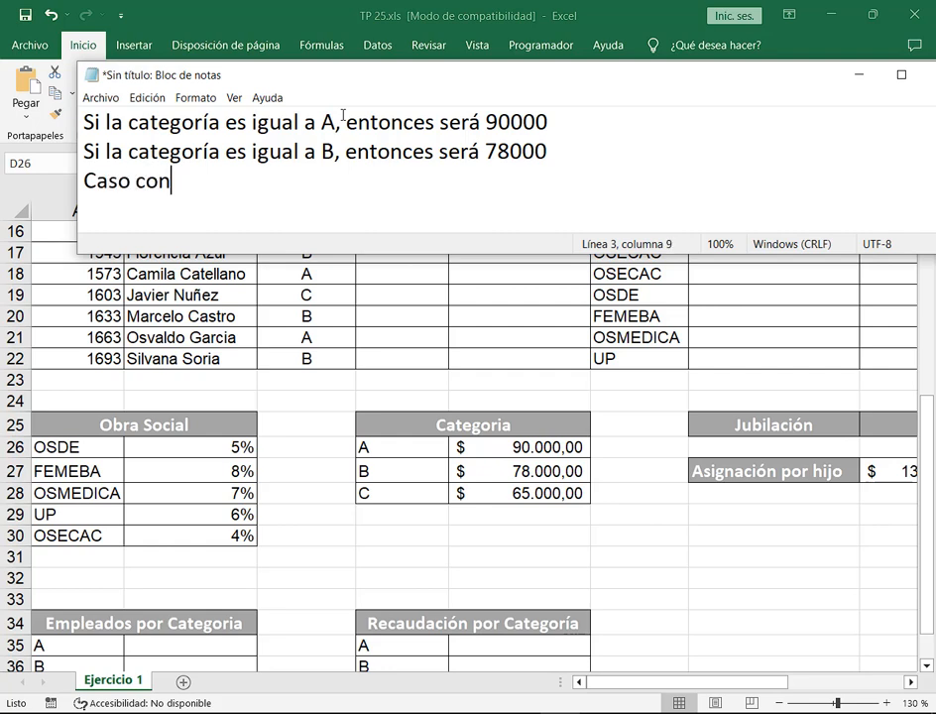
text(trario, )
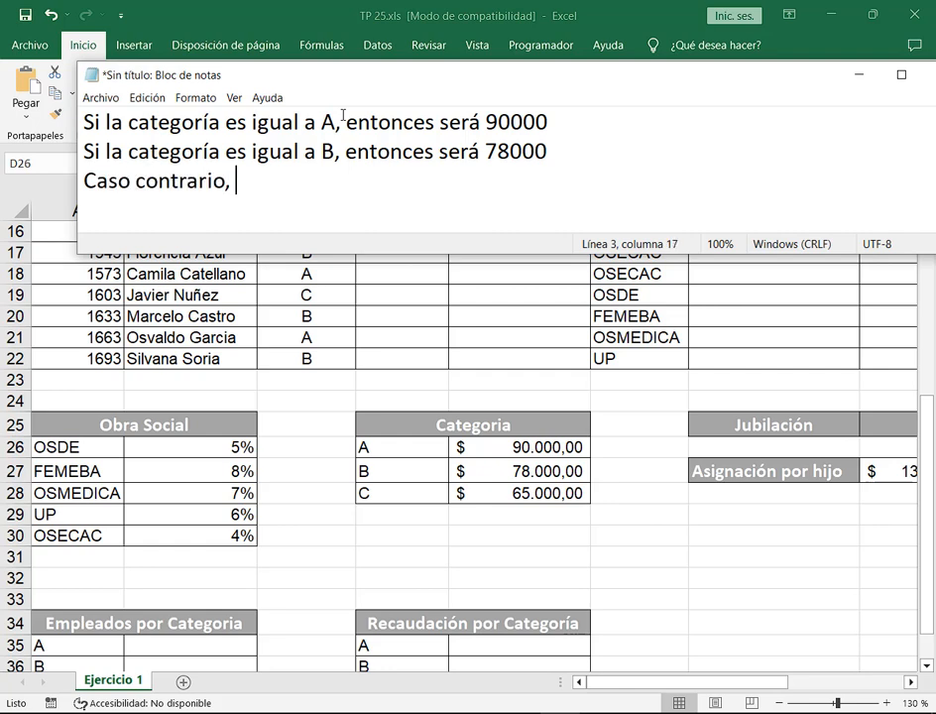
text(65000)
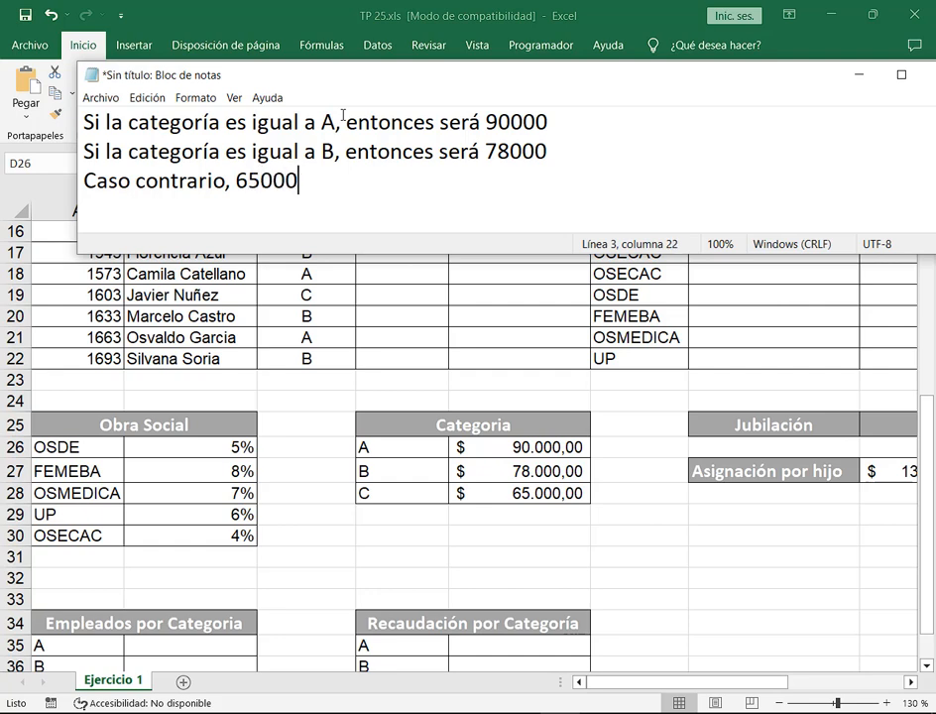
key(Return)
Outline the three Categoria amounts in red with an arrow at each one, and clear the markings.
drag(572, 127, 63, 129)
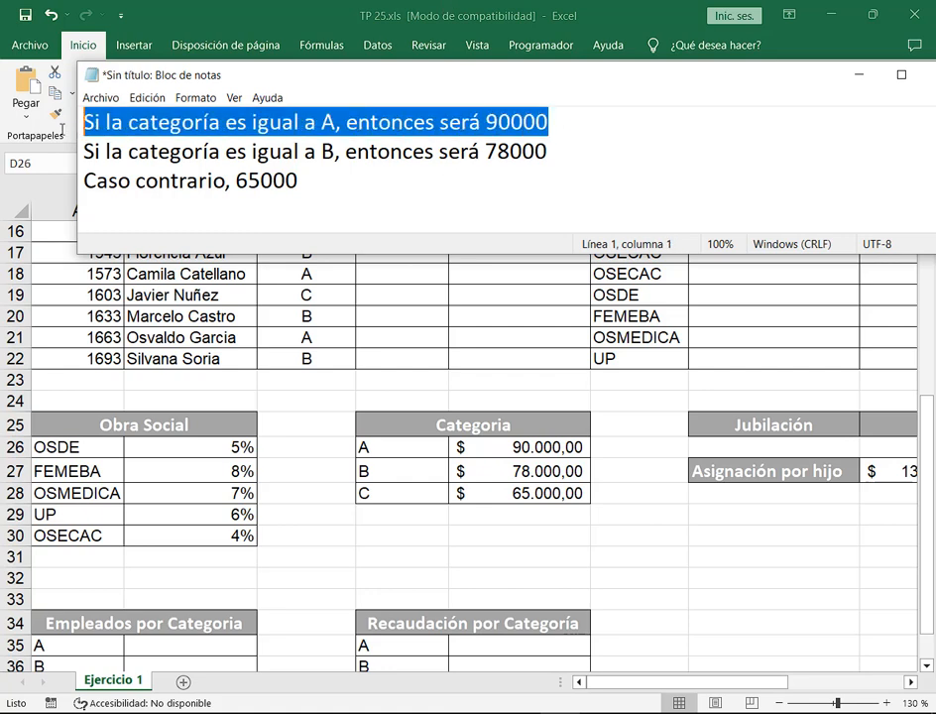
click(548, 150)
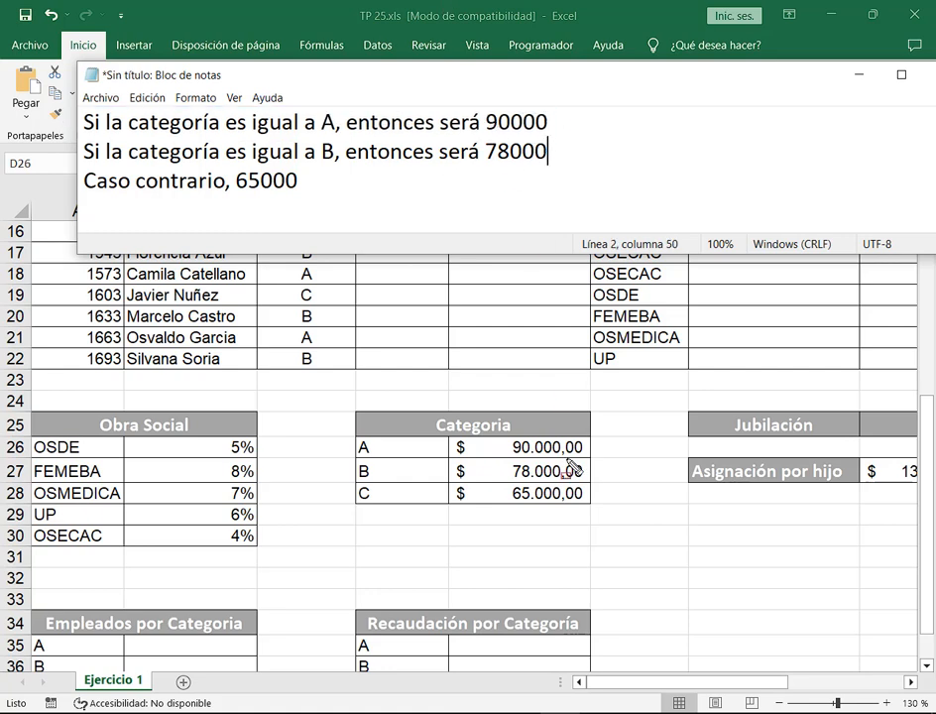
mouse_move(455, 436)
mouse_down()
mouse_move(474, 456)
mouse_move(594, 510)
mouse_up()
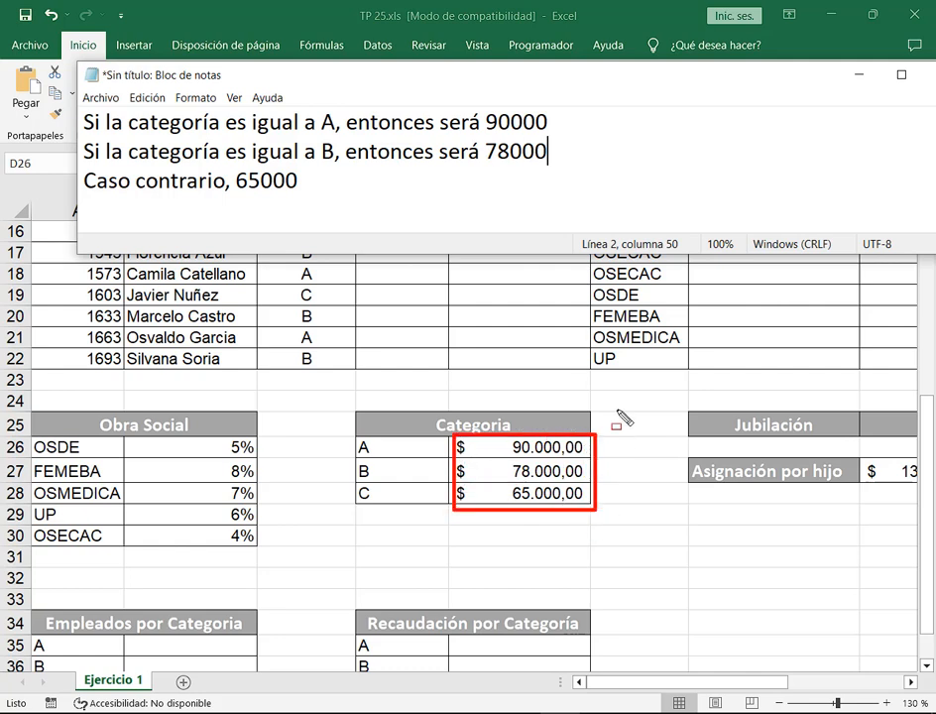
mouse_move(630, 414)
mouse_down()
mouse_move(595, 437)
mouse_move(596, 462)
mouse_up()
drag(642, 492, 596, 492)
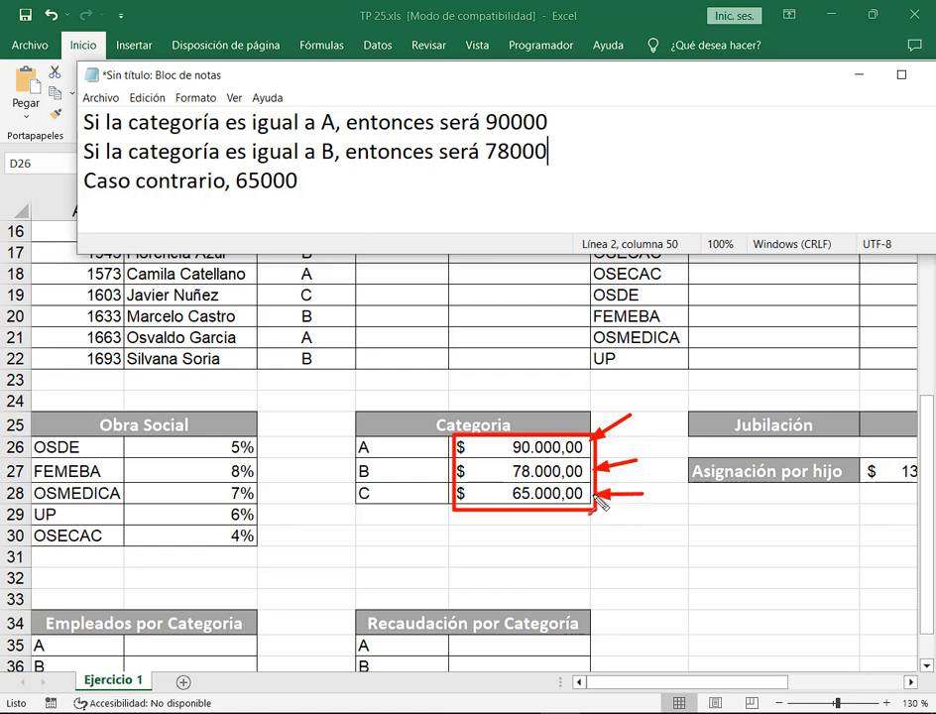
key(r)
key(Escape)
drag(501, 434, 592, 501)
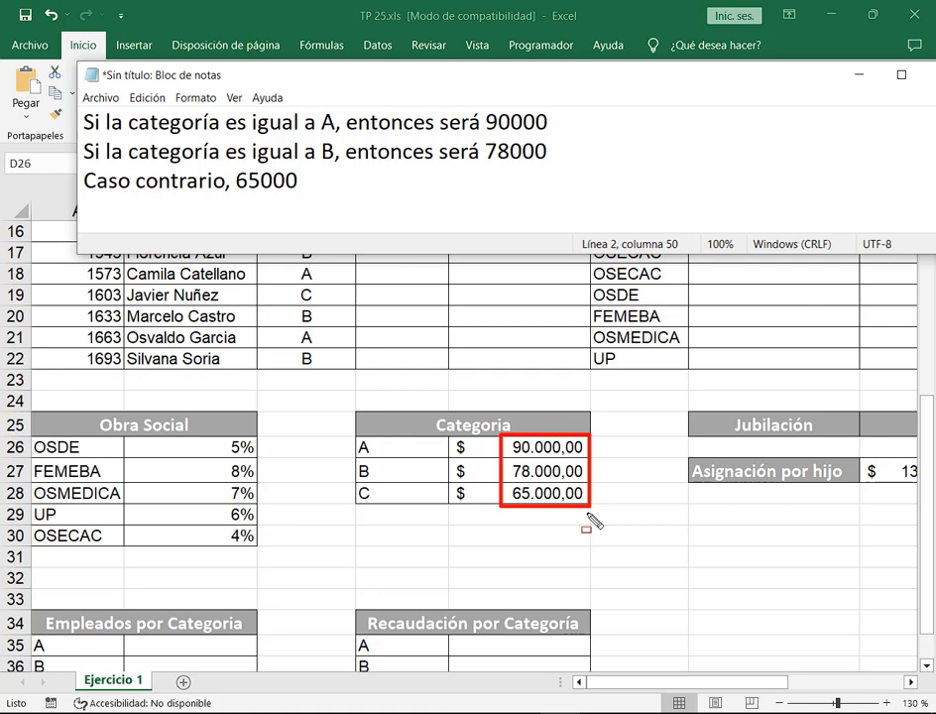
key(Escape)
Box the 90.000,00 and 78.000,00 amounts in red and draw a red arrow pointing at 65.000,00.
key(ctrl+alt+d)
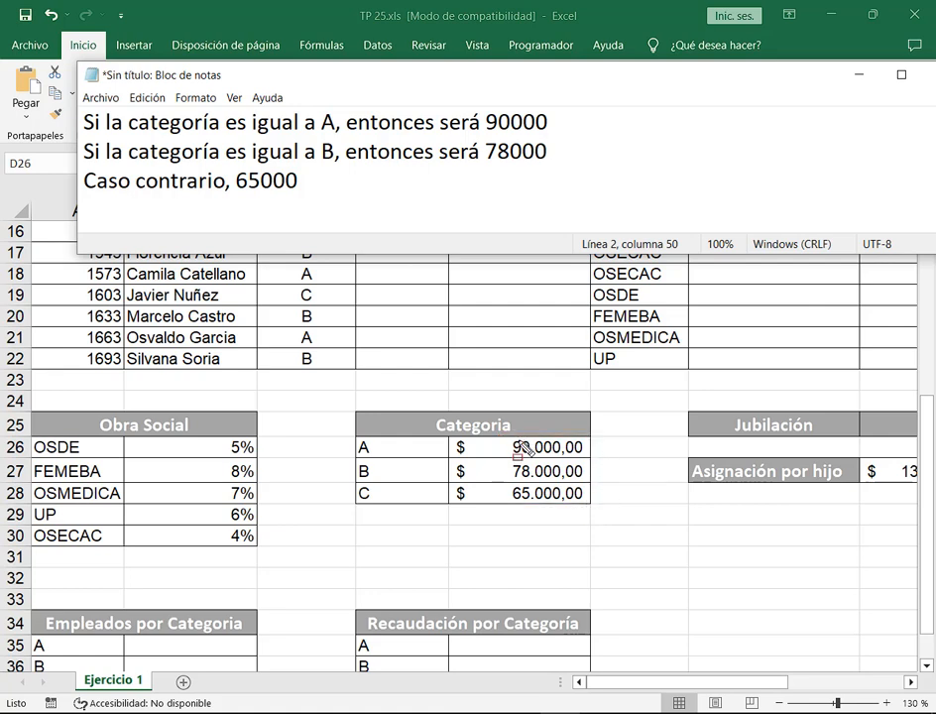
drag(506, 435, 589, 458)
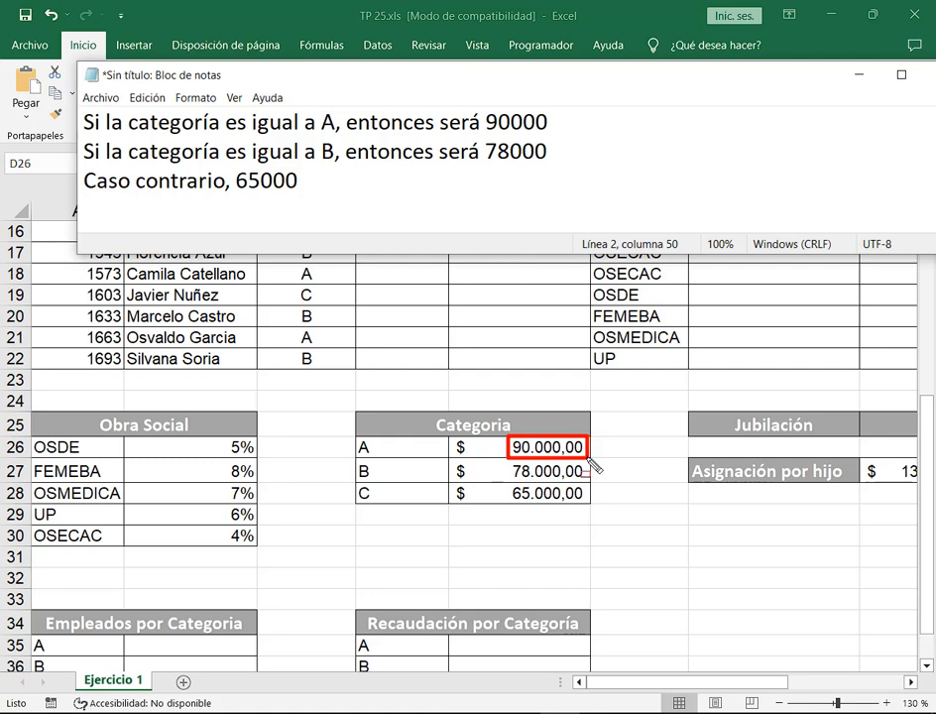
drag(508, 459, 587, 483)
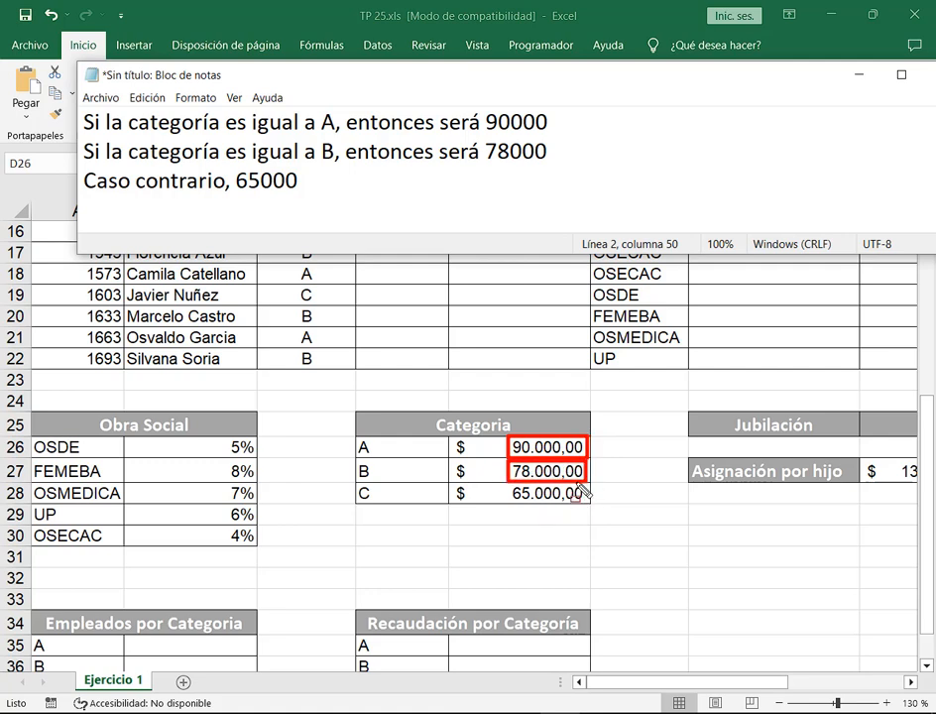
drag(658, 514, 593, 500)
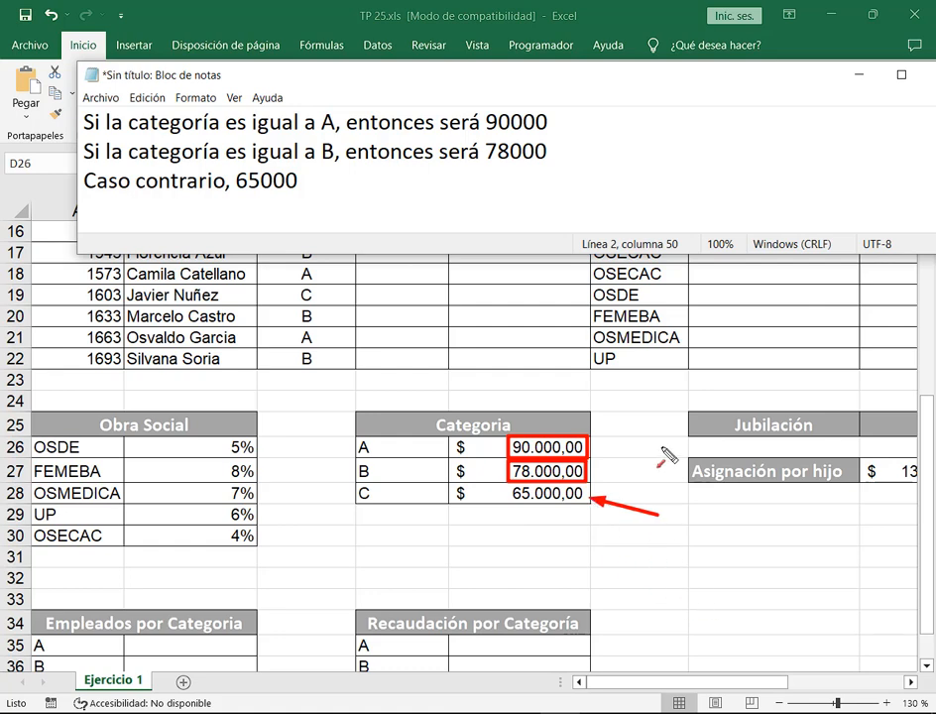
Enlarge the note window and begin the formula outline "=SI(Prueba_Lóg1;ValorV;" on a new line below the three notes.
key(Escape)
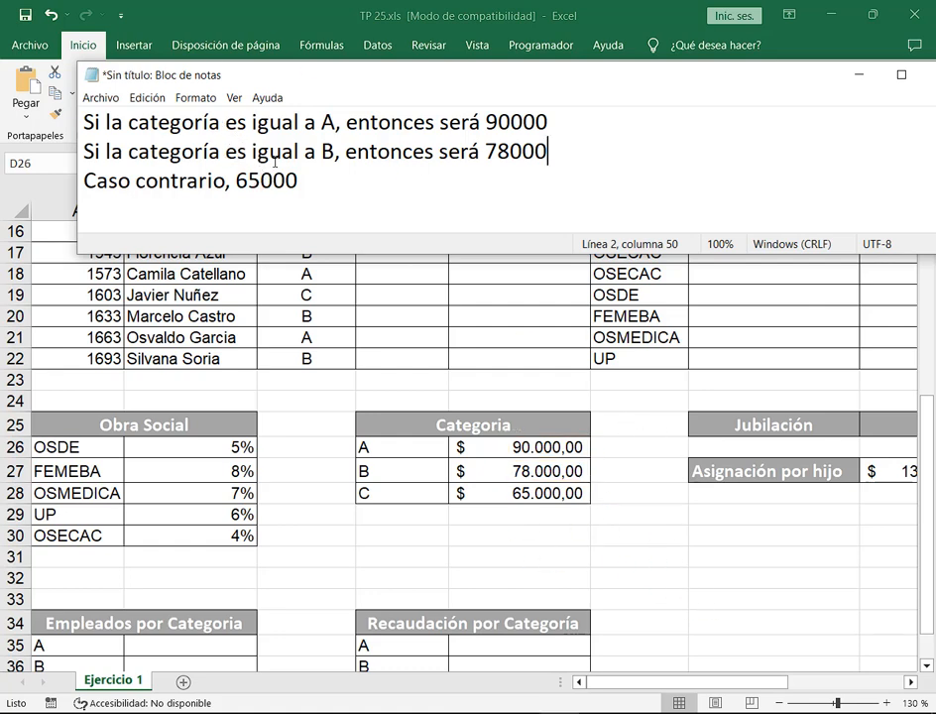
click(254, 211)
key(Return)
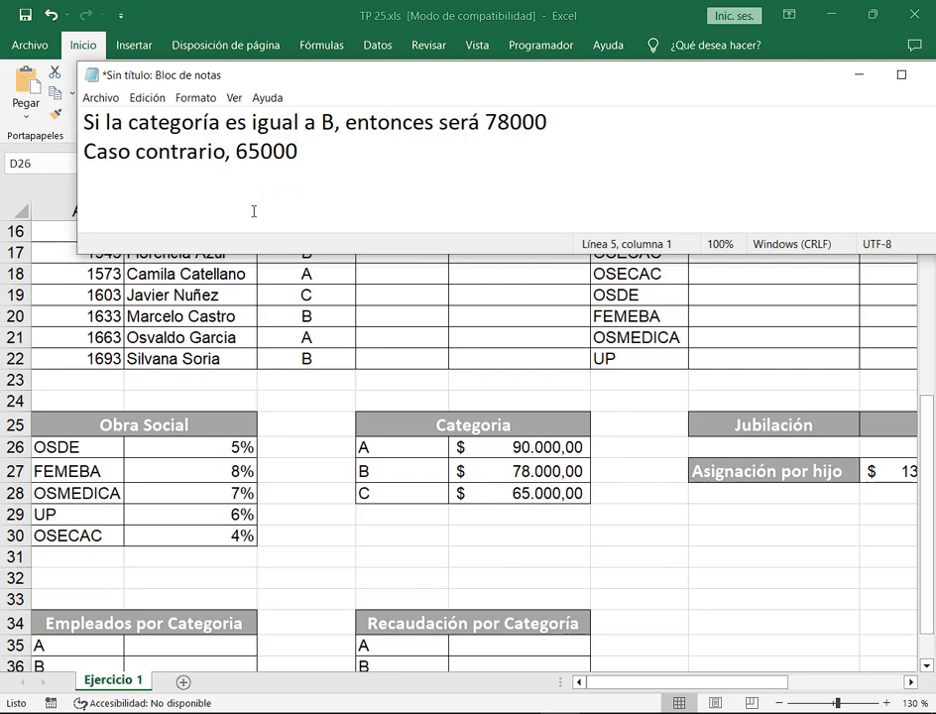
drag(306, 255, 309, 364)
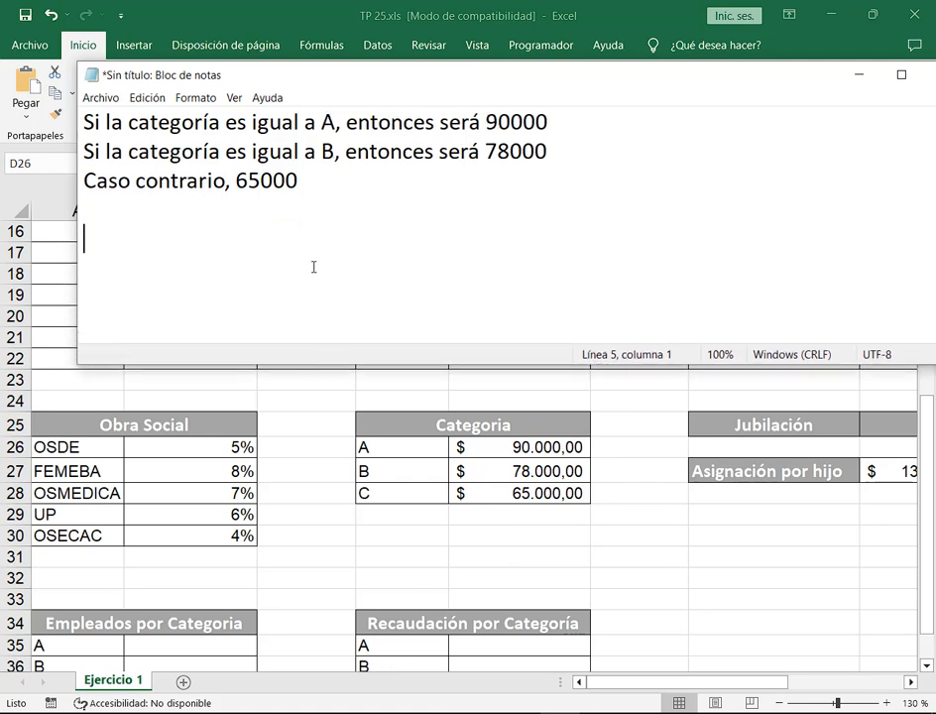
text(=SI(Pue)
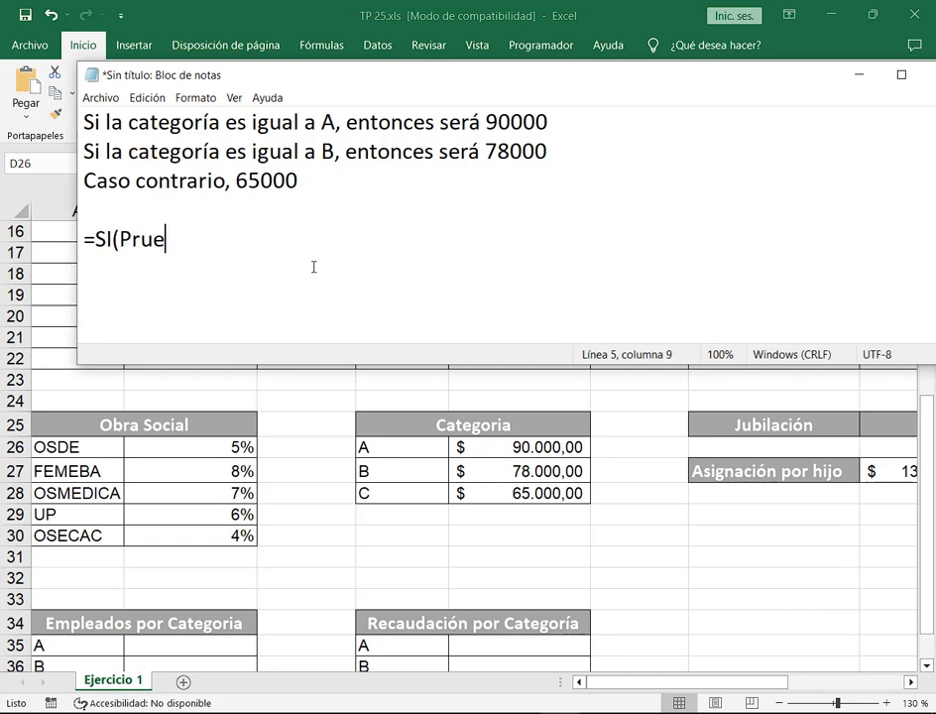
text(ba_L)
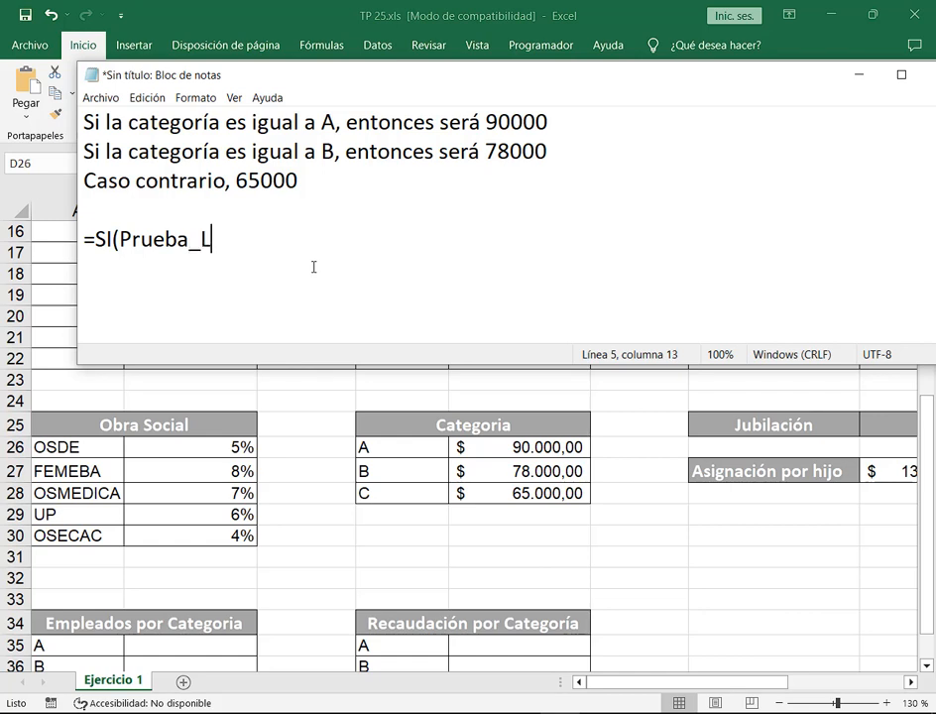
text(óg1)
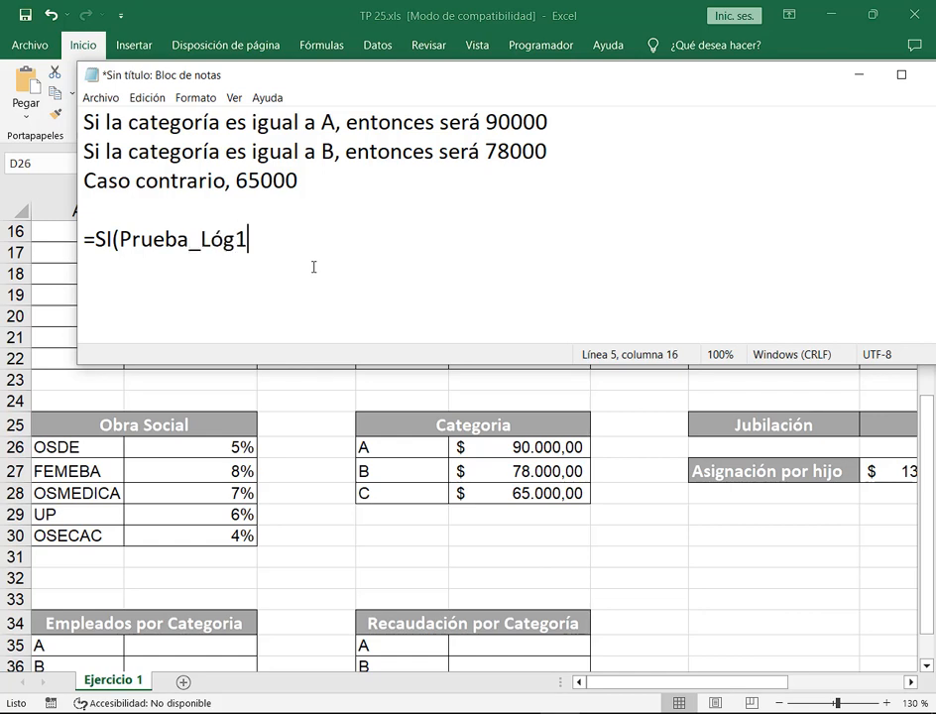
text(;ValorV;)
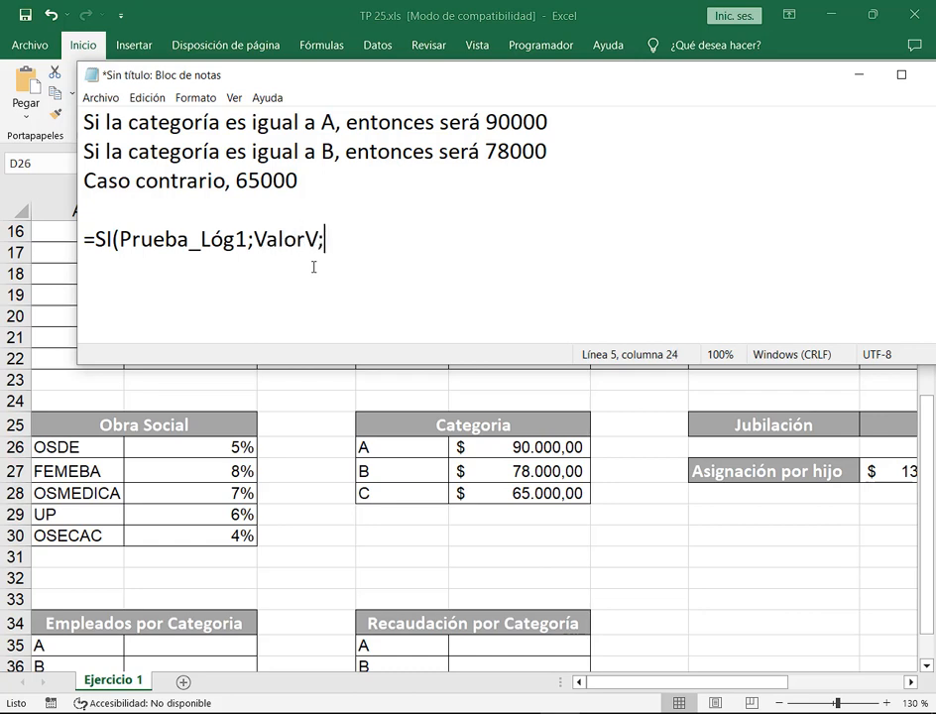
Continue the formula outline with the nested condition "Si(Prueba_Lóg2;ValorV;".
text(S)
text(i(Prueba)
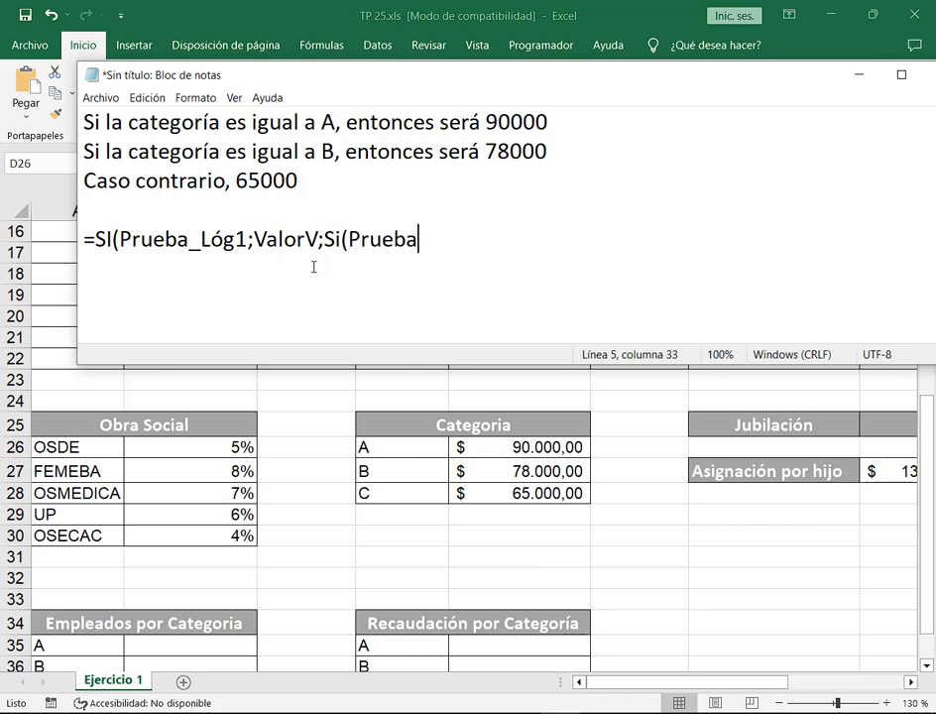
text(_Lóg)
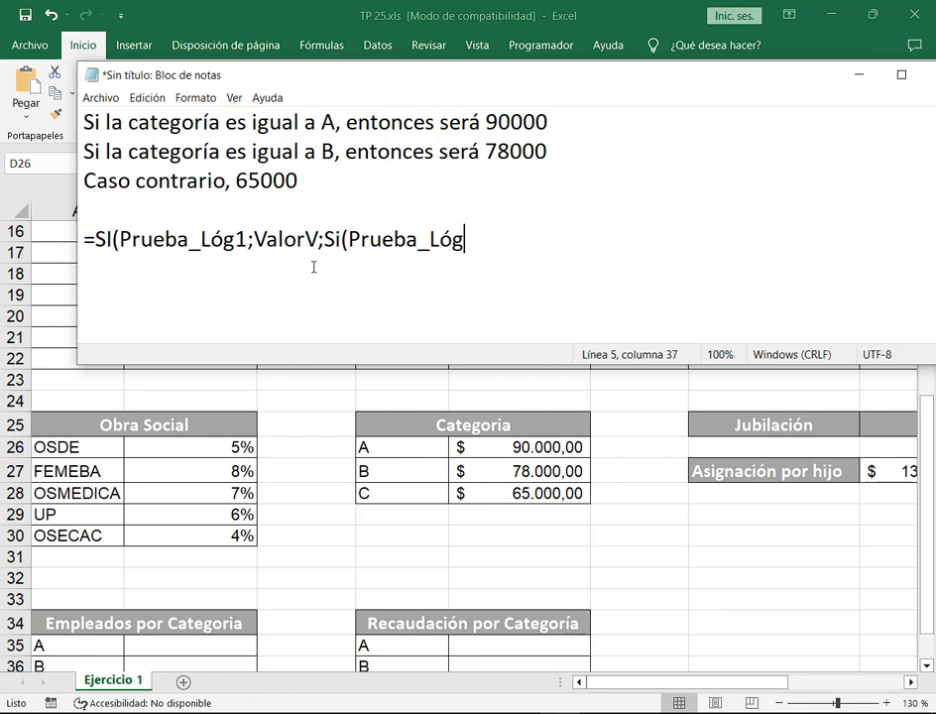
text(2;Val)
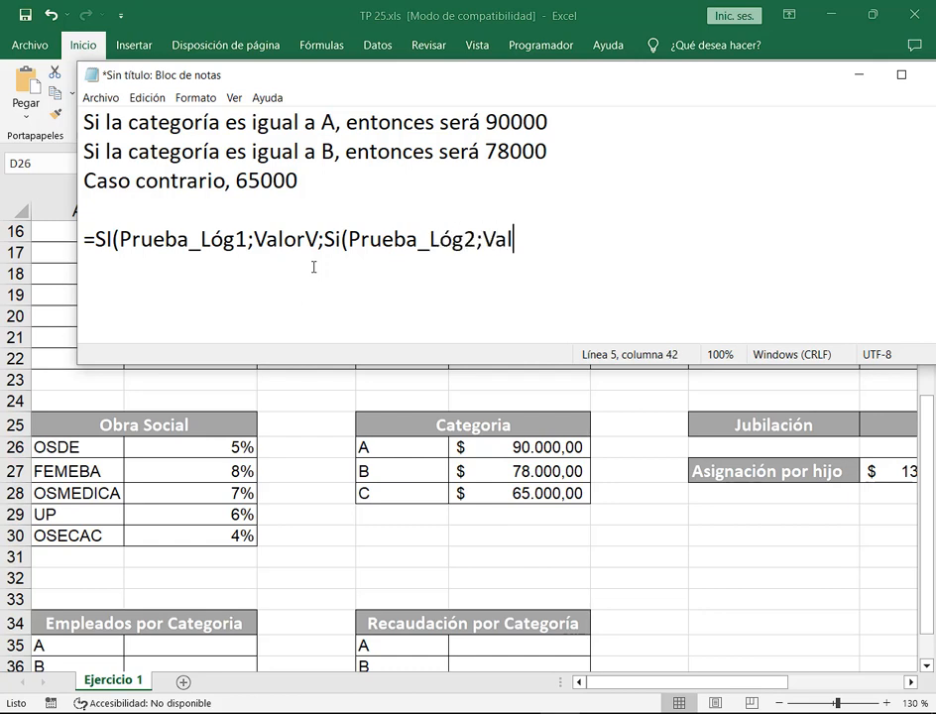
text(orV;)
Mark the note amounts, both ValorV arguments and the categories A, B and C in red, and clear the markings.
key(ctrl+alt+d)
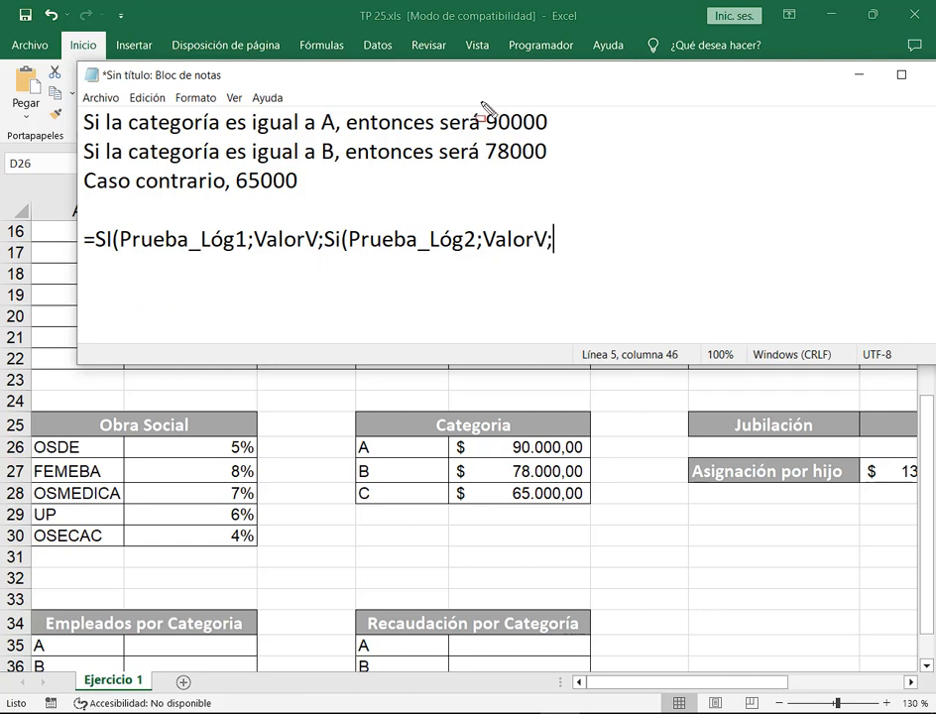
drag(482, 104, 556, 136)
drag(327, 182, 309, 229)
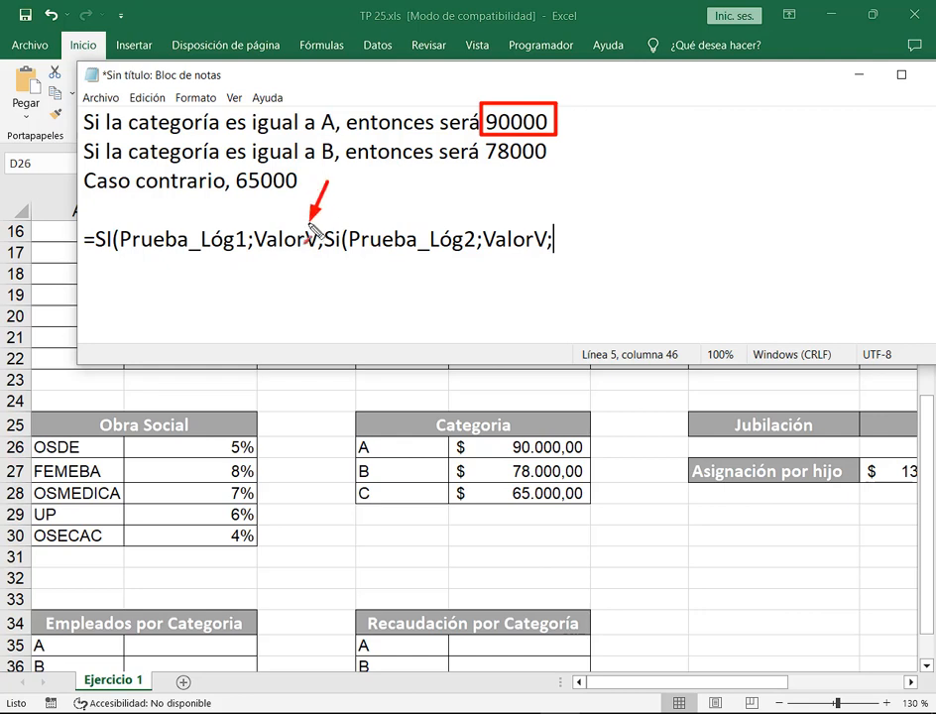
mouse_move(482, 138)
mouse_down()
mouse_move(488, 162)
mouse_move(561, 170)
mouse_move(555, 163)
mouse_move(526, 227)
mouse_up()
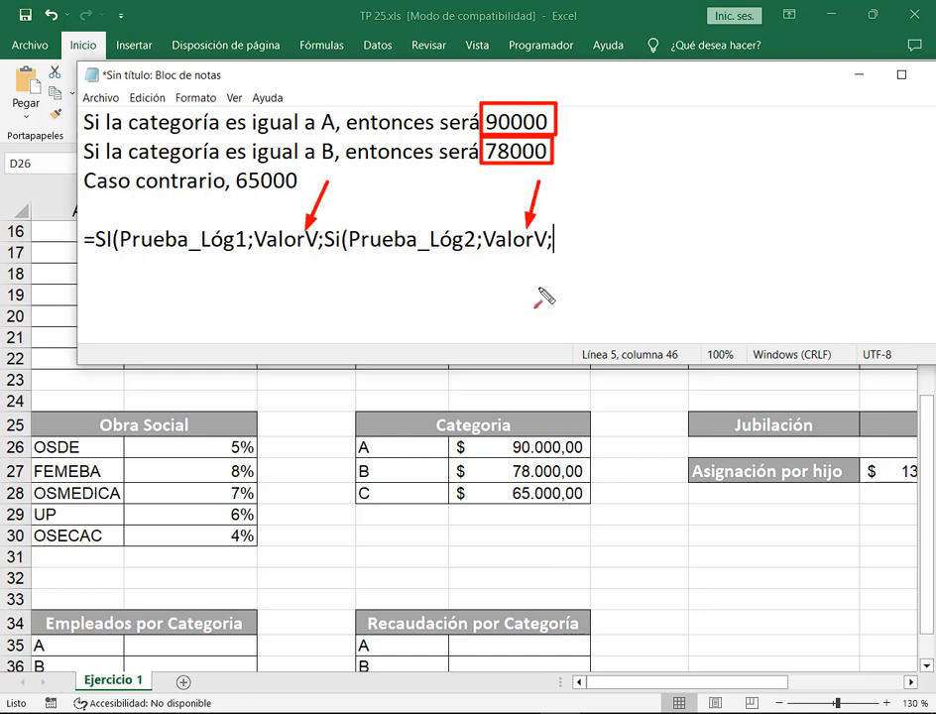
mouse_move(79, 169)
mouse_down()
mouse_move(255, 203)
mouse_move(305, 196)
mouse_up()
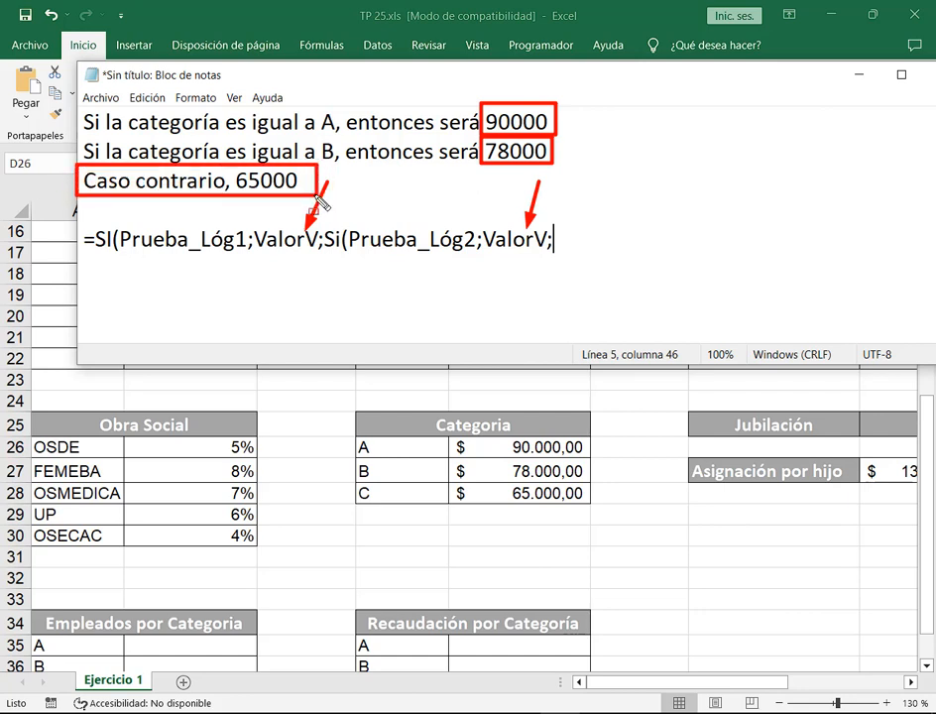
key(e)
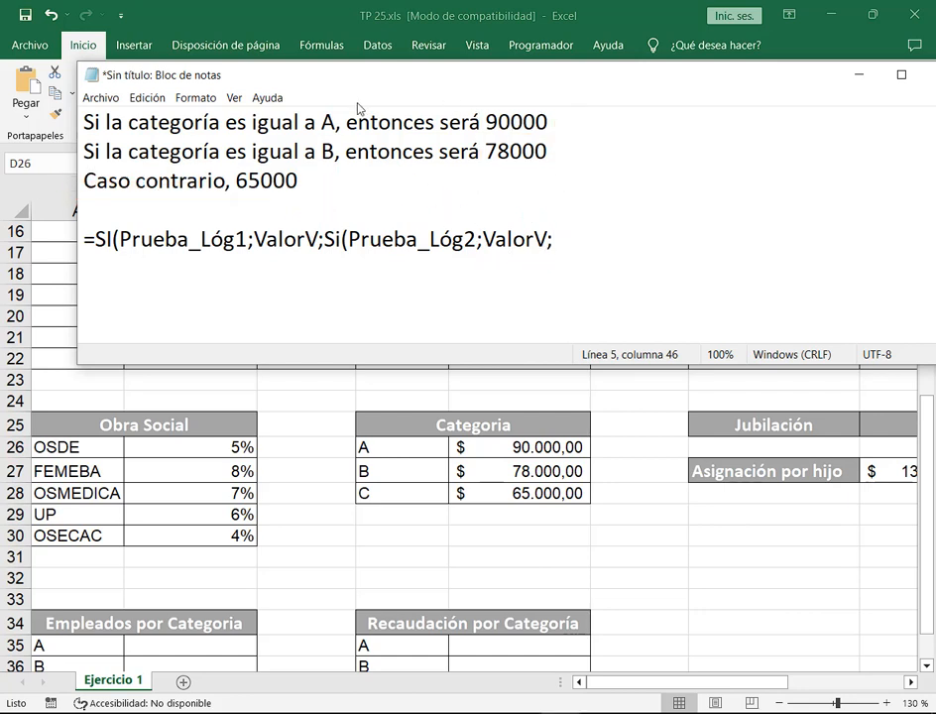
mouse_move(318, 108)
mouse_down()
mouse_move(340, 131)
mouse_move(341, 167)
mouse_up()
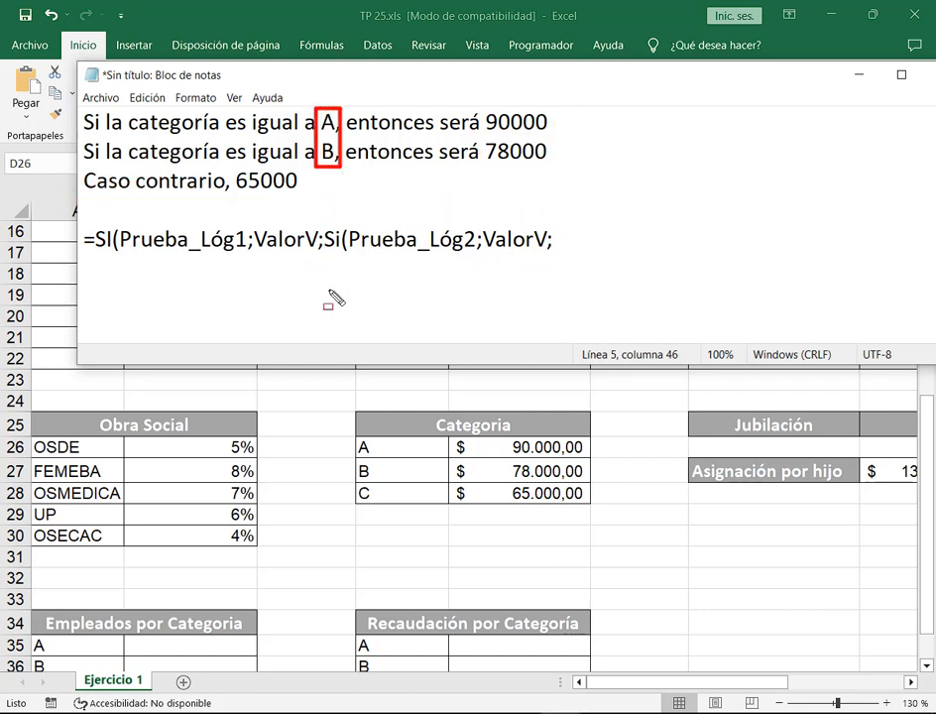
drag(357, 484, 377, 507)
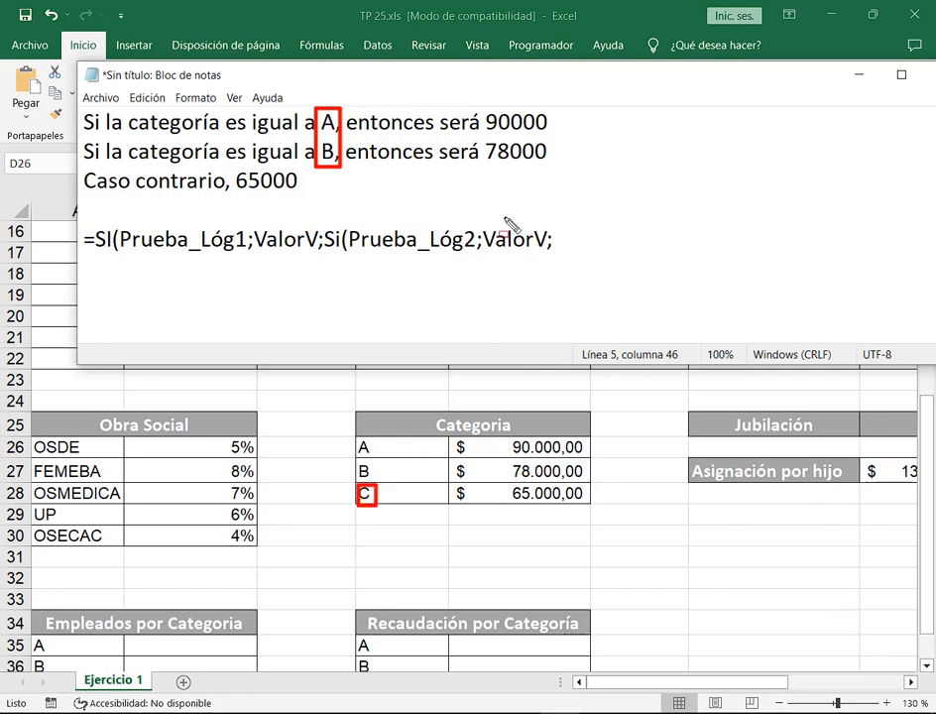
key(Escape)
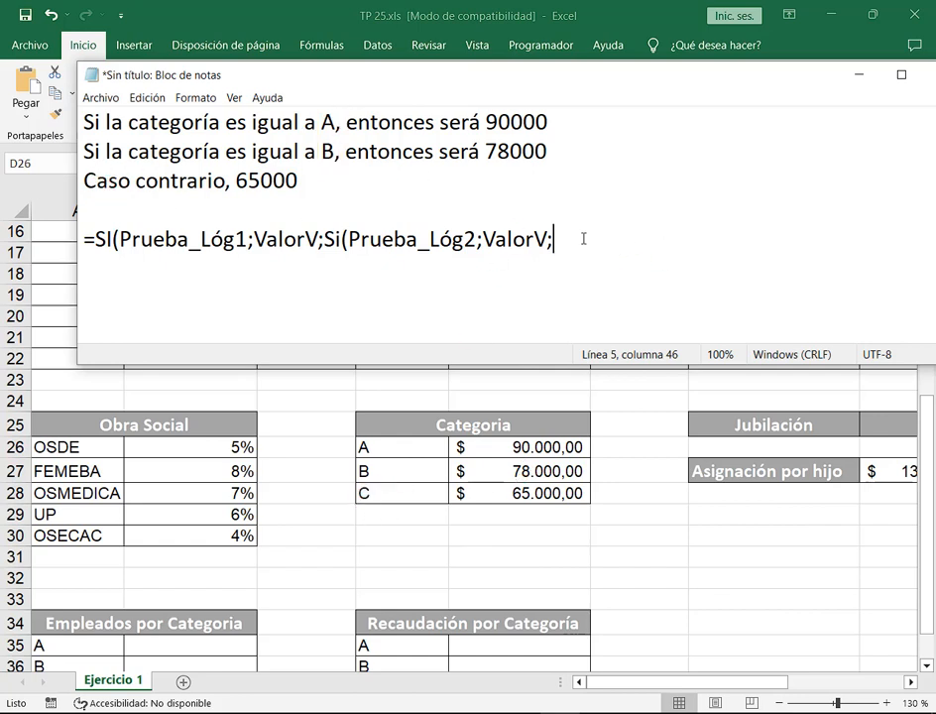
Append "ValorF" as the inner condition's last argument, mark the note's 65000 in red towards it, and clear the markings.
text(ValorF)
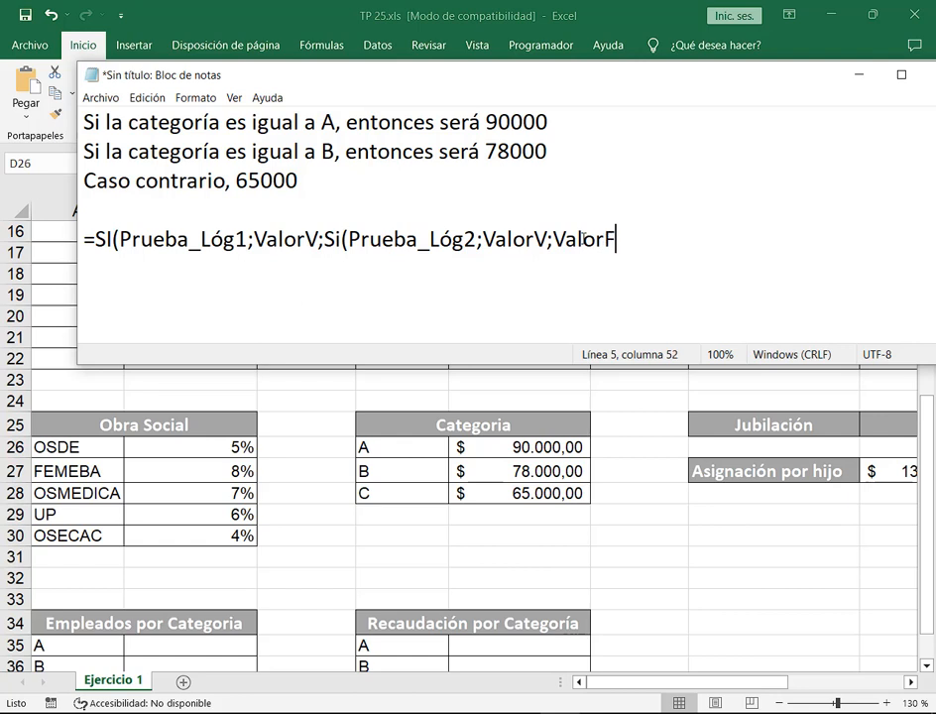
key(ctrl+2)
drag(231, 169, 305, 195)
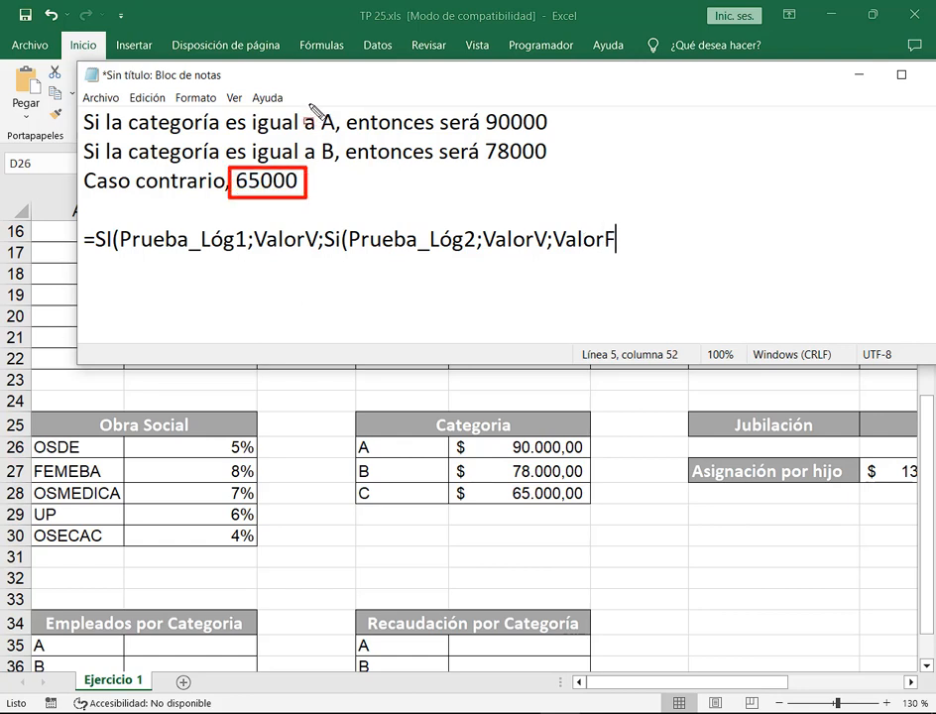
mouse_move(314, 108)
mouse_down()
mouse_move(344, 139)
mouse_move(344, 169)
mouse_up()
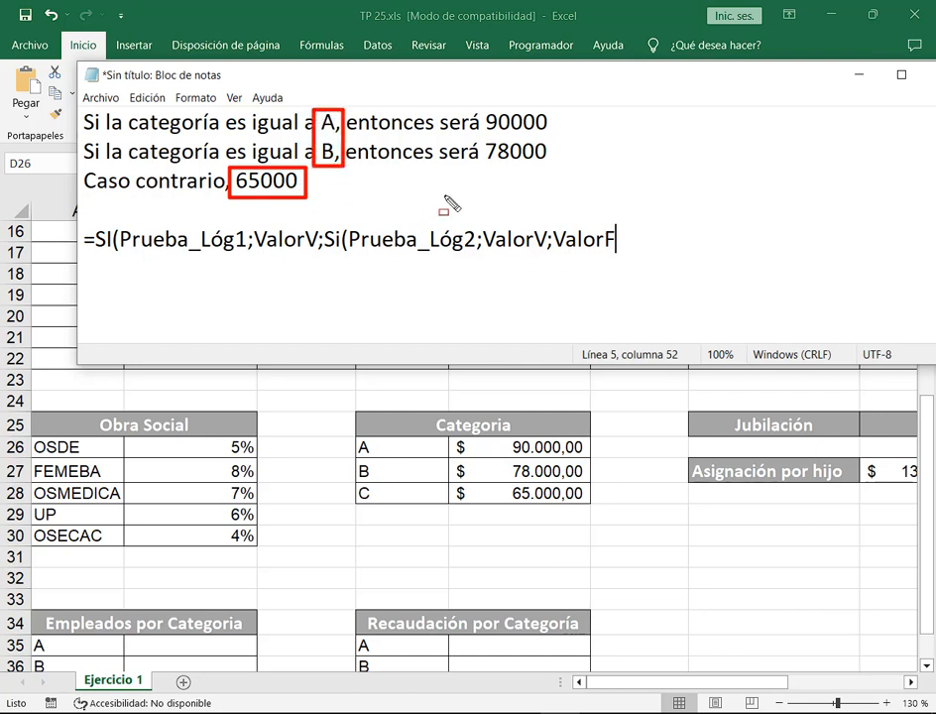
key(ctrl+z)
key(ctrl+z)
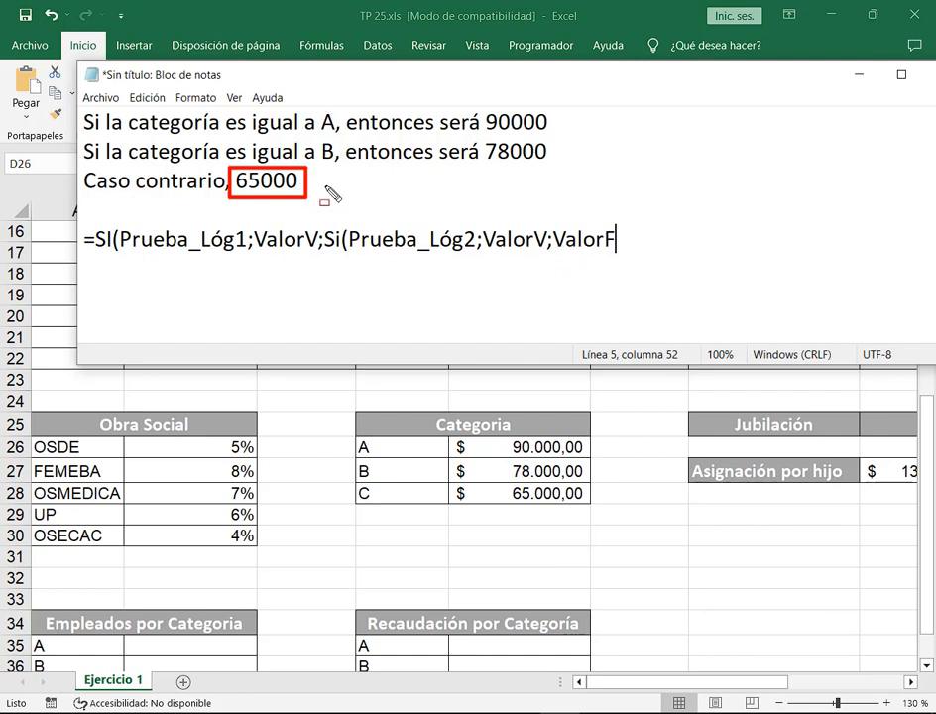
drag(325, 198, 587, 219)
key(Escape)
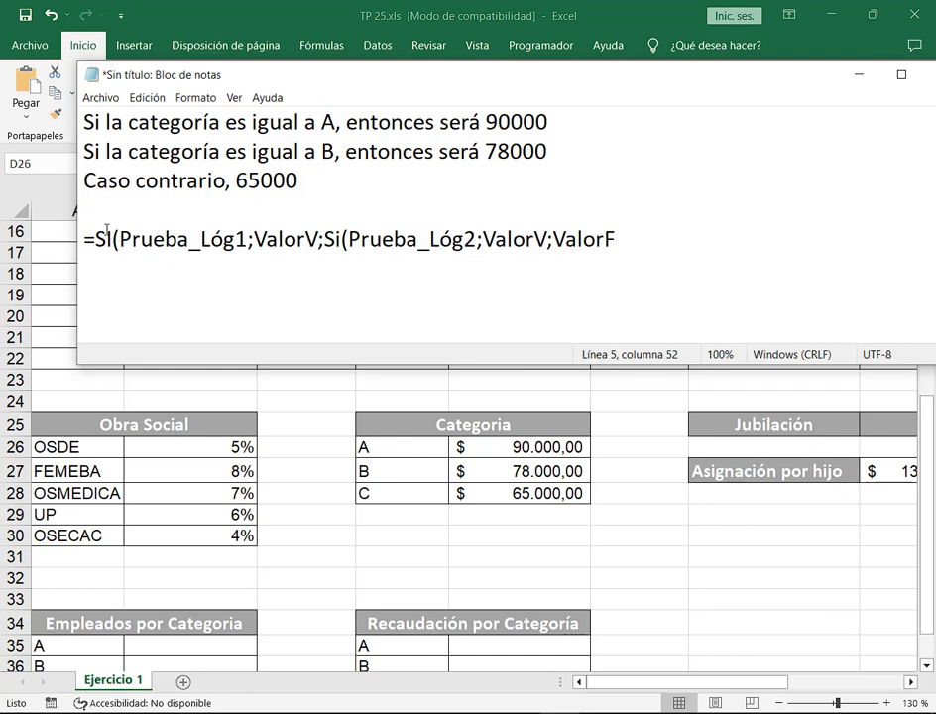
Box both SI openings in red with arrows, clear the markings, and close the formula outline with "))".
drag(106, 226, 125, 258)
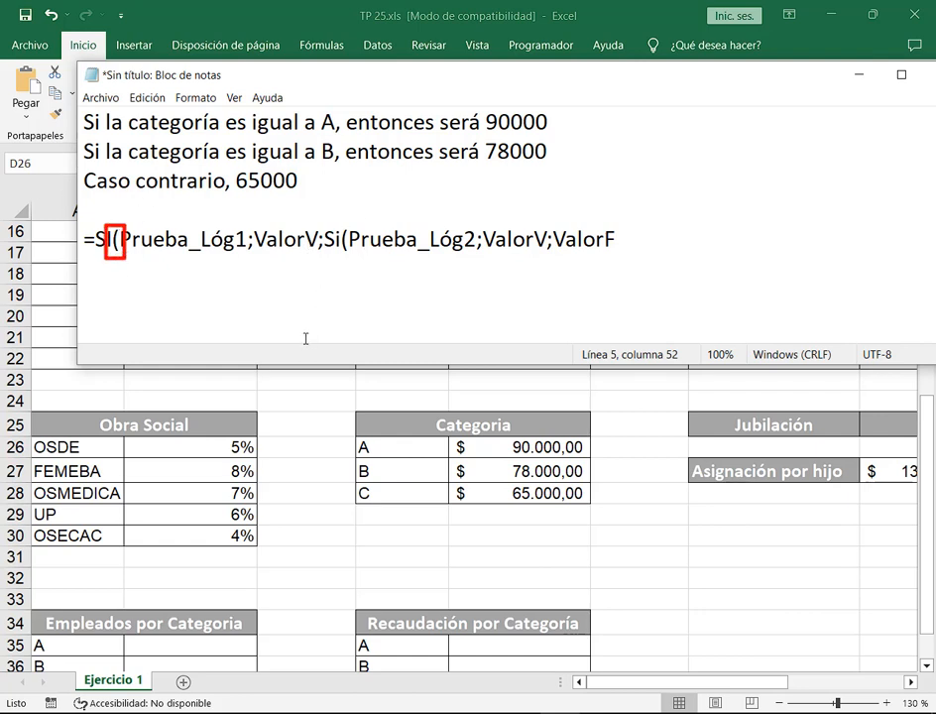
key(ctrl+z)
drag(94, 226, 123, 256)
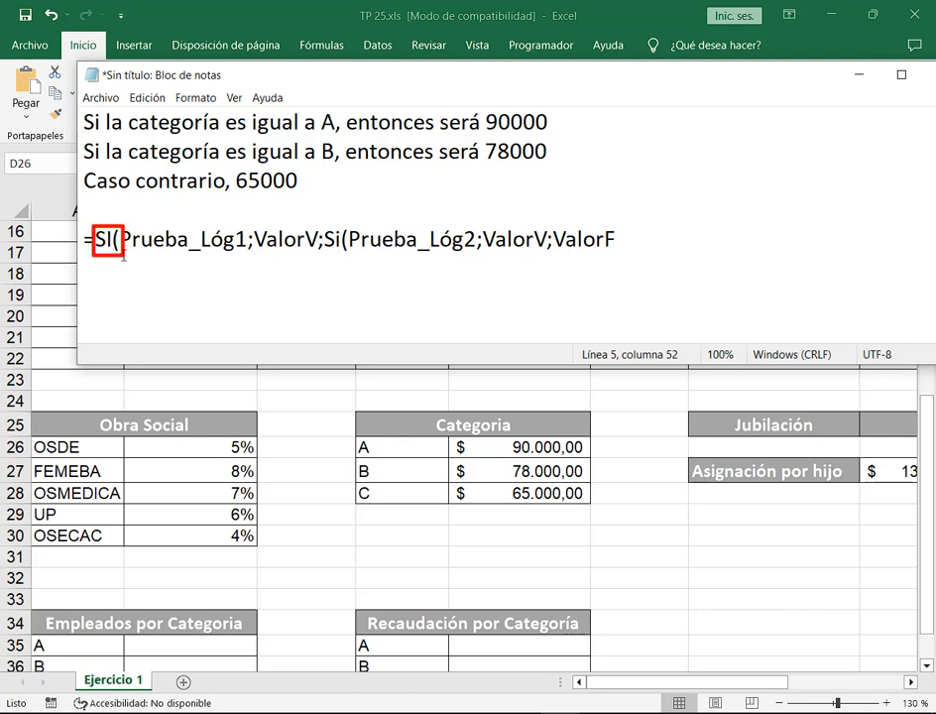
drag(322, 221, 353, 260)
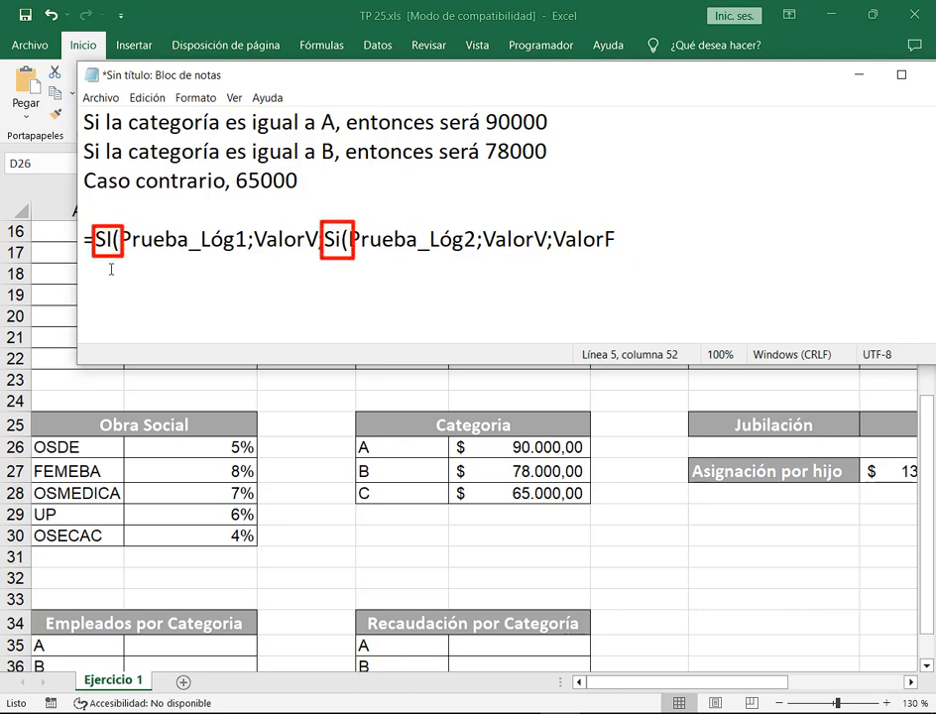
drag(146, 313, 120, 260)
drag(360, 317, 334, 260)
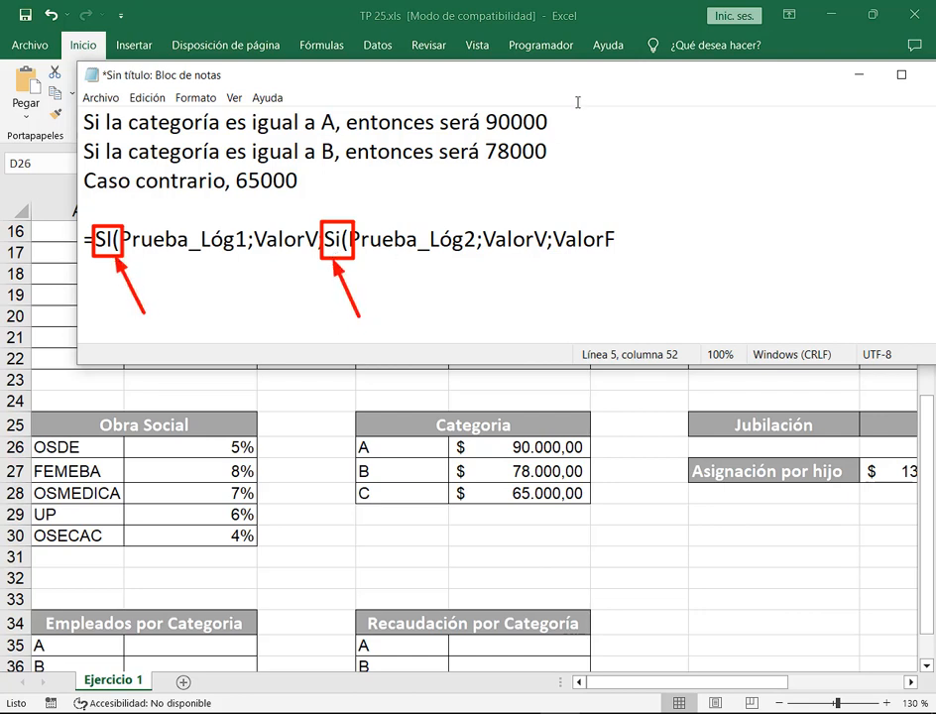
mouse_move(643, 200)
mouse_down()
mouse_move(628, 230)
mouse_move(646, 232)
mouse_up()
key(Escape)
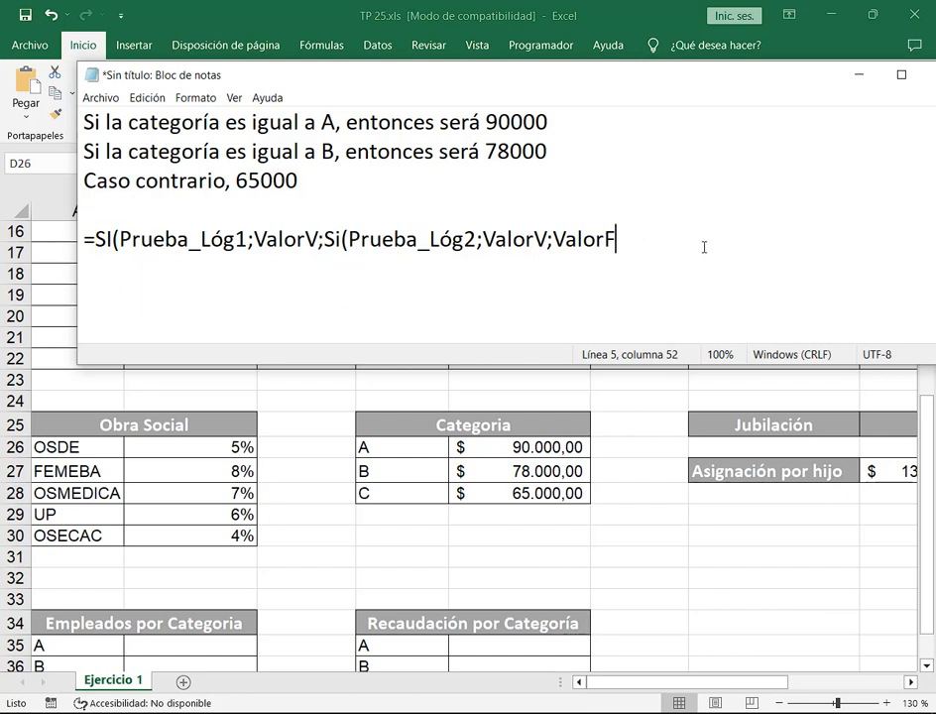
text()))
Switch back to the TP 25 workbook in Excel, select the first Basico cell D4 and make row 4 taller.
click(599, 19)
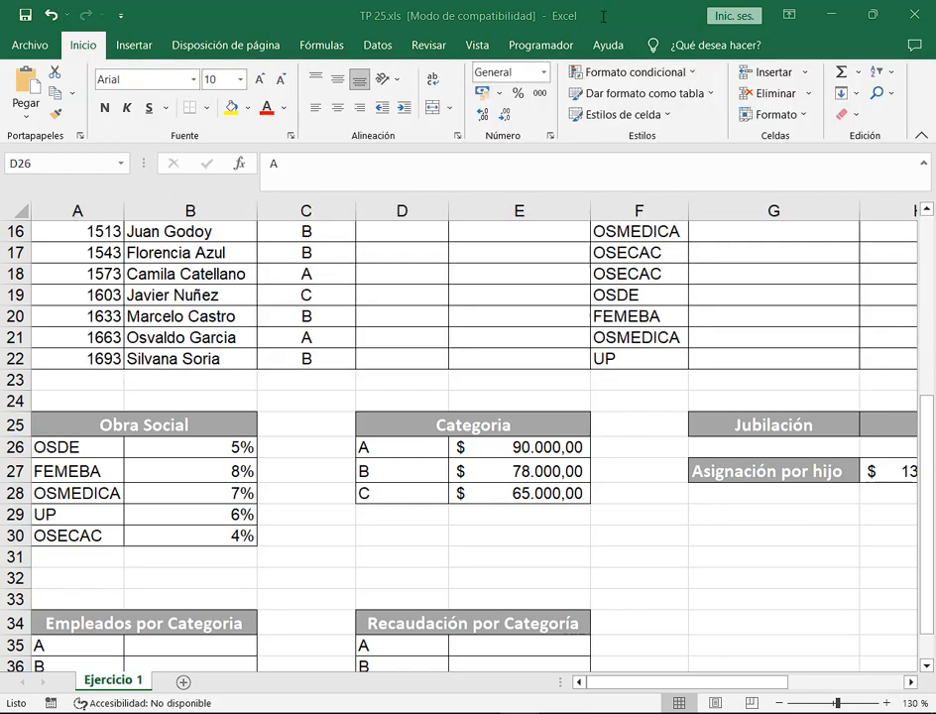
scroll(278, 366, up, 5)
click(405, 316)
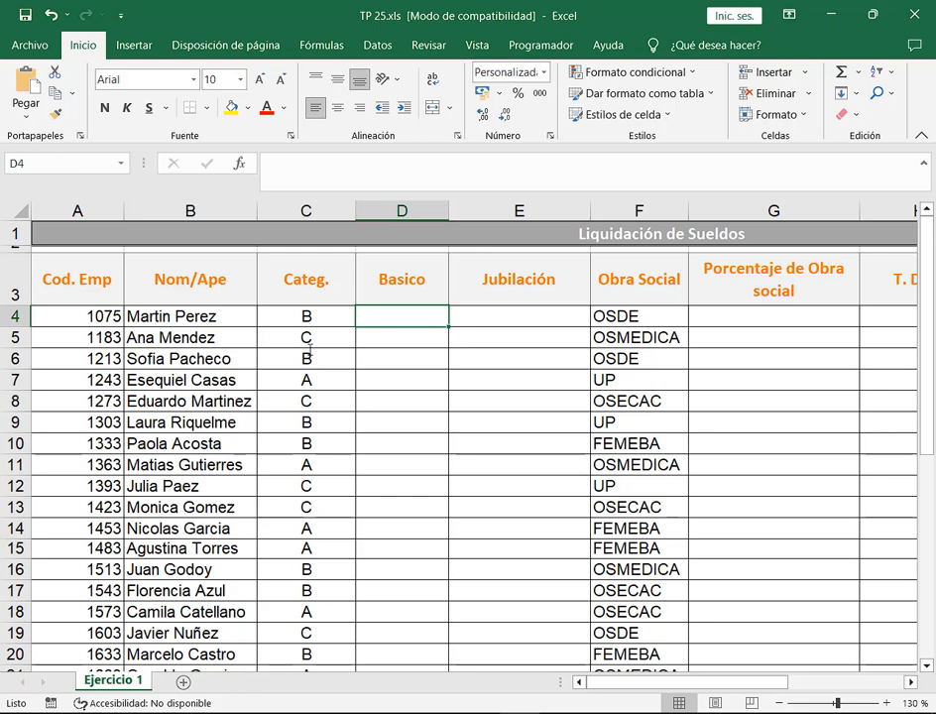
drag(21, 327, 22, 341)
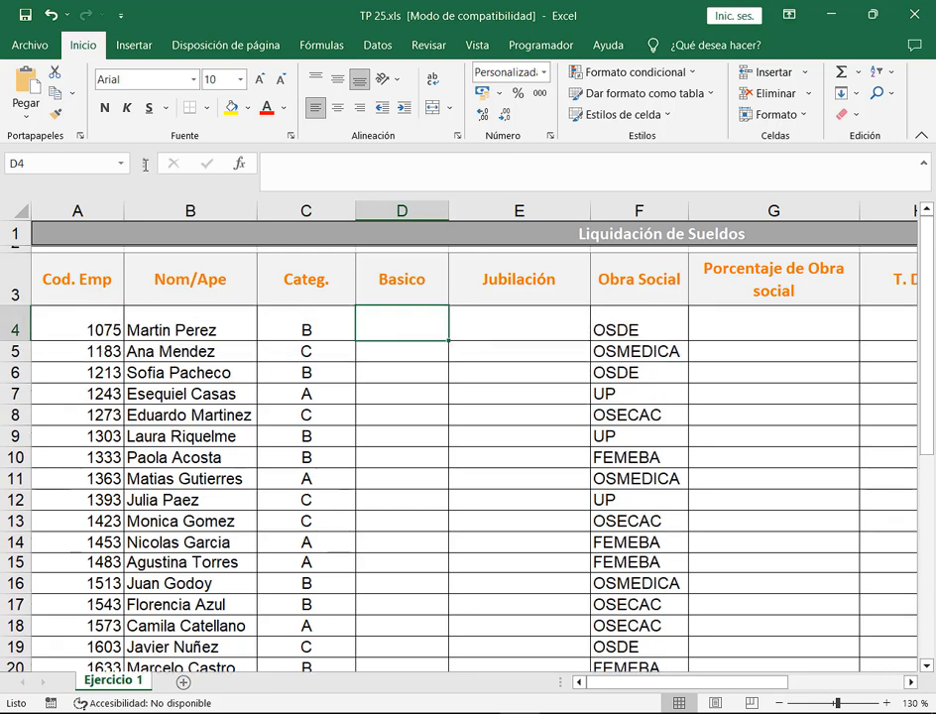
Set the font size of cell D4 to 12 and slightly reduce the height of row 4.
click(260, 79)
text(df)
key(BackSpace)
key(BackSpace)
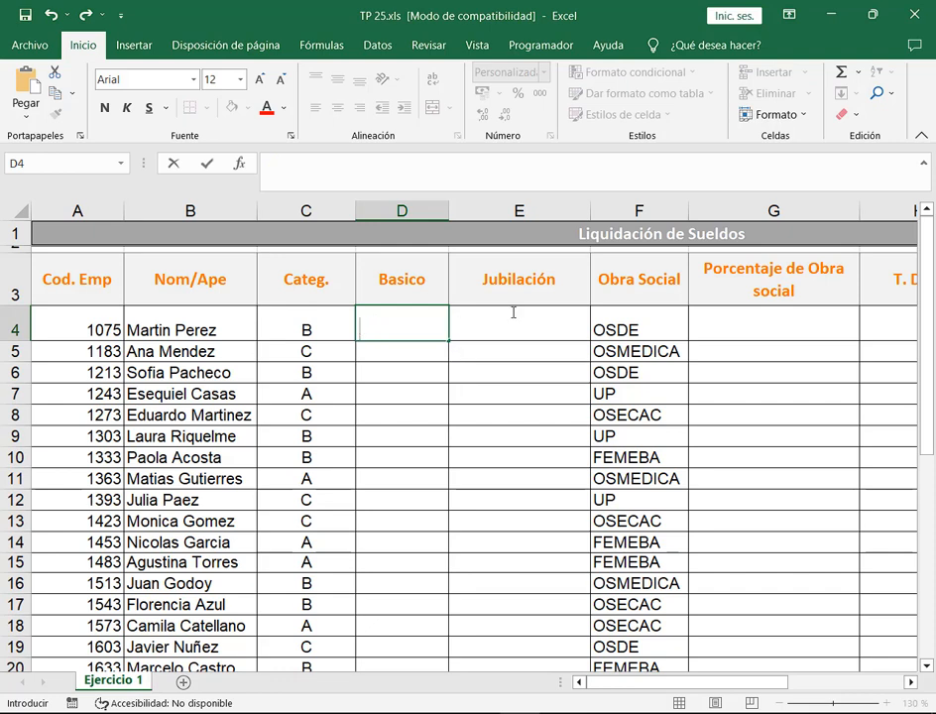
key(Escape)
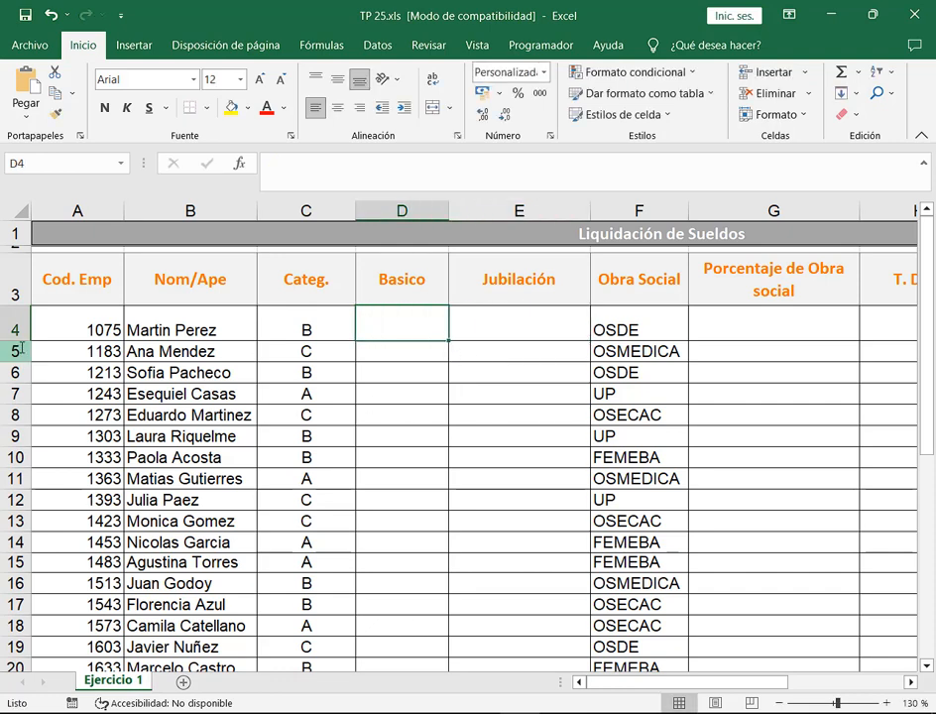
drag(25, 340, 25, 336)
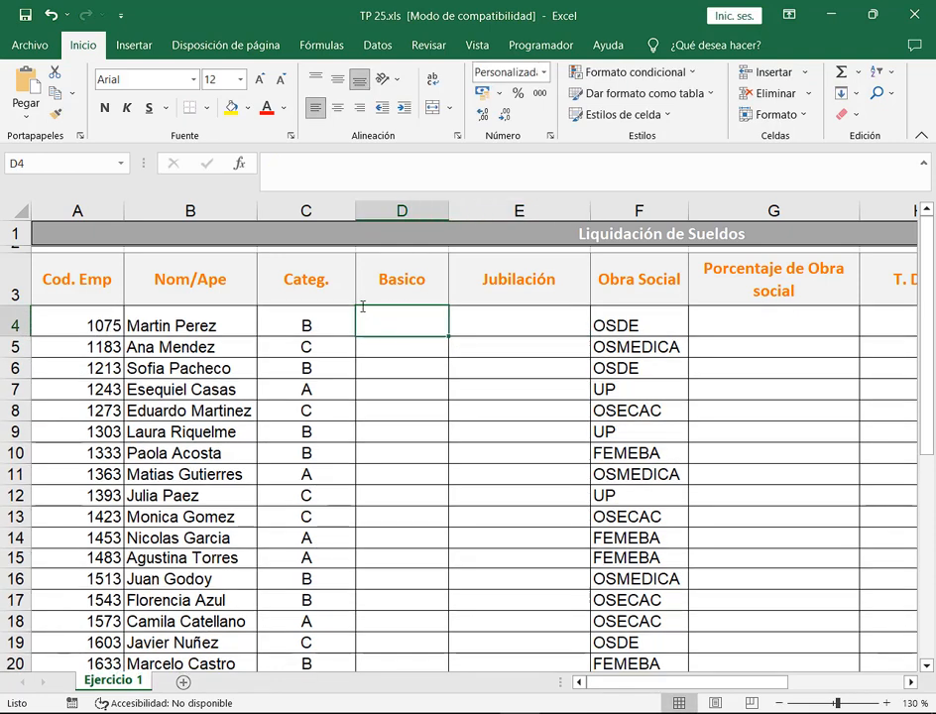
drag(355, 304, 454, 343)
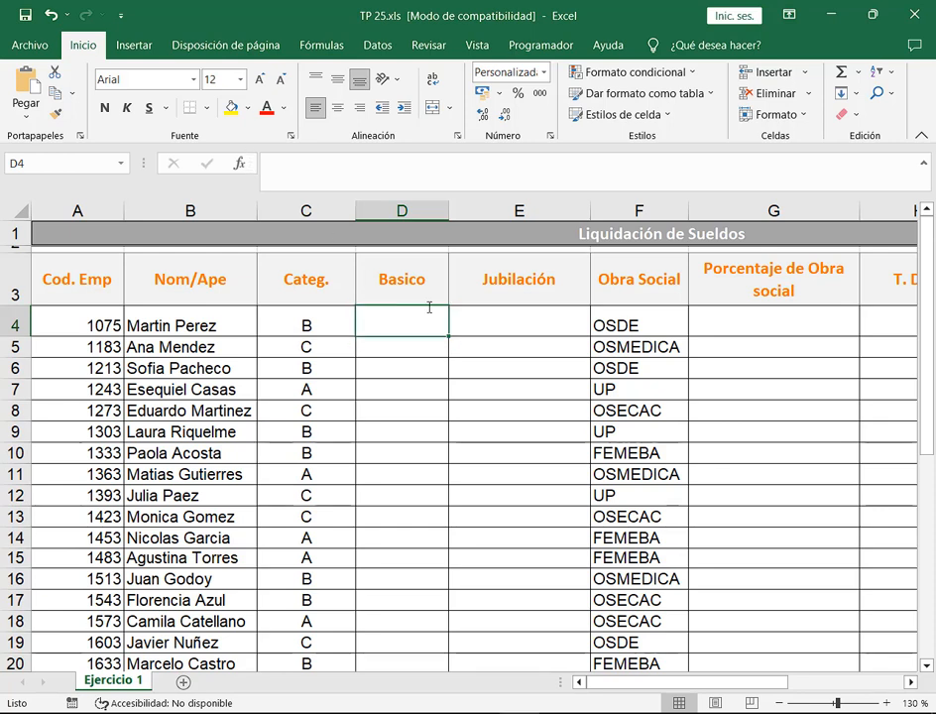
Box the insert-function icon in red, clear the marking, and begin the formula "=SI(" in Basico cell D4.
drag(228, 151, 258, 179)
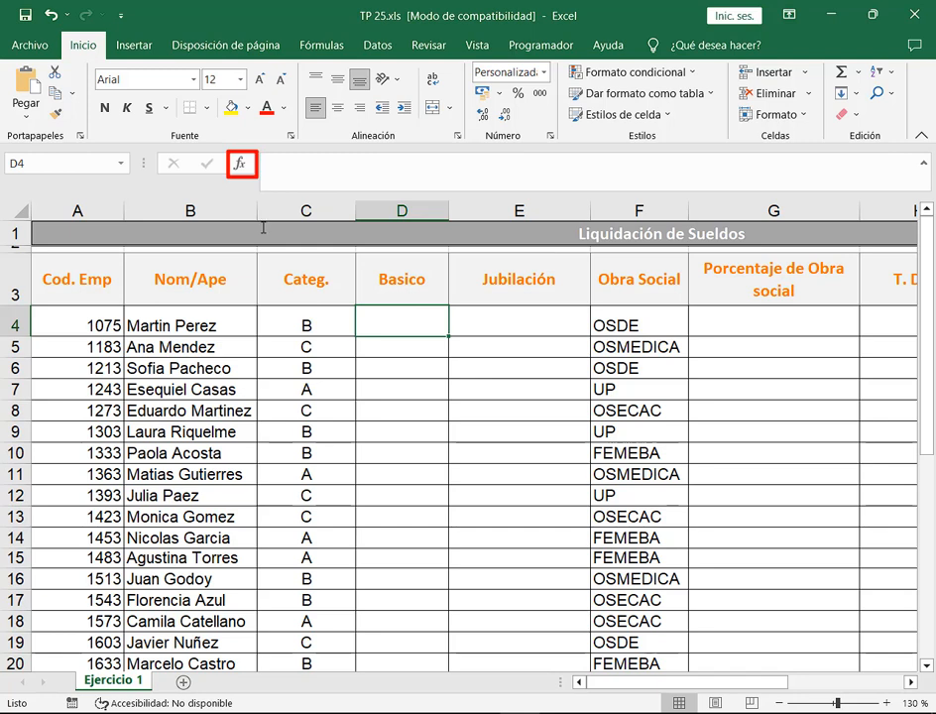
drag(260, 225, 246, 172)
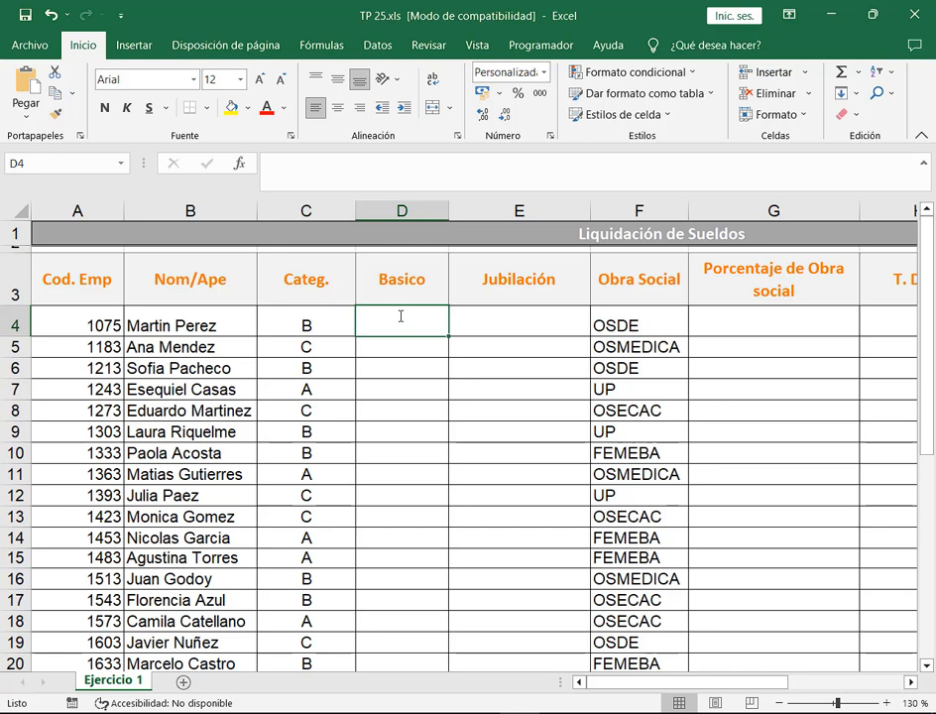
text(=)
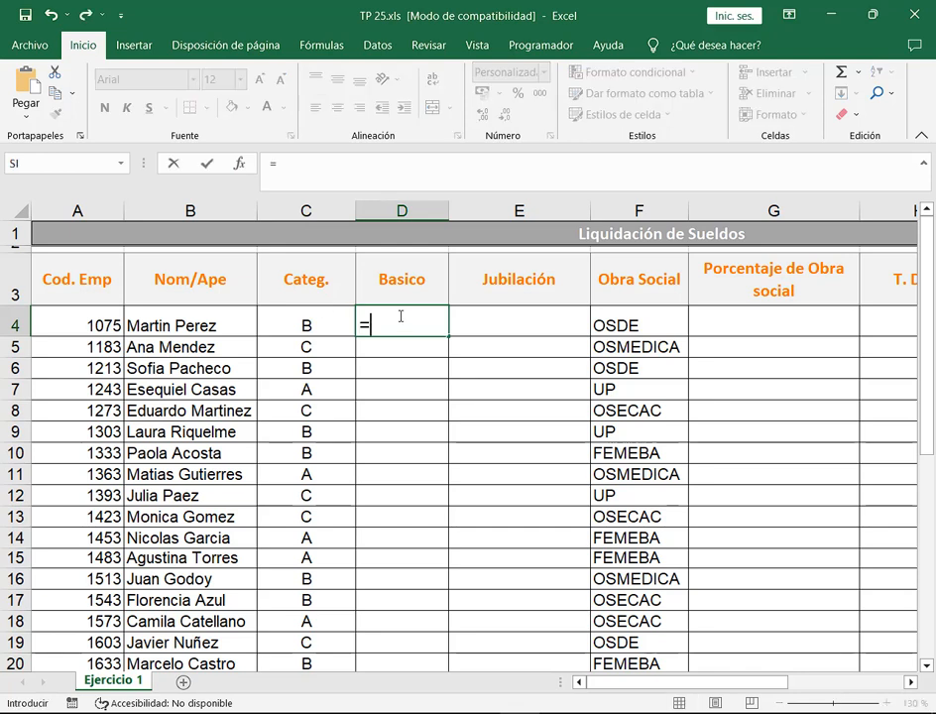
text(SI()
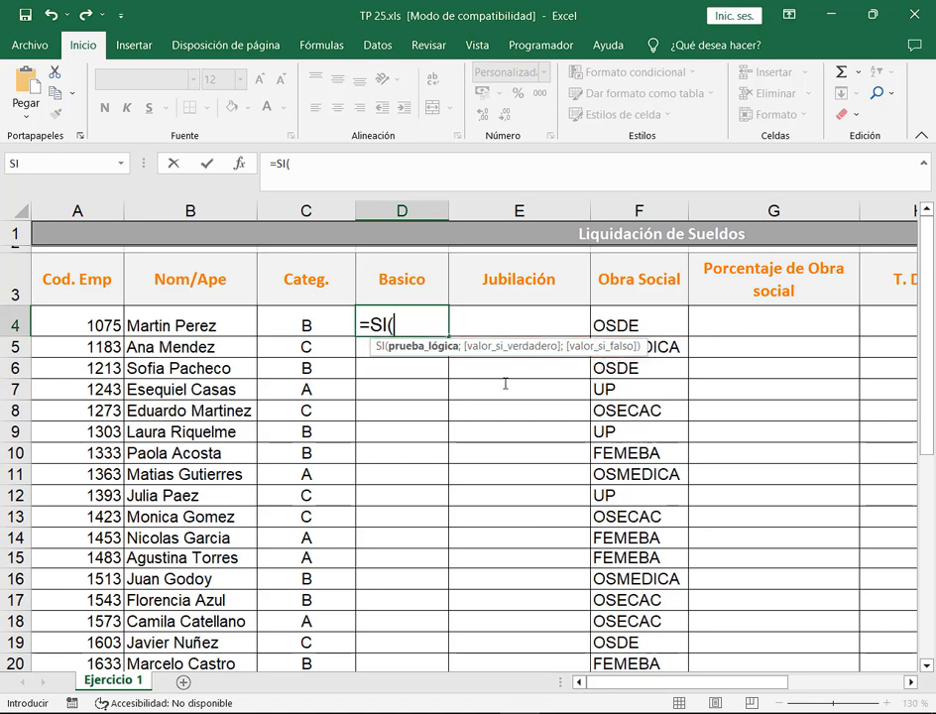
Switch to the Notepad note, highlight "Si la categoría es igual a A", and return to the Excel workbook.
key(alt+Tab)
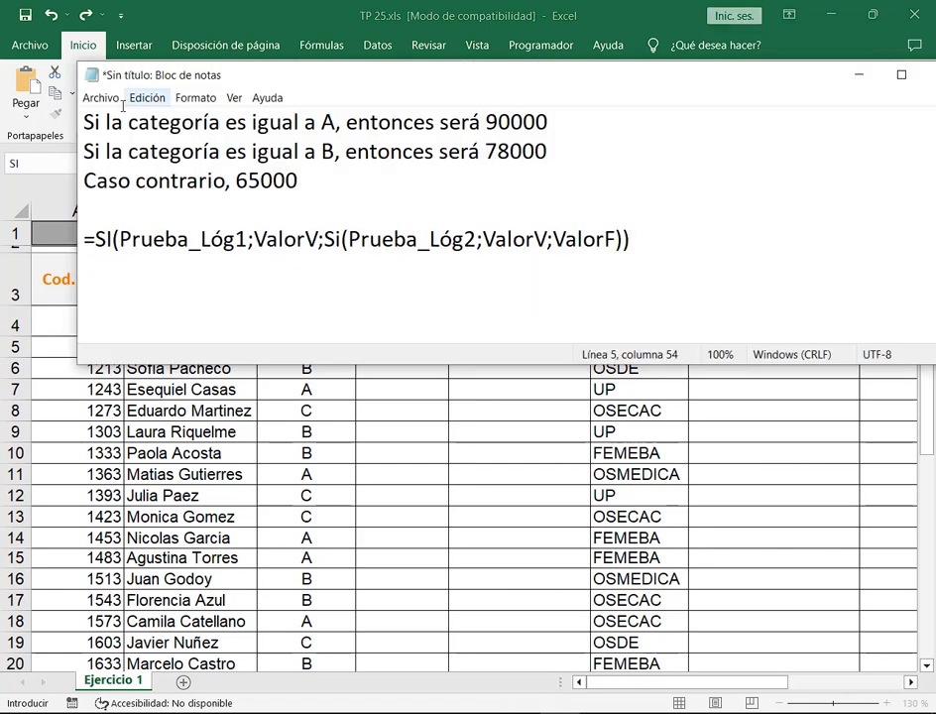
drag(83, 122, 253, 123)
mouse_move(322, 121)
mouse_down()
mouse_move(308, 121)
mouse_move(337, 121)
mouse_up()
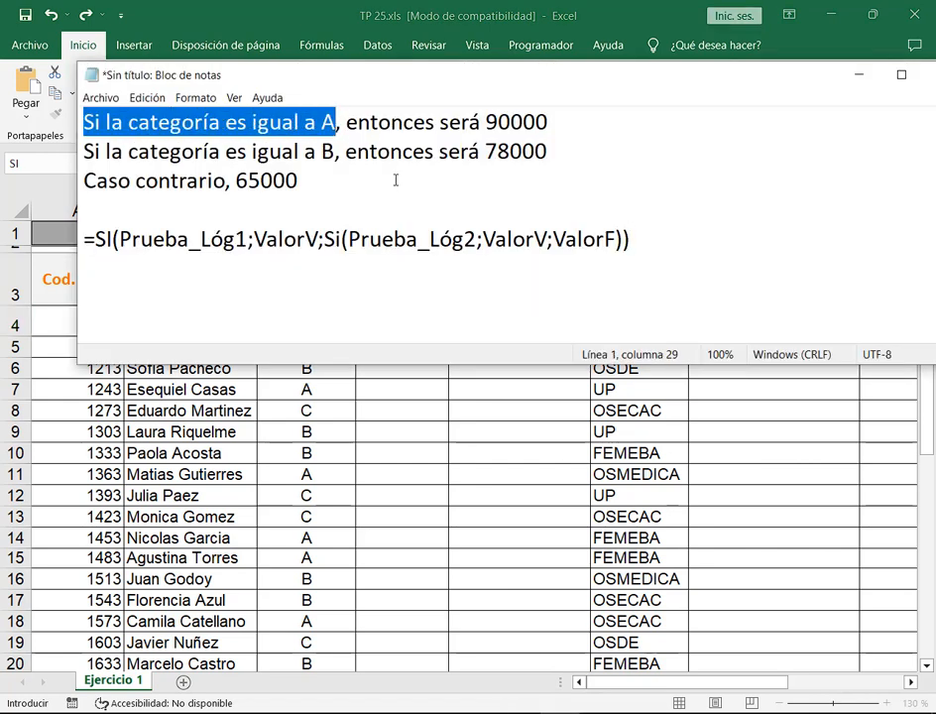
key(alt+Tab)
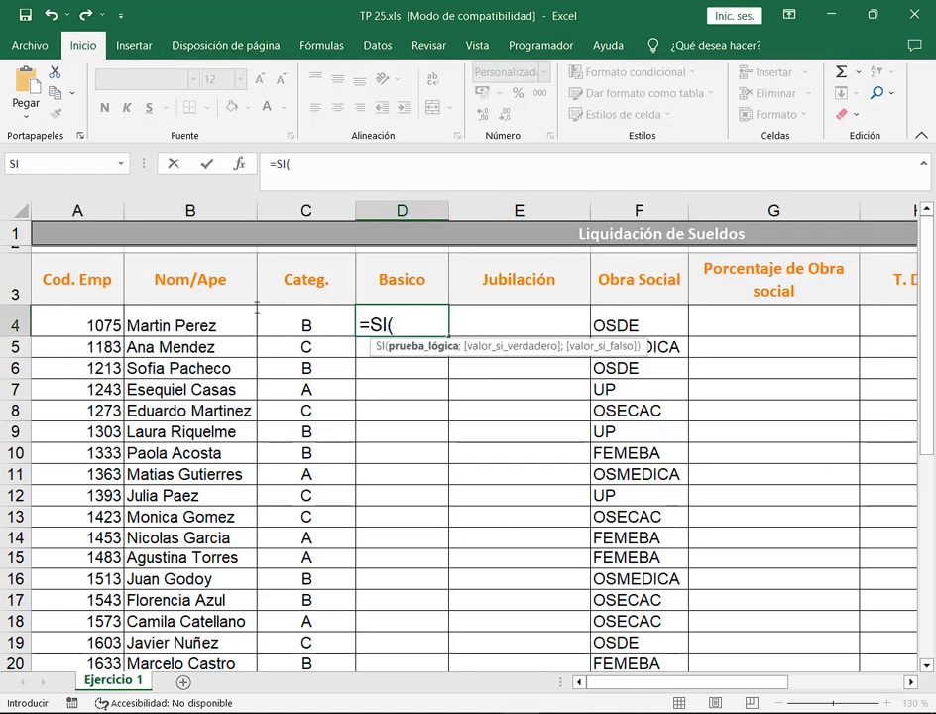
Start D4's logical test with "C4=", boxing the Categ. values in red and clearing the marking.
drag(256, 305, 359, 336)
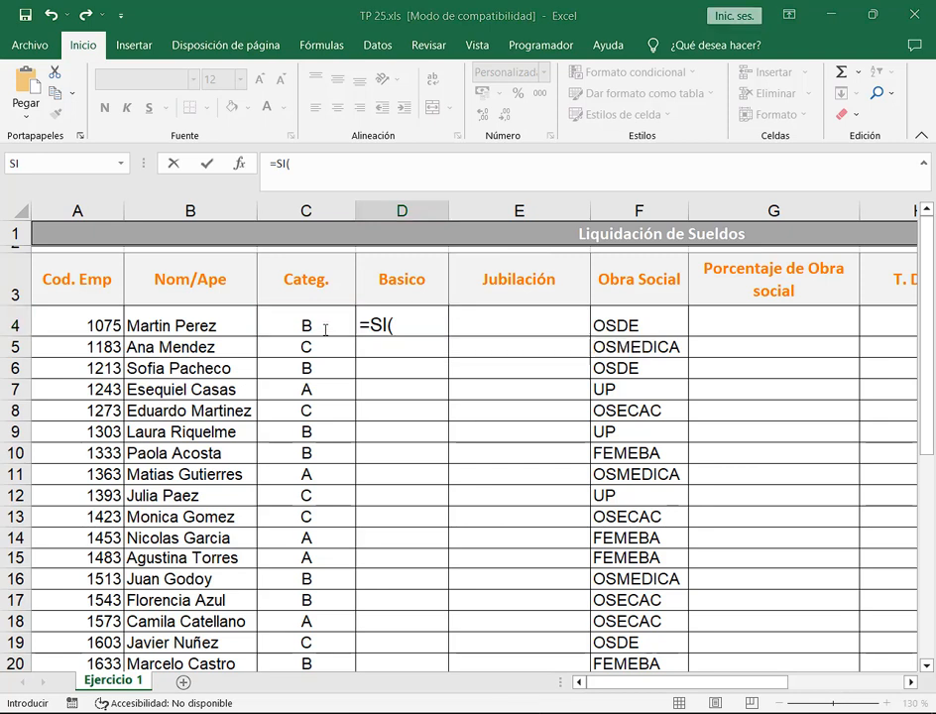
click(324, 328)
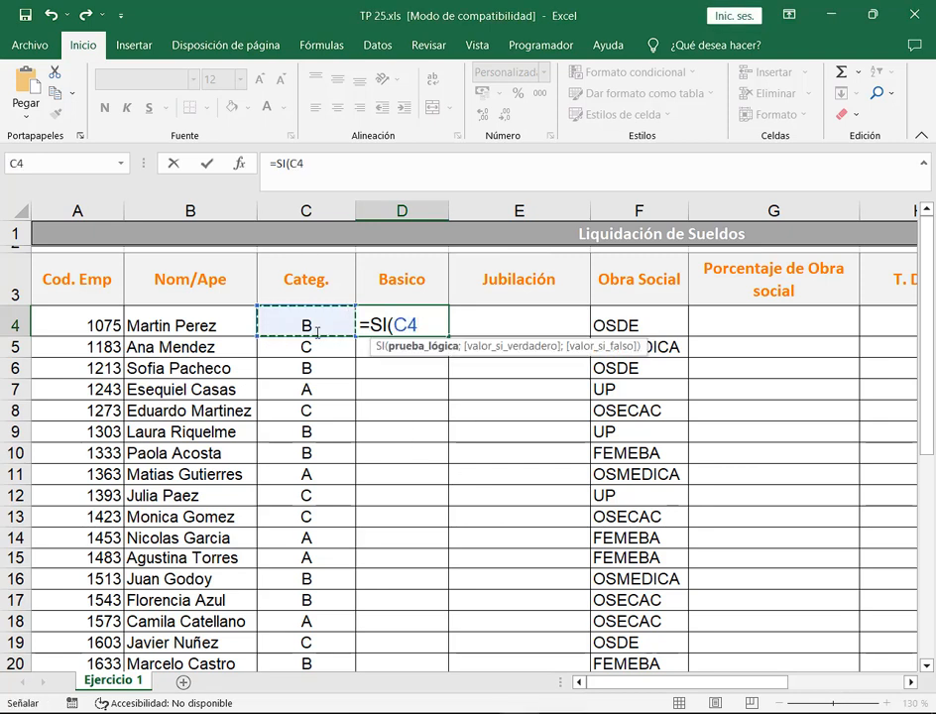
drag(291, 308, 328, 572)
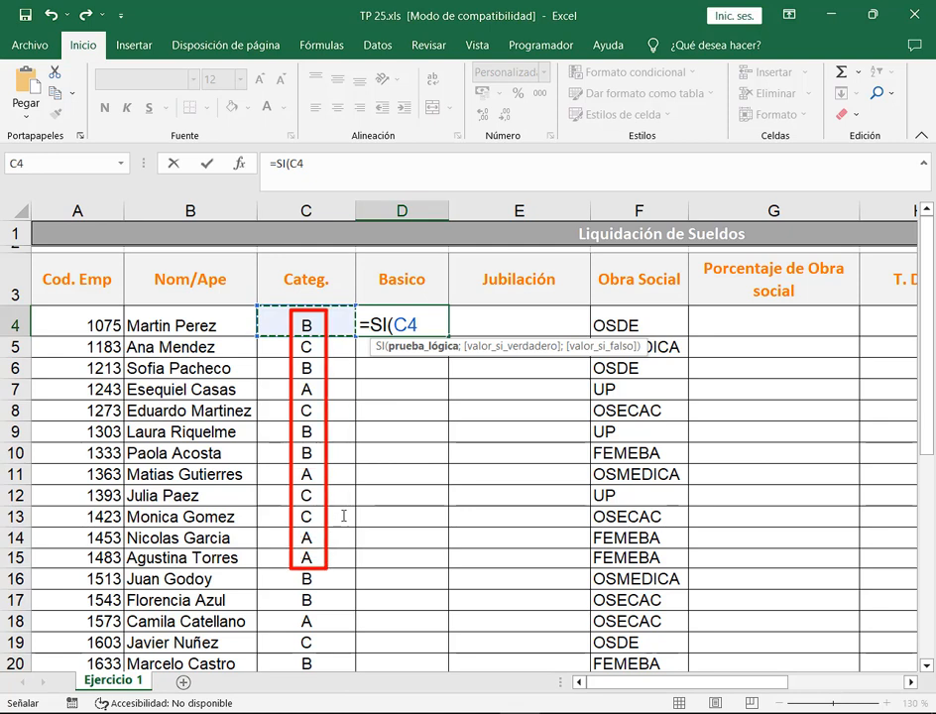
key(Escape)
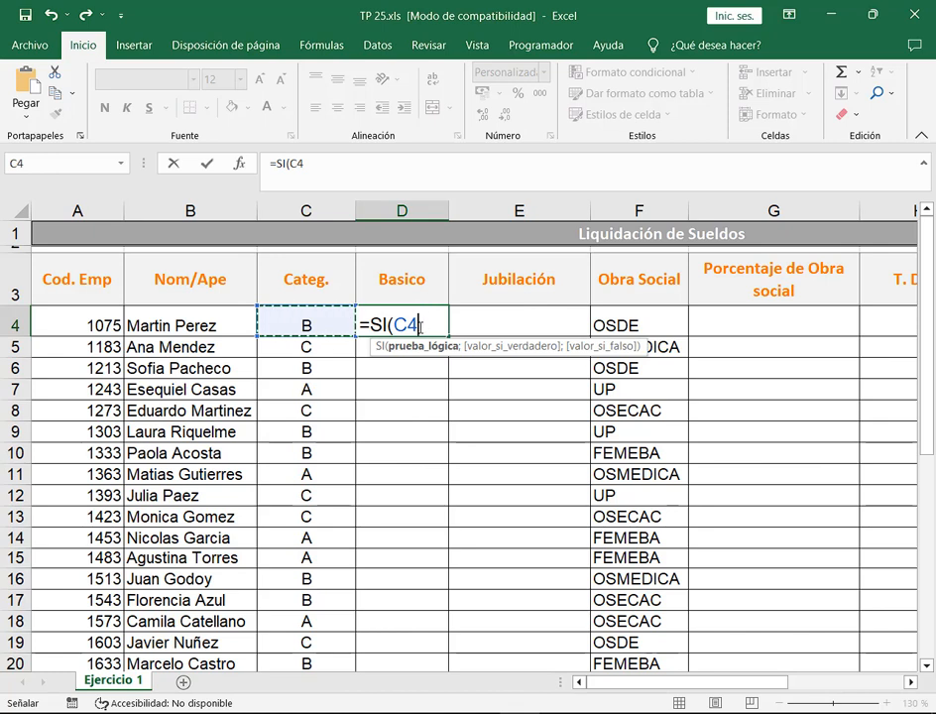
text(=)
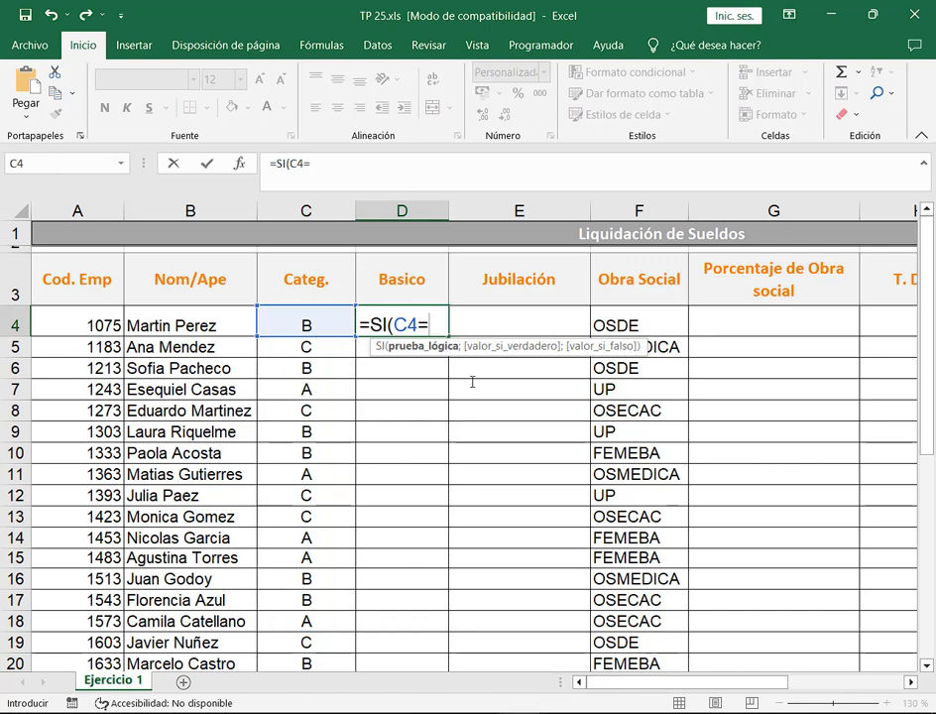
Try Categoria table cell D26 as the comparison value in D4's logical test.
text("A")
key(BackSpace)
key(BackSpace)
key(BackSpace)
scroll(472, 382, down, 4)
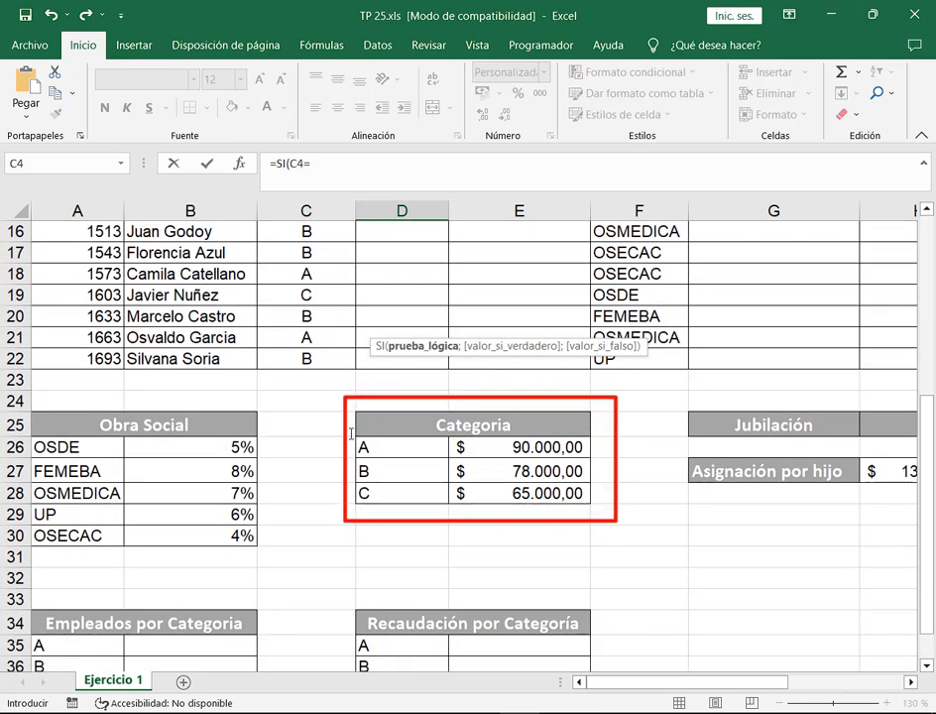
click(429, 449)
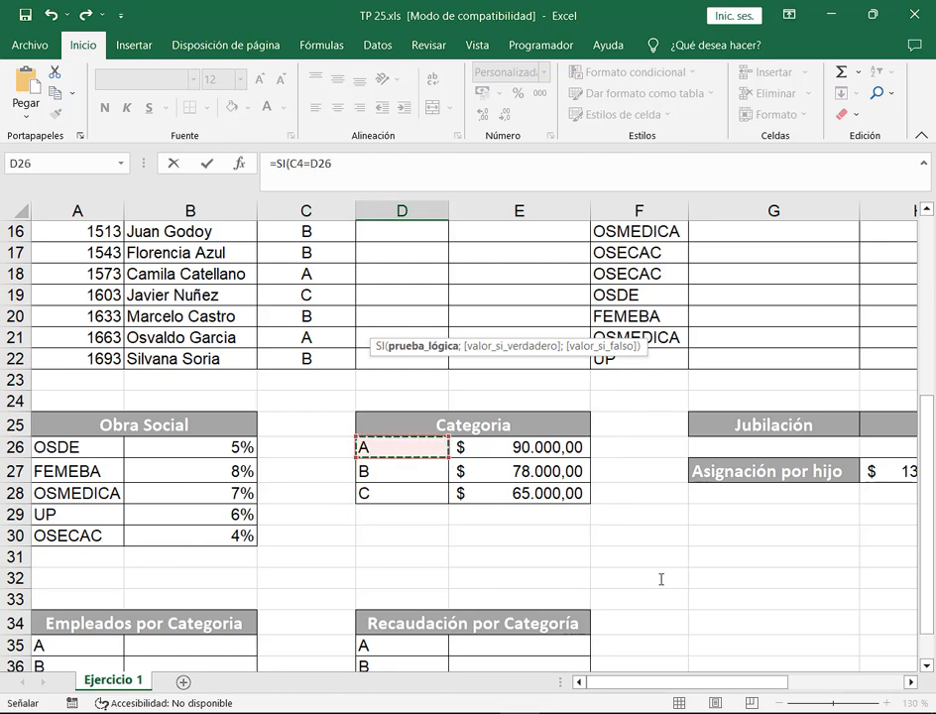
scroll(661, 578, up, 4)
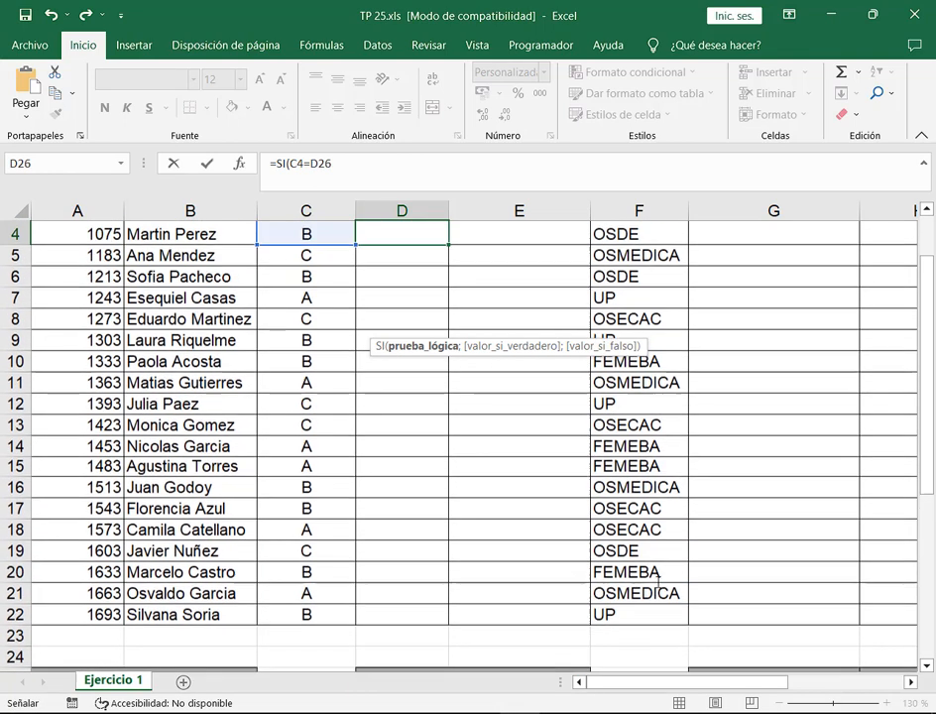
scroll(657, 580, up, 1)
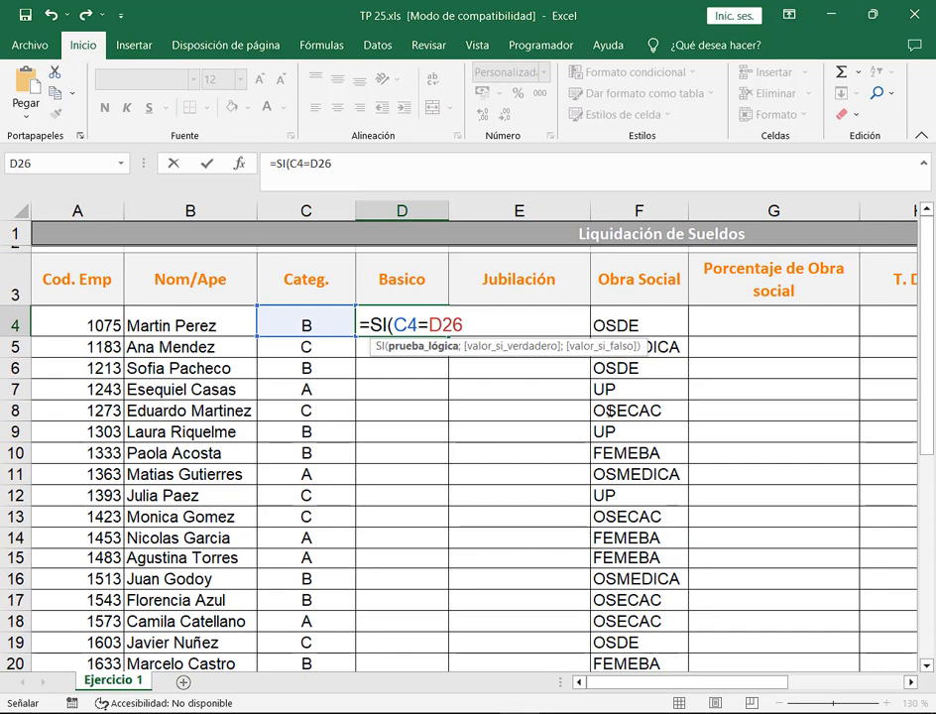
Box the Categoria table in red, add arrows to its letters and amounts, and clear the markings.
scroll(480, 527, down, 3)
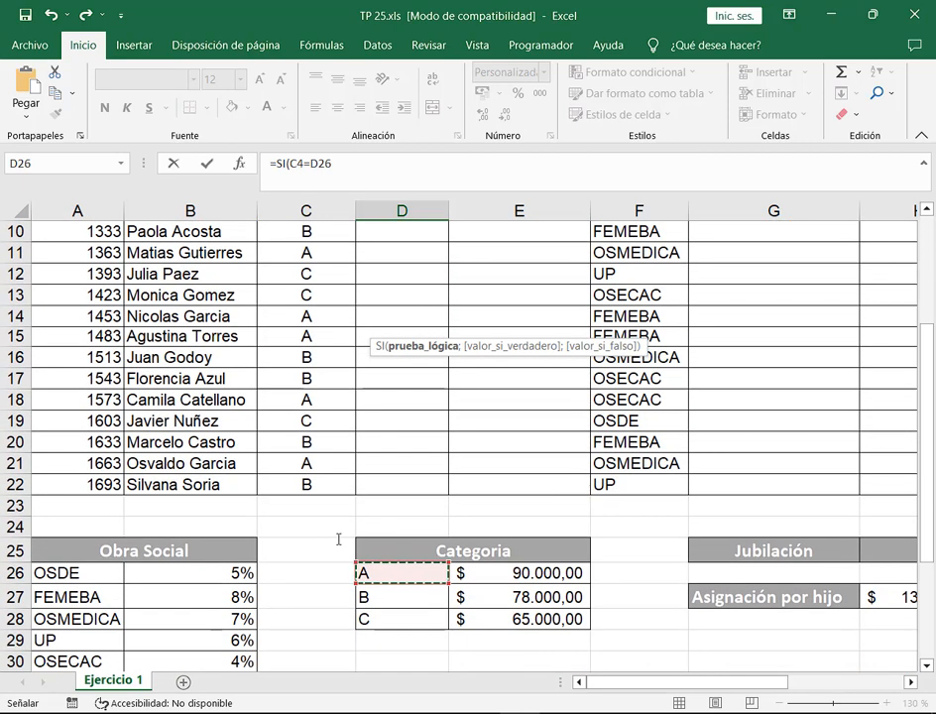
drag(340, 530, 607, 642)
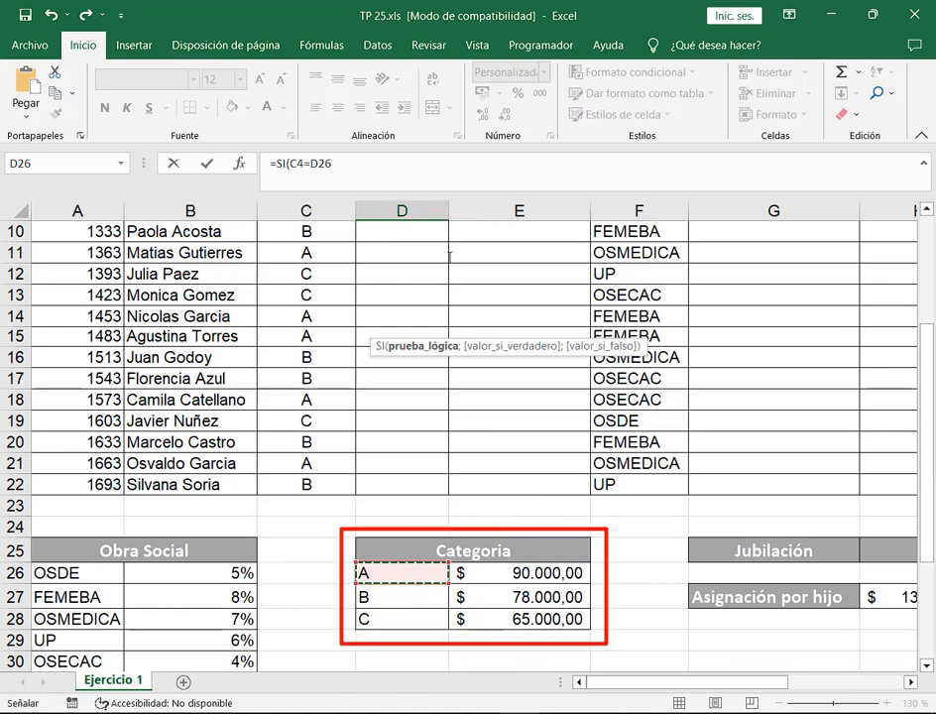
mouse_move(313, 535)
mouse_down()
mouse_move(354, 569)
mouse_move(340, 615)
mouse_move(353, 619)
mouse_up()
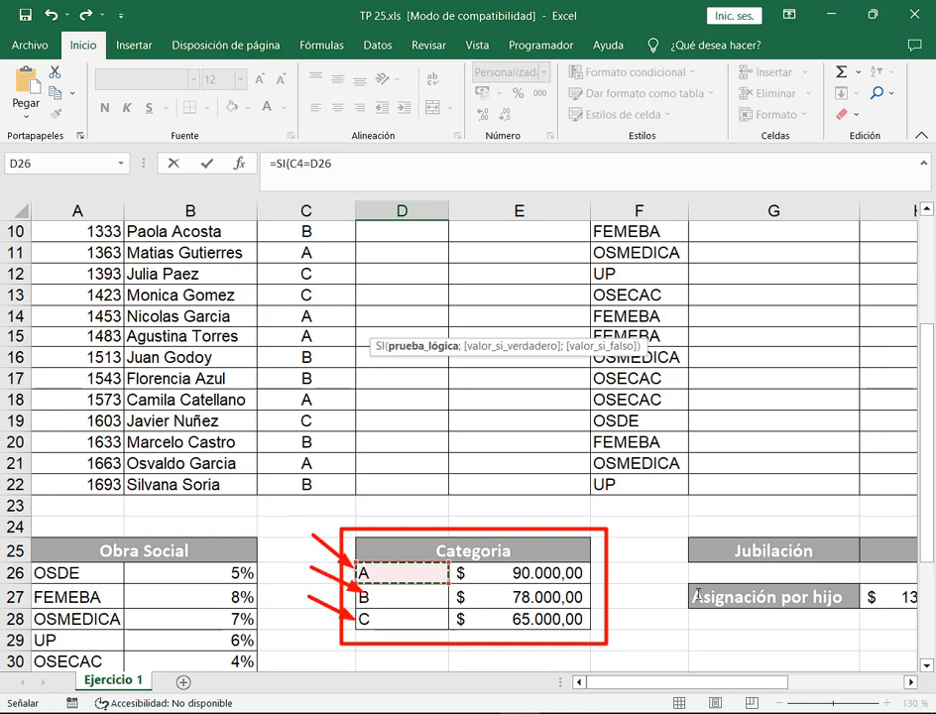
mouse_move(654, 536)
mouse_down()
mouse_move(597, 561)
mouse_move(600, 585)
mouse_up()
drag(661, 611, 627, 619)
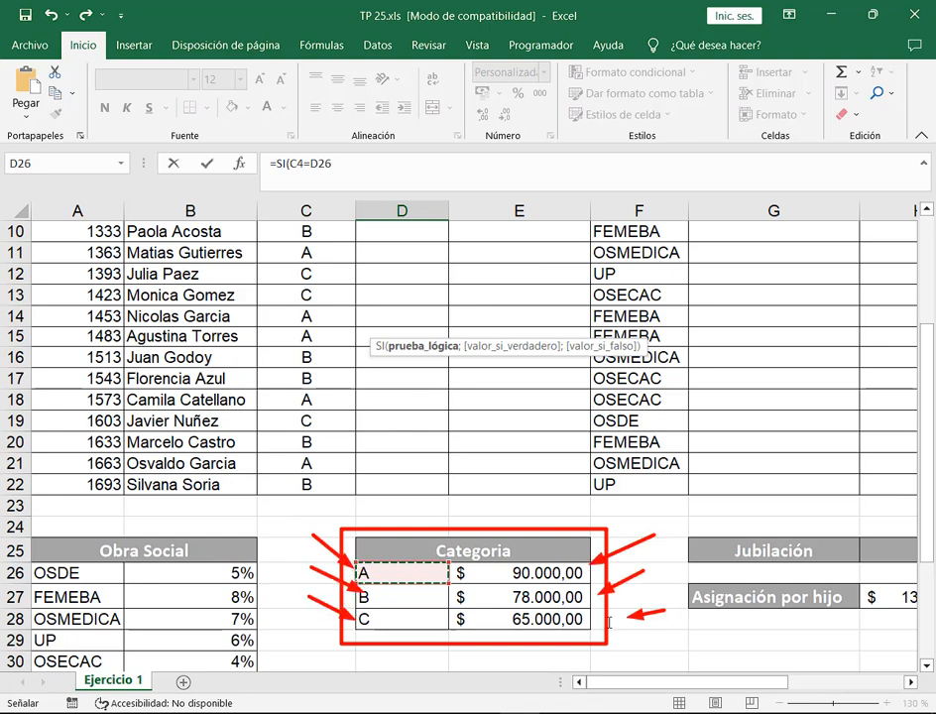
key(Escape)
scroll(559, 452, up, 3)
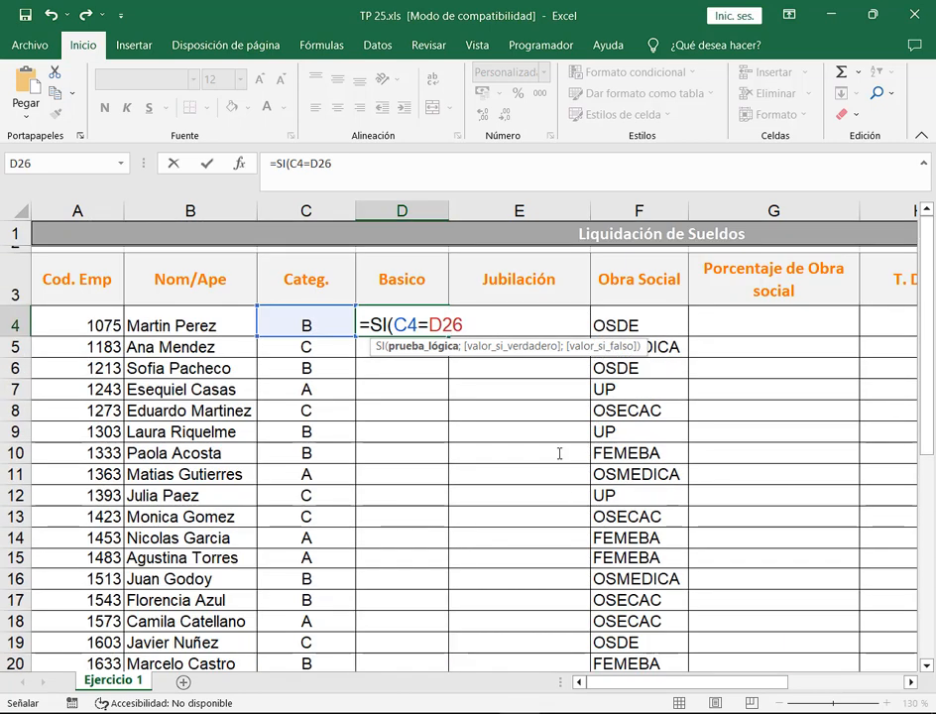
Replace the D26 reference in D4's logical test with the text "A" and add a semicolon.
key(BackSpace)
key(BackSpace)
key(BackSpace)
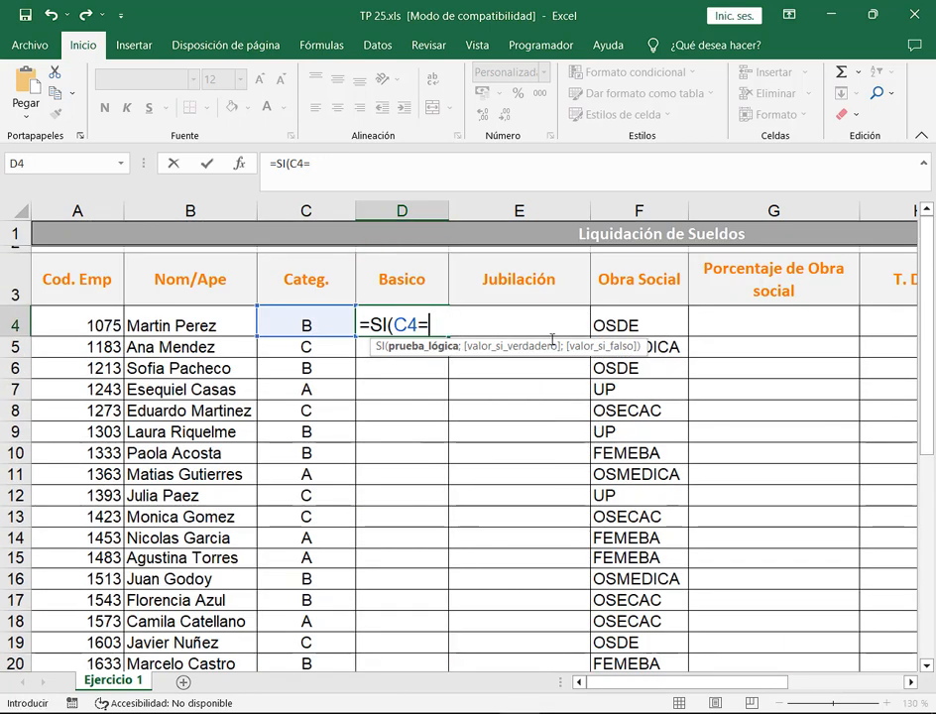
text("A")
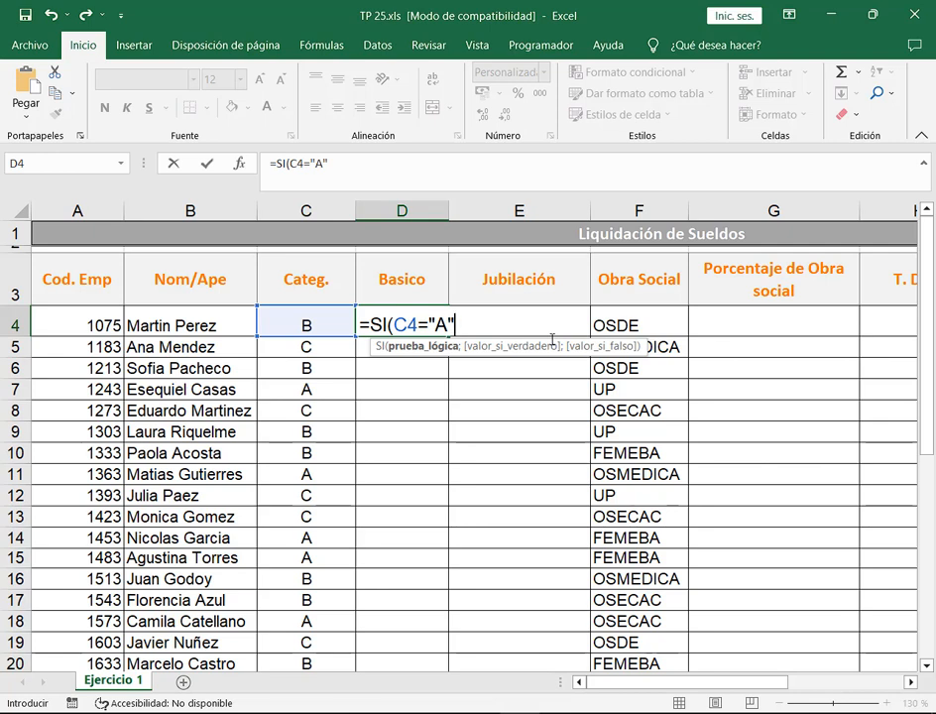
text(;)
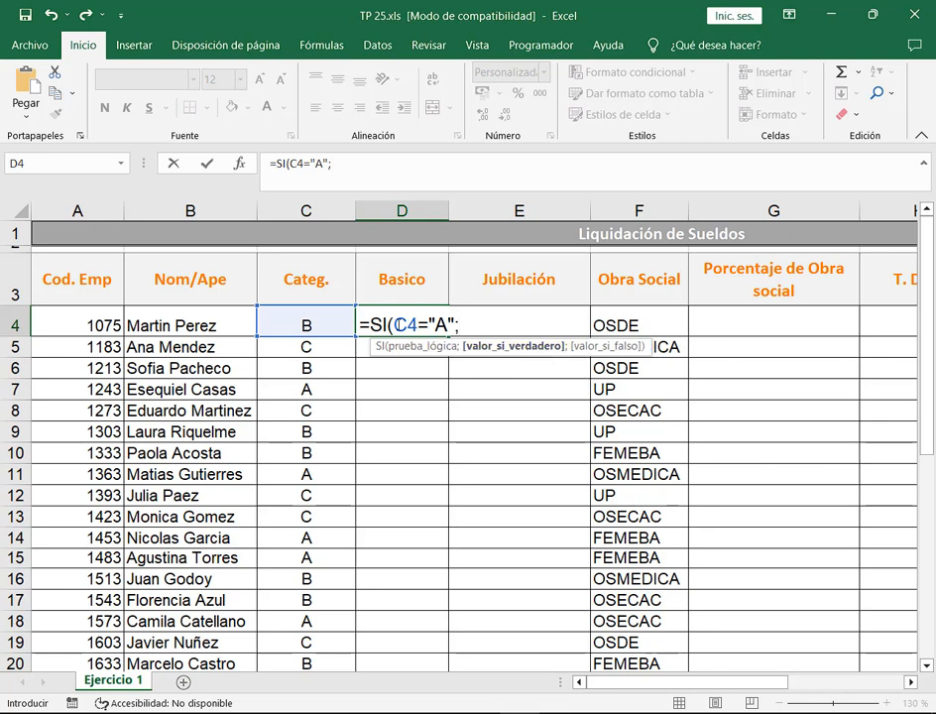
Highlight D4's logical test, highlight "entonces será 90000" in the Notepad note, and return to the Excel workbook.
drag(396, 324, 472, 326)
key(Right)
key(alt+Tab)
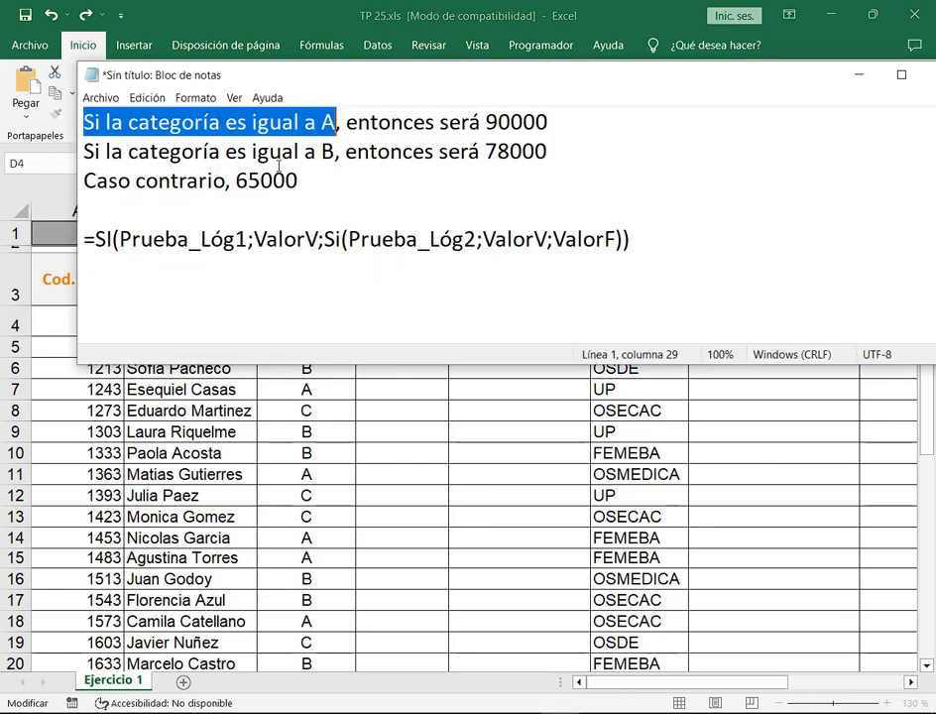
click(251, 154)
drag(85, 119, 555, 124)
key(alt+Tab)
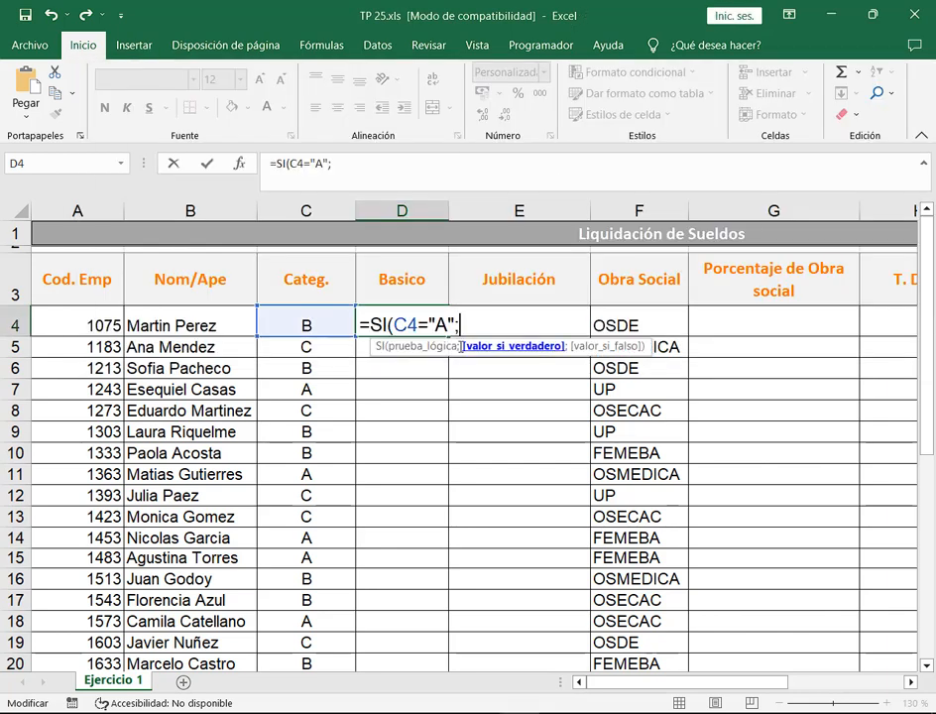
Set the value-if-true argument in D4 to category A's amount as the absolute reference $E$26, followed by a semicolon.
scroll(493, 358, down, 3)
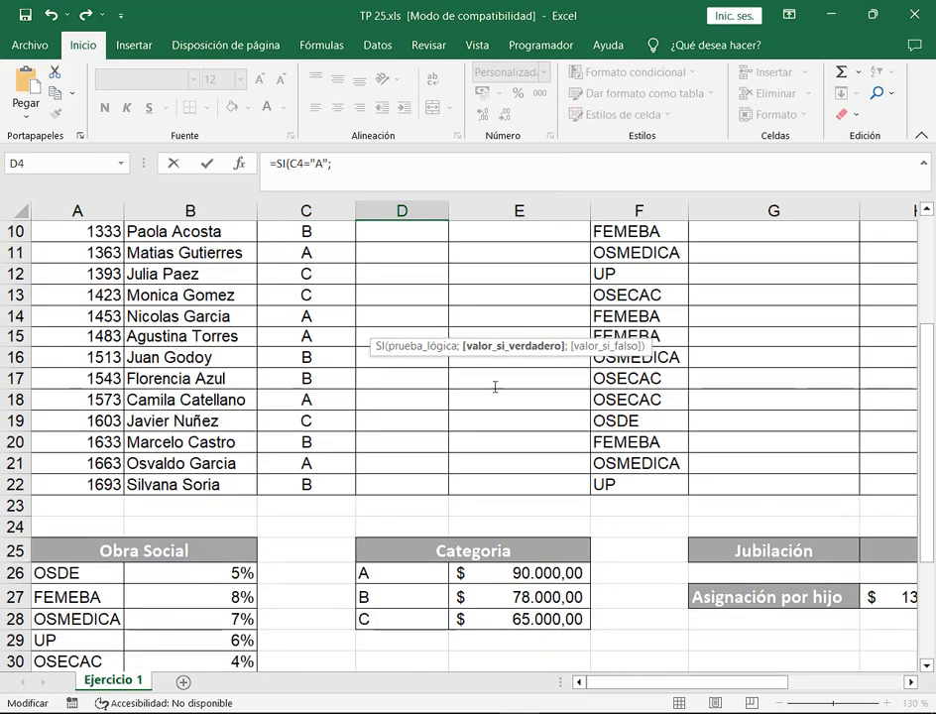
click(539, 575)
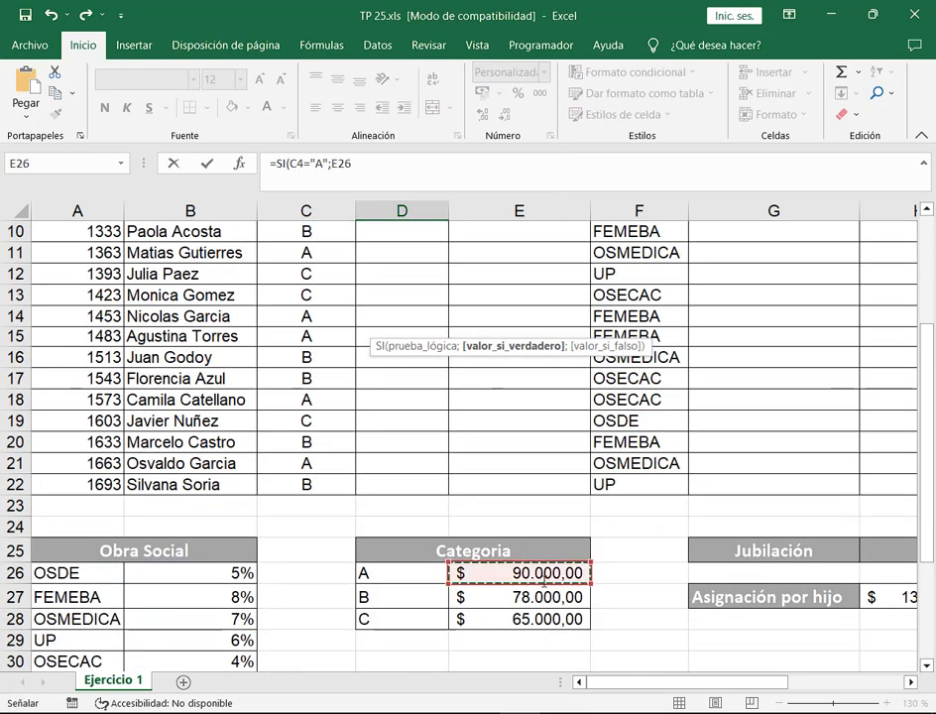
scroll(555, 559, up, 3)
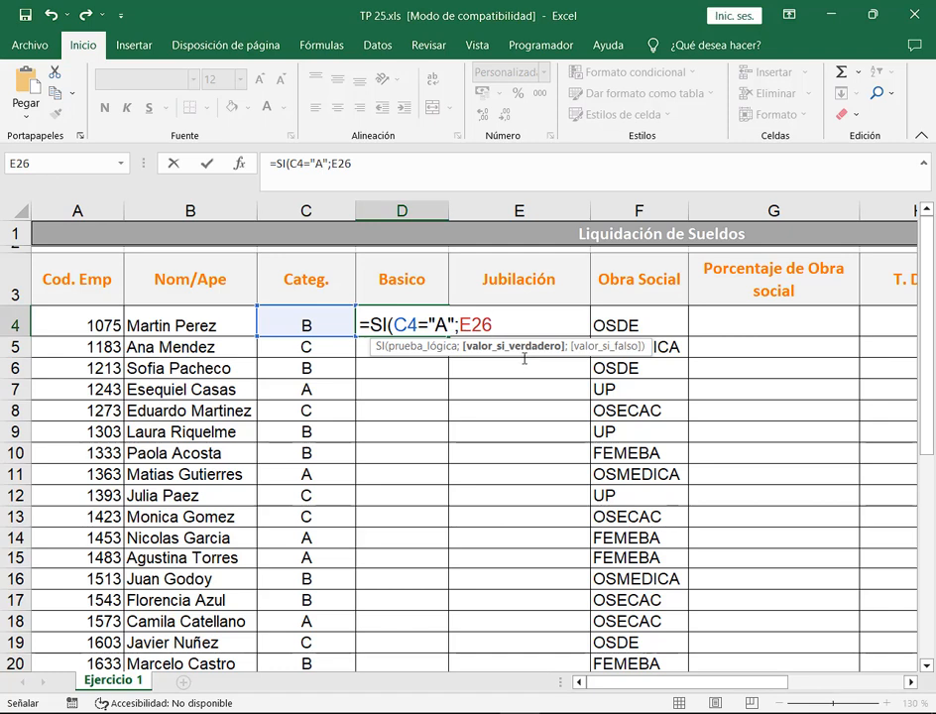
key(F4)
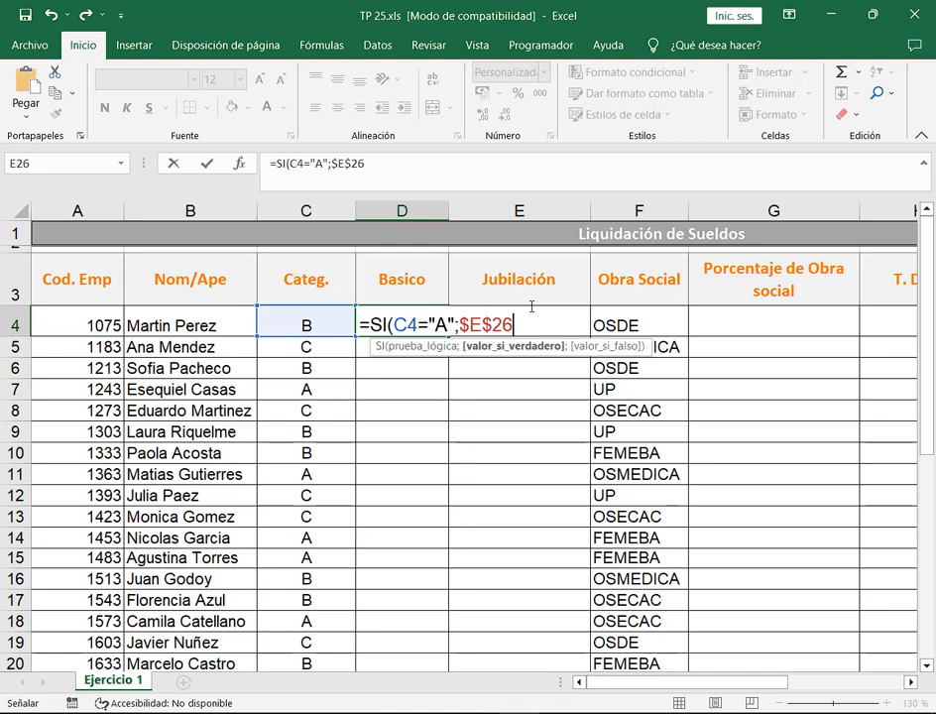
text(;)
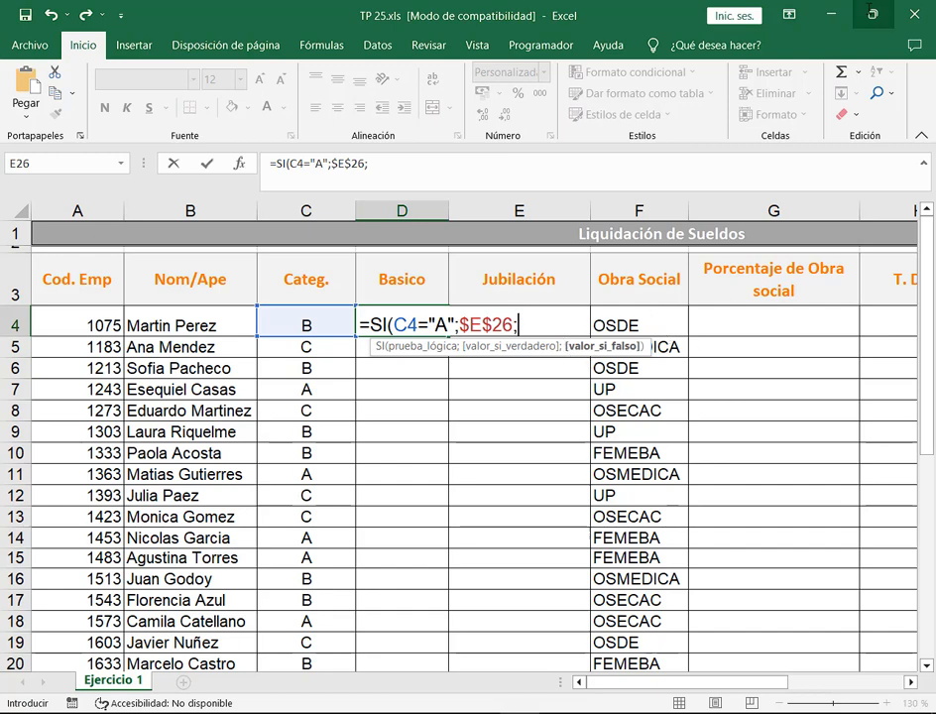
Shrink the workbook window to check the call's messages, and maximize it again.
click(872, 13)
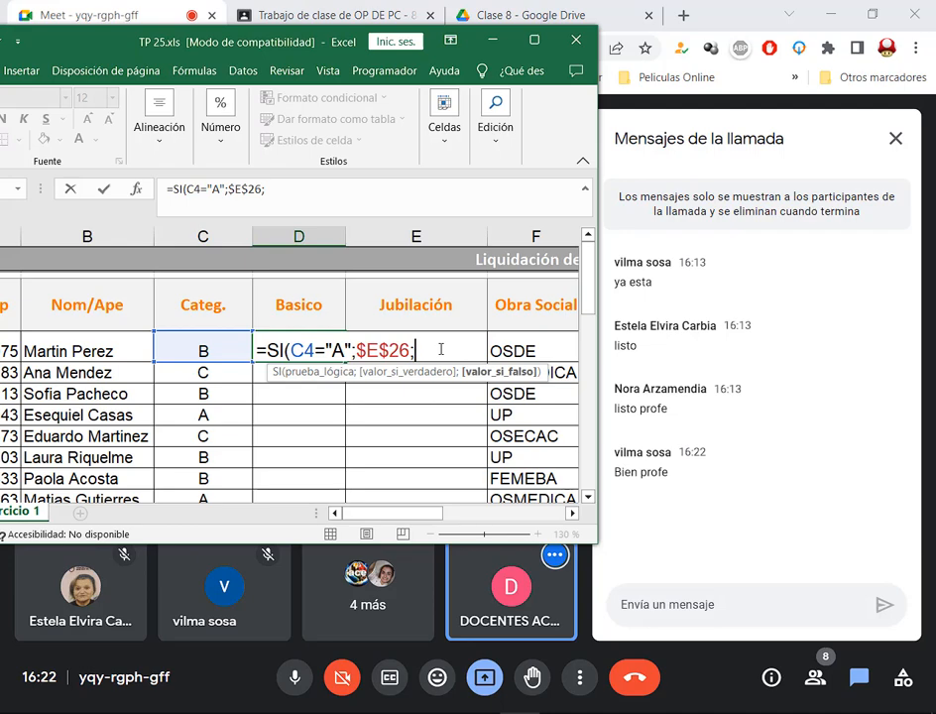
click(535, 39)
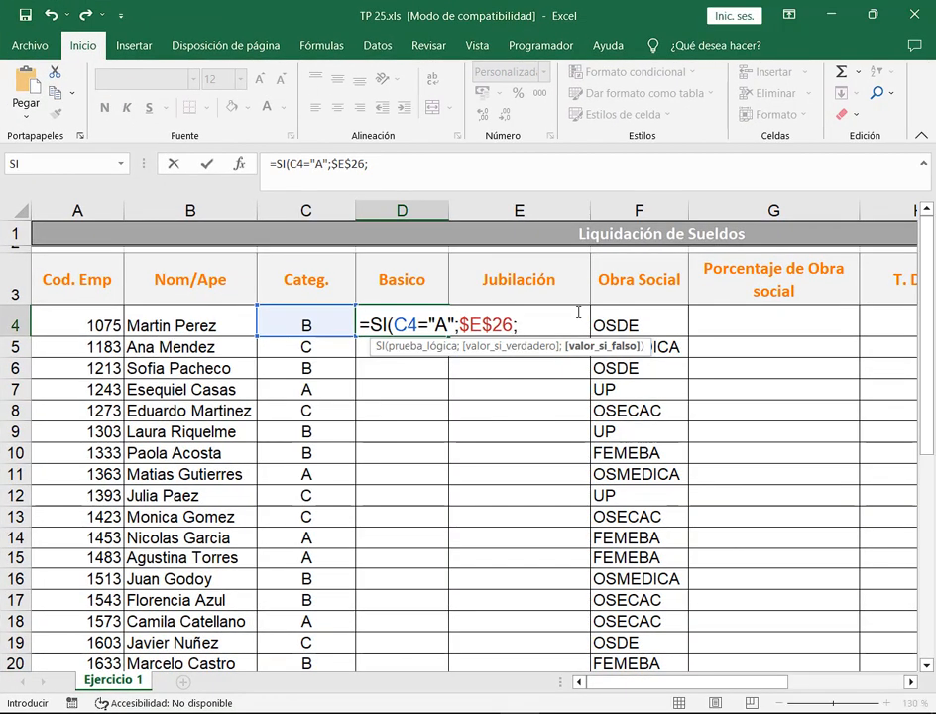
Switch to the Notepad note and highlight "Si la categoría es igual a B," in its second line.
key(alt+Tab)
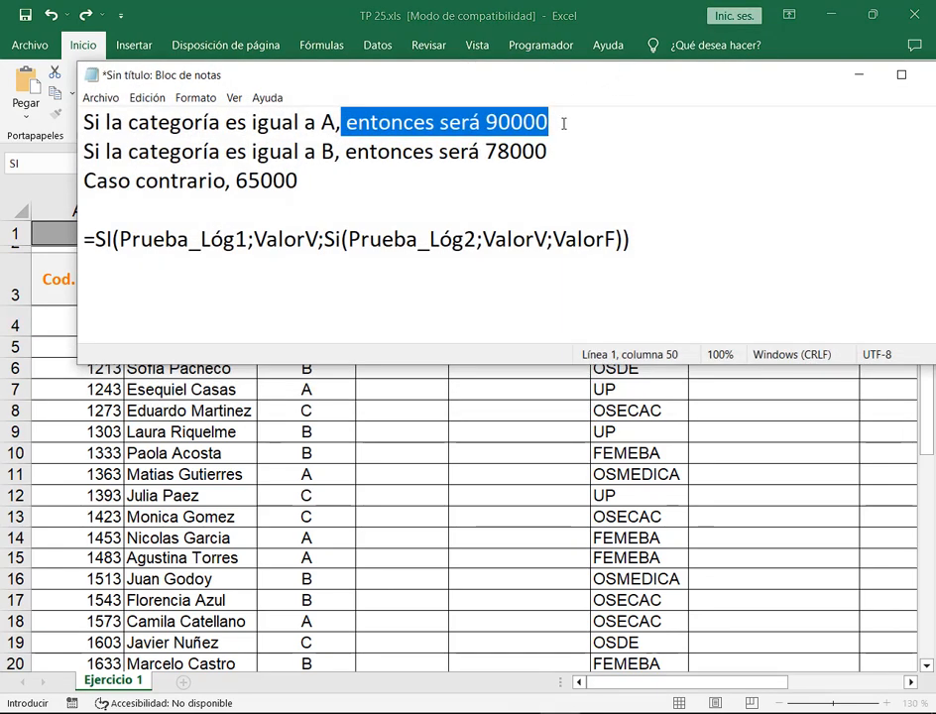
drag(563, 123, 340, 152)
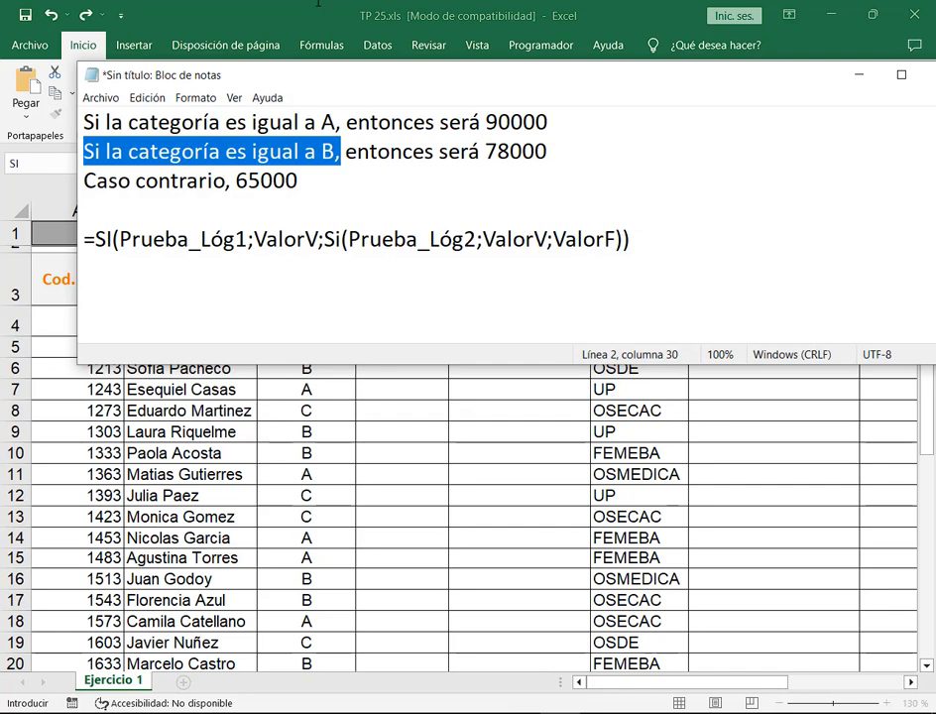
Return to the Excel workbook and nest a second SI in D4's value-if-false argument with the test C4="B", followed by a semicolon.
key(alt+Tab)
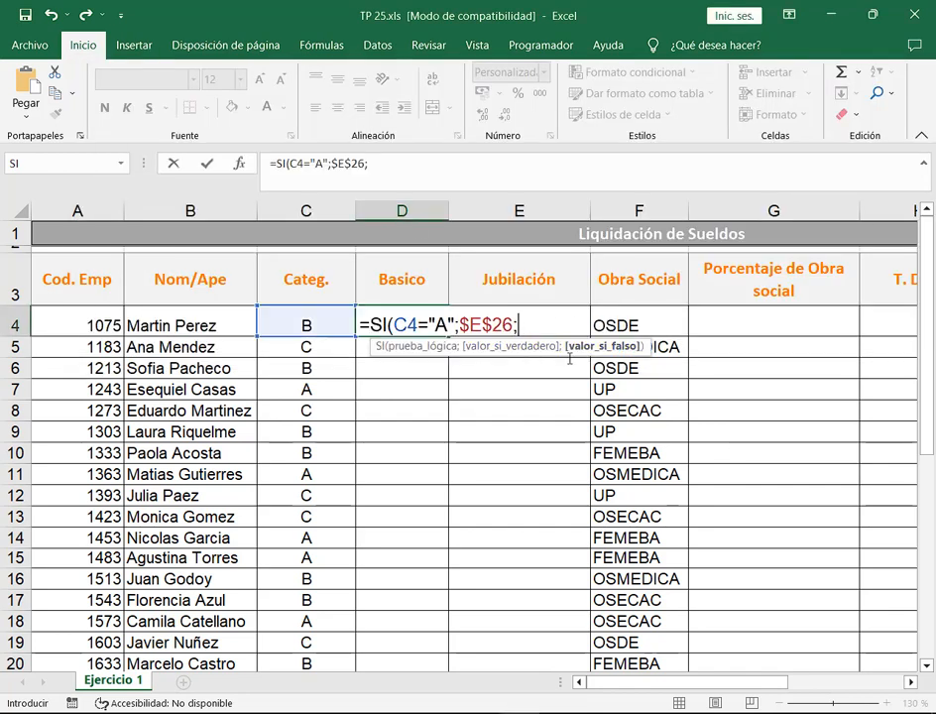
text(si)
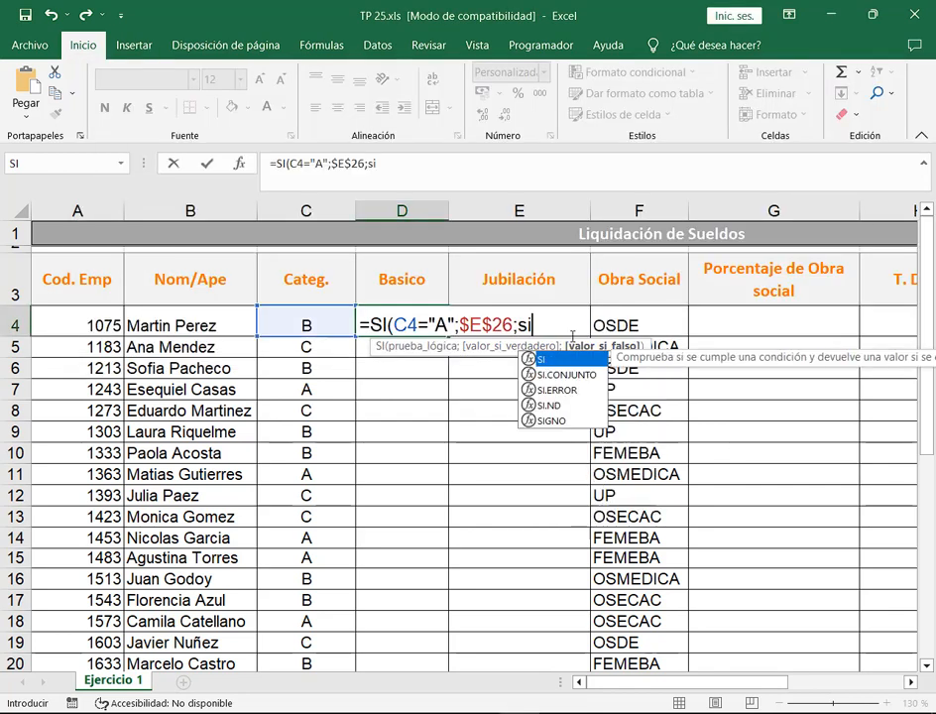
key(BackSpace)
key(BackSpace)
text(SI()
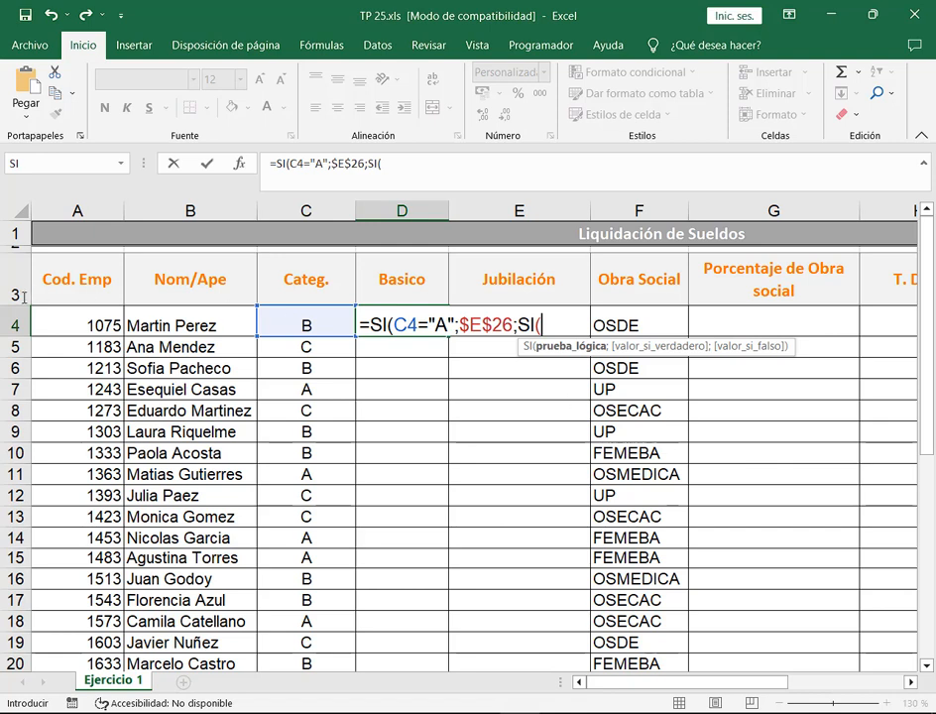
mouse_move(4, 306)
mouse_down()
mouse_move(333, 340)
mouse_move(626, 347)
mouse_move(919, 340)
mouse_move(912, 336)
mouse_up()
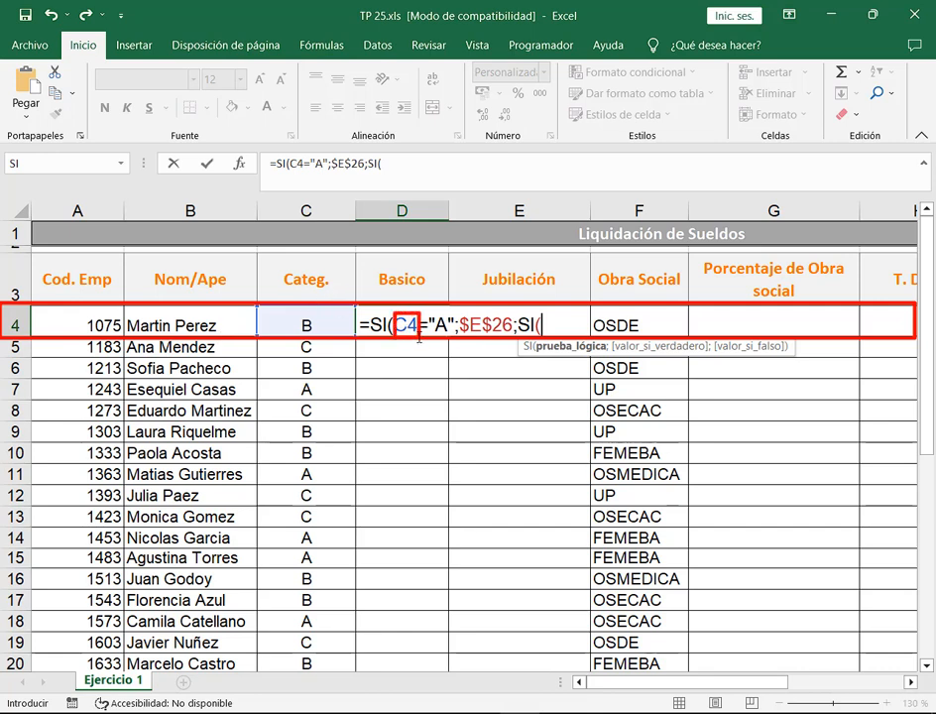
click(307, 328)
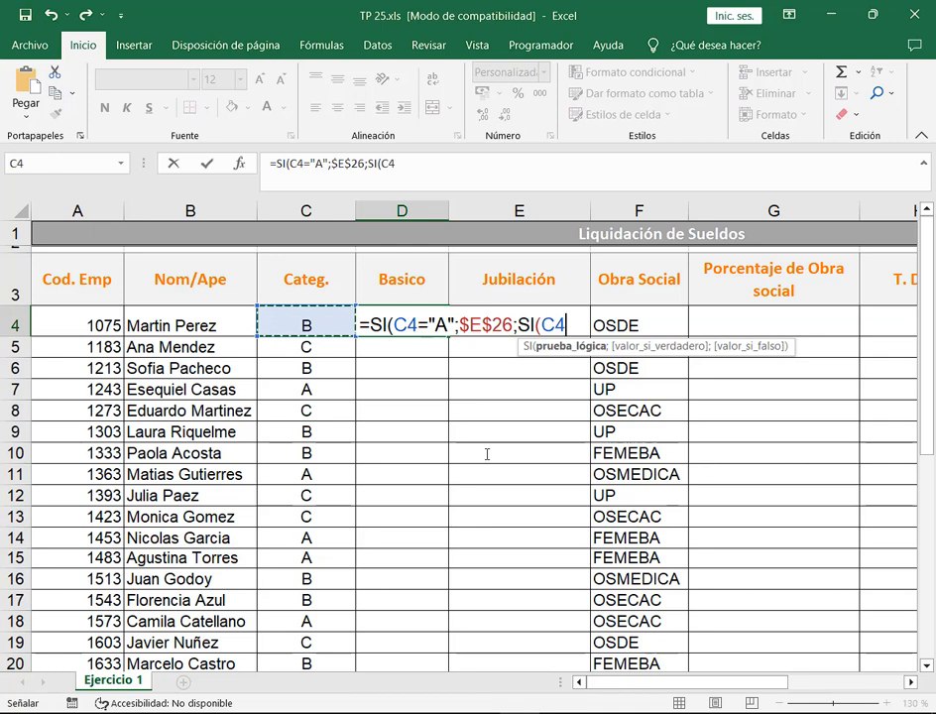
text(="B)
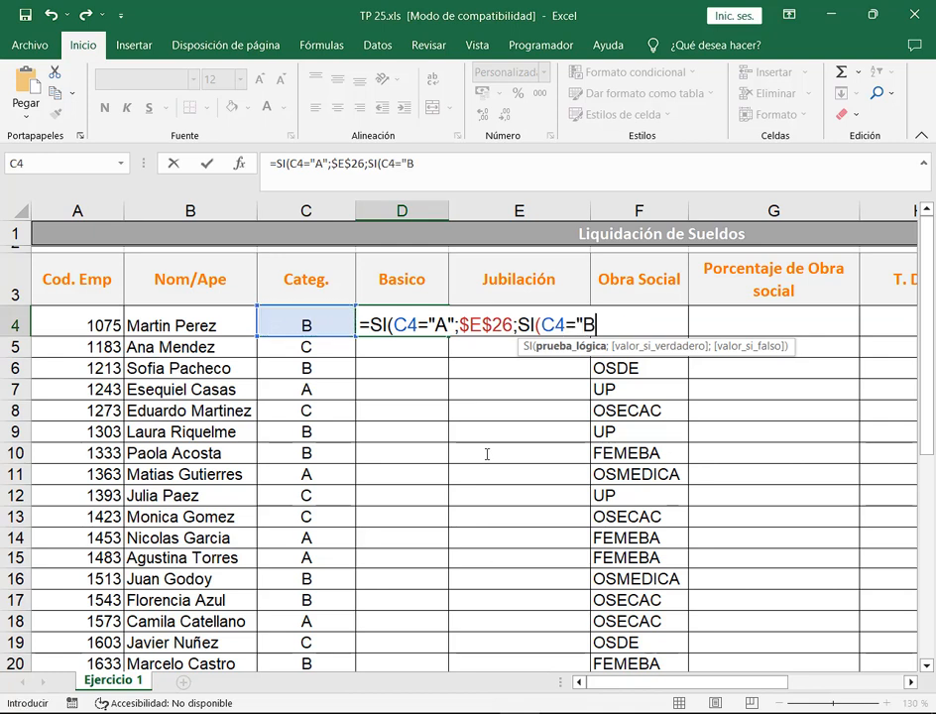
text(";)
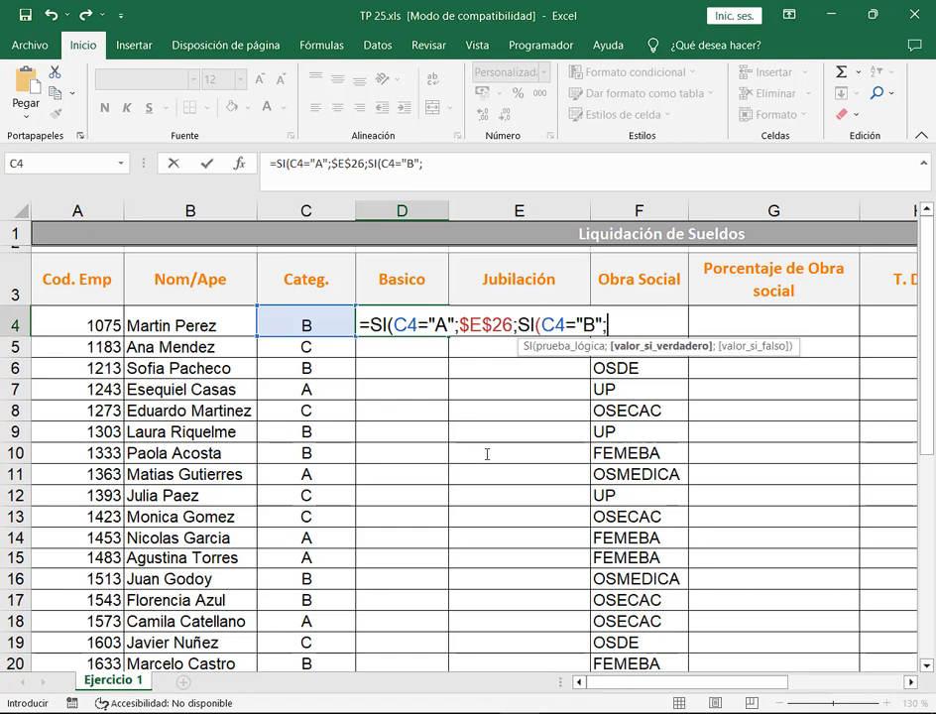
Highlight "entonces será 78000" in the second line of the Notepad note, and return to the Excel workbook.
key(alt+Tab)
click(273, 181)
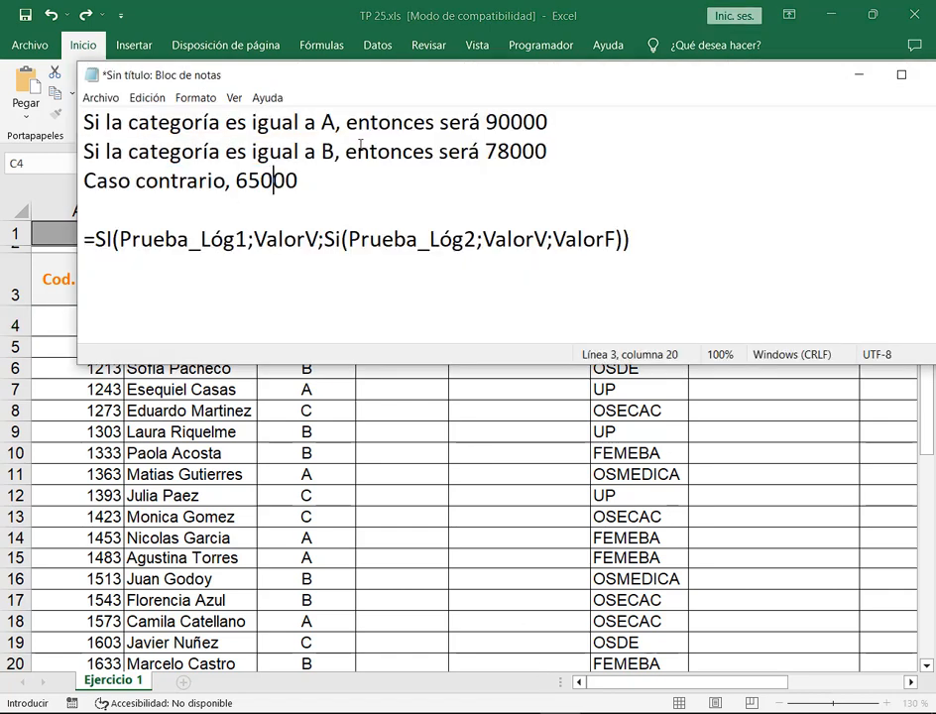
drag(345, 150, 593, 149)
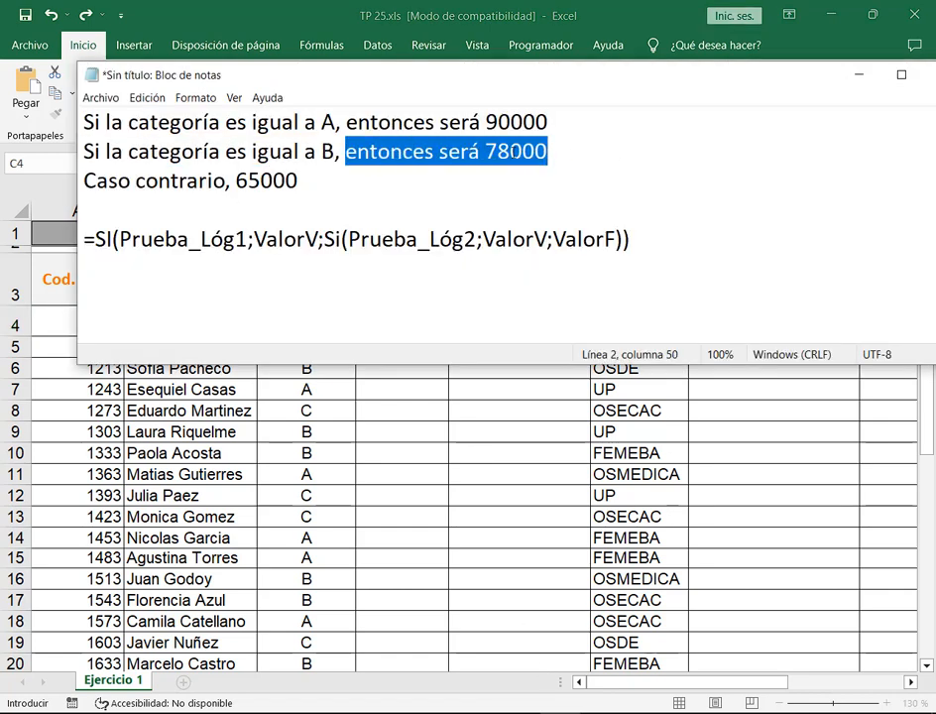
key(alt+Tab)
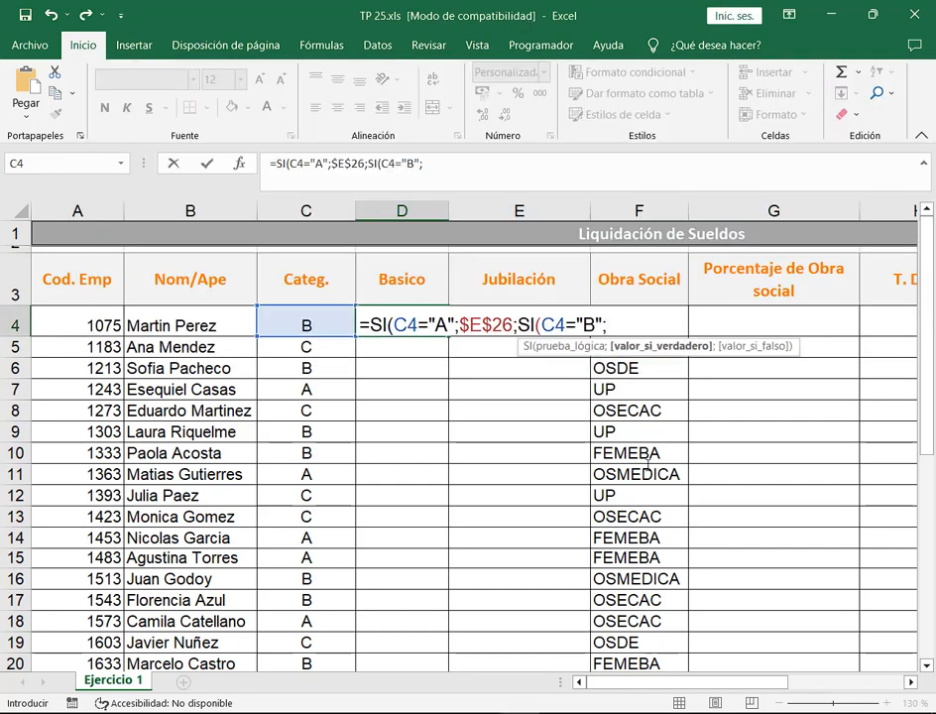
Set the nested SI's value-if-true argument to category B's amount as the absolute reference $E$27, followed by a semicolon.
scroll(649, 447, down, 4)
click(582, 470)
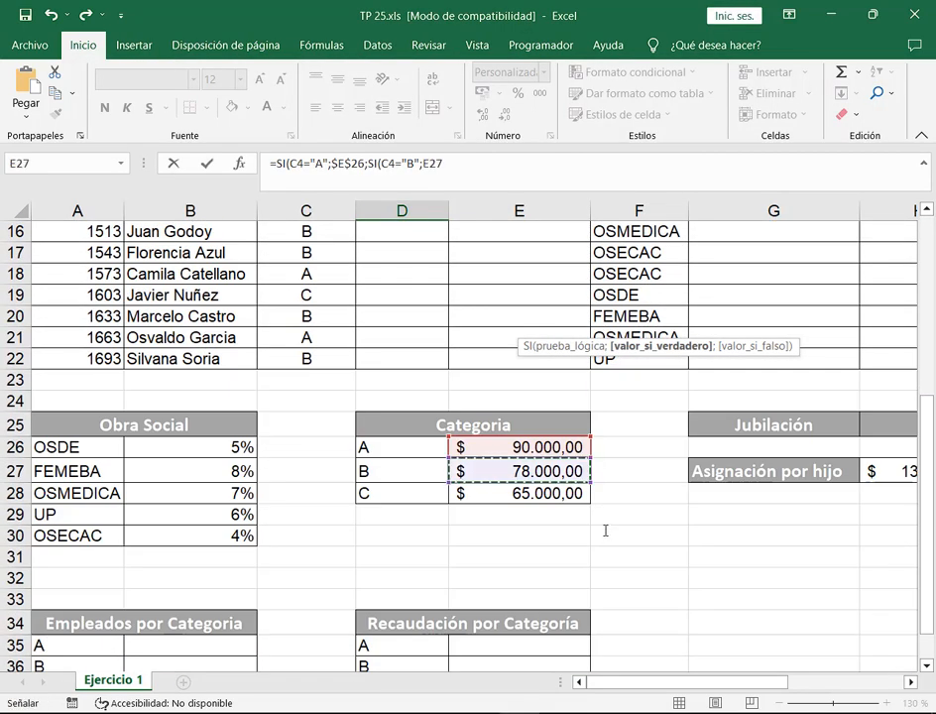
scroll(604, 529, up, 5)
key(F4)
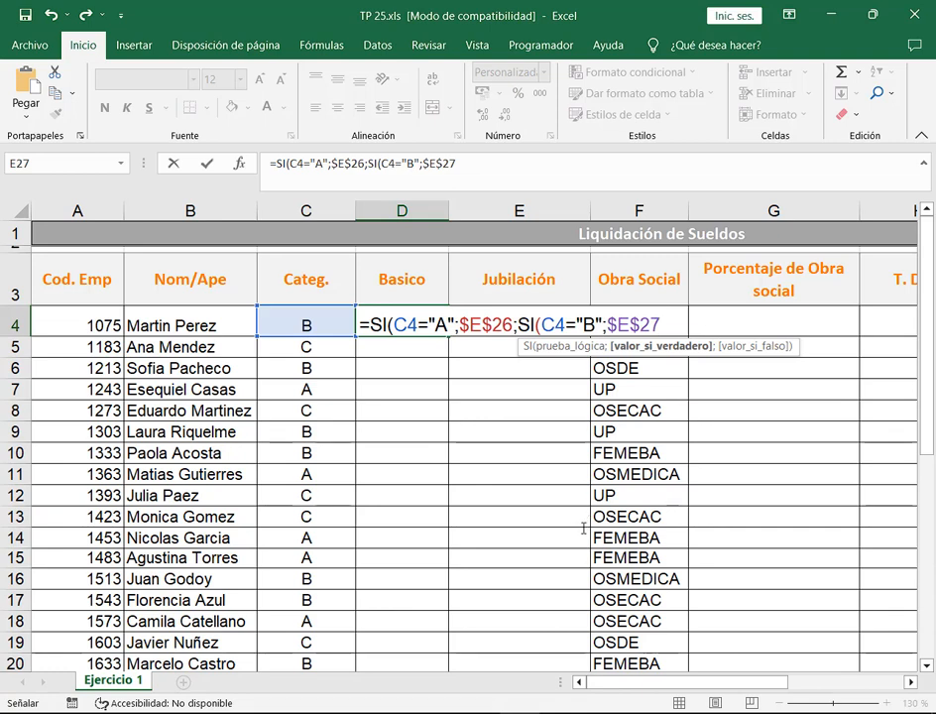
text(;)
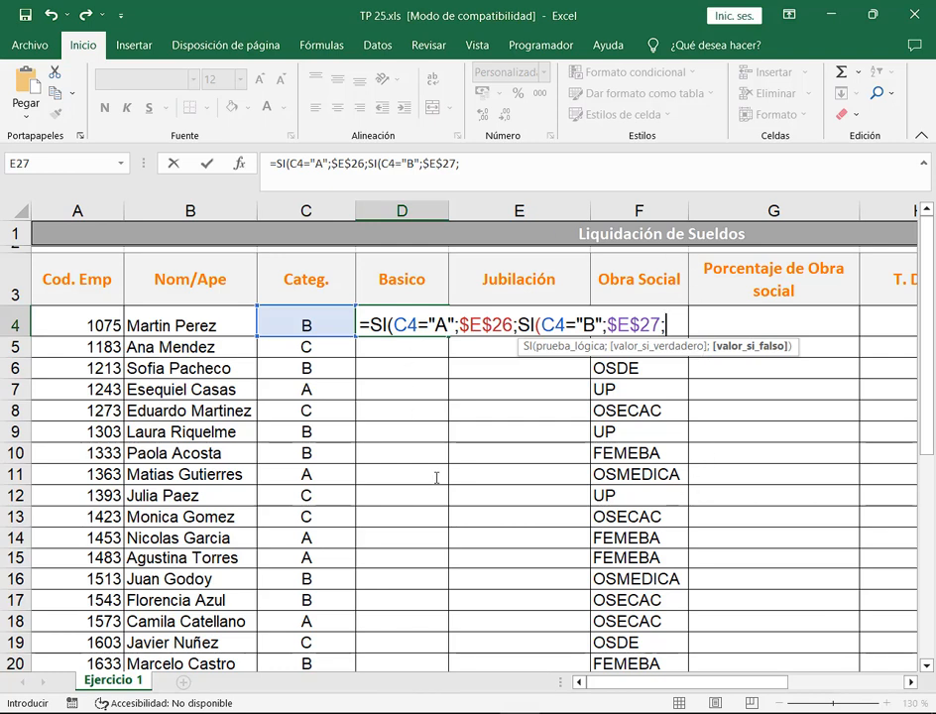
Highlight "Caso contrario, 65000" in the Notepad note, and return to the Excel workbook.
key(alt+Tab)
click(367, 194)
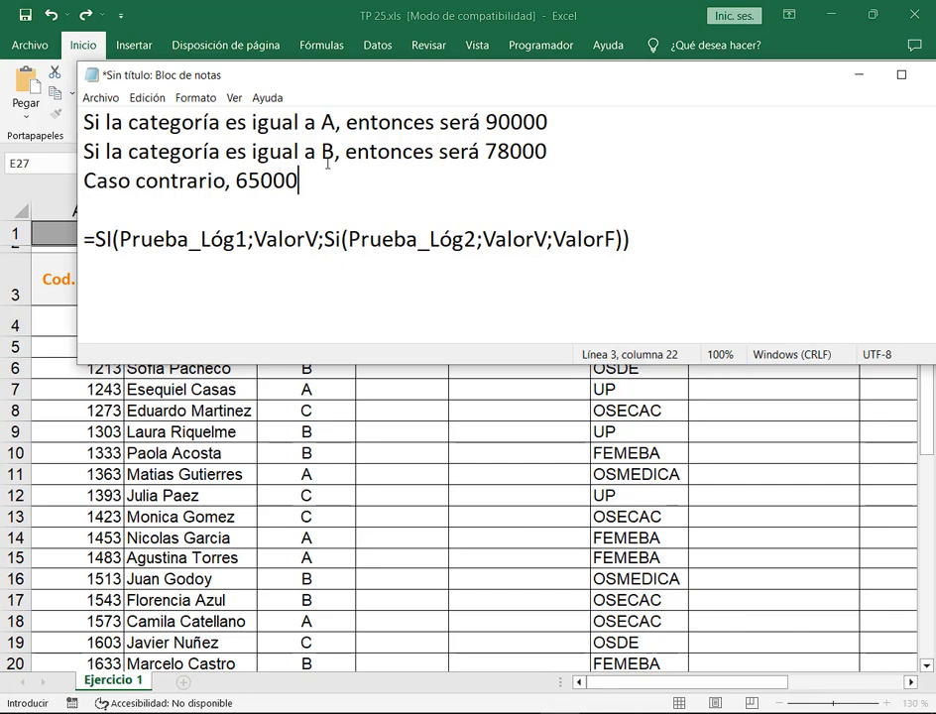
drag(298, 180, 84, 181)
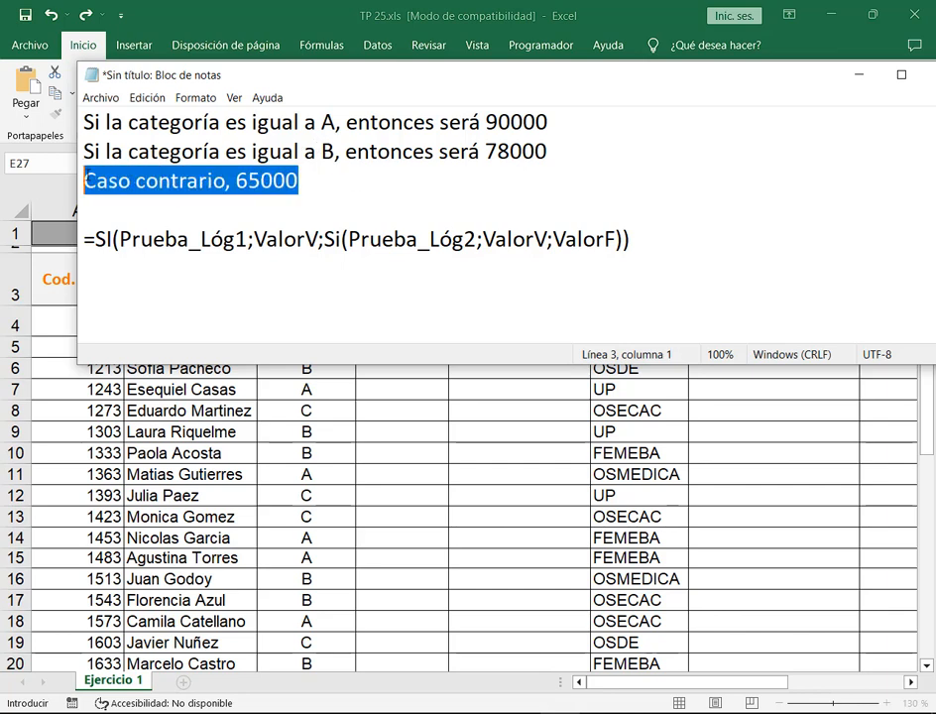
click(664, 15)
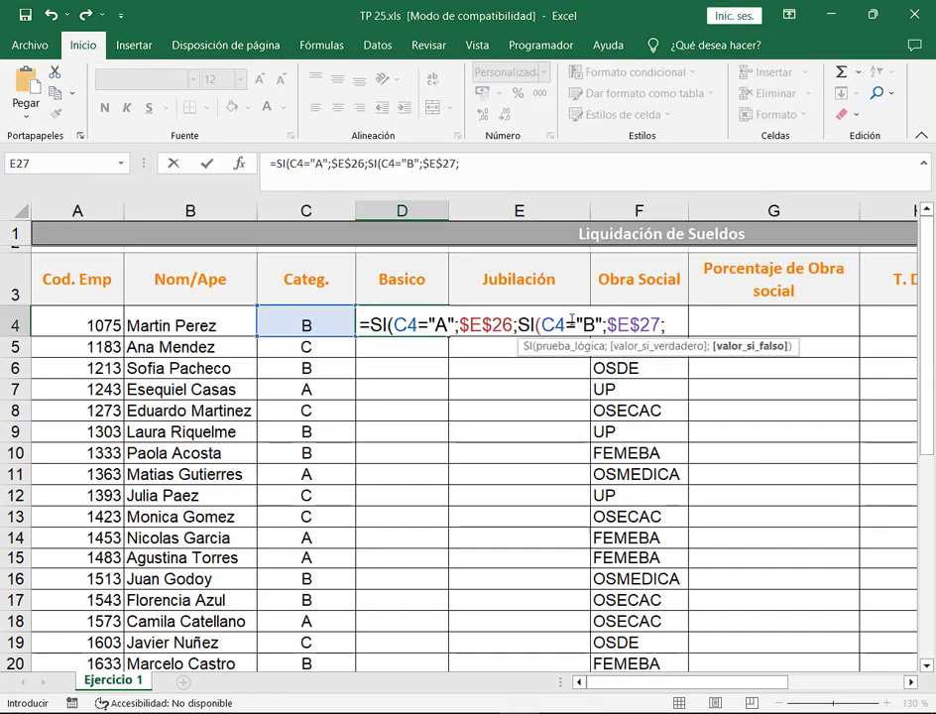
Set the nested SI's value-if-false argument to category C's amount as $E$28, close both parentheses and enter the formula in D4.
scroll(534, 471, down, 3)
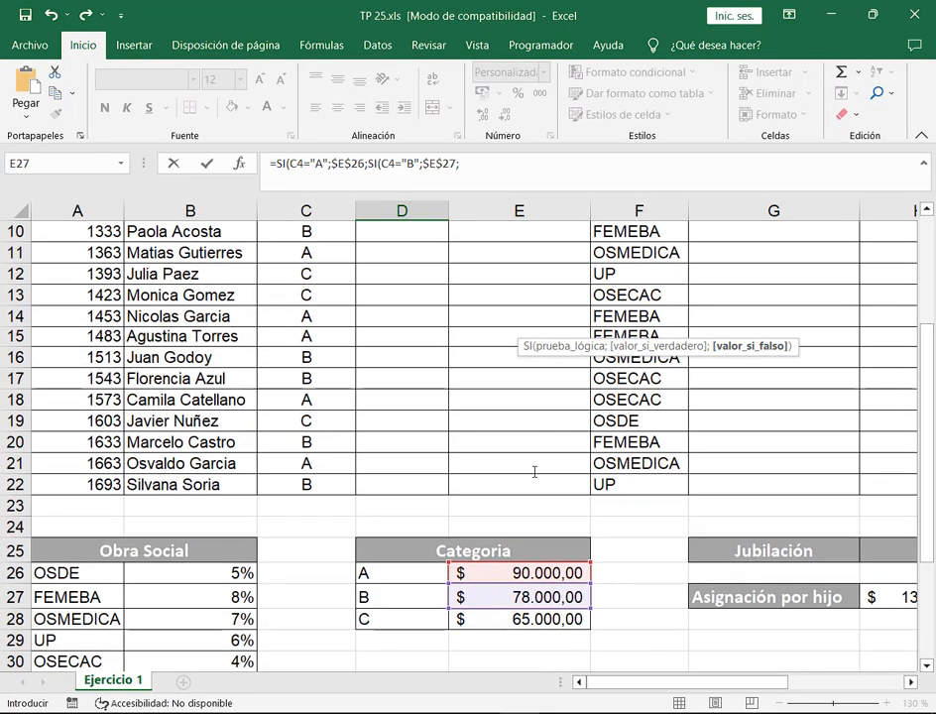
click(516, 620)
scroll(635, 517, up, 3)
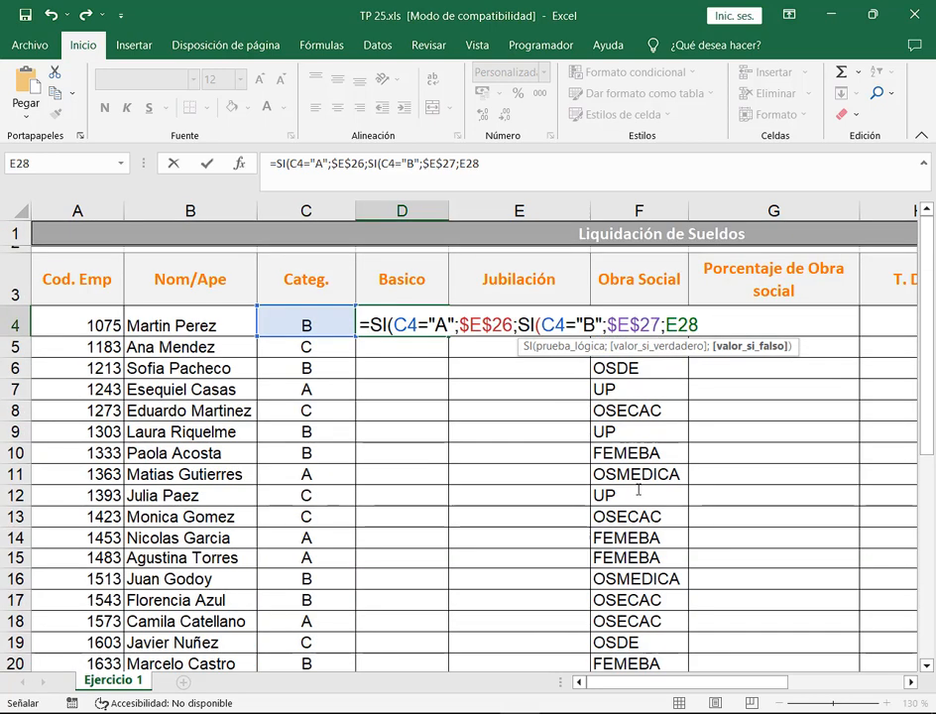
key(F4)
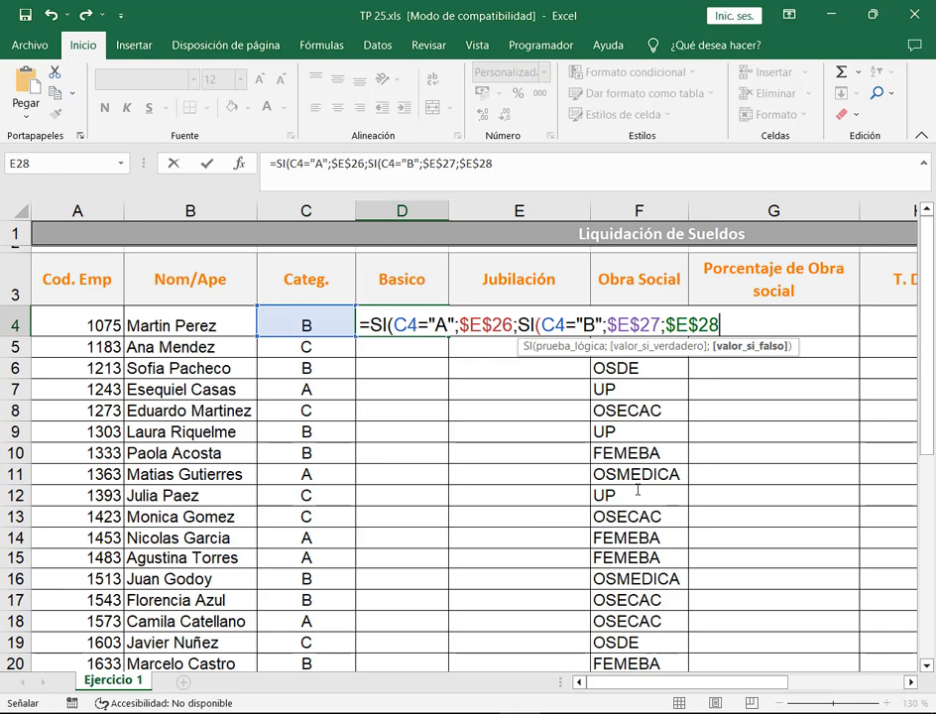
text()))
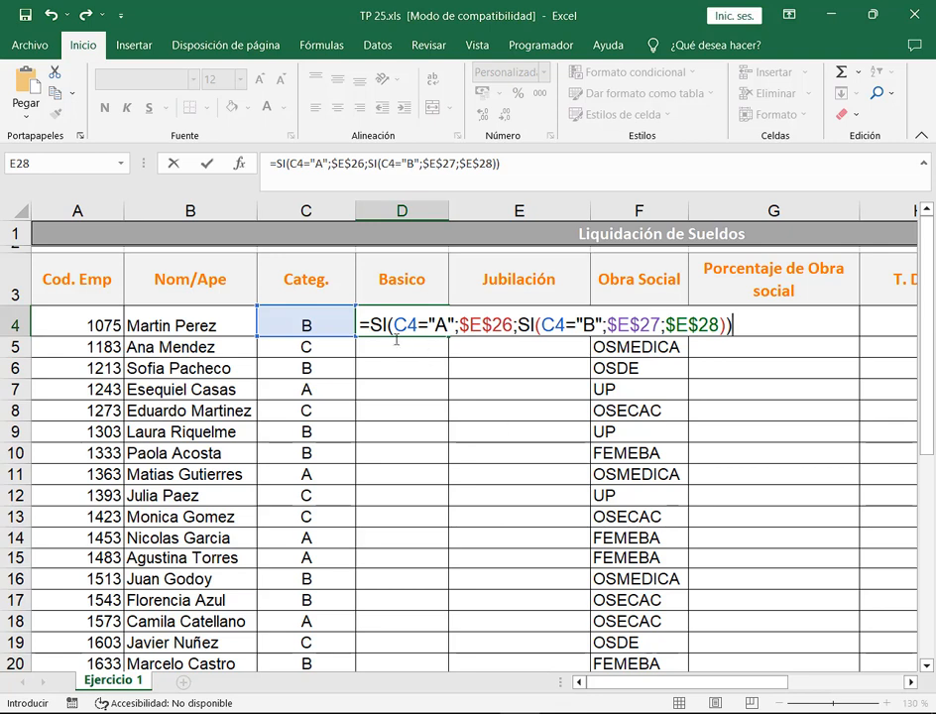
drag(367, 324, 407, 326)
drag(519, 325, 547, 323)
click(753, 323)
key(Return)
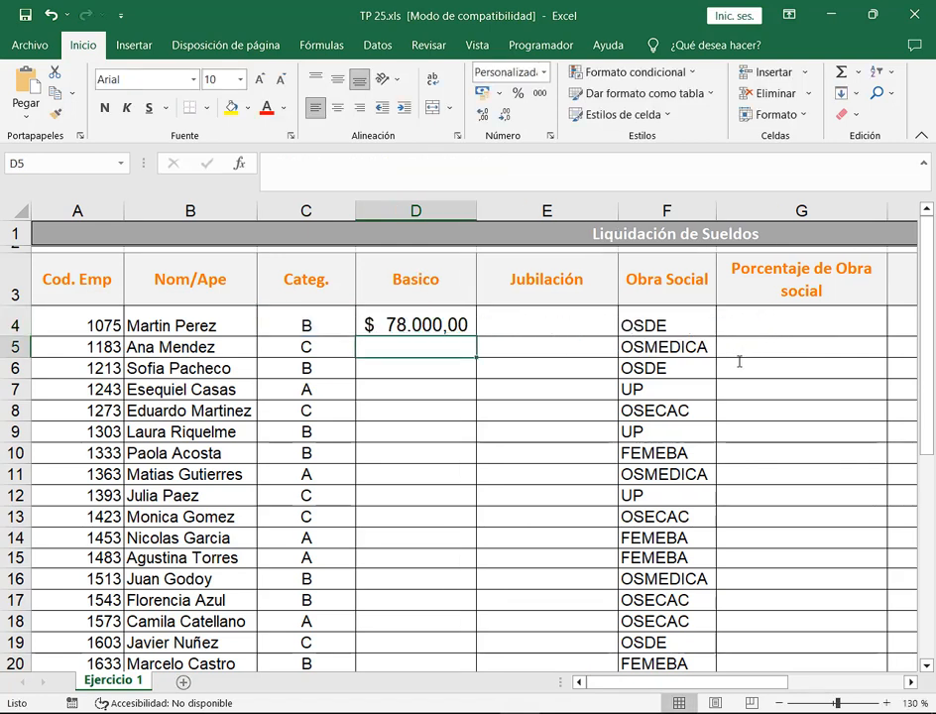
Display D4's formula in a smaller workbook window placed over the video call, and minimize the Notepad note.
click(443, 324)
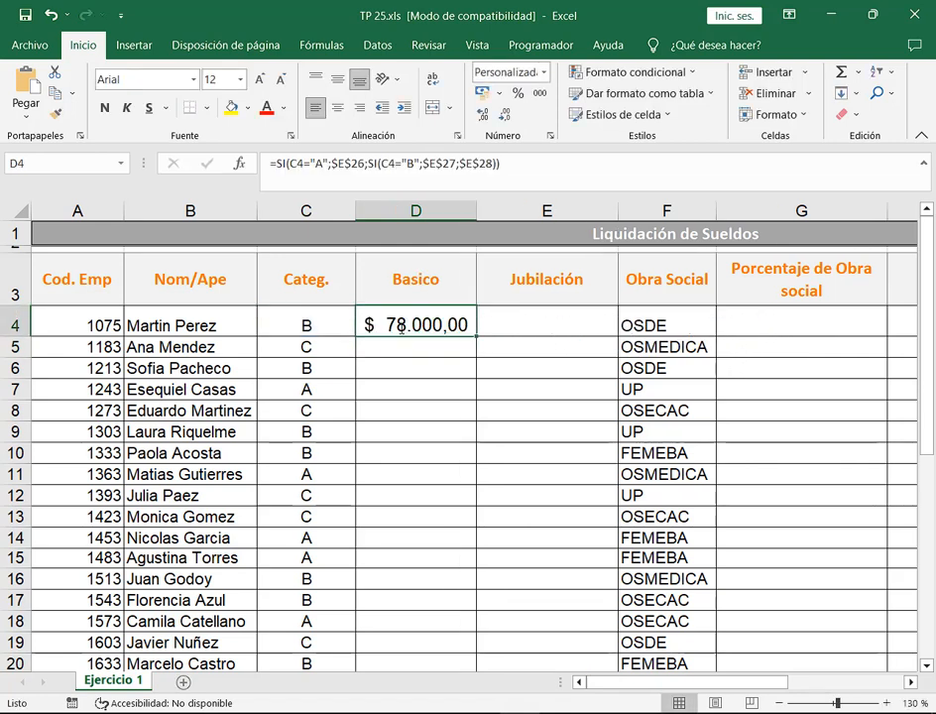
click(885, 19)
key(F2)
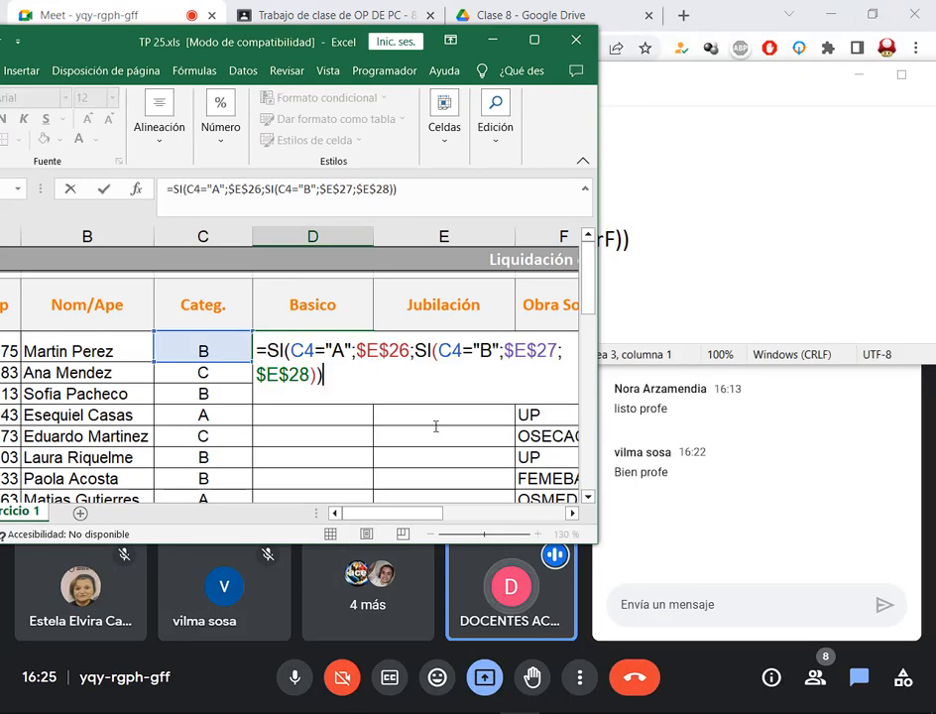
drag(597, 543, 850, 453)
drag(557, 47, 436, 28)
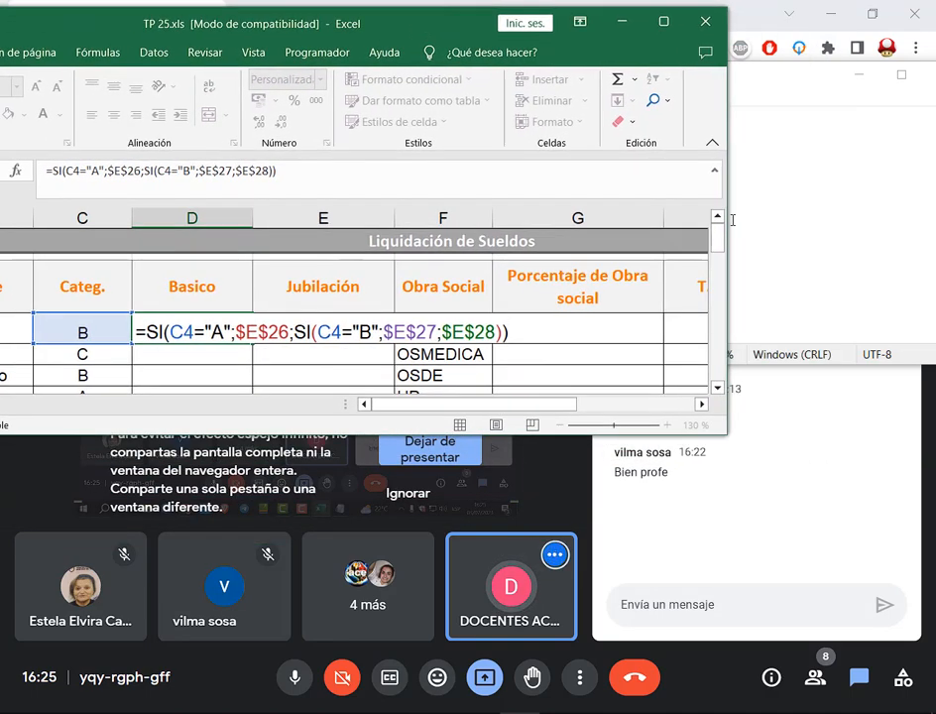
click(868, 74)
click(868, 75)
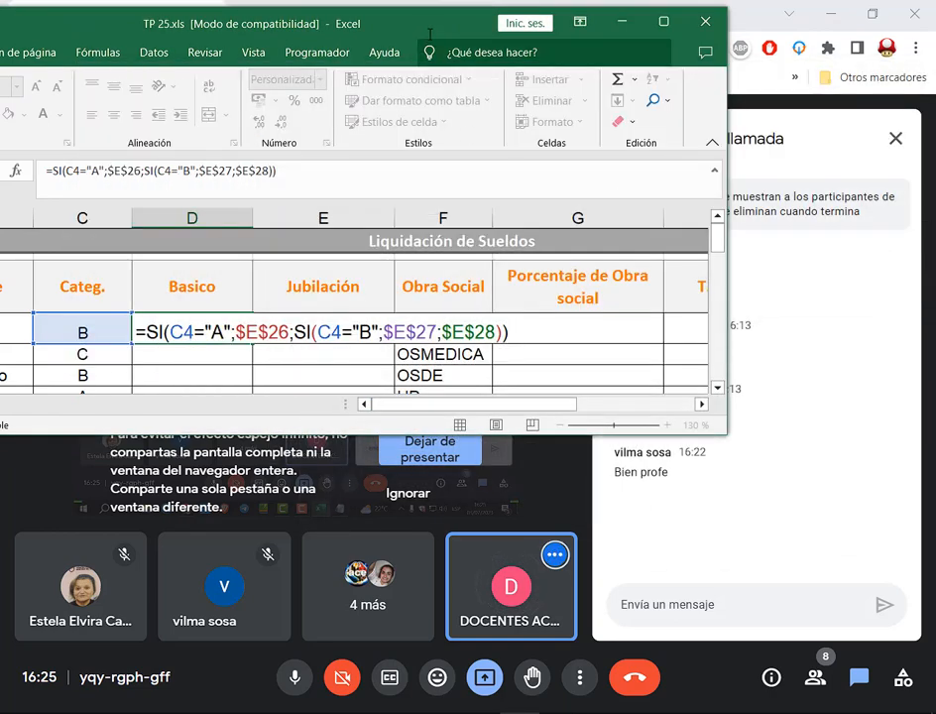
drag(424, 35, 448, 28)
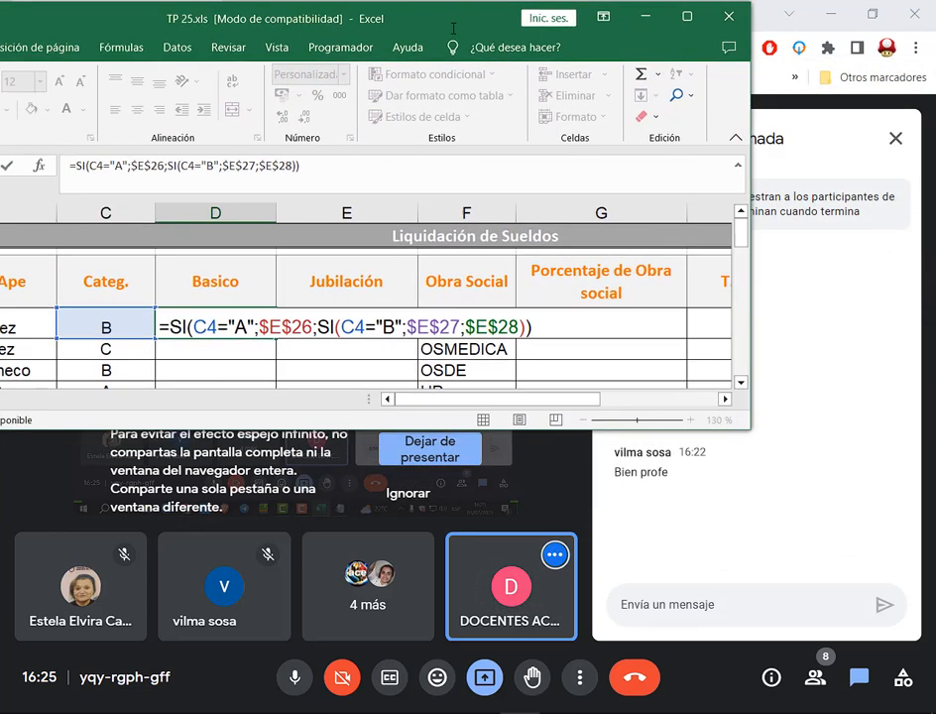
Redisplay D4's completed formula for review, maximize the workbook window, and close the formula keeping D4 selected.
key(Return)
click(237, 335)
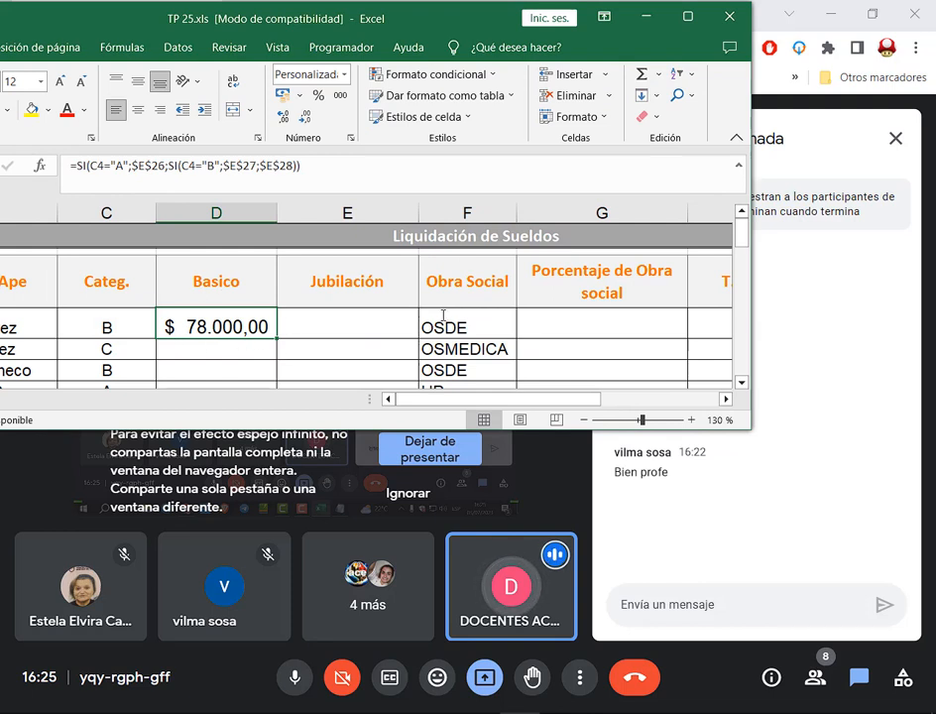
key(F2)
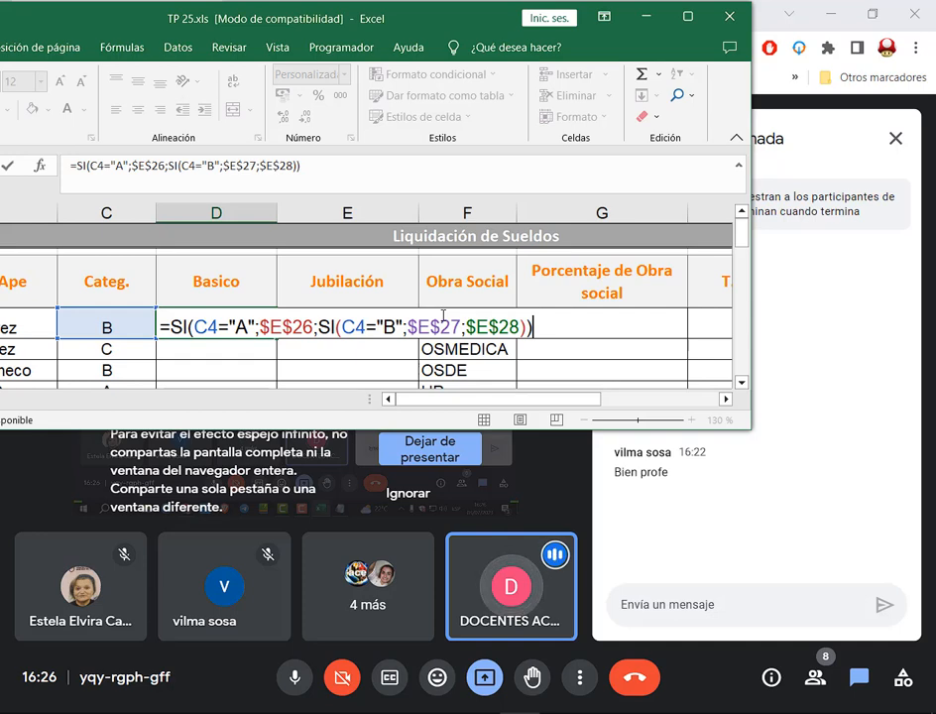
click(684, 16)
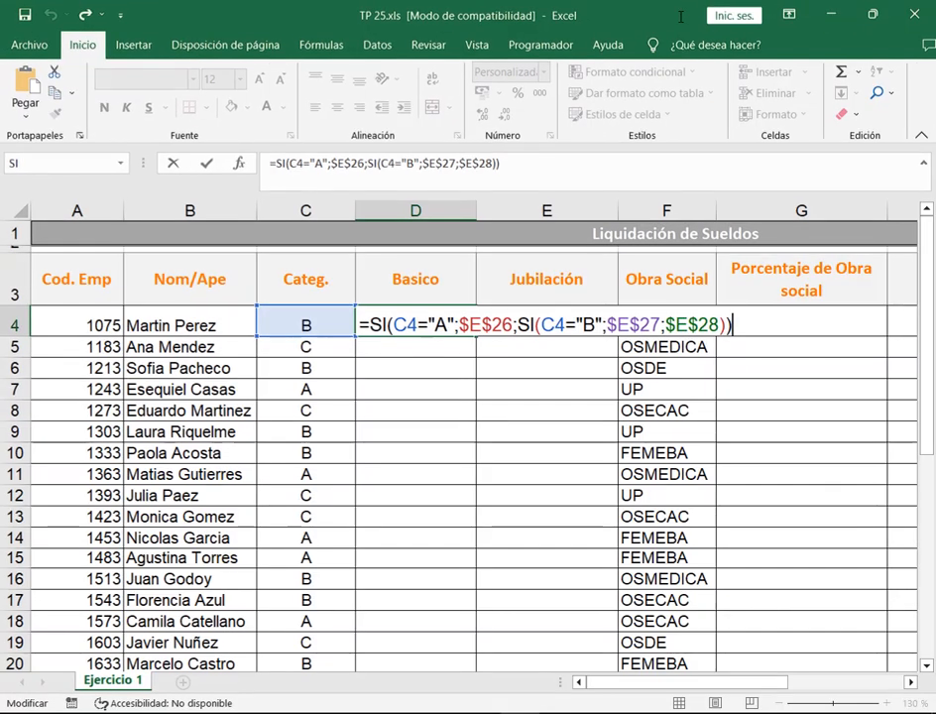
key(Return)
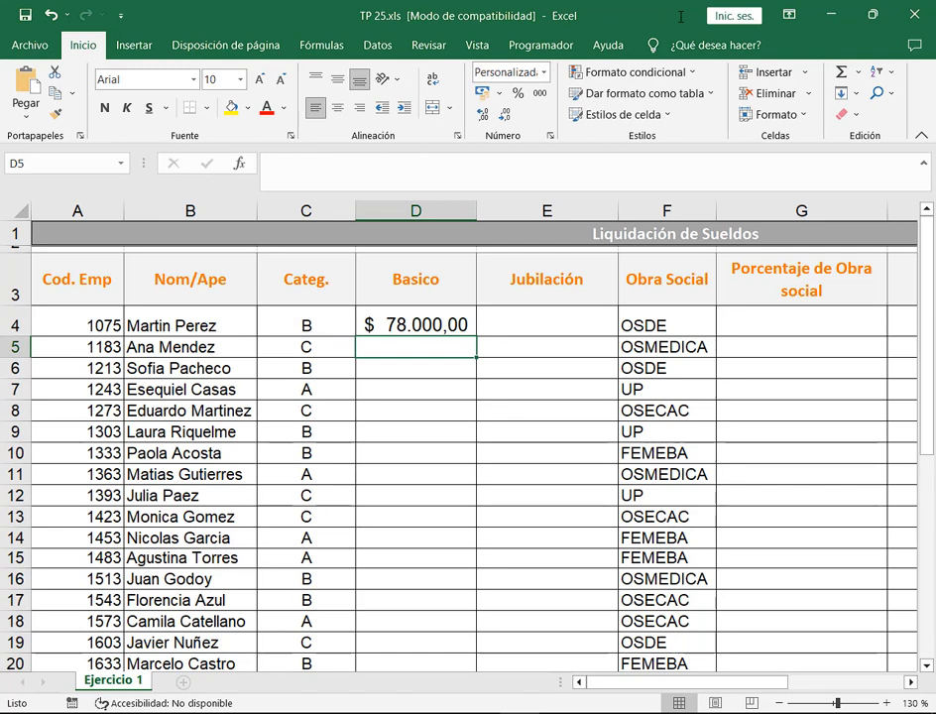
key(Up)
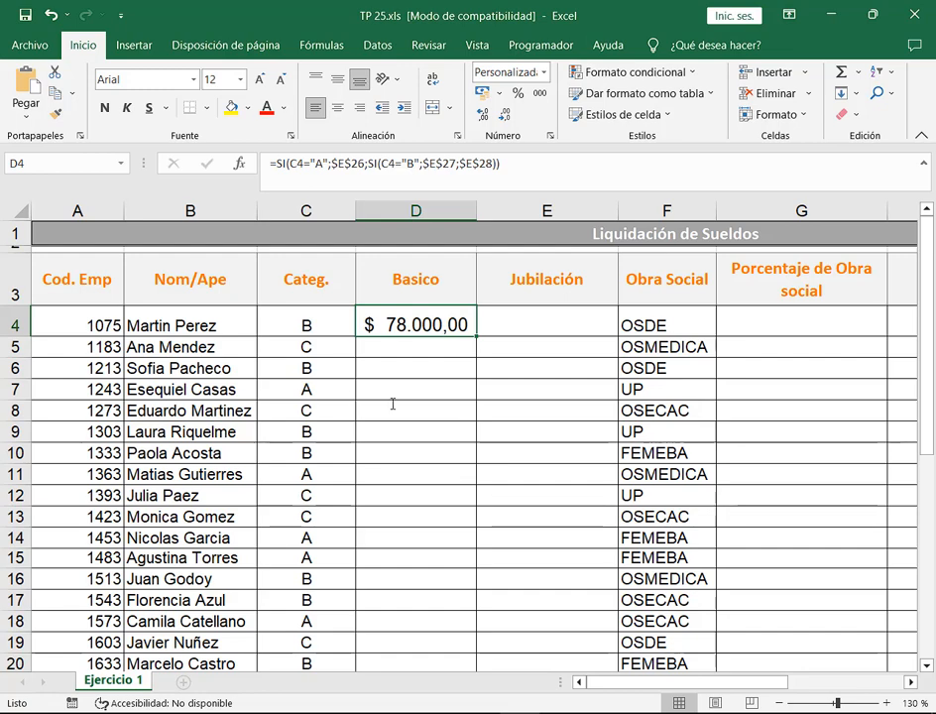
Check the Categoria table's amounts, and set the category in C4 to A to test D4's formula.
scroll(393, 404, down, 5)
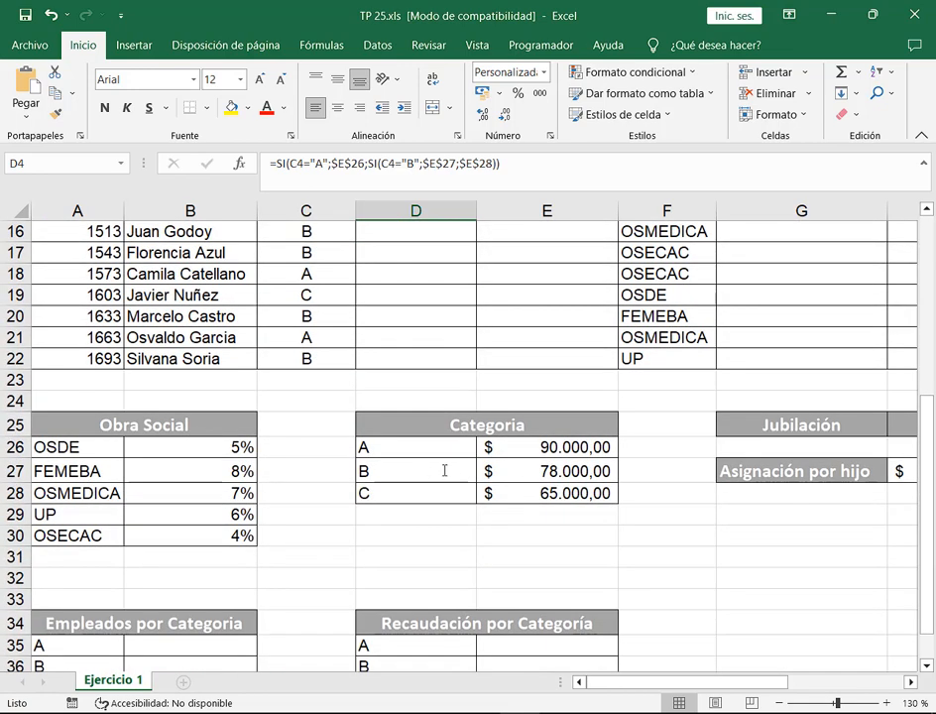
scroll(566, 370, up, 5)
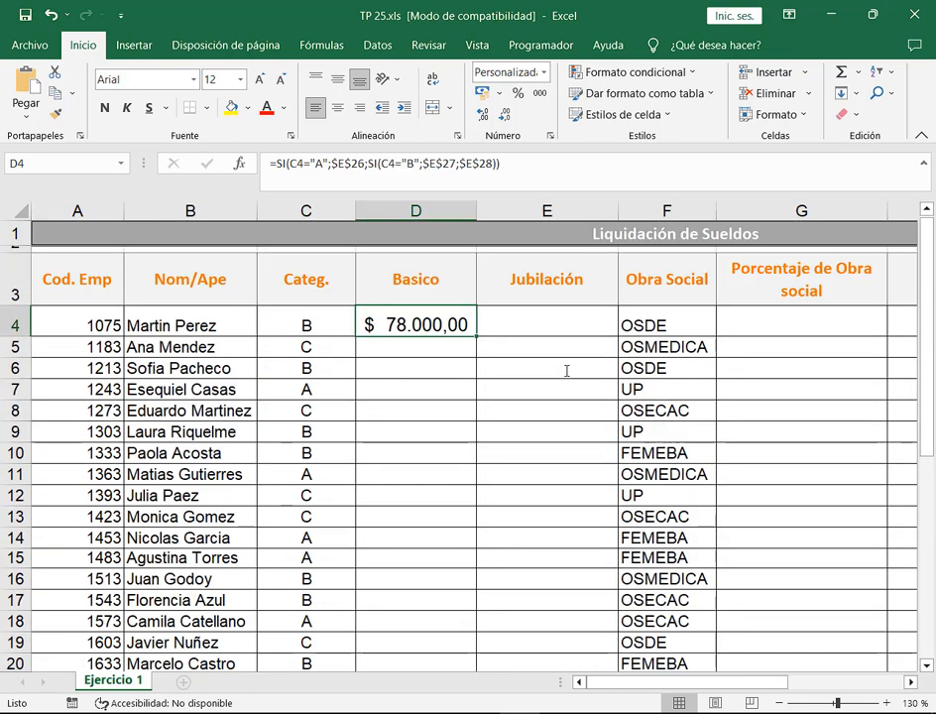
click(326, 326)
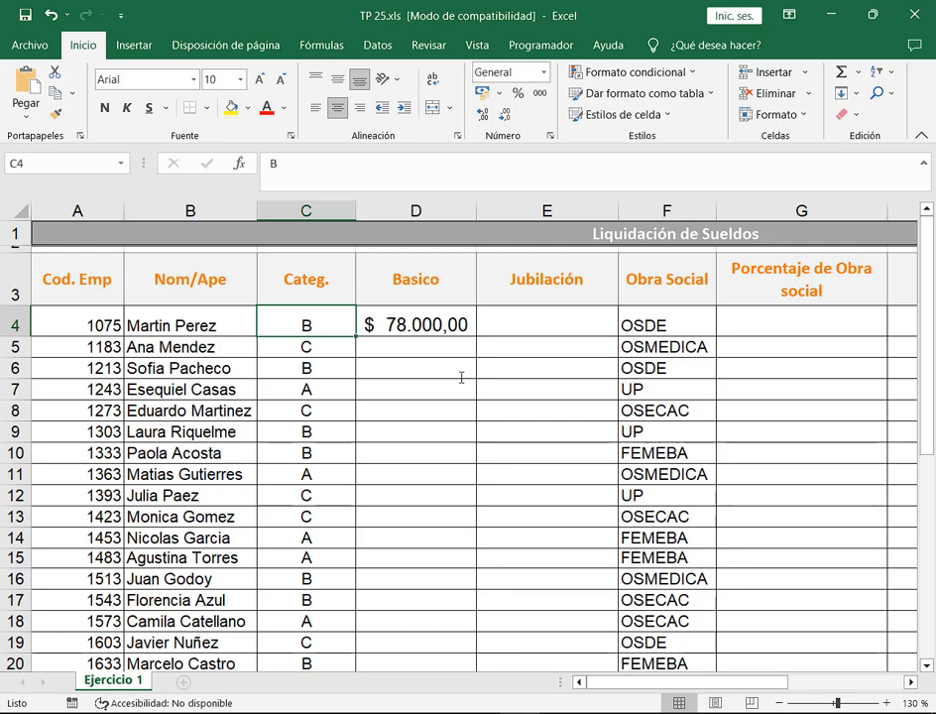
text(A)
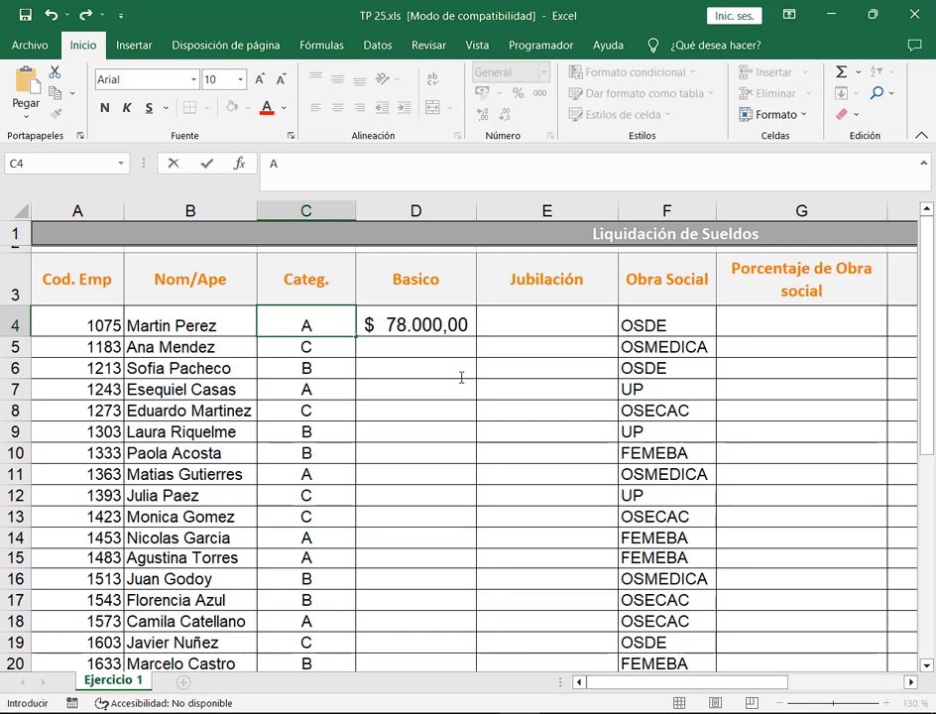
key(Return)
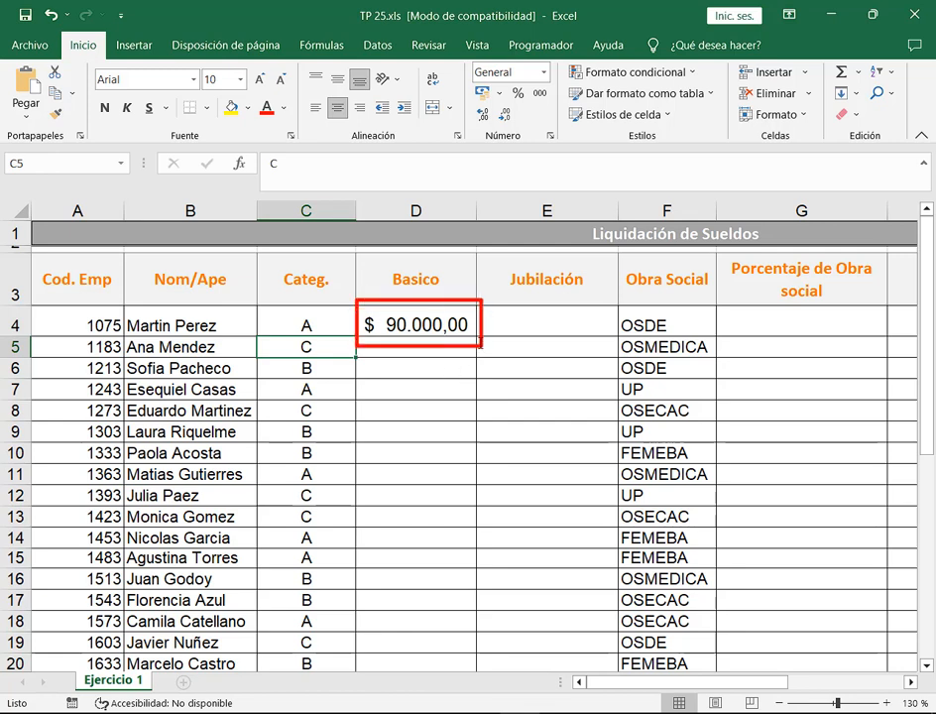
Display D4's formula for review and highlight its nested SI expression.
click(456, 333)
key(F2)
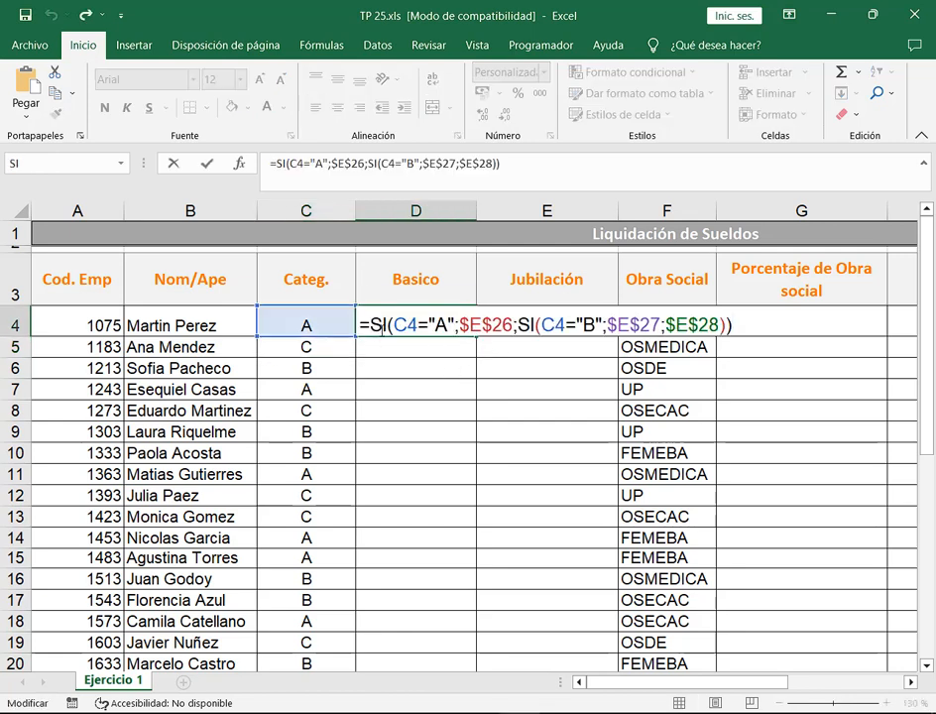
drag(375, 317, 733, 322)
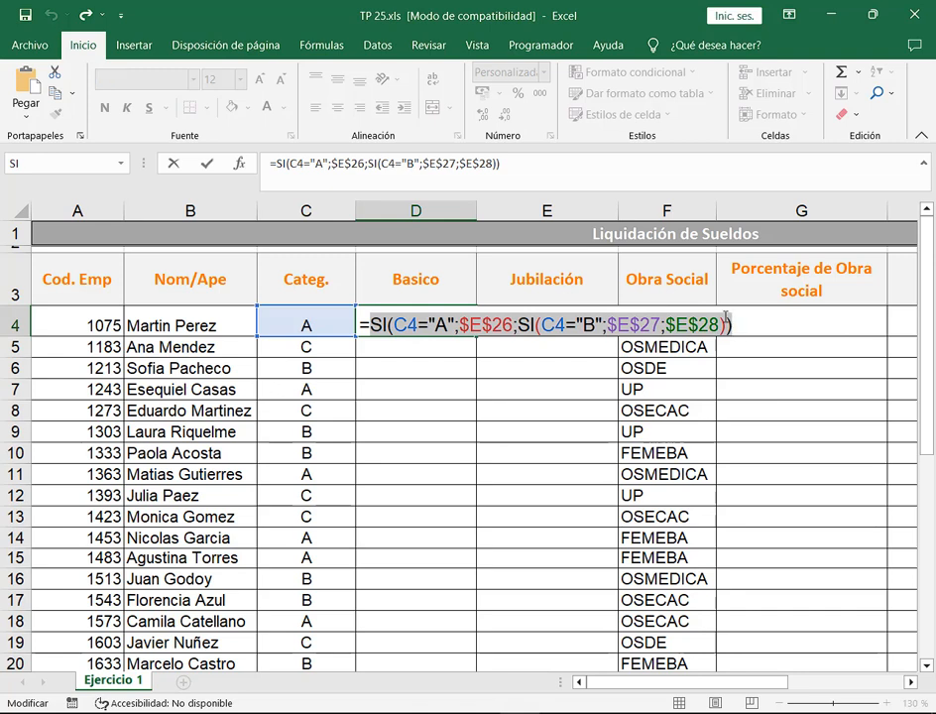
click(749, 320)
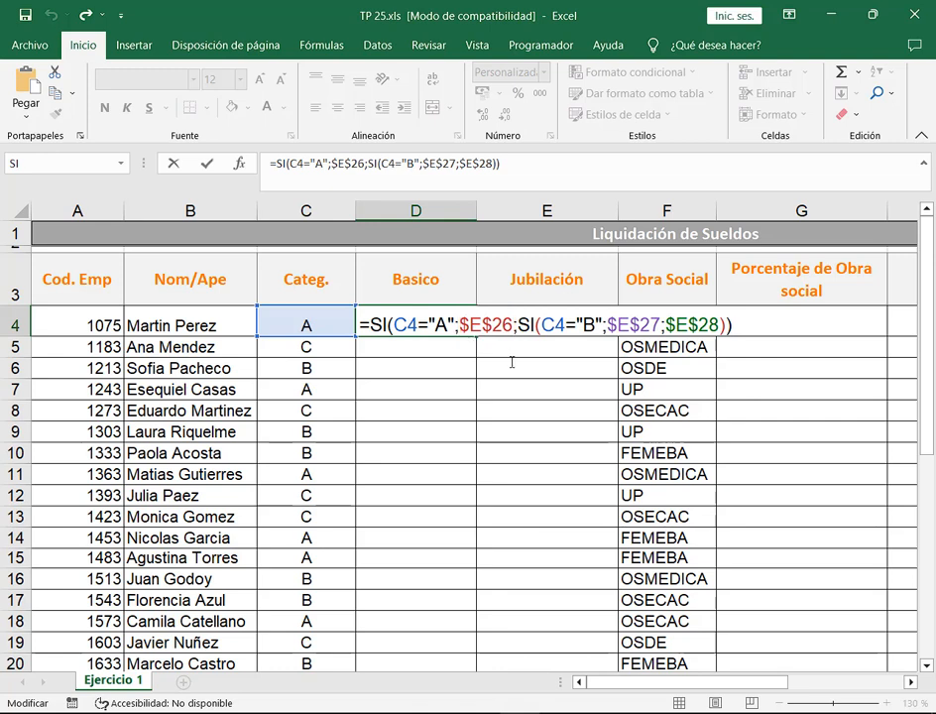
Set the category in C4 to C, then display D4's formula for review and close it.
click(327, 332)
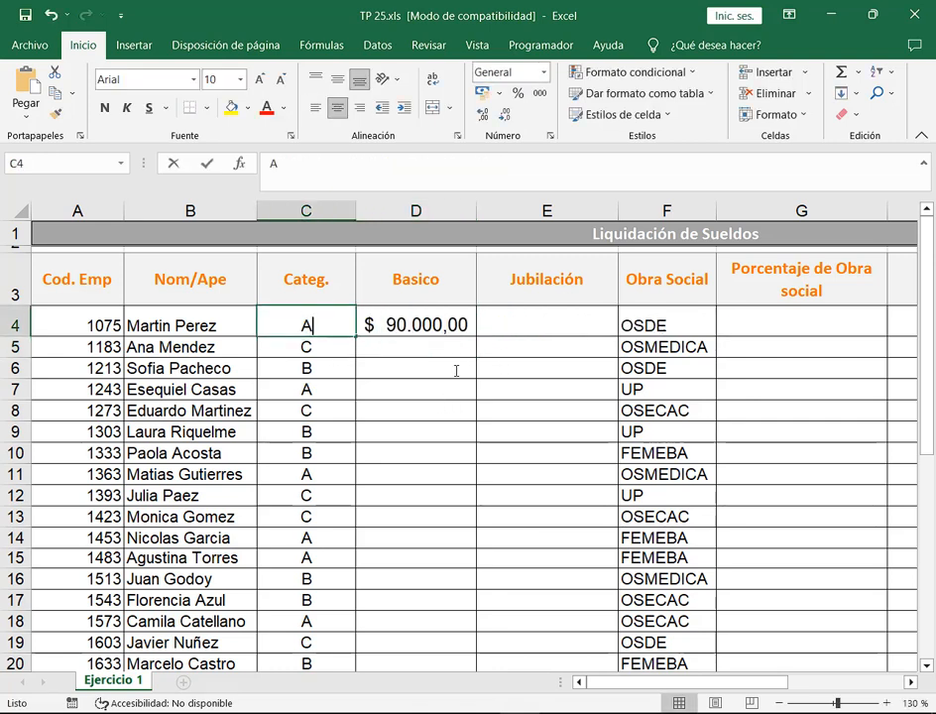
text(C)
key(Return)
key(Up)
key(Right)
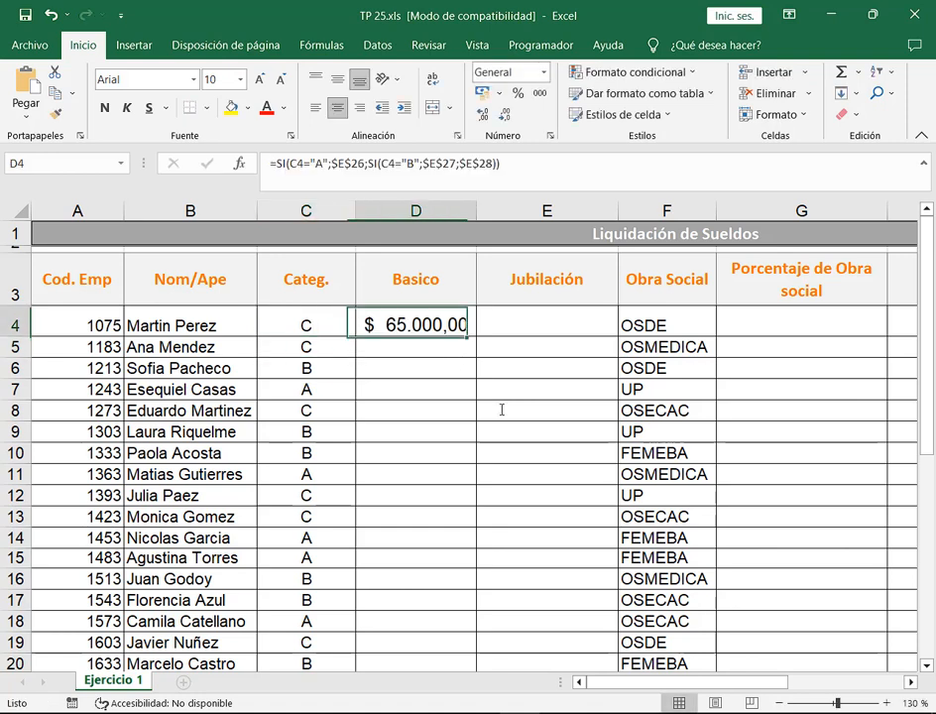
key(F2)
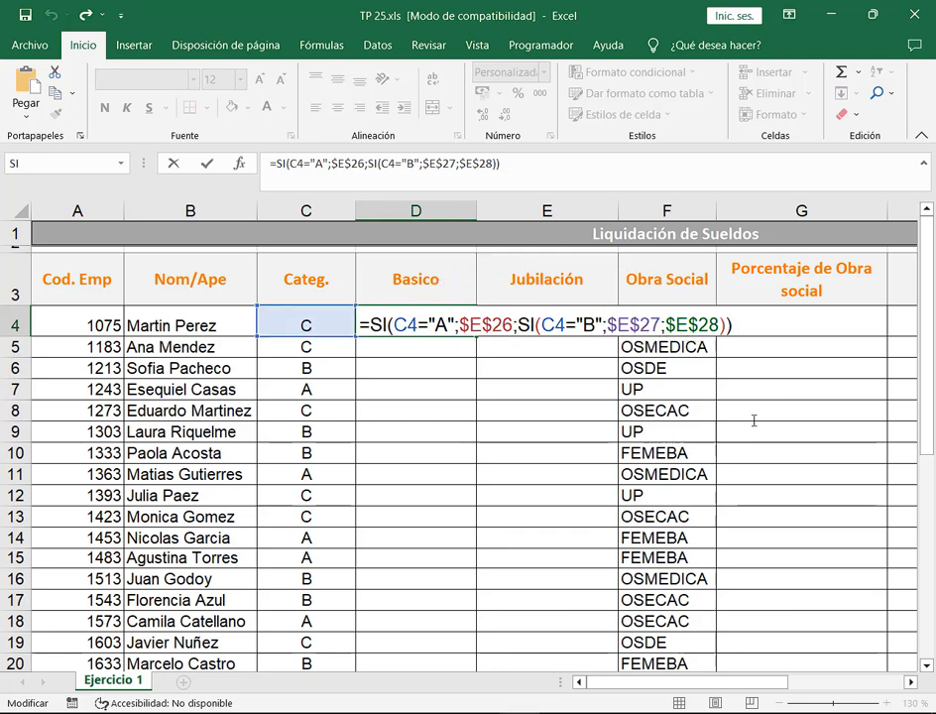
key(Return)
Test D4's formula with undefined categories by entering X, K and L in turn in C4.
key(Up)
key(Left)
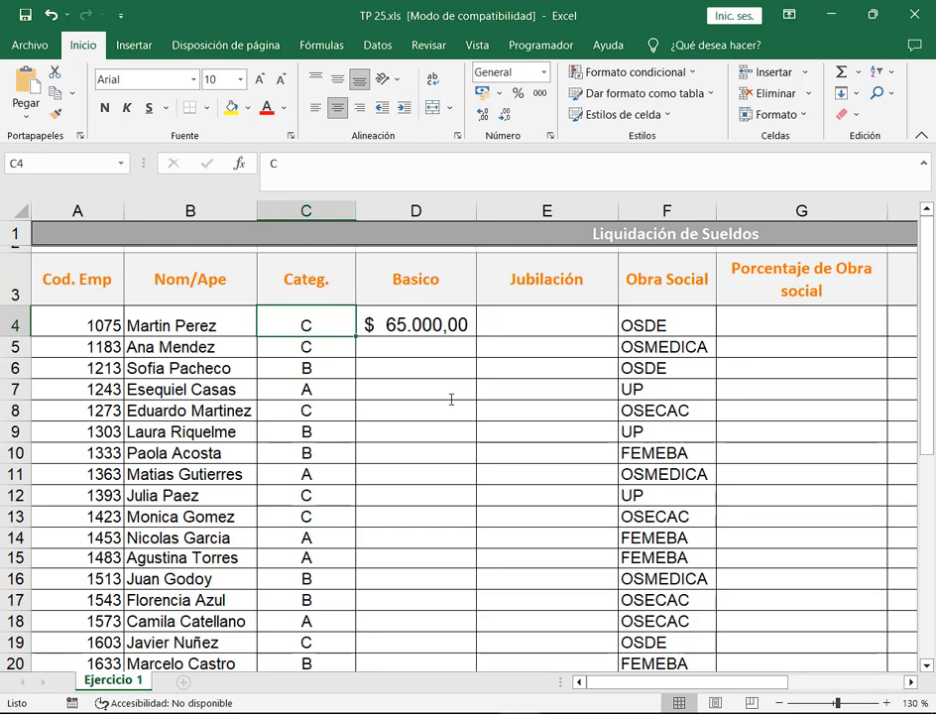
text(X)
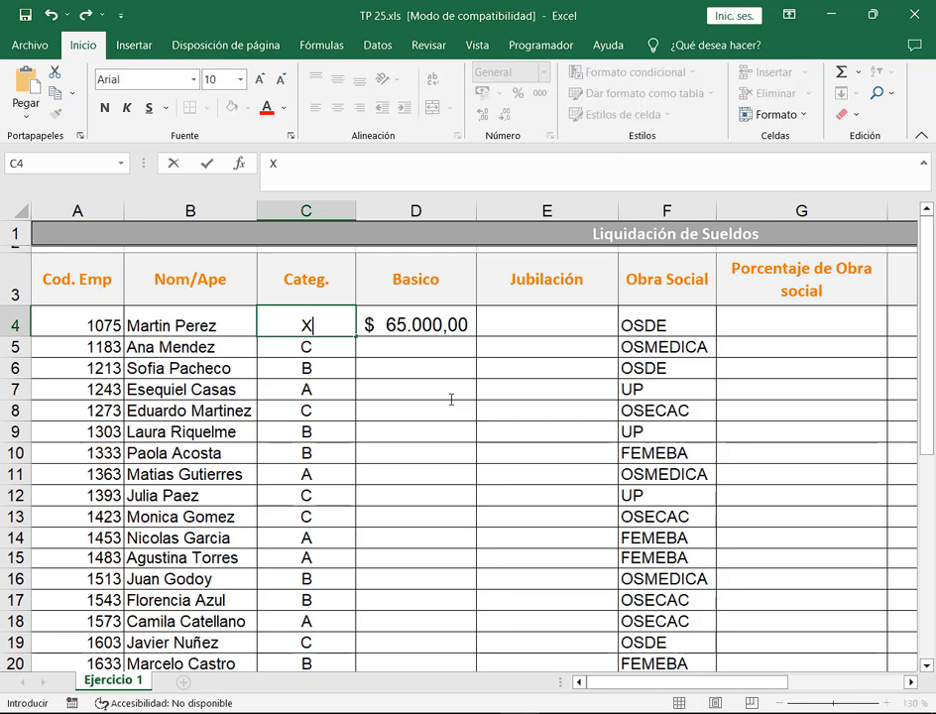
key(Return)
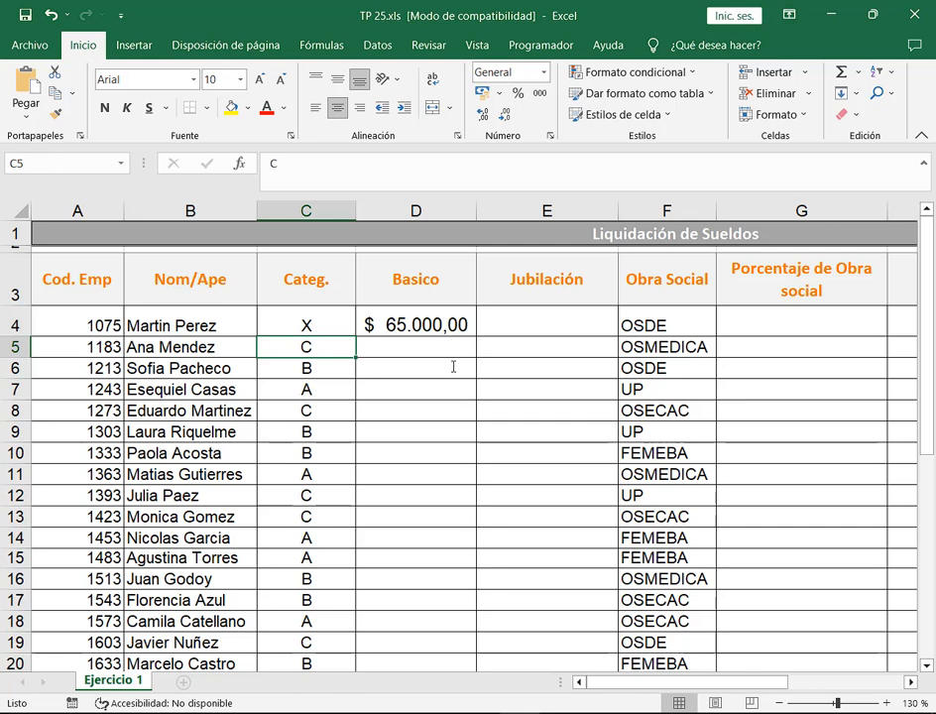
click(461, 324)
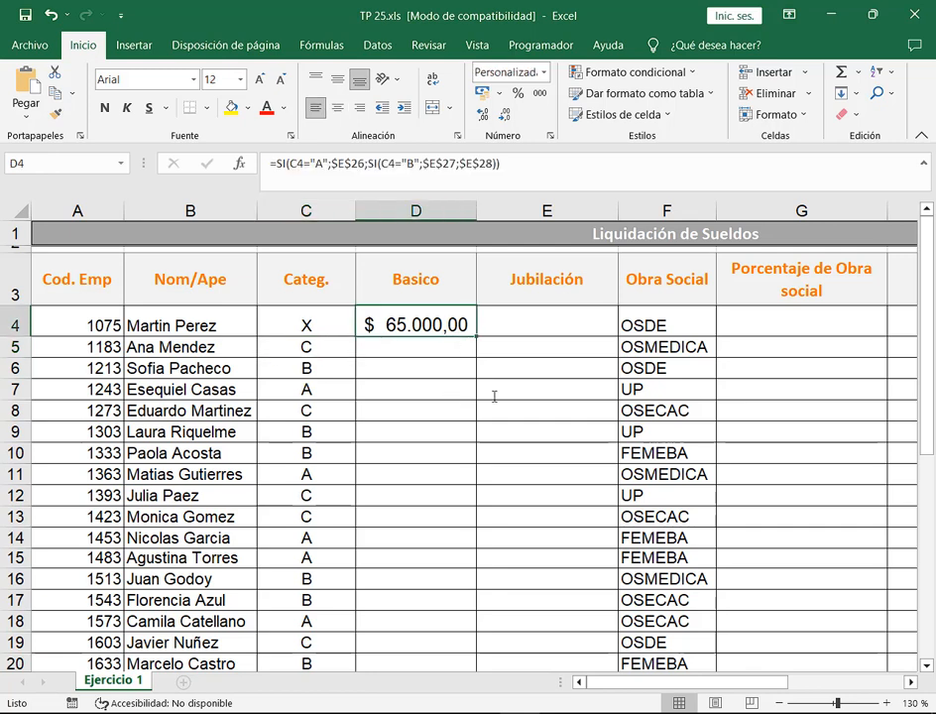
key(Left)
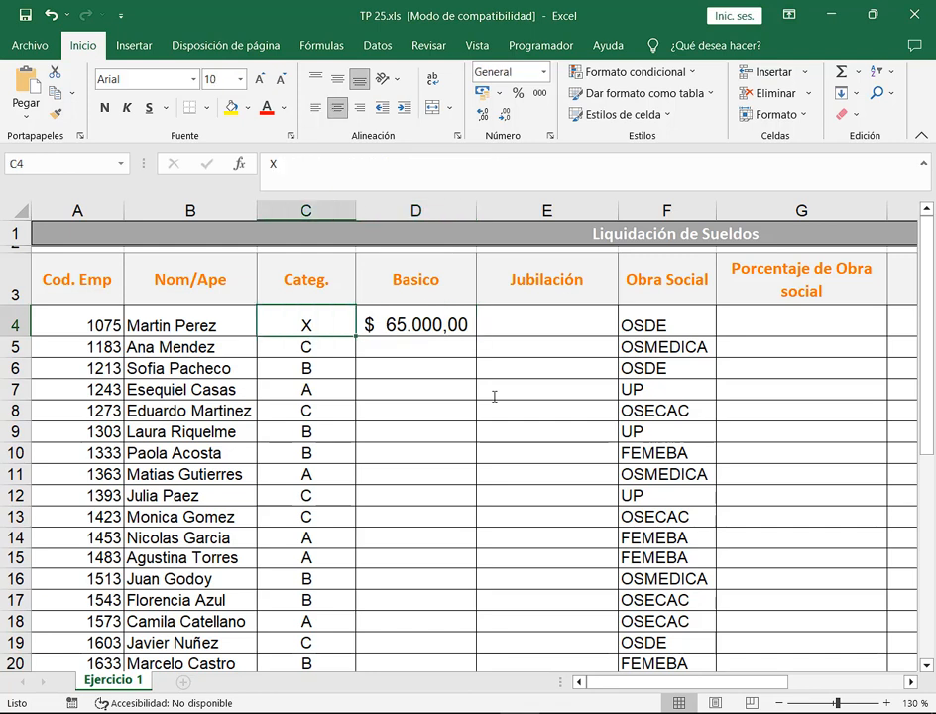
text(K)
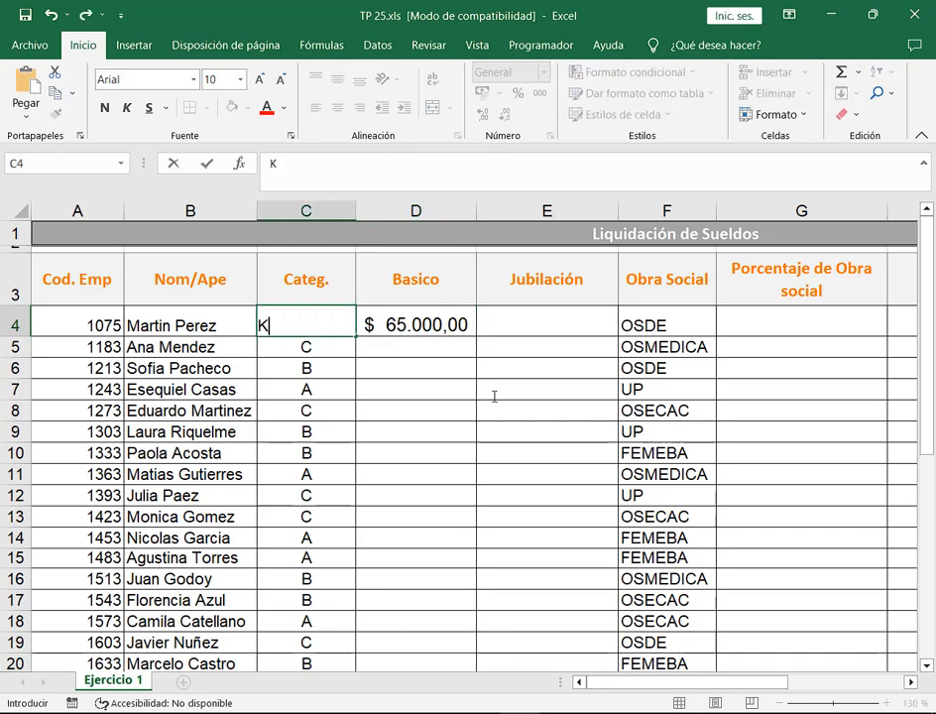
key(Return)
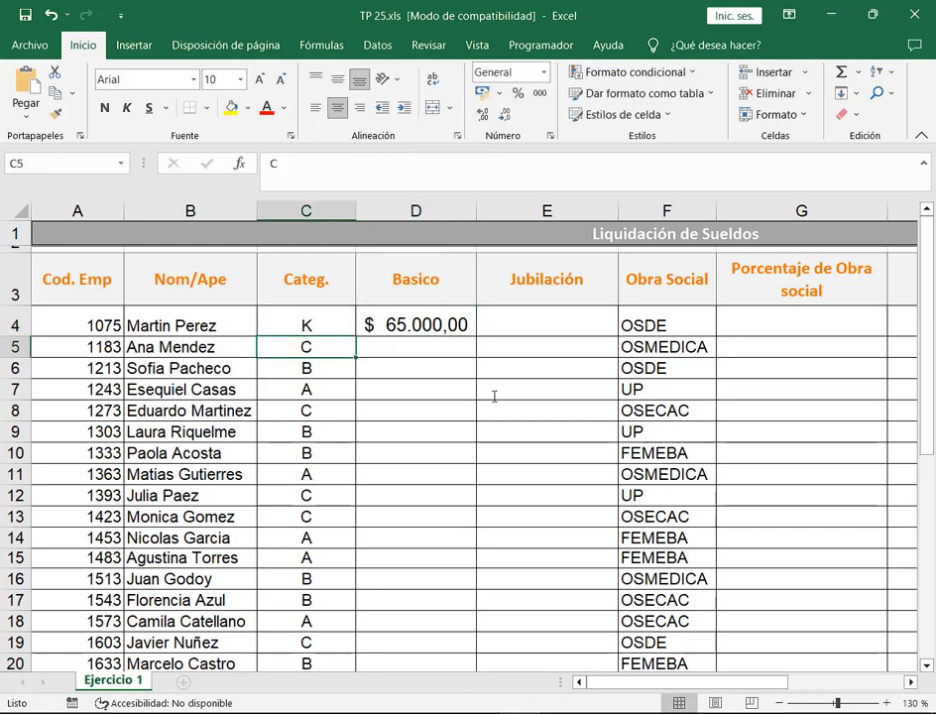
key(Up)
text(L)
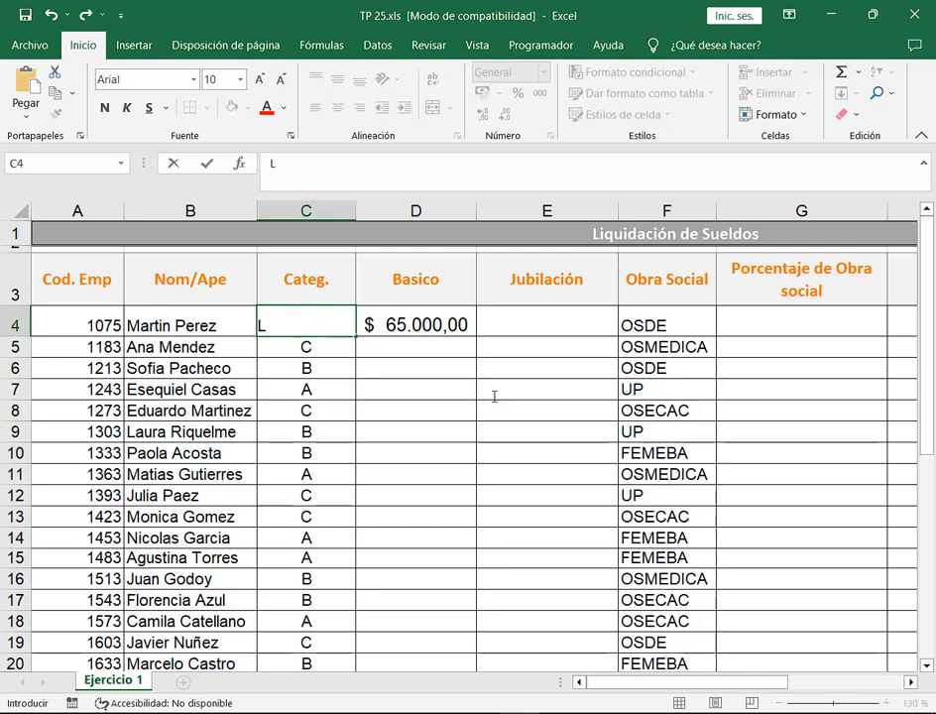
key(Return)
Enter the invalid category ASDFSDAF in C4 to test D4's value-if-false result.
key(Up)
text(ASDFSDAF)
key(Return)
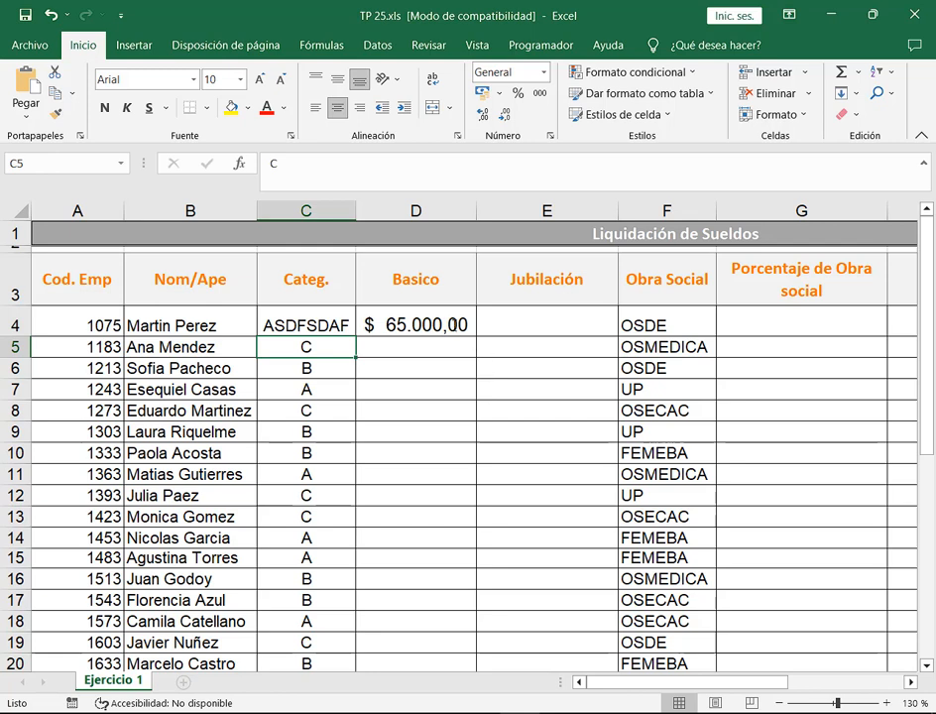
Review the A and B tests and the $E$28 fallback in D4's formula, and compare with the Categoria table.
double_click(454, 324)
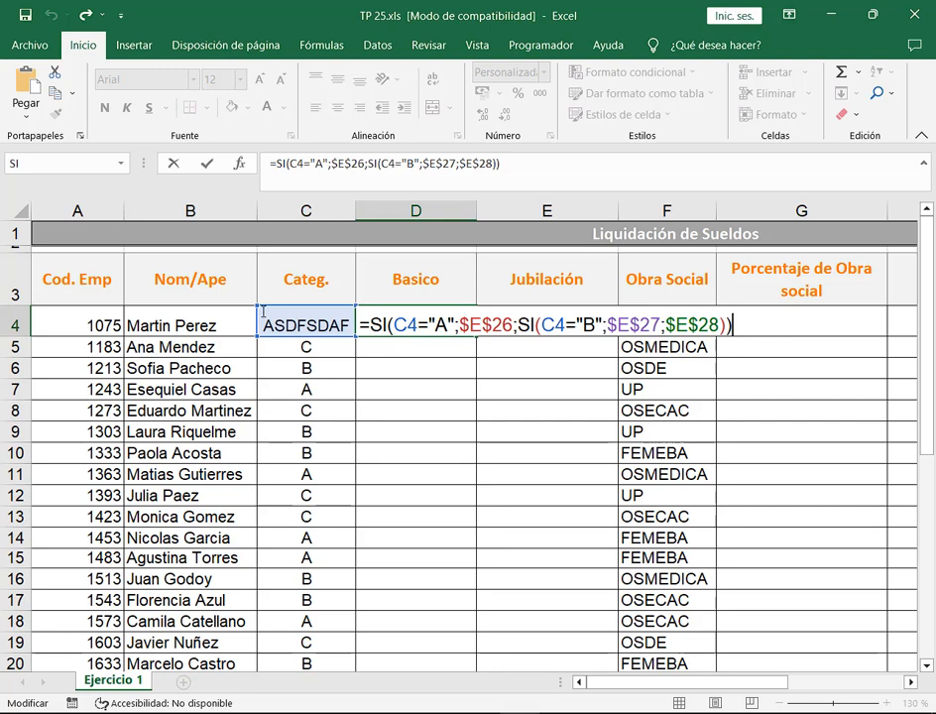
drag(261, 310, 353, 339)
drag(426, 310, 457, 341)
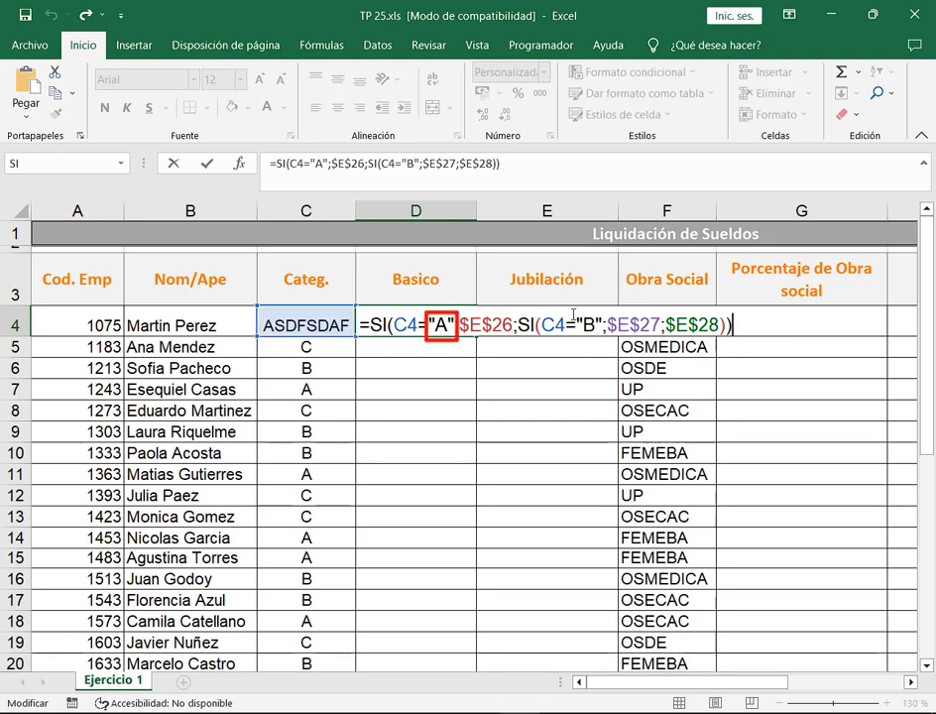
drag(569, 310, 606, 342)
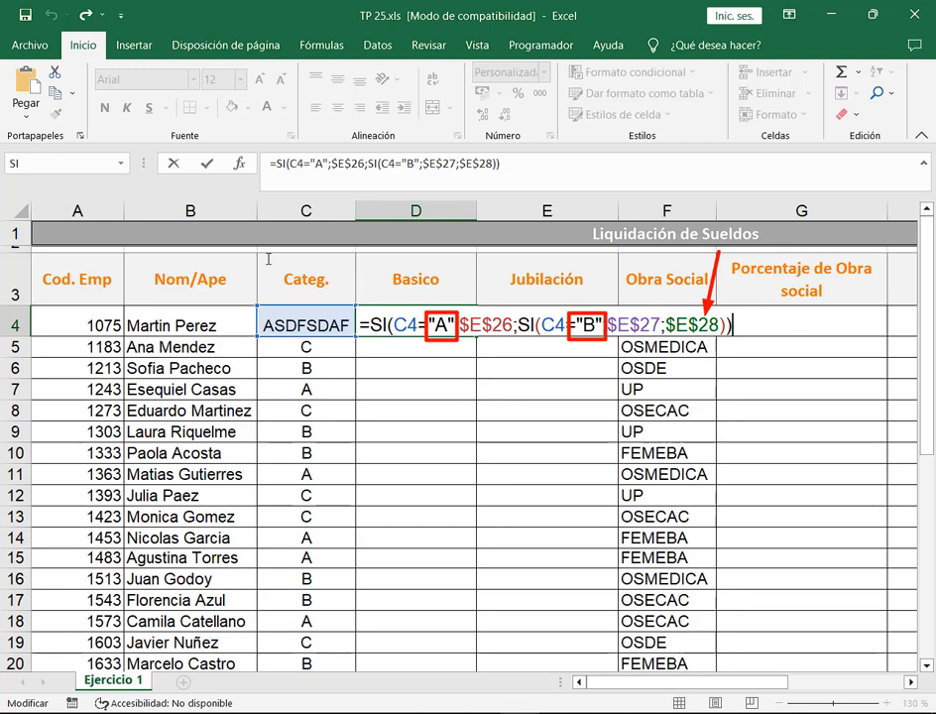
key(ctrl+Return)
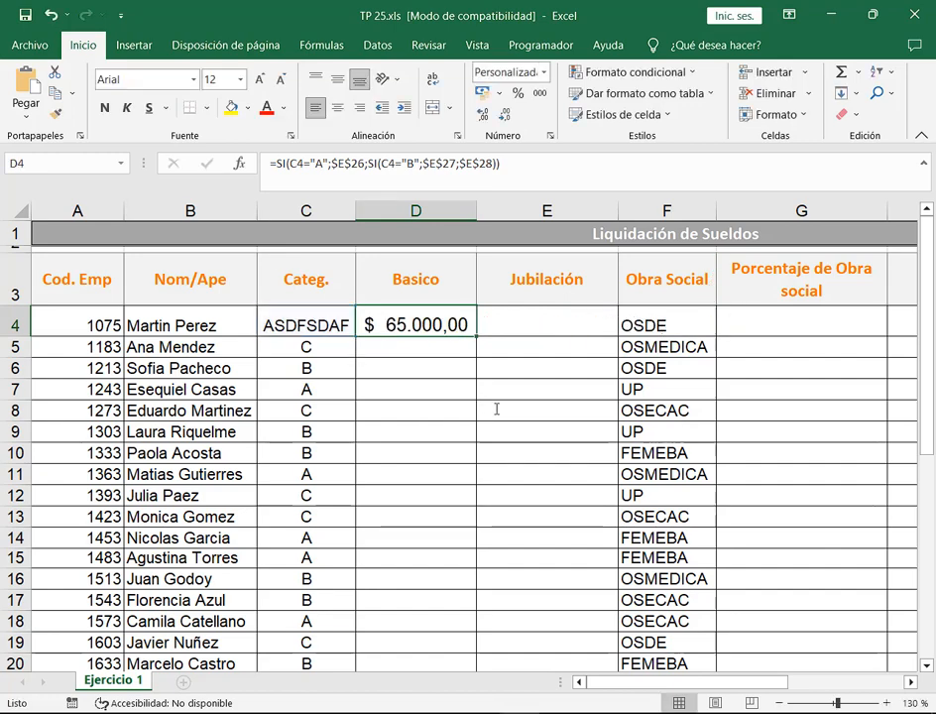
scroll(495, 408, down, 5)
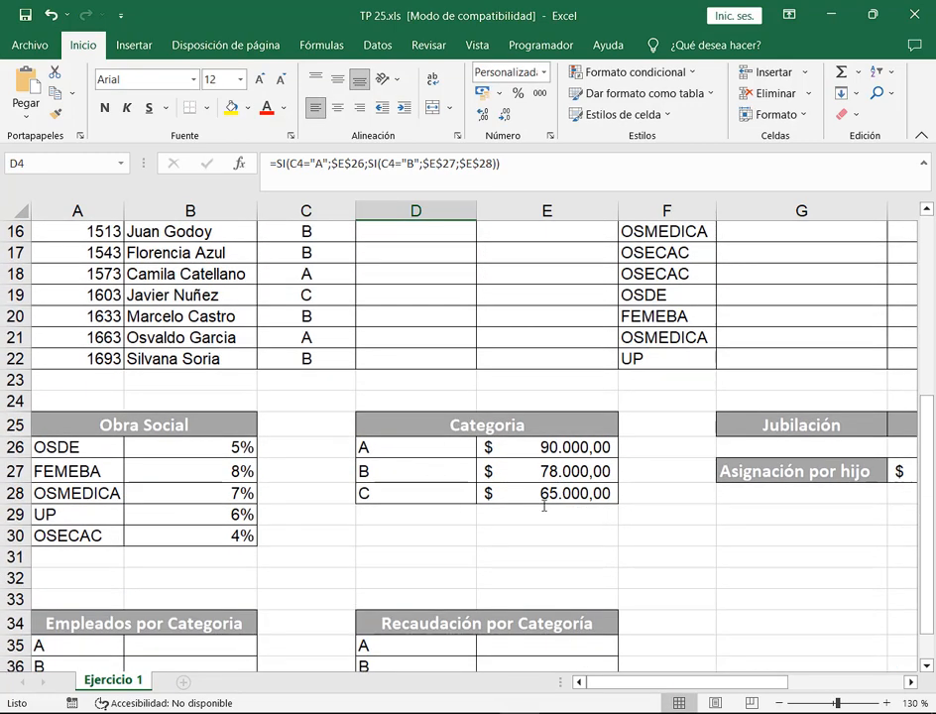
scroll(543, 504, up, 5)
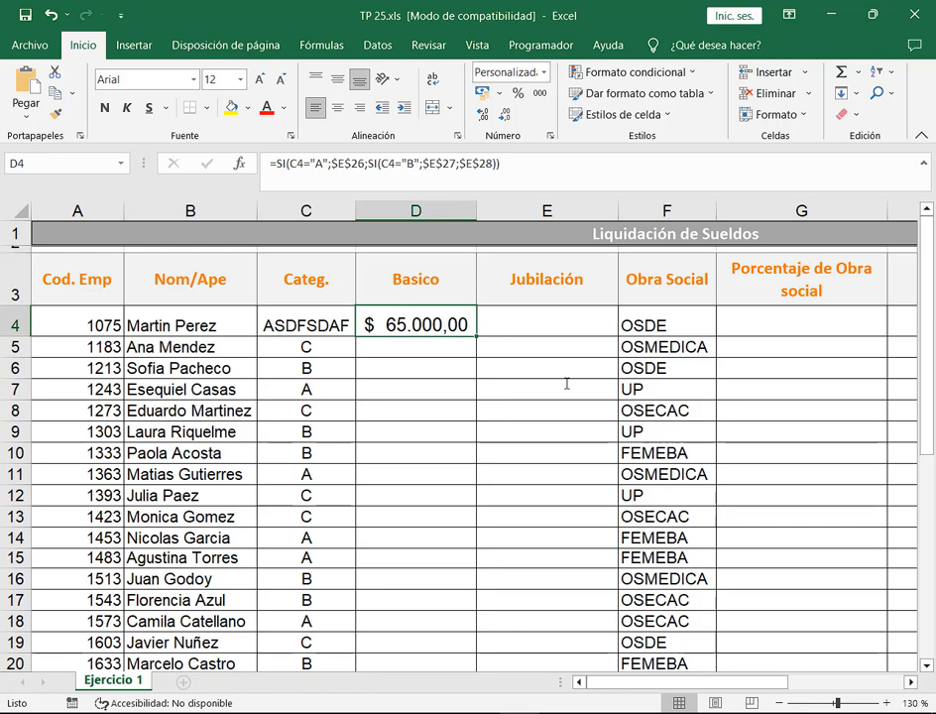
Display D4's formula, switch to the Notepad note, and replace "Caso contrario" in its third line with "Si la categoría es igual a C".
key(F2)
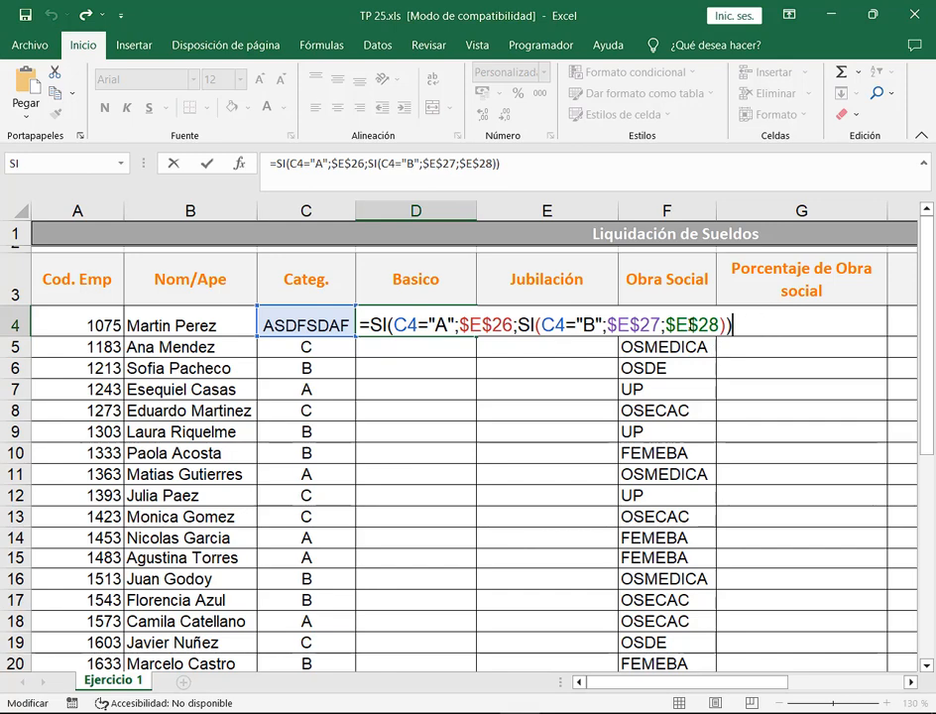
key(alt+Tab)
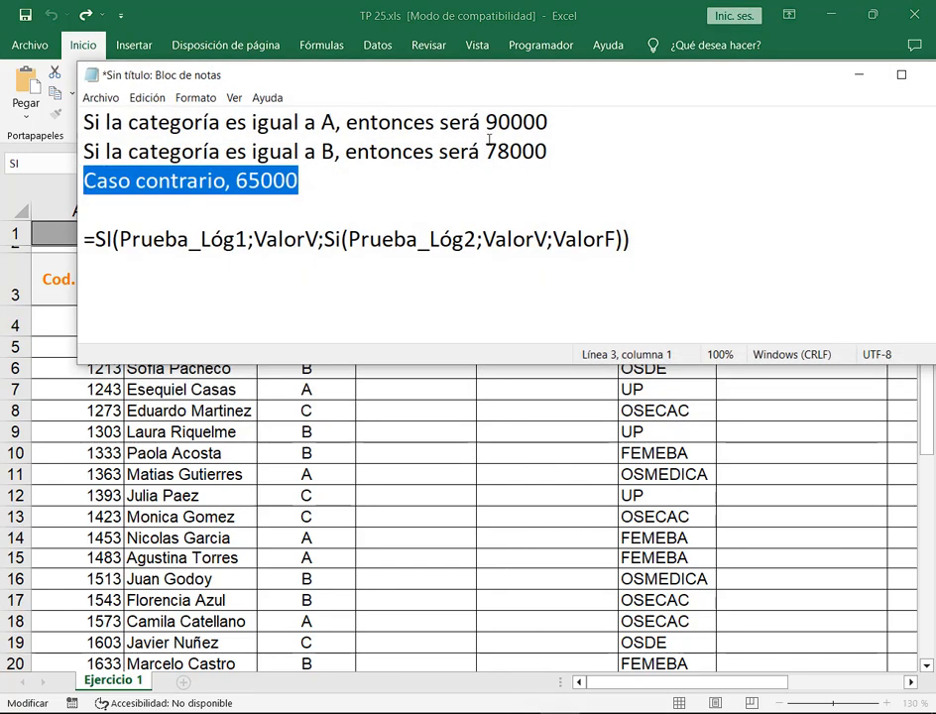
click(524, 175)
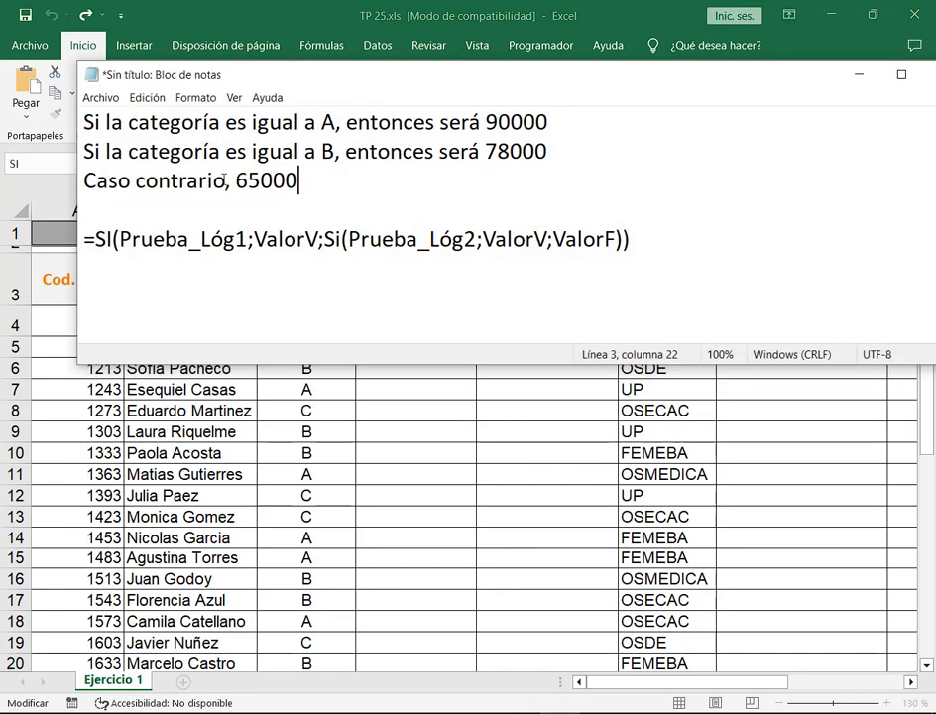
drag(226, 180, 42, 179)
text(s)
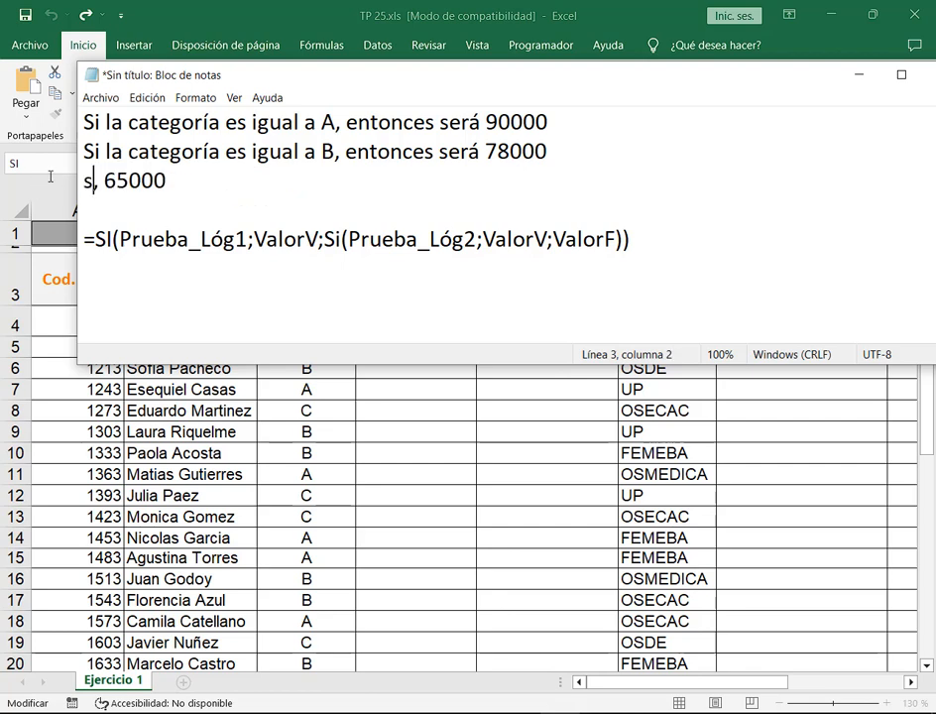
key(BackSpace)
text(SI)
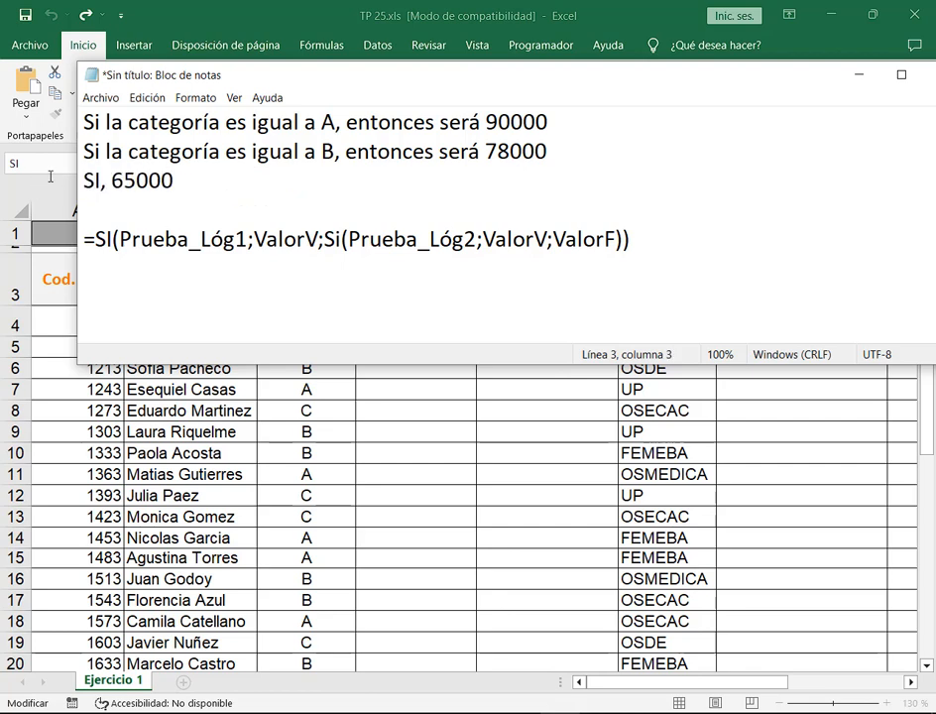
key(BackSpace)
text(i la ca)
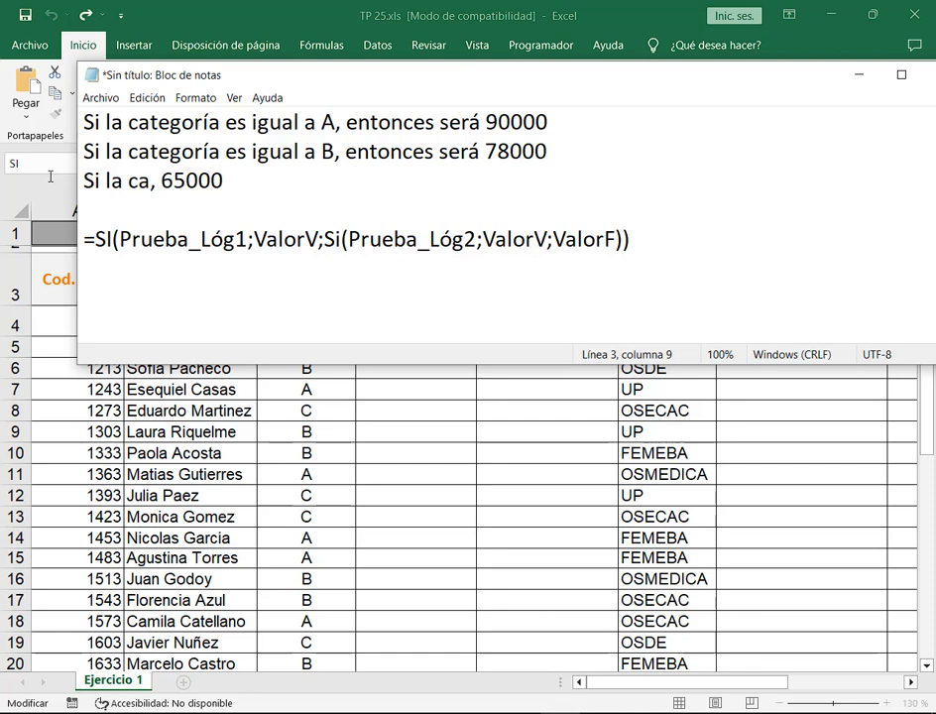
text(re)
key(BackSpace)
key(BackSpace)
text(tego)
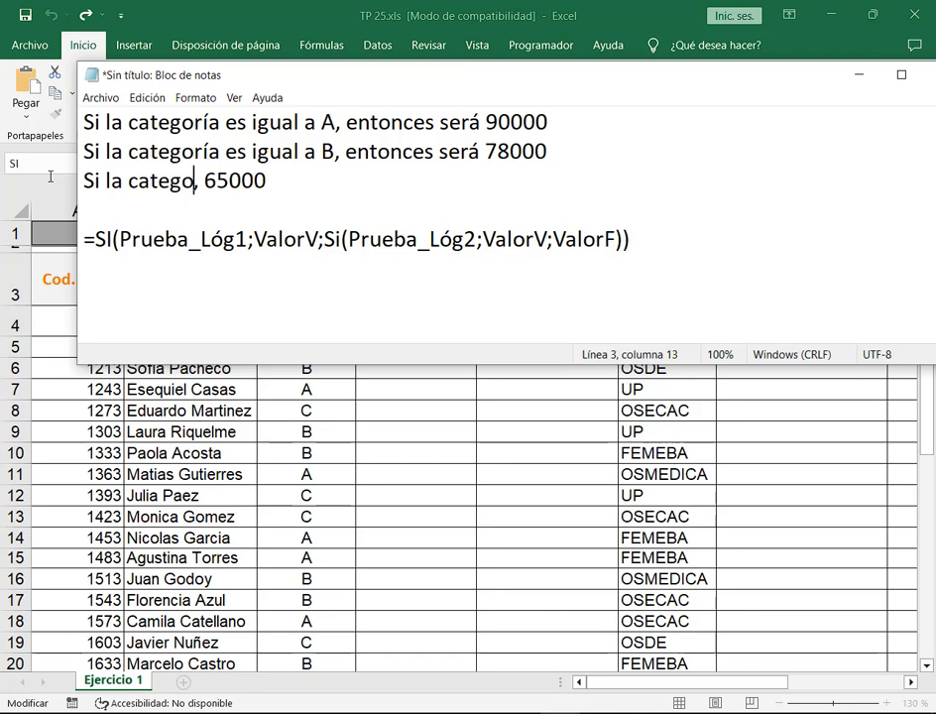
text(ría es igual a C)
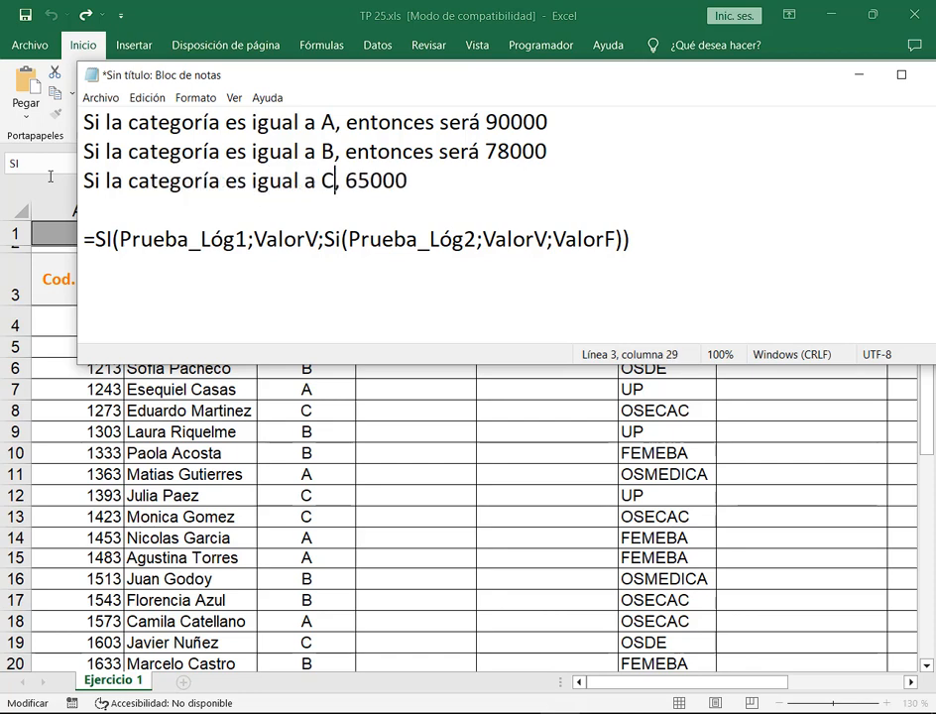
Insert "entonces será" before 65000 in the third line of the Notepad note.
key(Right)
text(ent)
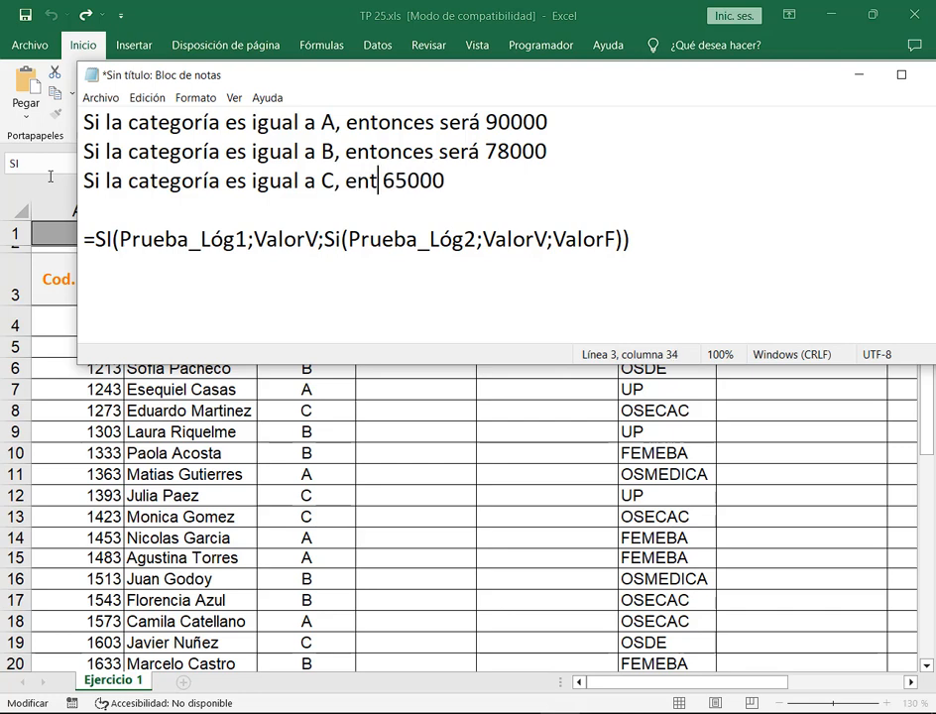
text(onces ser)
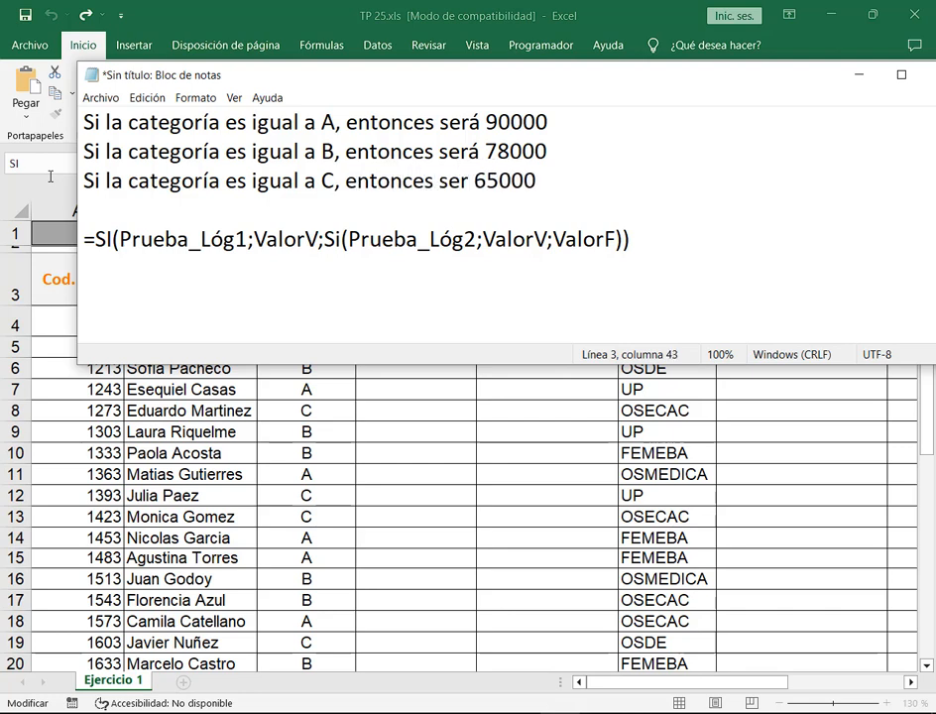
text(ña)
key(BackSpace)
key(BackSpace)
text(á)
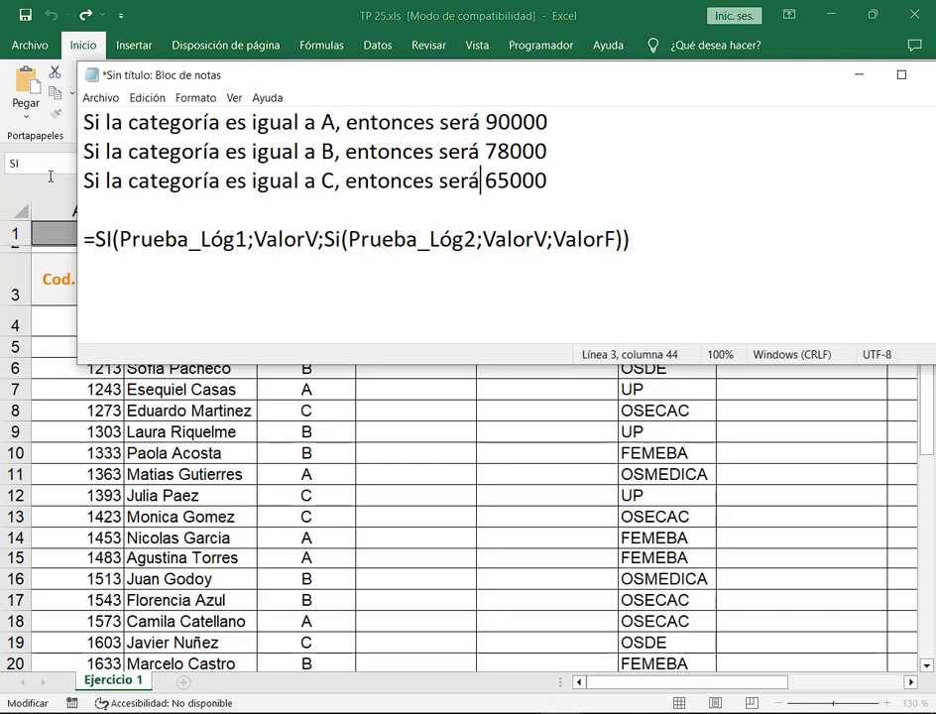
Add a fourth line reading "Caso contrario, 0" below the category C line of the note.
key(End)
key(Return)
text(Caso )
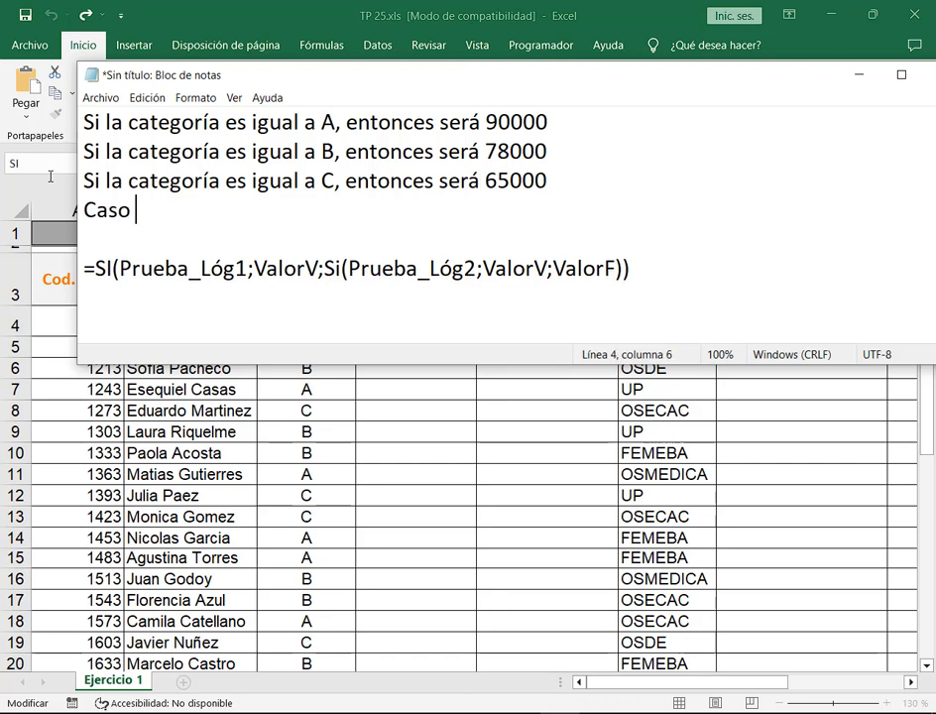
text(contrario,)
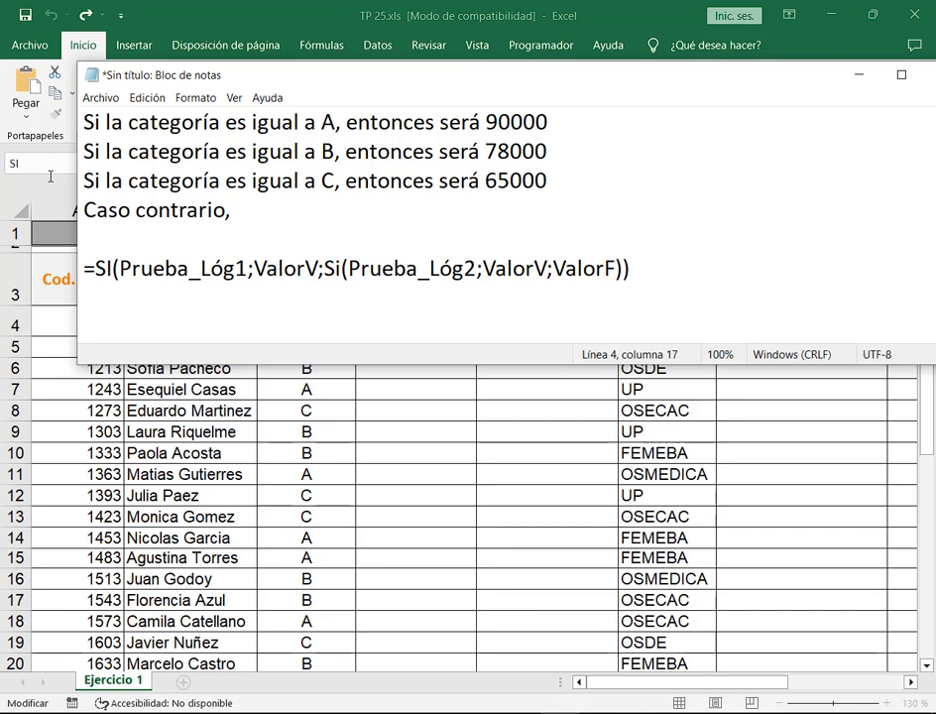
text( 0)
Switch back to Excel and replace the $E$28 fallback in D4's formula with a third nested SI testing C4="C".
click(327, 19)
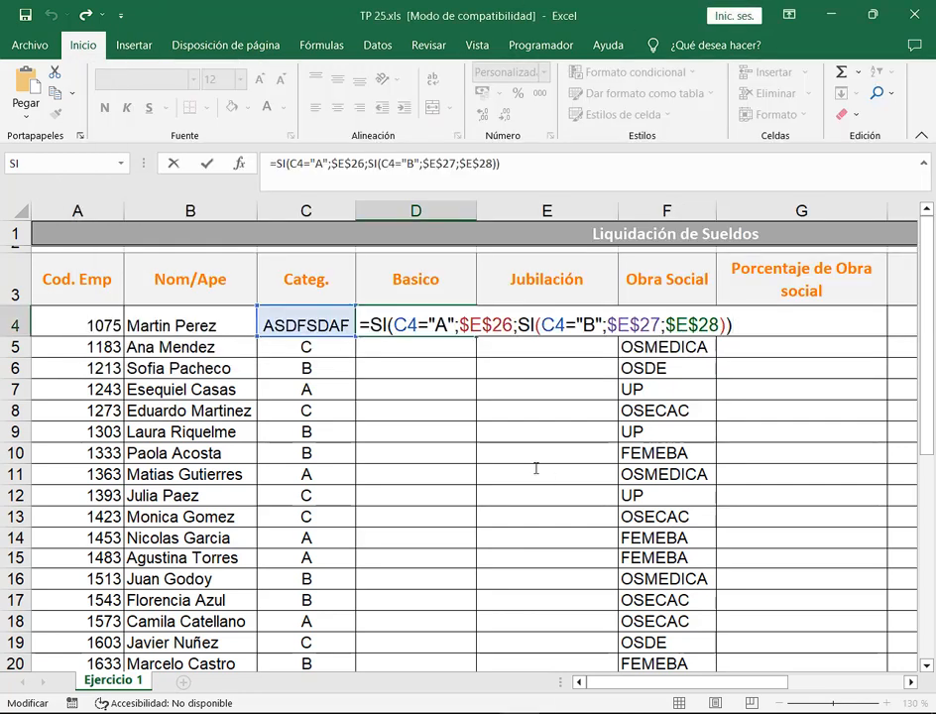
drag(760, 325, 667, 325)
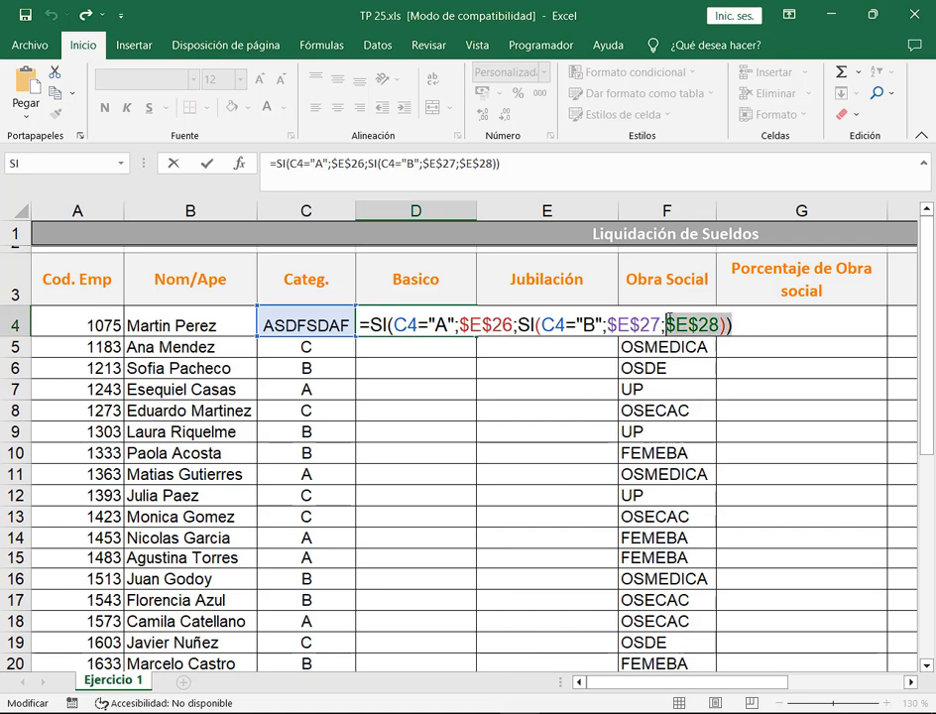
key(Delete)
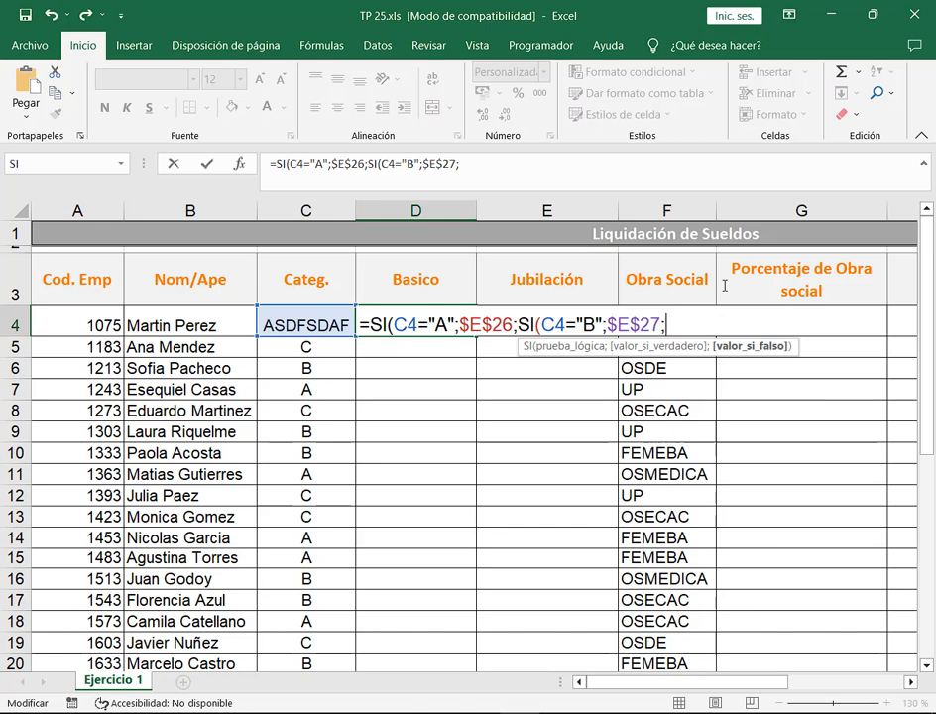
text(SI()
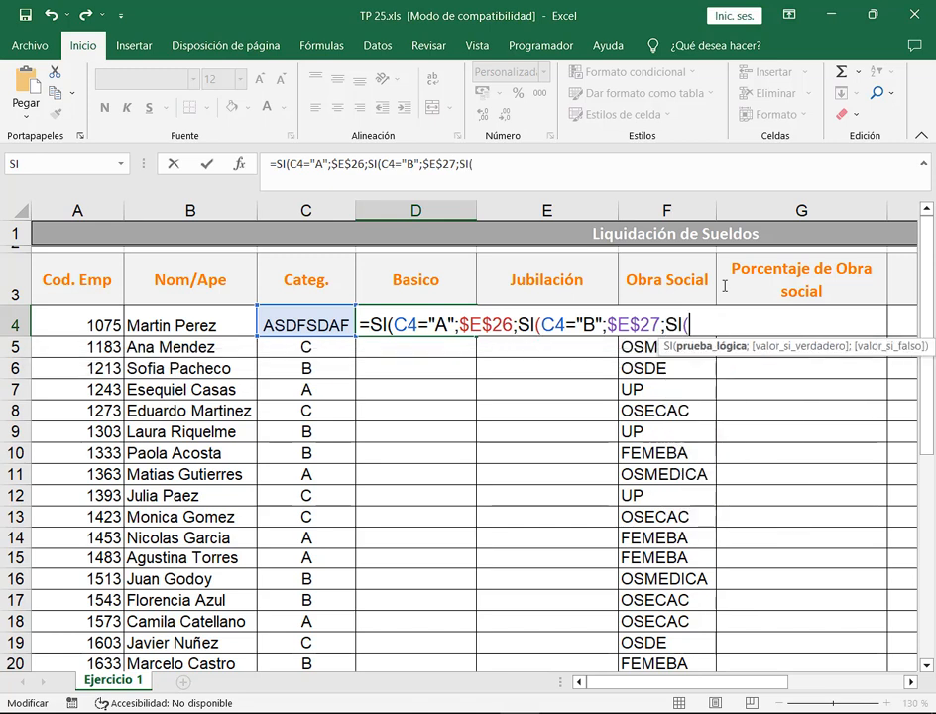
click(316, 325)
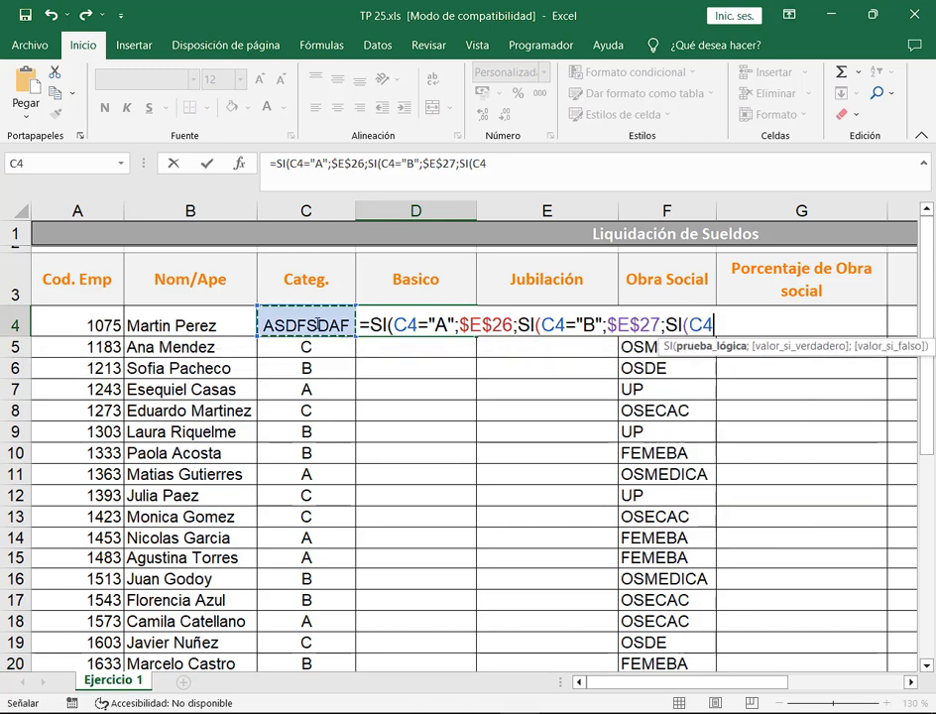
text(=)
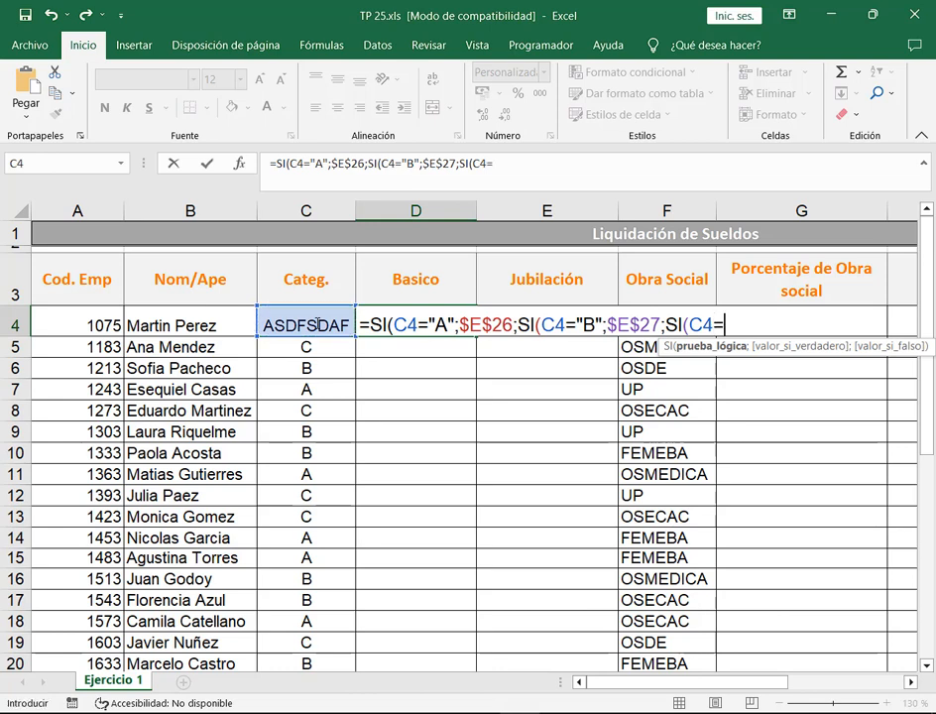
text("C")
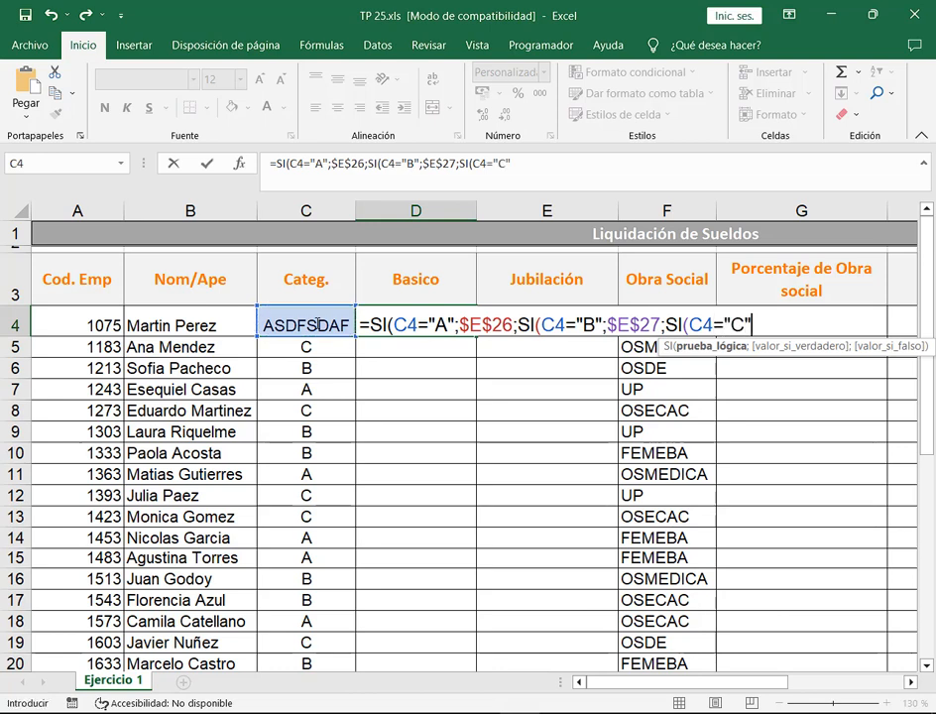
text(;)
Complete D4's third SI with $E$28 as the value if true and 0 if false, then close all three functions and enter the formula.
scroll(404, 472, down, 4)
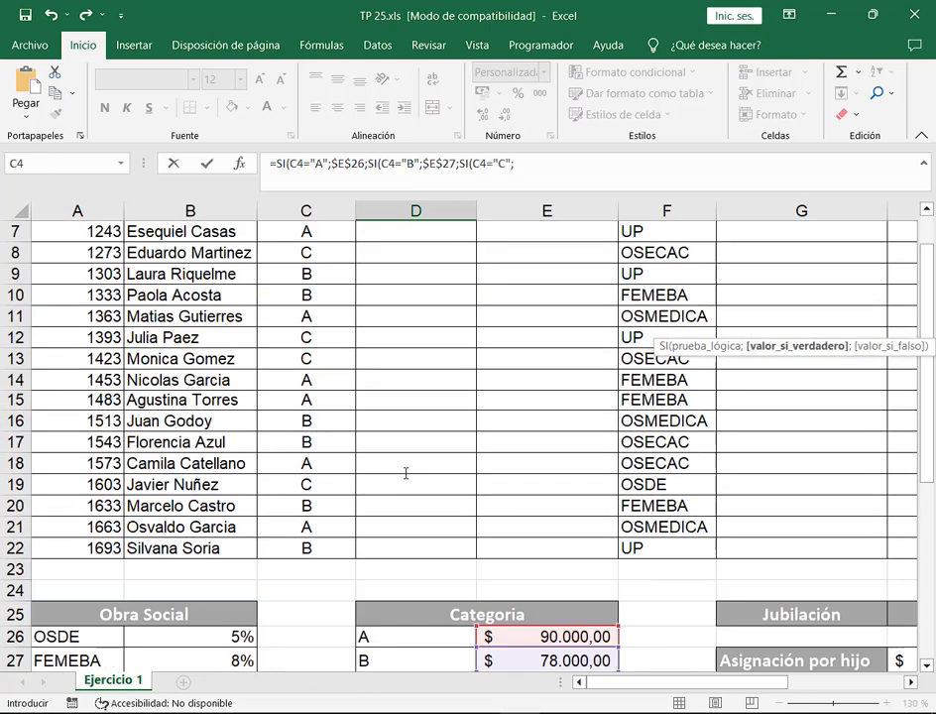
click(562, 553)
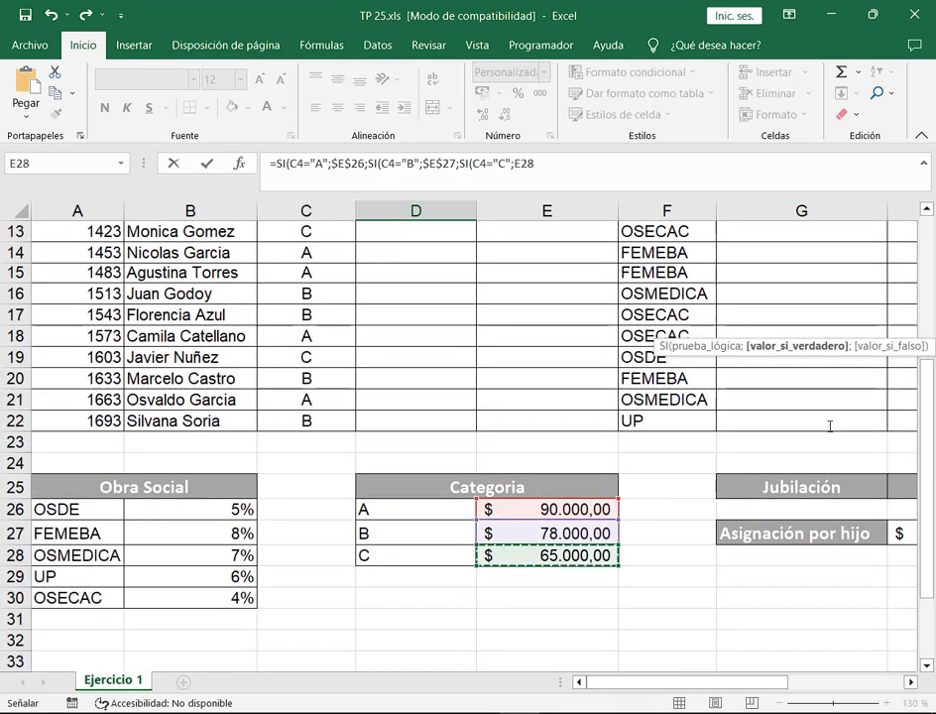
scroll(829, 421, up, 4)
key(F4)
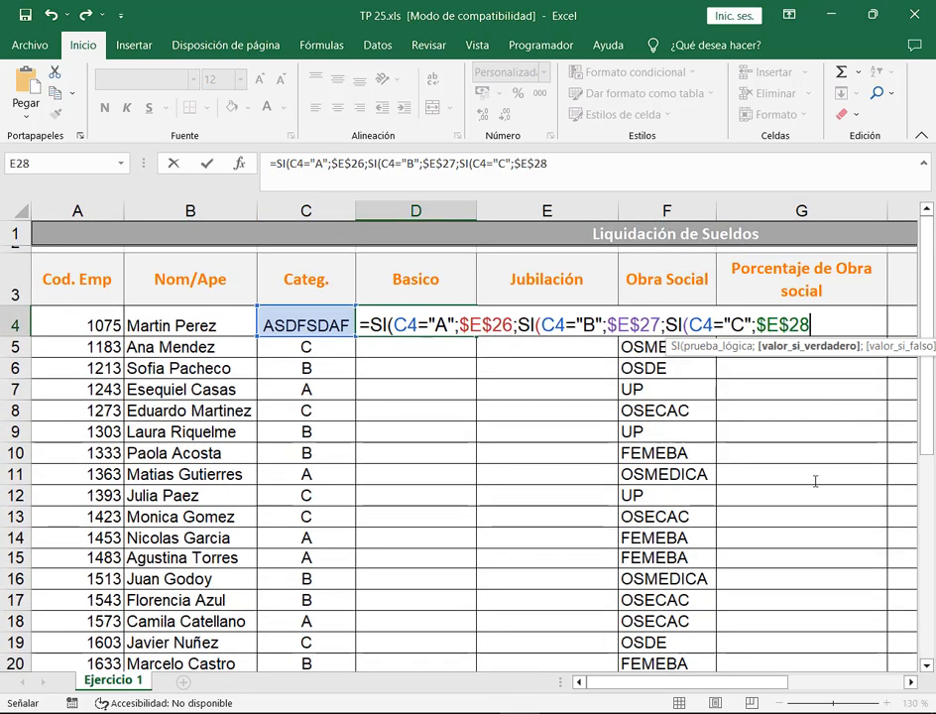
scroll(758, 412, right, 1)
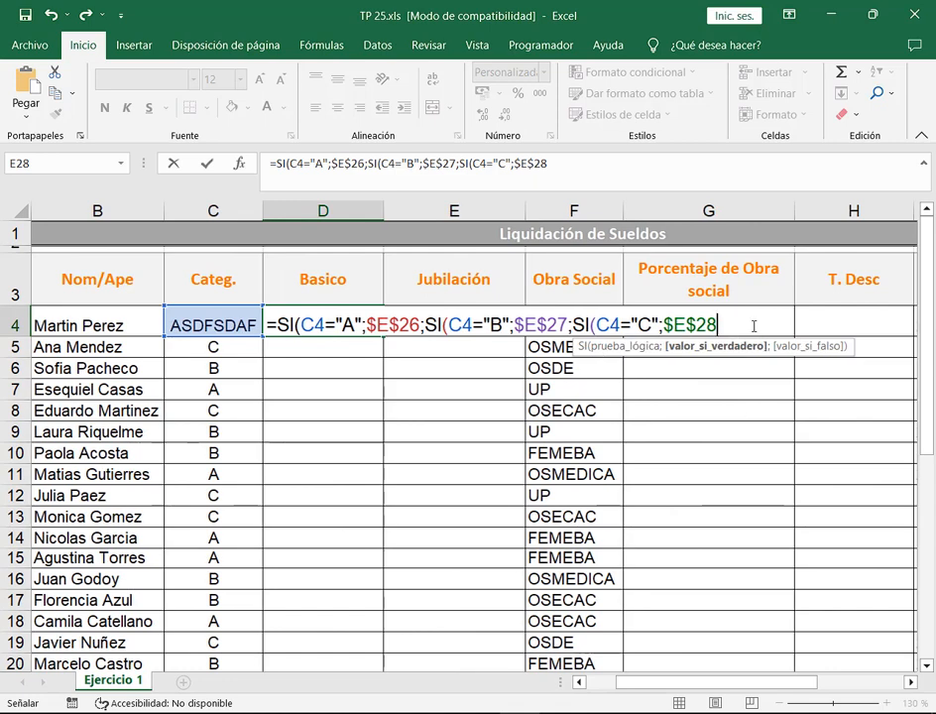
text(;)
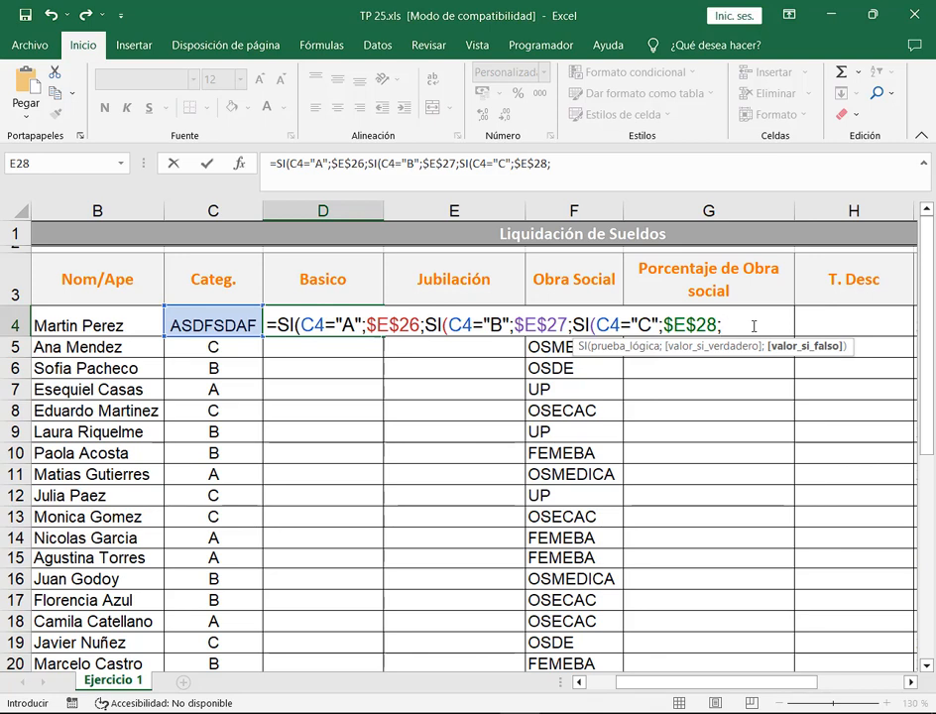
text(0)
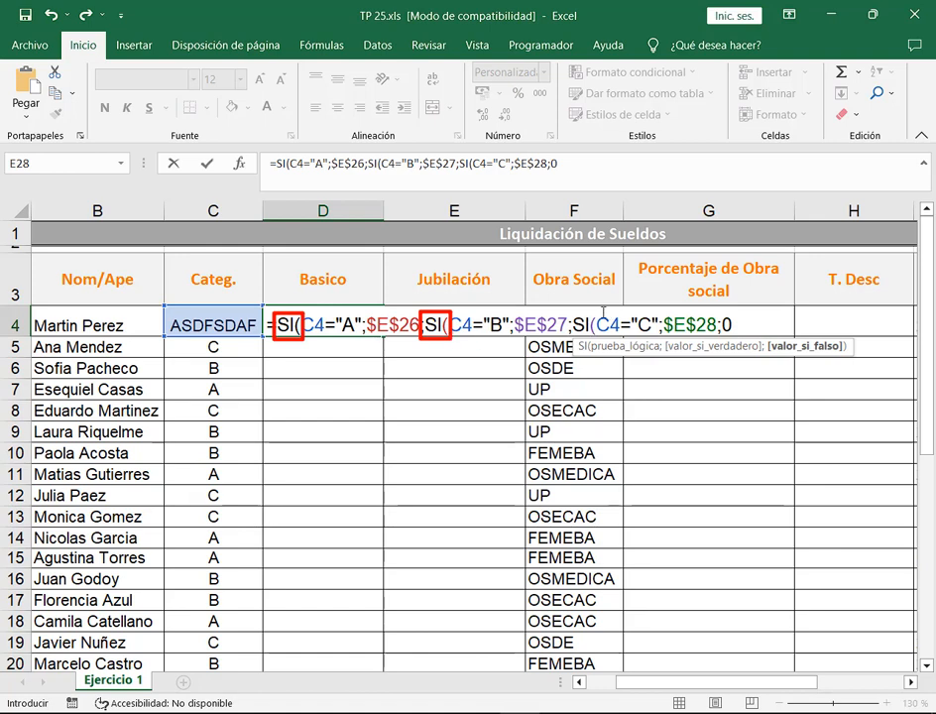
click(759, 323)
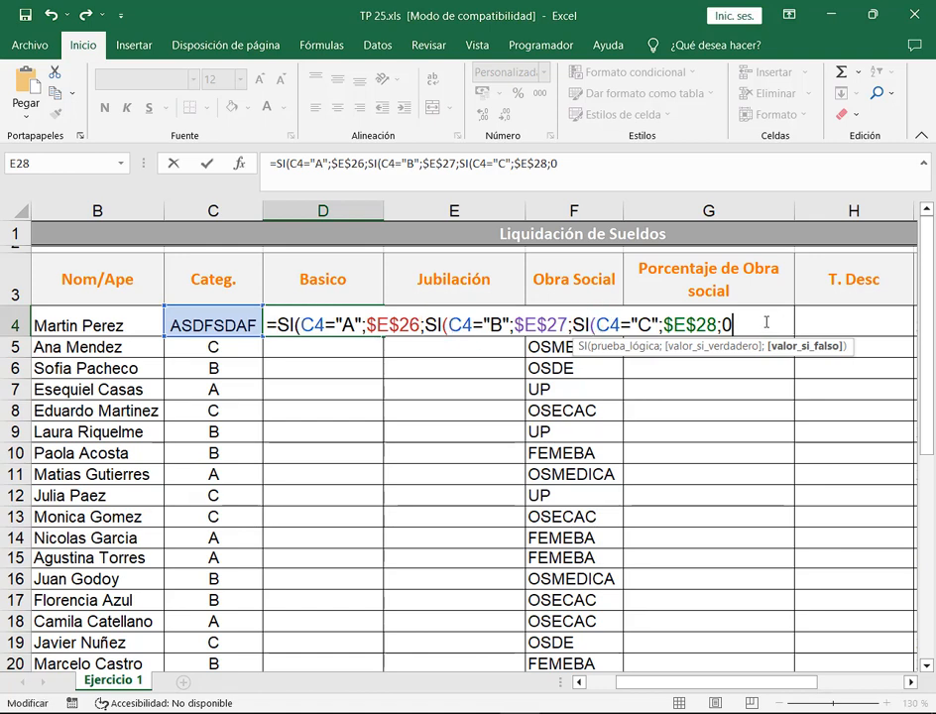
text())))
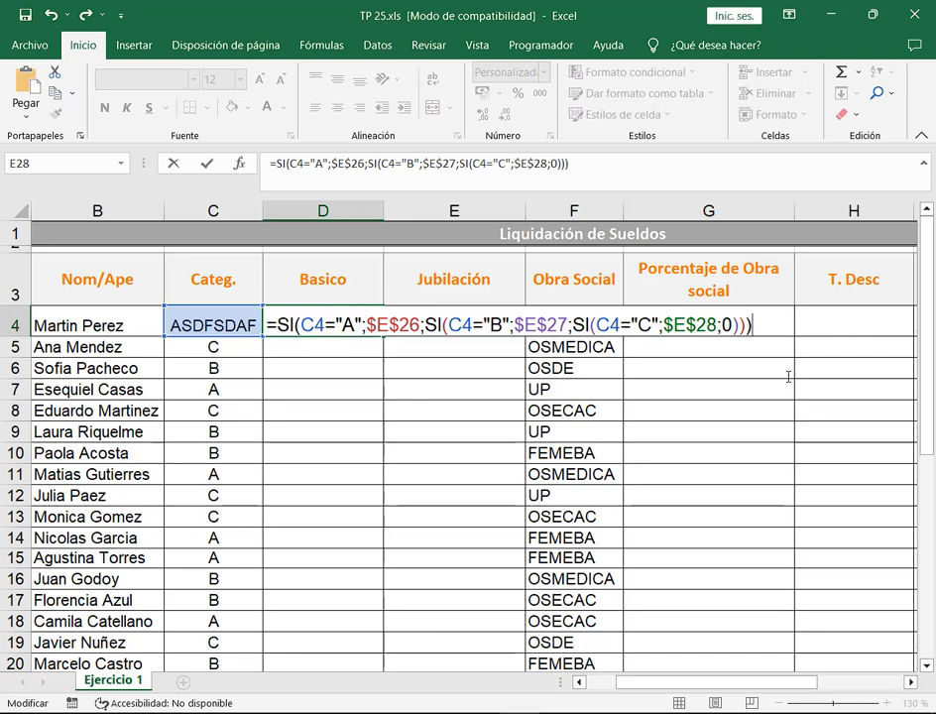
key(Return)
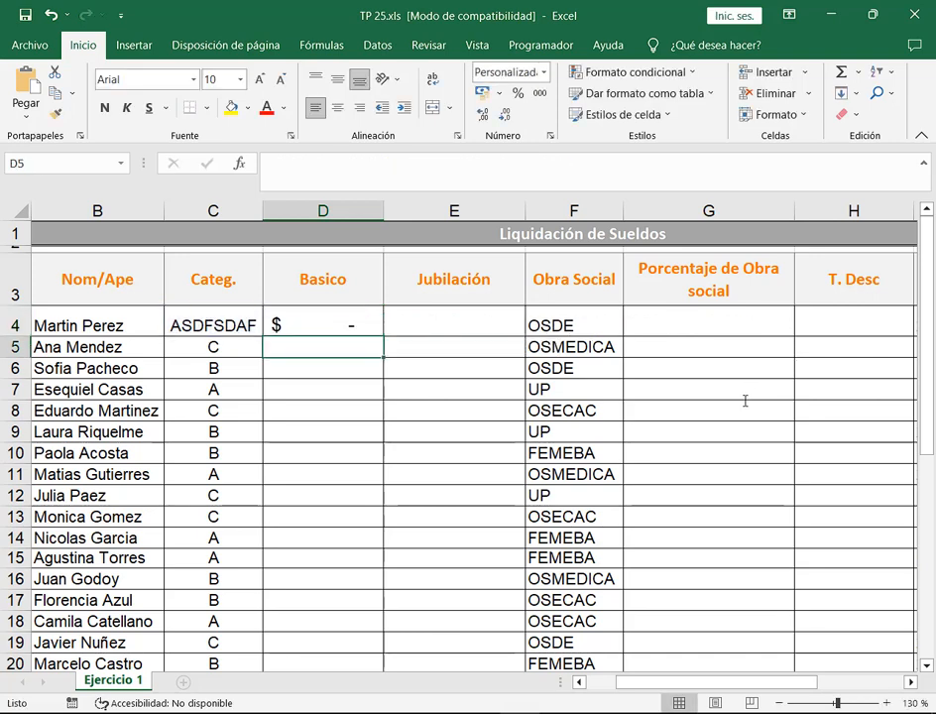
Fill D4's formula down the Basico column for all employees.
click(341, 325)
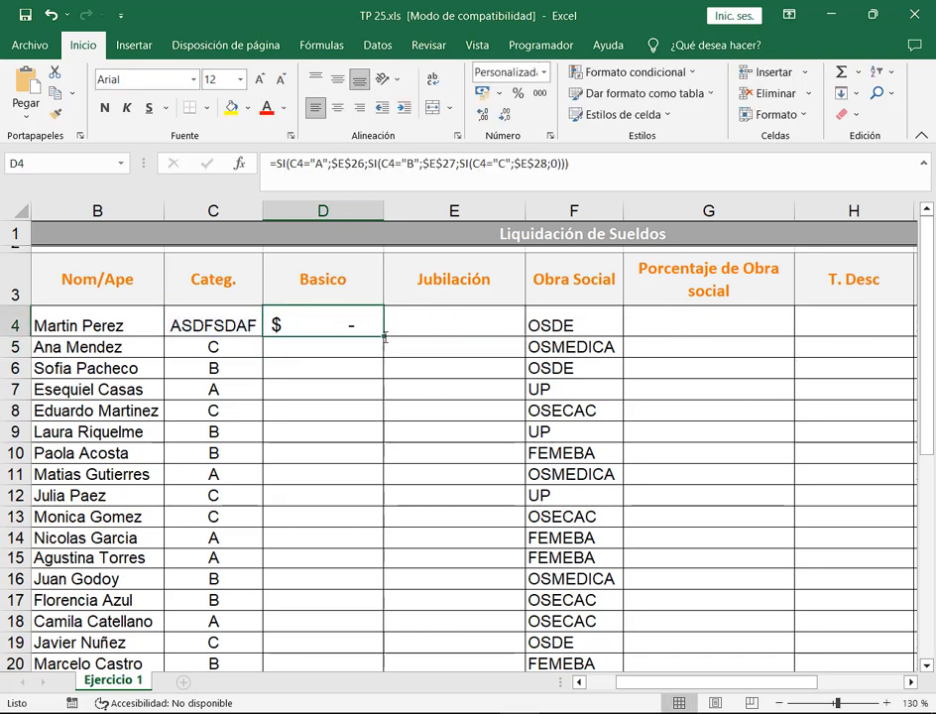
double_click(382, 337)
click(460, 347)
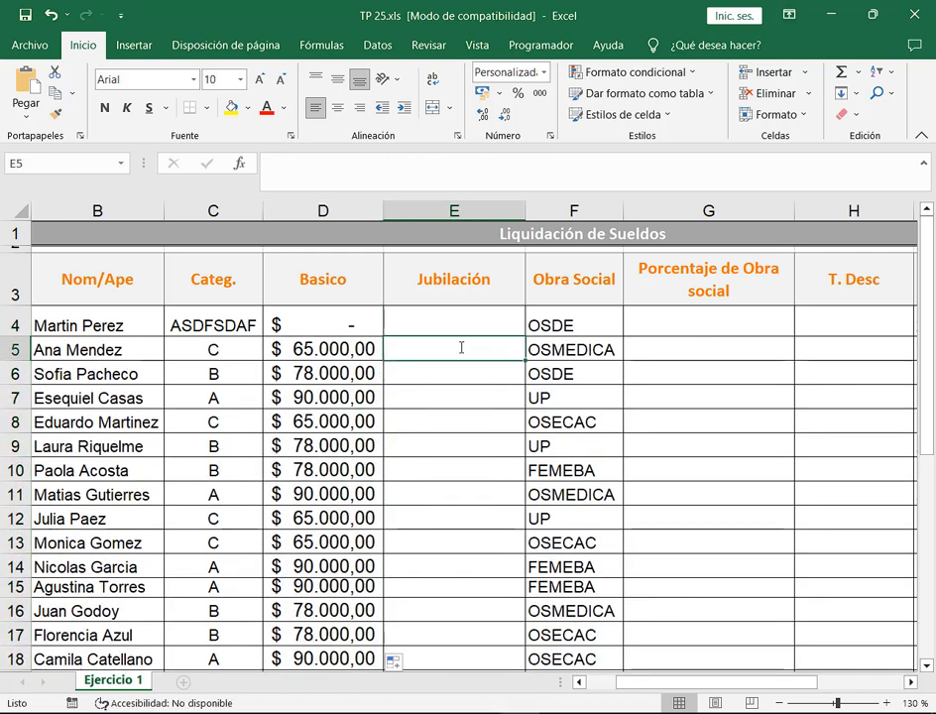
Enter the undefined category X in C10 and check the Basico result in D10.
click(222, 325)
click(232, 476)
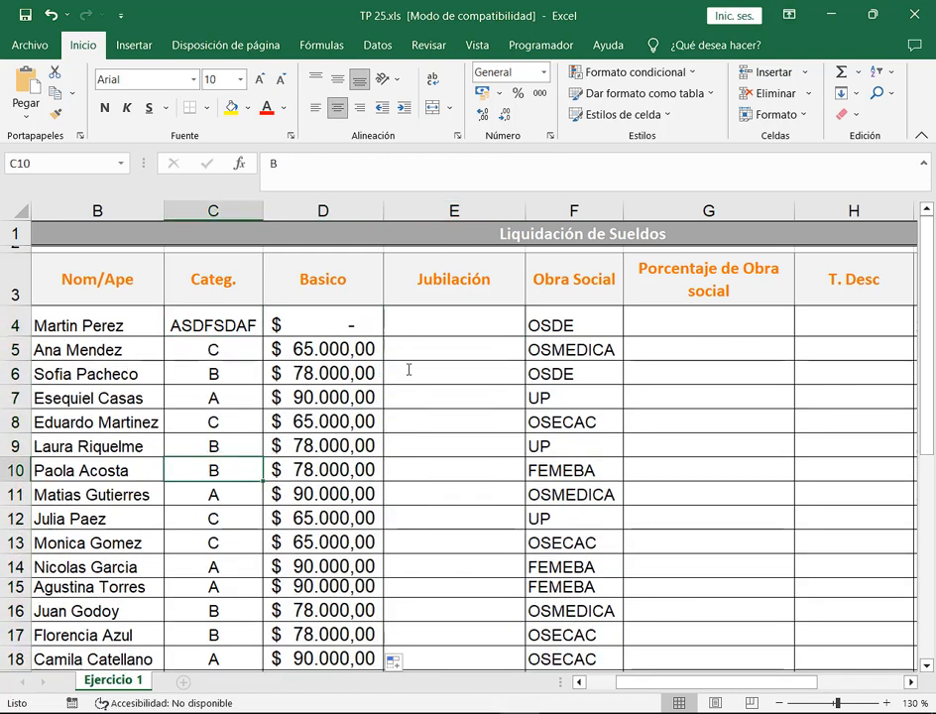
text(X)
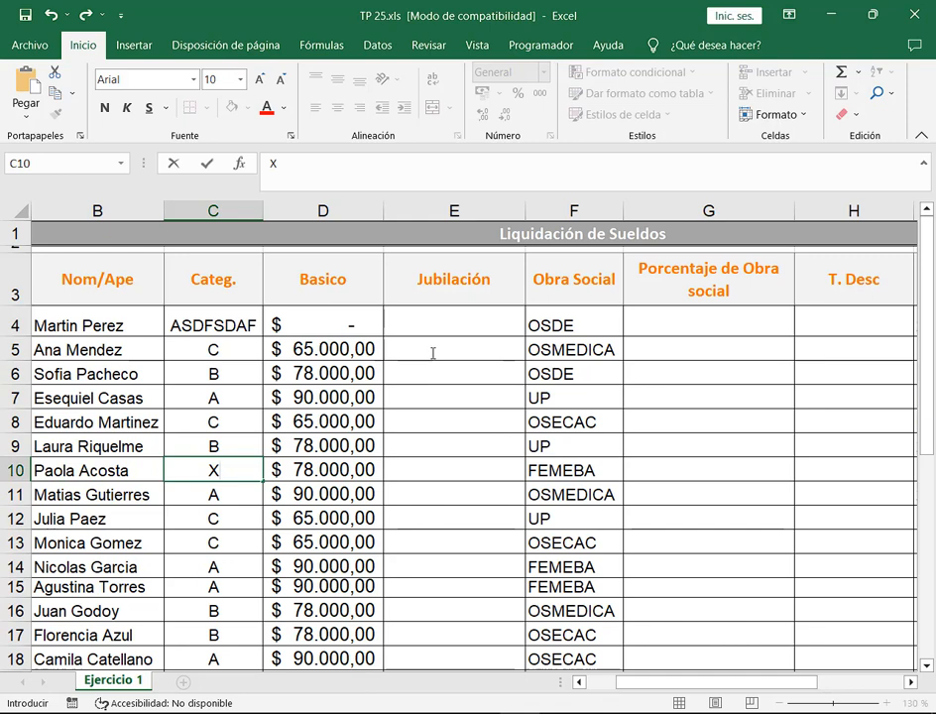
click(432, 351)
click(349, 471)
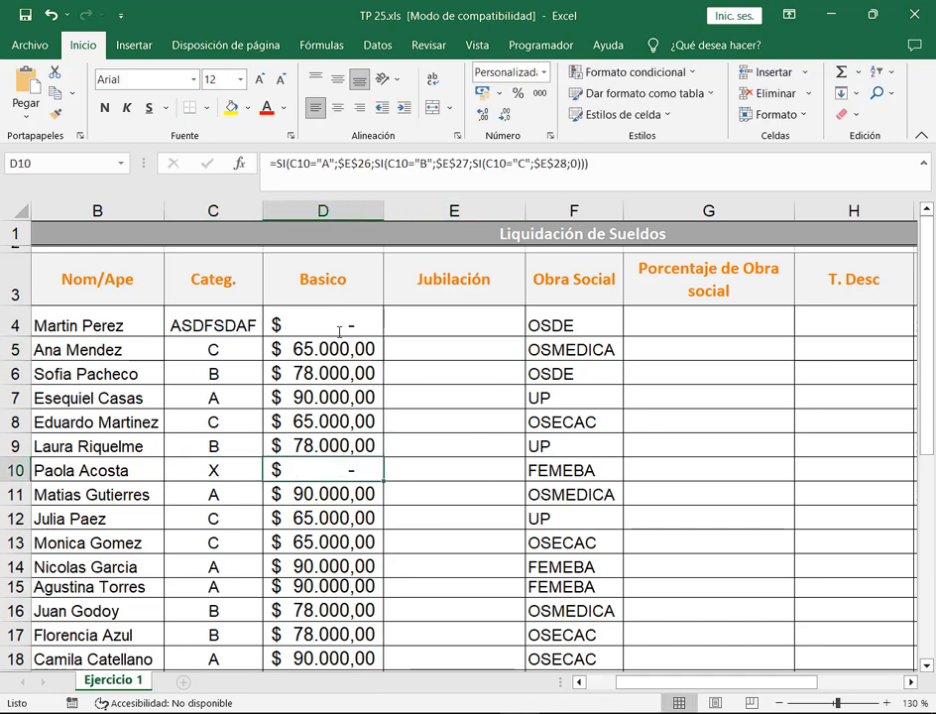
Replace the final 0 in D4's formula with the text "Categoría erronea".
click(339, 331)
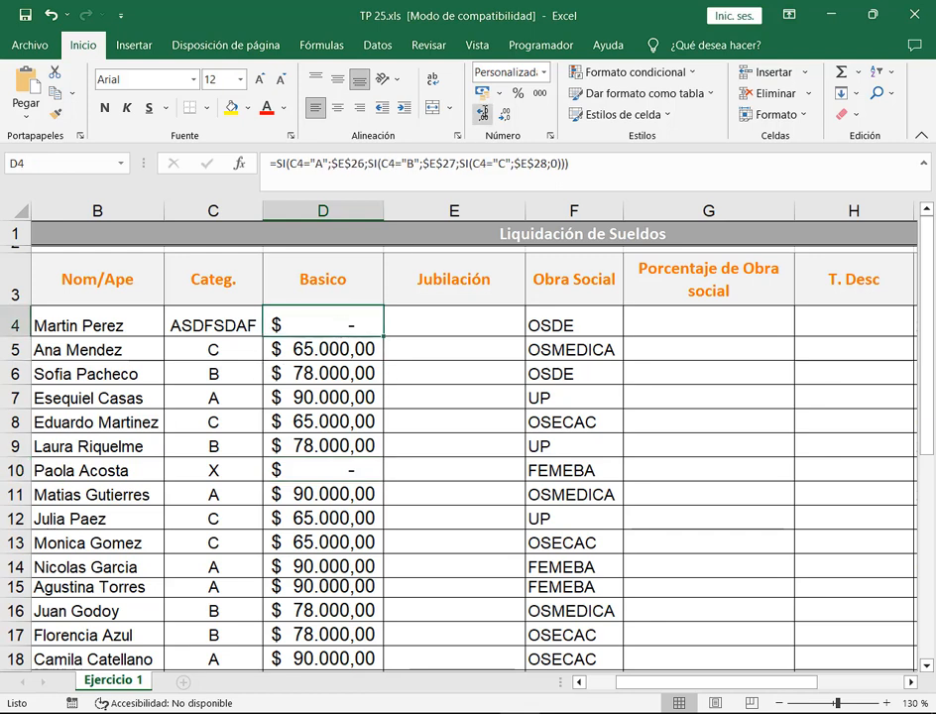
double_click(723, 325)
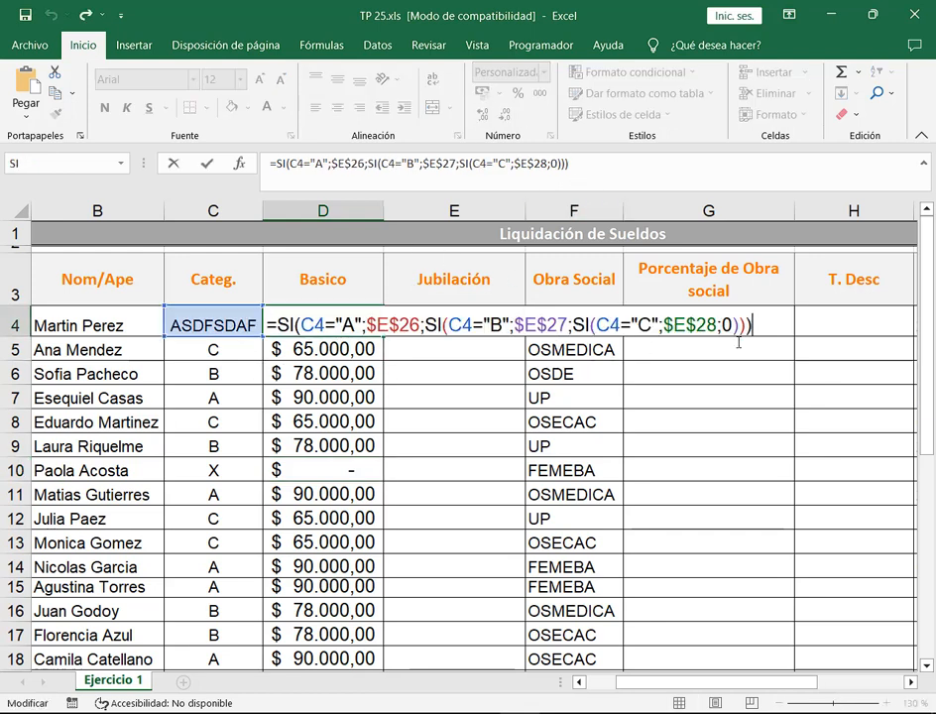
key(Delete)
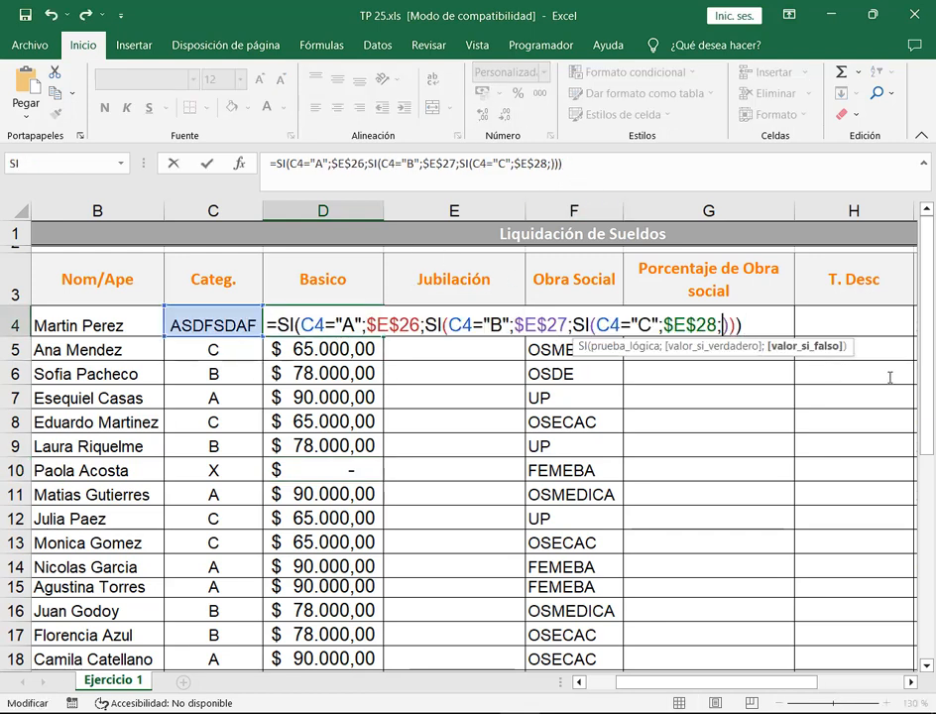
text("C)
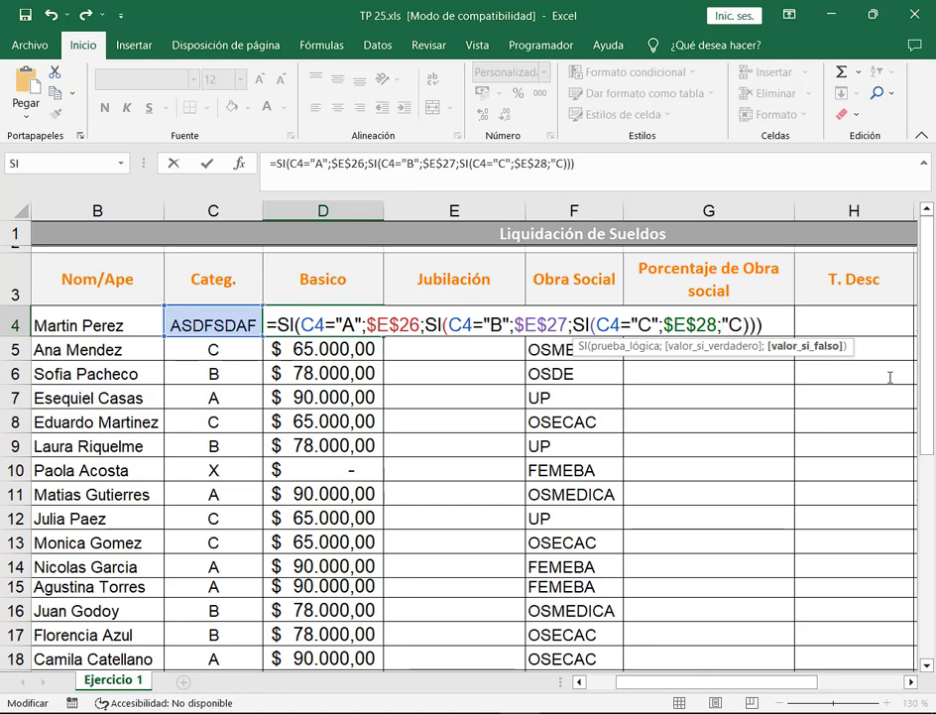
text(ategoría e)
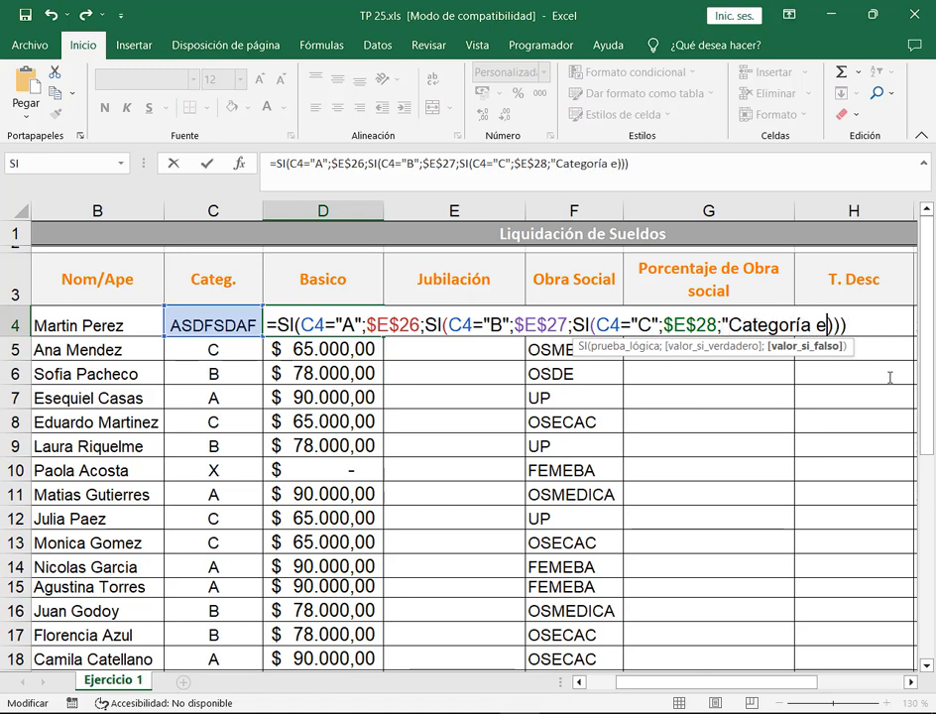
text(rronea")
key(Return)
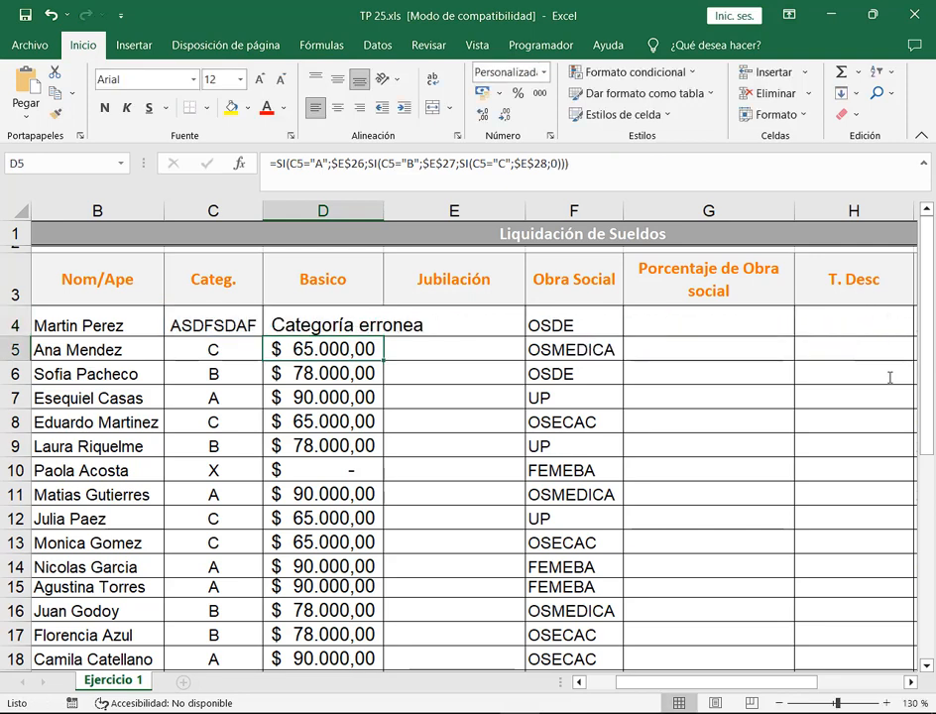
Autofit the width of column D and fill D4's updated formula down the Basico column.
double_click(383, 211)
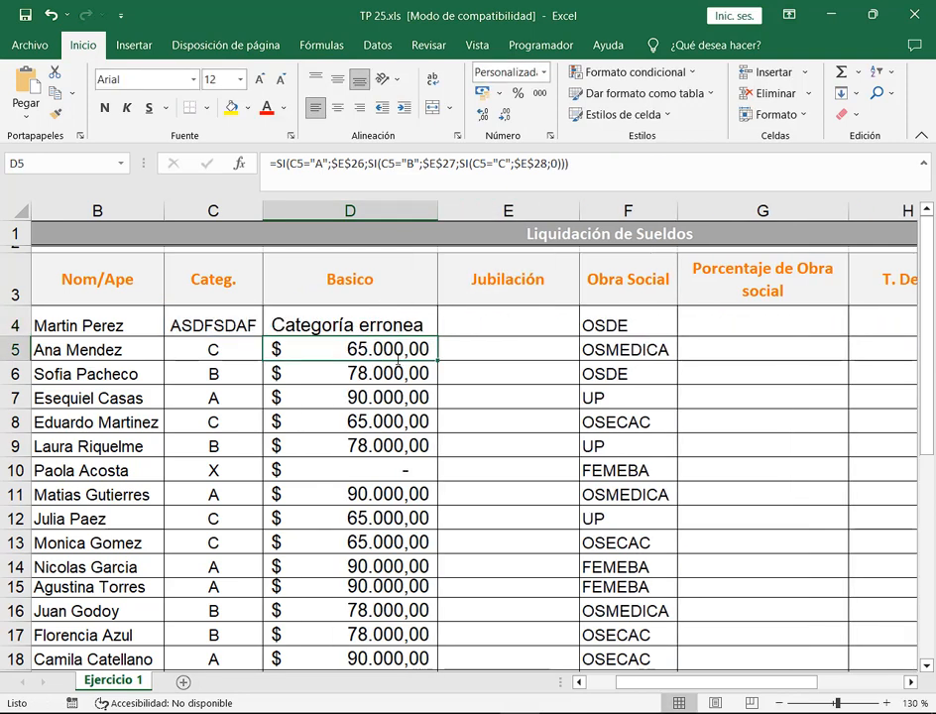
click(407, 329)
double_click(438, 336)
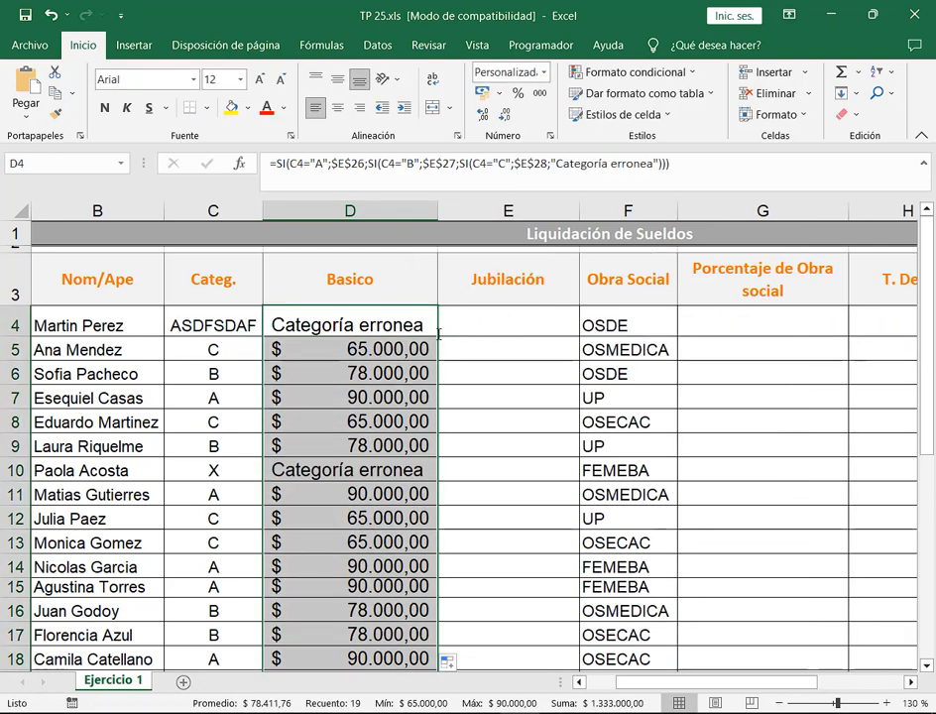
click(364, 569)
click(373, 326)
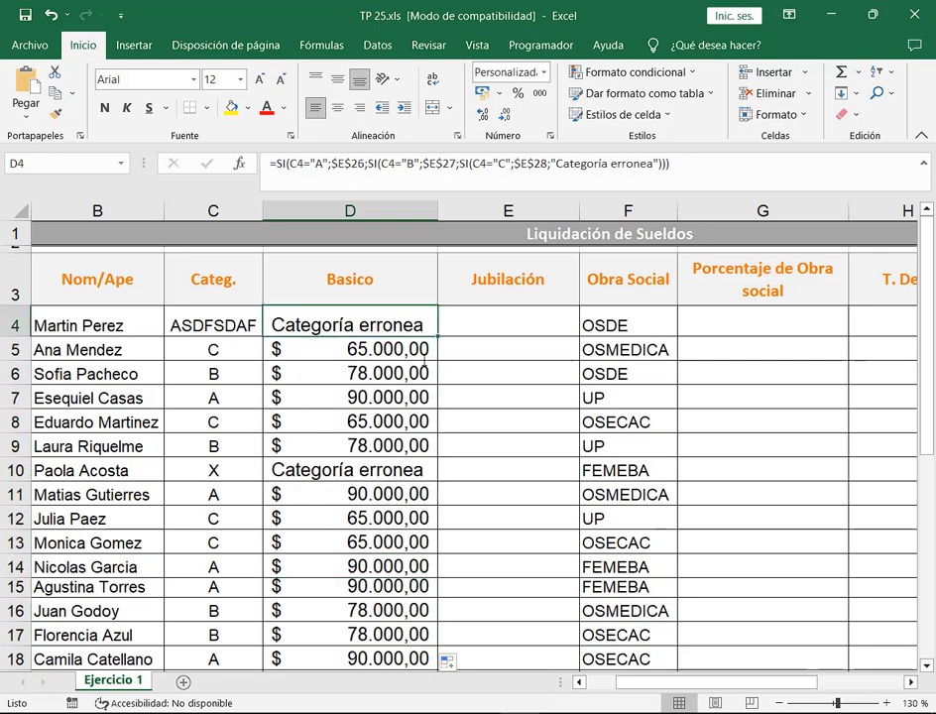
Examine the invalid category in C4, D4's SI formula and the empty payroll cells beside it.
click(234, 333)
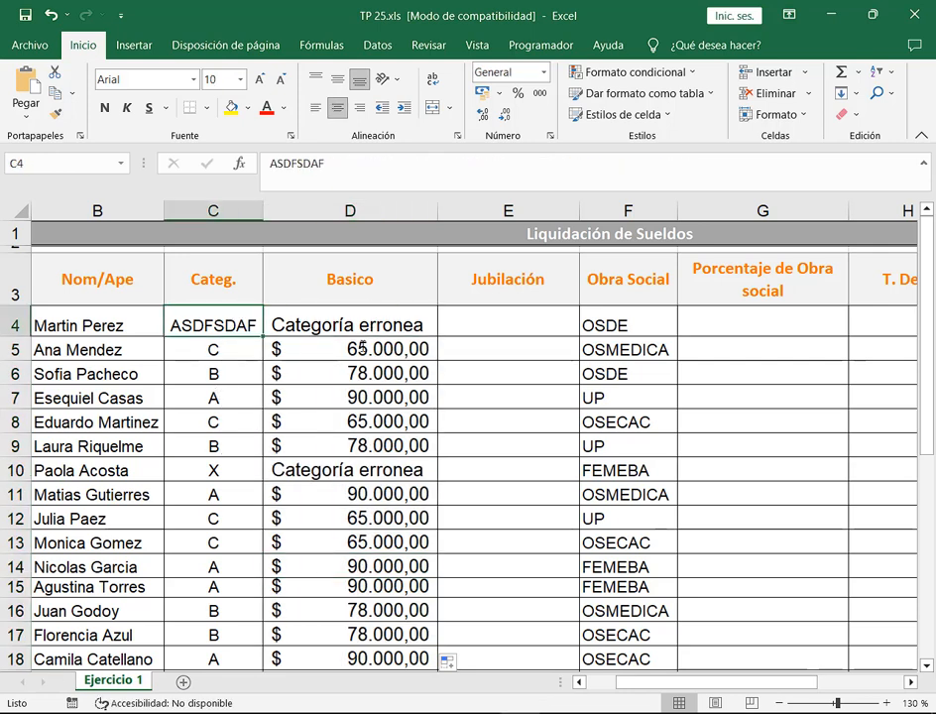
click(373, 328)
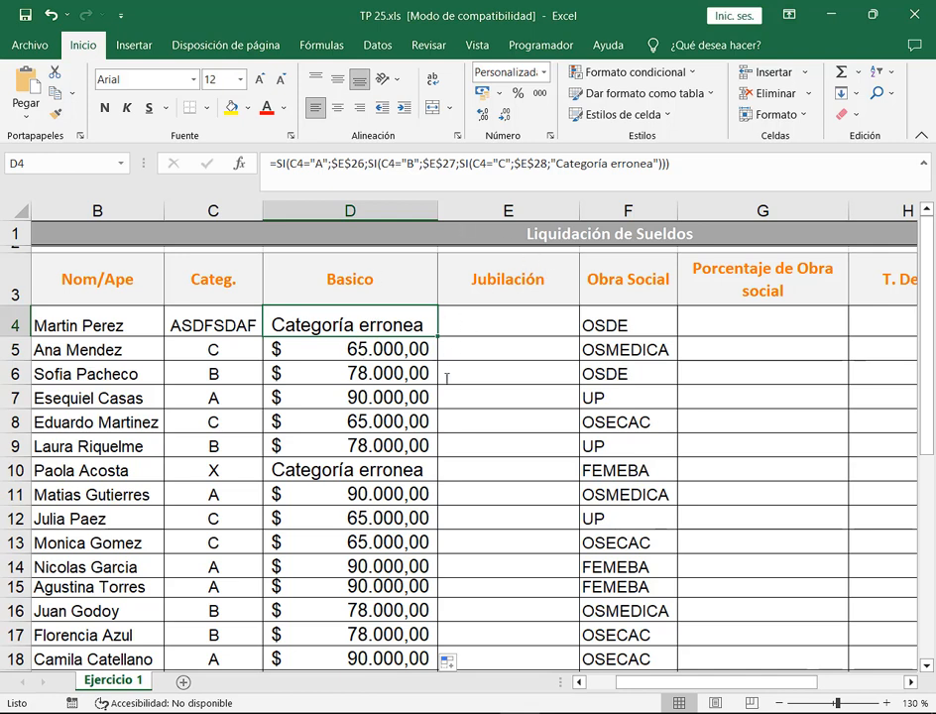
double_click(377, 323)
key(Escape)
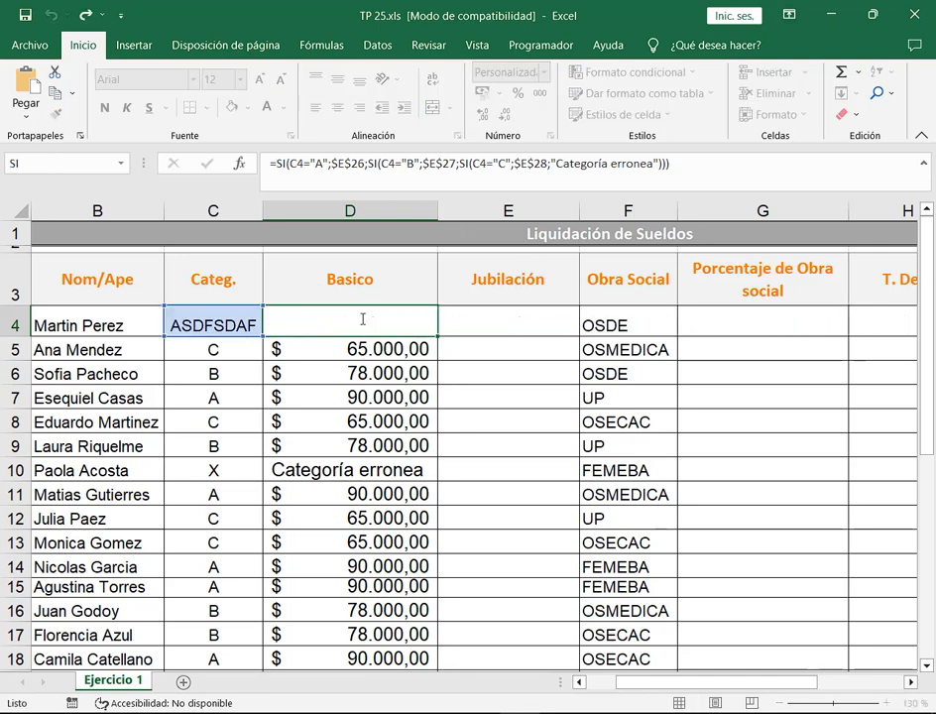
click(529, 323)
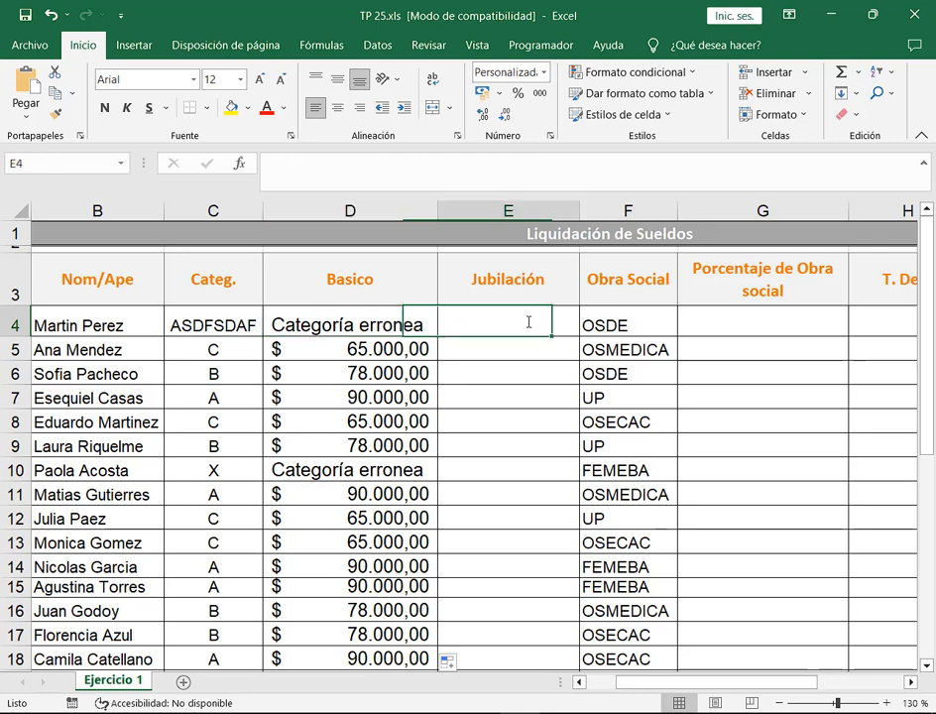
click(762, 324)
click(897, 325)
Replace "Categoría erronea" with 0 in D4's nested SI formula and fill it down the Basico column.
click(354, 329)
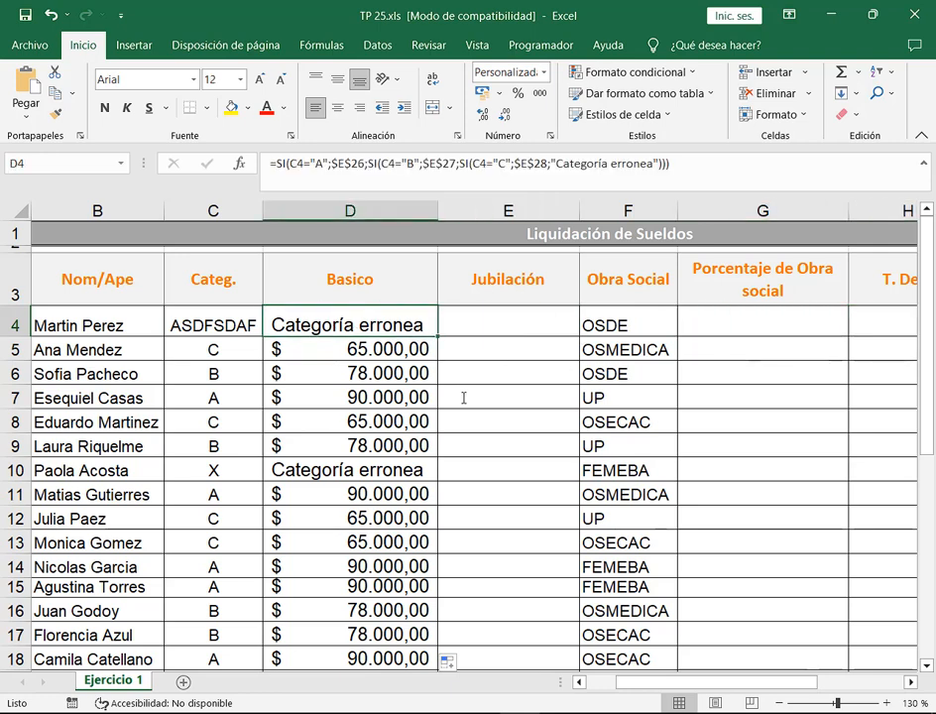
key(F2)
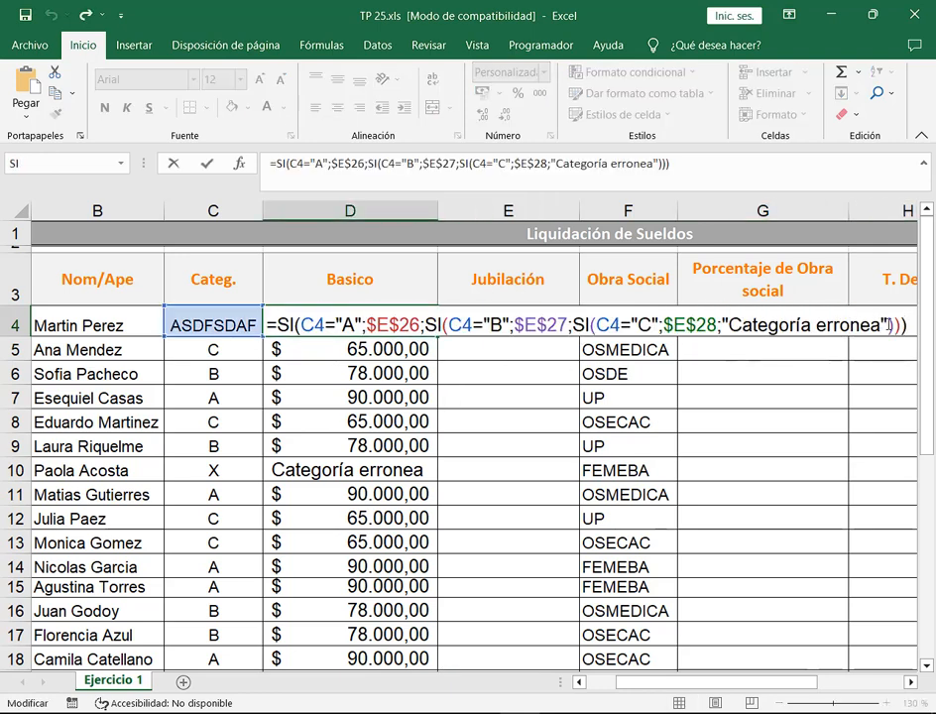
drag(885, 325, 723, 323)
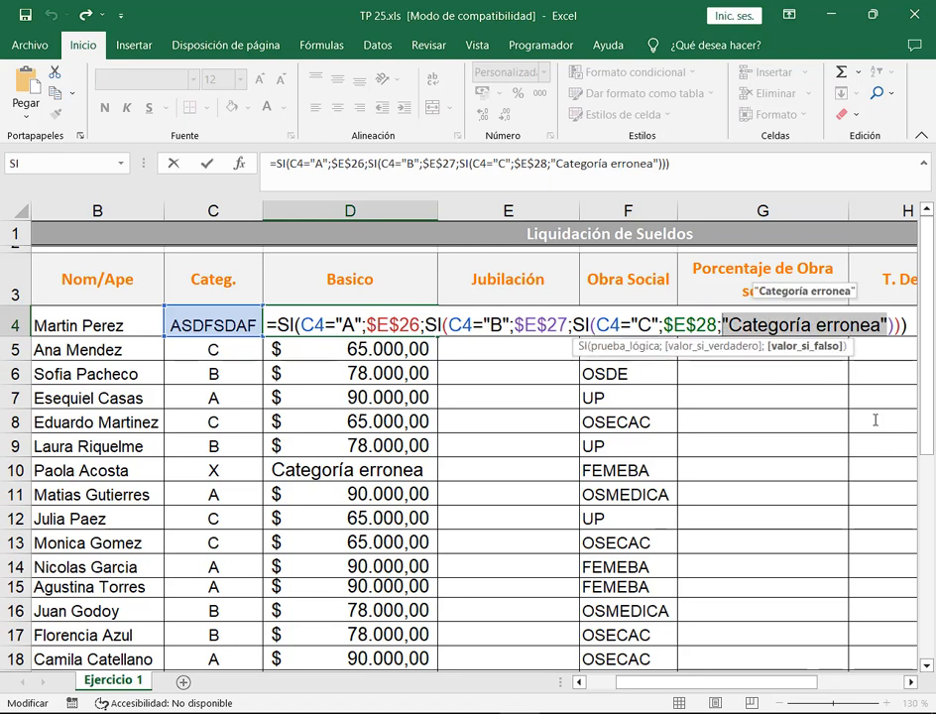
text(0)
key(Return)
click(404, 316)
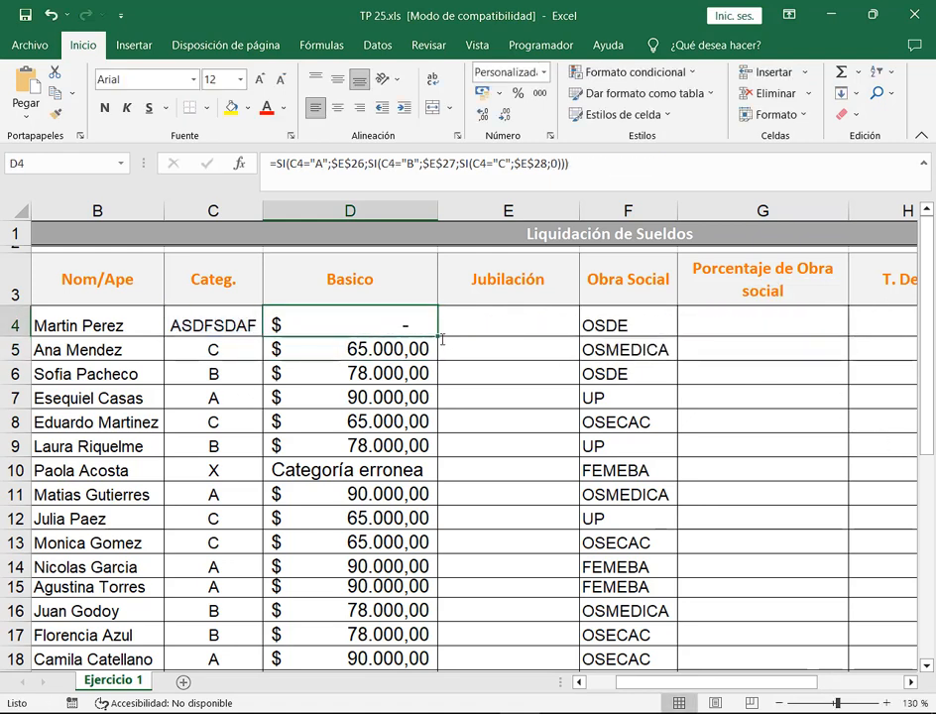
double_click(439, 334)
click(433, 315)
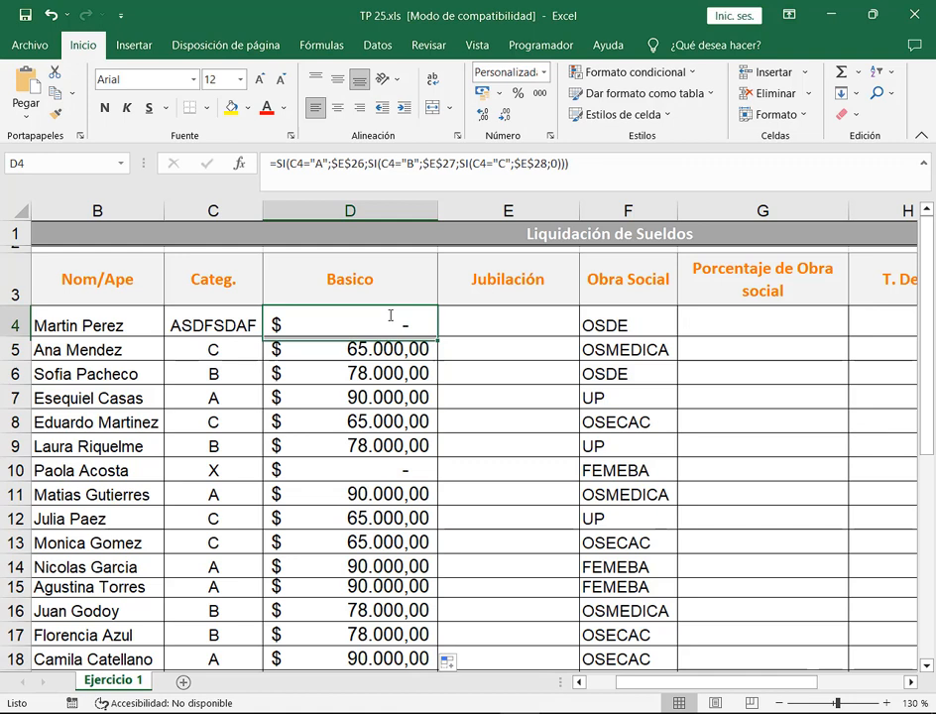
Change the invalid employee categories to B in C4 and A in C10.
click(233, 324)
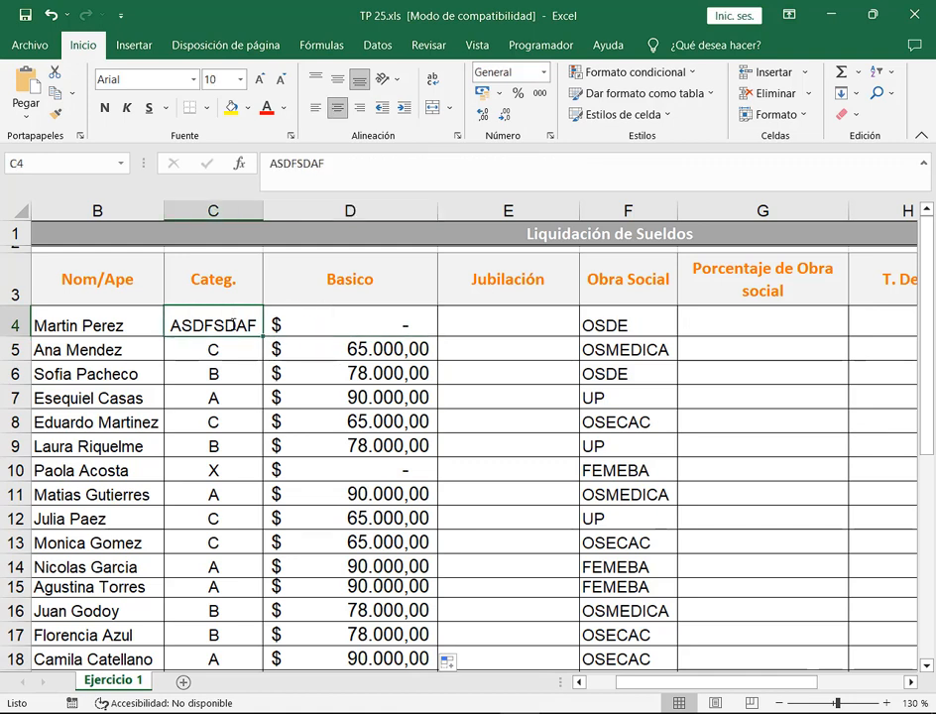
text(b)
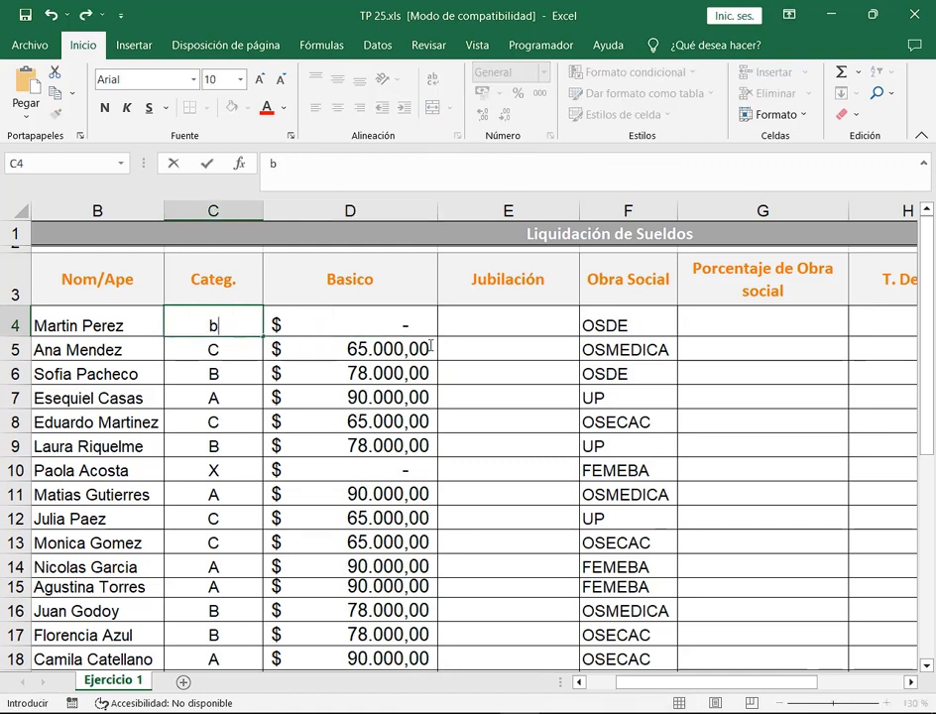
key(BackSpace)
text(B)
key(Return)
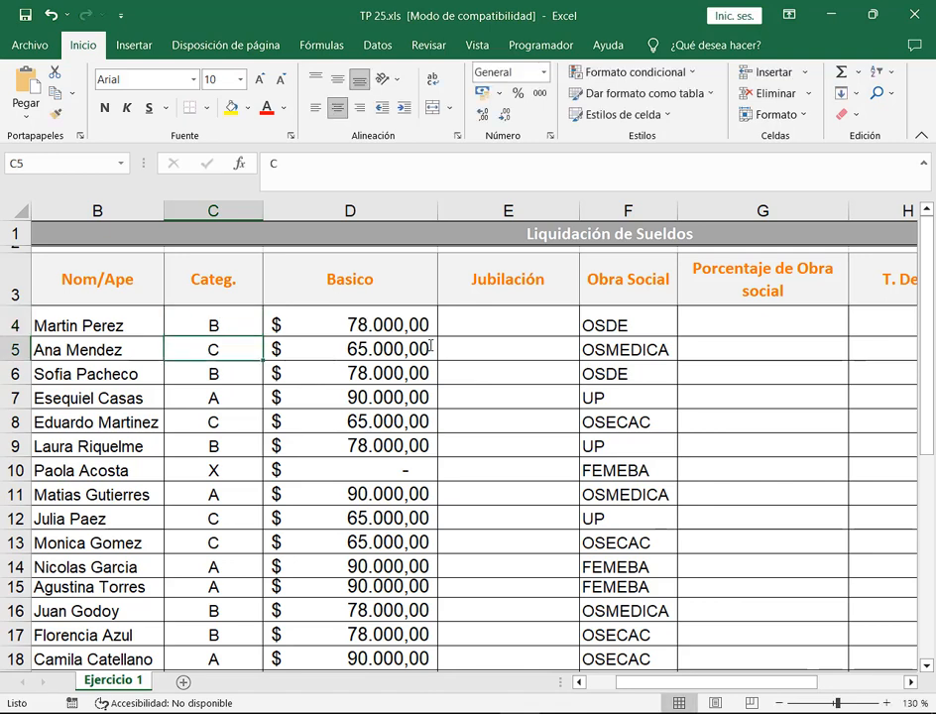
click(249, 470)
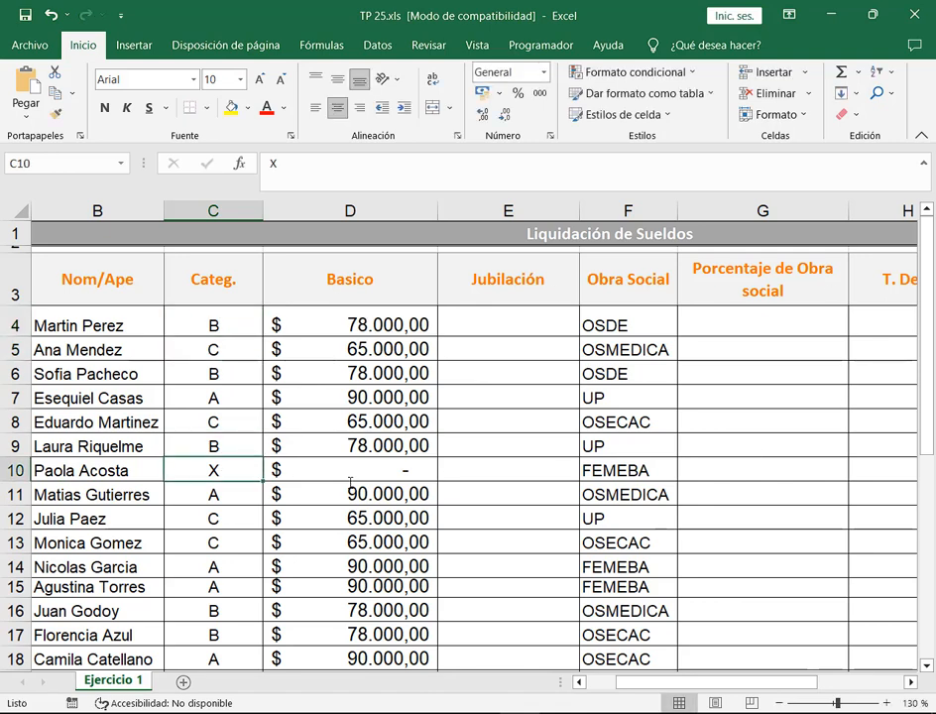
text(A)
key(Return)
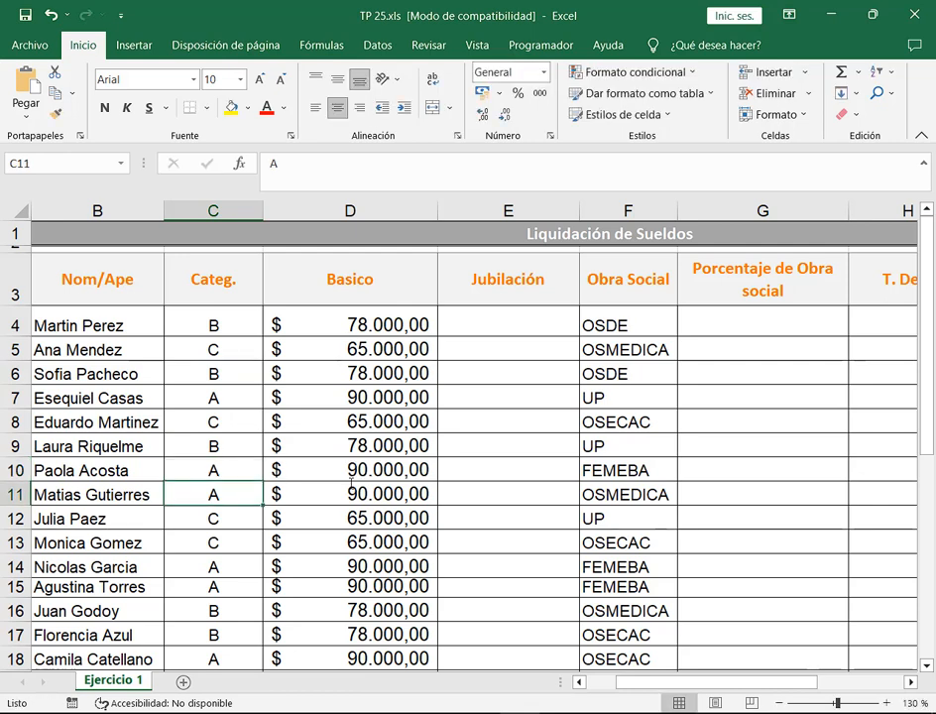
Shrink the Excel window over the video call and examine D4's nested SI formula and its final false value.
click(311, 323)
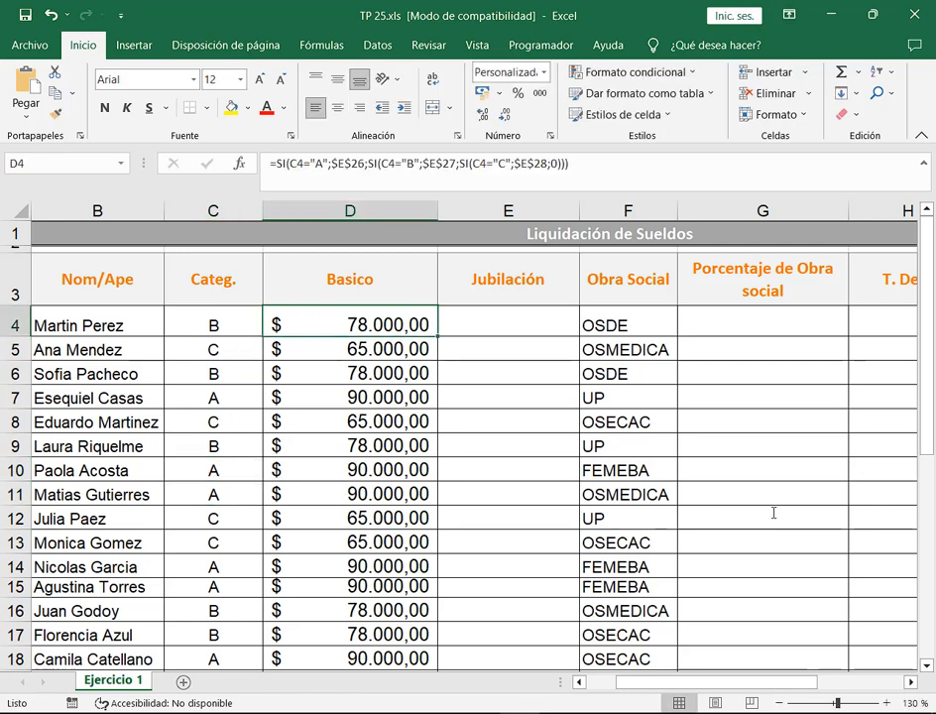
key(F2)
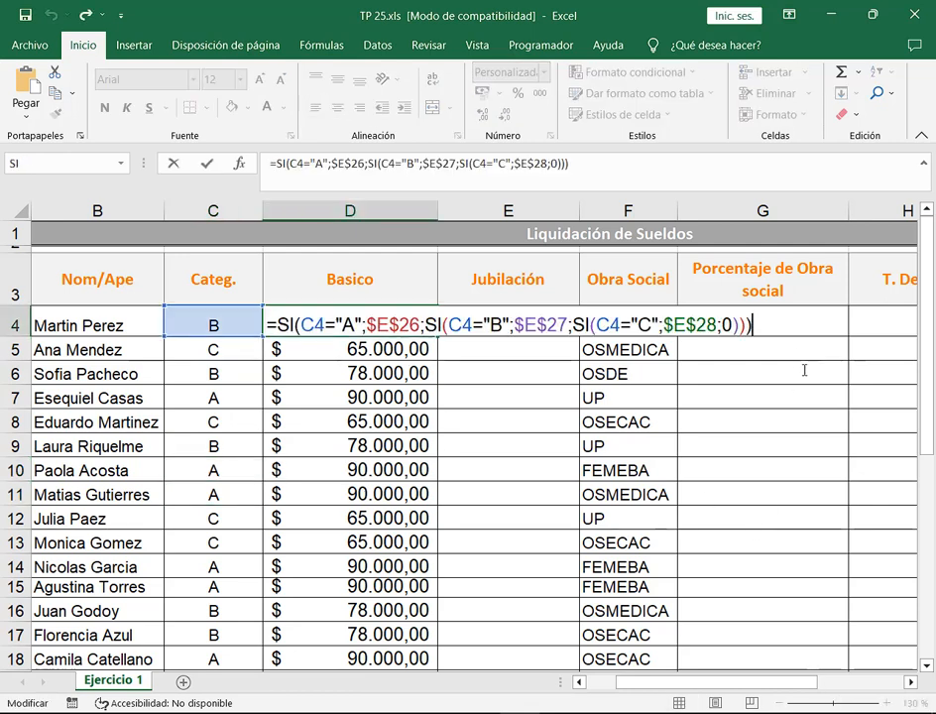
click(874, 17)
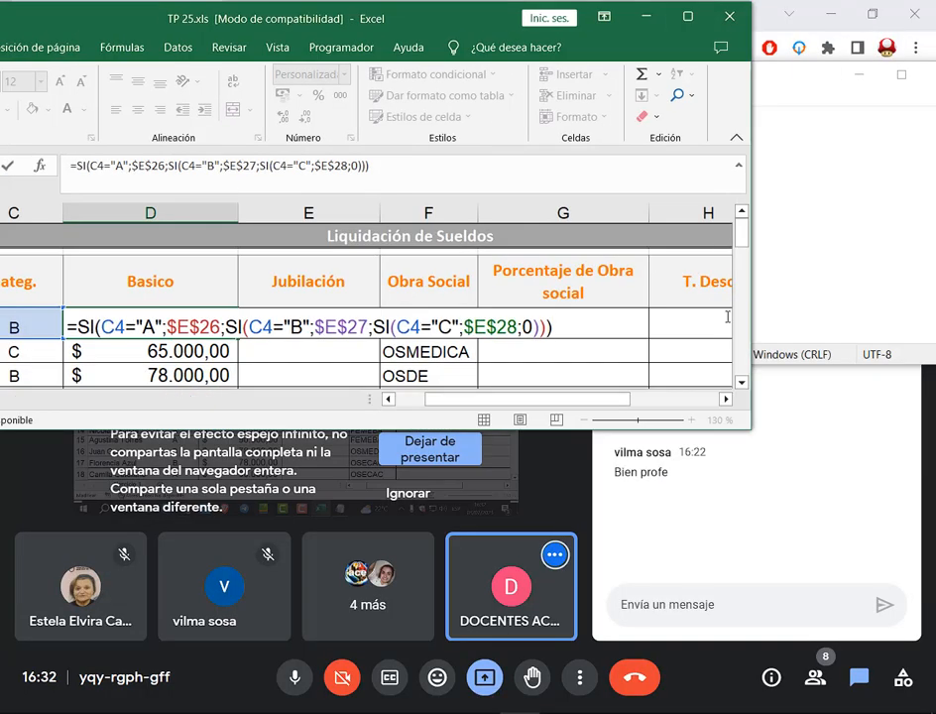
click(865, 72)
drag(364, 19, 443, 19)
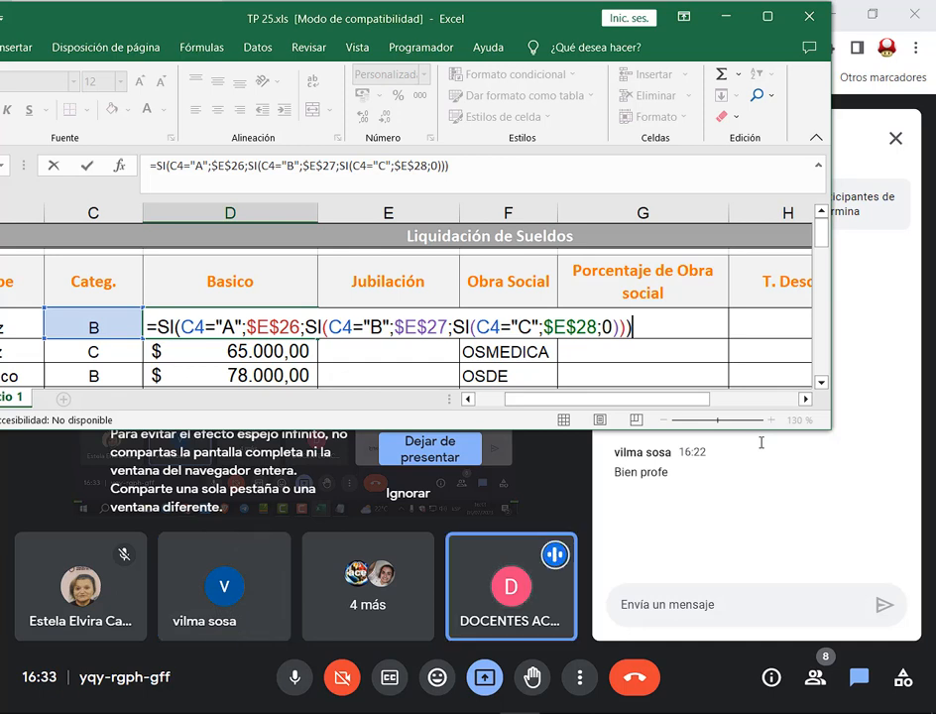
drag(468, 313, 645, 347)
key(Escape)
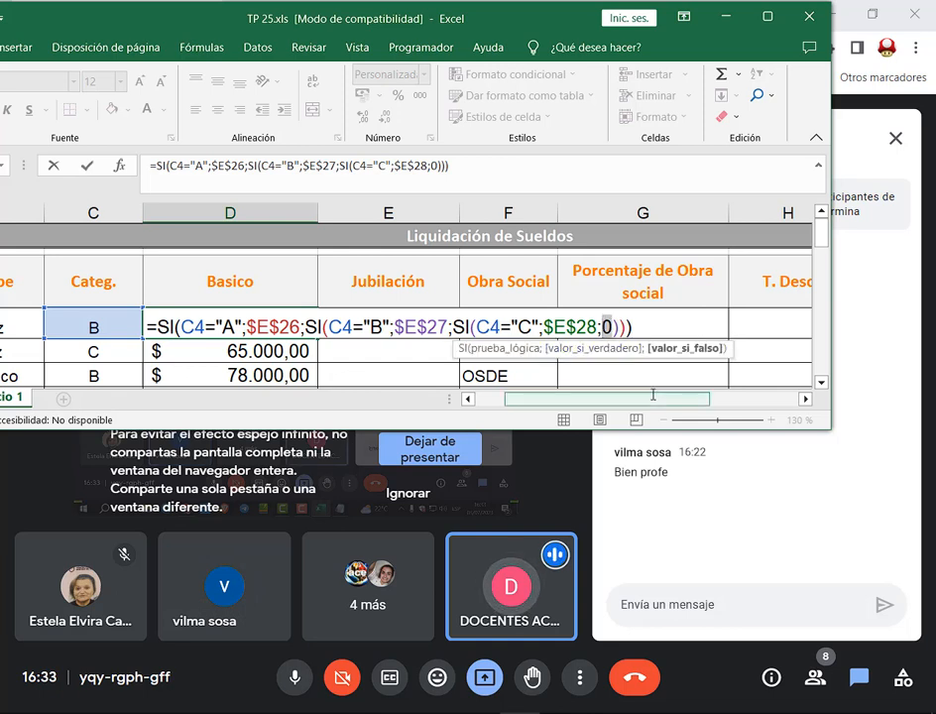
click(642, 320)
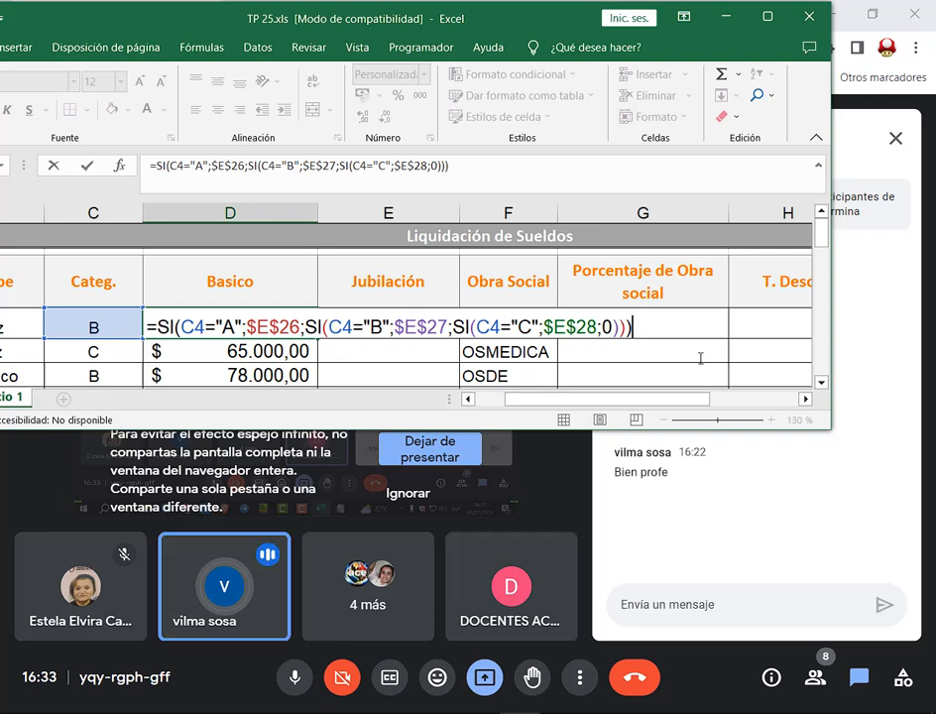
key(Return)
Switch to the Google Meet call, mark its call controls on screen, and stop presenting.
key(alt+Tab)
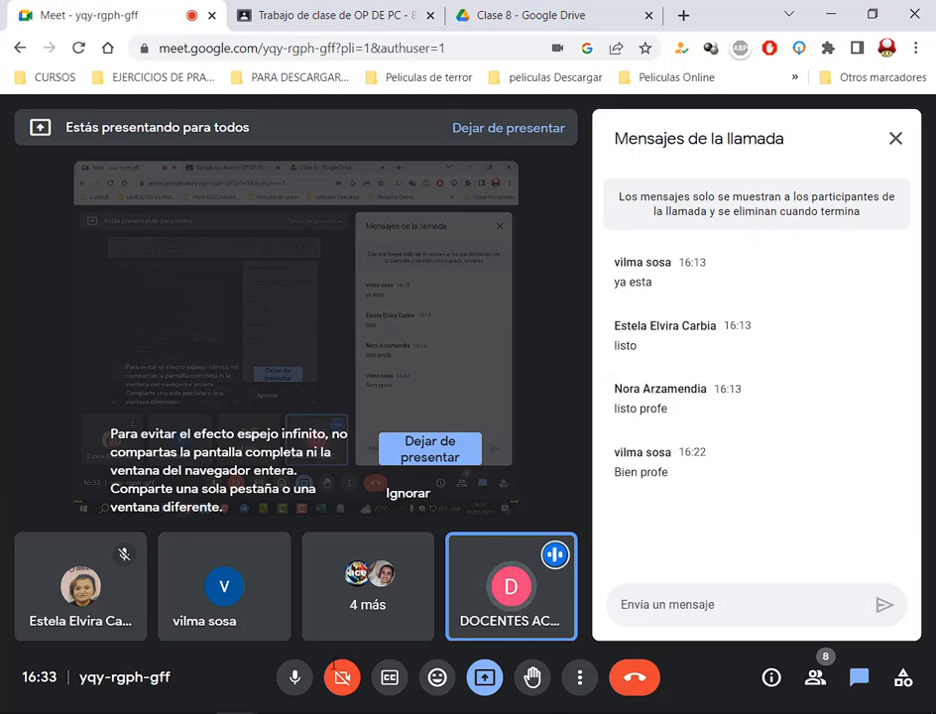
drag(264, 648, 670, 711)
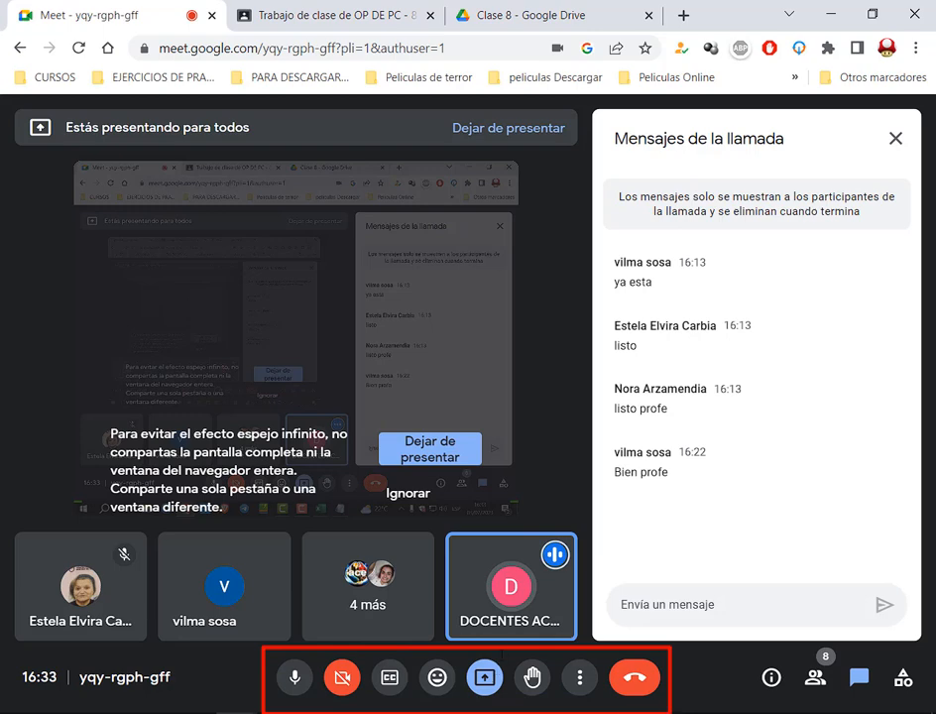
drag(516, 586, 490, 661)
key(Escape)
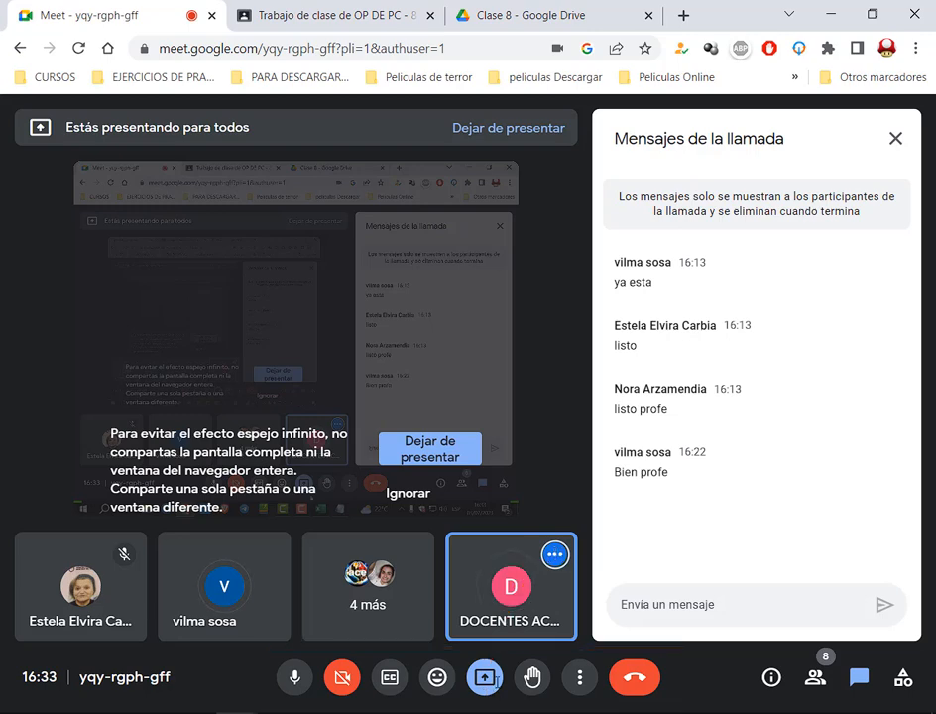
click(555, 554)
click(555, 625)
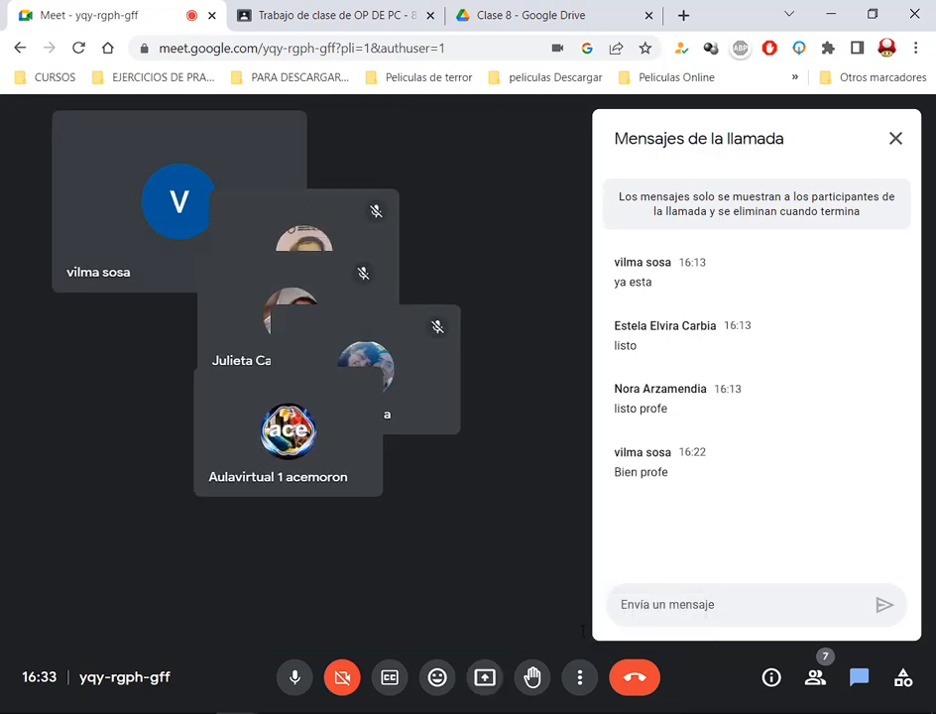
click(483, 677)
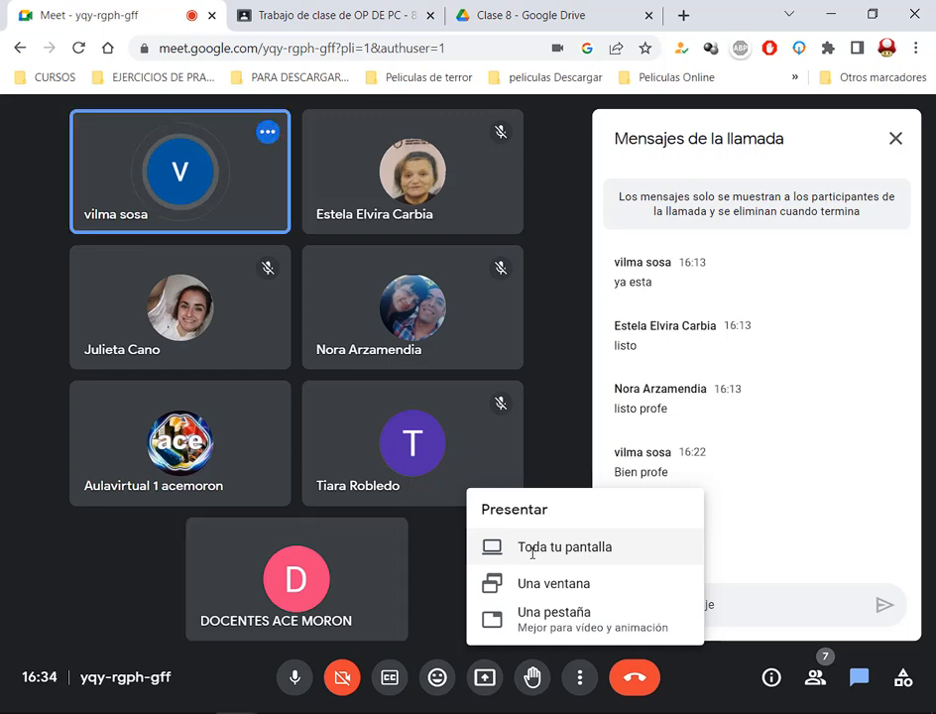
click(602, 551)
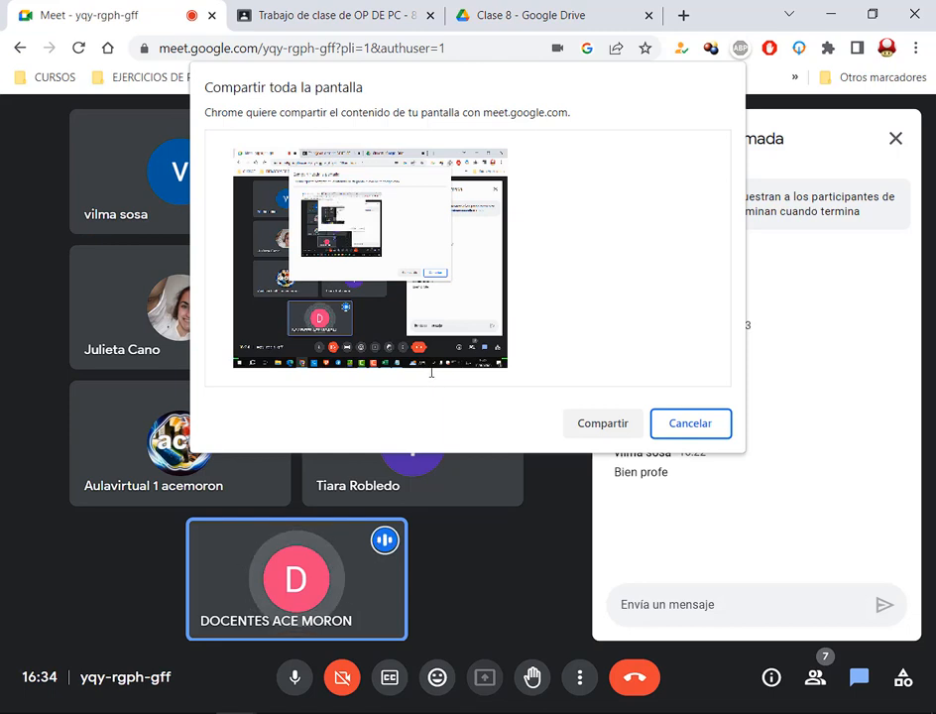
click(457, 308)
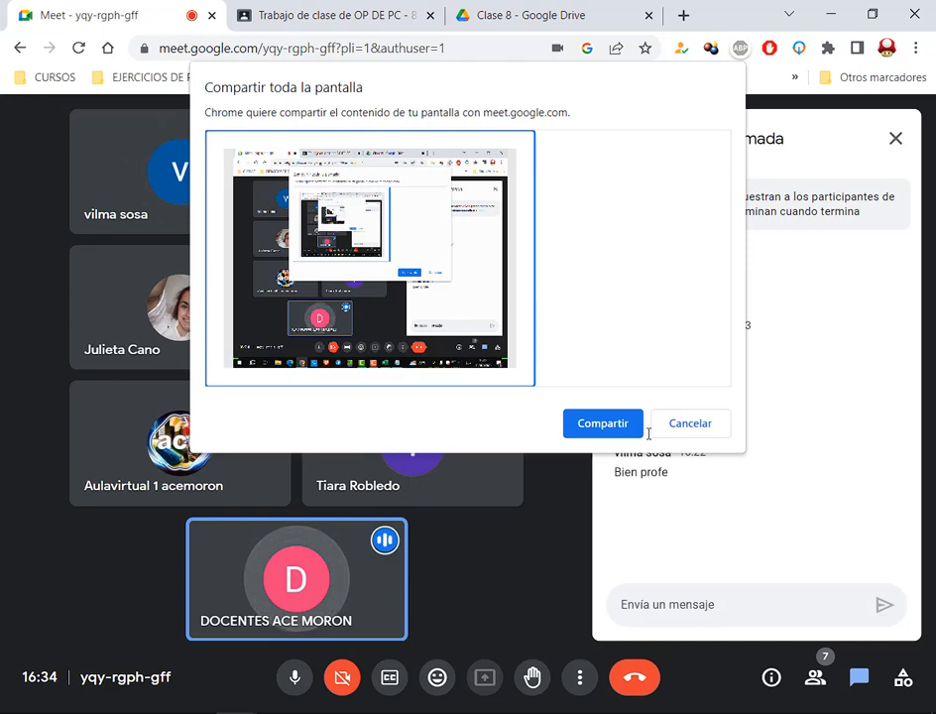
click(699, 425)
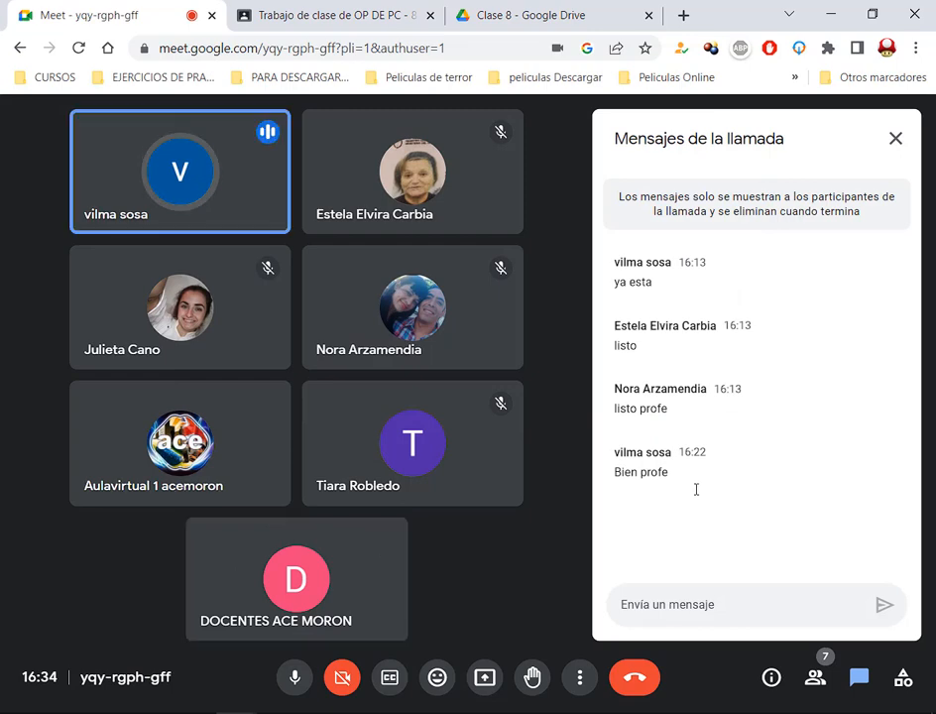
click(485, 677)
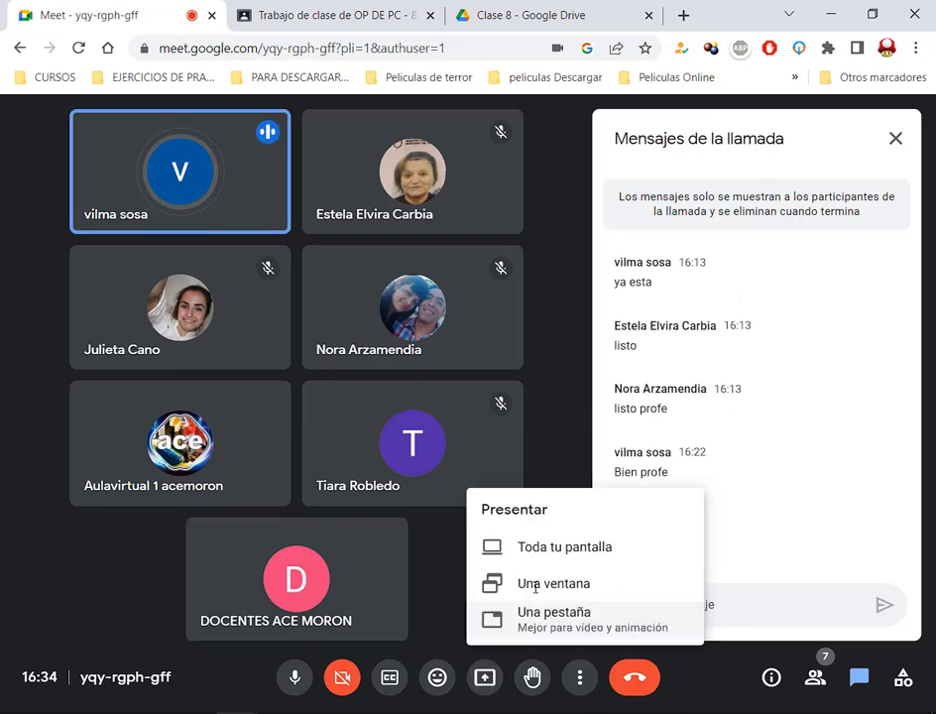
click(515, 548)
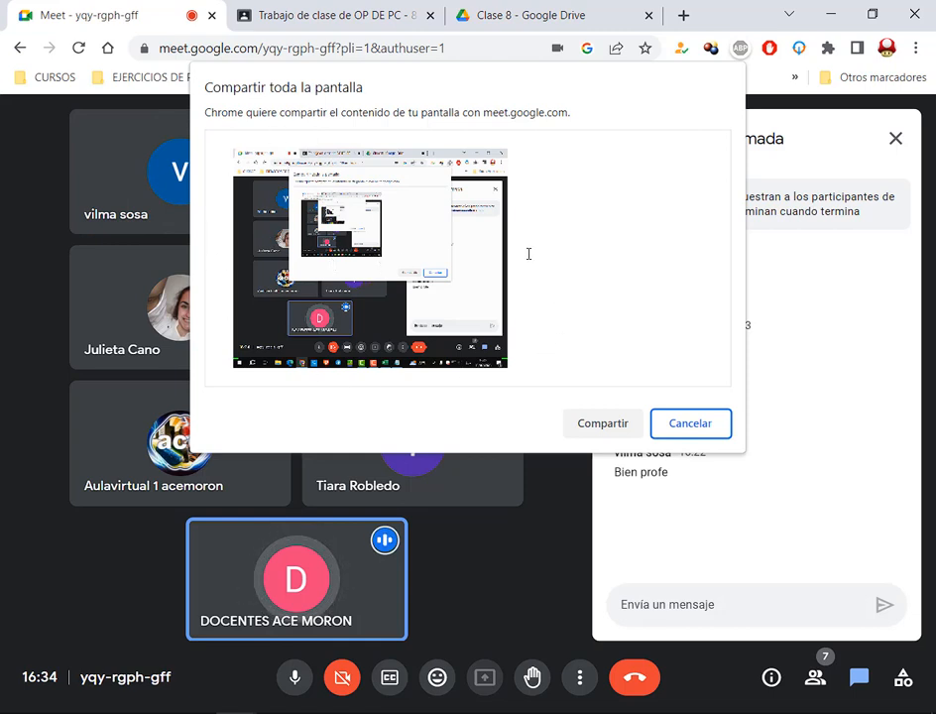
click(515, 322)
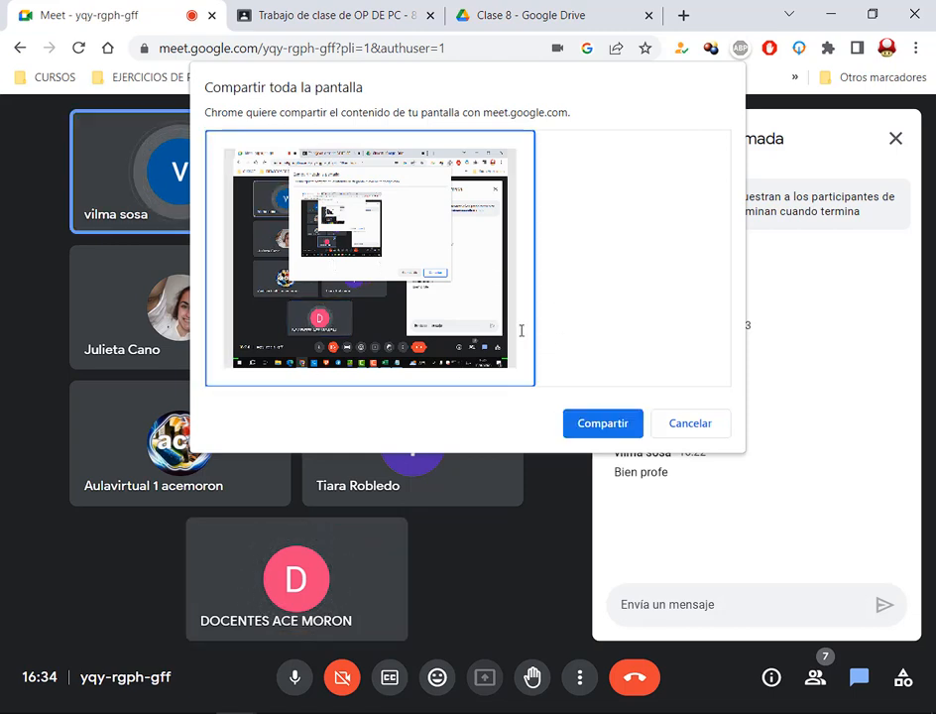
click(679, 423)
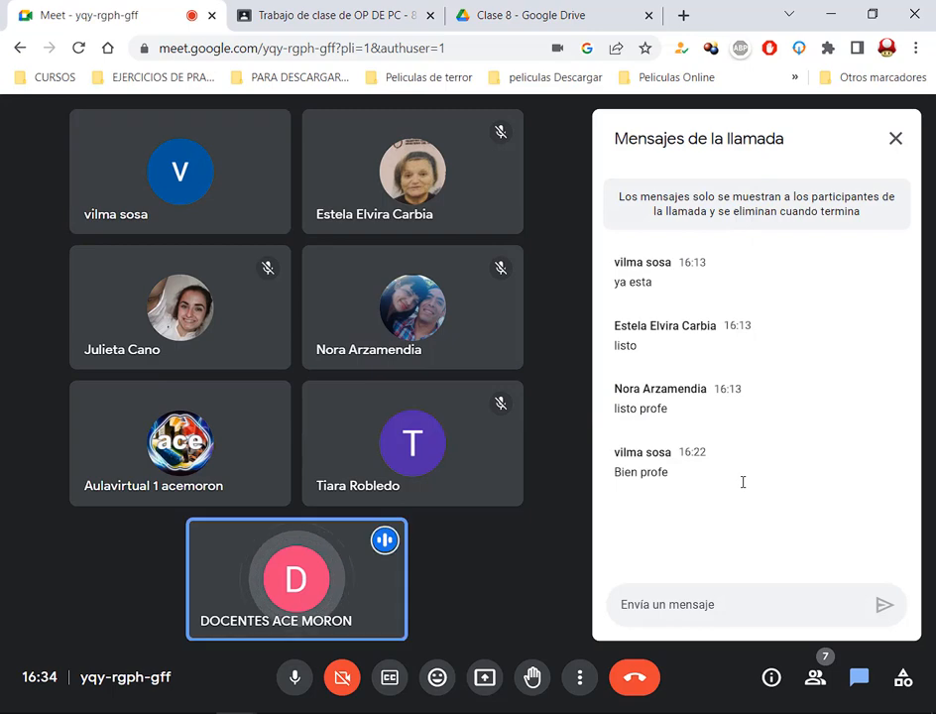
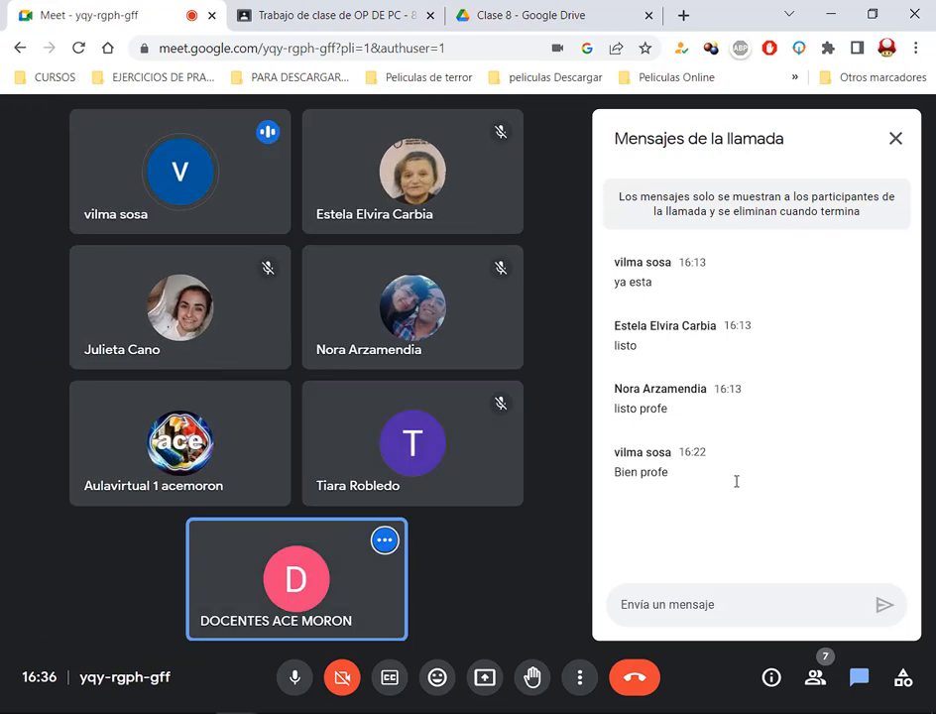
Present the entire screen in the call.
click(485, 678)
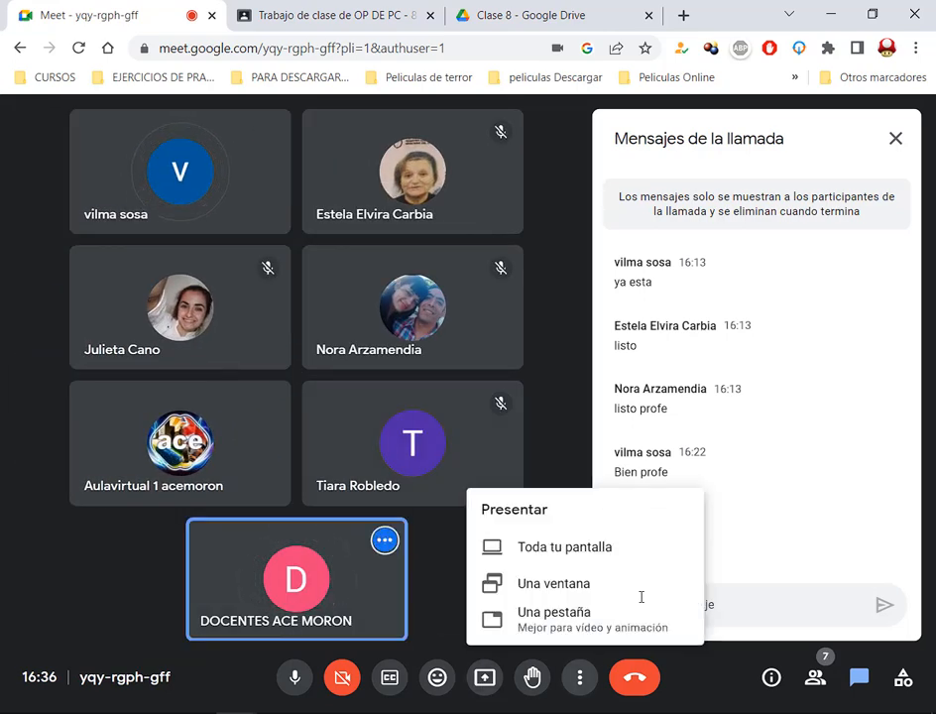
click(617, 544)
click(604, 423)
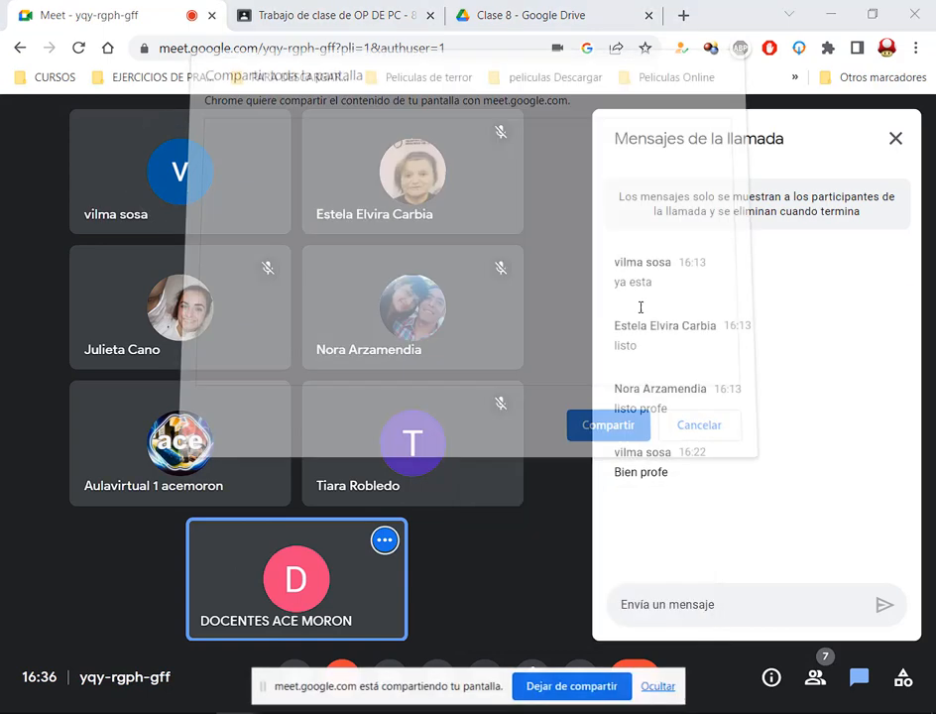
Hide the screen-sharing notice and switch to the TP 25 workbook in Excel.
click(663, 686)
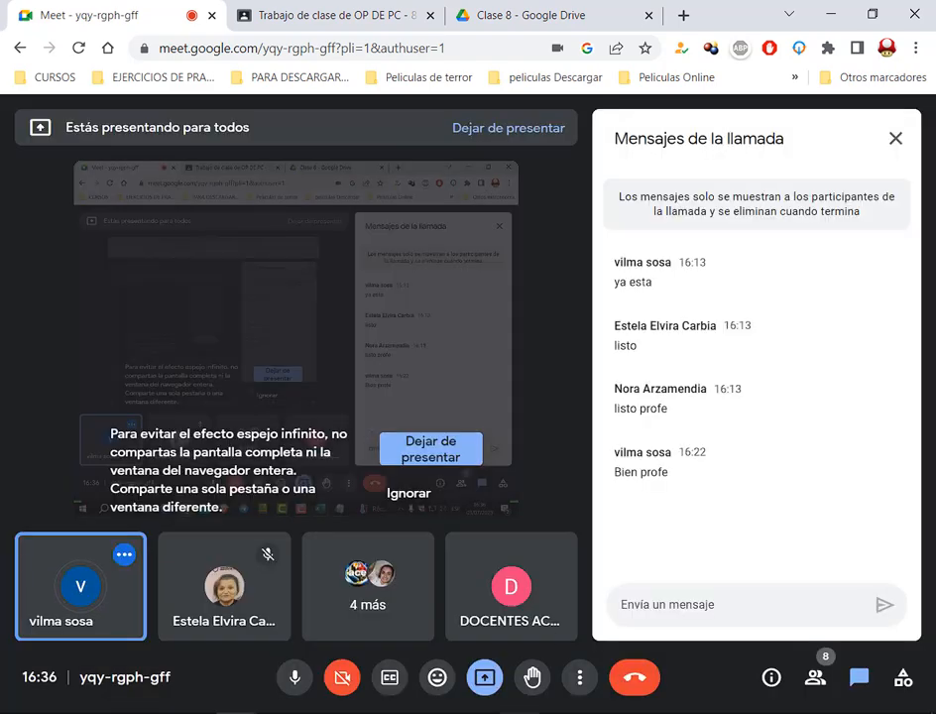
mouse_move(517, 712)
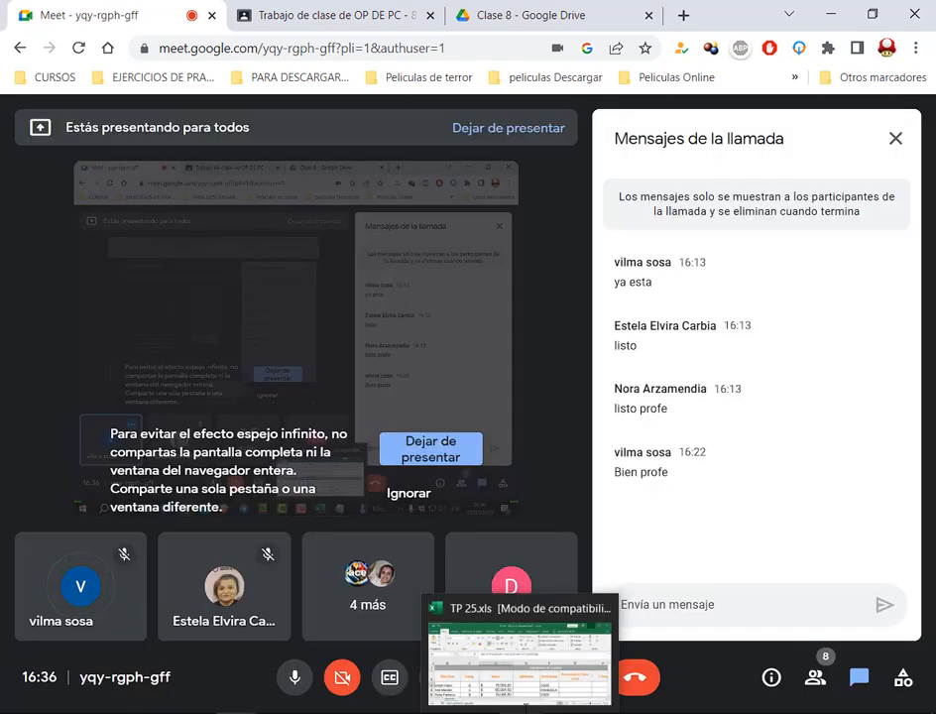
click(519, 658)
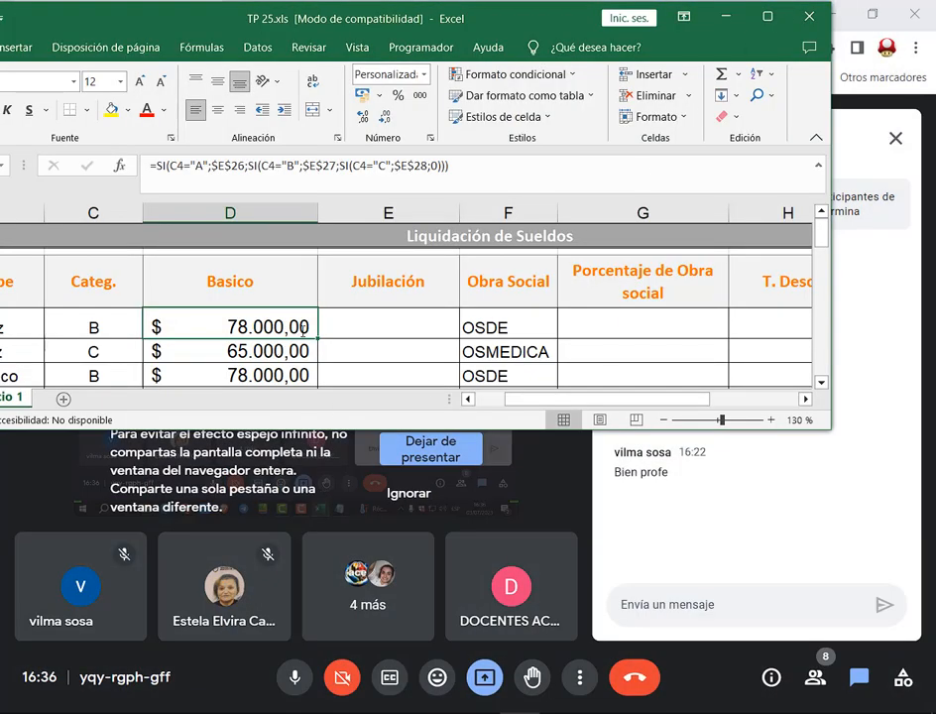
Examine the nested SI formula in the first employee's Basico cell, D4.
click(410, 314)
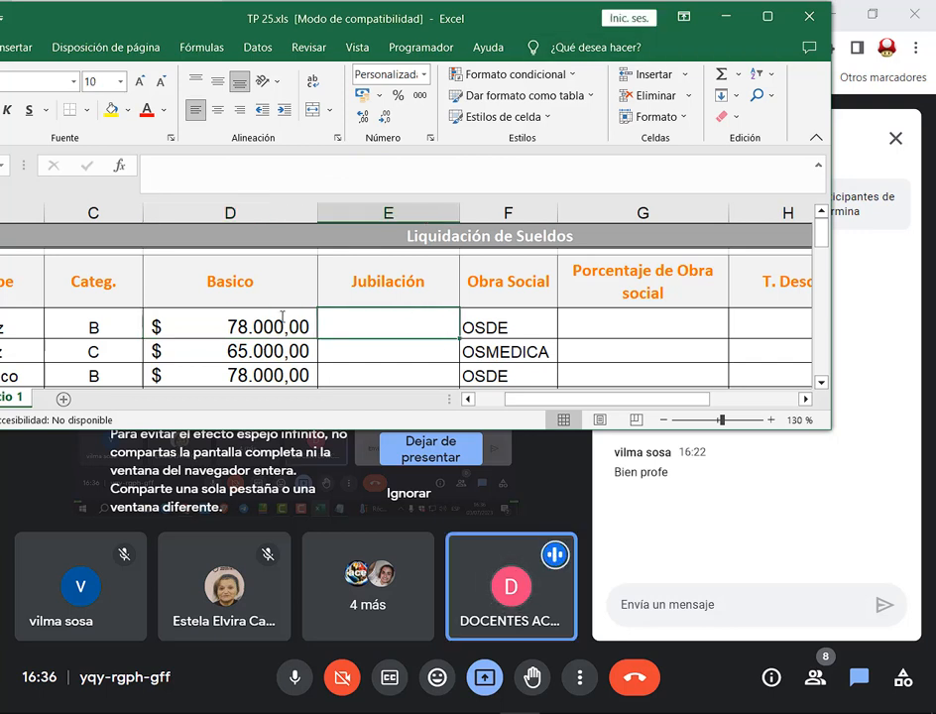
key(Left)
key(F2)
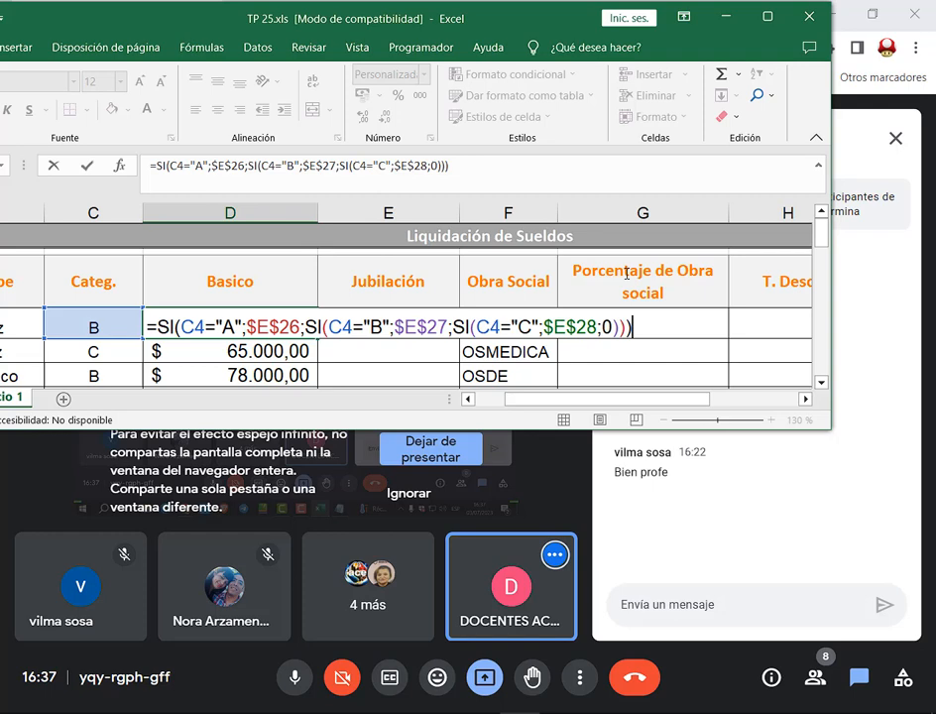
key(ctrl+Return)
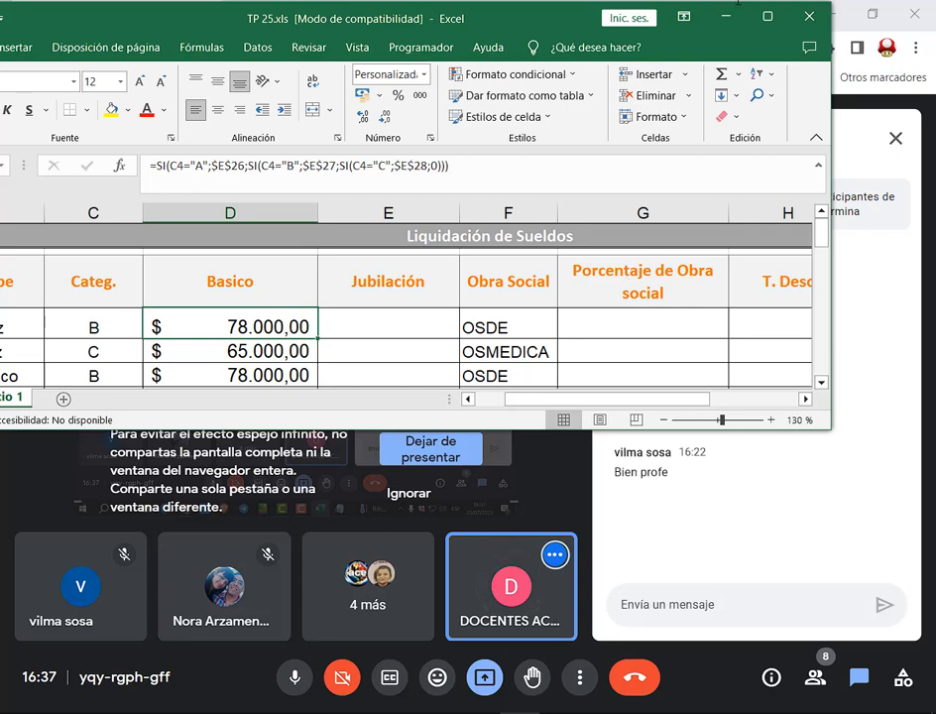
Maximize the Excel window and review the payroll table together with the Categoria and Jubilación reference values below it.
double_click(737, 4)
scroll(595, 400, down, 1)
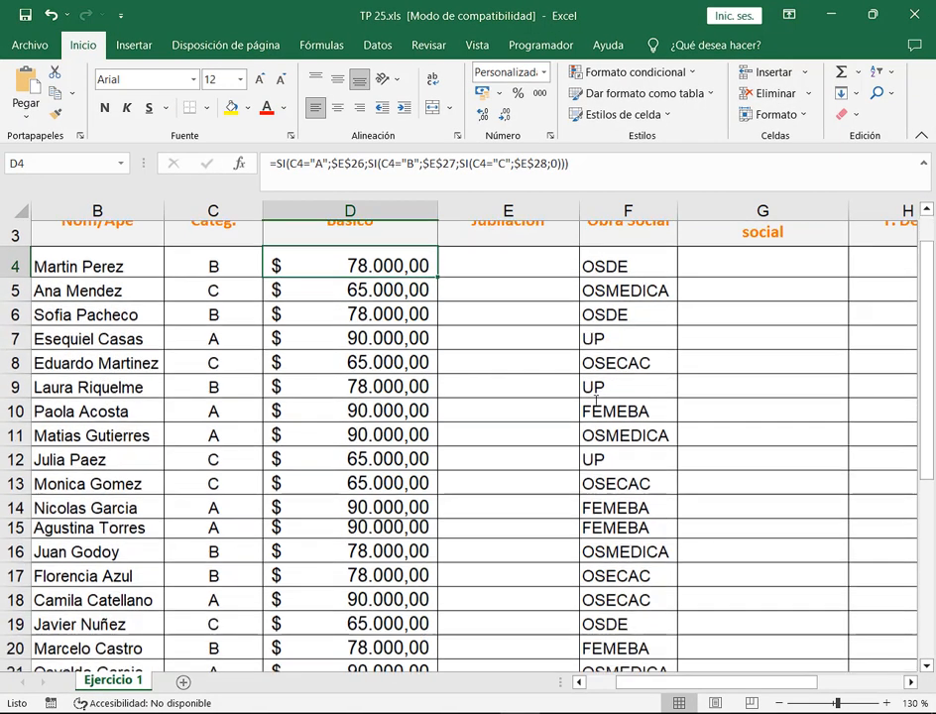
scroll(594, 401, down, 3)
click(911, 682)
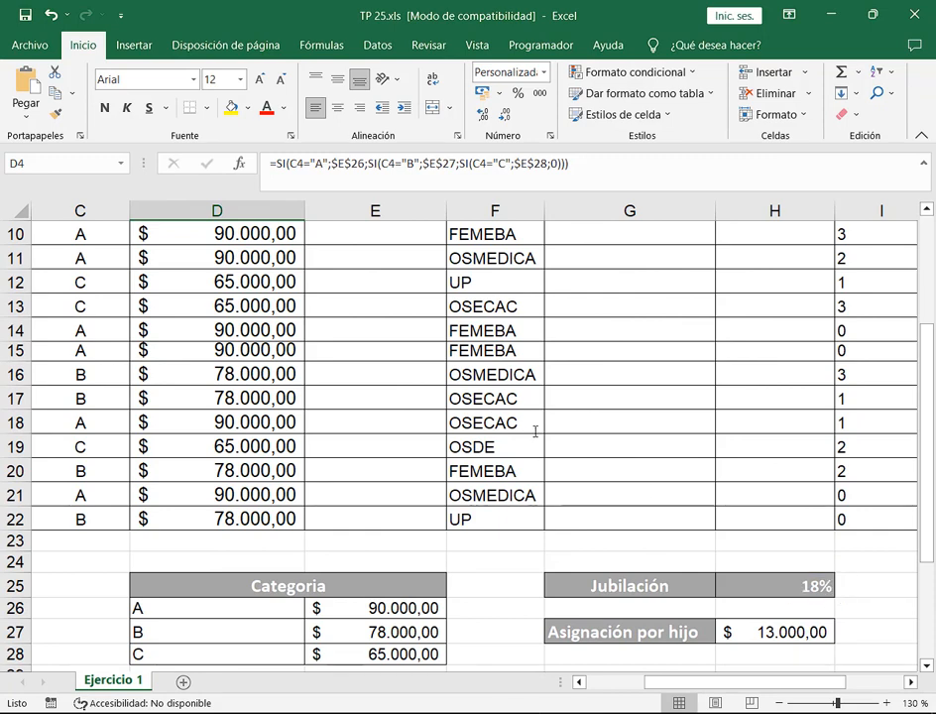
scroll(347, 338, up, 3)
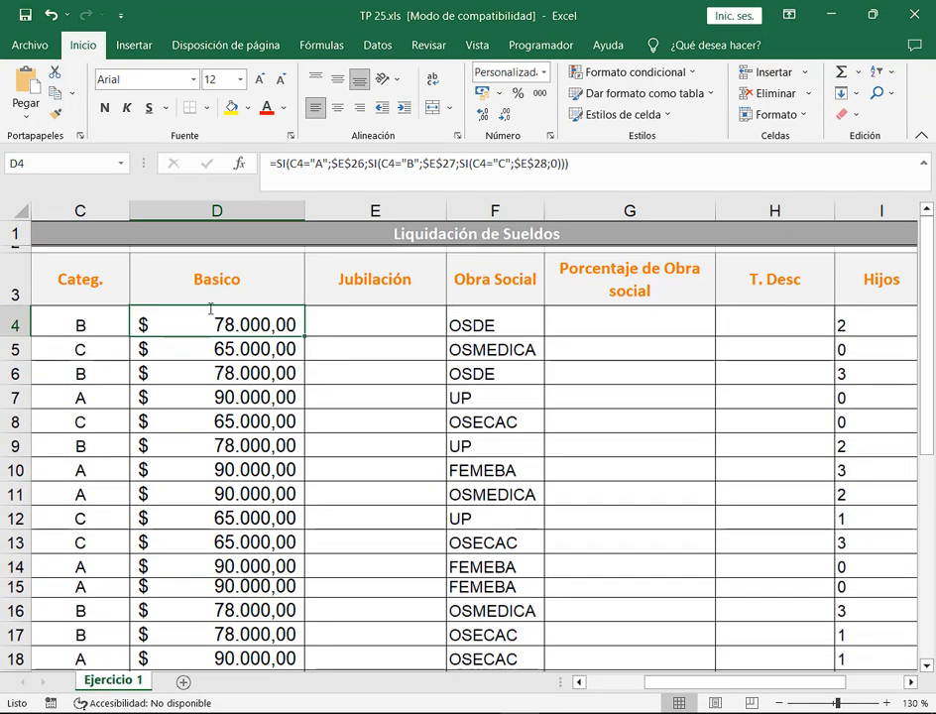
Enter =D4*$H$25 in E4 to calculate the first employee's Jubilación, with an absolute reference to the rate.
click(401, 325)
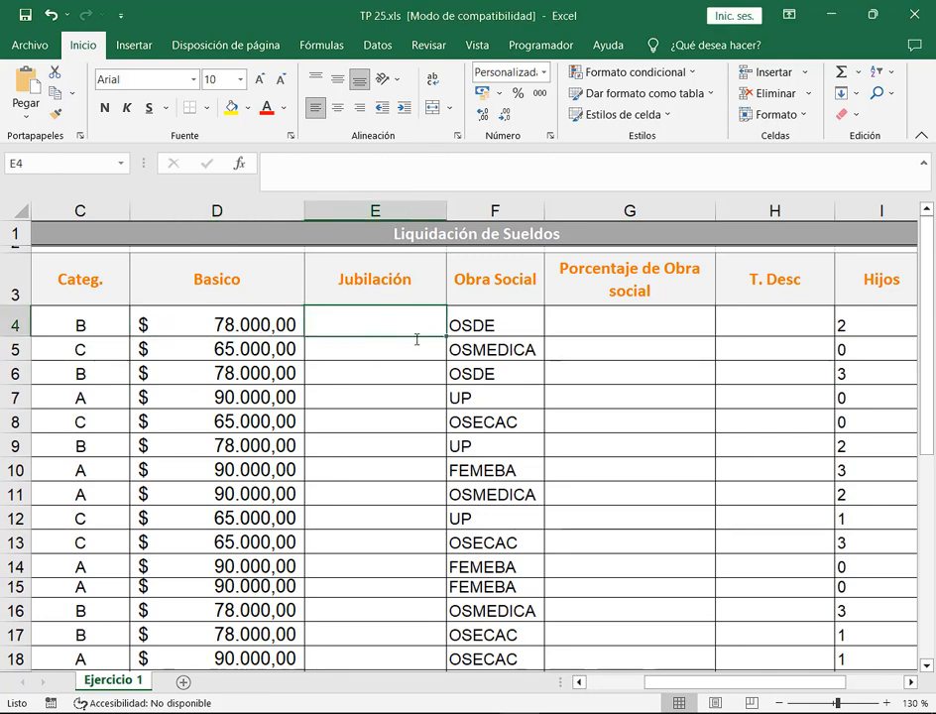
text(=)
click(278, 325)
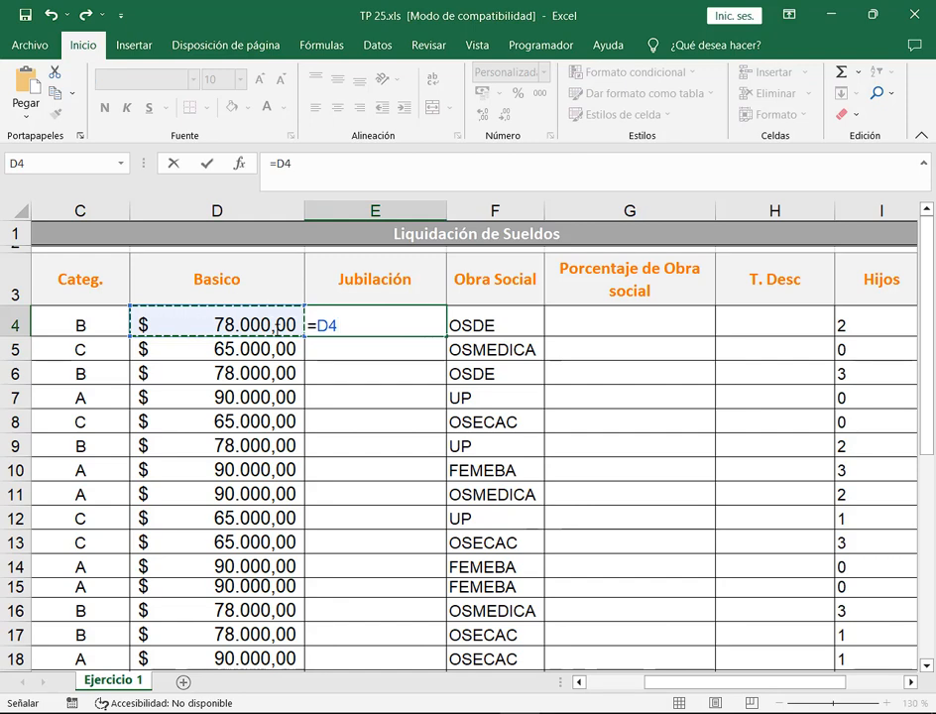
scroll(654, 508, down, 5)
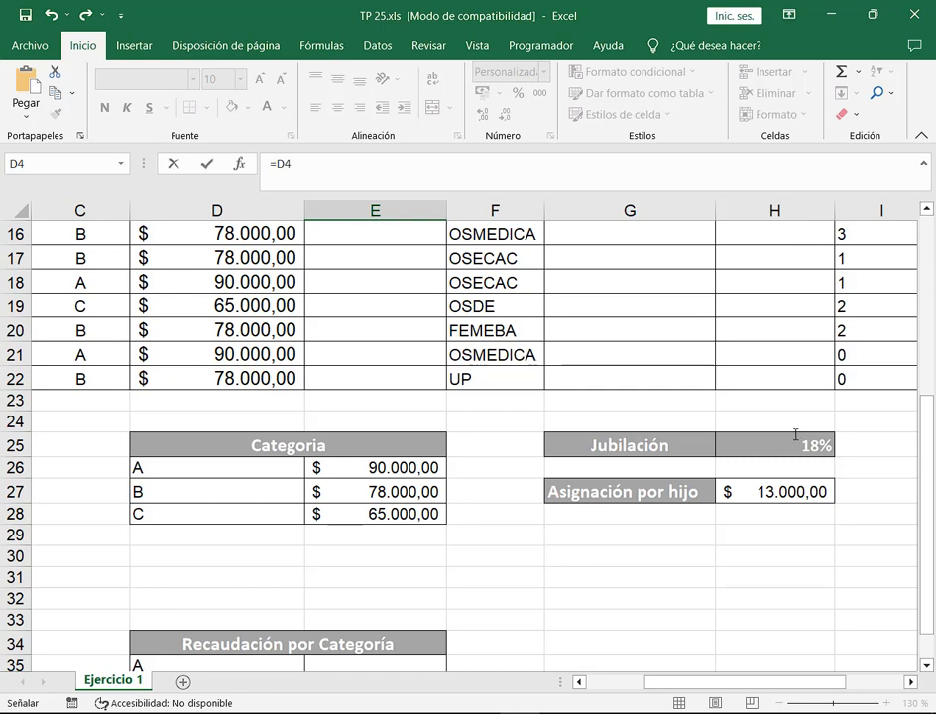
scroll(783, 475, up, 5)
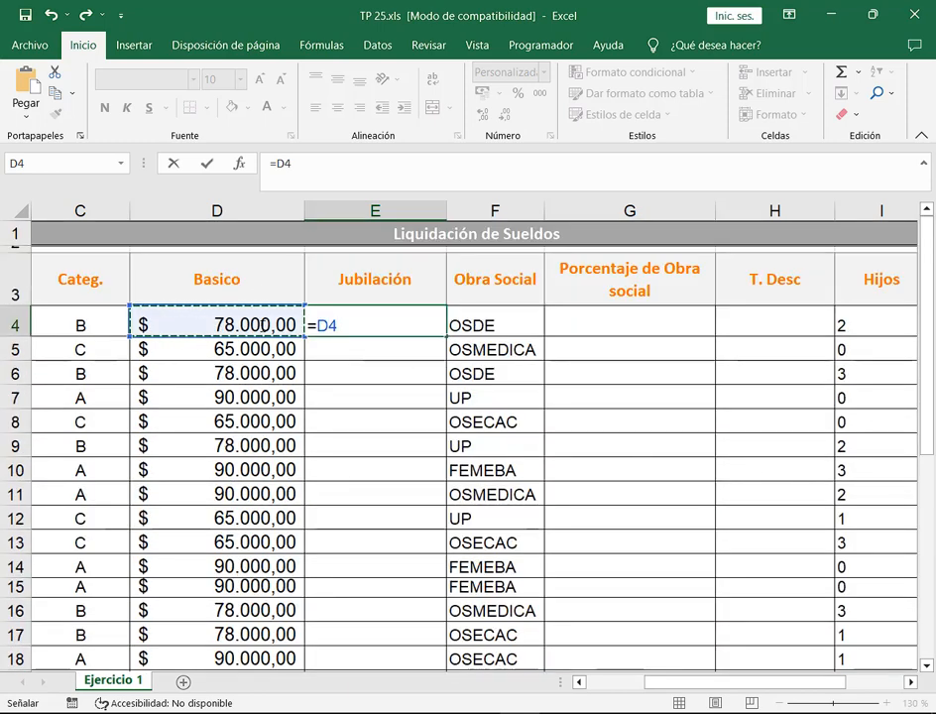
text(*)
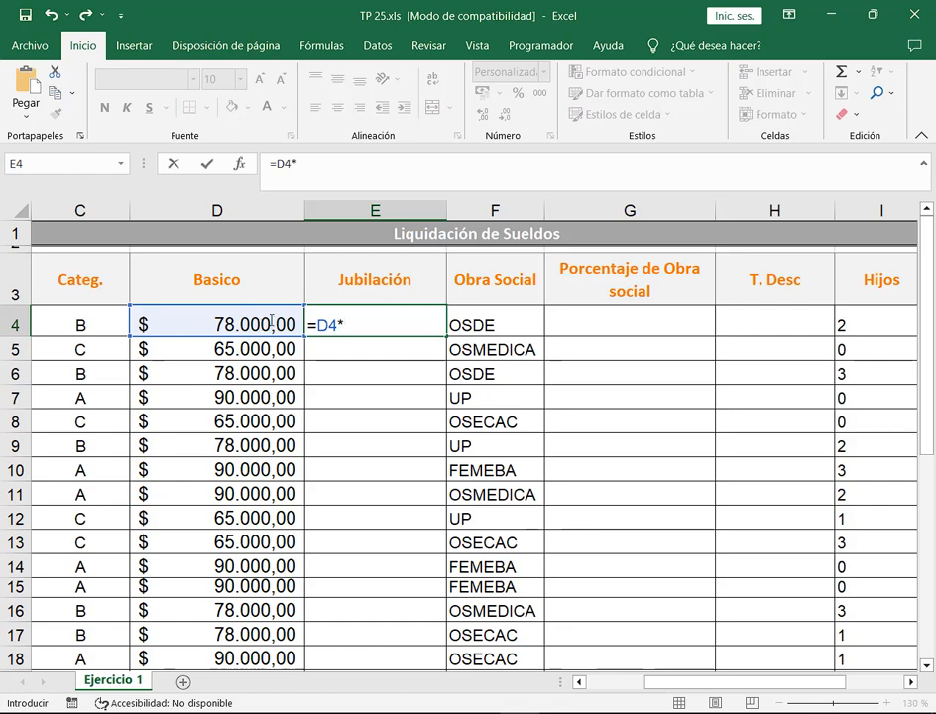
scroll(799, 466, down, 4)
click(799, 516)
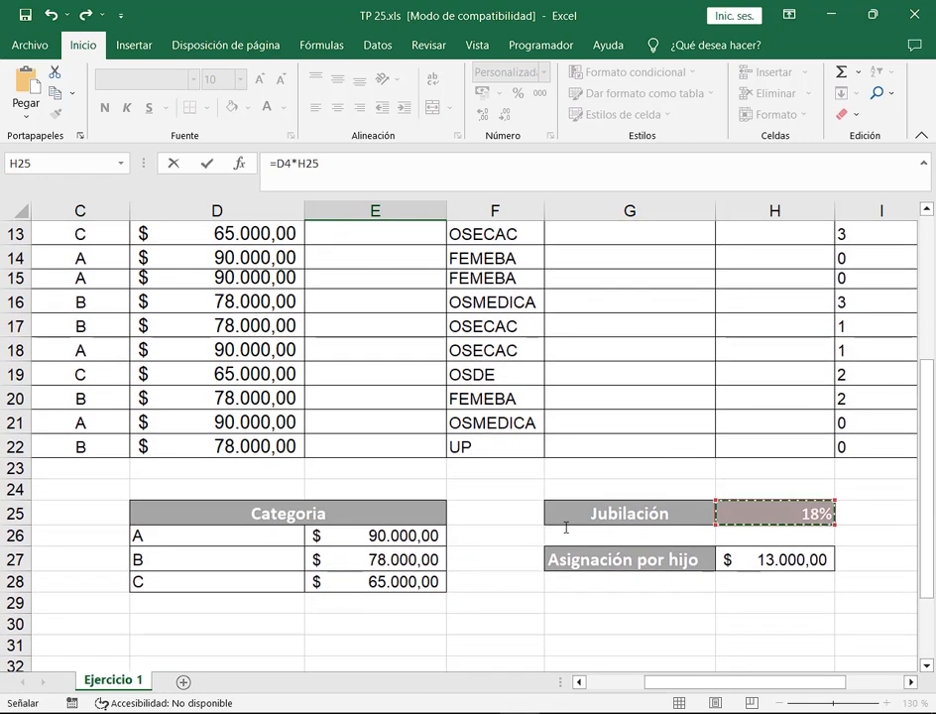
scroll(564, 522, up, 4)
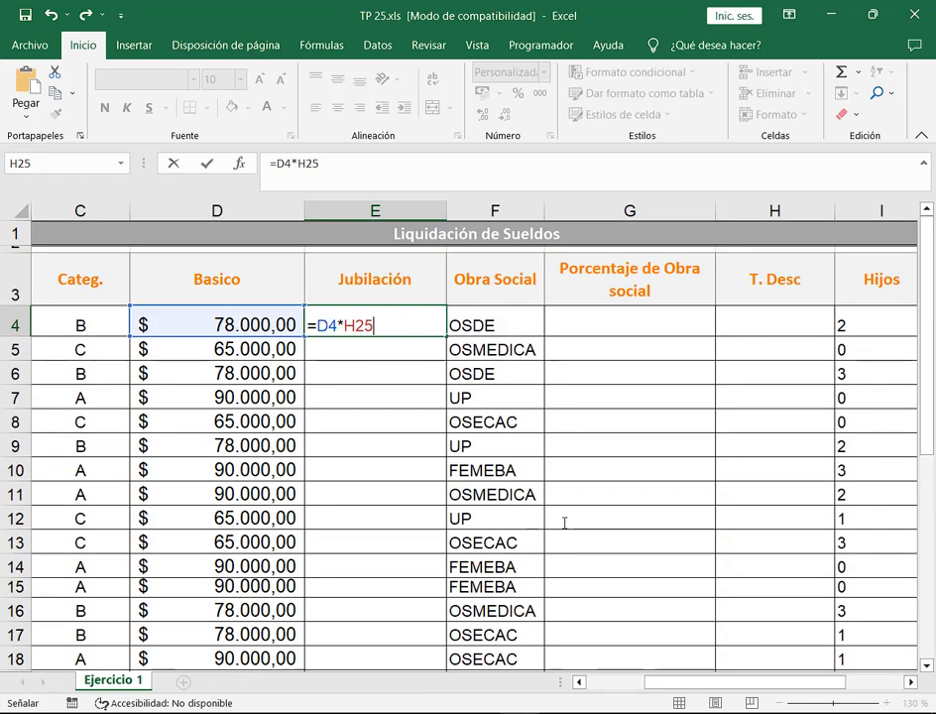
key(F4)
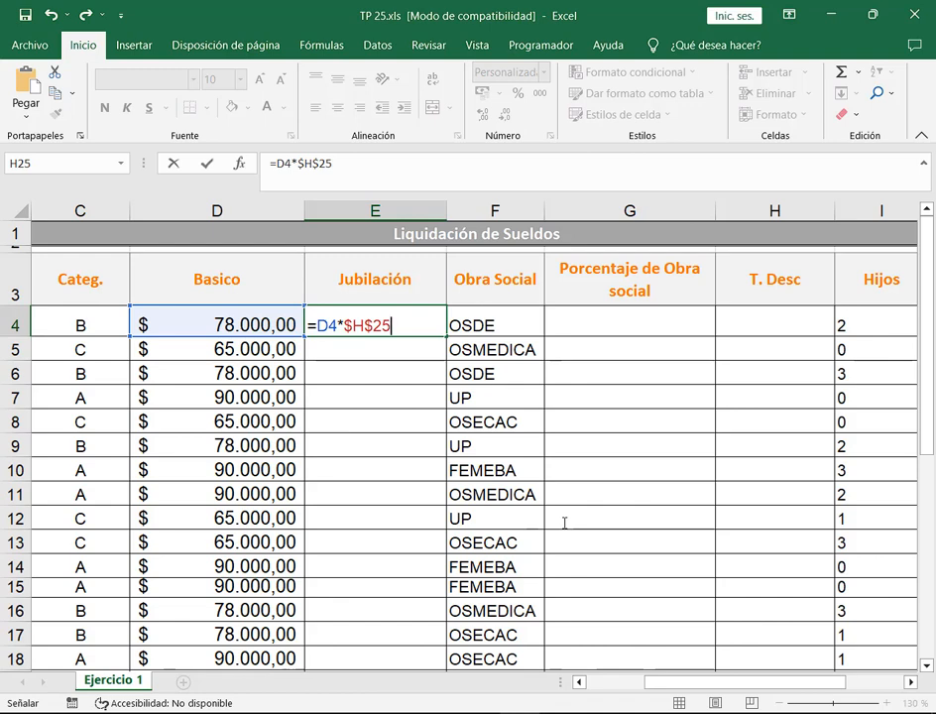
key(Return)
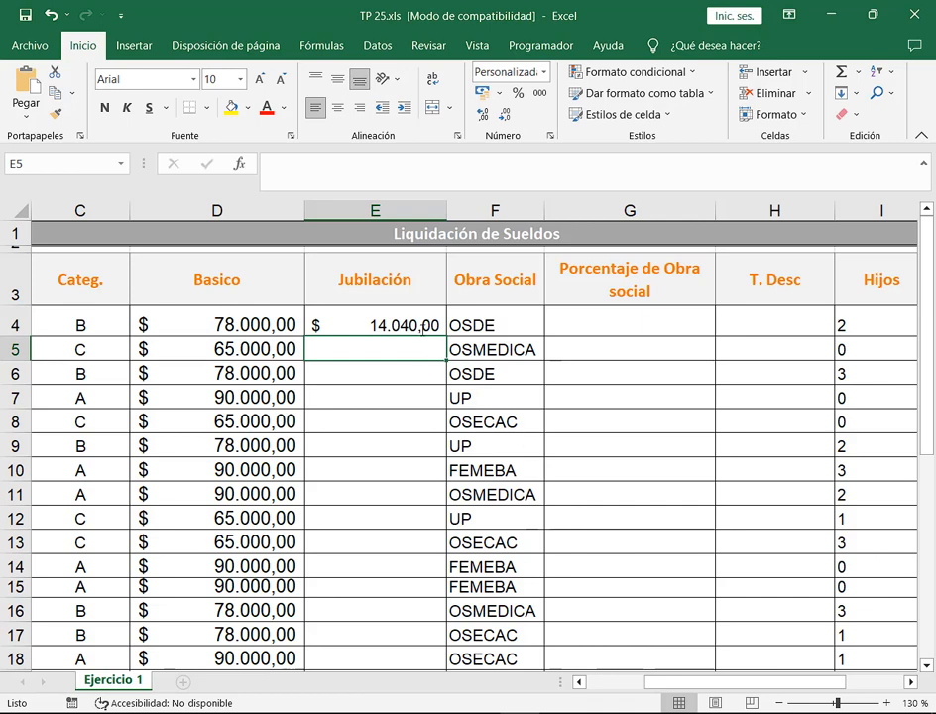
Fill the Jubilación formula from E4 down to the last employee in row 22.
click(421, 328)
double_click(446, 337)
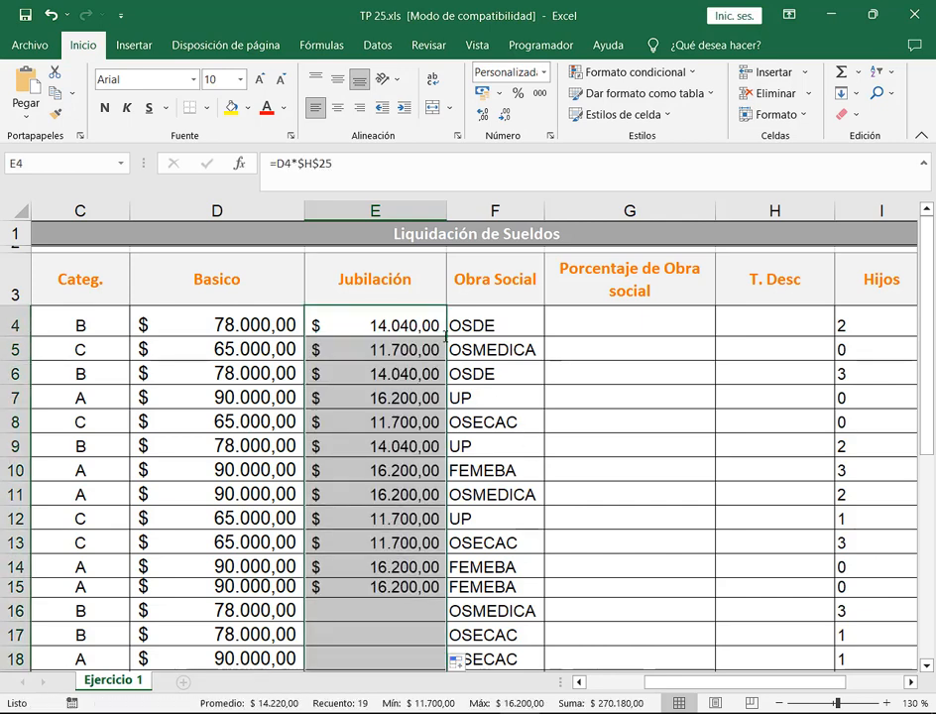
scroll(515, 348, down, 2)
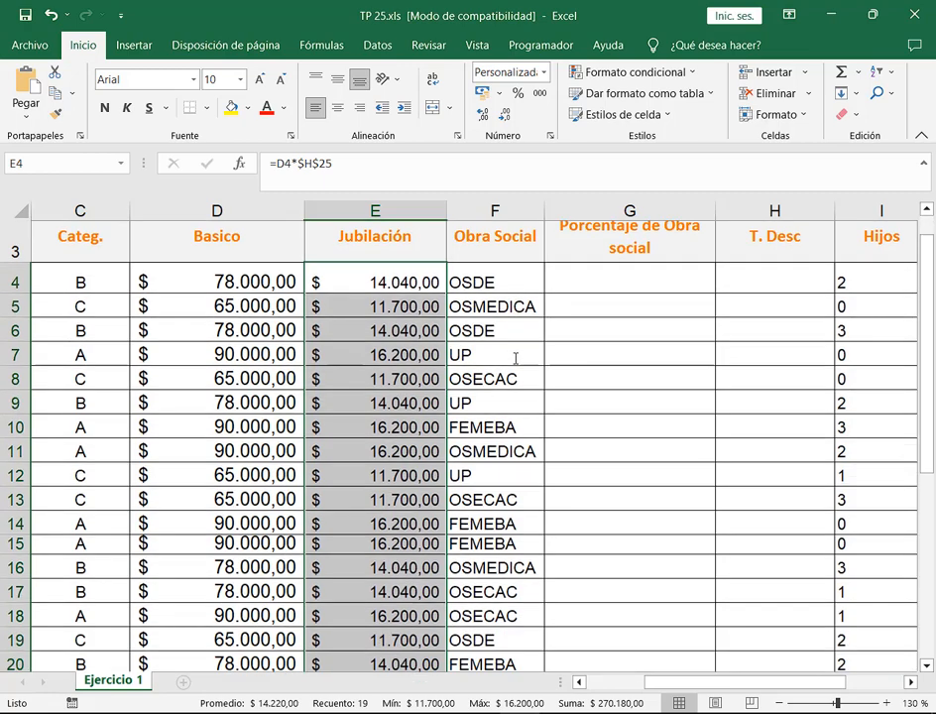
Change the Jubilación rate in H25 to 9%.
click(822, 587)
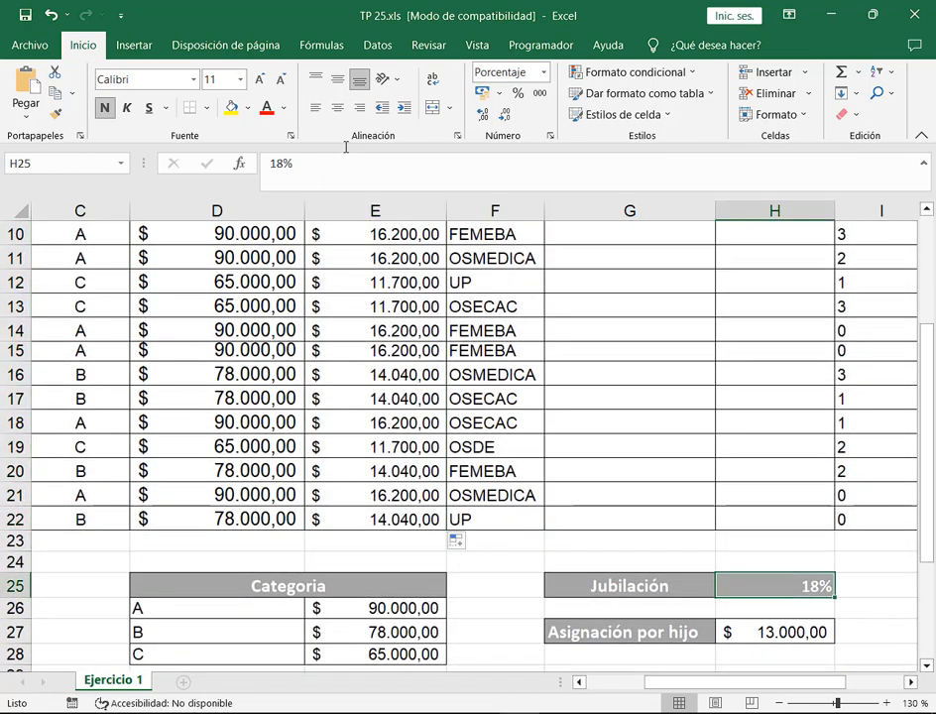
click(281, 164)
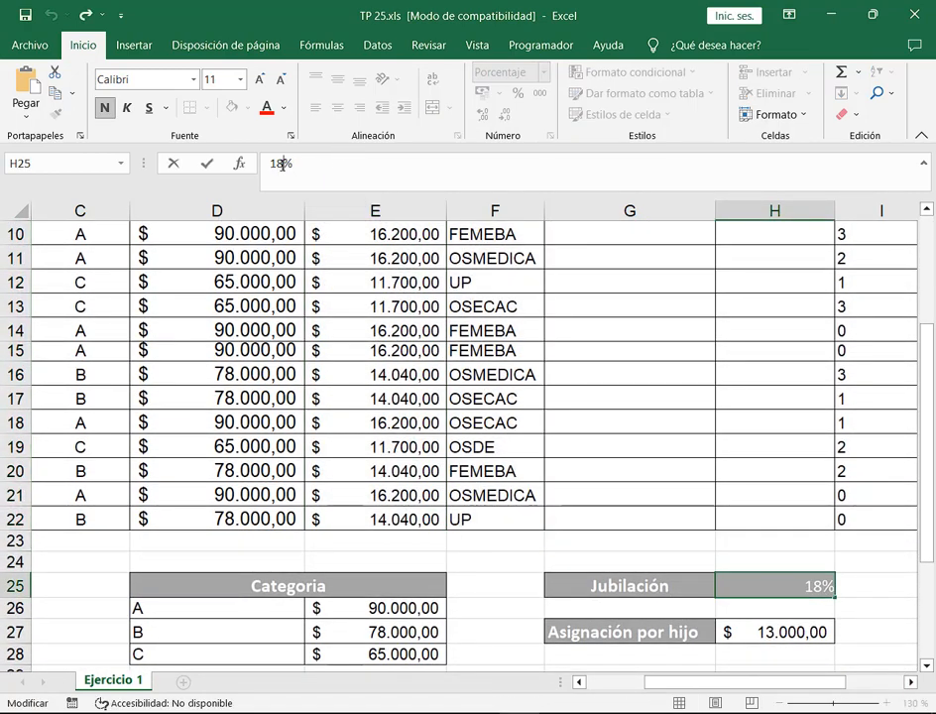
key(BackSpace)
key(BackSpace)
text(9)
key(Return)
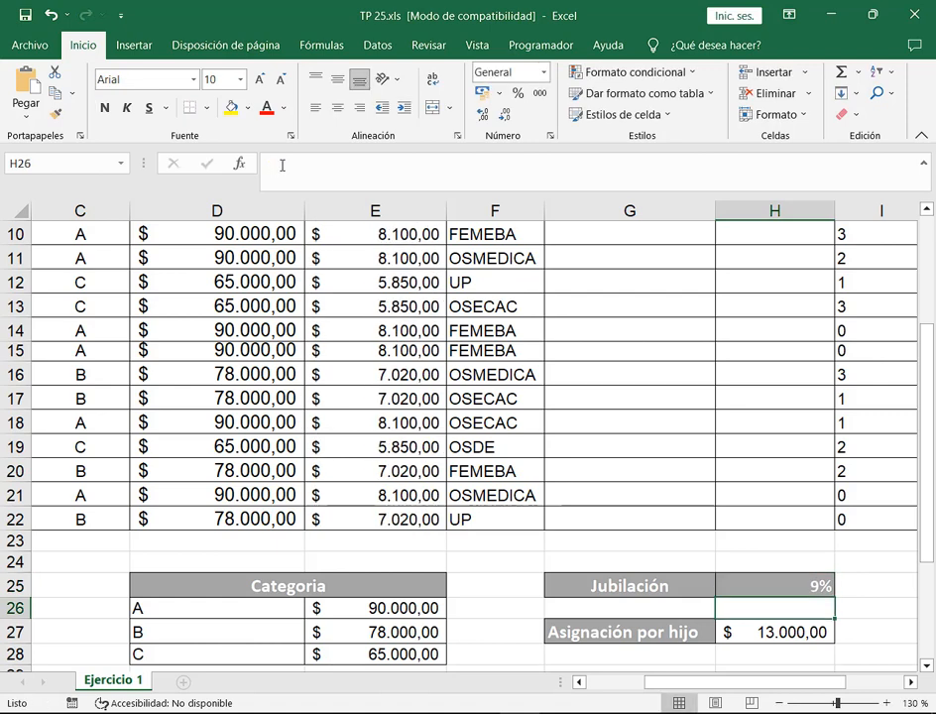
Check the Jubilación column against the rate in H25, then undo and redo the last rate change.
scroll(766, 494, up, 3)
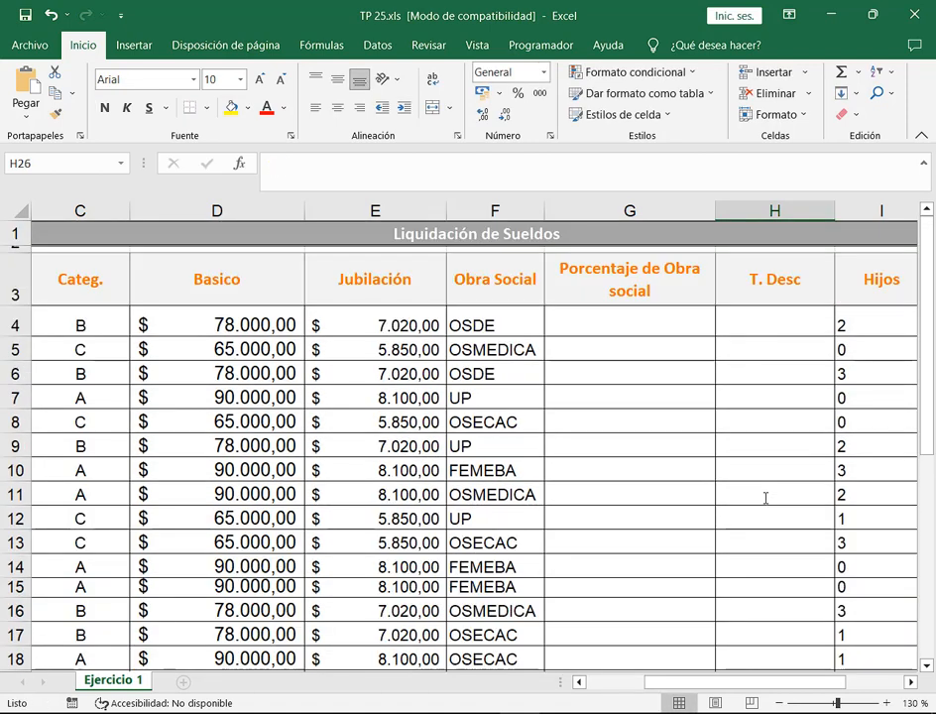
click(401, 320)
scroll(560, 377, down, 5)
click(818, 446)
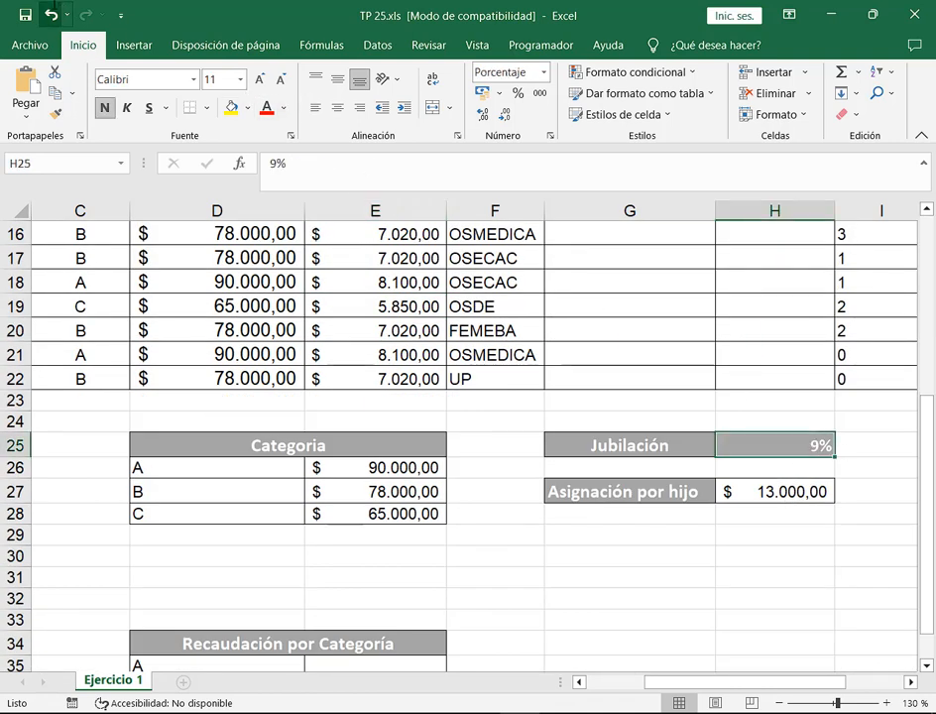
click(50, 14)
click(85, 15)
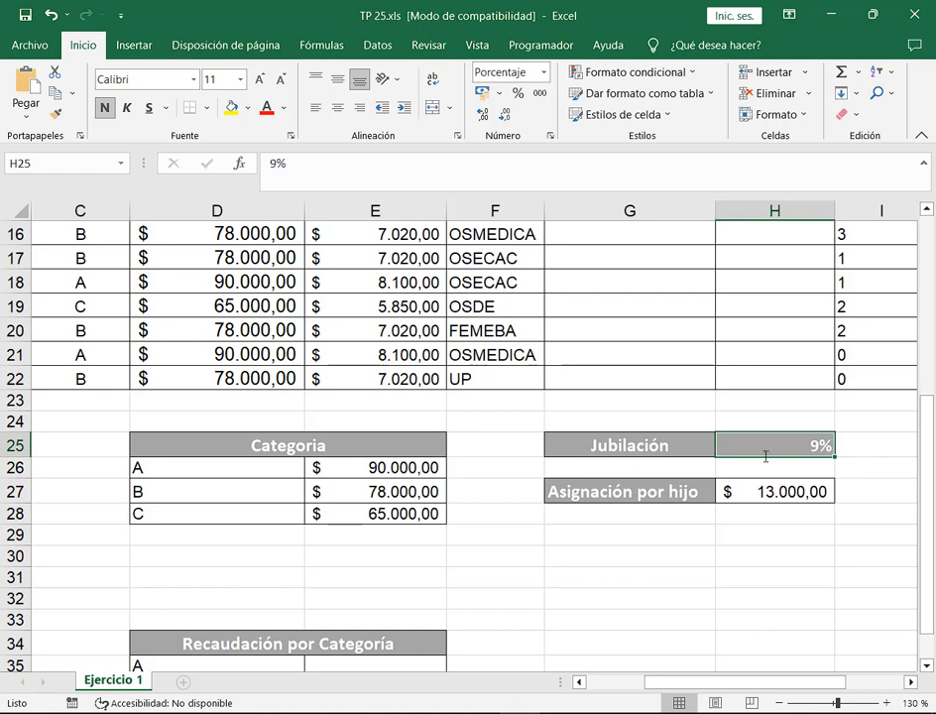
scroll(595, 480, up, 5)
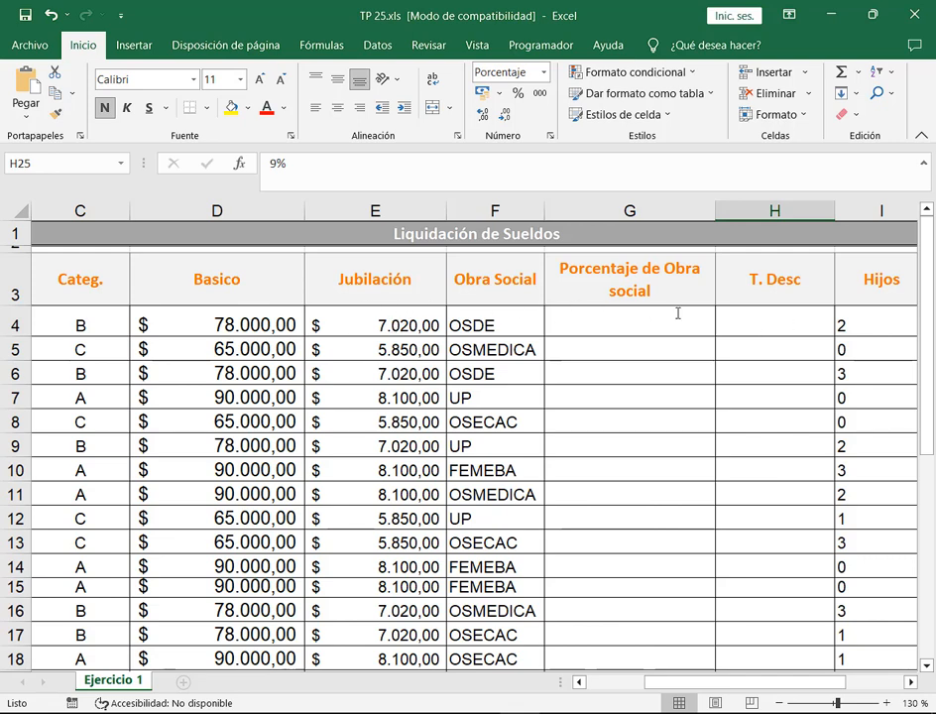
Examine the Jubilación formula in E4 and trace its two references to the first employee's Basico and the rate in H25.
drag(422, 273, 422, 322)
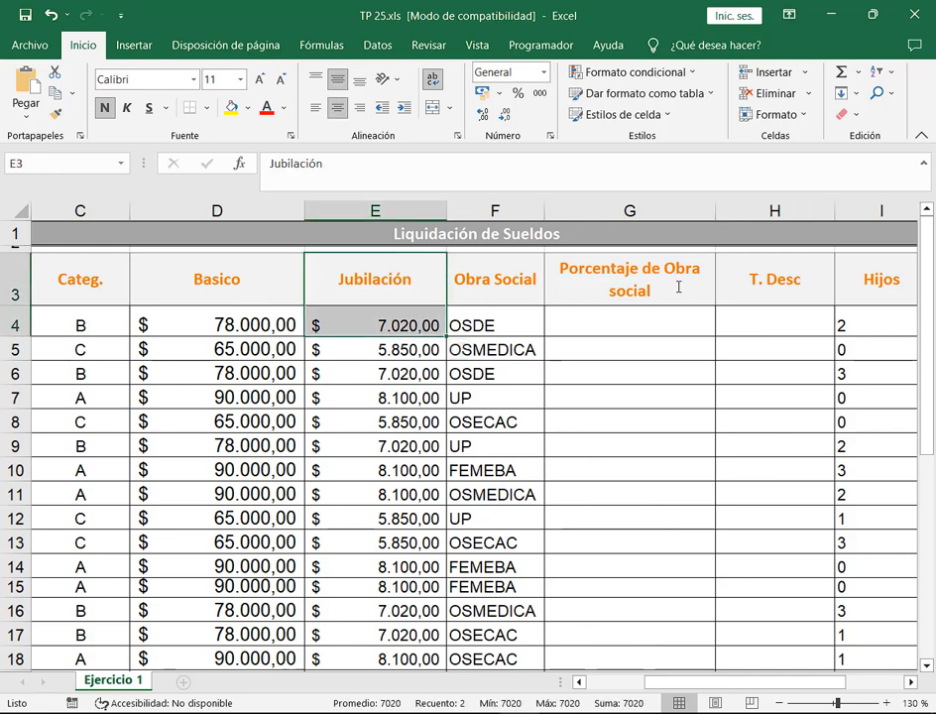
drag(679, 285, 681, 390)
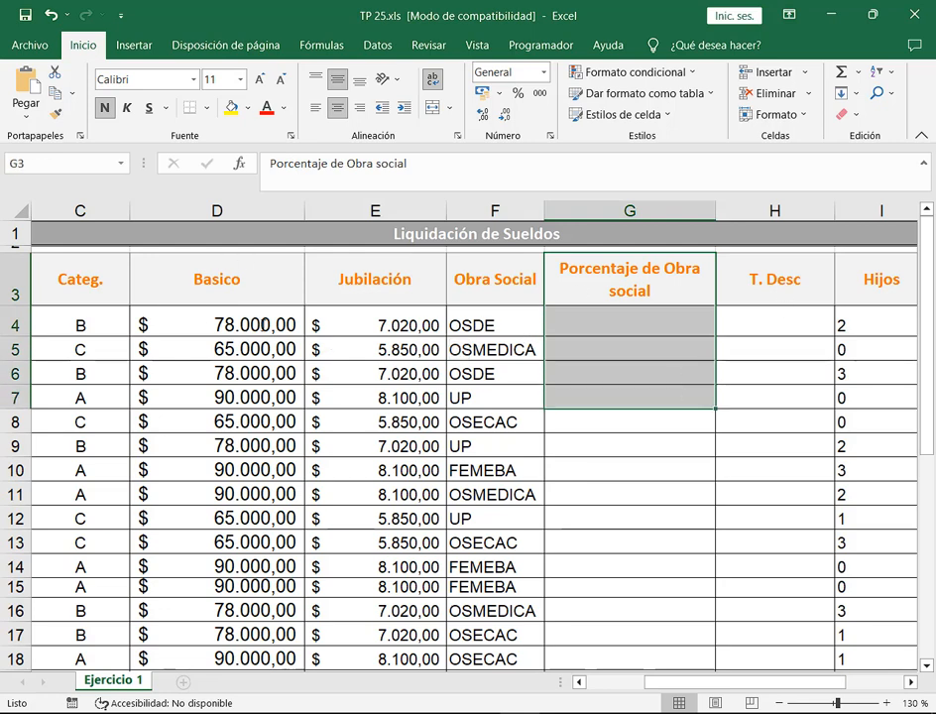
click(418, 315)
double_click(416, 319)
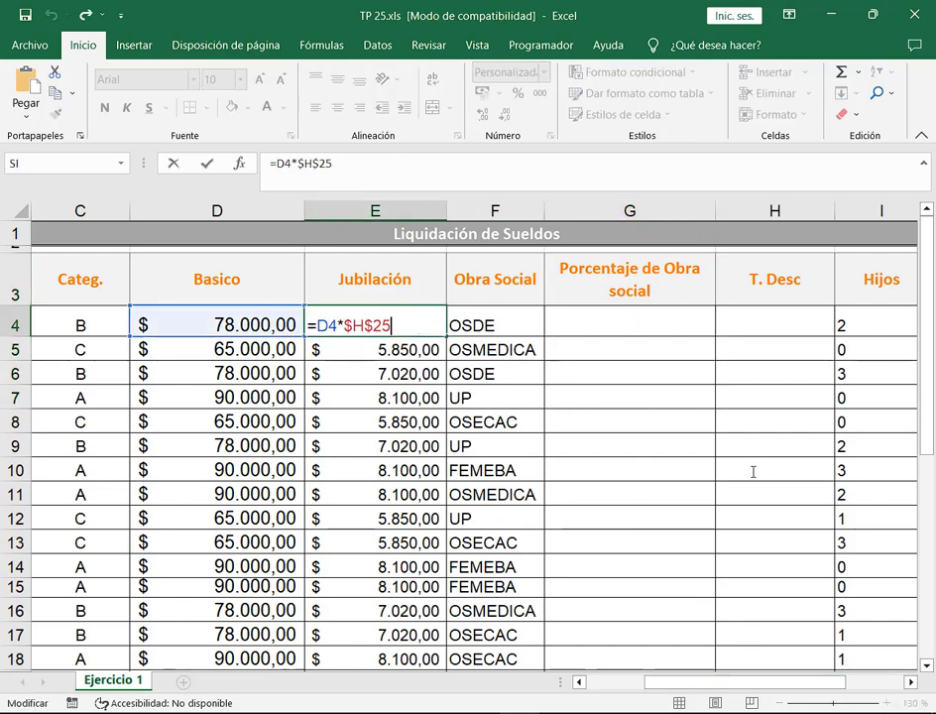
scroll(758, 471, down, 2)
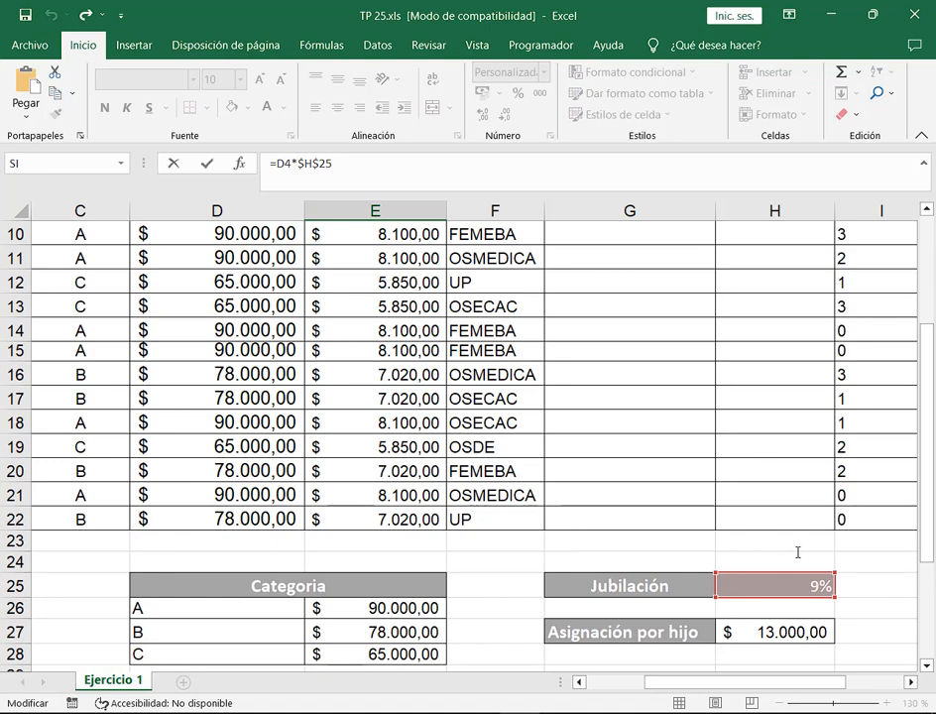
scroll(796, 552, up, 3)
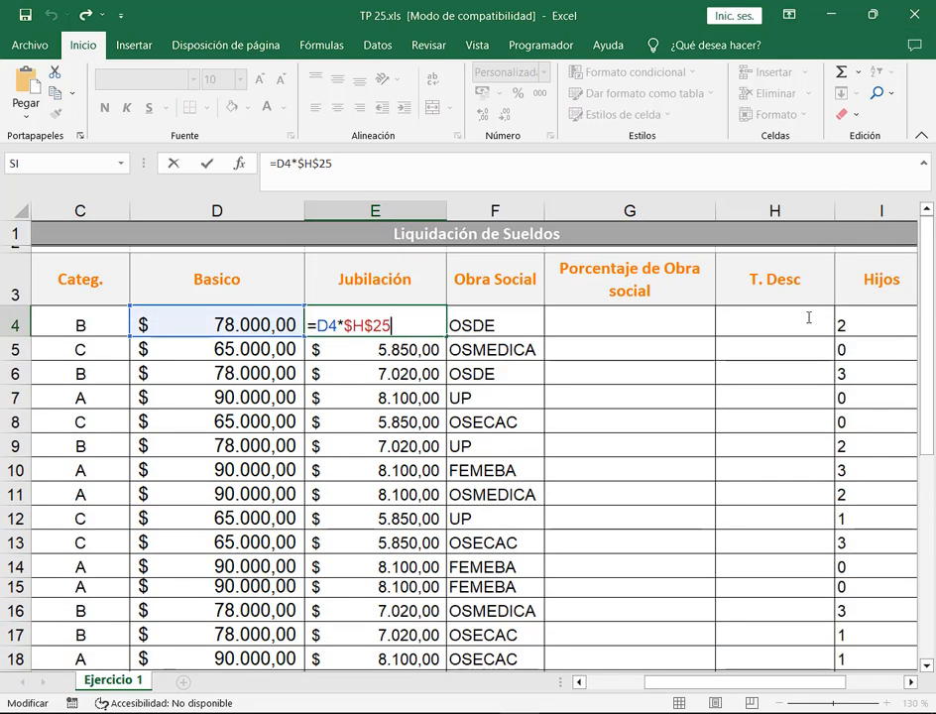
scroll(743, 421, down, 3)
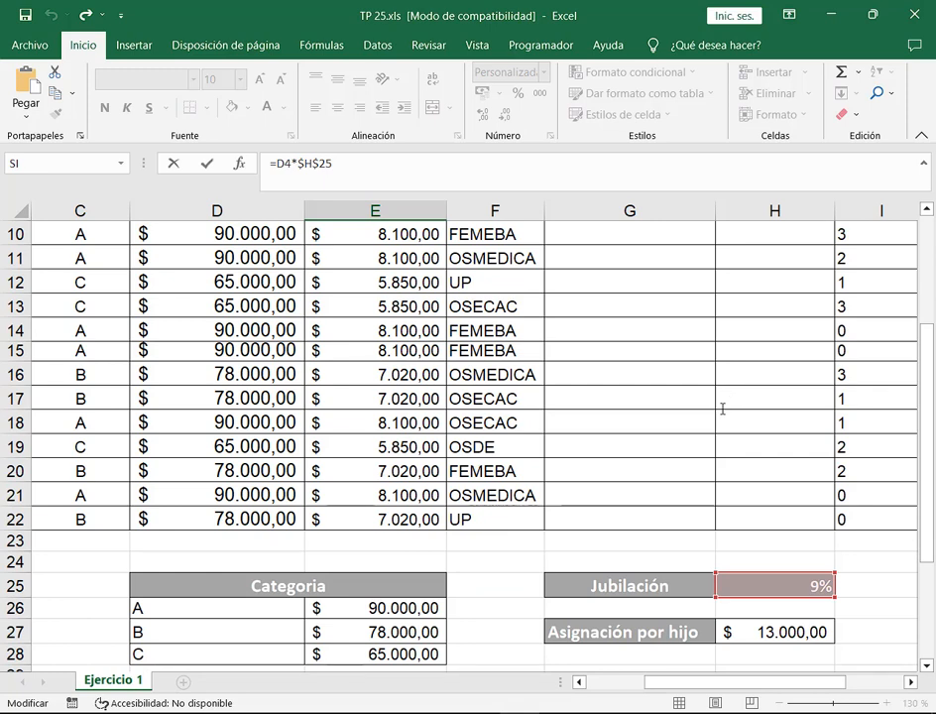
scroll(734, 476, down, 1)
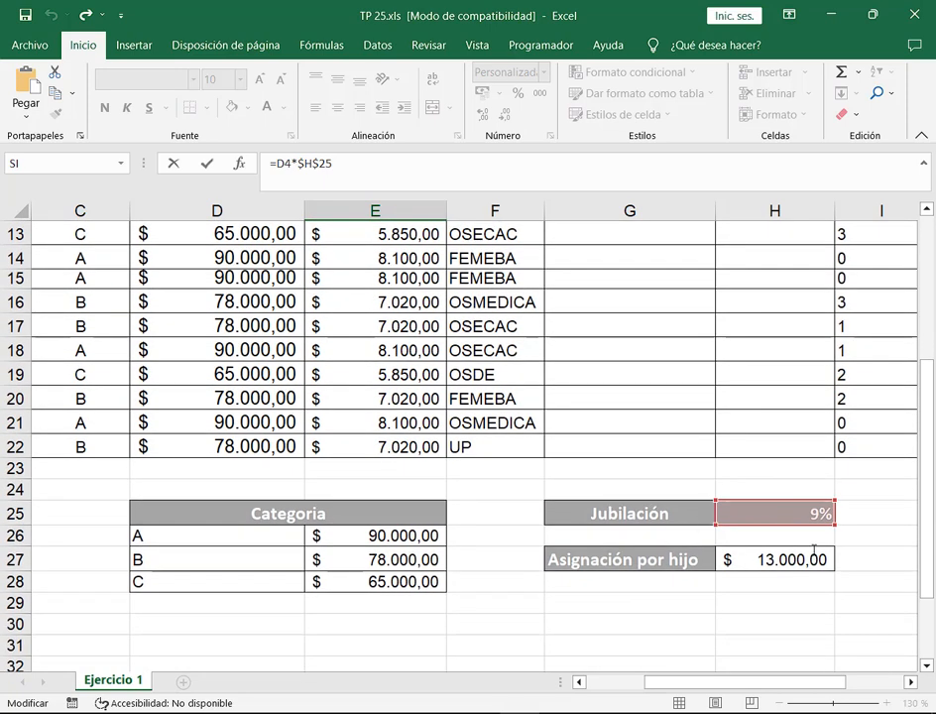
drag(757, 682, 617, 649)
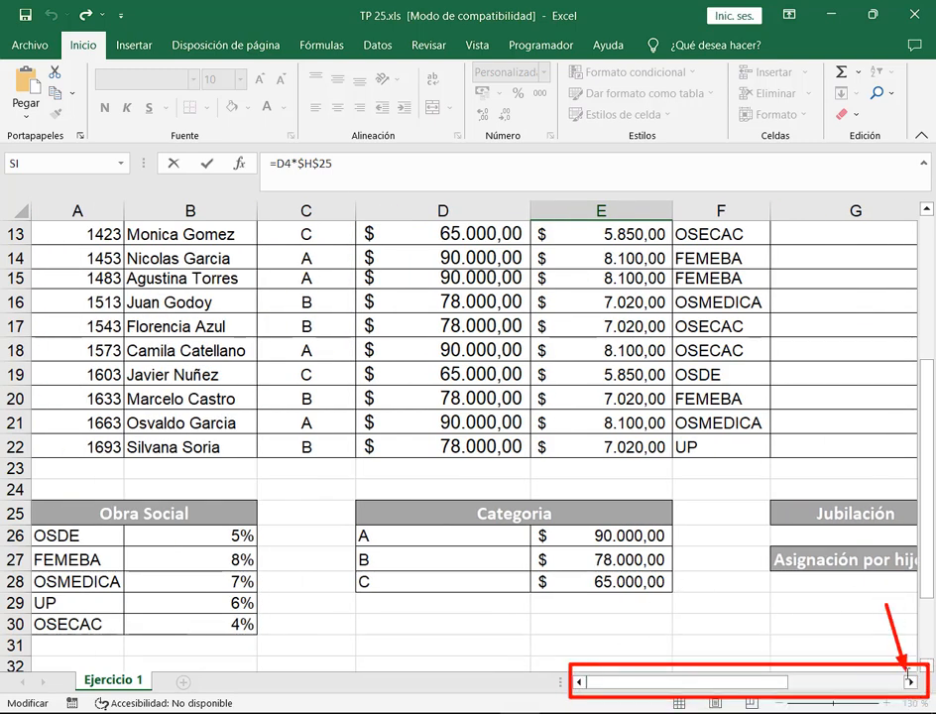
click(908, 682)
click(909, 682)
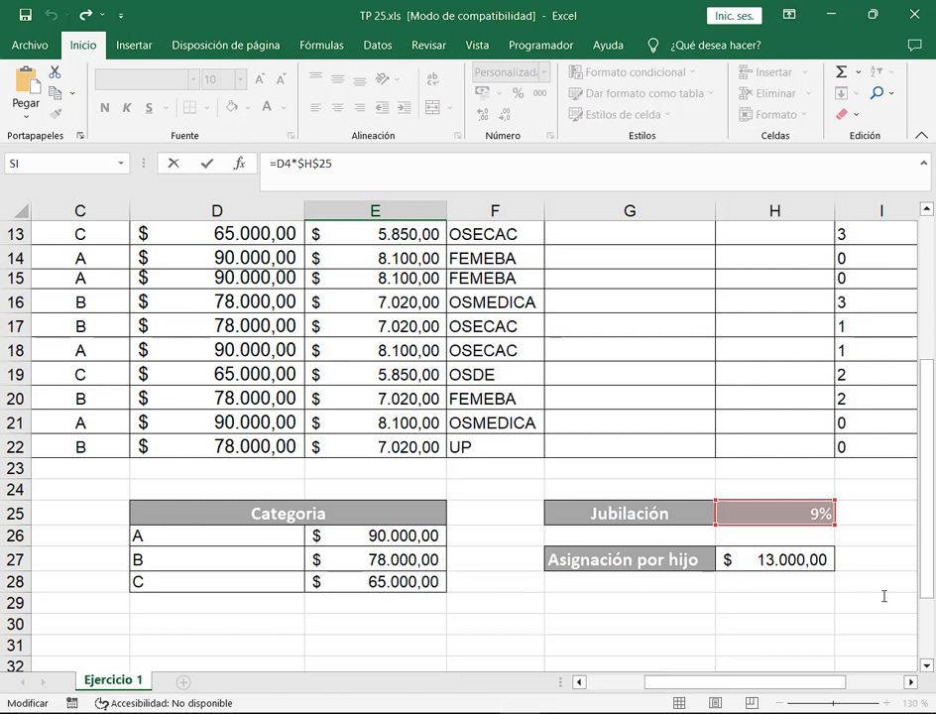
scroll(883, 595, up, 4)
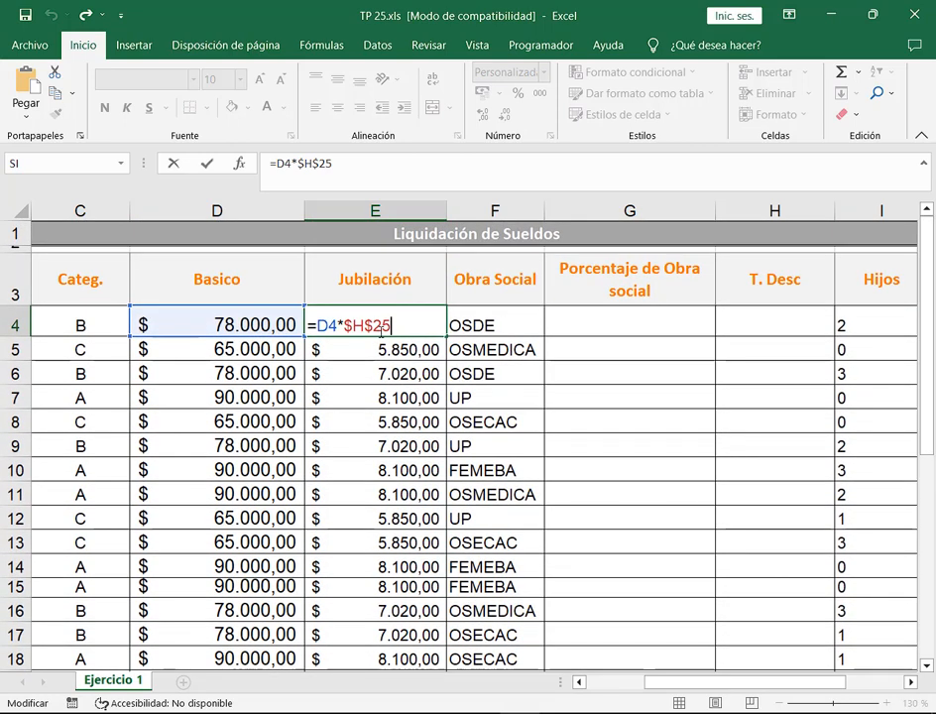
Re-examine the absolute reference $H$25 in the E4 formula and leave the cell unchanged.
scroll(511, 348, down, 4)
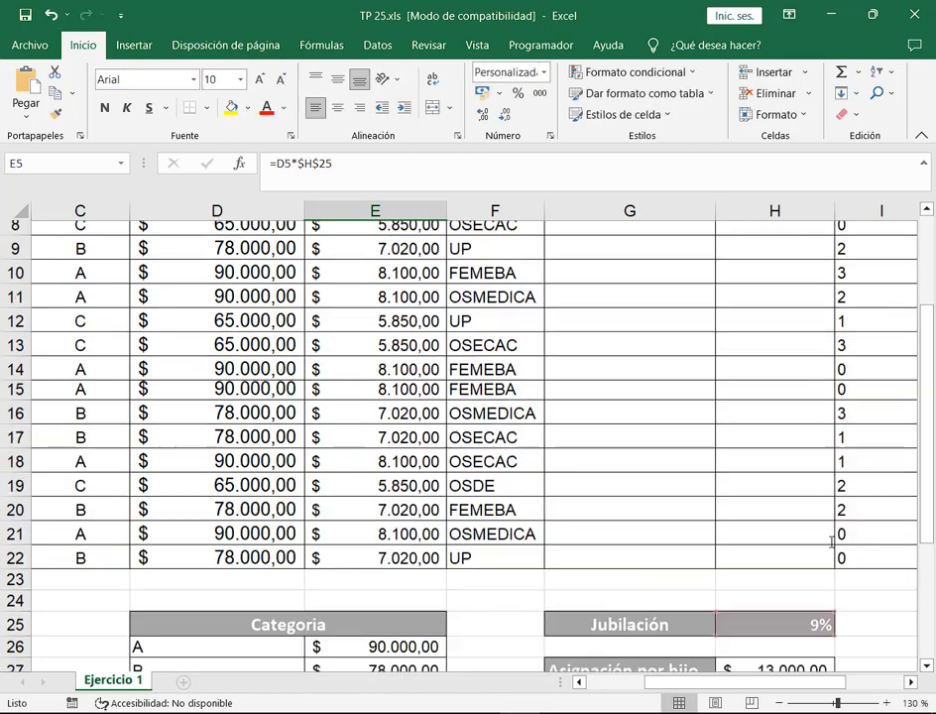
key(Return)
scroll(830, 542, up, 2)
double_click(347, 327)
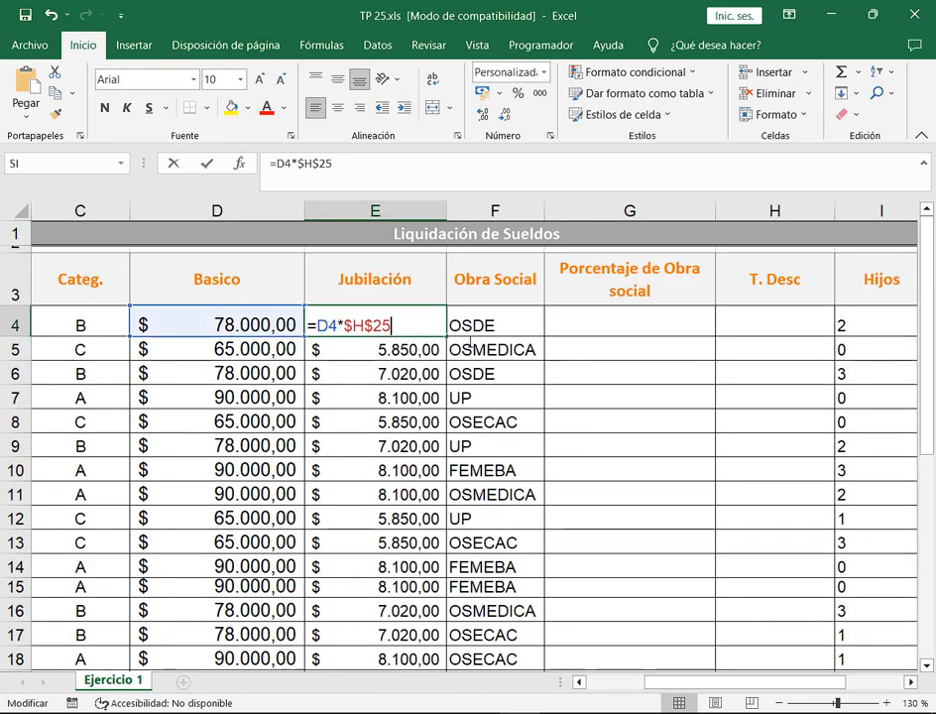
drag(344, 327, 393, 327)
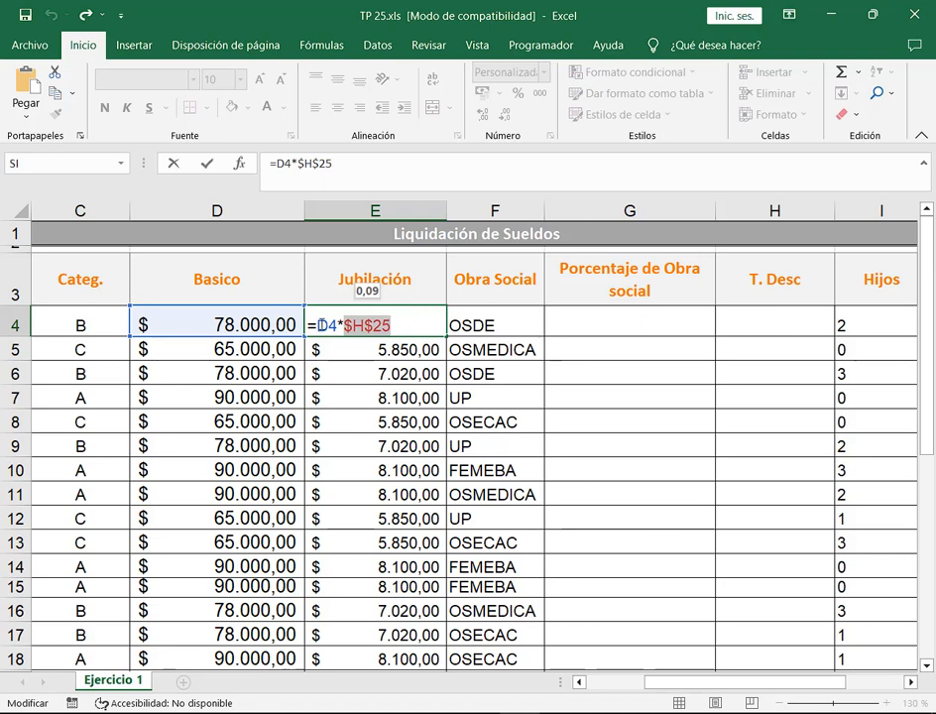
key(Escape)
Set the Jubilación rate in H25 to 18% and check the recalculated amounts in column E.
scroll(825, 483, down, 3)
click(821, 586)
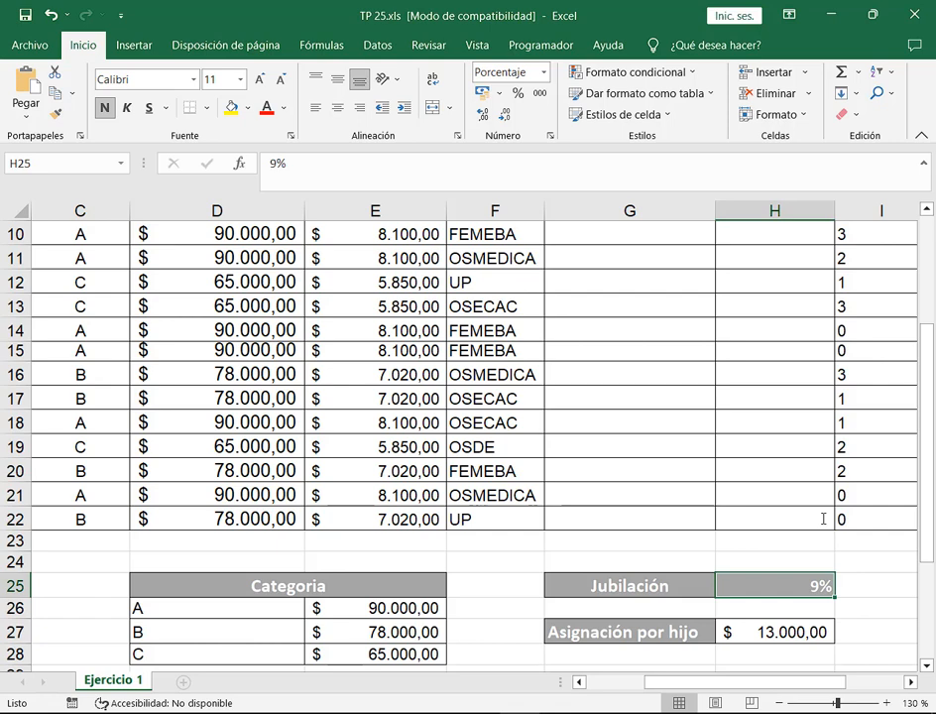
text(18)
key(Return)
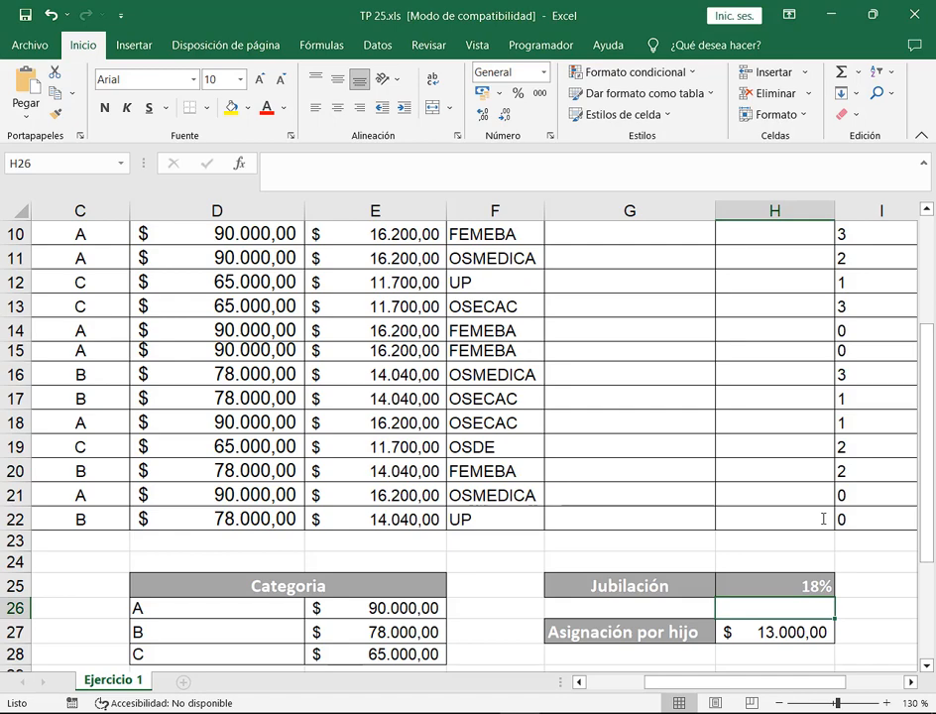
scroll(822, 519, up, 3)
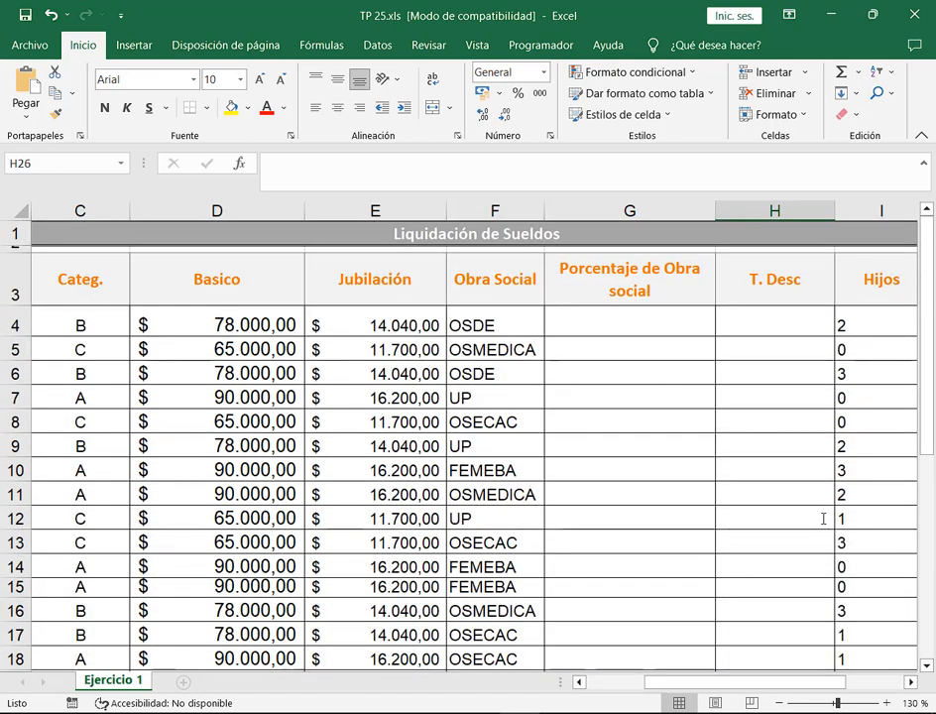
click(425, 323)
scroll(704, 442, down, 5)
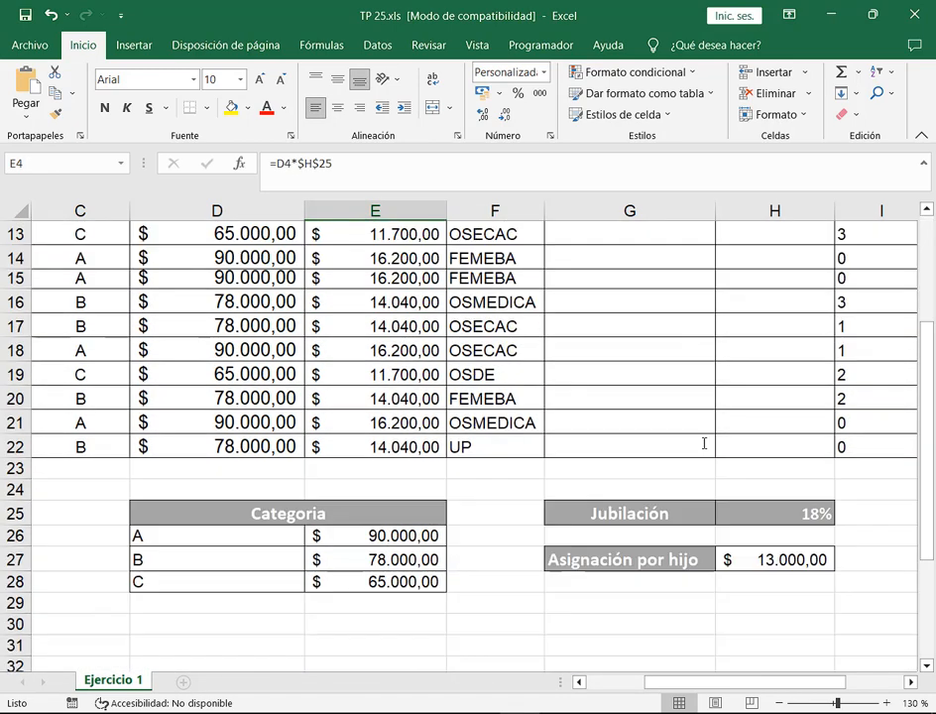
Set the Jubilación rate in H25 back to 9%.
click(804, 442)
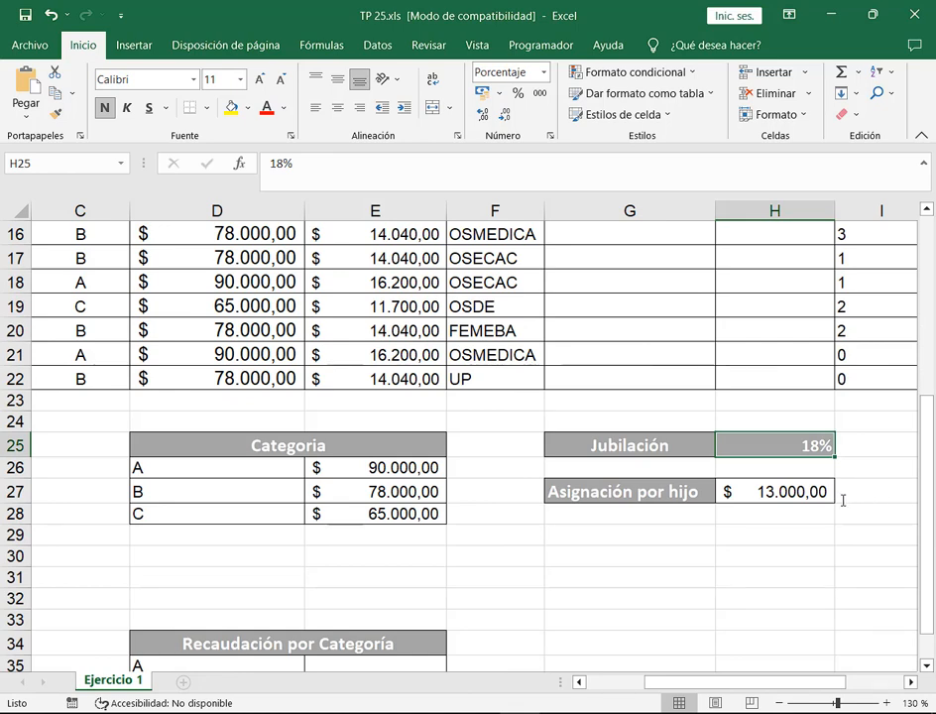
text(9)
key(Return)
scroll(851, 505, up, 5)
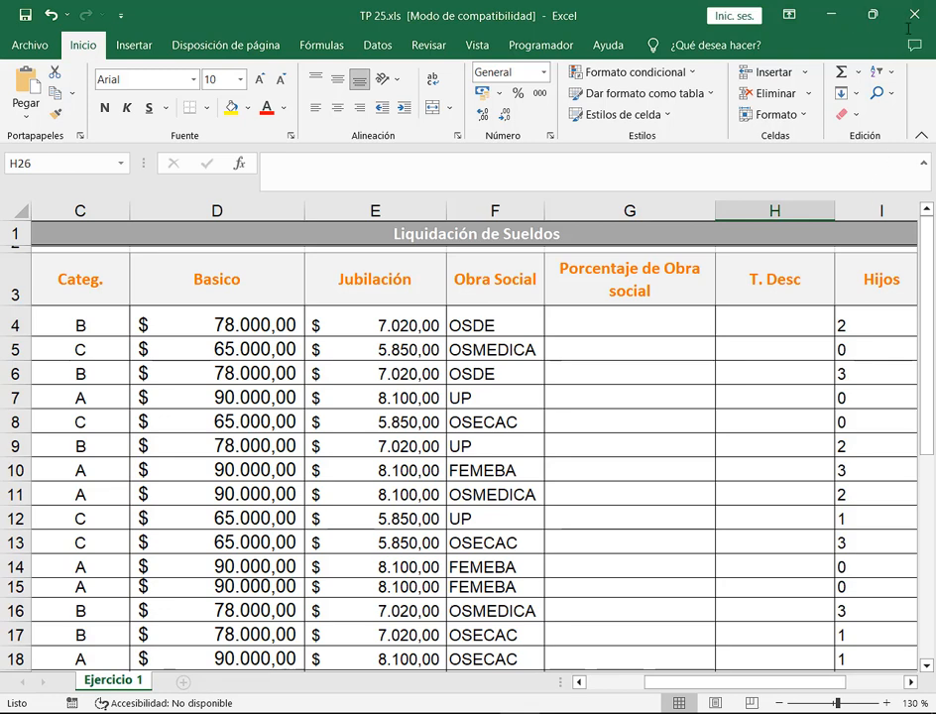
Compare the Jubilación column with the Categoria amounts in E26:E28 and the rate in H25.
scroll(881, 294, down, 4)
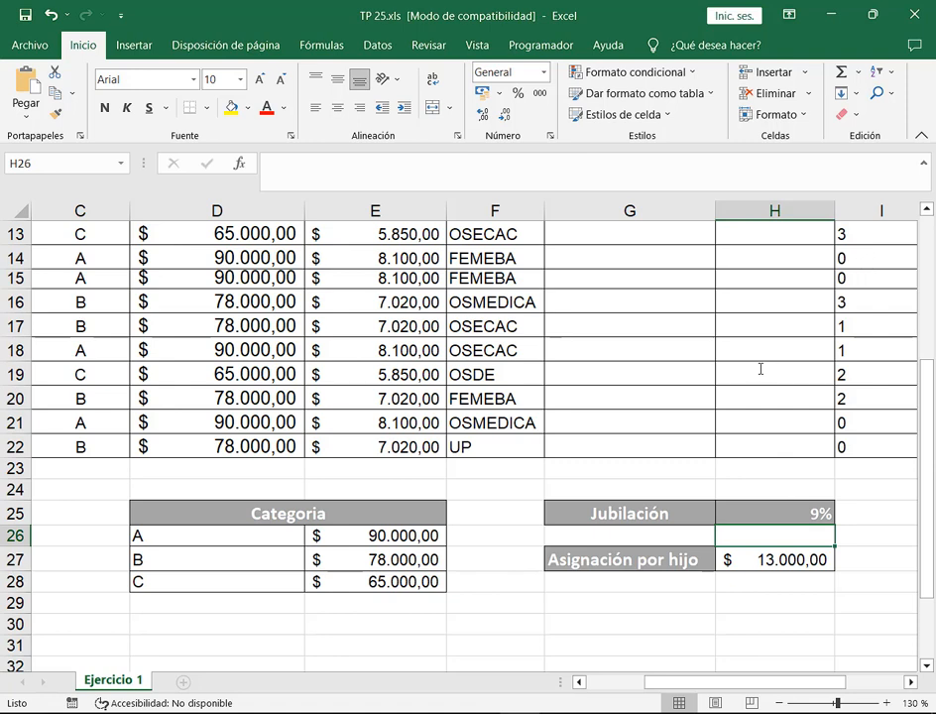
scroll(782, 328, up, 4)
scroll(728, 367, down, 4)
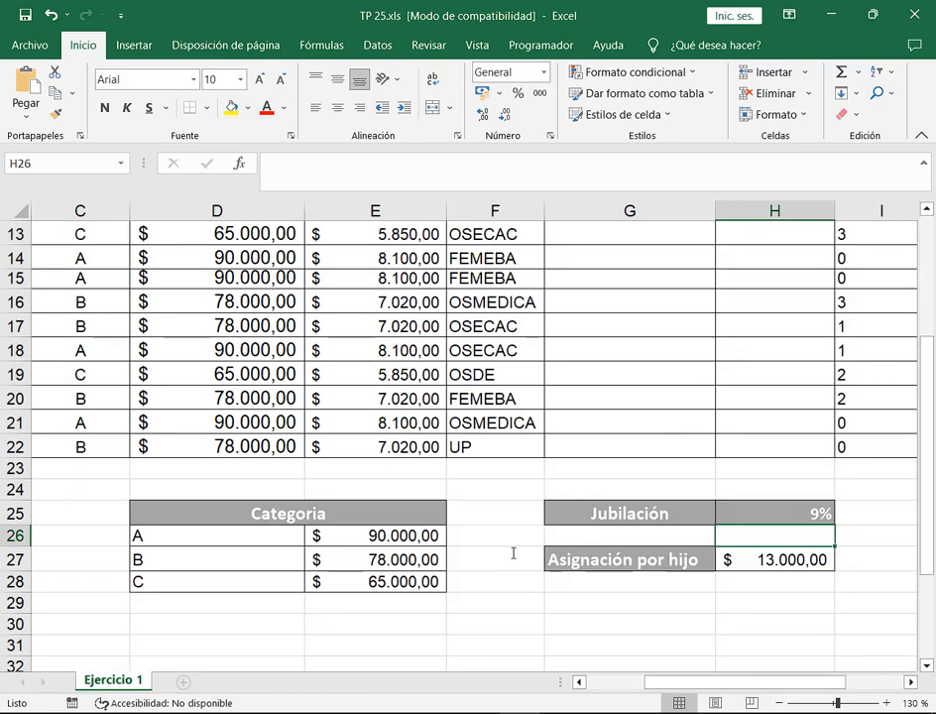
drag(376, 535, 387, 583)
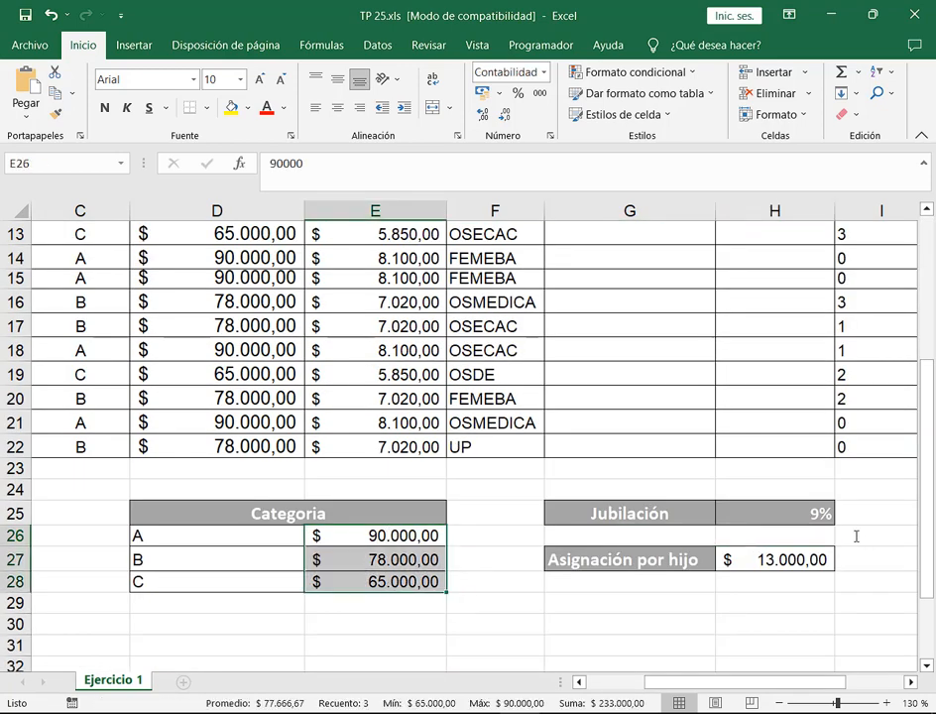
click(814, 513)
scroll(816, 499, up, 4)
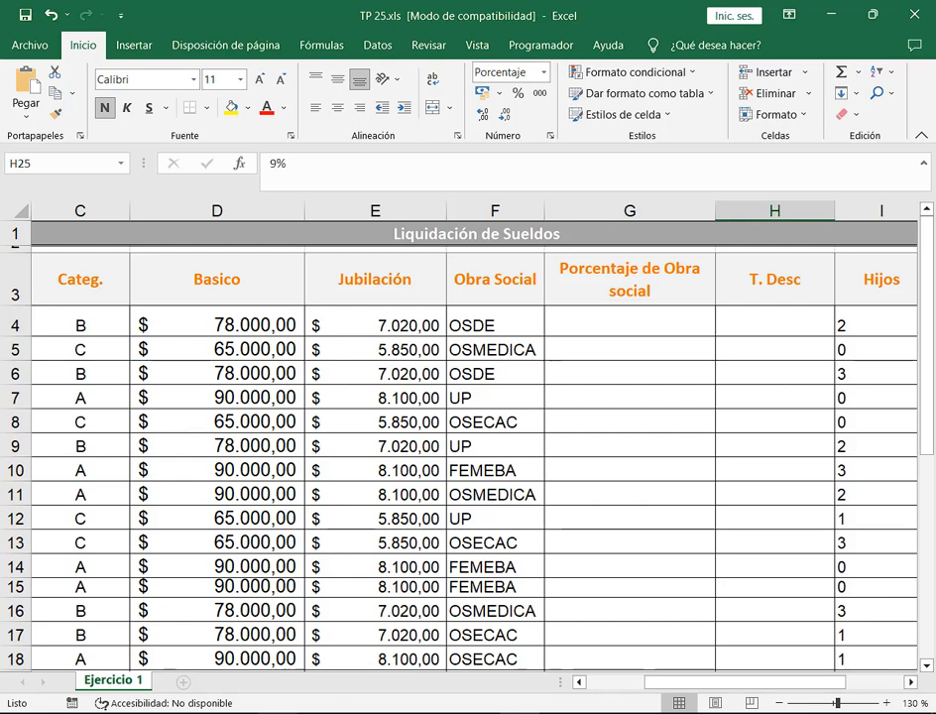
Check the call messages in the Google Meet window and return to cell G4 of the Excel workbook.
mouse_move(246, 712)
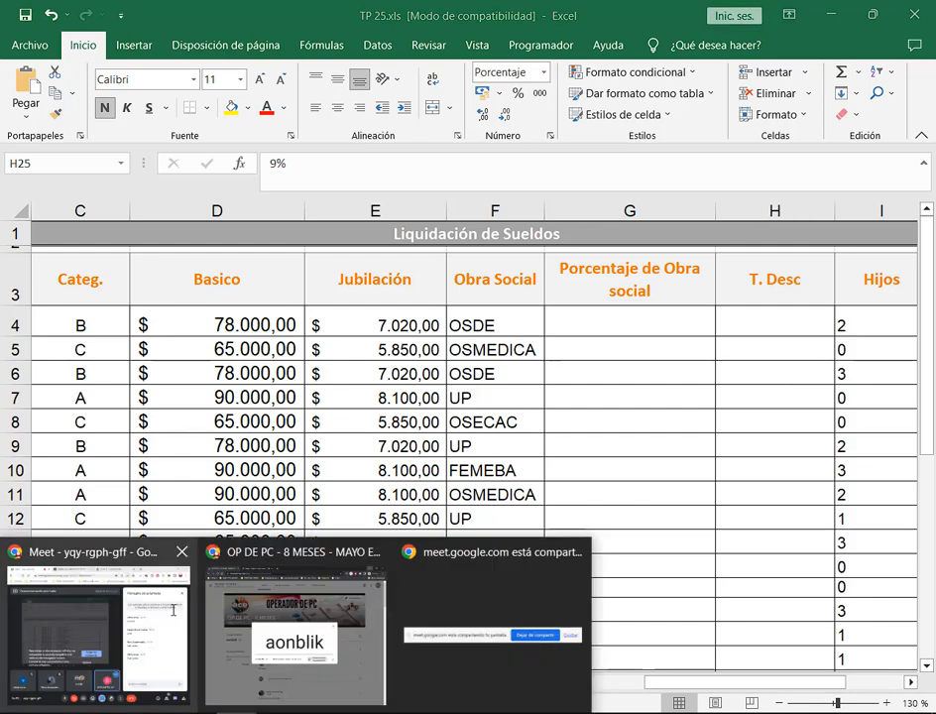
click(173, 610)
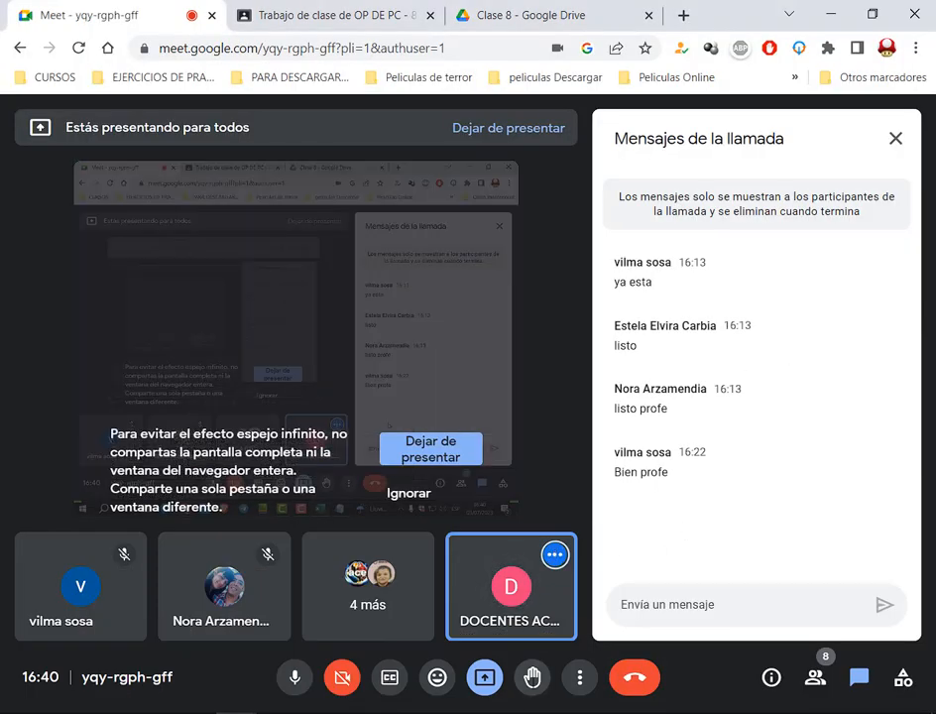
click(520, 712)
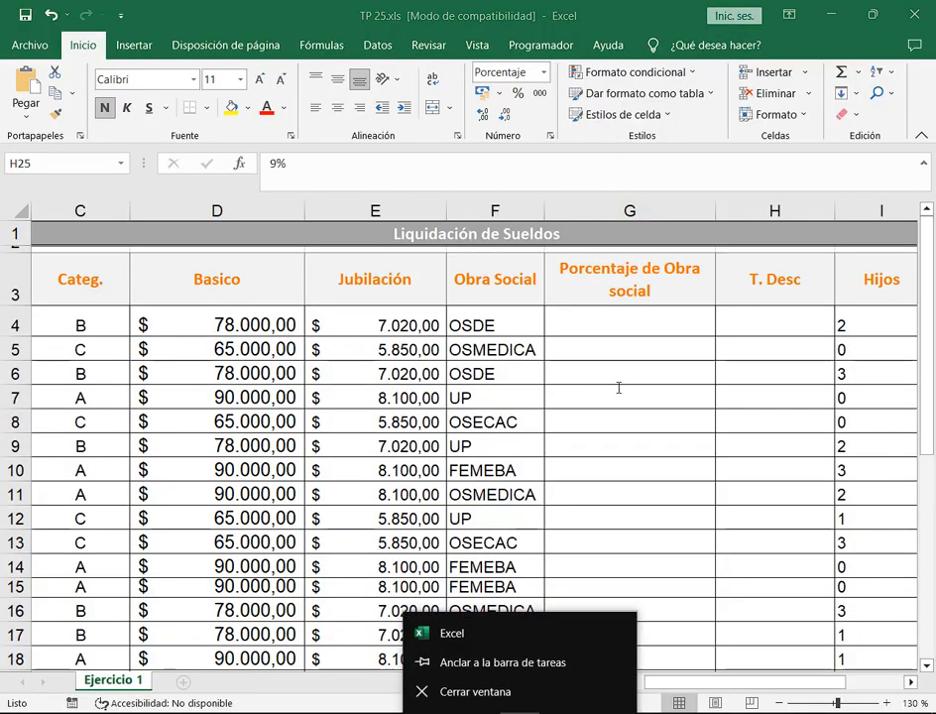
click(647, 316)
click(647, 316)
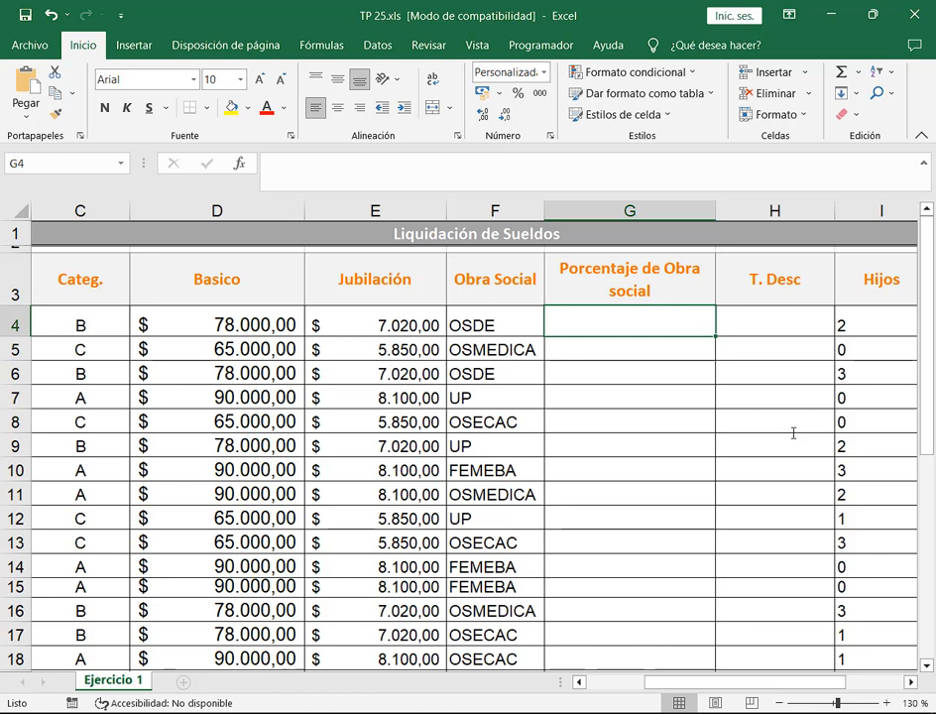
Review the E4 formula once more, following its absolute reference to the Jubilación rate cell.
double_click(391, 315)
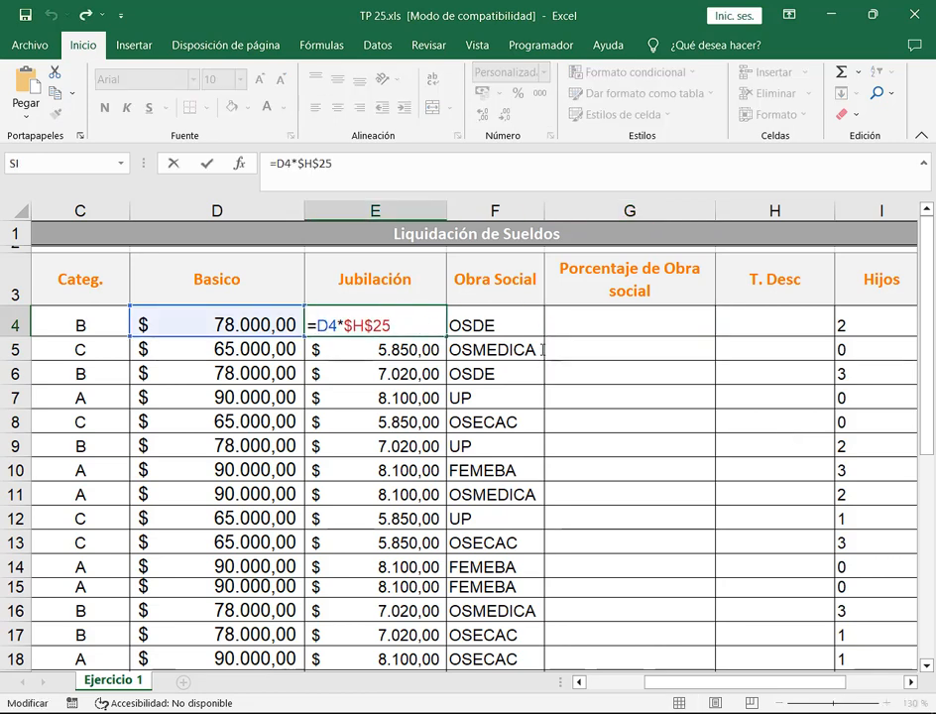
key(Return)
double_click(379, 325)
scroll(810, 575, down, 3)
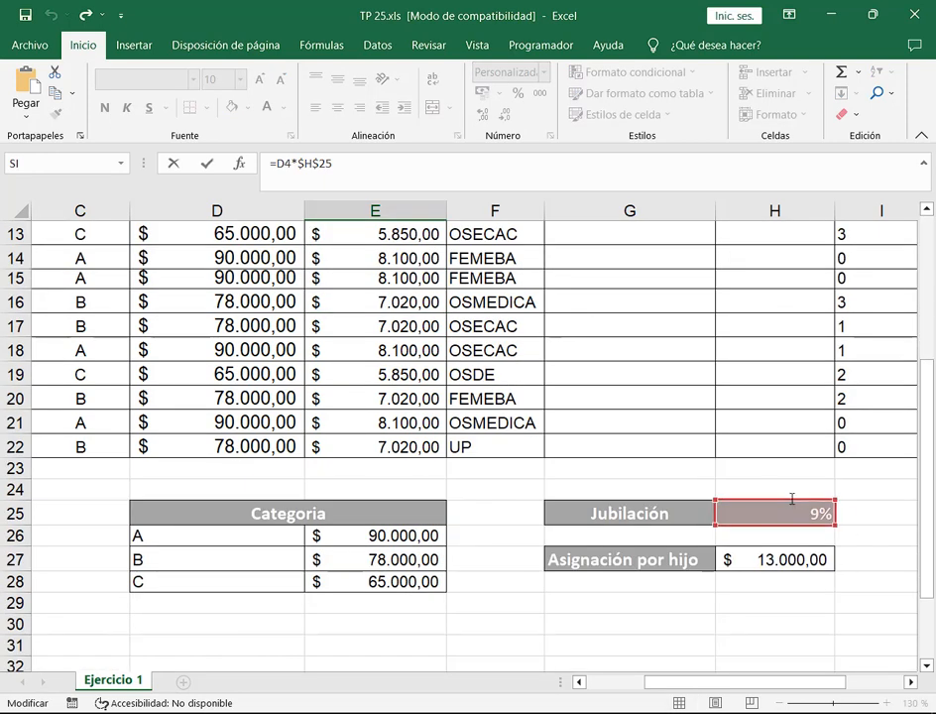
scroll(792, 487, up, 3)
key(Return)
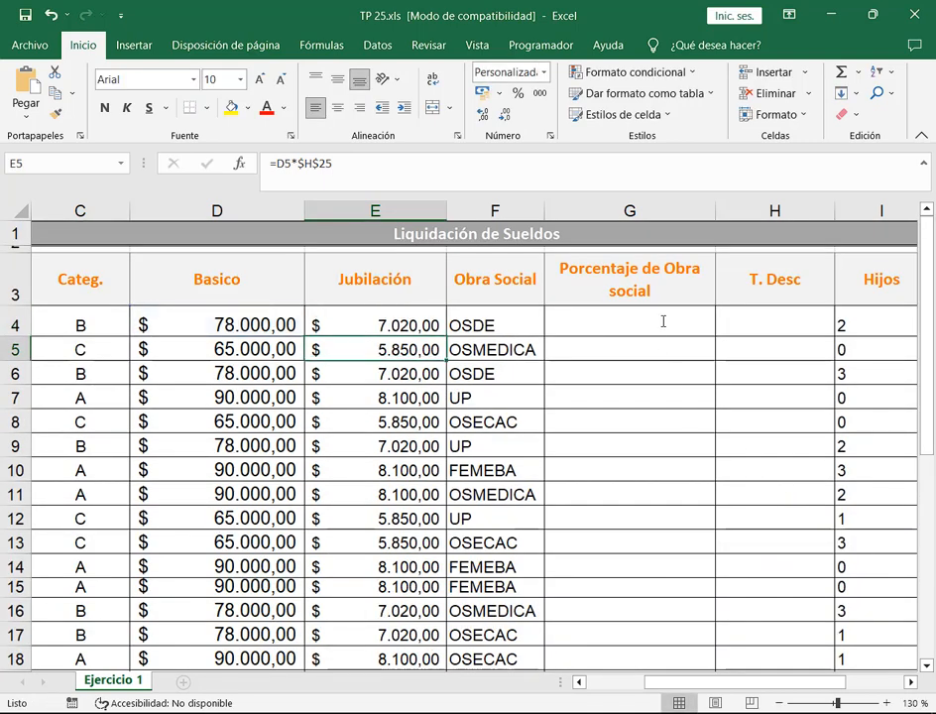
Relate the empty percentage column starting at G4 to the employees' Obra Social names and the rates in B26:B30.
click(662, 312)
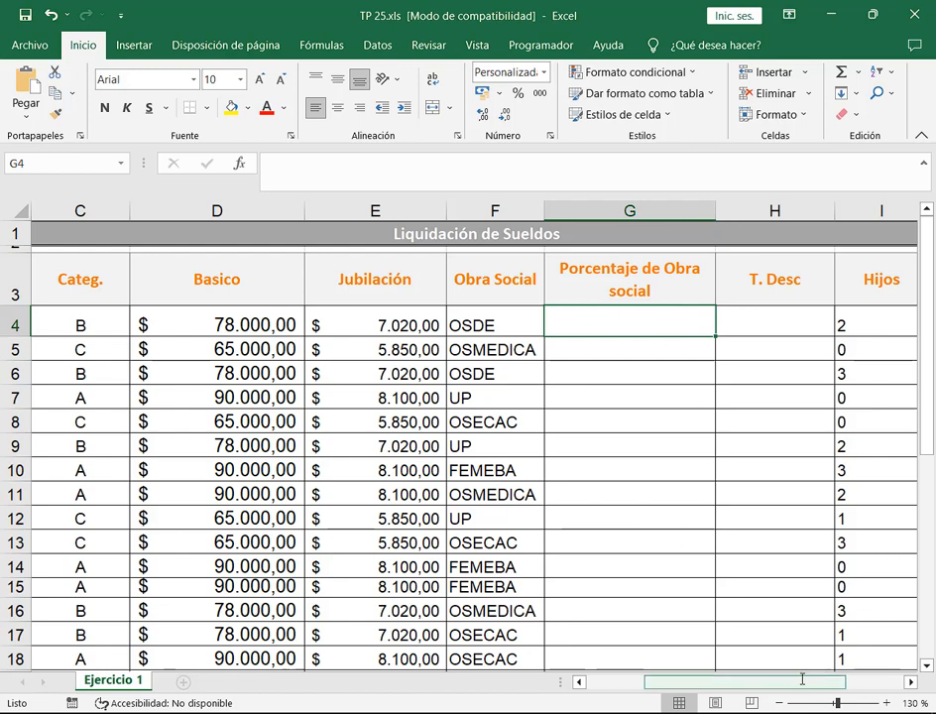
drag(802, 679, 697, 673)
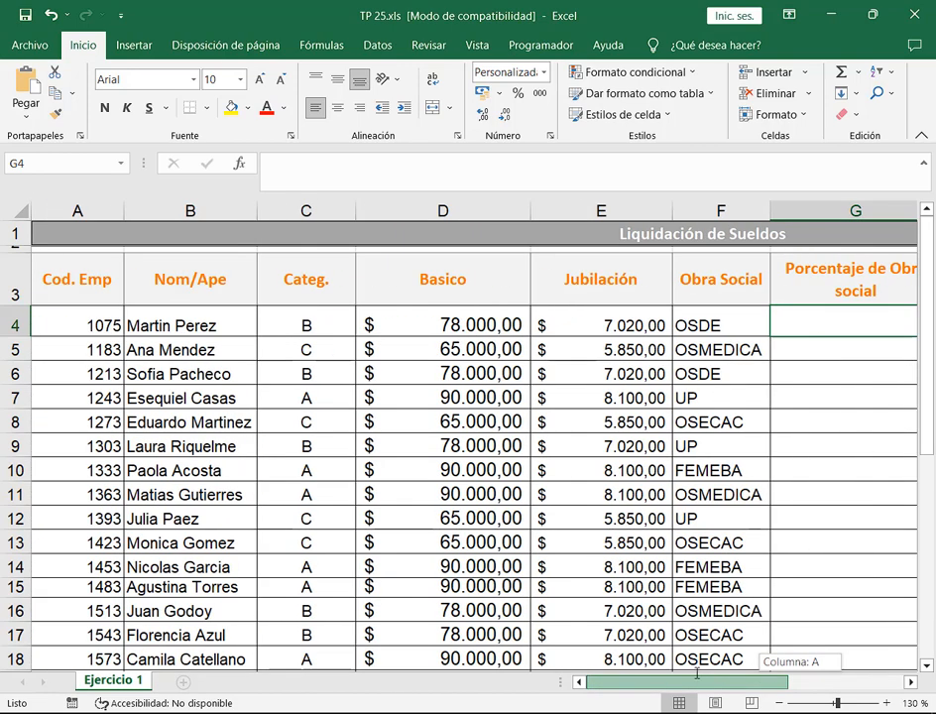
click(738, 327)
click(739, 349)
click(820, 328)
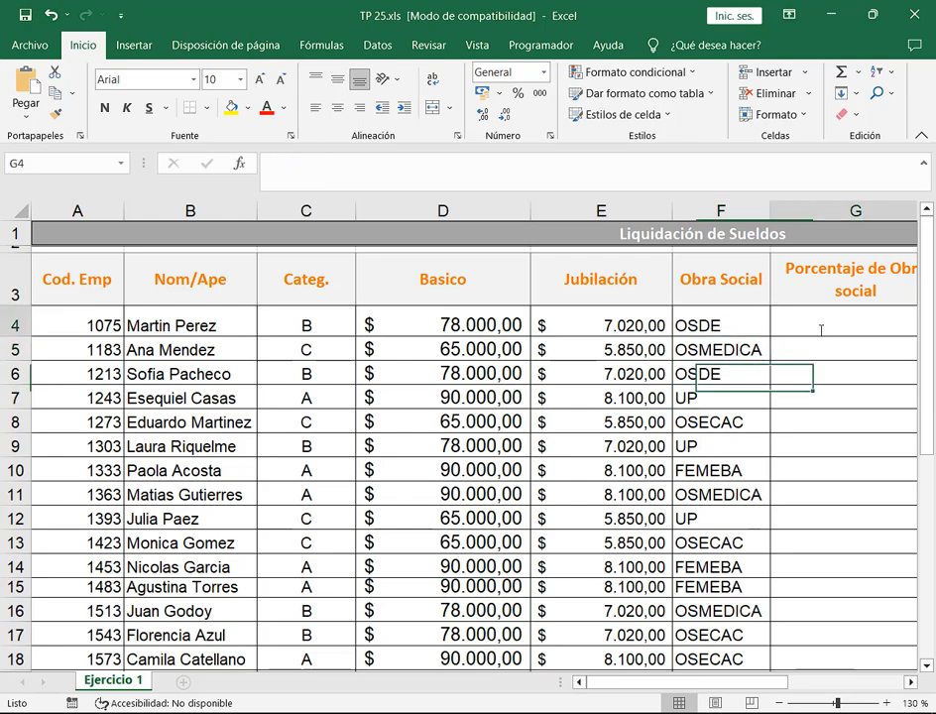
scroll(387, 441, down, 2)
scroll(384, 437, down, 2)
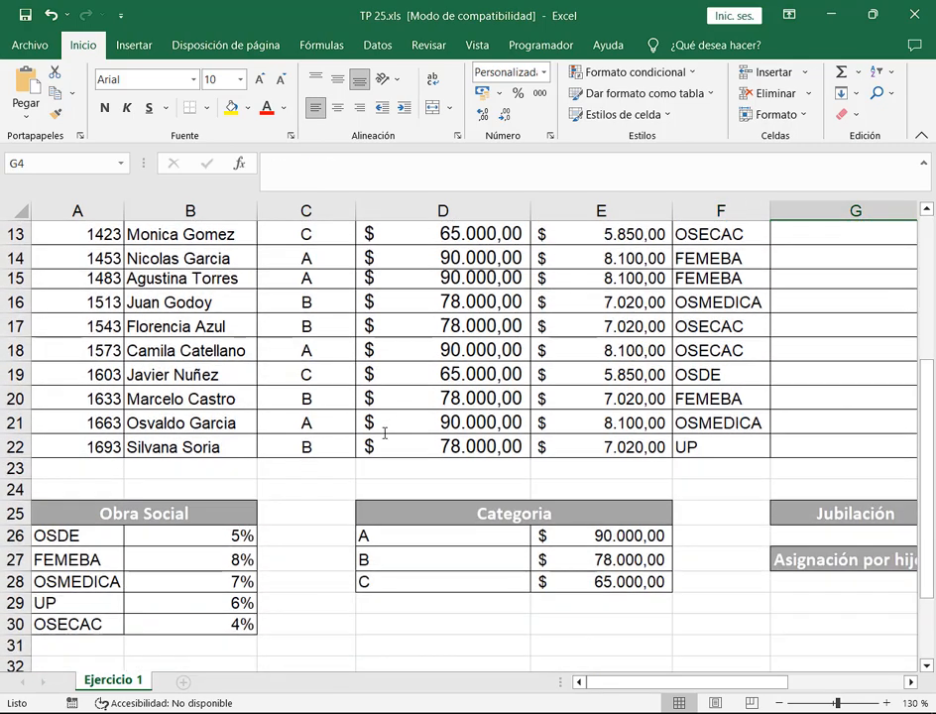
scroll(370, 420, down, 1)
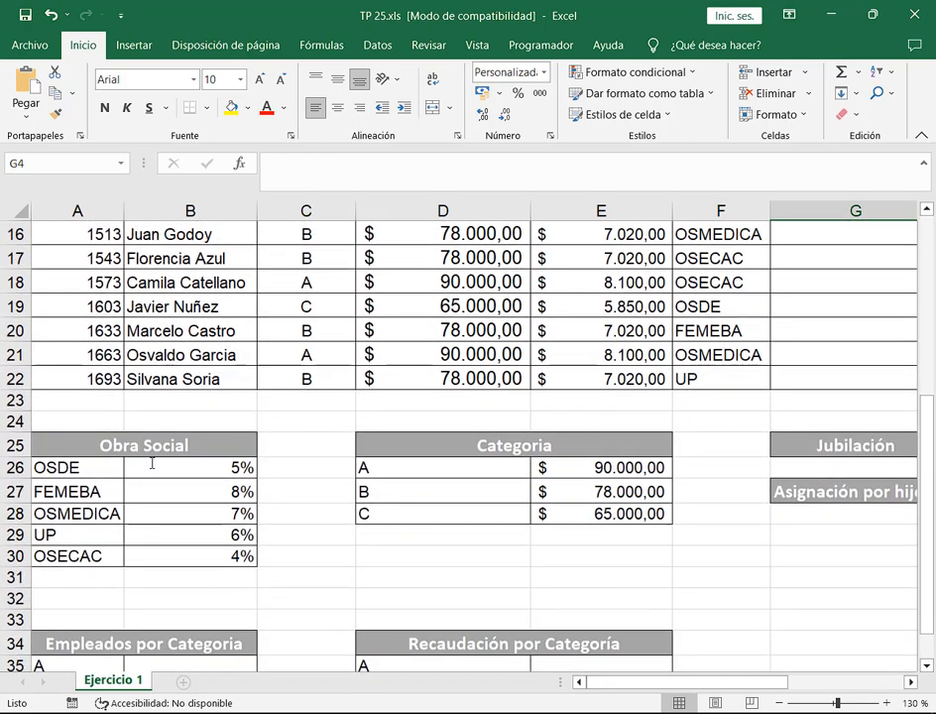
drag(161, 465, 178, 556)
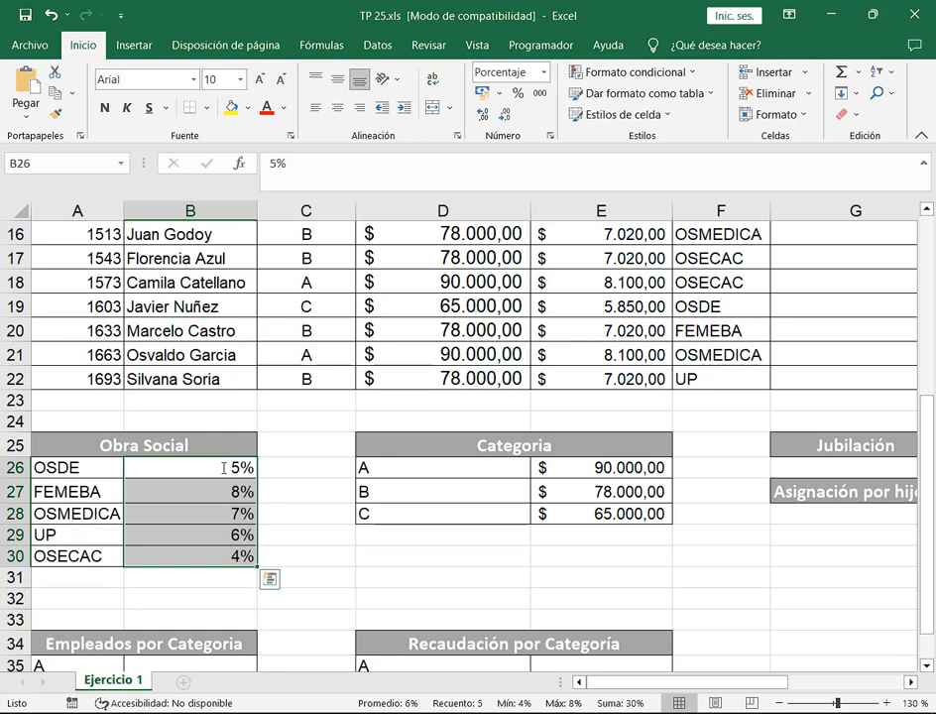
drag(235, 464, 233, 558)
click(246, 467)
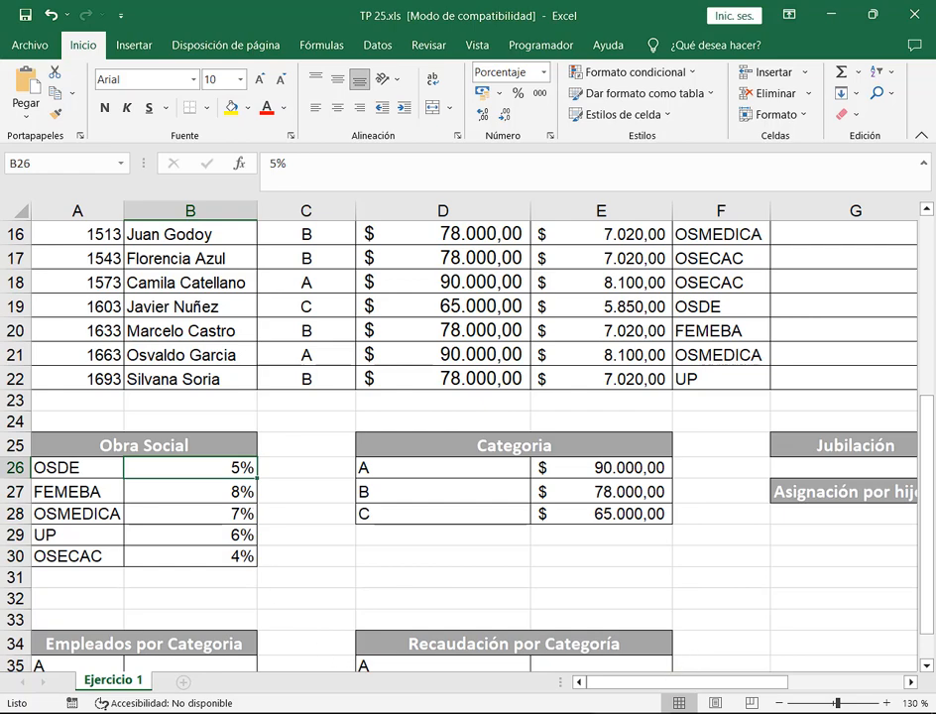
Switch to the Notepad window and clear all the old category notes.
key(alt+Tab)
key(ctrl+a)
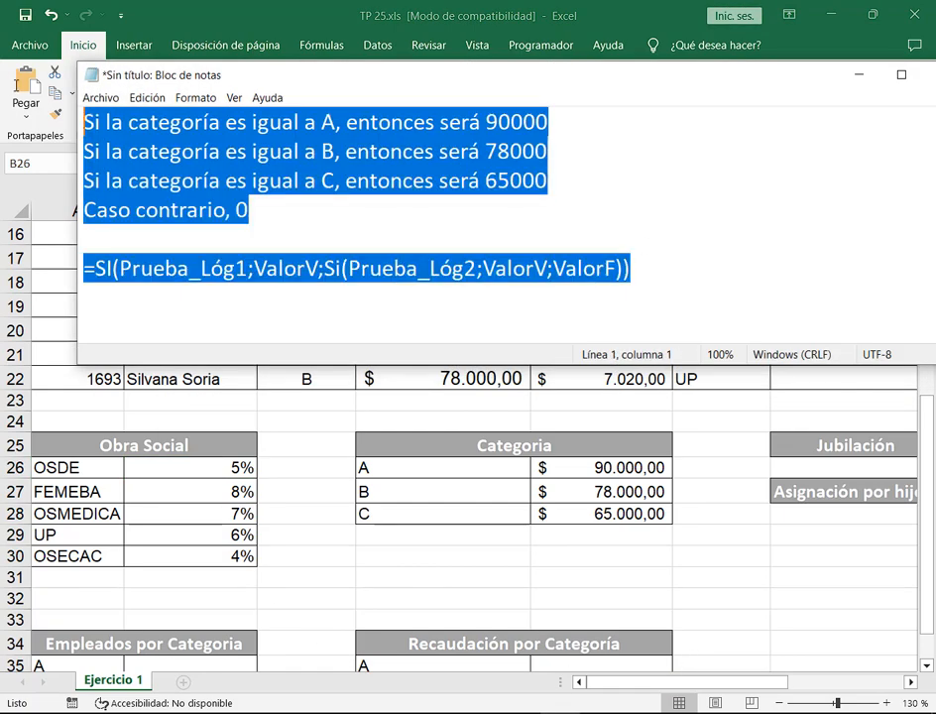
key(Delete)
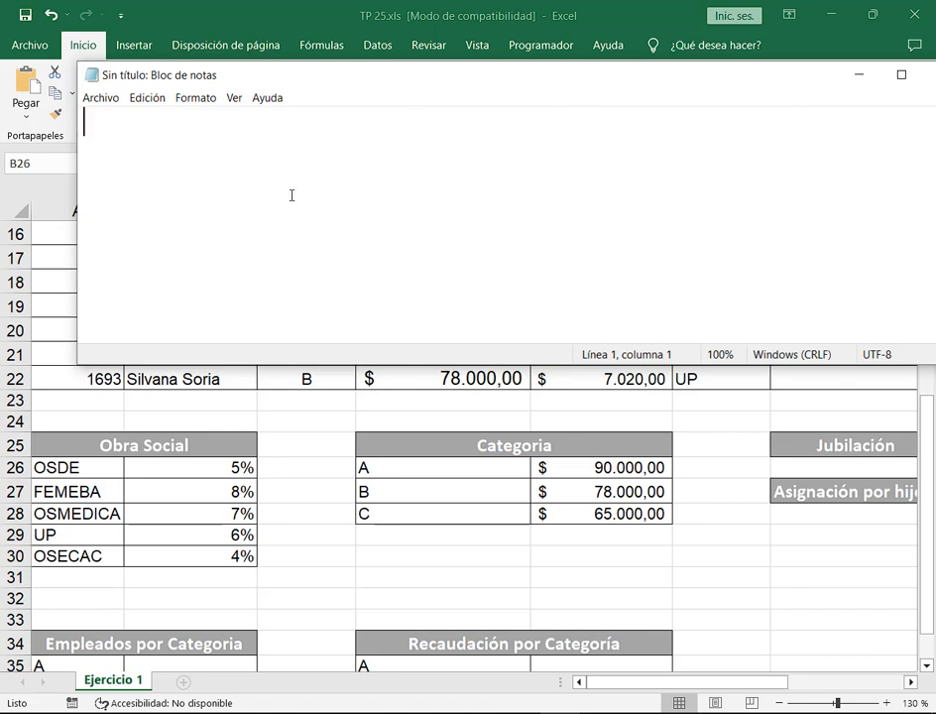
Write the first condition in the note: "Si la Obra Social es OSDE, será el 5% del básico".
text(Si)
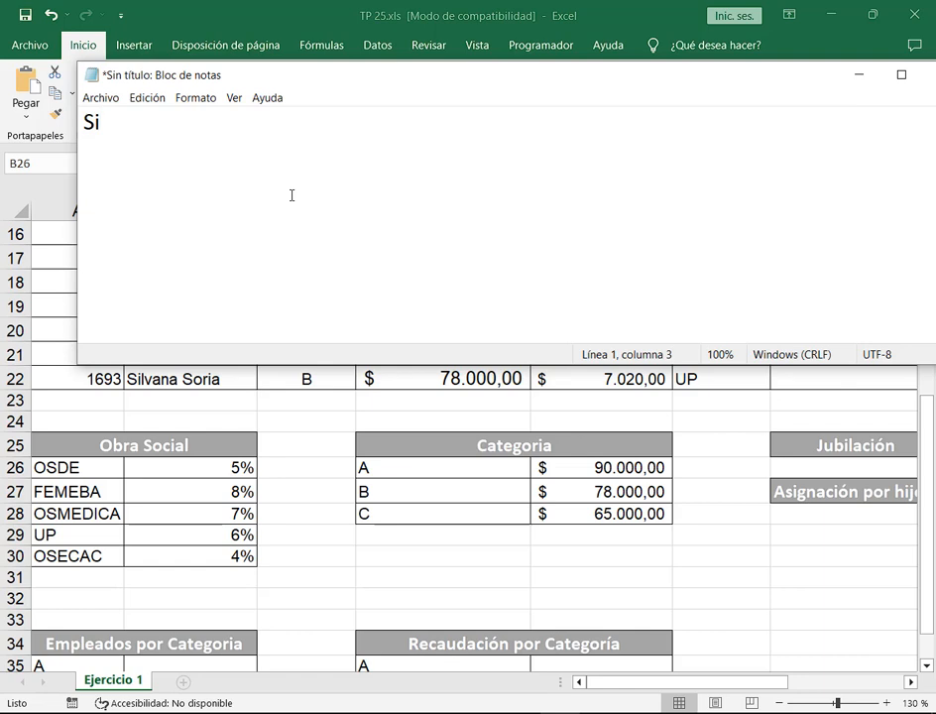
text( la Obra So)
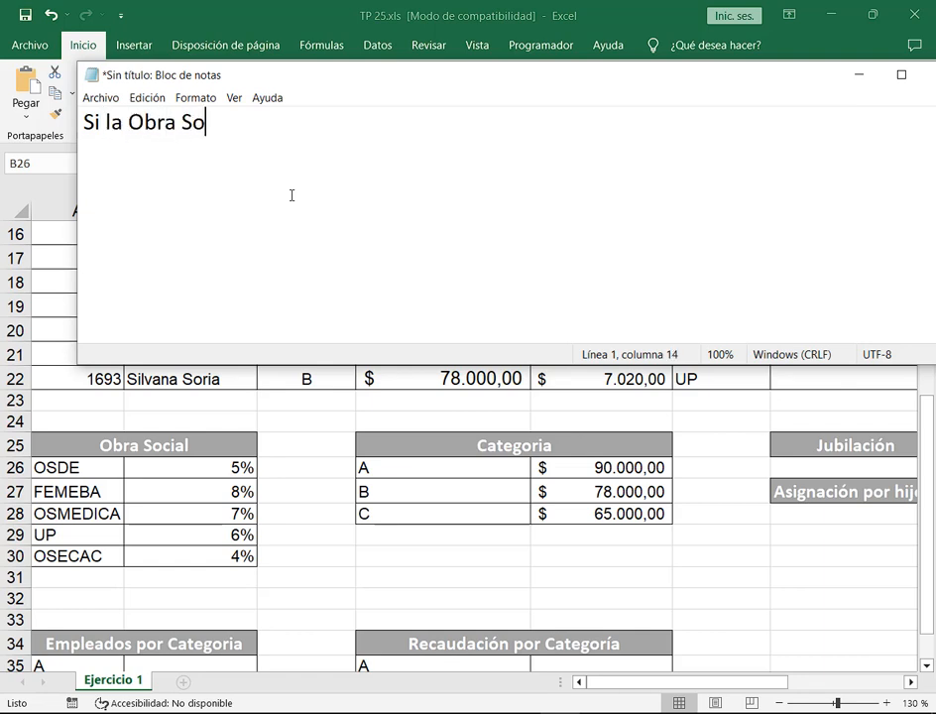
text(cial es O)
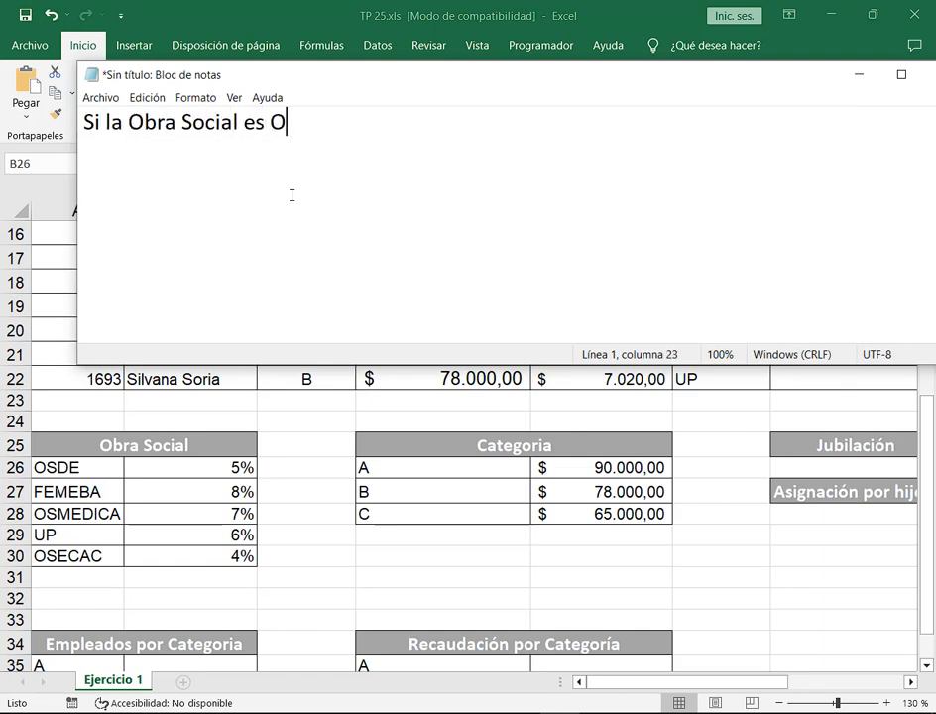
text(SDE, será )
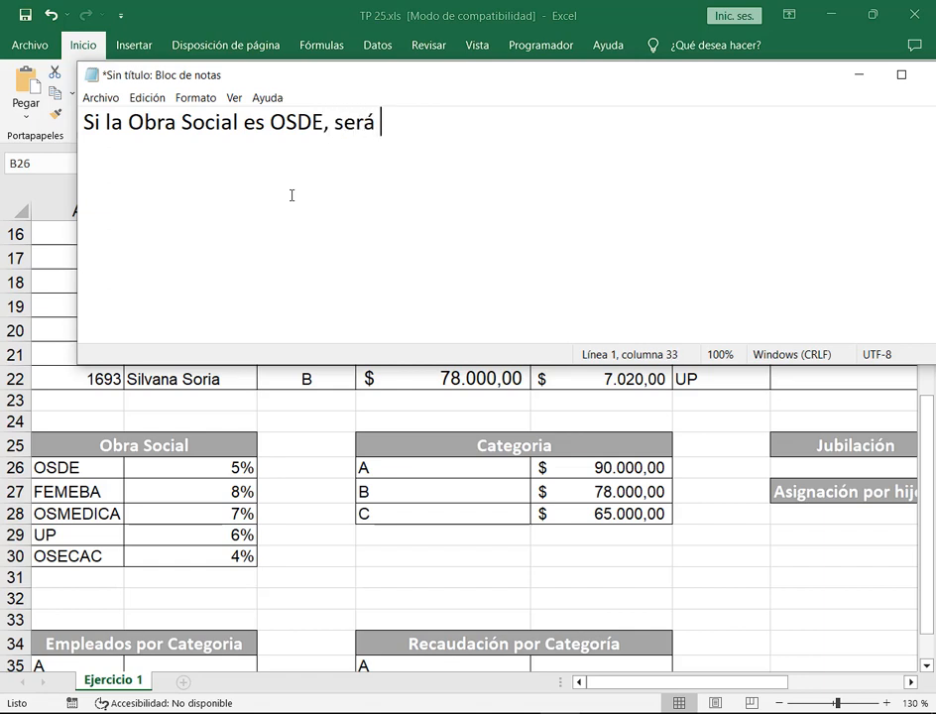
text(el 5% de)
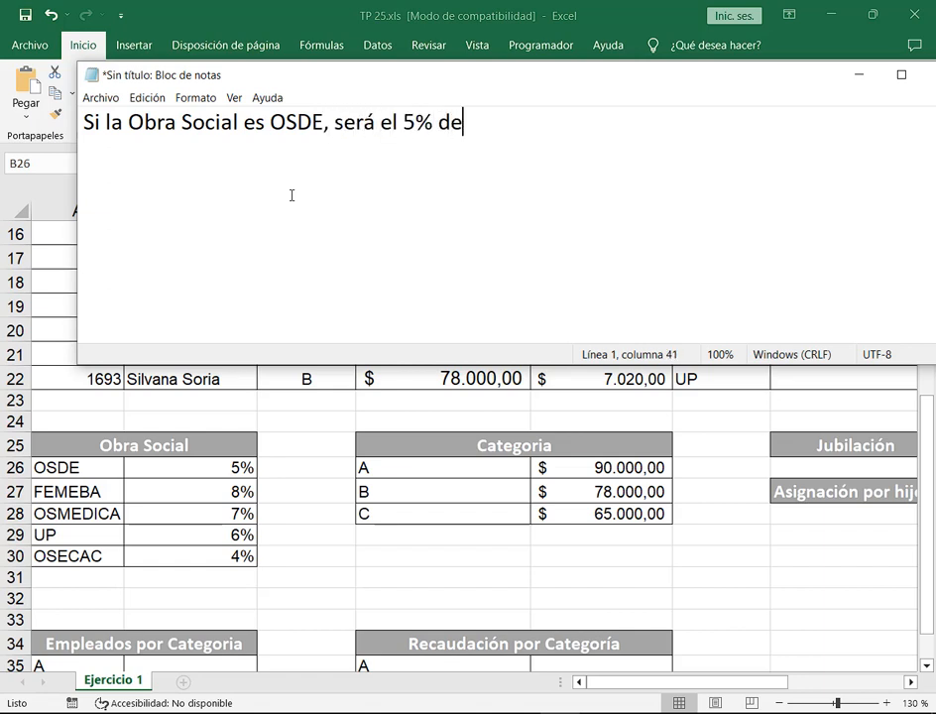
text(l básico)
key(Return)
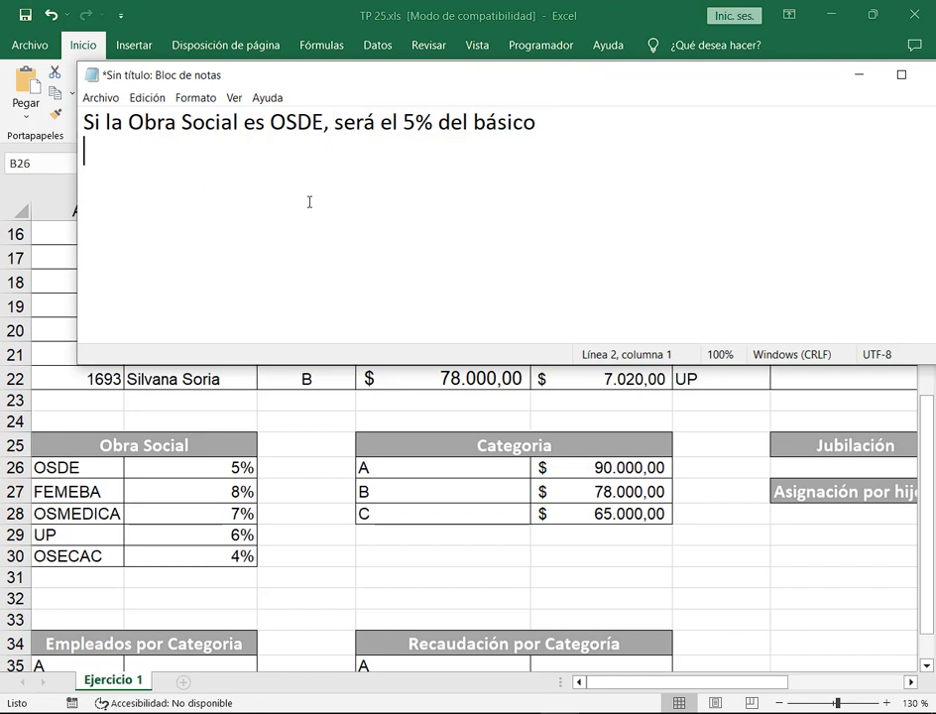
Add the second condition line: "Si la Obra Social es FEMEBA, será el 8% del básico".
text(Si la Obra Social)
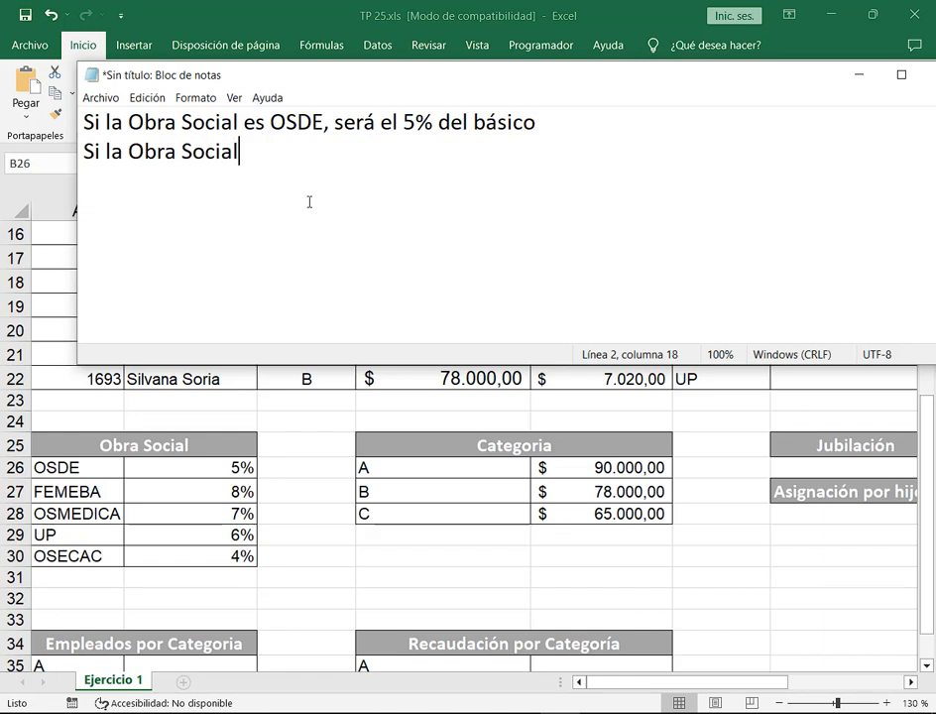
text( es FE)
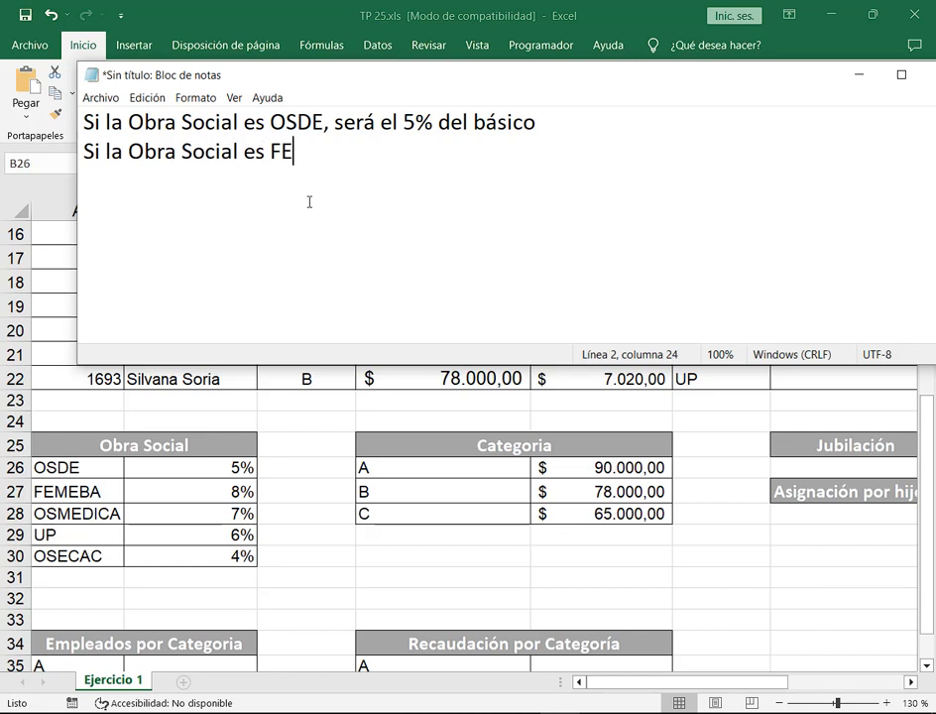
text(MEBA, será le)
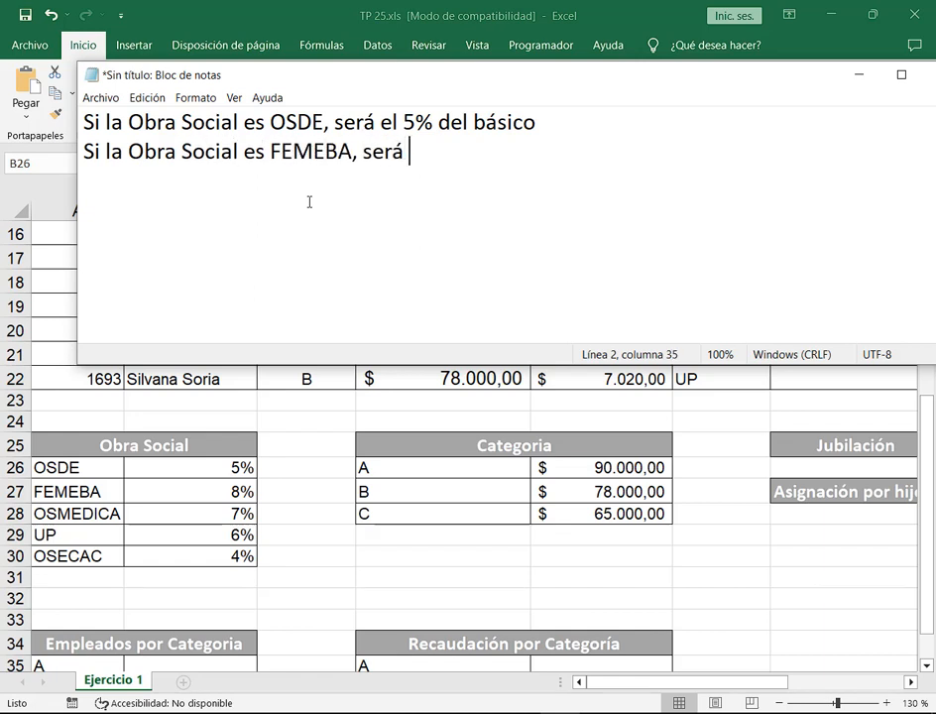
key(BackSpace)
key(BackSpace)
text(el 8% )
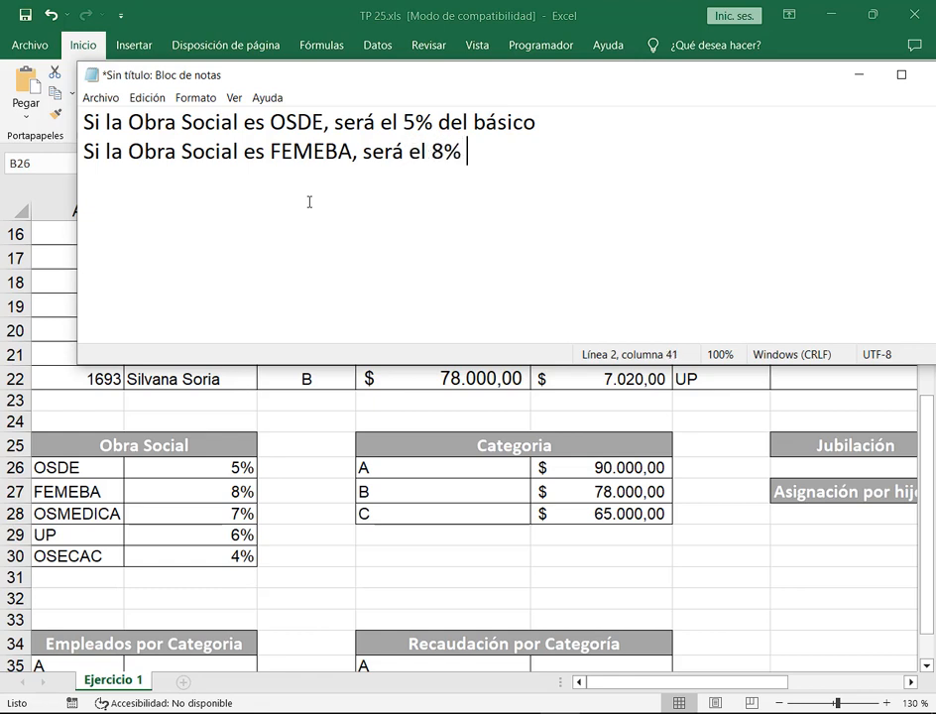
text(del básico)
key(Return)
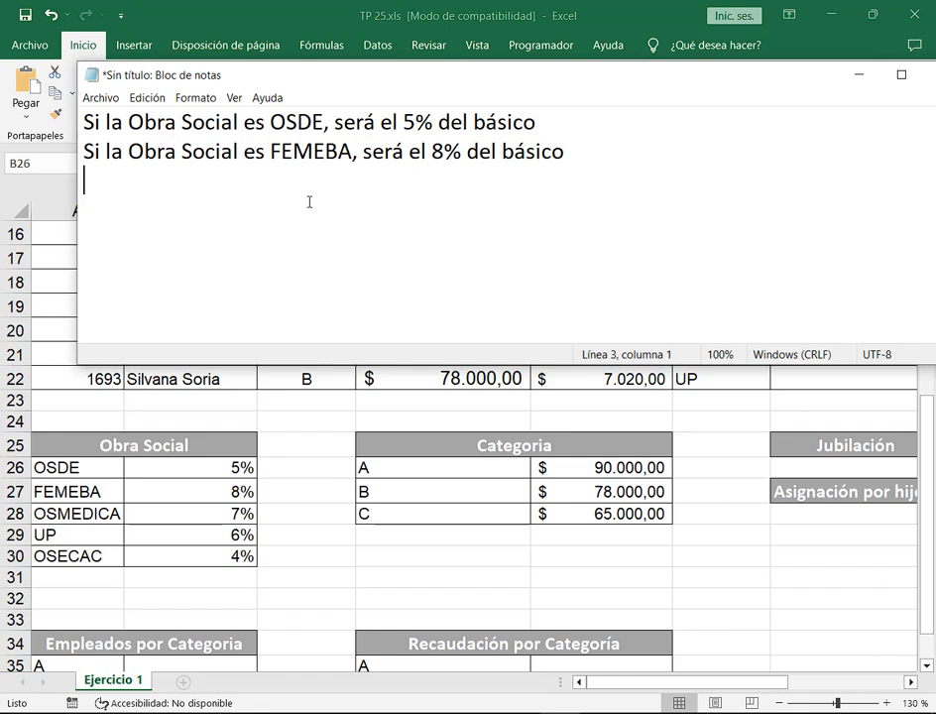
Add the third condition line: "Si la Obra Social es OSMEDICA, será el 7% del básico".
text(Si la Obra Socia)
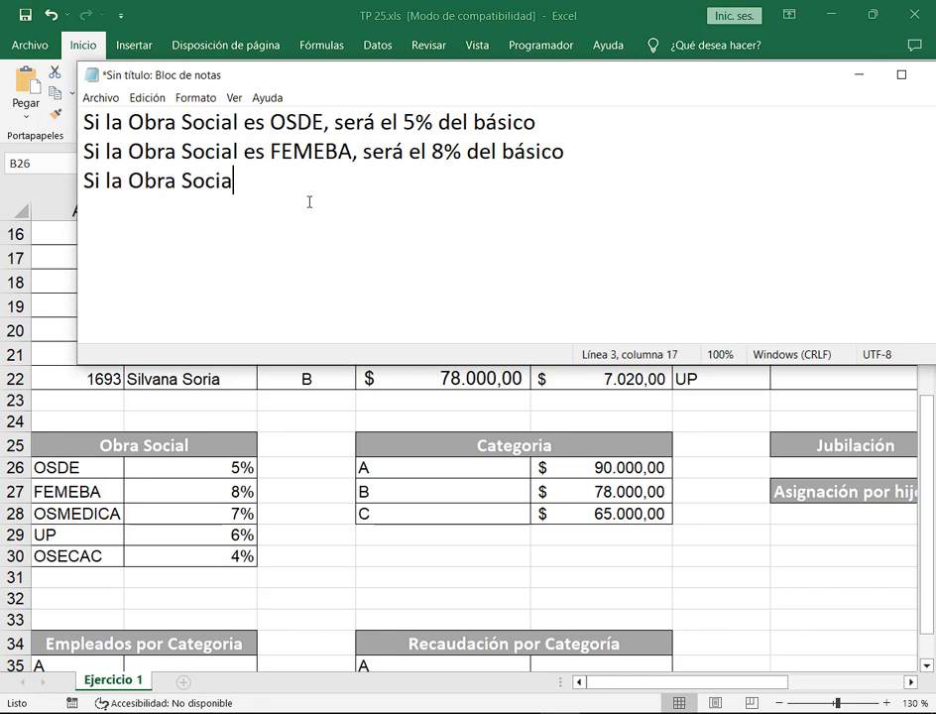
text(l es OSME)
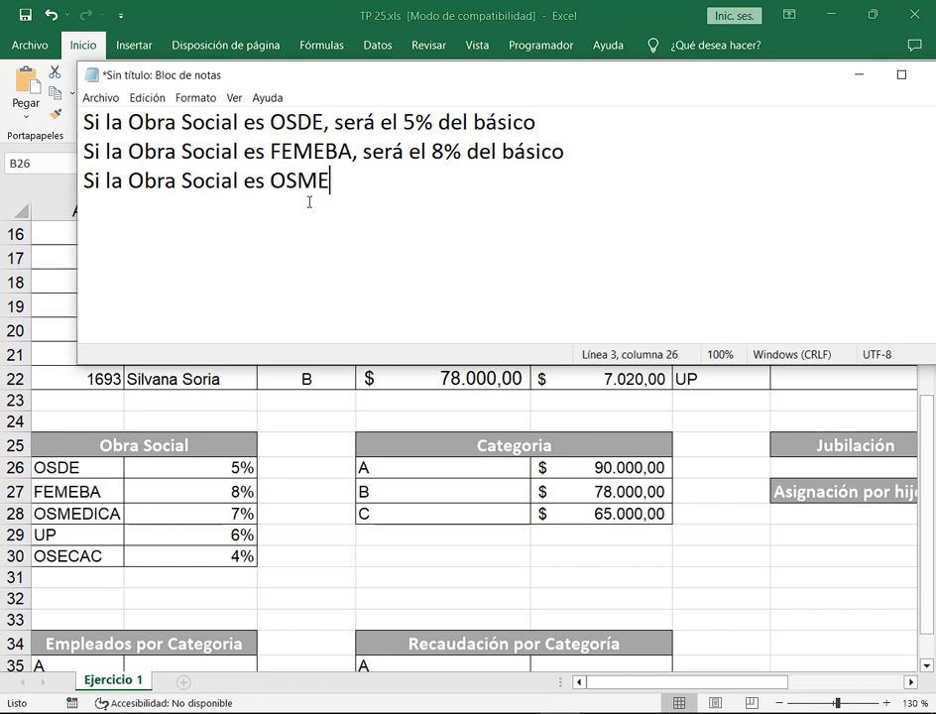
text(DICA, será)
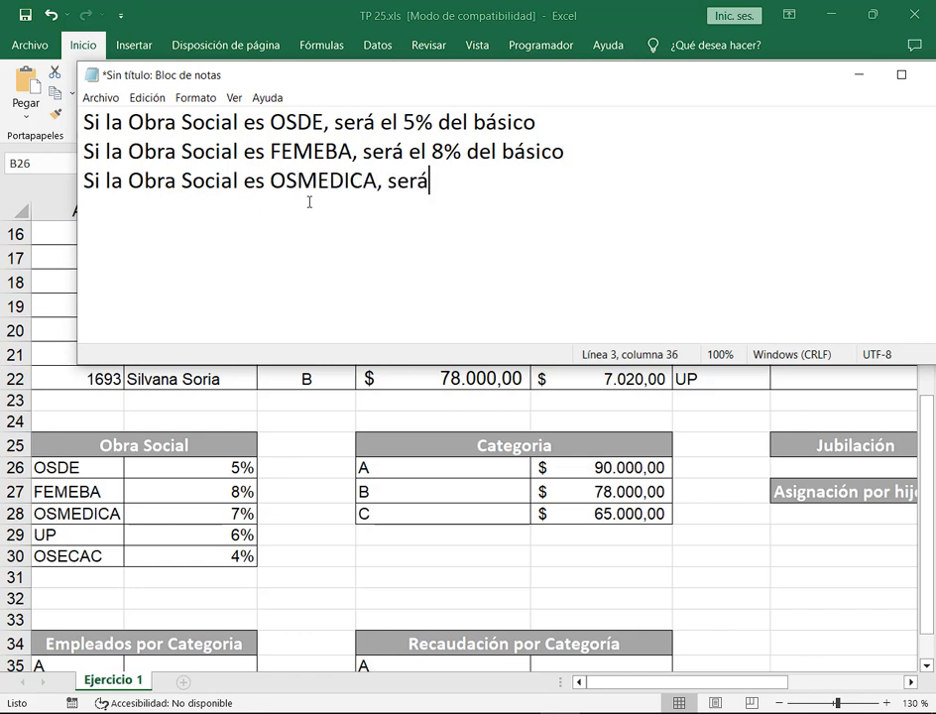
text( el 7% del básico)
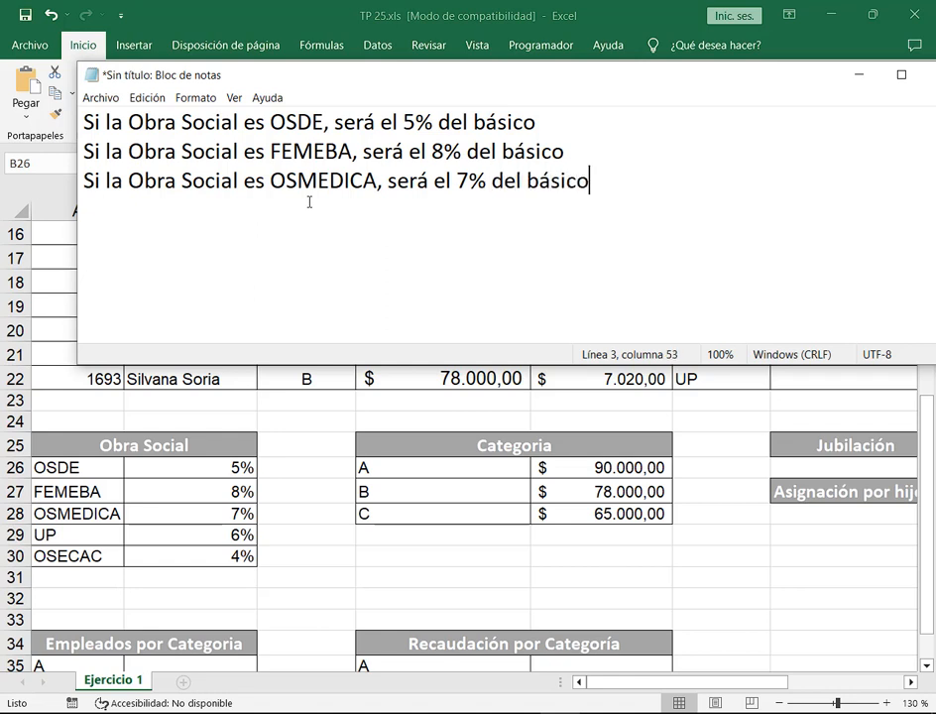
key(Return)
Add the fourth condition line: "Si la Obra Social es UP, será el 6% del básico".
text(Si la )
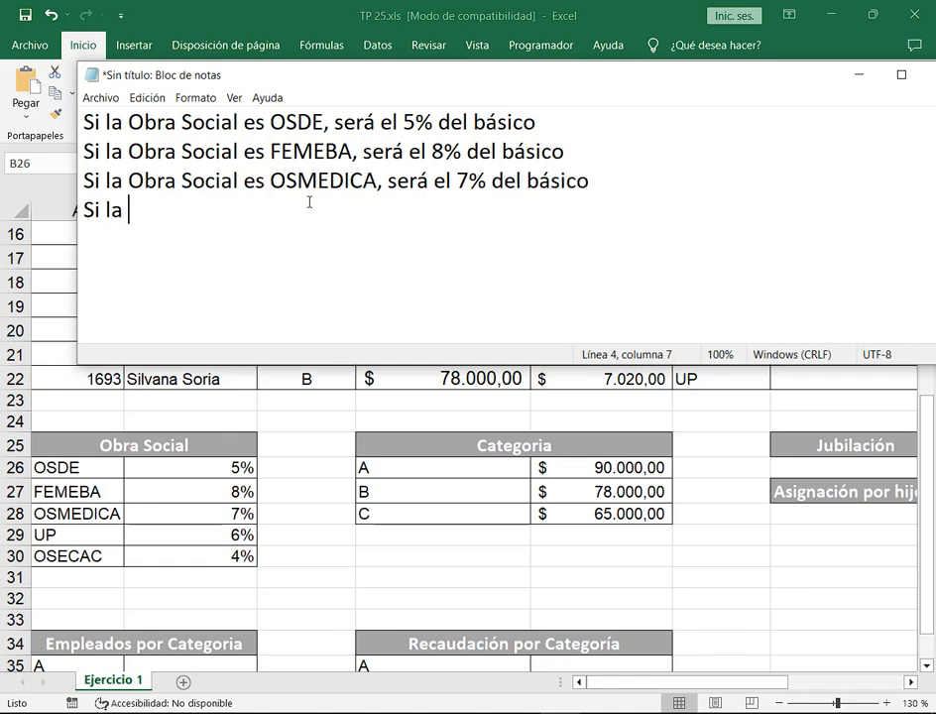
text(Obra Social )
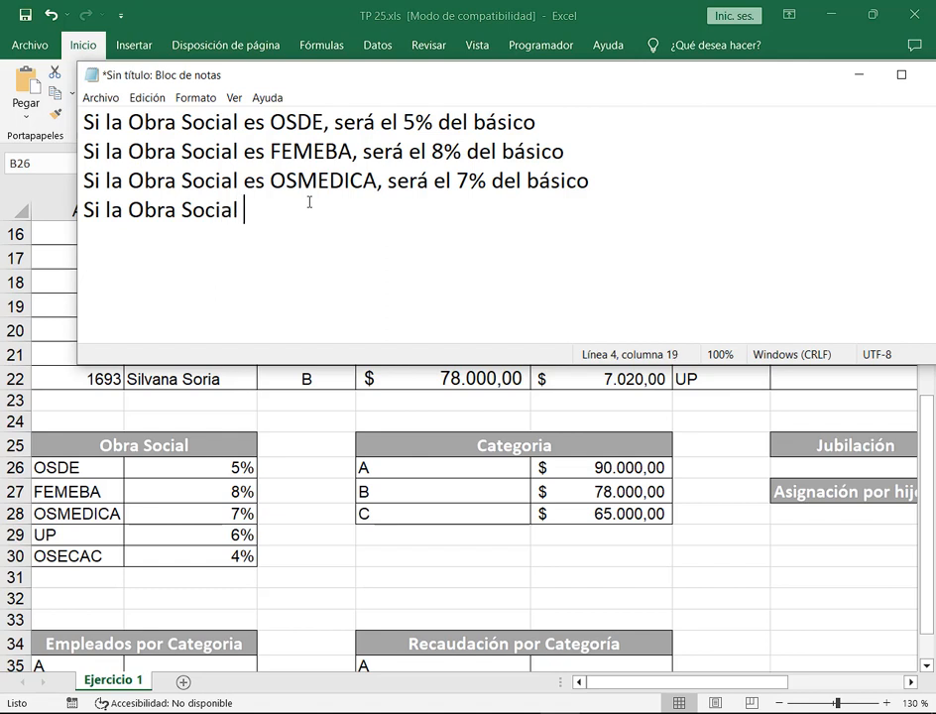
text(es O)
key(BackSpace)
text(UP,)
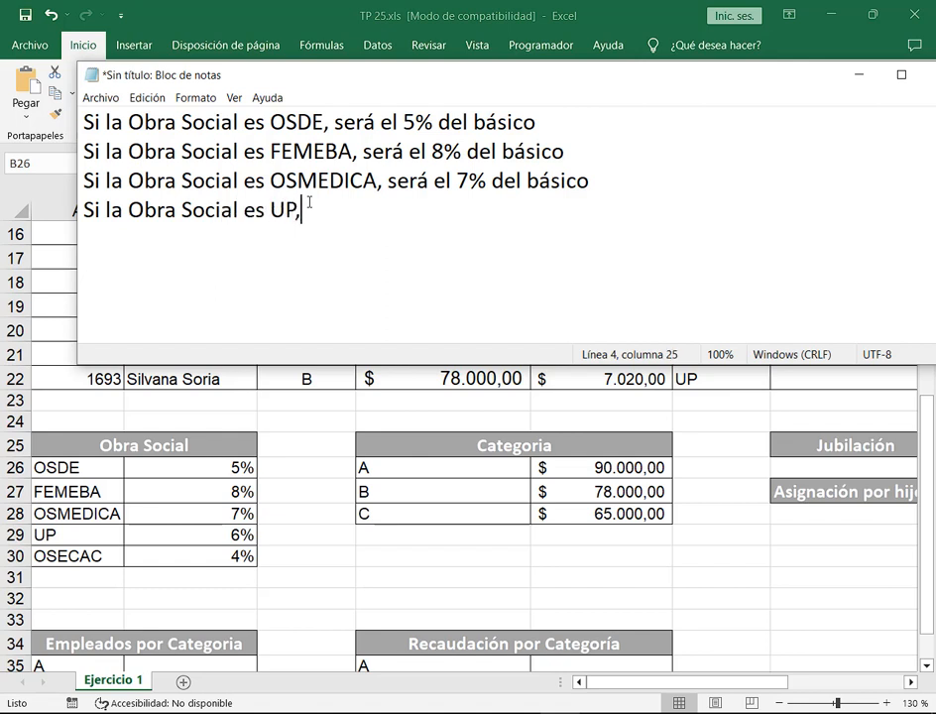
text( será el 6)
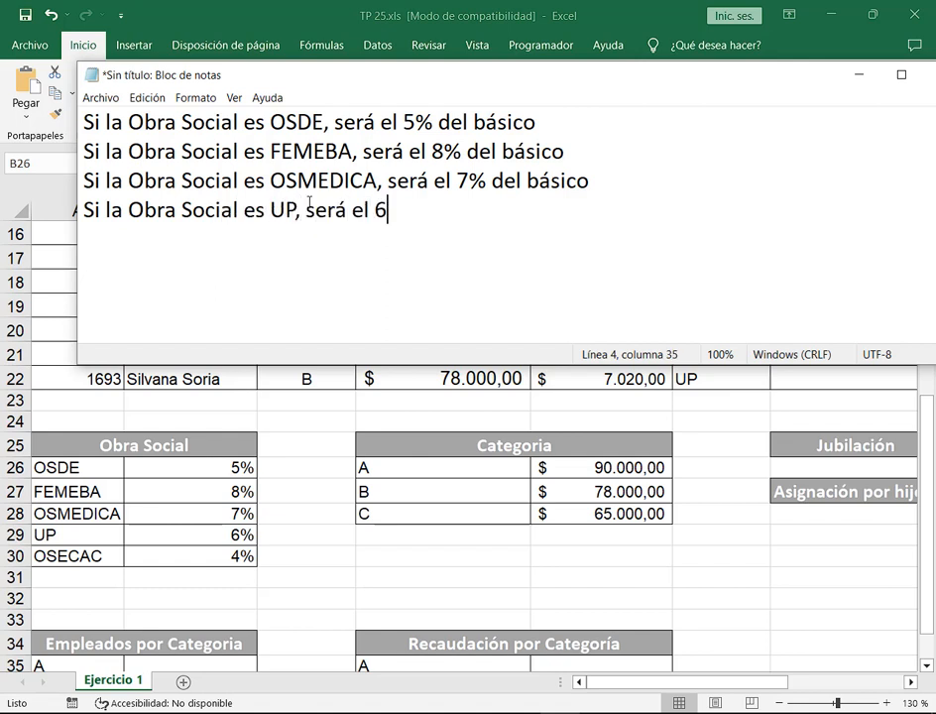
text(% del básico)
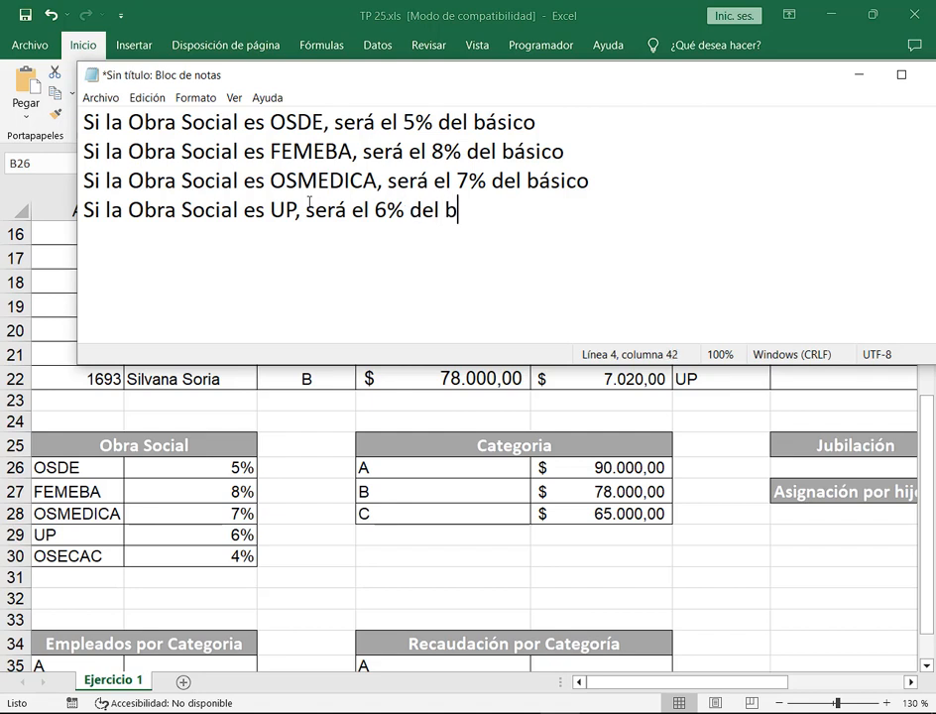
key(Return)
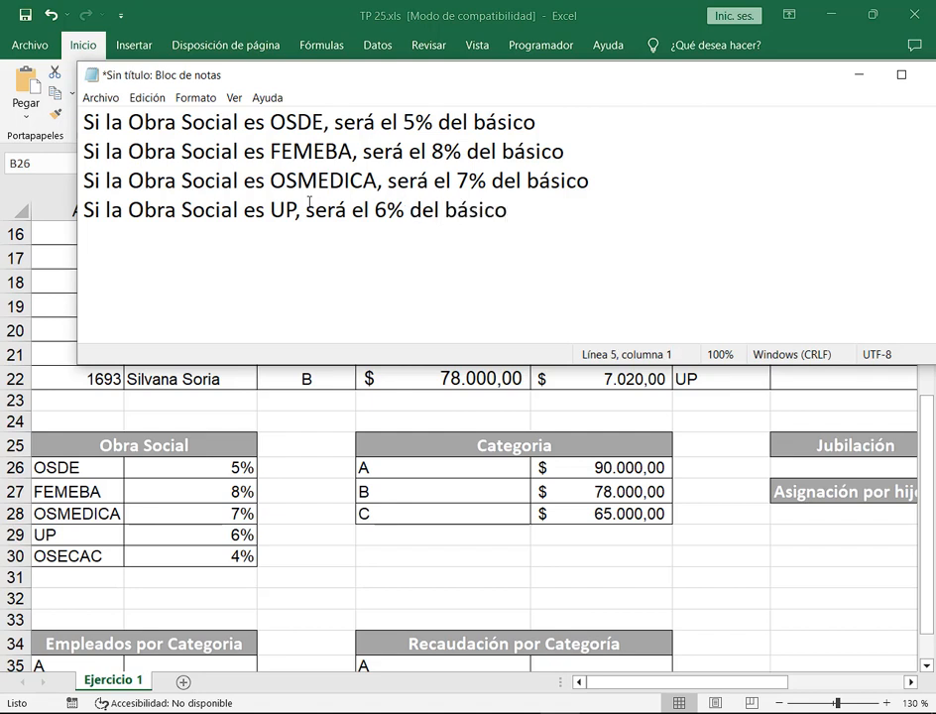
Add the fifth condition line: "Si la Obra Social es OSECAC, será el 4% del básico".
text(Si la o)
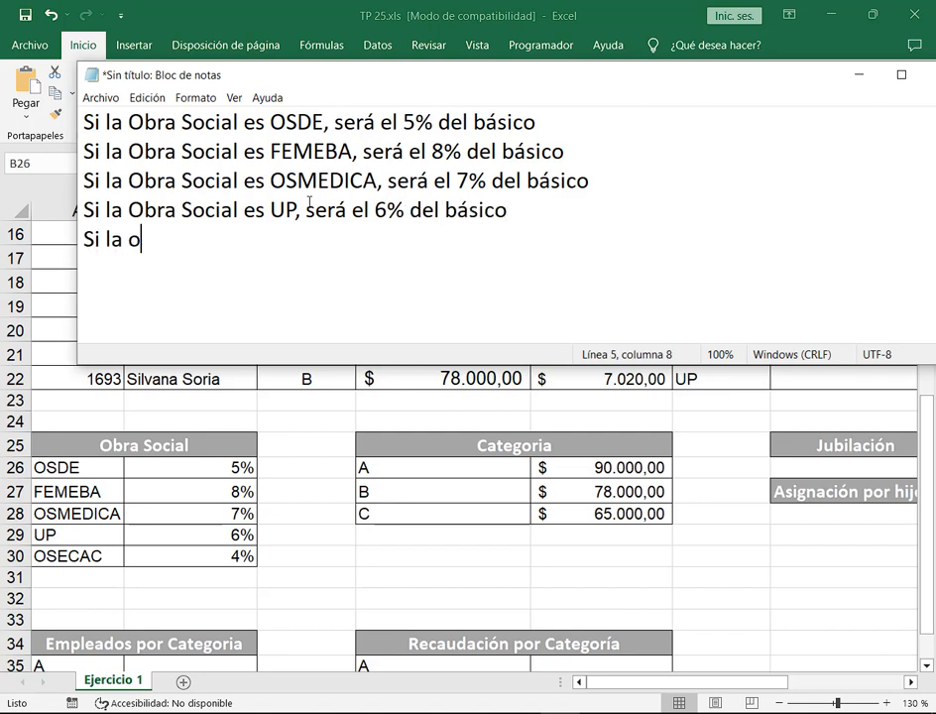
key(BackSpace)
text(Obra -S)
key(BackSpace)
key(BackSpace)
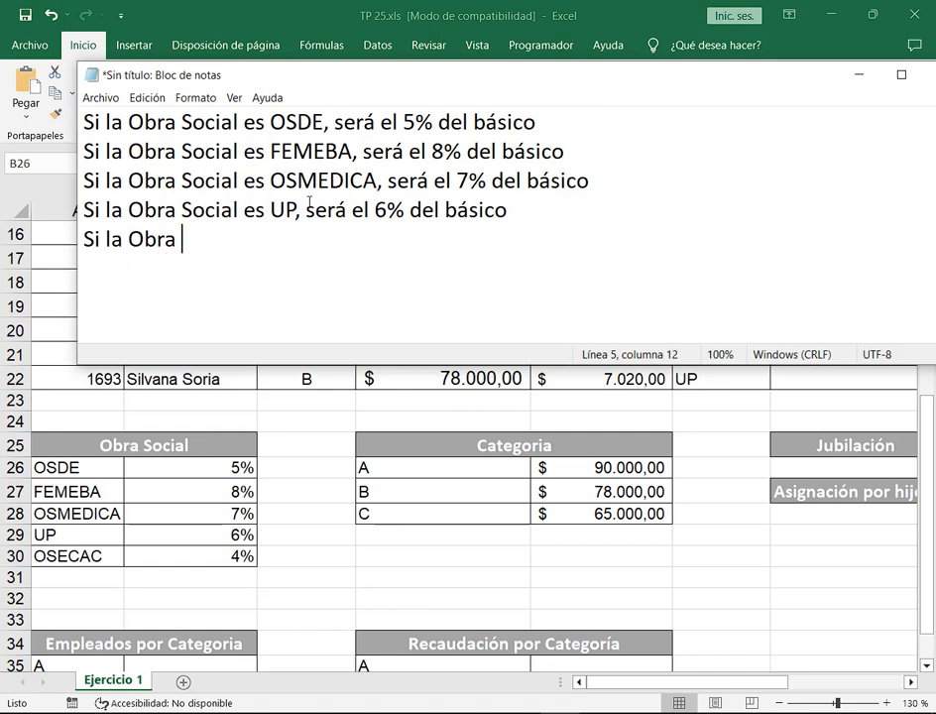
text(Social es OSE)
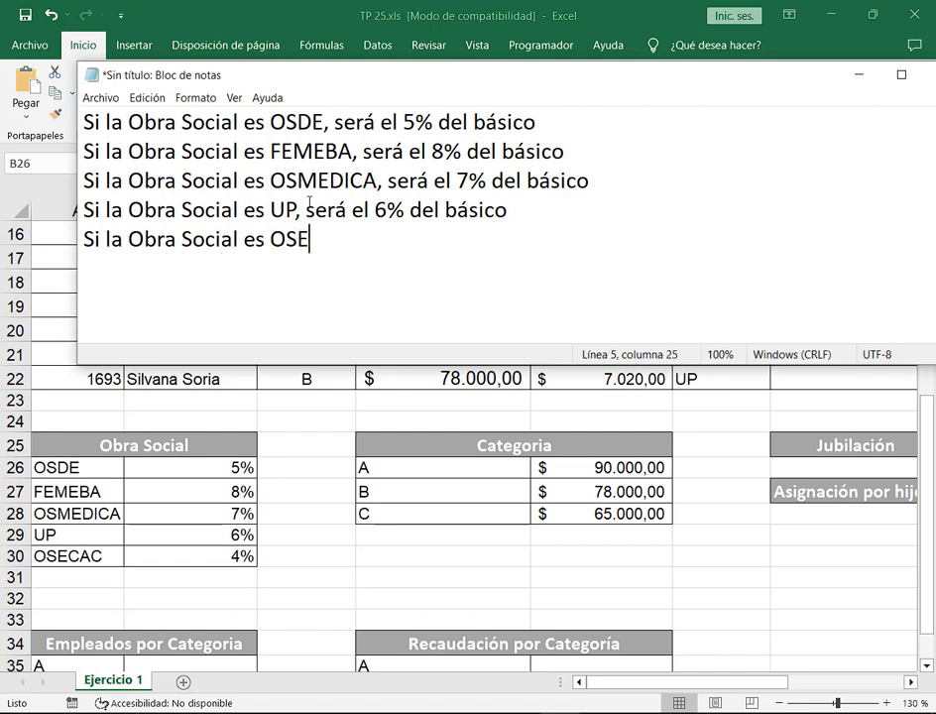
text(CAC, será )
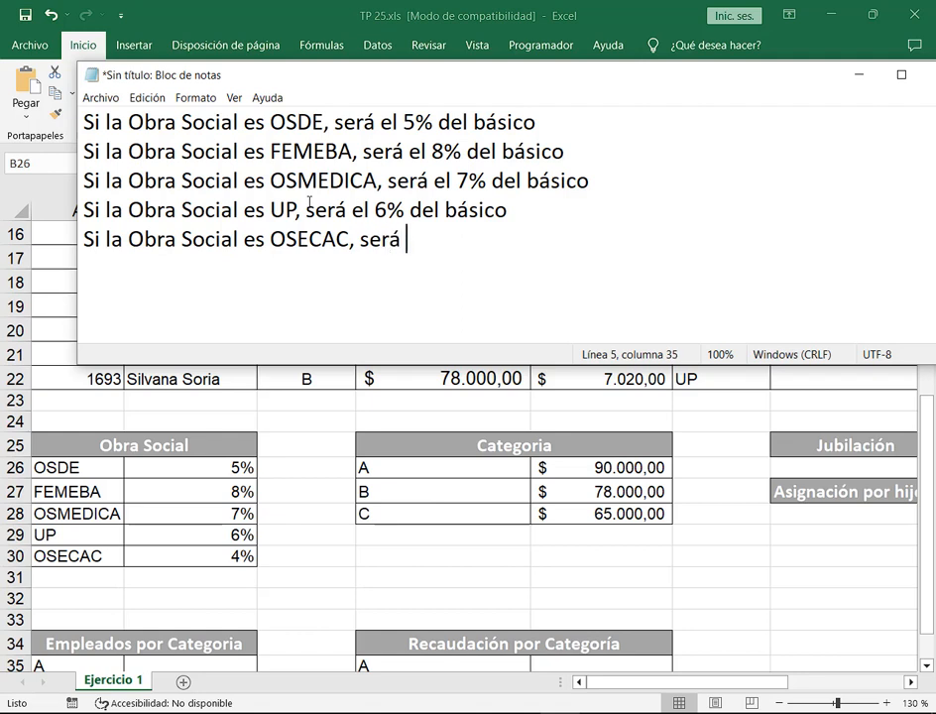
text(el 4% d)
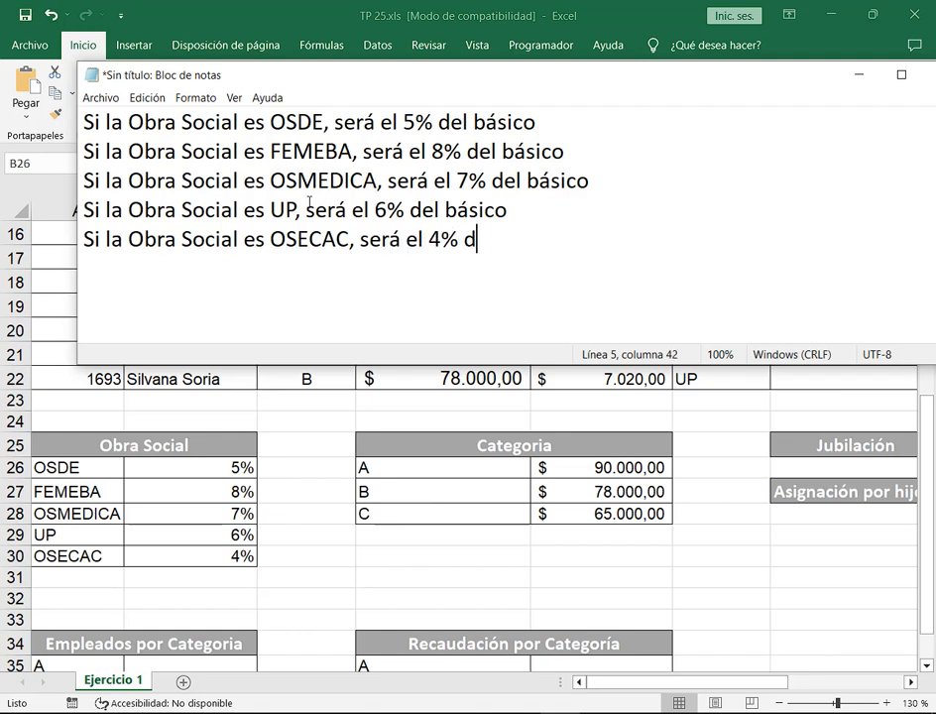
text(el básico)
key(Return)
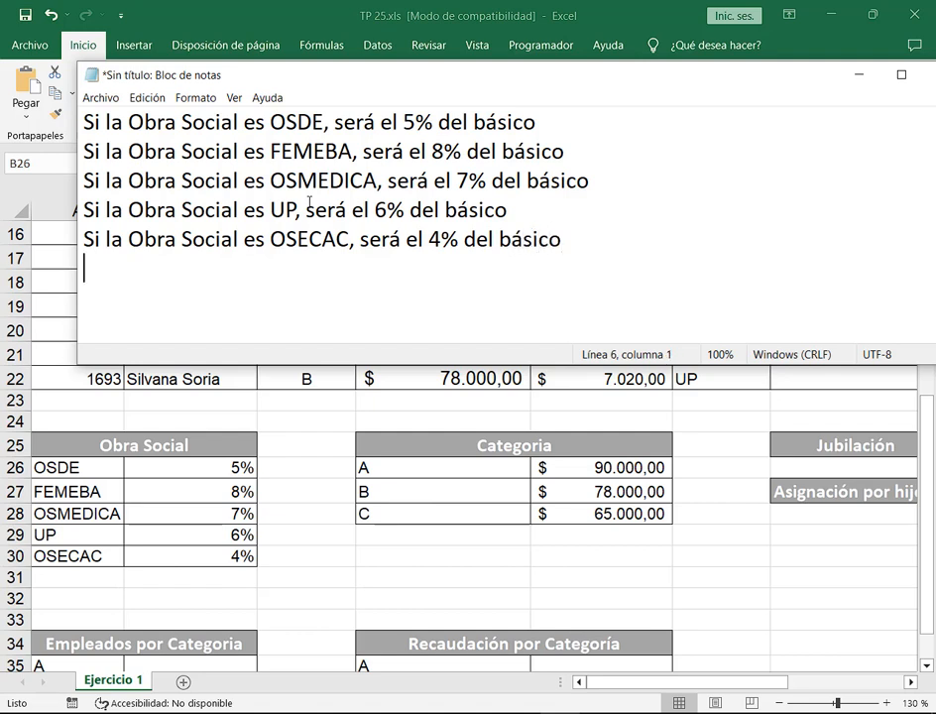
Start the fallback line below the conditions with "Caso contrario,".
text(Caso c)
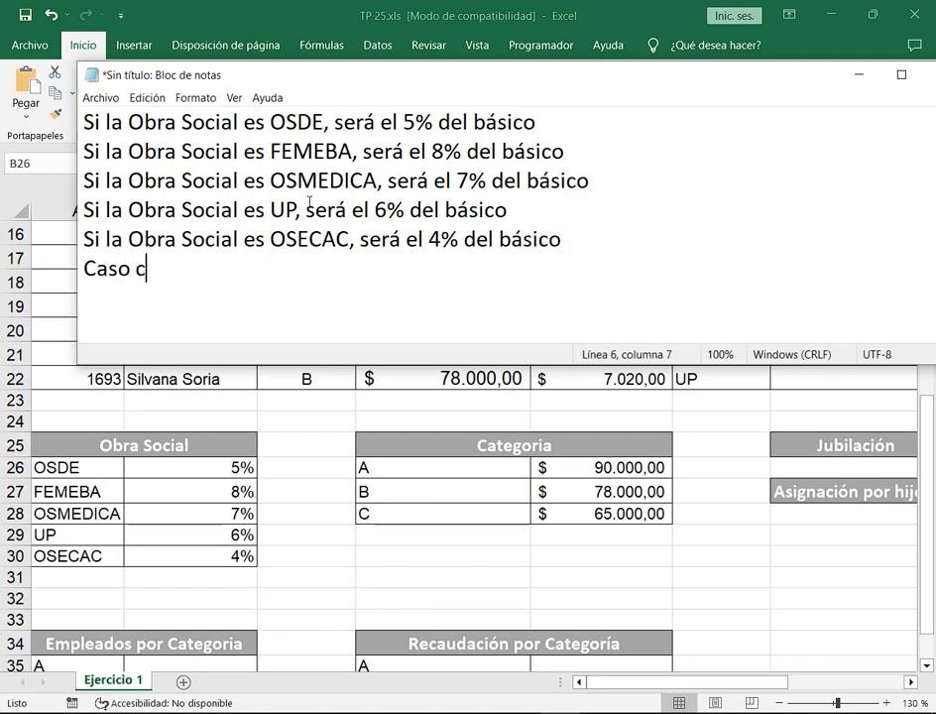
text(ontrario,)
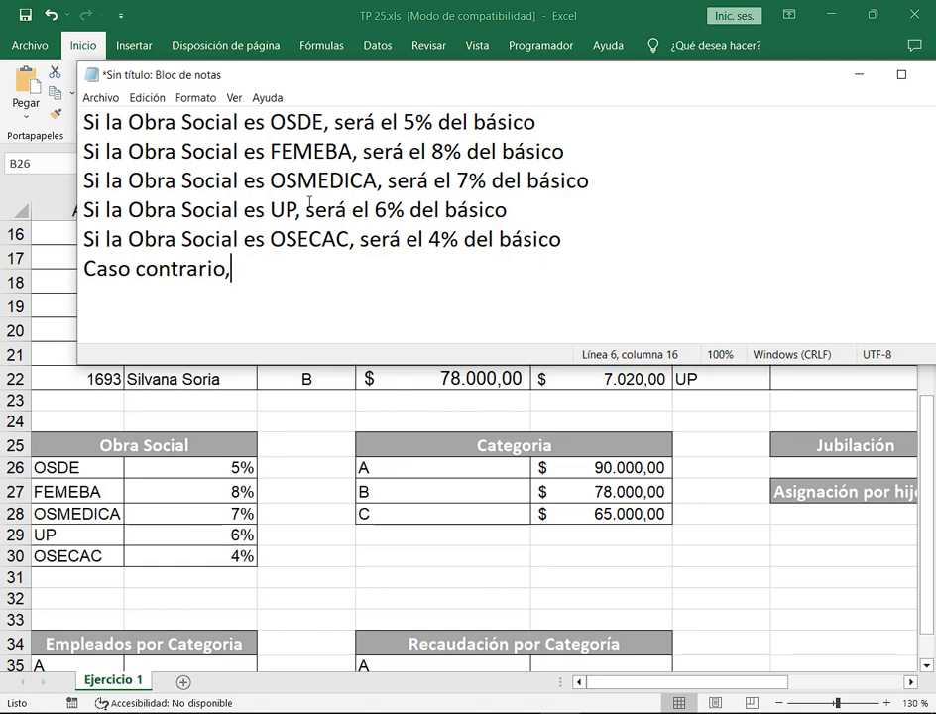
Complete the last rule of the Notepad note as "Caso contrario, 0." and return to the TP 25.xls workbook.
text( 0.)
click(504, 63)
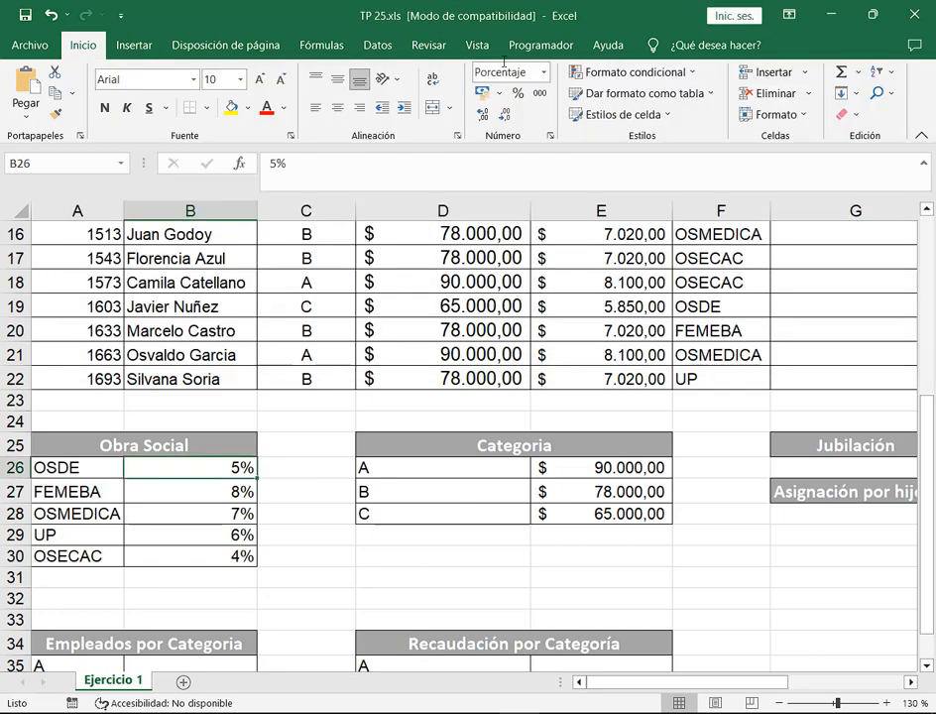
Compare the entries in the Obra Social column with the Notepad rules, including the "Caso contrario" case.
scroll(675, 378, up, 5)
click(725, 320)
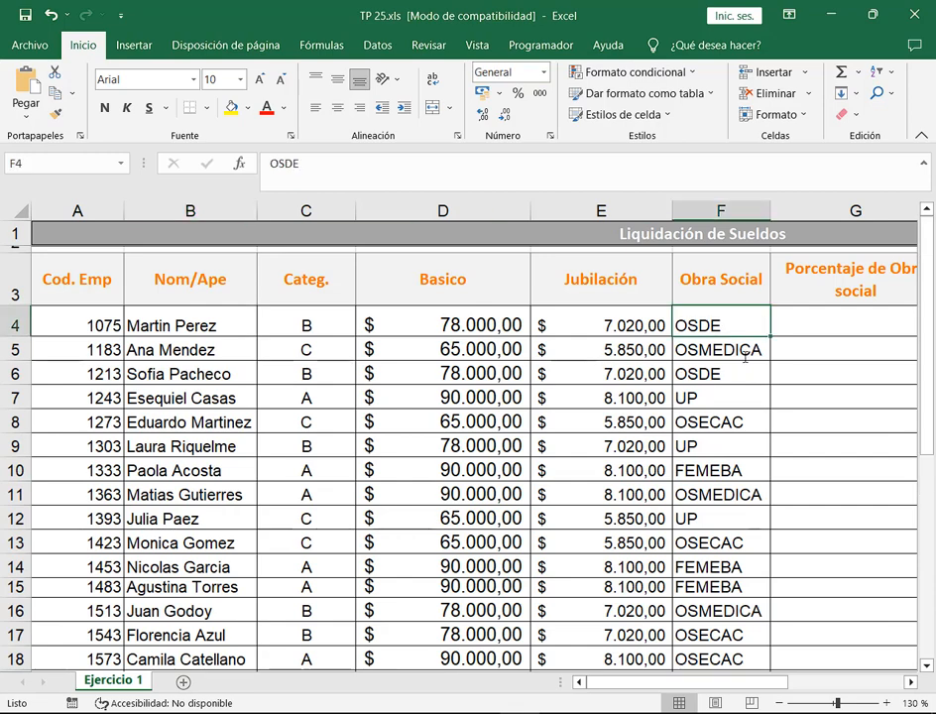
click(740, 390)
click(747, 332)
scroll(738, 490, down, 2)
click(558, 711)
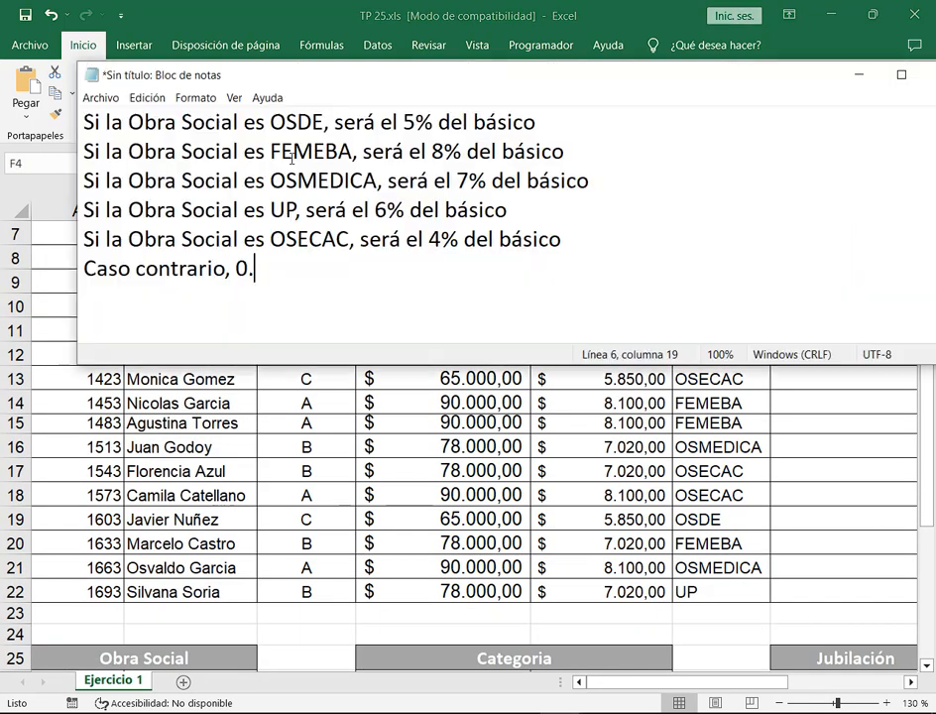
drag(285, 270, 42, 273)
click(354, 275)
drag(238, 266, 258, 265)
click(261, 270)
scroll(499, 377, down, 2)
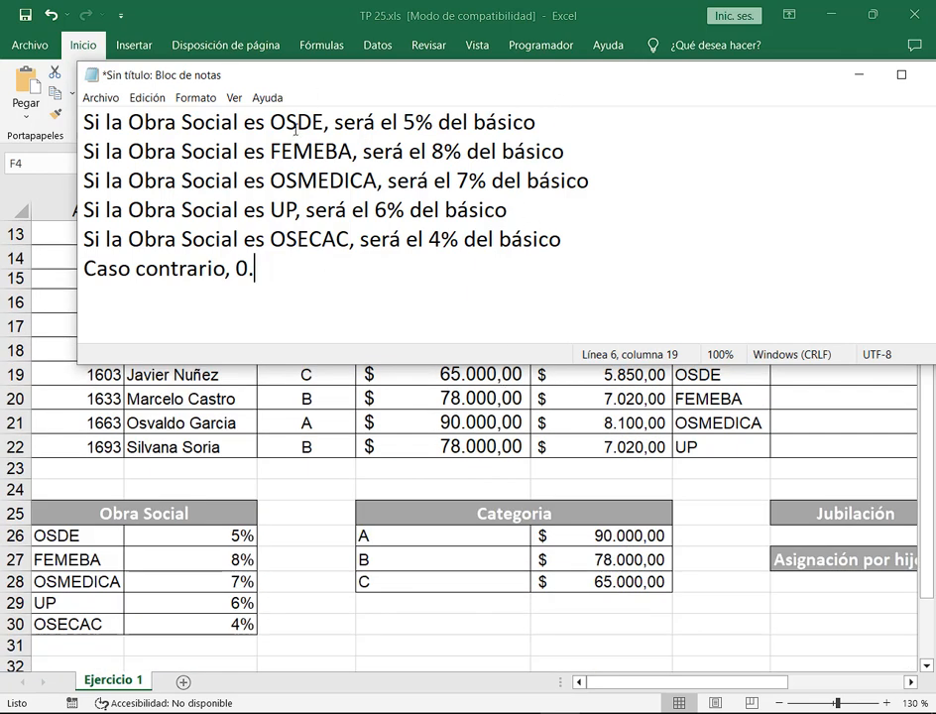
Review each Notepad rule in turn, from OSDE through OSECAC to the "Caso contrario" line.
drag(84, 121, 597, 120)
drag(87, 150, 627, 158)
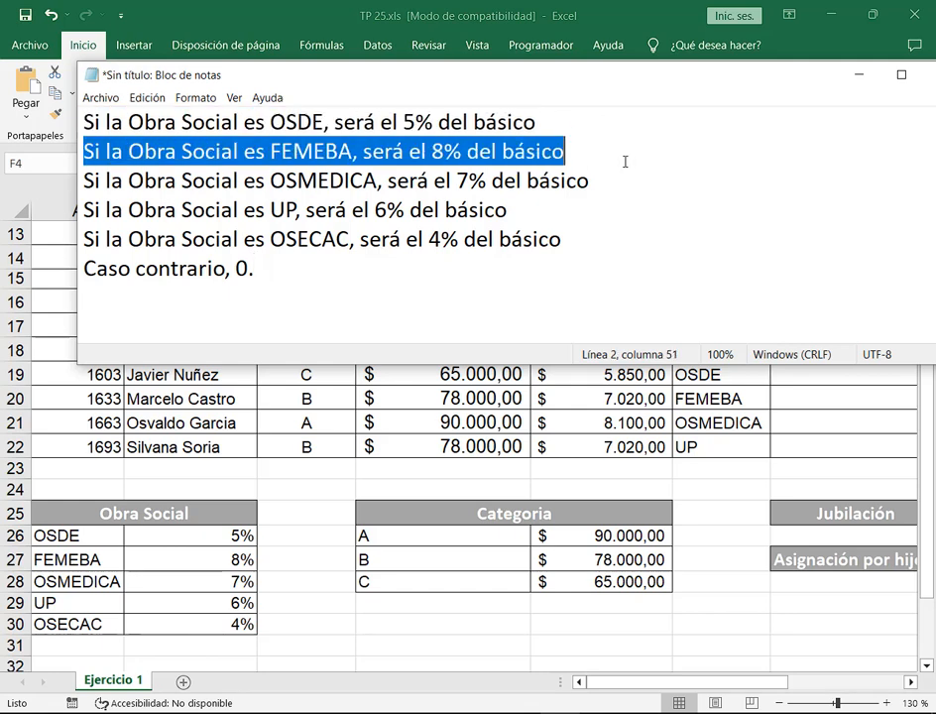
click(85, 182)
key(shift+End)
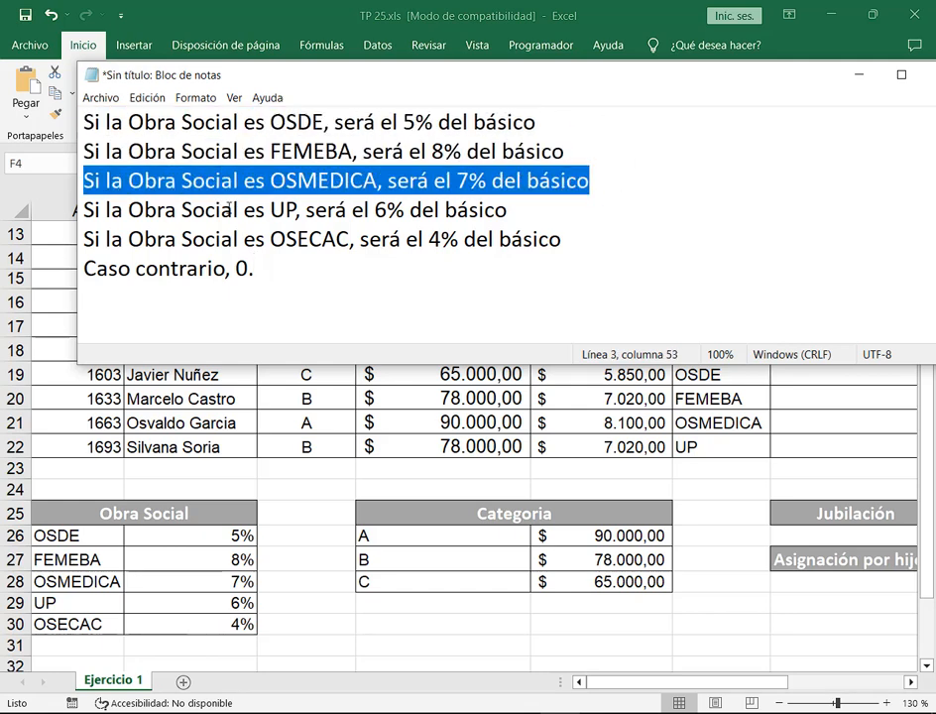
click(84, 210)
key(shift+End)
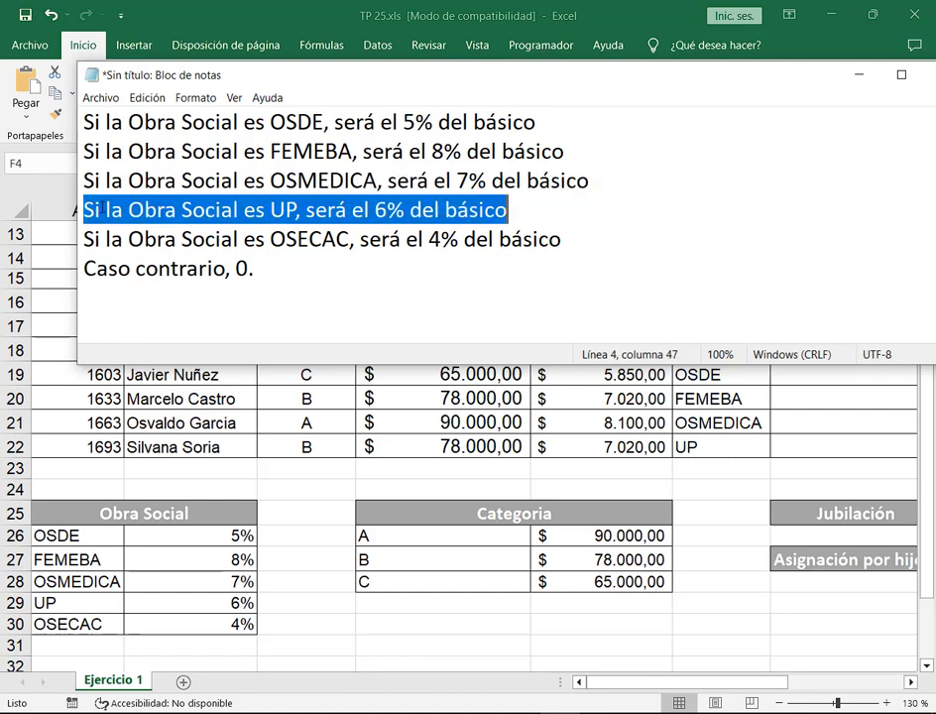
click(81, 242)
key(shift+End)
key(shift+Down)
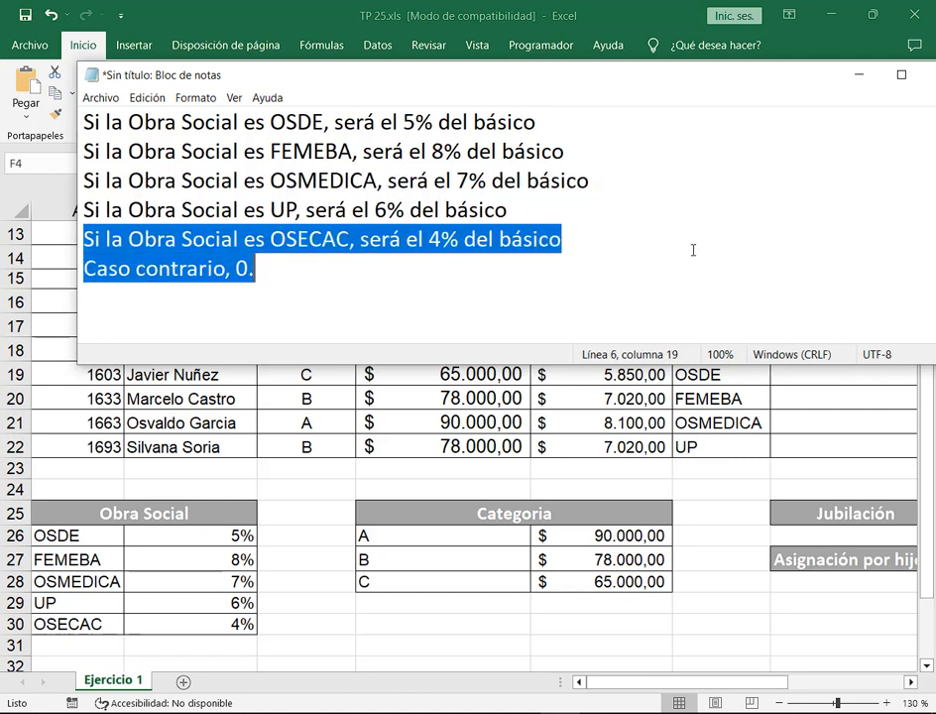
click(579, 246)
key(shift+Home)
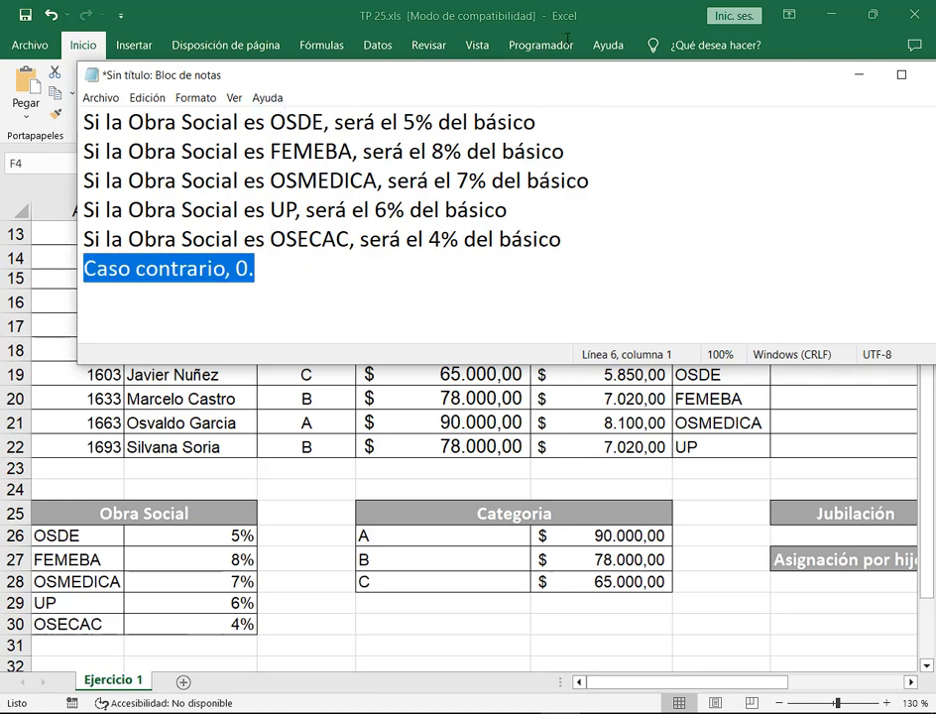
Switch back to Excel and increase the font size of cell G4 under Porcentaje de Obra social to 12.
click(595, 22)
scroll(870, 554, up, 4)
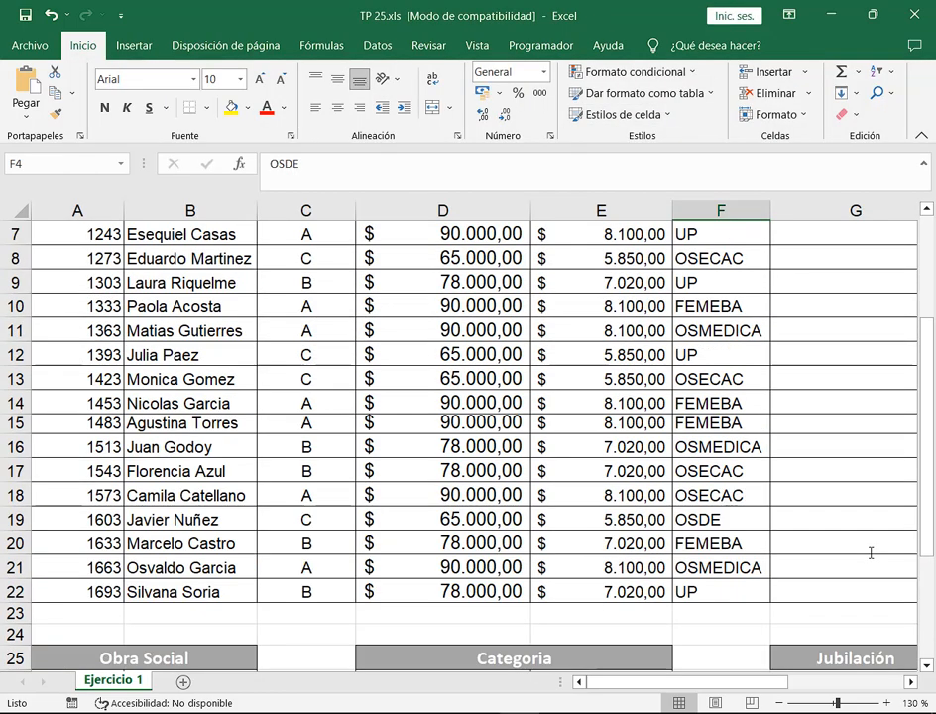
click(849, 317)
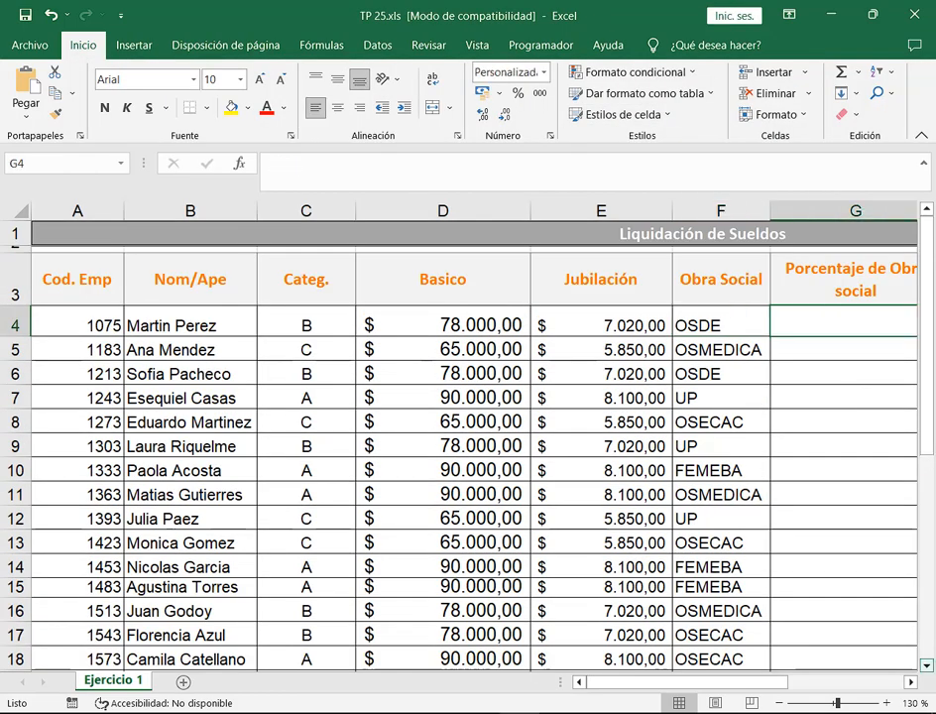
click(910, 681)
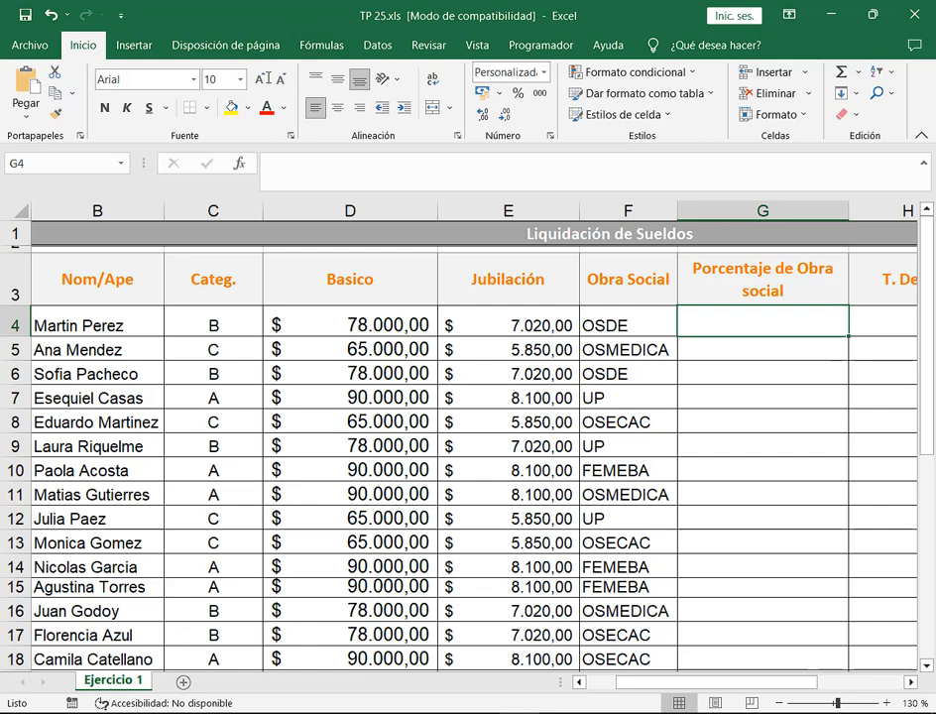
click(266, 78)
click(266, 78)
Start a formula in G4 with the SI function and the logical test F4="OSDE".
click(910, 682)
text(=)
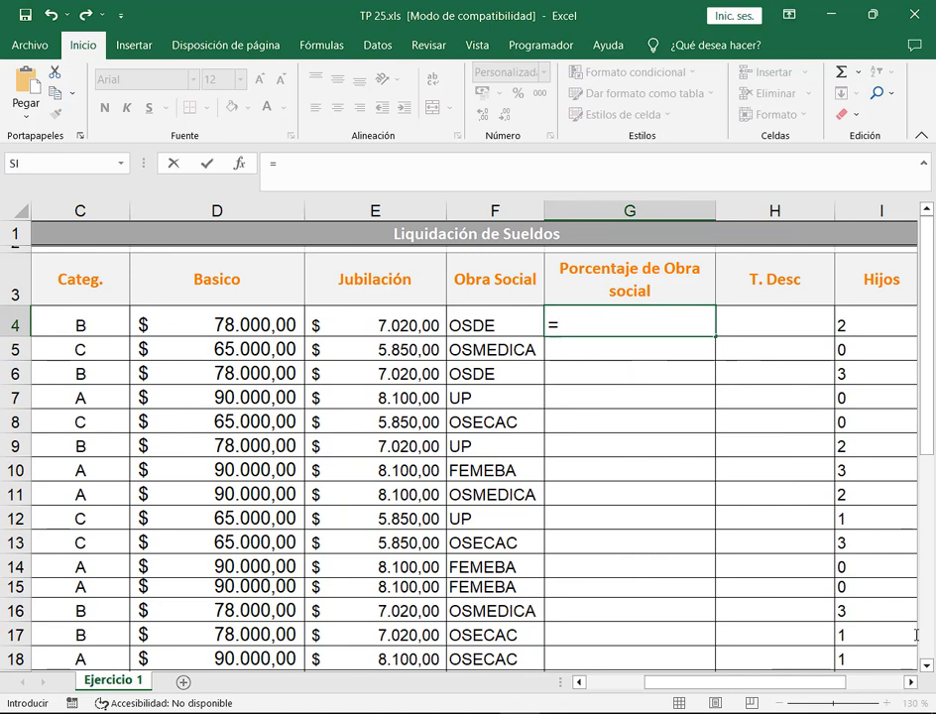
text(SI()
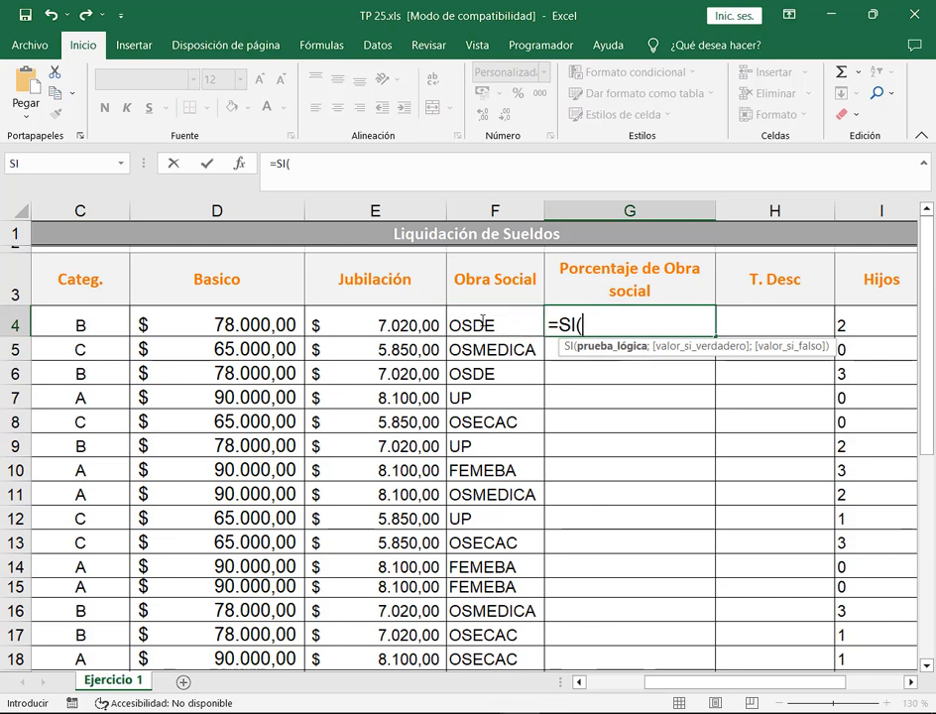
key(Left)
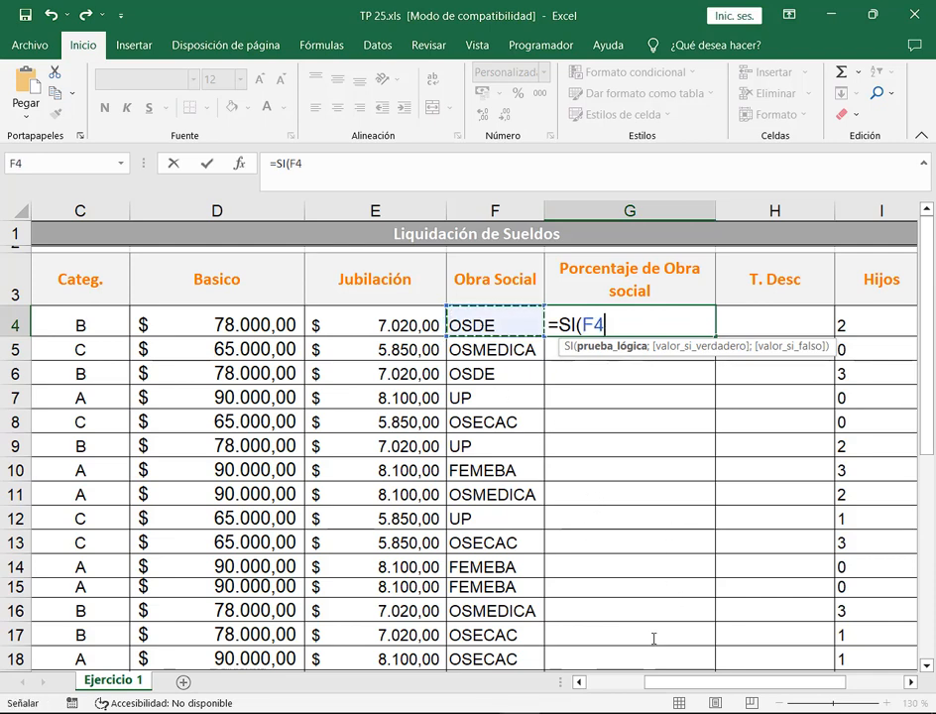
key(alt+Tab)
key(alt+Tab)
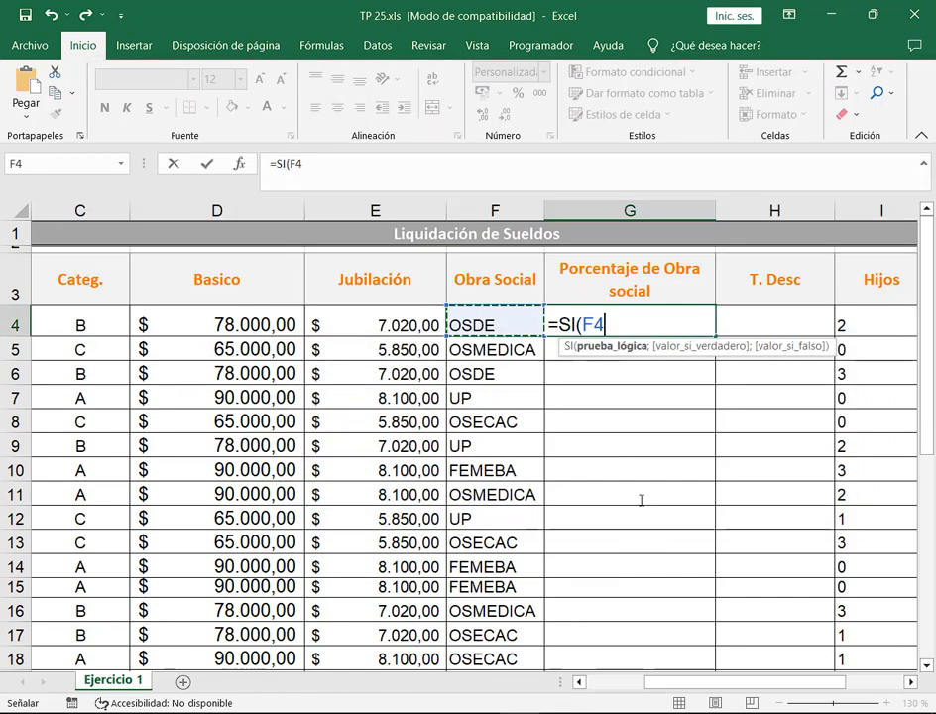
text(=)
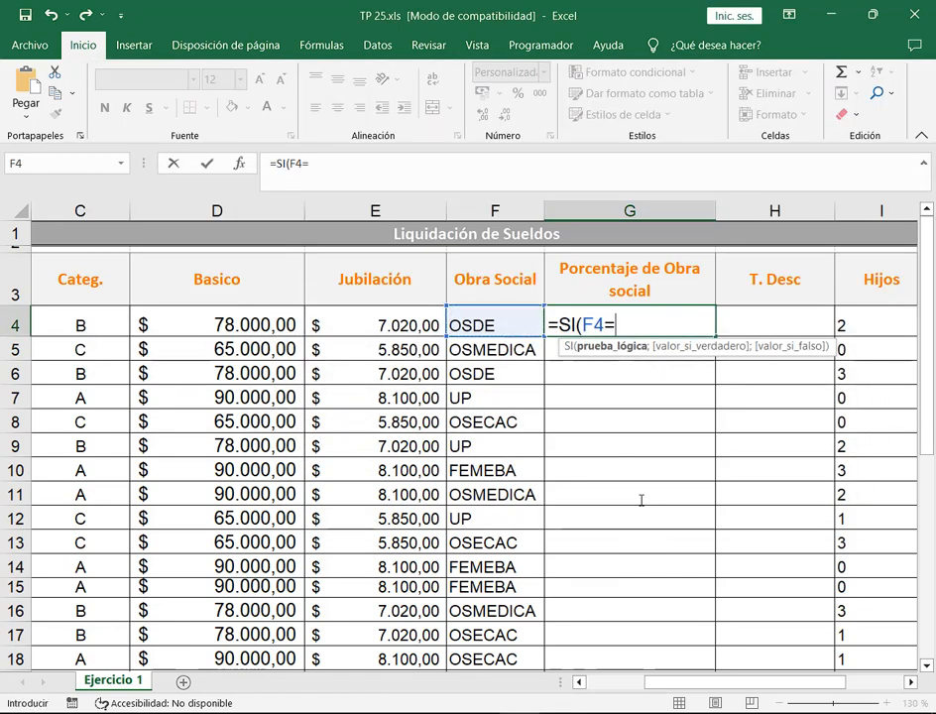
mouse_move(447, 310)
mouse_down()
mouse_move(480, 374)
mouse_move(511, 577)
mouse_up()
drag(599, 313, 621, 339)
text("o)
key(BackSpace)
text(OSDE")
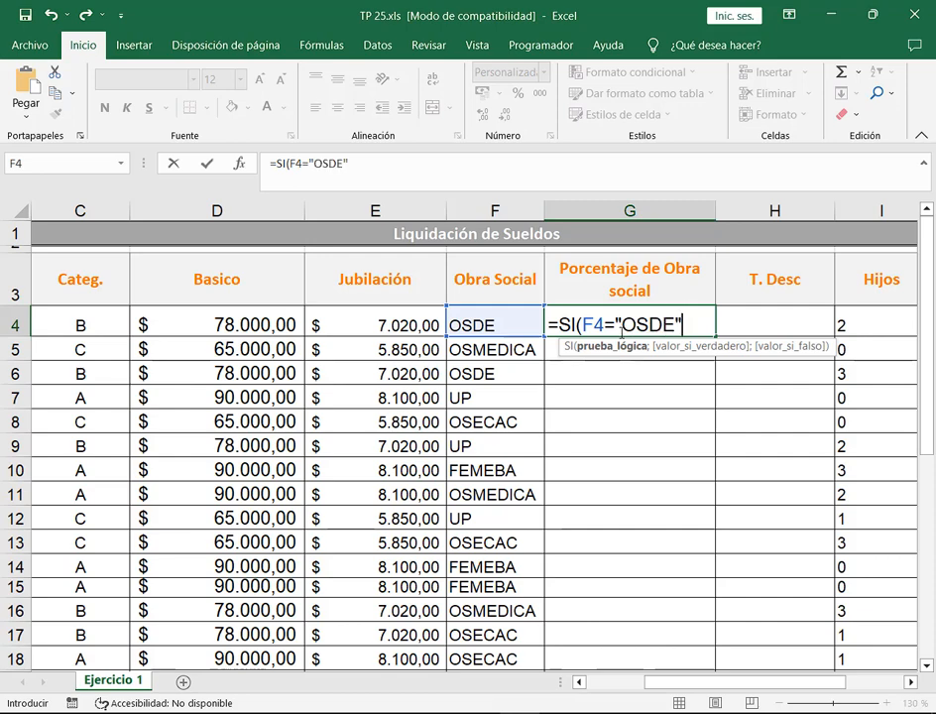
Switch to Notepad to check the five Obra Social names used as conditions, then return to the formula in Excel.
key(alt+Tab)
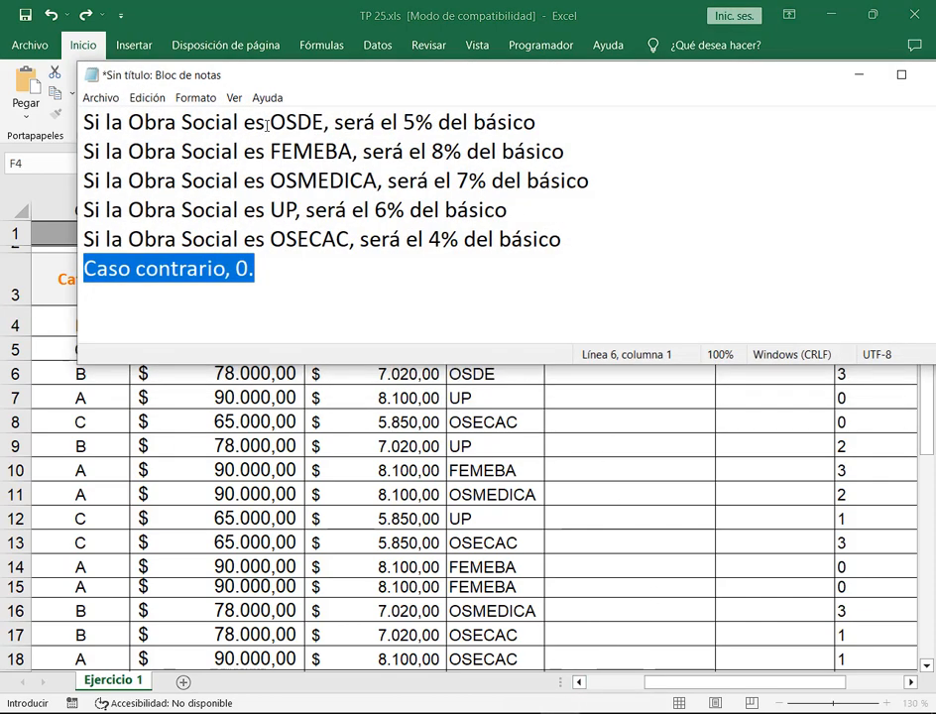
mouse_move(264, 102)
mouse_down()
mouse_move(362, 255)
mouse_move(378, 257)
mouse_up()
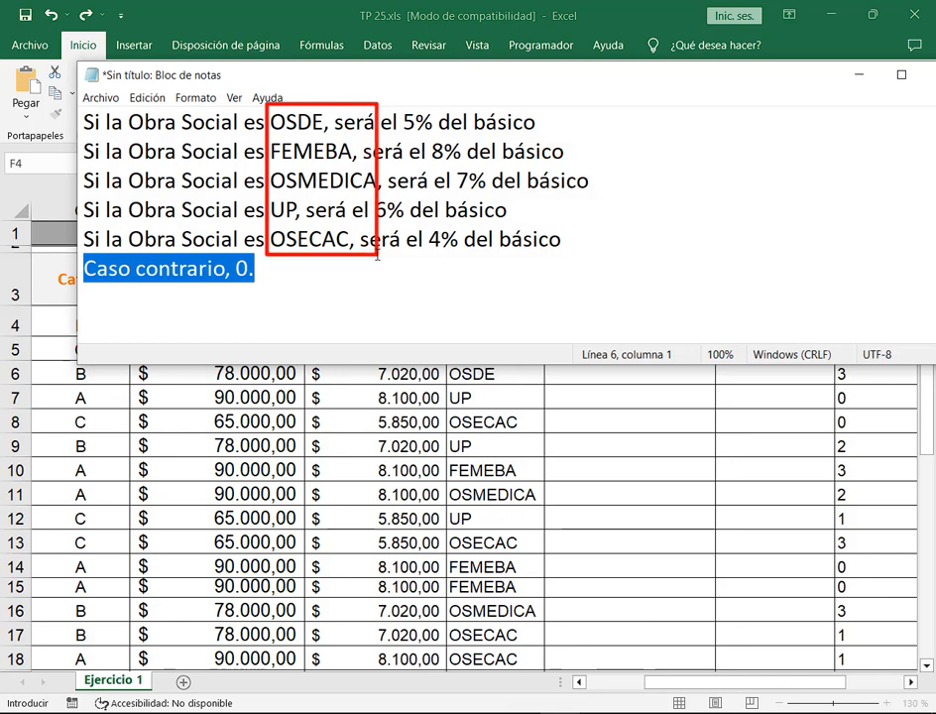
drag(377, 84, 331, 108)
drag(418, 146, 380, 148)
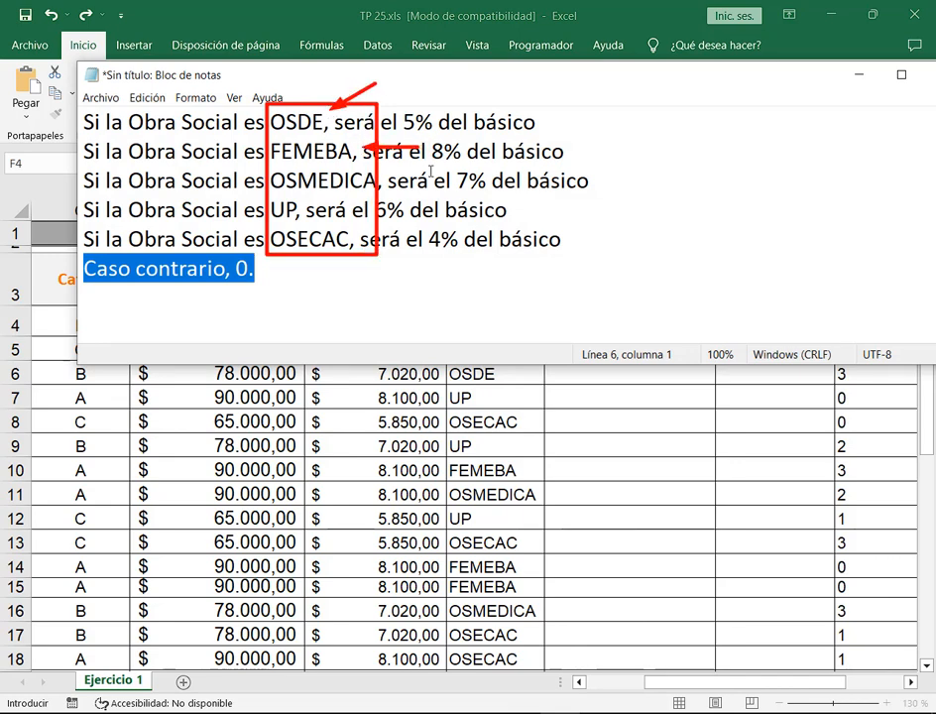
drag(454, 174, 399, 180)
drag(449, 214, 355, 216)
drag(466, 243, 400, 243)
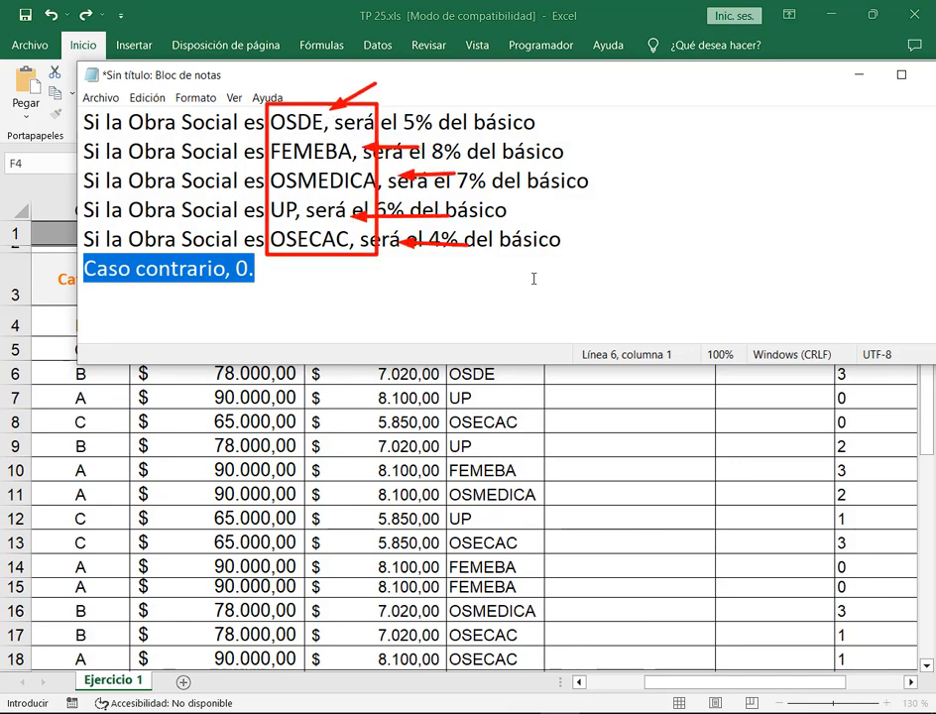
key(Escape)
click(612, 6)
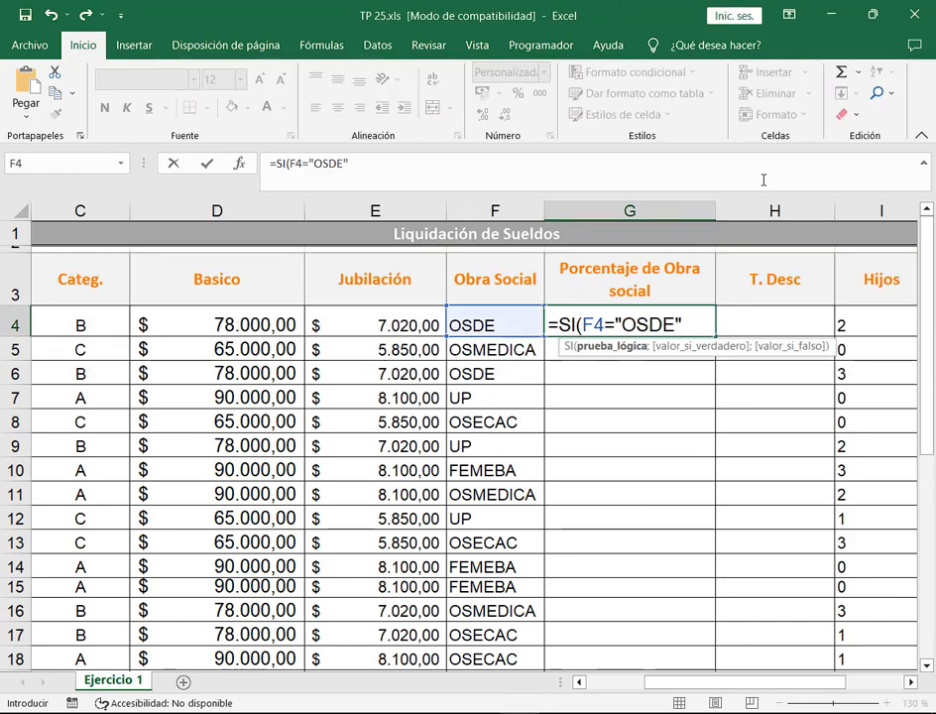
Check the OSDE rule in Notepad and reference its percentage cell B26 as the formula's value if true.
text(;)
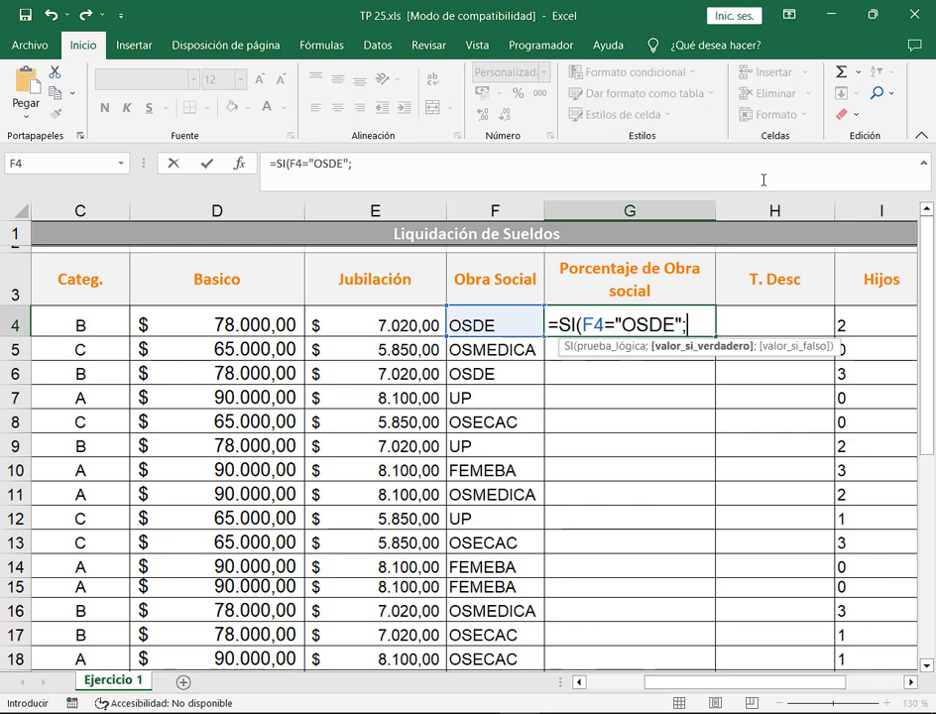
key(alt+Tab)
drag(332, 108, 552, 138)
key(Escape)
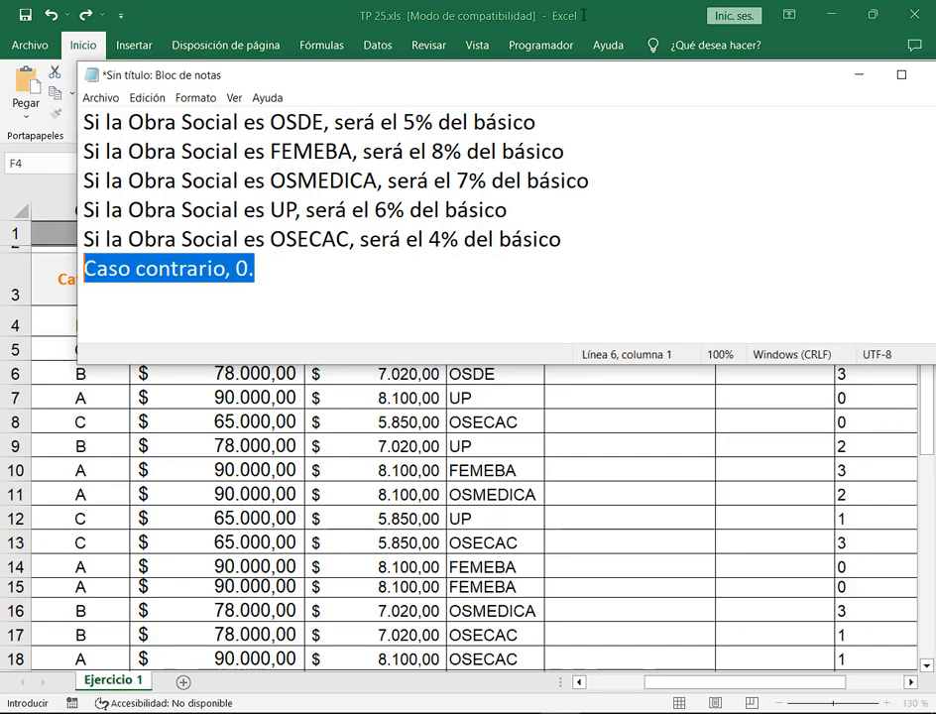
click(586, 10)
drag(658, 682, 592, 684)
scroll(279, 505, down, 4)
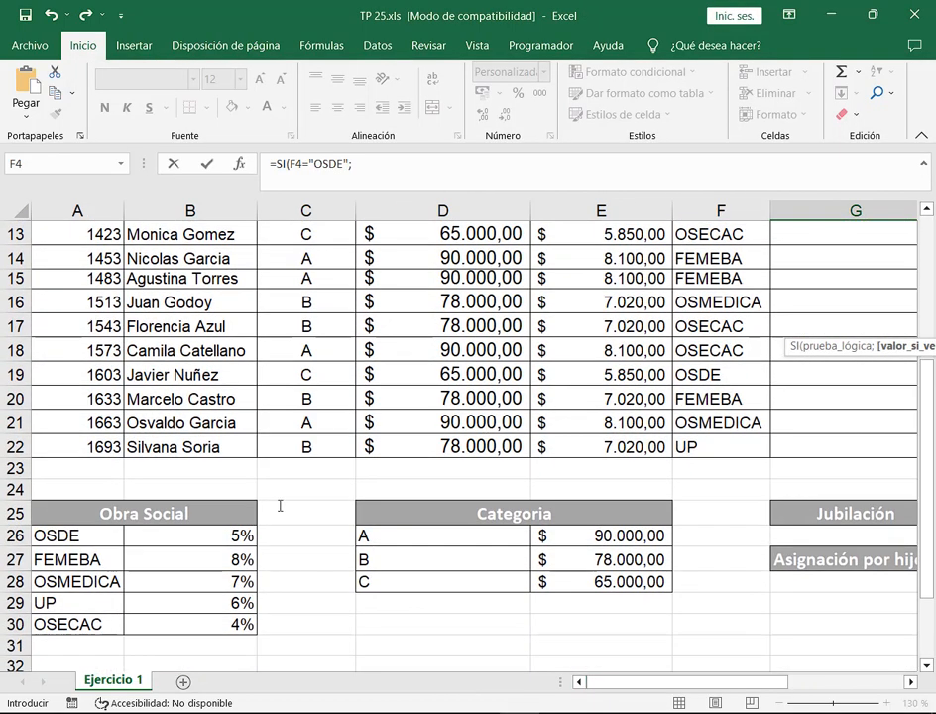
click(222, 538)
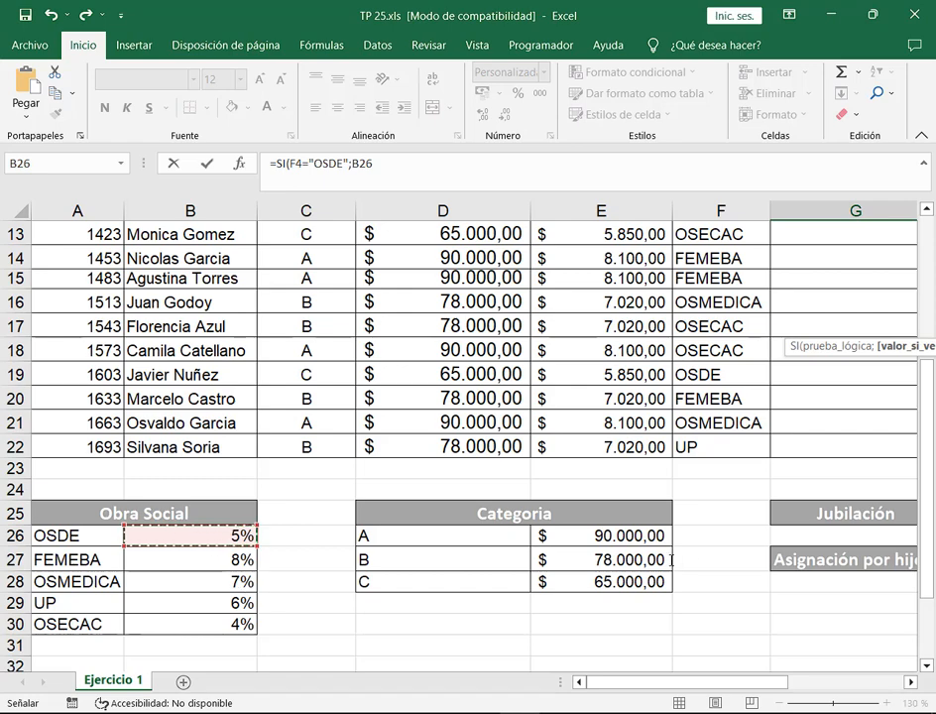
Make the B26 reference absolute and multiply it by the basic salary in D4, giving $B$26*D4.
scroll(671, 561, up, 1)
scroll(671, 561, up, 4)
click(910, 682)
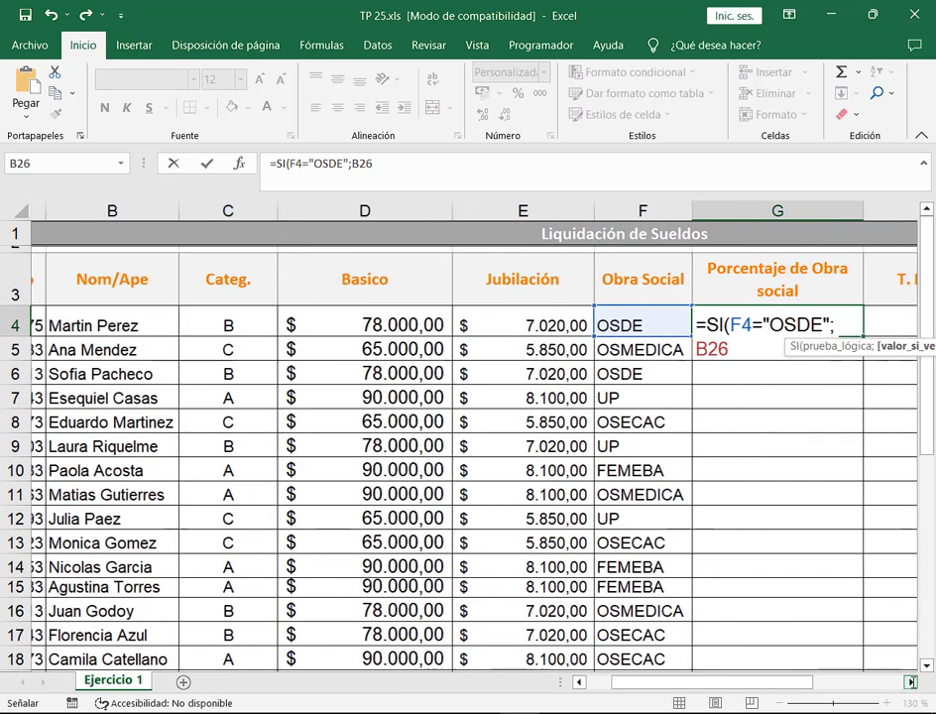
click(910, 682)
key(F4)
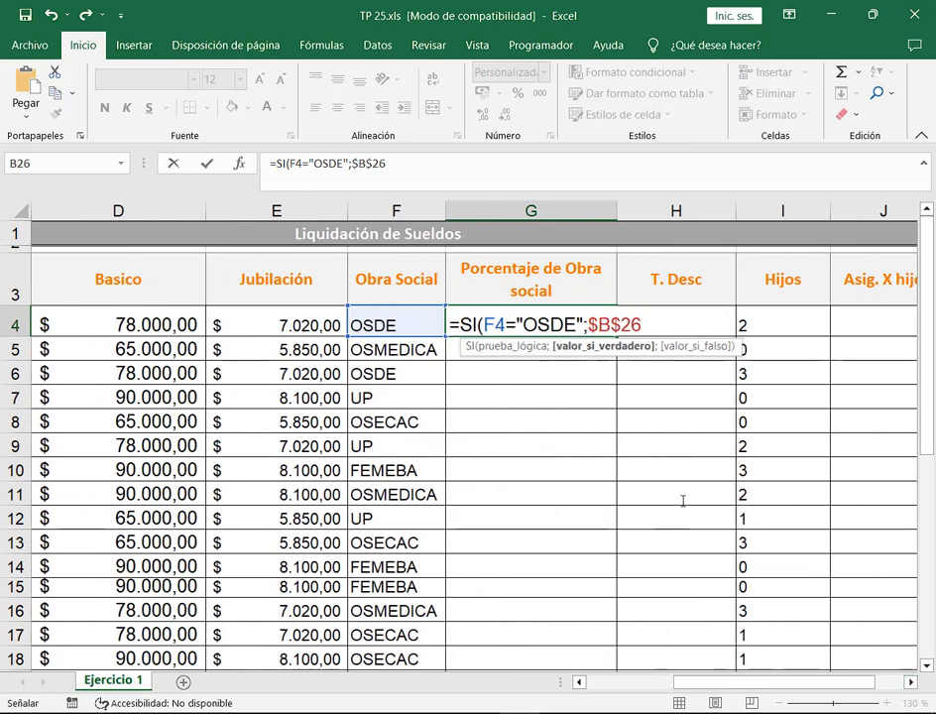
text(*)
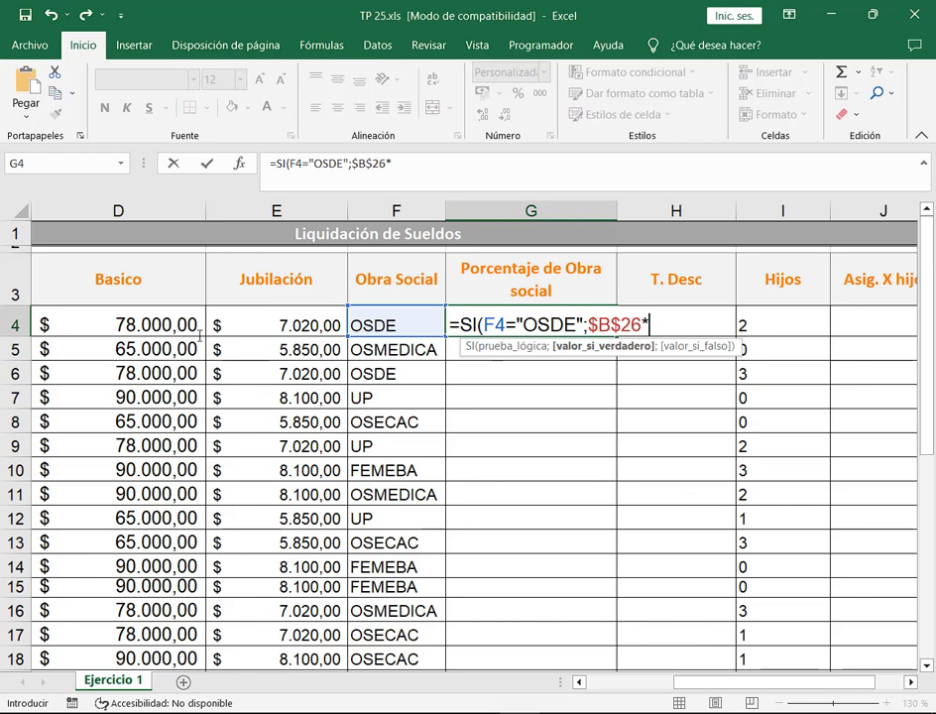
click(172, 322)
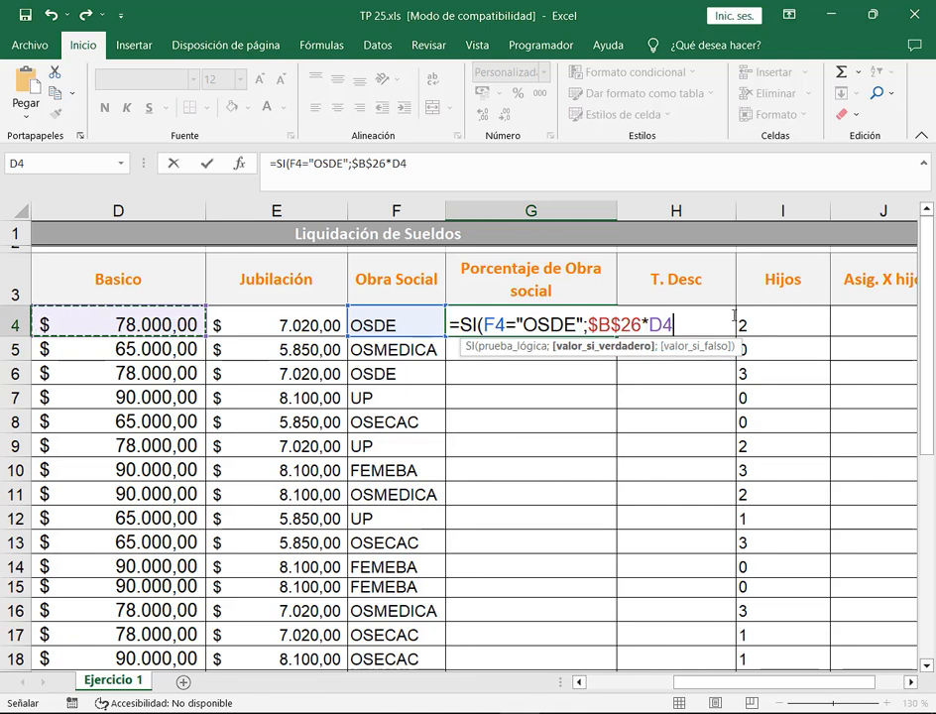
Switch to Notepad, move its window below the G4 formula, and compare the OSDE rule's percentage and básico with the formula.
click(560, 706)
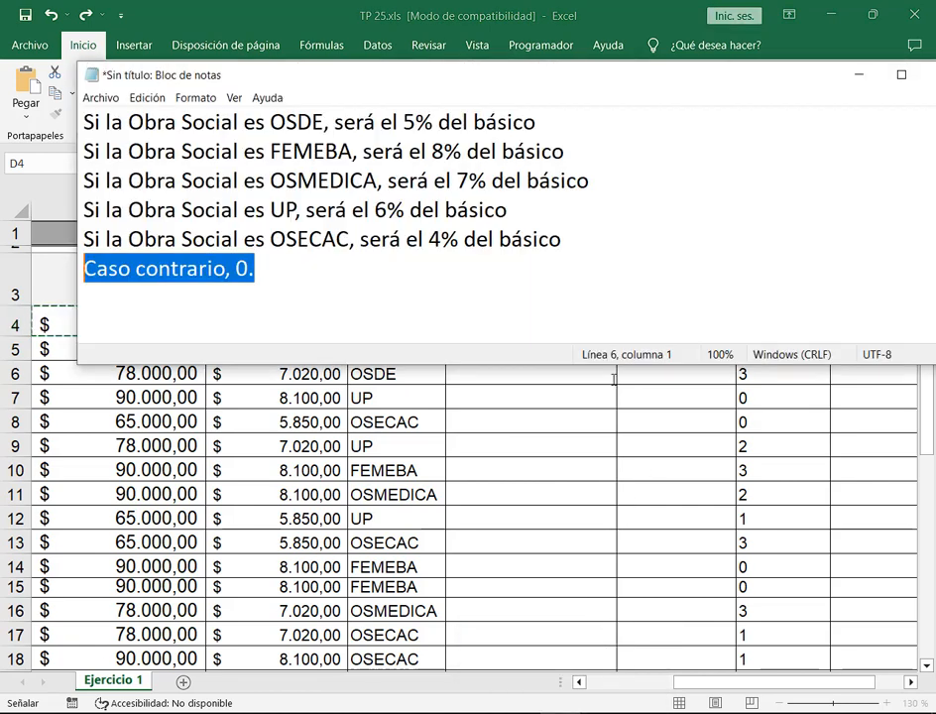
drag(580, 69, 608, 382)
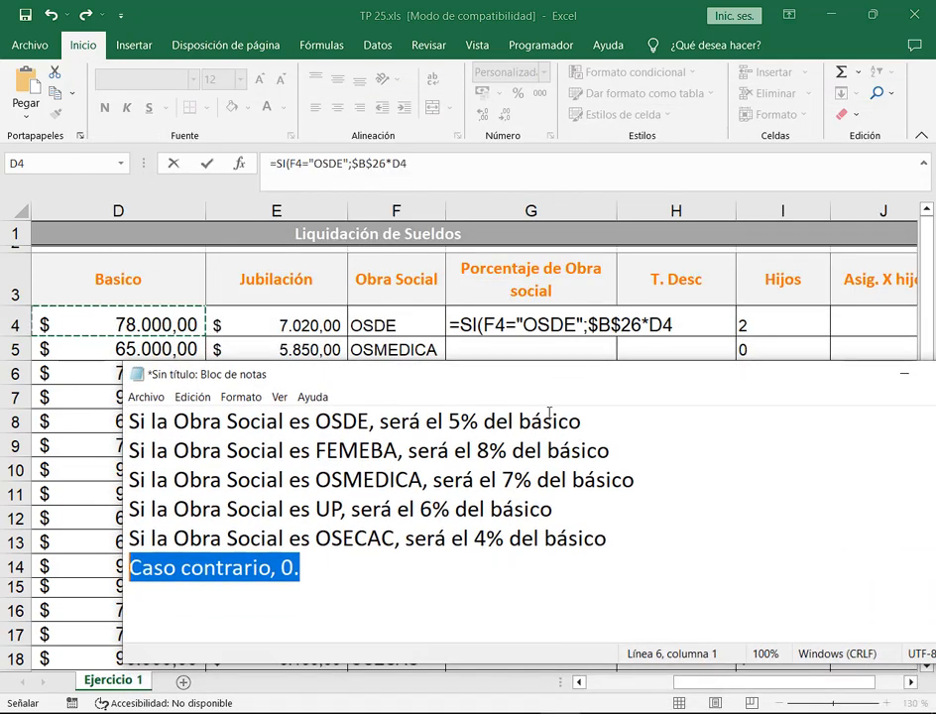
drag(444, 405, 473, 436)
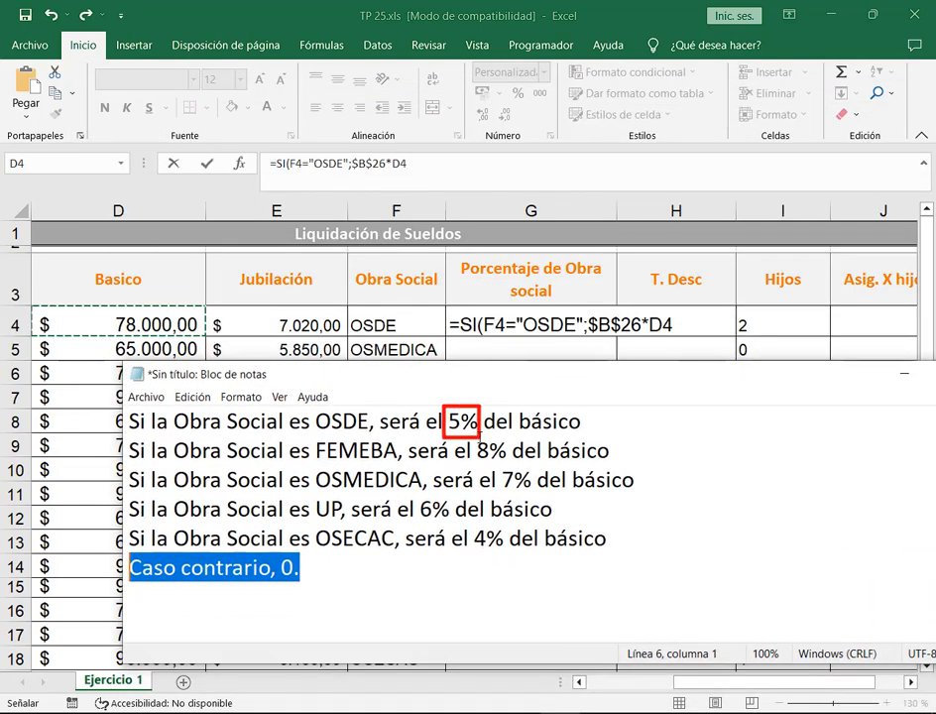
mouse_move(515, 403)
mouse_down()
mouse_move(549, 427)
mouse_move(593, 434)
mouse_up()
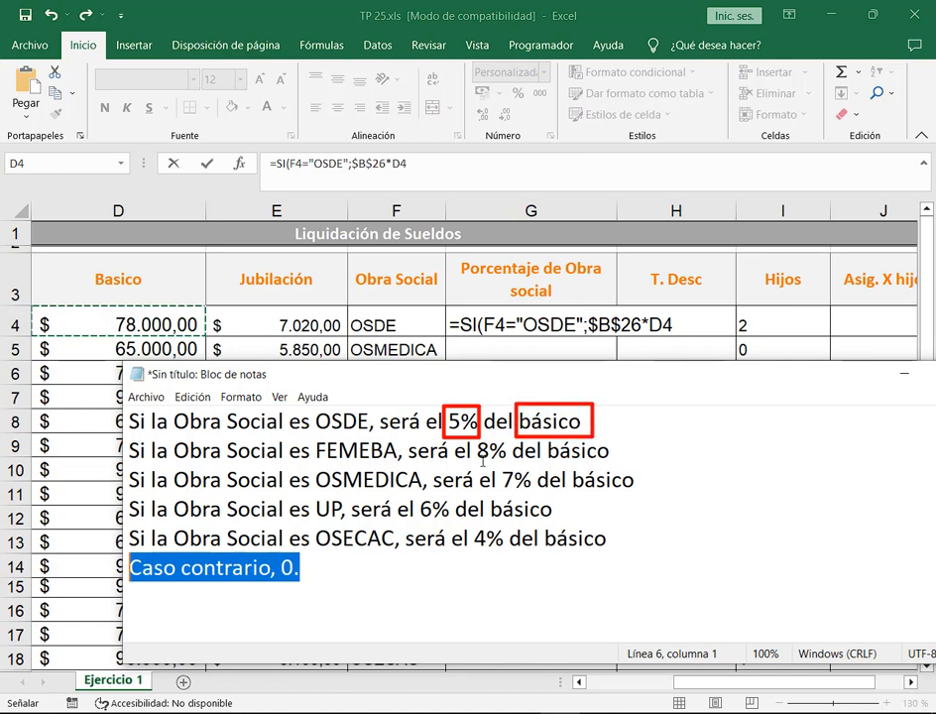
Review the percentage and básico in the FEMEBA, OSMEDICA, UP and OSECAC rules in Notepad, and return to Excel.
drag(476, 458, 630, 460)
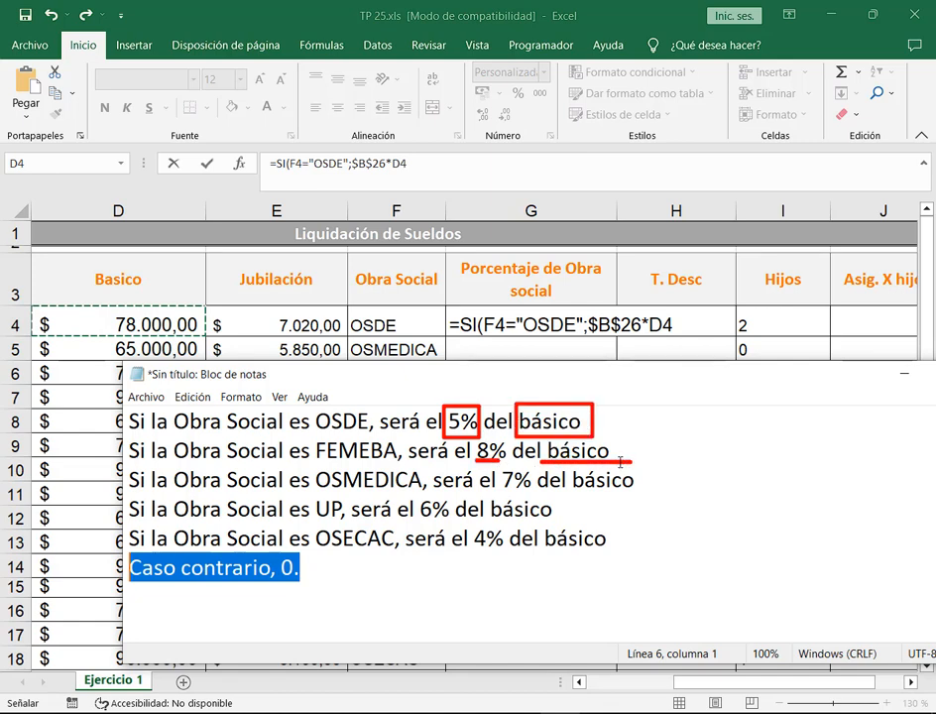
drag(502, 490, 652, 495)
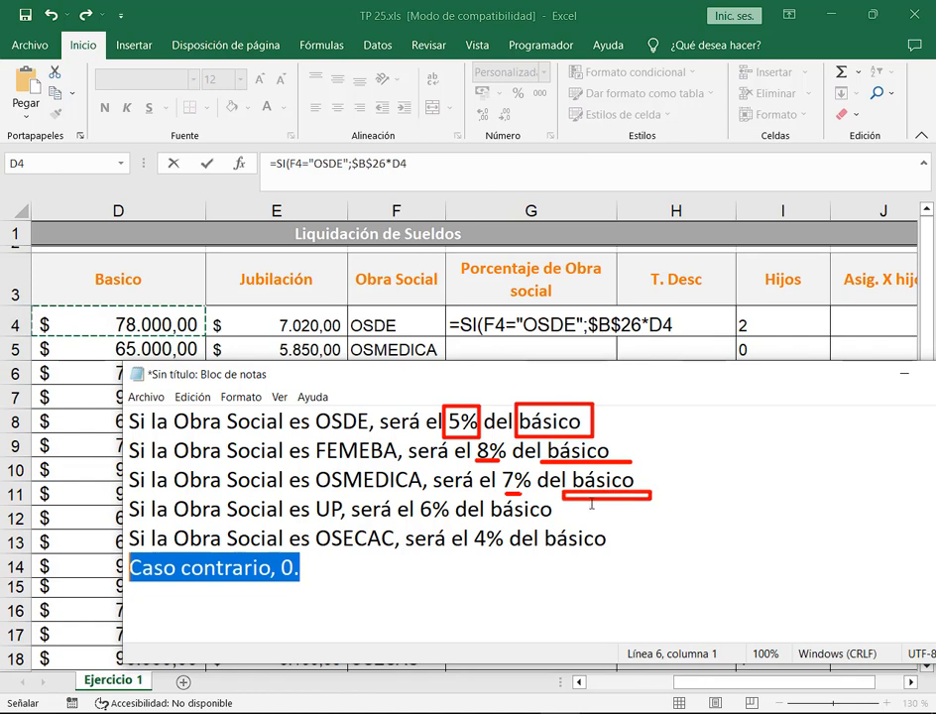
drag(415, 520, 425, 522)
drag(490, 518, 551, 518)
drag(474, 553, 485, 555)
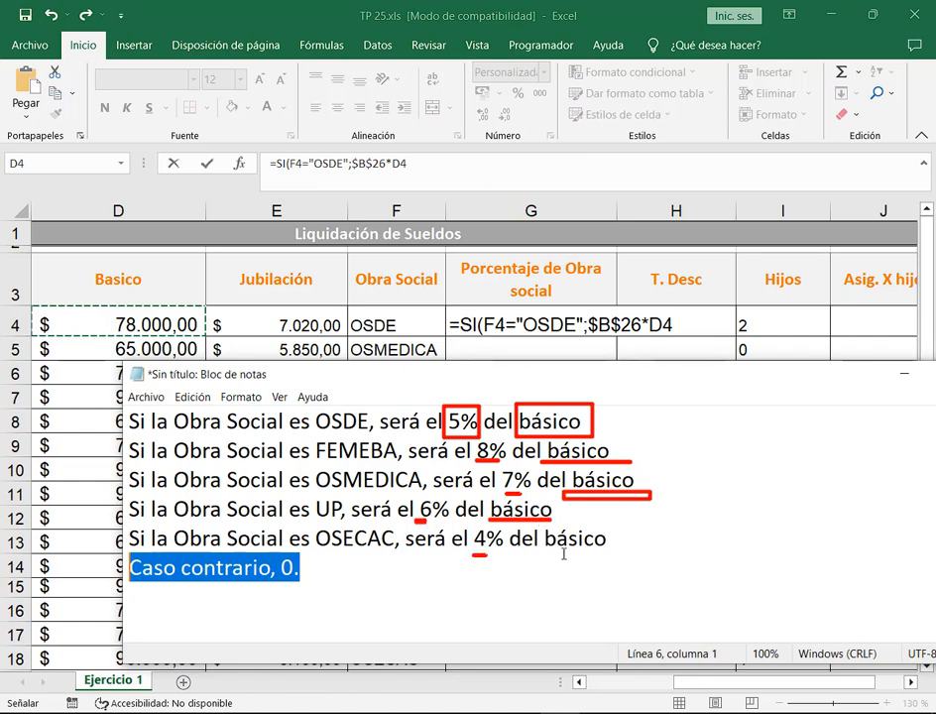
drag(545, 545, 628, 545)
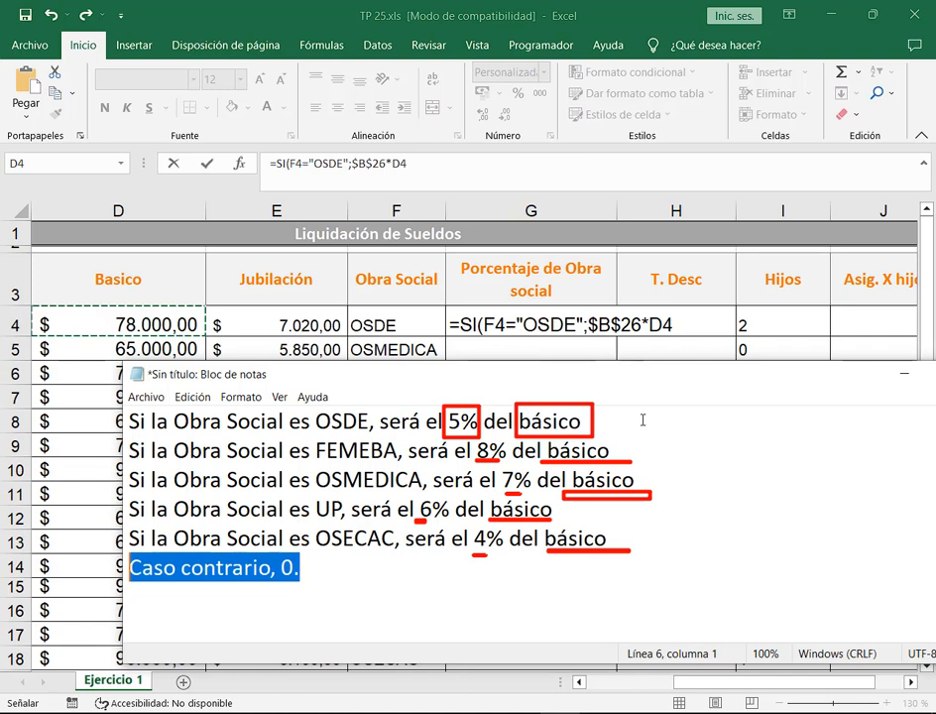
key(Escape)
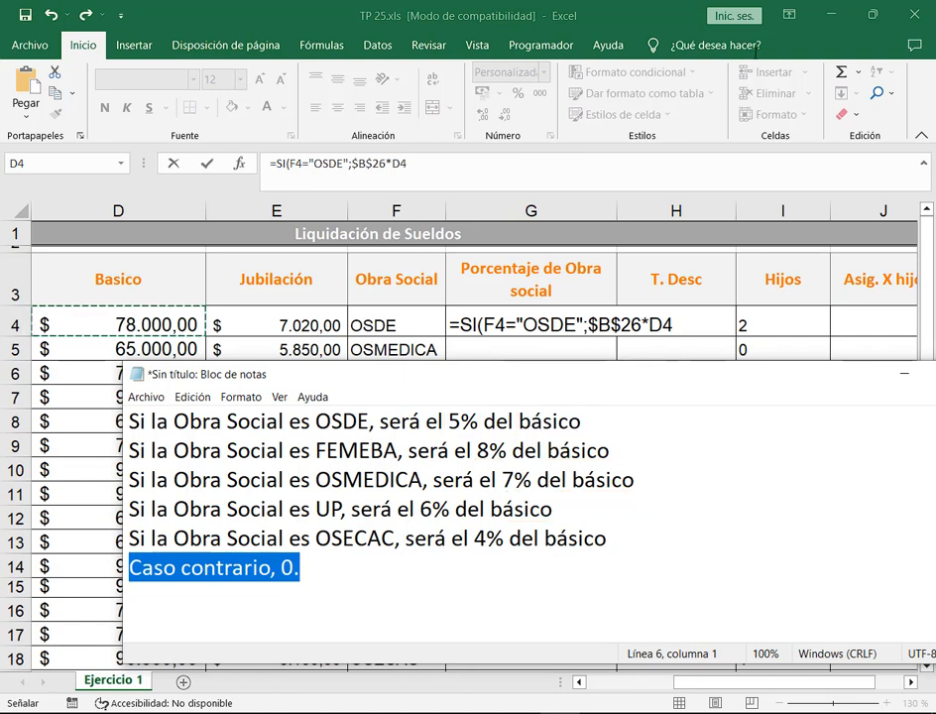
click(647, 10)
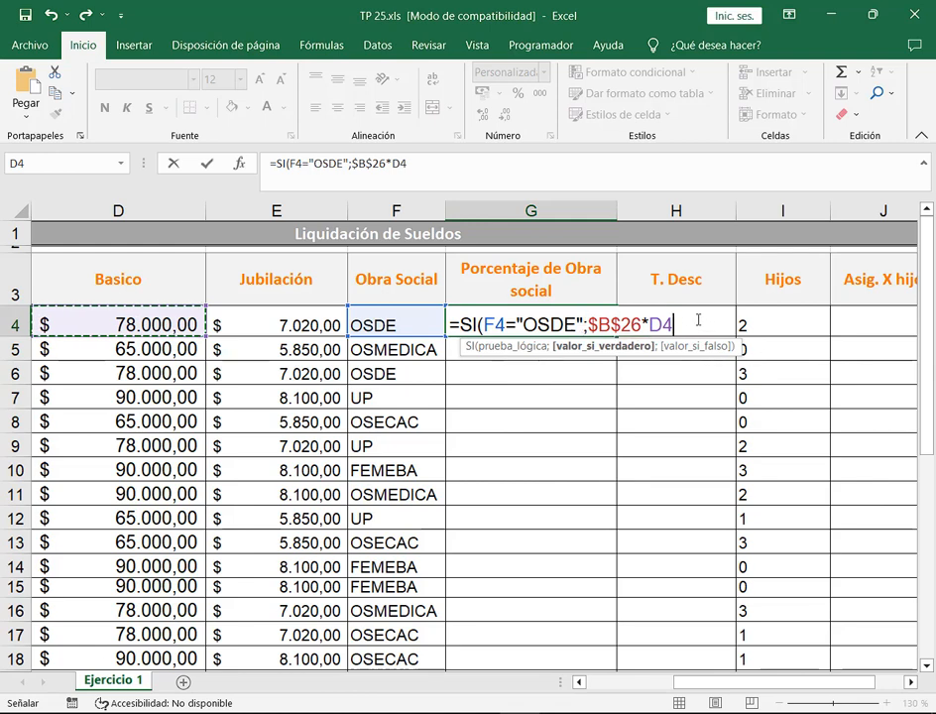
Remove the *D4 multiplication from the OSDE result in the G4 formula and end that argument as $B$26;.
key(BackSpace)
key(BackSpace)
key(BackSpace)
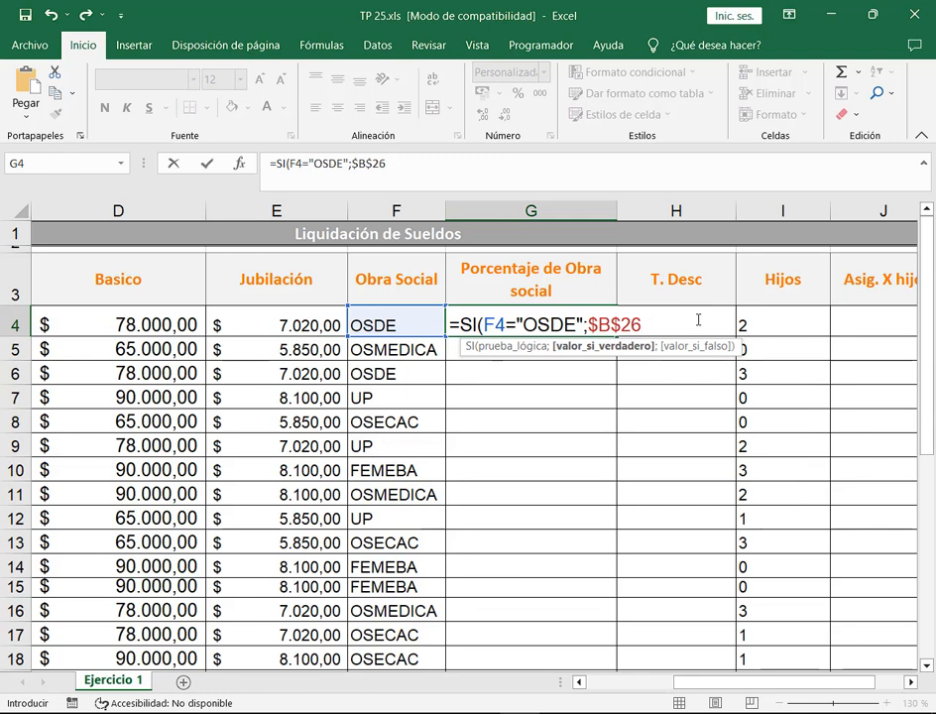
text(;)
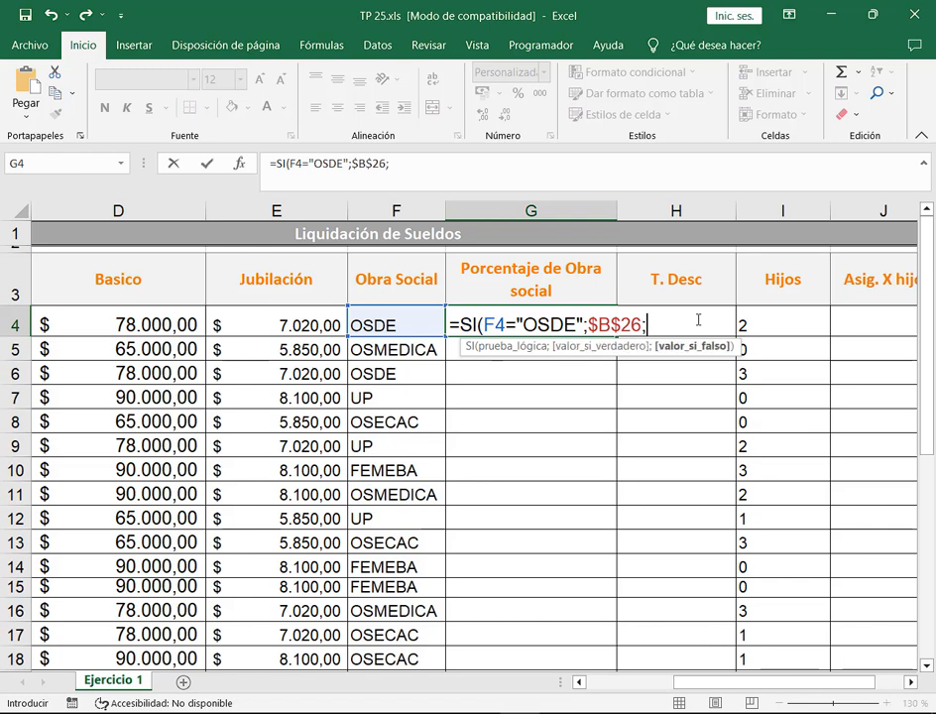
Nest a second SI function as the value if false and reference F4 in its logical test.
text(s)
key(BackSpace)
text(SI)
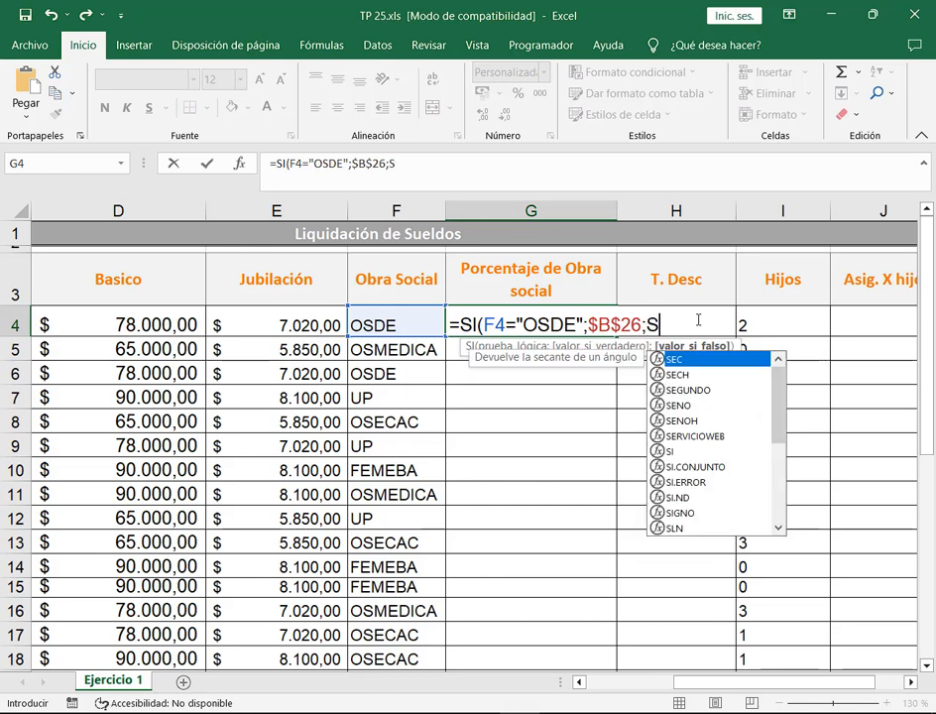
text(()
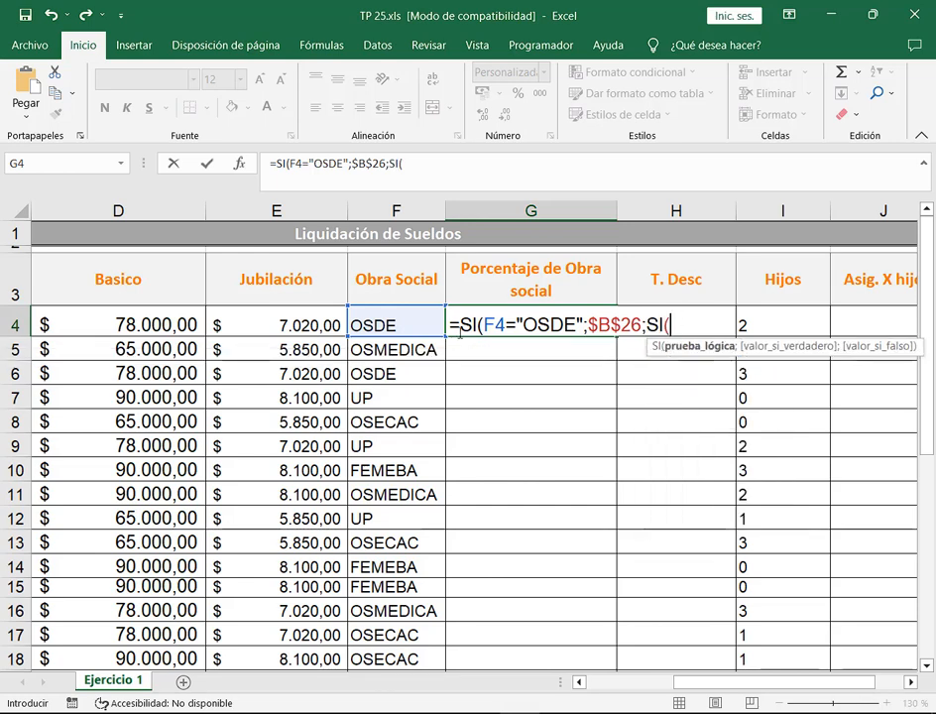
click(416, 325)
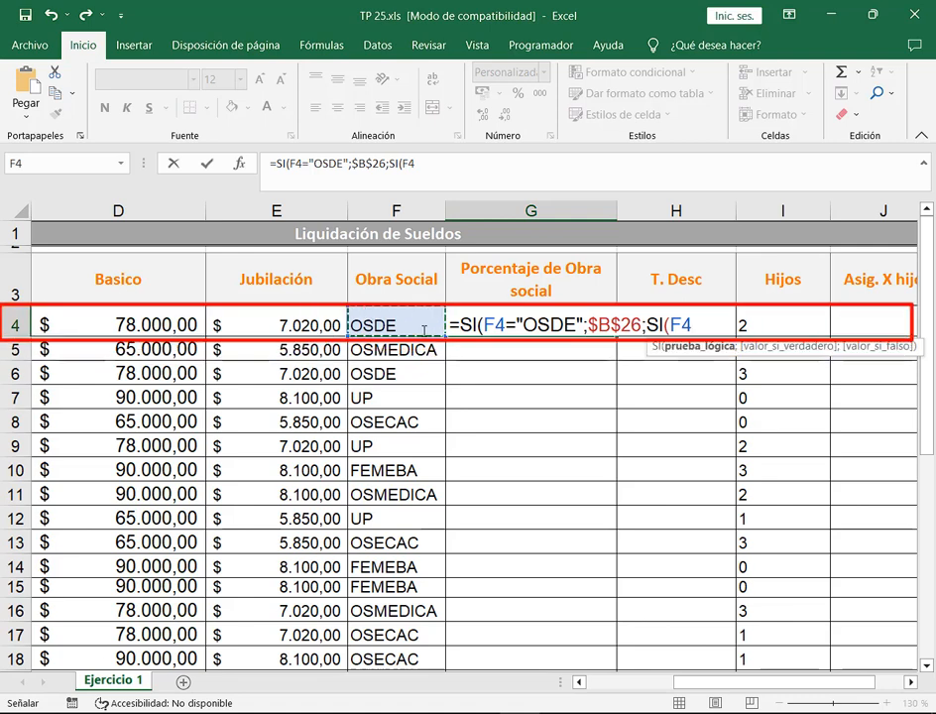
Check the second rule's Obra Social name in Notepad and complete the nested condition in Excel as F4="FEMEBA";.
mouse_move(563, 710)
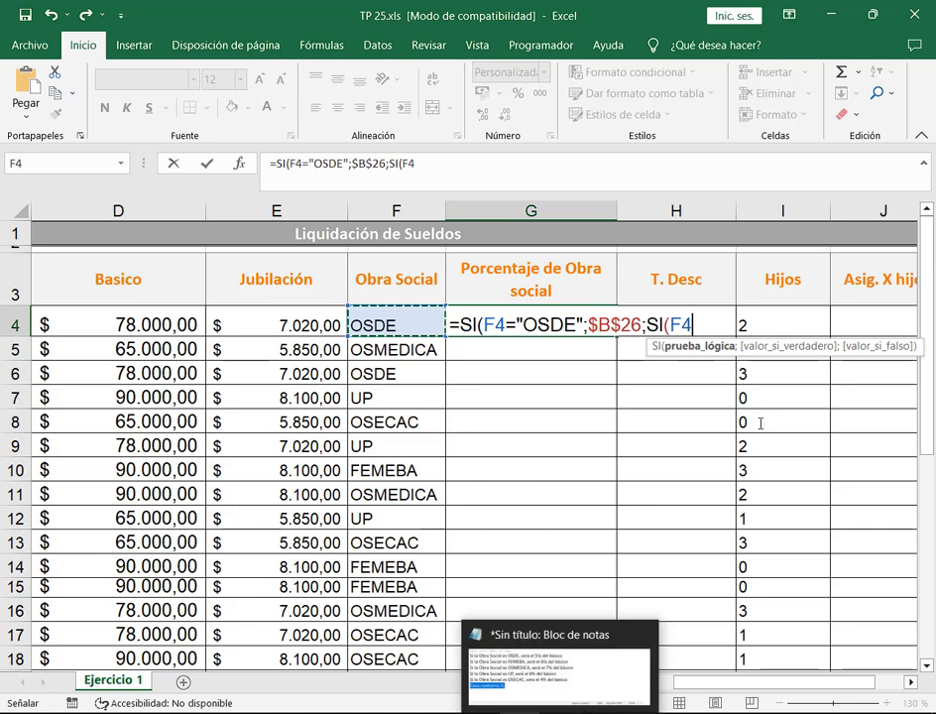
click(591, 675)
click(315, 449)
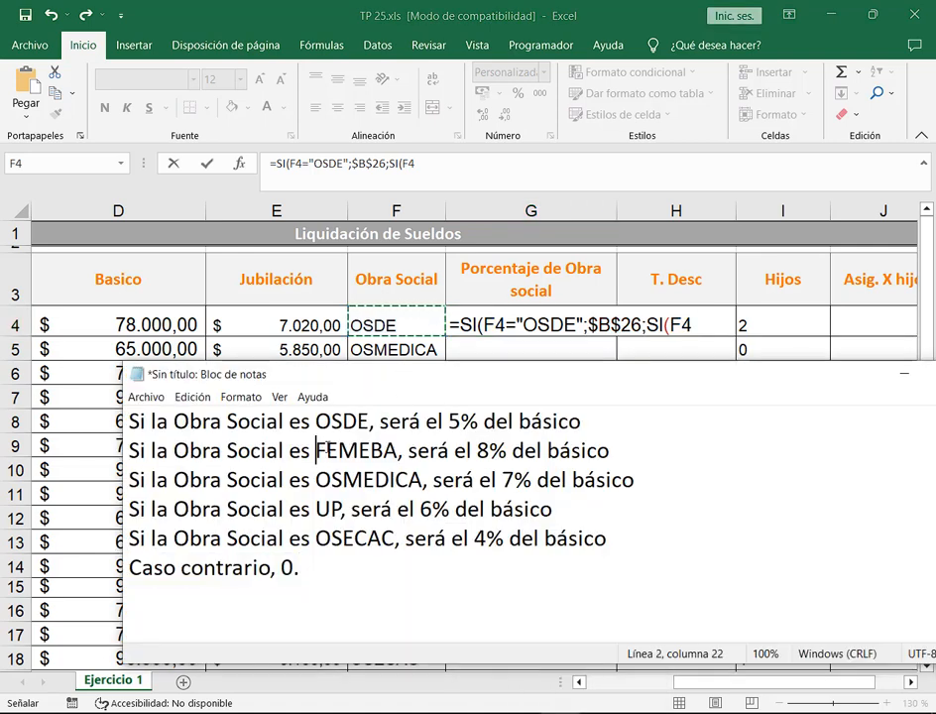
click(713, 324)
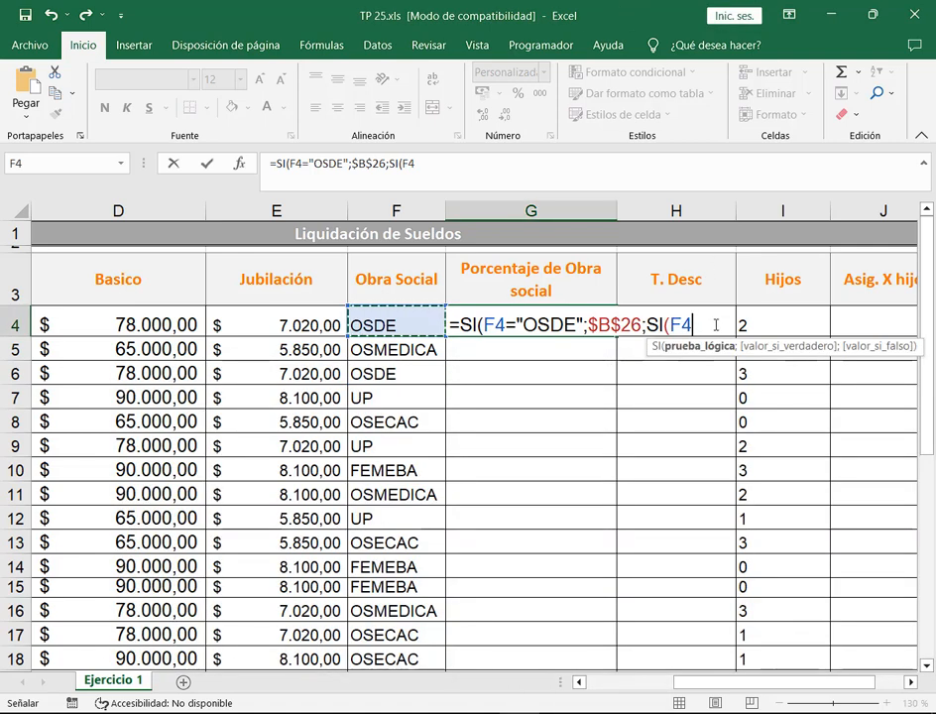
text(=")
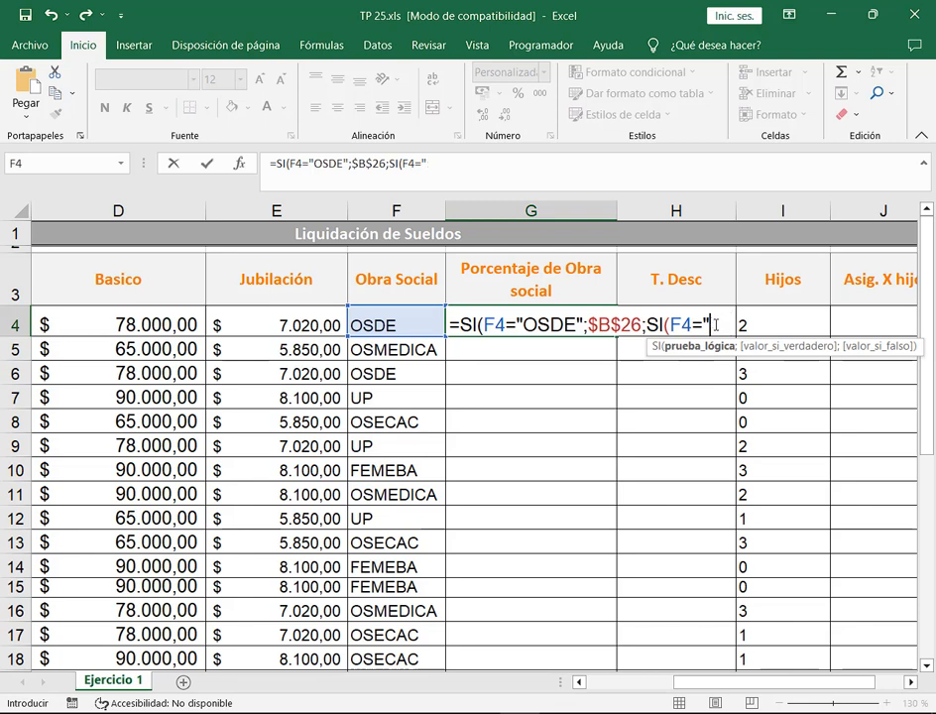
text(G)
key(BackSpace)
text(FEMEBA";)
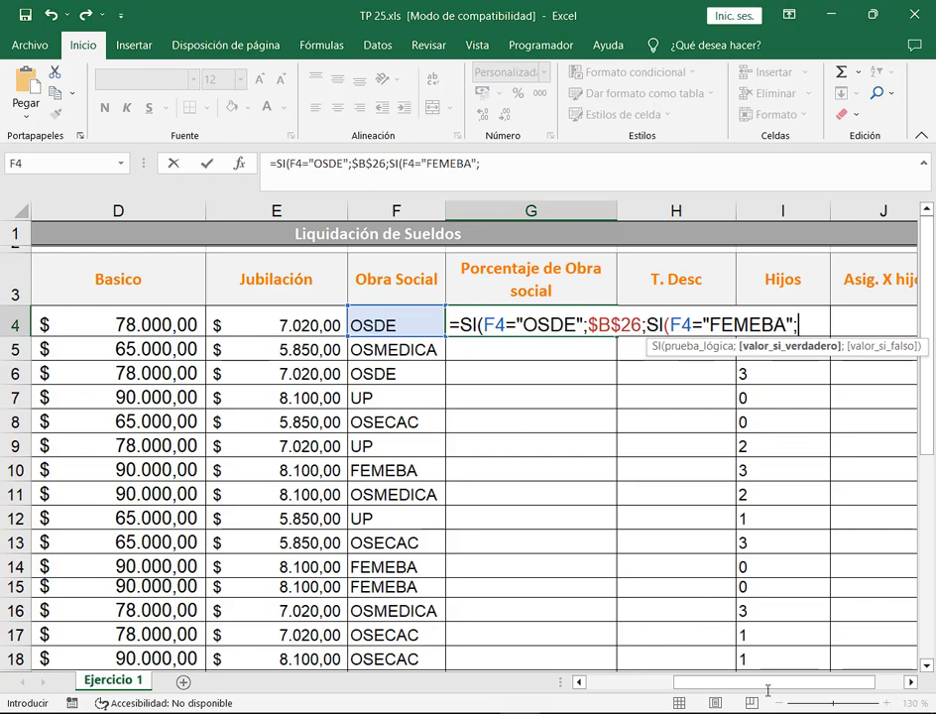
Reference the FEMEBA percentage cell as the second SI's value if true, making it absolute as $B$27;.
drag(767, 689, 678, 684)
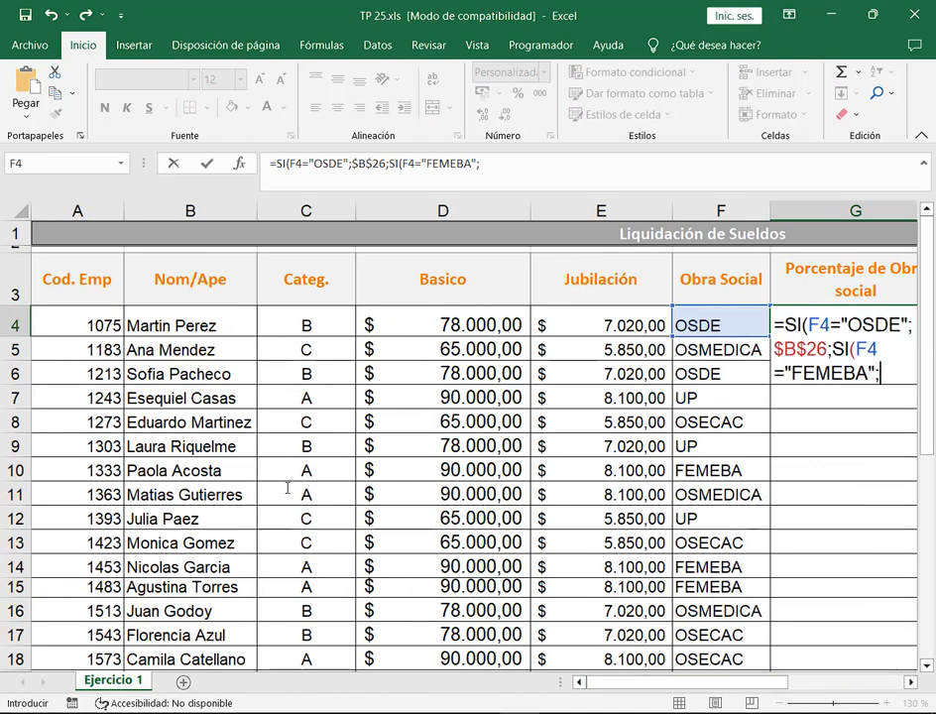
scroll(288, 488, down, 4)
click(203, 492)
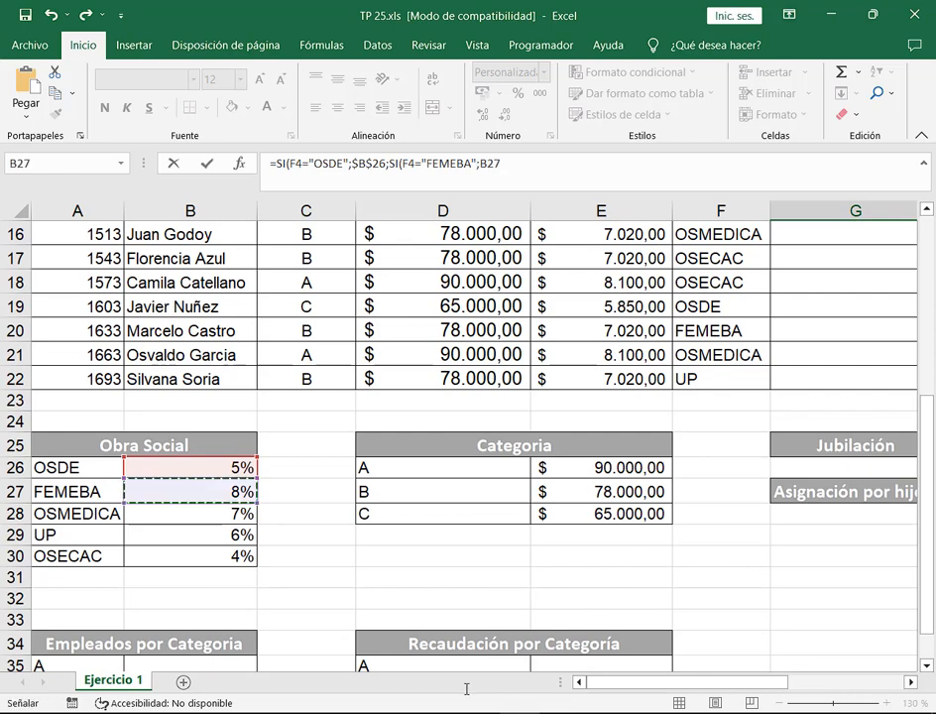
key(F4)
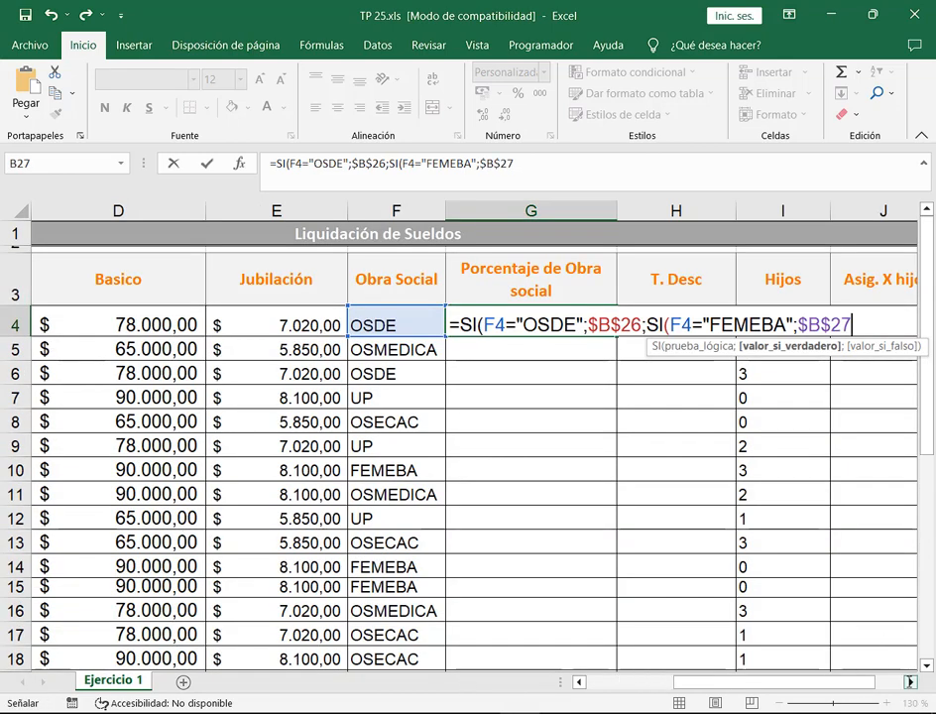
click(910, 682)
click(910, 682)
click(583, 682)
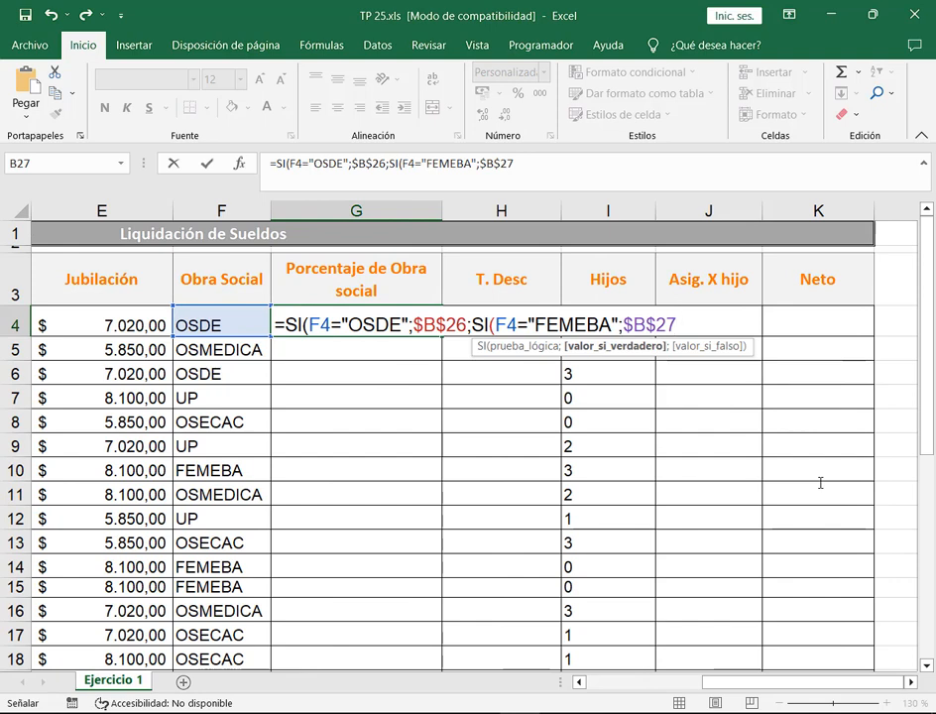
text(;)
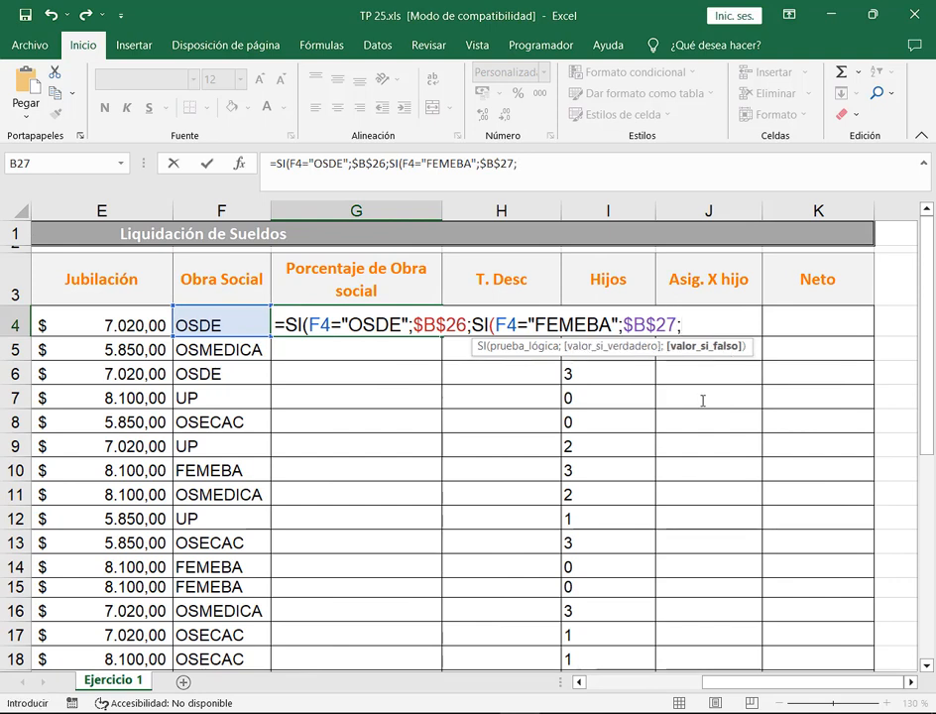
Nest a third SI function as the value if false with the condition F4="OSMEDICA";.
mouse_move(492, 316)
mouse_down()
mouse_move(515, 342)
mouse_move(613, 342)
mouse_up()
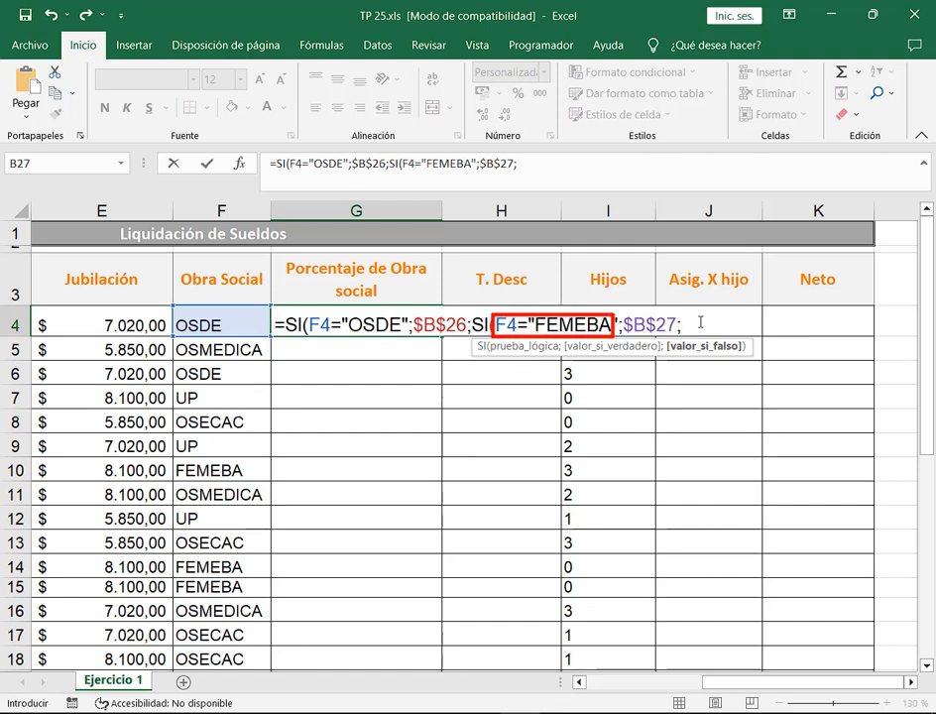
text(SI)
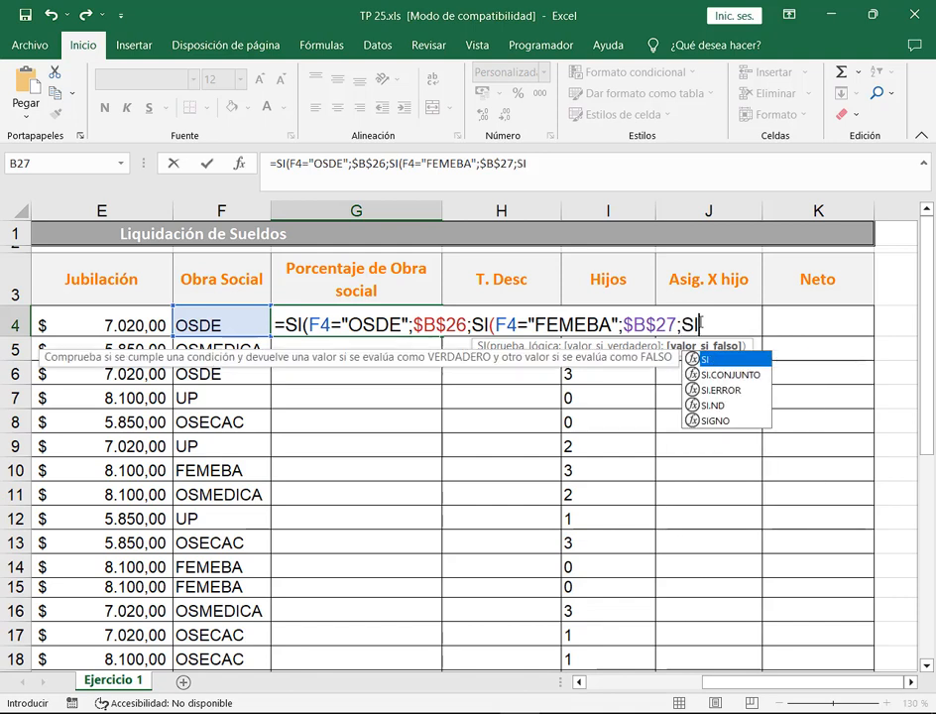
text(()
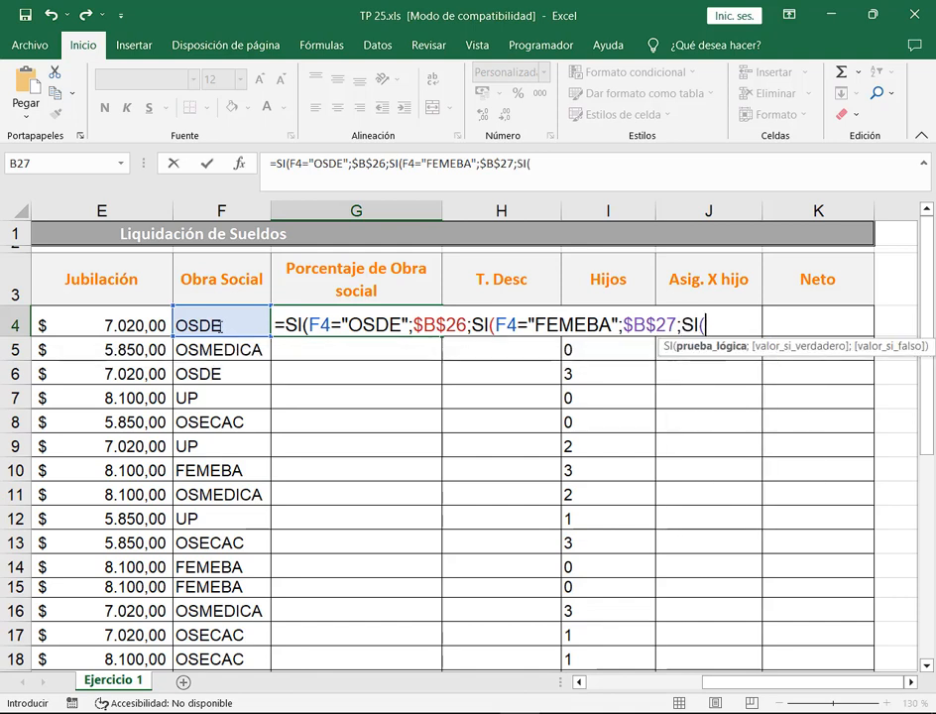
click(217, 326)
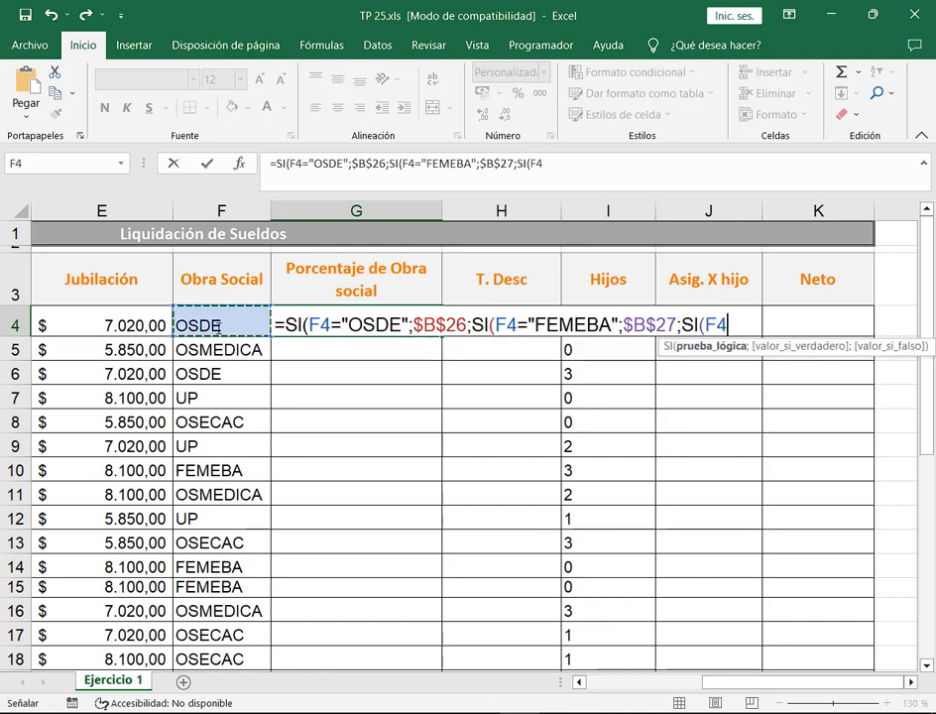
text(=)
click(533, 712)
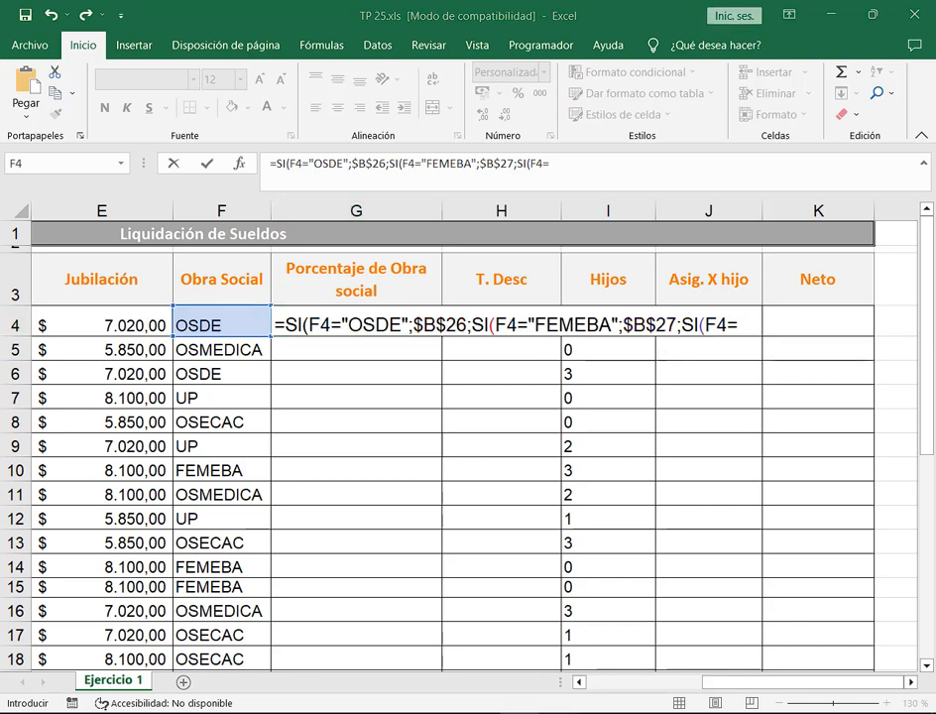
key(alt+Tab)
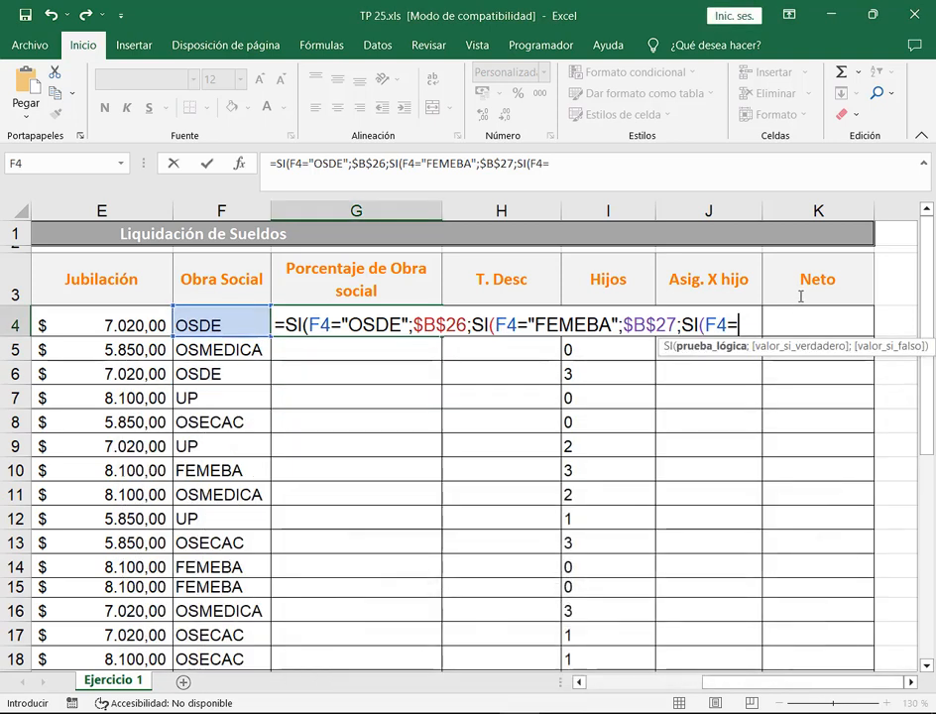
text("OSMEDICA";)
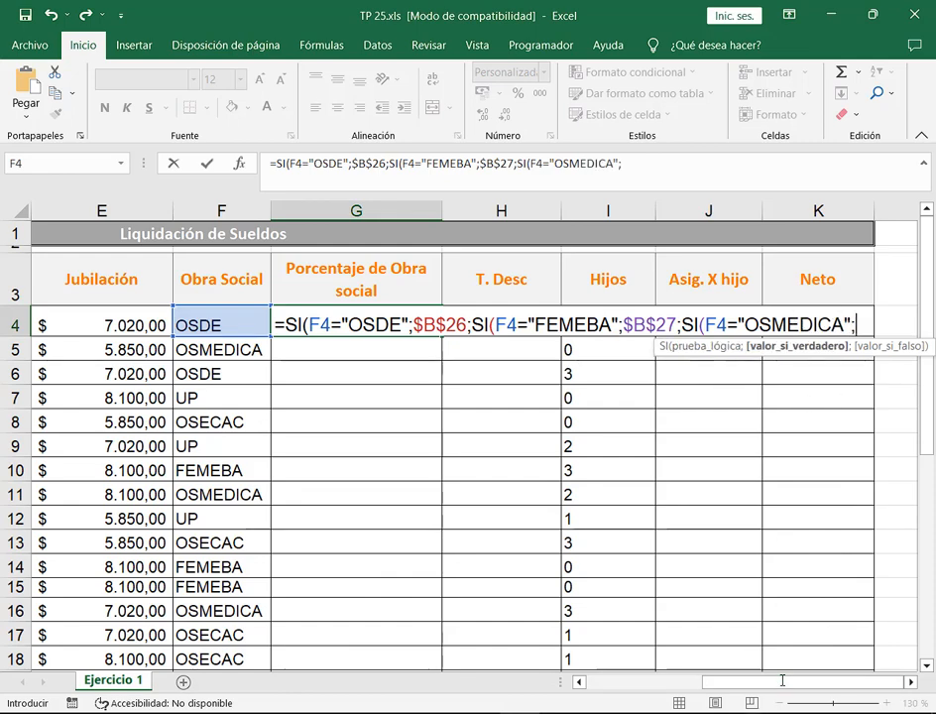
Reference the OSMEDICA percentage cell as the third SI's value if true, making it absolute as $B$28.
drag(777, 682, 660, 682)
scroll(230, 505, down, 4)
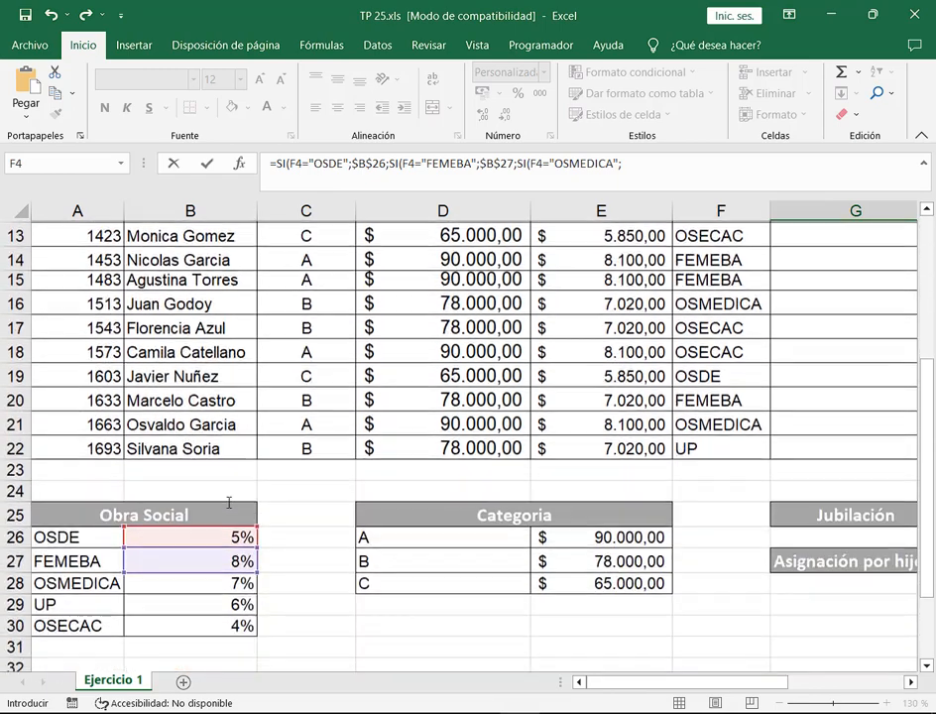
click(213, 512)
scroll(511, 587, up, 5)
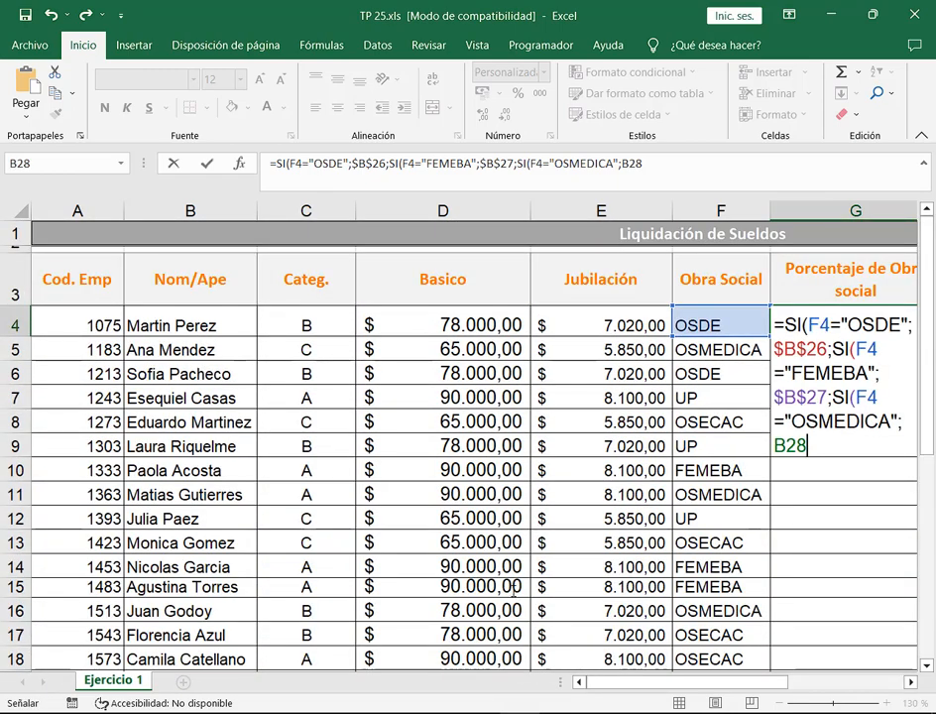
drag(728, 682, 860, 692)
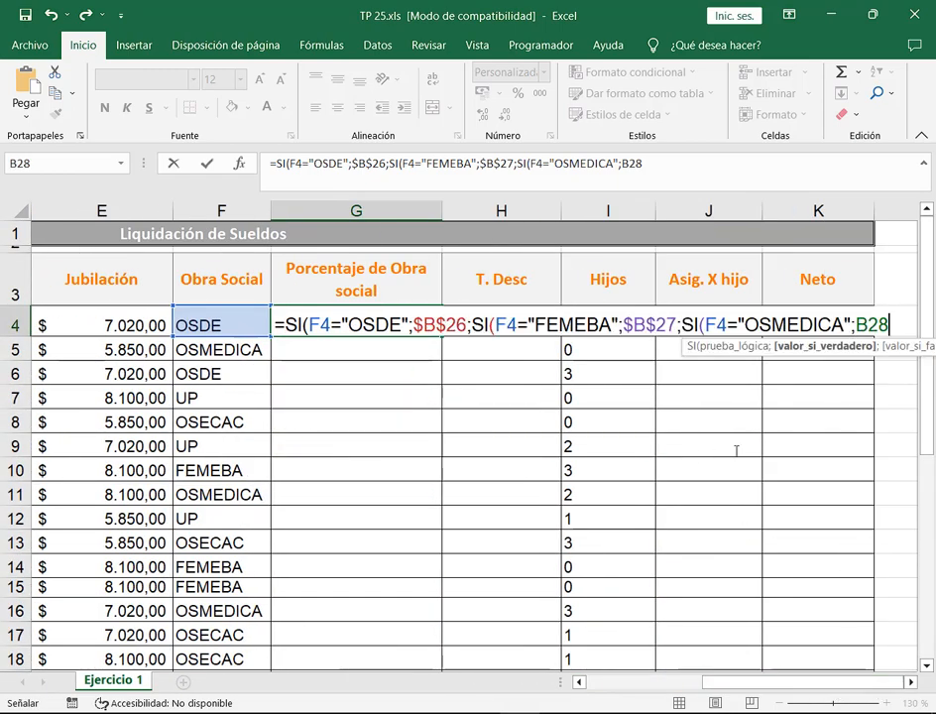
key(F4)
click(911, 682)
click(911, 682)
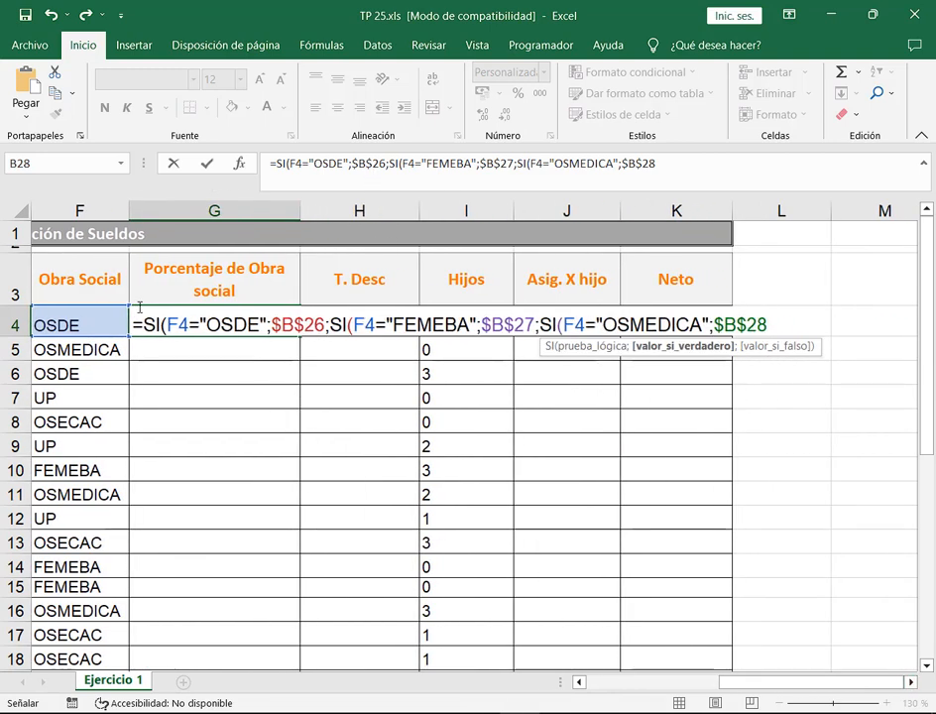
Compare the repeated SI(F4= openings of the OSDE, FEMEBA and OSMEDICA conditions in the G4 formula.
mouse_move(139, 310)
mouse_down()
mouse_move(171, 340)
mouse_move(199, 344)
mouse_up()
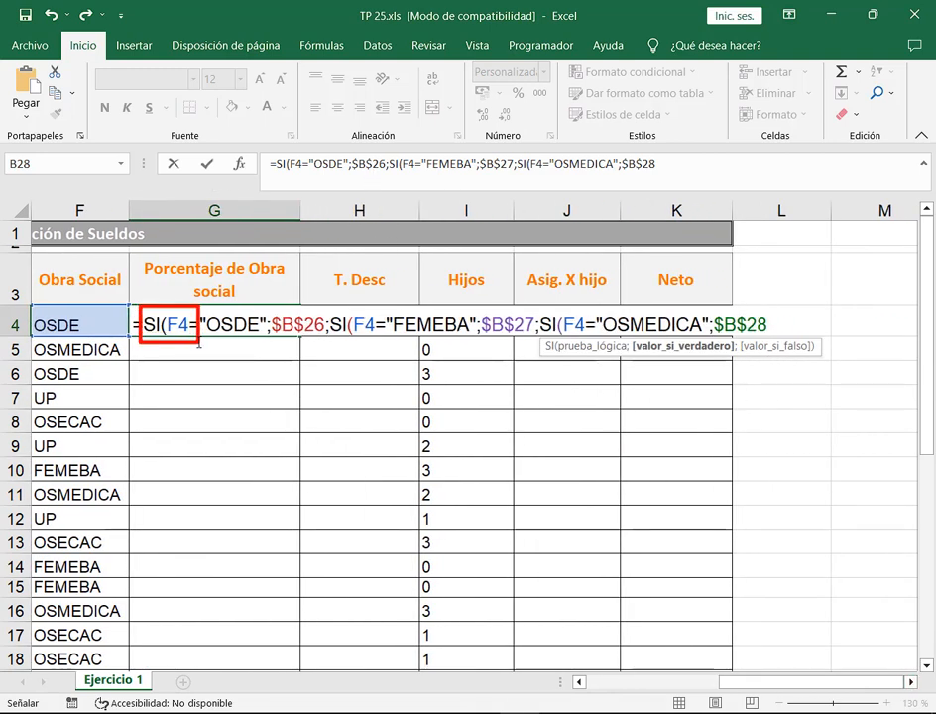
drag(328, 307, 390, 347)
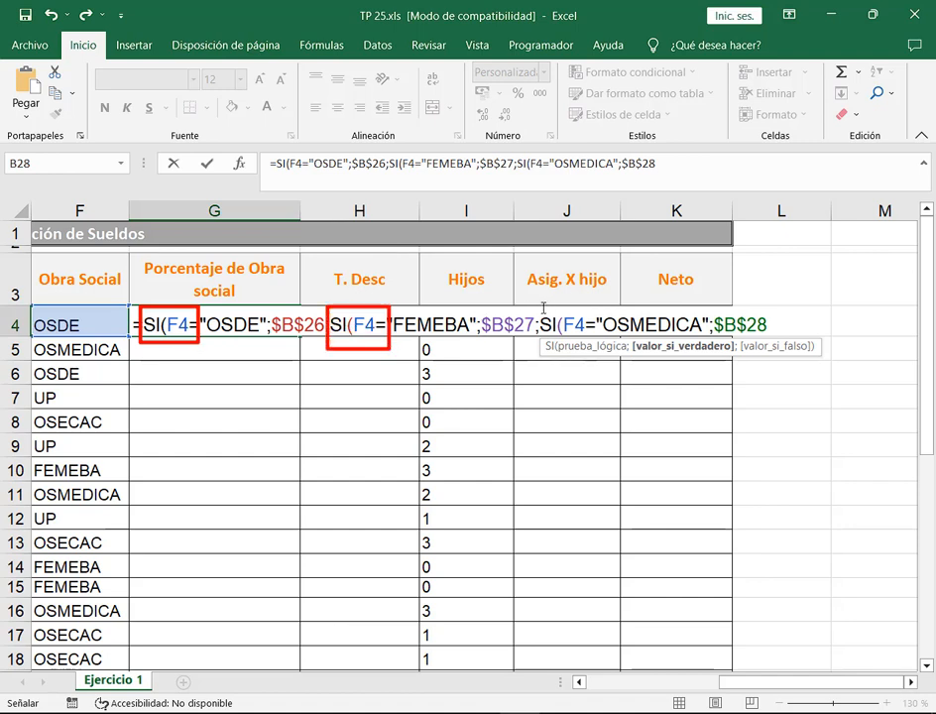
mouse_move(540, 306)
mouse_down()
mouse_move(566, 334)
mouse_move(598, 347)
mouse_up()
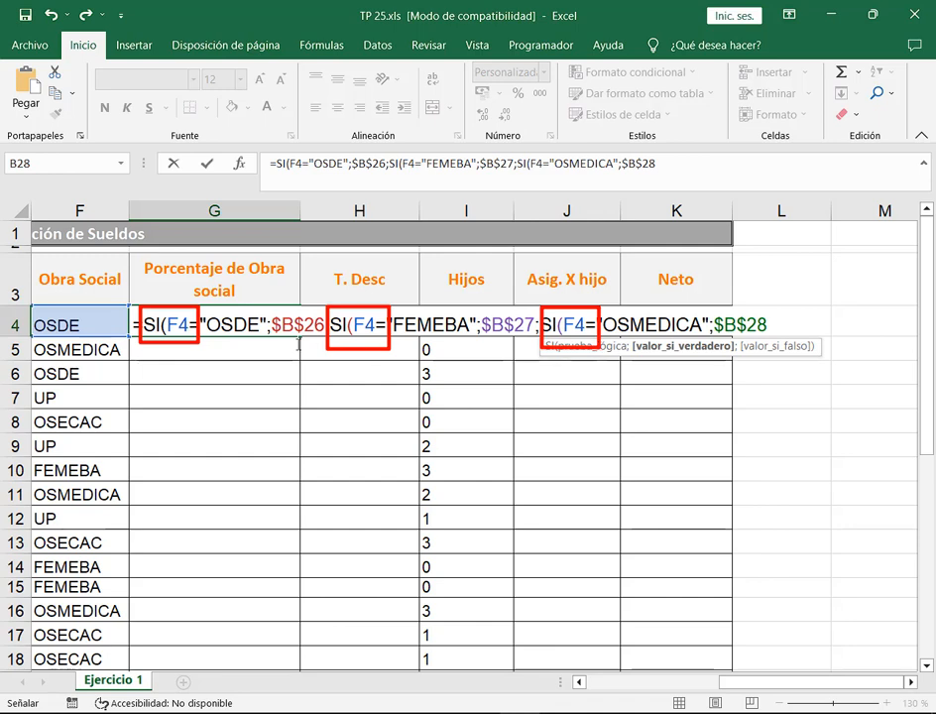
Compare the Obra Social names and the absolute percentage references that differ between the three SI conditions in the G4 formula.
drag(255, 262, 246, 299)
drag(458, 263, 446, 302)
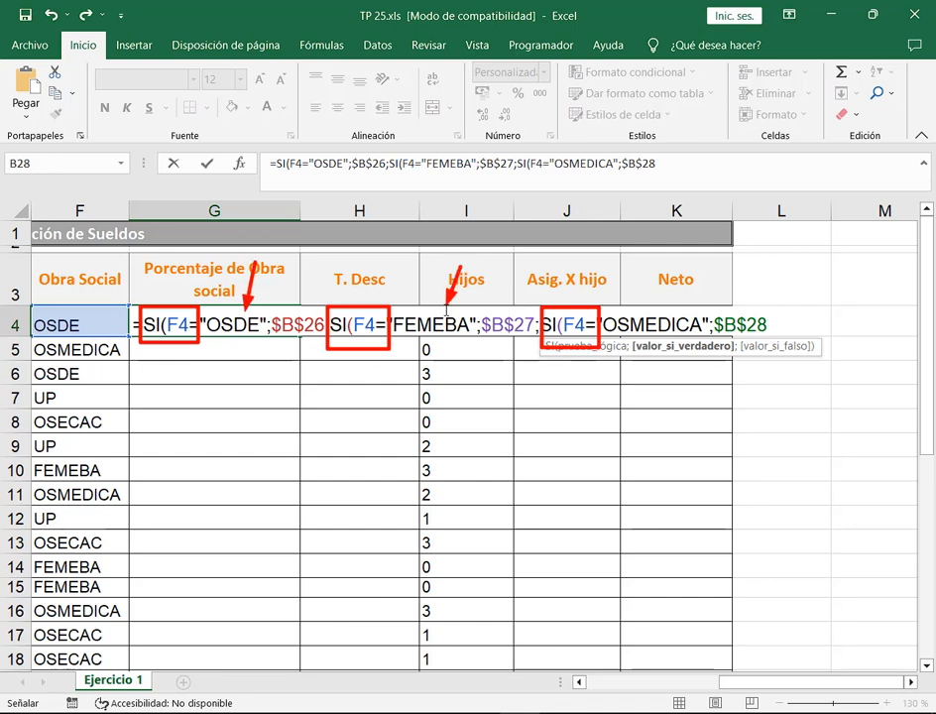
drag(682, 269, 671, 306)
drag(312, 382, 306, 339)
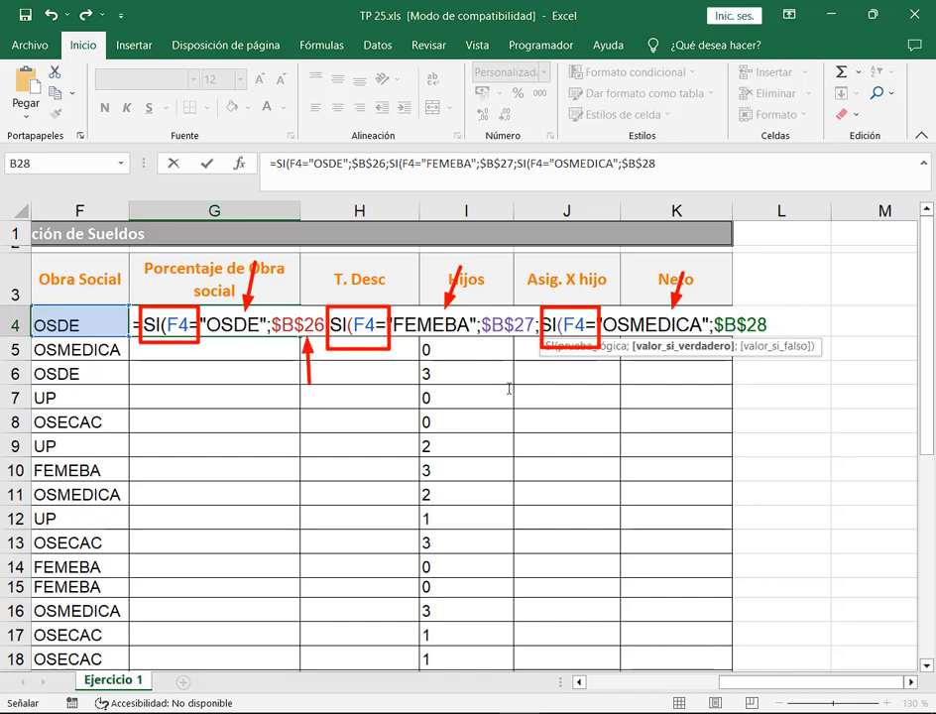
drag(509, 388, 503, 343)
drag(767, 389, 757, 340)
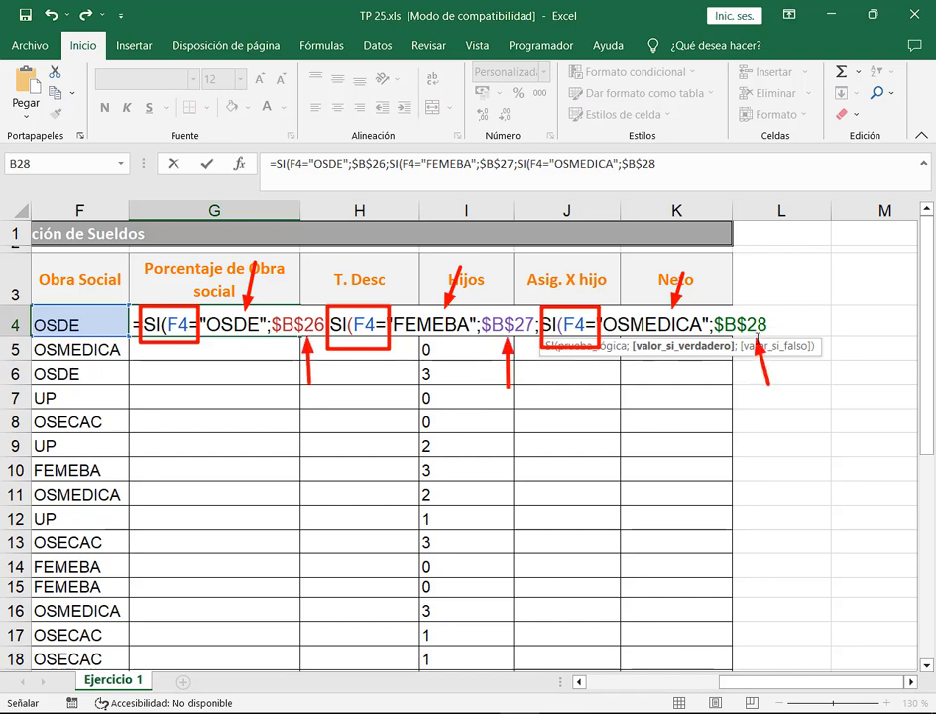
key(Escape)
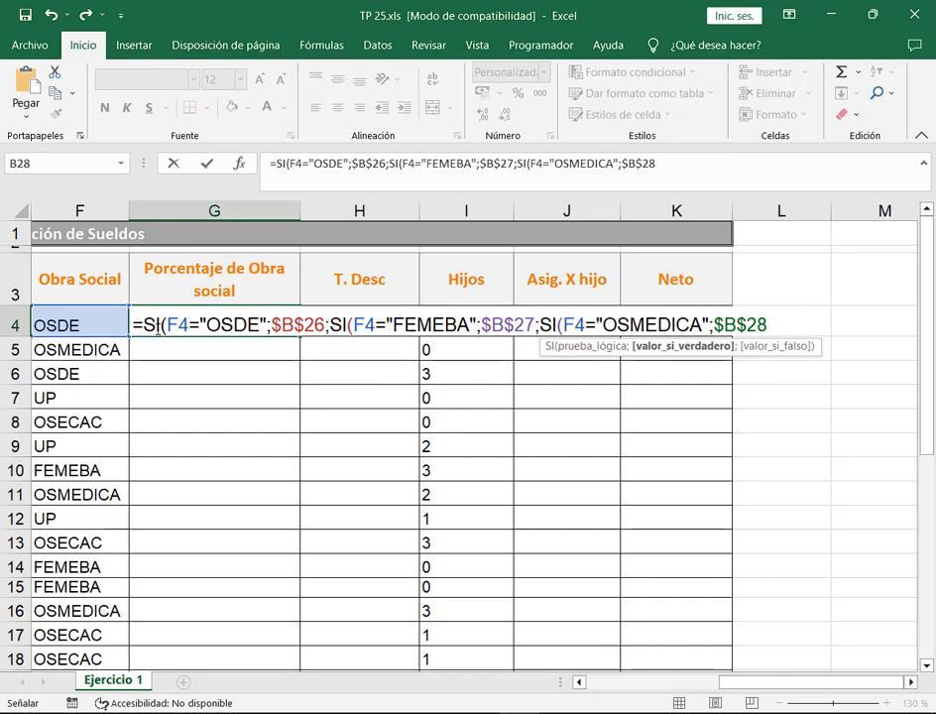
Nest a fourth SI function as the value if false with the condition F4="UP";.
text(;SI()
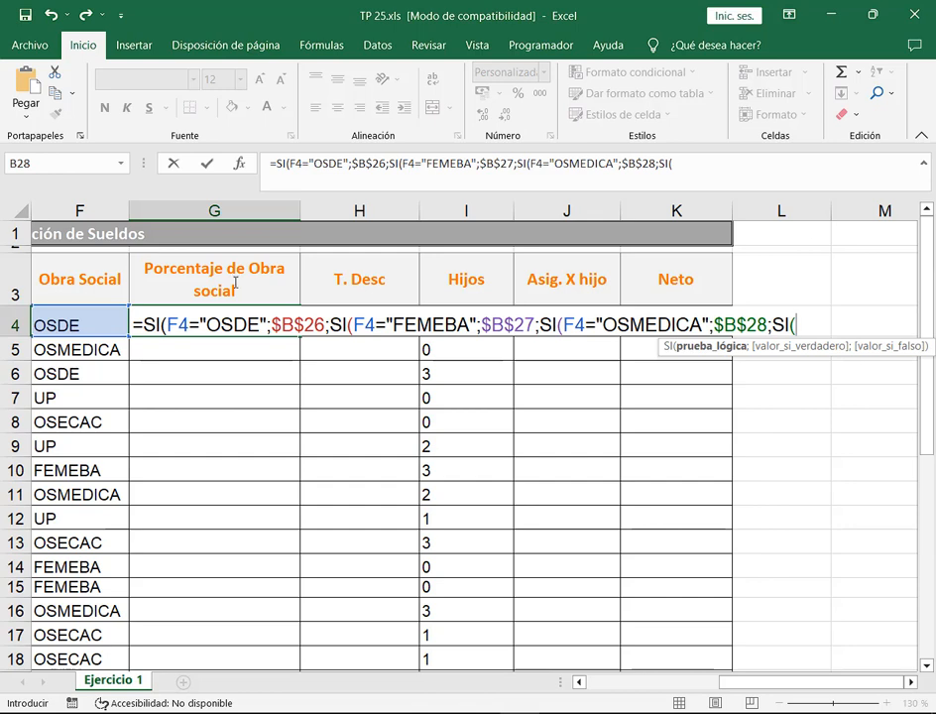
click(52, 322)
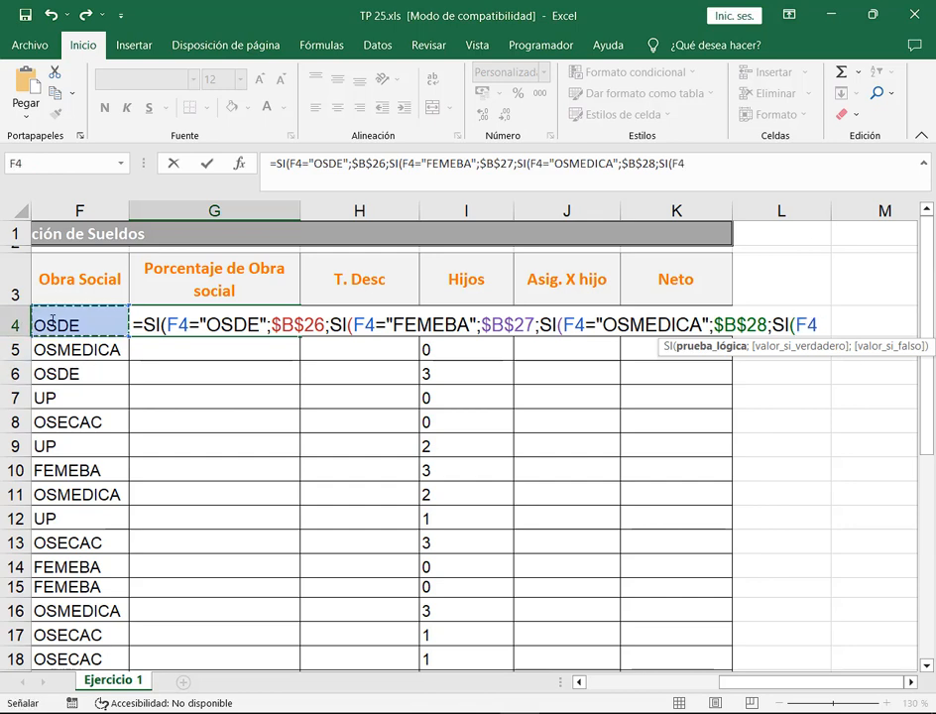
text(=")
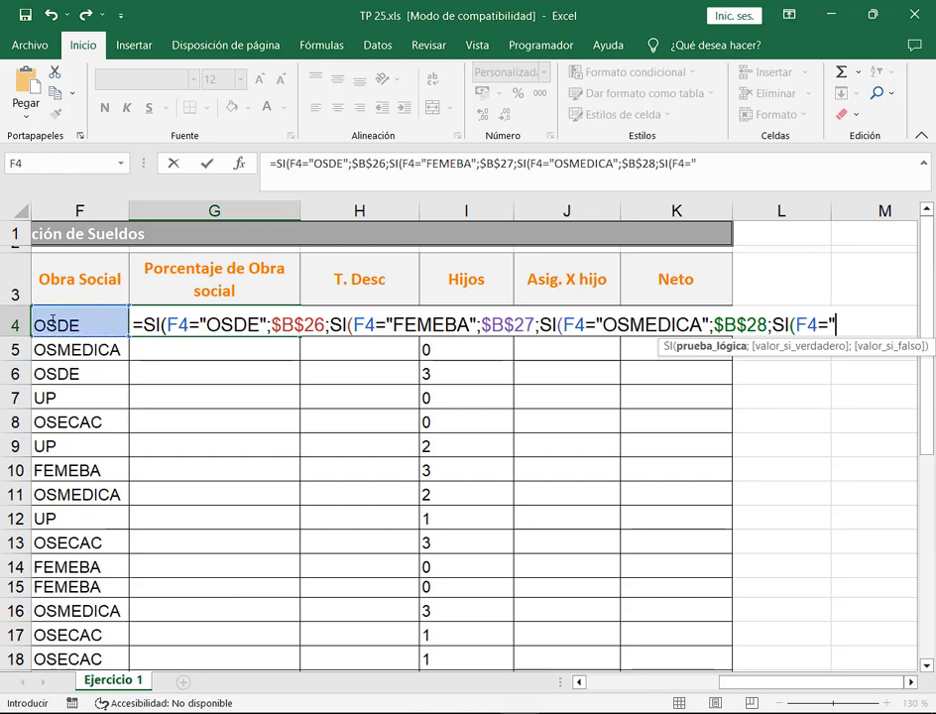
key(alt+Tab)
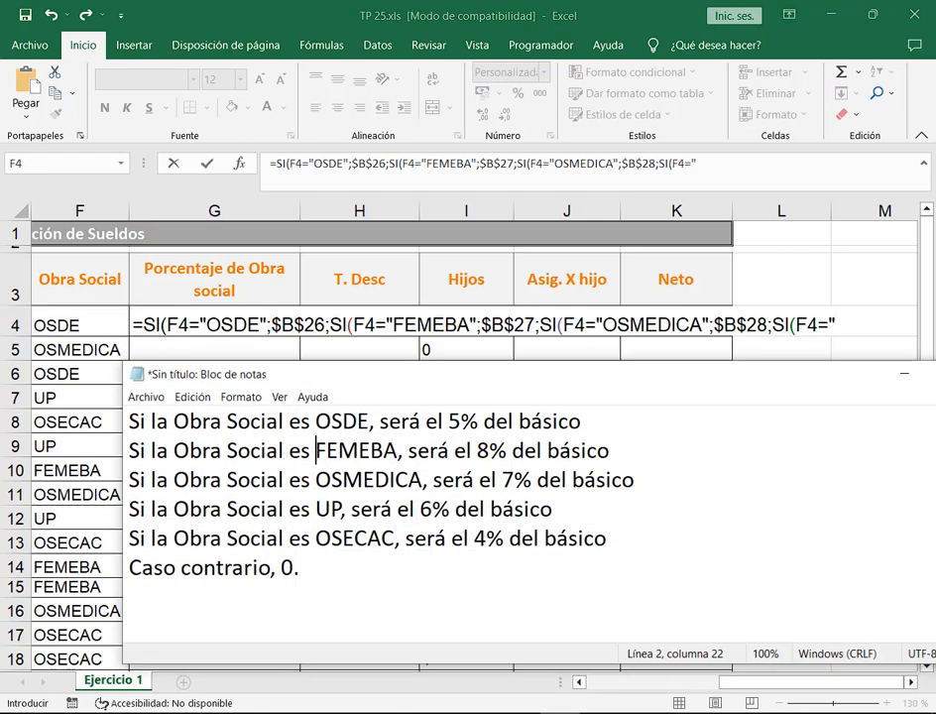
key(alt+Tab)
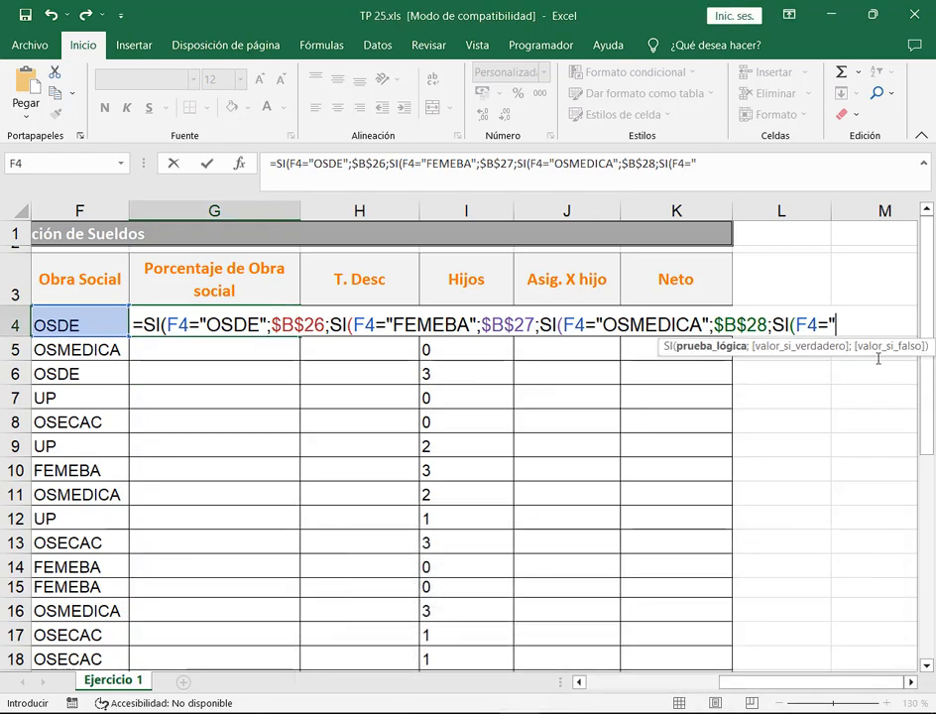
text(UP";)
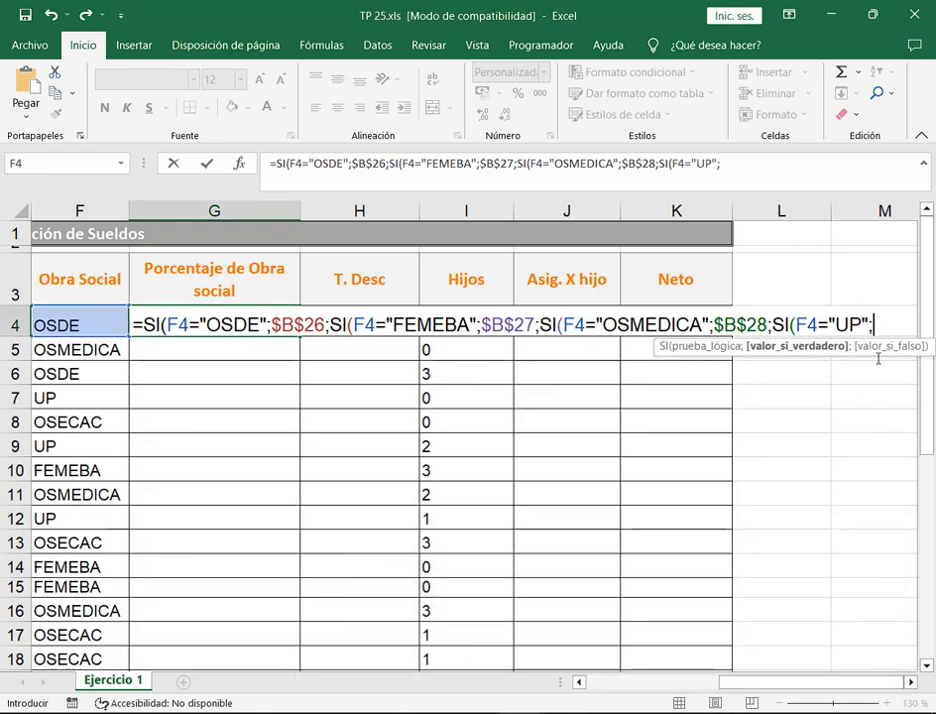
Reference the UP percentage cell as the fourth SI's value if true, making it absolute as $B$29.
drag(742, 684, 587, 682)
scroll(251, 444, down, 5)
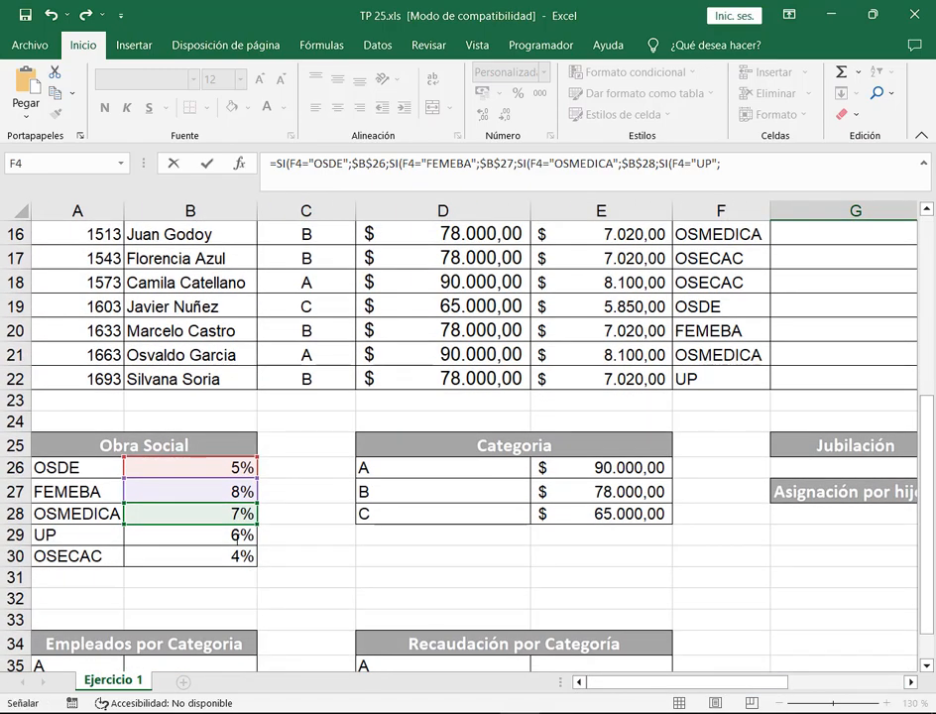
click(213, 590)
scroll(890, 576, up, 4)
scroll(890, 576, up, 1)
drag(746, 683, 881, 684)
key(F4)
key(F2)
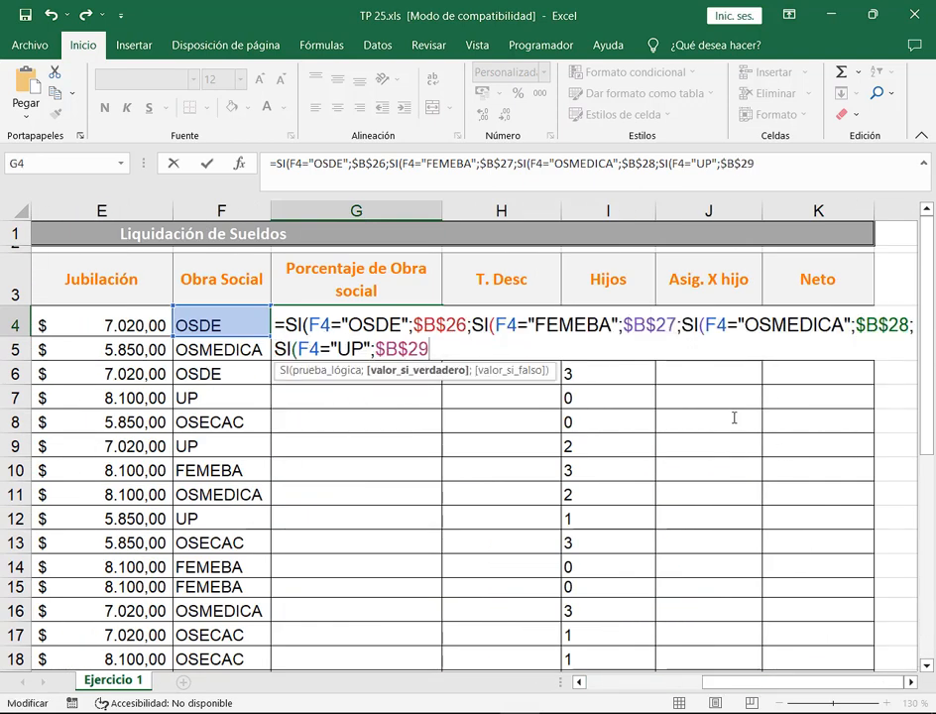
Nest a fifth SI function as the value if false with the condition F4="OSECAC";.
text(;SI()
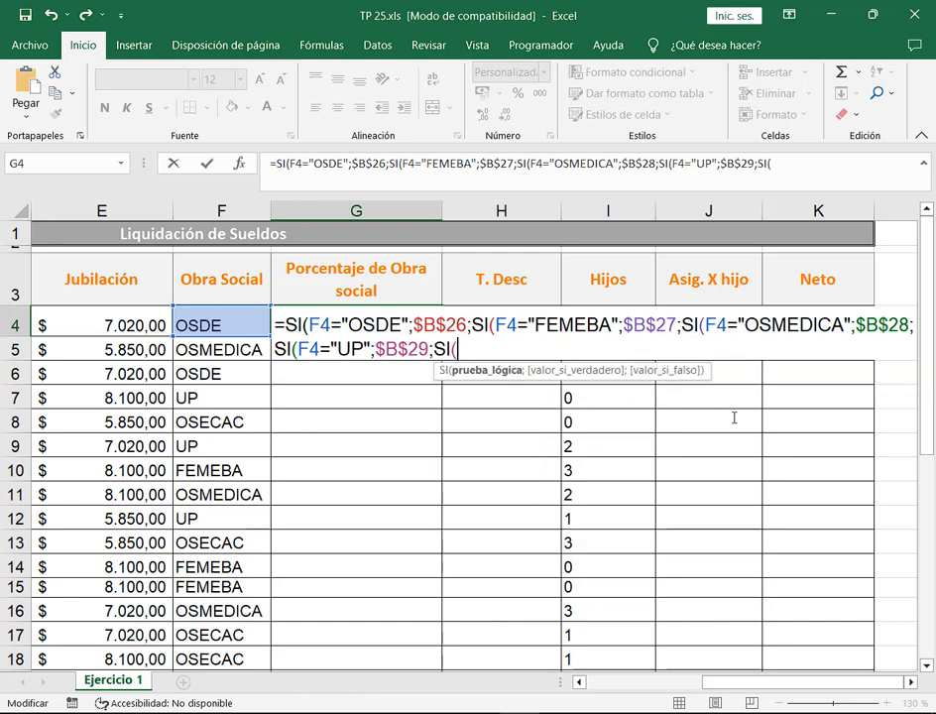
click(206, 315)
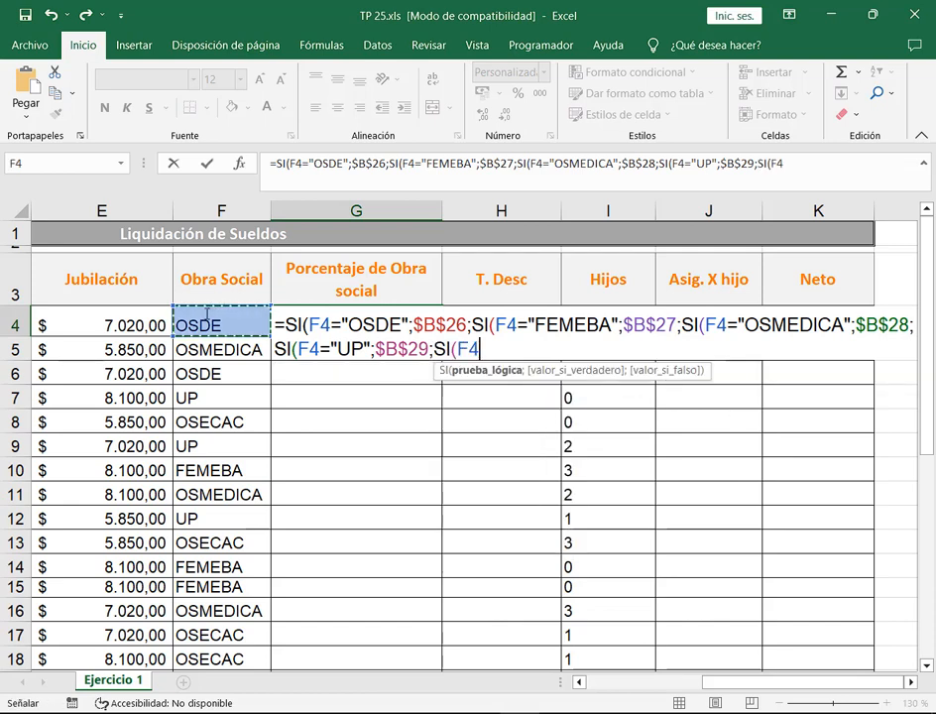
text(="OSE)
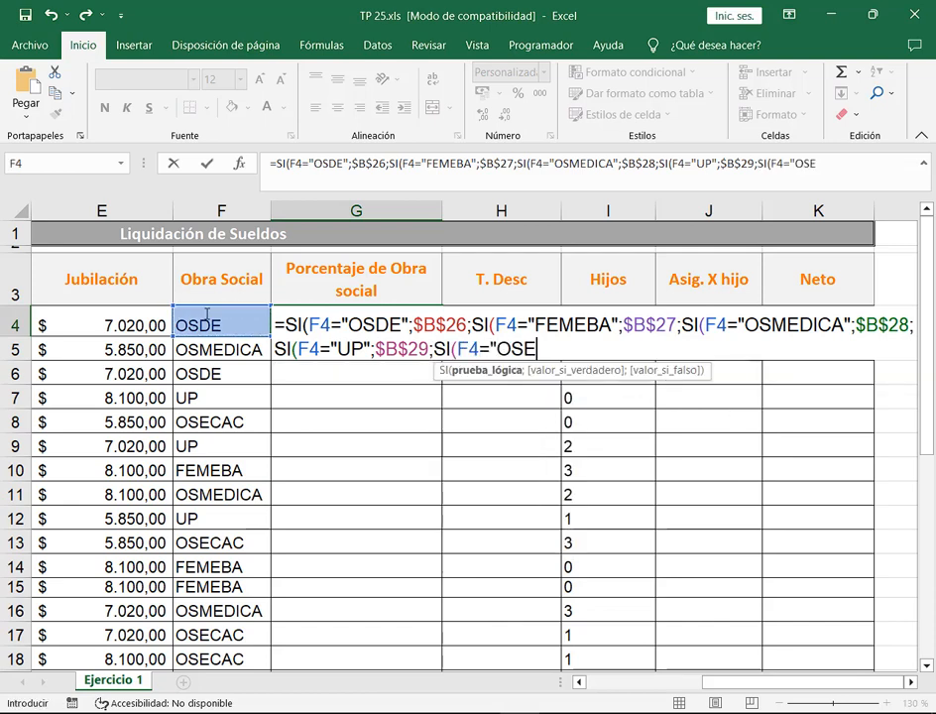
text(CAC";)
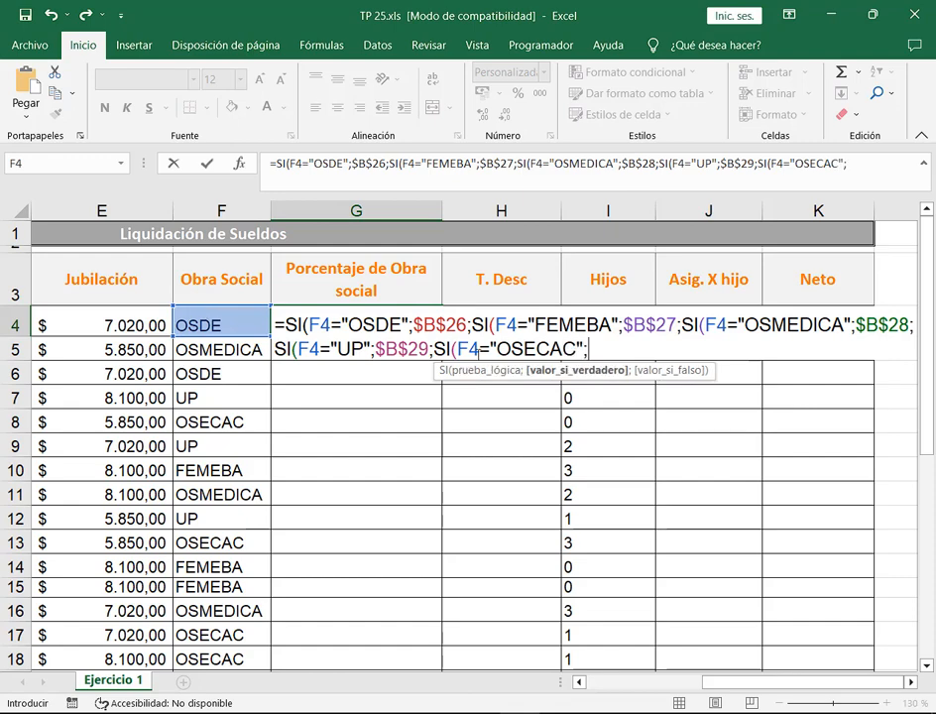
Reference the OSECAC percentage cell as the absolute $B$30 for the fifth SI's value if true, with 0 as its value if false.
scroll(533, 500, left, 5)
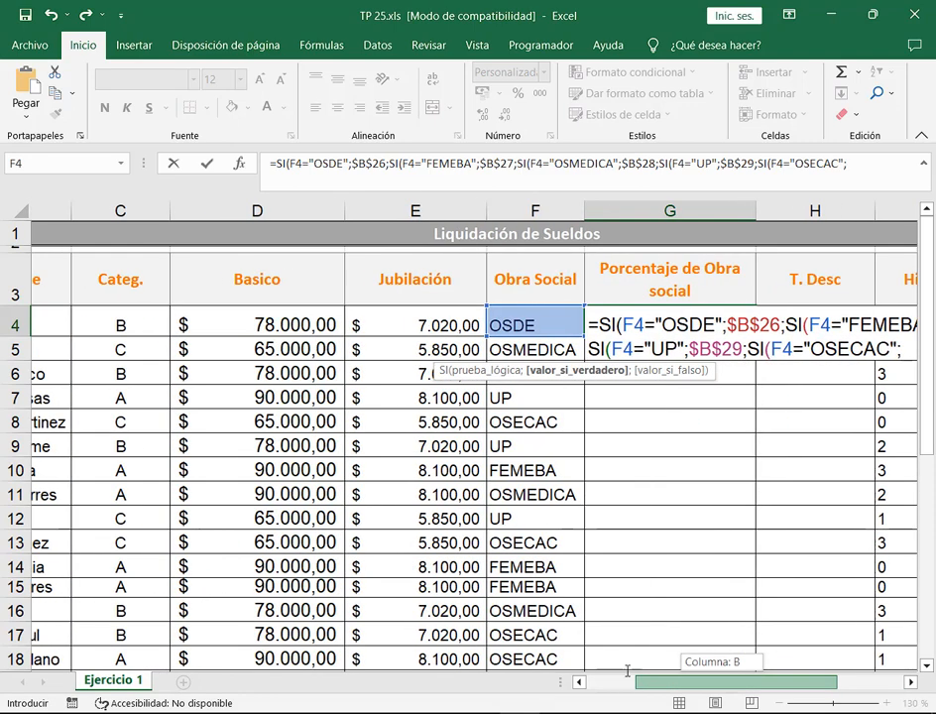
scroll(324, 498, down, 4)
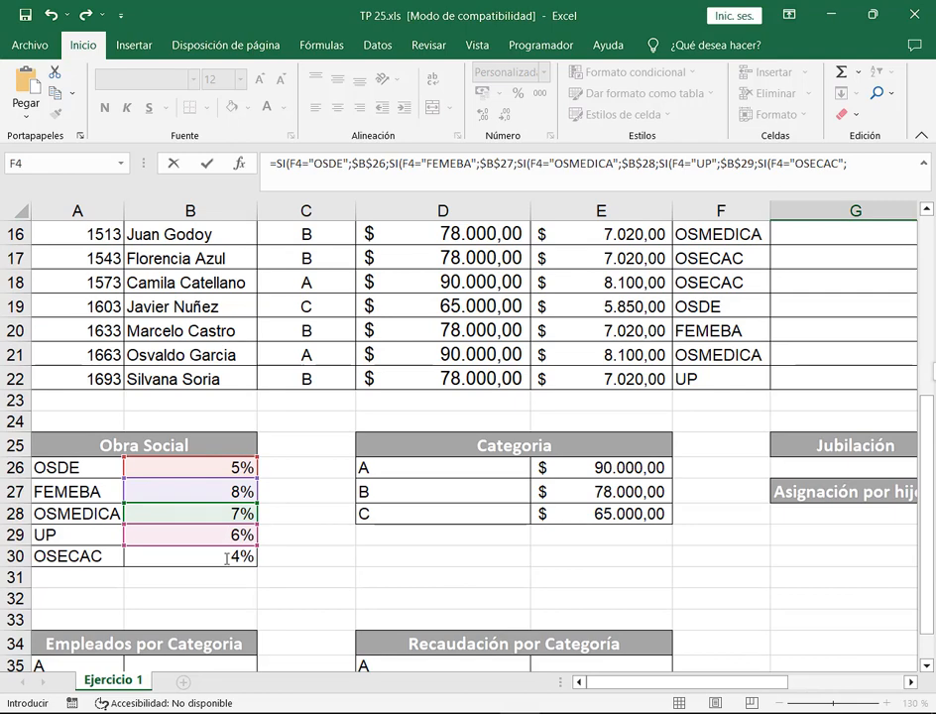
click(238, 556)
scroll(414, 558, up, 4)
scroll(605, 476, right, 4)
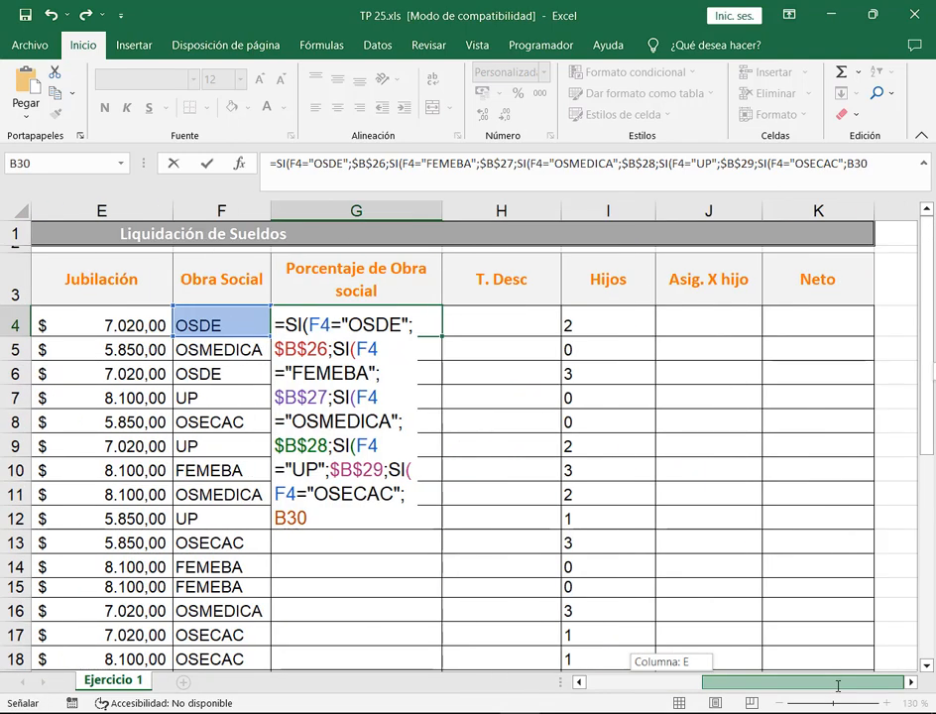
key(F4)
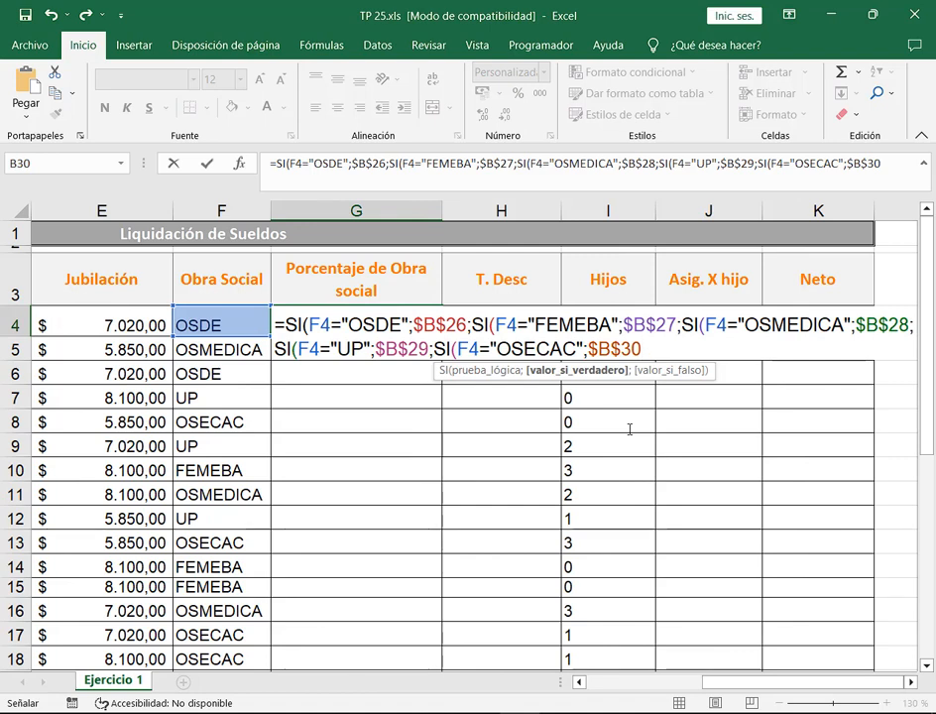
text(;)
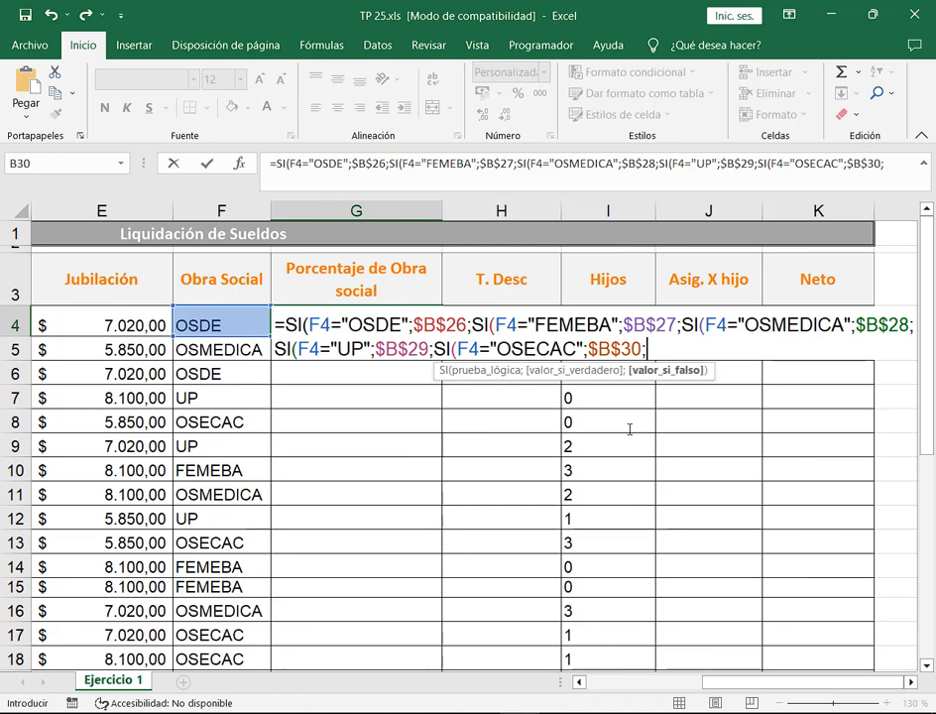
text(0)
Match the five SI openings in the G4 formula with five closing parentheses and append the multiplication operator.
drag(284, 313, 307, 334)
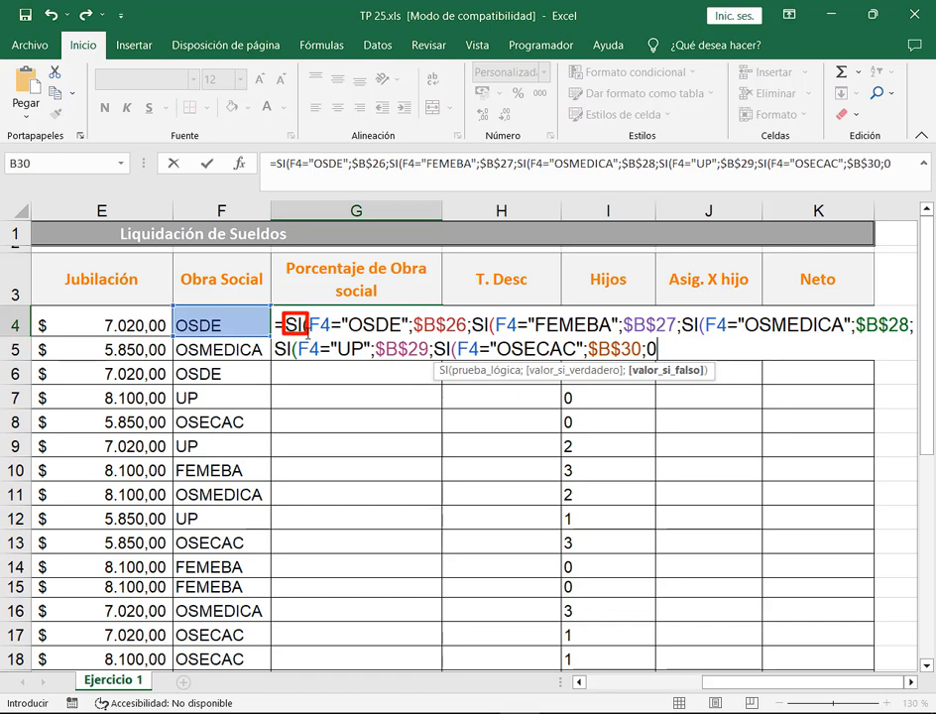
drag(473, 311, 497, 334)
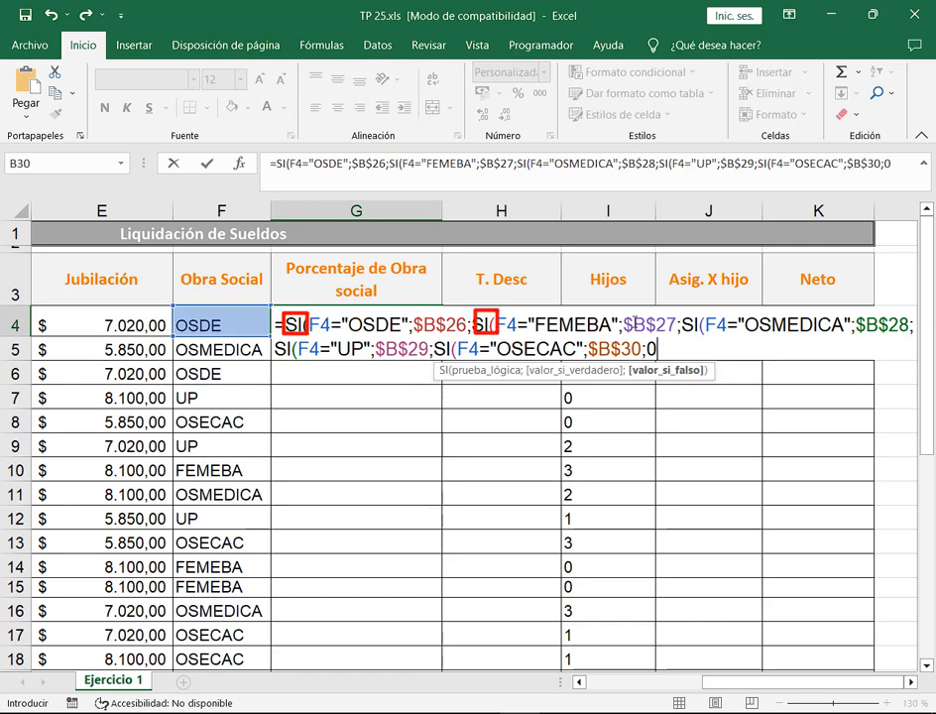
drag(680, 311, 711, 334)
drag(275, 337, 307, 364)
drag(433, 337, 459, 363)
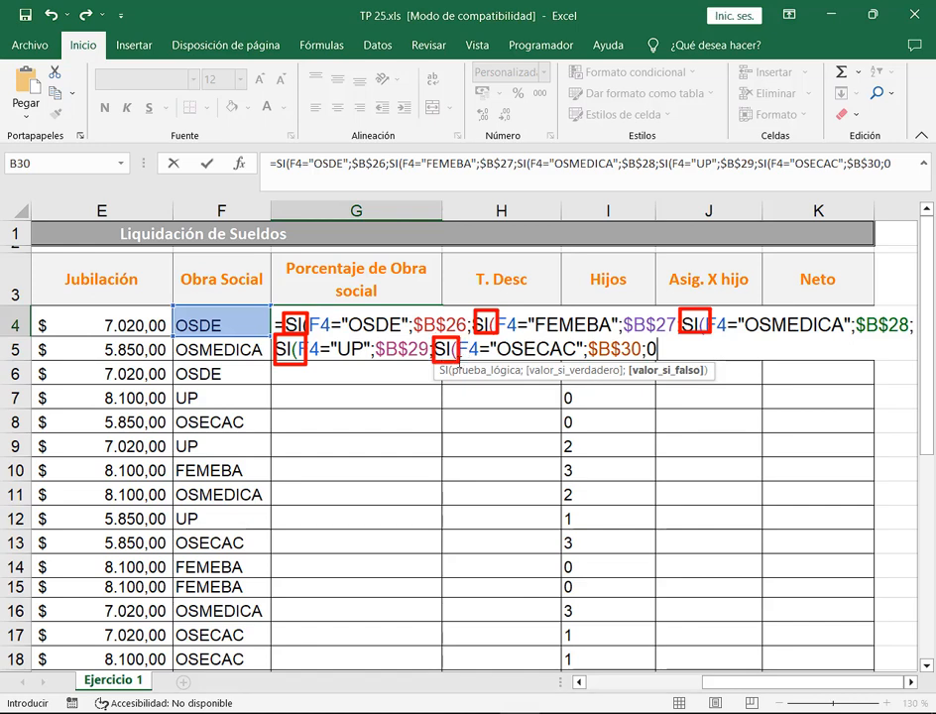
key(Escape)
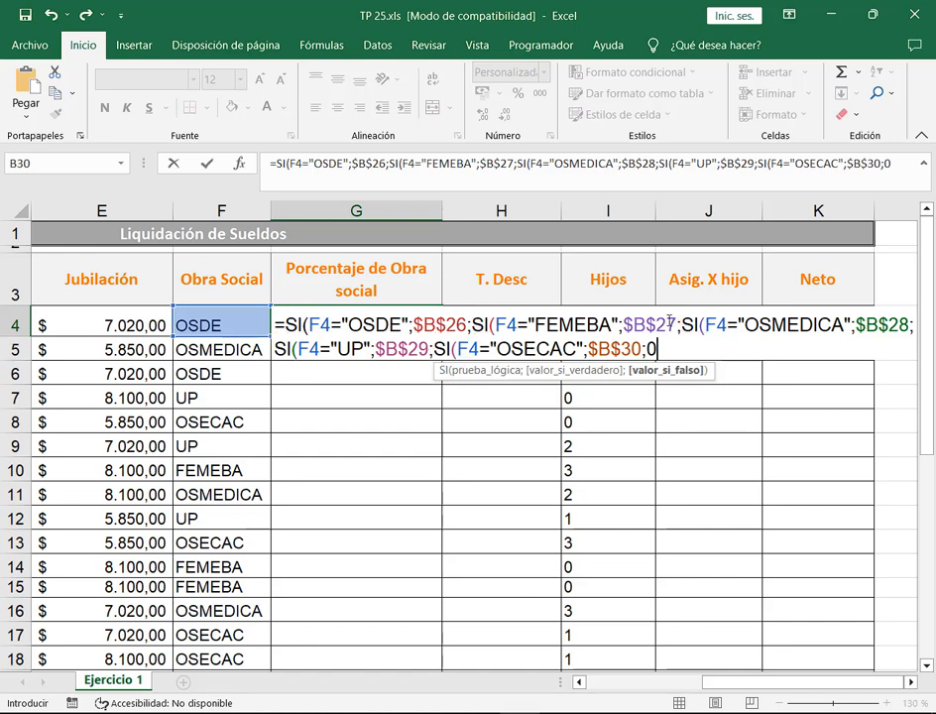
text()))))*)
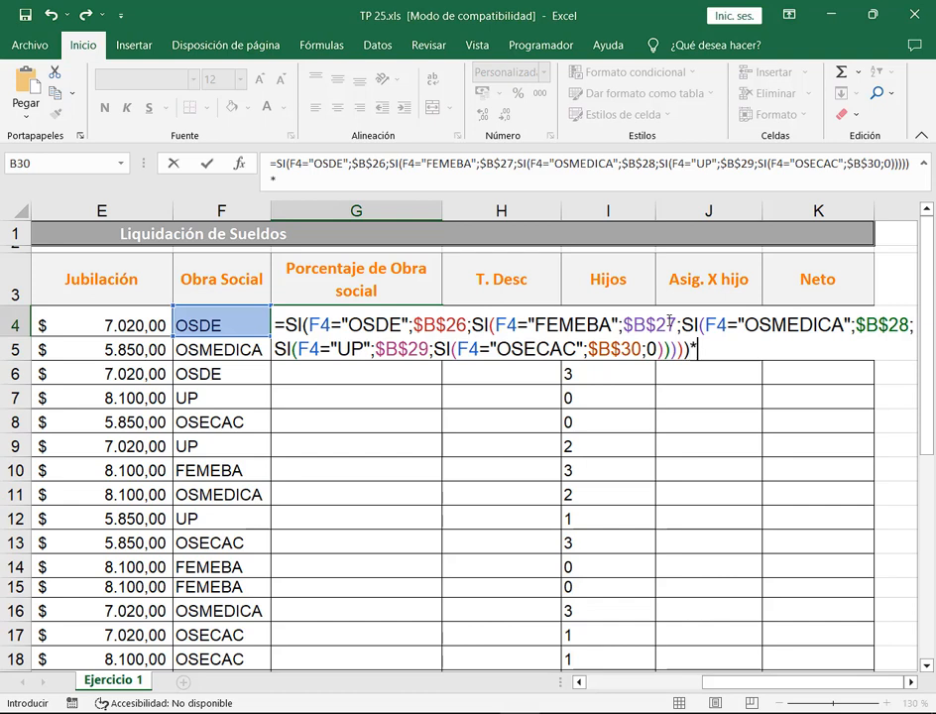
click(689, 346)
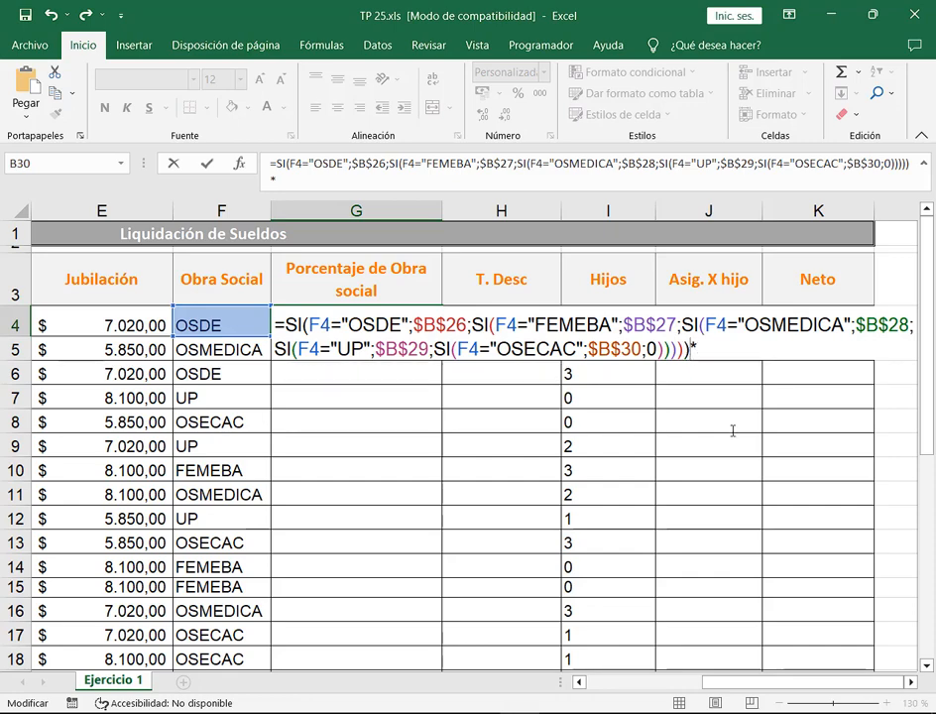
drag(773, 682, 663, 682)
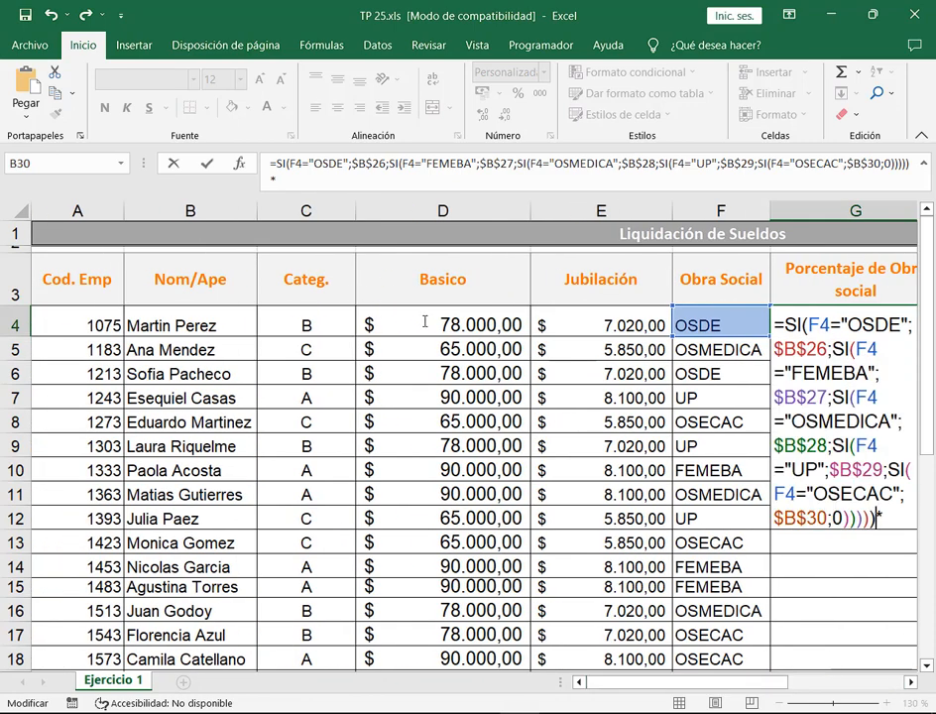
key(Return)
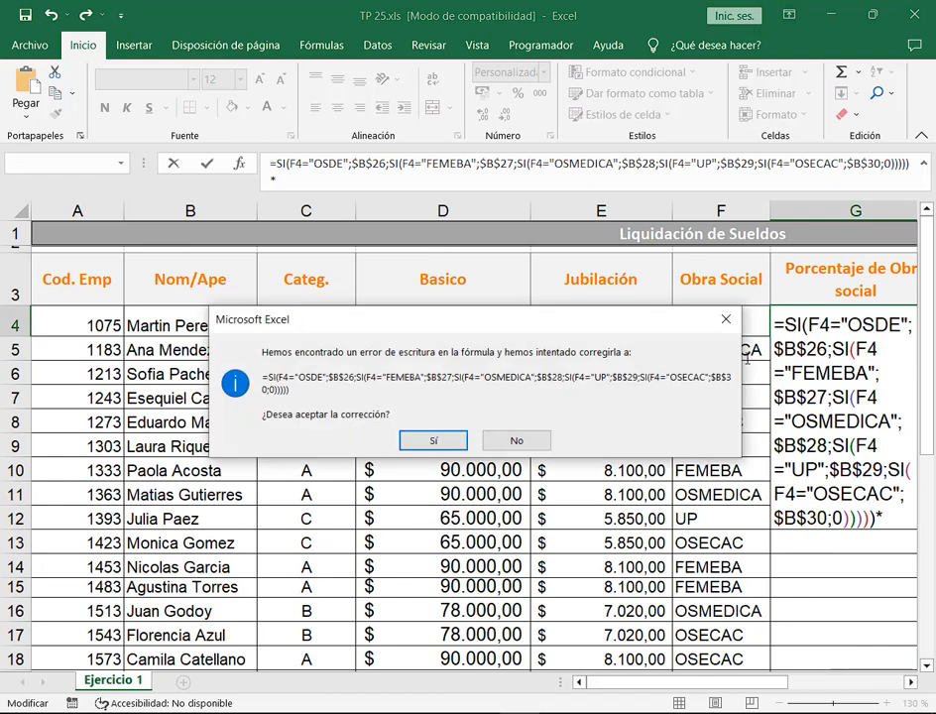
click(715, 318)
key(Return)
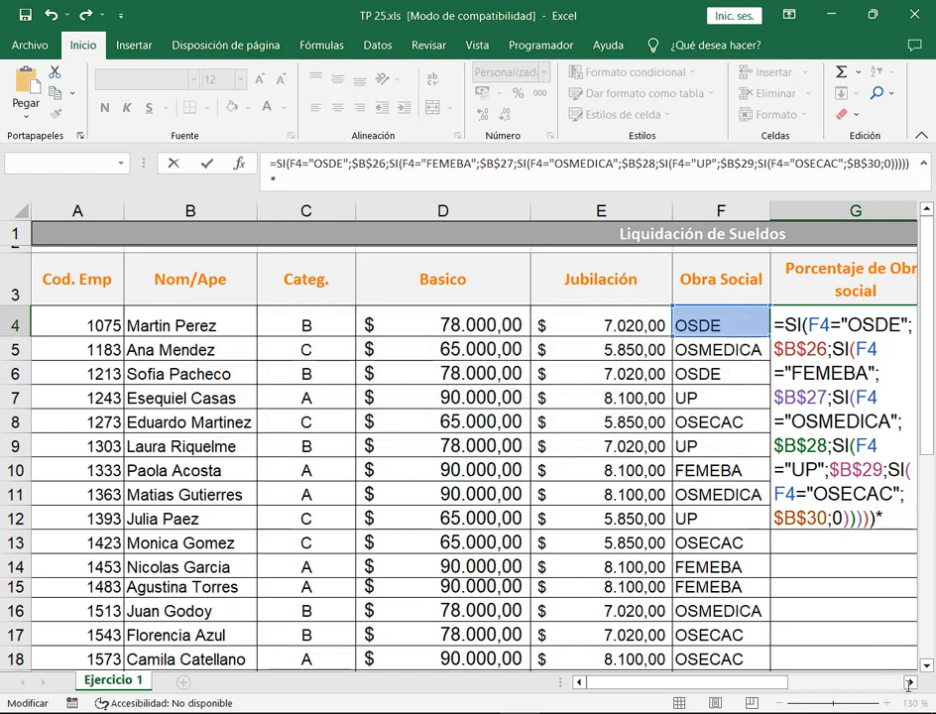
Retype the last two closing parentheses of the G4 formula and multiply the nested SI result by the basic salary in D4.
scroll(791, 352, right, 3)
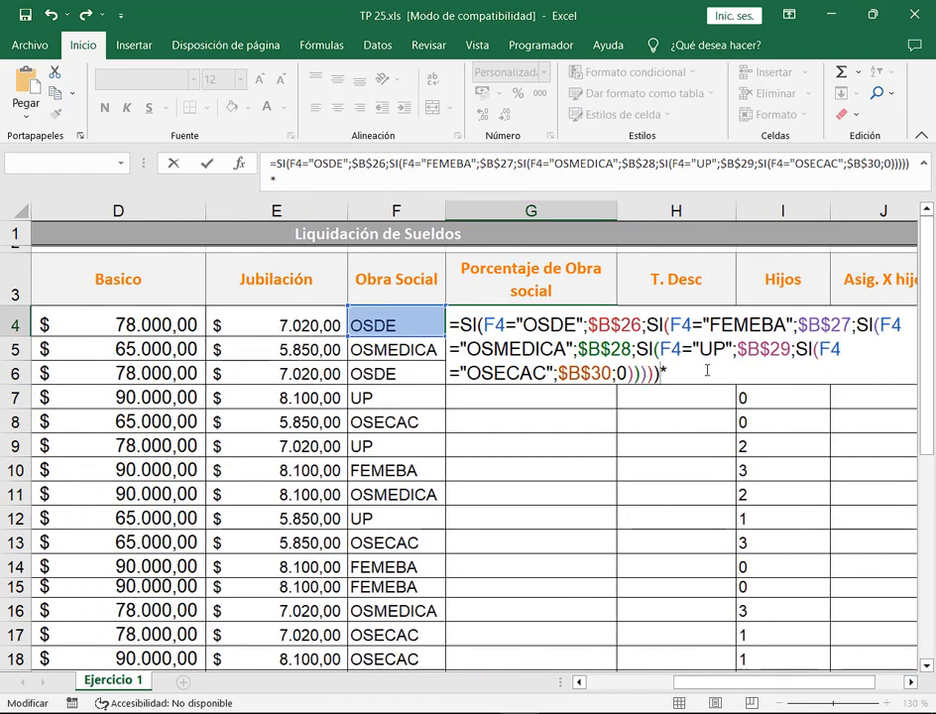
key(Delete)
key(BackSpace)
key(BackSpace)
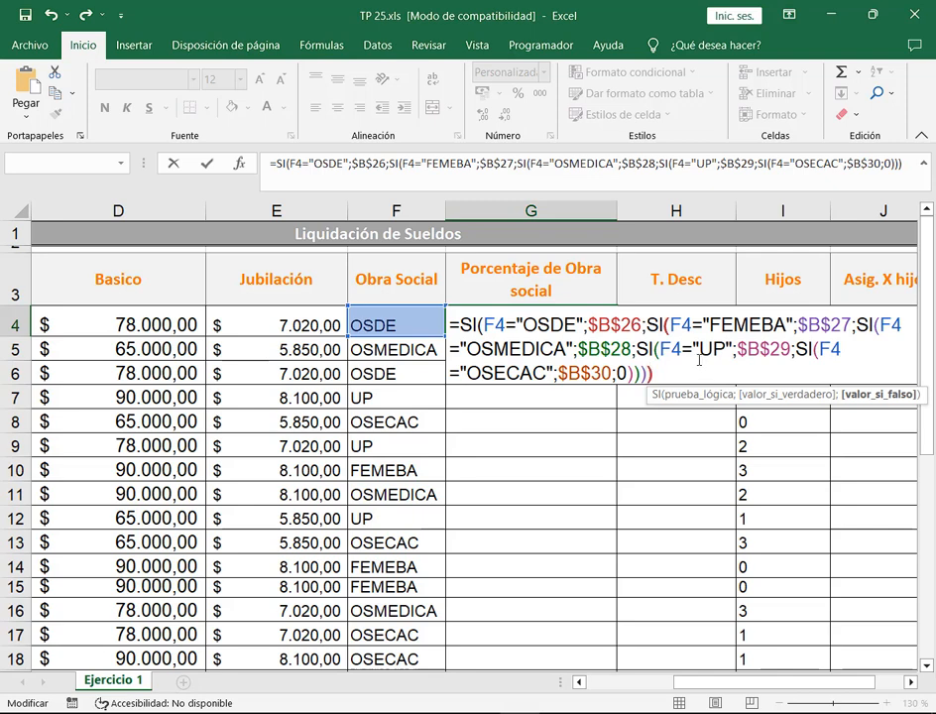
text()))
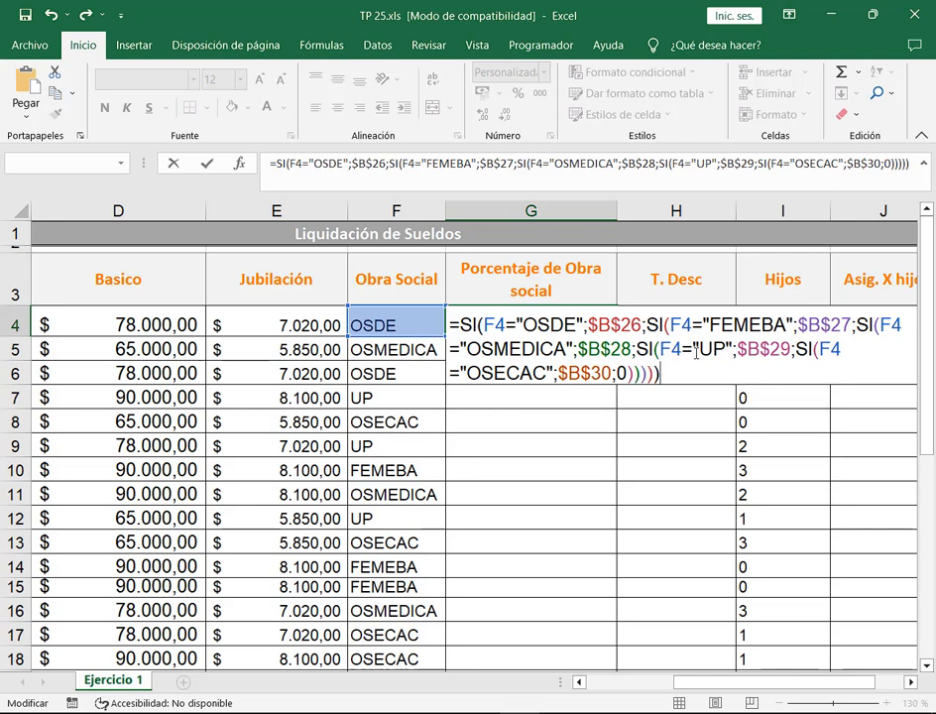
text(*)
click(149, 319)
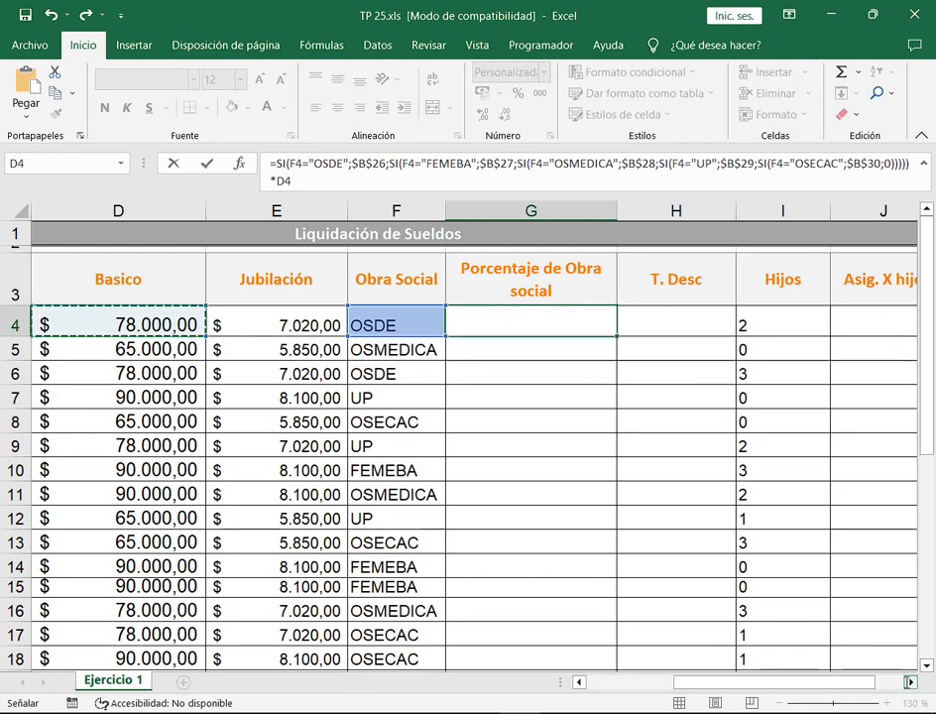
click(910, 682)
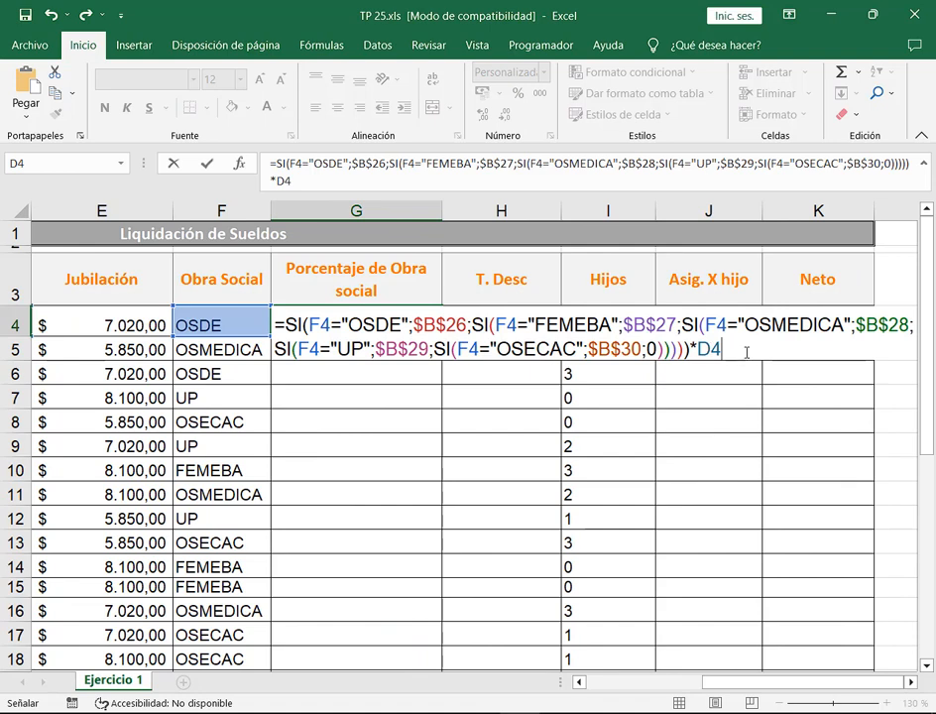
Commit the nested SI formula in G4 and review its conditions, percentage references and multiplication by D4.
key(Return)
click(388, 322)
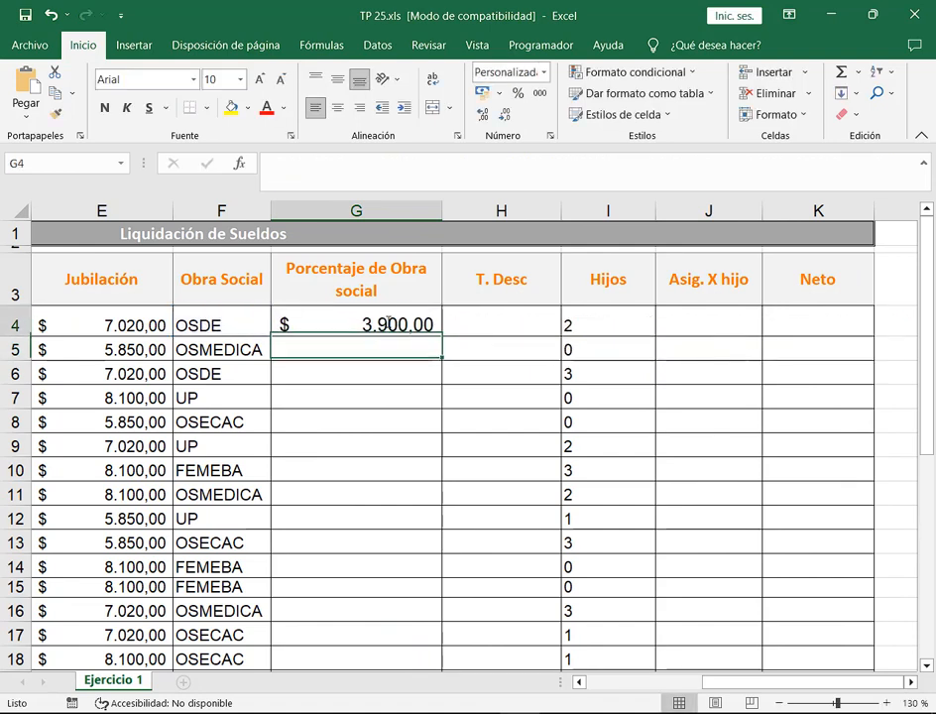
double_click(388, 322)
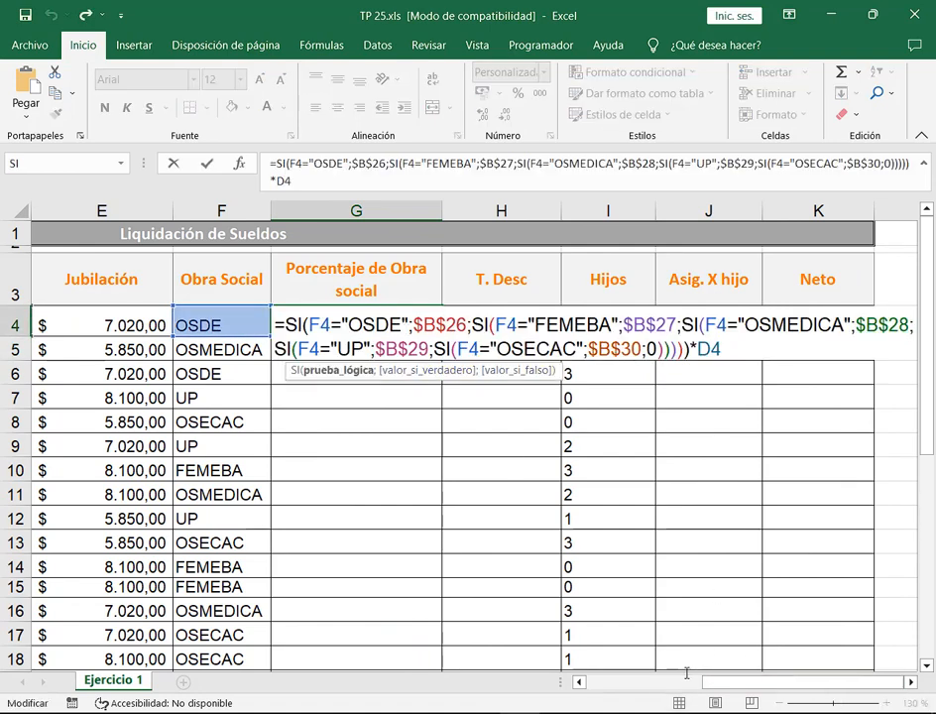
click(579, 682)
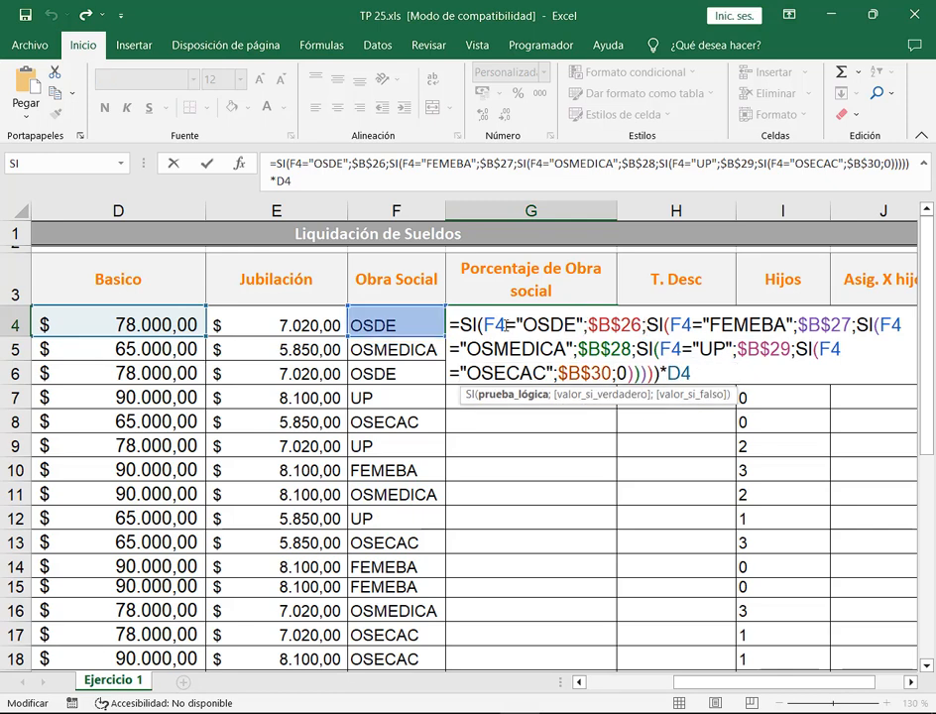
click(563, 326)
drag(586, 308, 643, 337)
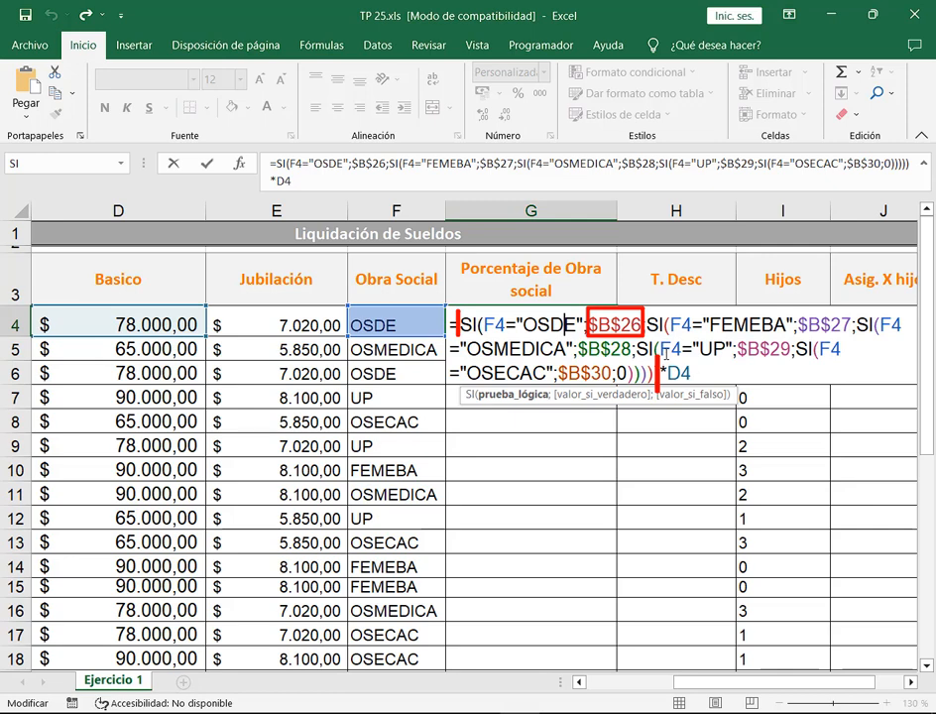
drag(658, 392, 698, 391)
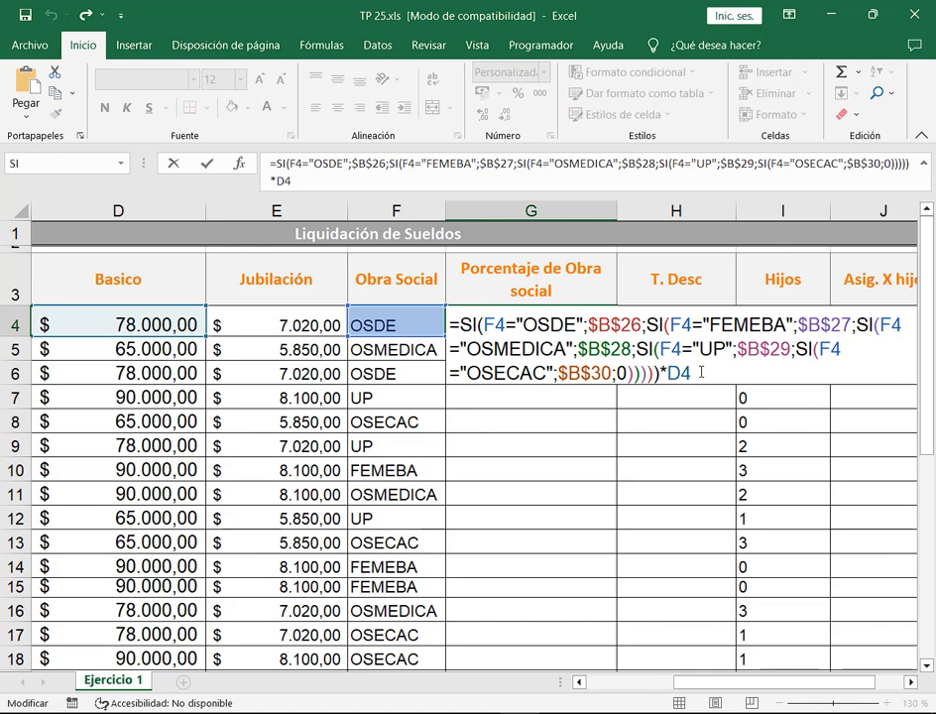
key(Return)
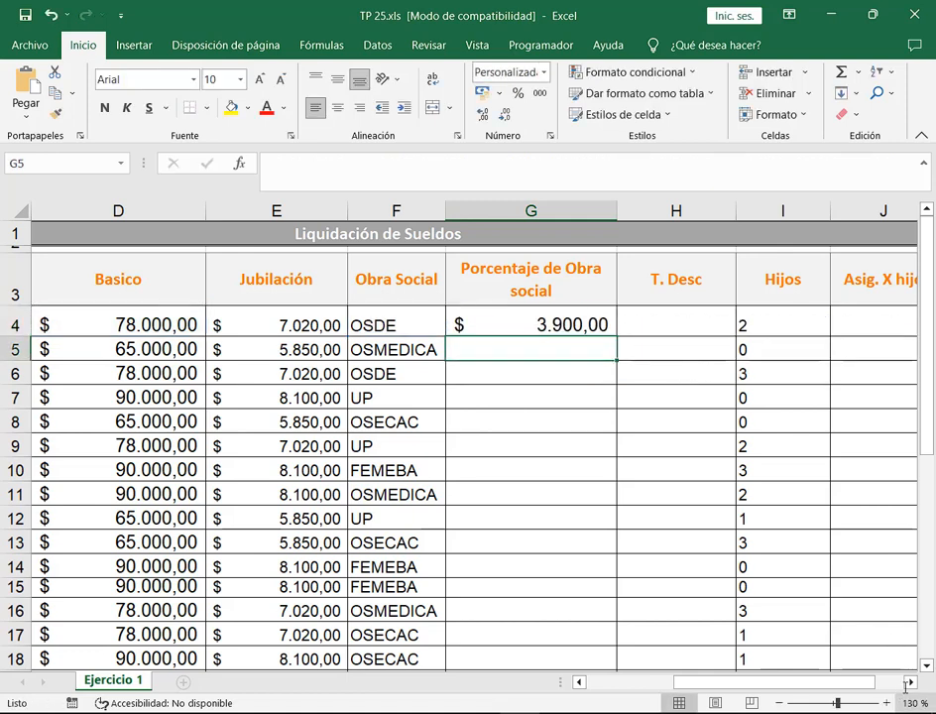
scroll(900, 647, right, 2)
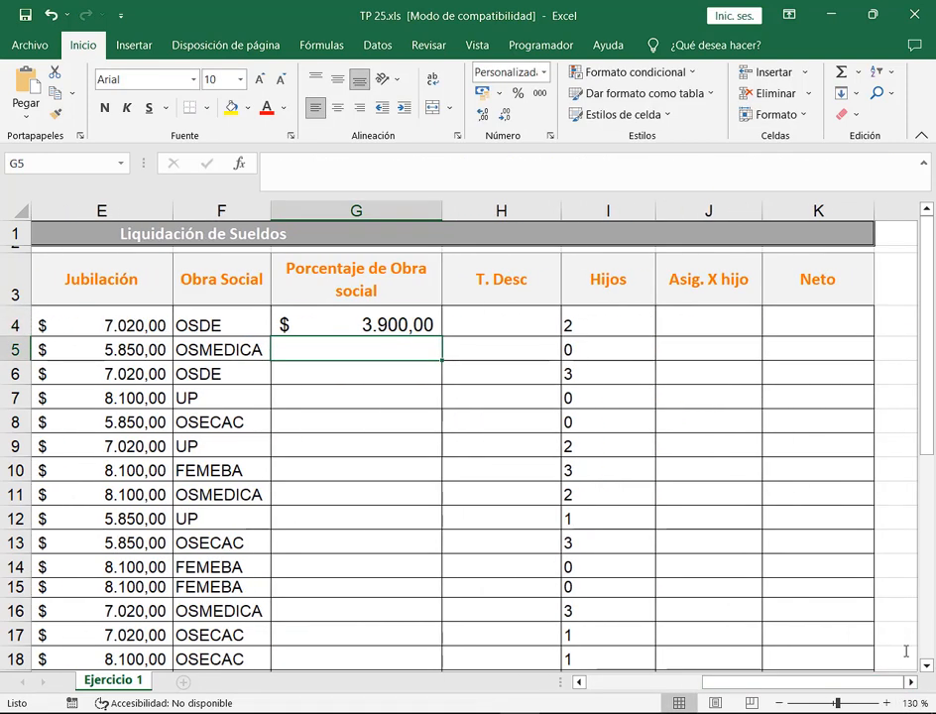
text(=si)
key(BackSpace)
key(BackSpace)
text(SI)
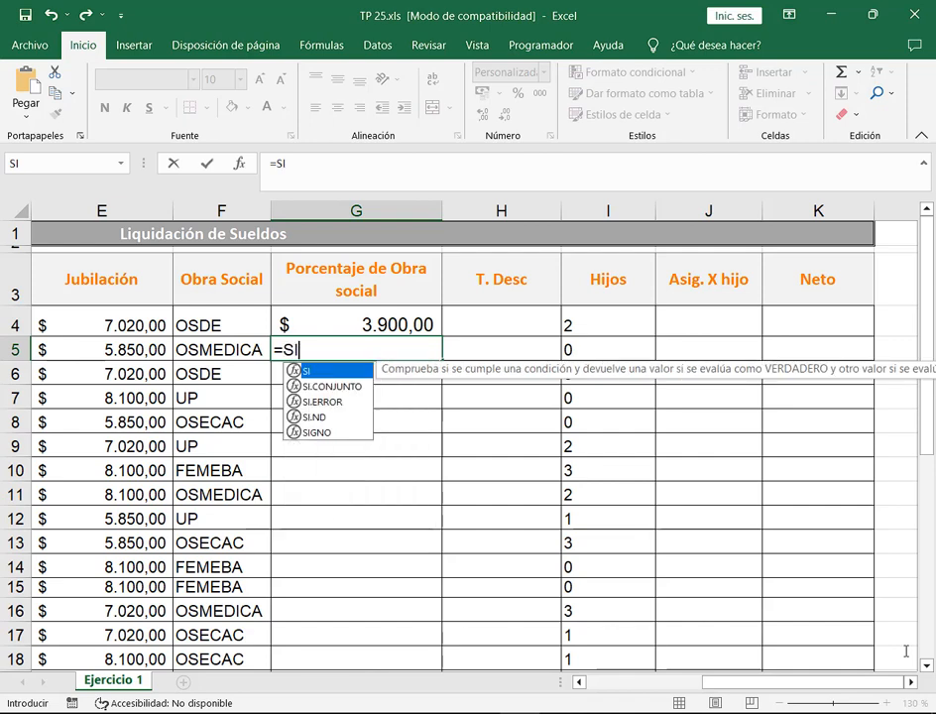
text(()
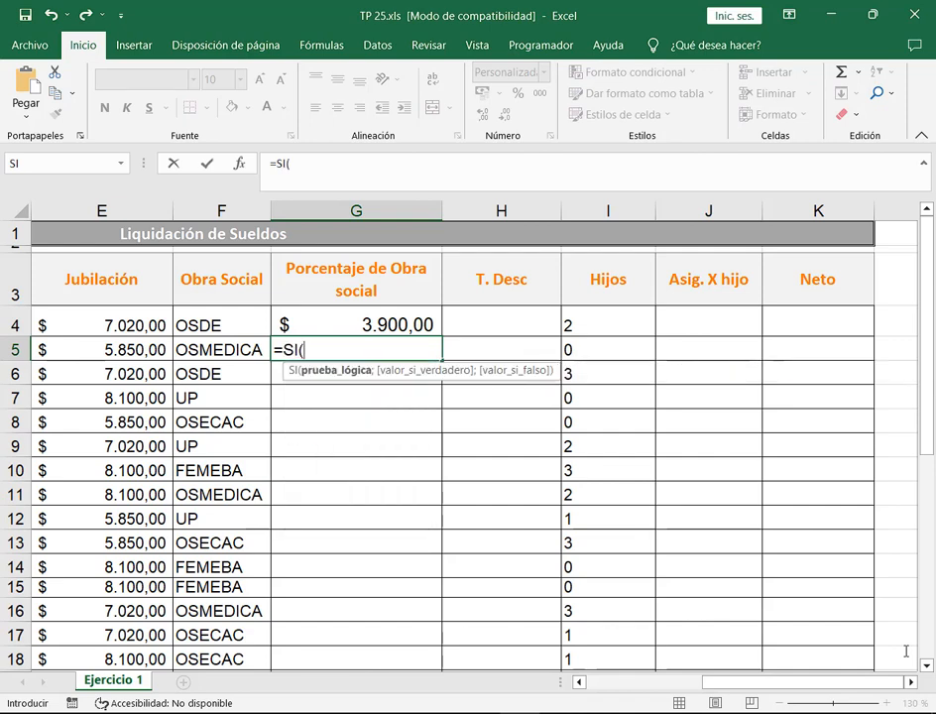
key(Escape)
Set the font size of G5 to 12 and start an SI formula there with the condition F5="OSDE".
click(258, 78)
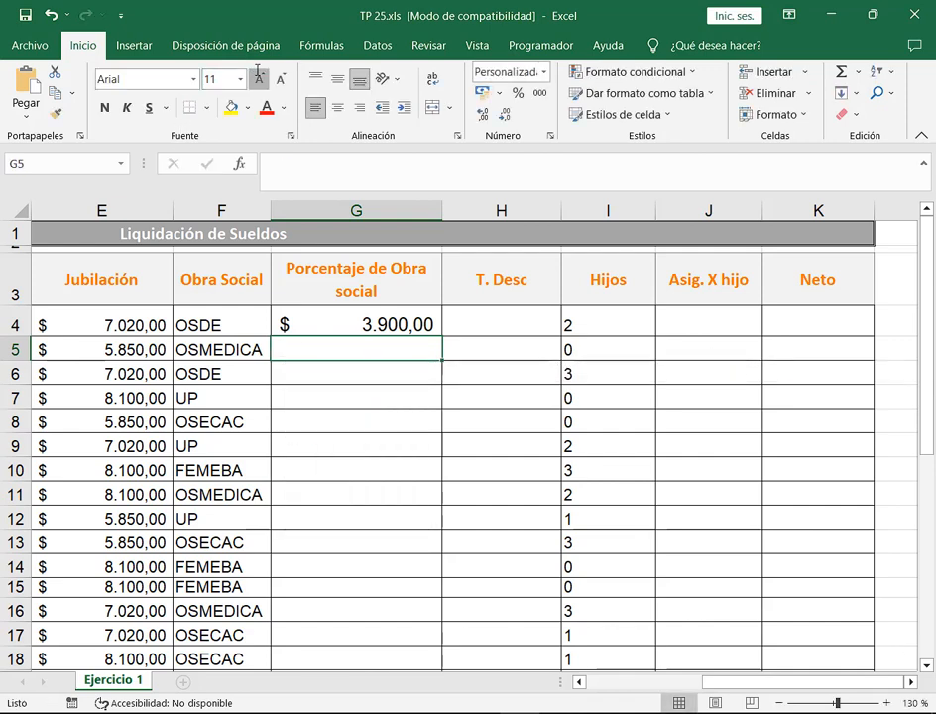
click(259, 78)
key(F2)
text(=SI()
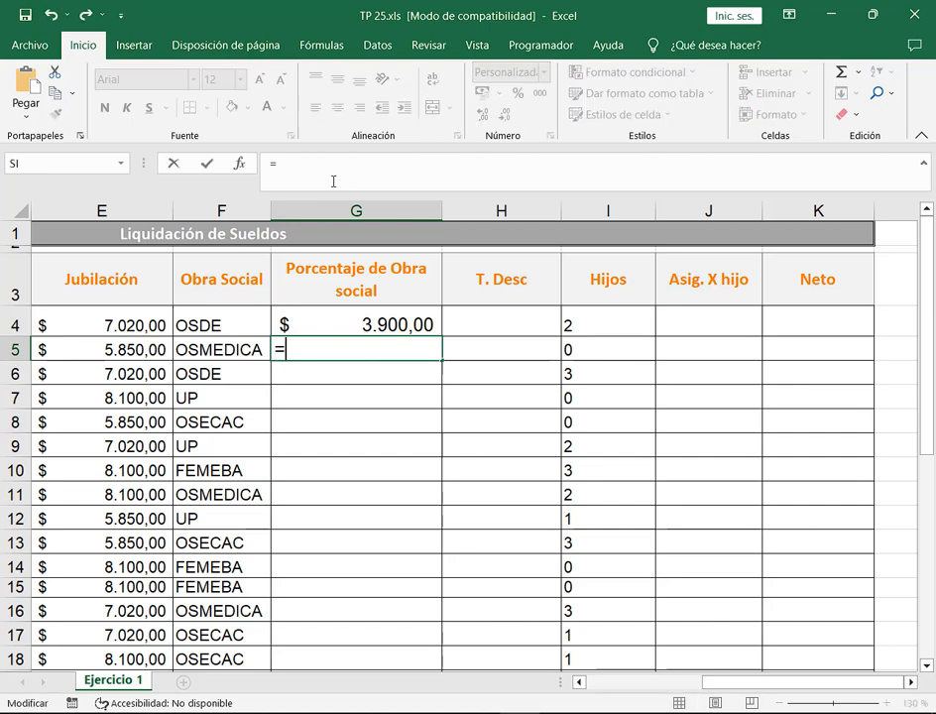
click(236, 347)
text(="OSDE")
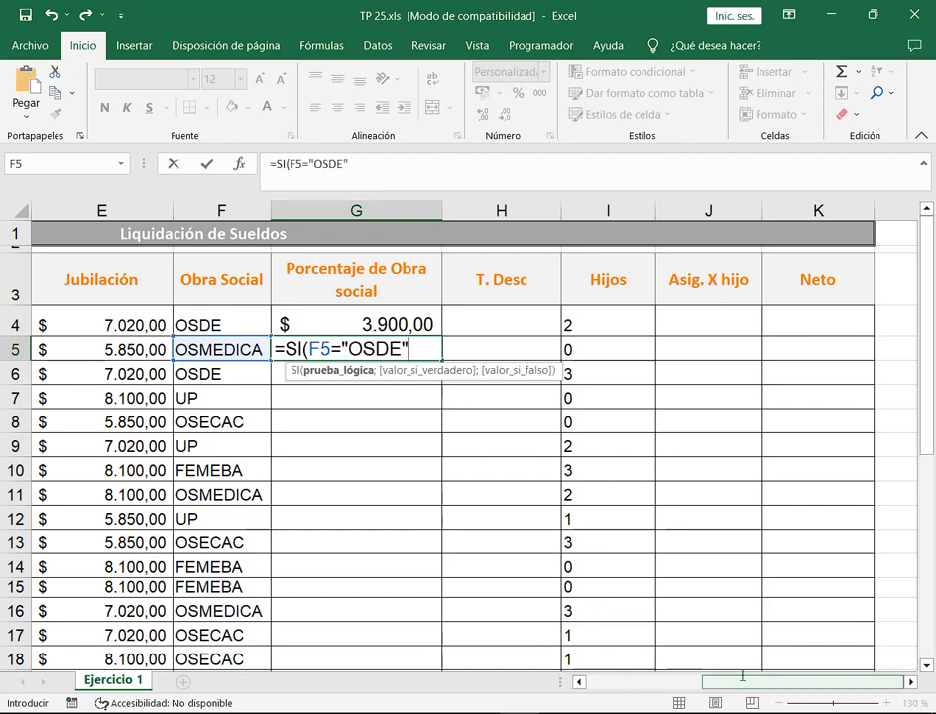
Set the first SI's value if true to the OSDE percentage cell, absolute $B$26, multiplied by the basic salary in D5.
text(;)
drag(742, 675, 617, 675)
scroll(169, 493, down, 4)
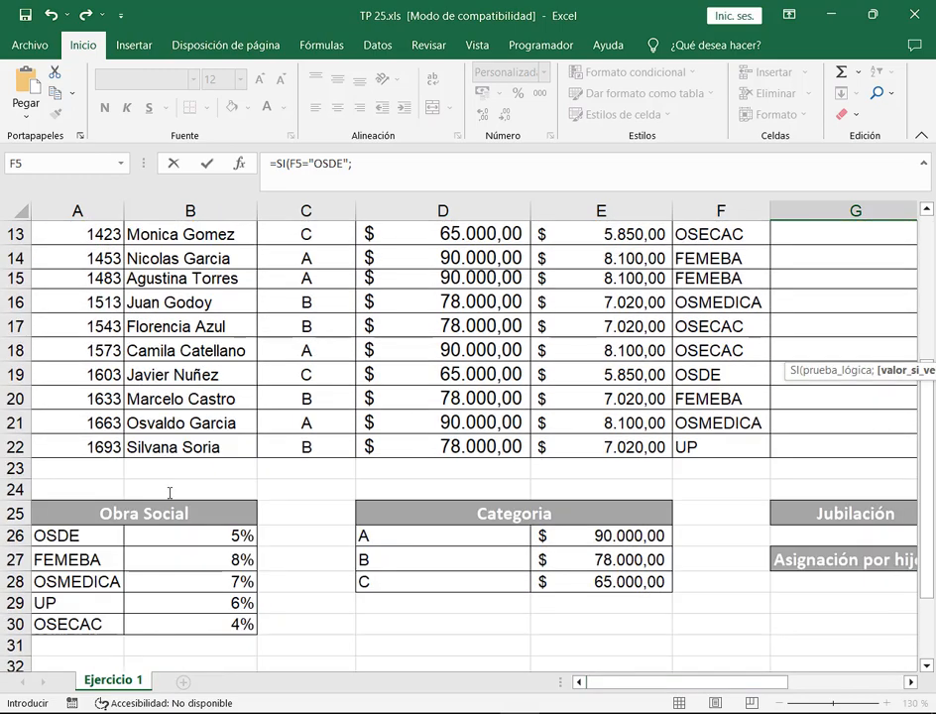
click(187, 536)
scroll(186, 536, up, 4)
drag(778, 682, 850, 672)
key(F4)
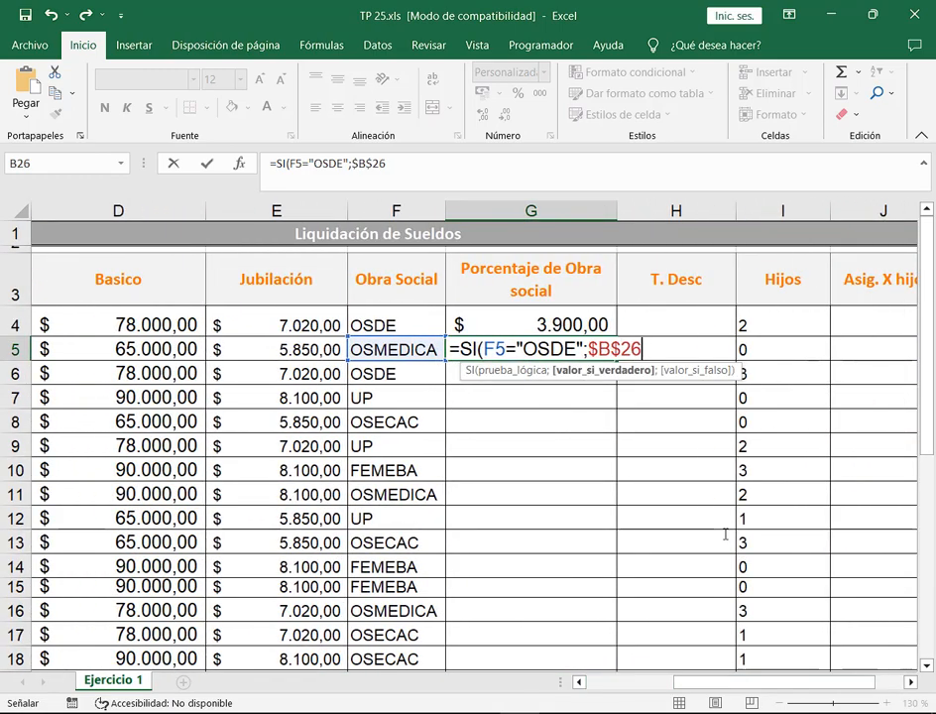
text(*)
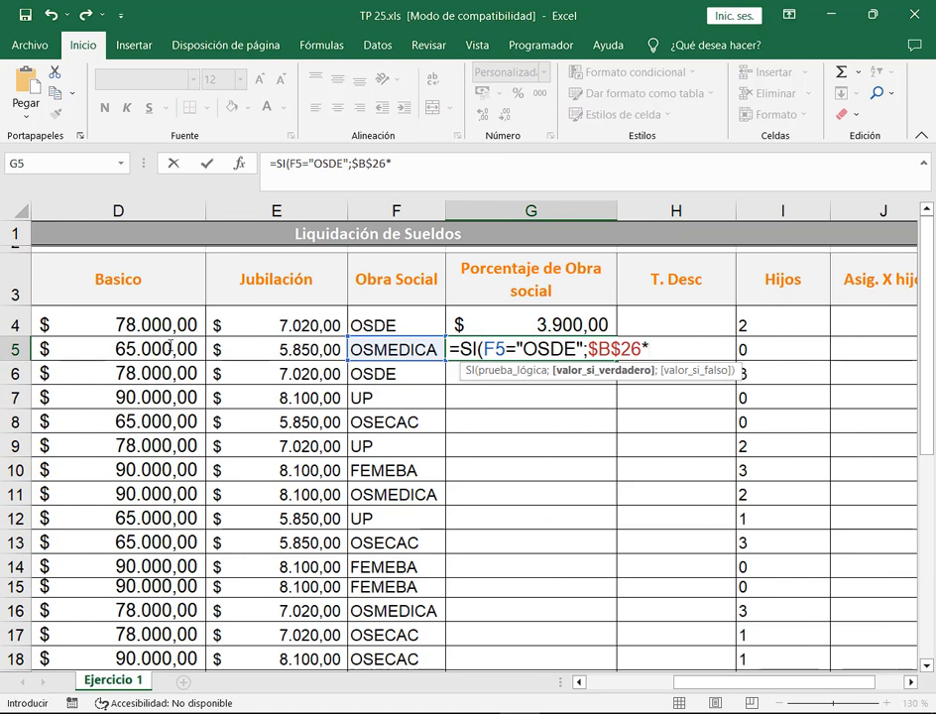
click(163, 347)
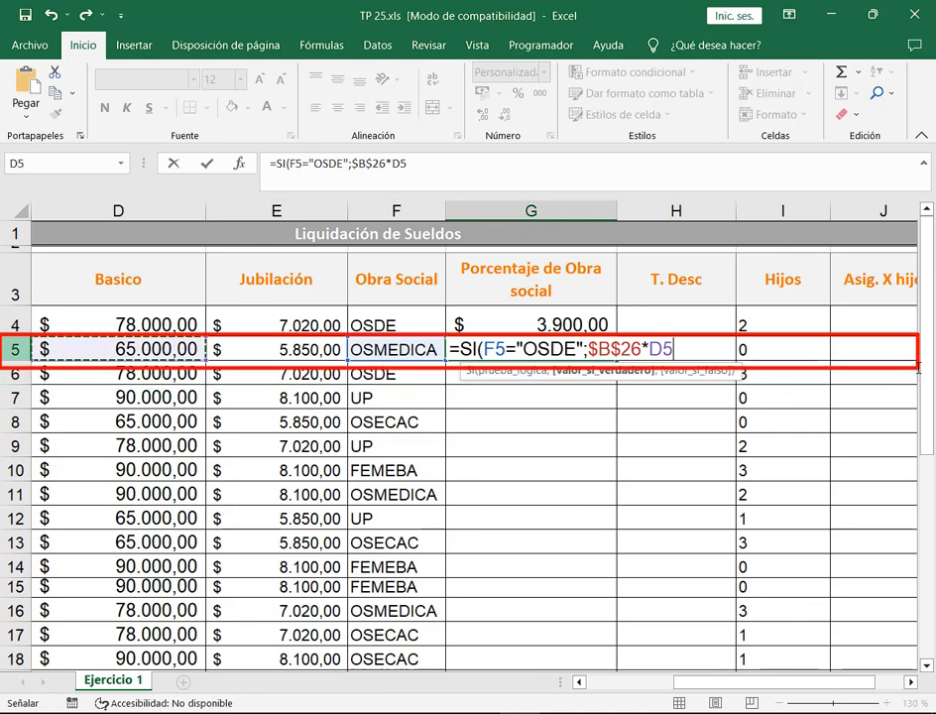
Nest a second SI function as the value if false in G5 with the condition F5="FEMEBA".
text(;SI()
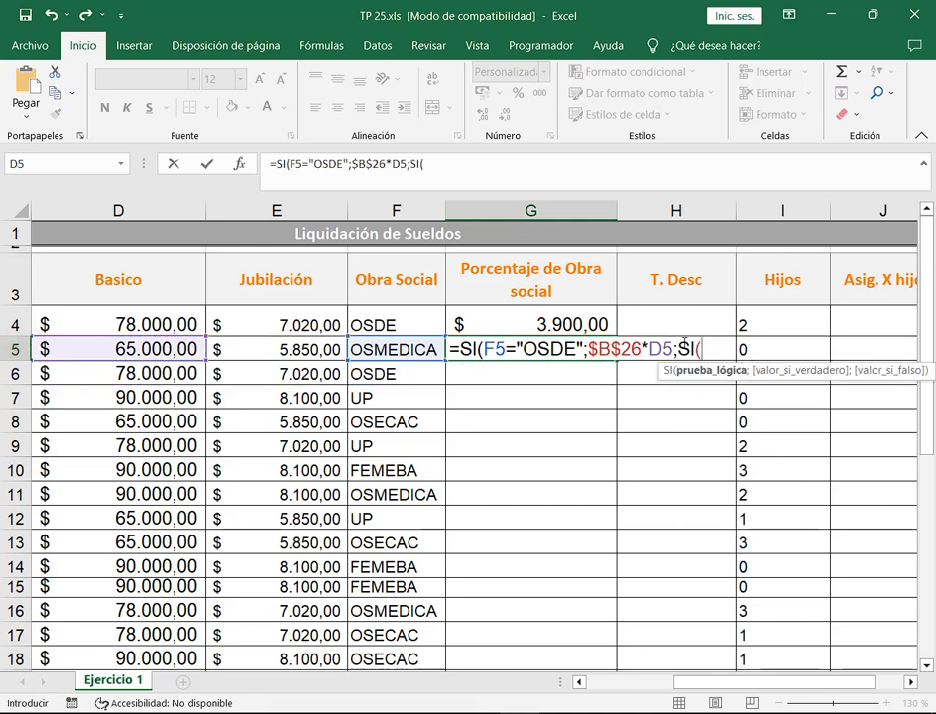
click(413, 351)
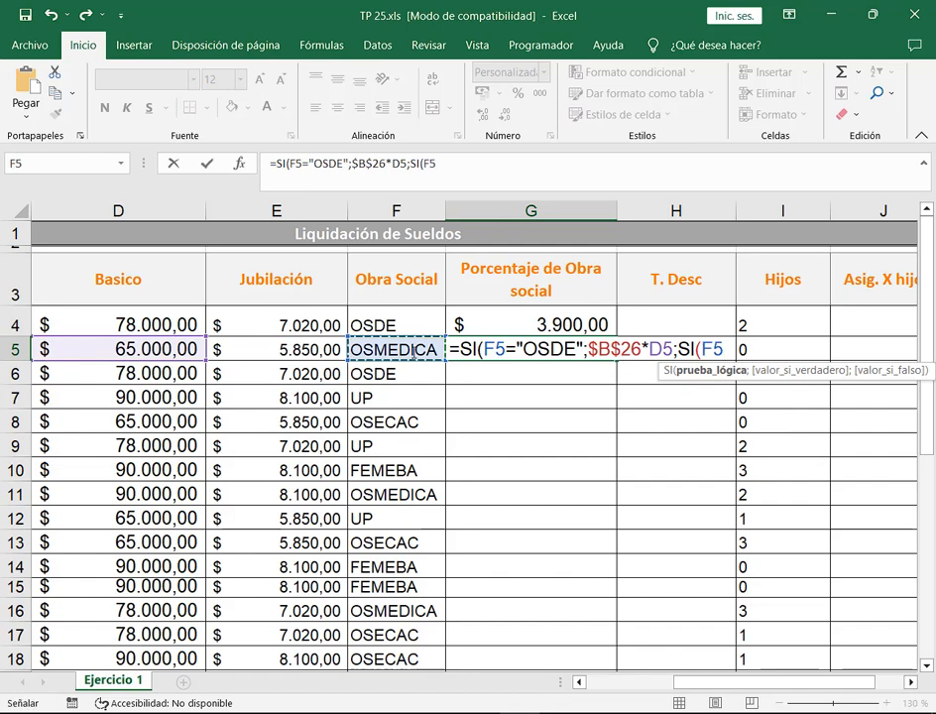
key(alt+Tab)
key(alt+Tab)
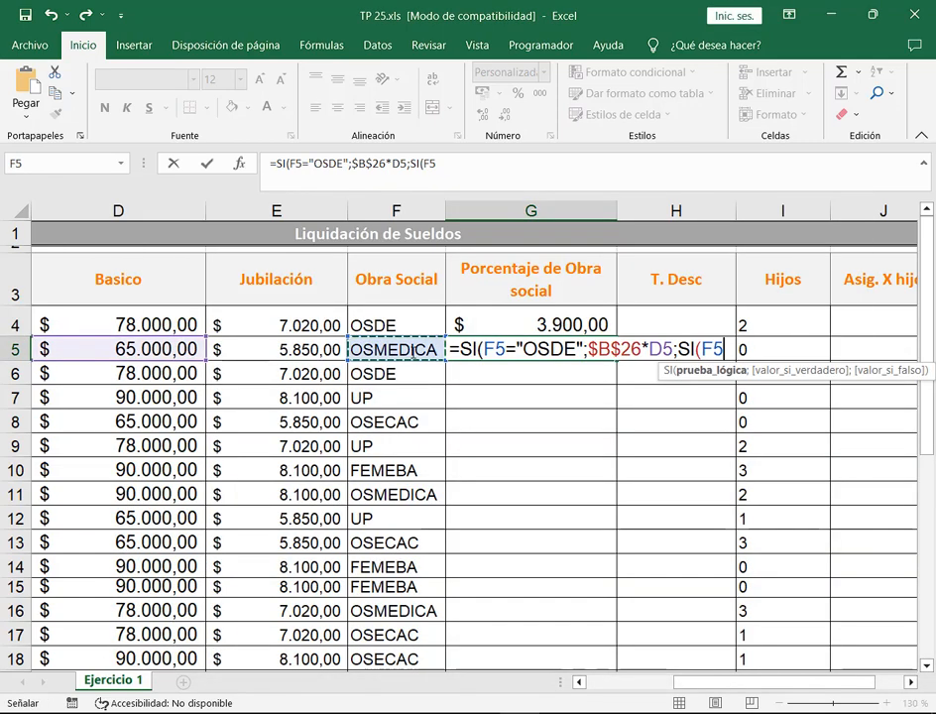
text(="V)
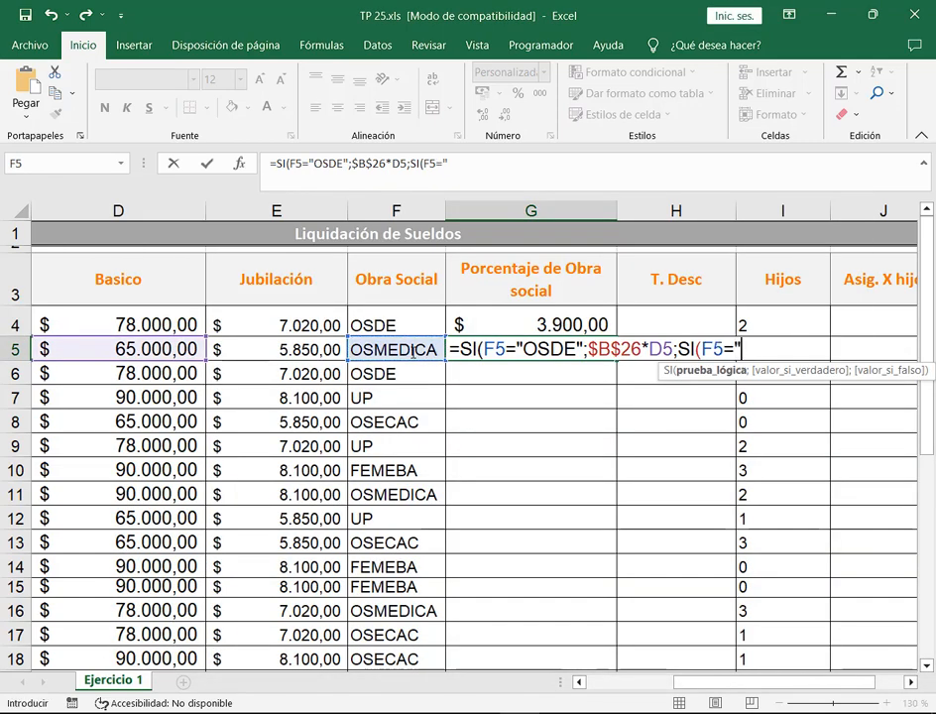
key(BackSpace)
text(DB)
key(BackSpace)
key(BackSpace)
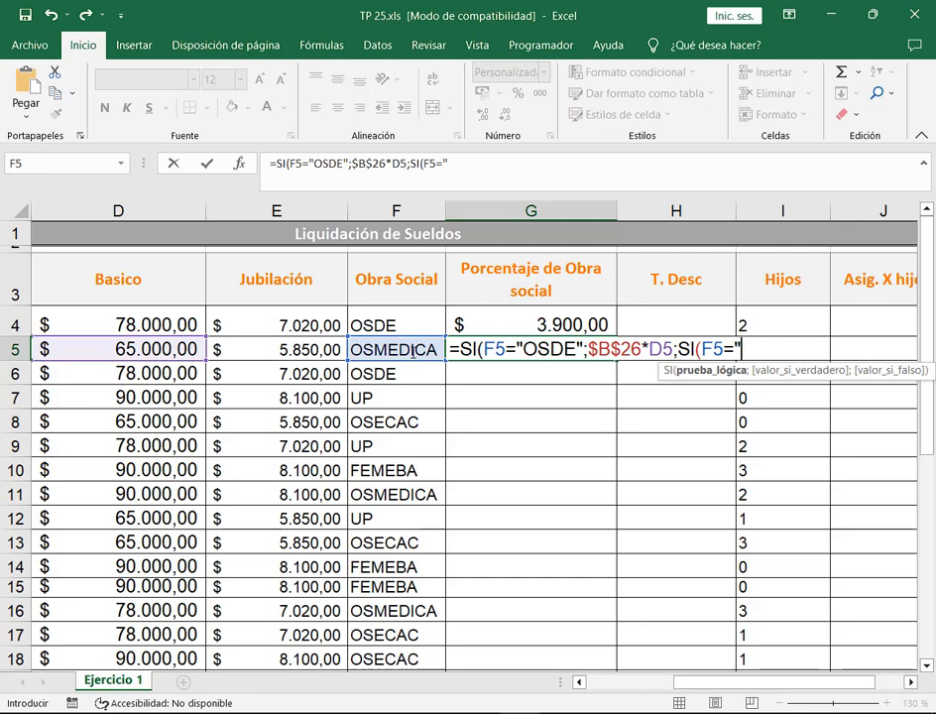
text(FEMEBA";)
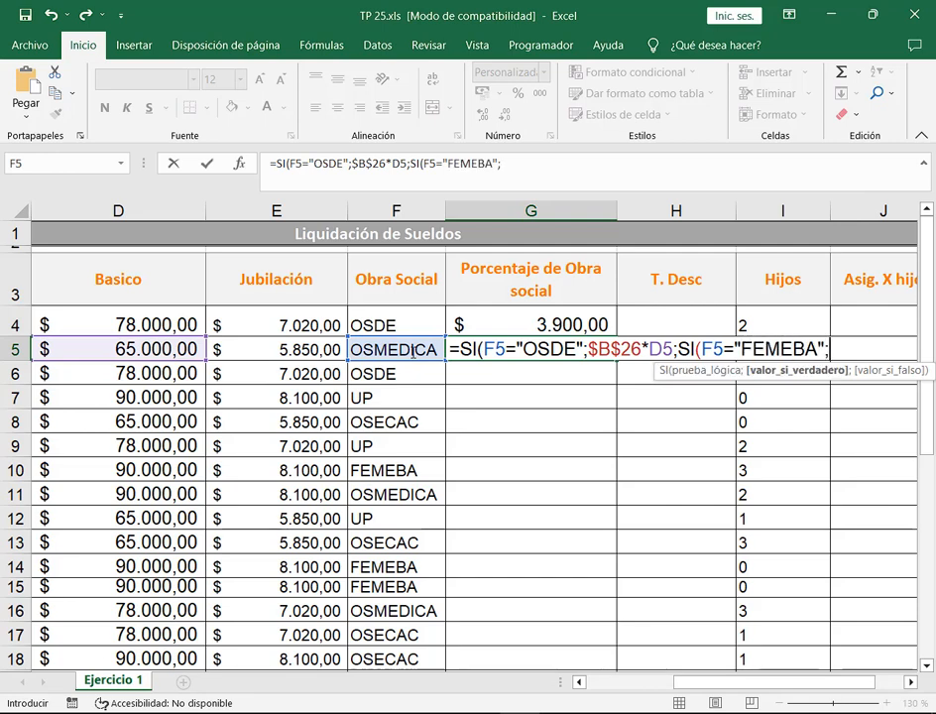
Set the second SI's value if true to D5 multiplied by the FEMEBA percentage cell, absolute $B$27.
click(165, 345)
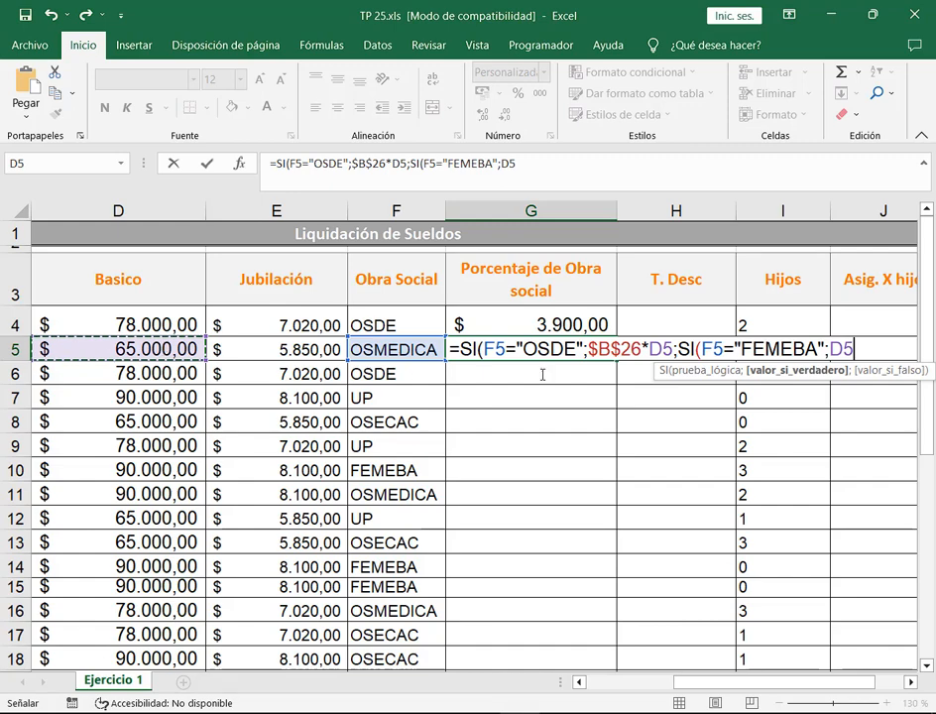
key(BackSpace)
key(BackSpace)
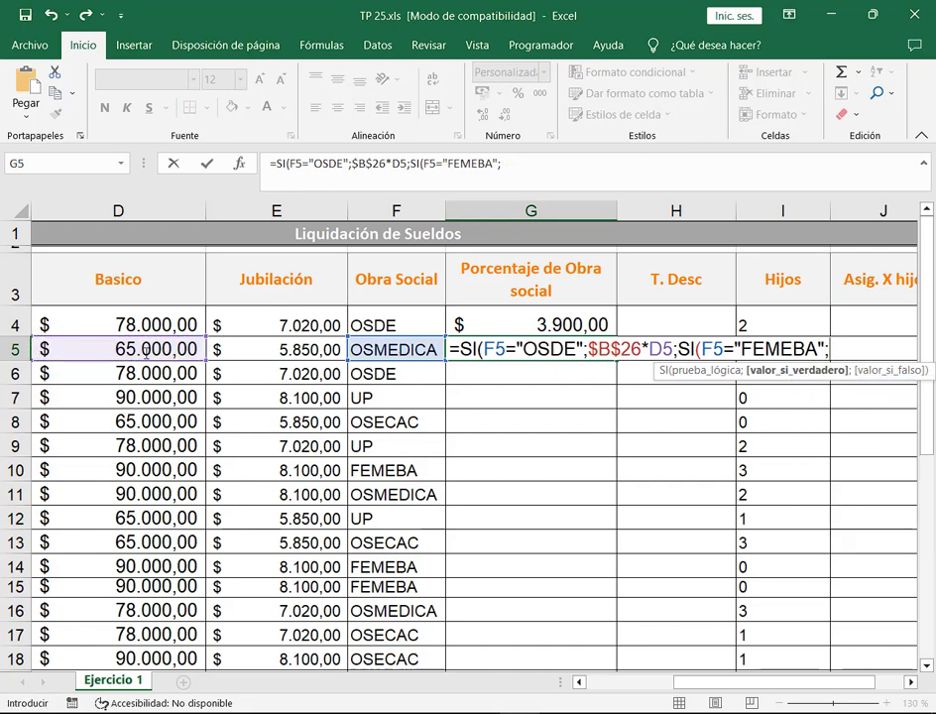
click(134, 349)
text(*)
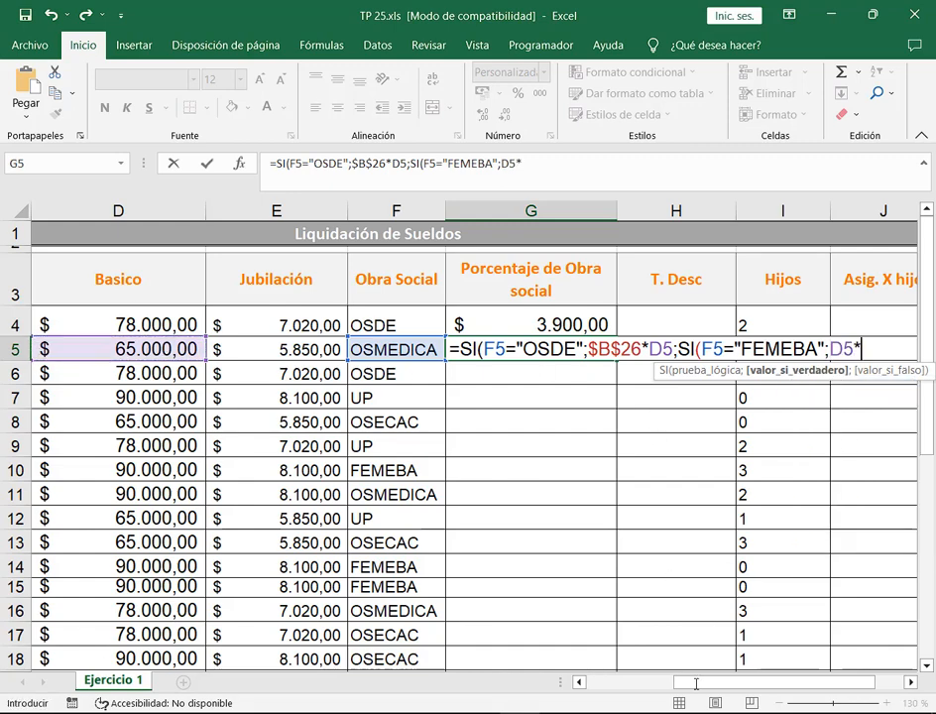
scroll(286, 496, left, 3)
scroll(287, 495, down, 4)
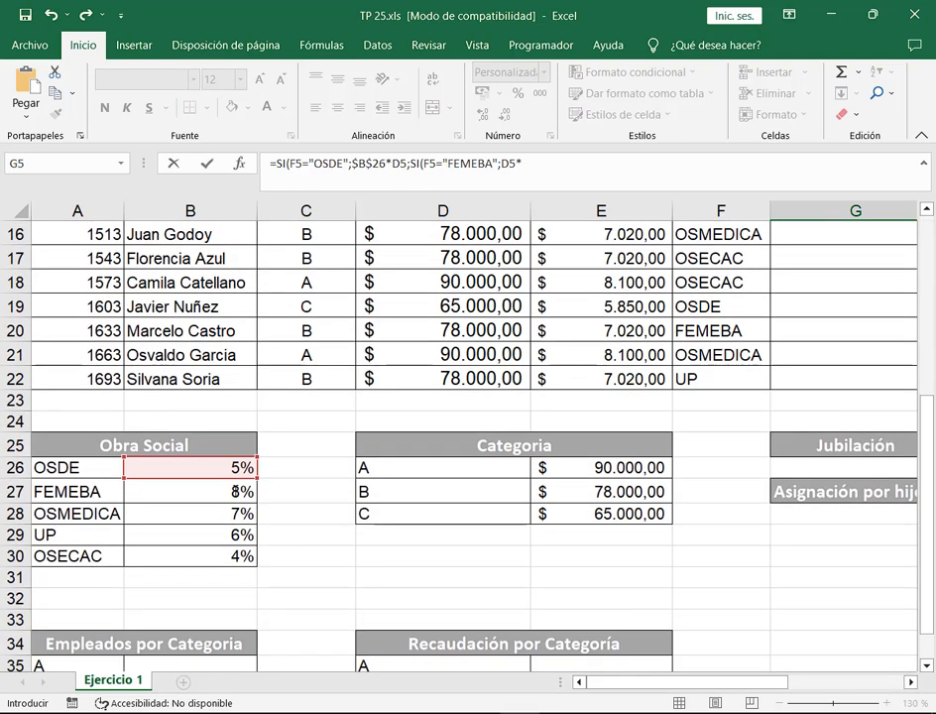
click(243, 492)
key(F4)
drag(688, 684, 715, 682)
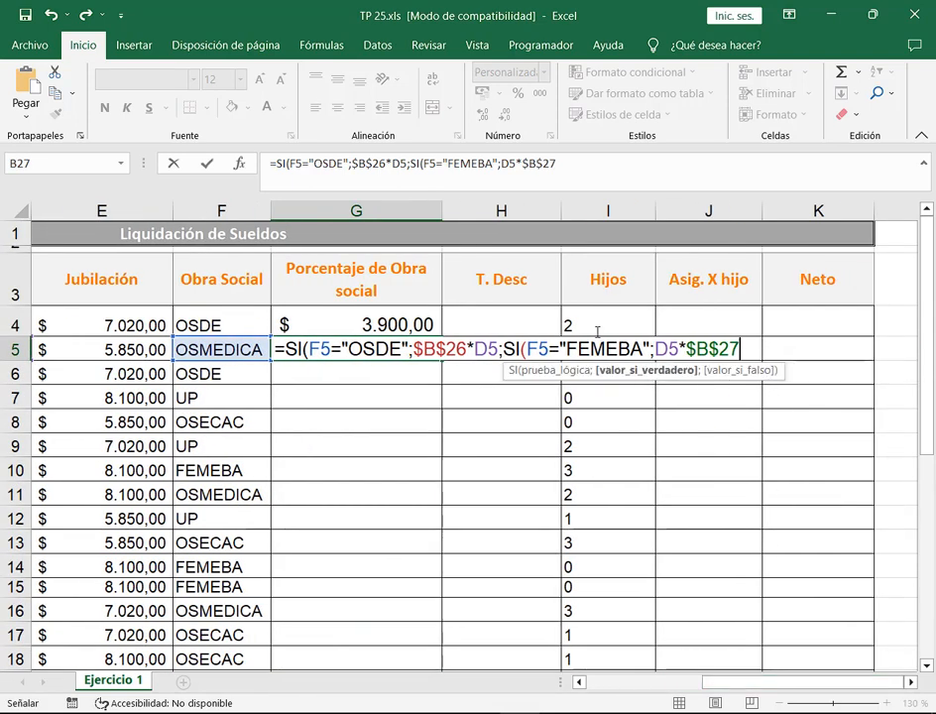
Nest a third SI function as the value if false in G5 with the condition F5="OSMEDICA".
text(;SI()
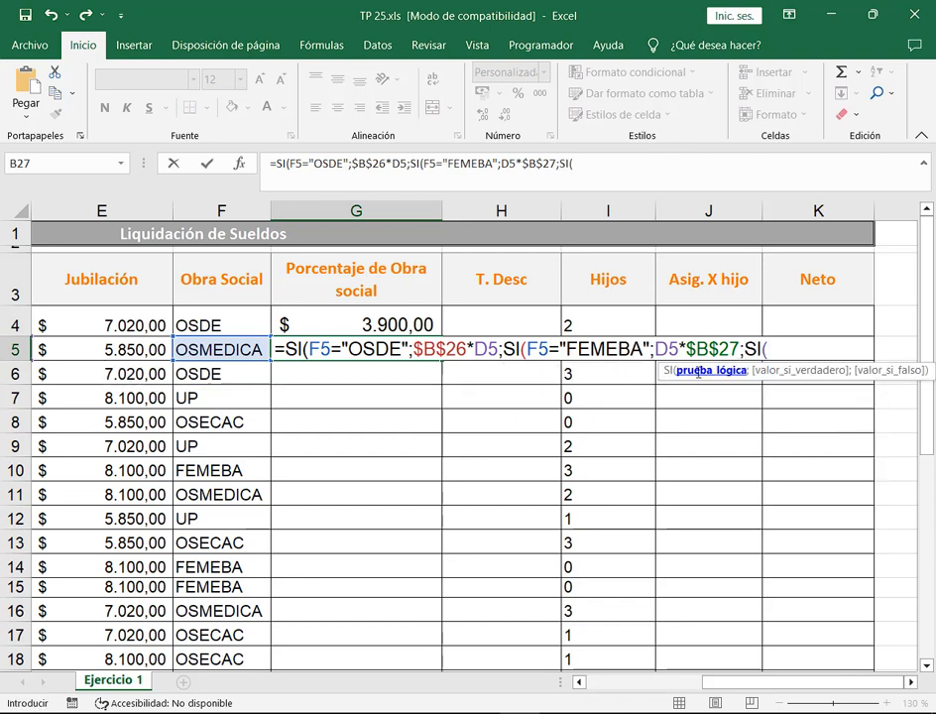
click(244, 347)
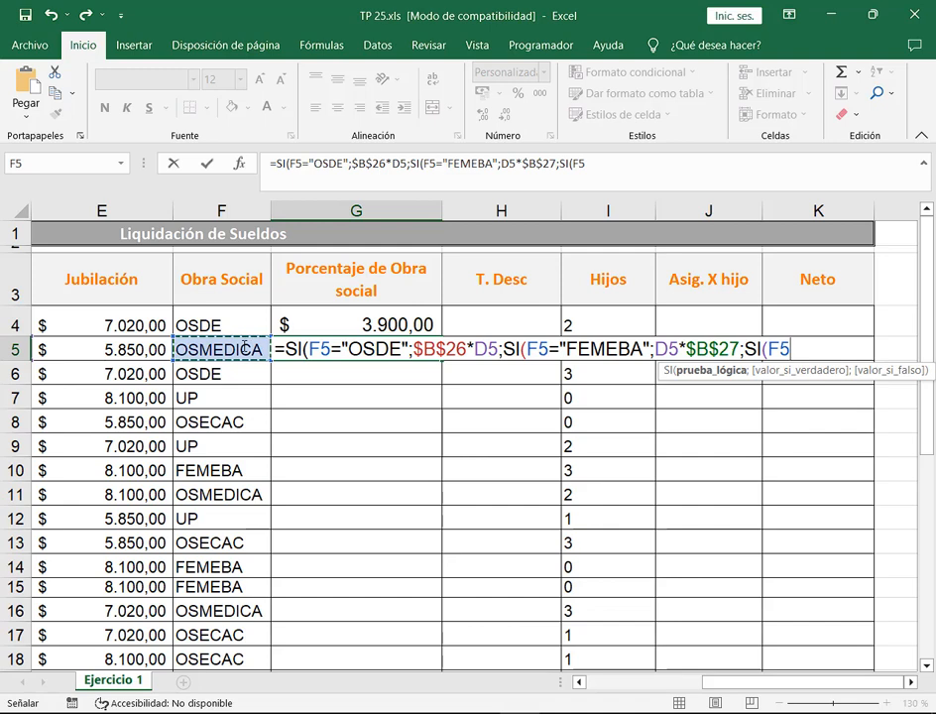
text(=")
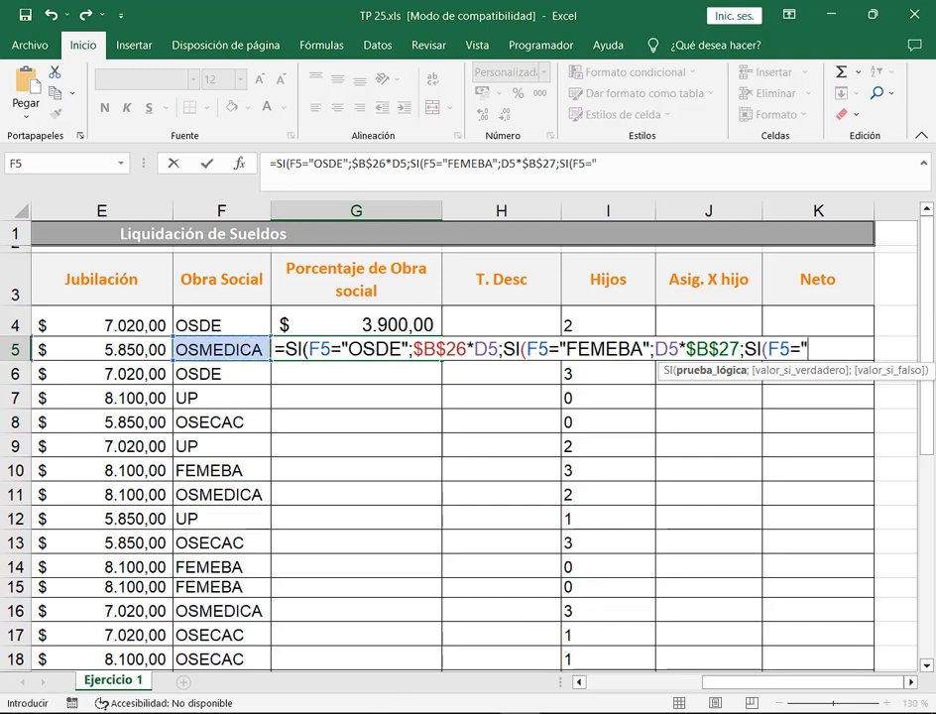
key(alt+Tab)
key(alt+Tab)
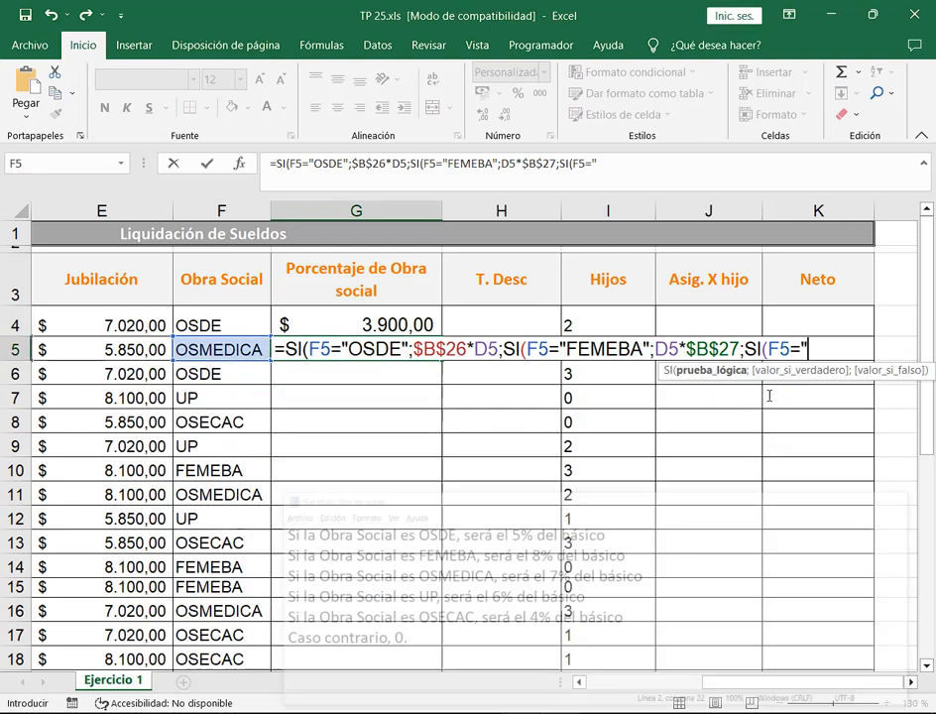
text(OSMEDICA)
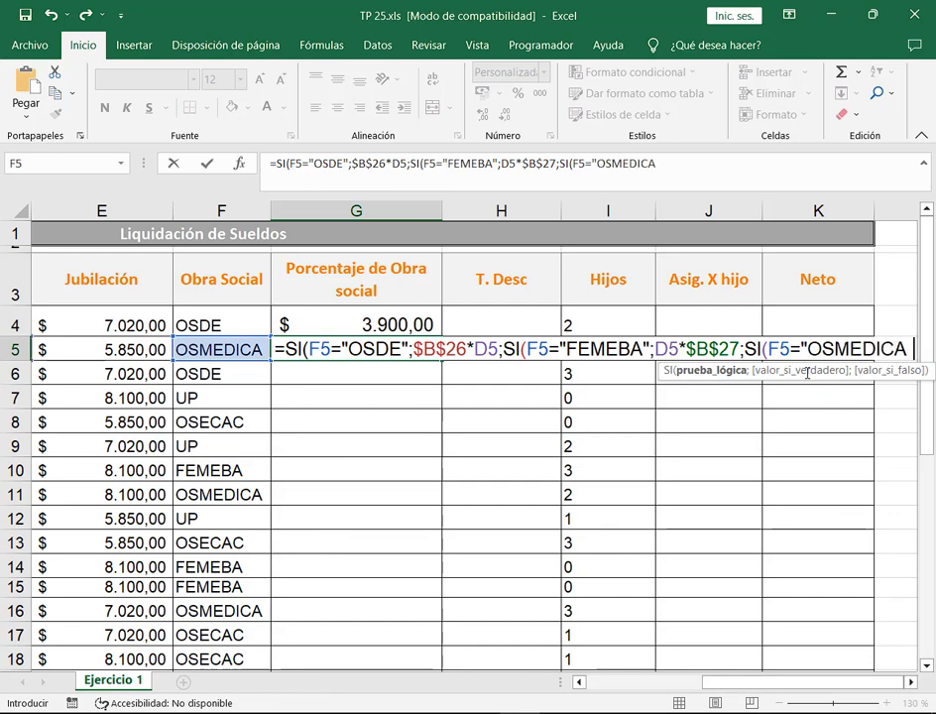
key(BackSpace)
text(";)
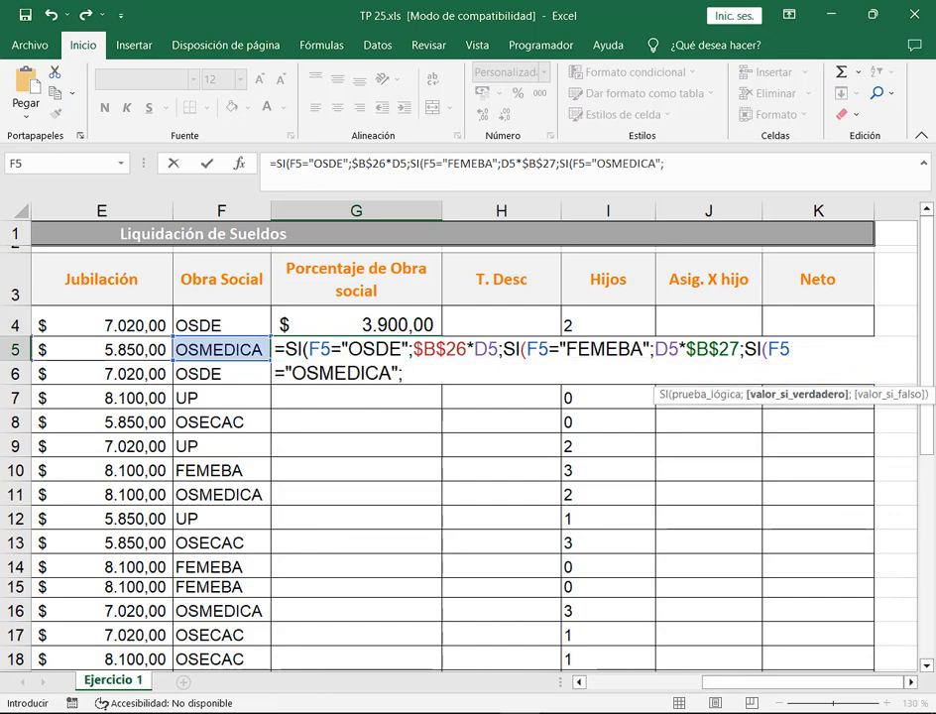
Set the third SI's value if true in G5 to absolute $B$28 multiplied by D5, and discard the unfinished formula.
drag(825, 683, 847, 682)
scroll(276, 585, down, 5)
click(192, 513)
scroll(812, 573, up, 5)
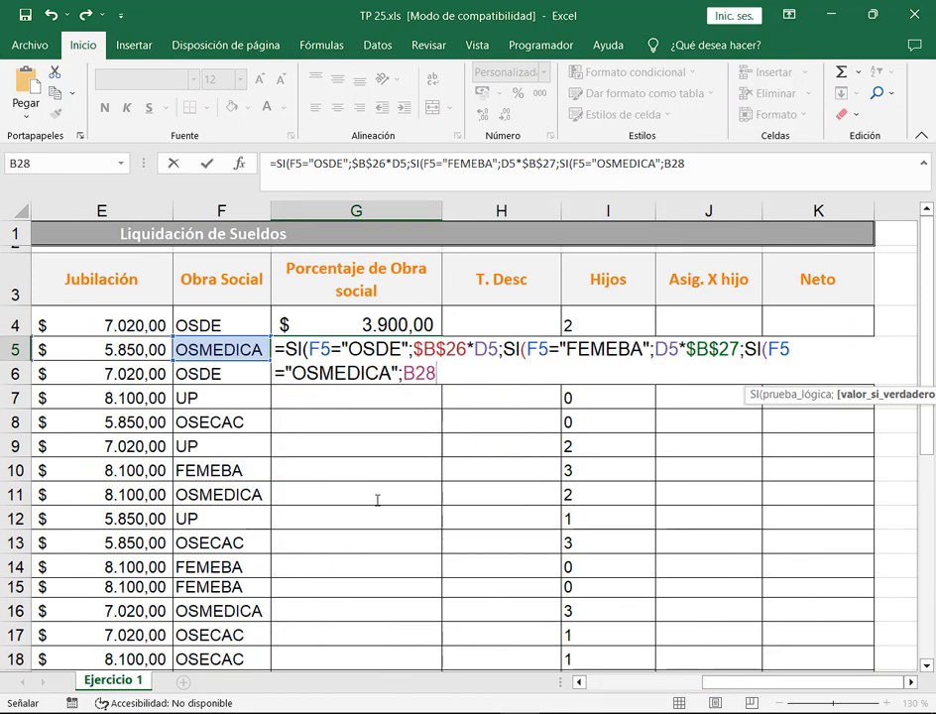
key(F4)
text(*)
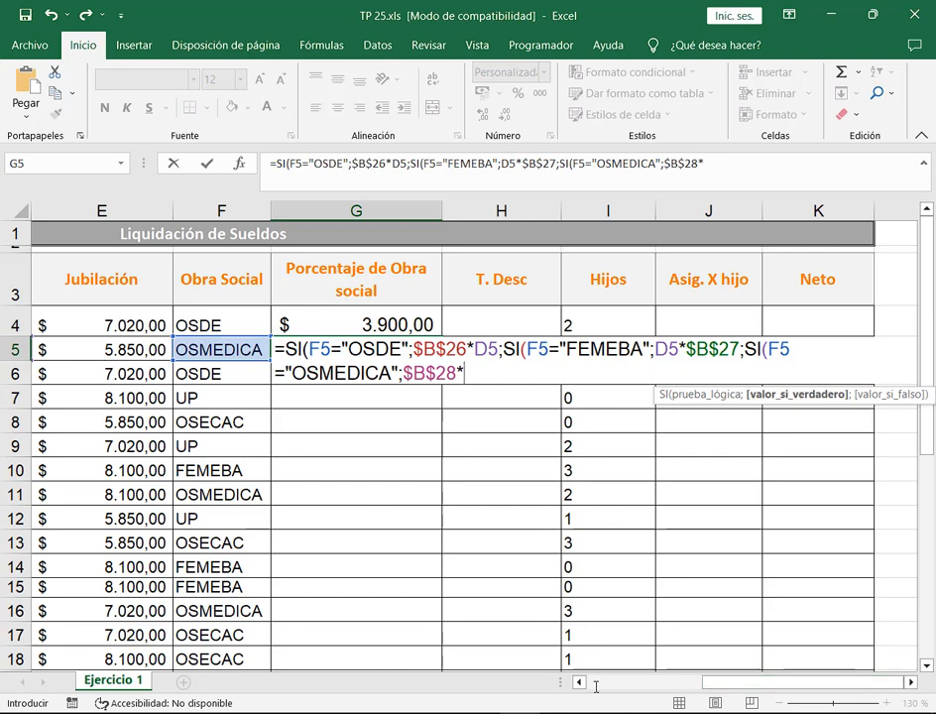
key(Left)
key(Left)
key(Left)
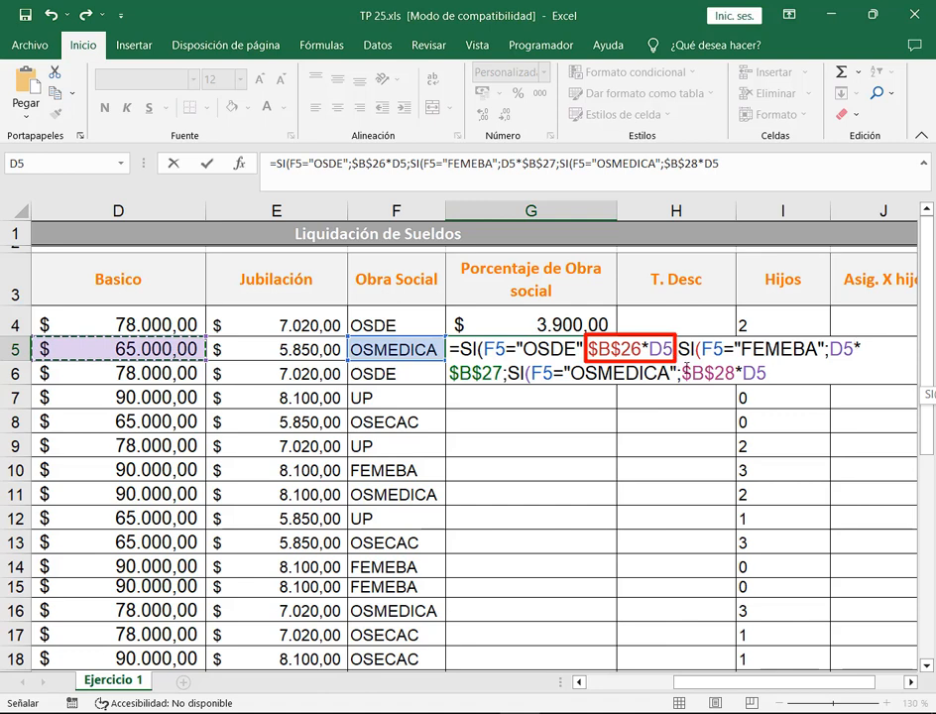
click(781, 375)
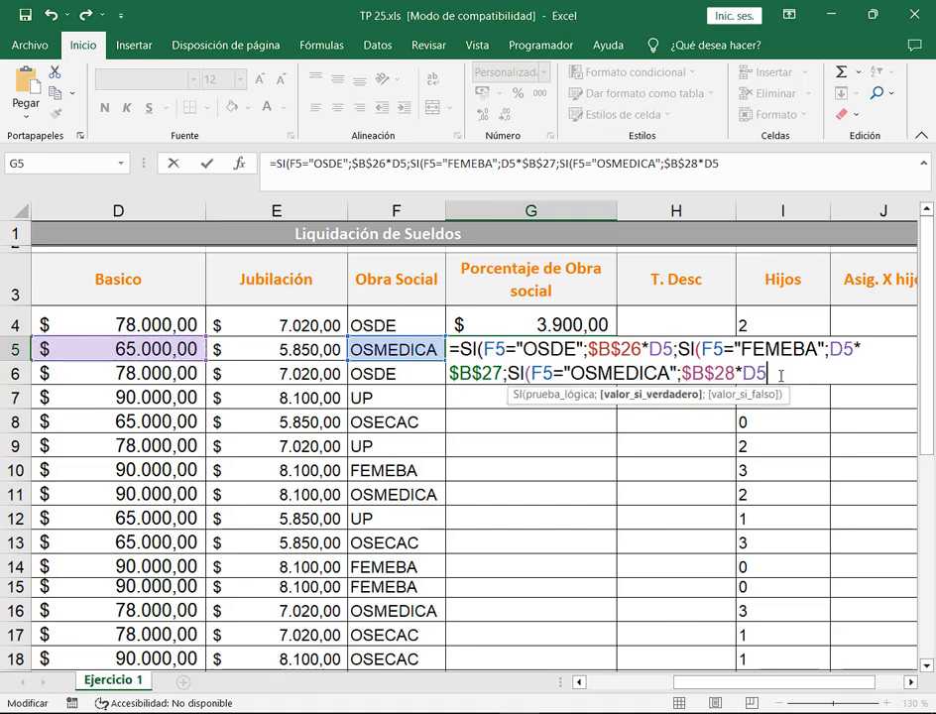
text(;)
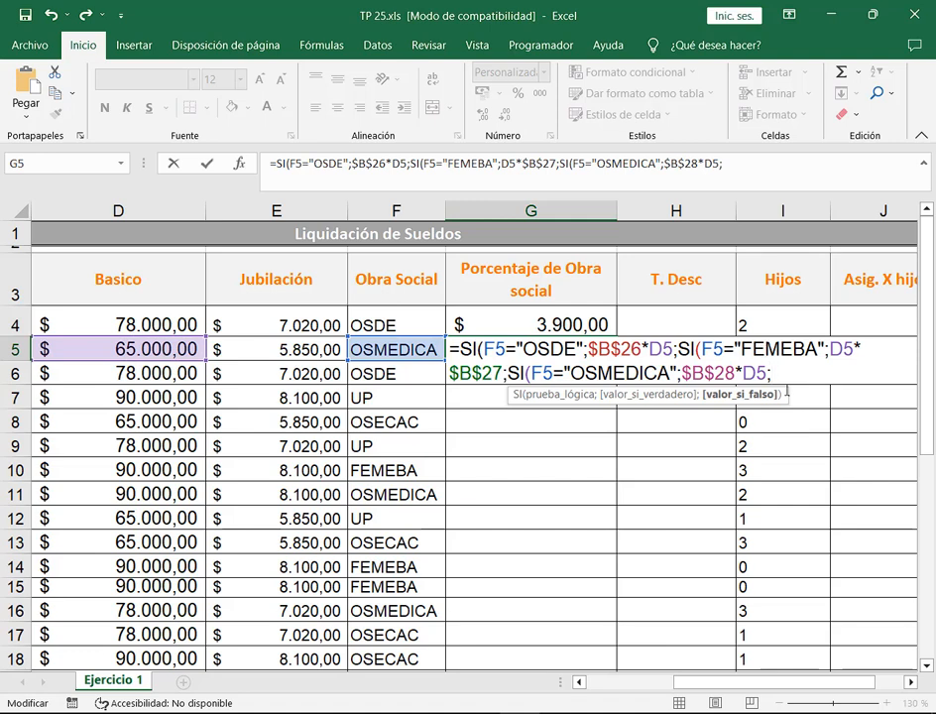
key(Escape)
Examine the multiplication by D4 at the end of the nested SI formula in G4.
click(564, 324)
key(F2)
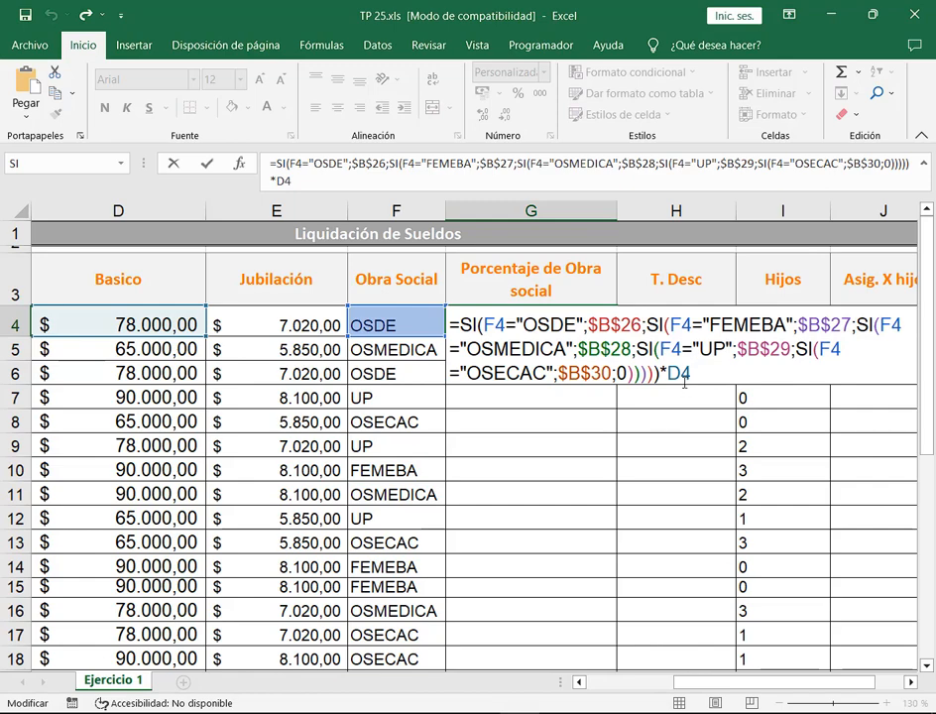
drag(662, 372, 694, 373)
Switch to Notepad to review the percentage of the basic salary for each Obra Social, and return to the worksheet.
key(alt+Tab)
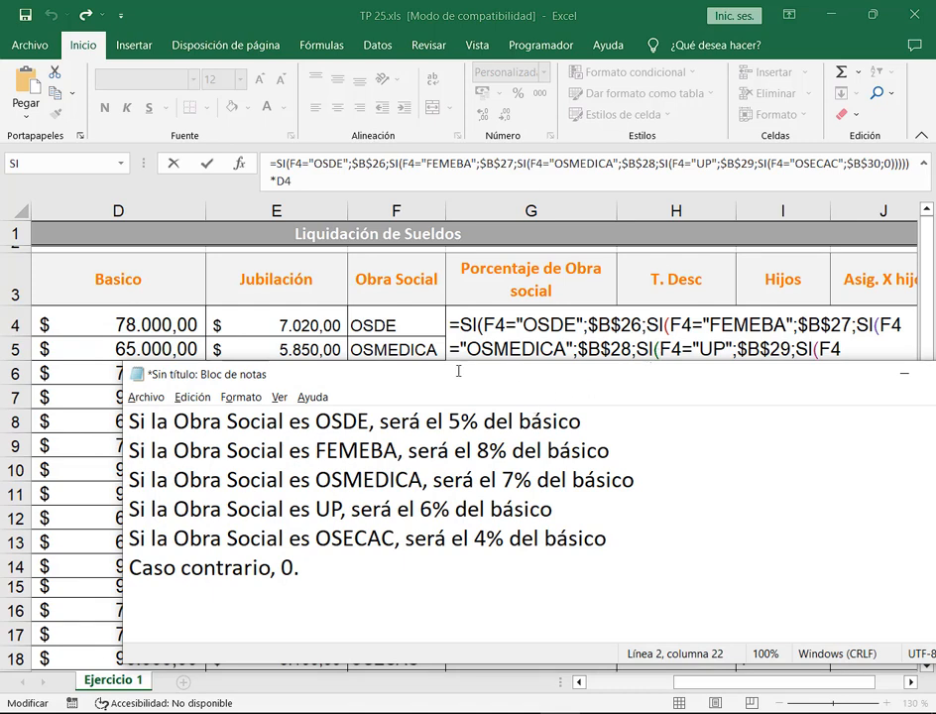
drag(439, 407, 594, 432)
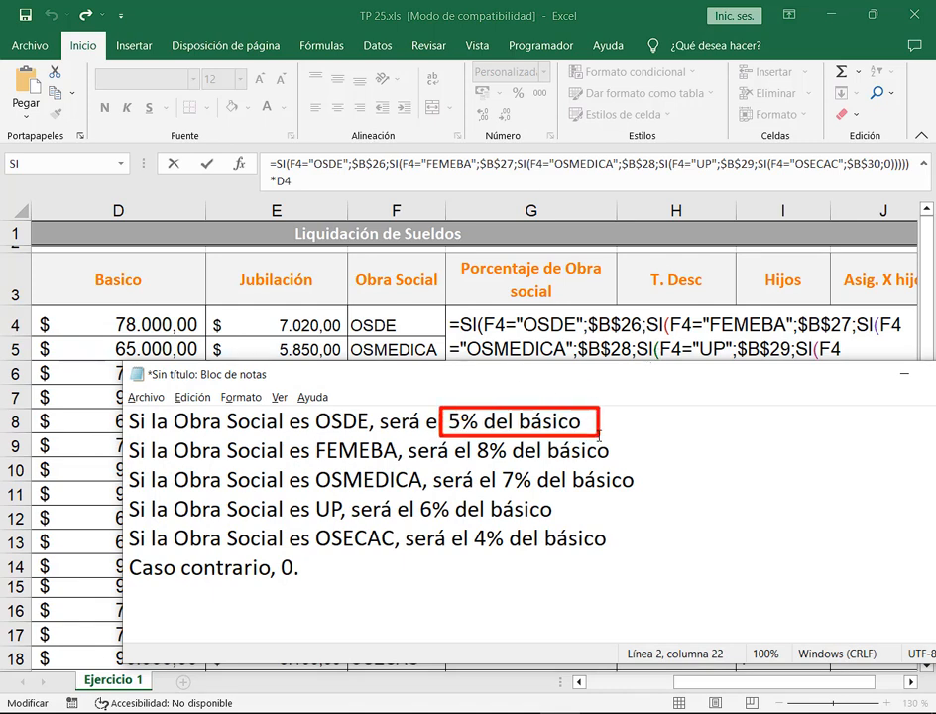
drag(637, 389, 603, 407)
drag(476, 436, 610, 462)
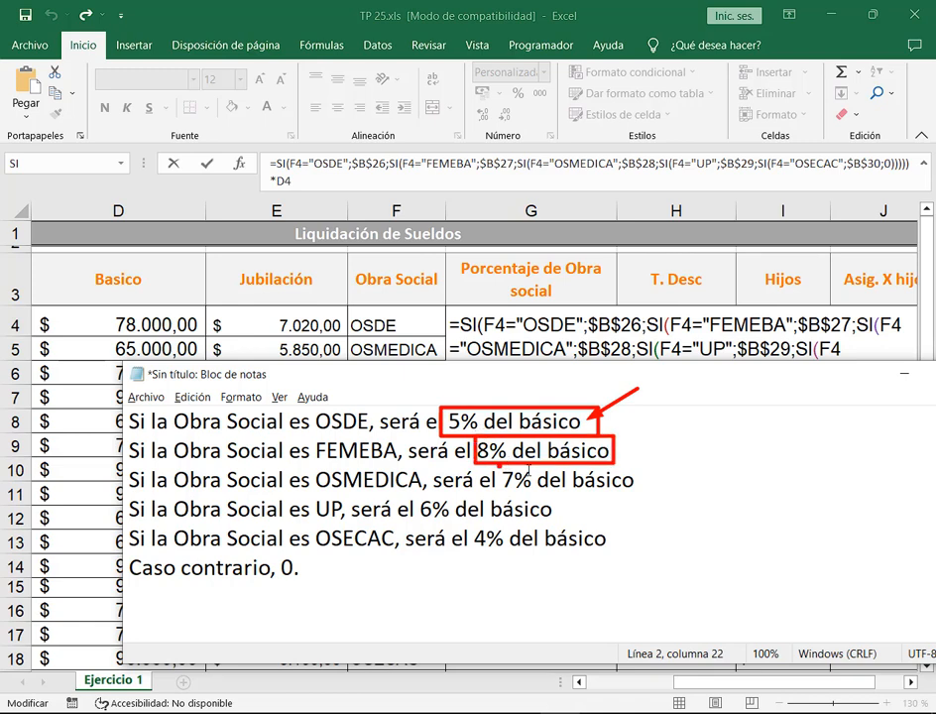
drag(499, 466, 653, 491)
mouse_move(409, 497)
mouse_down()
mouse_move(495, 521)
mouse_move(568, 526)
mouse_up()
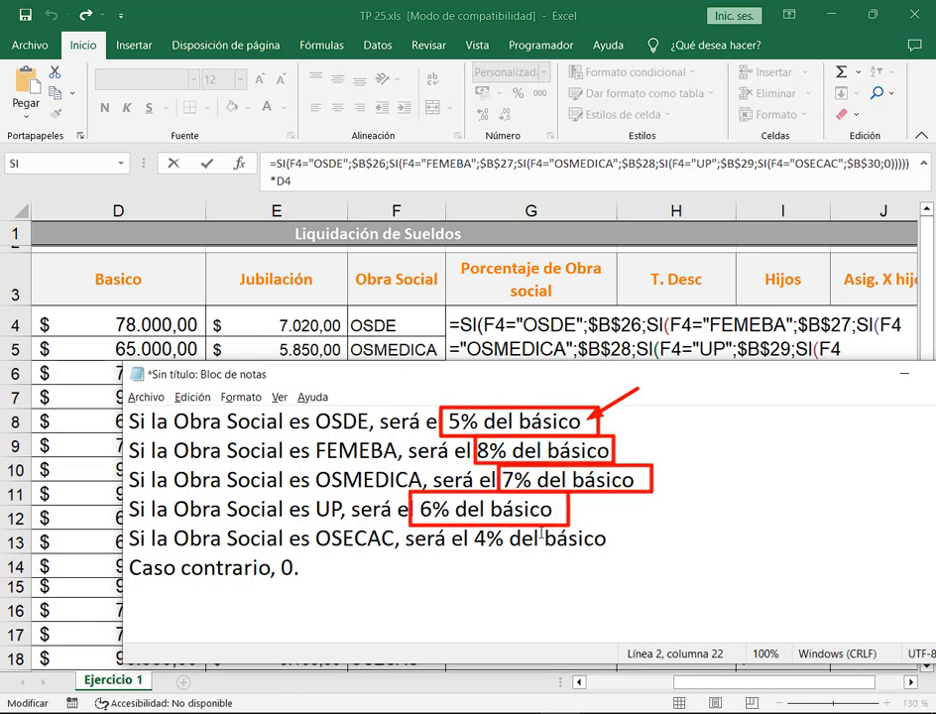
drag(470, 523, 639, 551)
key(ctrl+z)
key(ctrl+z)
key(ctrl+z)
key(ctrl+z)
key(ctrl+z)
key(ctrl+z)
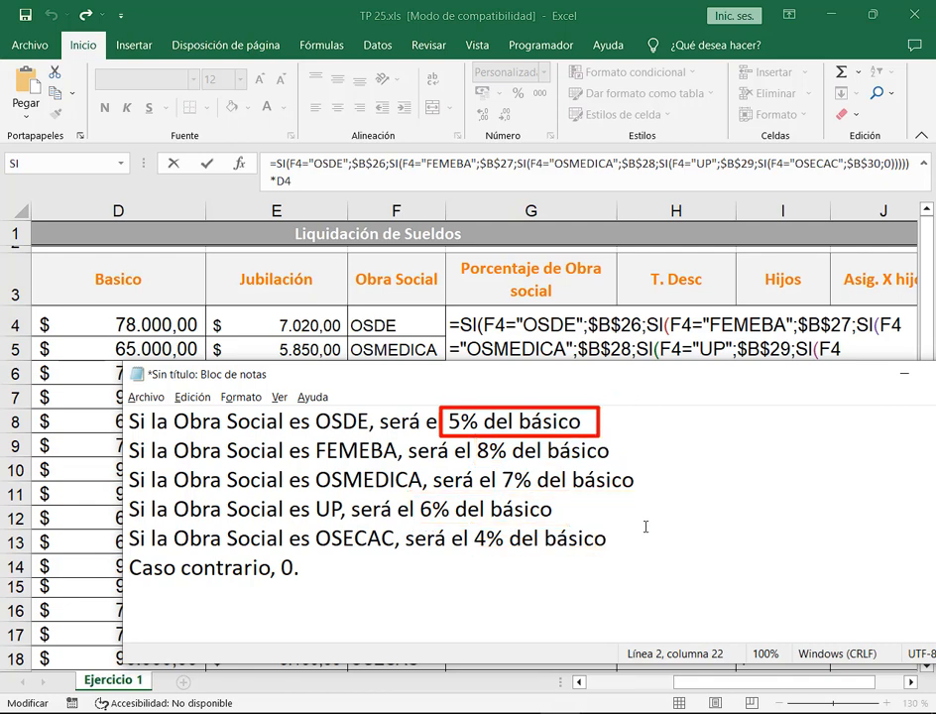
click(903, 373)
key(Return)
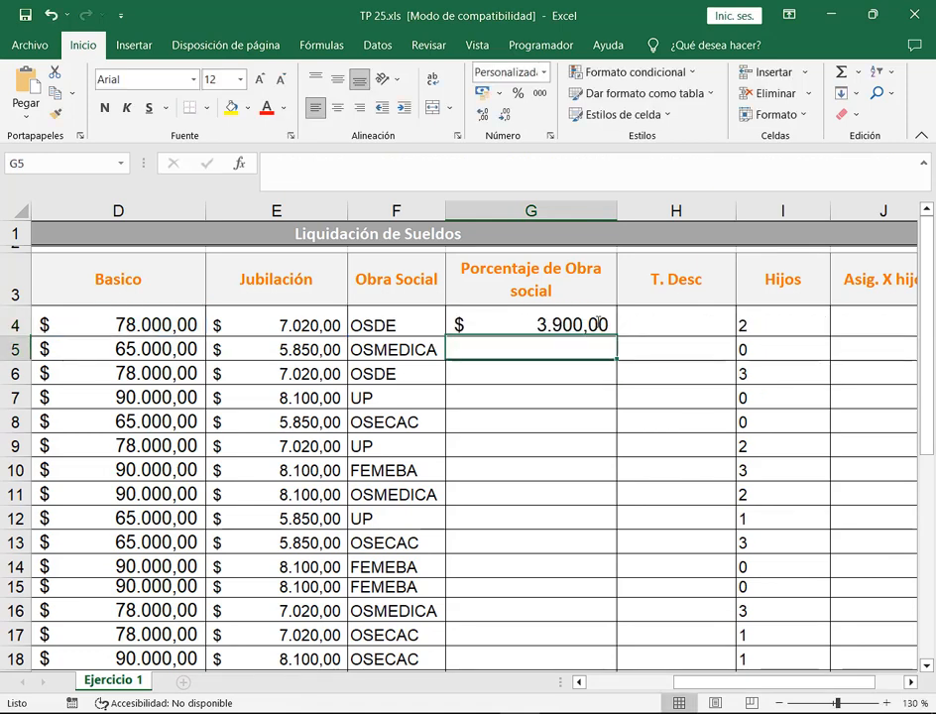
Fill the nested SI formula from G4 down the Porcentaje de Obra social column for all employees.
click(598, 333)
double_click(616, 335)
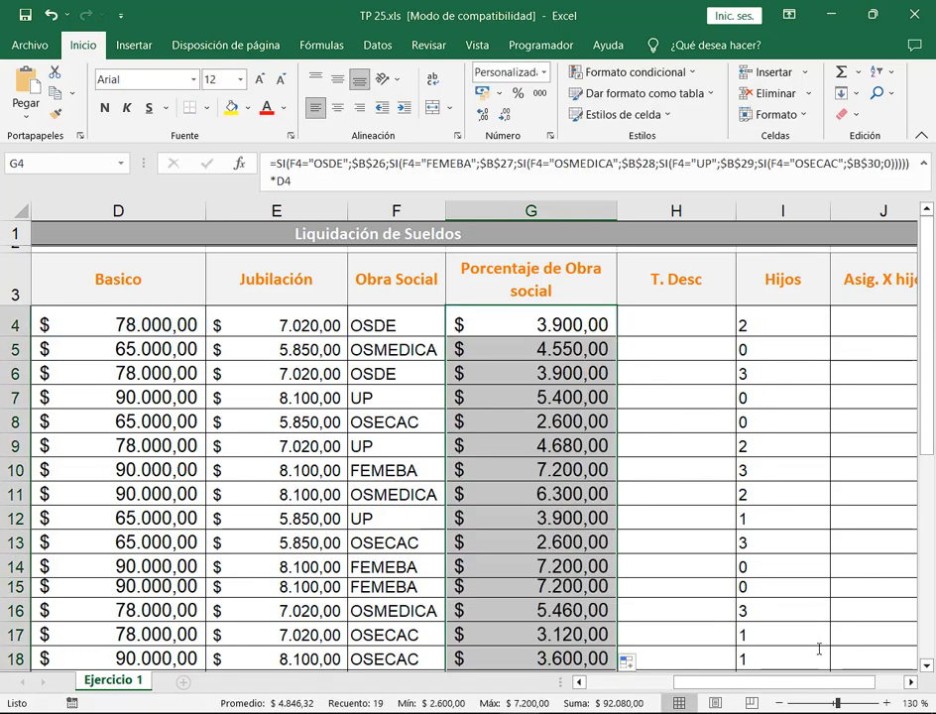
Test the formula with the unlisted Obra Social ASDF in F6 and undo the entry.
click(384, 372)
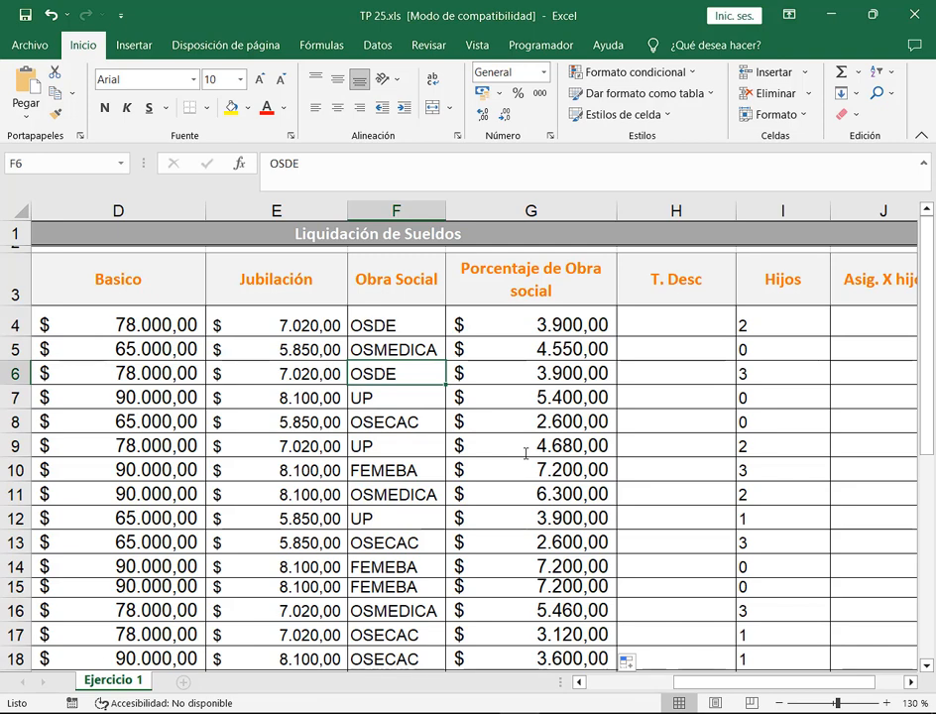
text(ASDF)
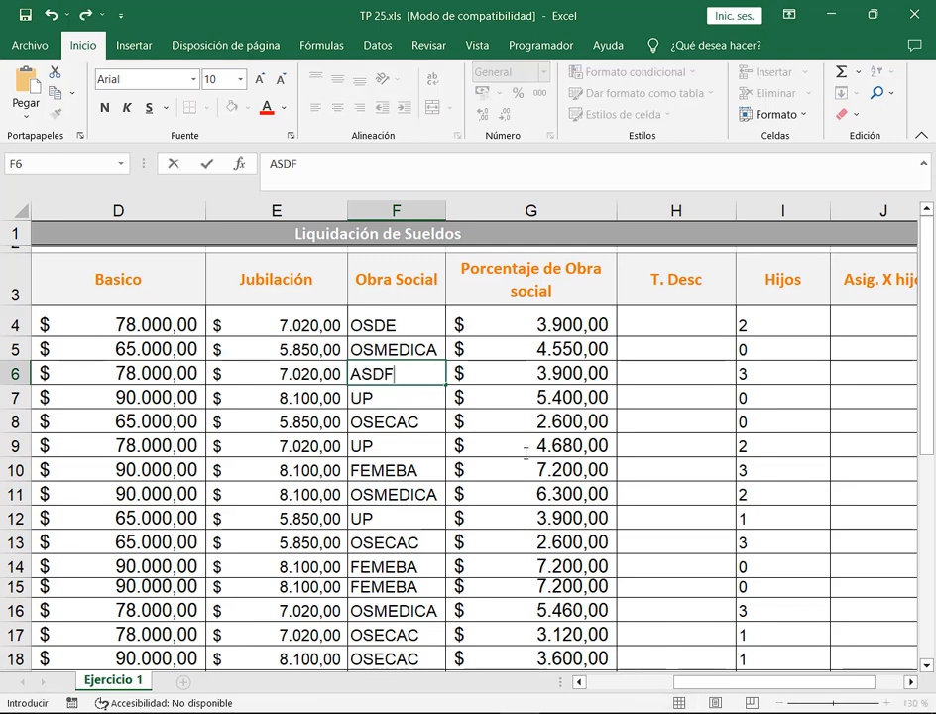
key(Return)
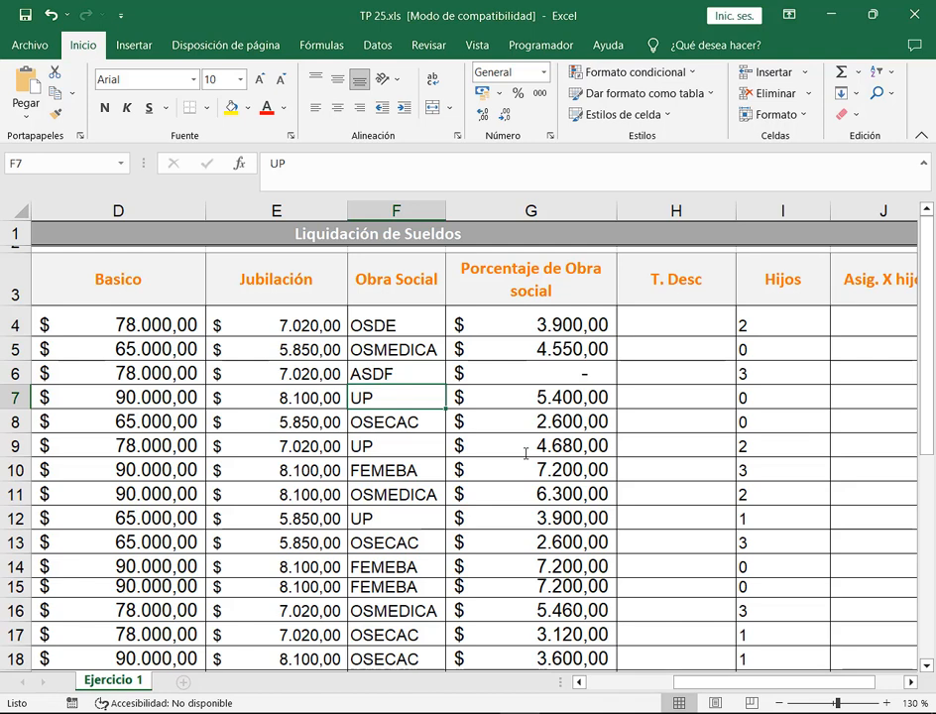
key(ctrl+z)
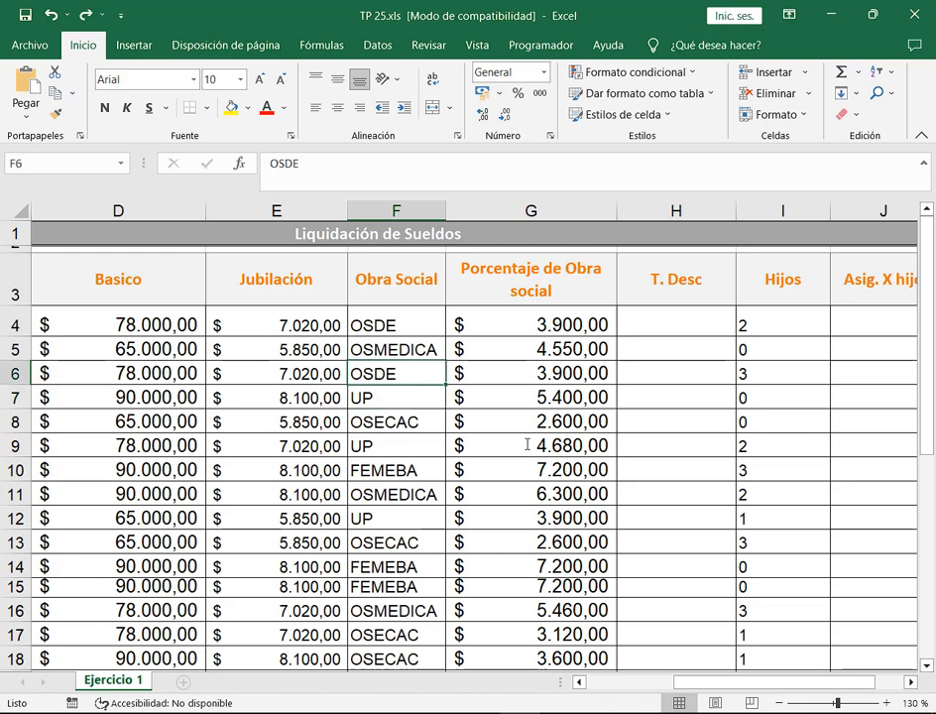
Open the G4 formula for viewing and restore the workbook window to a smaller size over the Meet call.
double_click(910, 680)
click(265, 319)
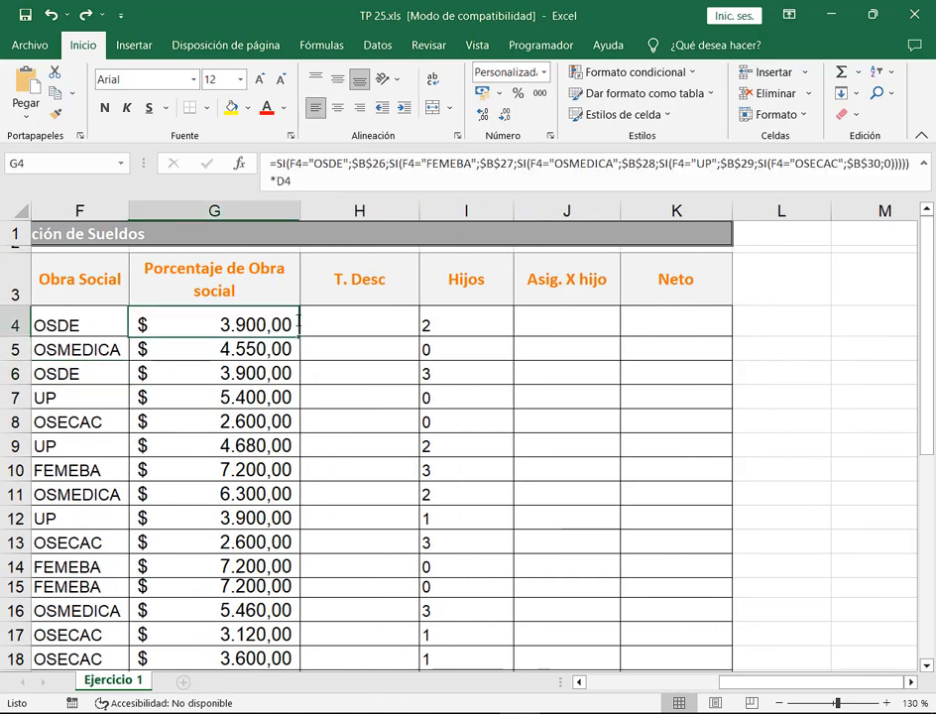
key(F2)
click(872, 15)
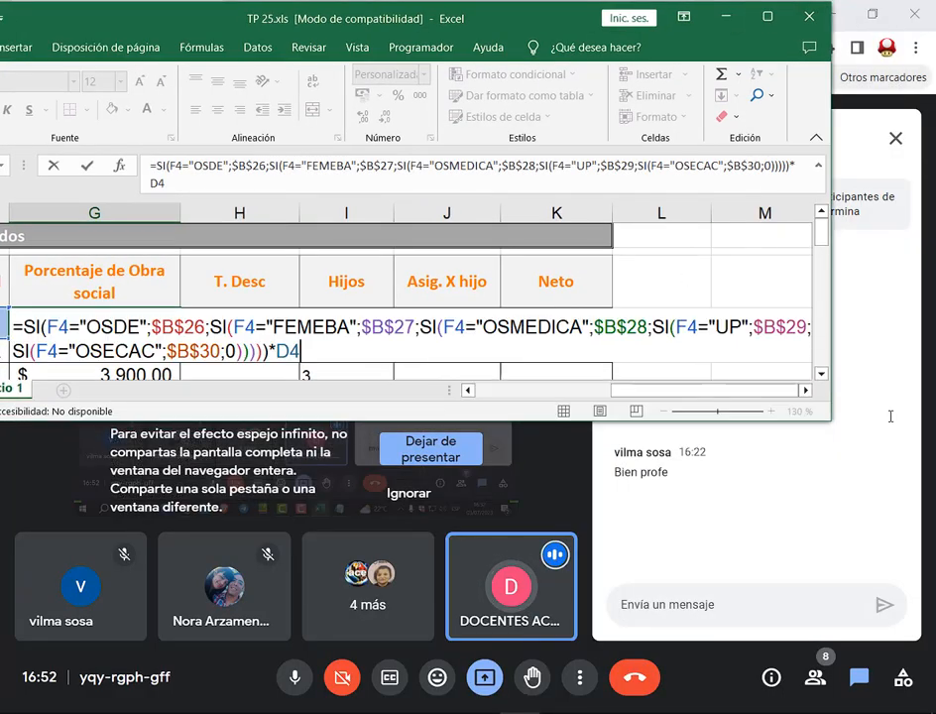
drag(500, 22, 596, 22)
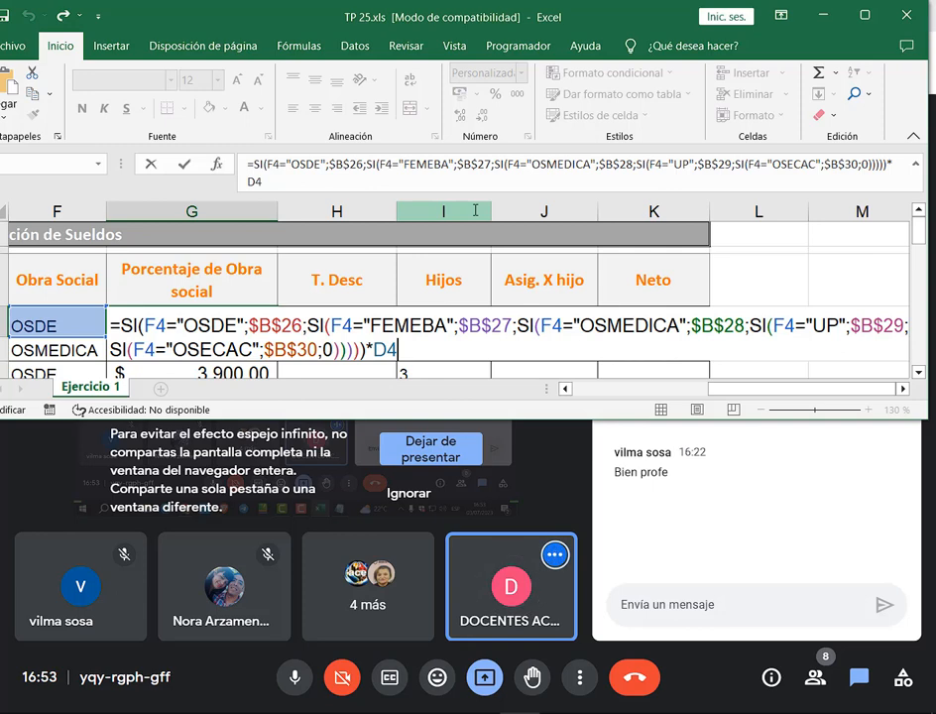
Examine the closing parentheses and the semicolons before each nested SI in G4, and maximize the workbook window.
key(Return)
key(Up)
key(F2)
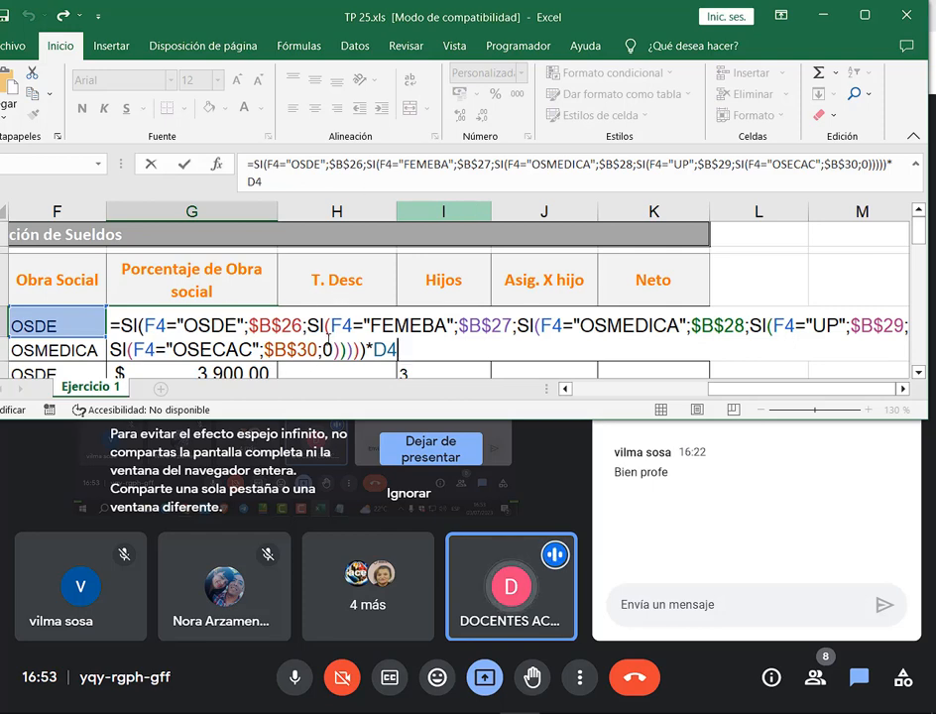
drag(327, 336, 371, 367)
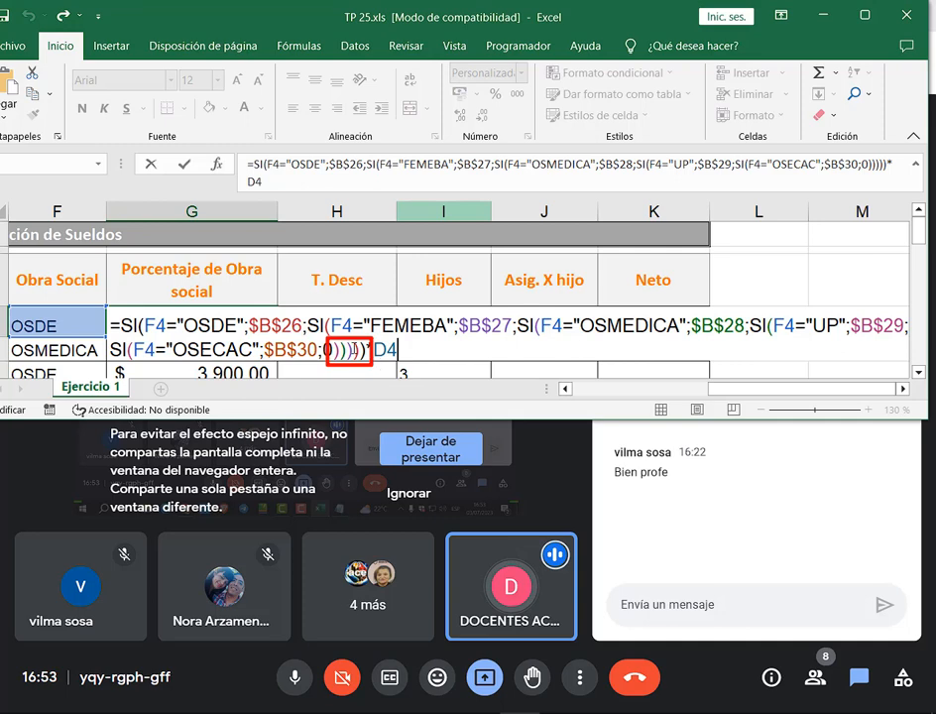
drag(298, 316, 311, 339)
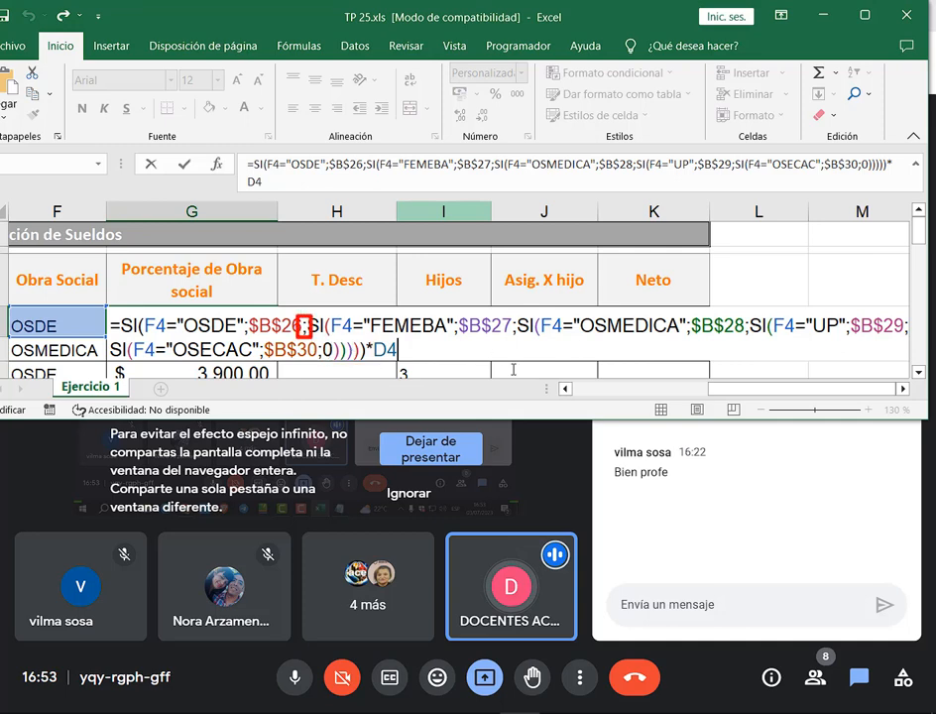
drag(452, 314, 459, 340)
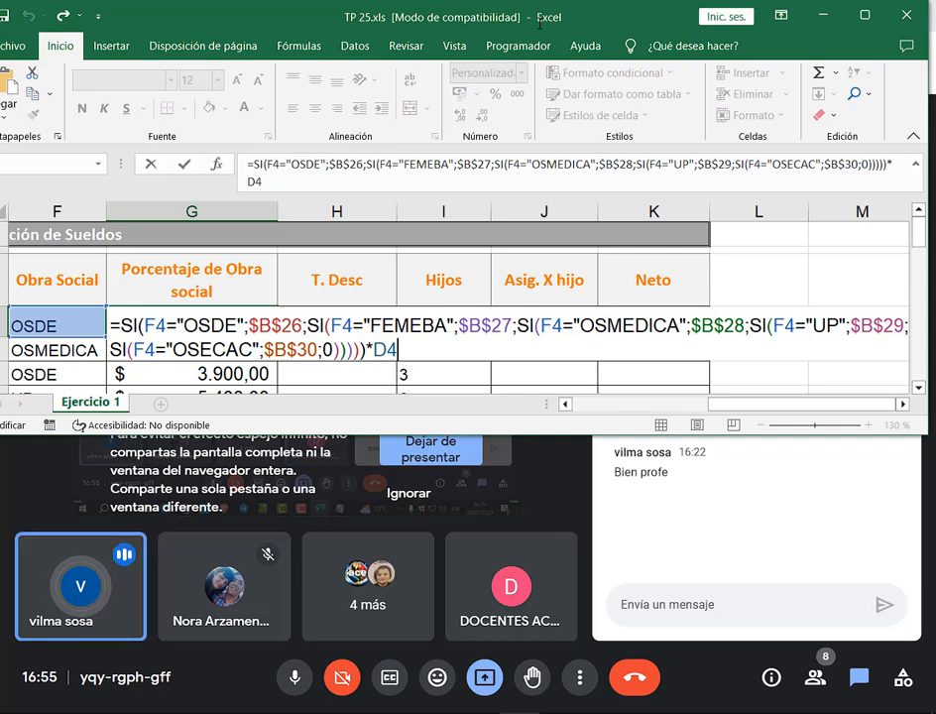
key(Return)
key(Up)
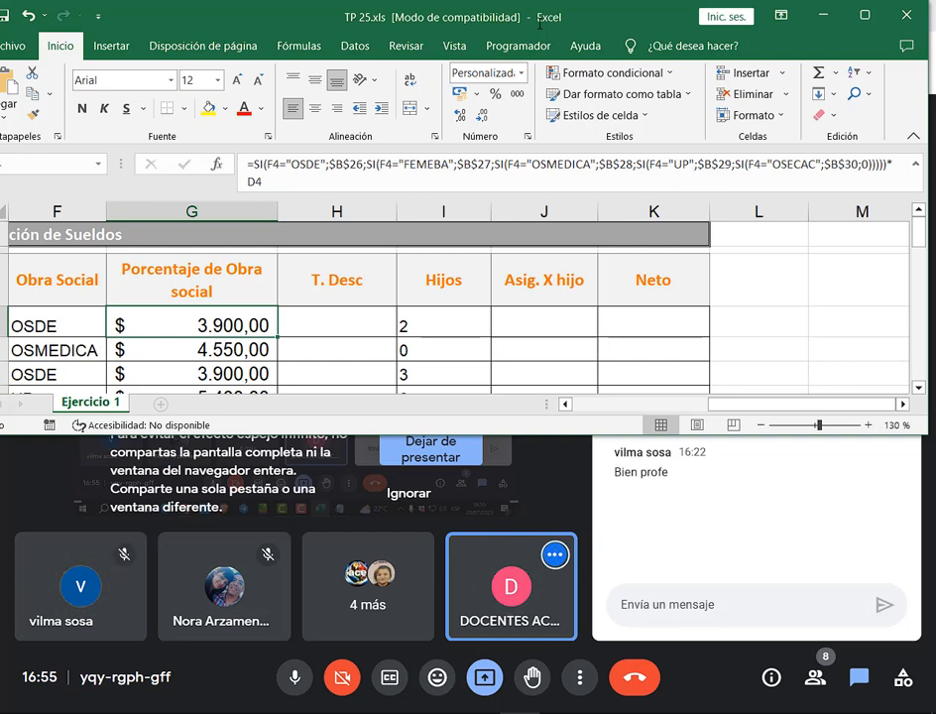
key(F2)
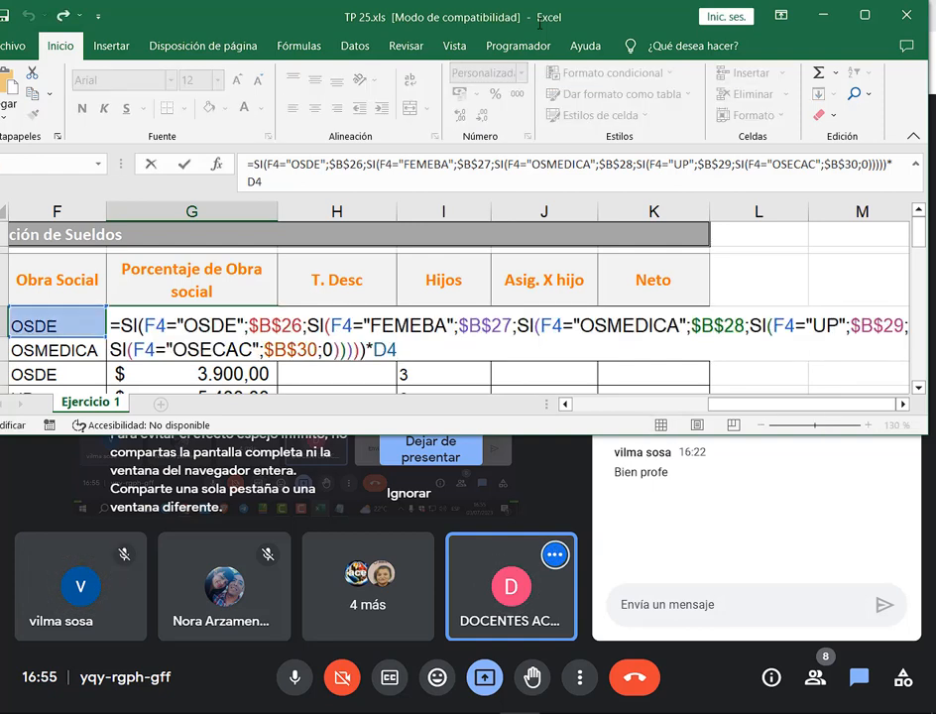
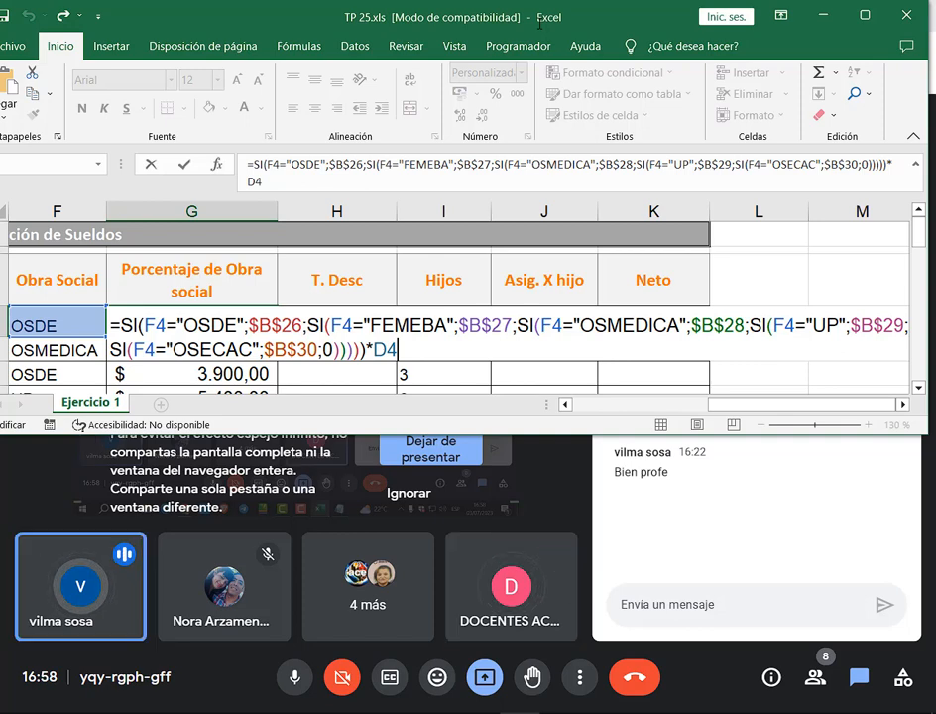
key(Return)
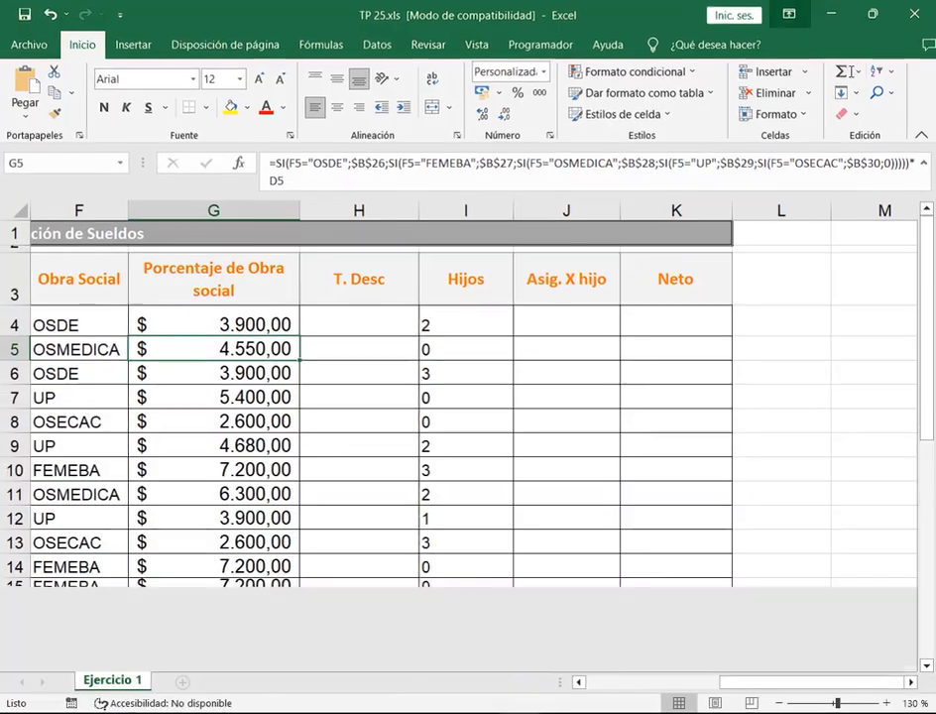
double_click(638, 12)
Switch to the Google Meet call and stop presenting the screen.
click(835, 15)
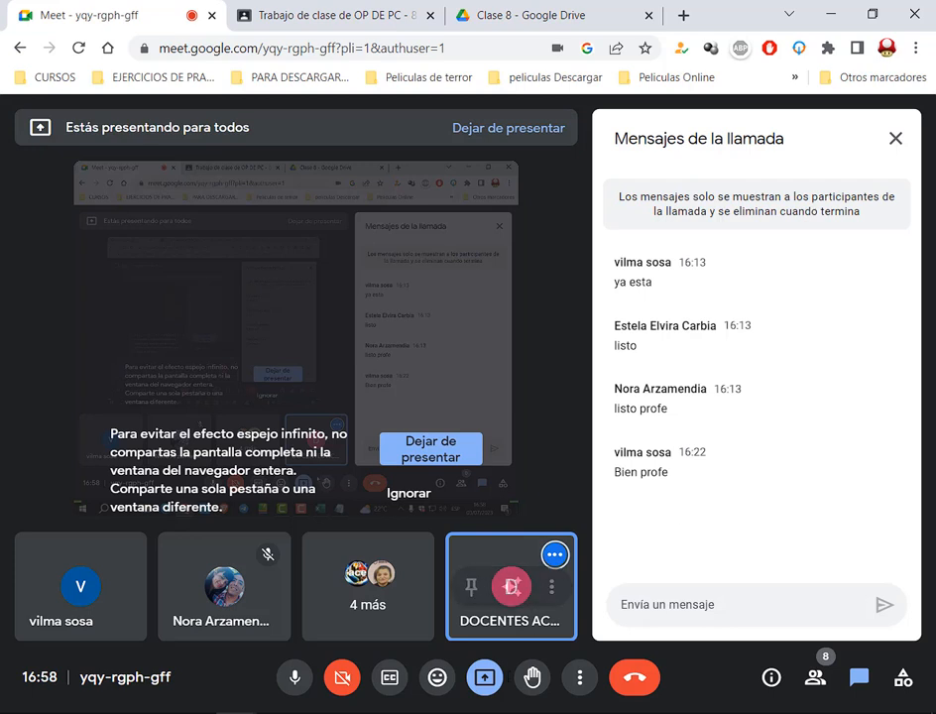
click(555, 554)
click(620, 612)
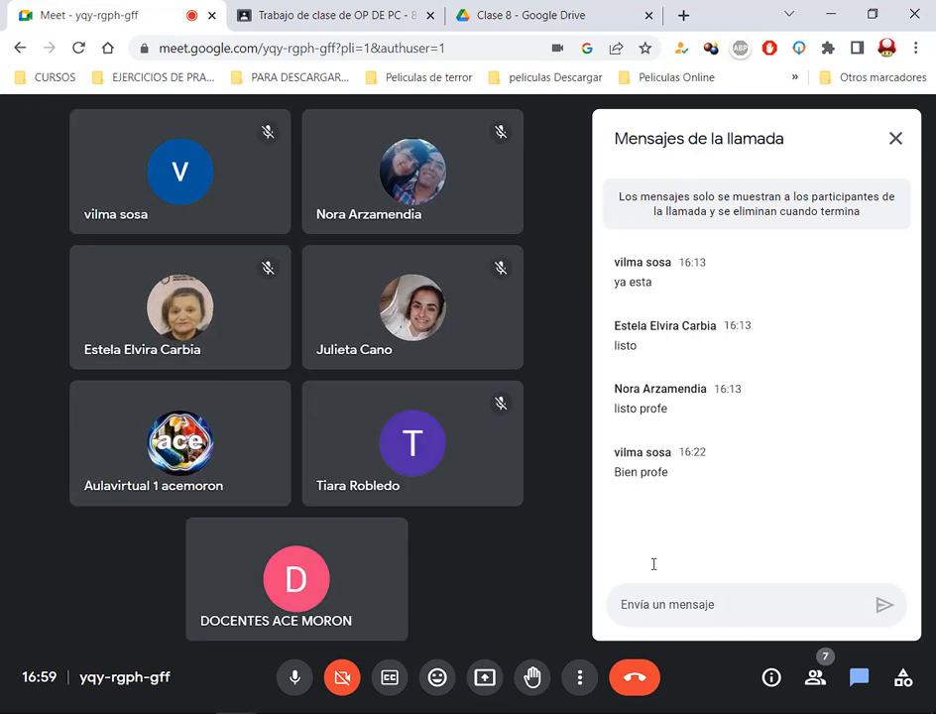
Present the entire screen in the Meet call and hide the screen-sharing notice.
click(485, 677)
click(539, 545)
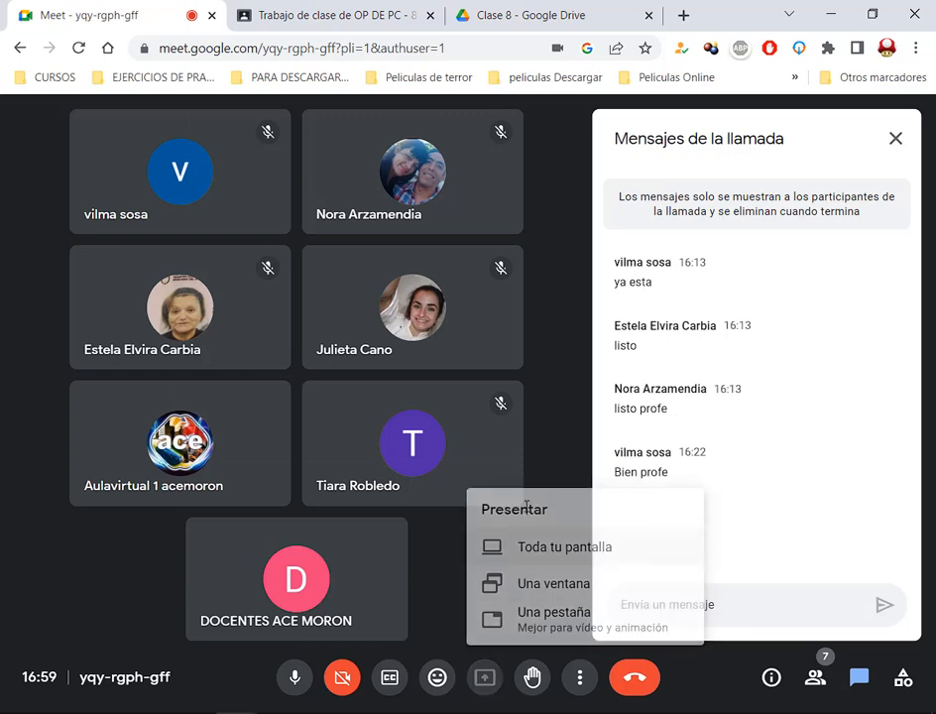
click(632, 420)
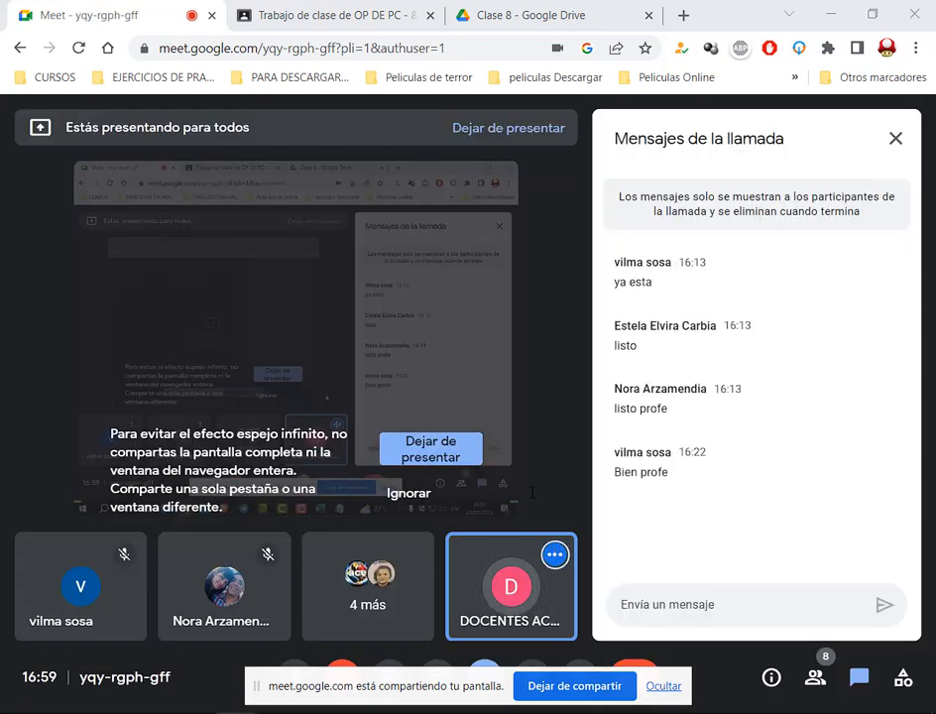
click(663, 685)
Switch back to Excel and select the first employee's Obra Social cell, F4.
key(alt+Tab)
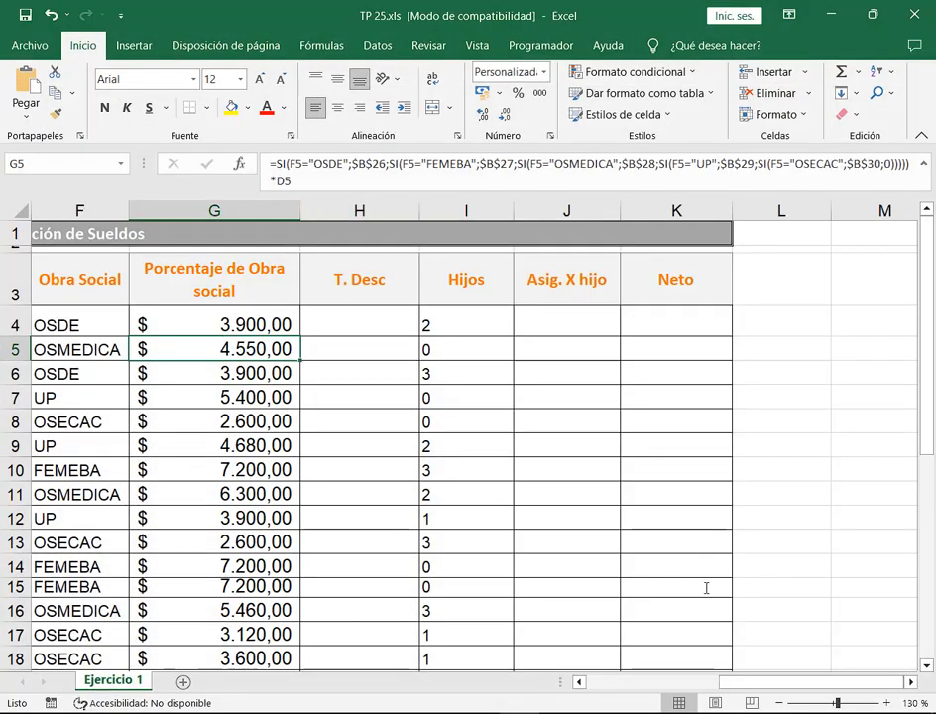
drag(813, 682, 706, 681)
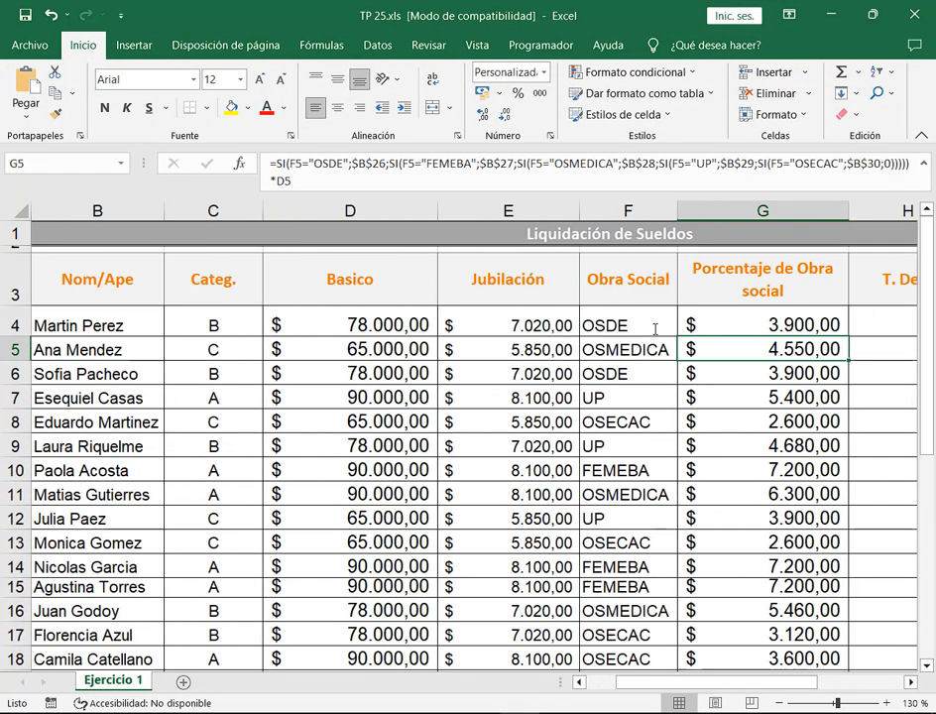
click(648, 325)
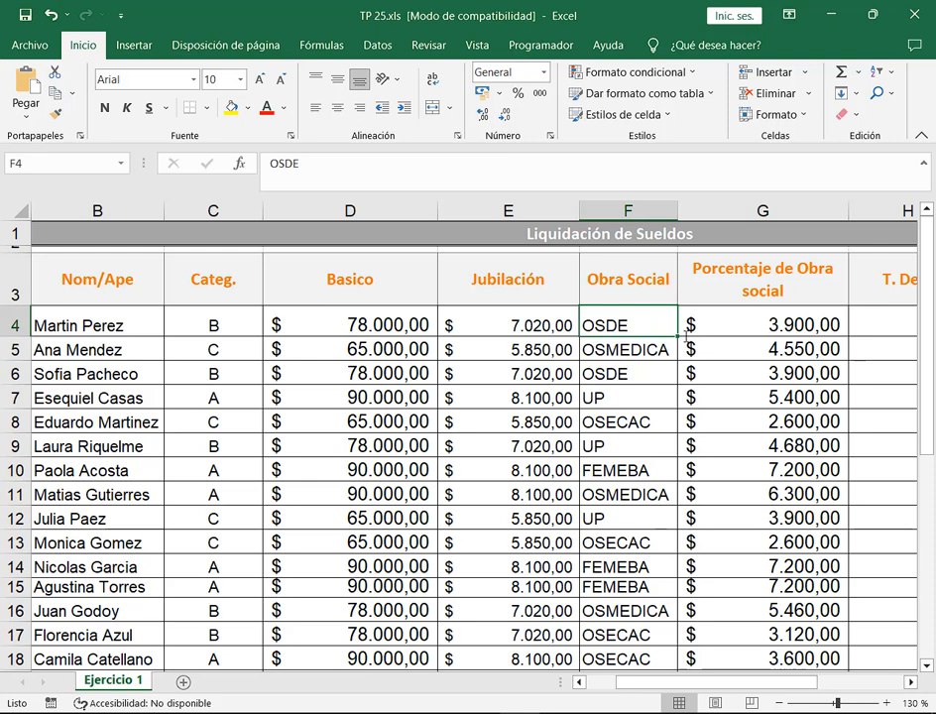
Add a trailing space after OSDE in the Obra Social cells F4 and F6 to test the formula.
key(F2)
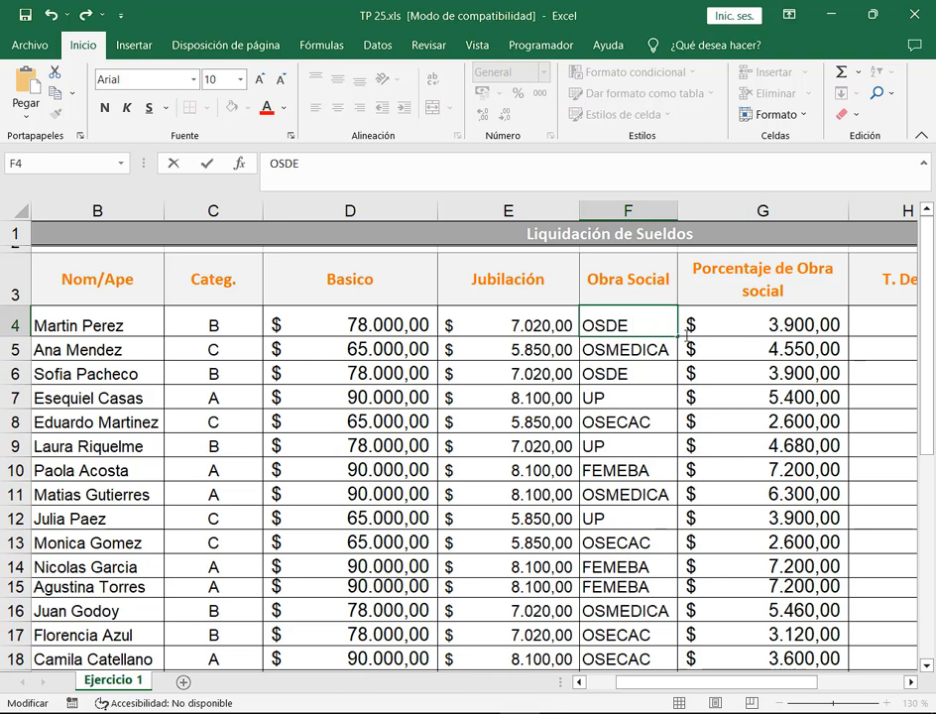
key(Return)
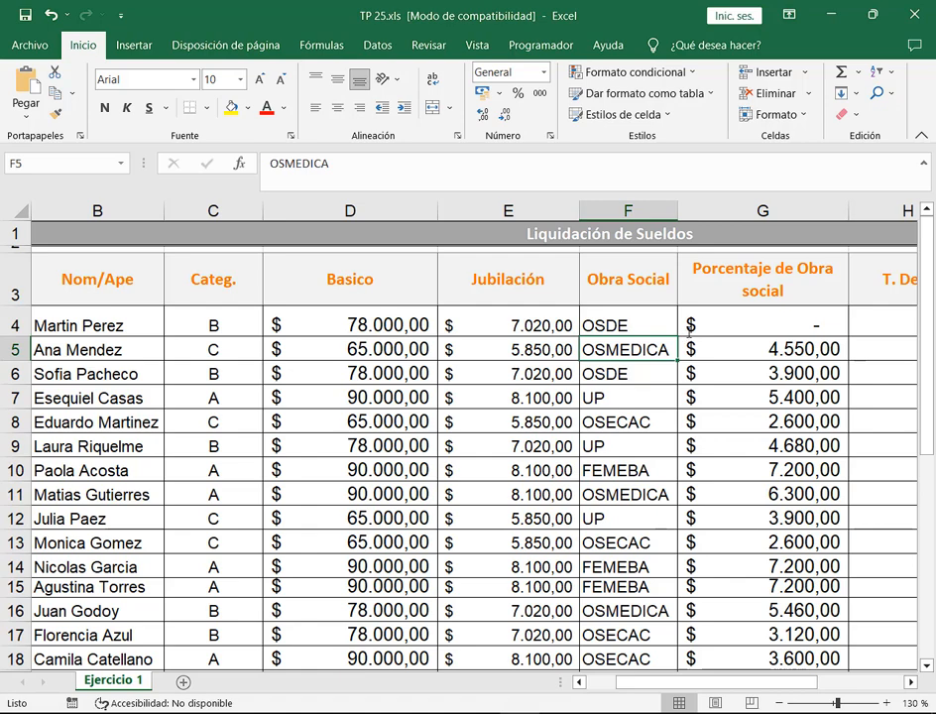
click(694, 329)
click(909, 682)
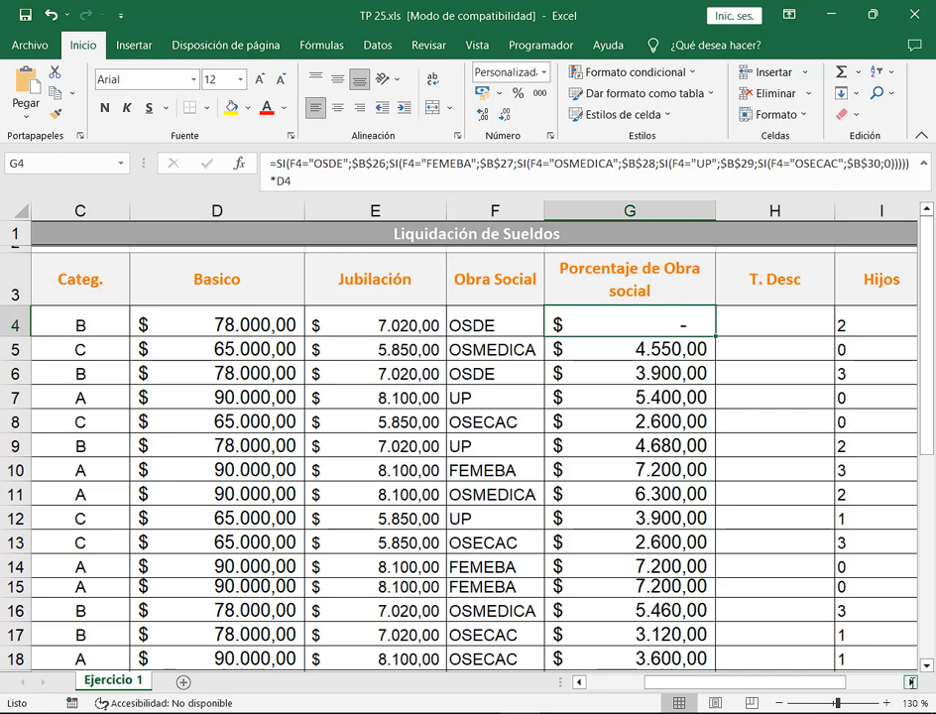
click(910, 682)
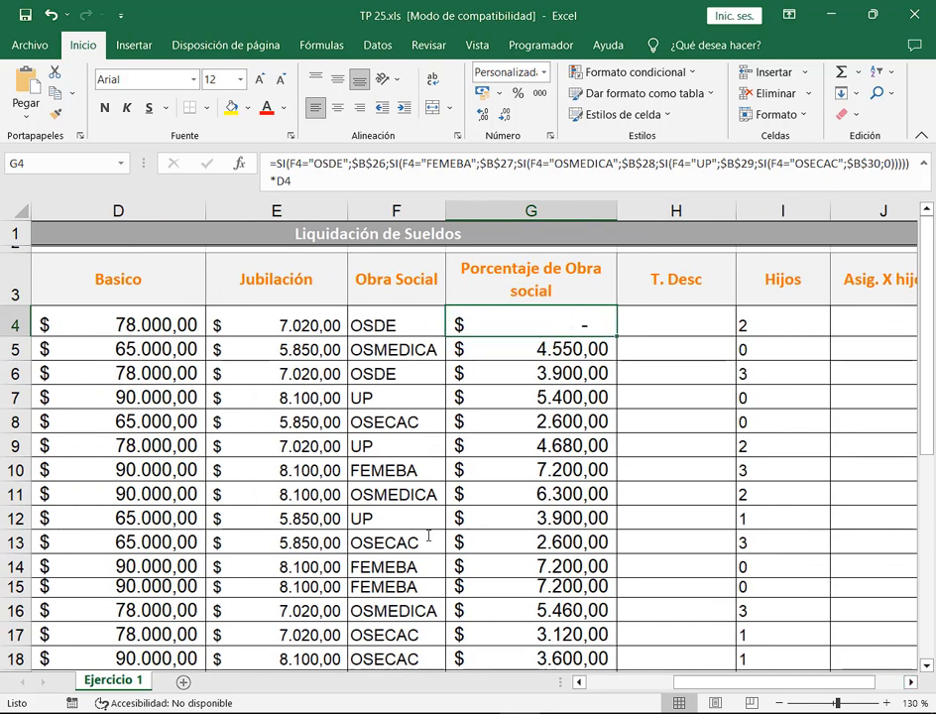
click(418, 376)
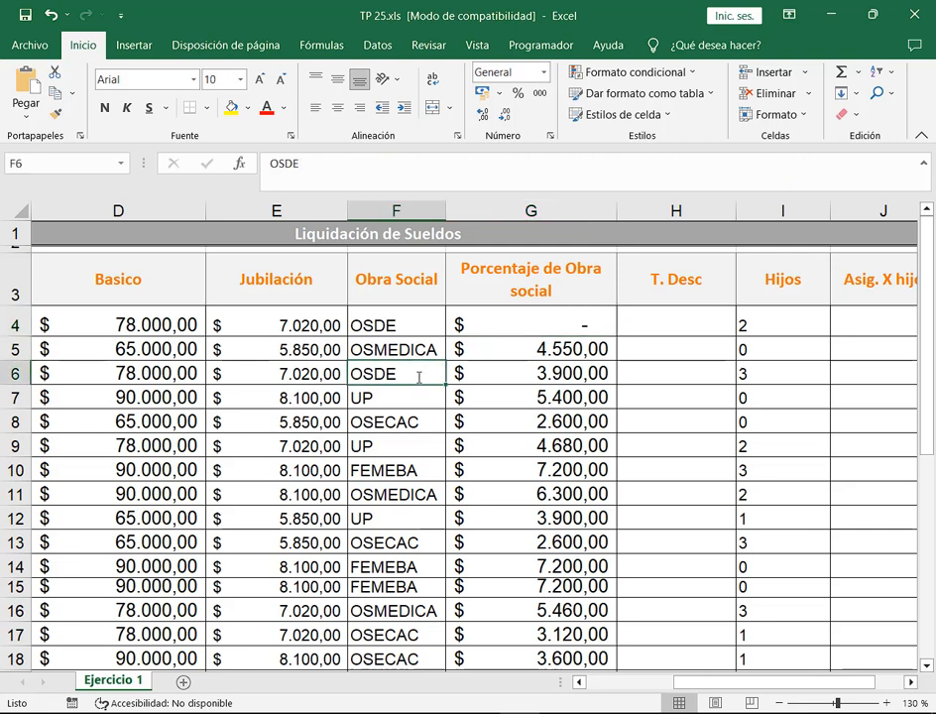
double_click(419, 376)
key(Return)
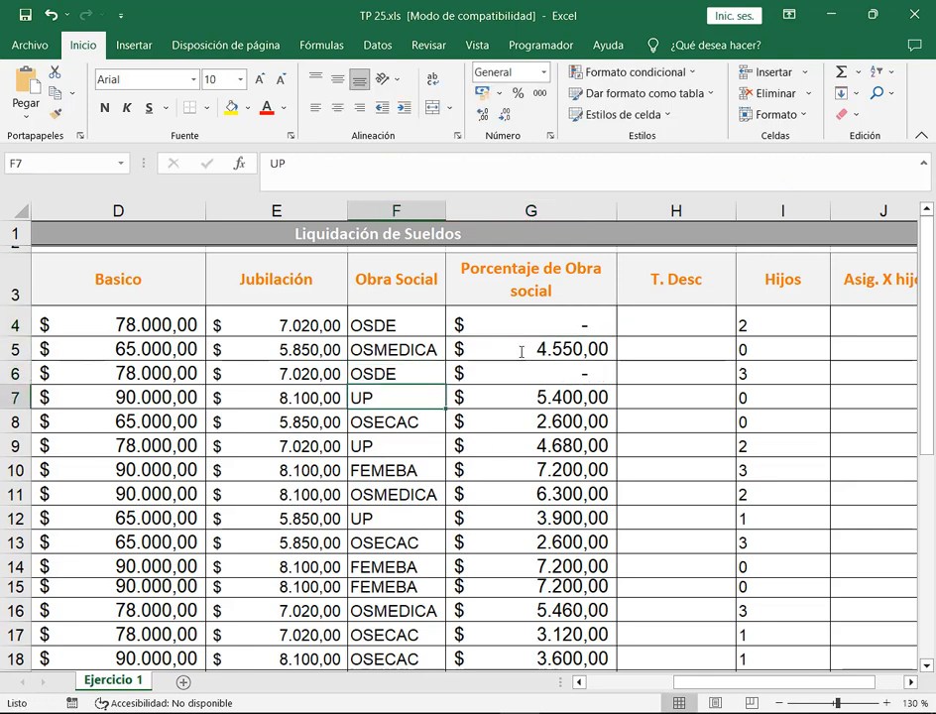
Examine the nested SI formula in G4 without changing it.
click(533, 315)
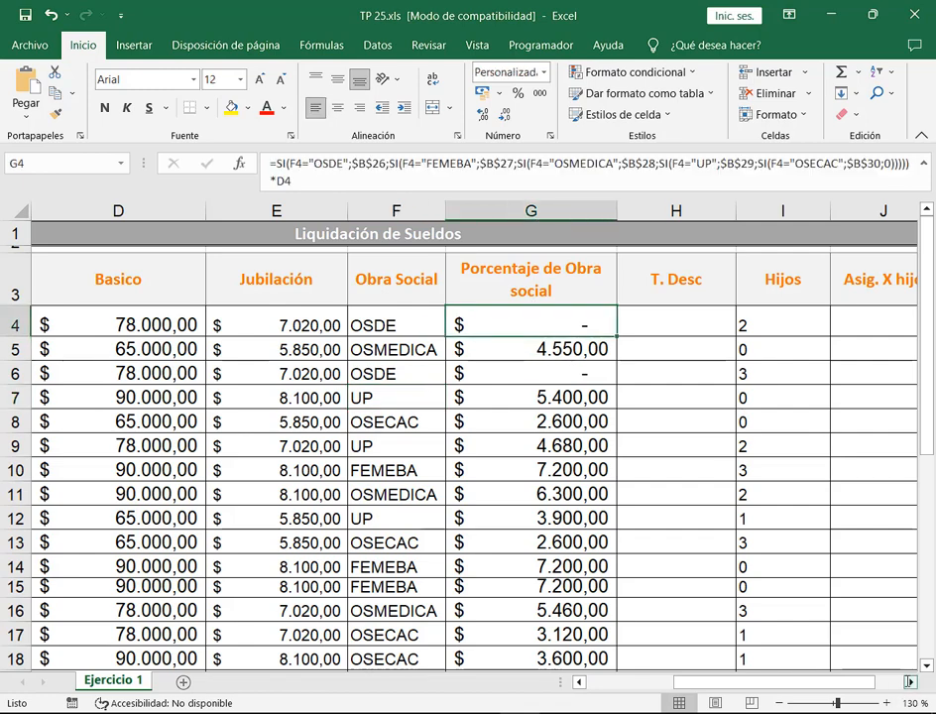
click(909, 682)
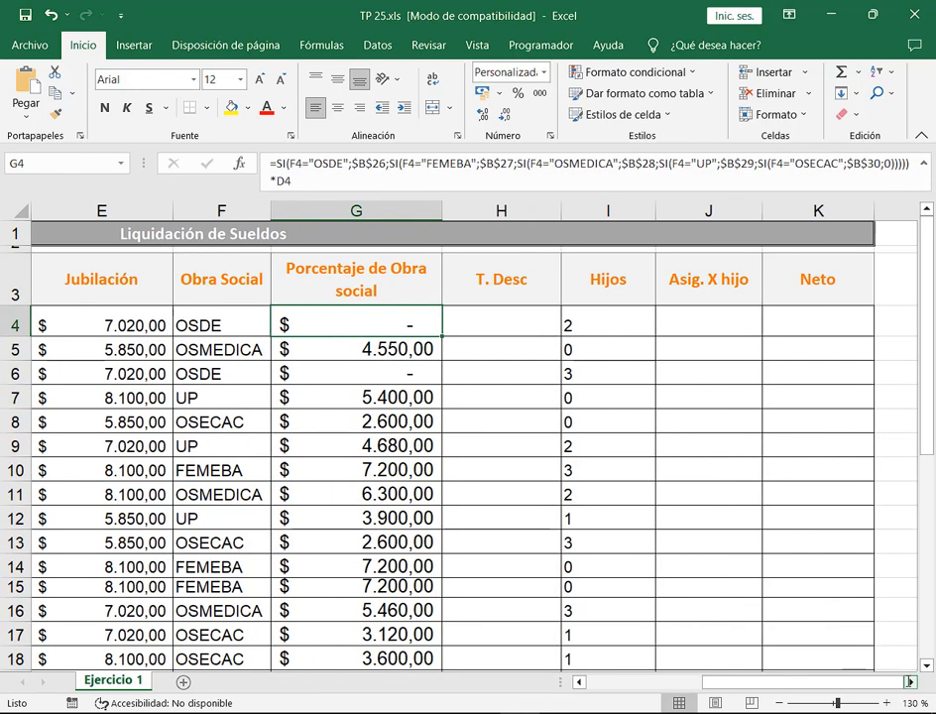
key(F2)
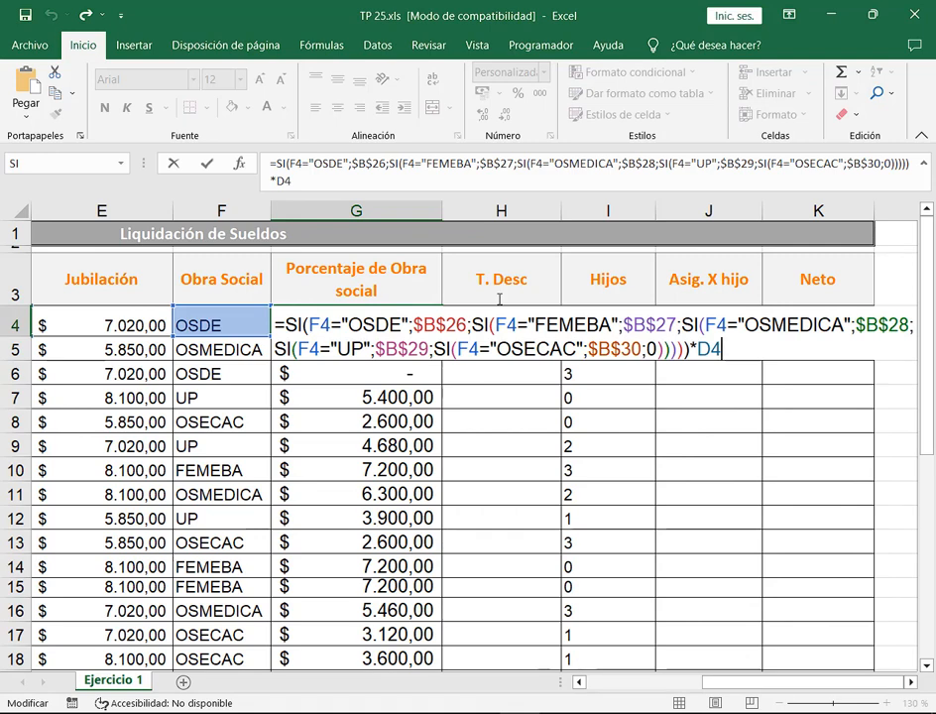
key(Escape)
Widen the Obra Social column and compare cell F4 with the formula cells G4 and G6.
click(254, 321)
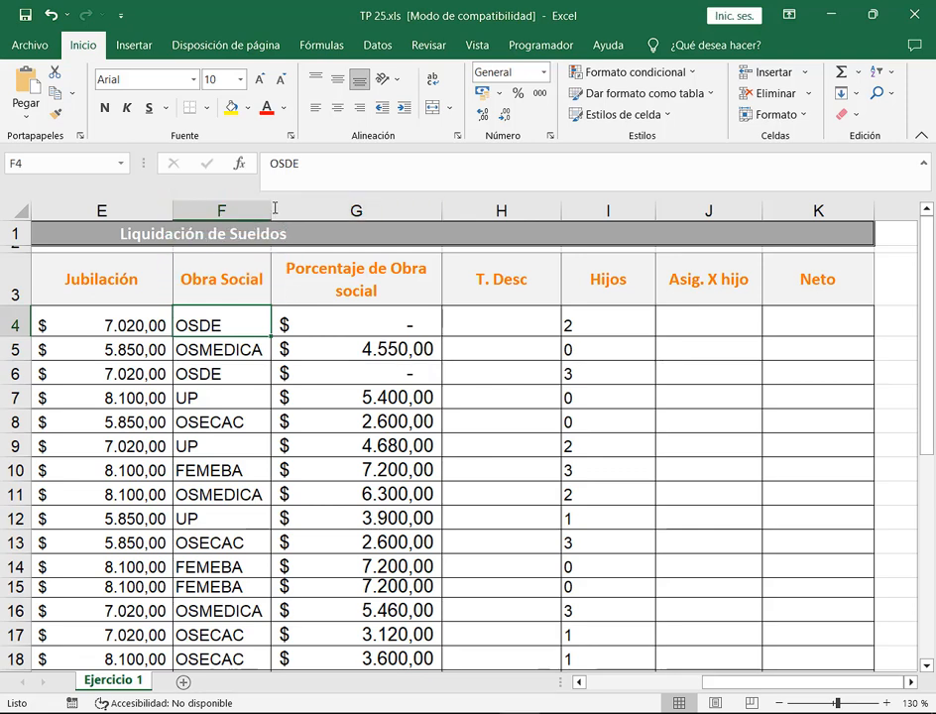
drag(271, 210, 320, 205)
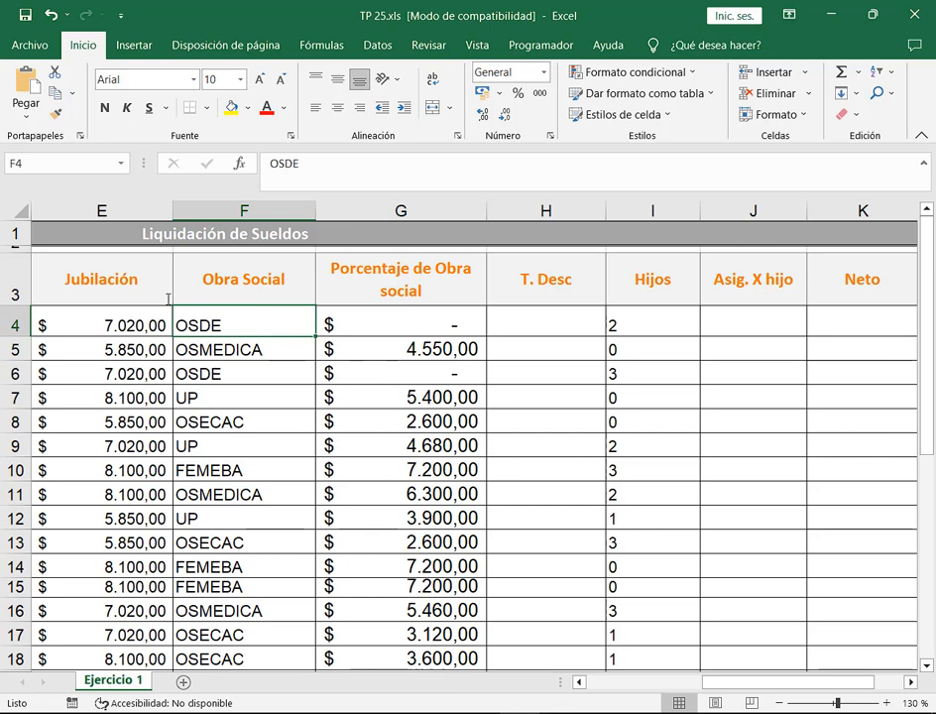
drag(168, 299, 323, 342)
click(447, 324)
click(436, 370)
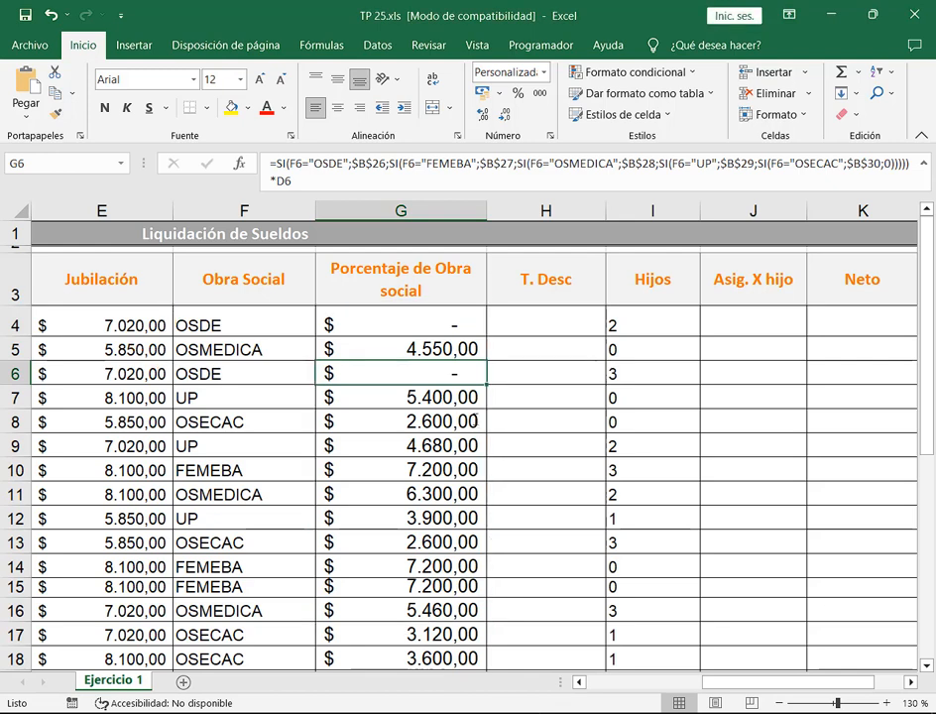
Remove the trailing space after OSDE in the Obra Social cells F4 and F6.
click(262, 327)
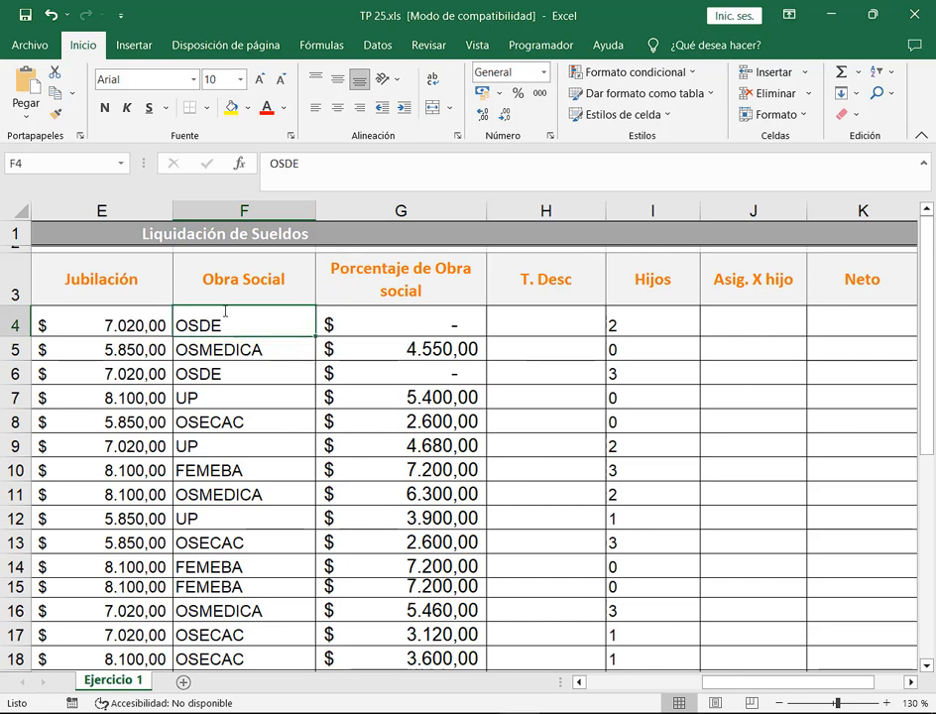
double_click(298, 326)
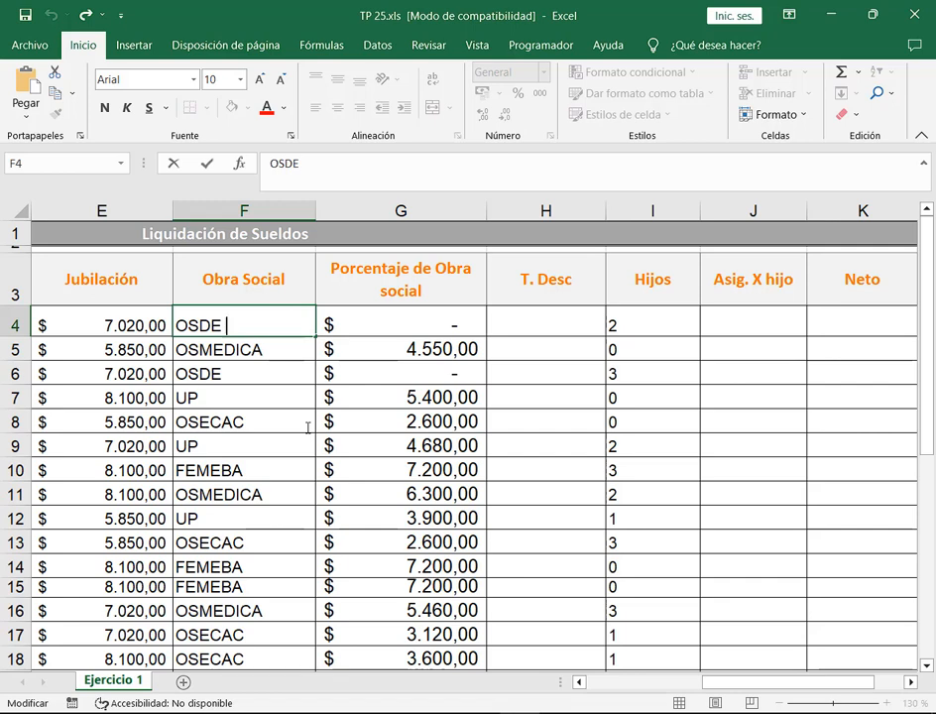
key(BackSpace)
key(Return)
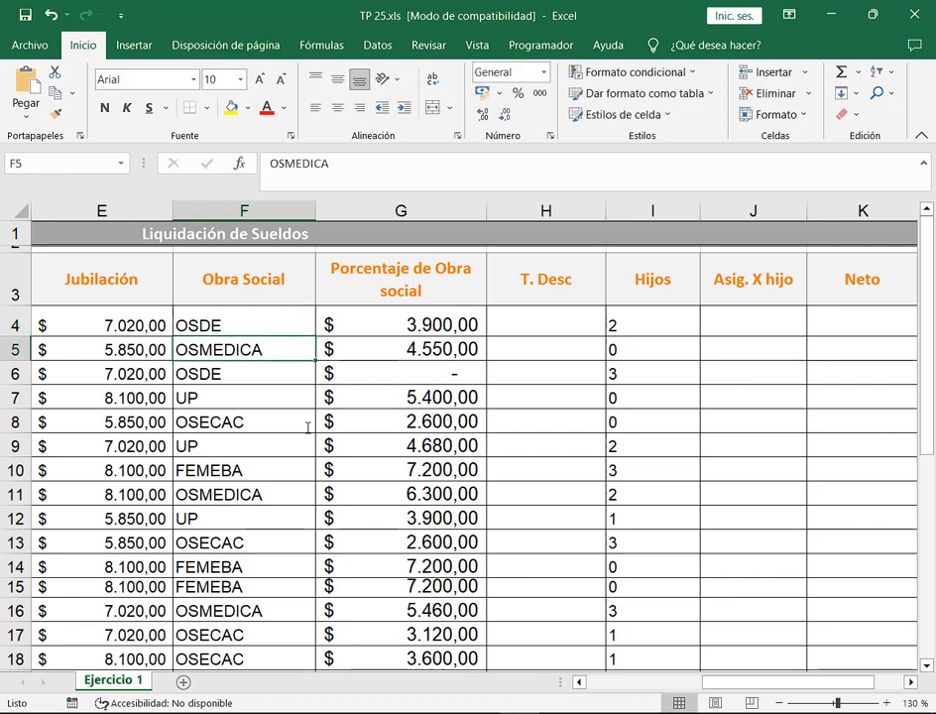
key(Return)
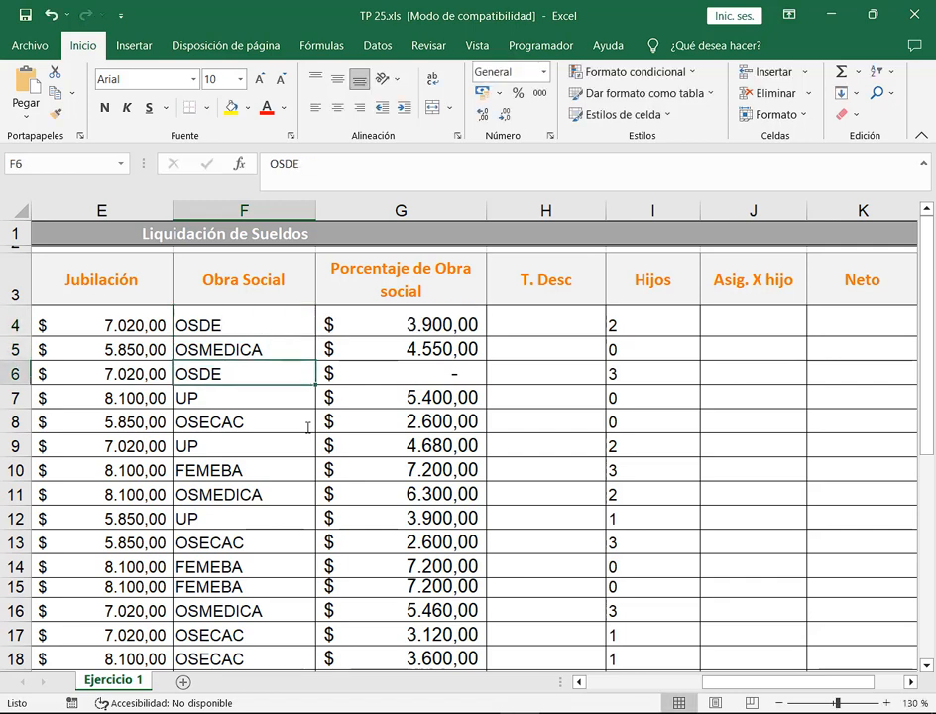
key(F2)
key(BackSpace)
key(Return)
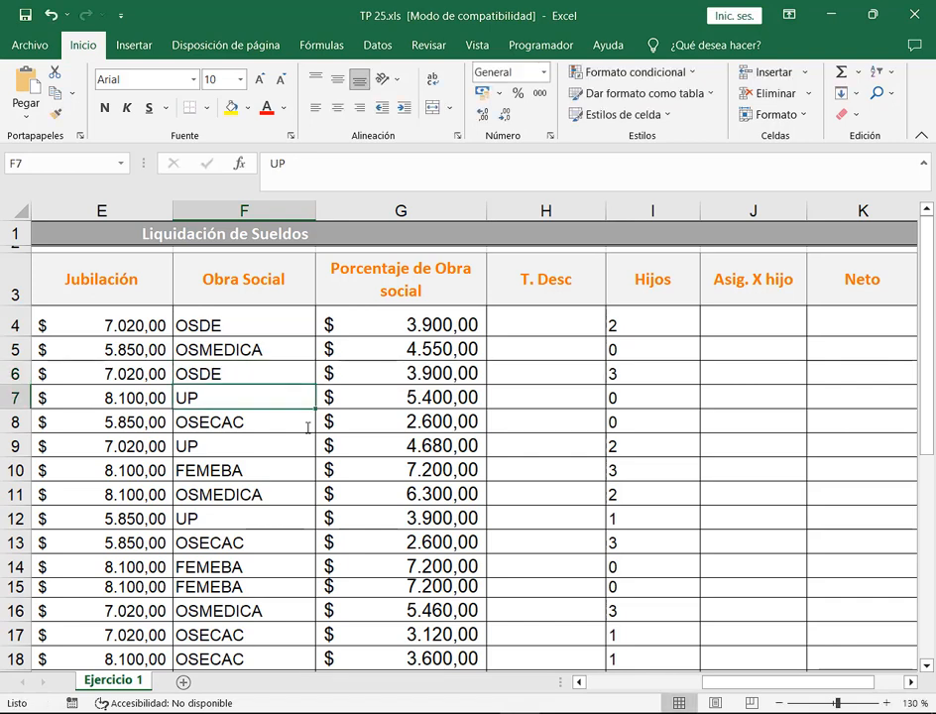
Examine how the formula in G4 tests F4 against each Obra Social, from OSDE with $B$26 to OSECAC with $B$30.
key(Up)
key(Up)
key(Up)
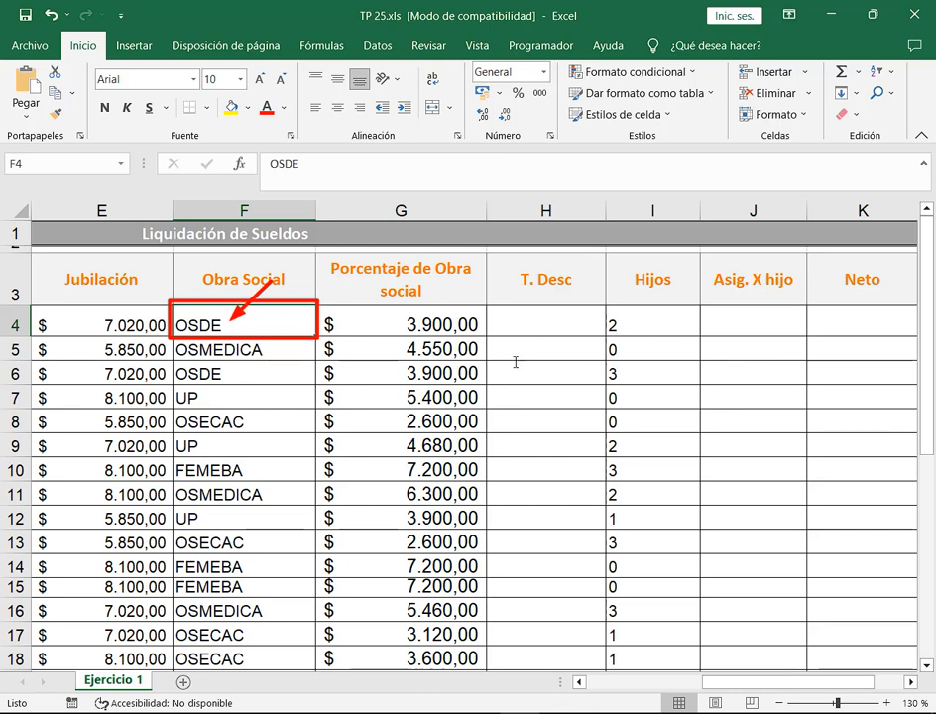
click(463, 333)
double_click(462, 332)
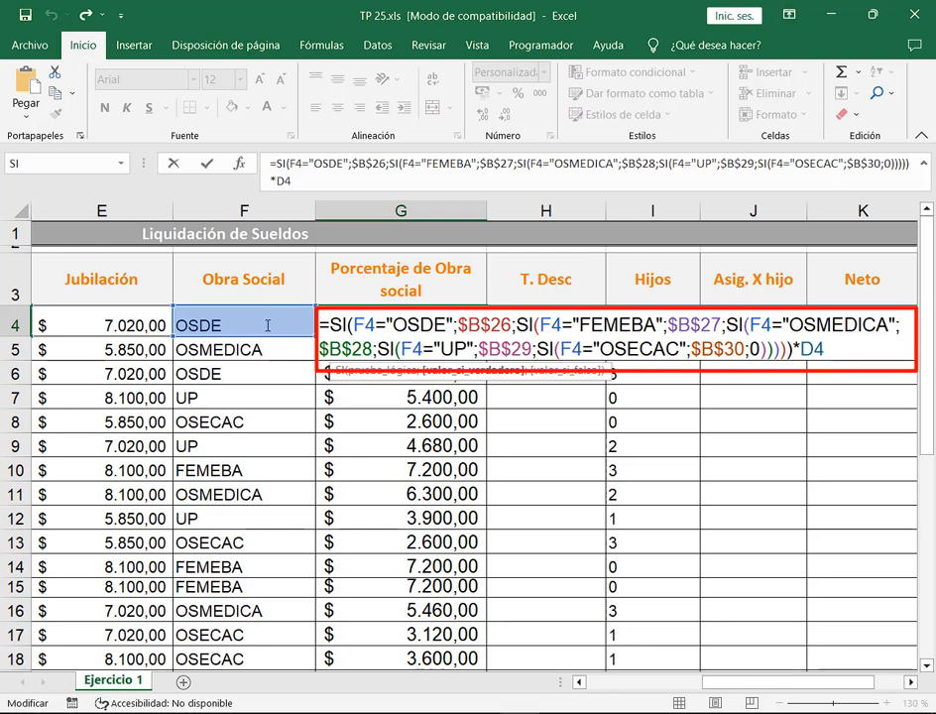
drag(172, 310, 238, 335)
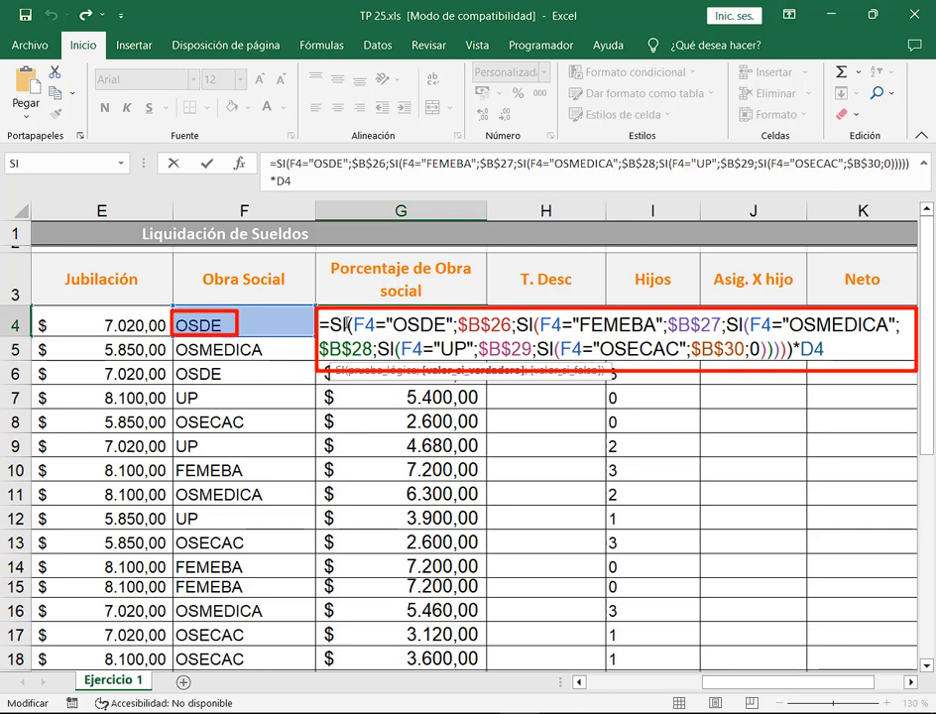
drag(331, 311, 522, 339)
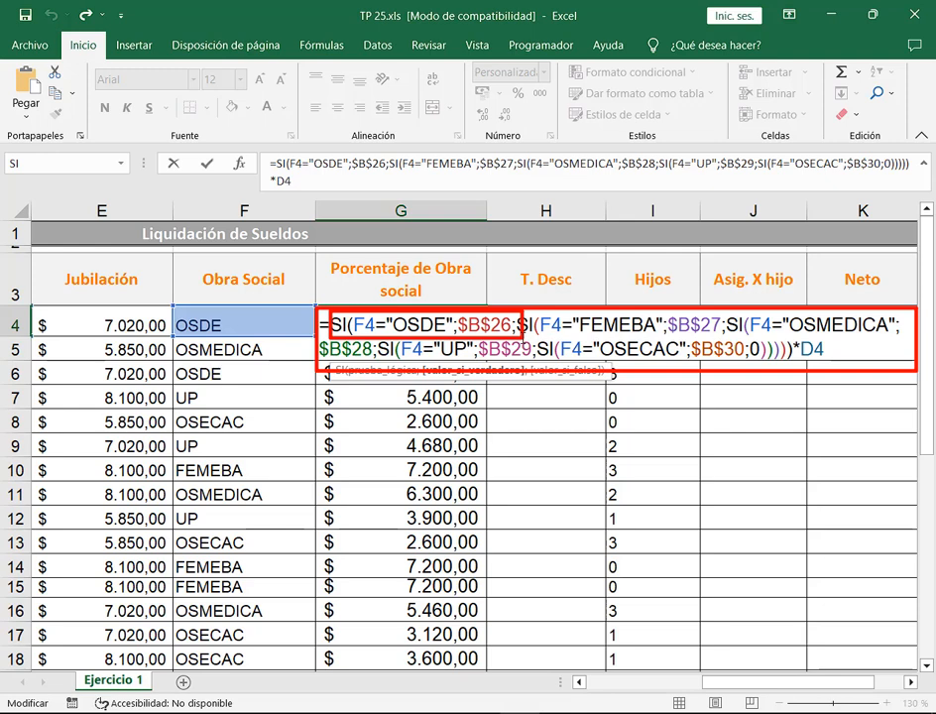
key(Escape)
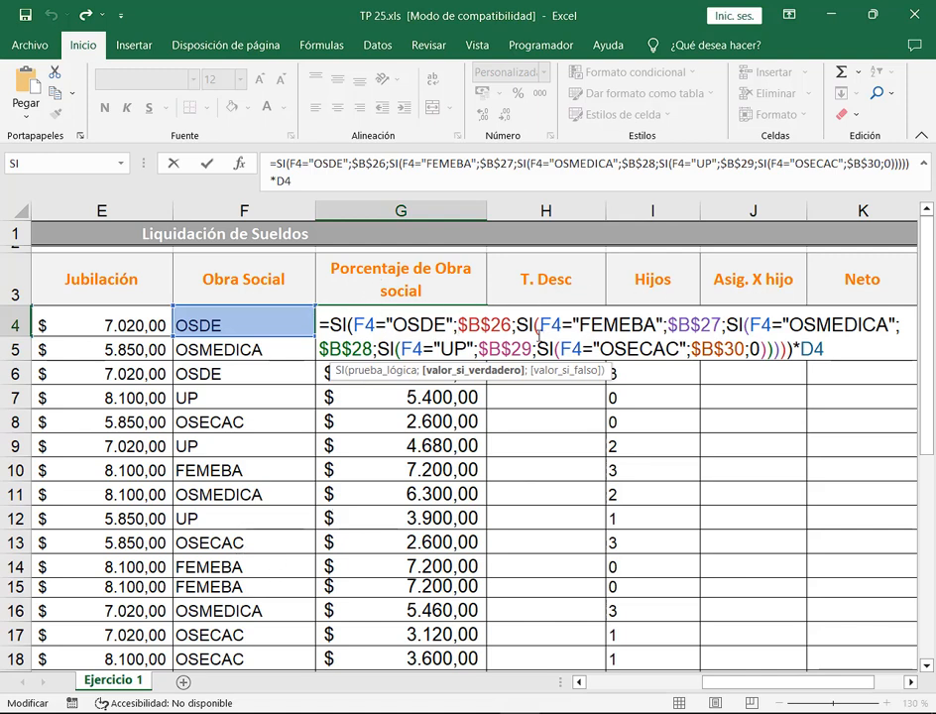
drag(536, 332, 750, 366)
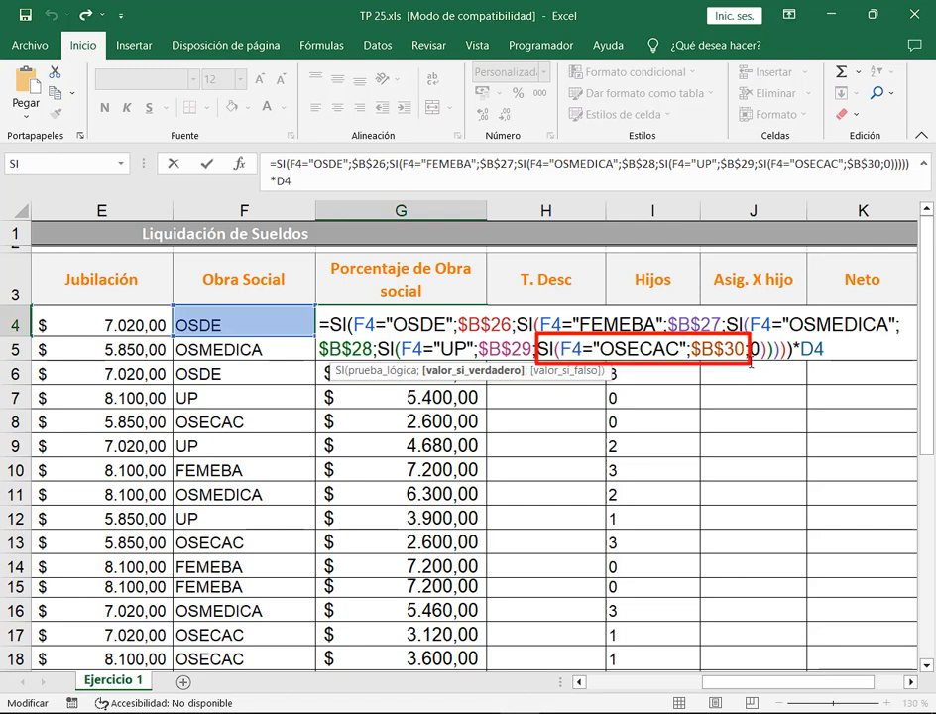
key(Escape)
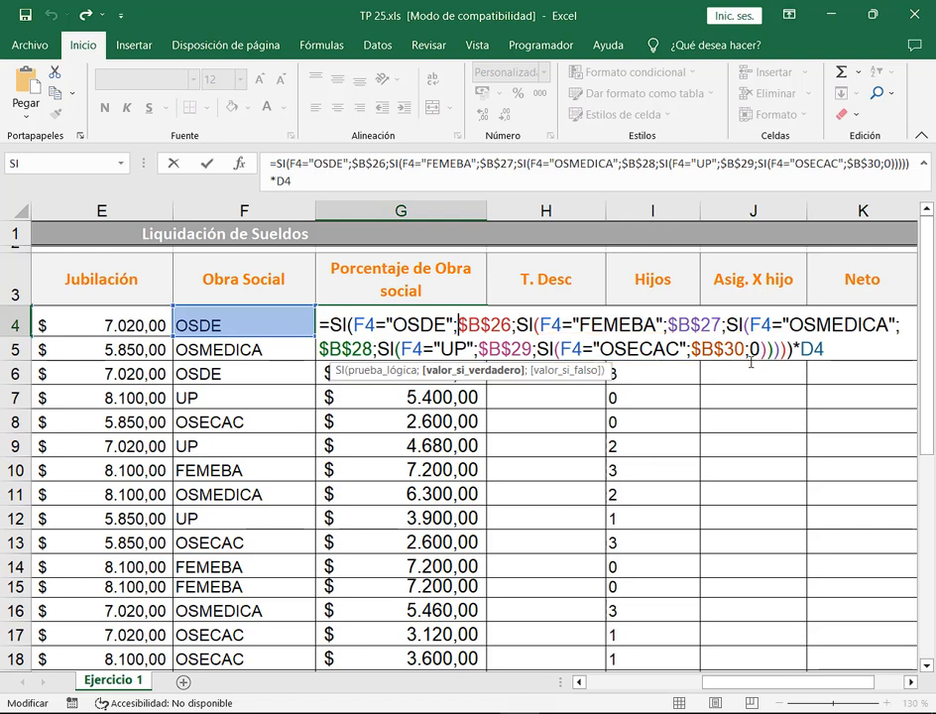
key(Return)
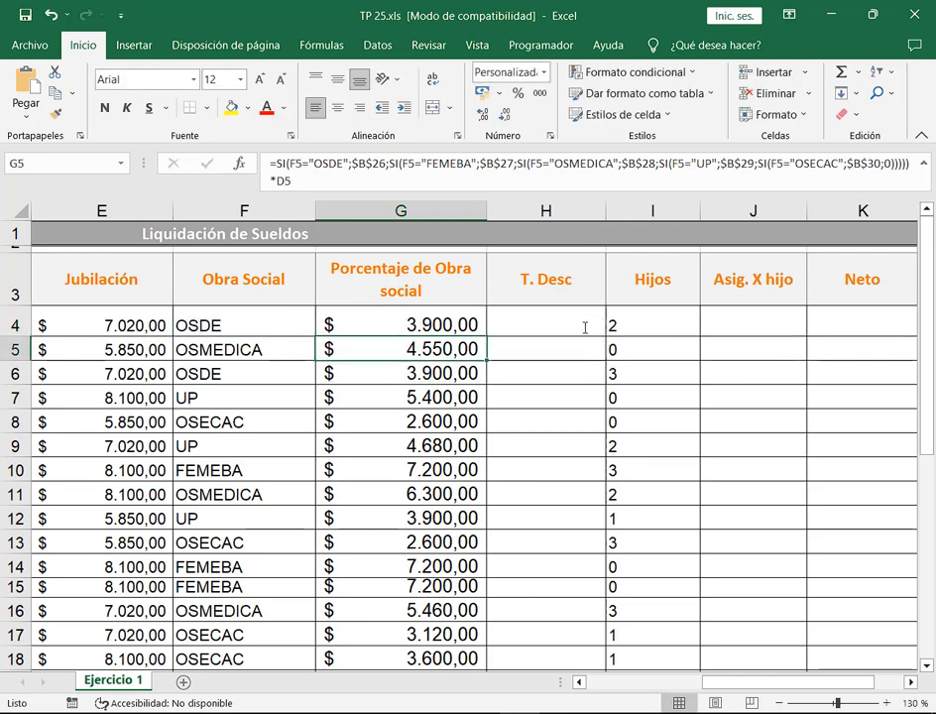
Narrow the Obra Social column F so it fits its entries more closely.
click(585, 327)
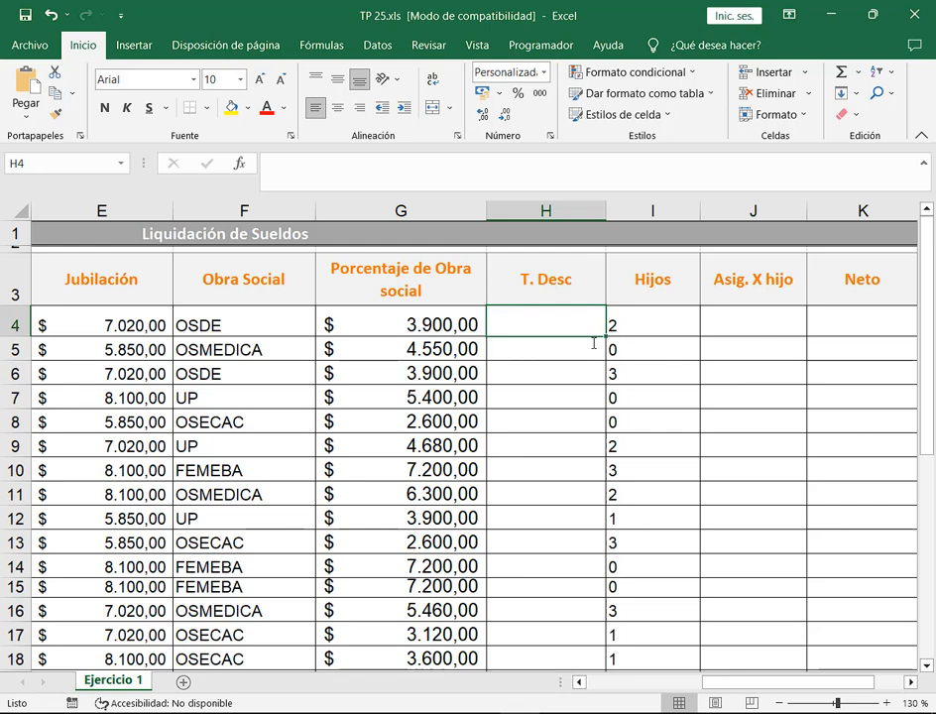
key(Left)
key(Left)
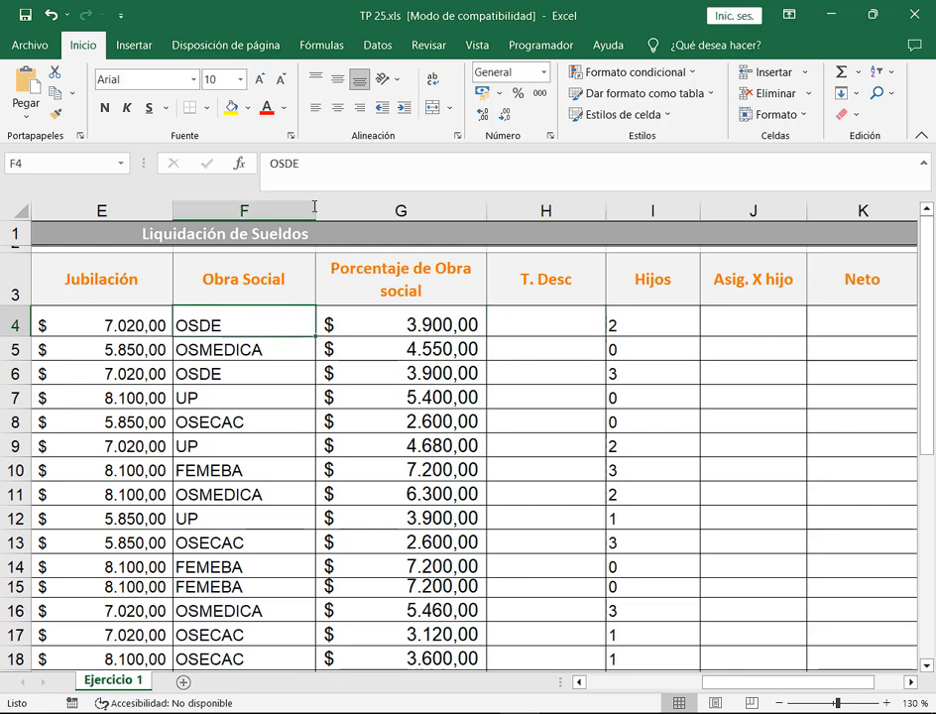
drag(315, 208, 285, 208)
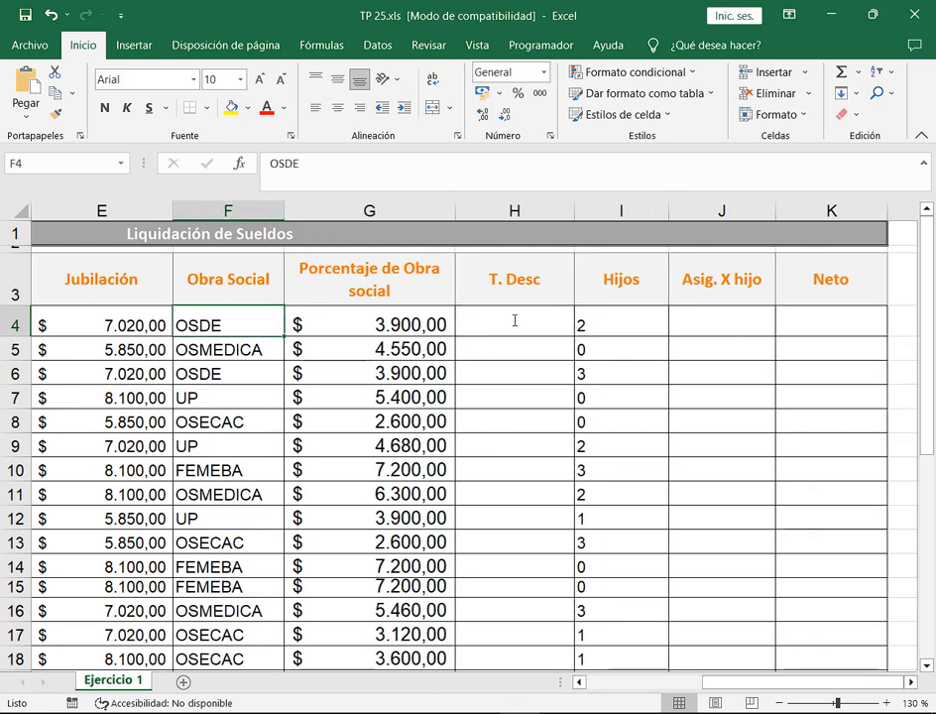
Check the OSDE entry in F4 for a trailing space and select the first T. Desc cell, H4.
click(514, 319)
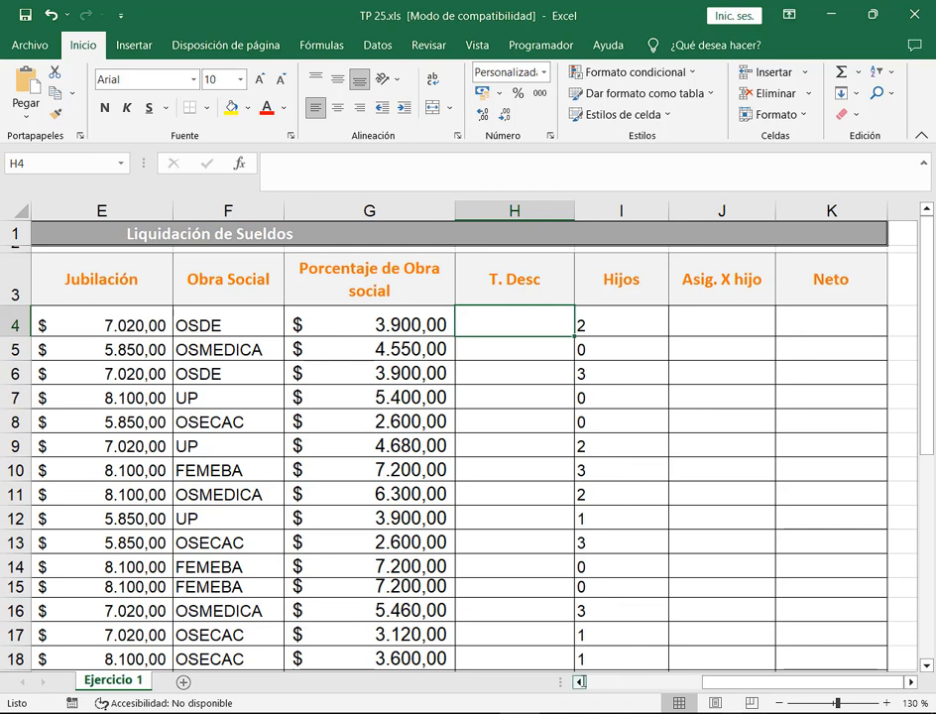
click(579, 681)
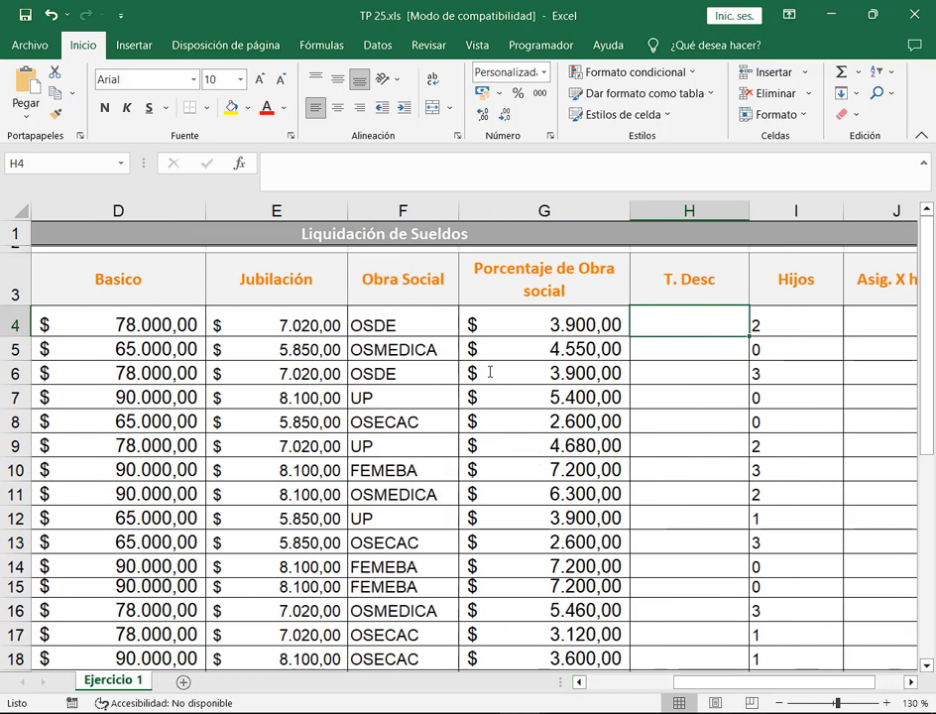
click(442, 330)
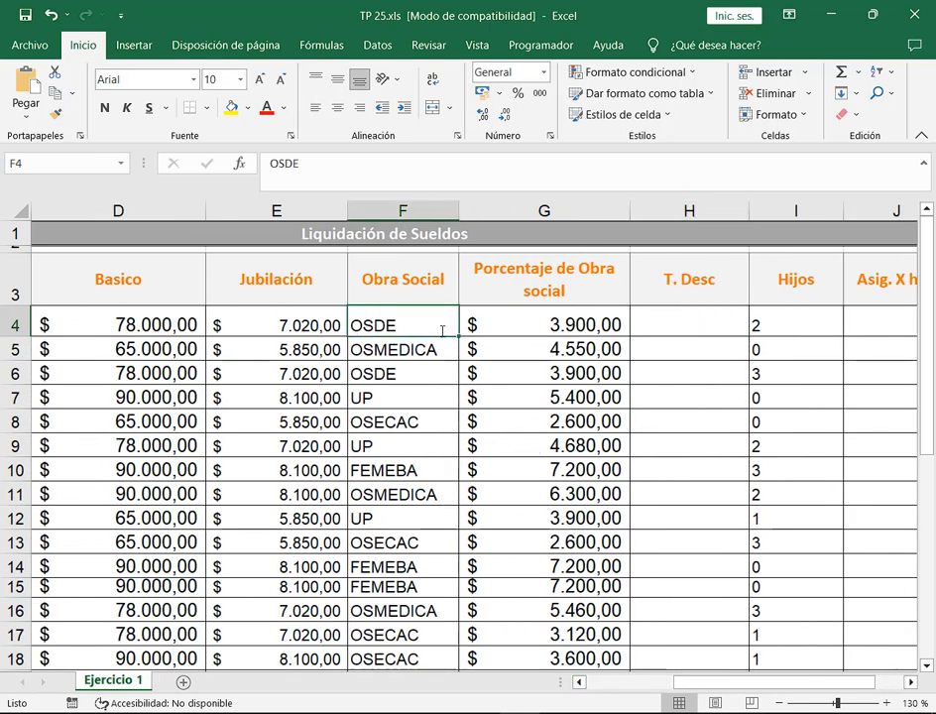
double_click(444, 326)
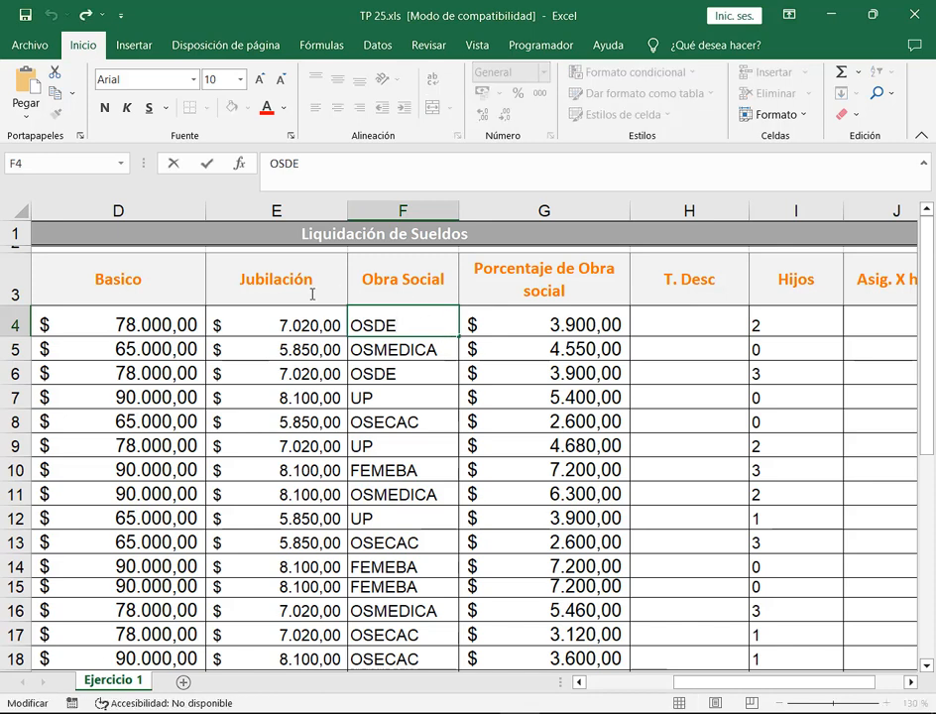
key(Escape)
click(713, 322)
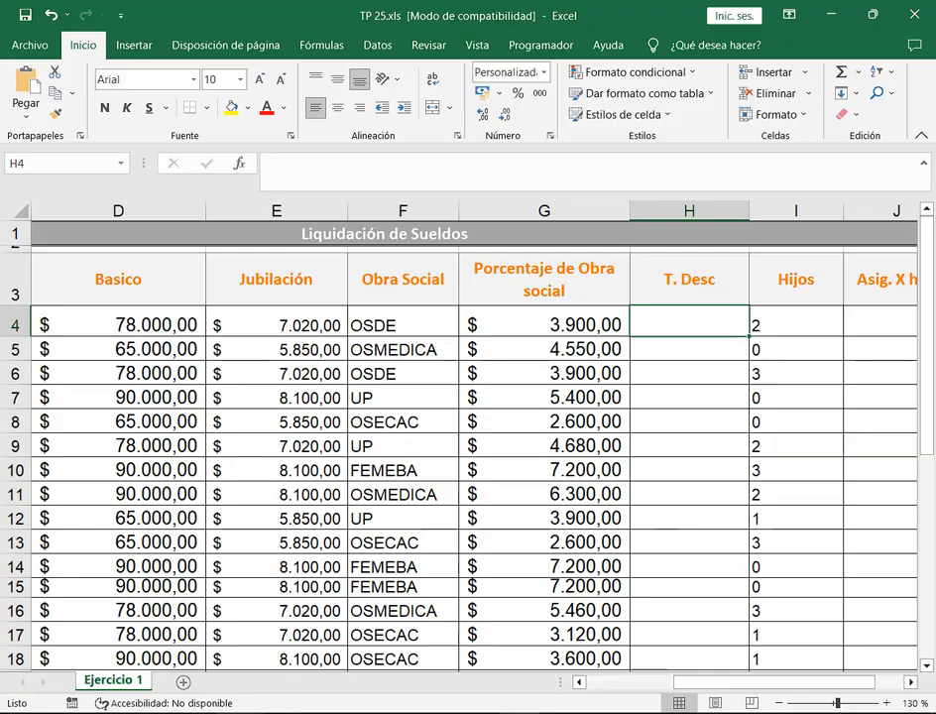
Switch to the Google Meet call to check the chat messages, and return to the Excel workbook.
mouse_move(235, 713)
click(164, 649)
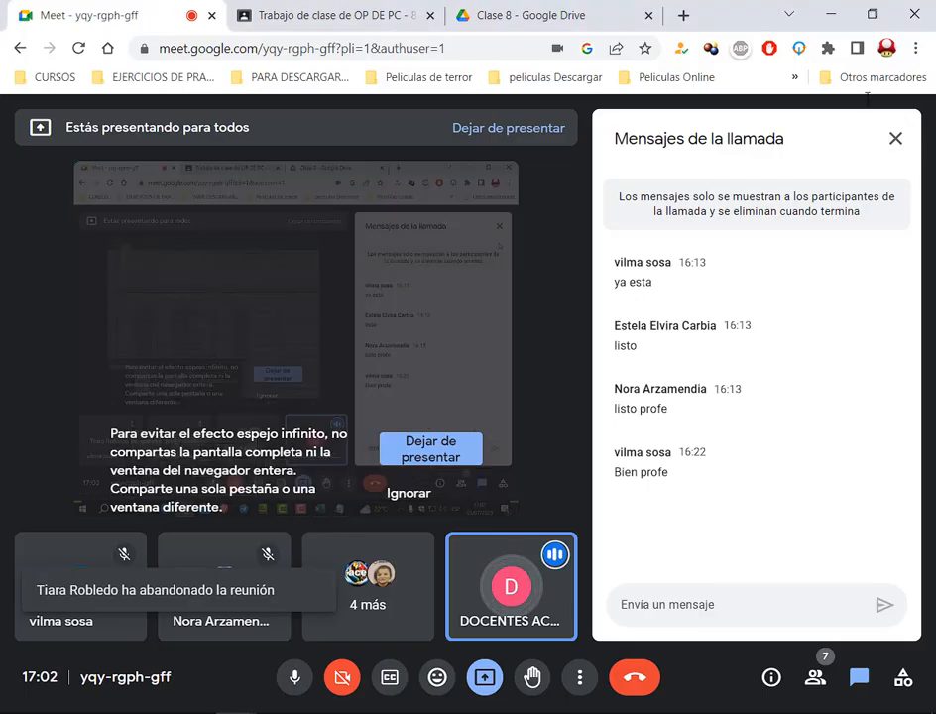
click(840, 9)
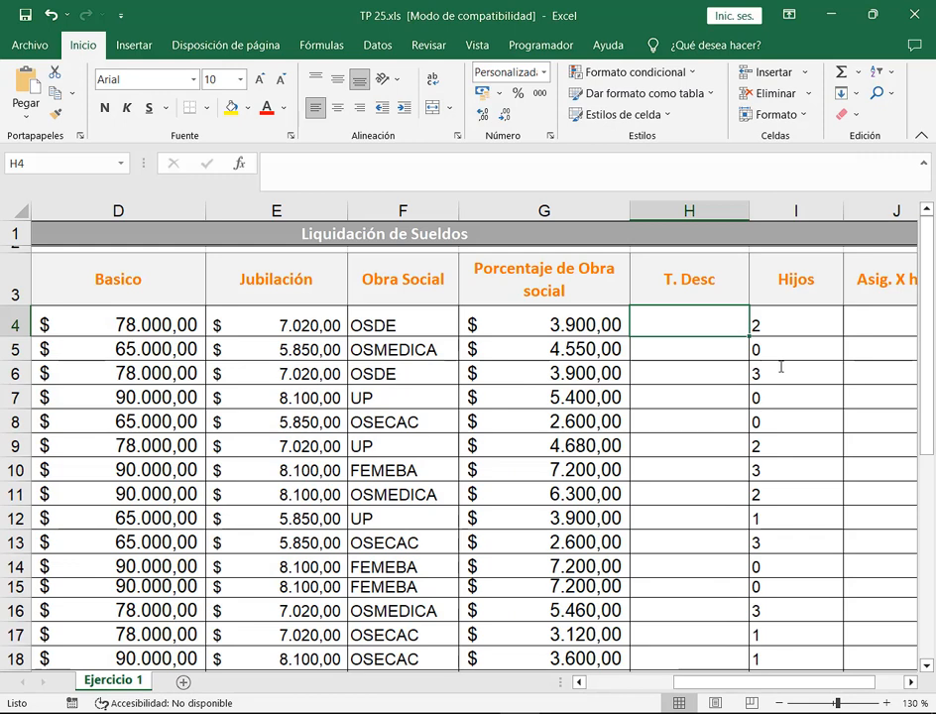
Calculate T. Desc in H4 with =E4+G4 and fill the formula down the column for all employees.
text(=)
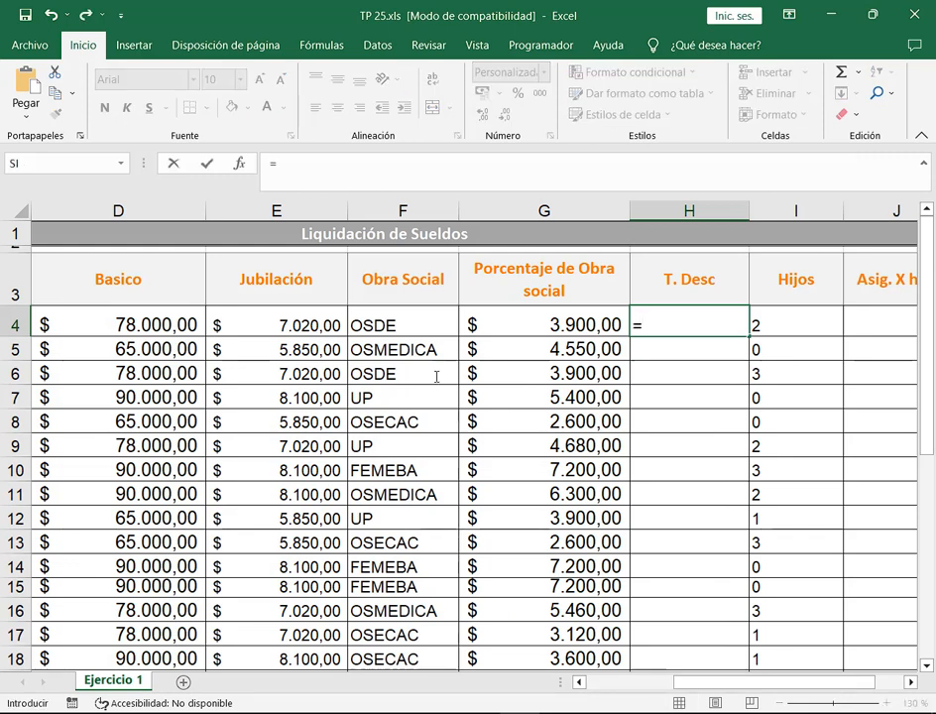
click(282, 325)
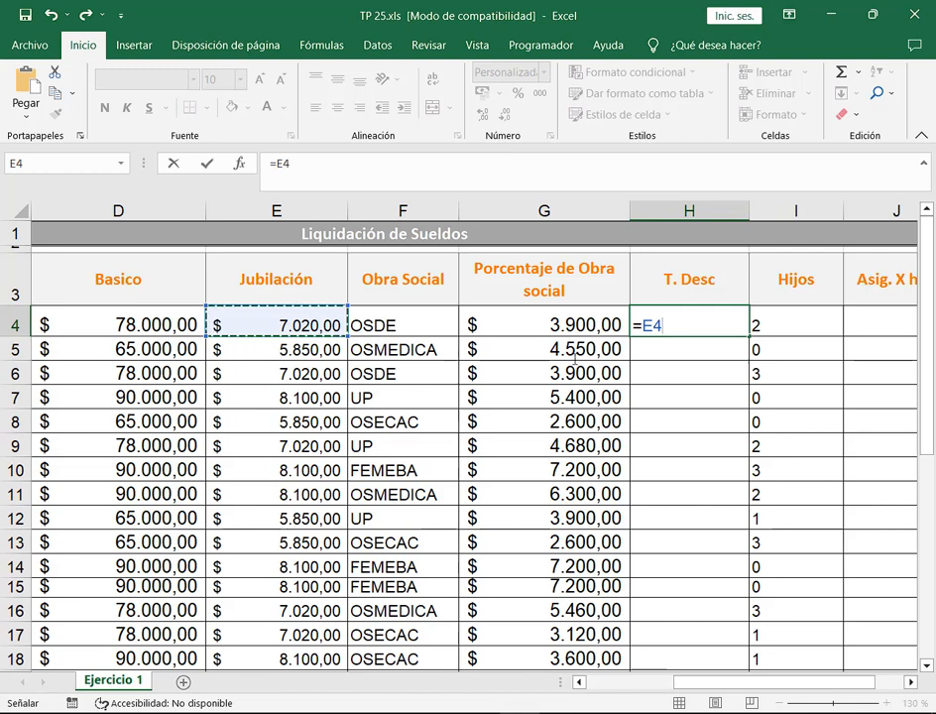
text(+)
click(600, 327)
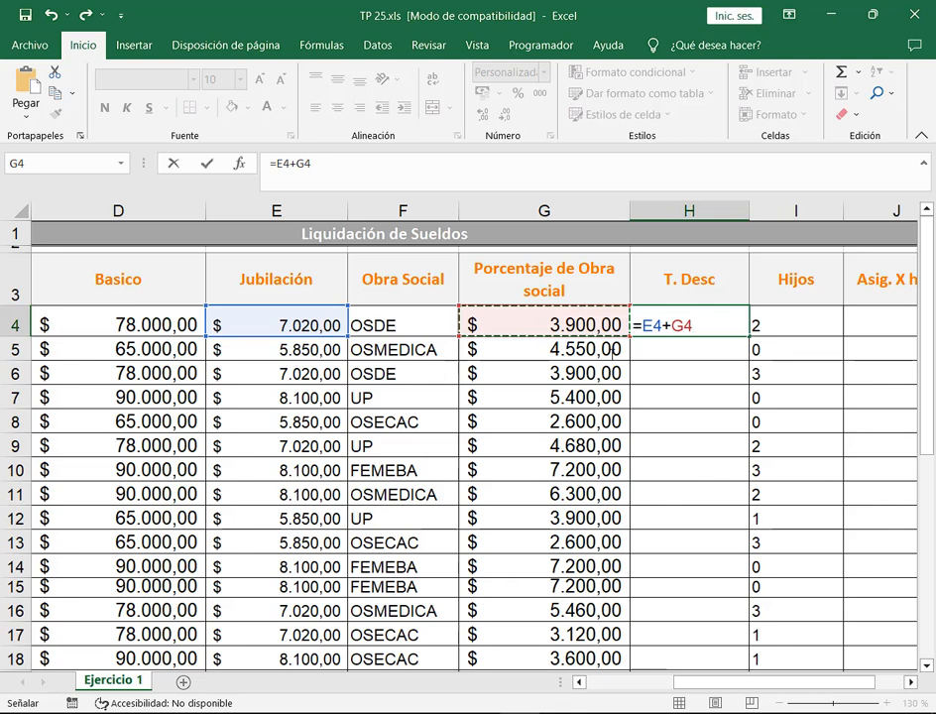
key(Return)
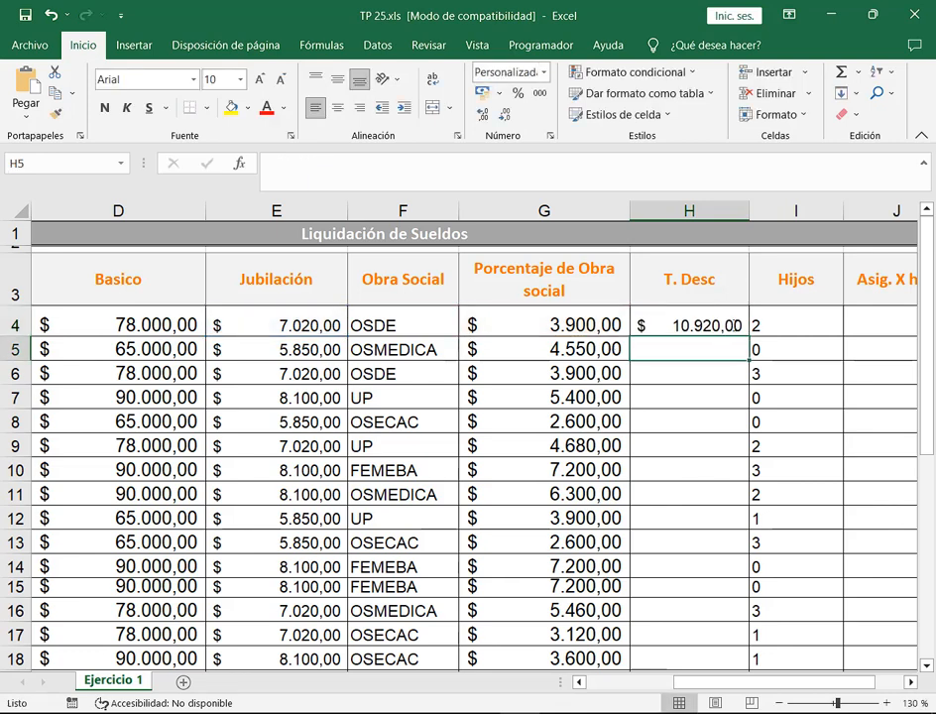
click(739, 332)
double_click(748, 336)
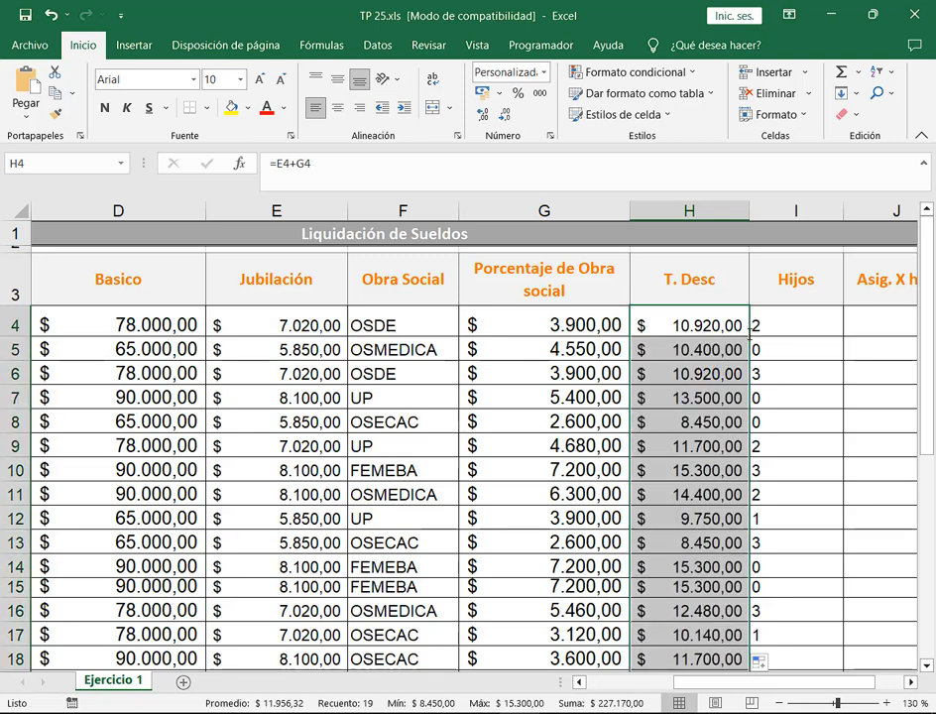
Review the cell references used by the T. Desc formula in H4.
click(748, 333)
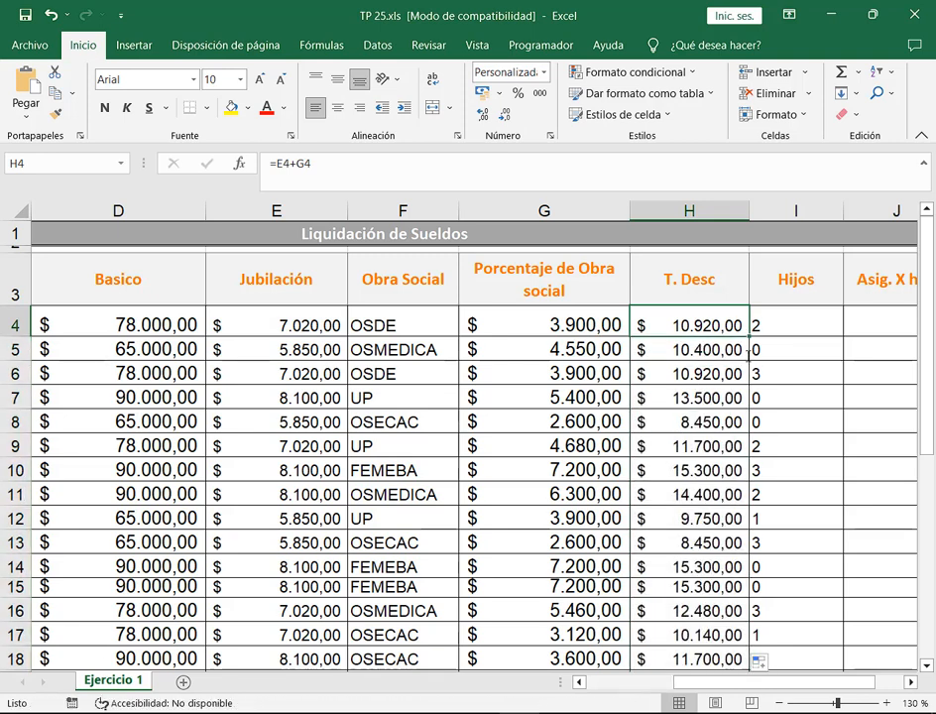
key(F2)
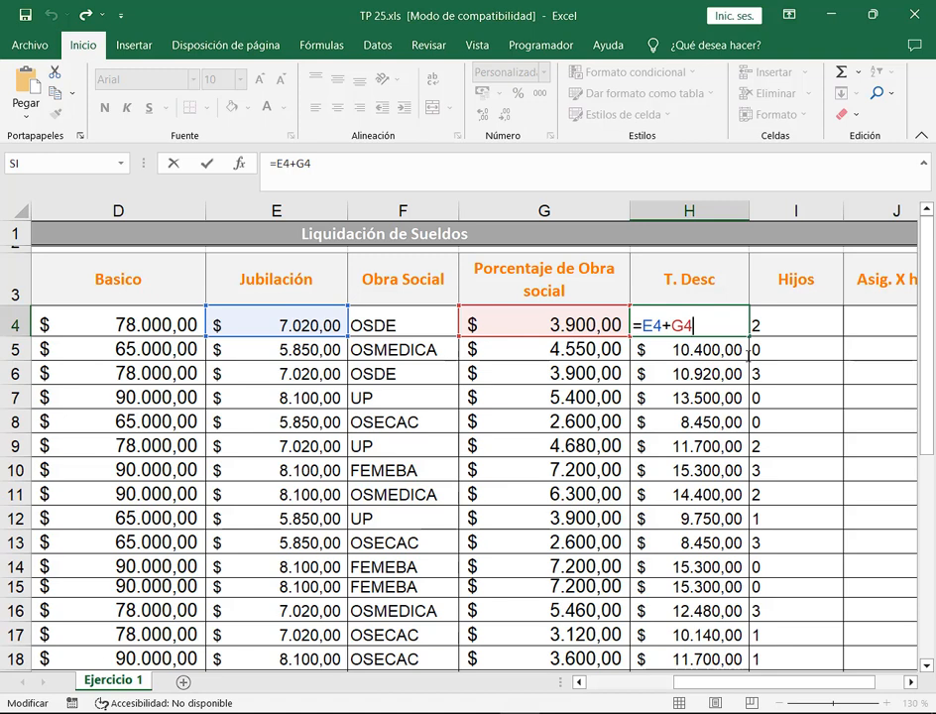
key(Return)
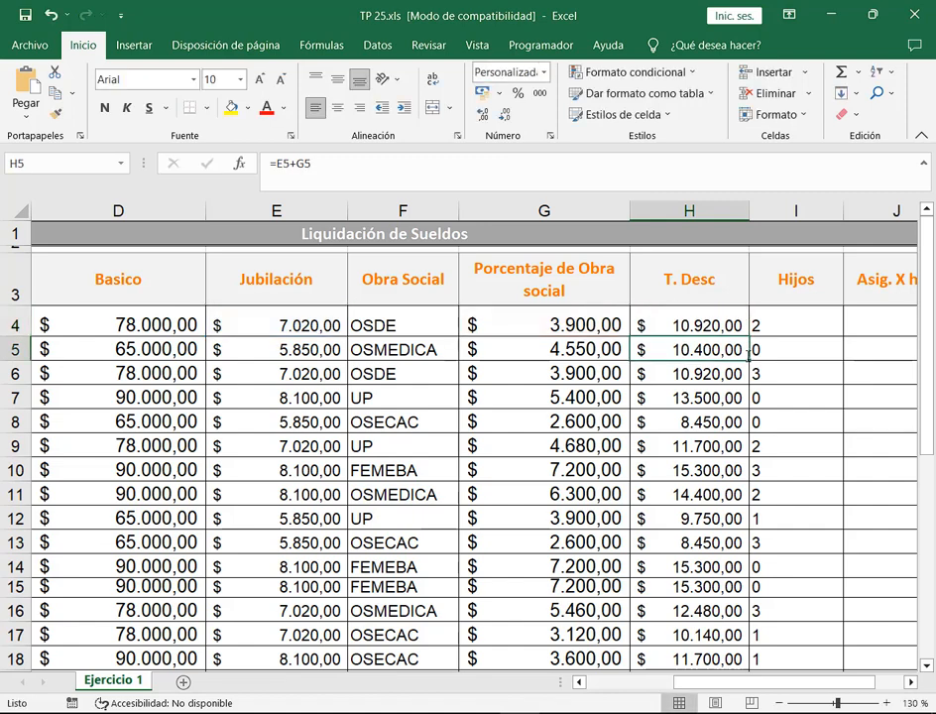
Enter =I4*$H$27 in J4 to multiply the number of children by the fixed Asignación por hijo amount.
key(Right)
key(Right)
key(Up)
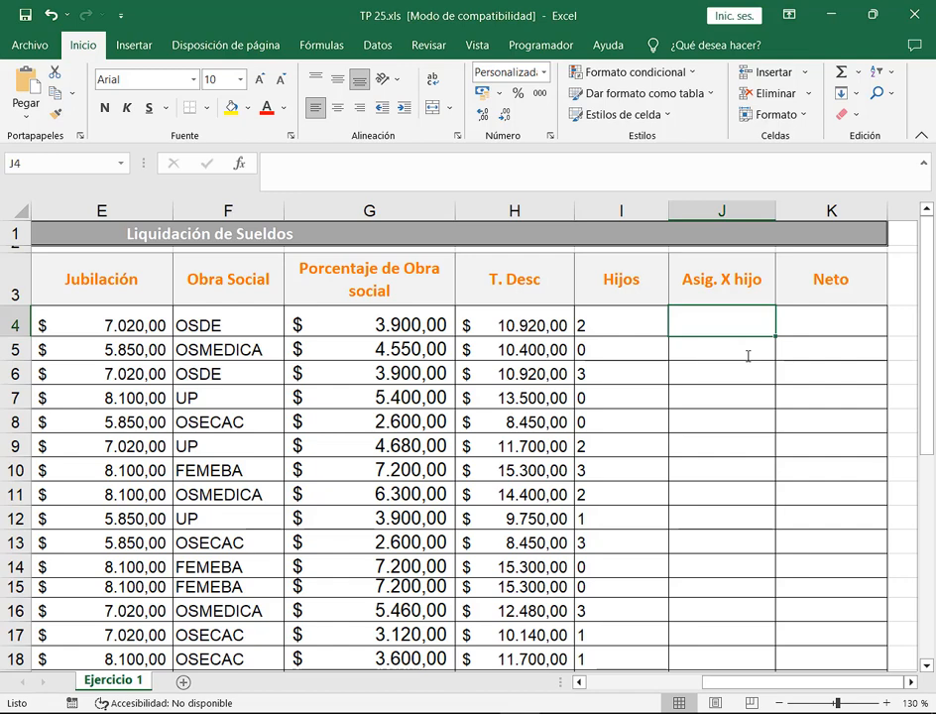
text(=)
scroll(723, 392, down, 2)
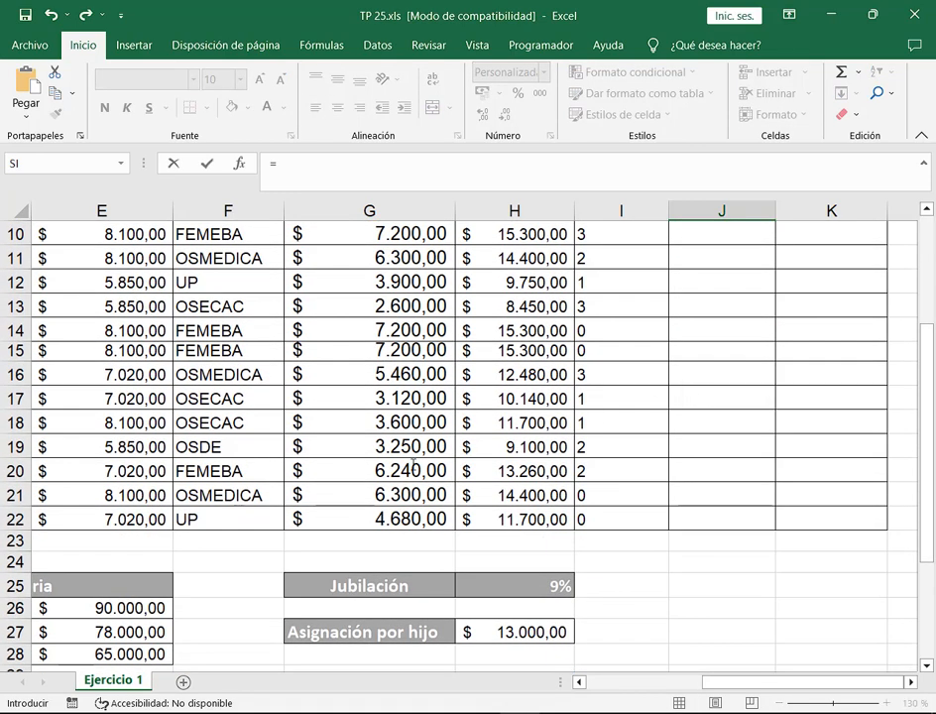
scroll(541, 555, down, 1)
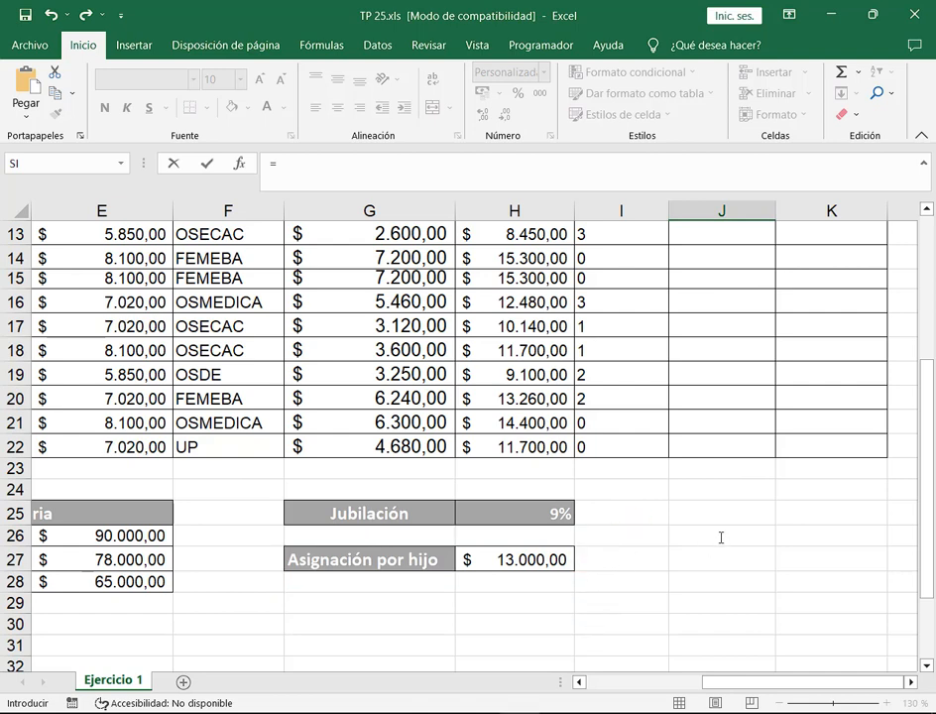
scroll(719, 535, up, 4)
click(654, 324)
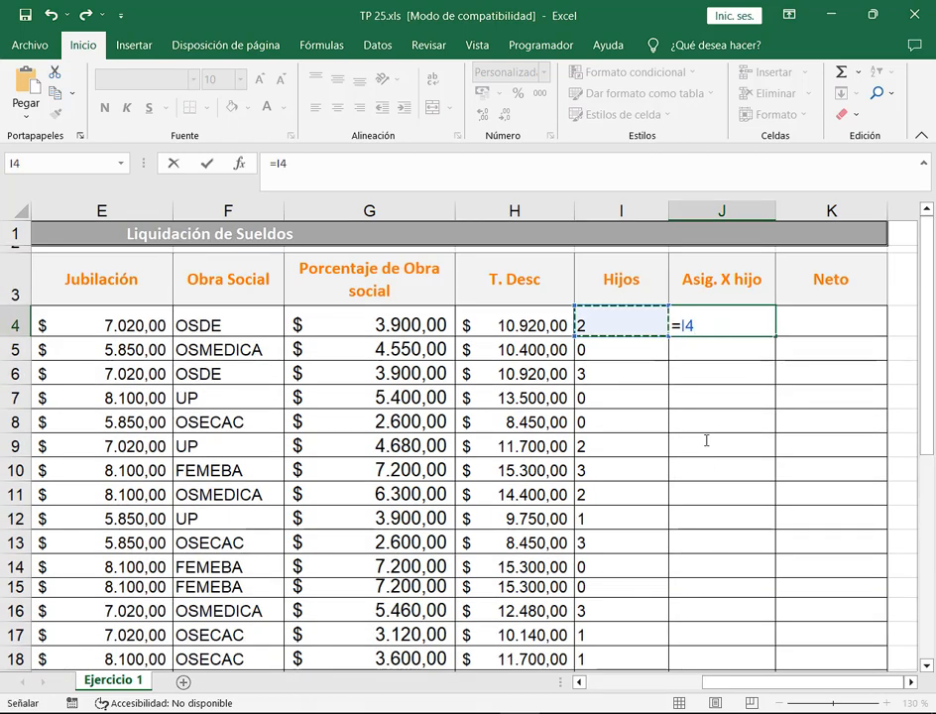
text(*)
scroll(705, 440, down, 3)
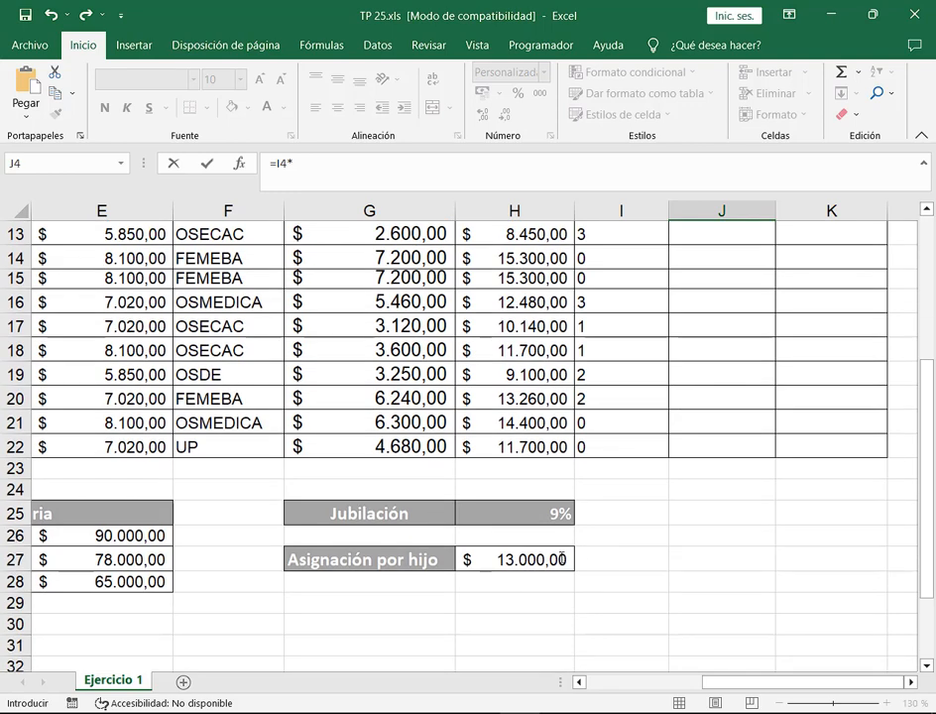
click(514, 559)
scroll(818, 476, up, 4)
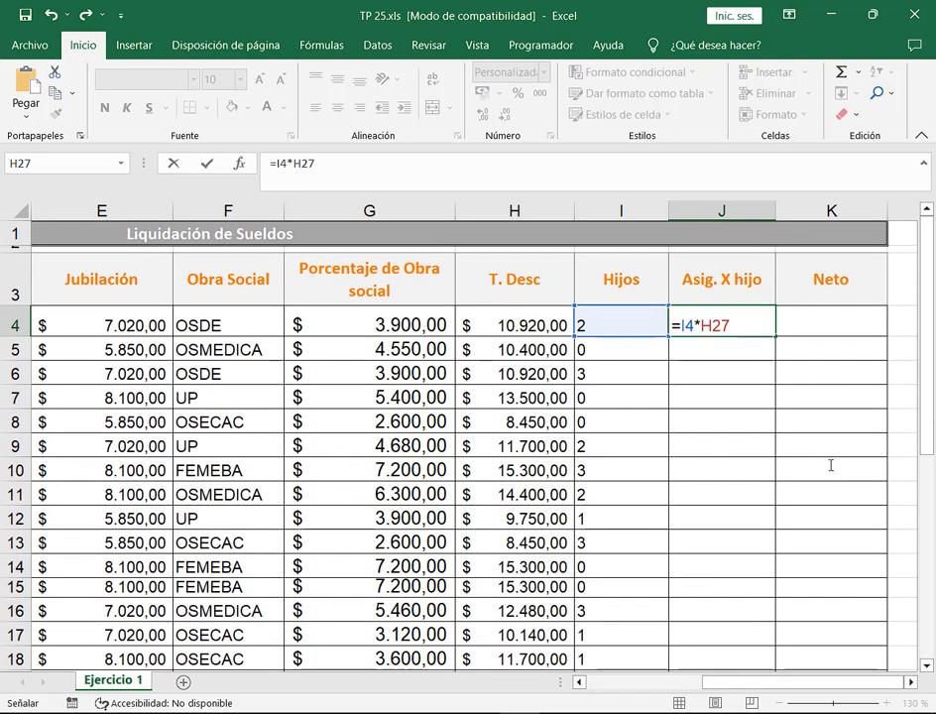
key(F4)
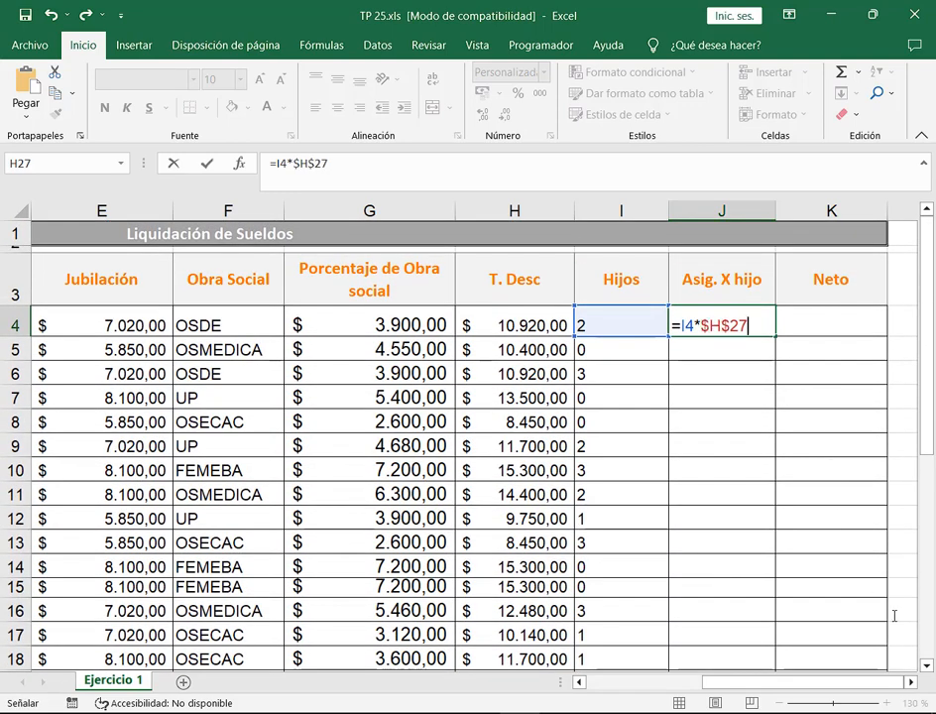
click(911, 681)
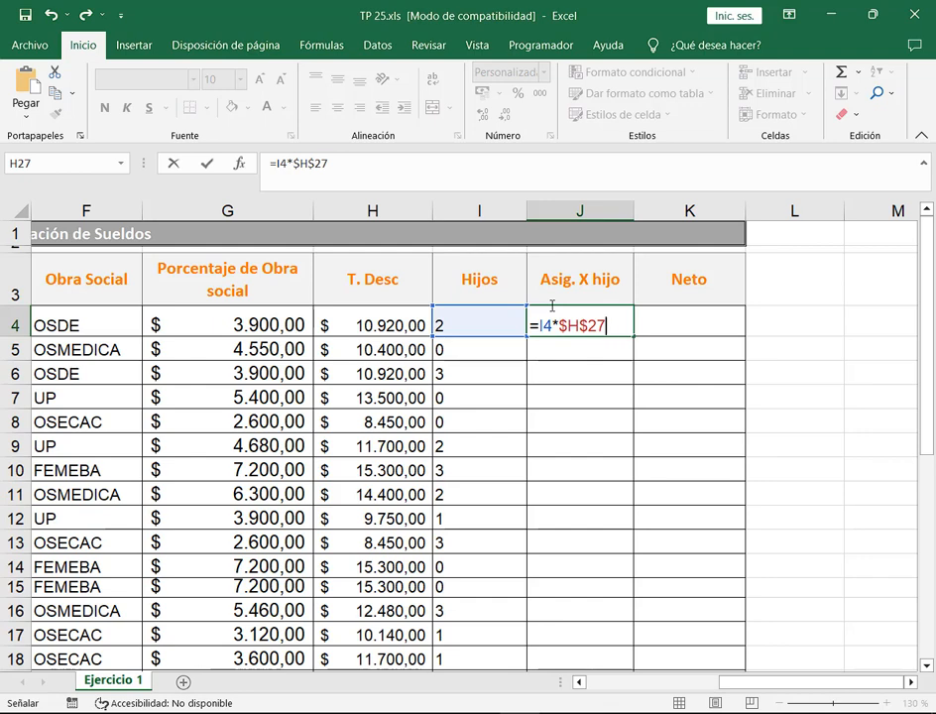
key(Return)
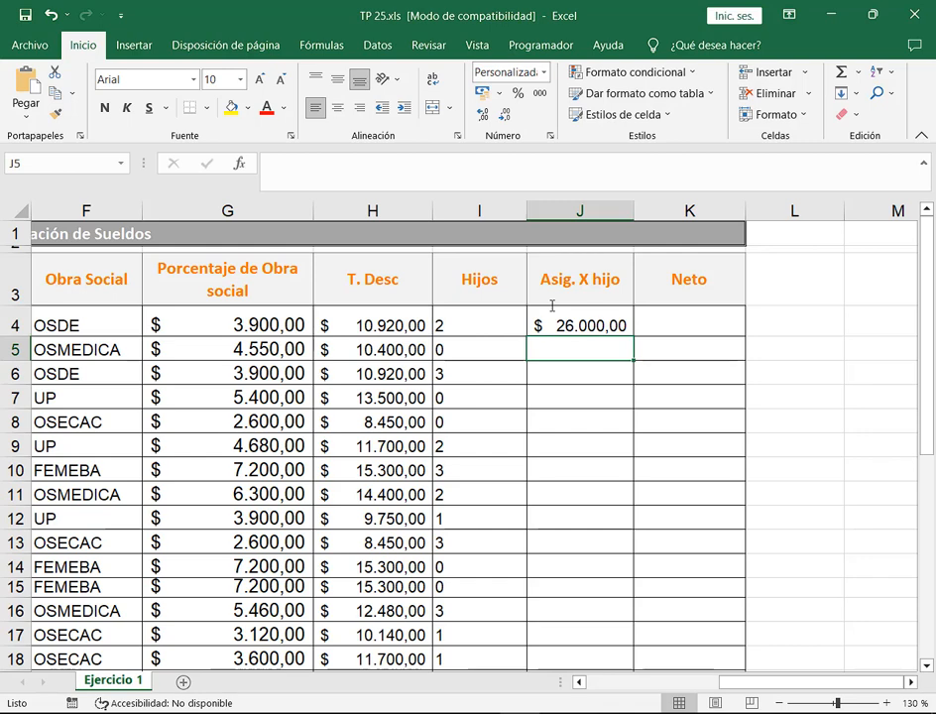
Fill the Asig. X hijo formula from J4 down the column for all employees.
drag(553, 304, 585, 316)
click(627, 321)
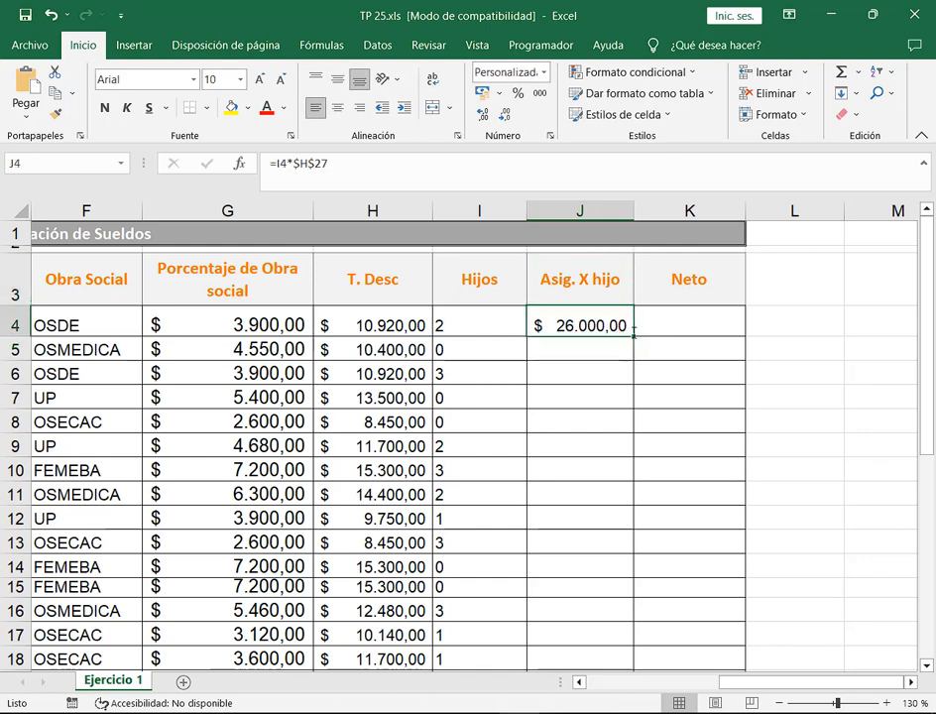
double_click(633, 333)
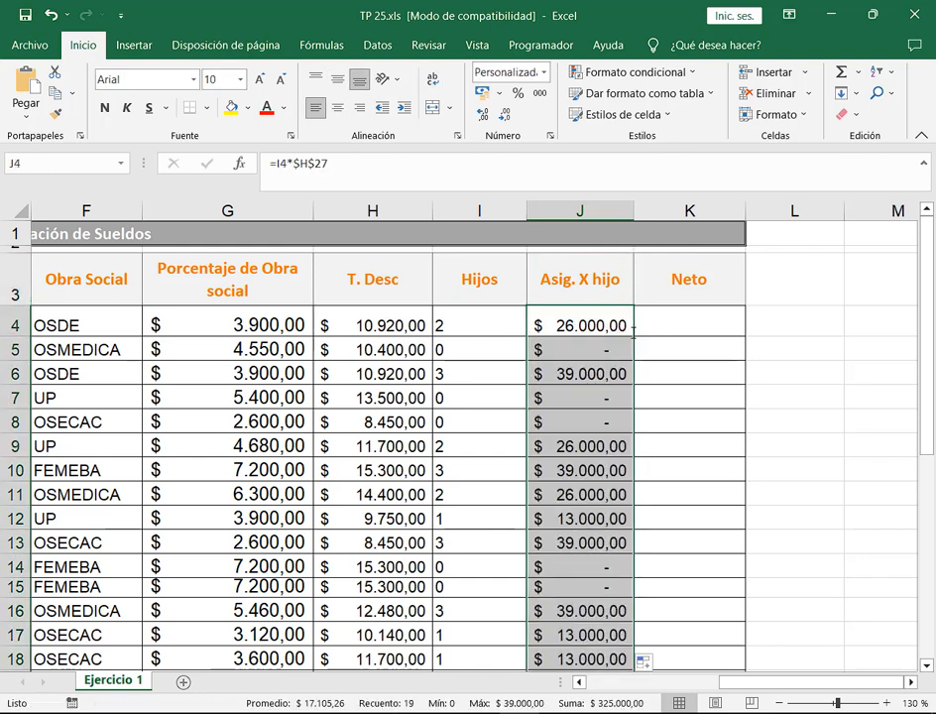
Review how the Asig. X hijo formula in J4 combines I4 with the absolute reference $H$27.
click(620, 325)
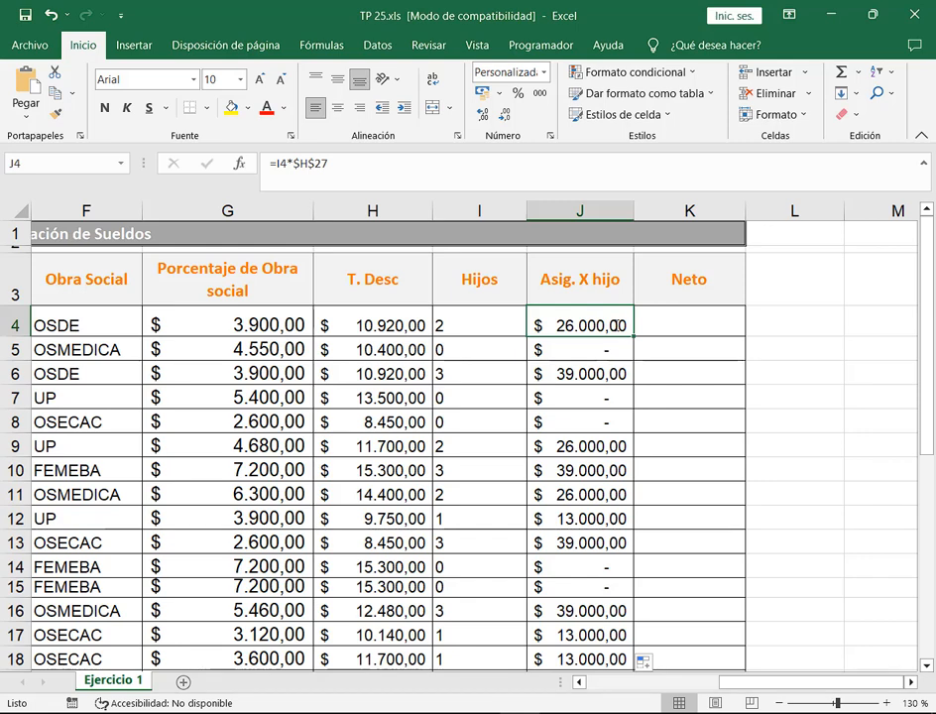
double_click(620, 325)
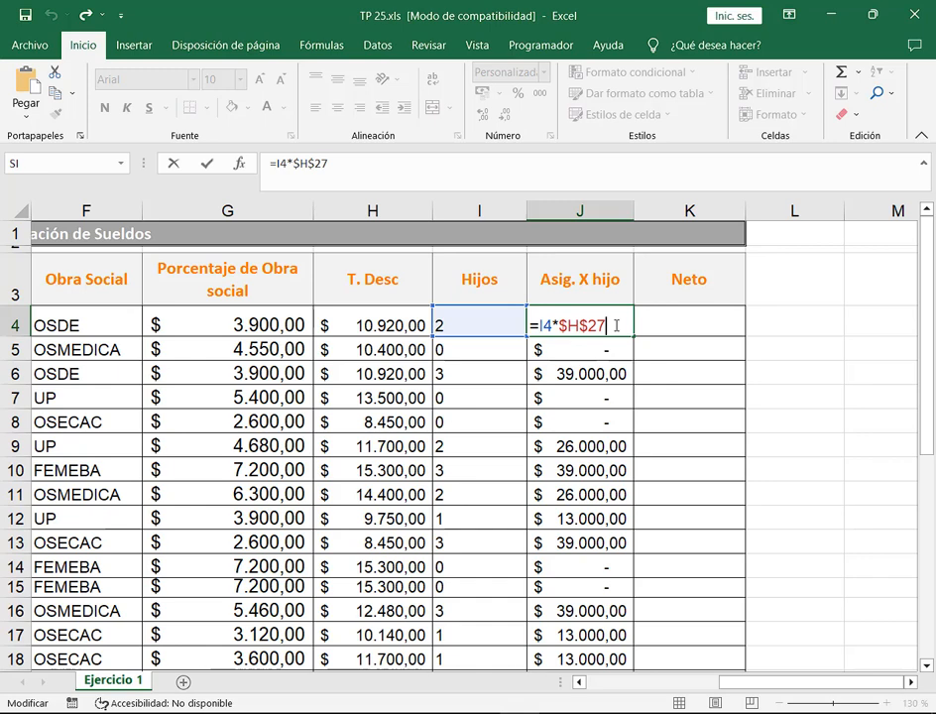
key(Return)
Enter =D4-H4+J4 in K4 to calculate Neto from the Basico, total deductions and child allowance.
key(Right)
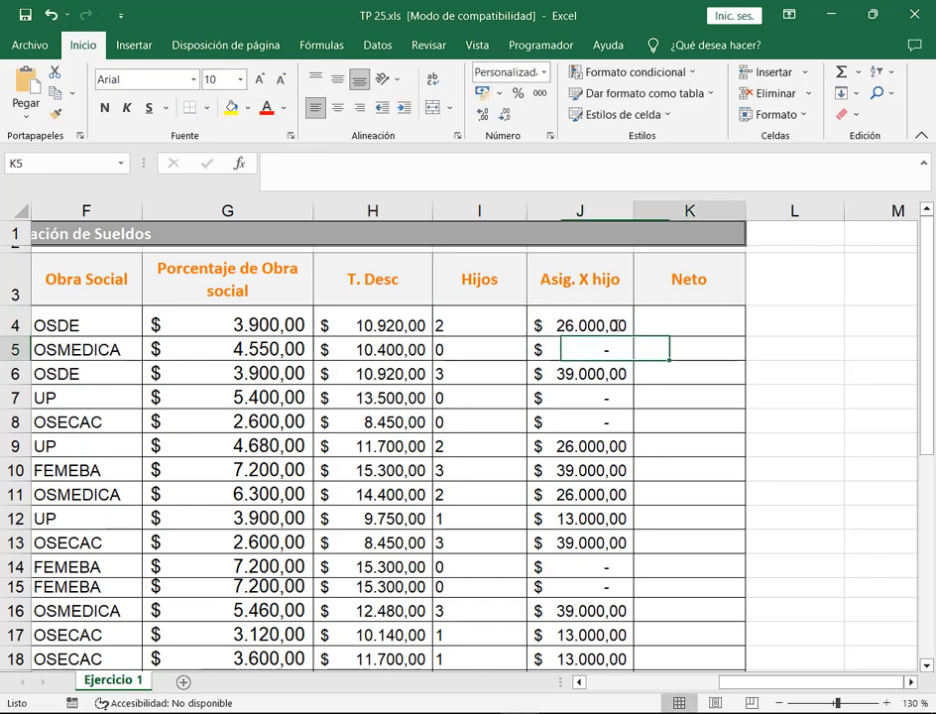
key(Up)
text(?)
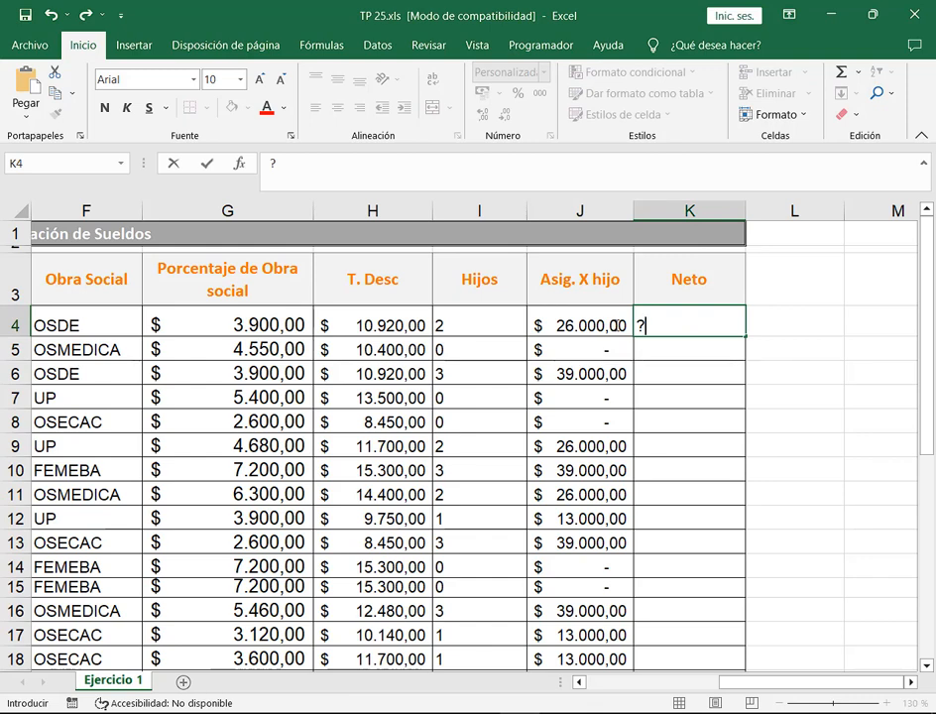
key(BackSpace)
text(=)
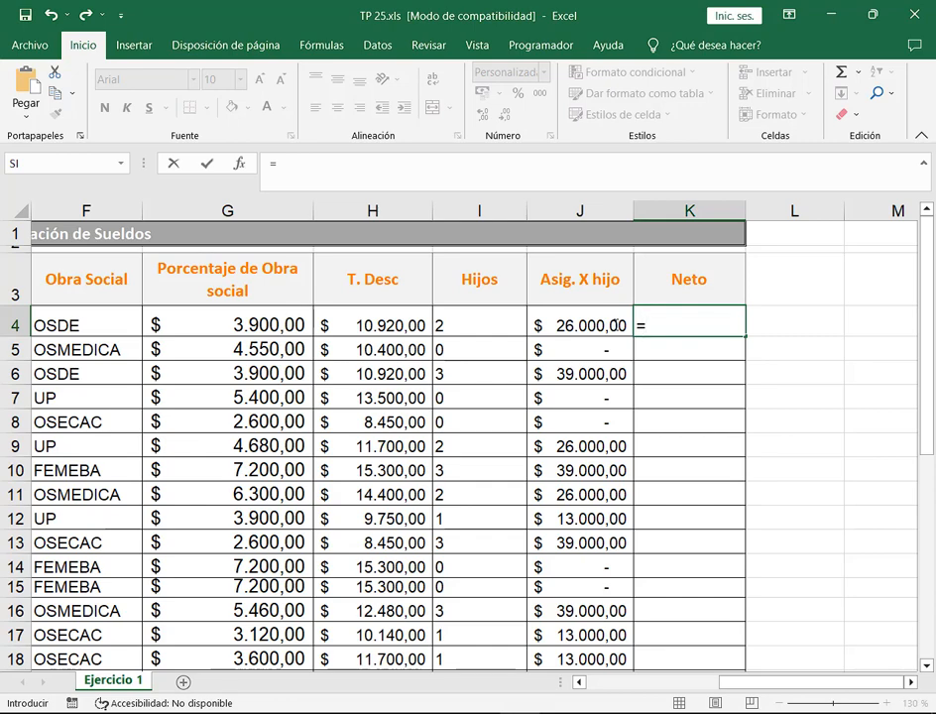
click(579, 681)
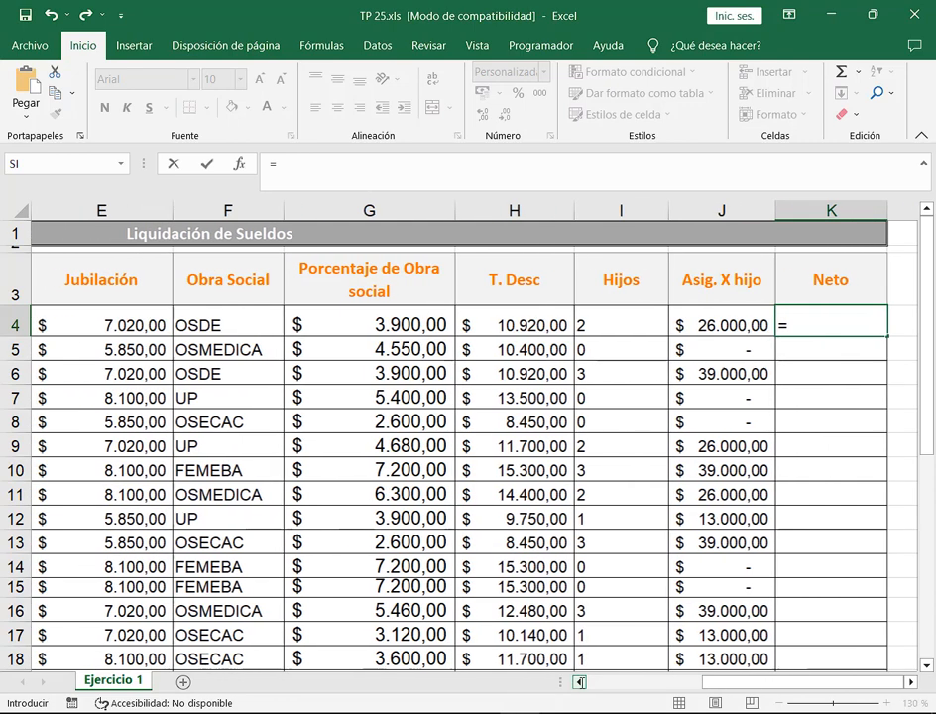
click(581, 682)
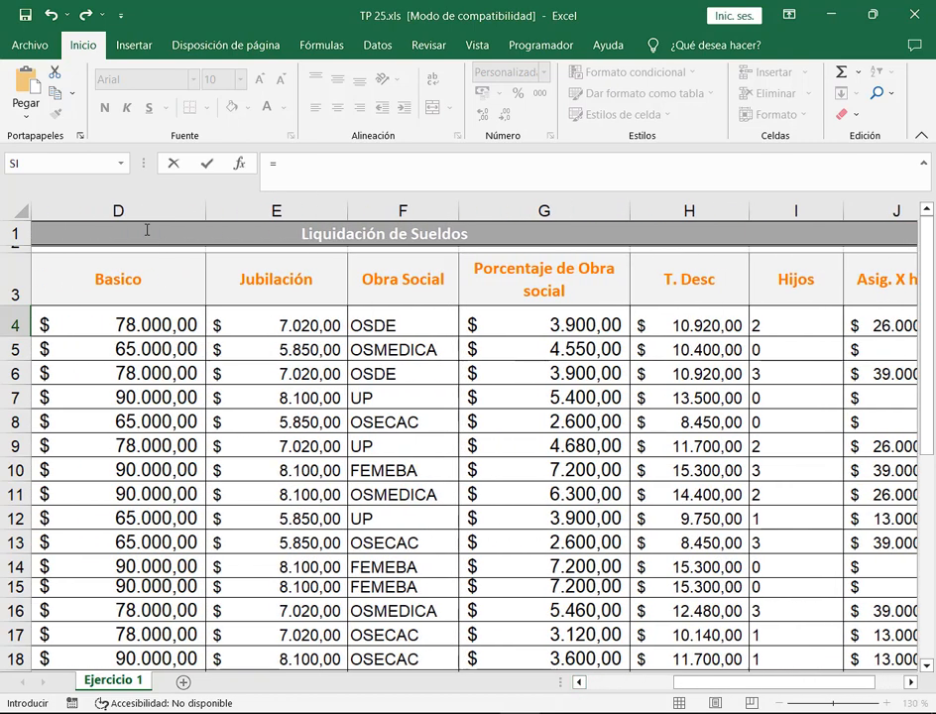
click(154, 318)
click(910, 681)
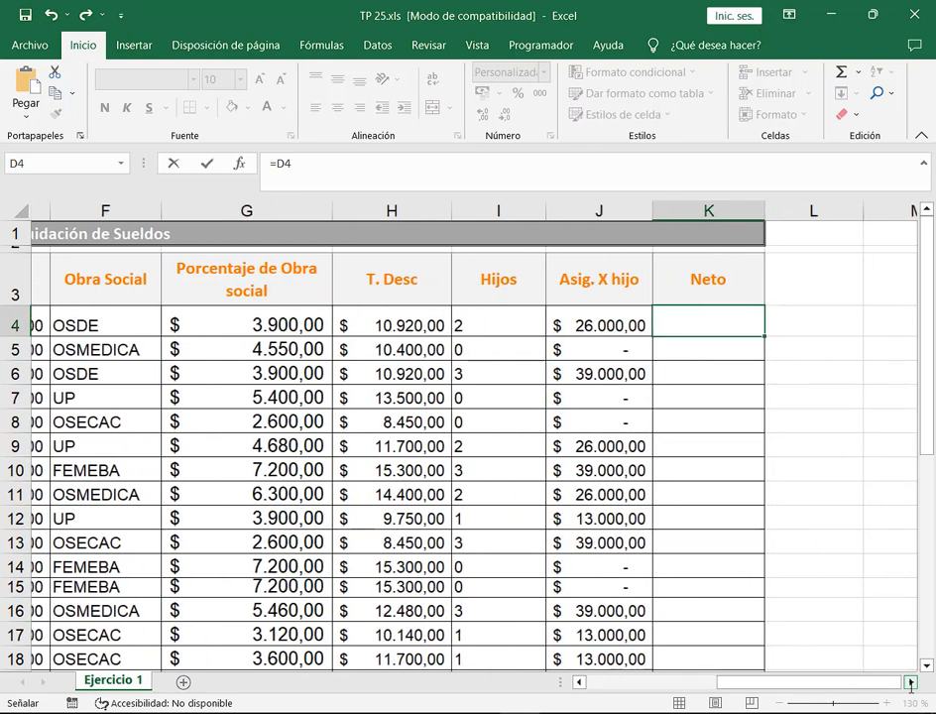
click(910, 680)
text(-)
click(260, 325)
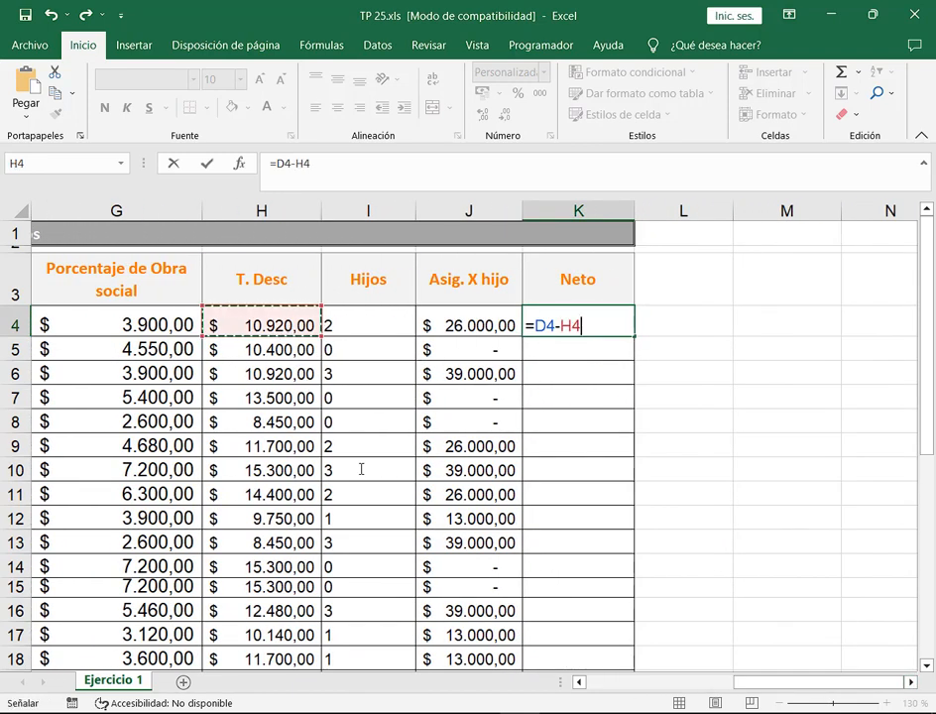
text(+)
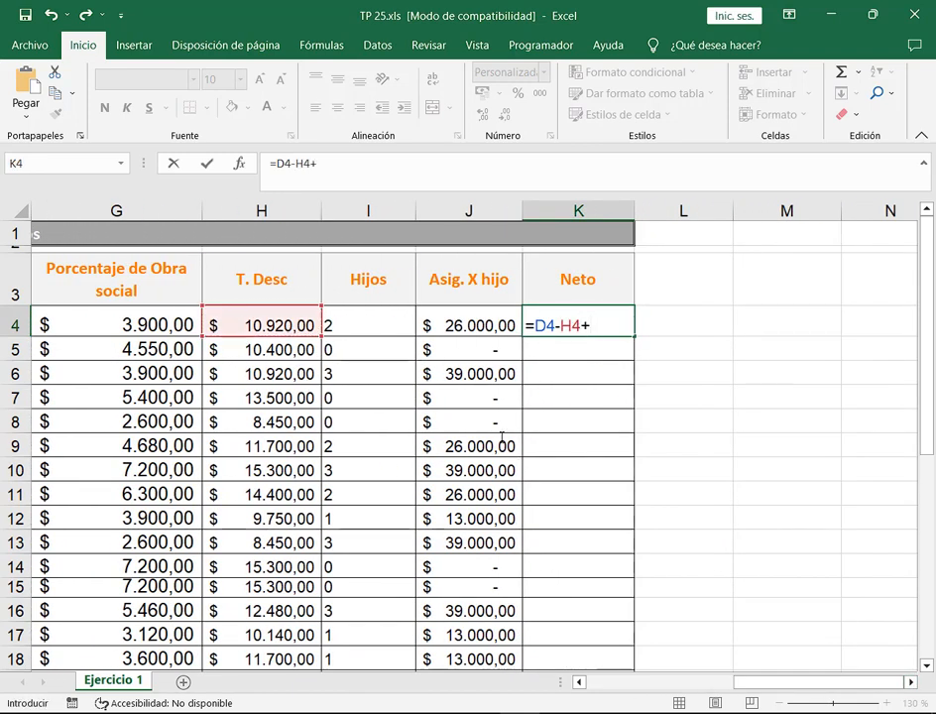
key(Left)
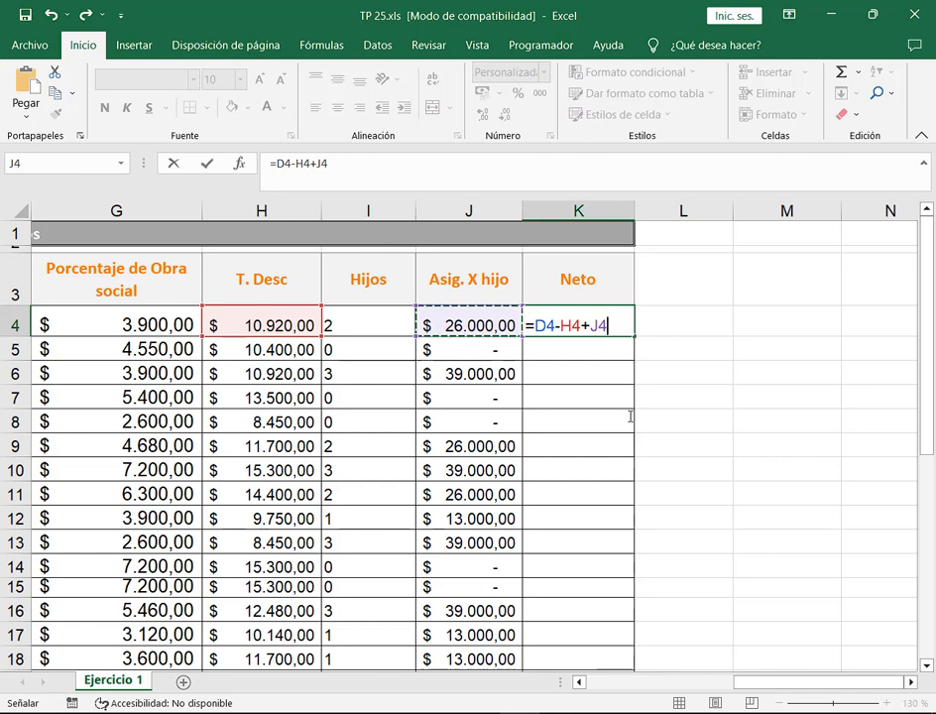
key(Return)
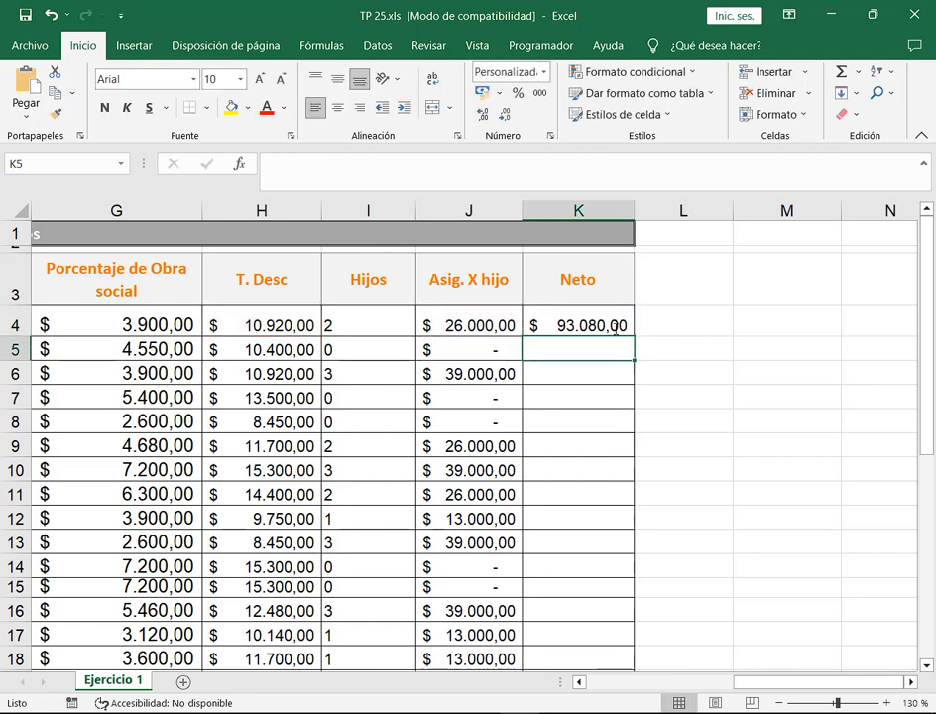
Fill the Neto formula from K4 down the column for all employees and reselect K4.
click(622, 327)
double_click(634, 336)
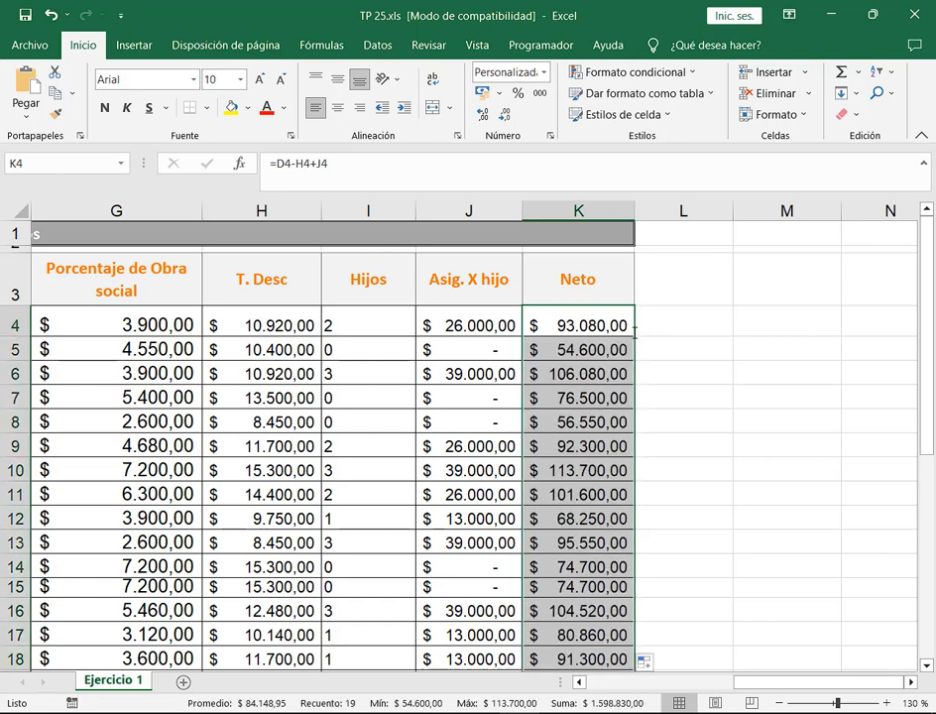
click(621, 318)
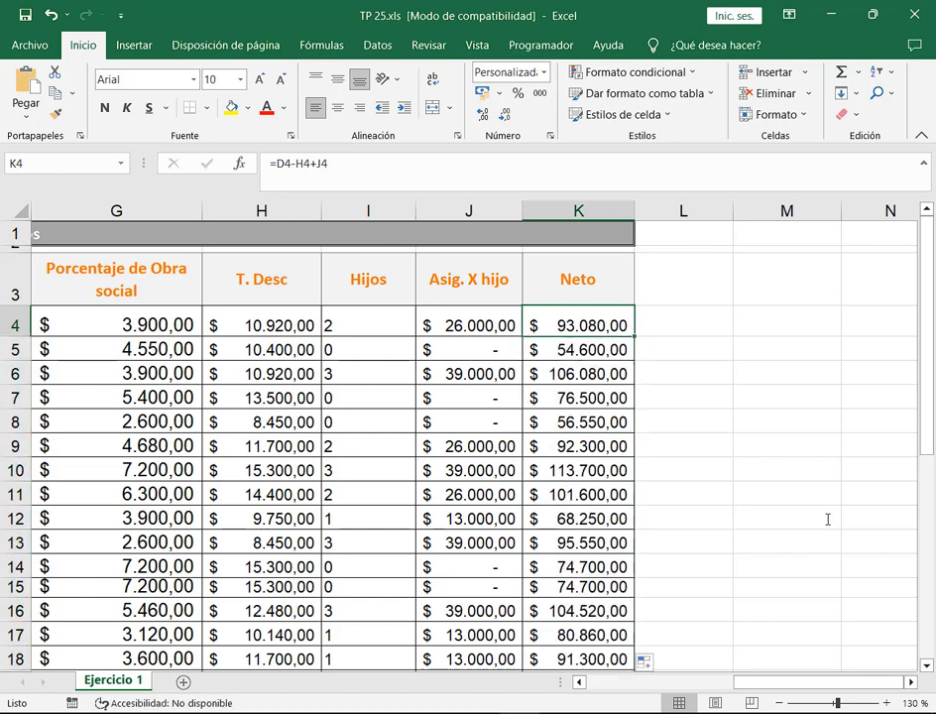
Check the references in the Neto formula in K4, leave it unedited, and restore the workbook window to a smaller size.
key(F2)
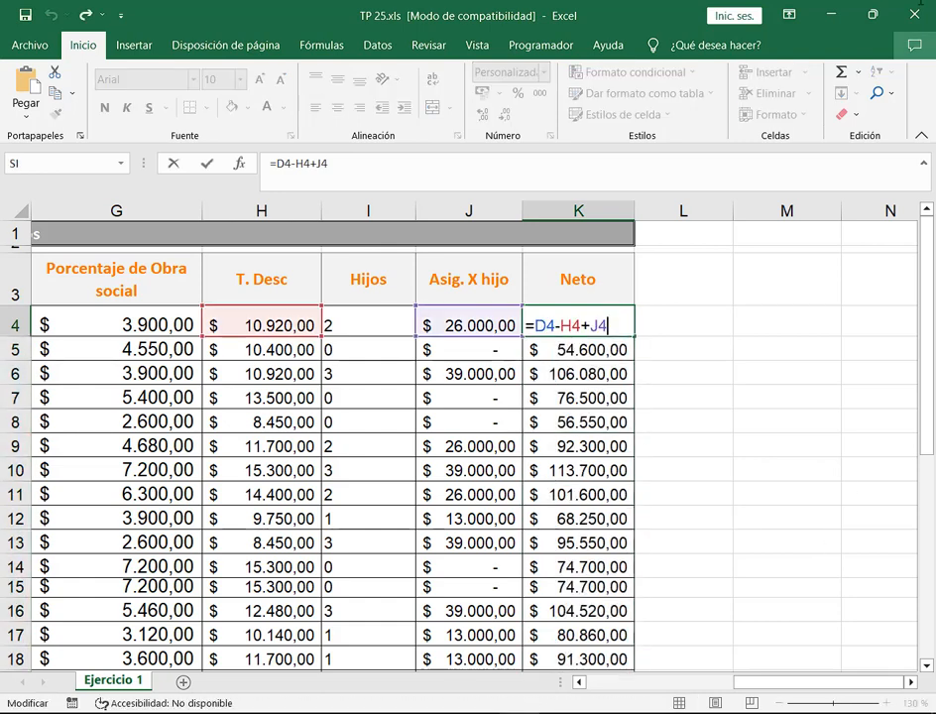
key(Escape)
click(872, 14)
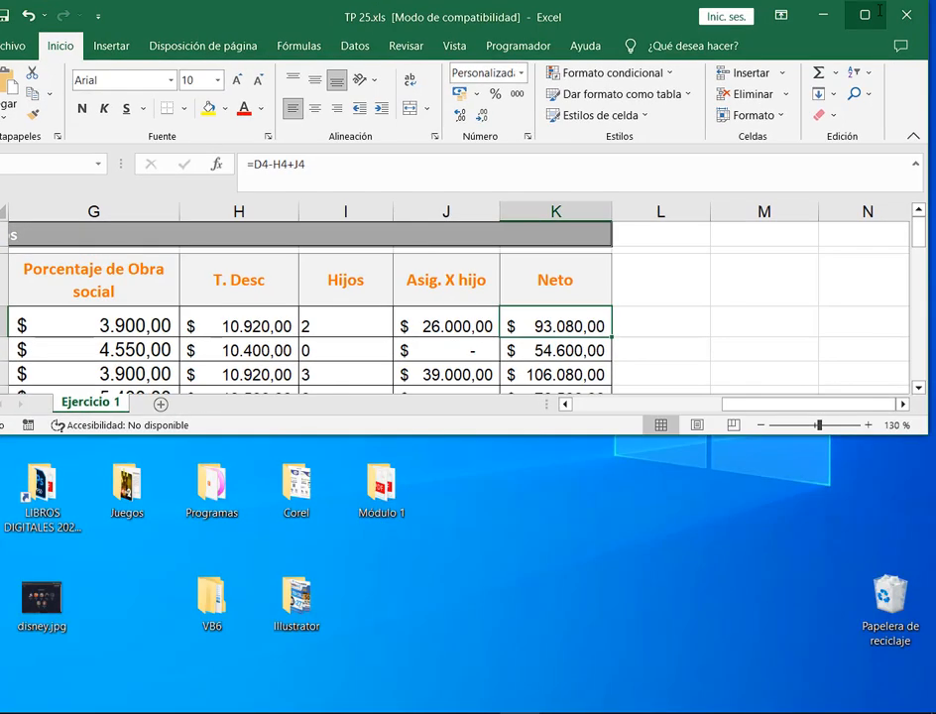
Place the workbook window over the Meet call and show the cell references of the Neto formula in K4, leaving it unedited.
click(164, 674)
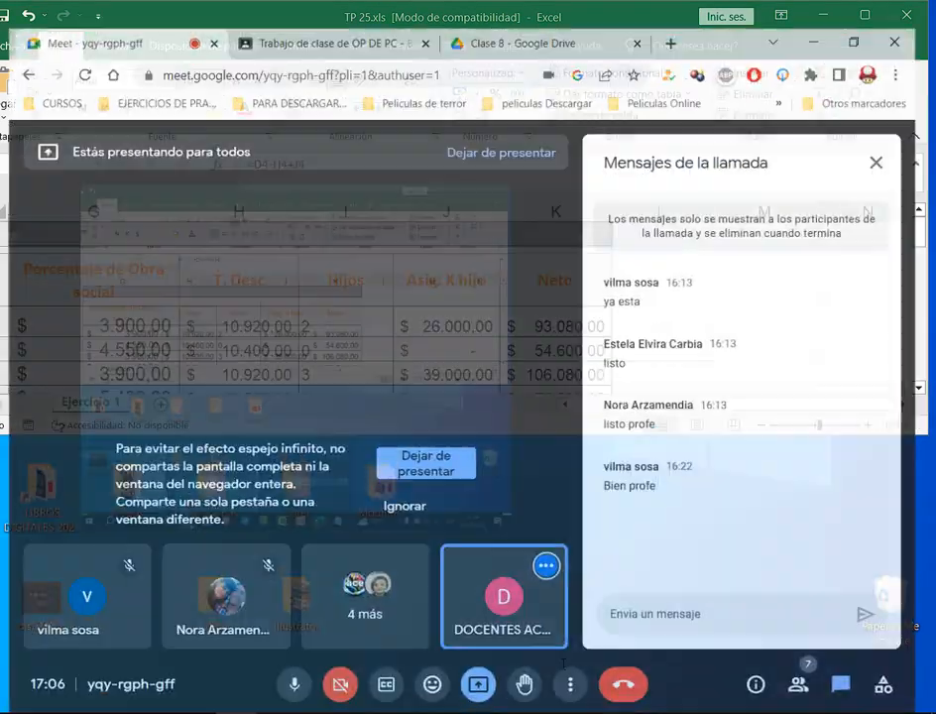
click(519, 712)
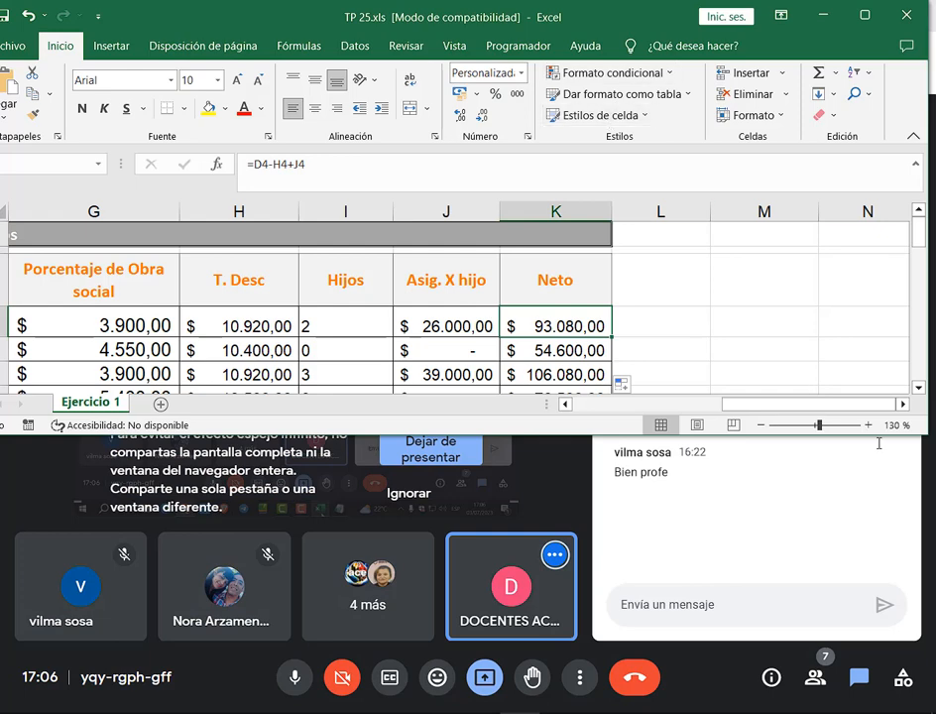
drag(921, 432, 922, 505)
key(F2)
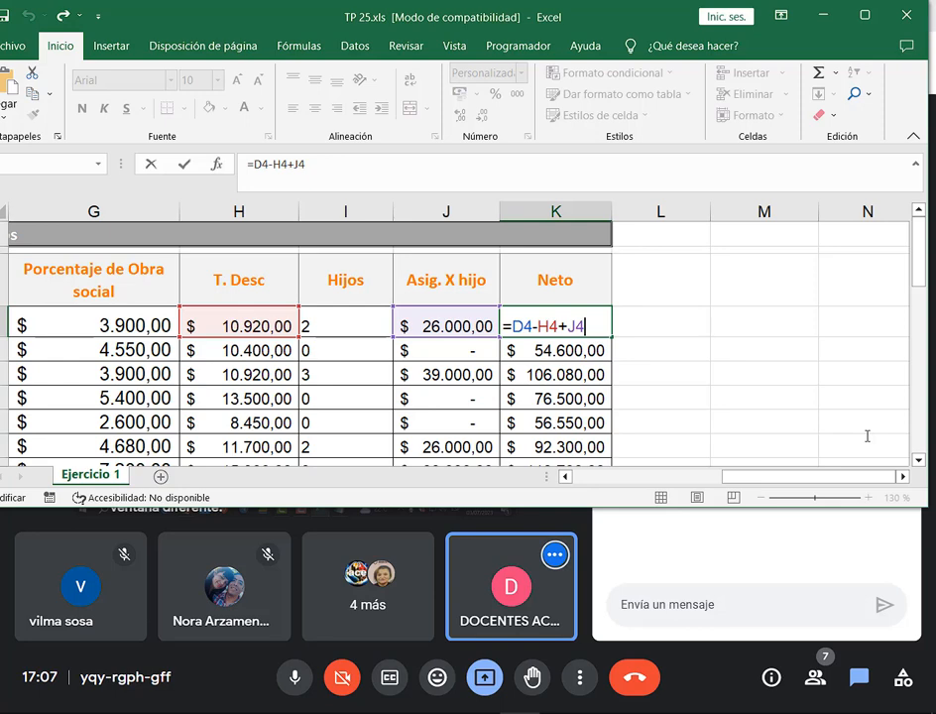
key(ctrl+Return)
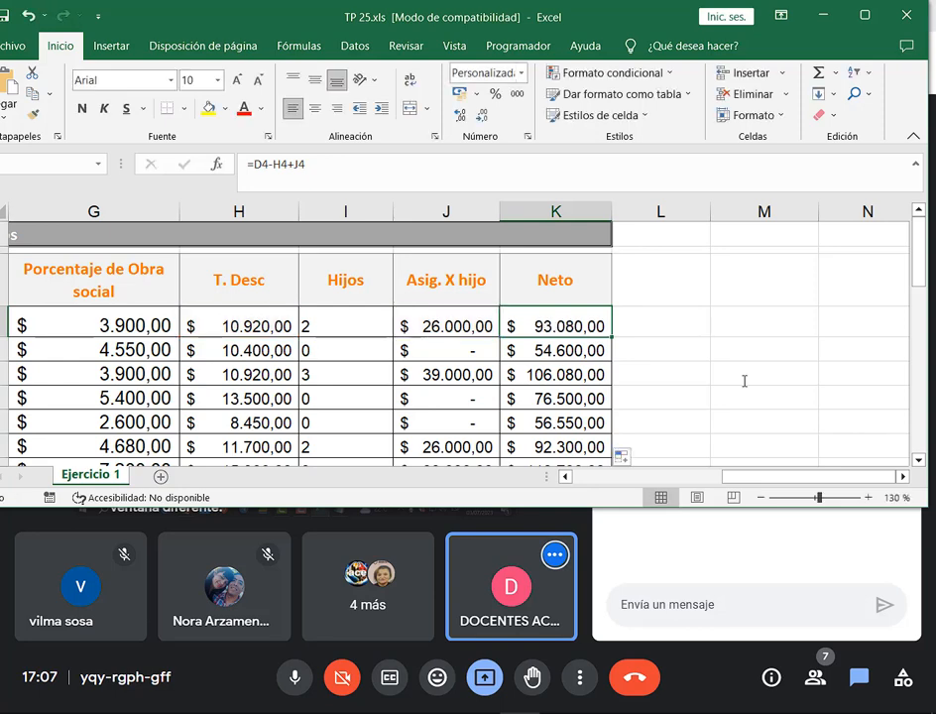
mouse_move(698, 475)
mouse_down()
mouse_move(694, 415)
mouse_move(694, 464)
mouse_move(694, 454)
mouse_up()
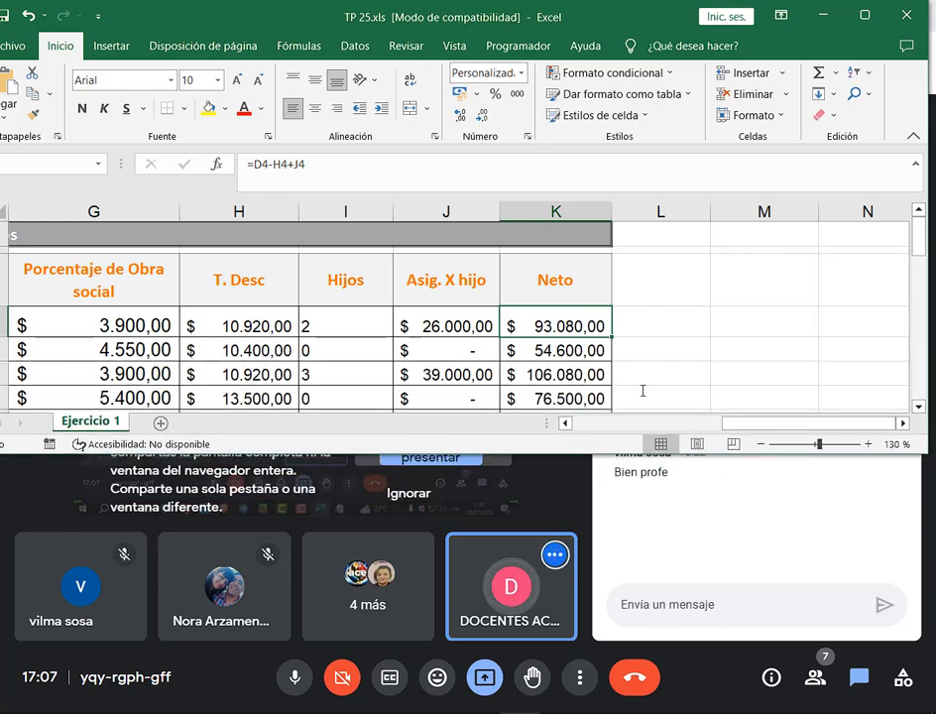
key(F2)
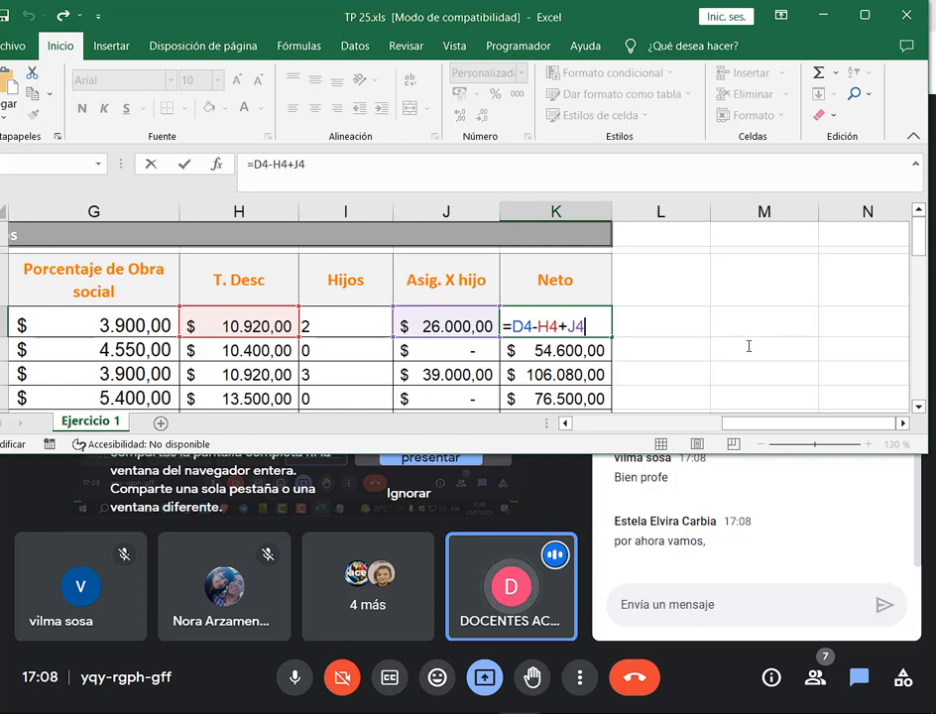
key(ctrl+Return)
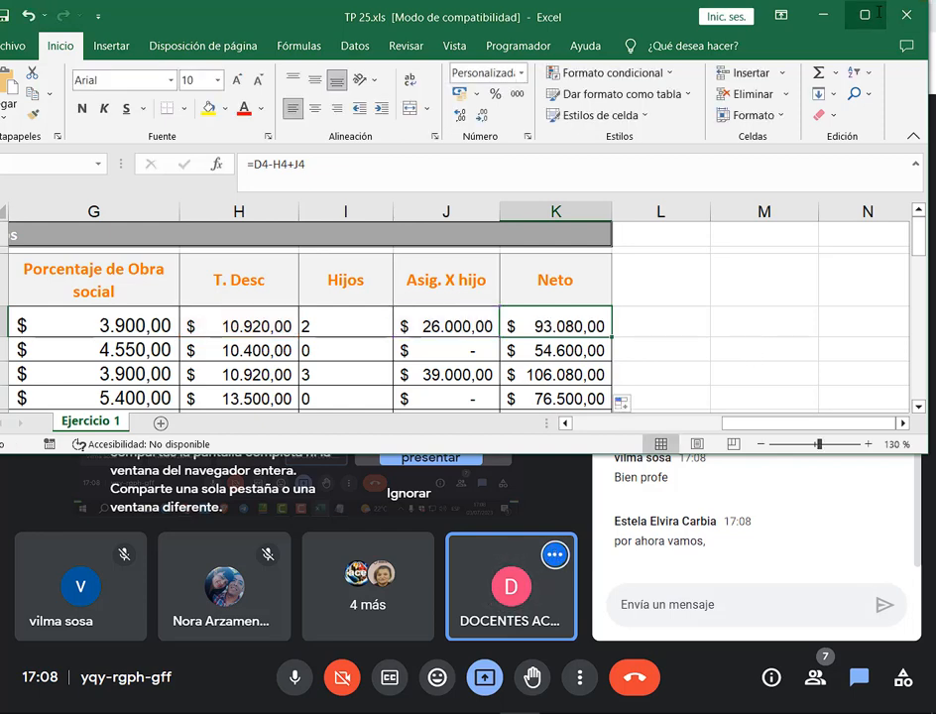
Maximize the workbook and review the sheet from the employee list to the Empleados por Categoria and Recaudación por Categoría tables.
double_click(636, 10)
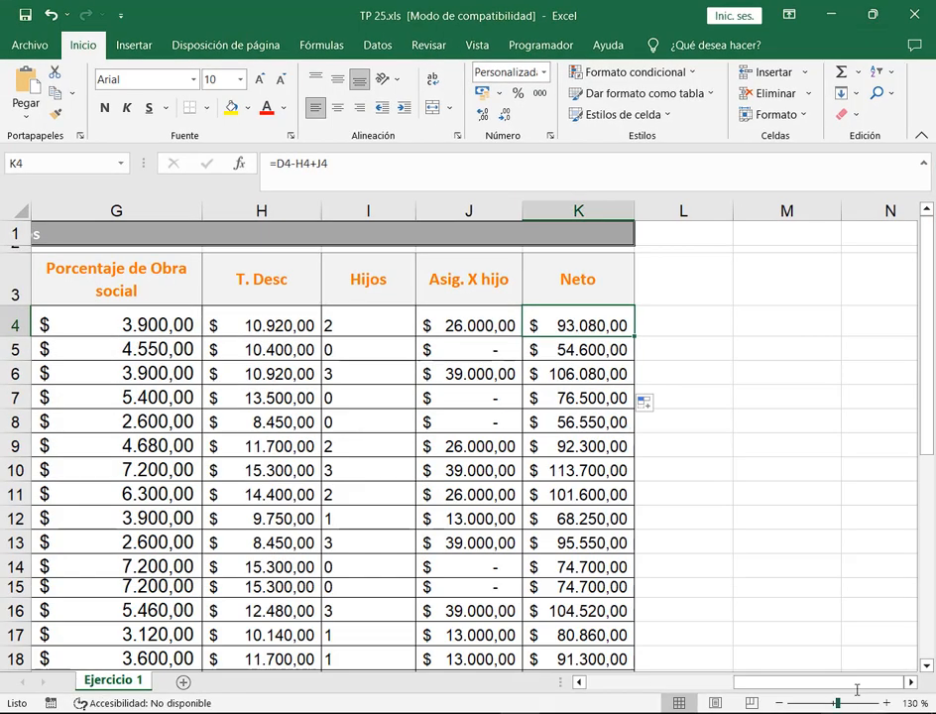
drag(847, 683, 773, 683)
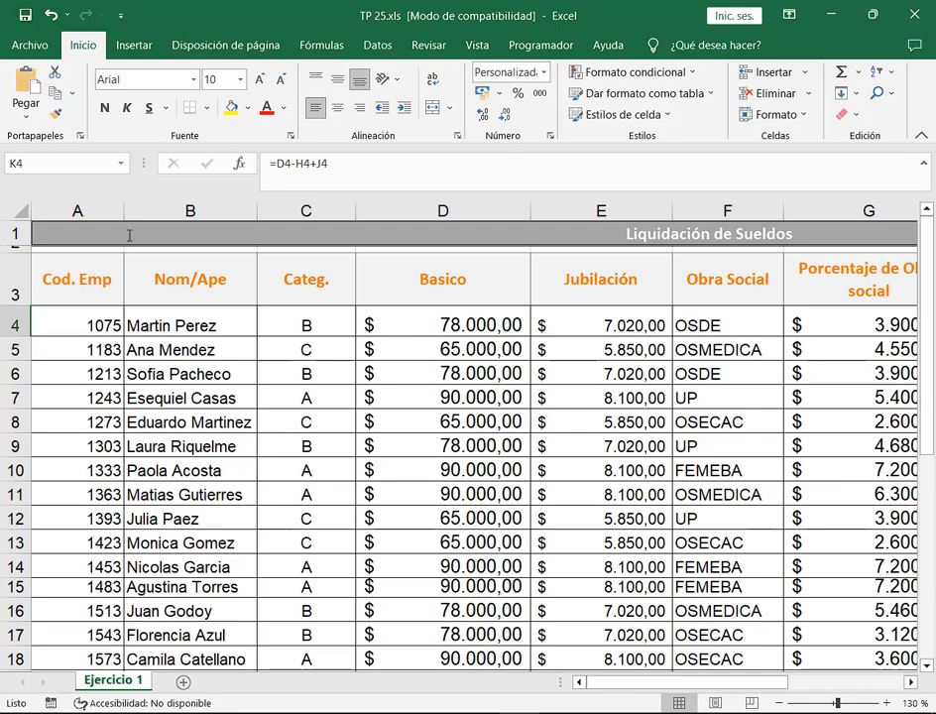
scroll(367, 424, down, 5)
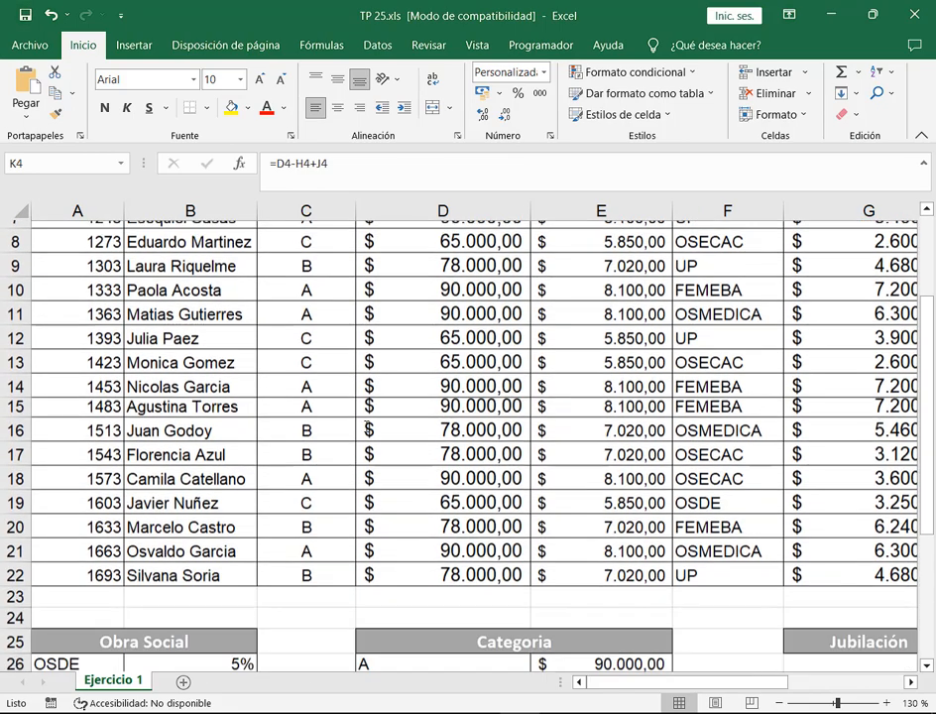
scroll(359, 434, down, 2)
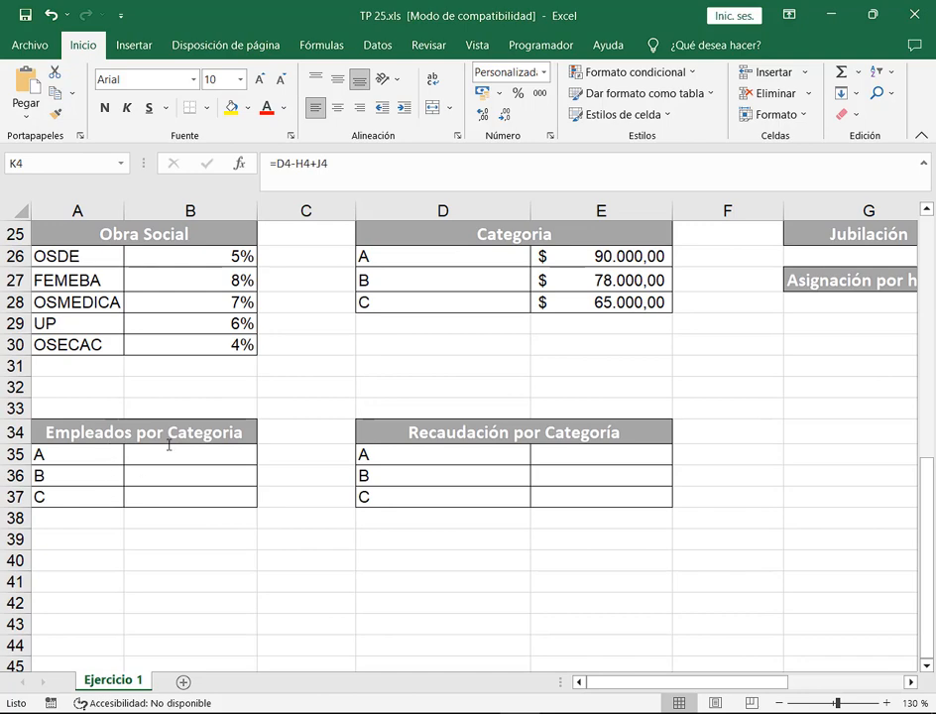
scroll(168, 445, up, 5)
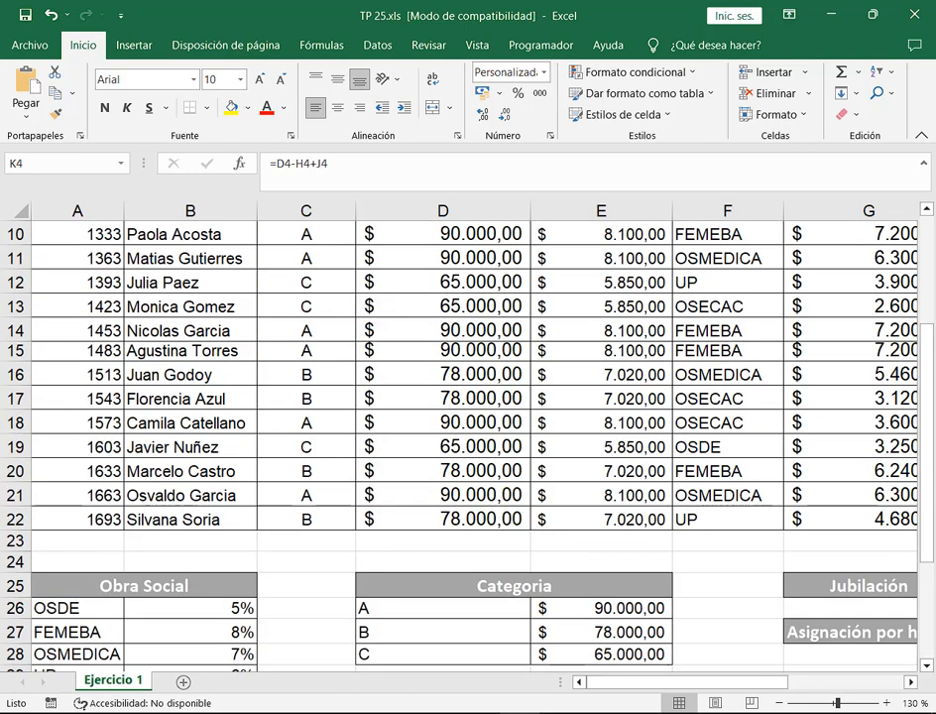
Switch to the Meet call, mute the microphone and turn it back on.
click(162, 647)
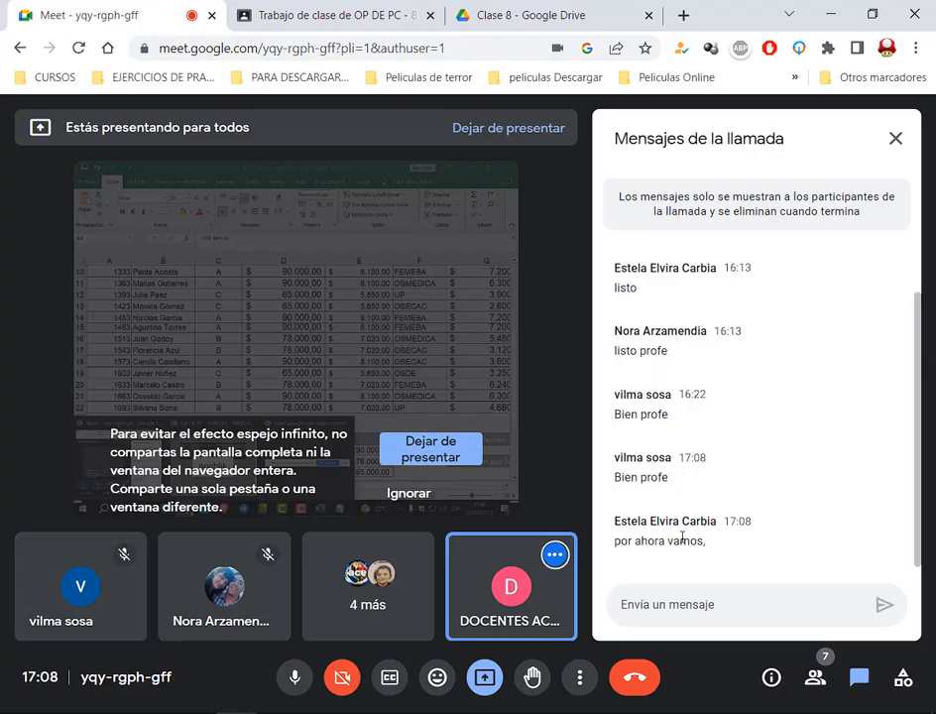
key(ctrl+d)
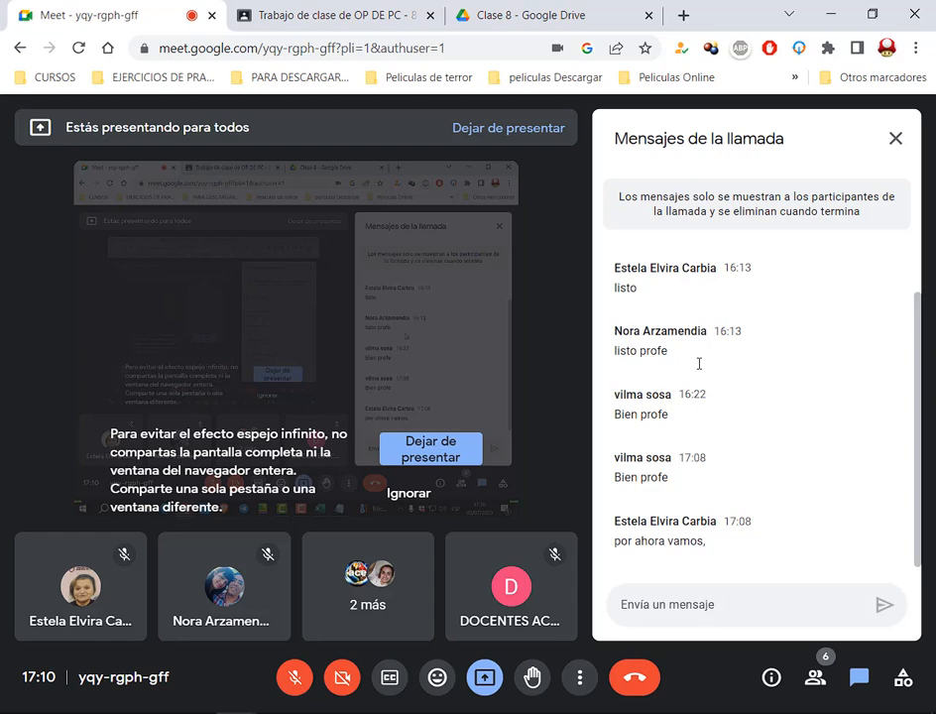
click(295, 677)
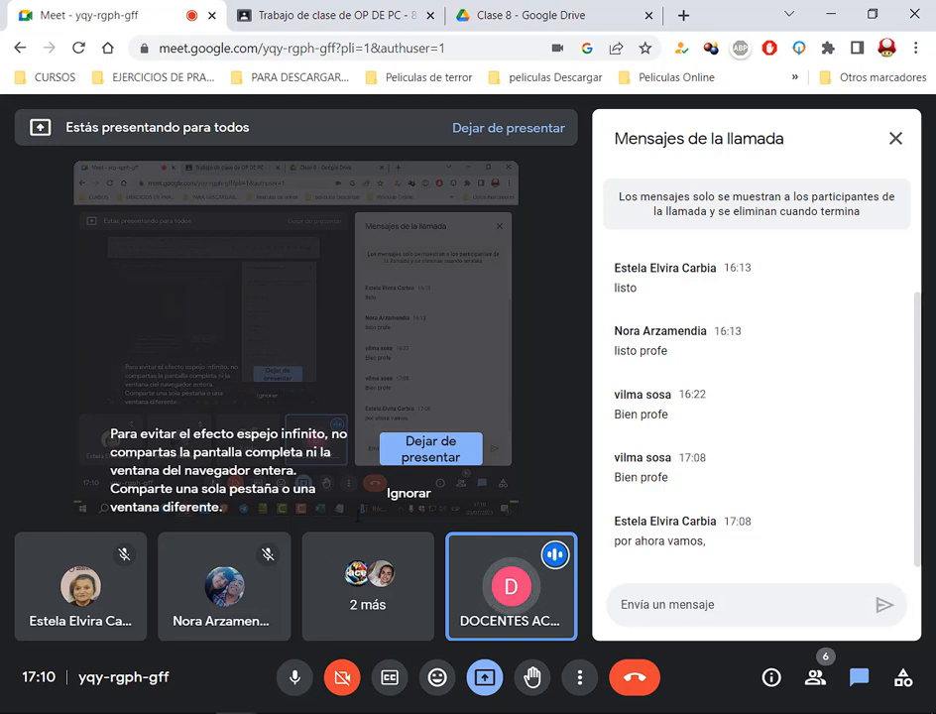
Return to Excel and examine the empty result cells of the Empleados por Categoria and Recaudación por Categoría tables.
click(519, 713)
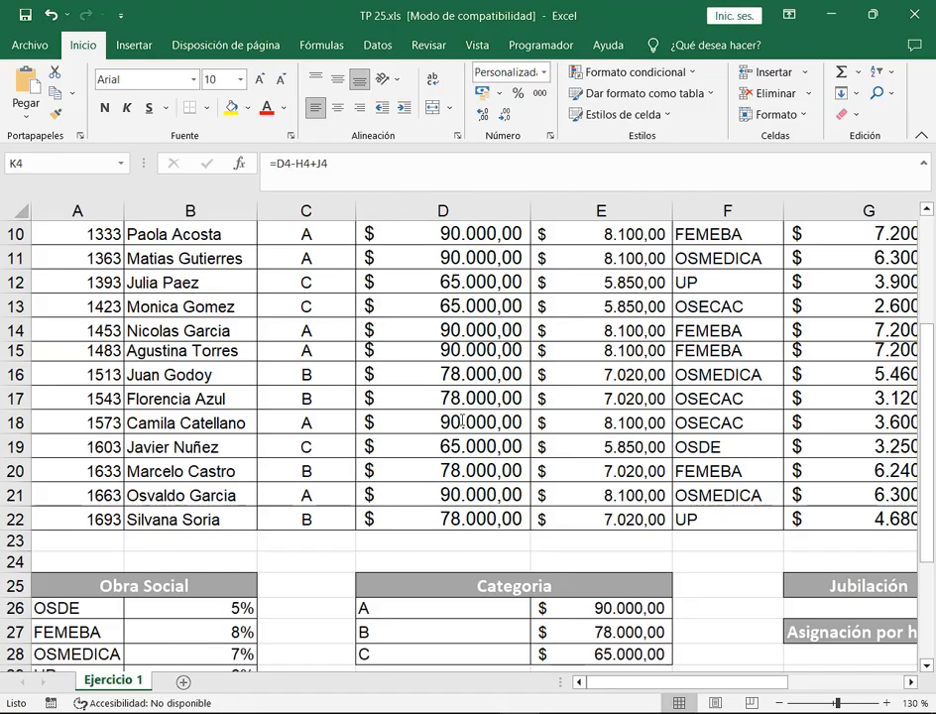
scroll(462, 423, down, 5)
click(169, 451)
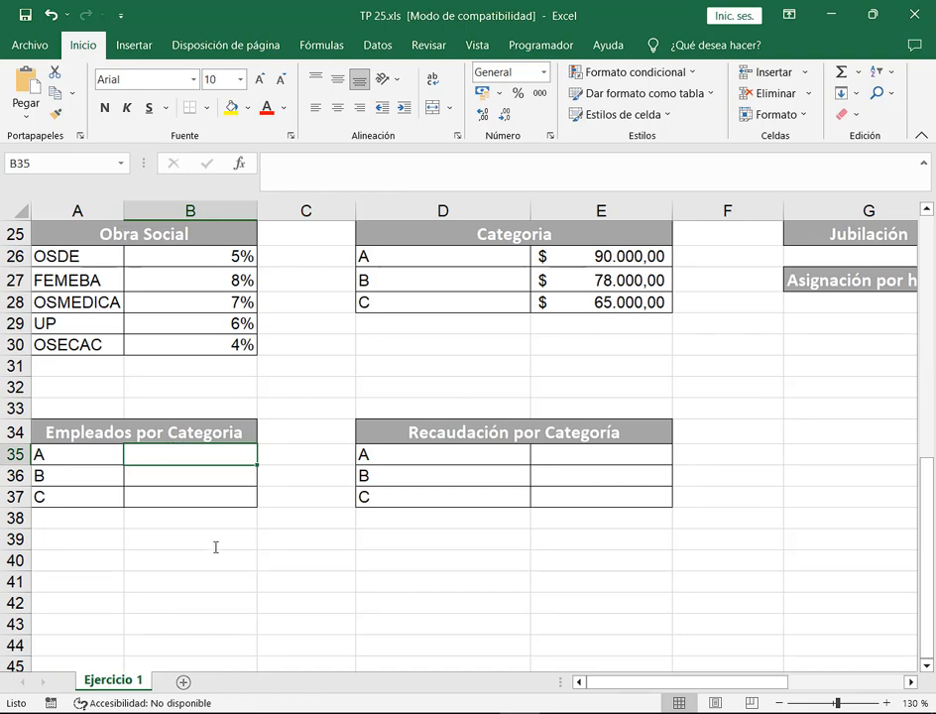
click(359, 713)
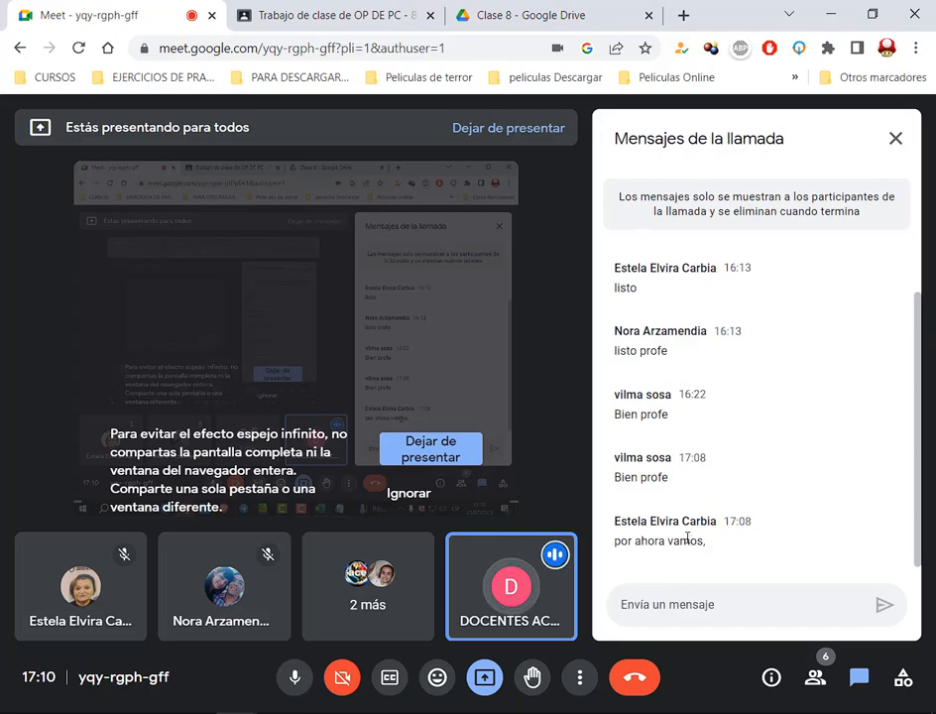
key(alt+Tab)
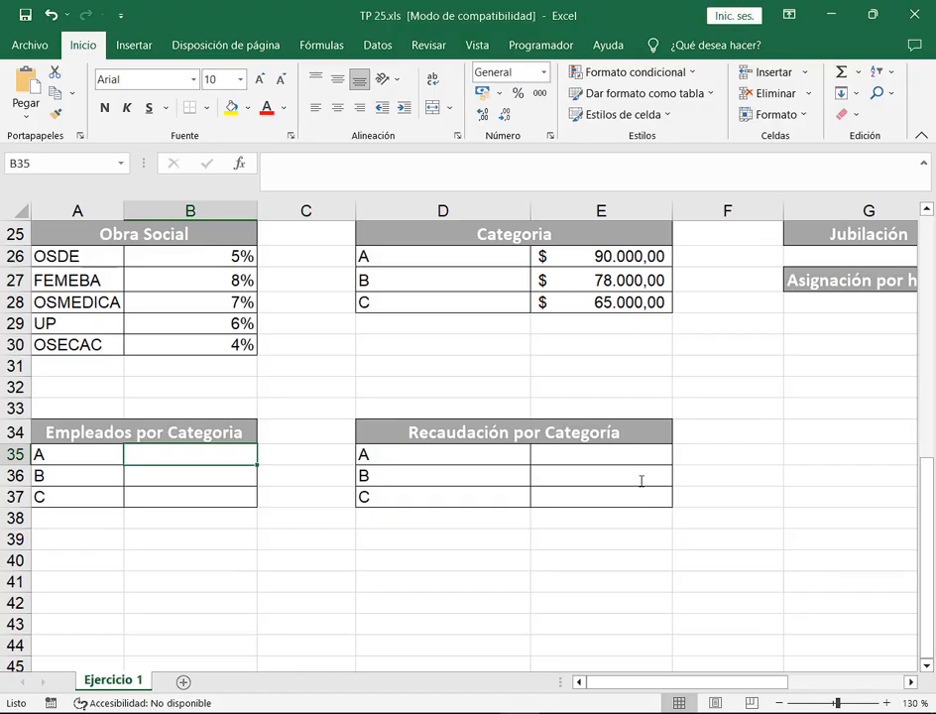
click(629, 438)
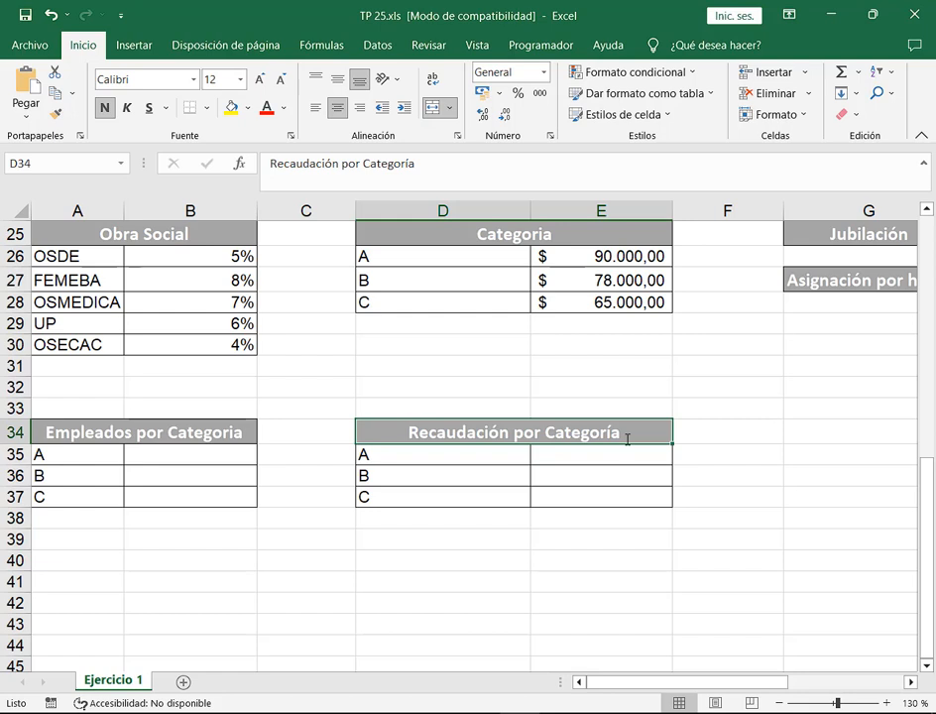
click(154, 454)
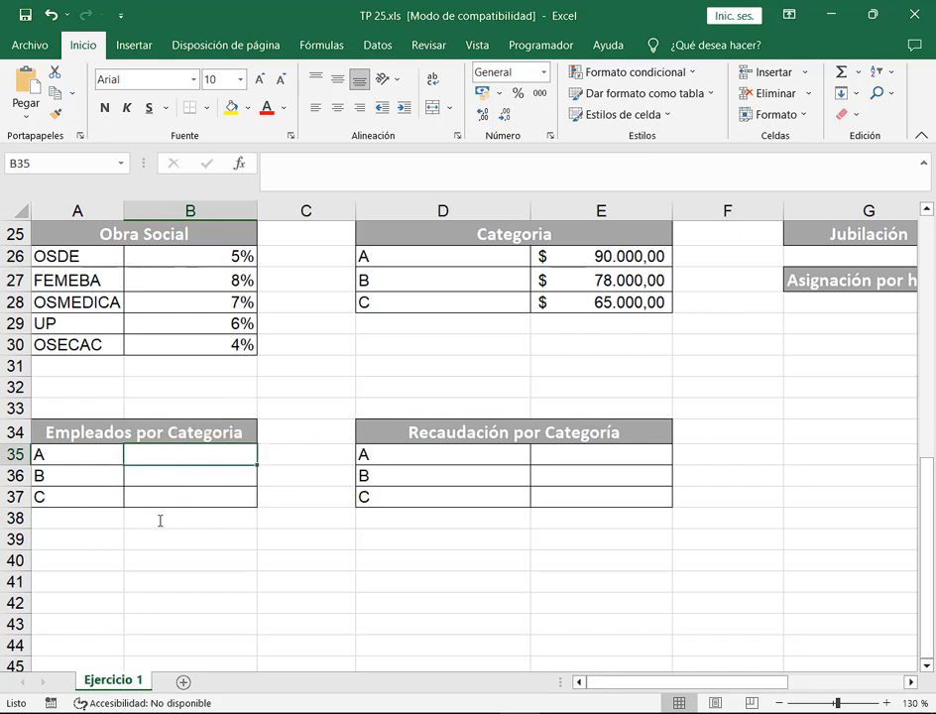
click(187, 477)
click(192, 497)
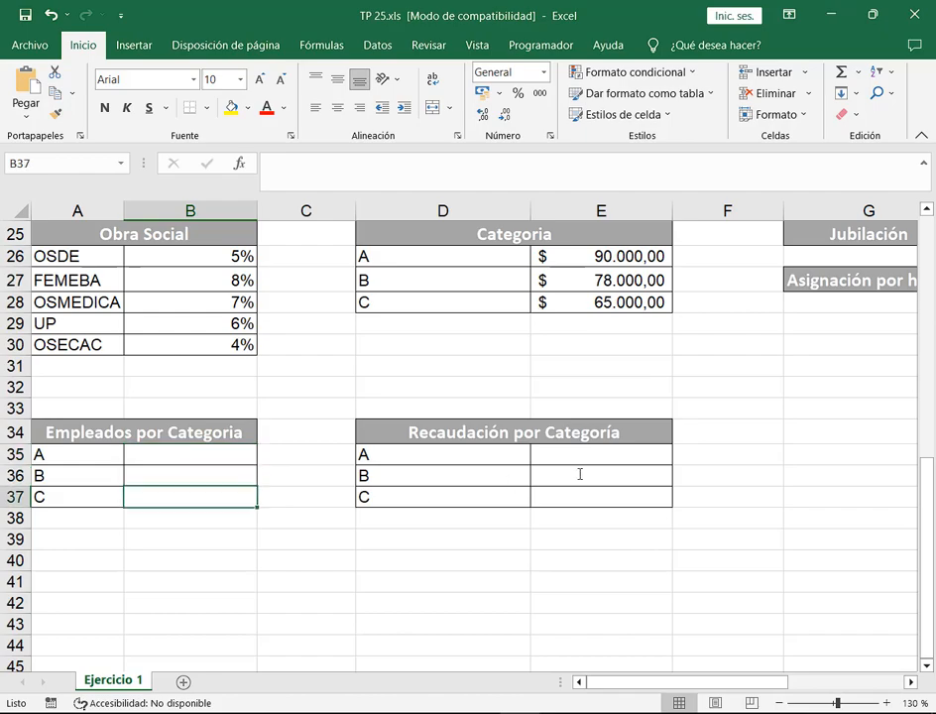
Zoom the sheet out to 90% and highlight the employees' Categ. values in C4:C22.
scroll(509, 493, up, 7)
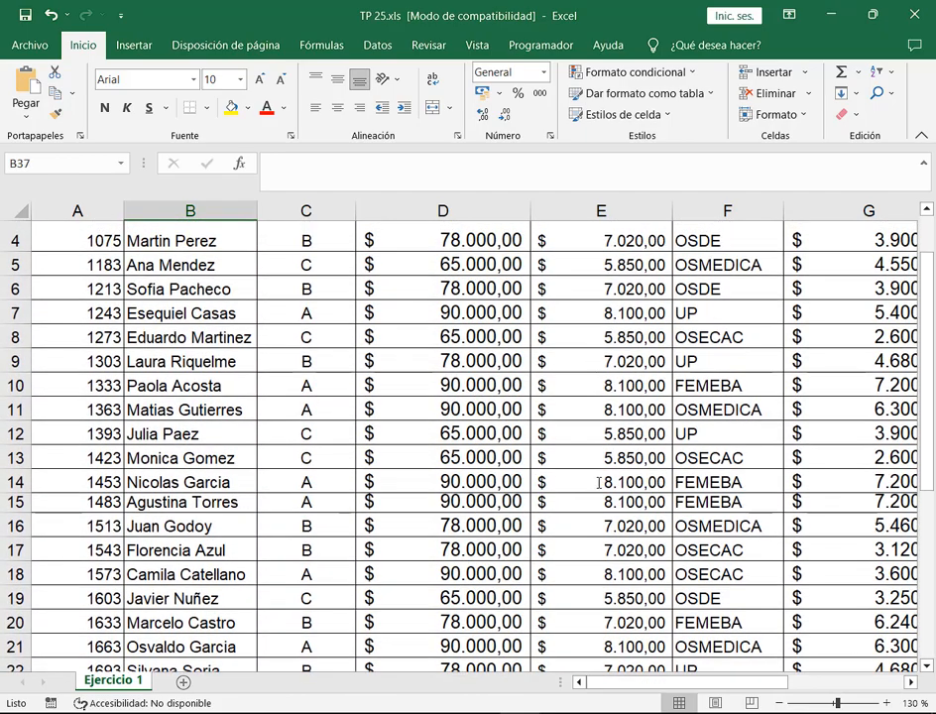
scroll(600, 483, up, 1)
ctrl+scroll(595, 391, down, 1)
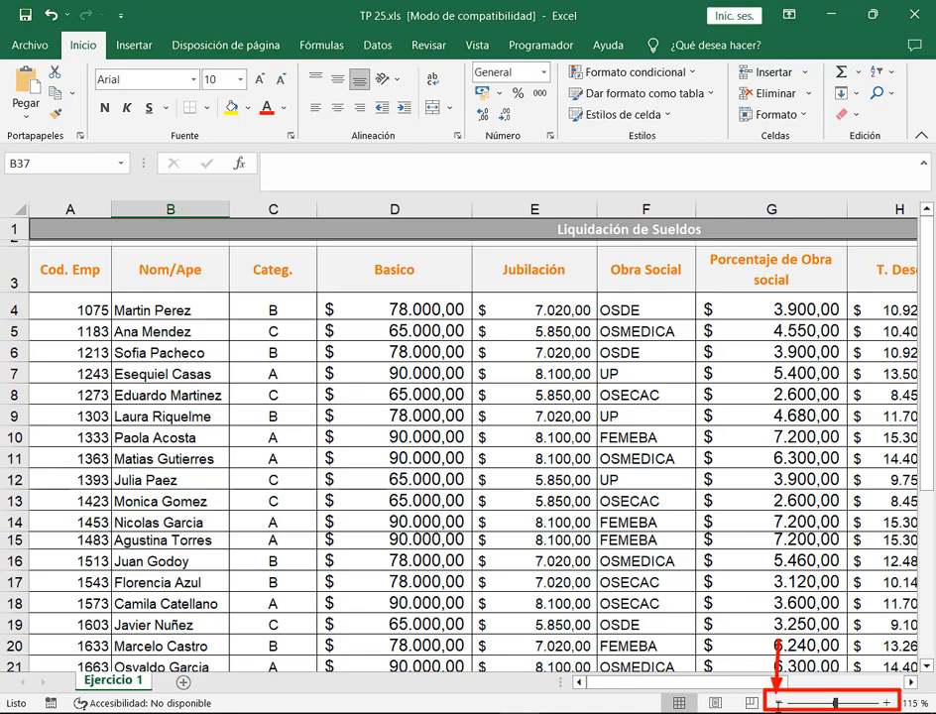
click(778, 701)
click(778, 702)
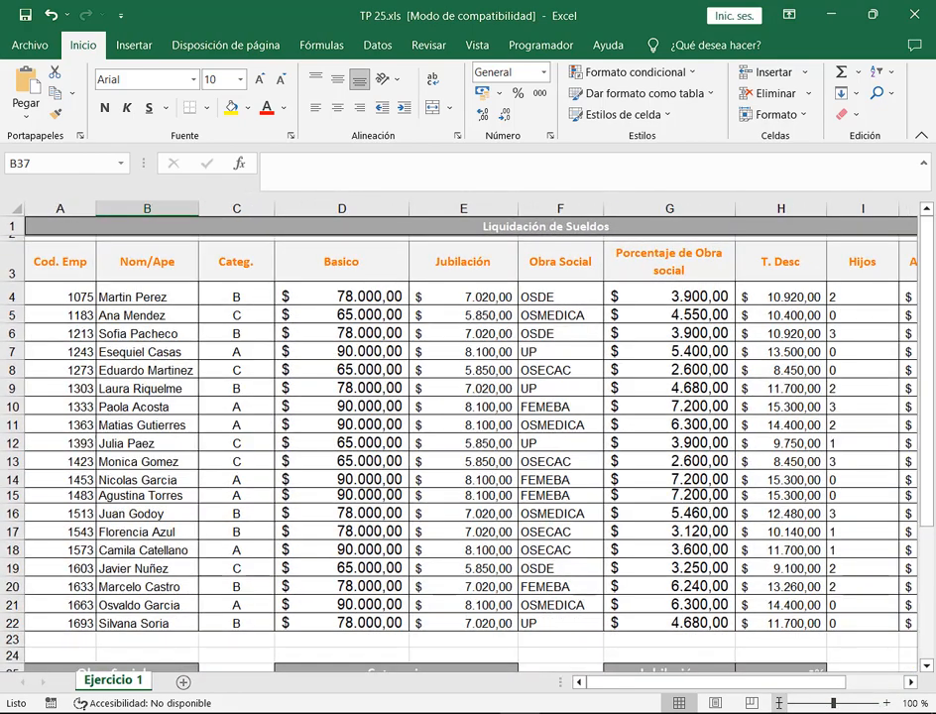
click(778, 701)
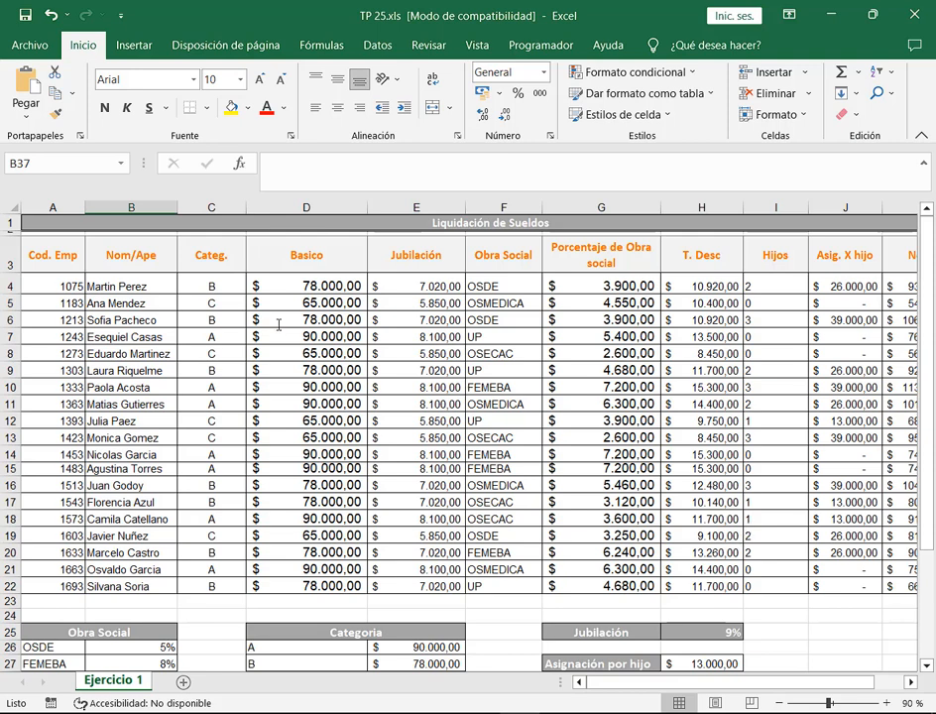
drag(228, 285, 211, 585)
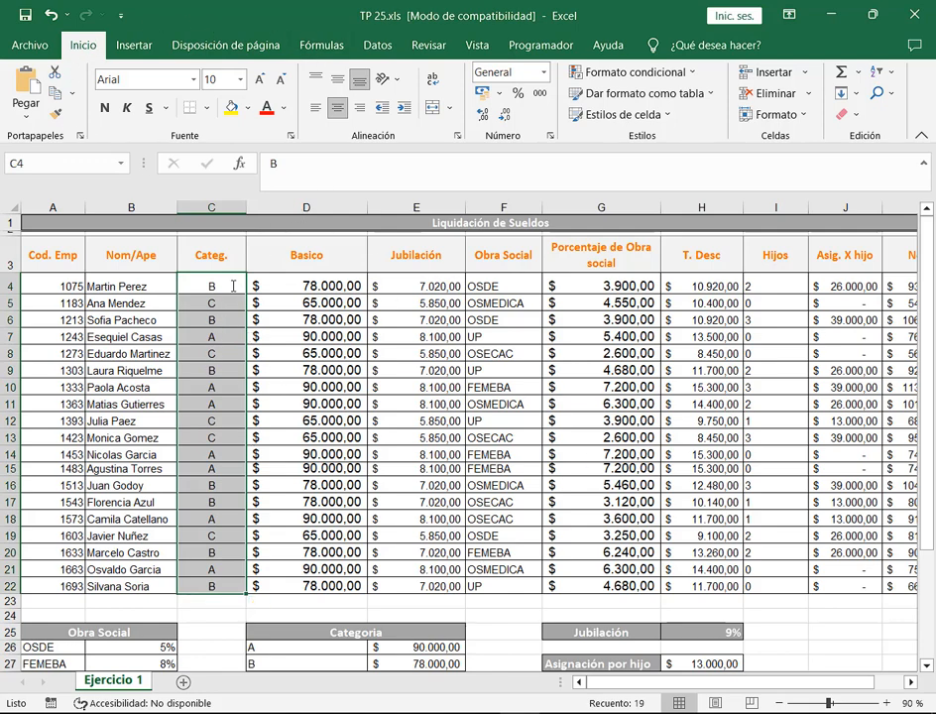
drag(211, 287, 234, 580)
Examine the Neto, Categ. and Obra Social columns by highlighting each one's employee rows in turn.
click(911, 682)
click(911, 682)
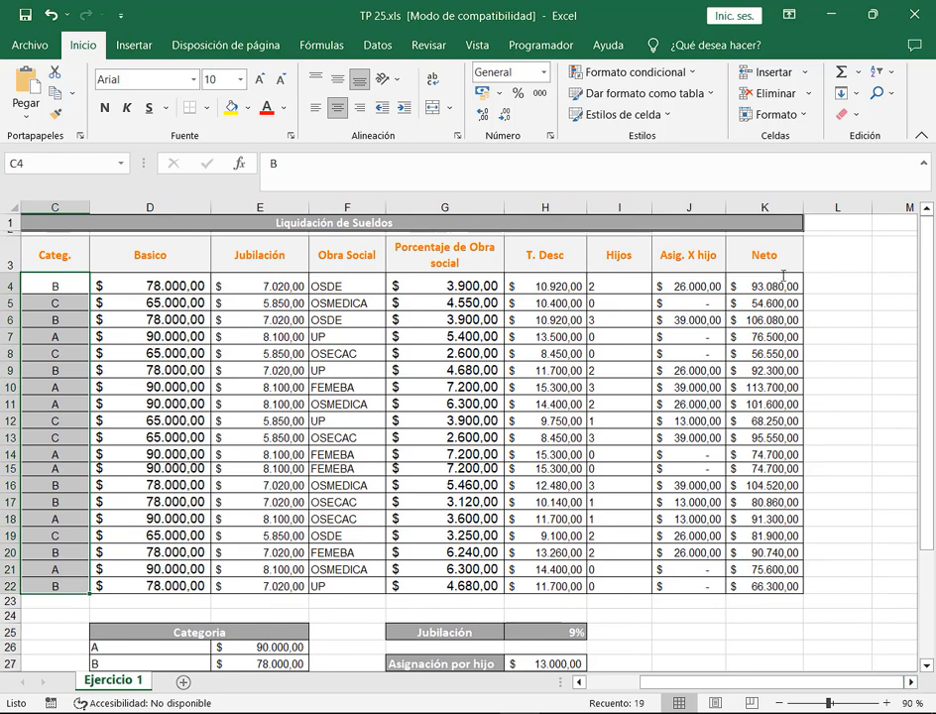
drag(782, 280, 778, 660)
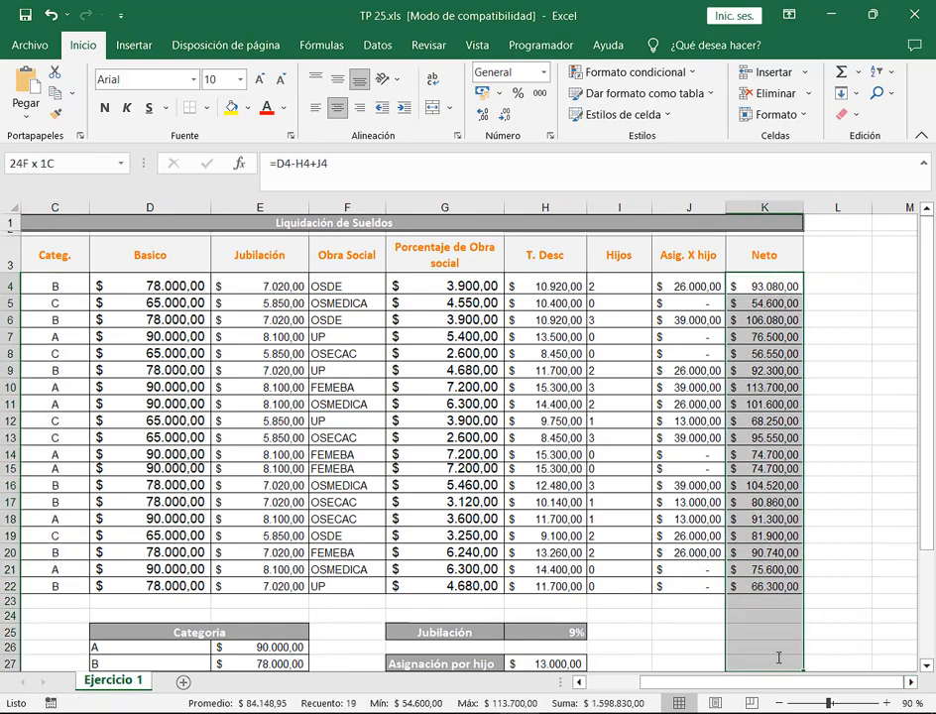
scroll(476, 258, down, 1)
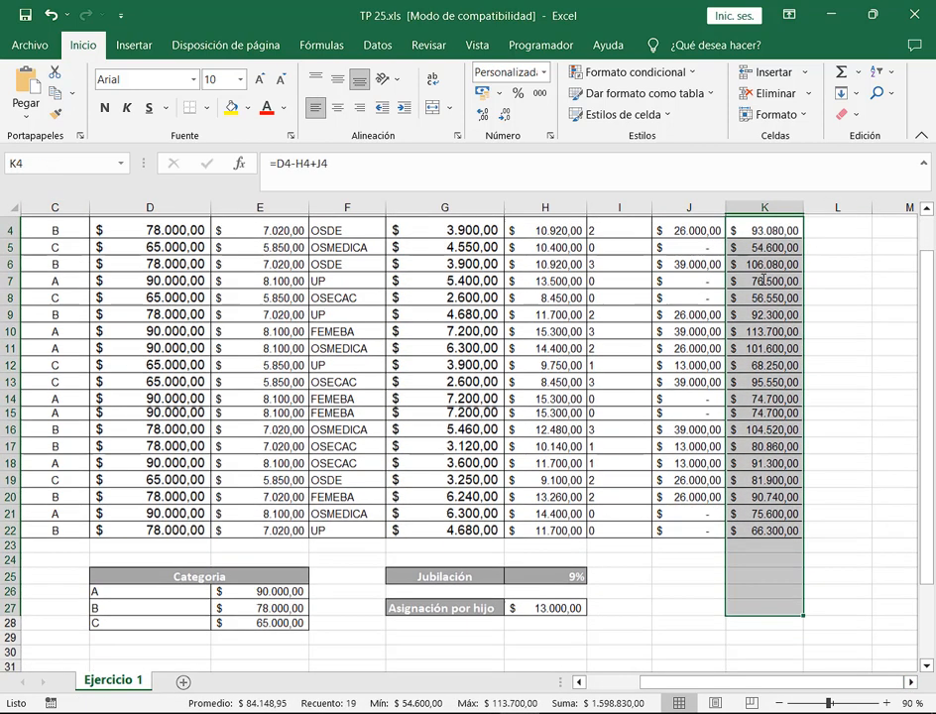
scroll(72, 273, up, 1)
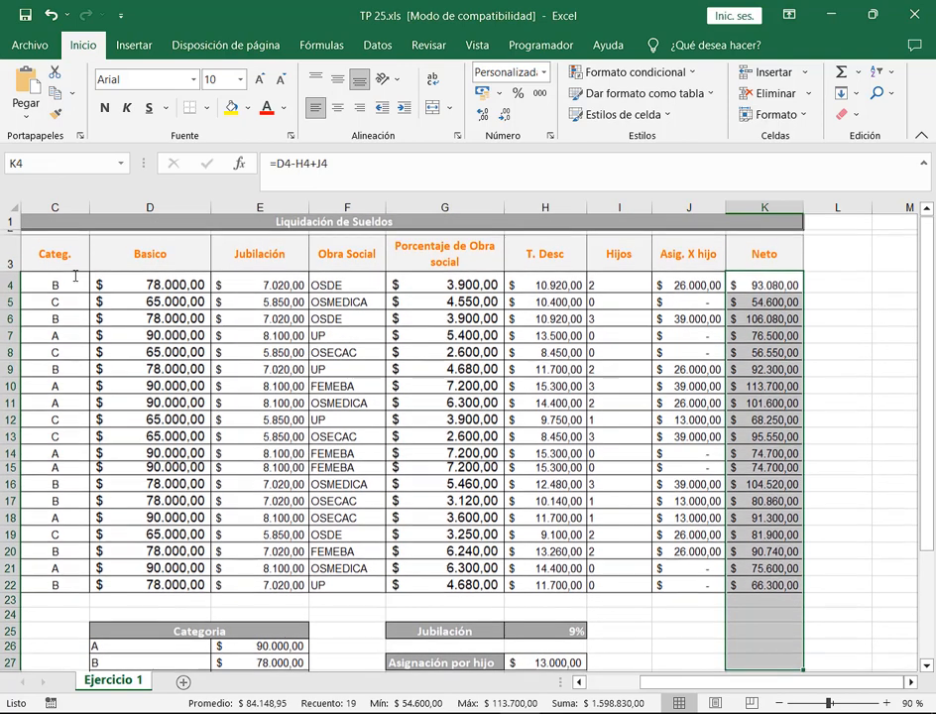
click(75, 290)
drag(75, 288, 71, 586)
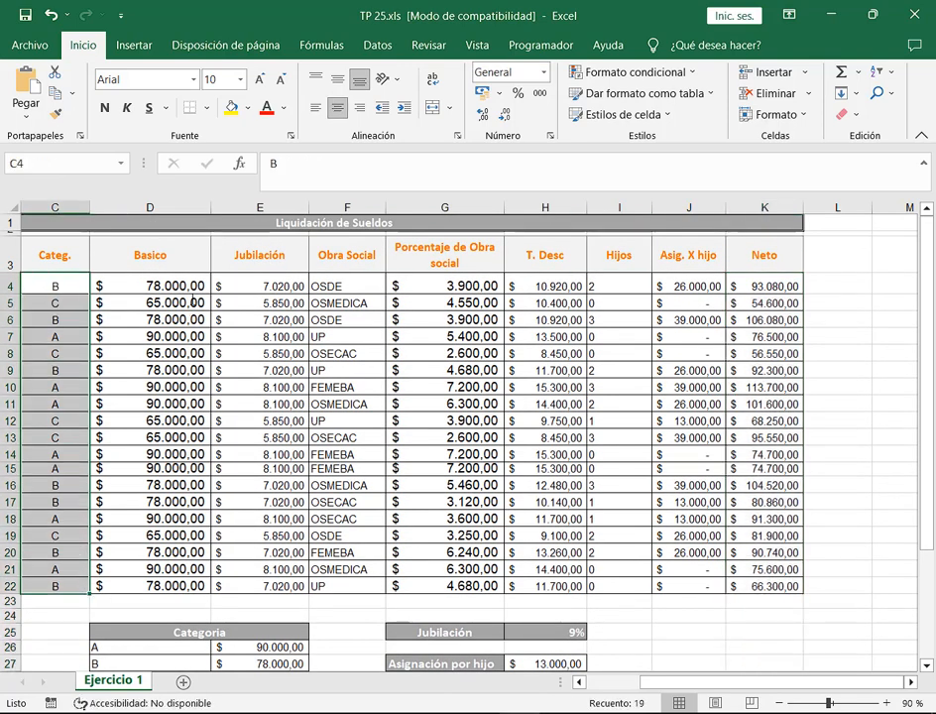
drag(347, 286, 347, 602)
drag(368, 284, 384, 580)
Assign the name CATEGORIAS to the employees' Categ. cells C4:C22.
drag(793, 682, 738, 681)
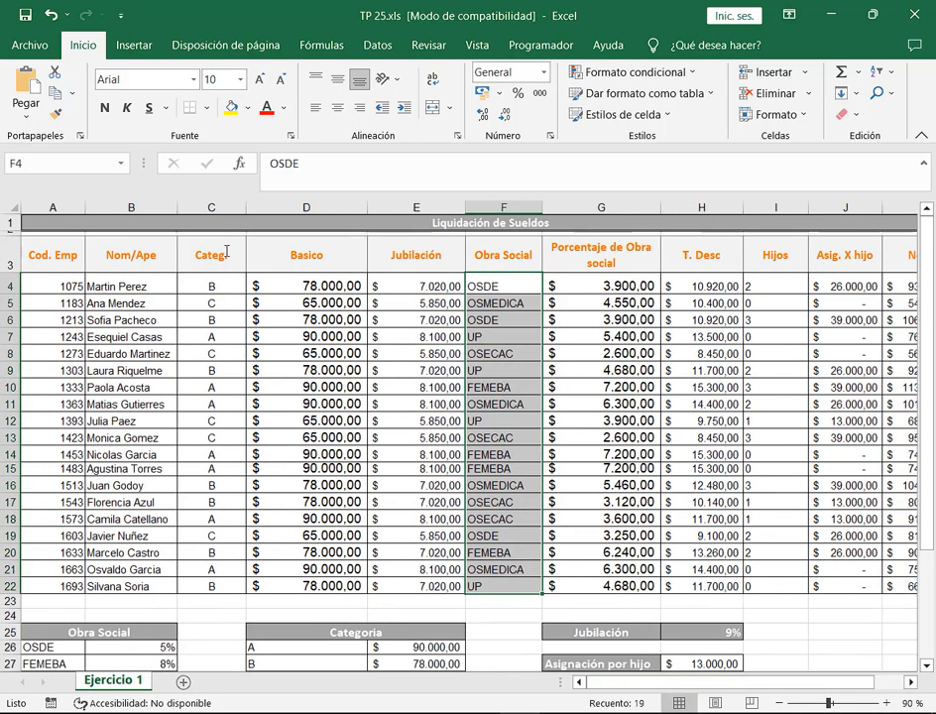
drag(220, 282, 210, 586)
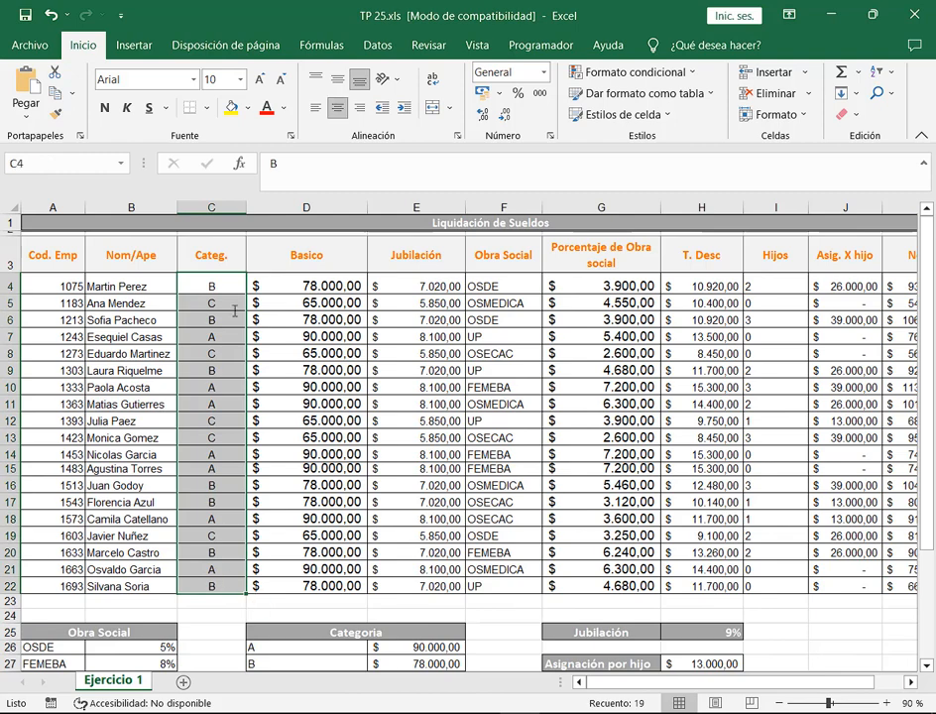
click(105, 161)
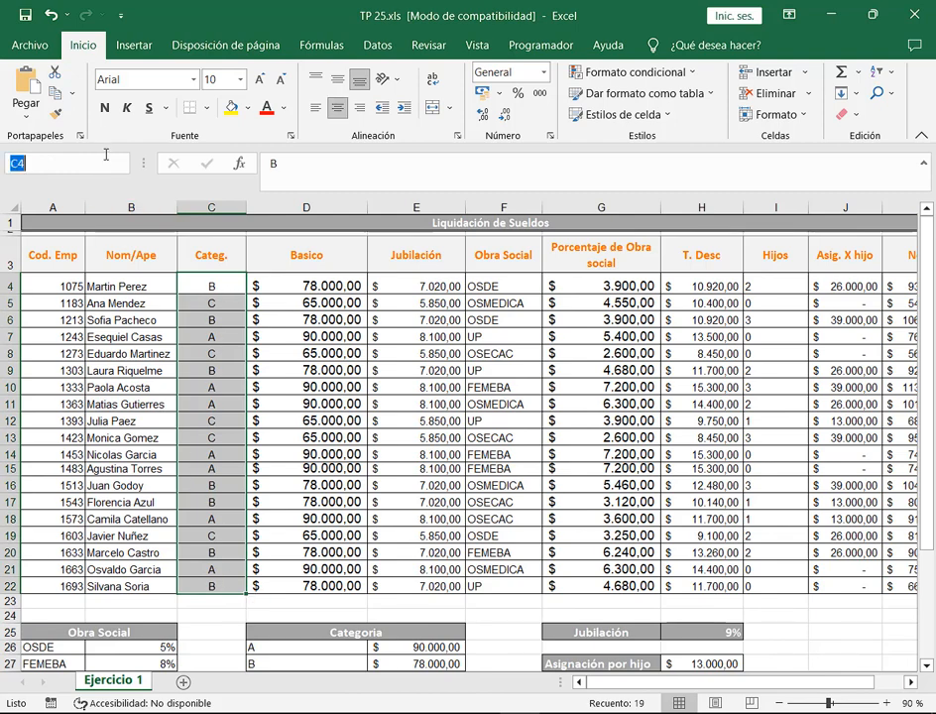
text(CATEGORI)
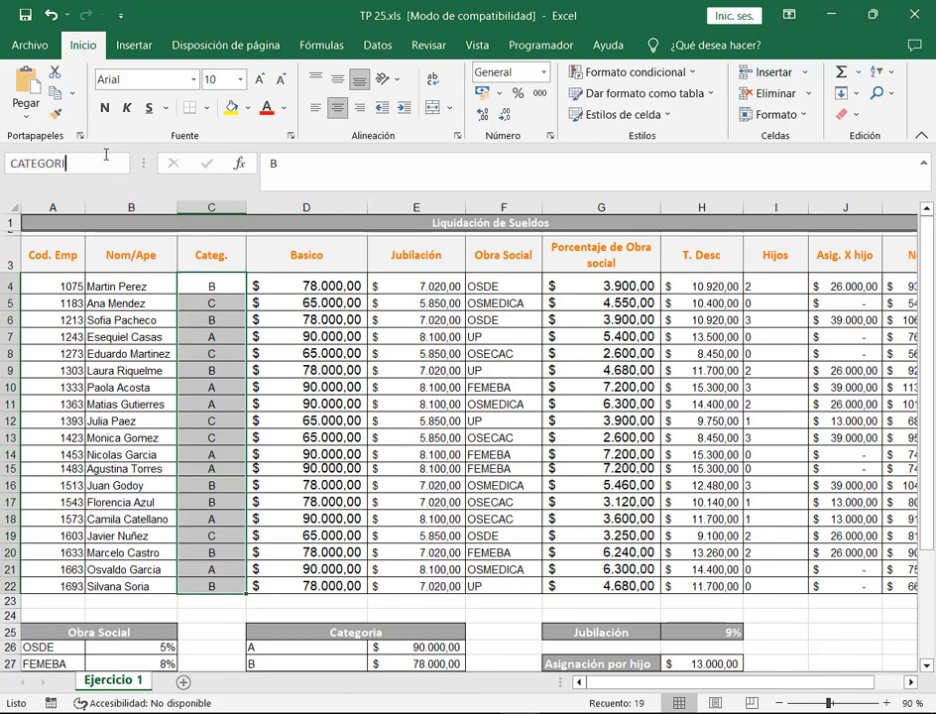
text(AS)
key(Return)
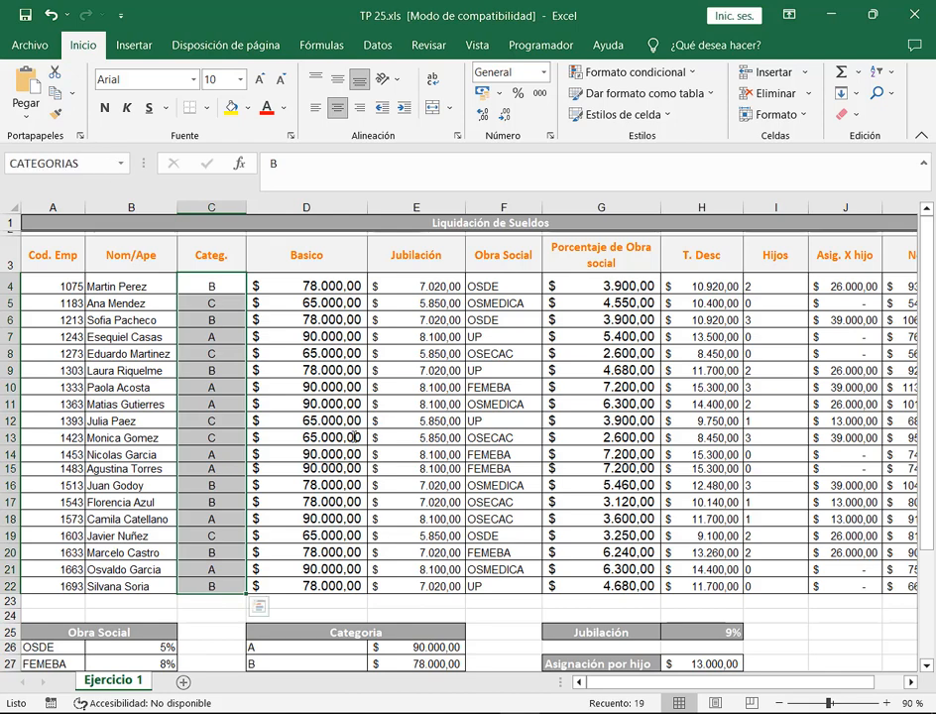
Assign the name OBRA_SOCIAL to the employees' Obra Social cells F4:F22.
click(911, 682)
click(911, 682)
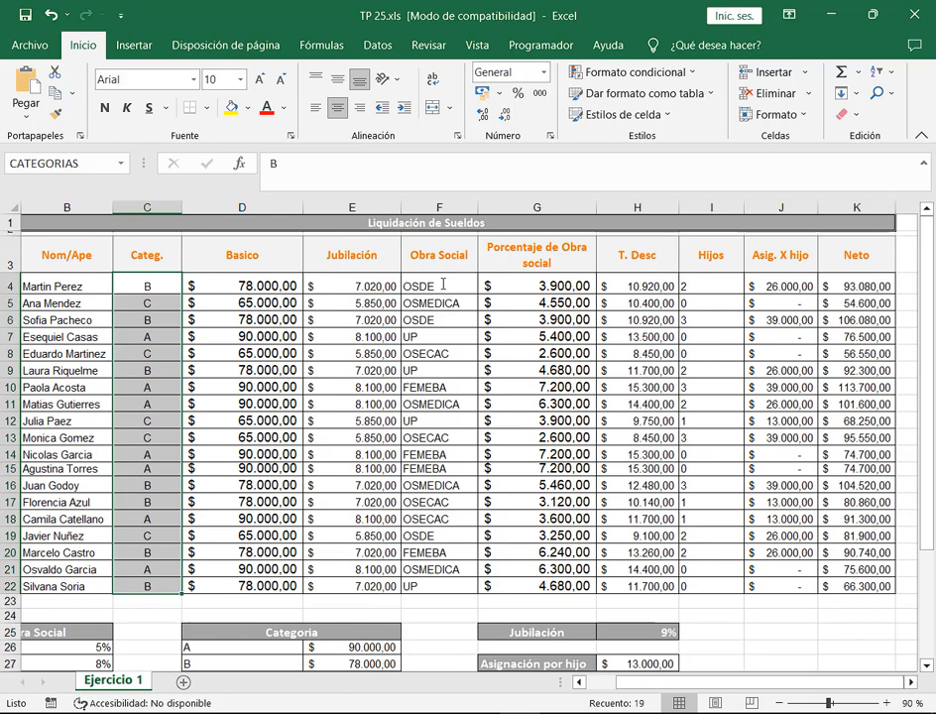
drag(442, 284, 451, 586)
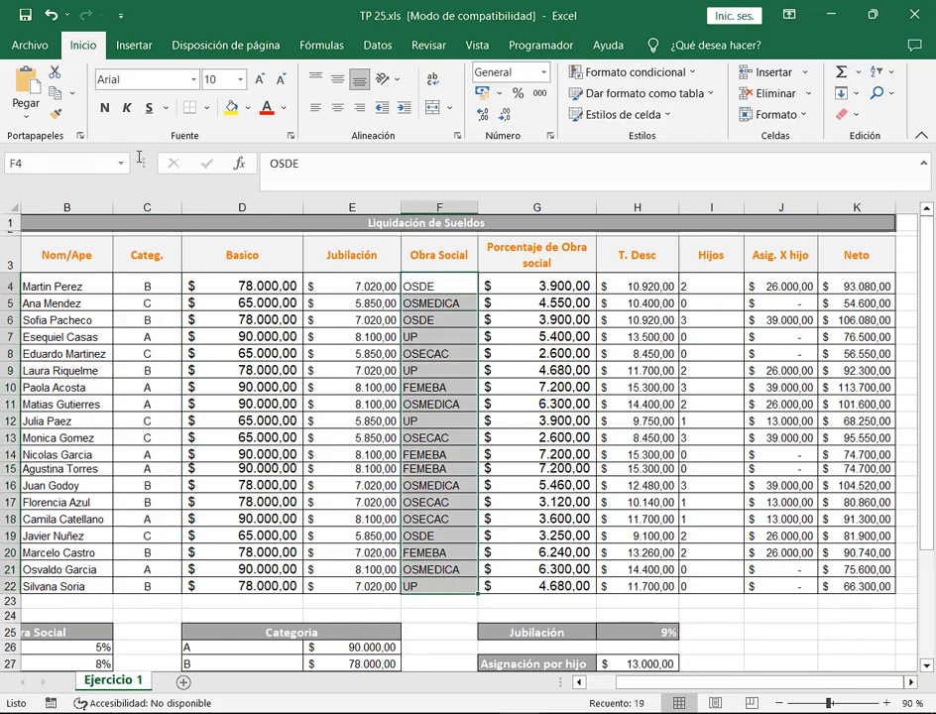
click(90, 162)
text(OBRA_SOCIAL)
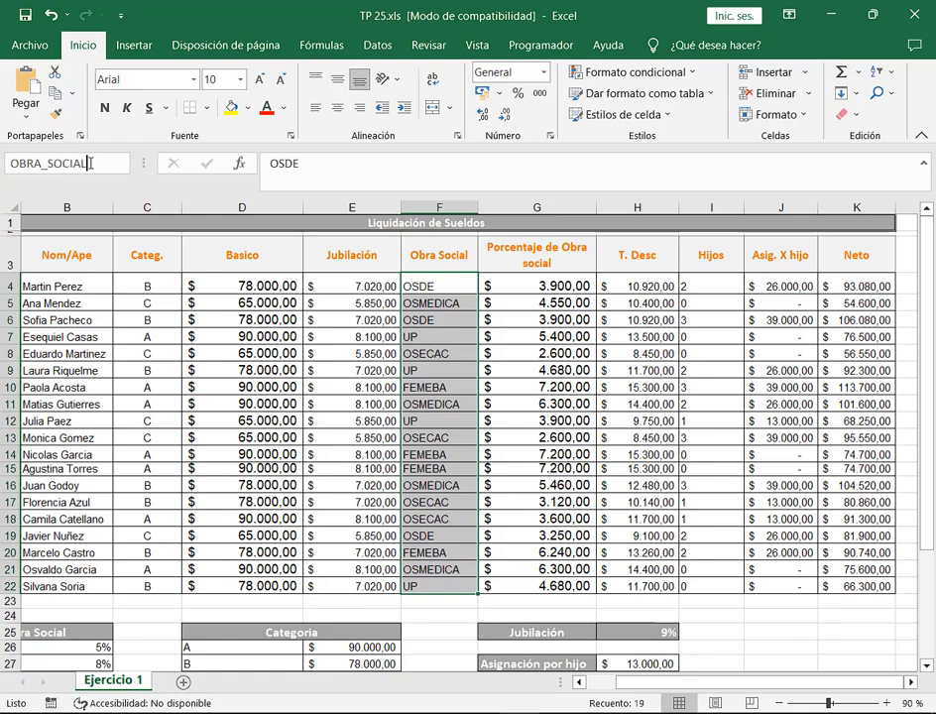
key(Return)
Assign the name HIJOS to the employees' Hijos cells I4:I22.
drag(710, 286, 711, 586)
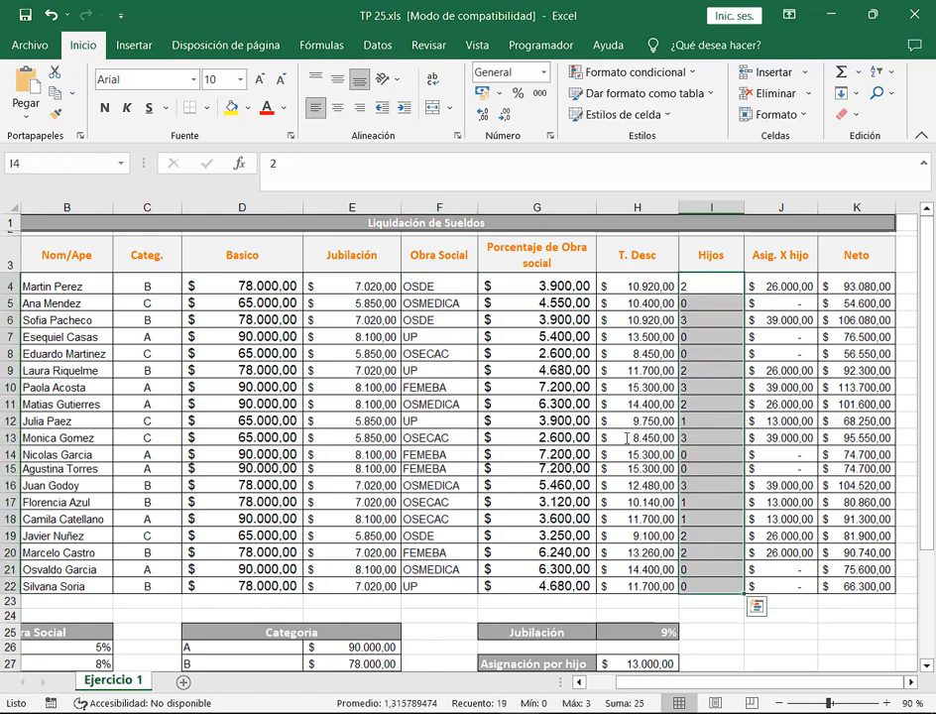
click(102, 162)
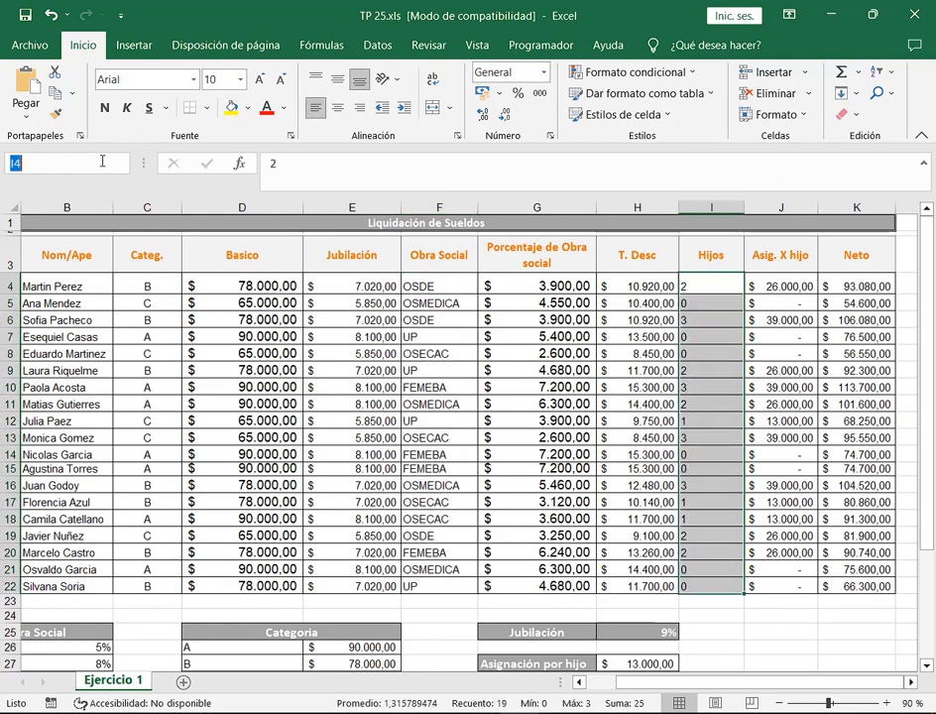
text(HIJOST)
key(Return)
Assign the name NETO to the employees' Neto cells K4:K22.
drag(862, 280, 863, 587)
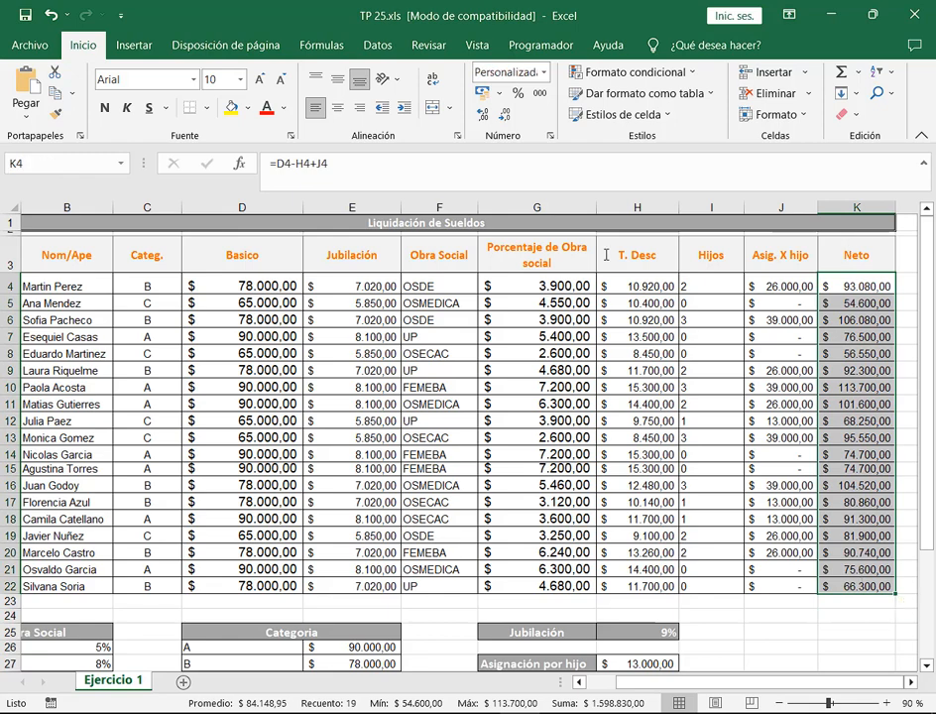
click(71, 165)
text(NETO)
key(Return)
Check the first employee's Asig. X hijo and Neto cells, and review the list of names defined in the workbook.
drag(733, 680, 763, 682)
click(787, 285)
click(858, 286)
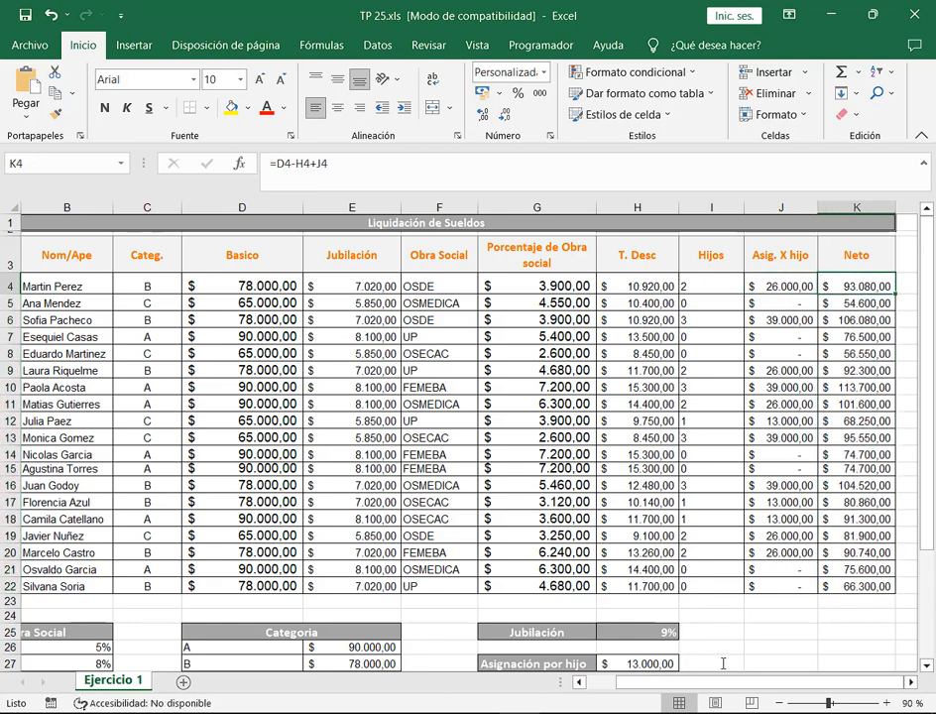
click(780, 631)
drag(793, 682, 767, 682)
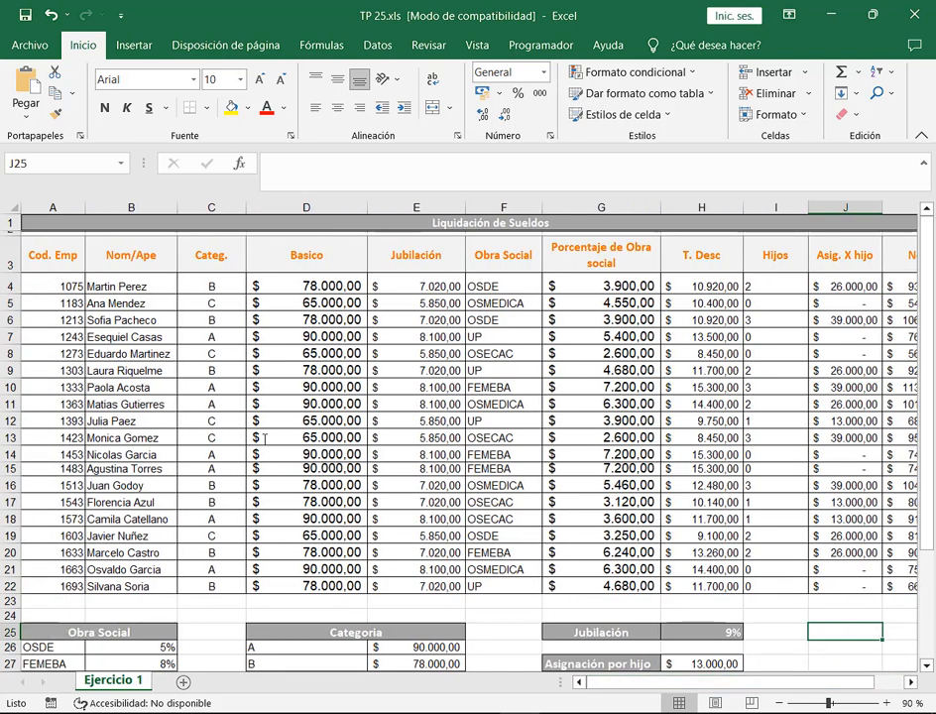
click(120, 163)
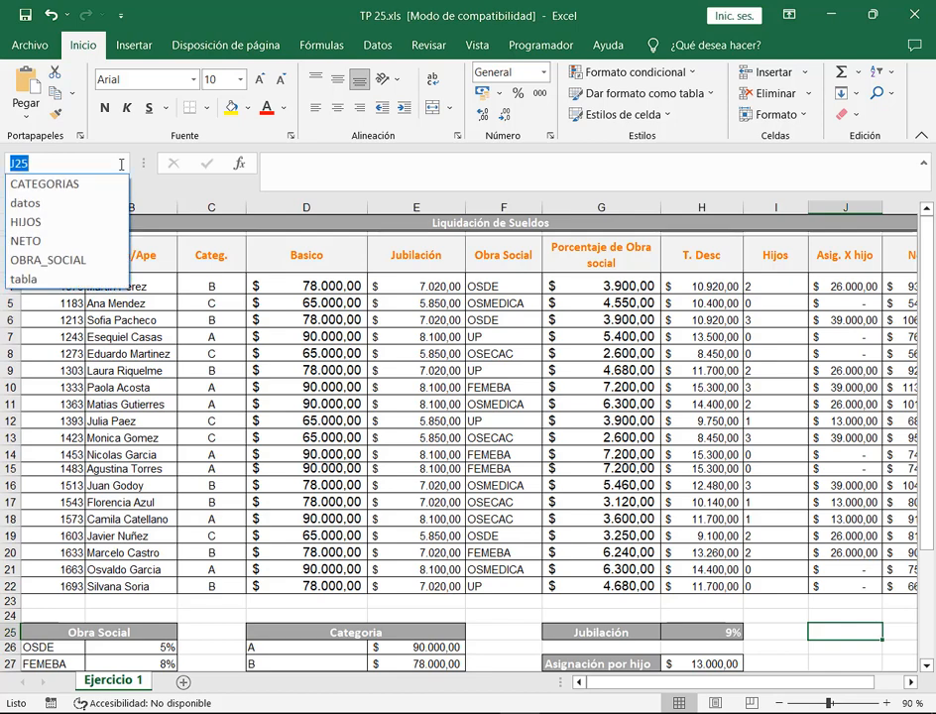
key(Escape)
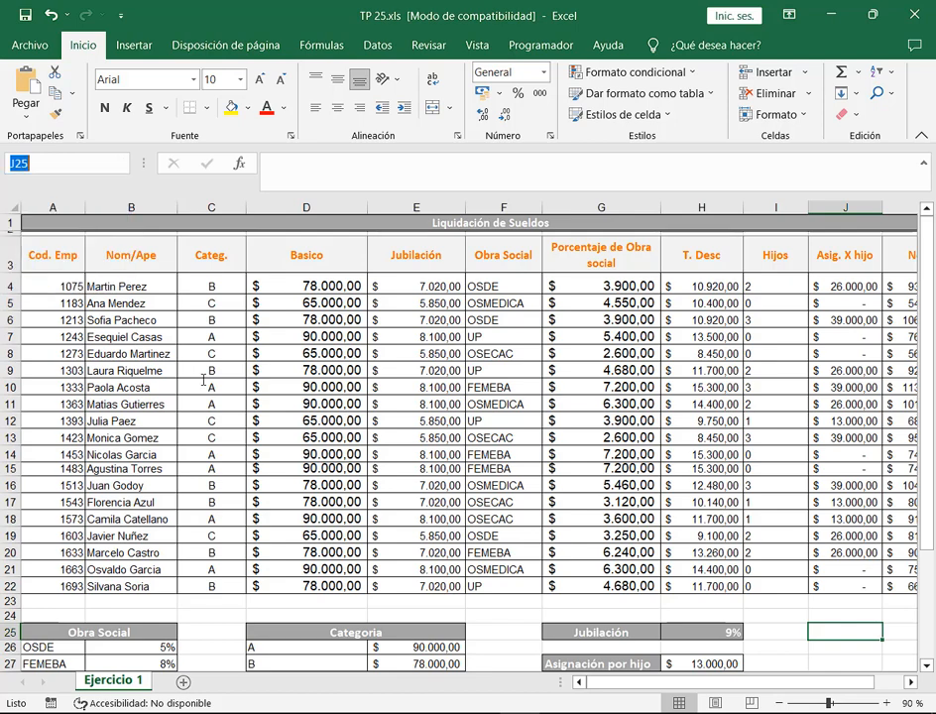
Jump to the named ranges CATEGORIAS, HIJOS, NETO and OBRA_SOCIAL in turn to check which cells each one covers.
click(327, 42)
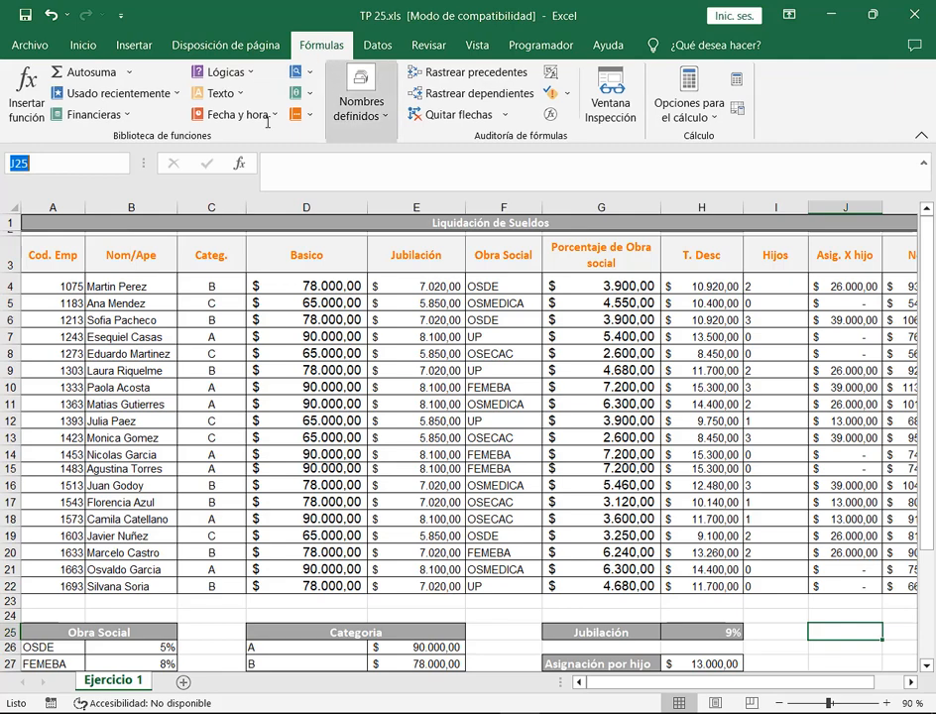
click(123, 165)
click(61, 183)
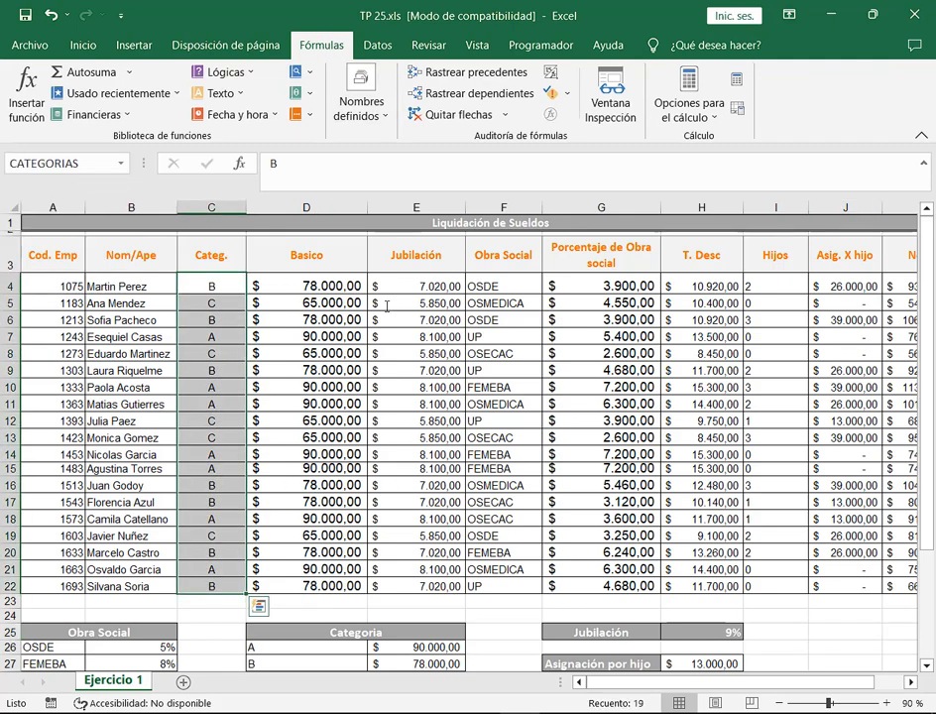
click(120, 165)
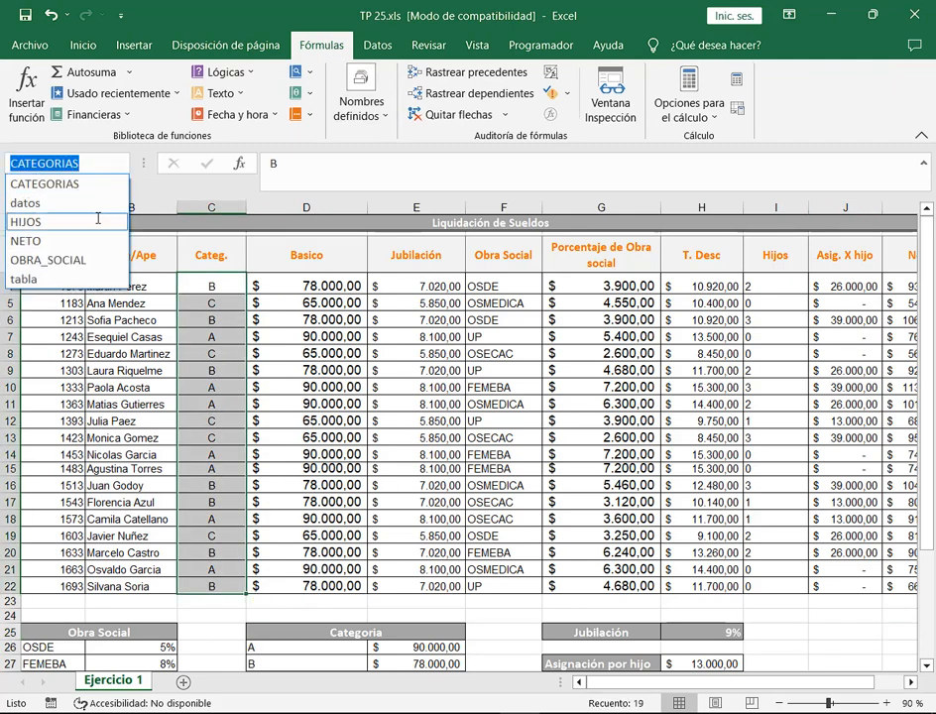
click(39, 207)
click(120, 164)
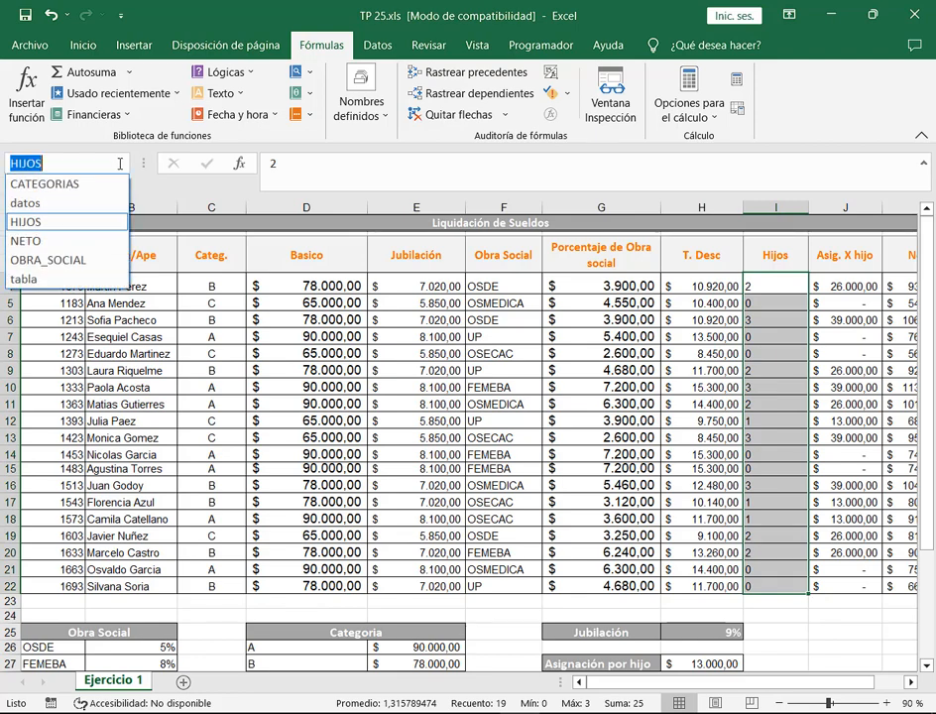
click(68, 241)
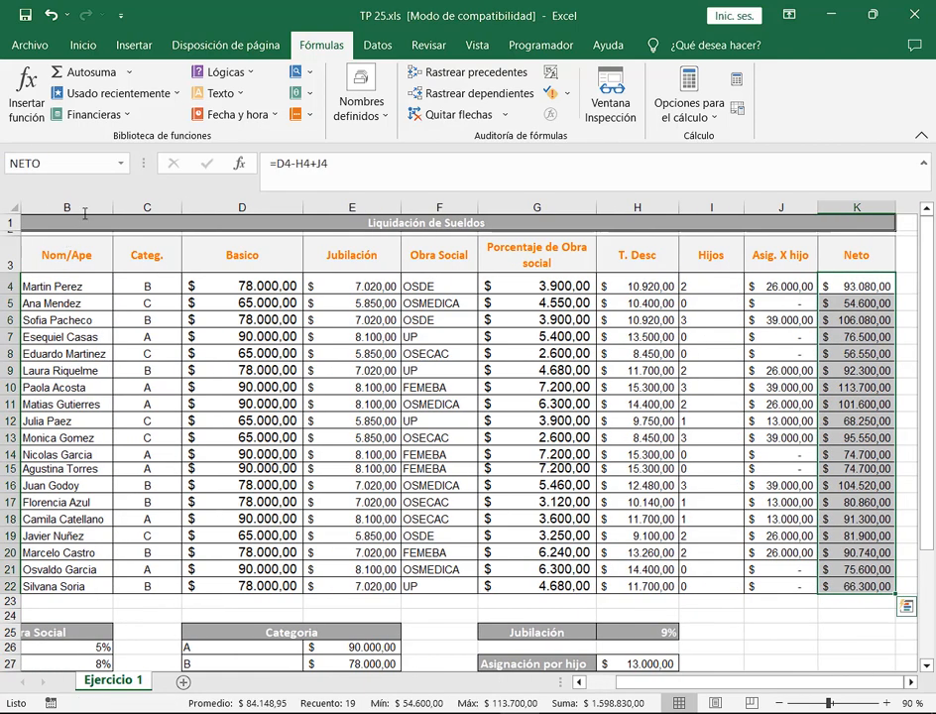
click(120, 164)
click(47, 260)
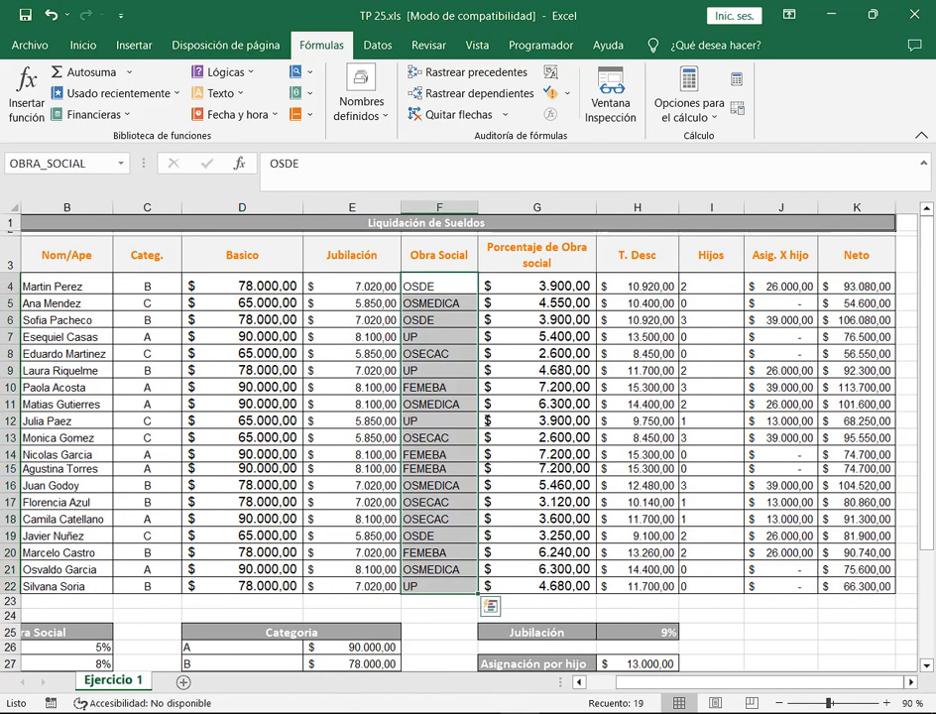
Jump to the older named ranges datos and tabla to check their cells, and return to the start of the sheet.
click(120, 165)
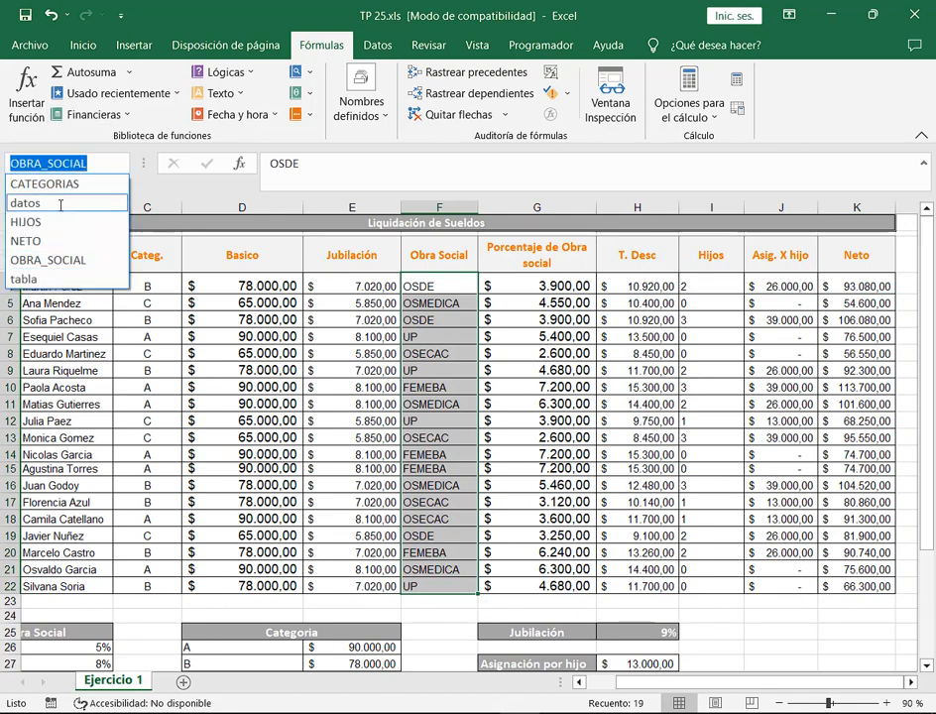
click(62, 203)
click(121, 164)
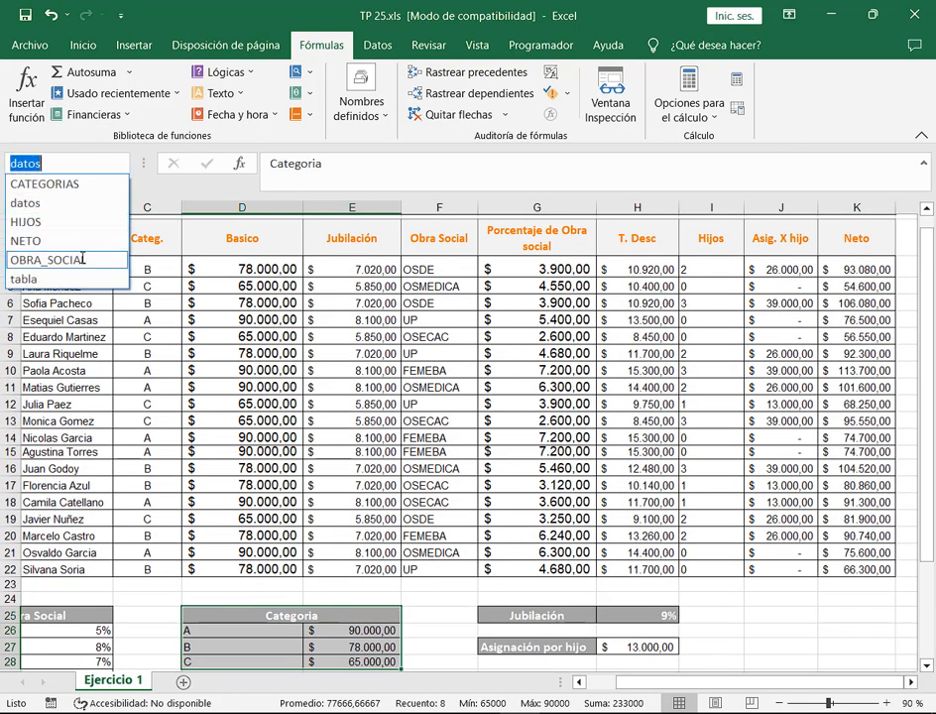
click(74, 278)
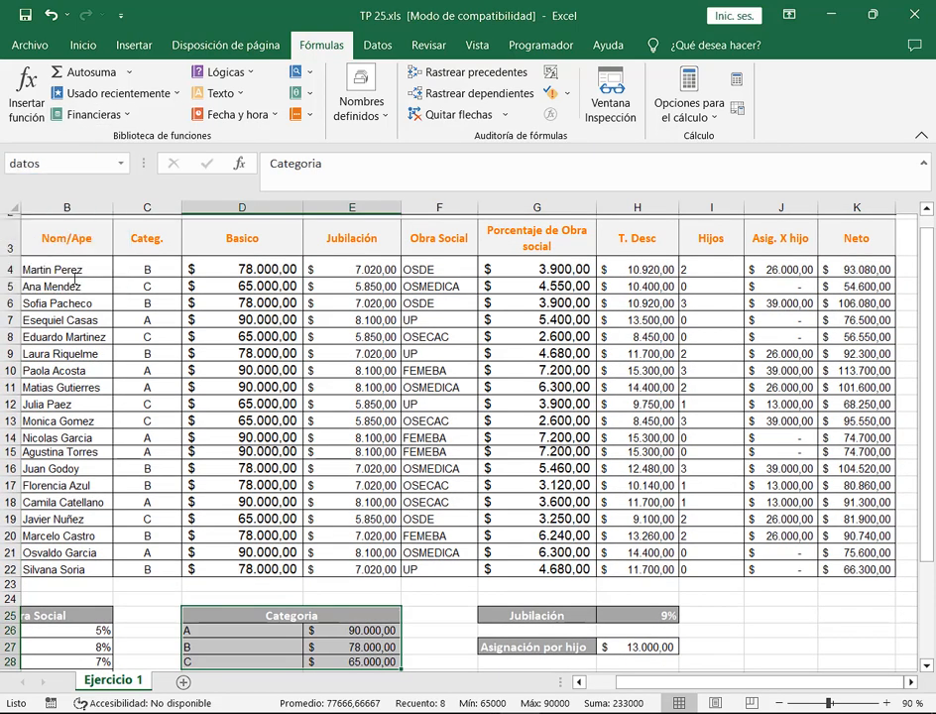
click(120, 163)
click(40, 278)
click(525, 351)
scroll(526, 526, left, 1)
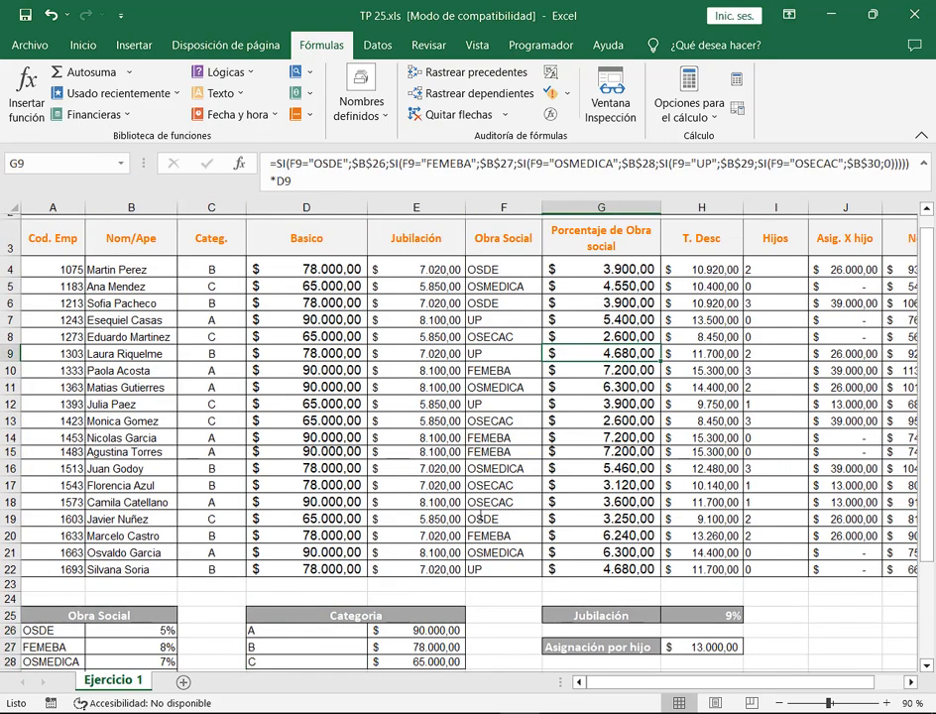
scroll(352, 378, up, 1)
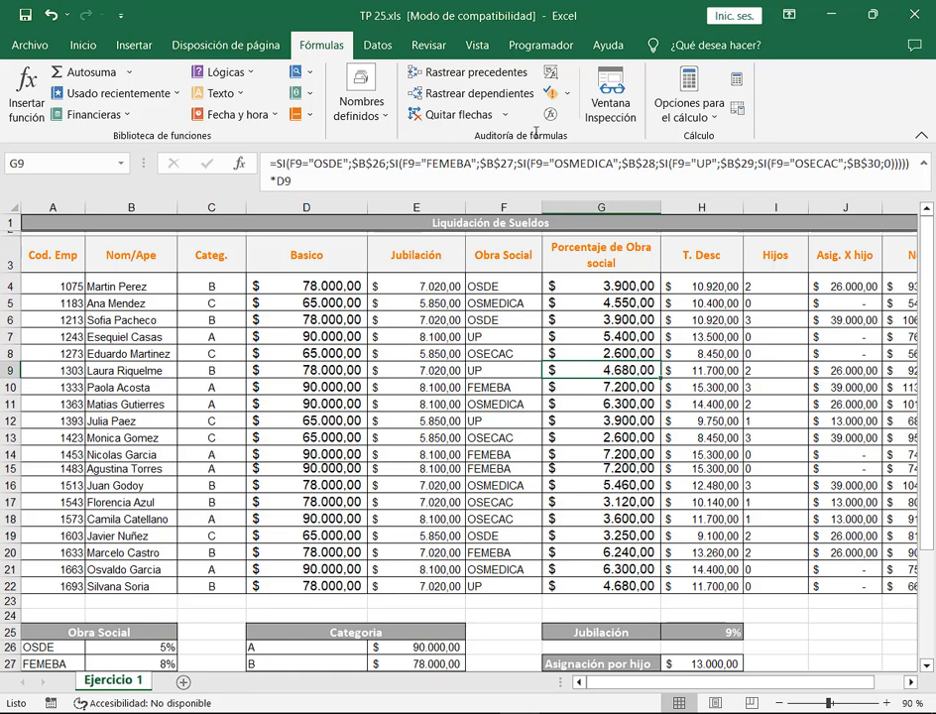
Open the Name Manager and delete the defined name datos.
click(82, 44)
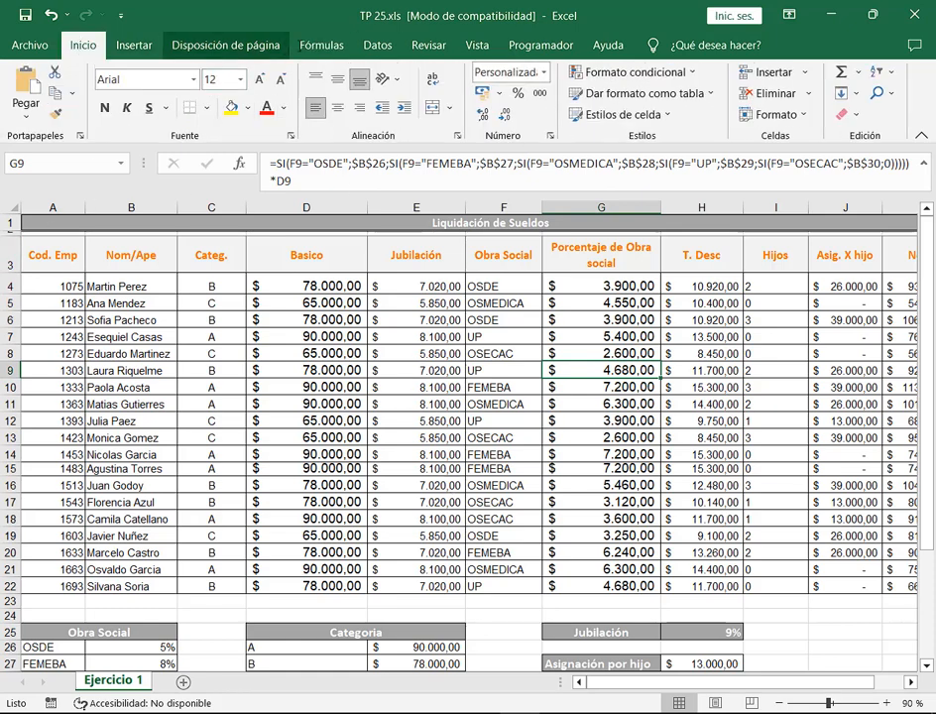
click(303, 54)
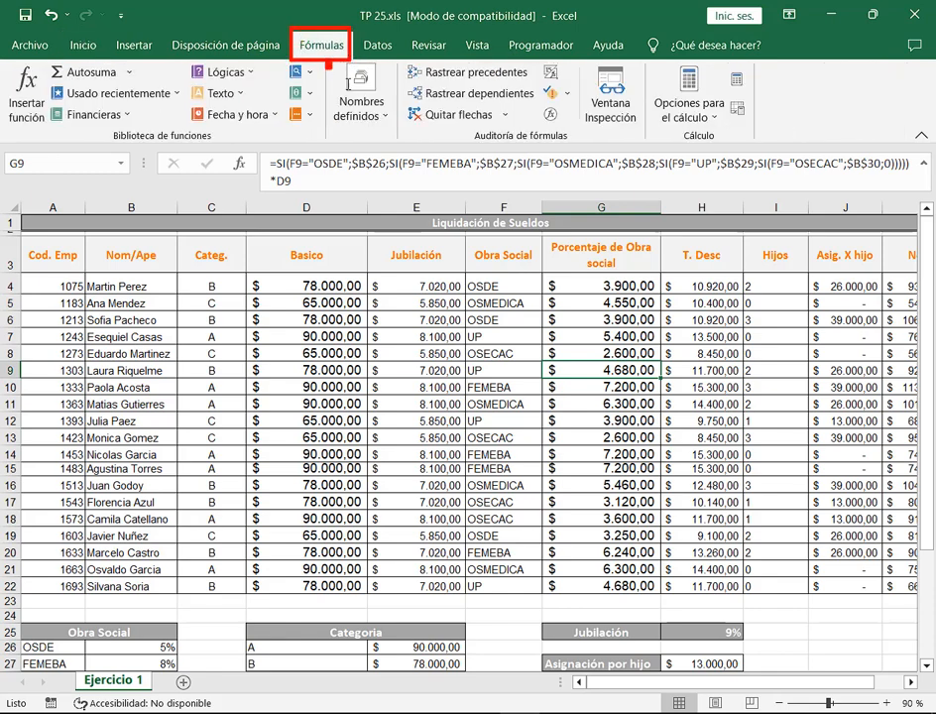
click(362, 107)
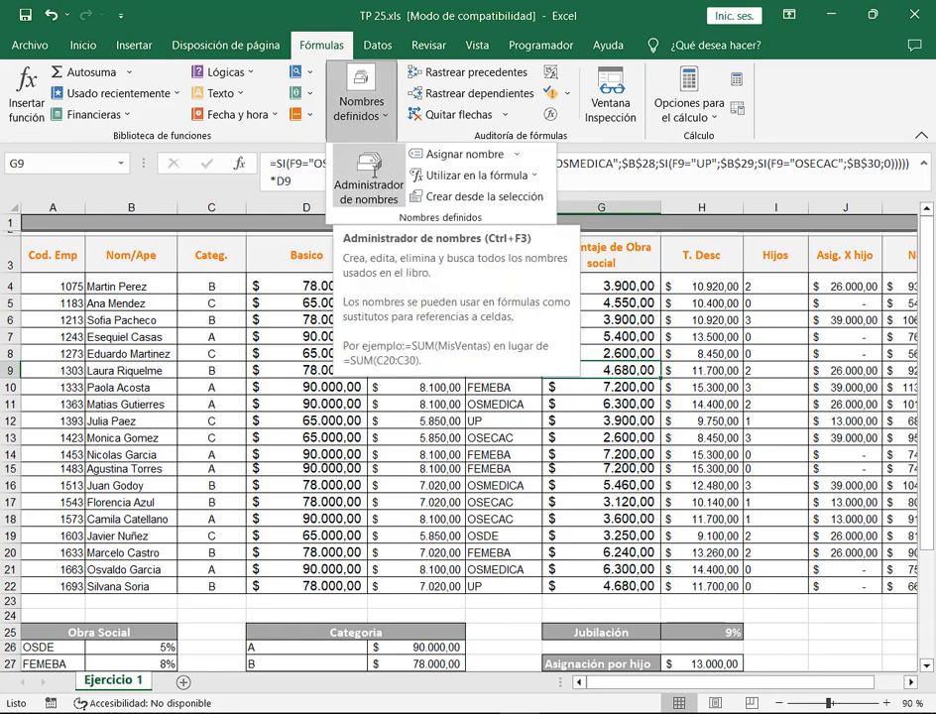
click(368, 178)
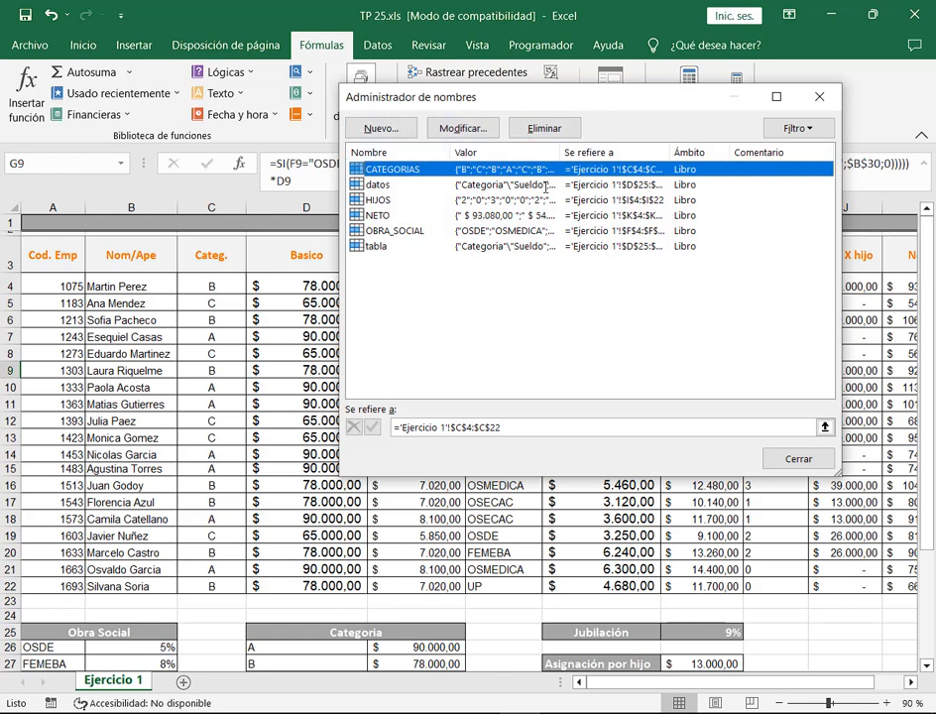
click(543, 184)
click(544, 128)
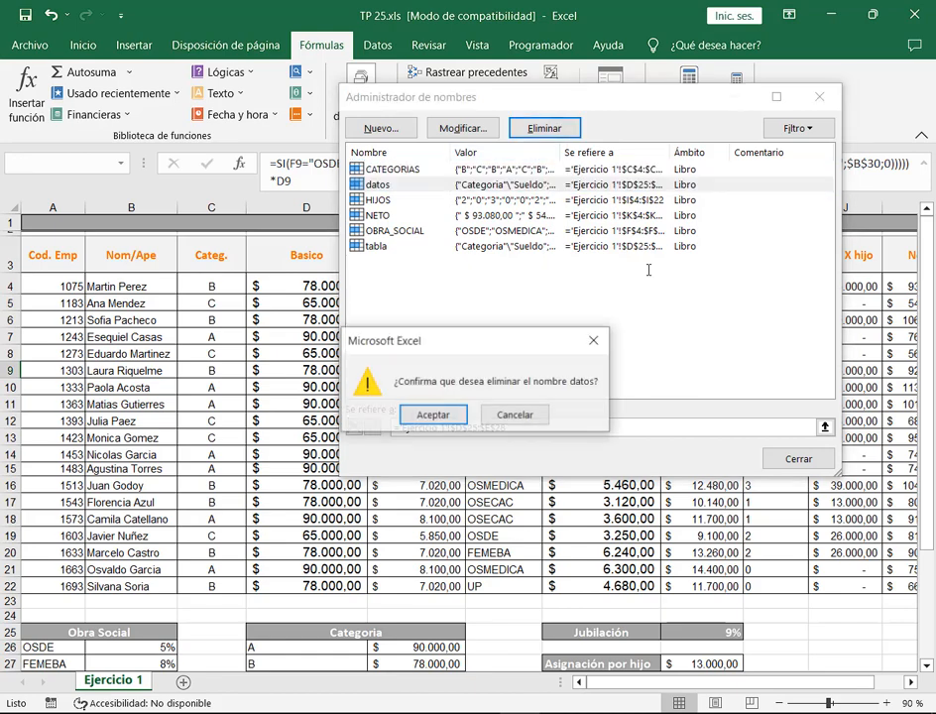
click(432, 415)
Delete the defined name tabla, close the Name Manager and return to the employee table.
click(529, 230)
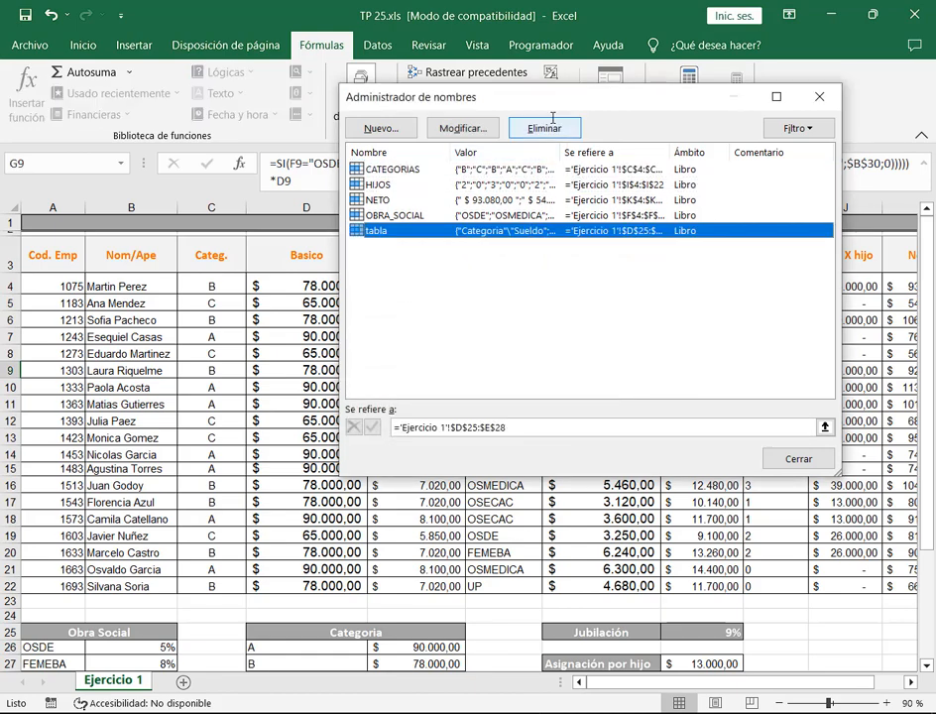
click(544, 128)
click(458, 448)
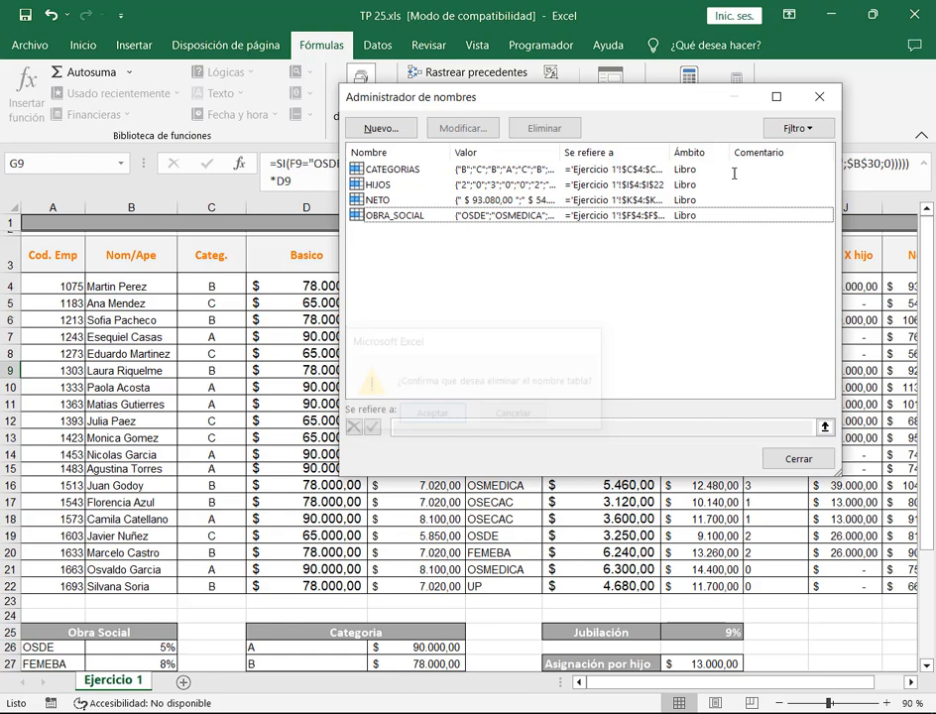
click(818, 97)
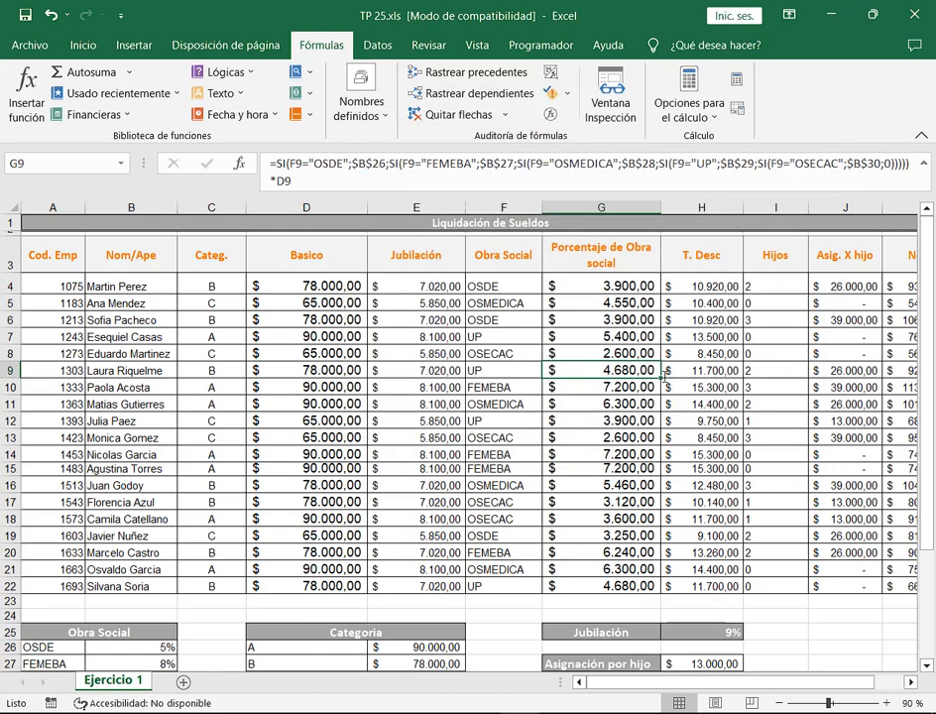
click(170, 323)
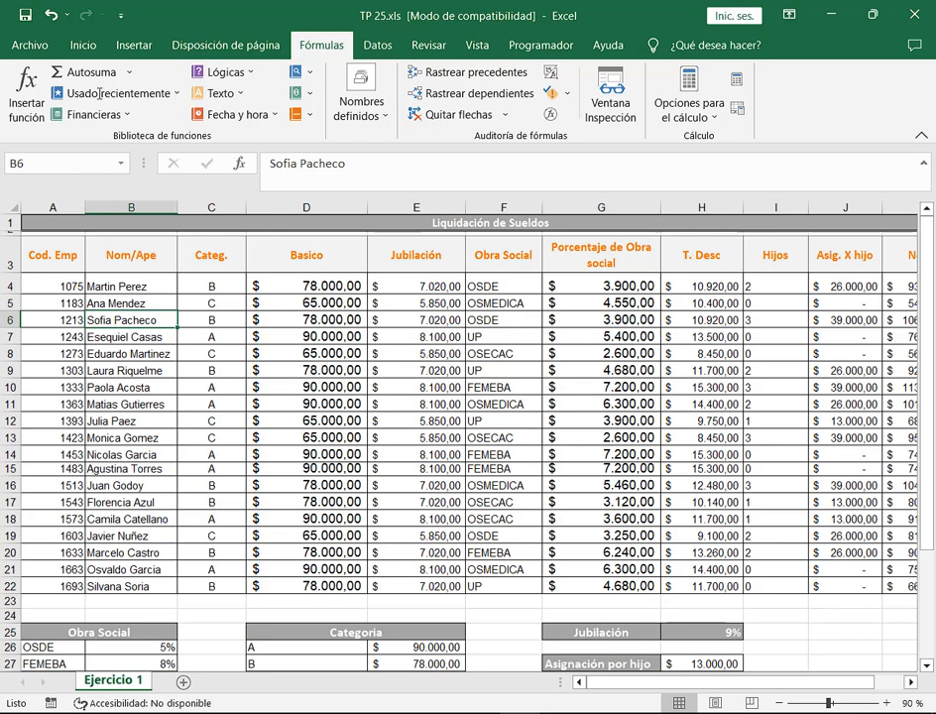
Review the list of defined names with the workbook window reduced so the meeting chat behind it can be followed.
click(121, 162)
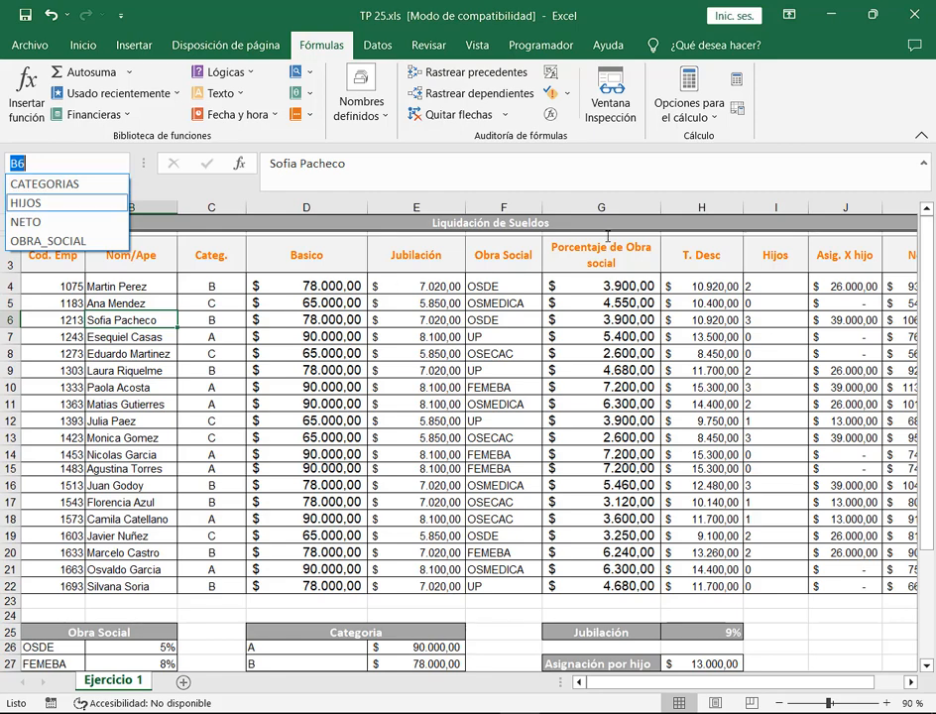
click(886, 16)
click(885, 17)
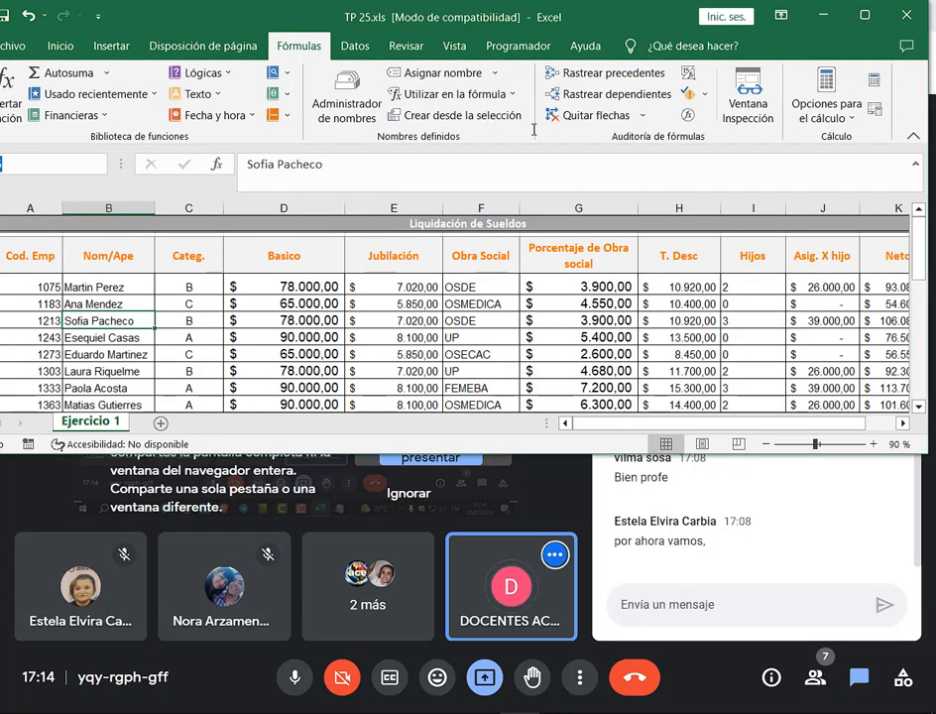
drag(175, 15, 294, 23)
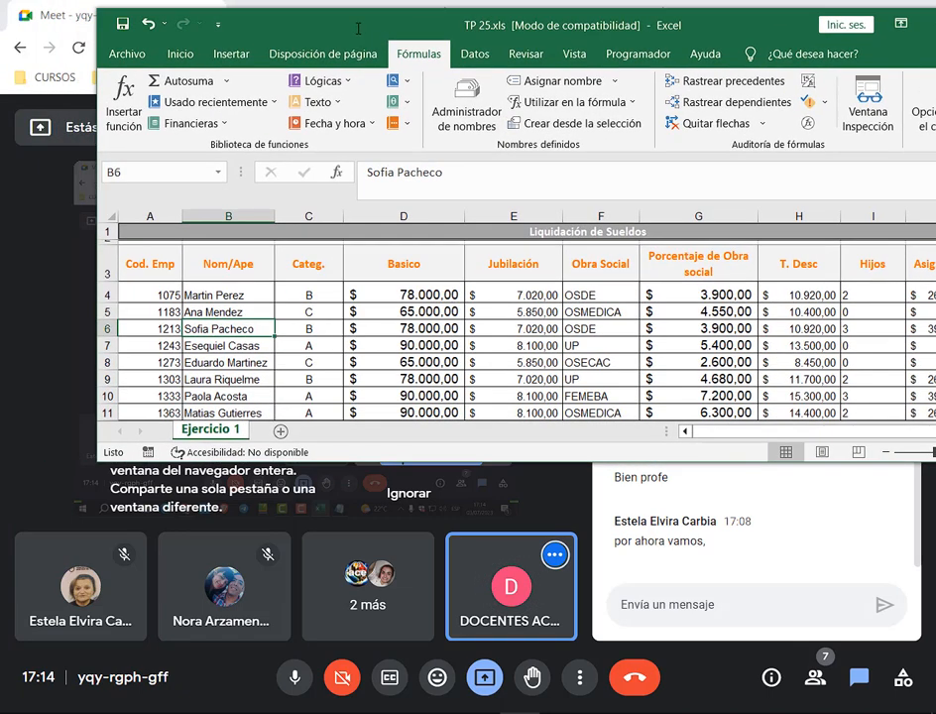
click(218, 172)
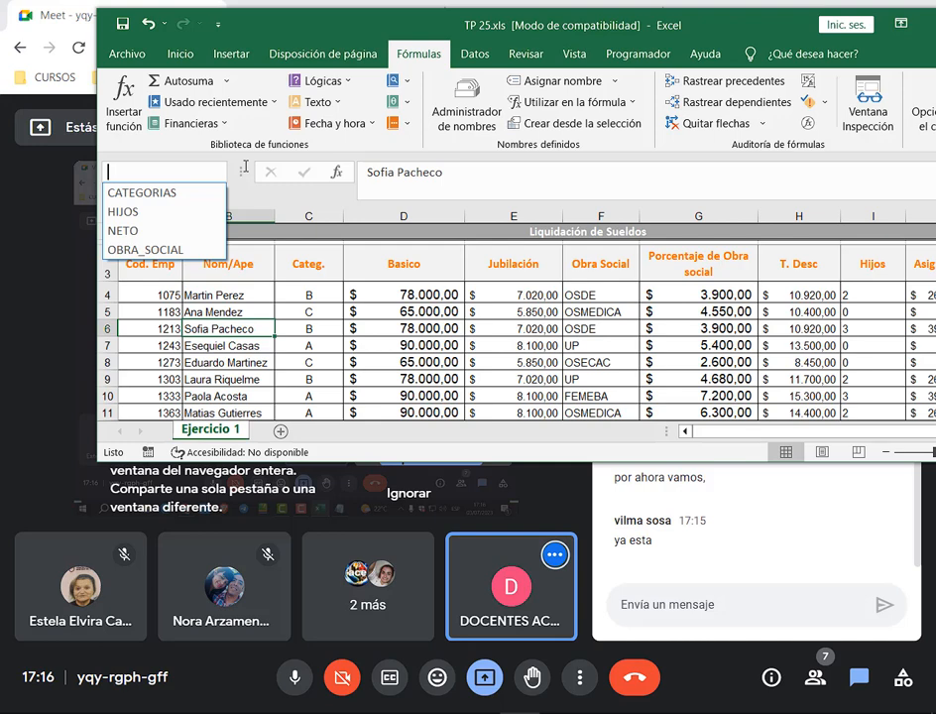
click(773, 21)
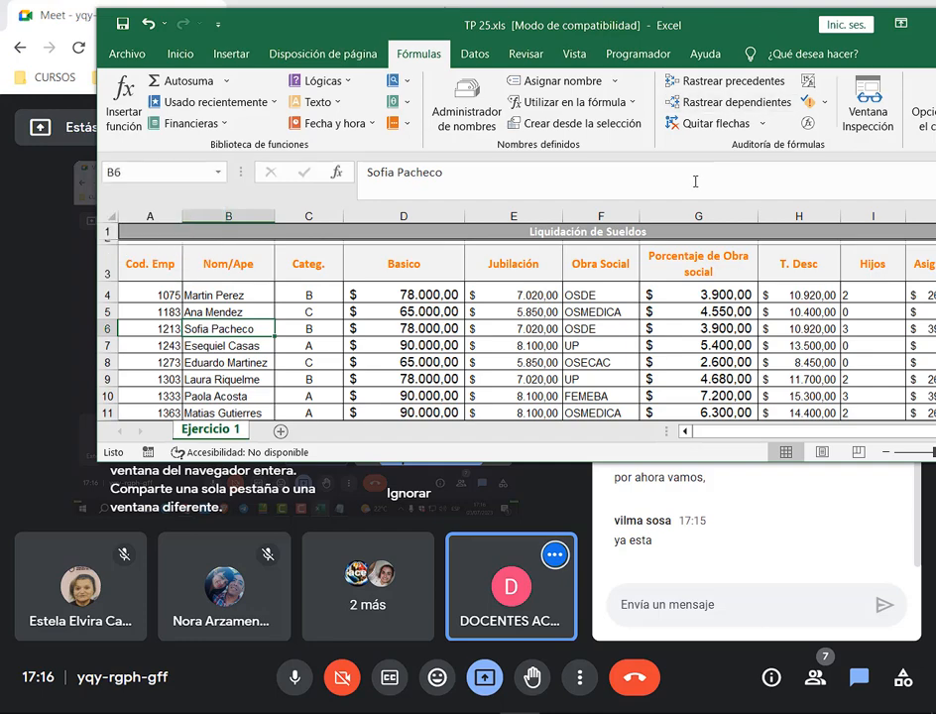
drag(786, 26, 682, 30)
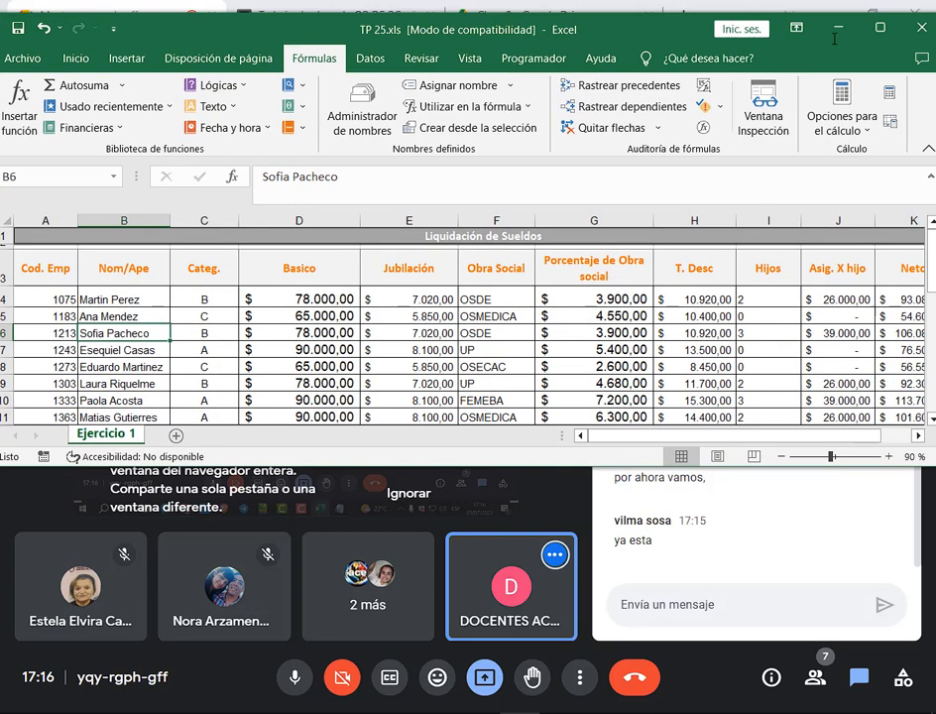
Maximize the workbook and begin a CONTAR.SI formula in B35, the category A cell of Empleados por Categoria.
click(879, 27)
scroll(106, 496, down, 4)
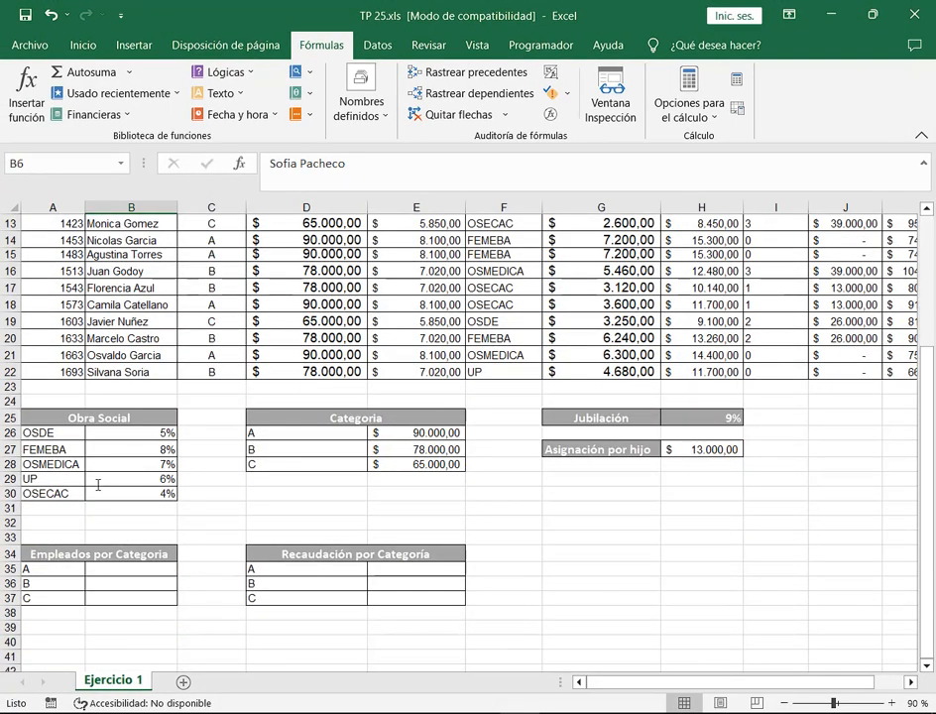
click(107, 568)
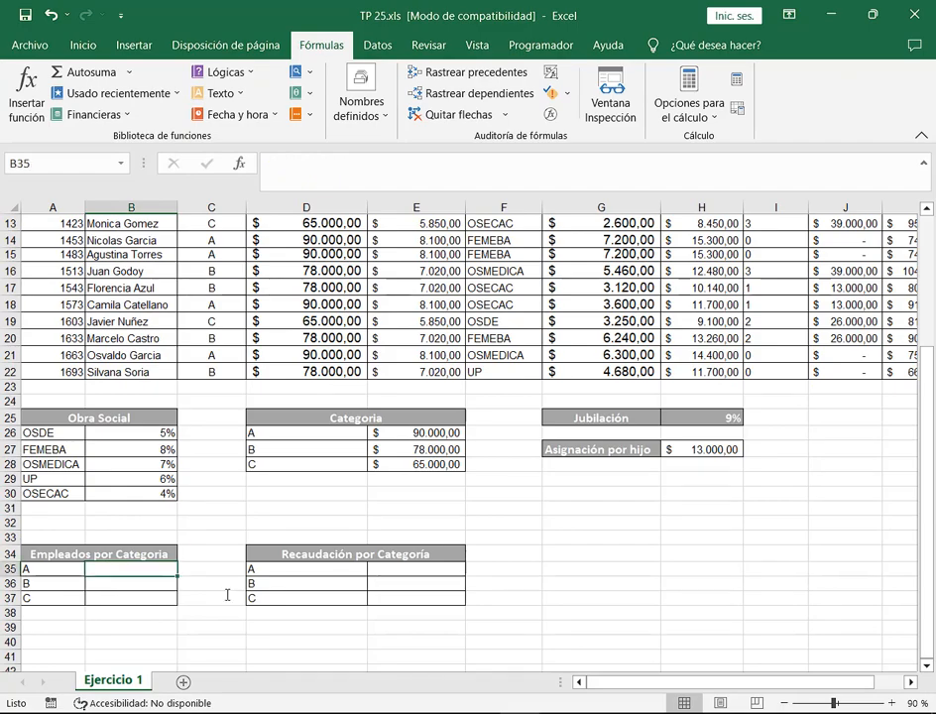
scroll(113, 620, up, 3)
drag(704, 681, 694, 681)
scroll(198, 594, down, 3)
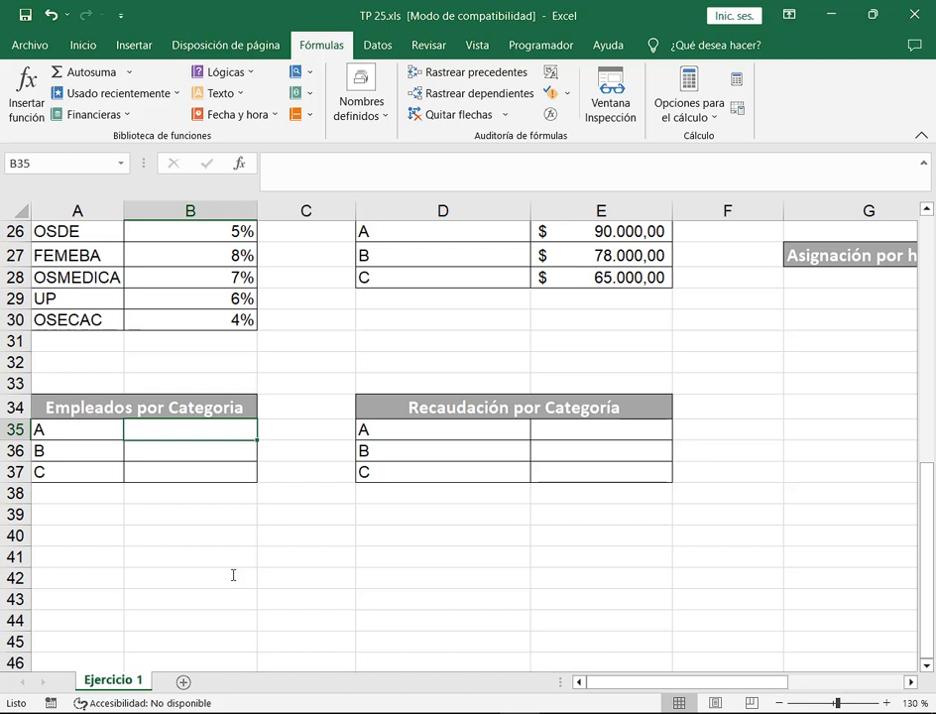
text(=)
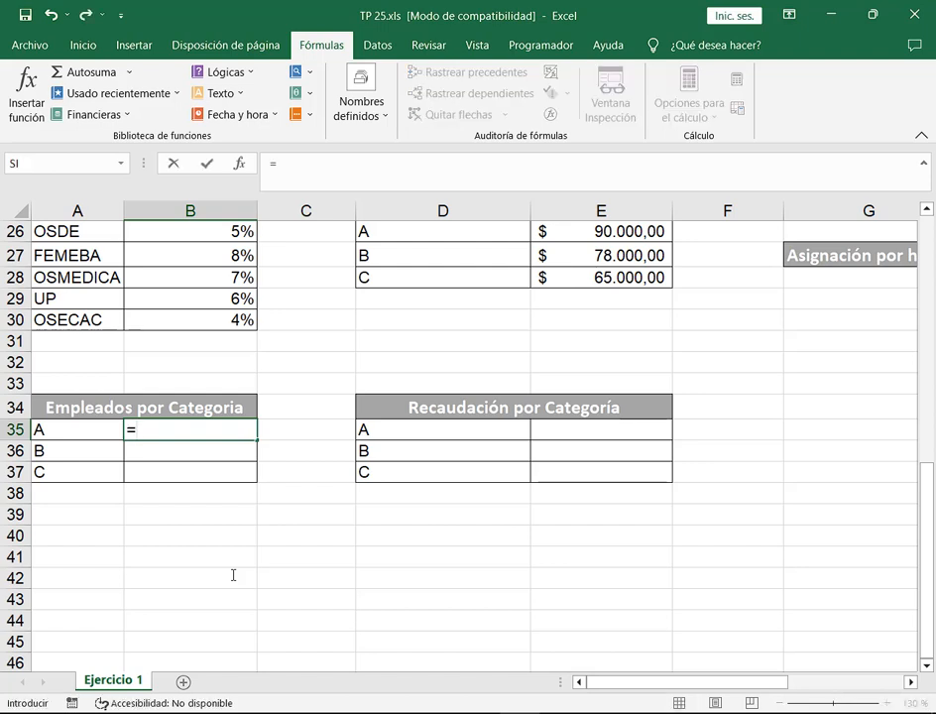
text(co)
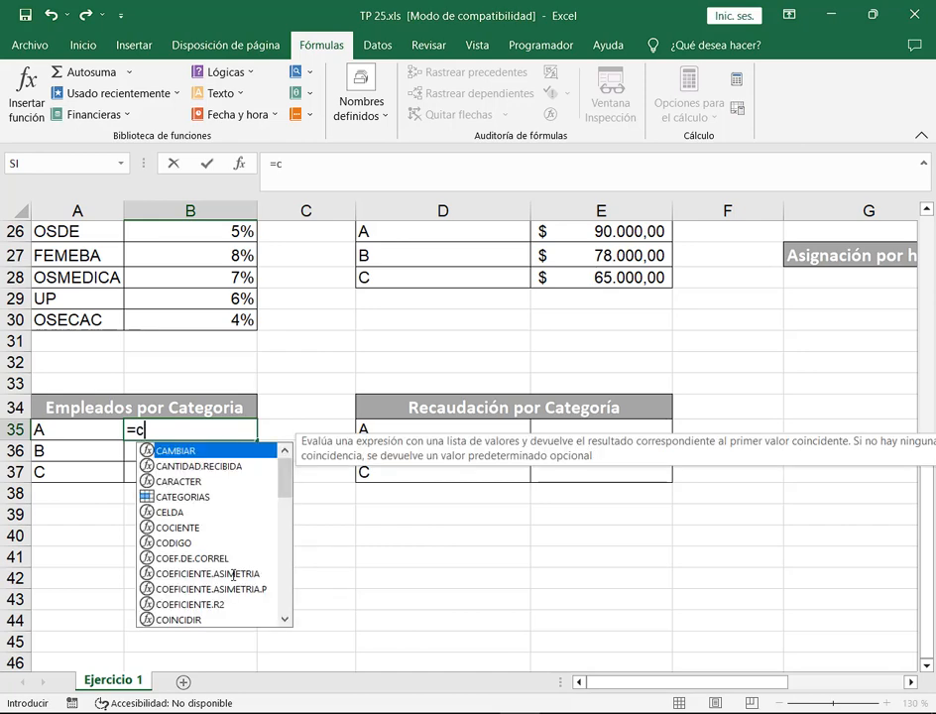
key(BackSpace)
key(BackSpace)
text(CONTAR.SI)
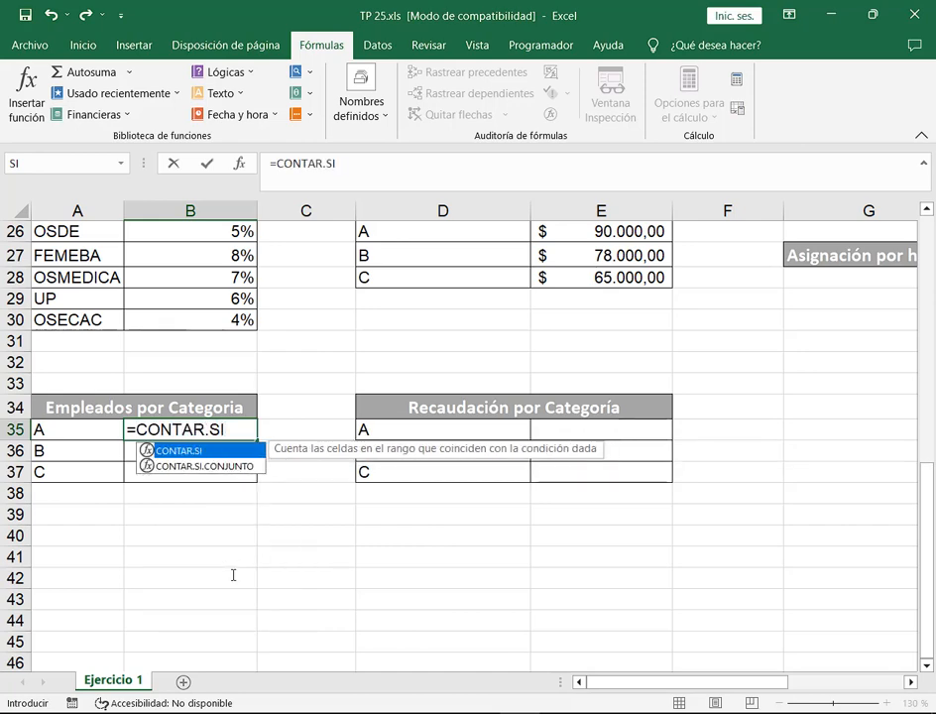
text(()
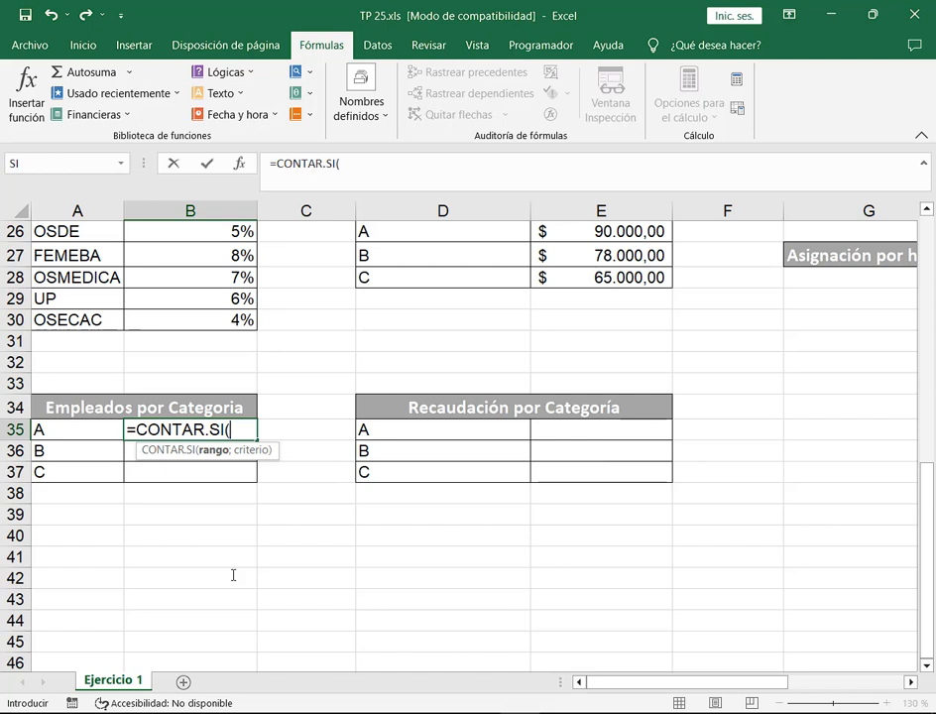
Complete the CONTAR.SI formula in B35 with the named range CATEGORIAS and A35 as the criterion.
text(CA)
key(Down)
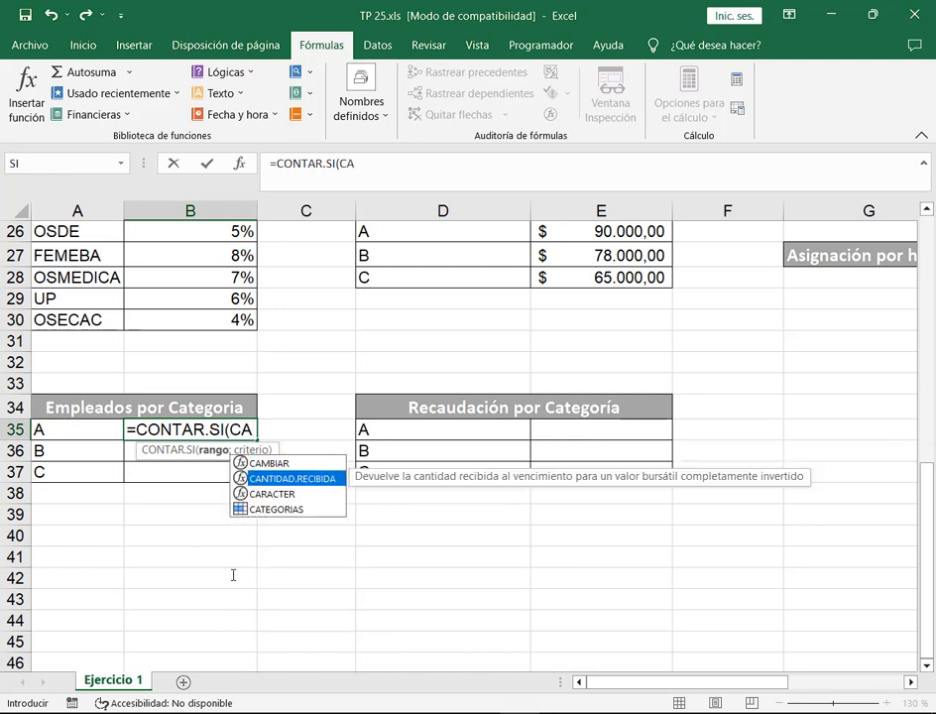
key(Down)
key(Down)
key(Tab)
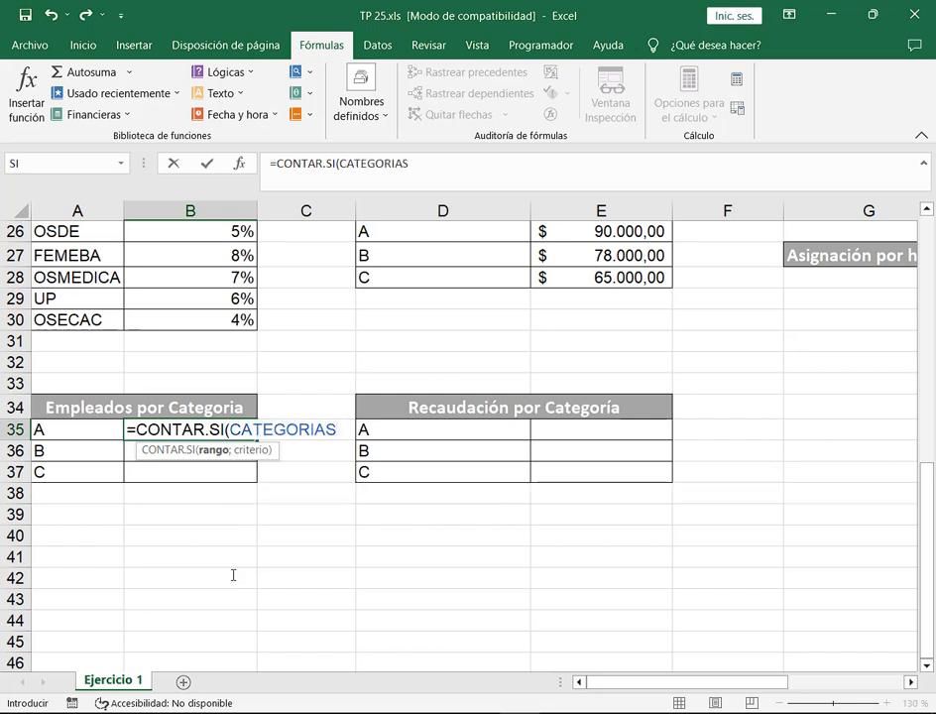
text(;)
click(87, 429)
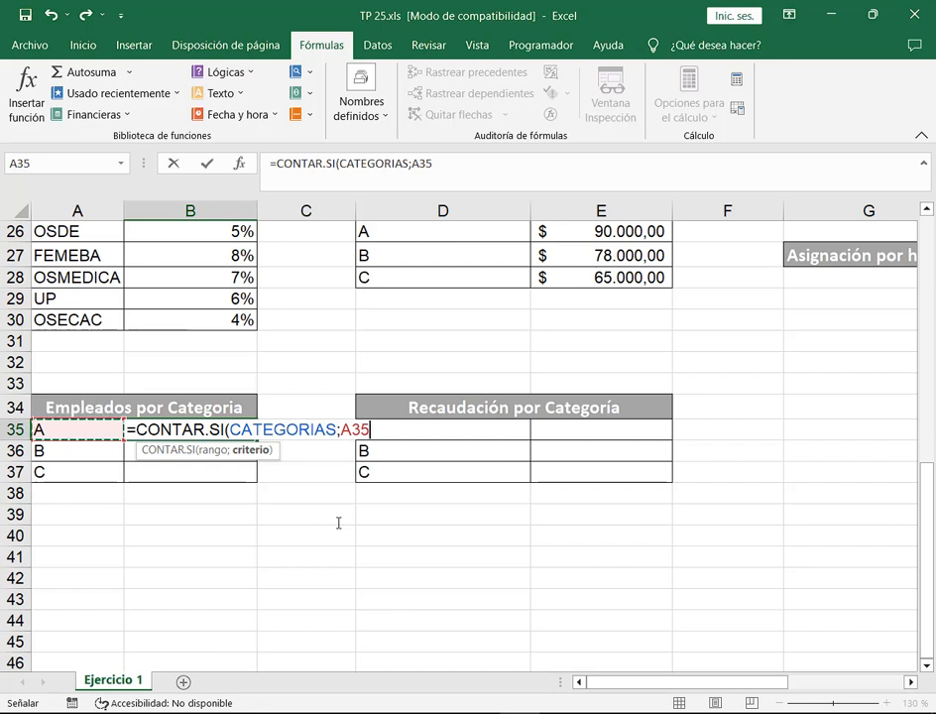
text())
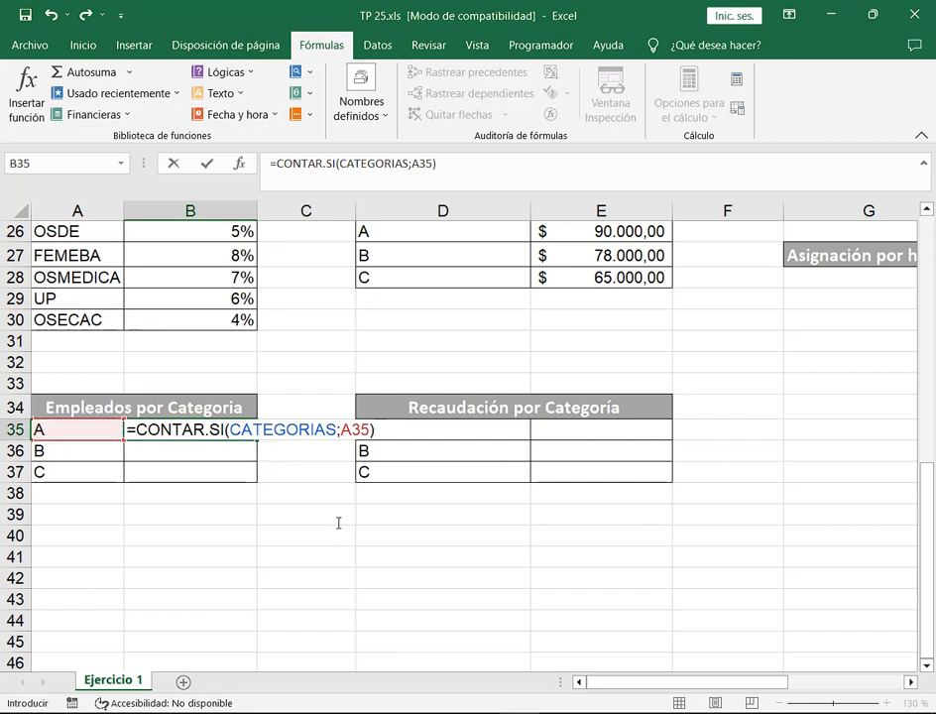
key(Return)
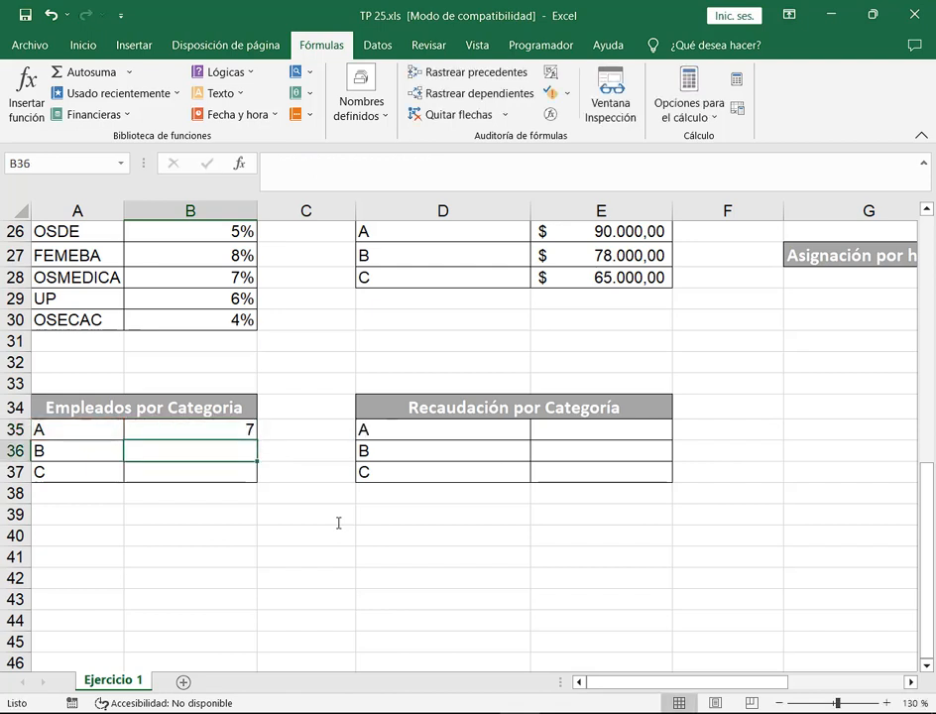
Copy the B35 count formula down to B37 and display the formula's text in a reduced workbook window.
click(252, 430)
drag(257, 437, 258, 480)
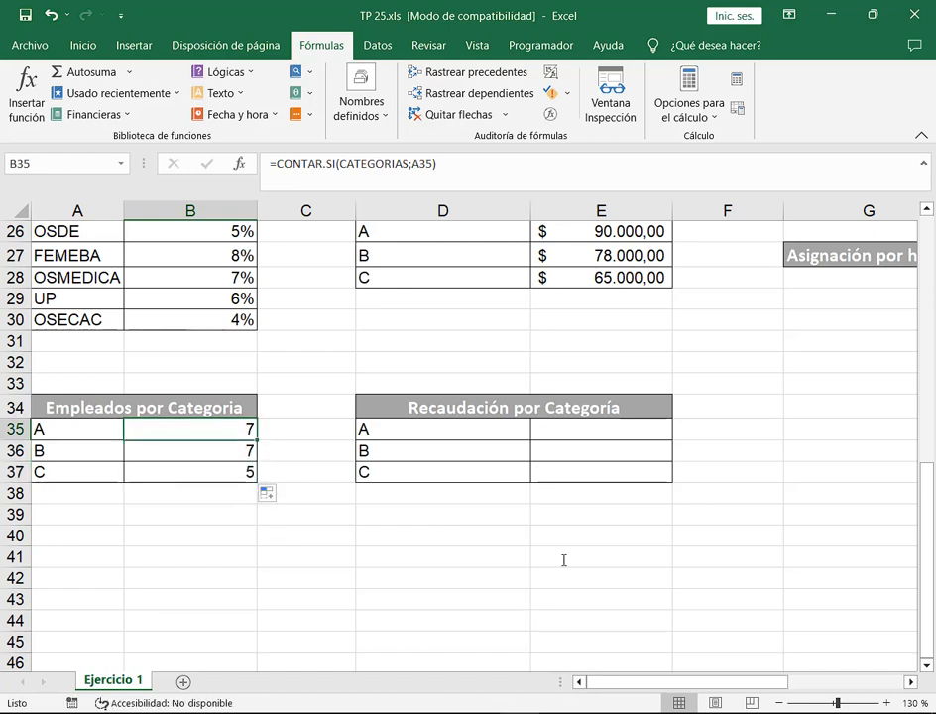
click(874, 15)
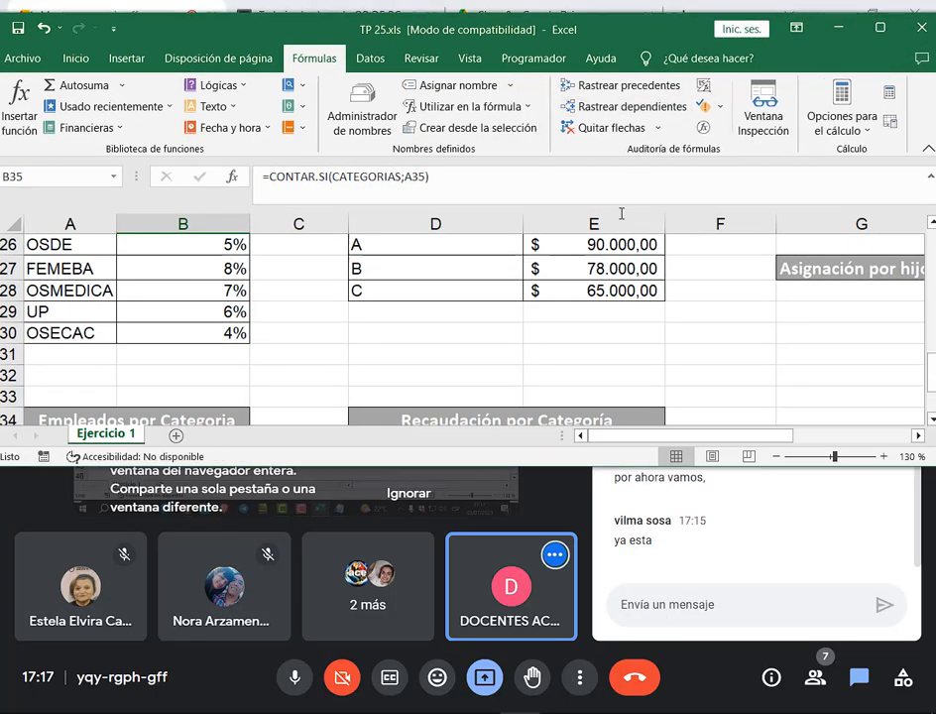
scroll(361, 308, down, 2)
key(F2)
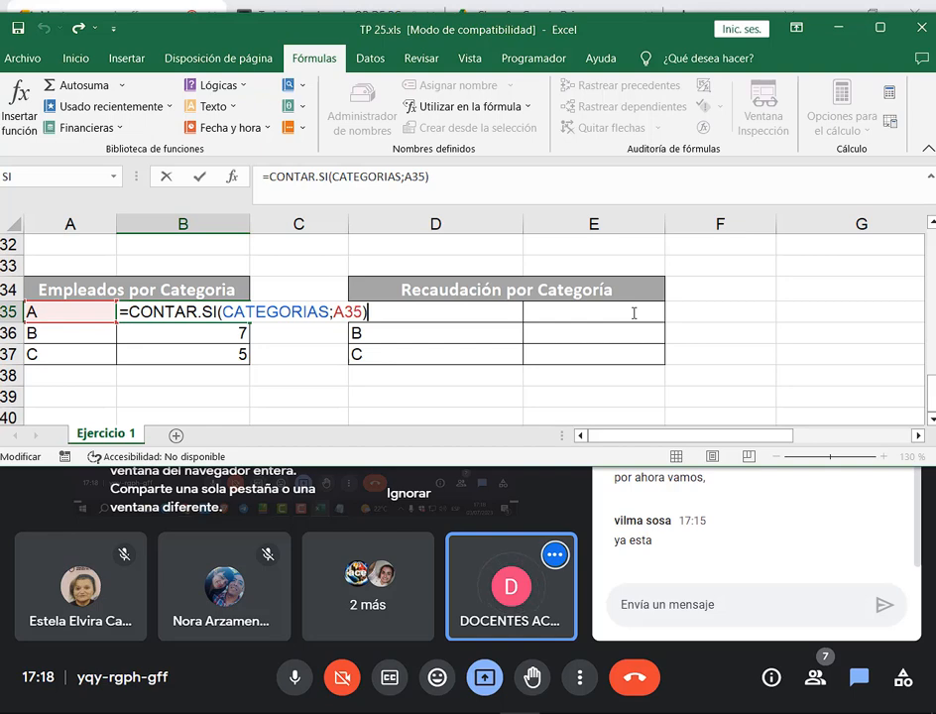
key(Return)
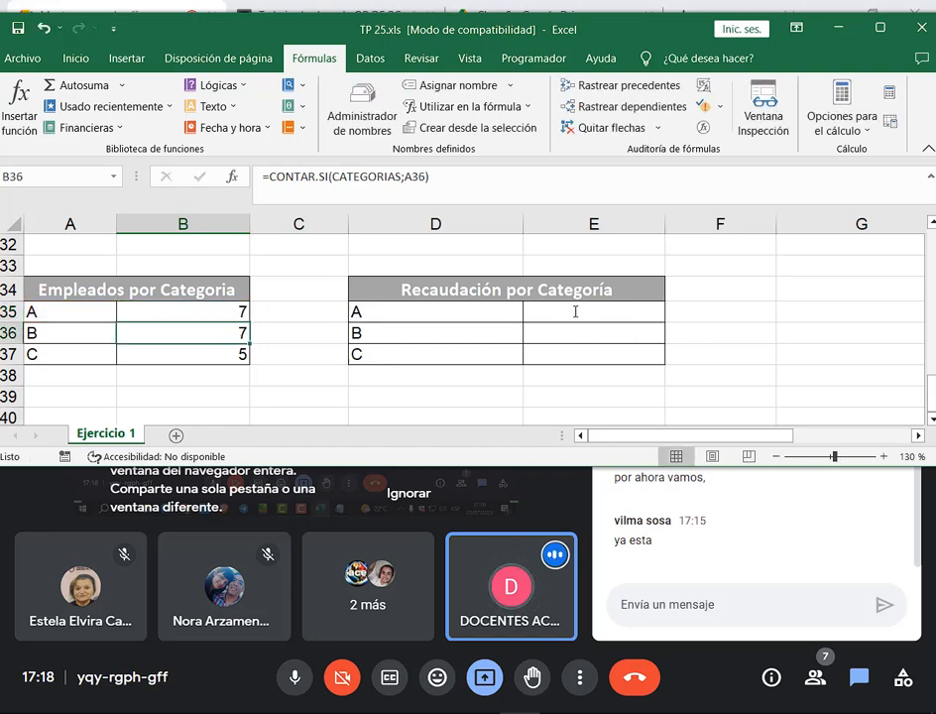
Maximize the workbook and begin a SUMAR.SI formula in E35, the category A cell of Recaudación por Categoría.
click(579, 319)
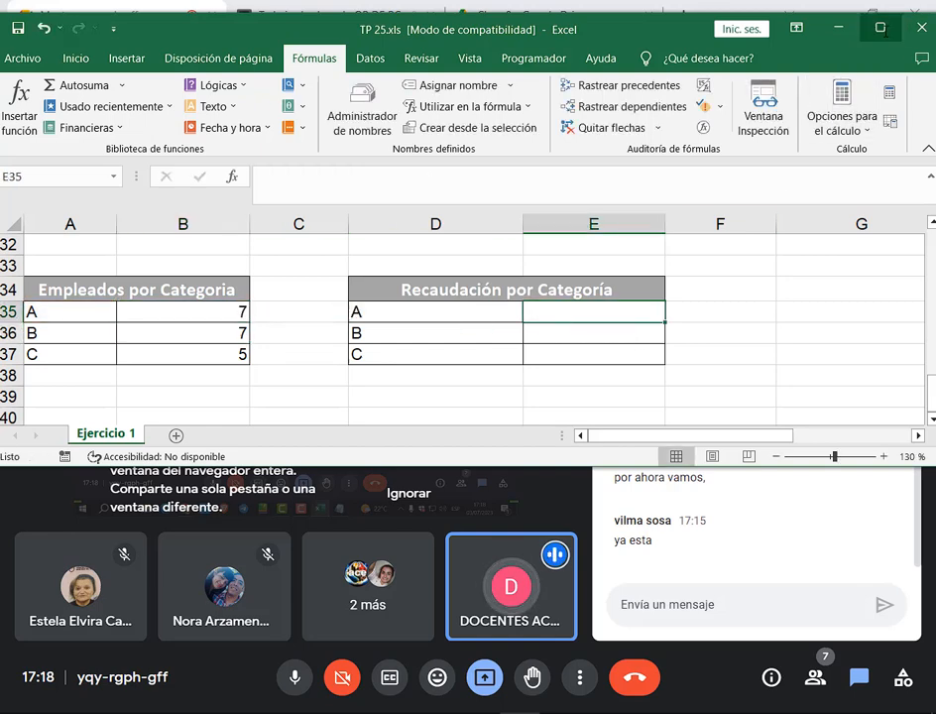
click(881, 28)
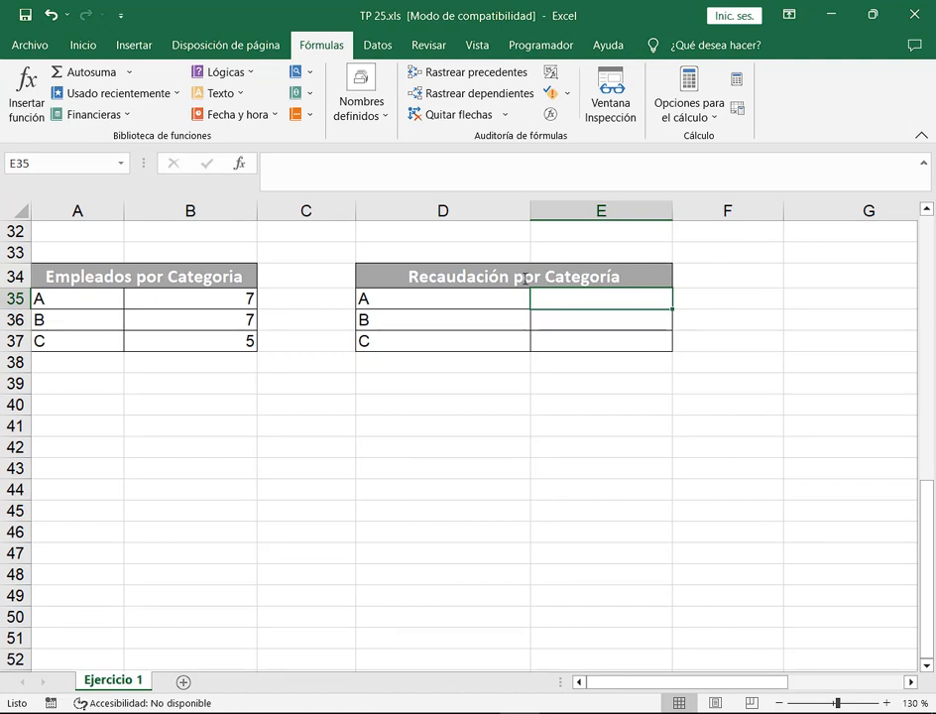
drag(398, 258, 512, 290)
text(=s)
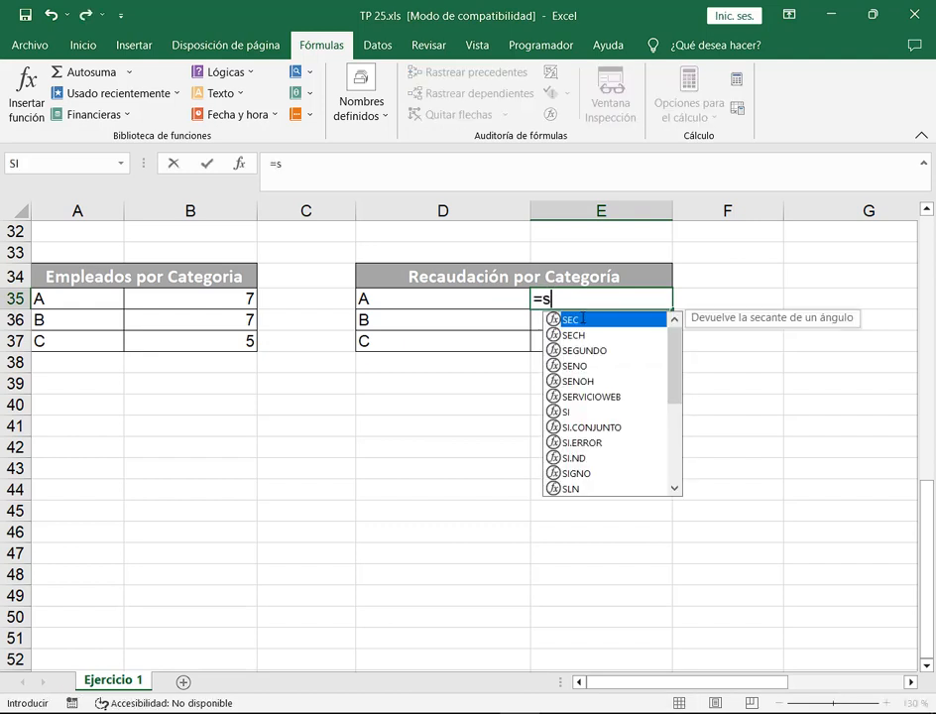
text(umar.si)
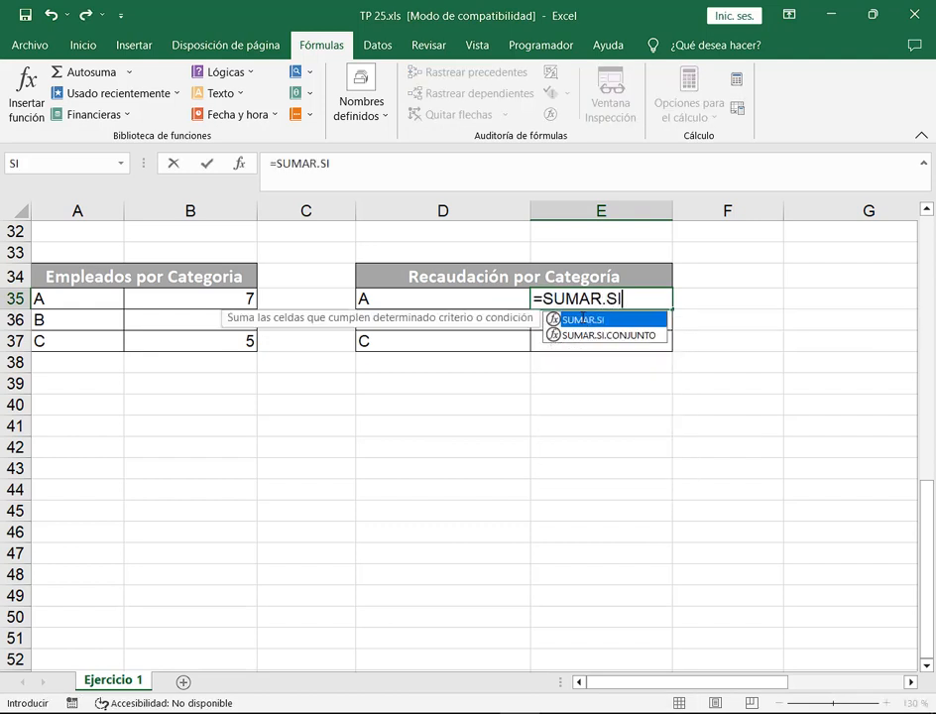
key(Tab)
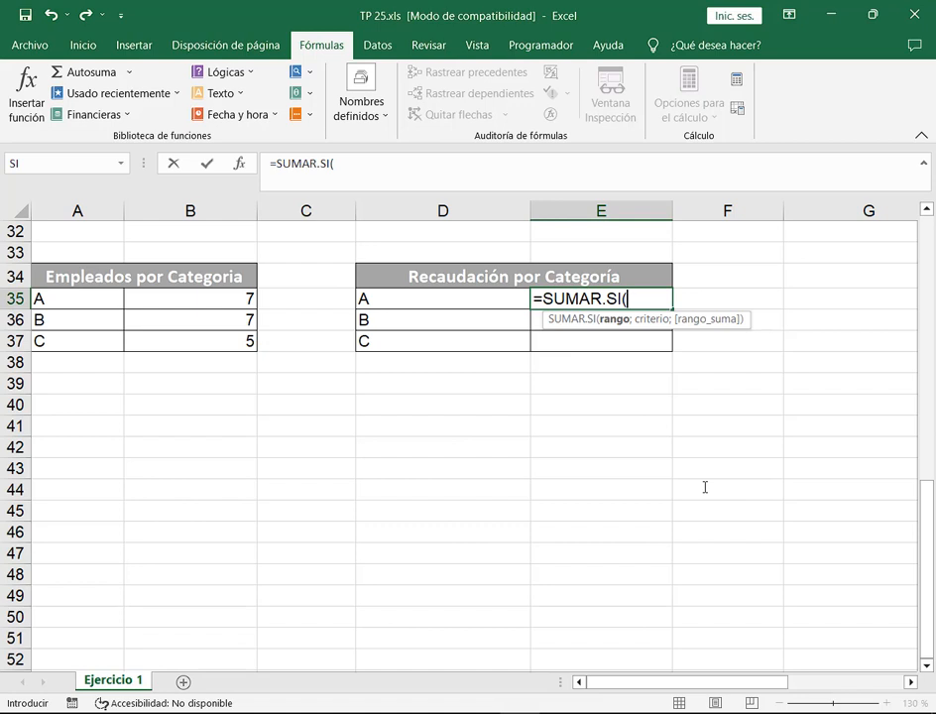
Examine the Neto column of the employee table with the formula still open, and return to the summary tables.
click(121, 163)
click(121, 162)
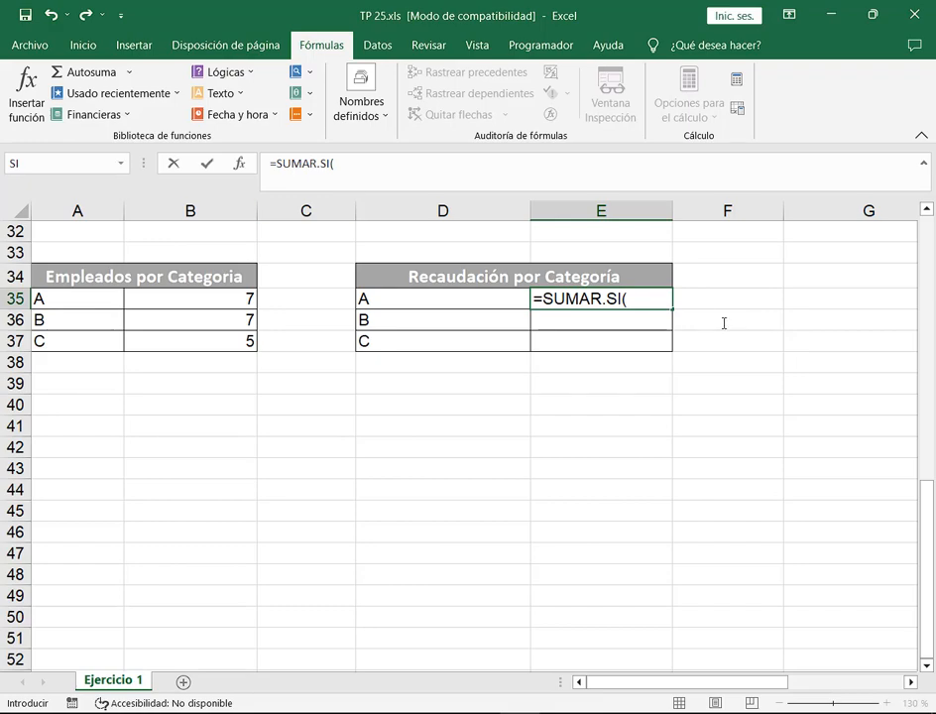
click(660, 300)
drag(760, 683, 872, 682)
scroll(833, 547, up, 5)
scroll(832, 547, up, 5)
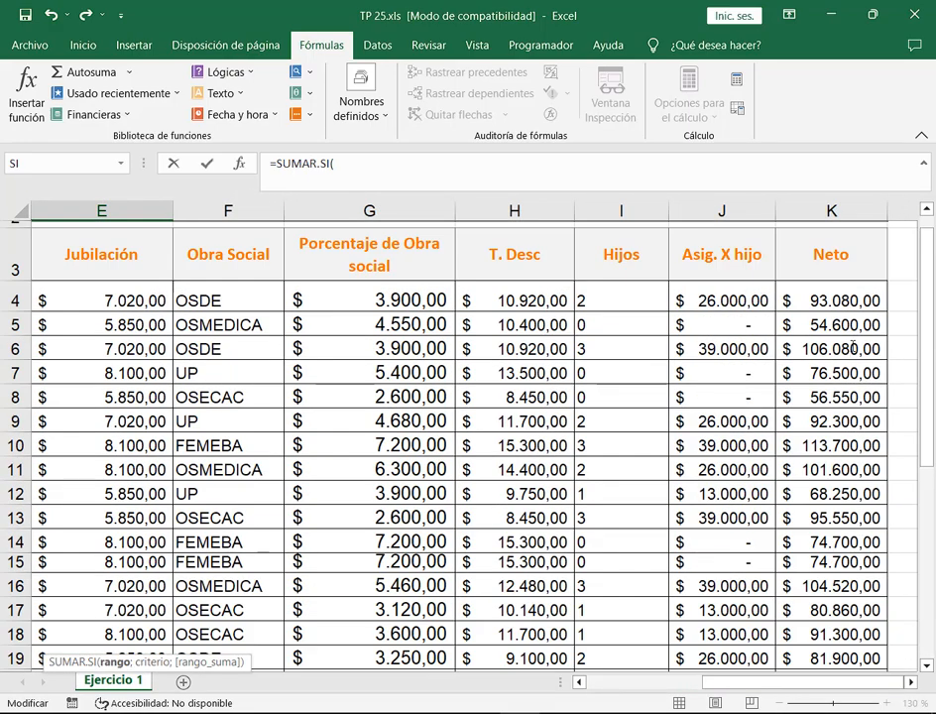
scroll(824, 457, down, 5)
scroll(825, 457, down, 2)
drag(773, 682, 659, 682)
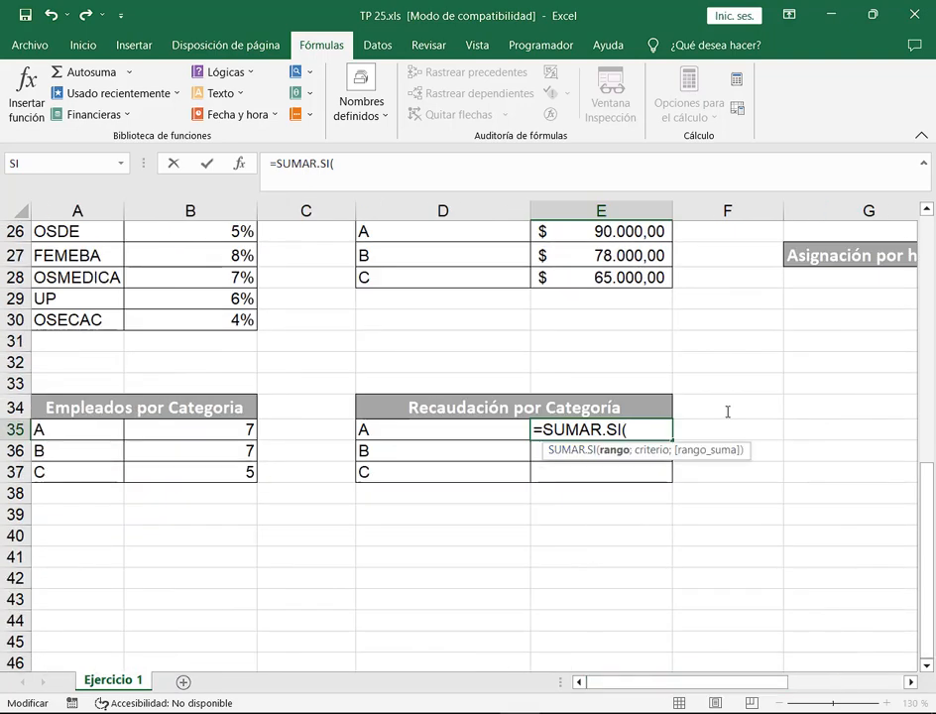
Complete the SUMAR.SI formula in E35 with the range CATEGORIAS, D35 as the criterion and NETO as the sum range.
text(CA)
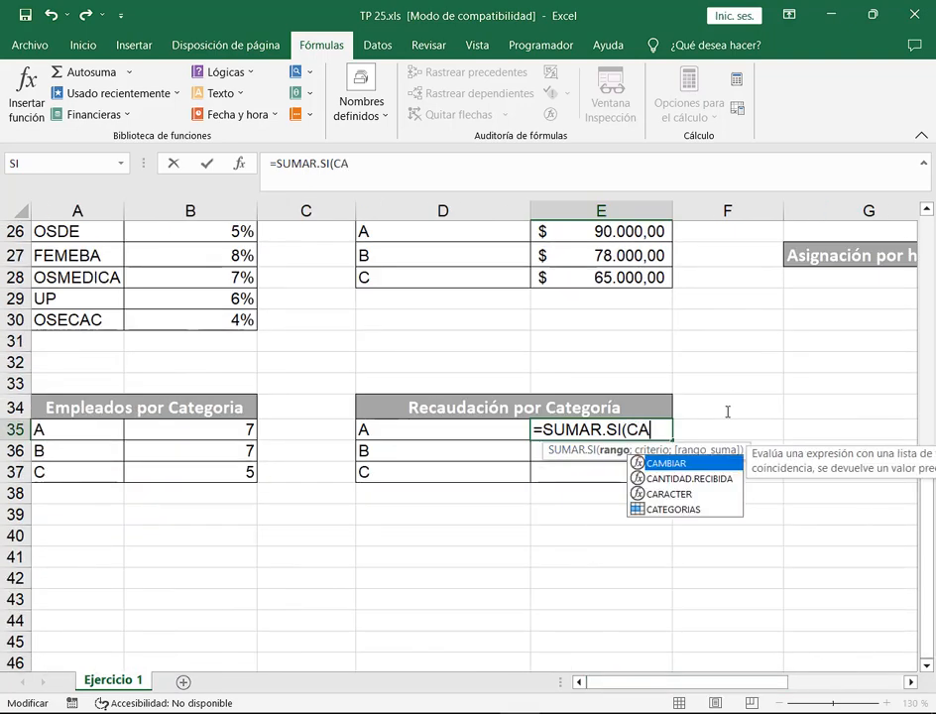
key(Down)
key(Down)
key(Down)
key(Tab)
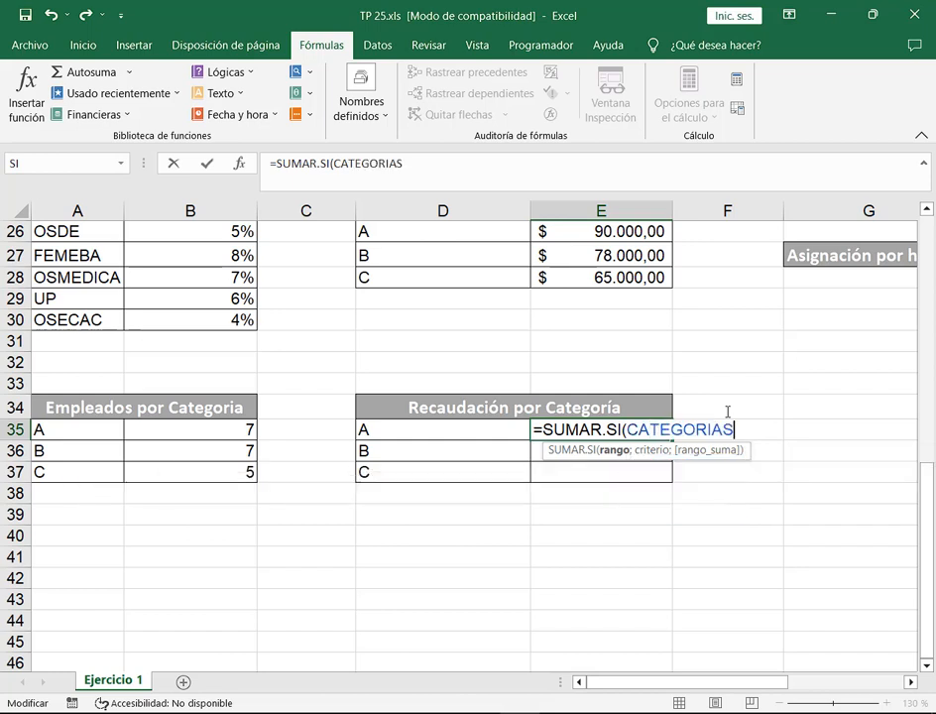
text(;)
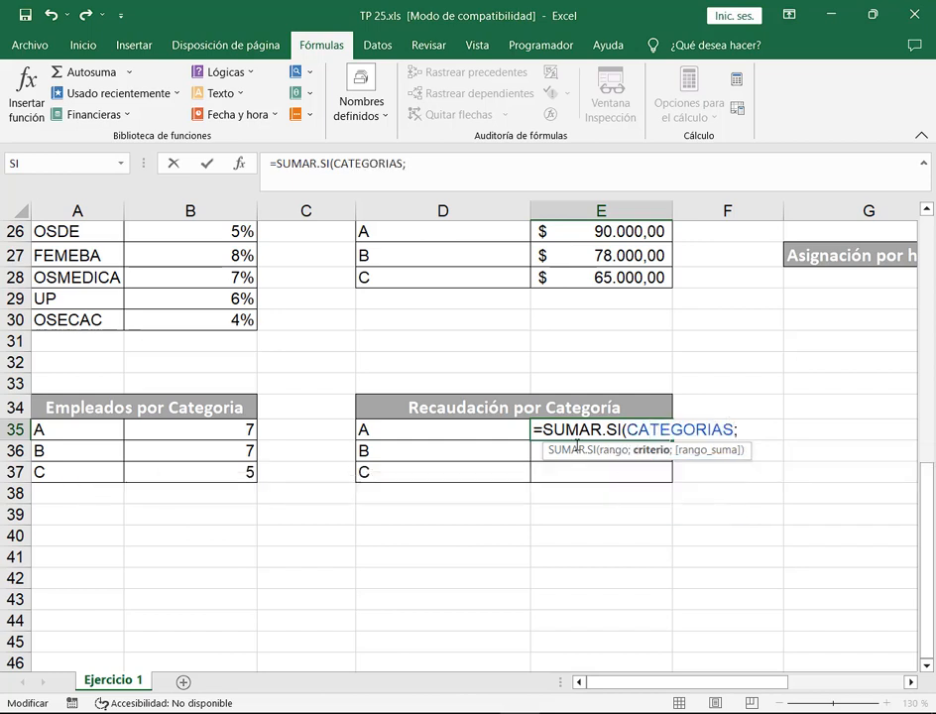
click(480, 429)
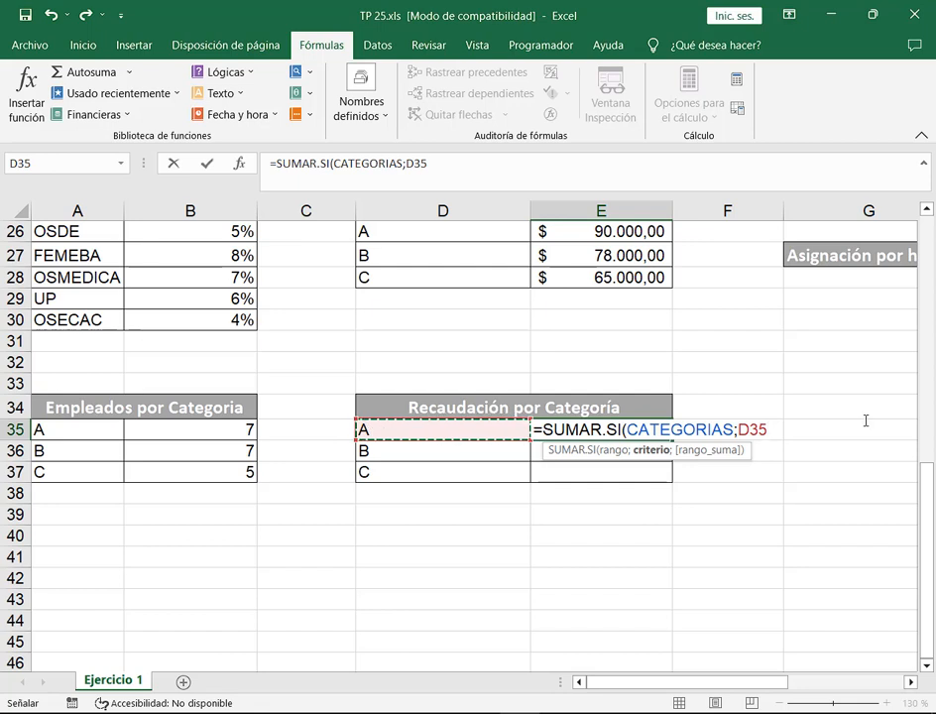
text(;NETO)
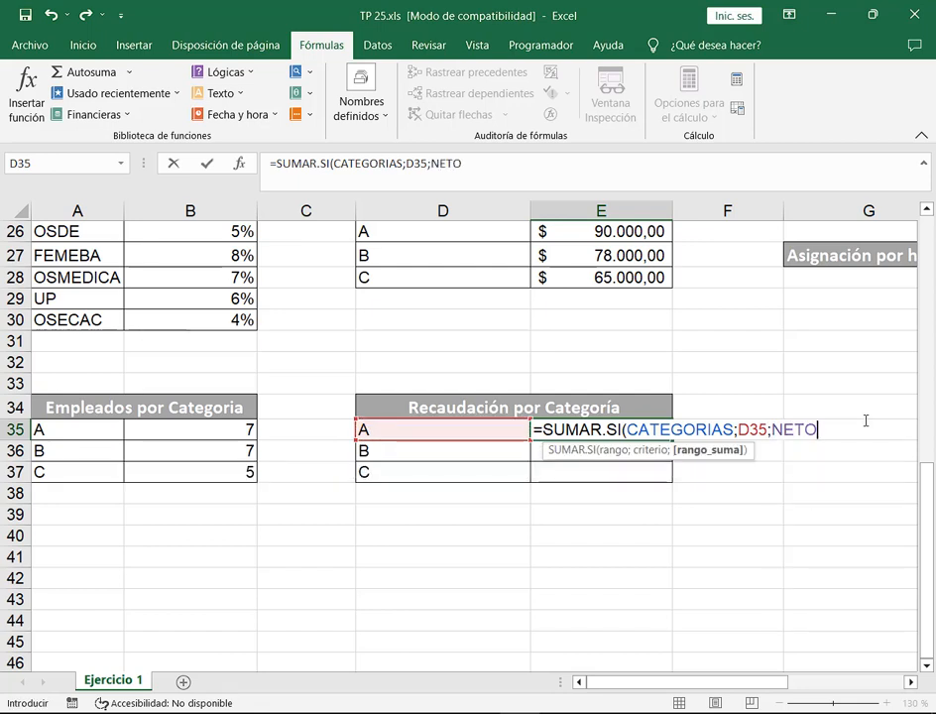
text())
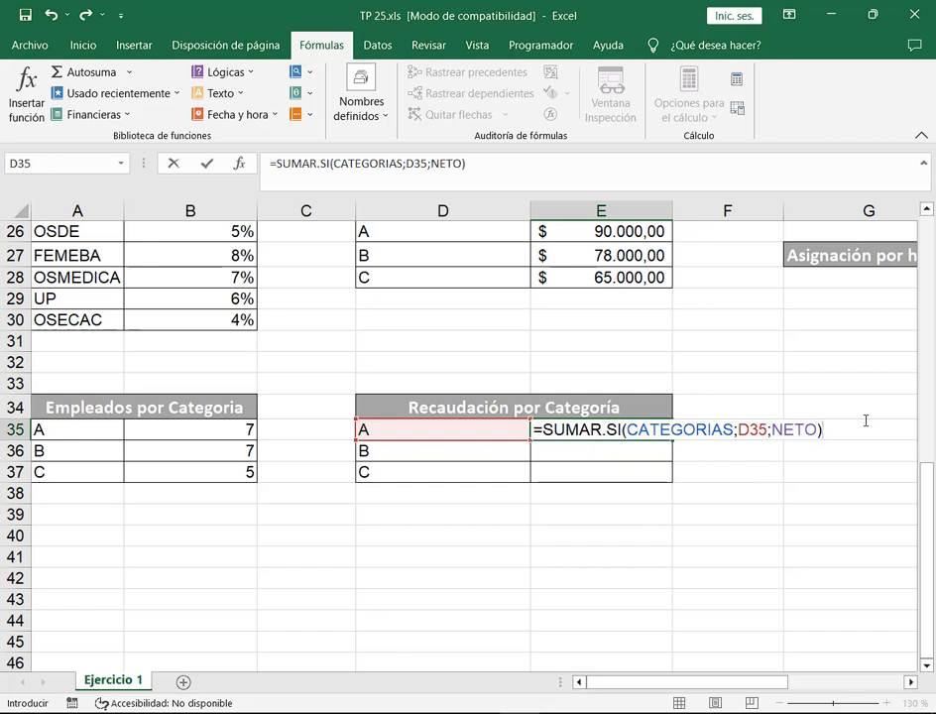
Examine the range, criterion and sum range arguments of the open SUMAR.SI formula in E35.
drag(630, 428, 713, 429)
click(713, 429)
drag(631, 428, 755, 428)
click(755, 428)
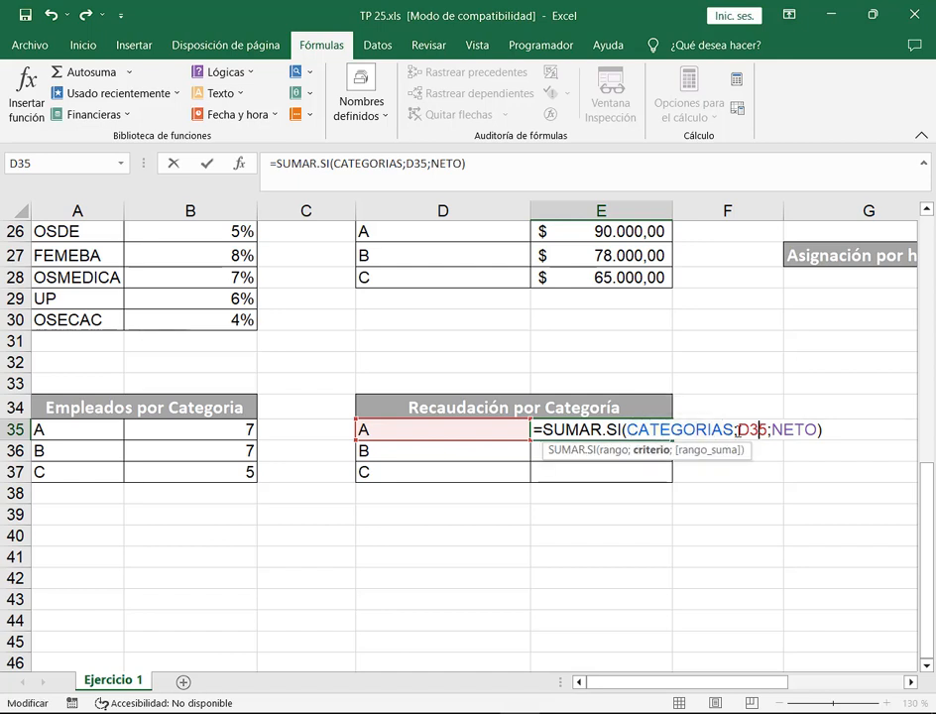
drag(348, 413, 398, 442)
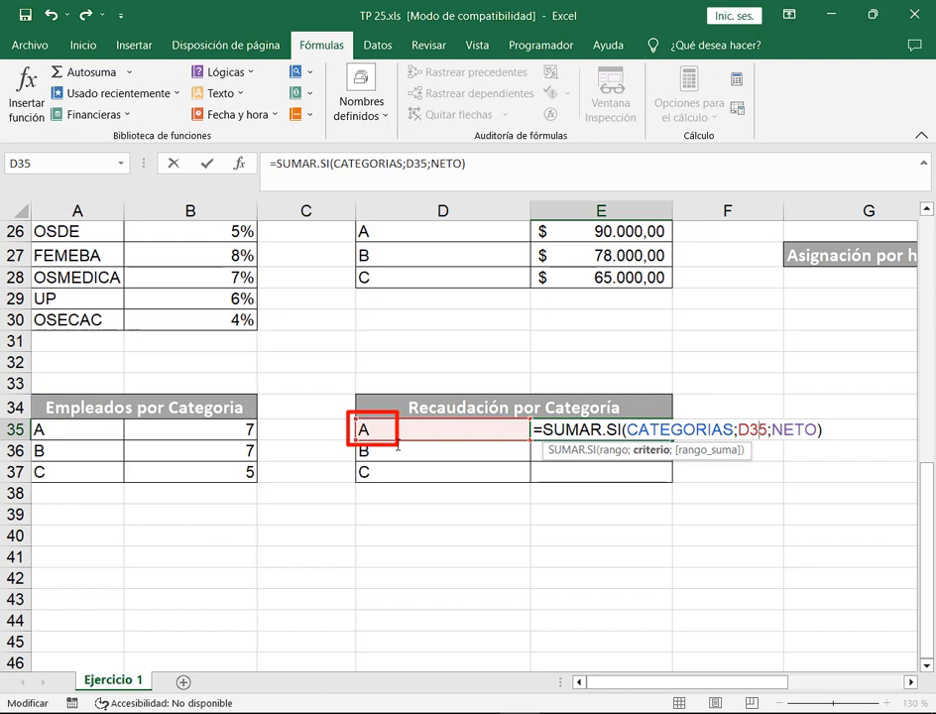
drag(409, 367, 378, 419)
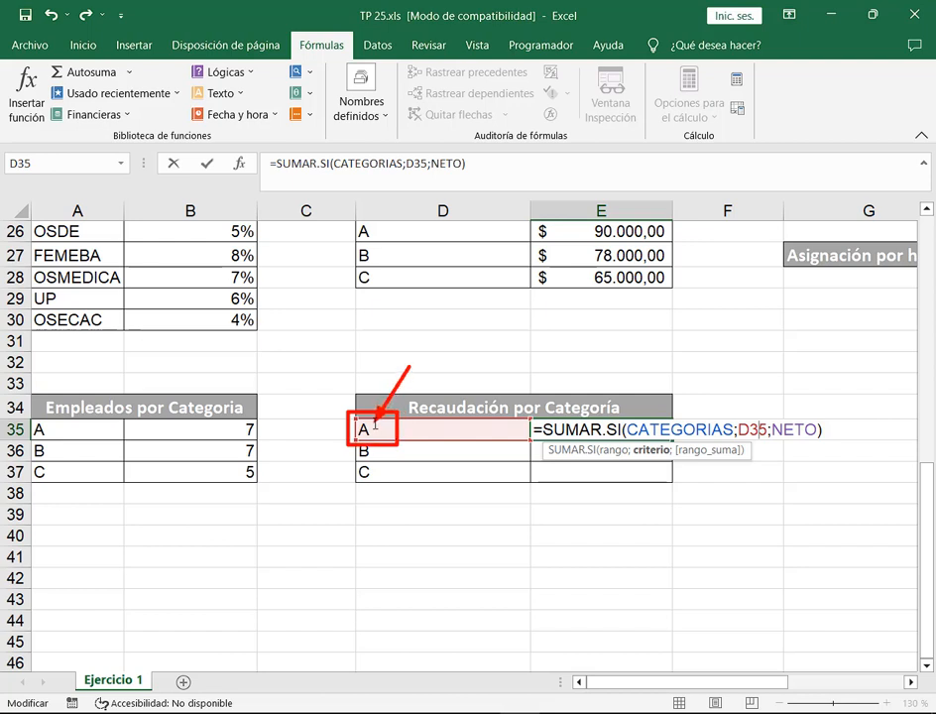
click(772, 431)
drag(767, 416, 821, 451)
drag(703, 503, 703, 461)
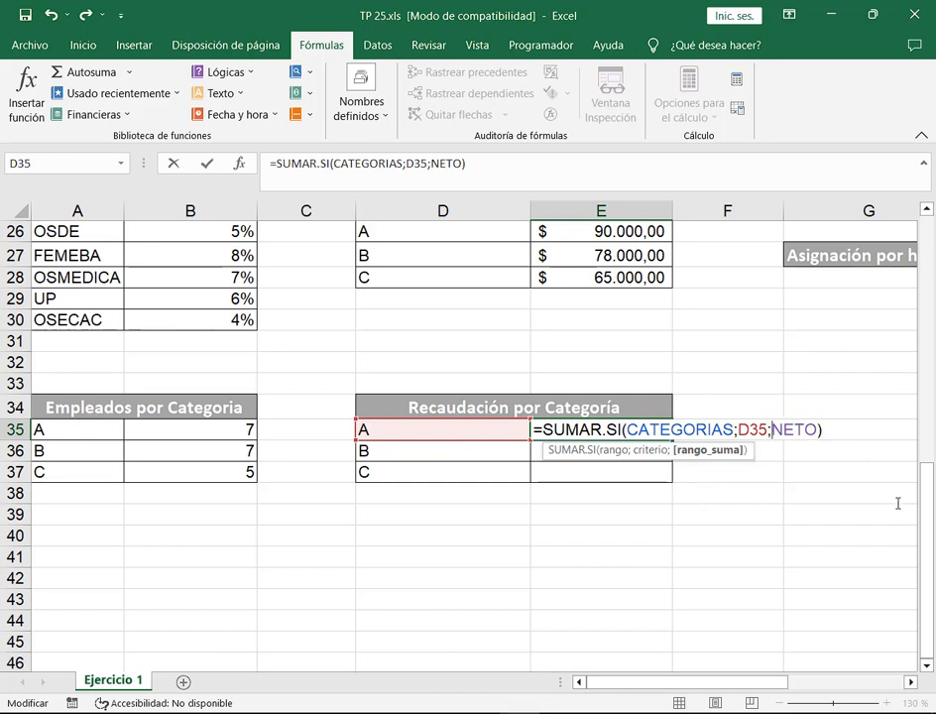
Enter the SUMAR.SI formula in E35 and copy it down to E37.
click(848, 428)
key(Return)
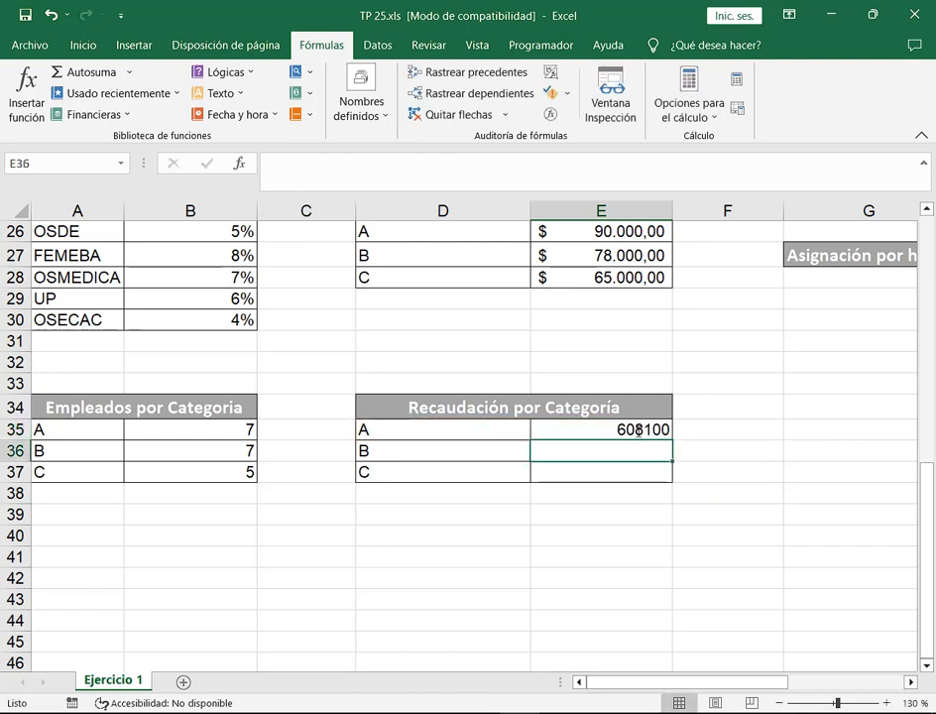
click(630, 428)
drag(672, 439, 662, 484)
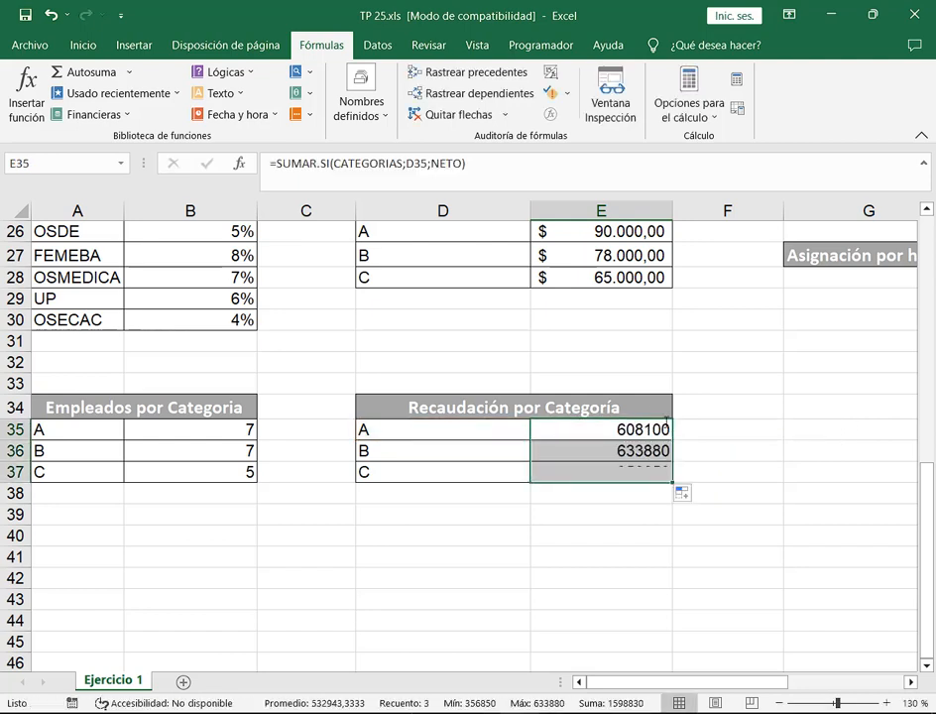
Check the formulas in E35 to E37, showing the ranges that E37 references without changing it.
click(649, 429)
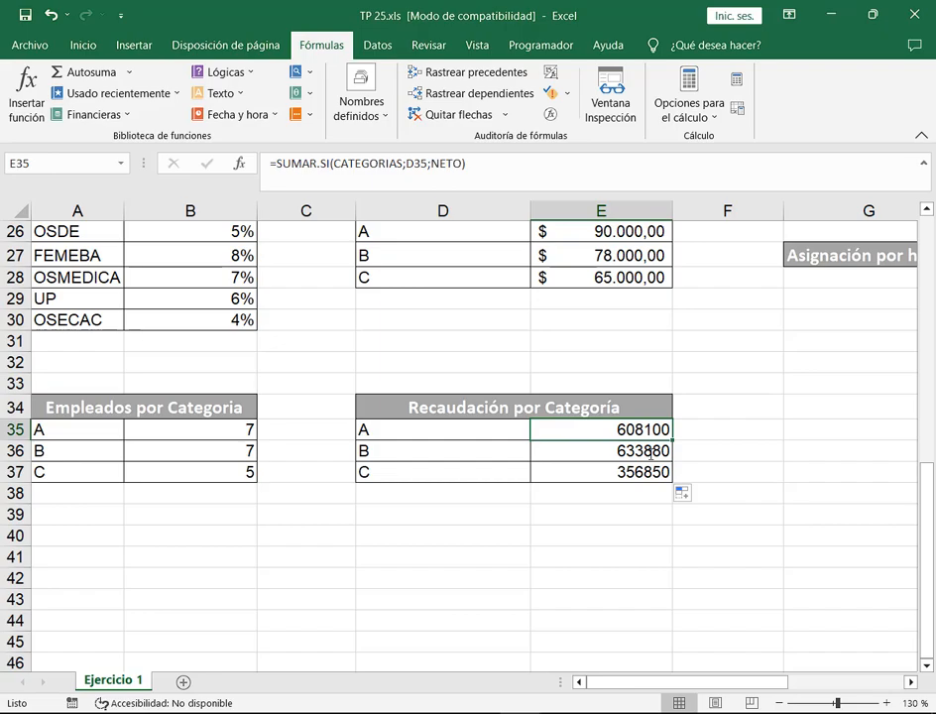
click(658, 449)
click(660, 470)
key(F2)
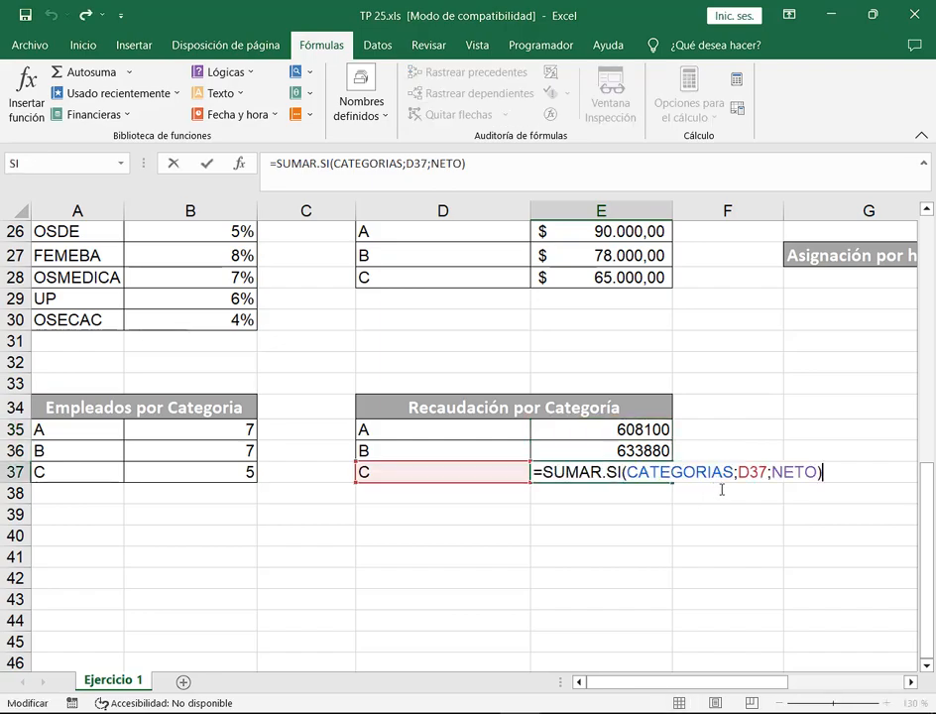
scroll(747, 547, up, 6)
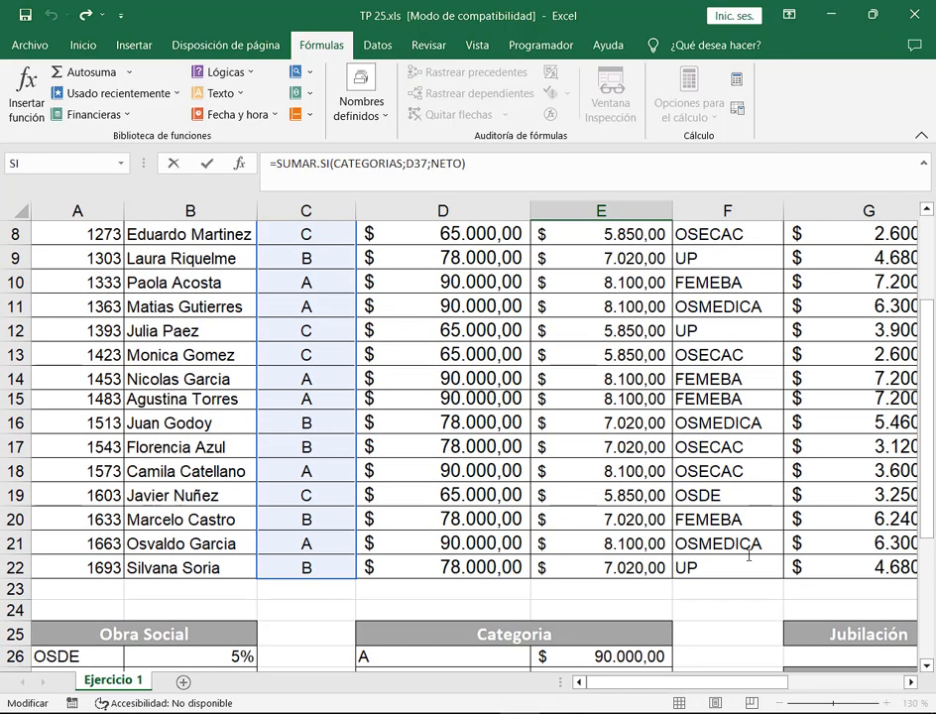
key(Escape)
Zoom out to 80% and show the cells covered by the named ranges CATEGORIAS, HIJOS, NETO and OBRA_SOCIAL in turn.
click(781, 701)
click(781, 702)
click(781, 701)
click(781, 702)
click(781, 702)
scroll(295, 256, up, 3)
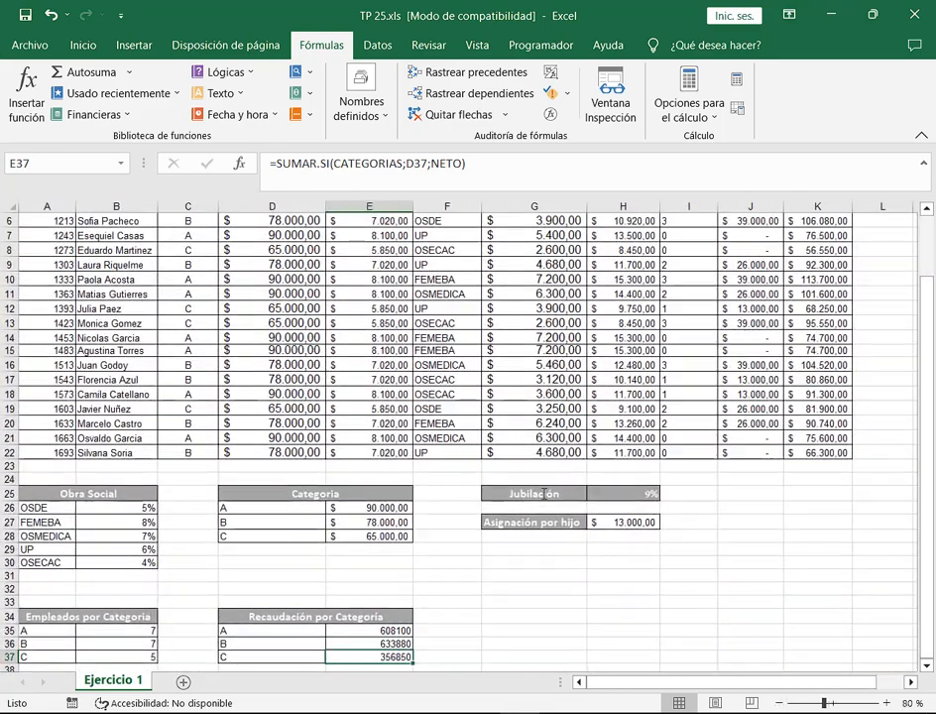
click(120, 163)
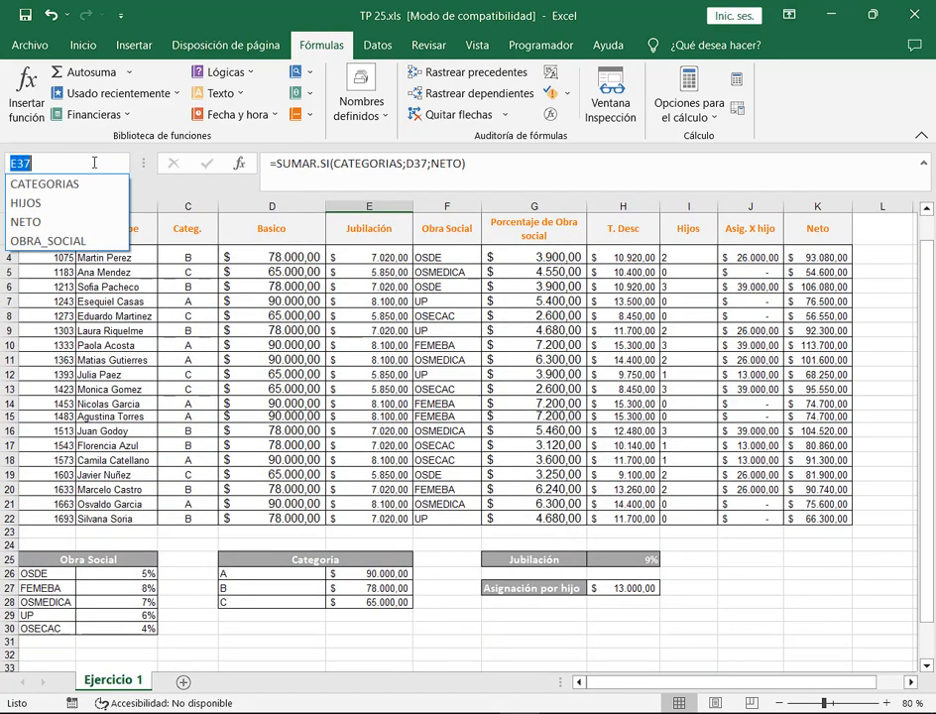
click(78, 182)
click(120, 164)
click(106, 203)
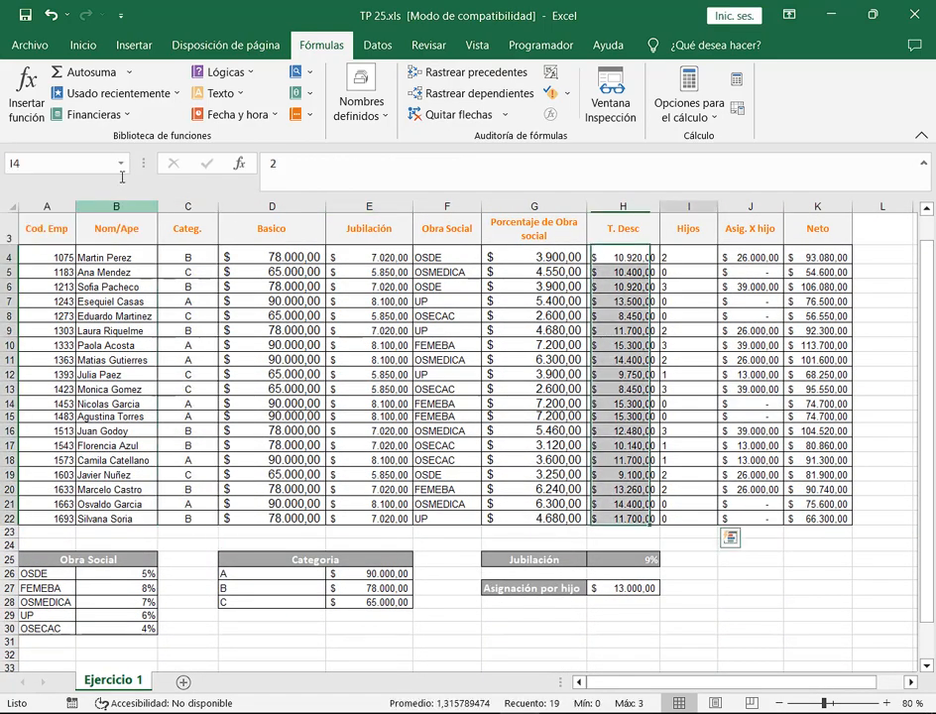
click(120, 163)
click(94, 221)
click(120, 163)
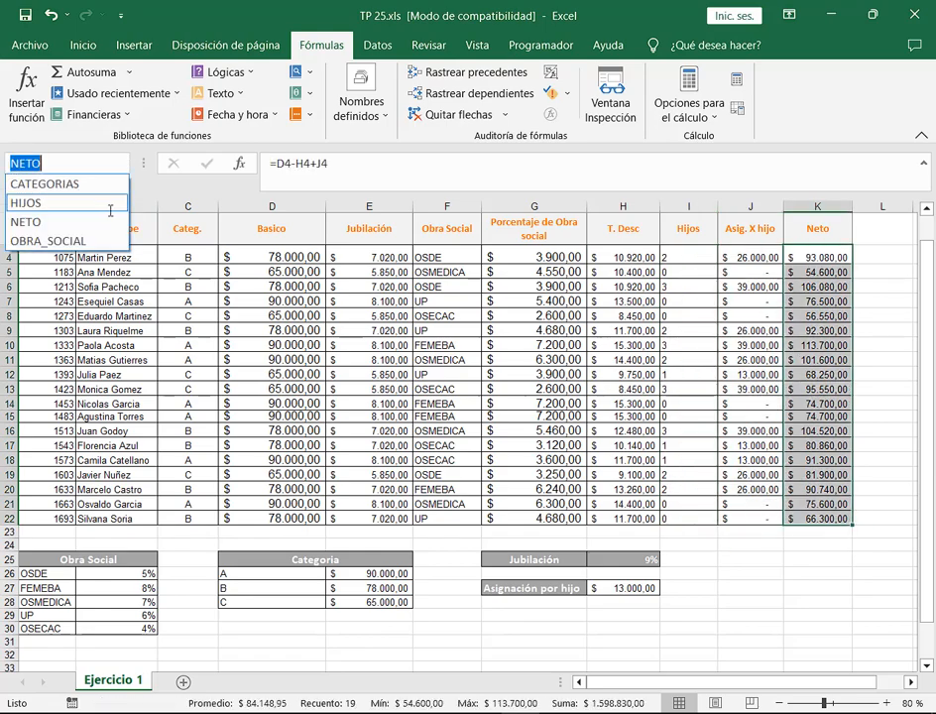
click(59, 240)
click(710, 421)
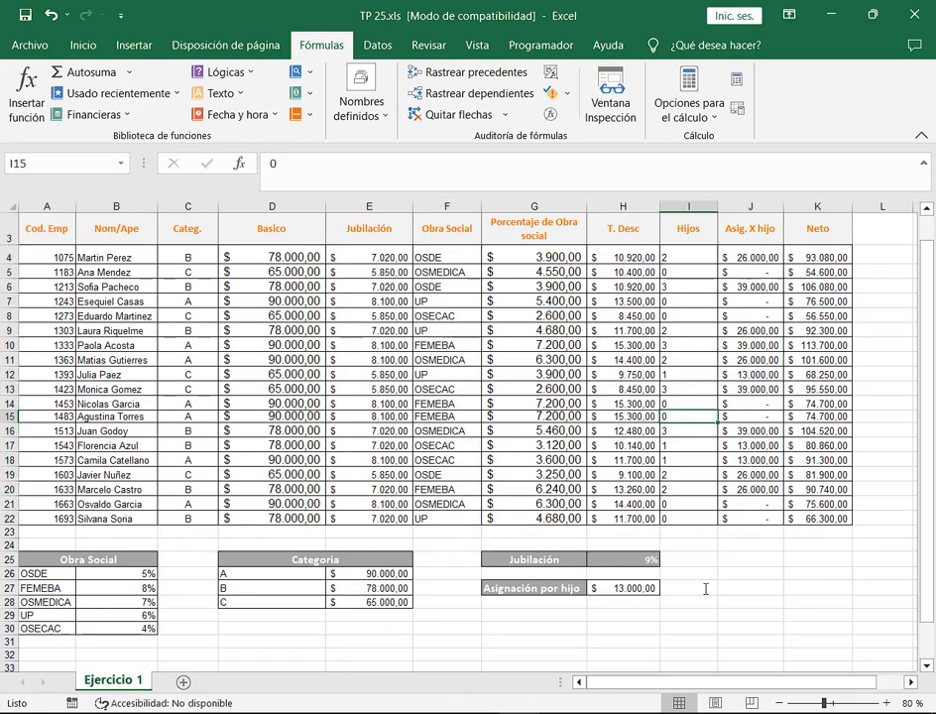
Zoom in to 140% and copy the Obra Social table A25:B30 to A39, below Empleados por Categoria.
click(888, 703)
click(888, 703)
click(888, 703)
click(888, 702)
click(888, 703)
click(888, 703)
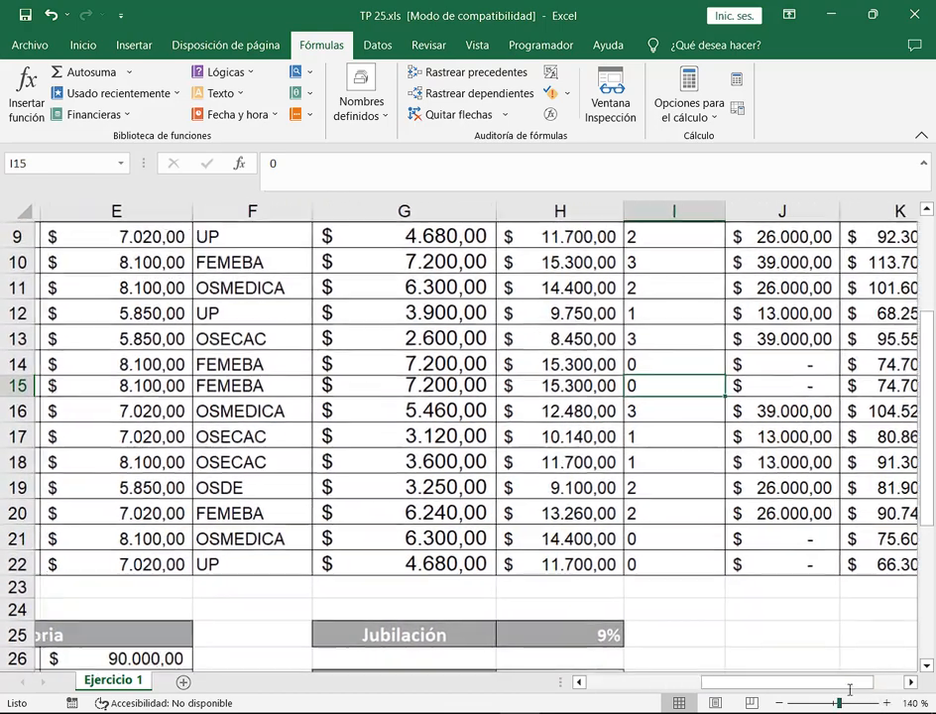
drag(793, 682, 684, 682)
scroll(253, 462, down, 5)
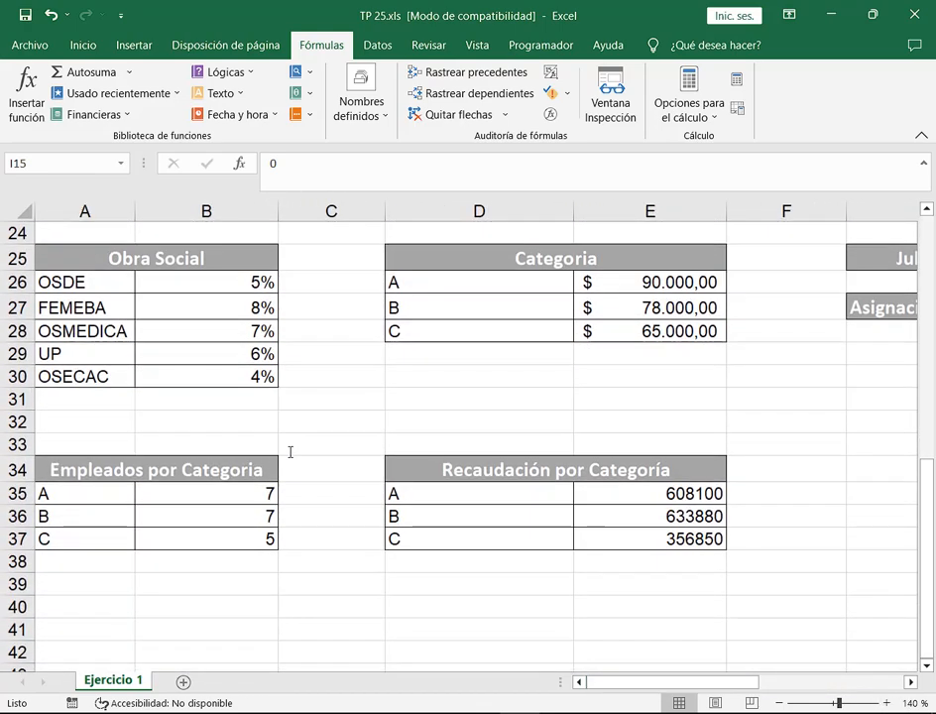
drag(149, 258, 191, 382)
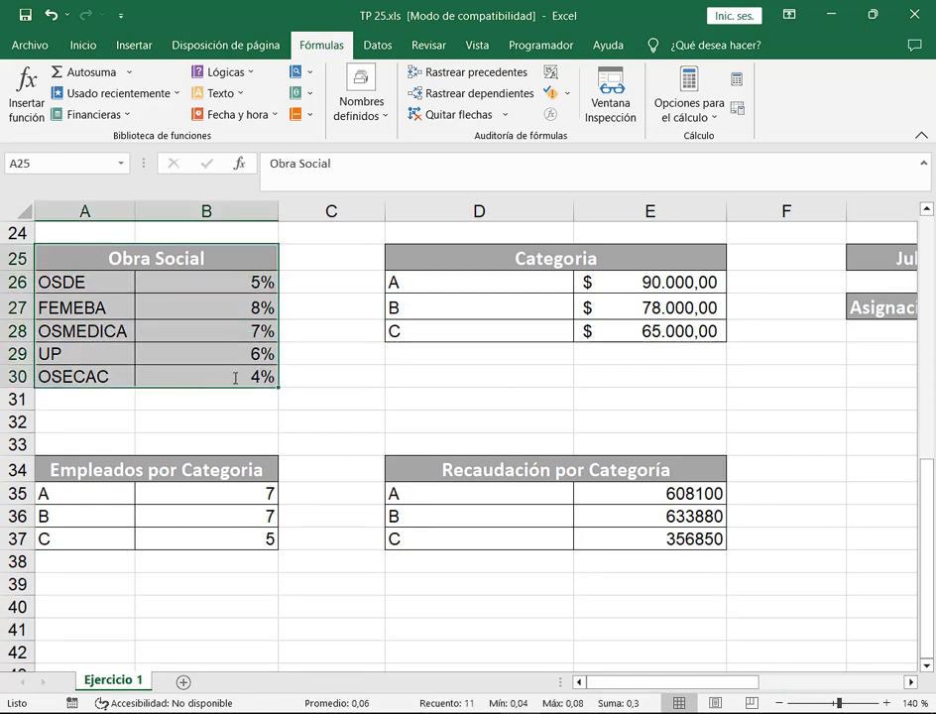
key(ctrl+c)
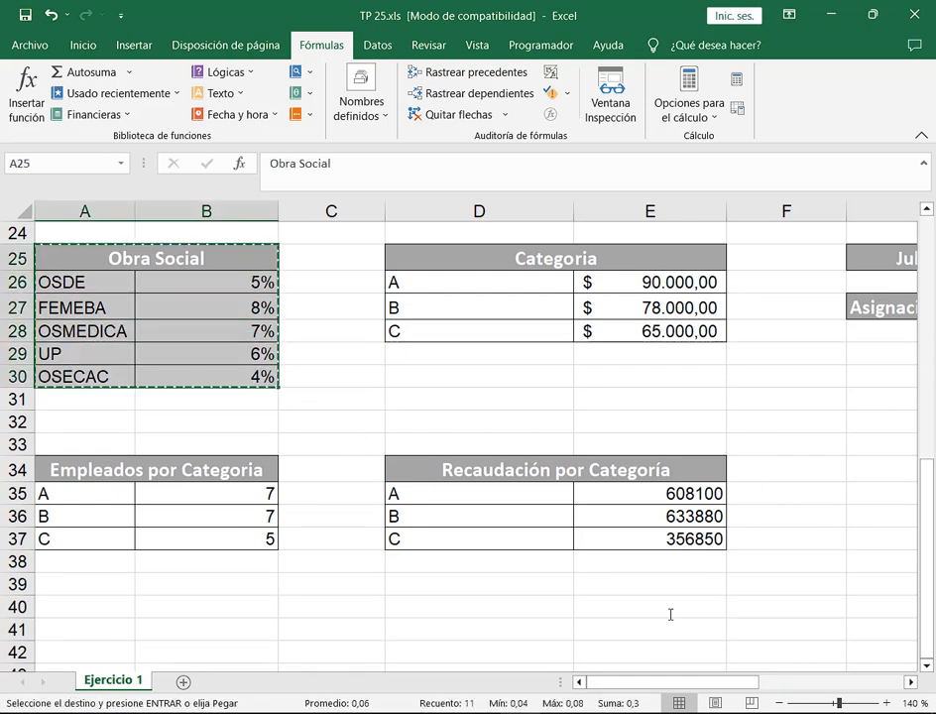
click(111, 583)
key(ctrl+v)
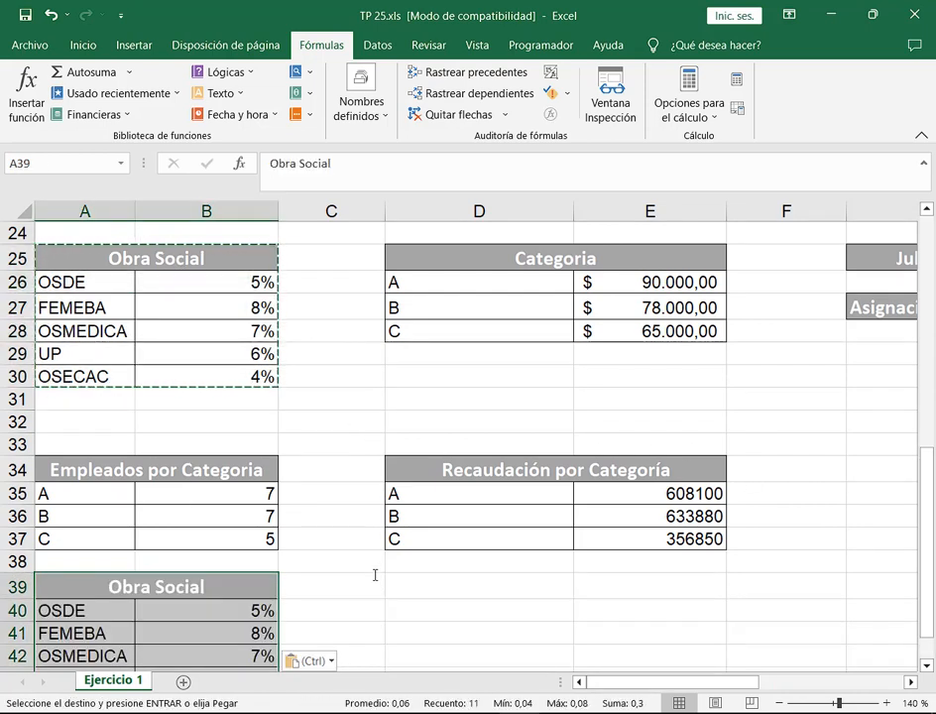
scroll(375, 574, down, 1)
key(Escape)
Clear the percentages in B40:B44 of the copied Obra Social table.
drag(253, 539, 253, 626)
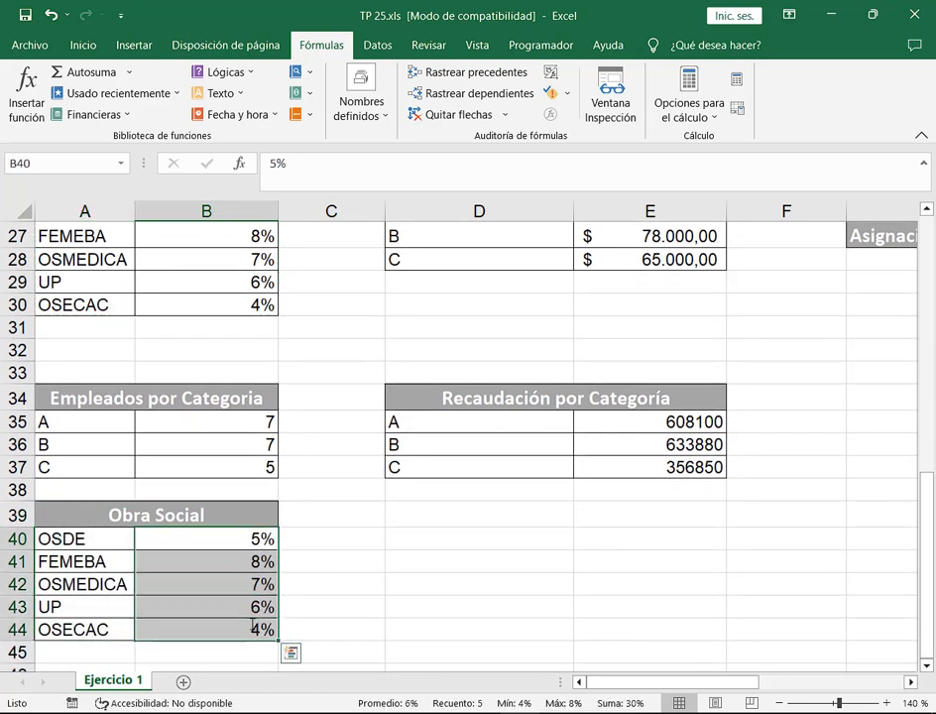
key(Delete)
click(266, 515)
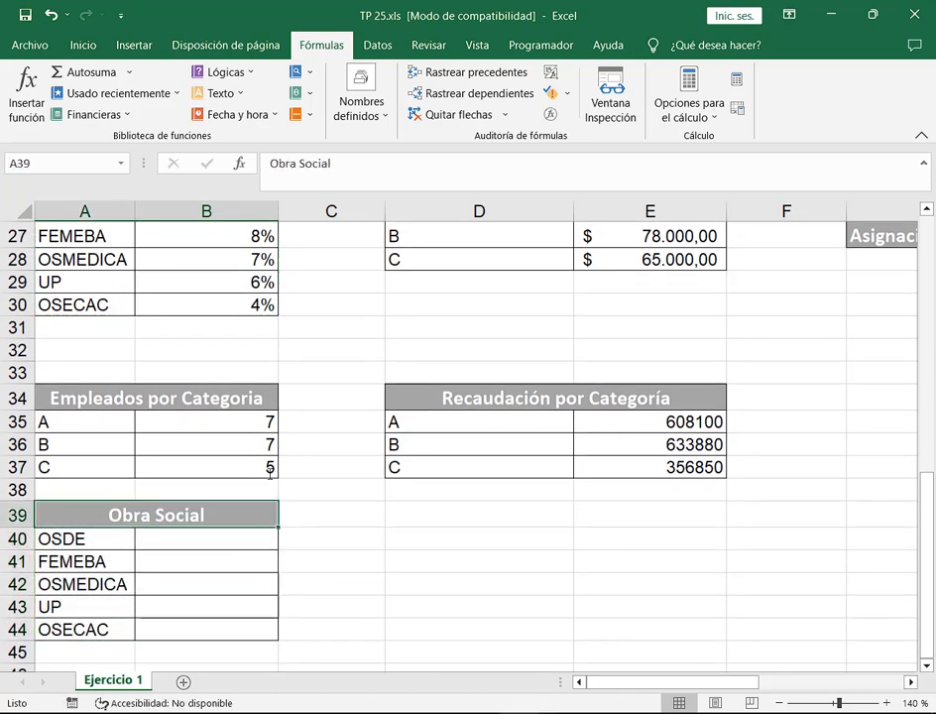
click(436, 523)
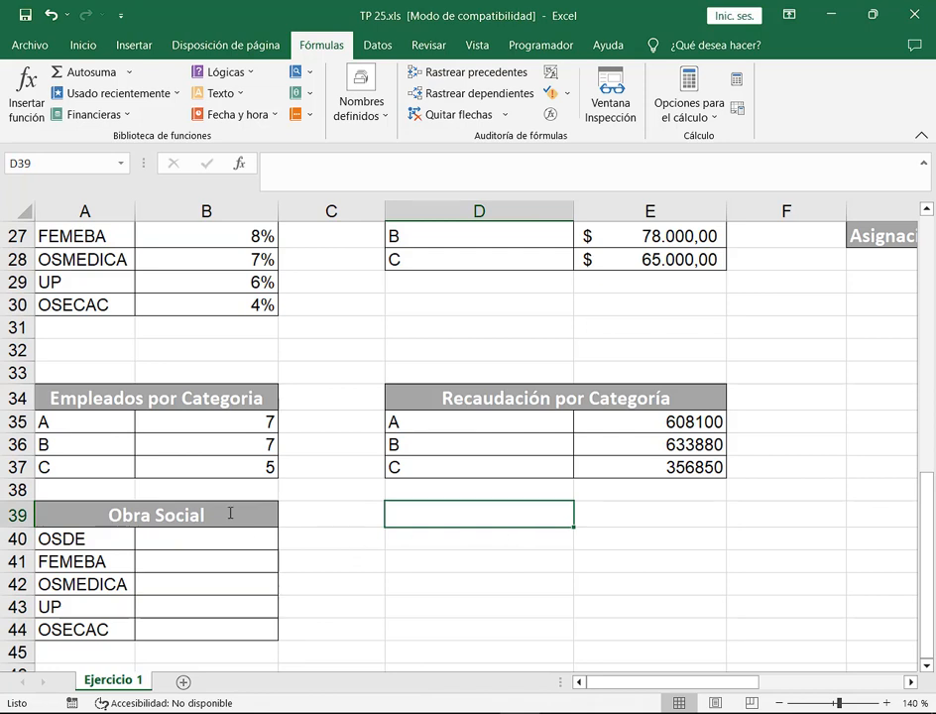
Copy the empty Obra Social table in A39:B44 and paste it at D39.
drag(230, 513, 240, 621)
key(ctrl+c)
click(463, 516)
key(ctrl+v)
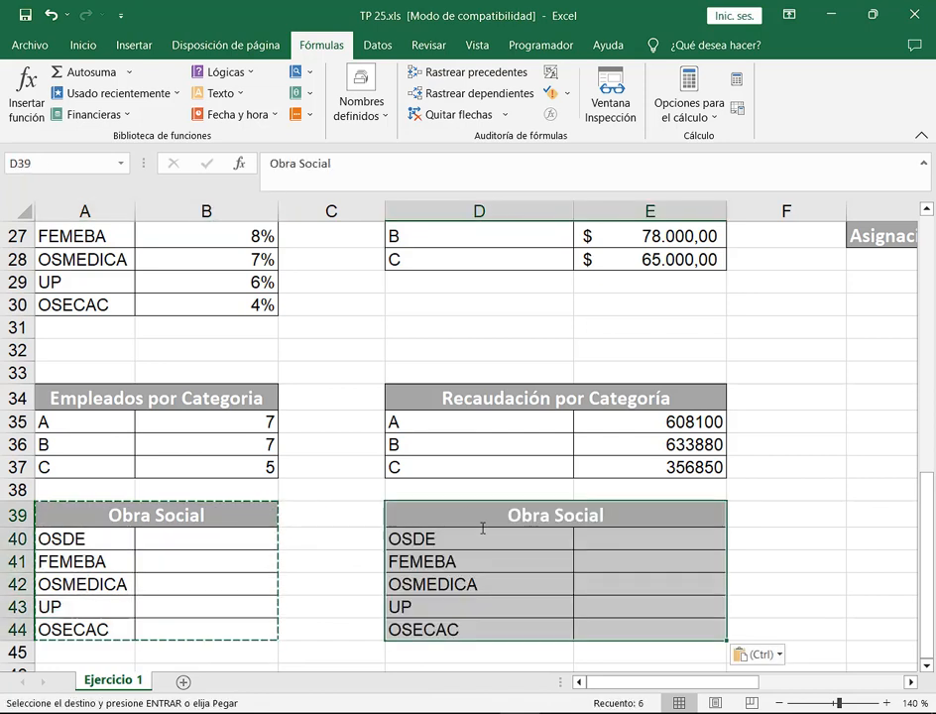
key(Escape)
Change the header of the table in A39 to "Obras Sociales".
click(254, 513)
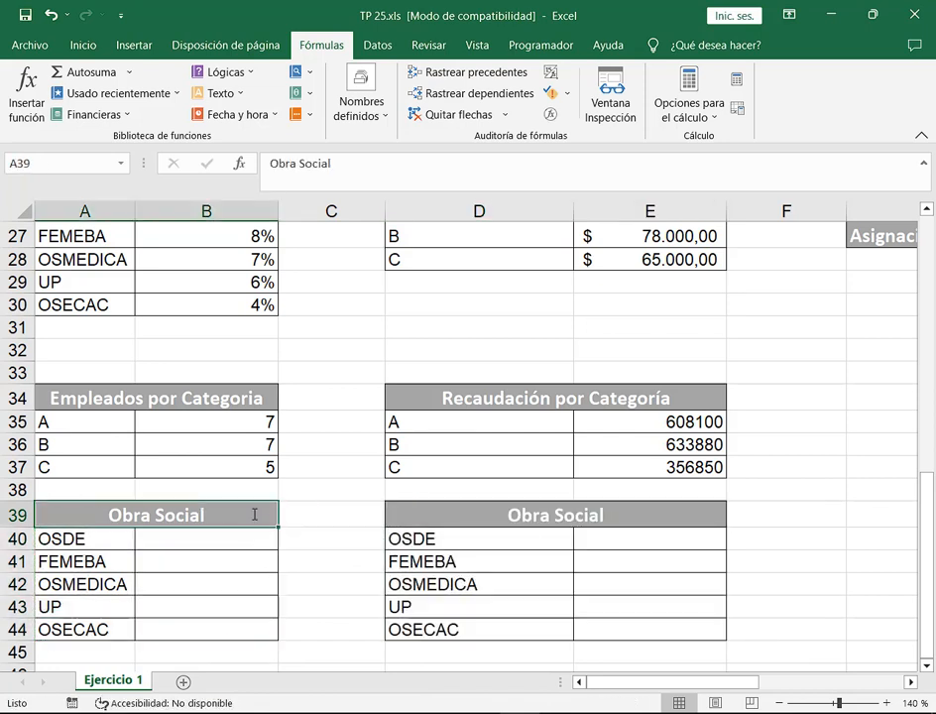
click(267, 168)
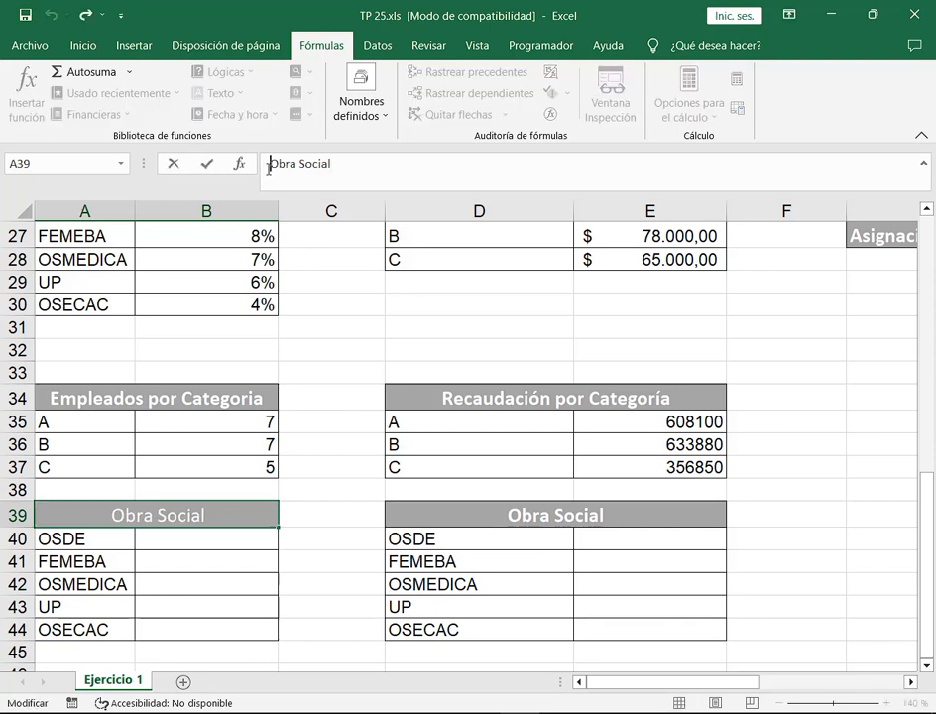
key(Right)
key(Right)
key(Right)
key(Right)
text(S)
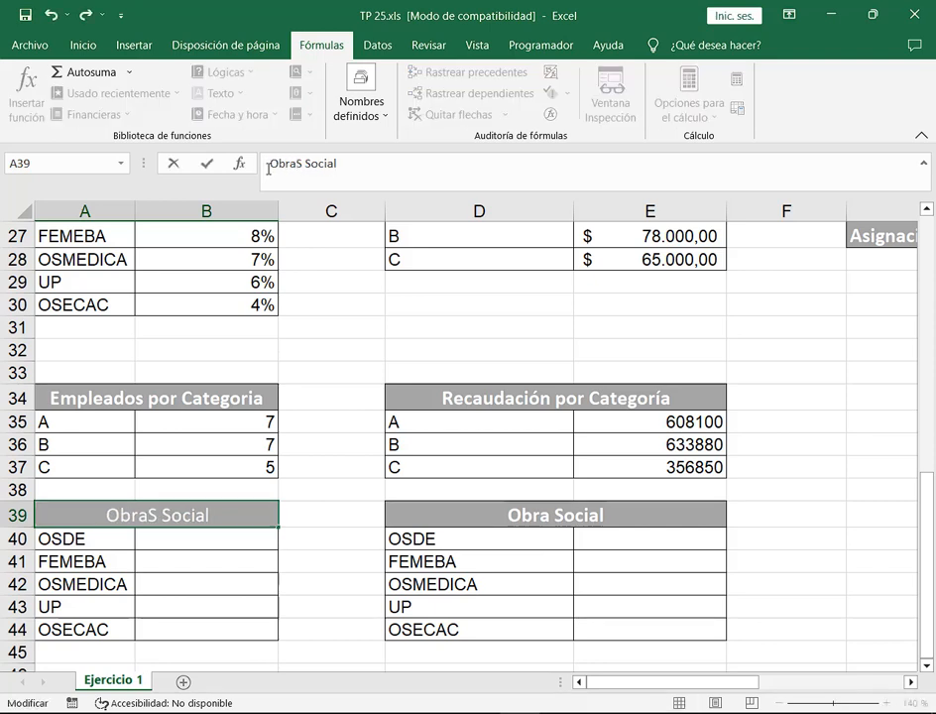
key(BackSpace)
key(BackSpace)
key(BackSpace)
key(BackSpace)
key(BackSpace)
key(BackSpace)
key(BackSpace)
key(BackSpace)
text(s S)
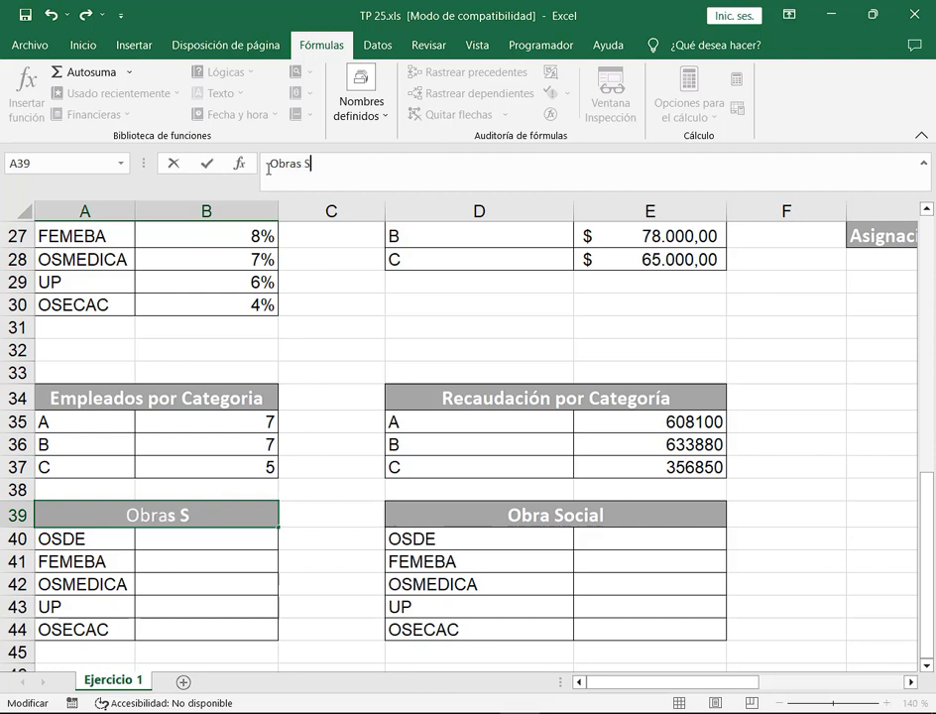
text(ociales)
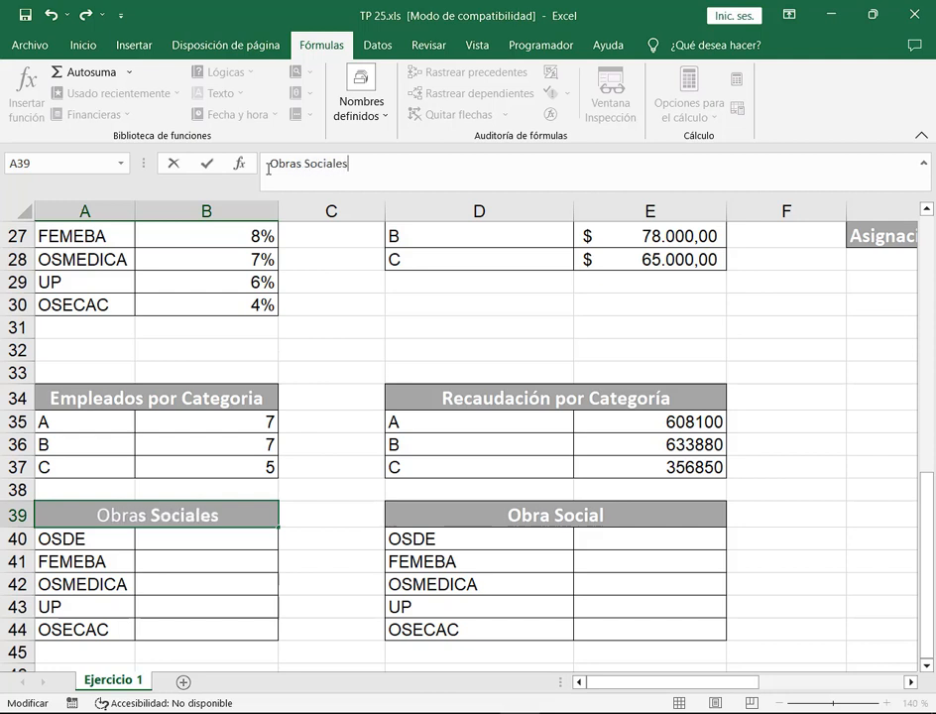
Change the header of the copied table in D39 to "Recaudación por Obra Social".
click(479, 507)
click(384, 167)
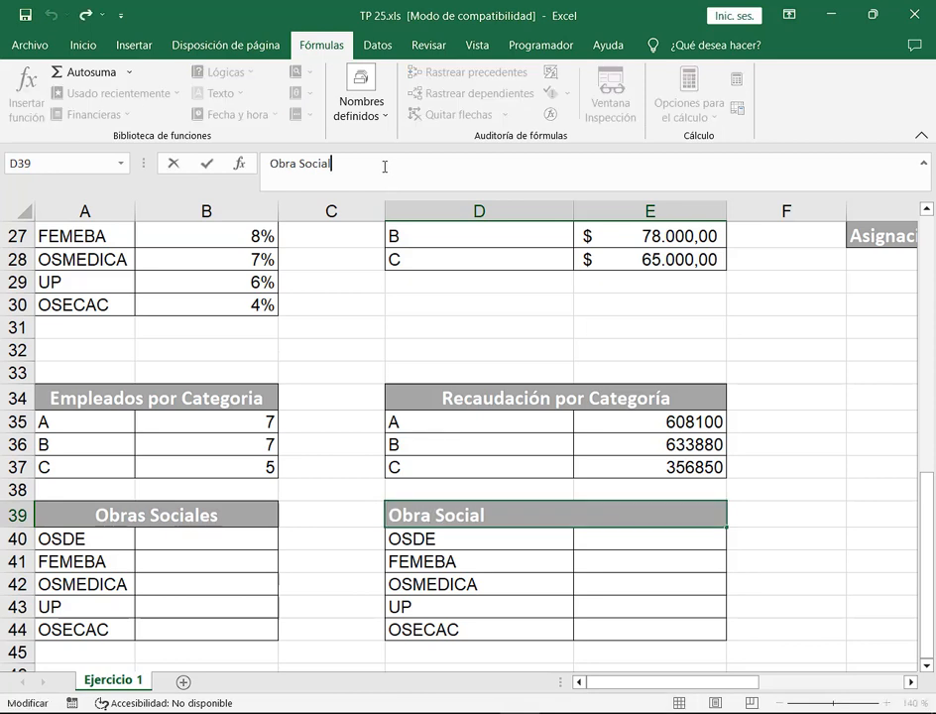
key(Home)
text(Re)
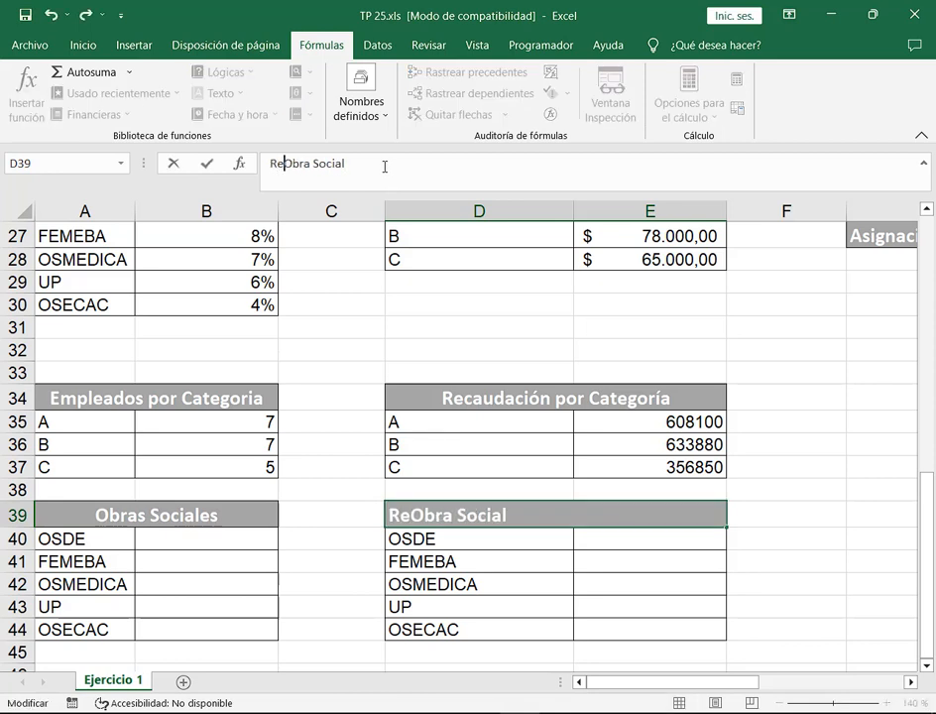
text(caudación )
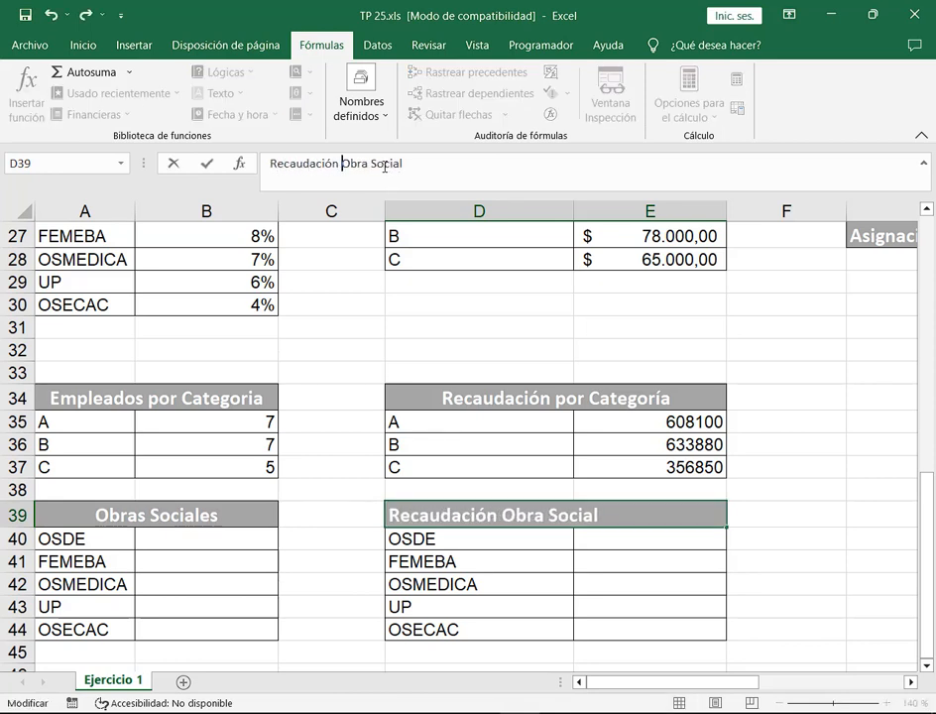
text(por)
key(Return)
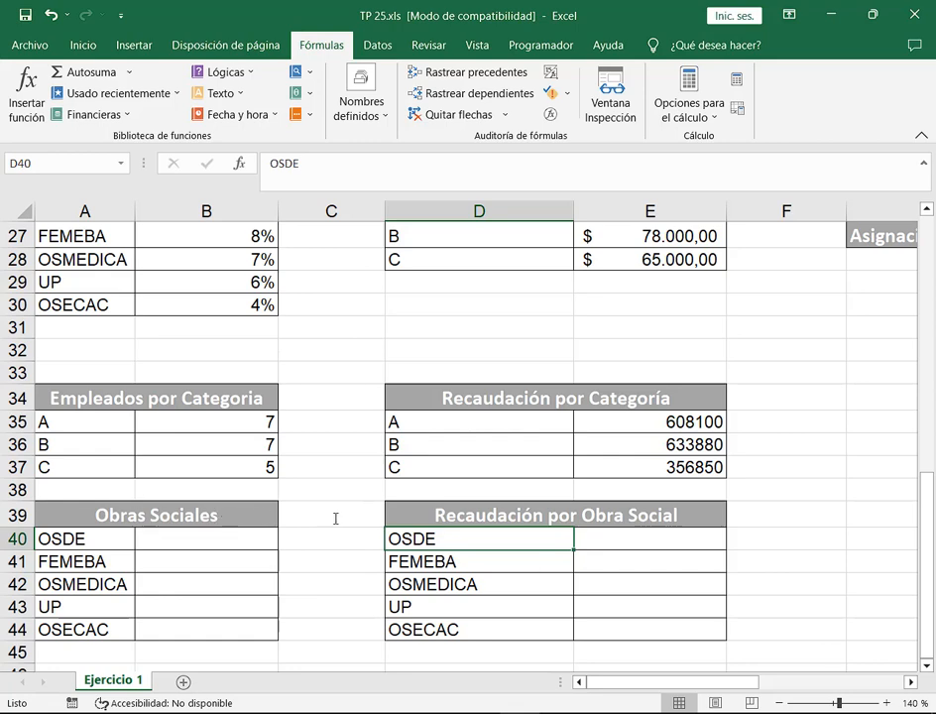
Copy the Obra Social percentage table in A25:B30 and paste it at A46.
scroll(343, 509, down, 1)
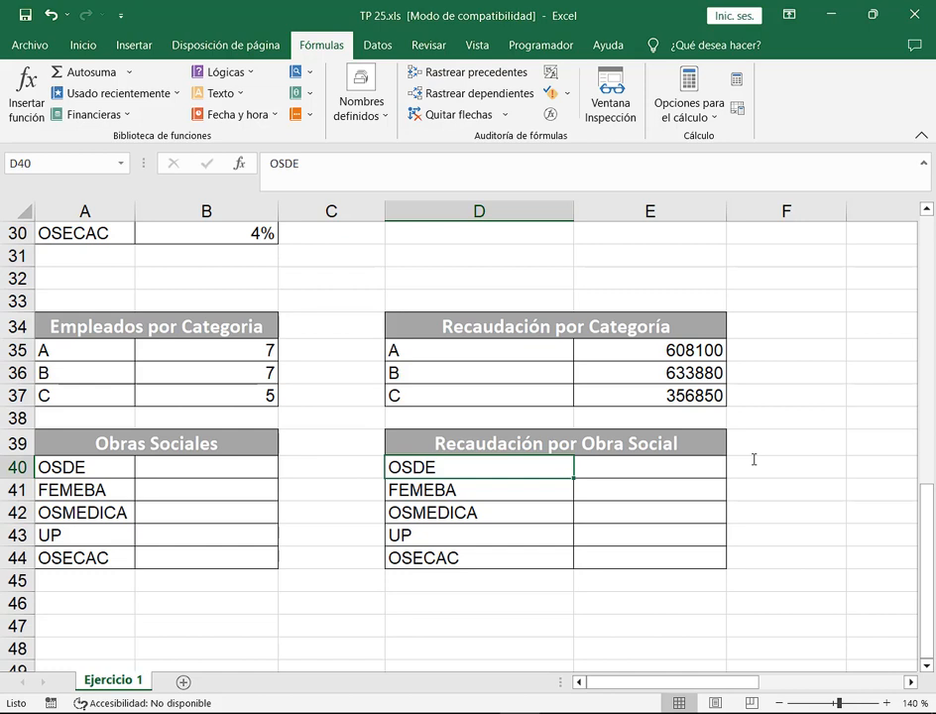
scroll(127, 229, up, 2)
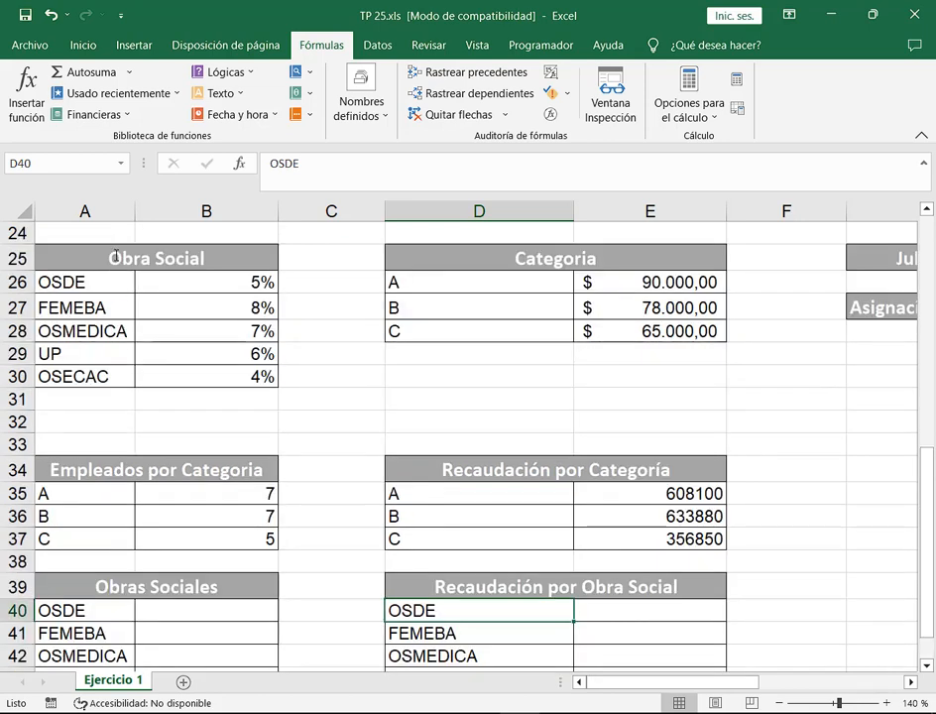
drag(115, 256, 140, 382)
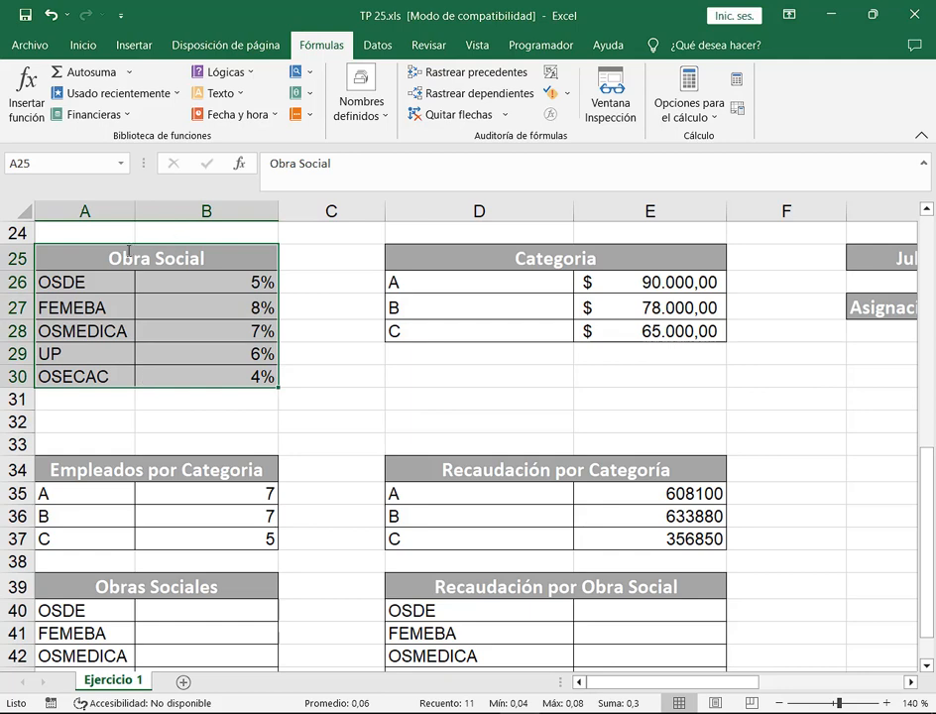
right_click(154, 327)
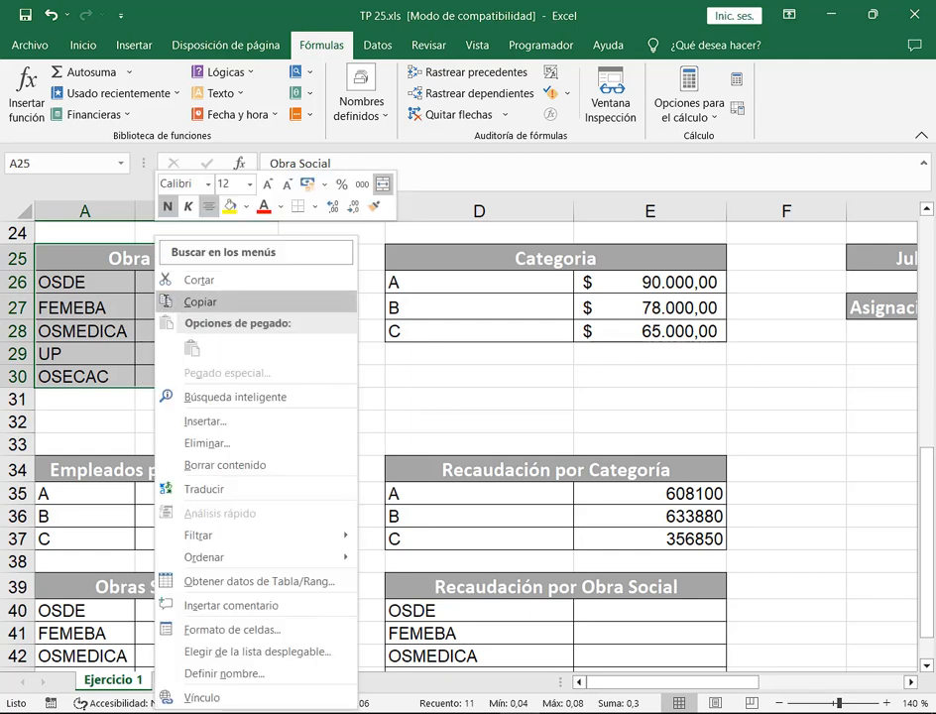
click(195, 301)
scroll(192, 308, down, 2)
scroll(193, 308, down, 2)
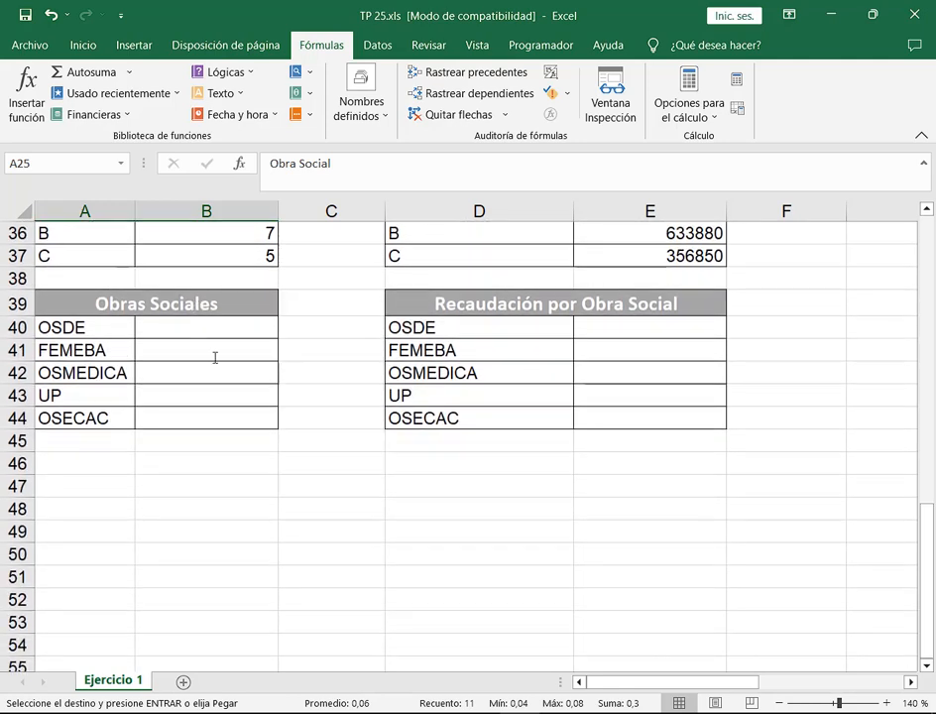
click(78, 463)
right_click(77, 462)
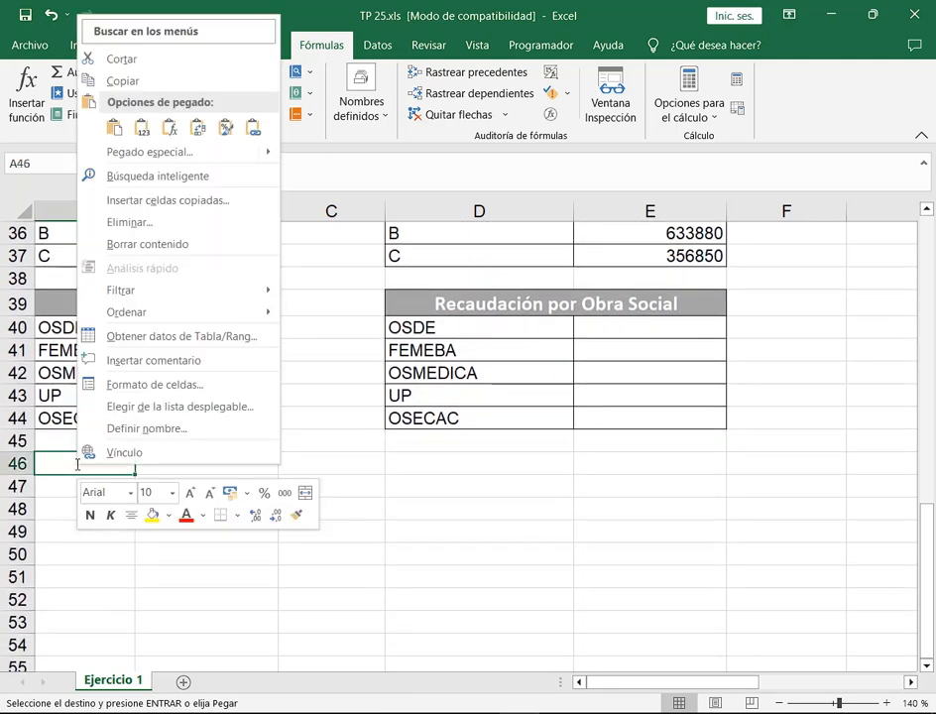
click(116, 124)
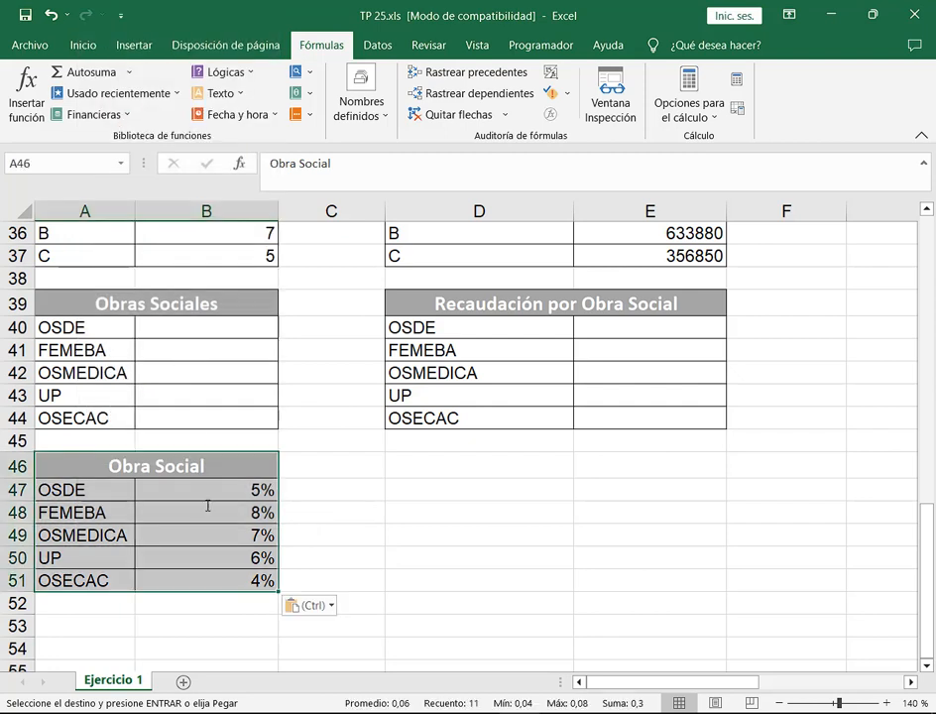
Clear the percentages in B47:B51, undo both the clearing and the paste of the table, and end the copy mode.
drag(217, 500, 238, 581)
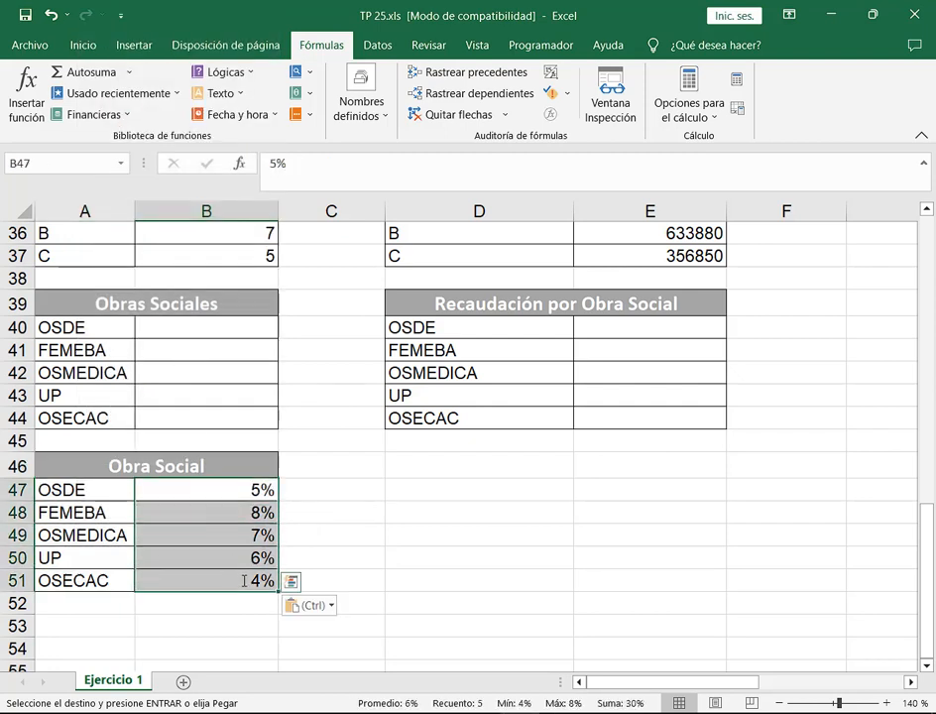
key(Delete)
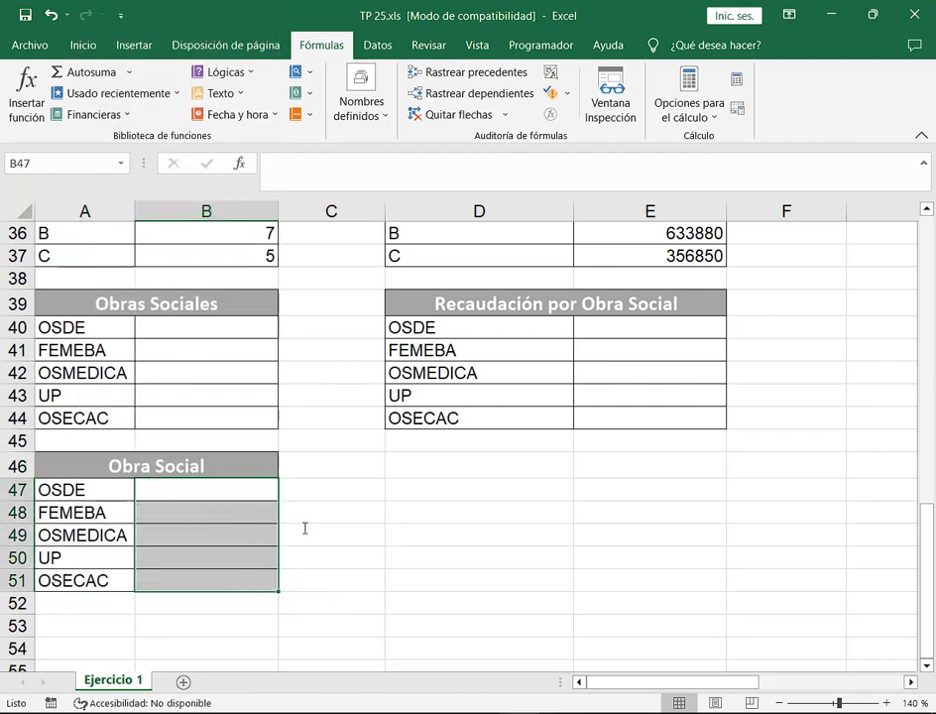
key(ctrl+z)
key(ctrl+z)
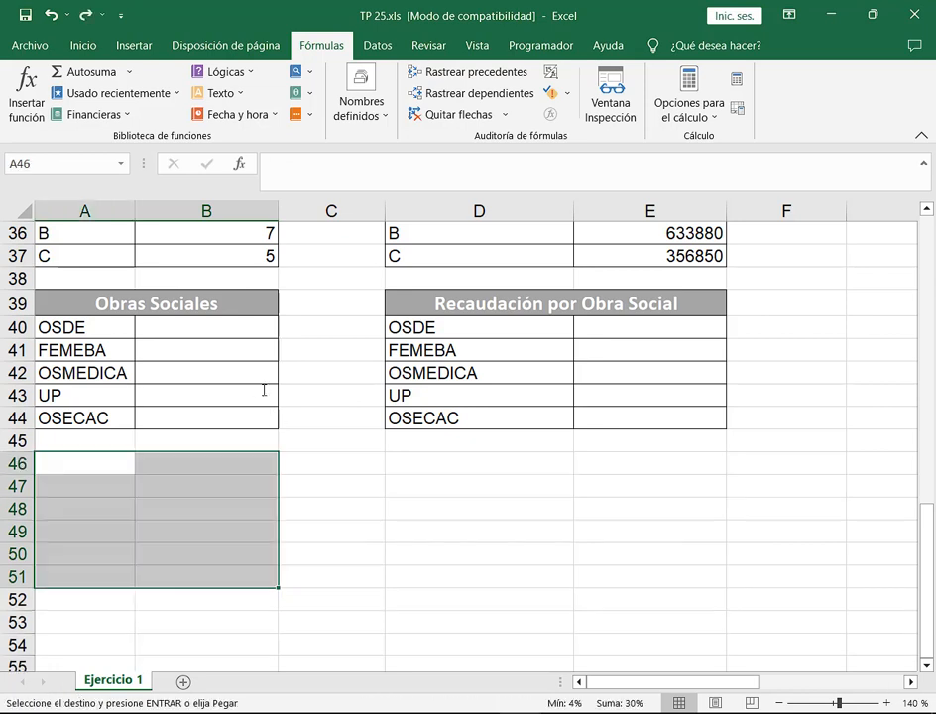
click(207, 330)
scroll(219, 344, up, 2)
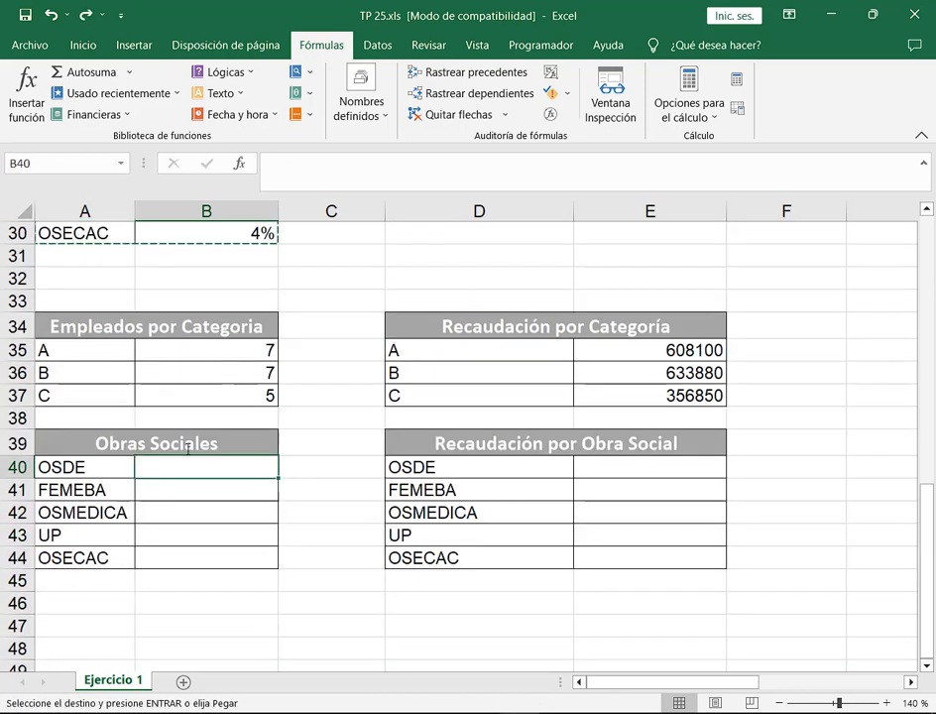
key(Escape)
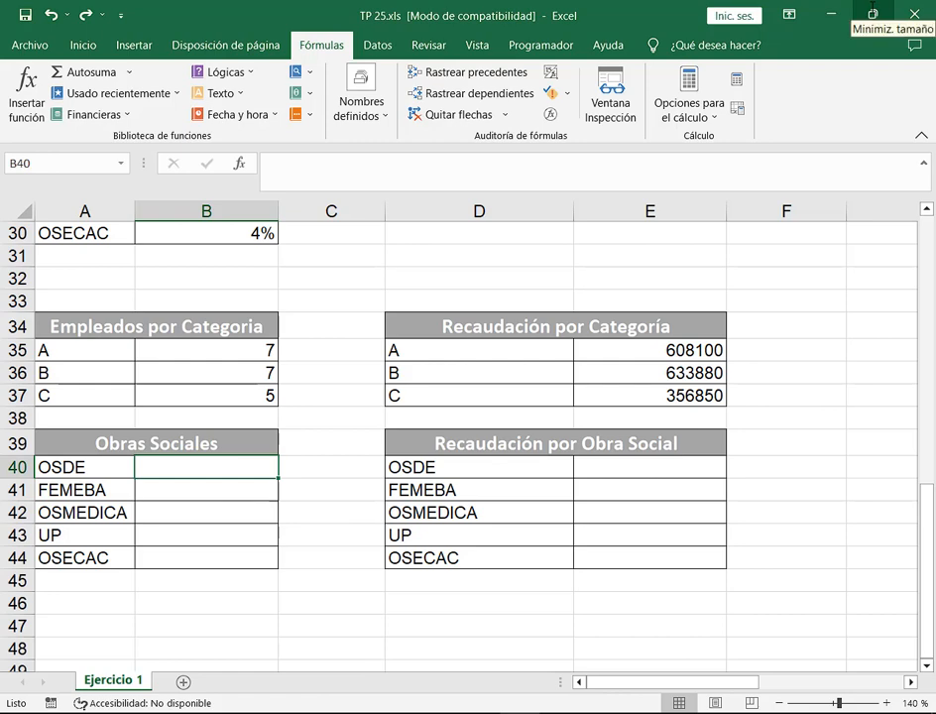
click(872, 14)
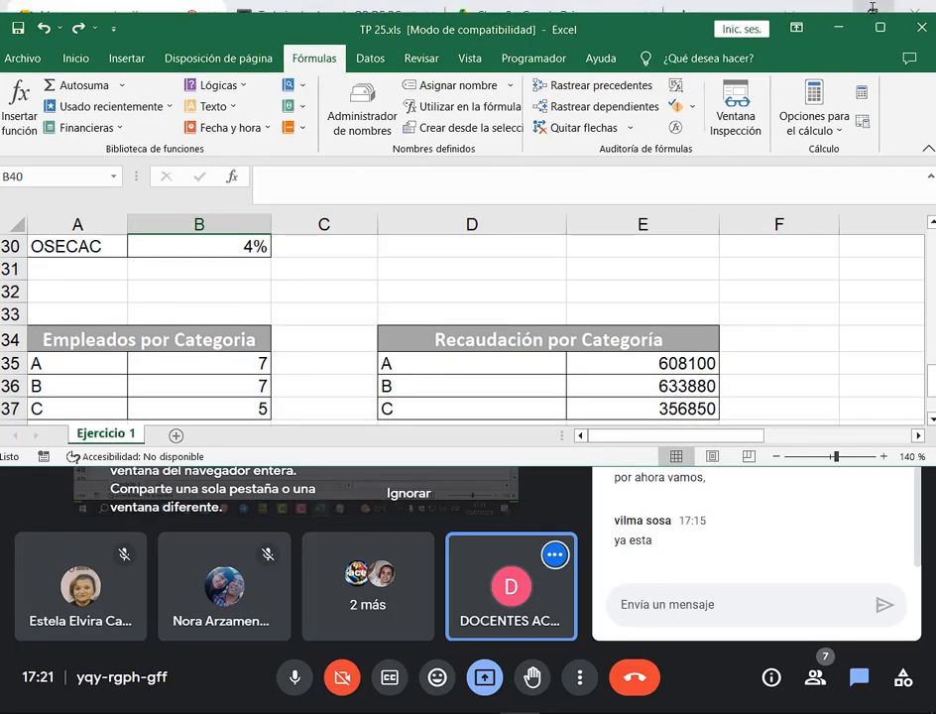
scroll(616, 355, down, 4)
scroll(643, 333, up, 2)
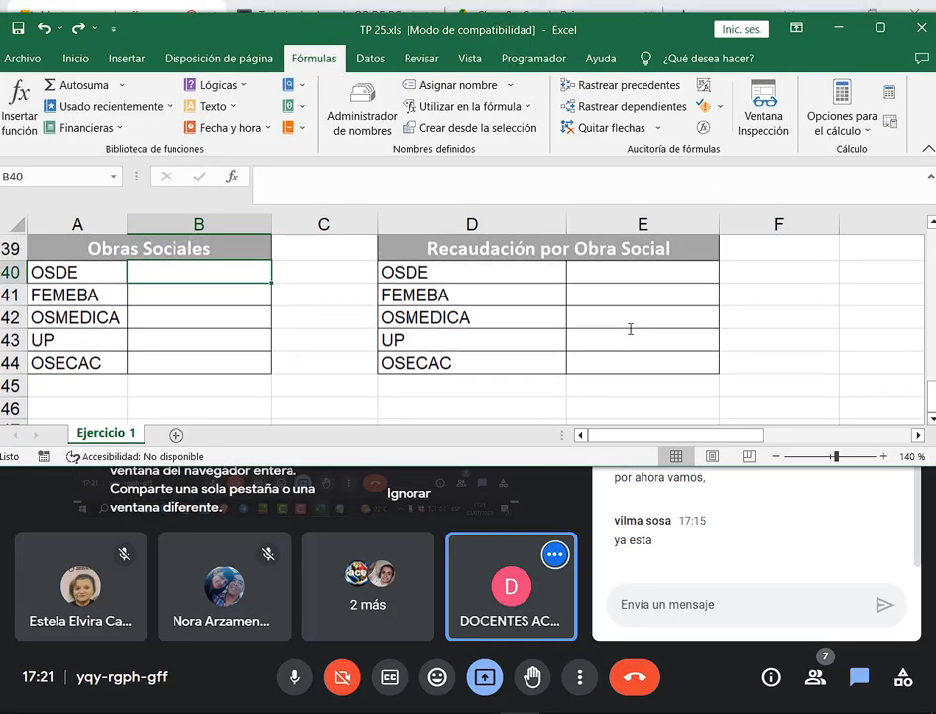
drag(914, 469, 913, 514)
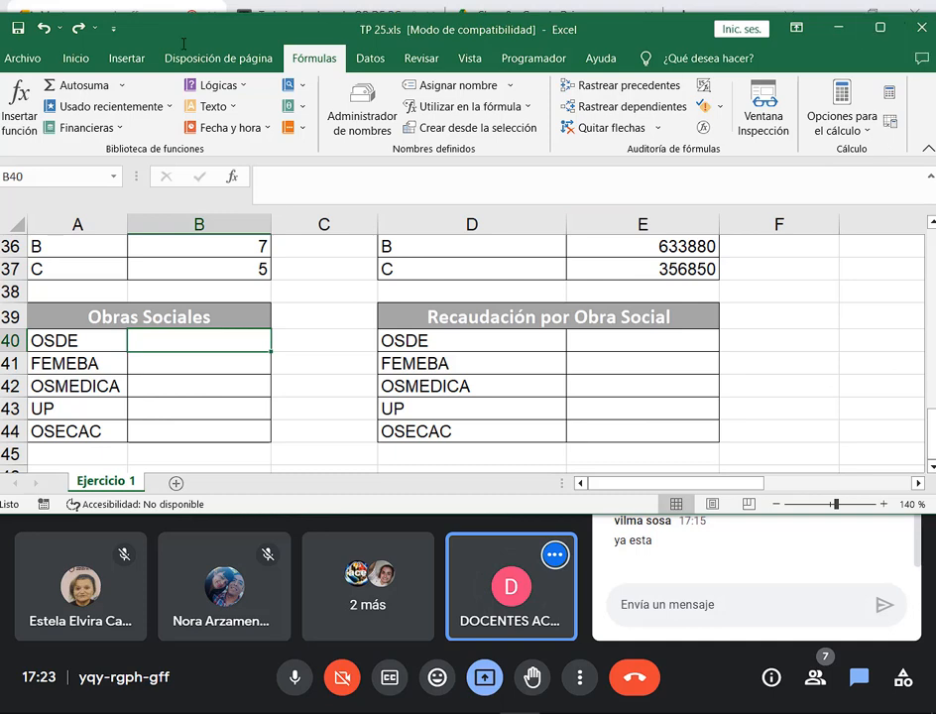
click(889, 28)
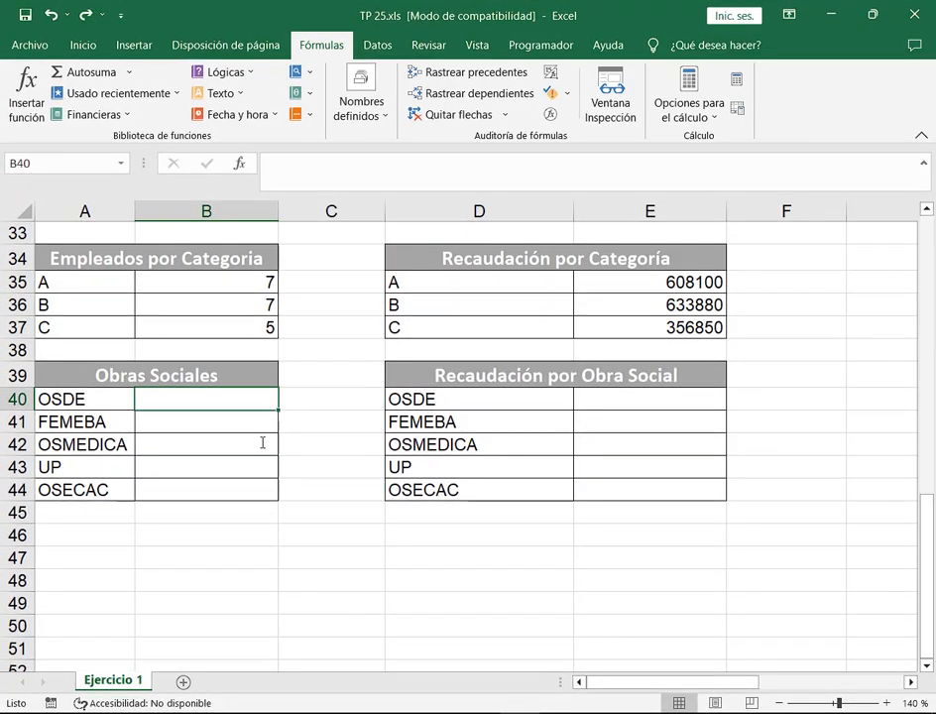
Enter =CONTAR.SI(OBRA_SOCIAL;A40) in B40 and fill the formula down to B44.
text(=)
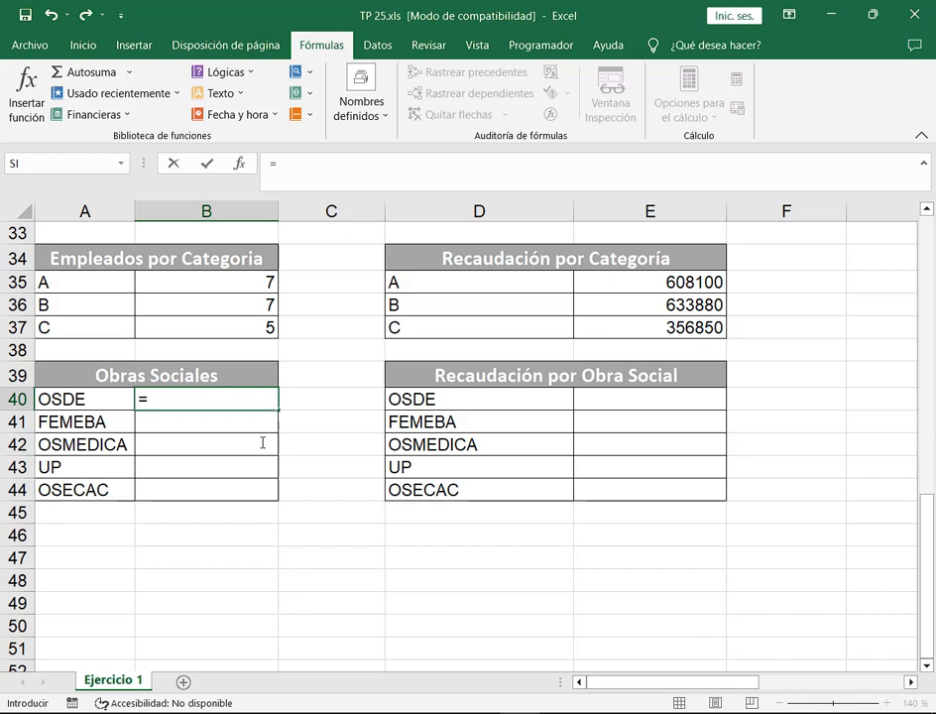
text(CONTAR)
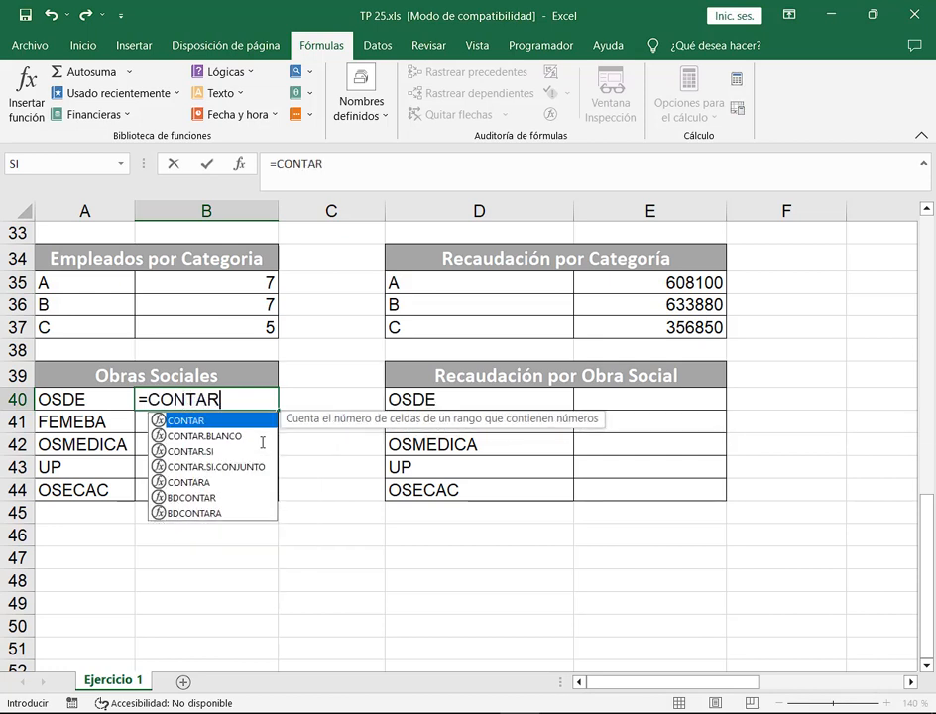
key(Down)
key(Down)
key(Tab)
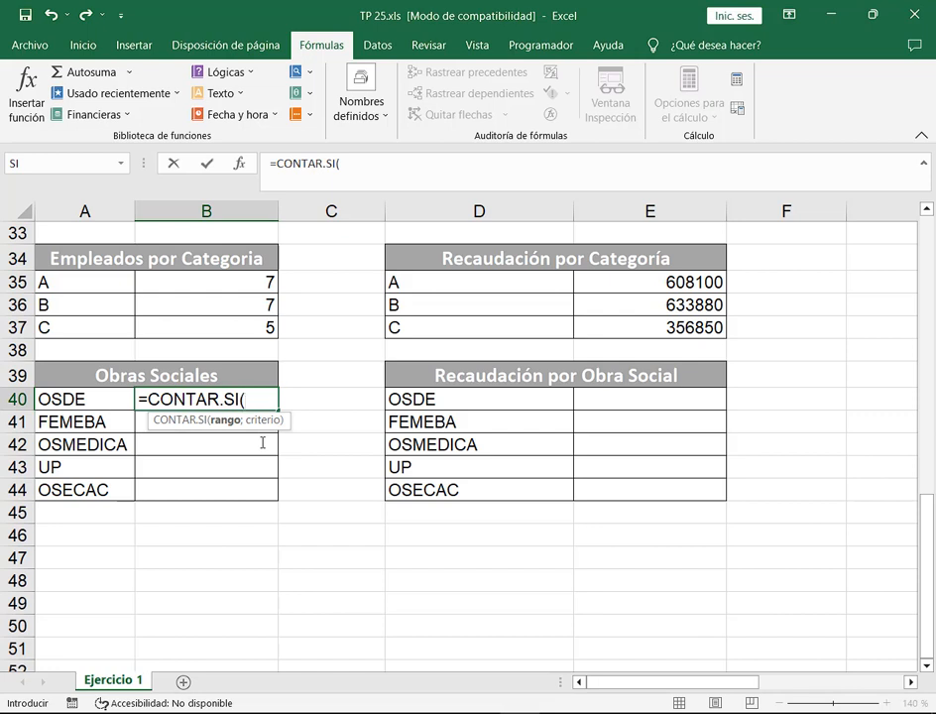
text(OB)
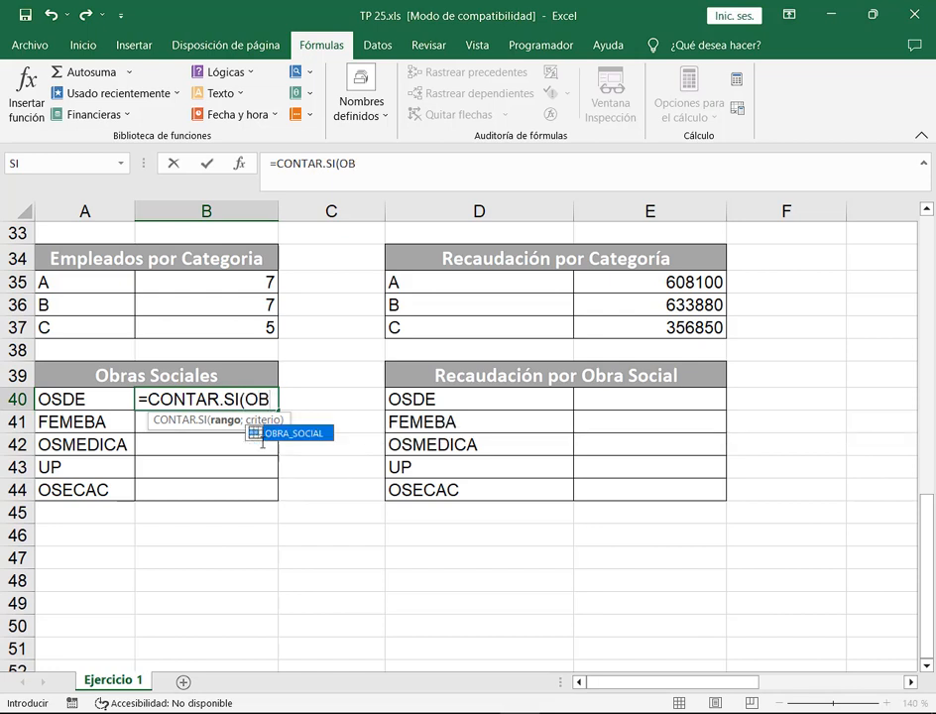
key(Tab)
text(;)
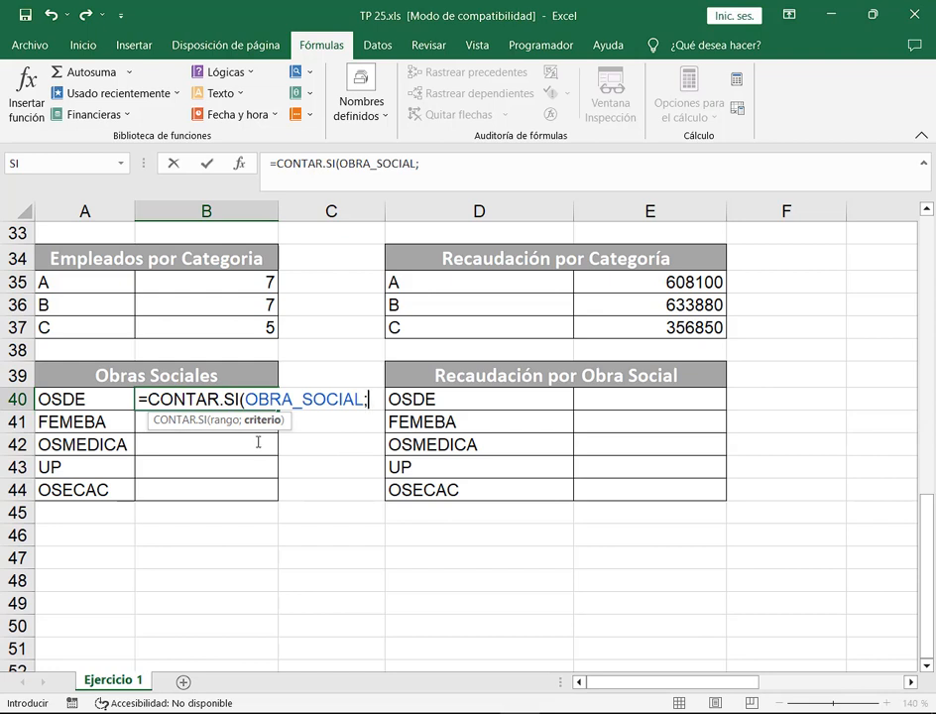
click(113, 399)
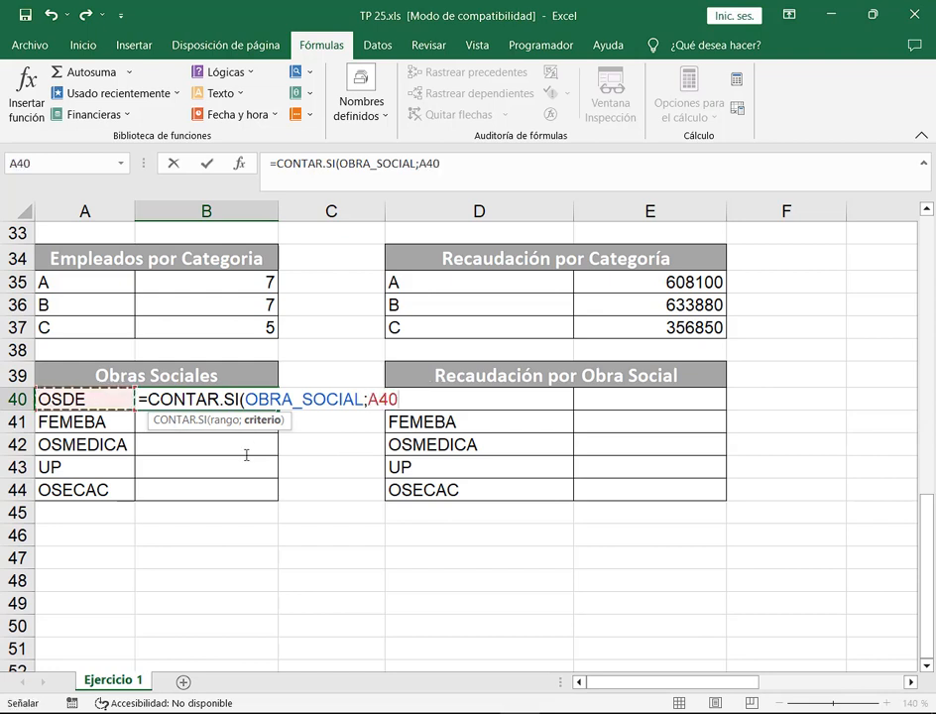
text(=)
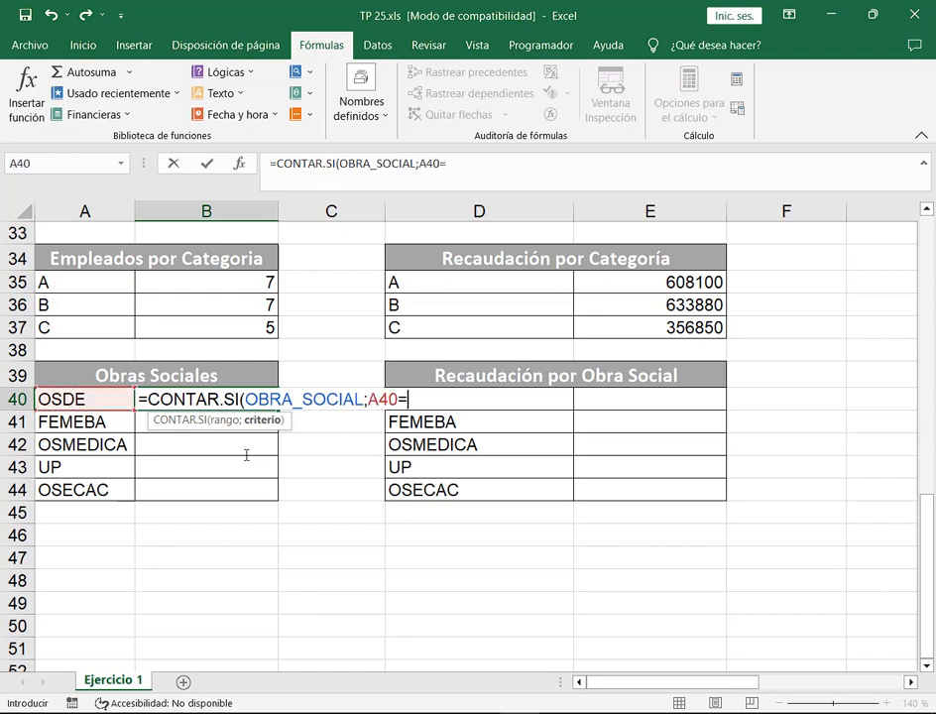
key(BackSpace)
text())
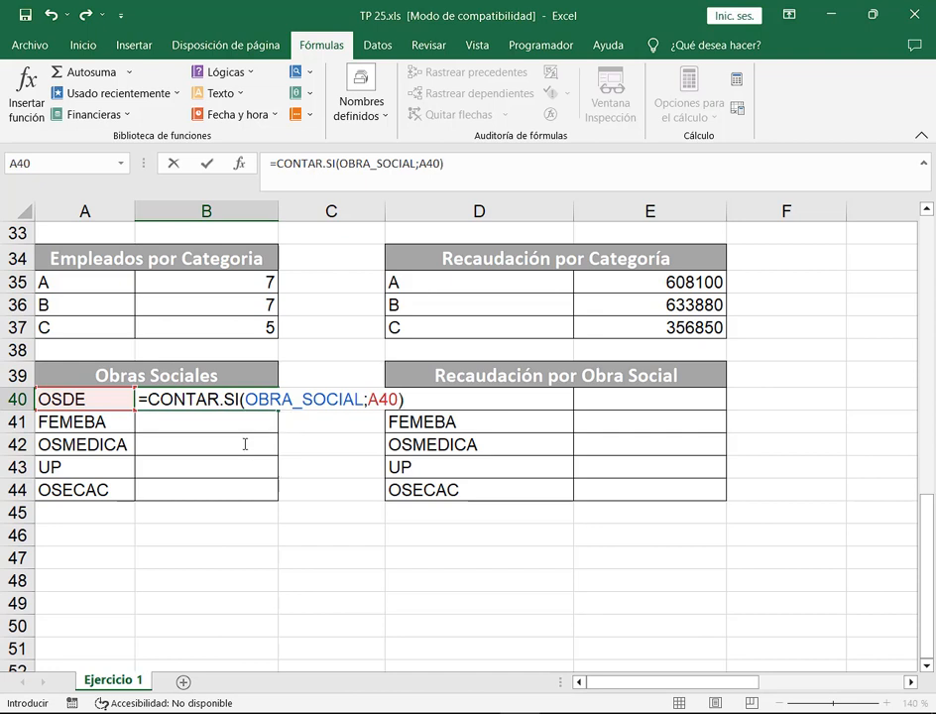
key(Return)
click(267, 400)
drag(278, 409, 263, 496)
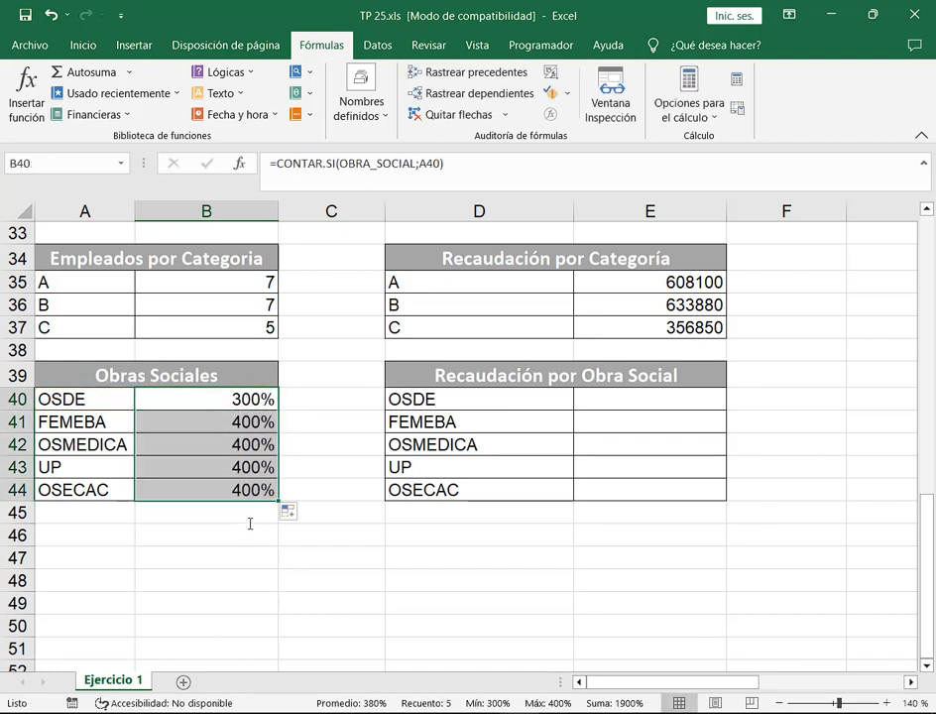
Format the employee counts in B40:B44 as Número with no decimal places.
scroll(250, 524, up, 3)
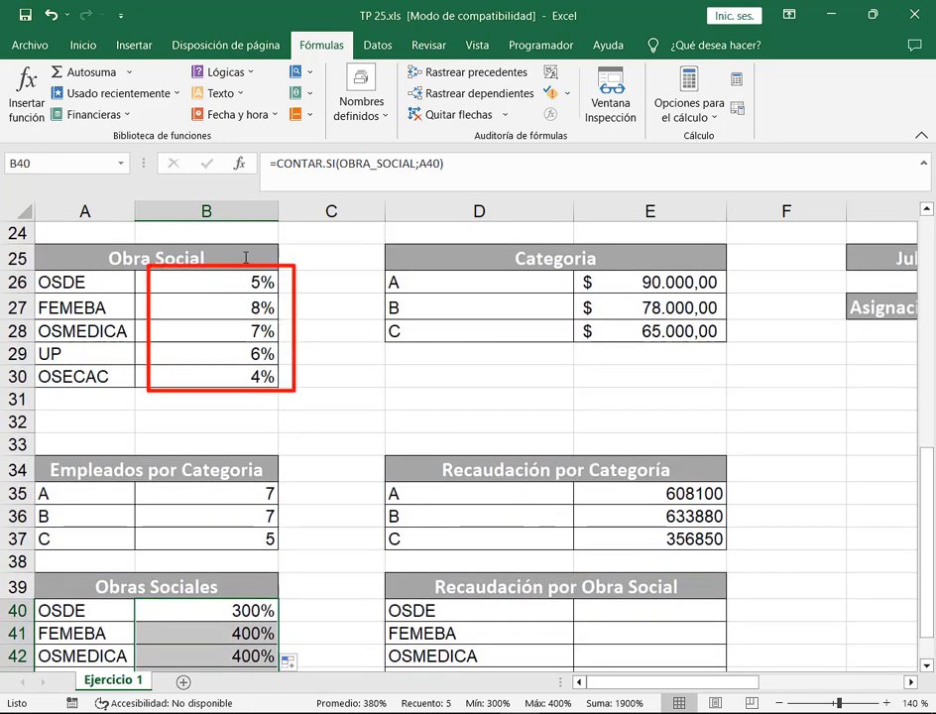
scroll(245, 284, down, 2)
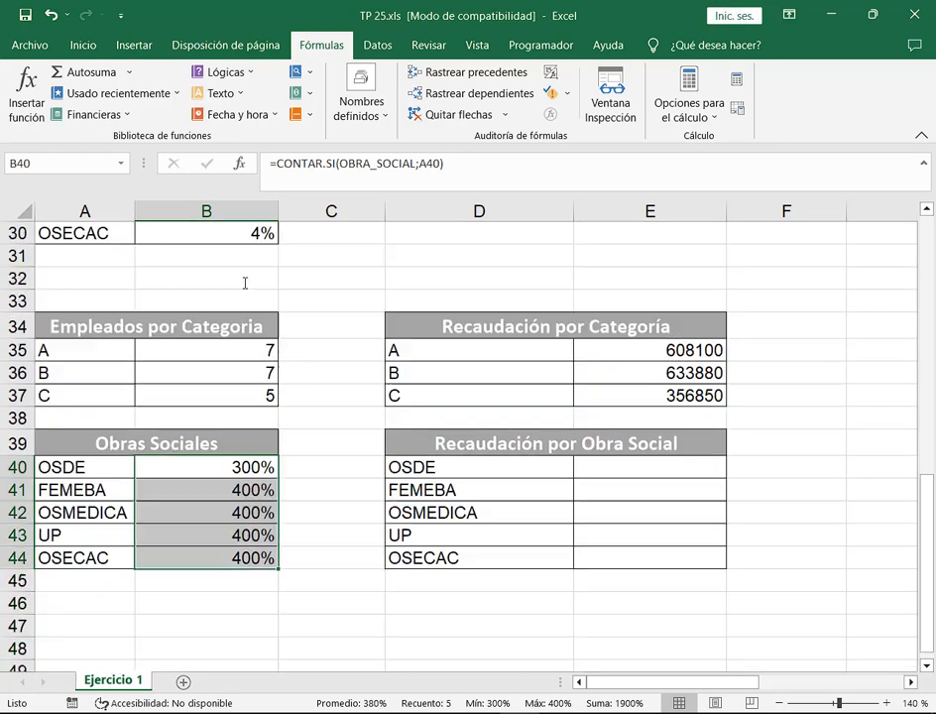
scroll(245, 283, down, 3)
scroll(246, 298, up, 2)
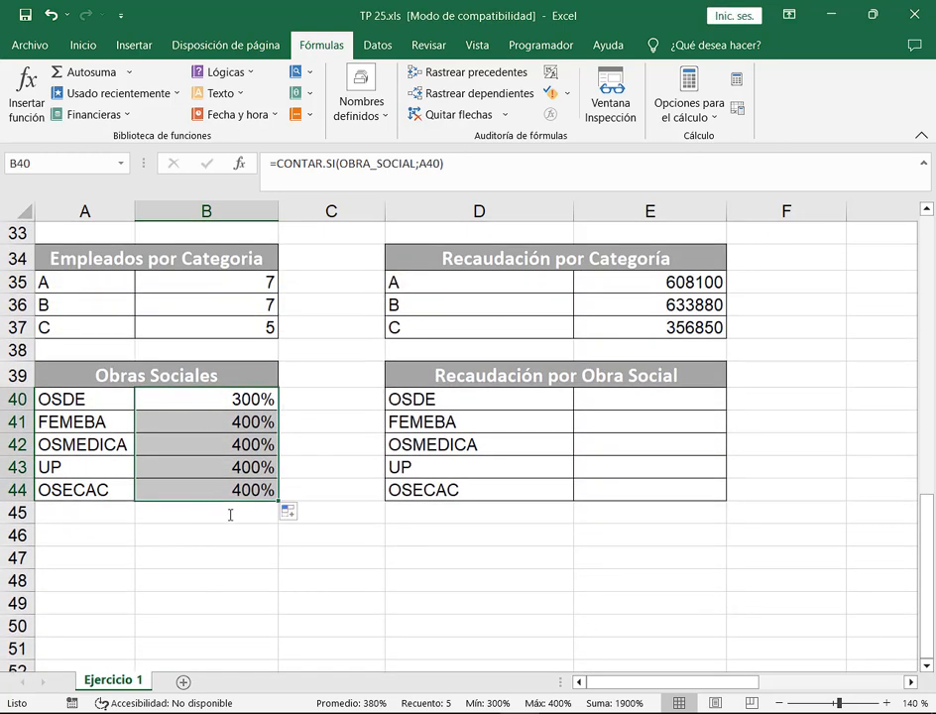
click(83, 46)
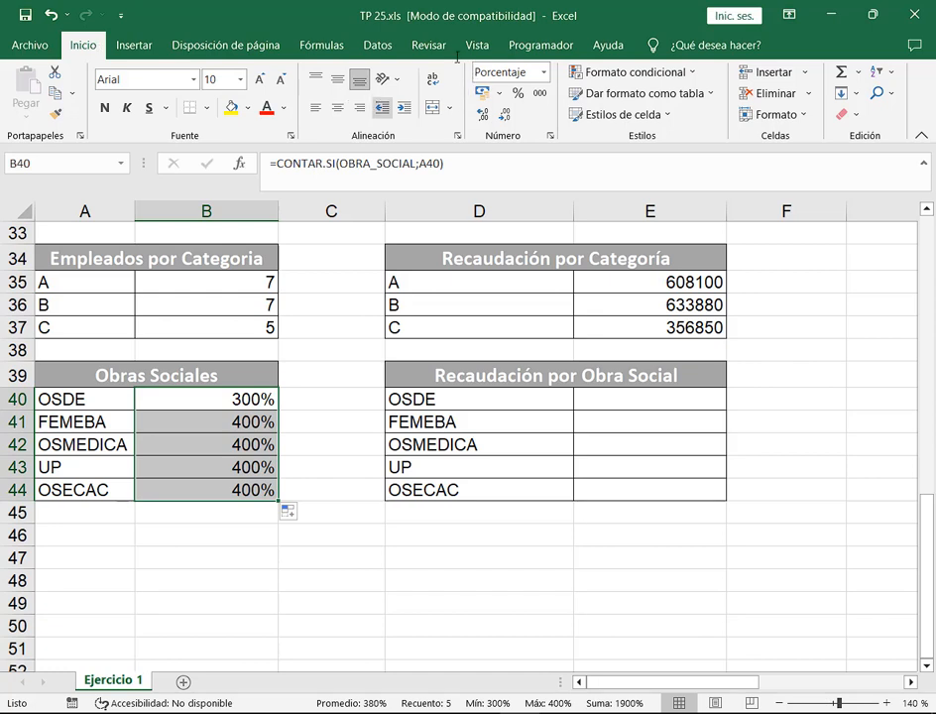
drag(459, 61, 562, 145)
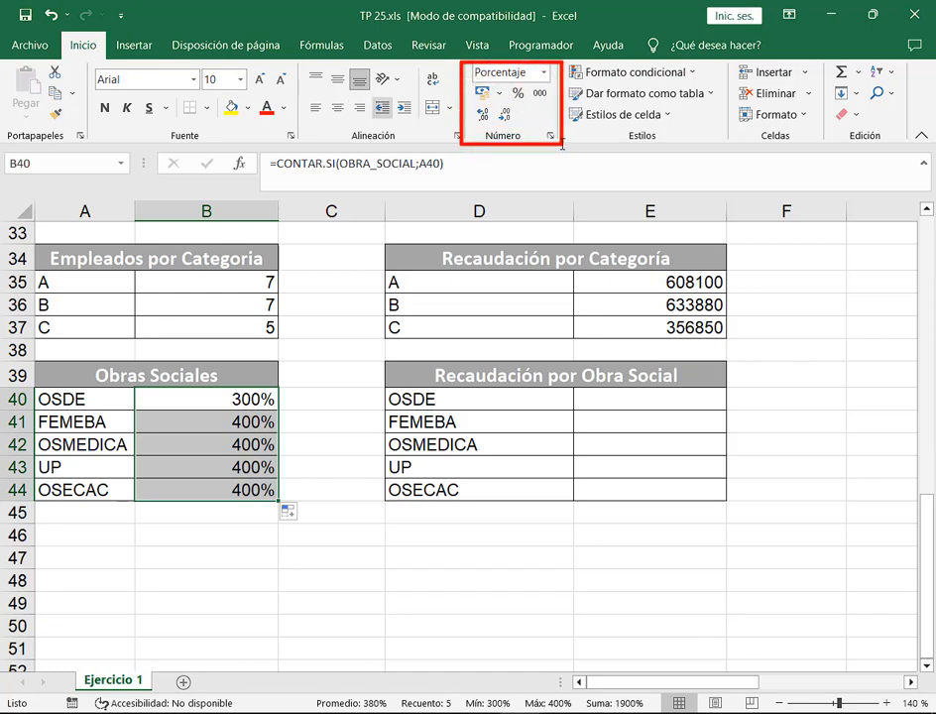
drag(499, 195, 500, 146)
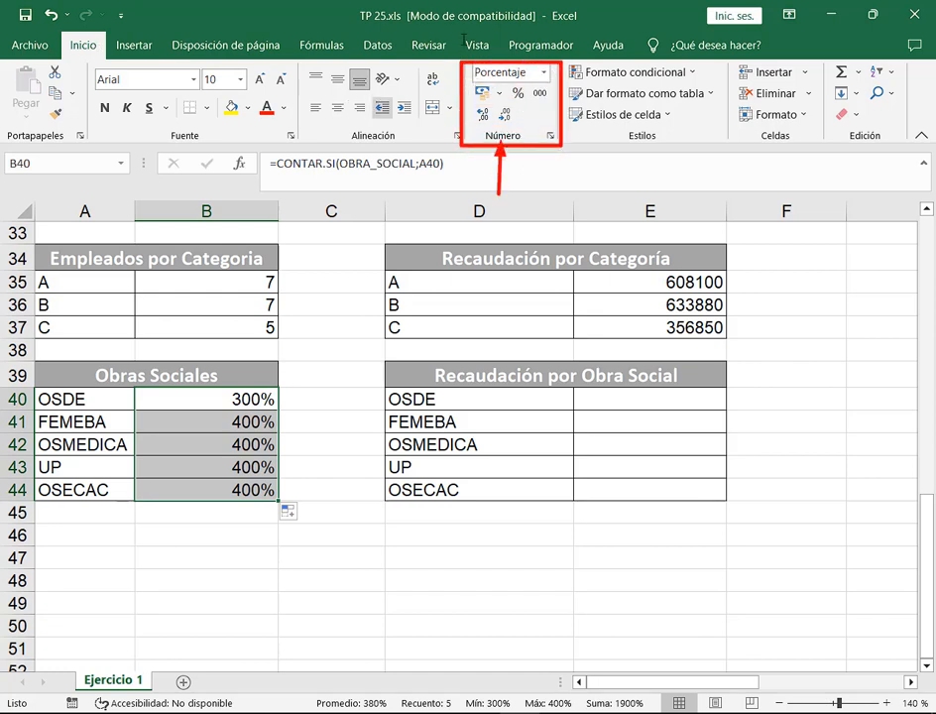
click(543, 74)
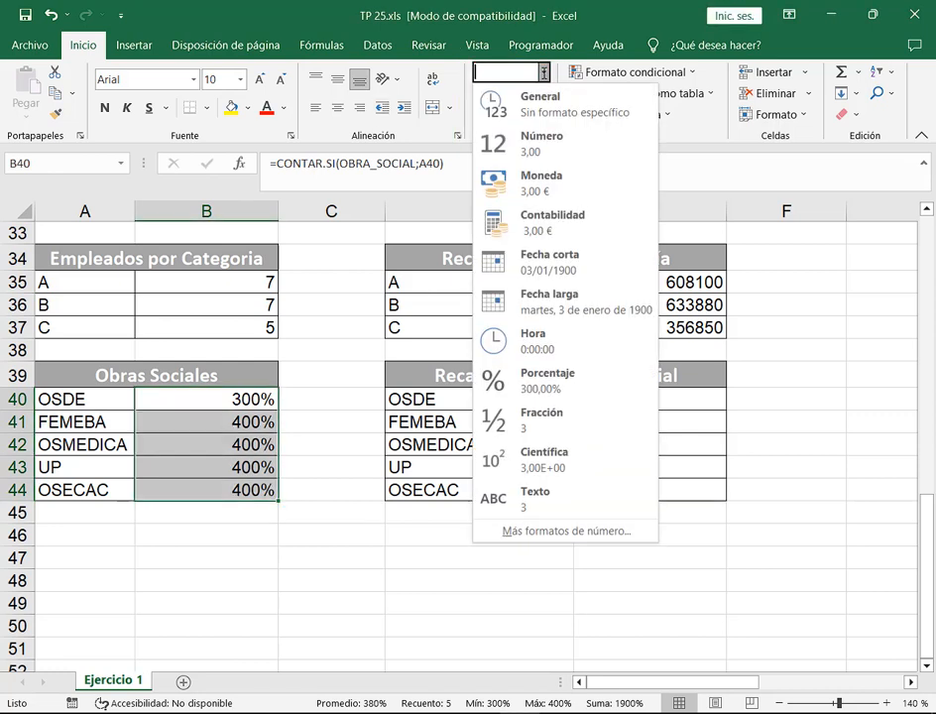
click(532, 149)
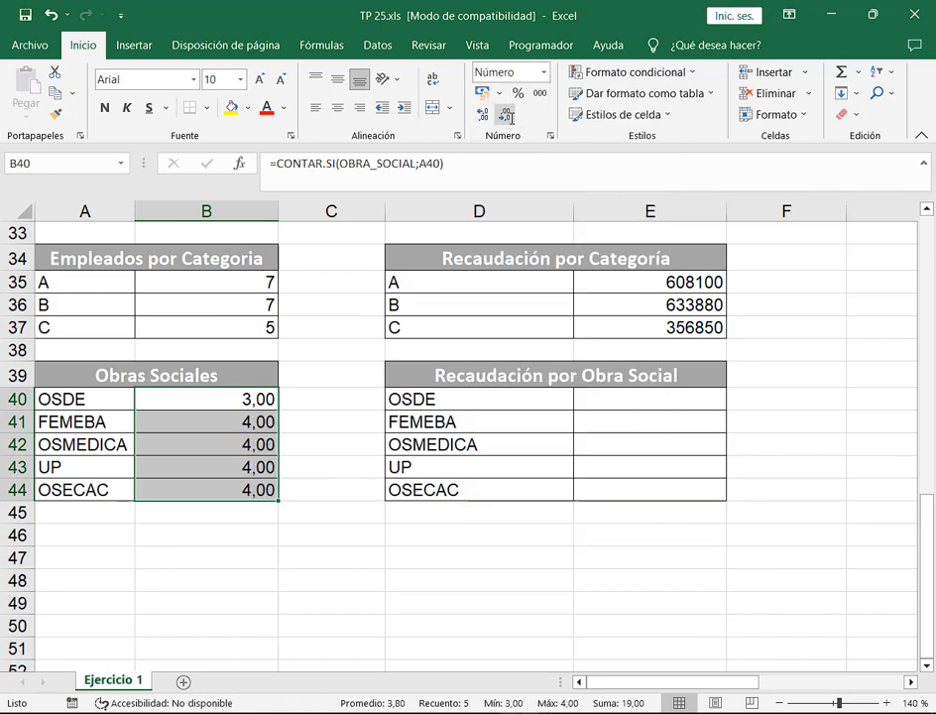
click(506, 117)
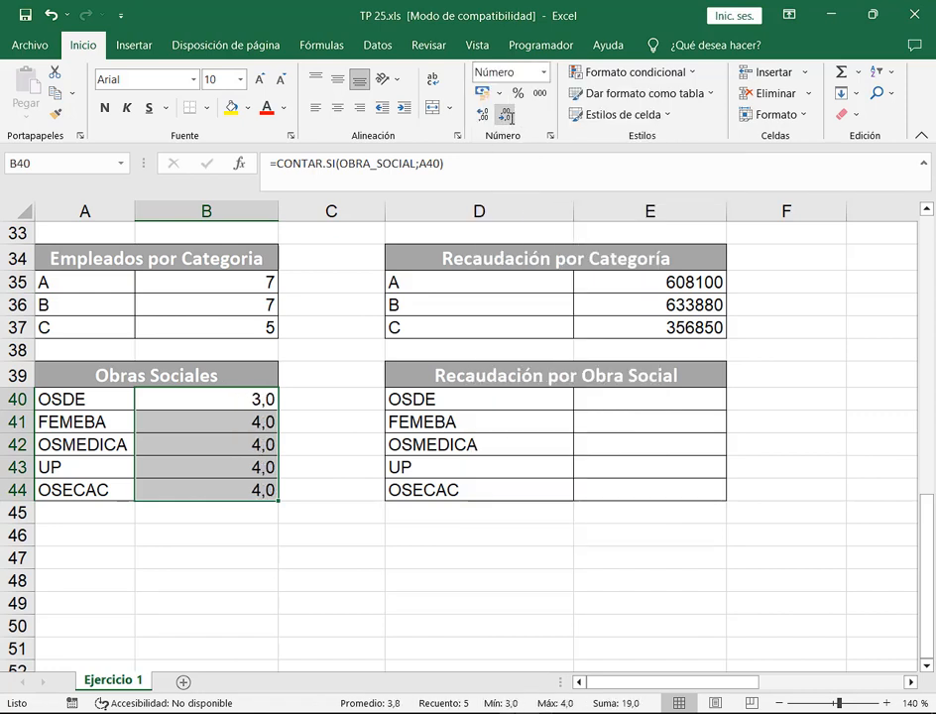
click(507, 117)
mouse_move(457, 58)
mouse_down()
mouse_move(547, 83)
mouse_move(553, 142)
mouse_move(568, 147)
mouse_up()
drag(572, 60, 550, 69)
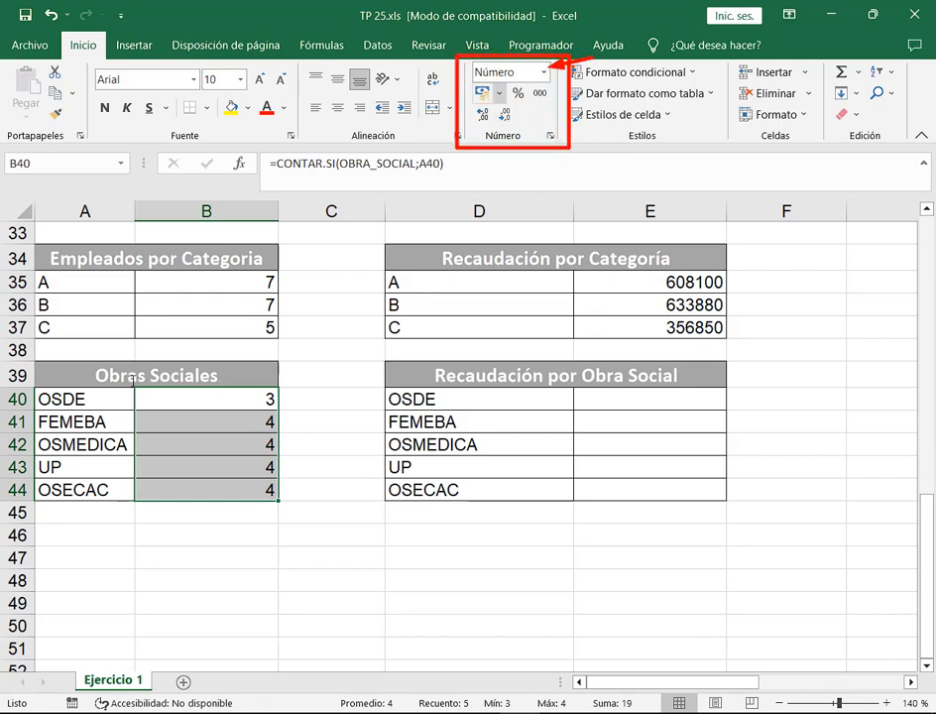
mouse_move(130, 382)
mouse_down()
mouse_move(217, 518)
mouse_move(290, 514)
mouse_up()
mouse_move(291, 352)
mouse_down()
mouse_move(557, 138)
mouse_move(467, 83)
mouse_up()
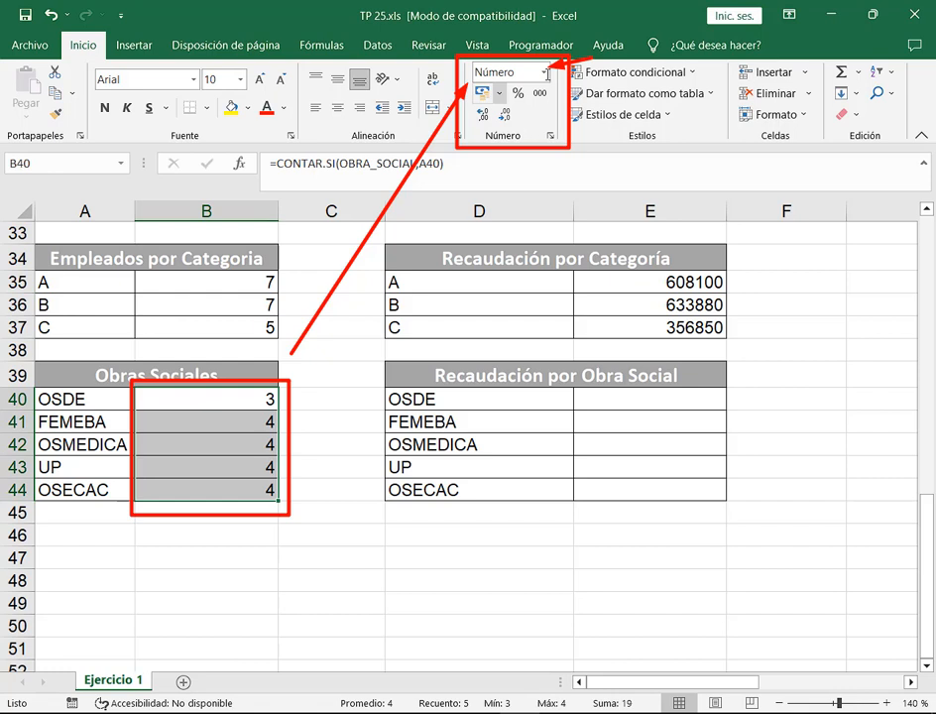
drag(494, 103, 514, 128)
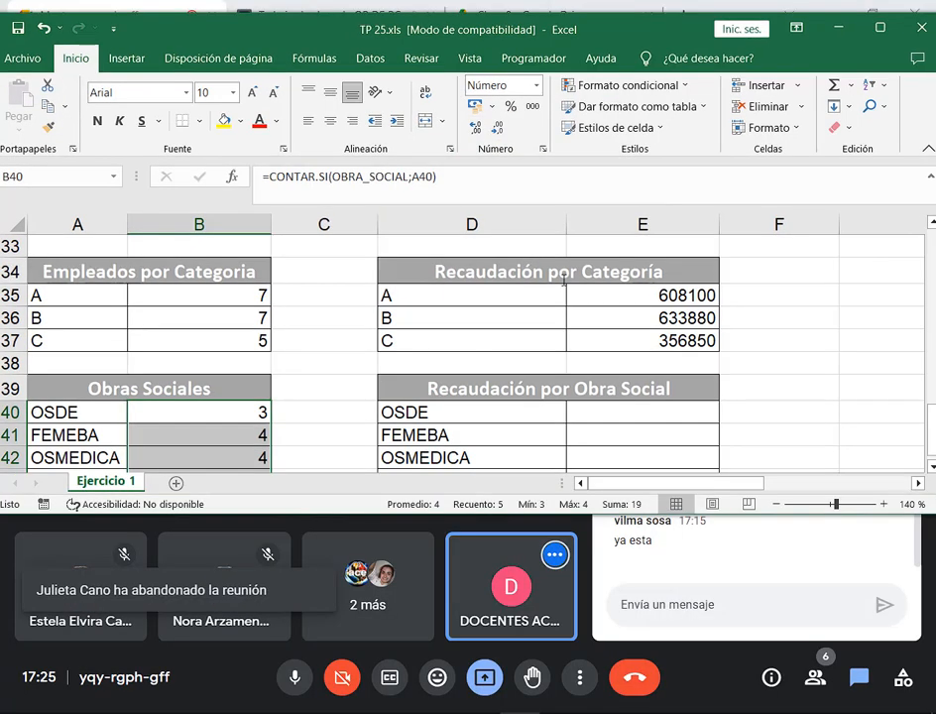
Enter =SUMAR.SI(OBRA_SOCIAL;D40;NETO) in E40 and fill the formula down to E44.
scroll(504, 368, down, 1)
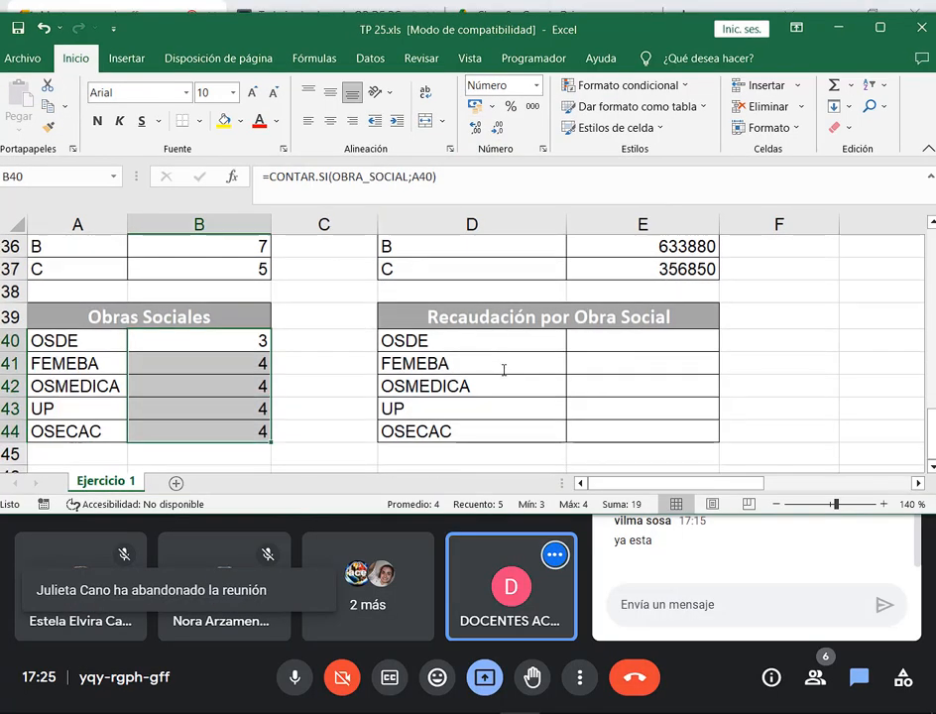
click(630, 340)
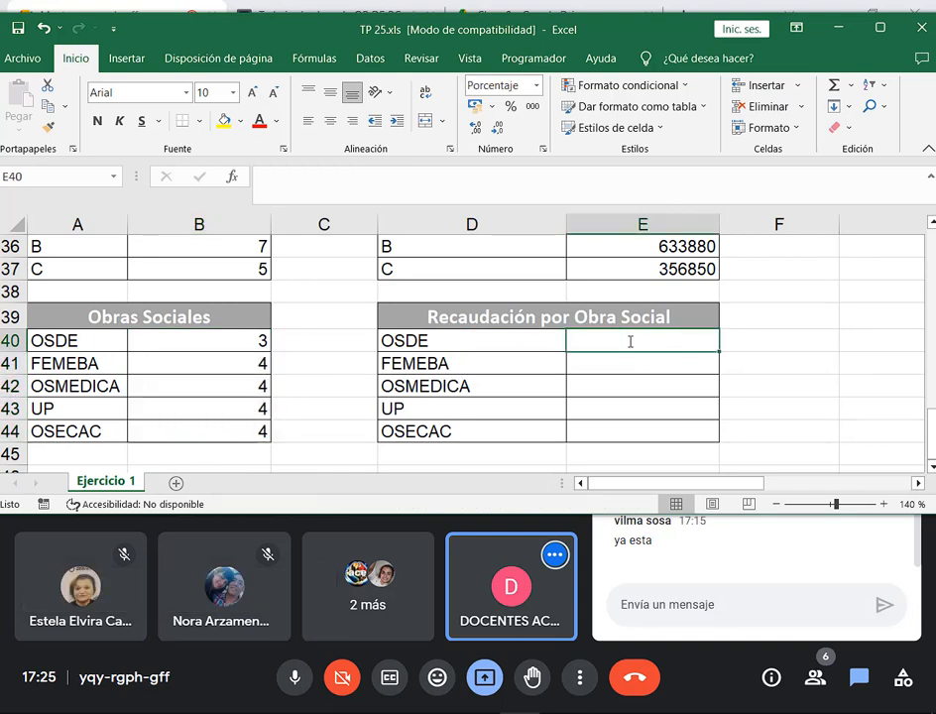
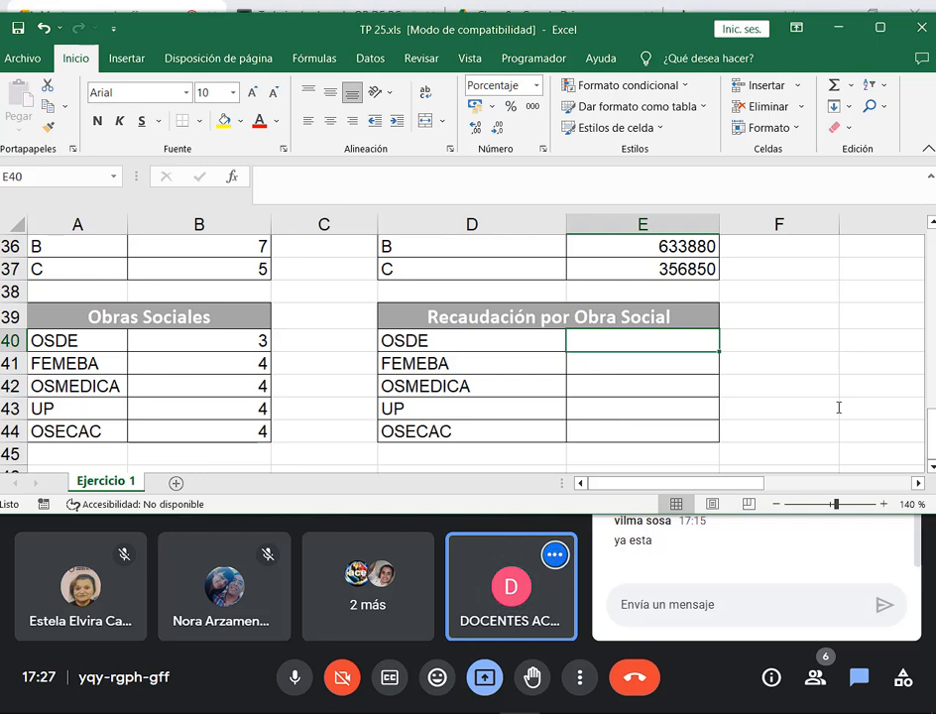
text(=SUMAR.SI)
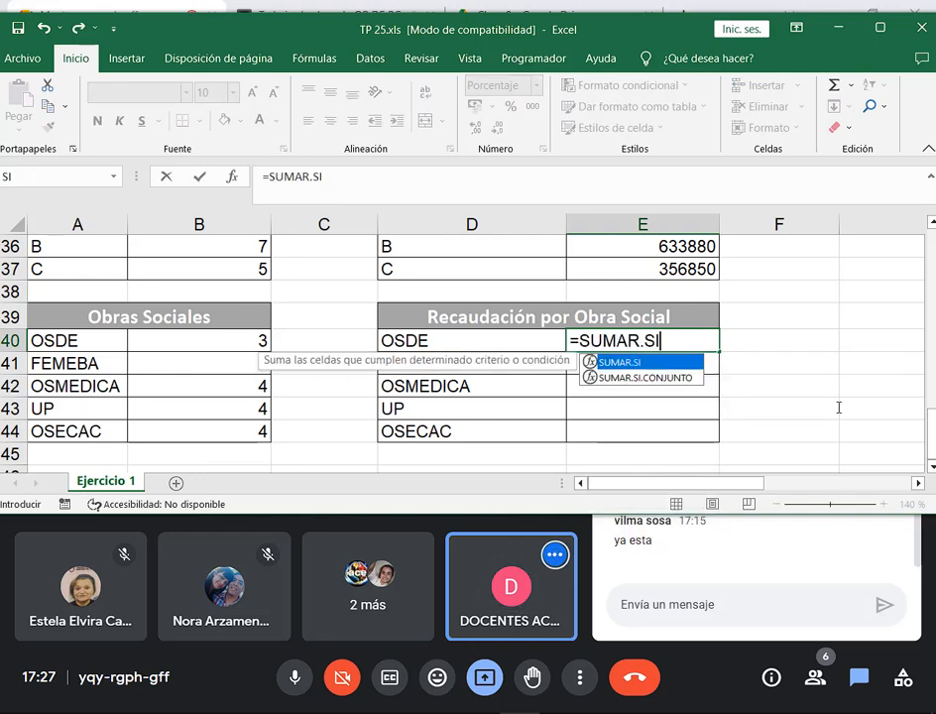
text(()
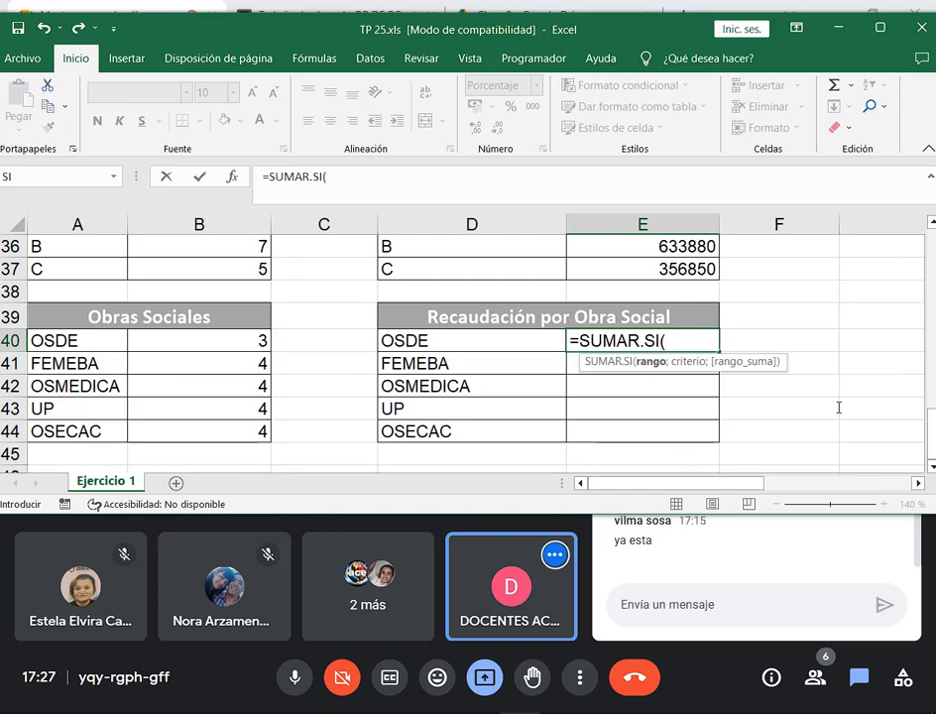
text(O)
key(Tab)
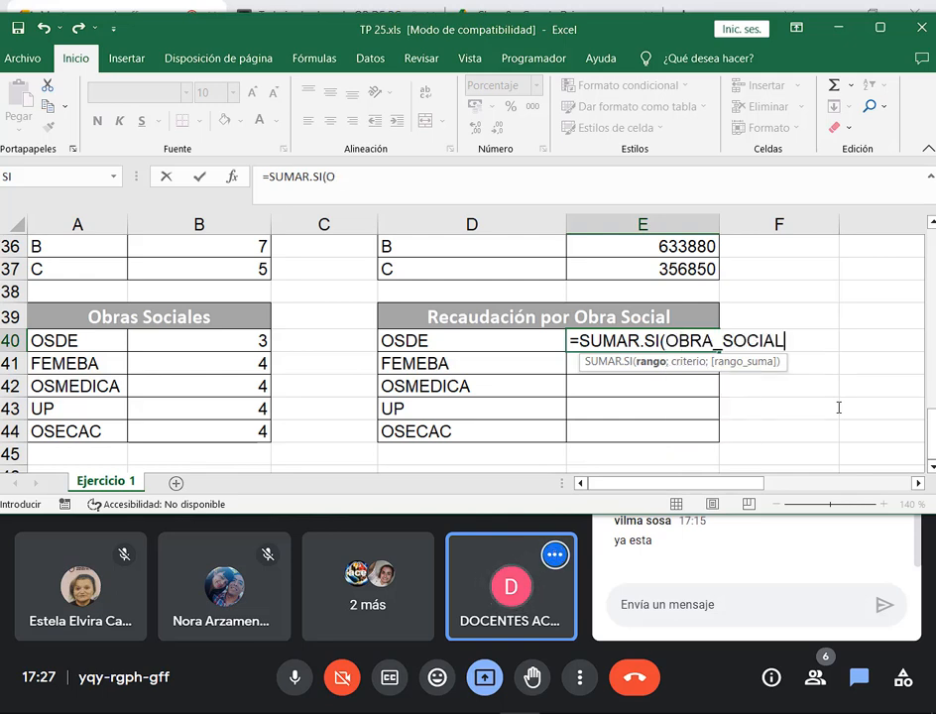
text(;)
click(537, 338)
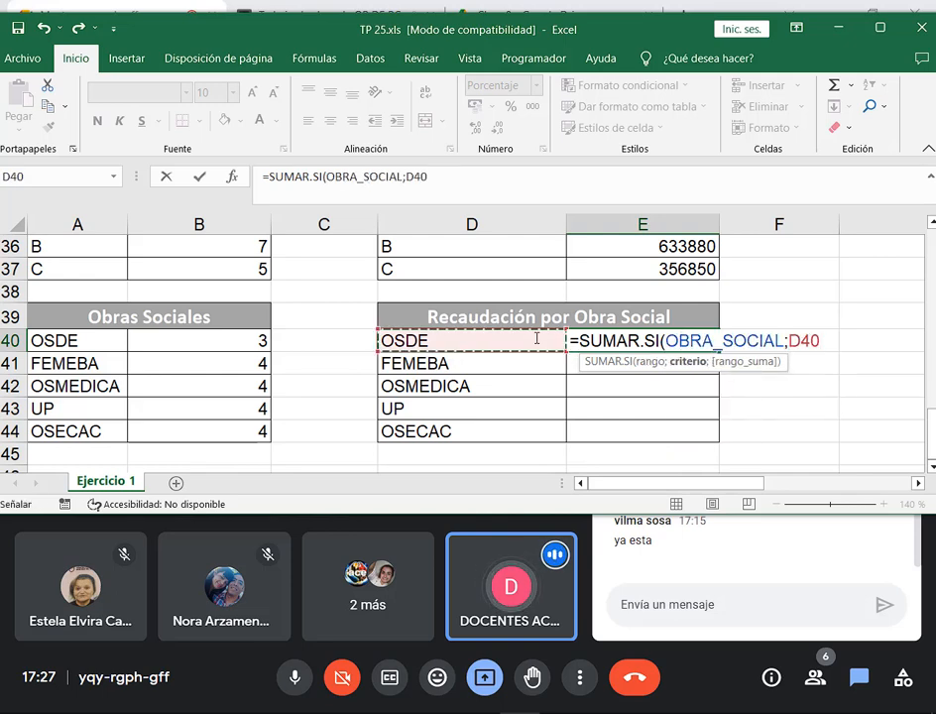
text(;NETO)
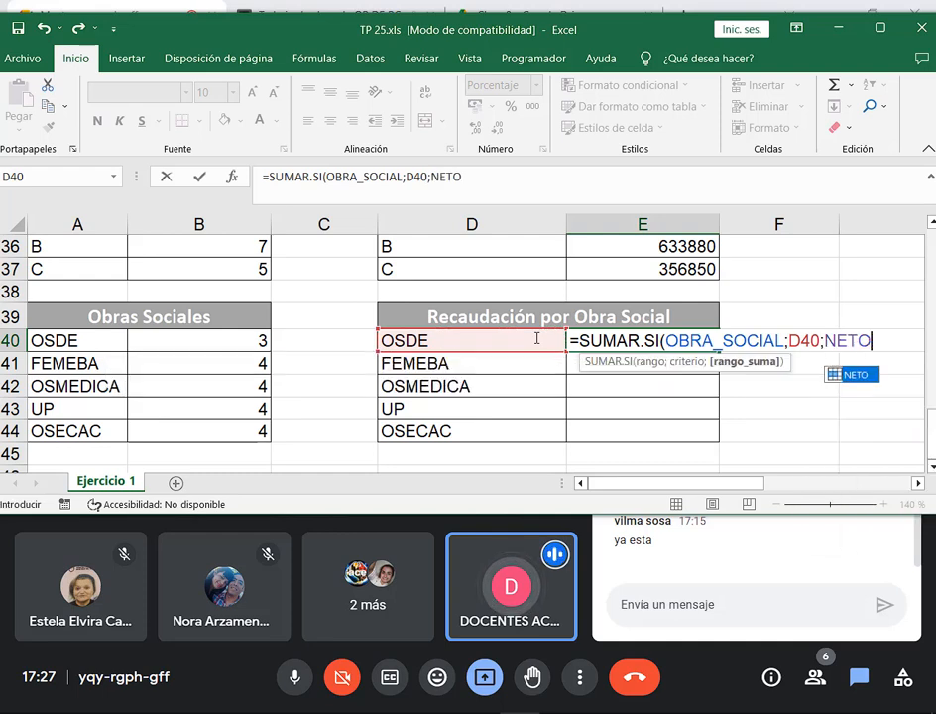
text())
key(Return)
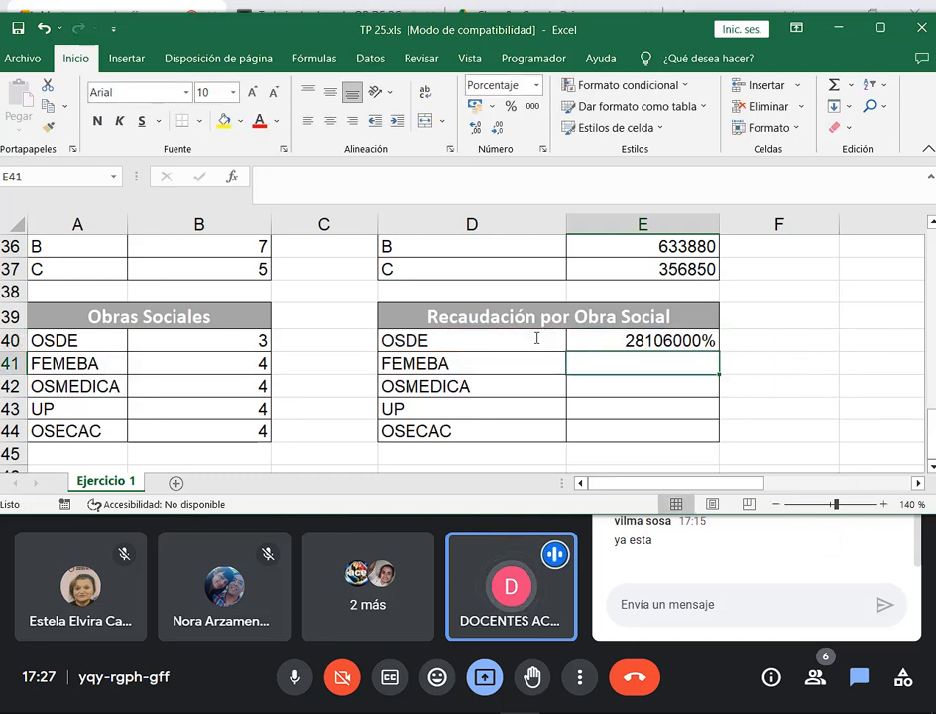
key(Up)
drag(719, 351, 724, 441)
Format the revenue totals in E40:E44 in the Contabilidad format with the $ symbol.
click(535, 85)
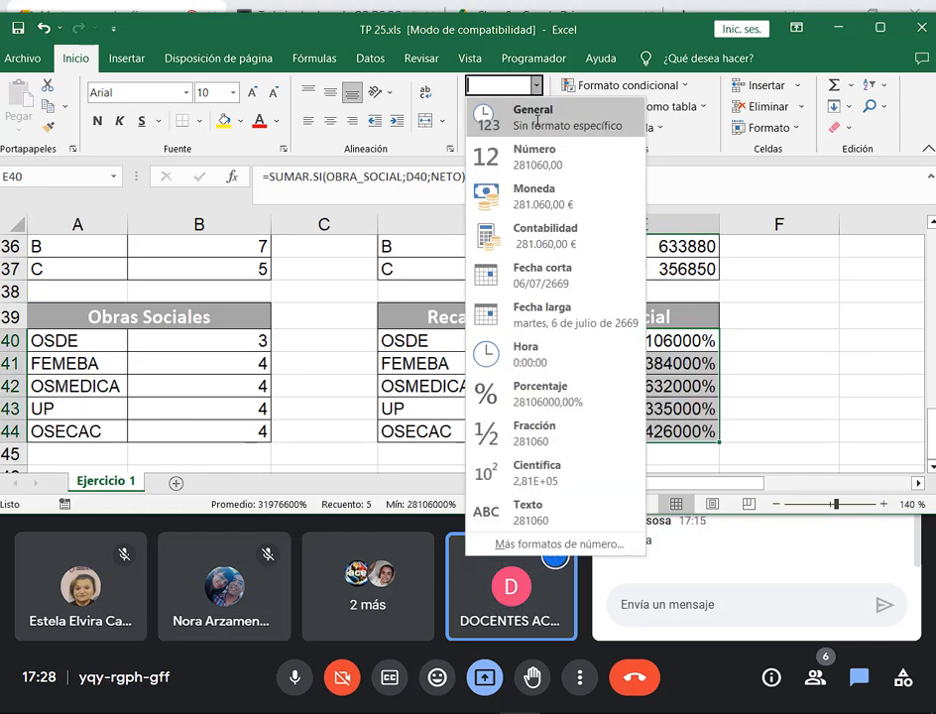
click(535, 156)
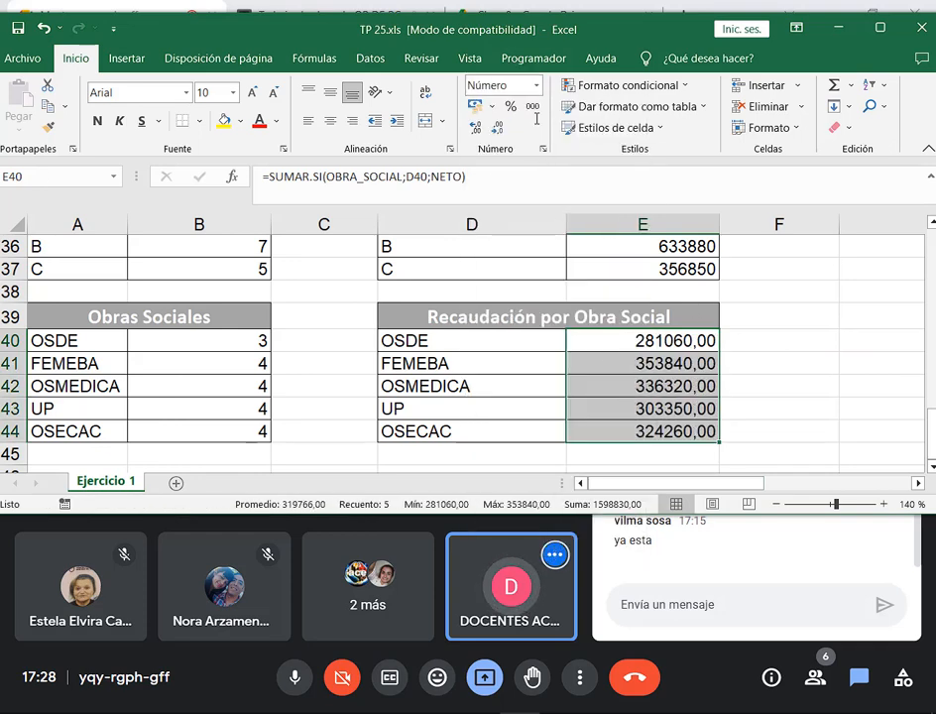
click(491, 105)
click(519, 151)
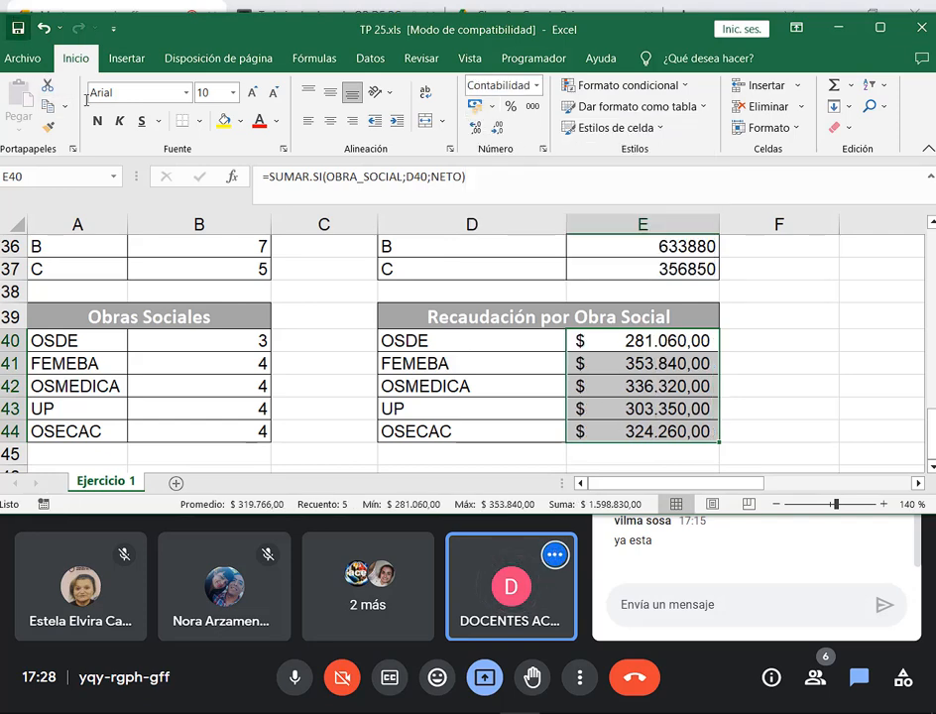
click(666, 344)
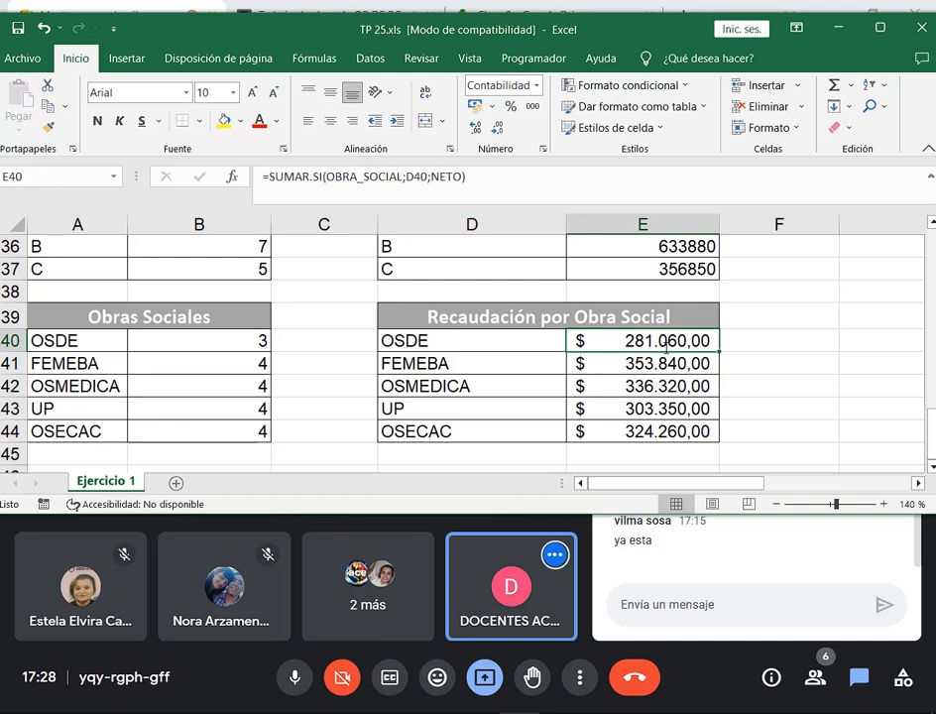
Maximize the workbook window and enter the label "Cantidad de empleados sin hijos" in A46.
click(880, 28)
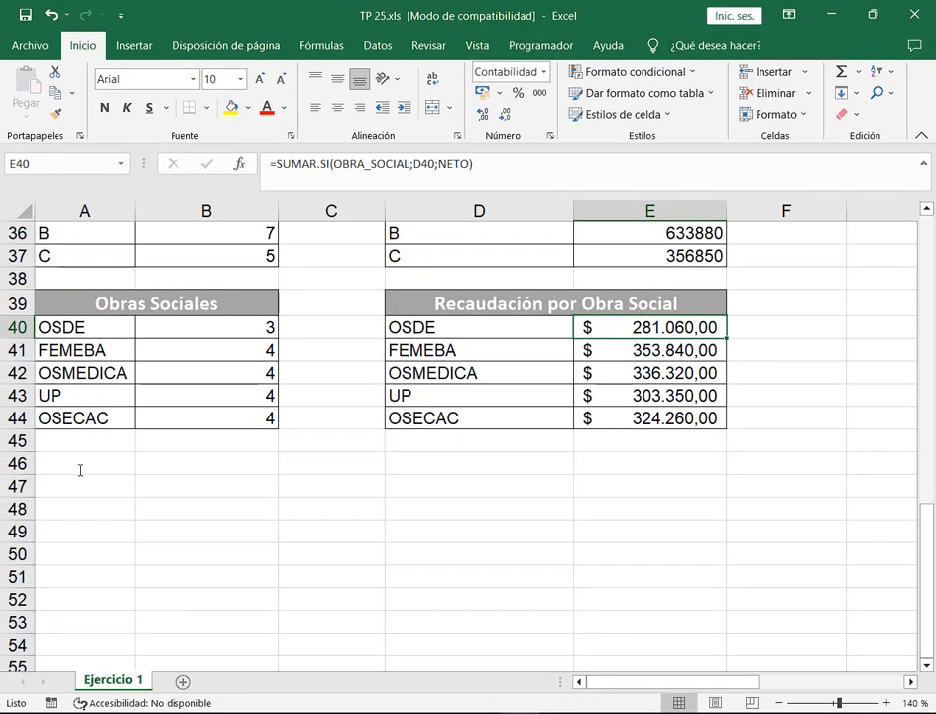
click(80, 466)
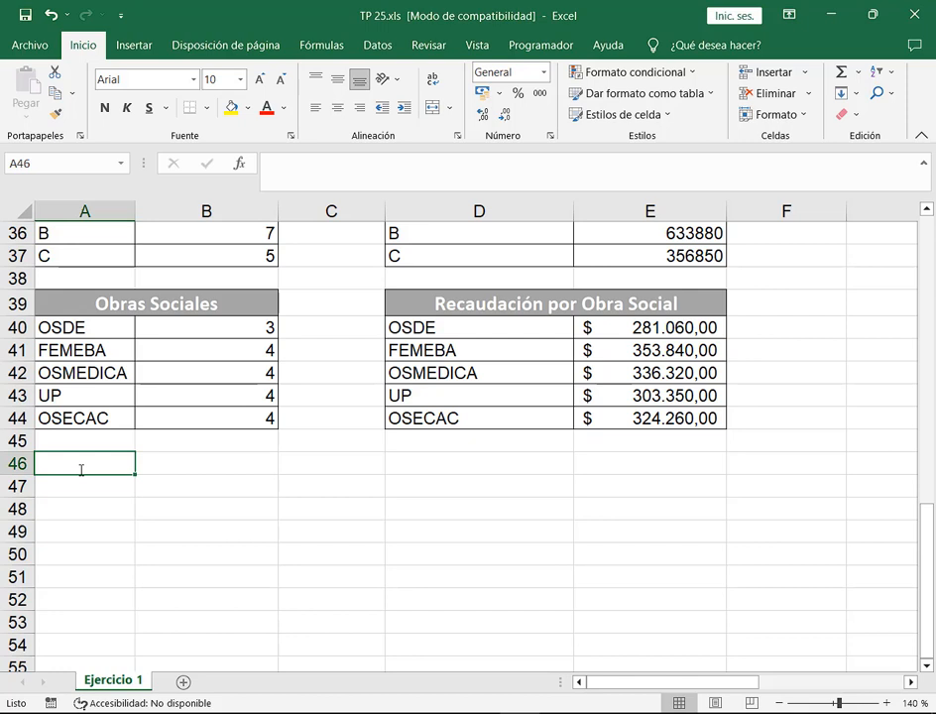
text(c)
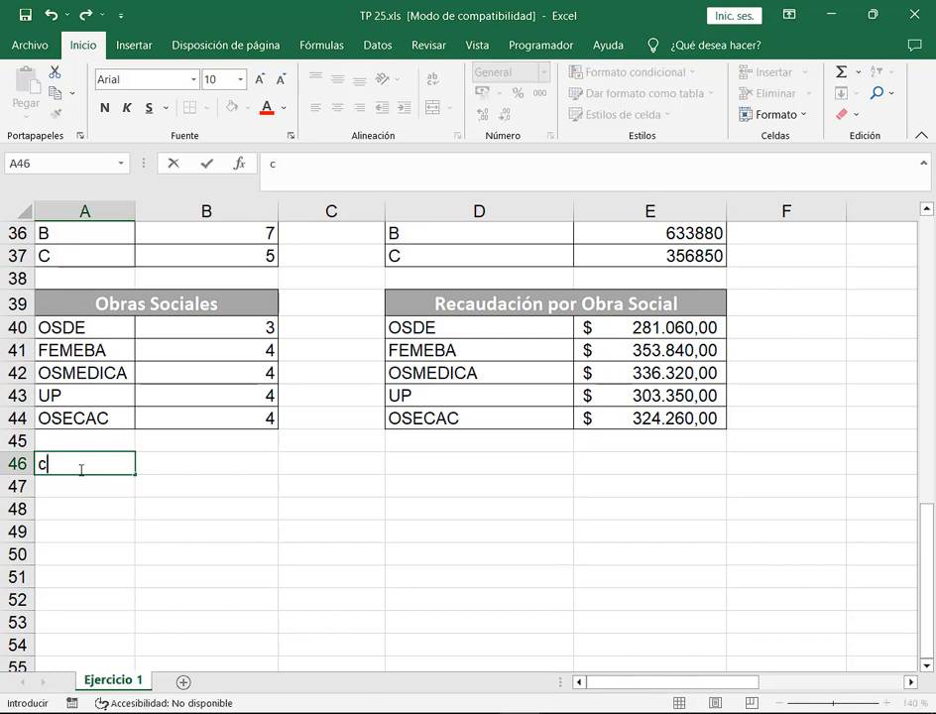
key(BackSpace)
text(Cn)
key(BackSpace)
text(a)
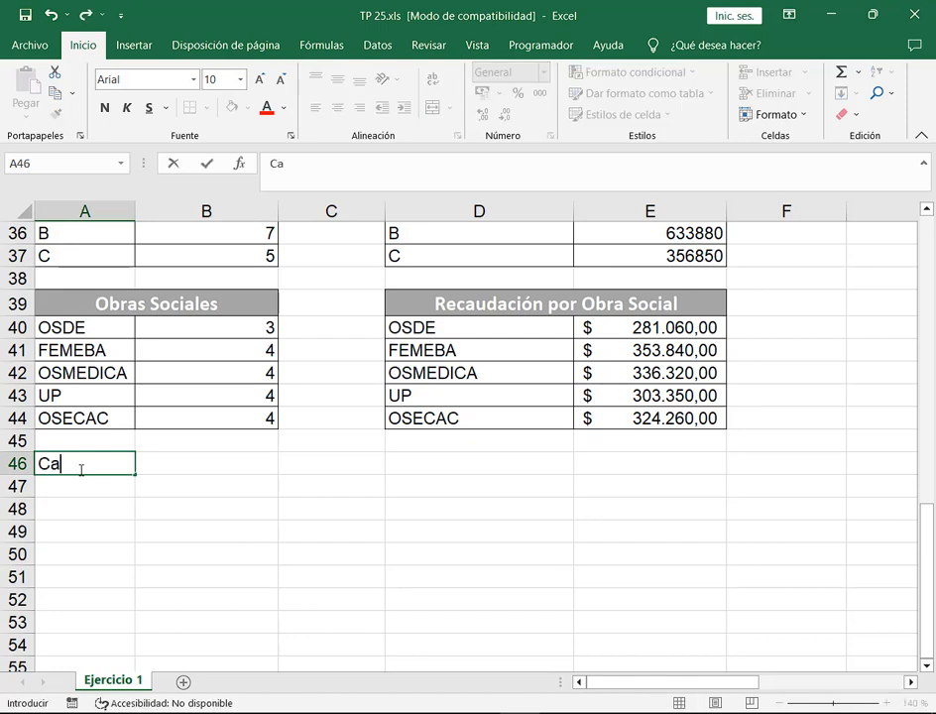
text(ntidad de emple)
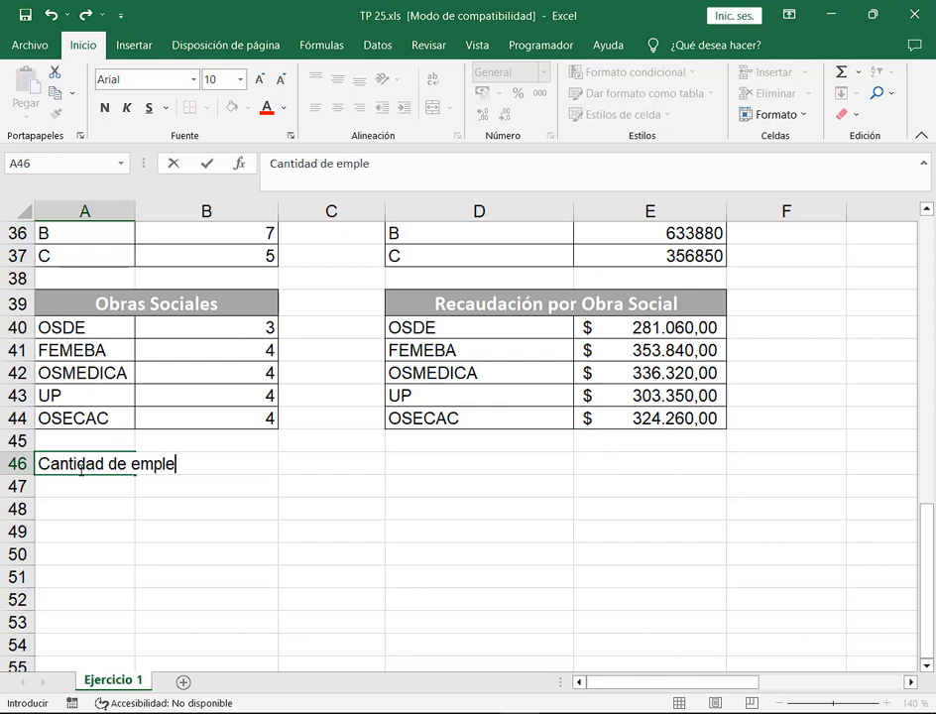
text(ados sin hijos)
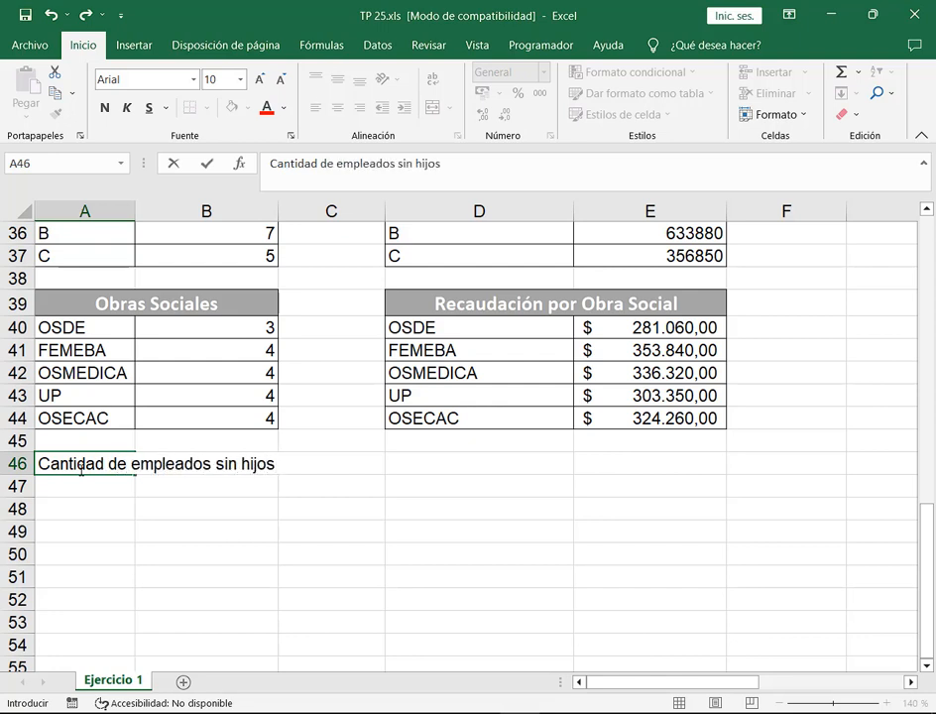
key(F2)
key(Return)
key(Up)
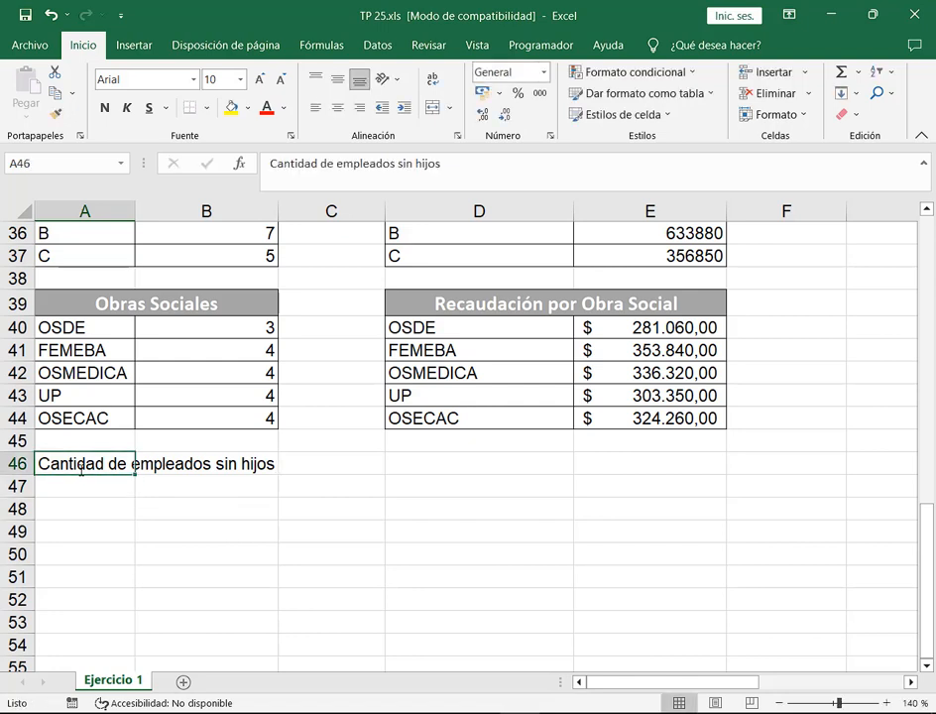
Enter =CONTAR.SI(HIJOS;0) in C46 to count the employees without children, and check the formula.
key(Right)
key(Right)
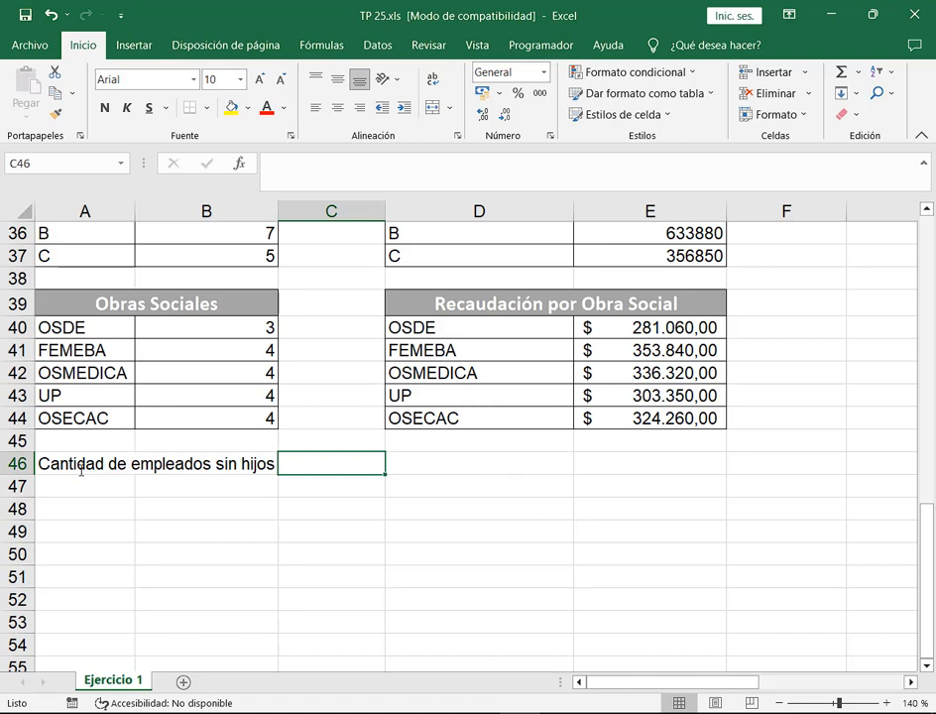
text(=CONTAR.)
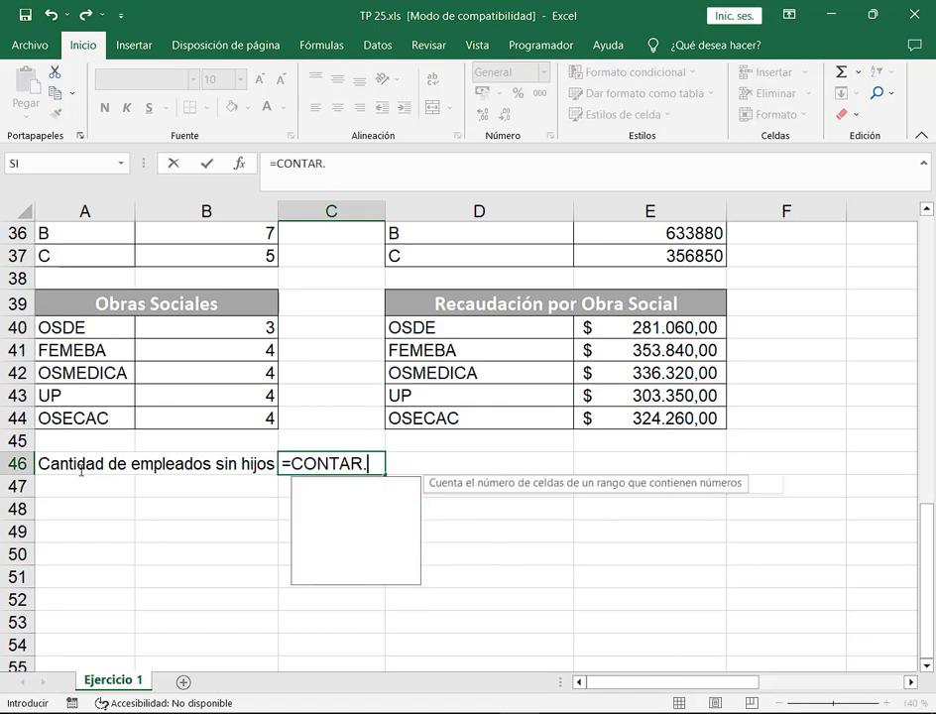
text(SI()
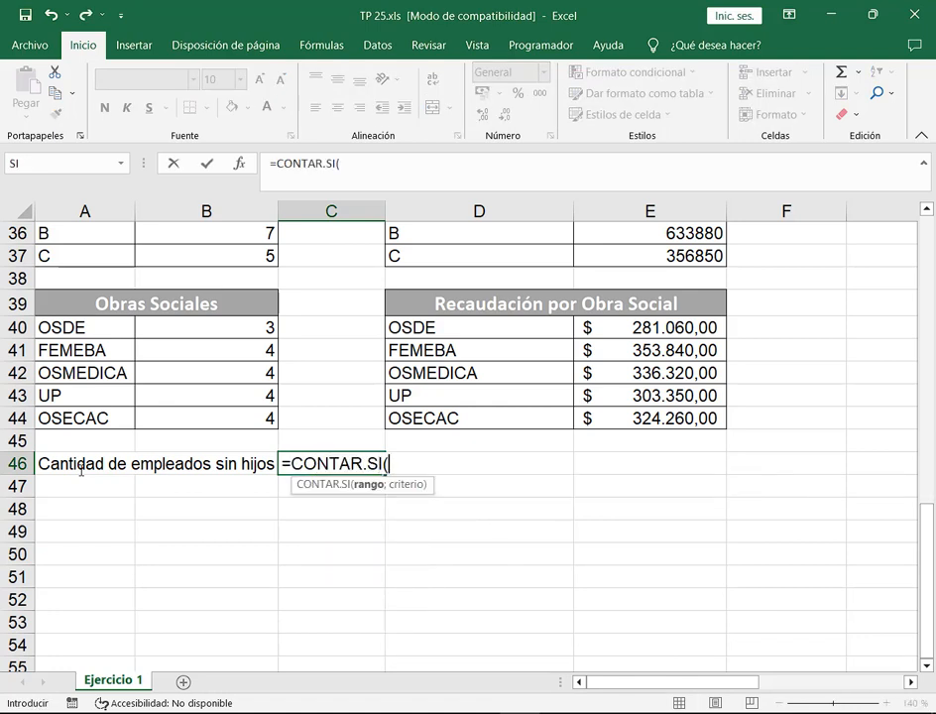
text(H)
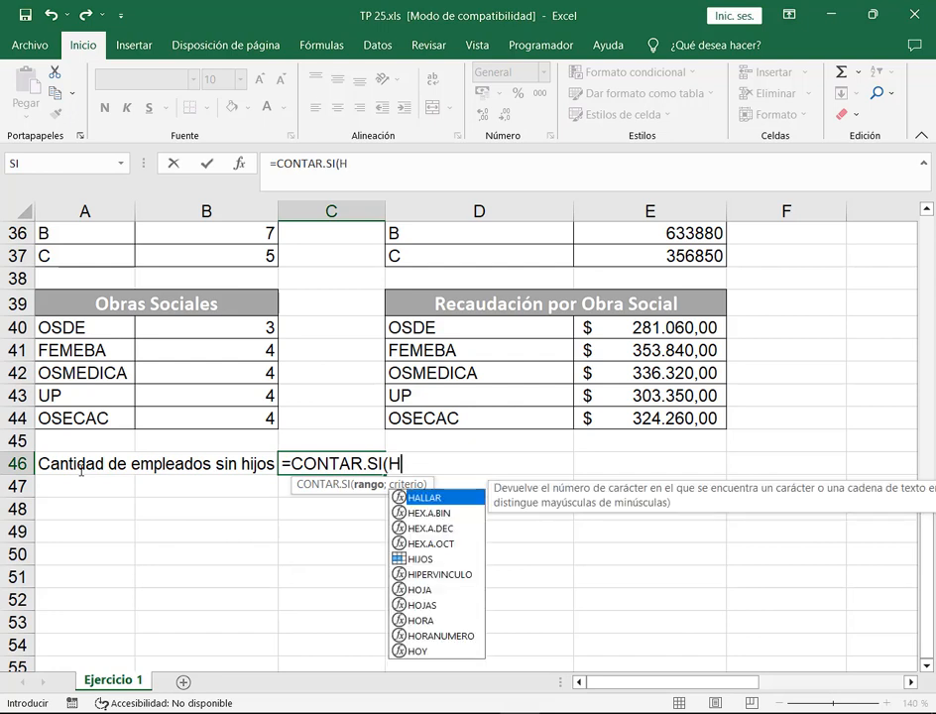
key(Down)
key(Down)
key(Down)
key(Down)
key(Tab)
text(;)
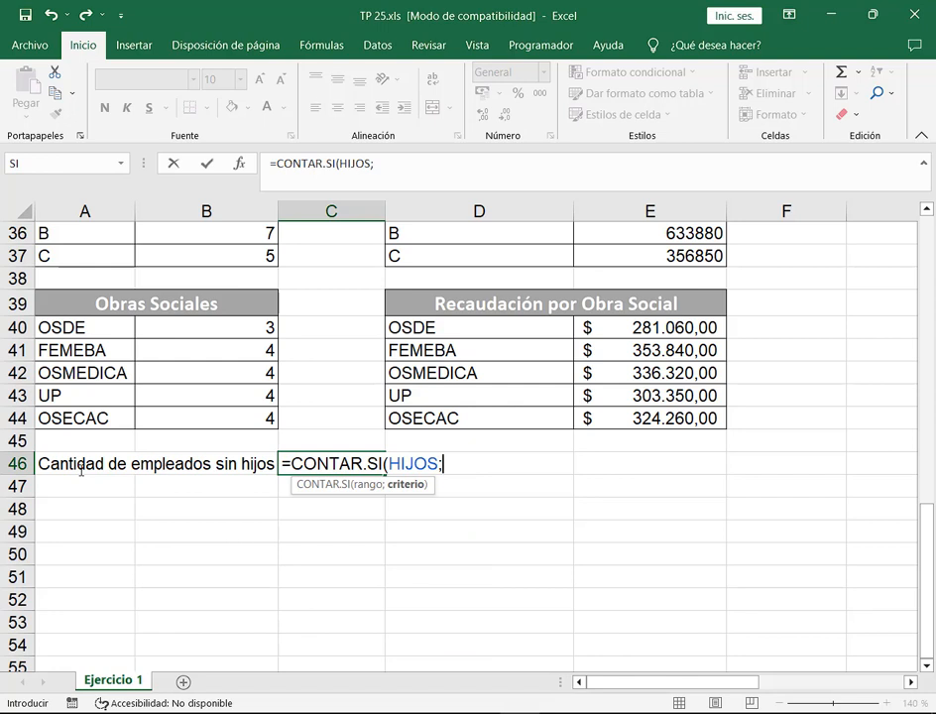
text(0))
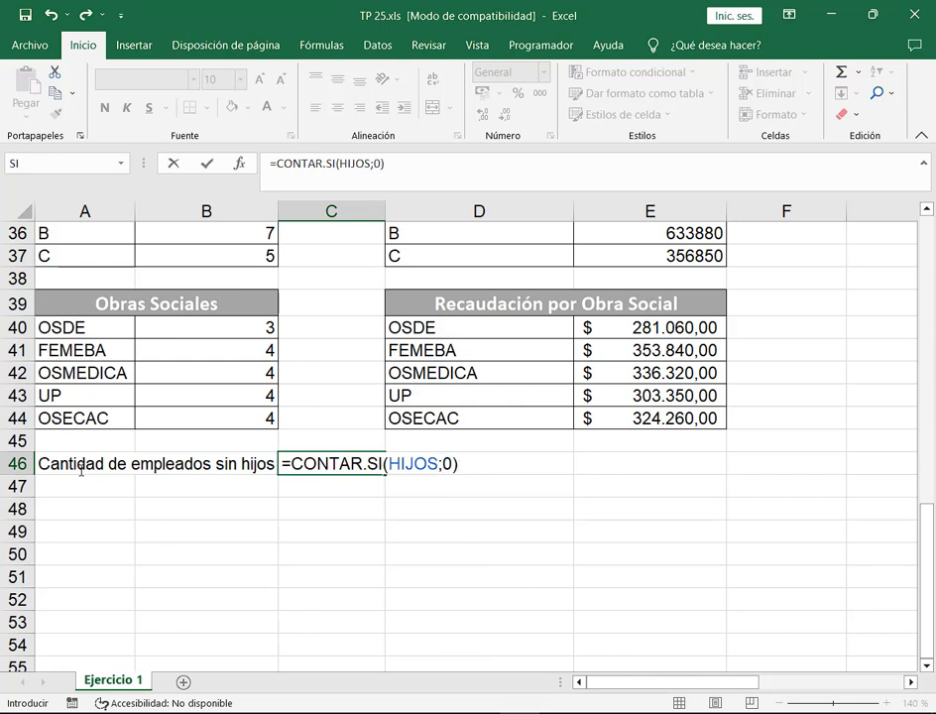
key(Return)
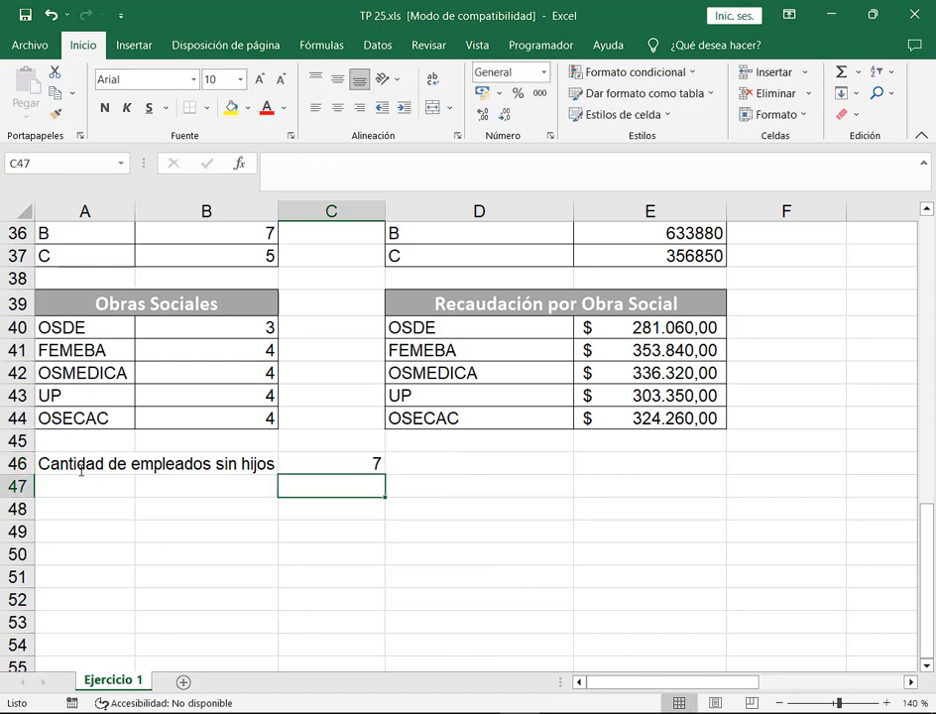
key(Up)
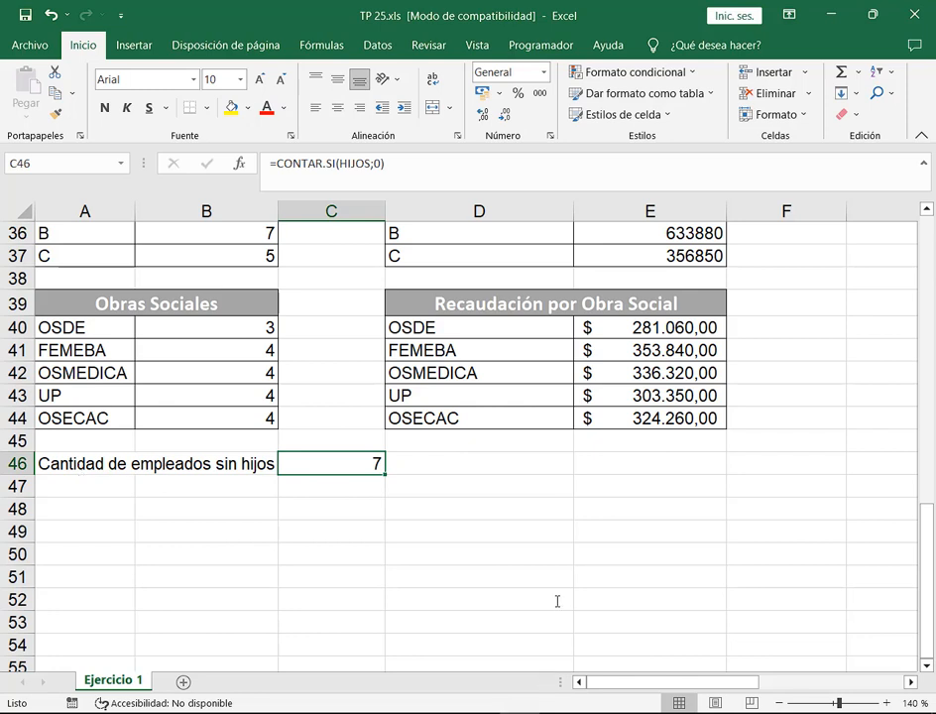
key(F2)
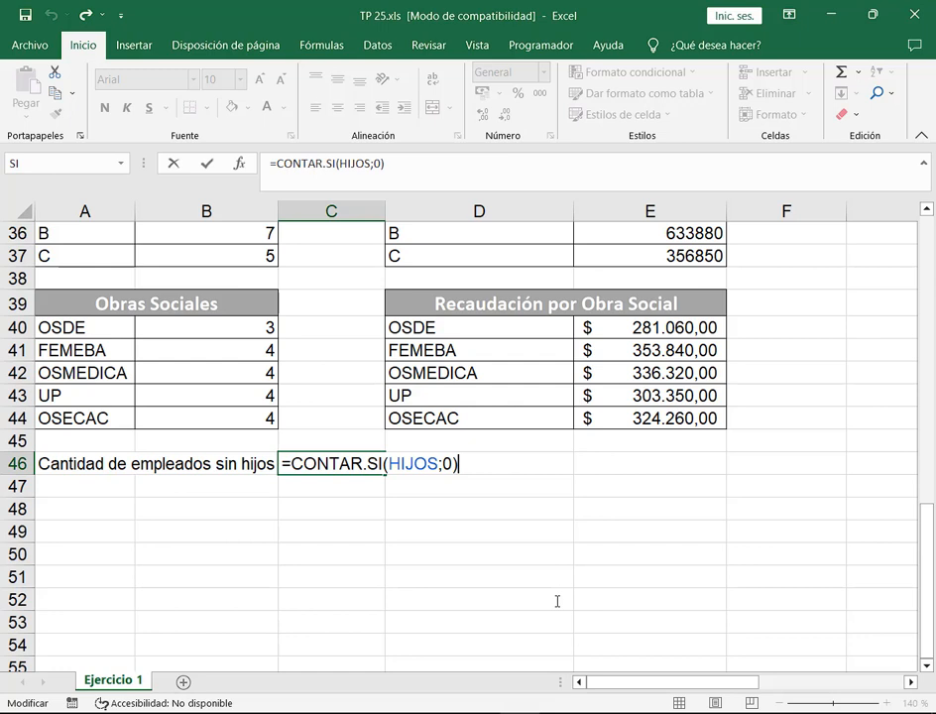
key(Return)
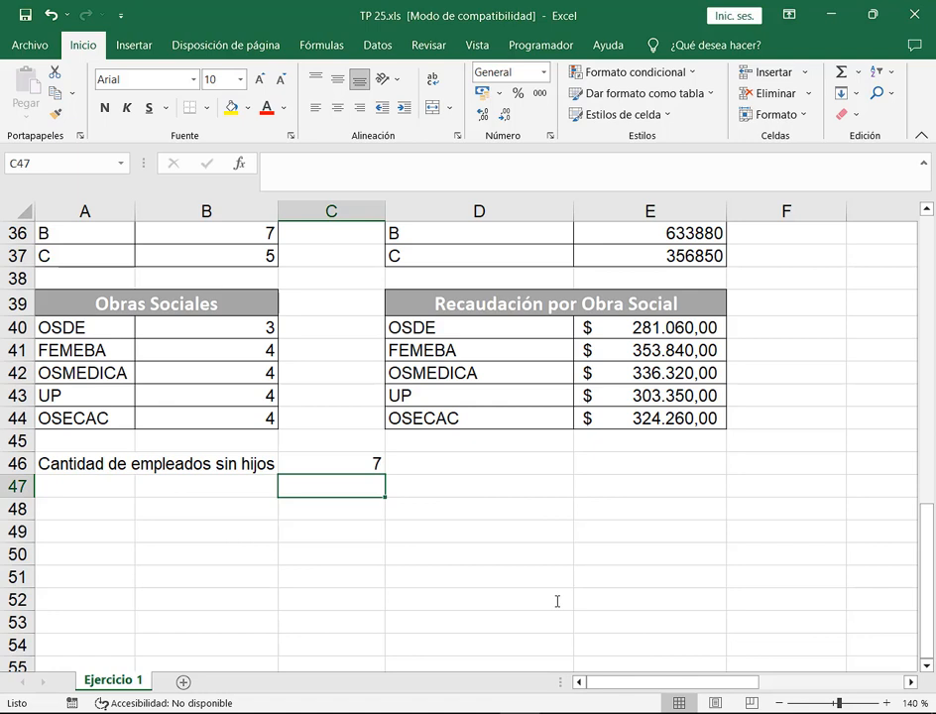
Review the category and Obra Social summary tables together with the count of employees without children.
click(106, 488)
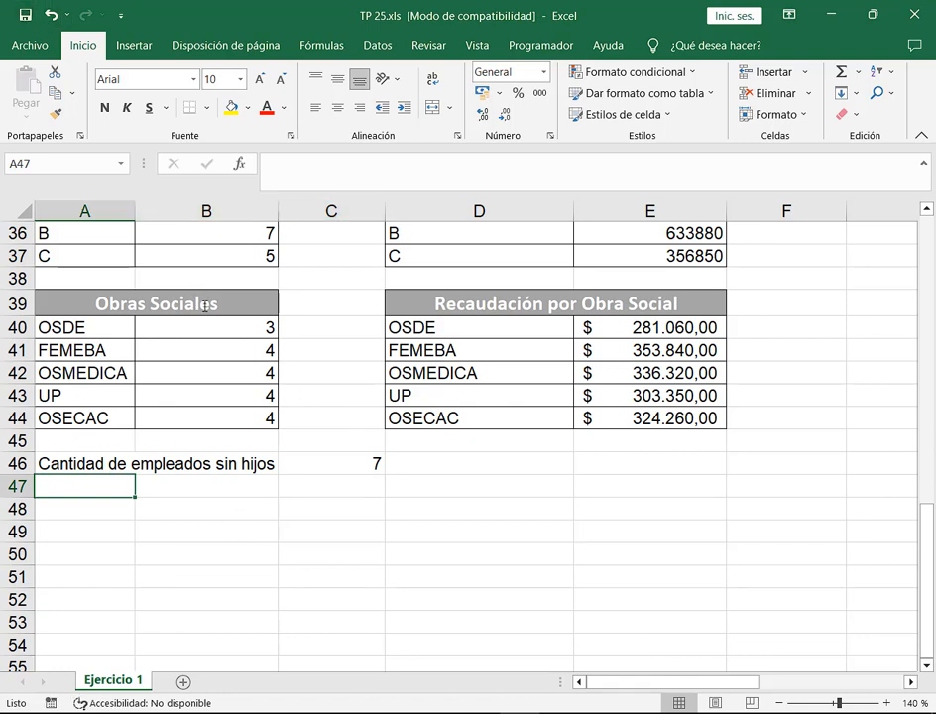
scroll(149, 303, up, 2)
drag(198, 325, 526, 555)
drag(198, 326, 476, 396)
drag(244, 443, 591, 556)
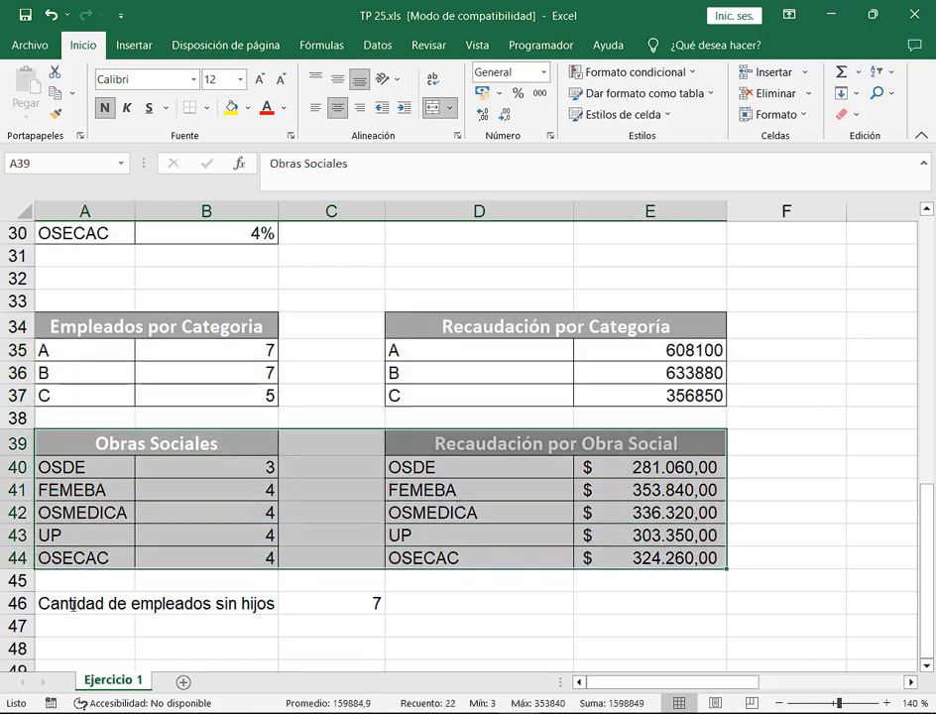
click(124, 603)
click(124, 626)
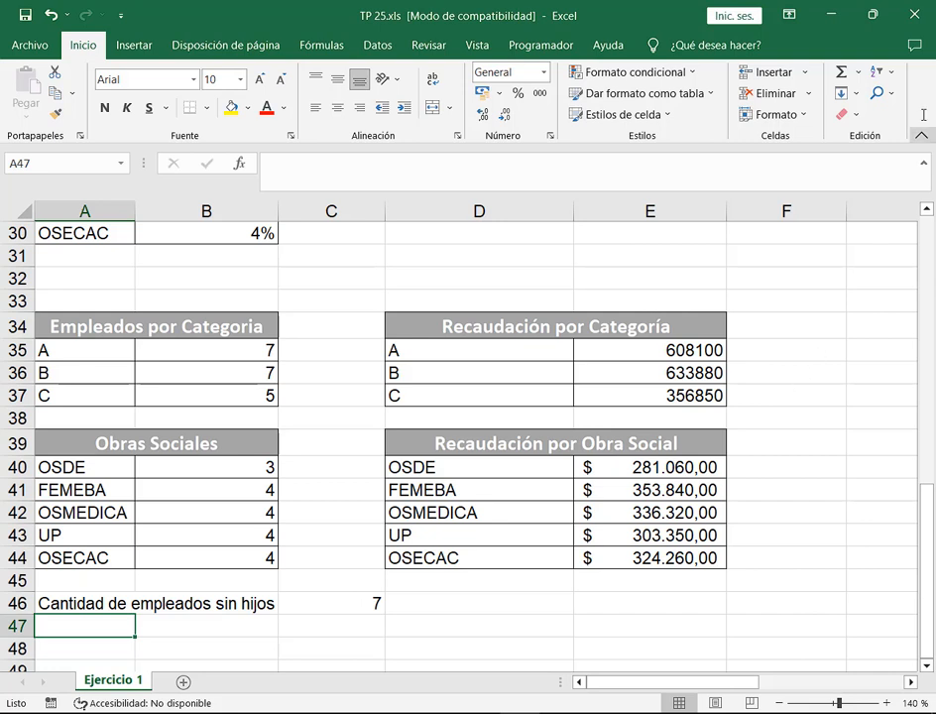
Close TP 25.xls and download TP 26.xlsx from the Clase 8 folder in Google Drive.
click(913, 12)
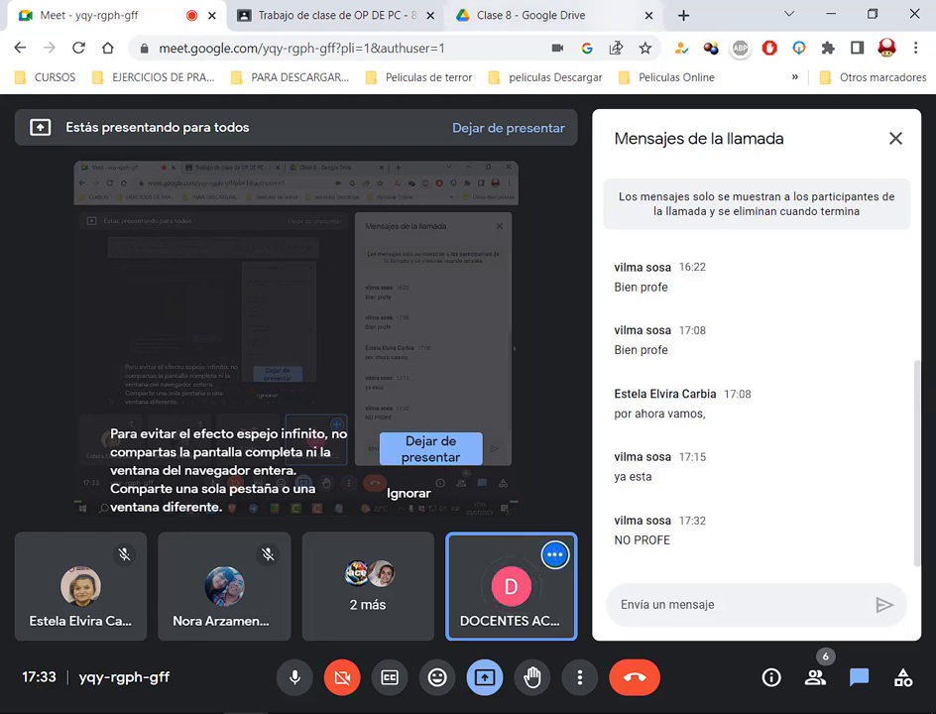
click(283, 6)
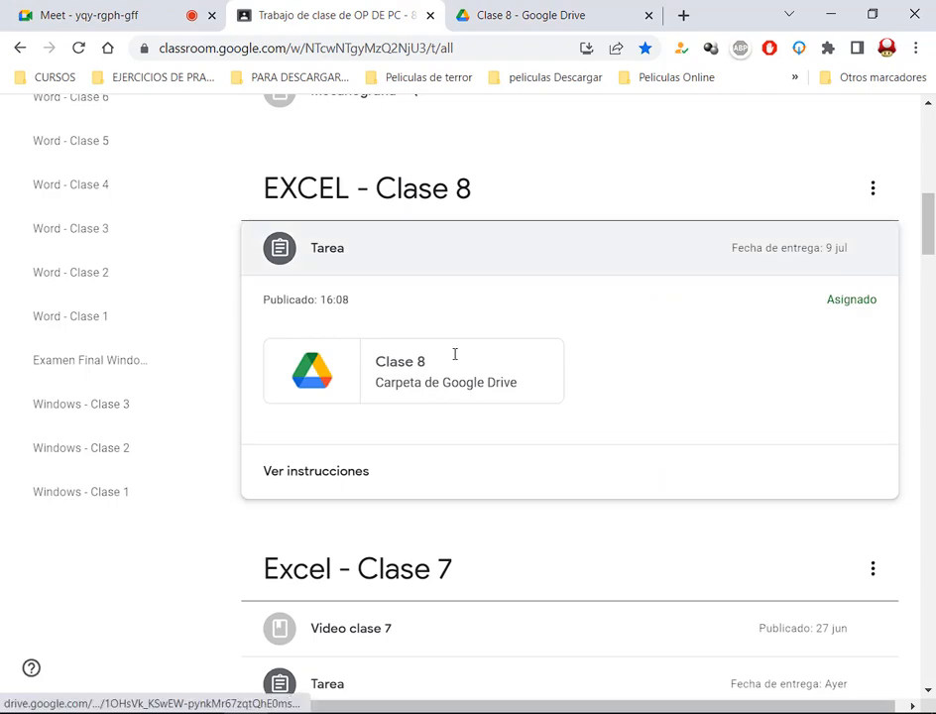
click(548, 10)
click(683, 377)
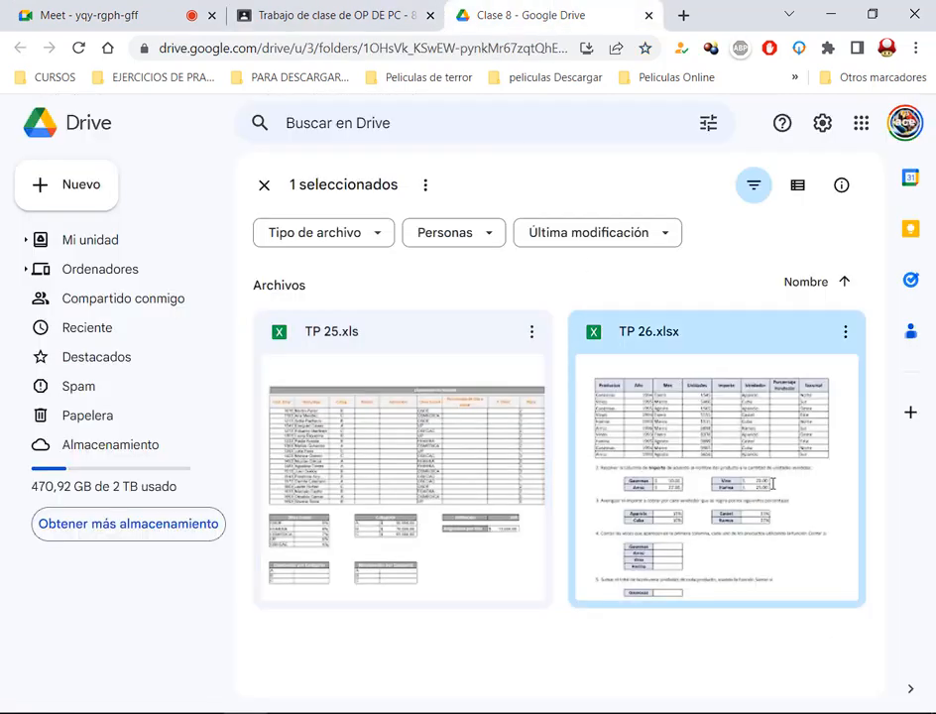
right_click(767, 467)
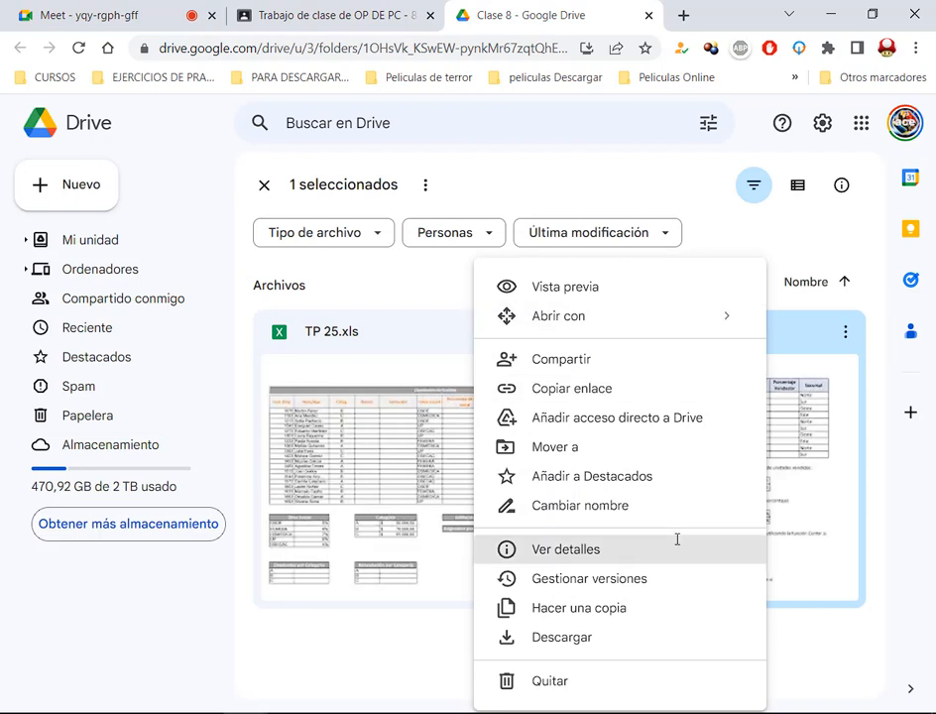
click(650, 640)
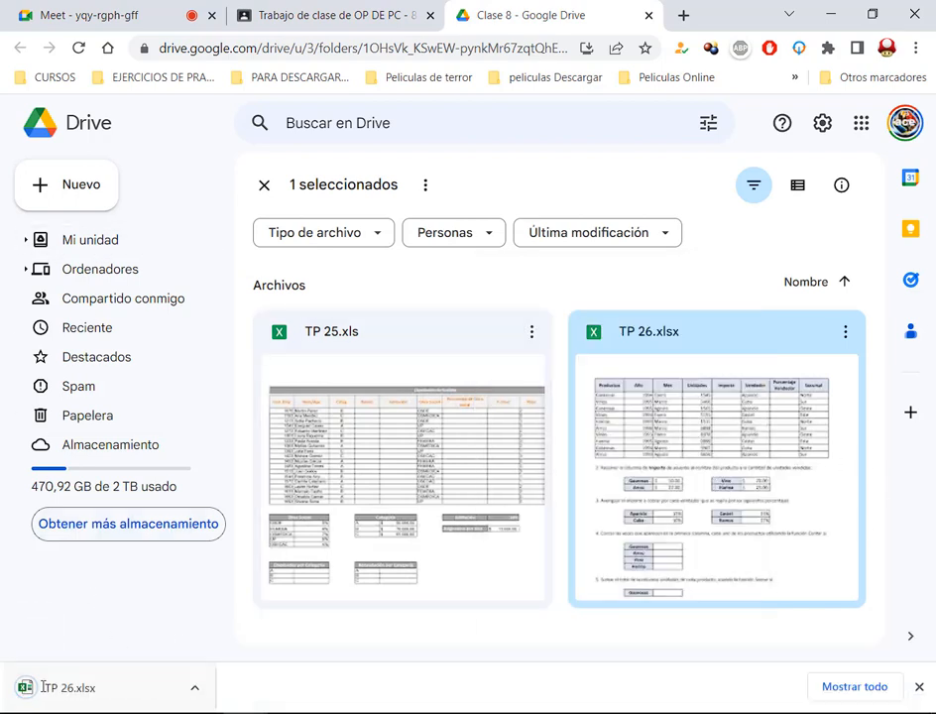
Open the downloaded TP 26.xlsx, enable editing, and show it maximized at 120 % zoom.
click(54, 691)
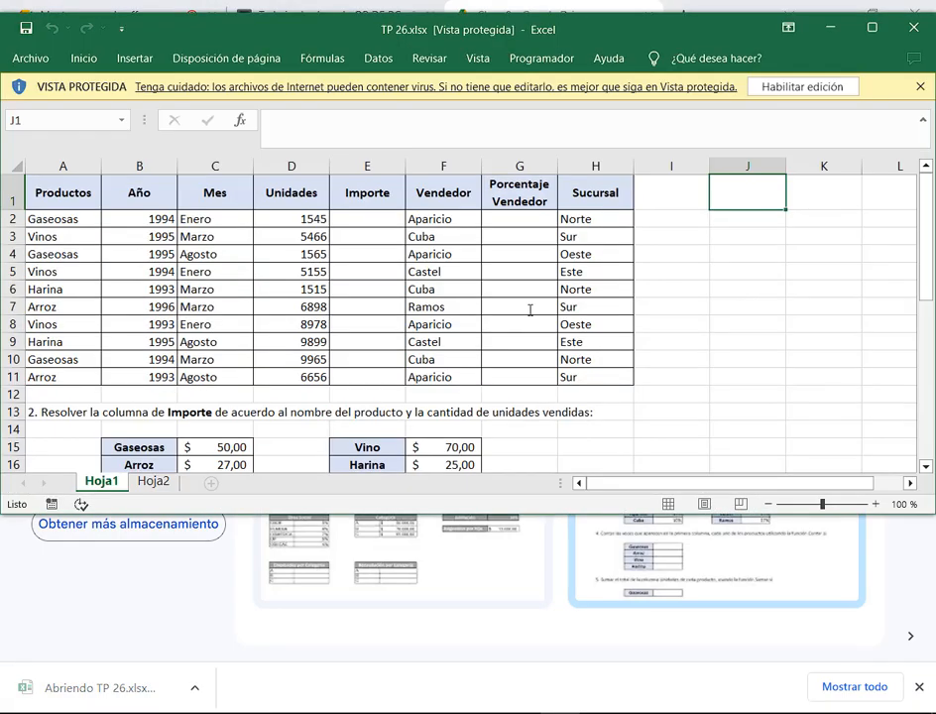
click(836, 87)
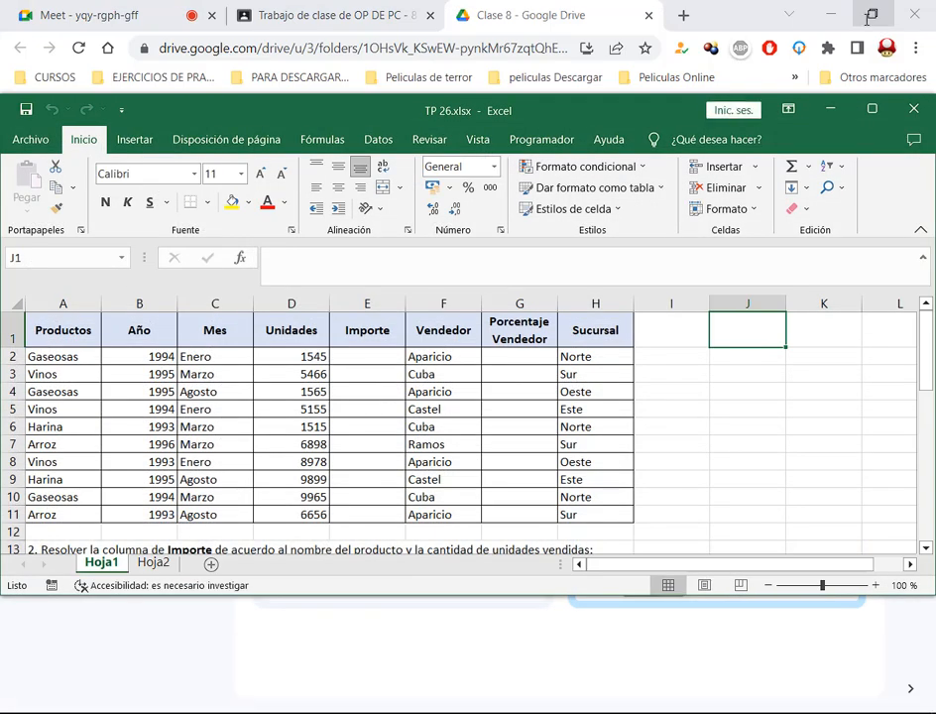
click(871, 109)
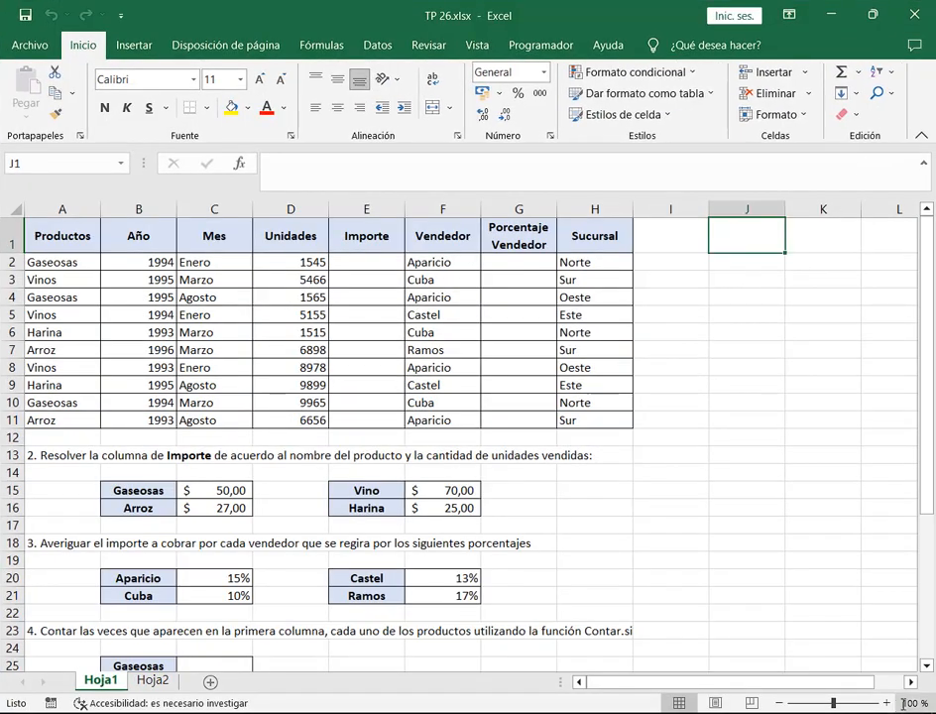
click(887, 703)
click(887, 703)
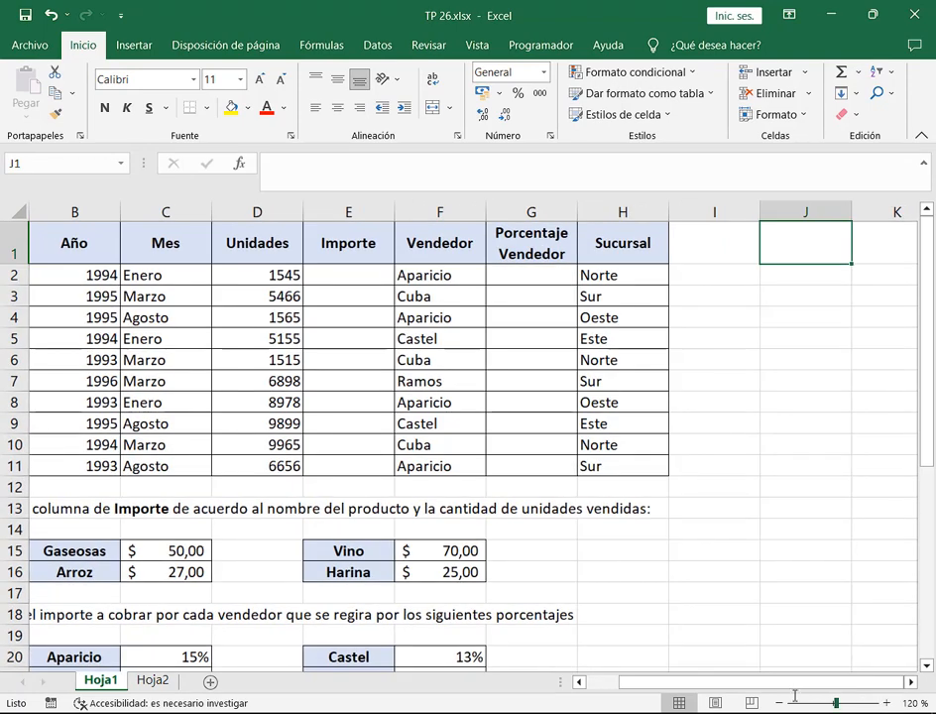
drag(786, 683, 693, 680)
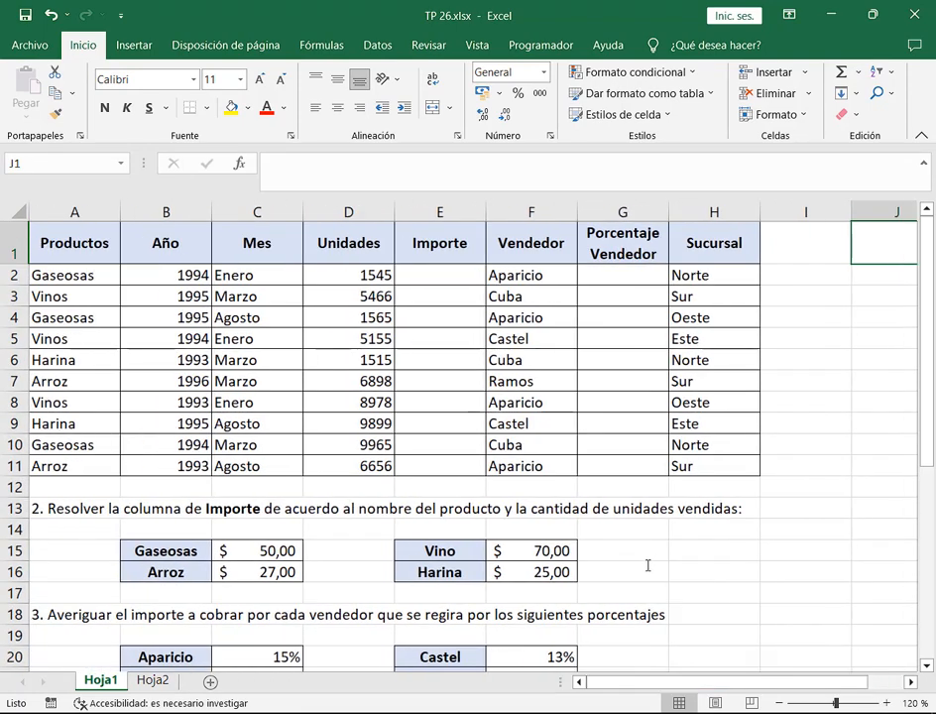
Read through exercise instructions 2 to 6 on Hoja1.
scroll(647, 565, down, 2)
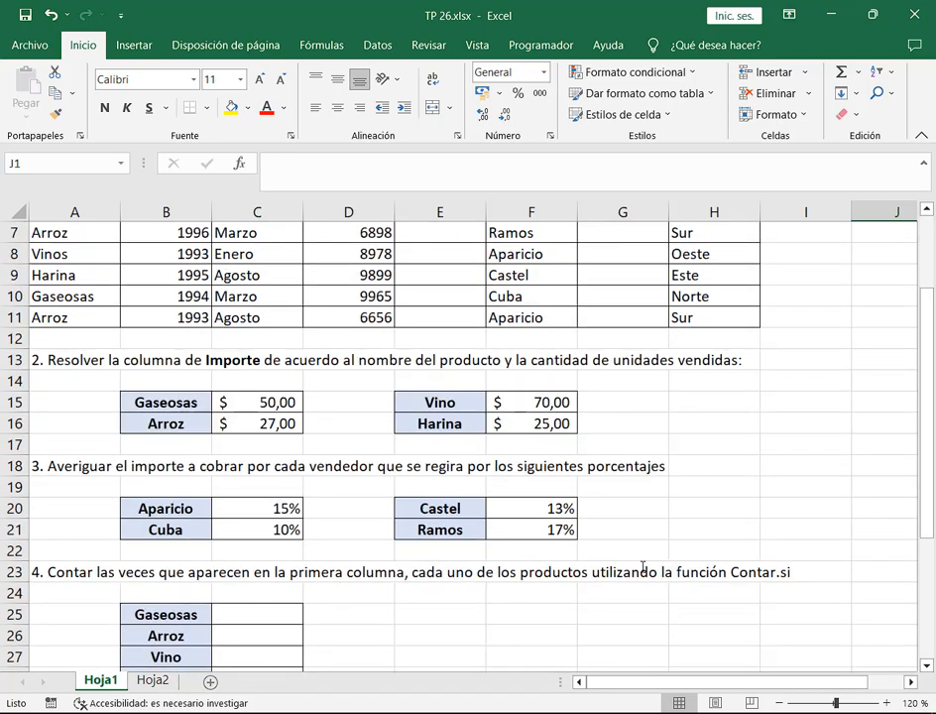
scroll(642, 568, down, 1)
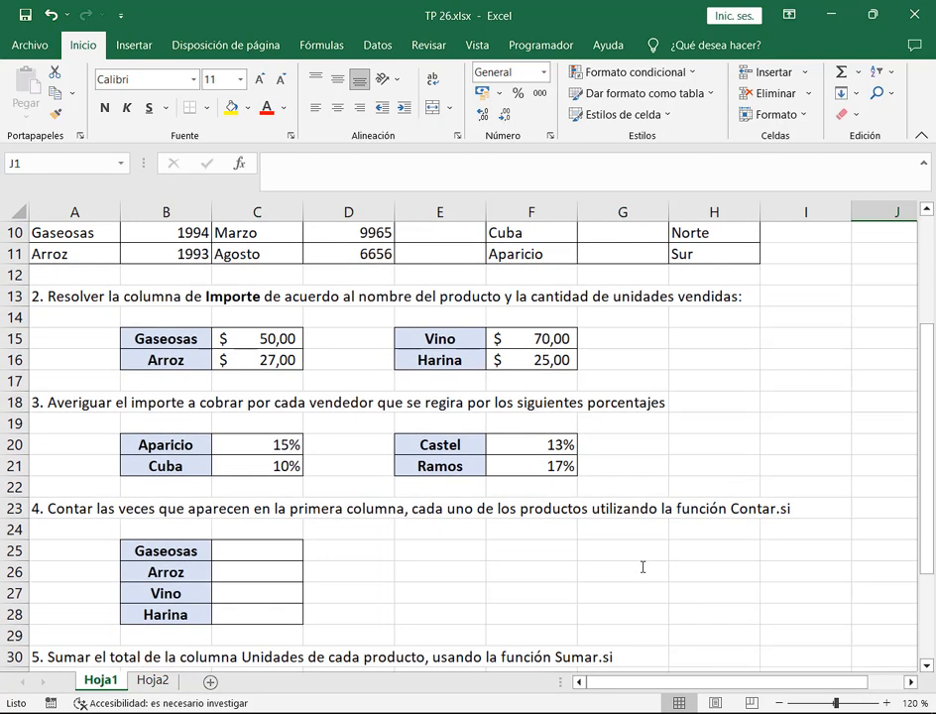
scroll(642, 567, down, 3)
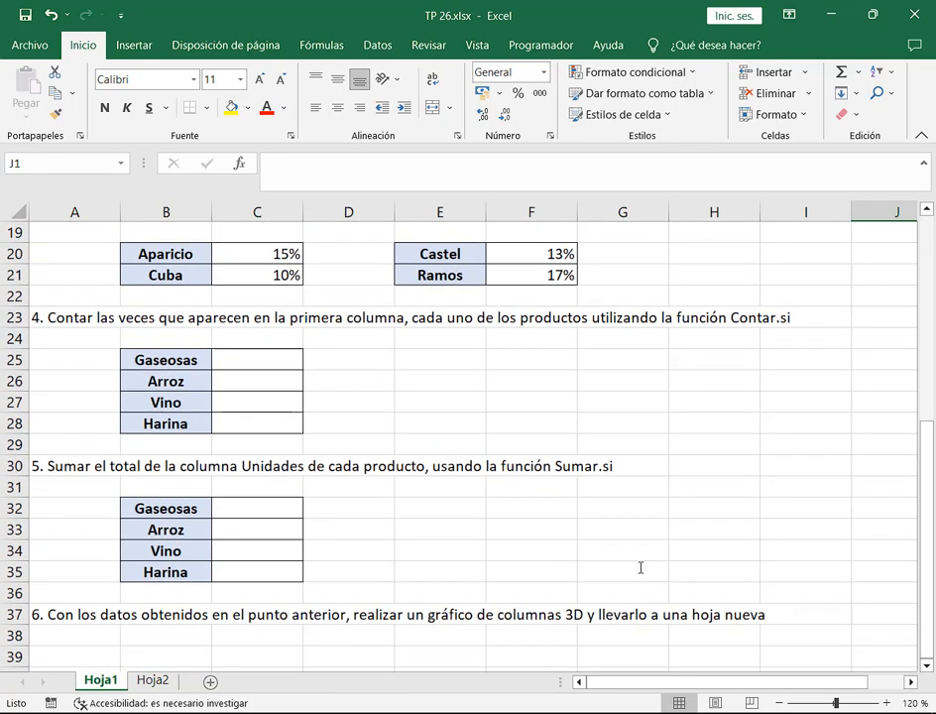
scroll(641, 567, up, 6)
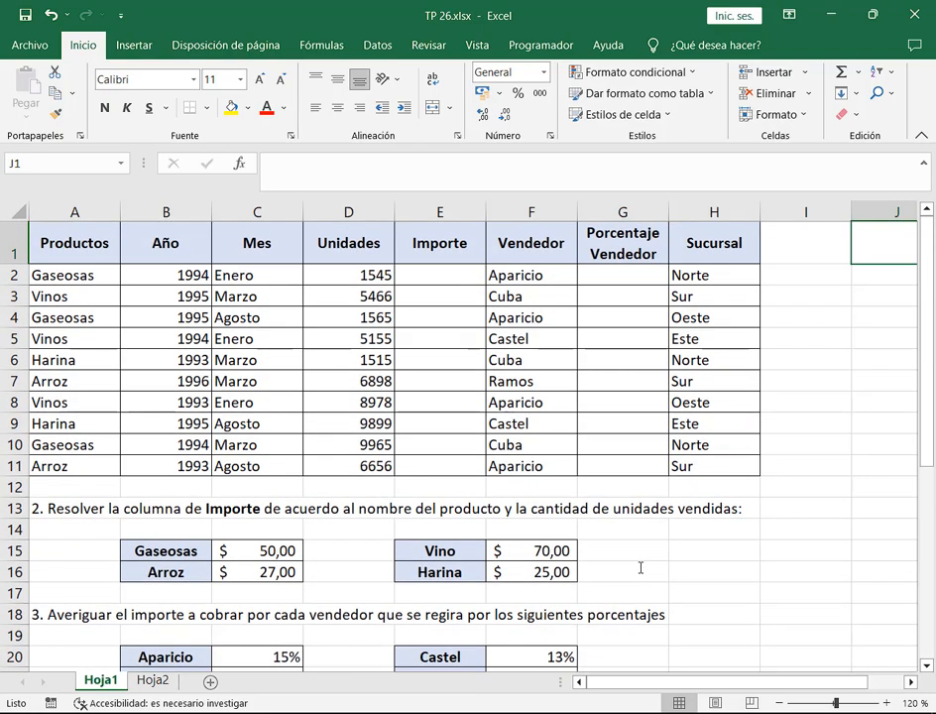
Switch to Chrome and check the EXCEL - Clase 8 assignment in Classroom and the messages of the Meet call.
click(233, 711)
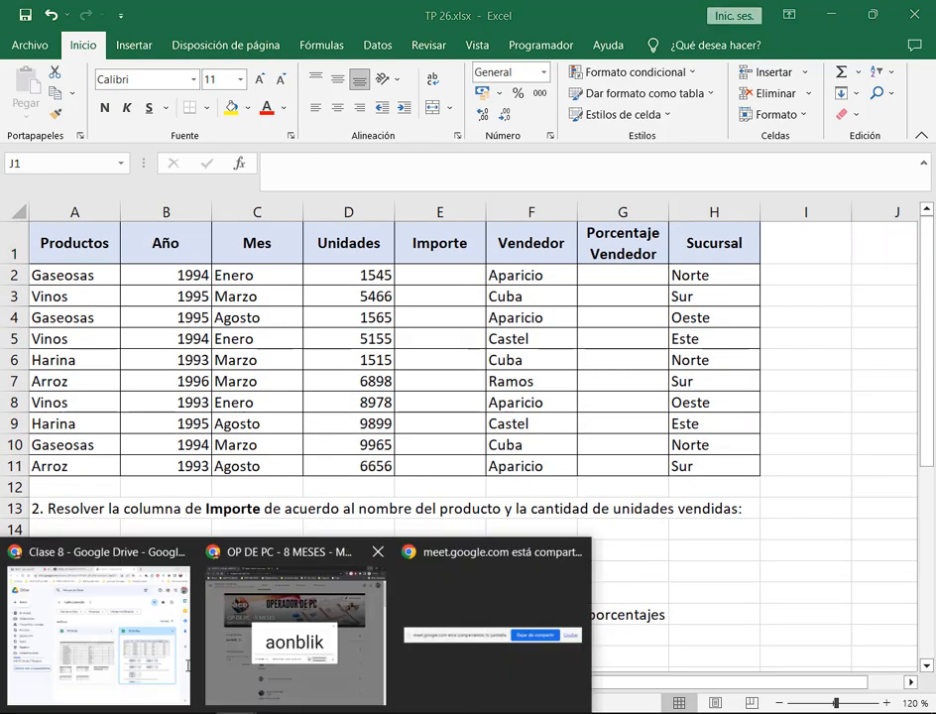
click(150, 637)
click(374, 5)
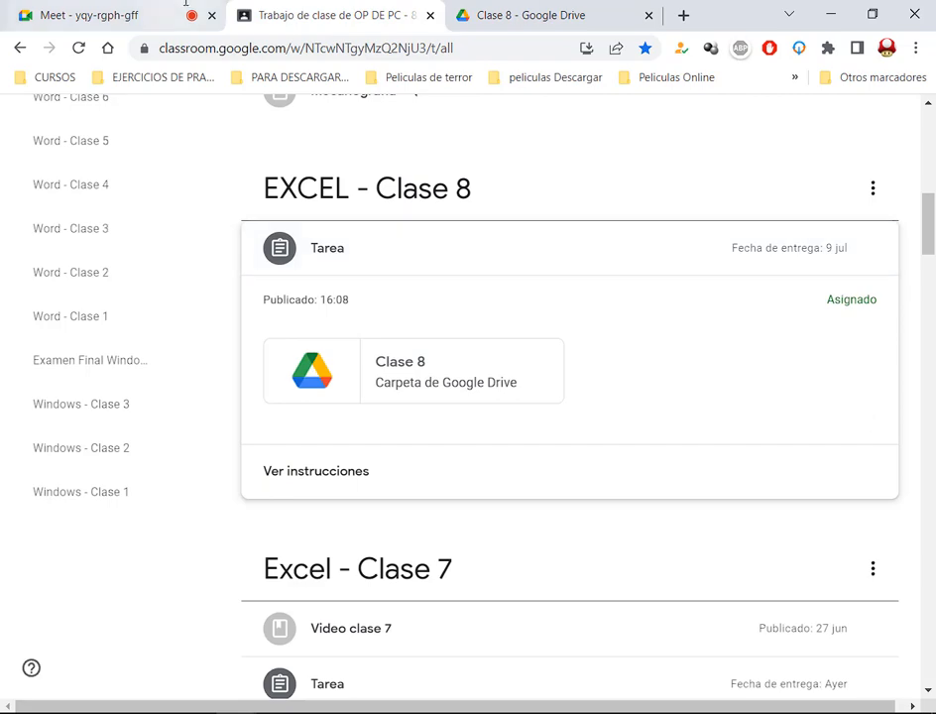
click(154, 8)
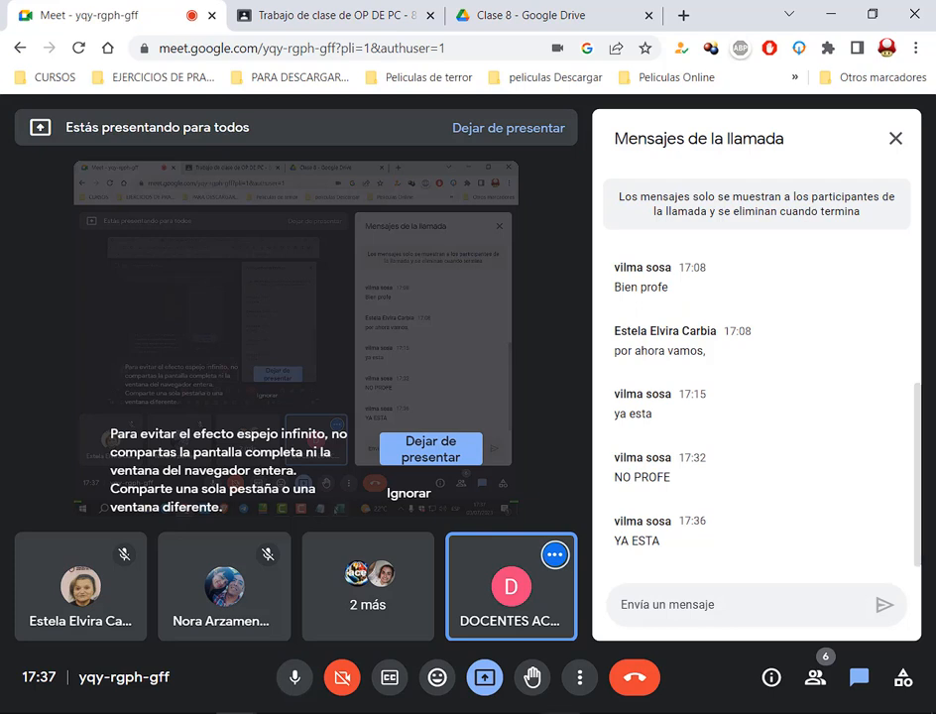
Return to TP 26.xlsx in Excel and examine the product table, the empty Importe column and instruction 2 in A13.
click(563, 712)
click(674, 599)
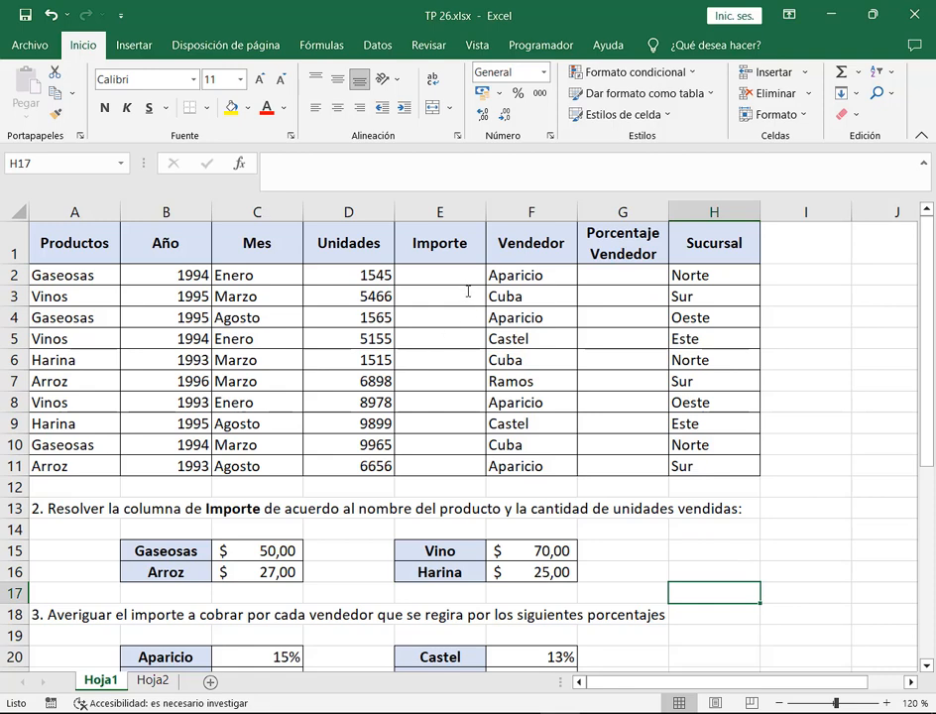
click(412, 282)
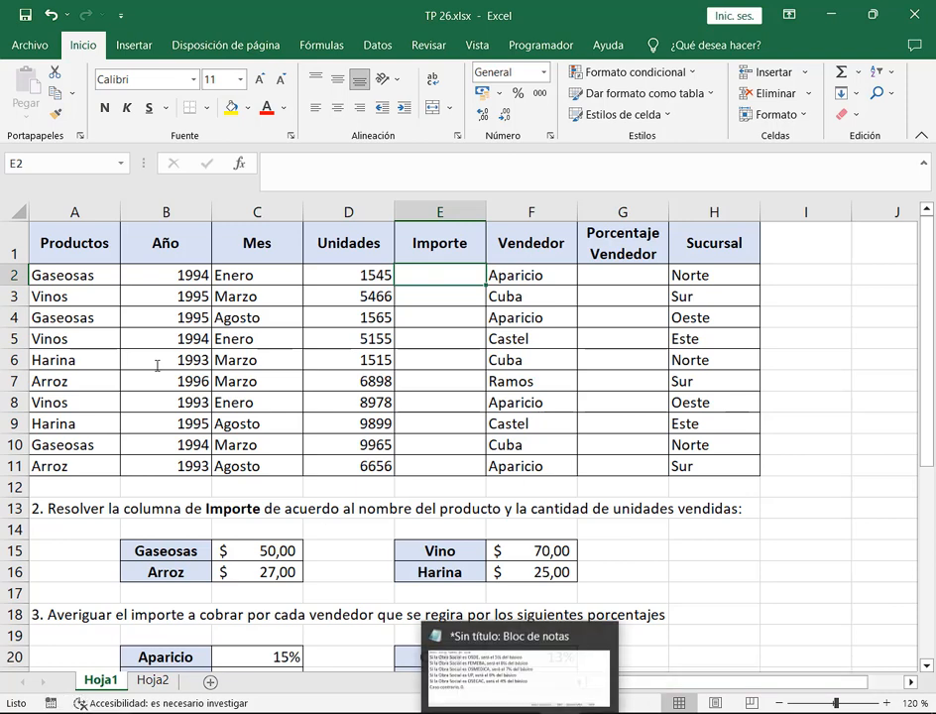
drag(75, 243, 766, 464)
click(805, 507)
drag(79, 259, 334, 461)
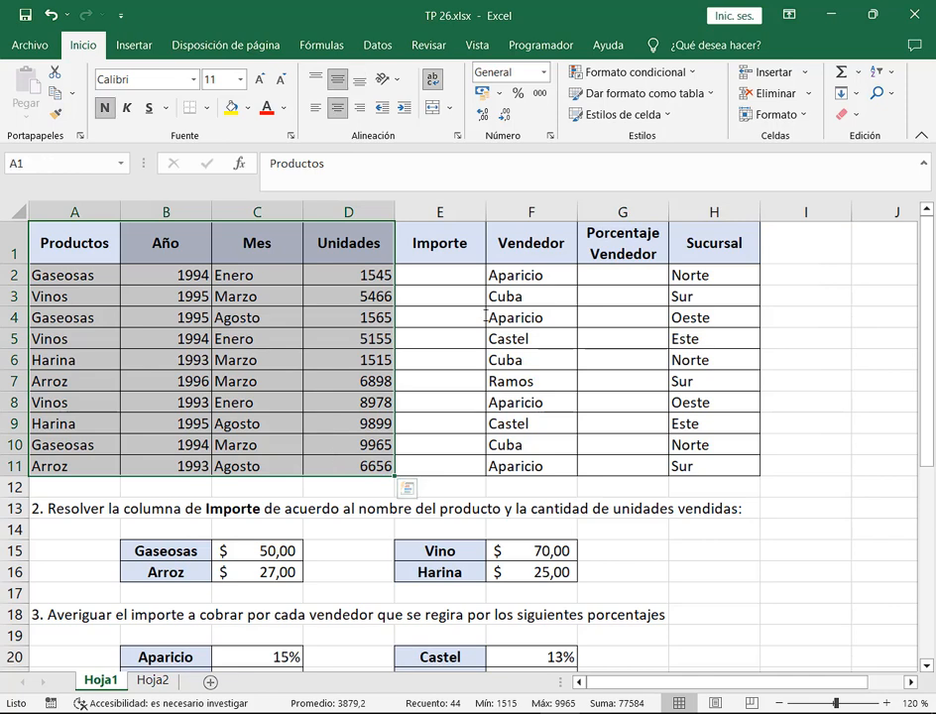
drag(440, 277, 460, 461)
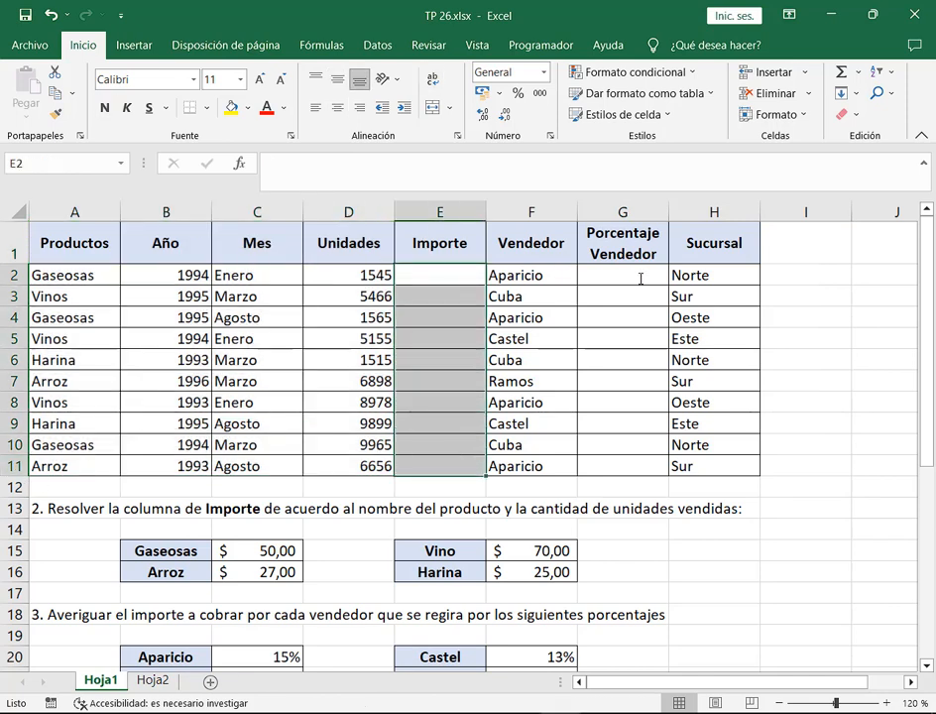
click(103, 509)
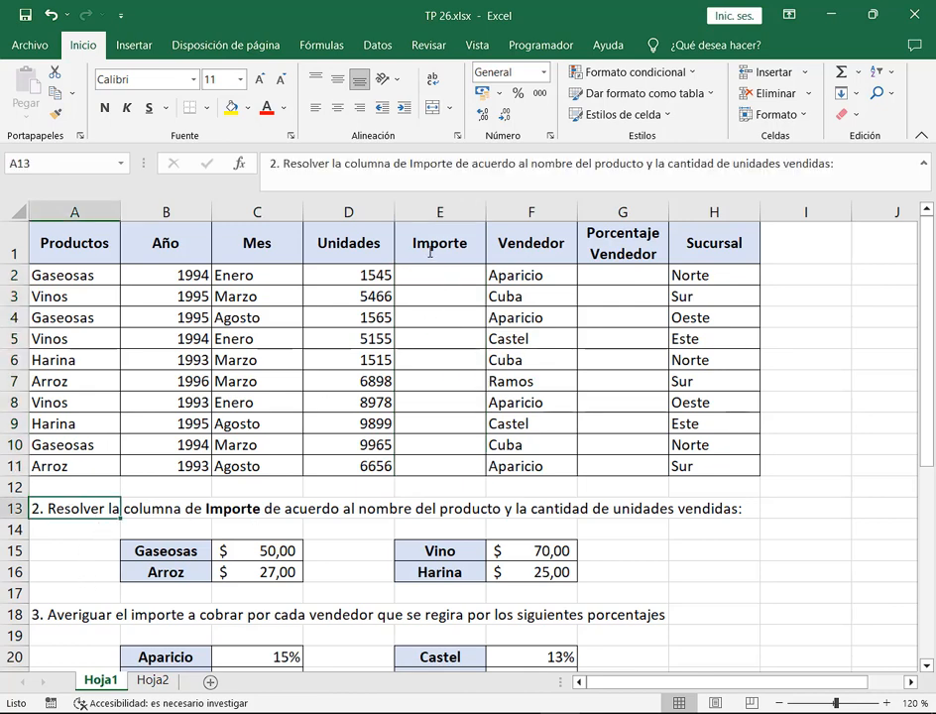
Select the first empty Importe cell, E2, switch to Notepad, and cut all the old Obra Social rules from the note.
drag(440, 243, 436, 466)
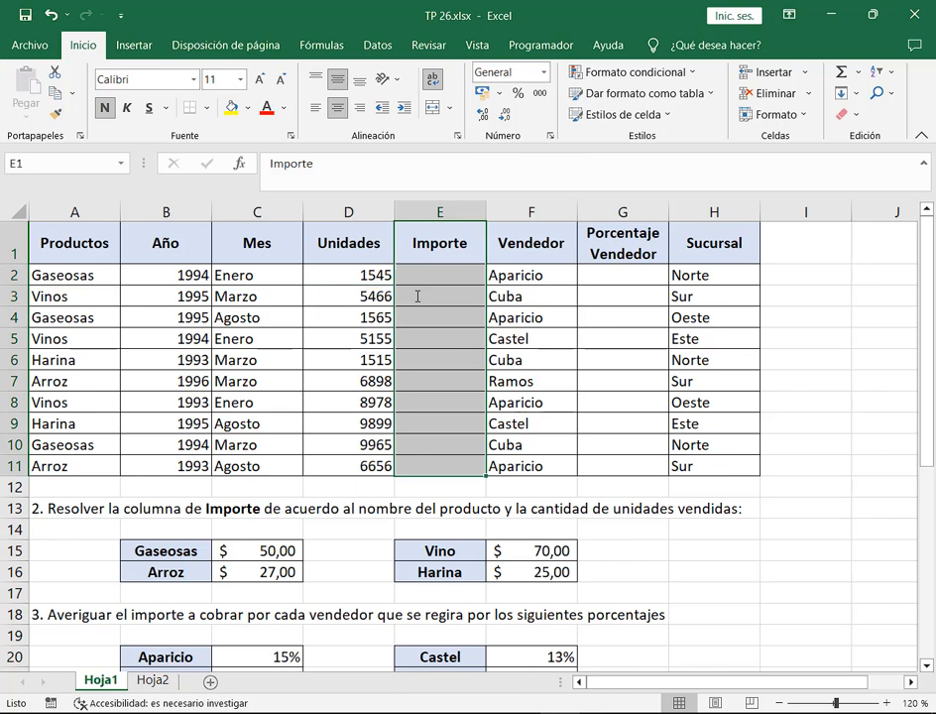
click(430, 275)
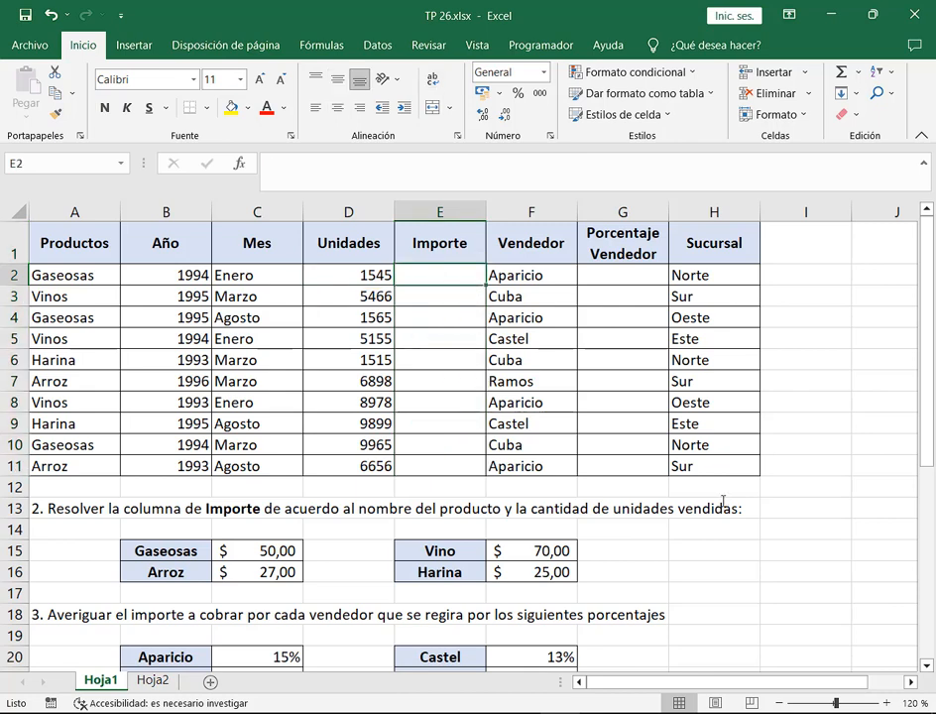
key(alt+Tab)
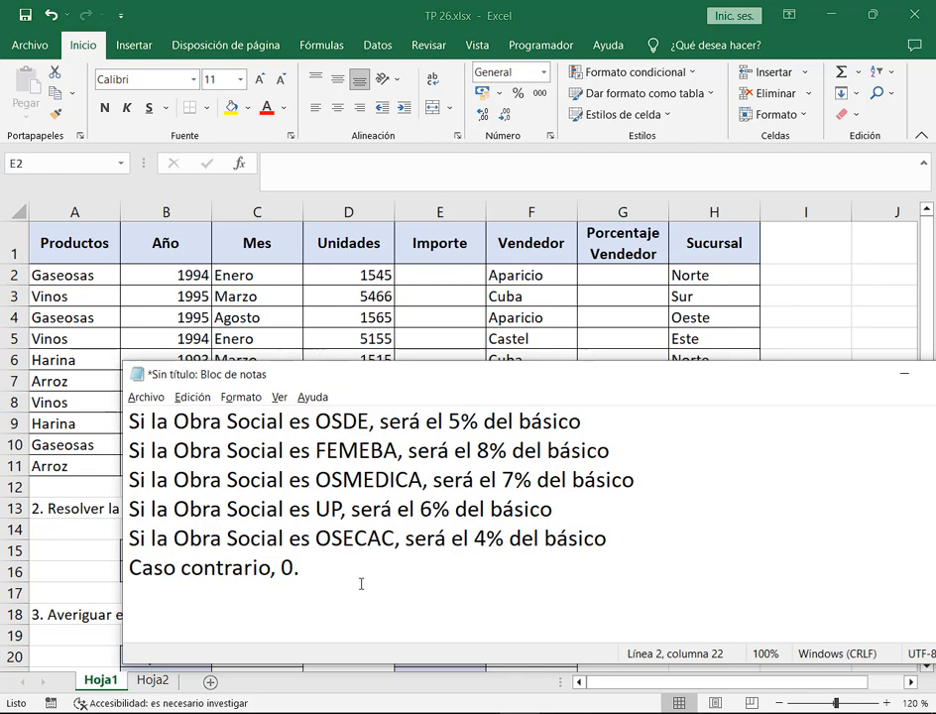
key(ctrl+a)
drag(396, 373, 498, 183)
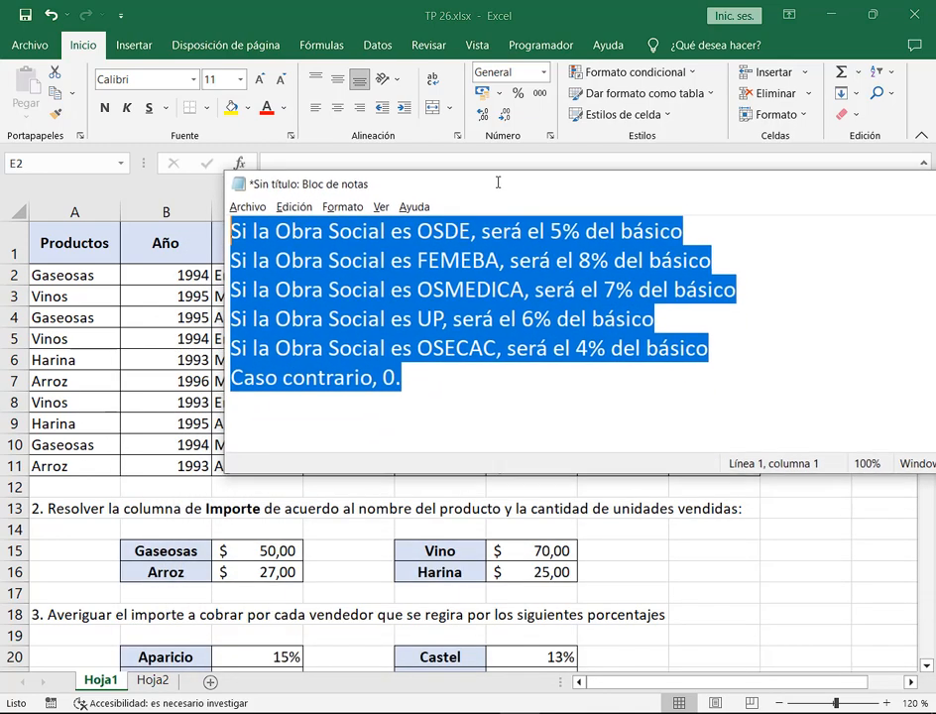
key(ctrl+x)
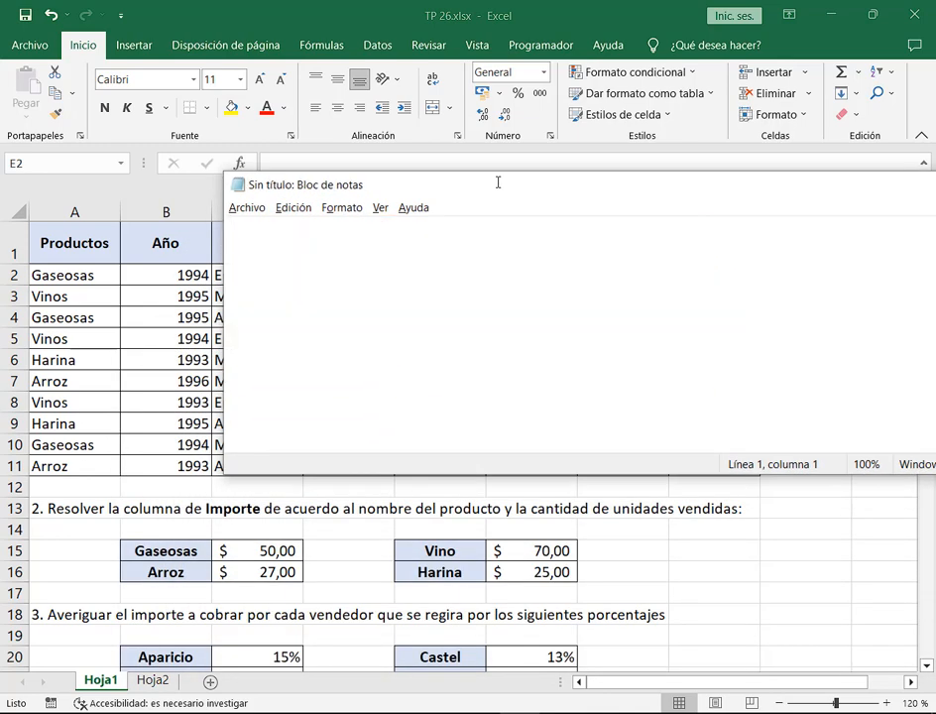
Write the first rule in the note: "Si el producto es Gaseosas, entonces será 50 por las Unidades.".
text(Si)
key(BackSpace)
text(i )
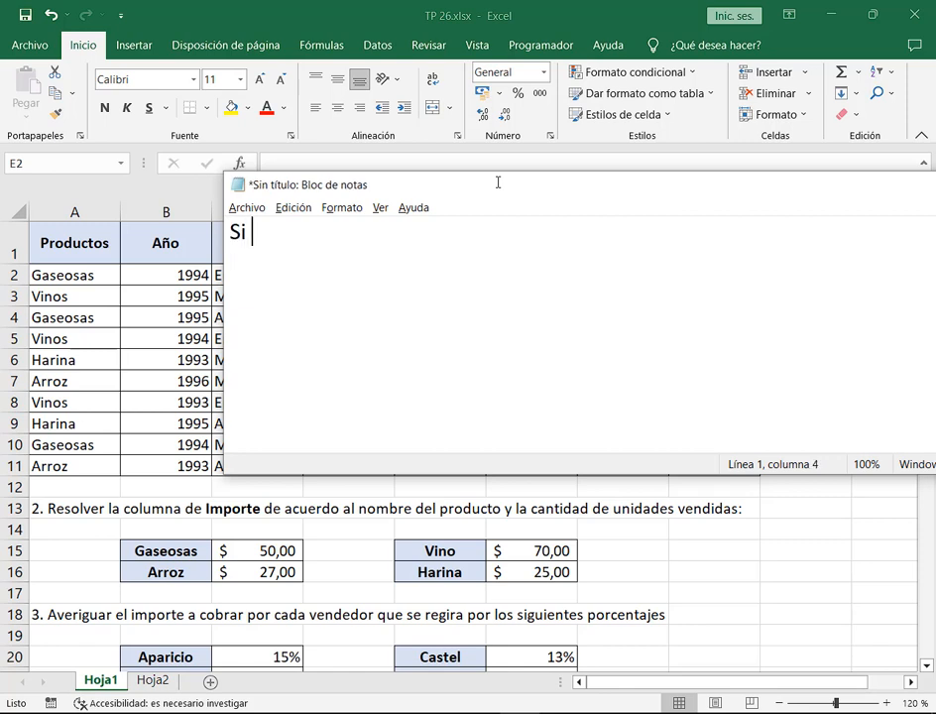
text(el producto es )
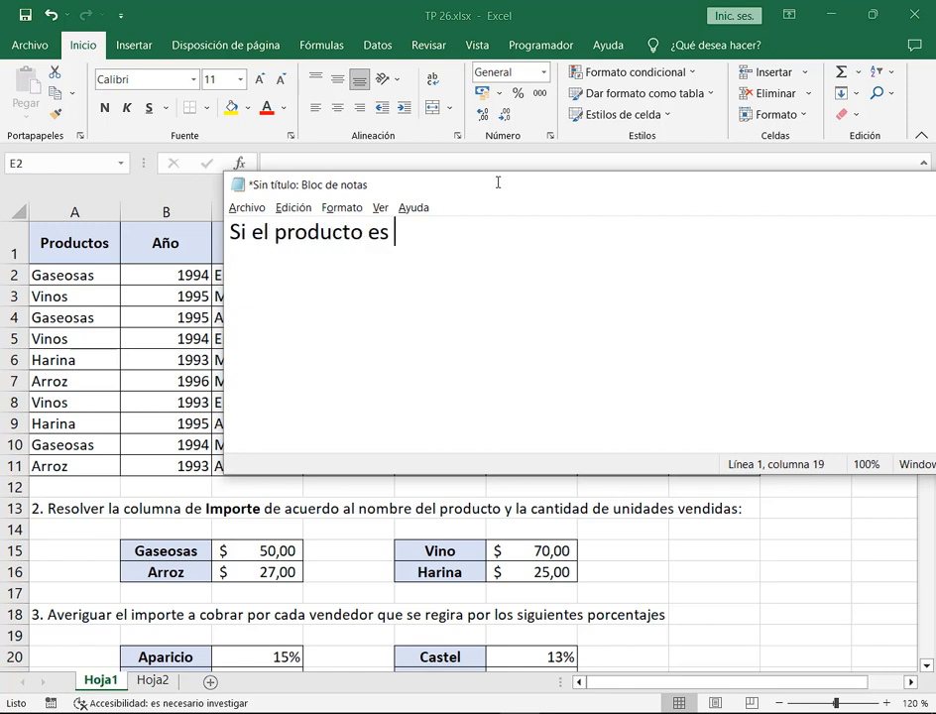
text(Gaseosas,)
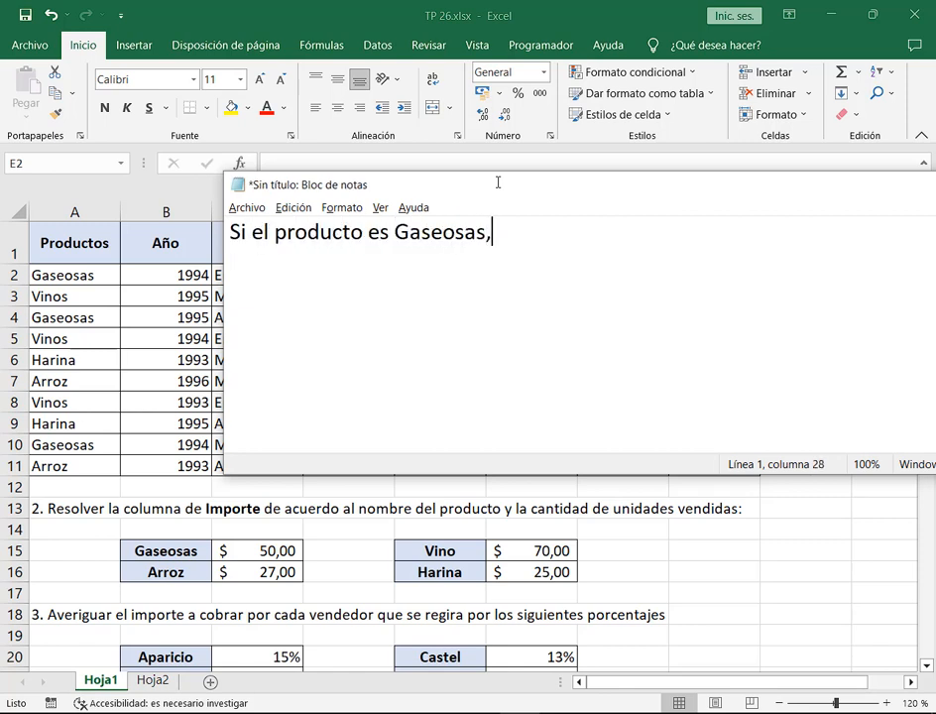
text( entonces será )
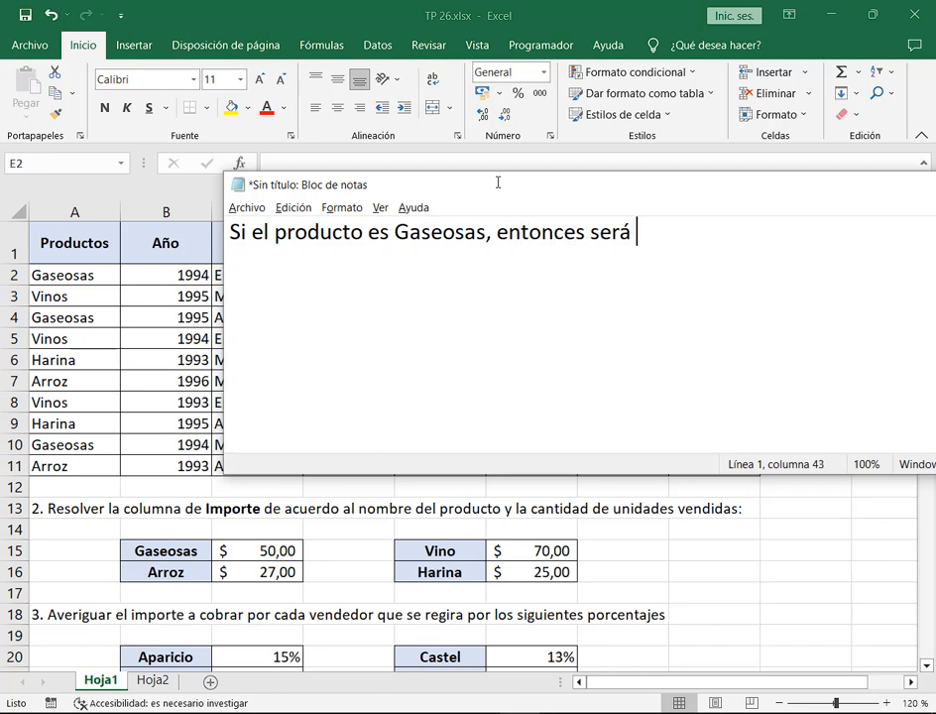
text(el)
key(BackSpace)
key(BackSpace)
text(50 por)
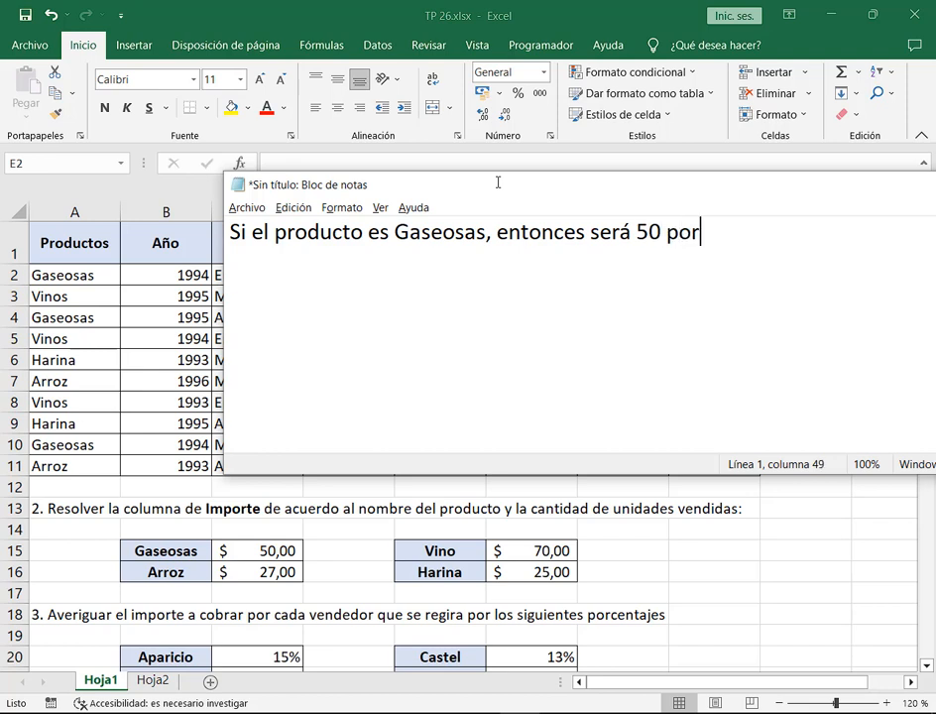
text( las Uni)
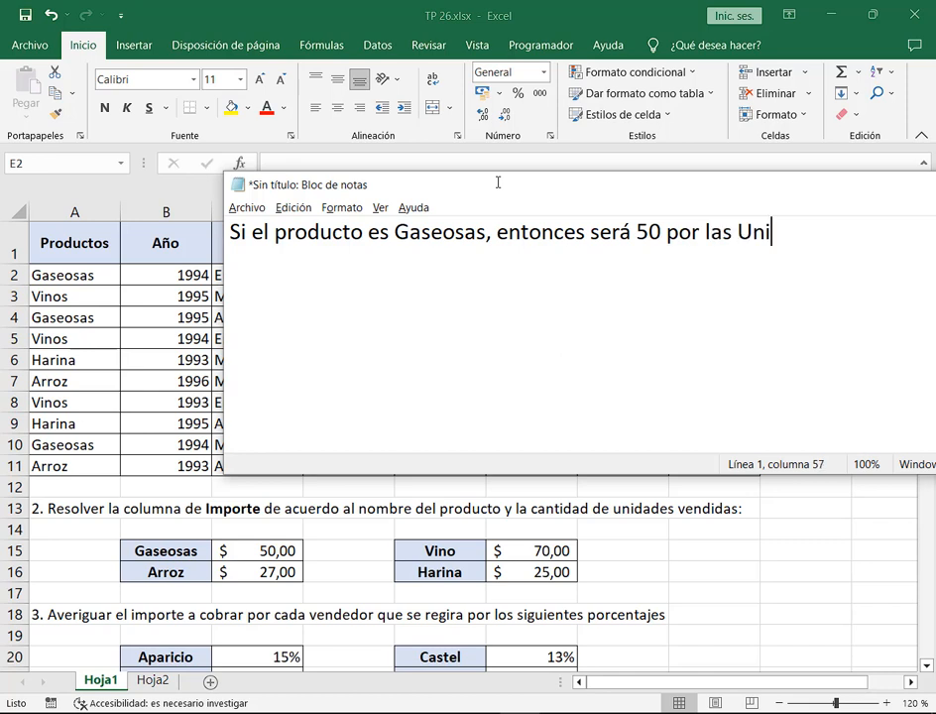
drag(320, 184, 365, 186)
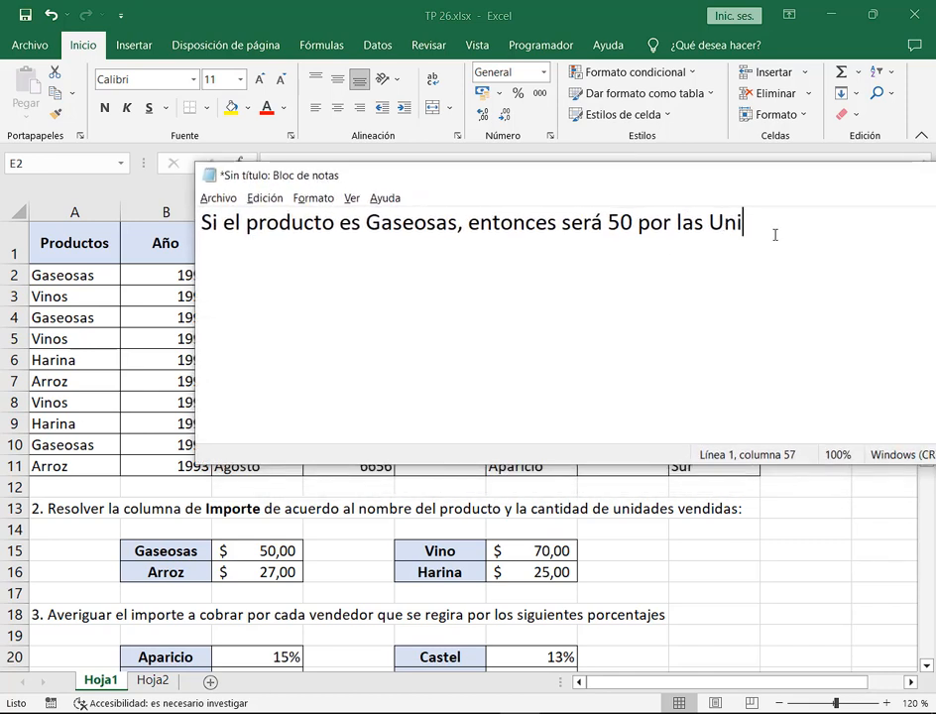
text(dades.)
Add a second line reading "Si el producto es Arroz, entonces será 27 por las Unidades".
key(Return)
text(Si el pro)
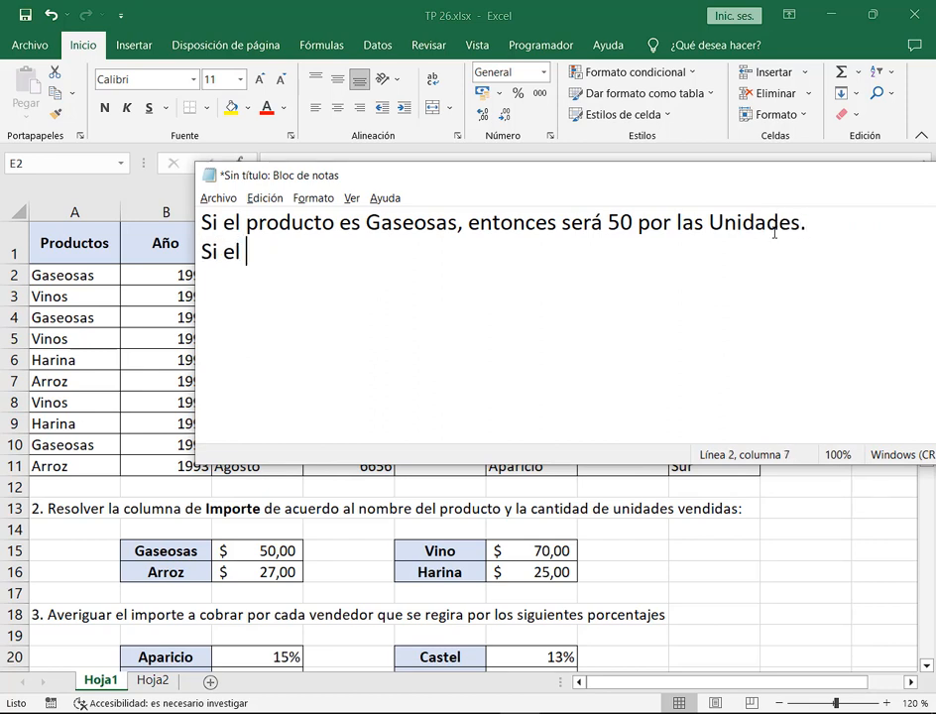
text(ducto es )
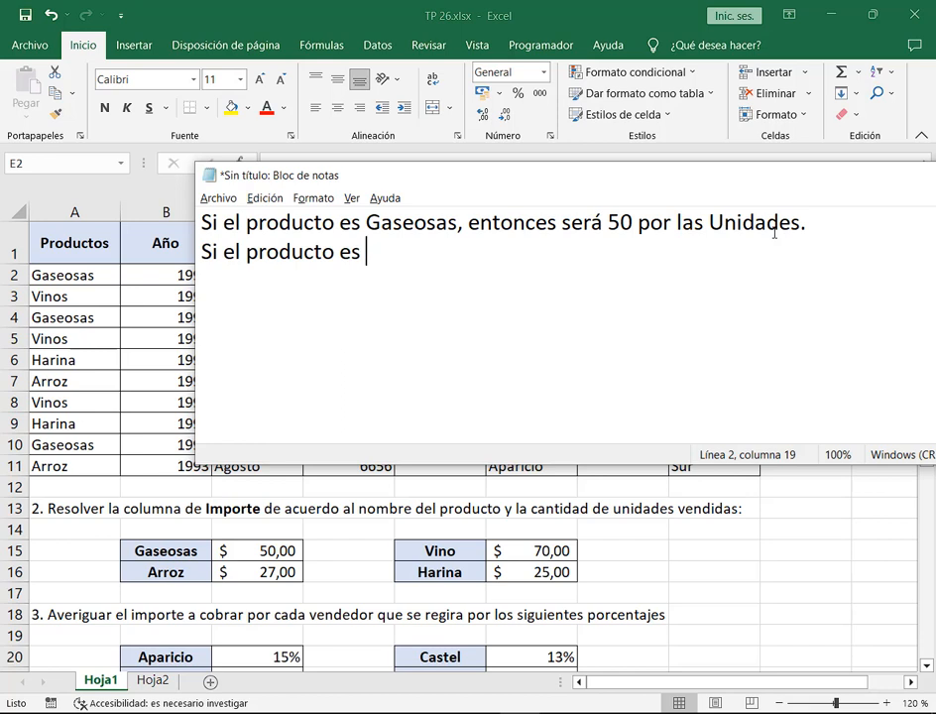
text(Arroz, )
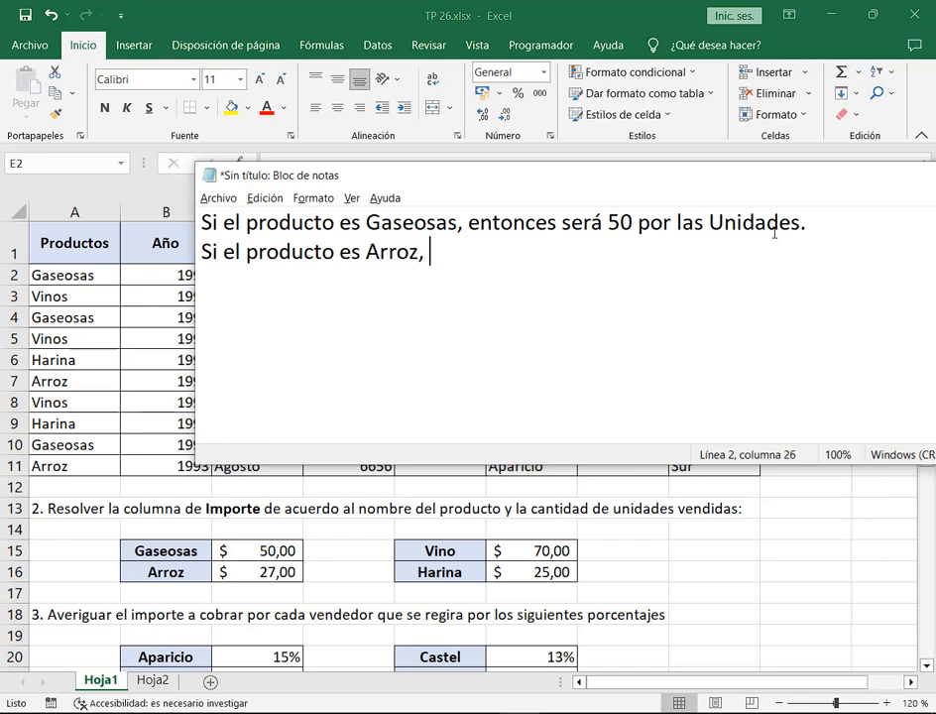
text(encontes)
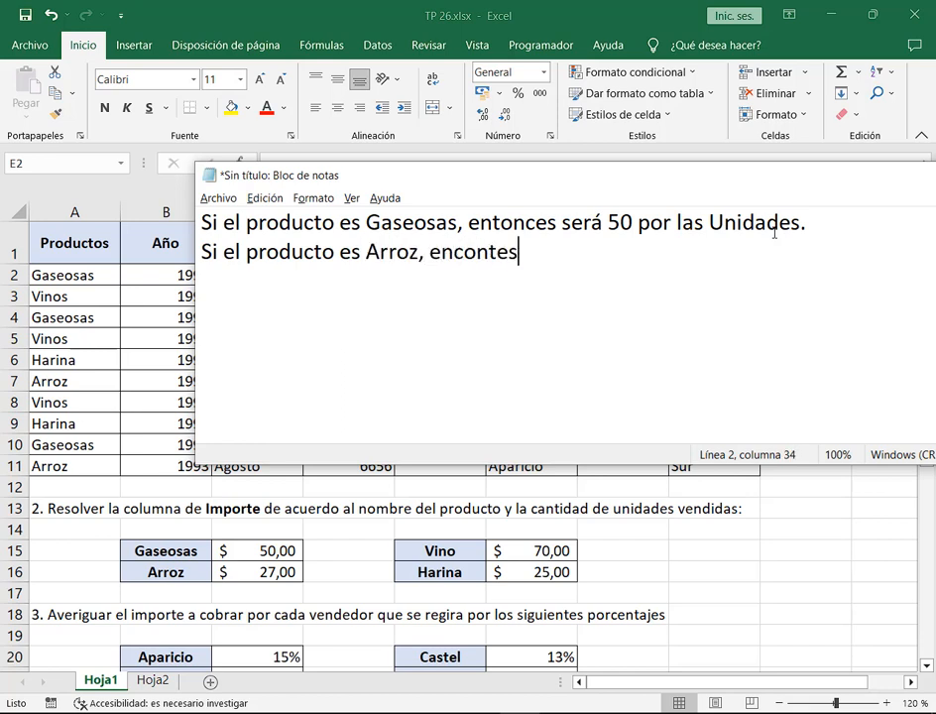
key(BackSpace)
key(BackSpace)
key(BackSpace)
key(BackSpace)
key(BackSpace)
key(BackSpace)
text(topnc)
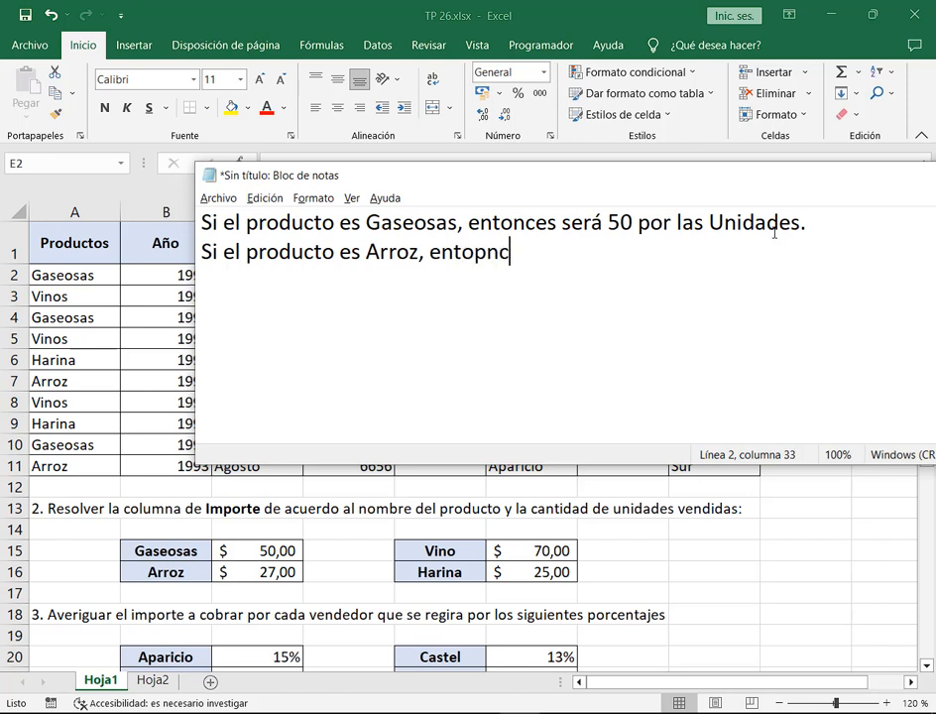
key(BackSpace)
key(BackSpace)
key(BackSpace)
text(nces será)
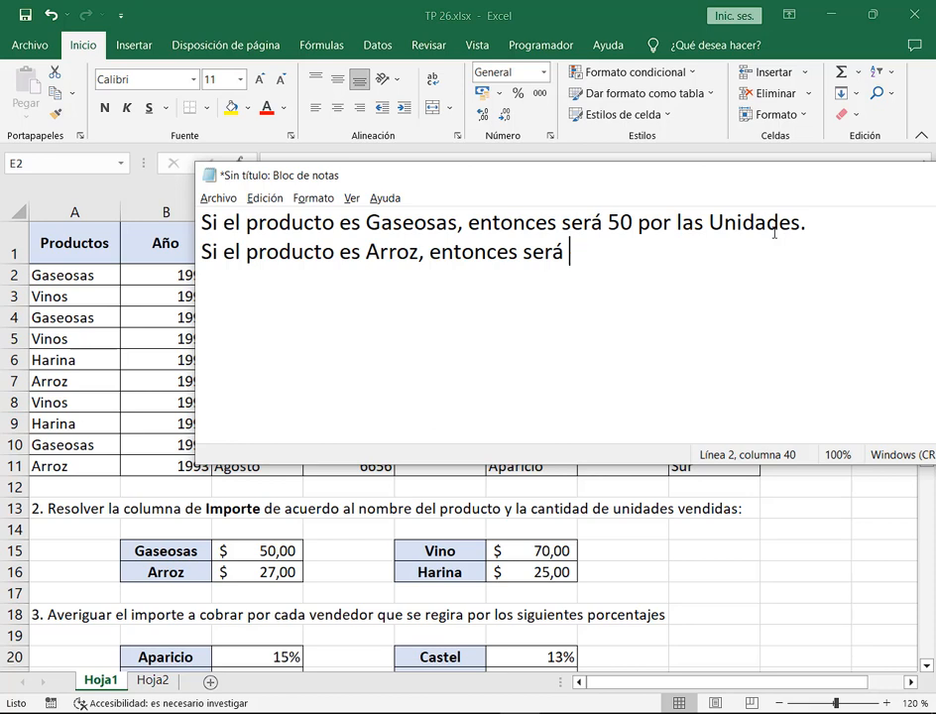
text( 27 por las )
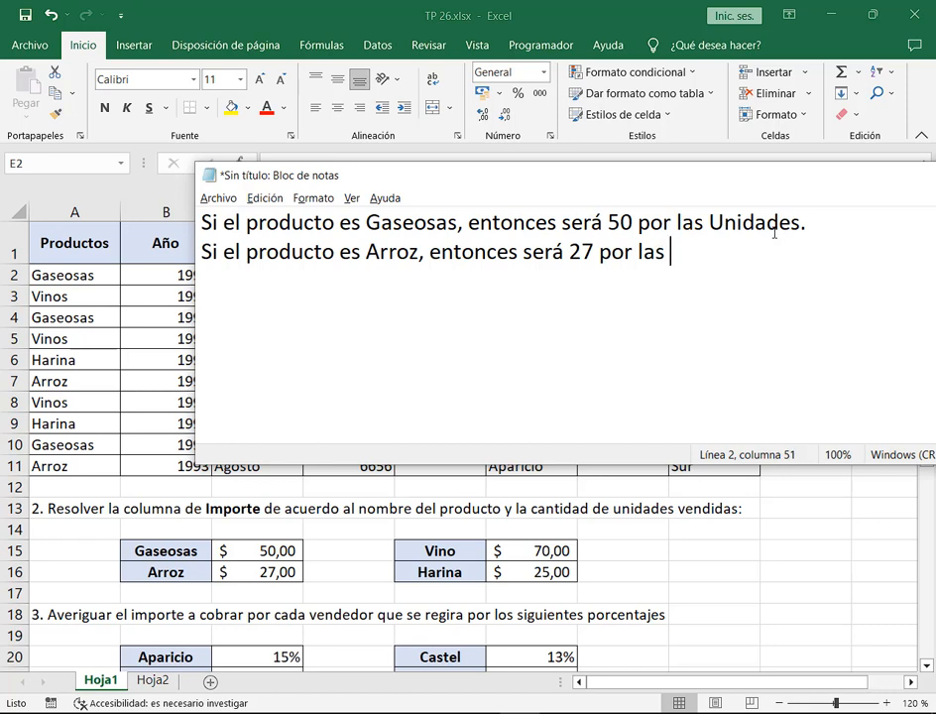
text(Unidad)
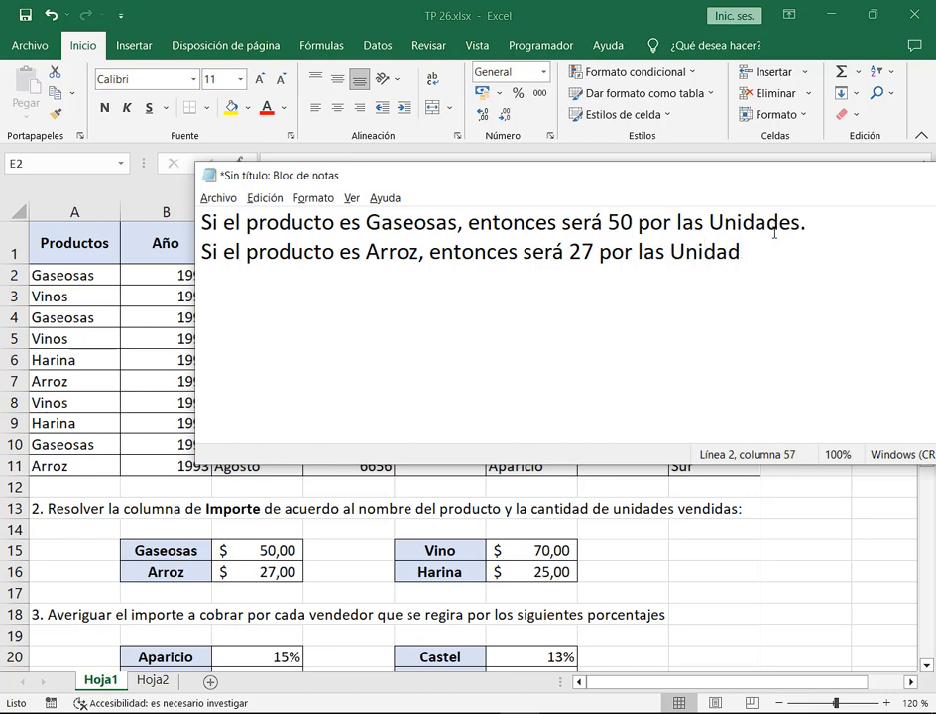
text(es)
Remove the word "las" before Unidades in the Gaseosas and Arroz rules, and end the Arroz rule with a period.
key(ctrl+Left)
key(ctrl+Left)
key(ctrl+shift+Right)
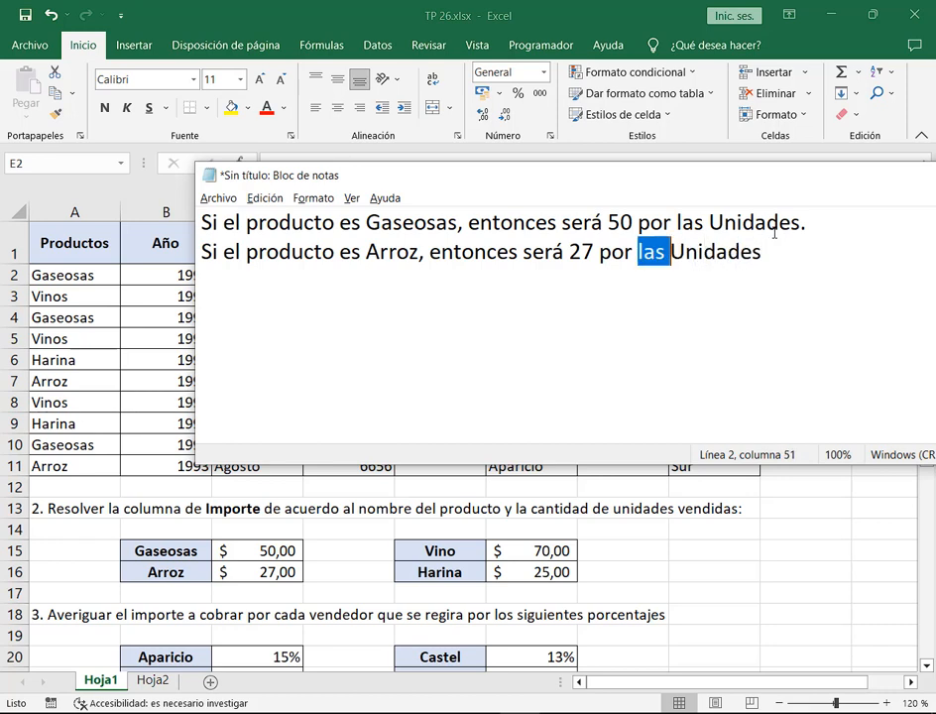
key(BackSpace)
key(Up)
key(ctrl+Right)
key(ctrl+shift+Right)
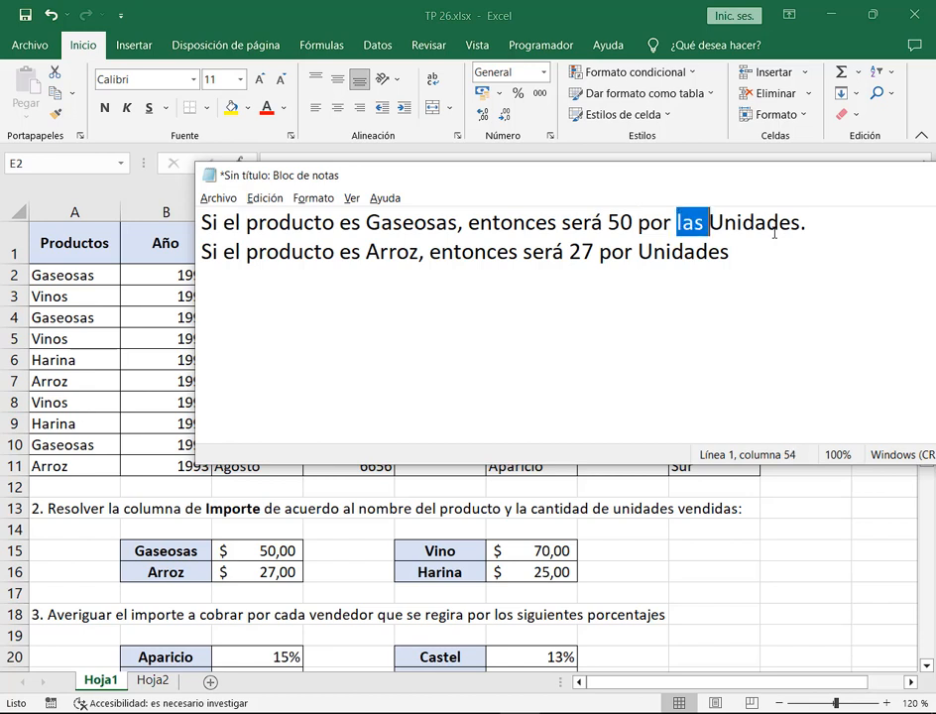
key(Down)
key(End)
key(Return)
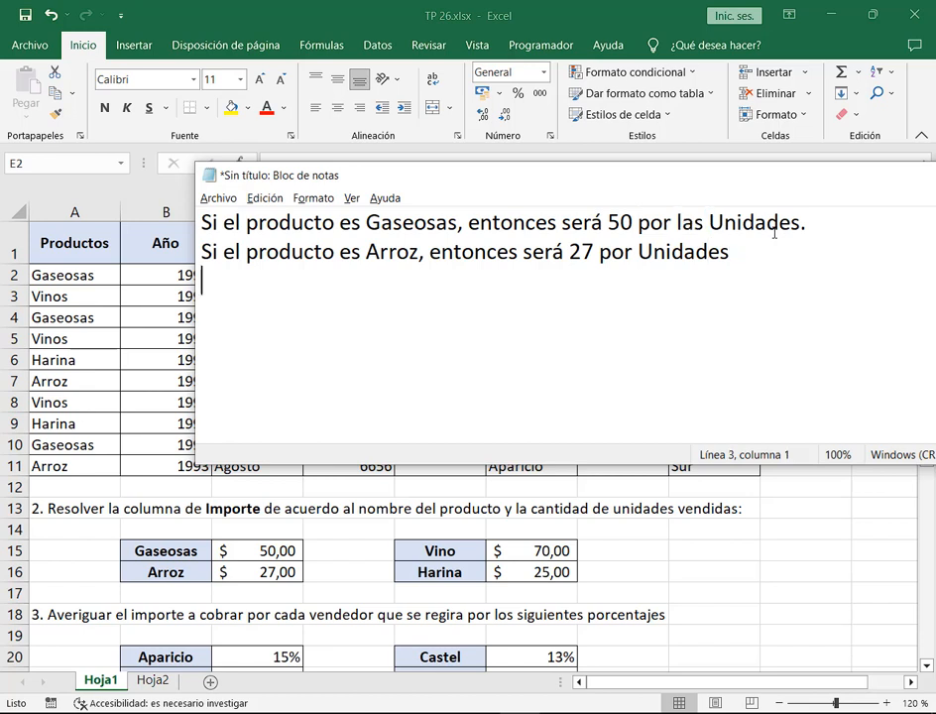
key(BackSpace)
key(Up)
key(Left)
key(Left)
key(ctrl+shift+Left)
key(Delete)
key(Delete)
key(Down)
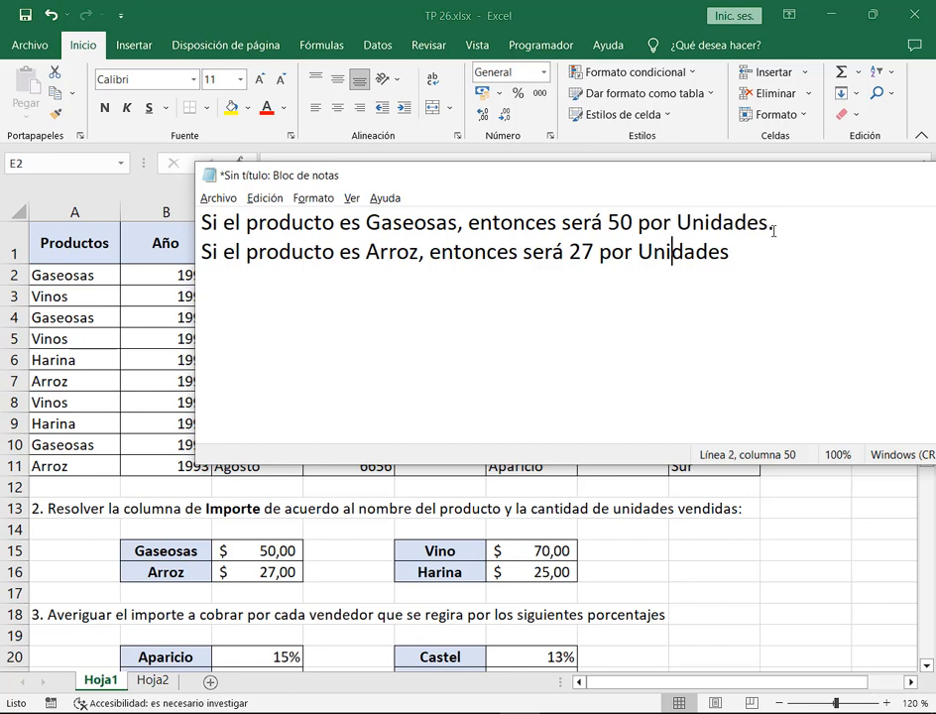
key(End)
text(.)
Add a third line reading "Si el producto es Vino, entonces será 70 por Unidades.".
key(Return)
text(Si el produ)
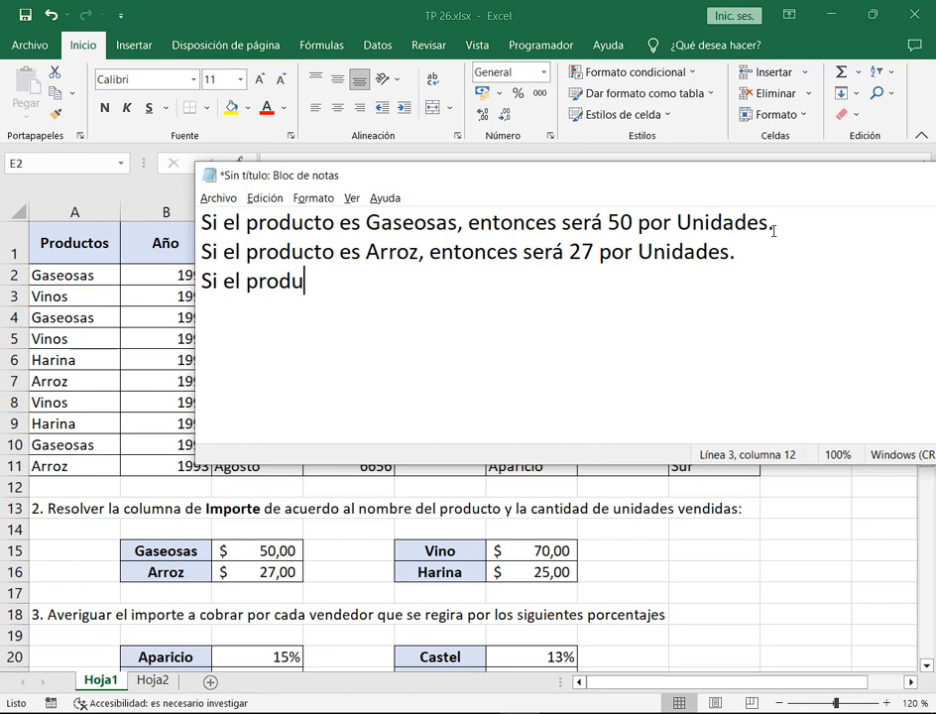
text(cto es Vino, entonces)
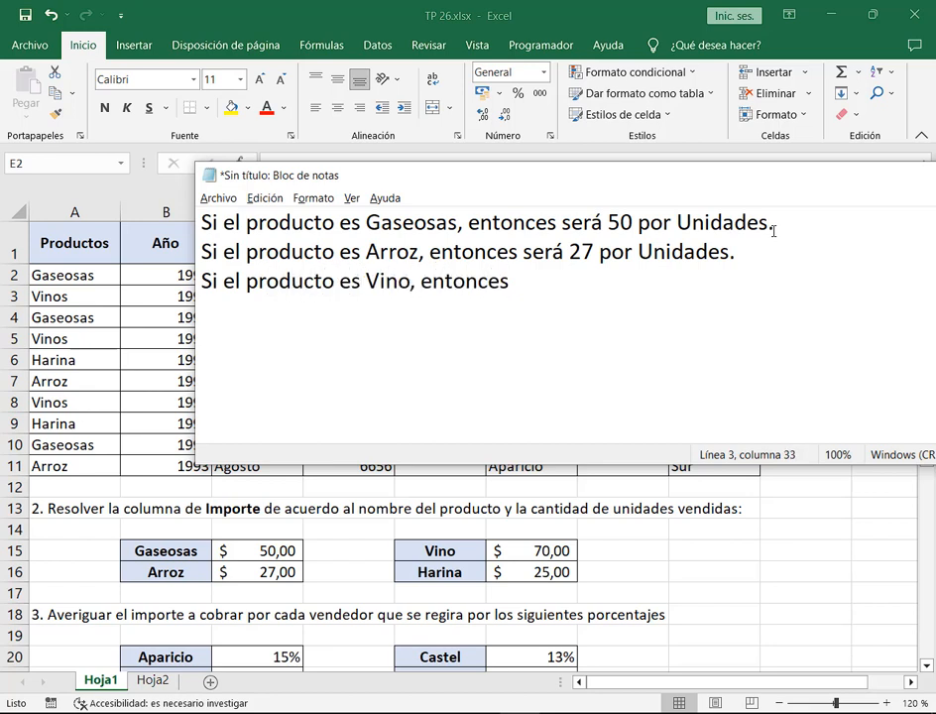
text( será 70 p)
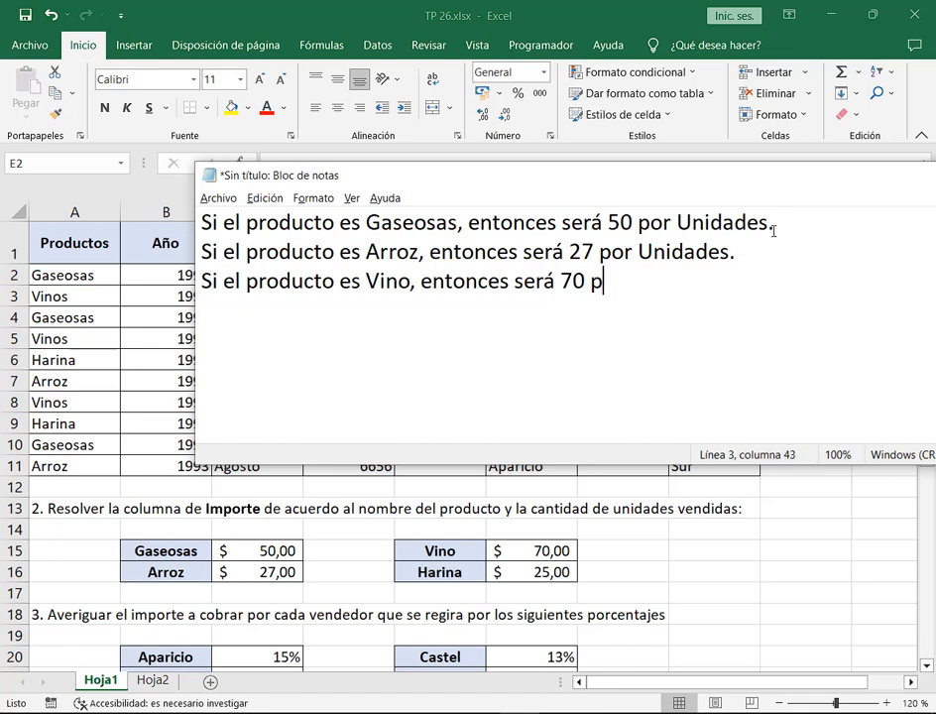
text(or Unidades.)
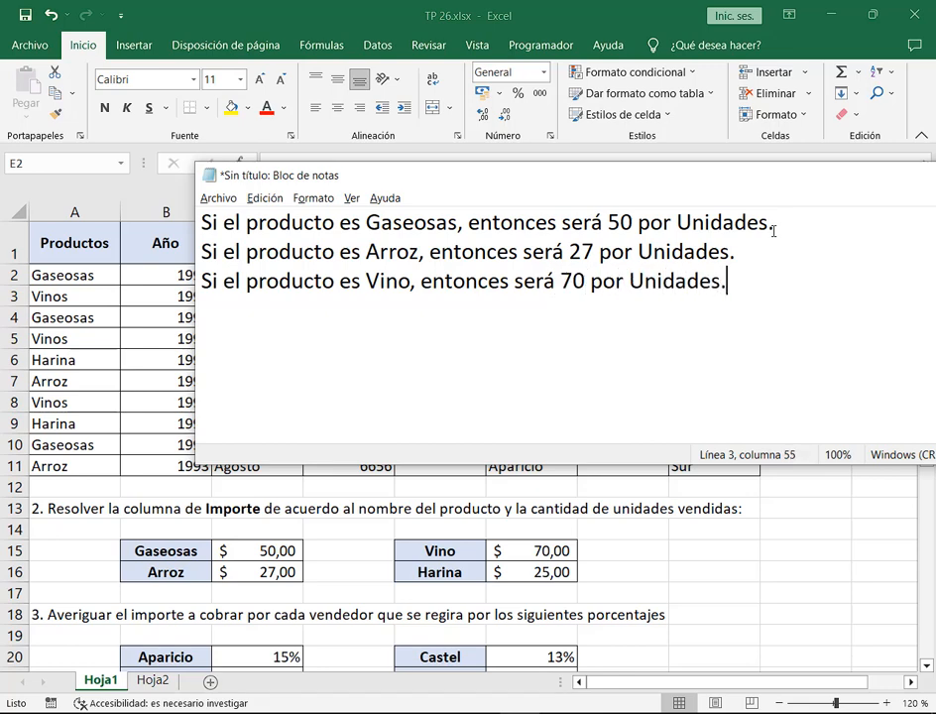
Add a fourth line reading "Si el producto es Harina, entonces será 25 por Unidades".
key(Return)
text(Si el p)
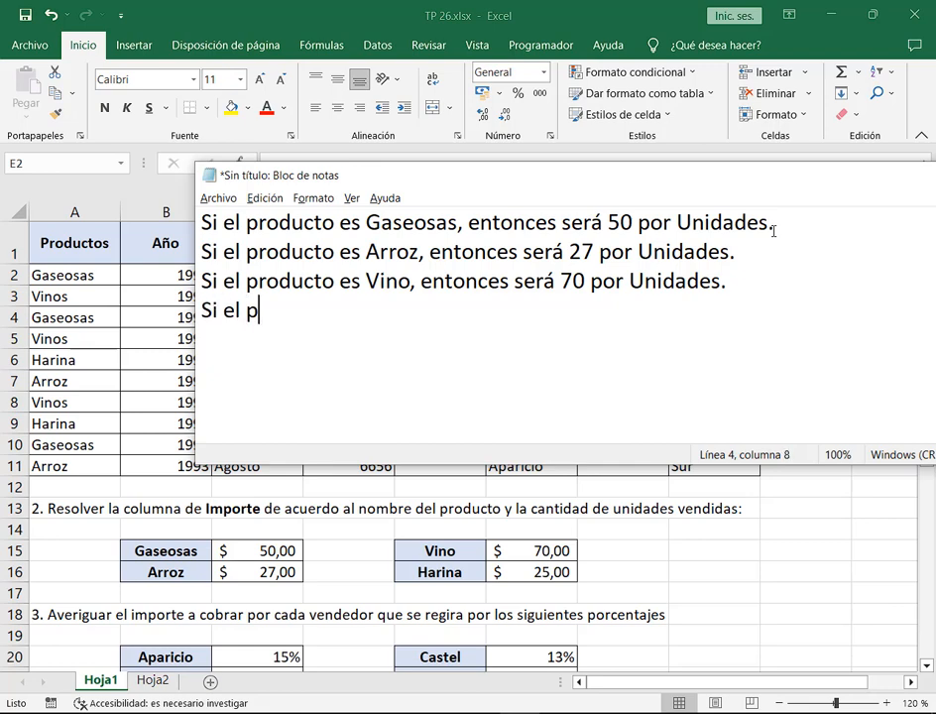
text(roducto es H)
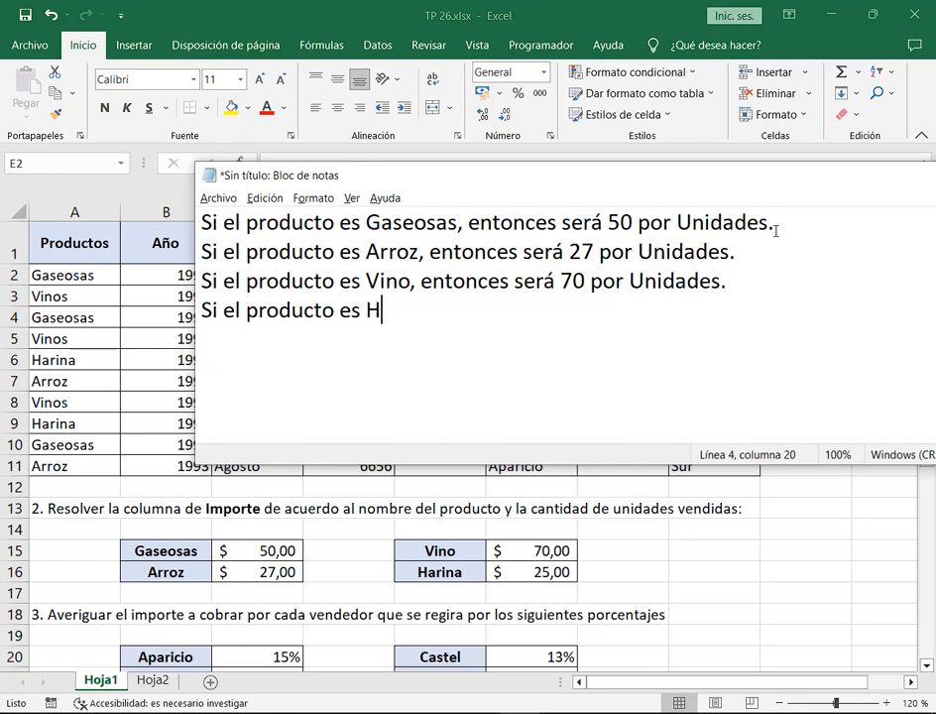
text(arina, entonc)
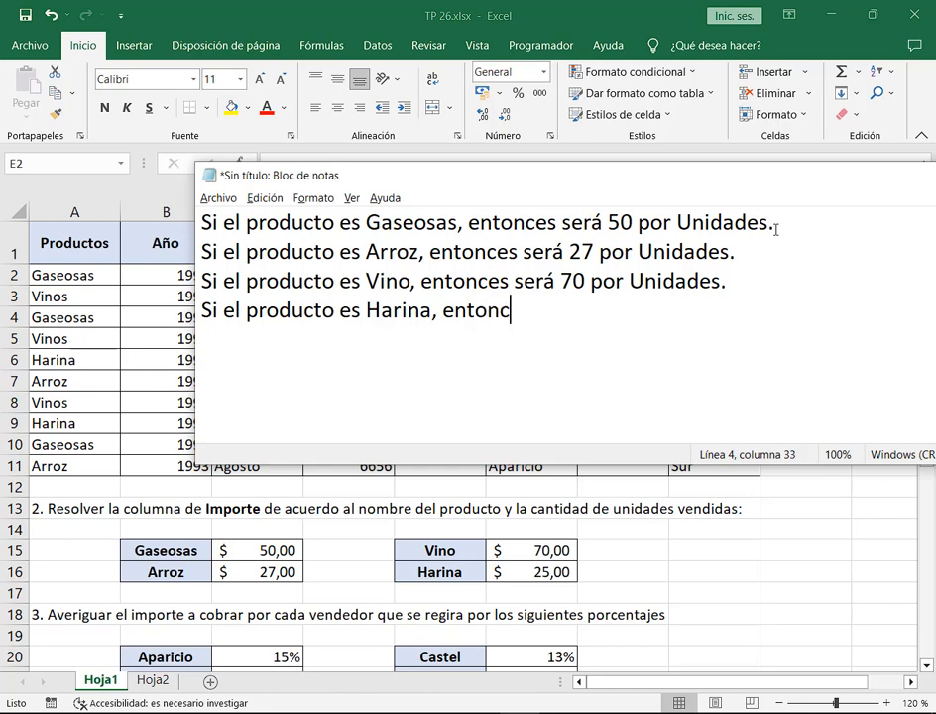
text(es será)
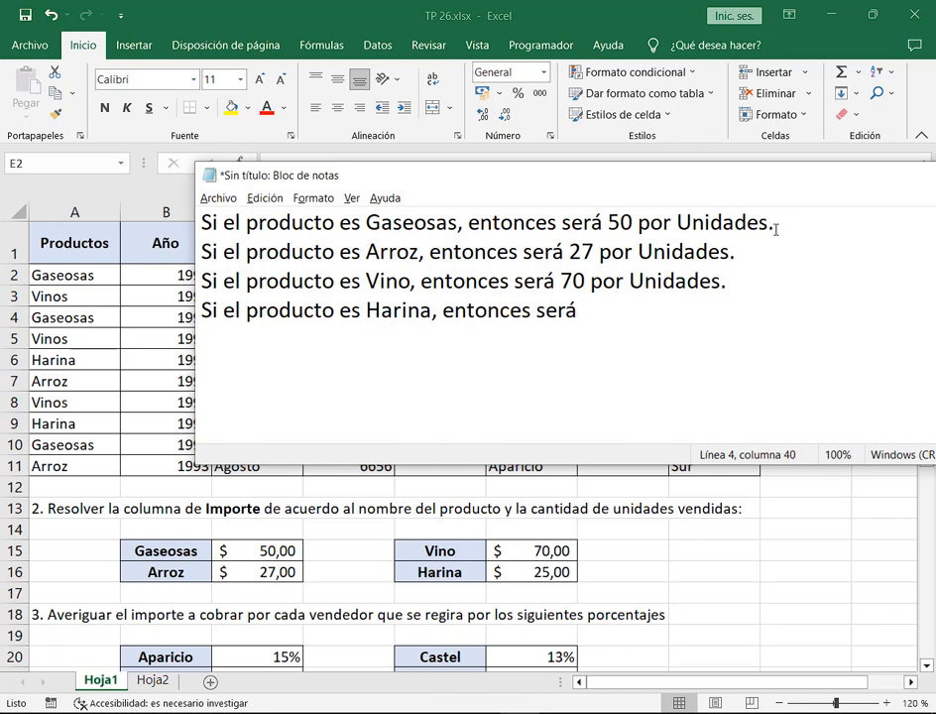
text( 25 por Un)
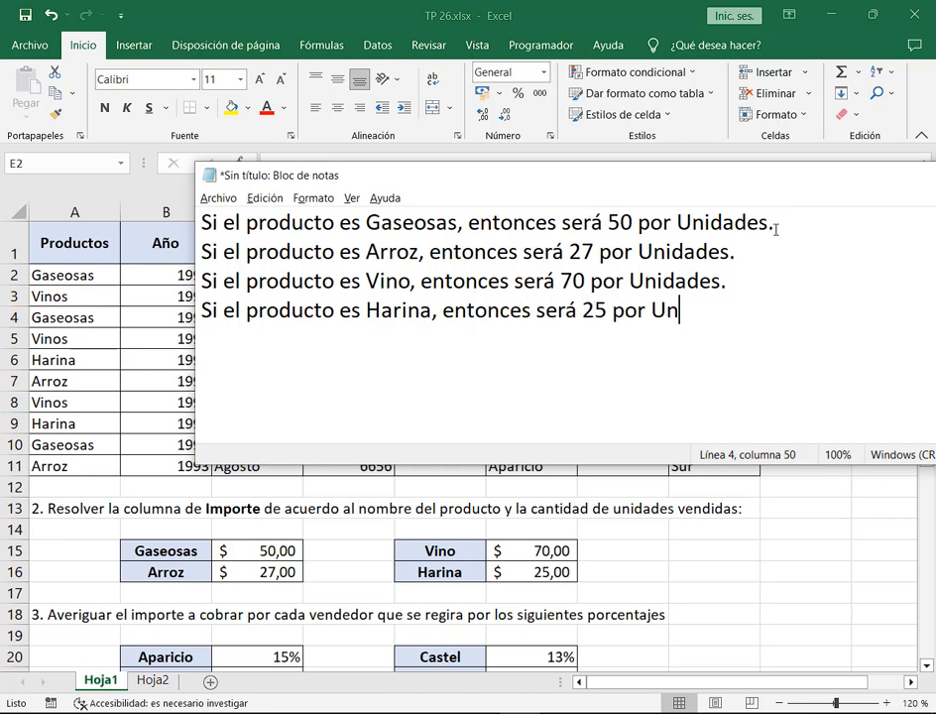
text(idades)
Add a fifth line to the Notepad rules reading "Caso contrario, 0".
key(Return)
text(Caso )
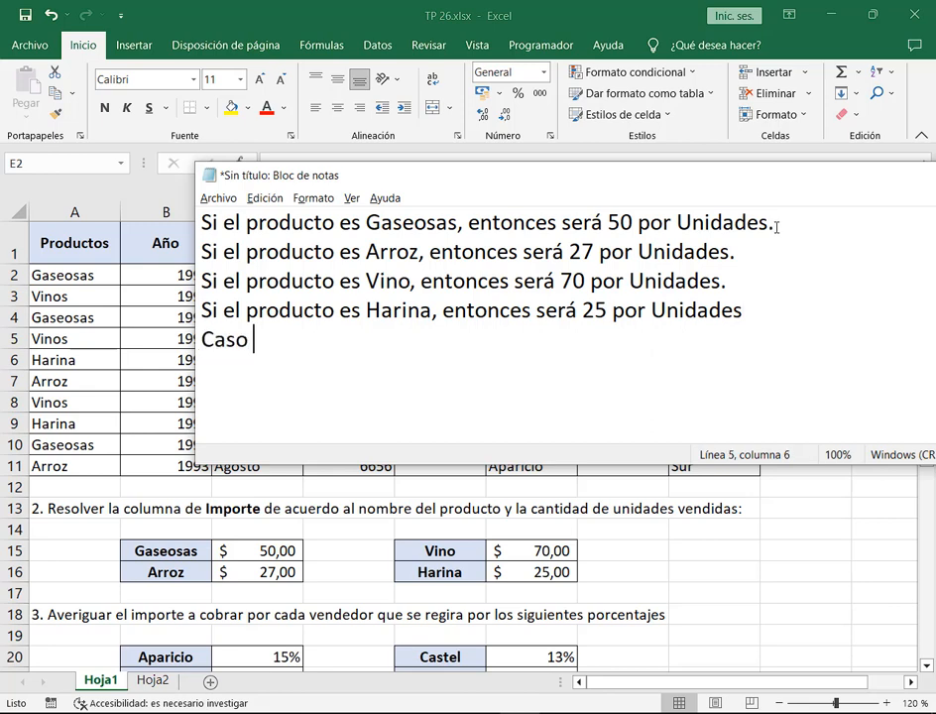
text(contrario)
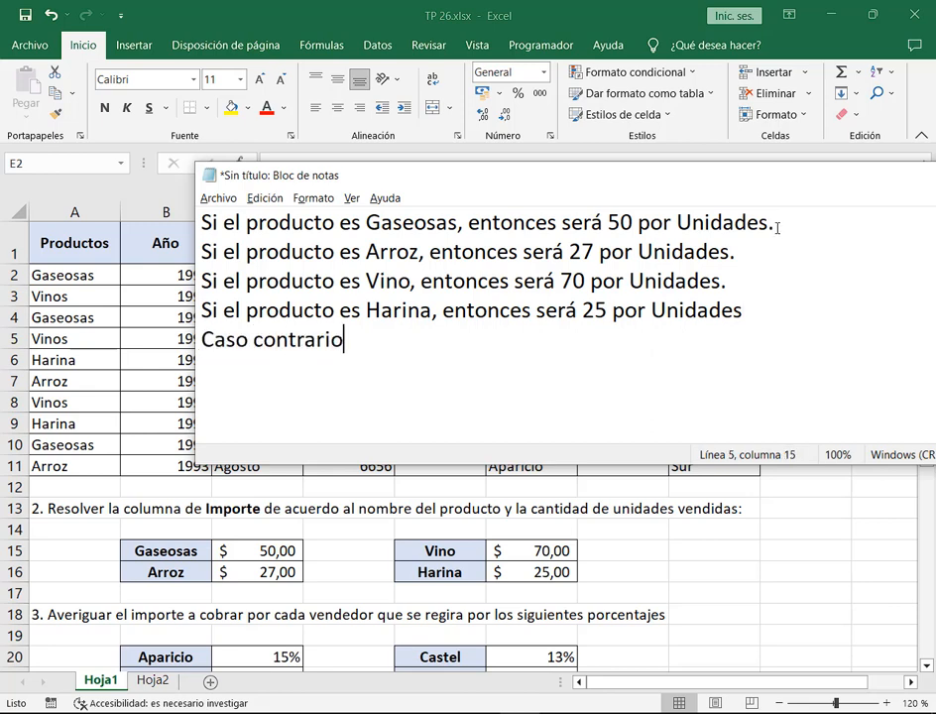
text(, 0)
Switch back to the Excel workbook and increase the font size of cell E2 to 12.
click(640, 22)
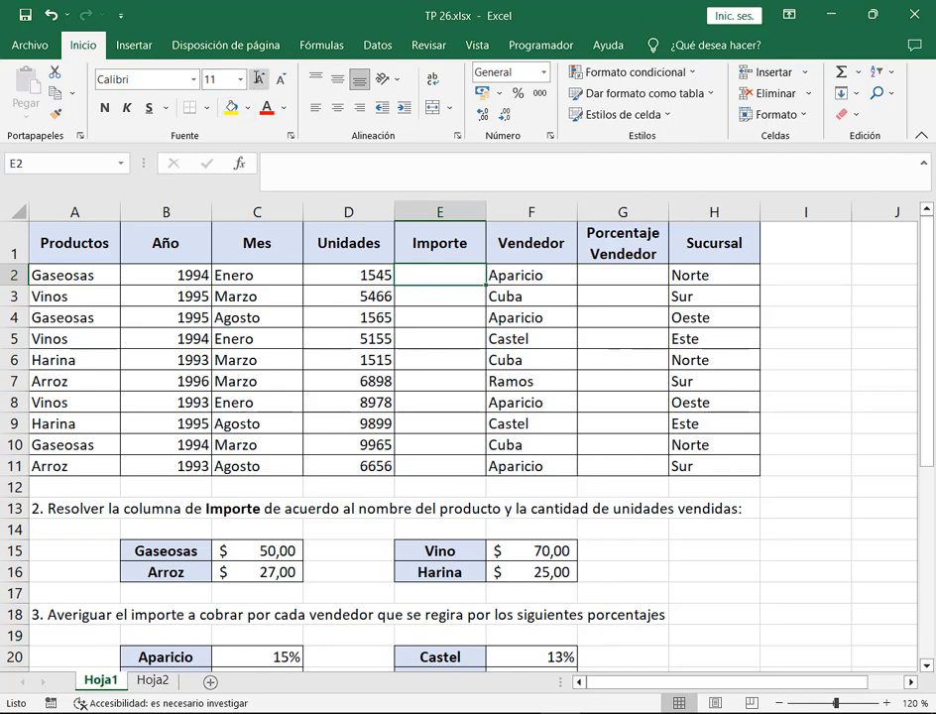
click(259, 80)
scroll(654, 521, up, 1)
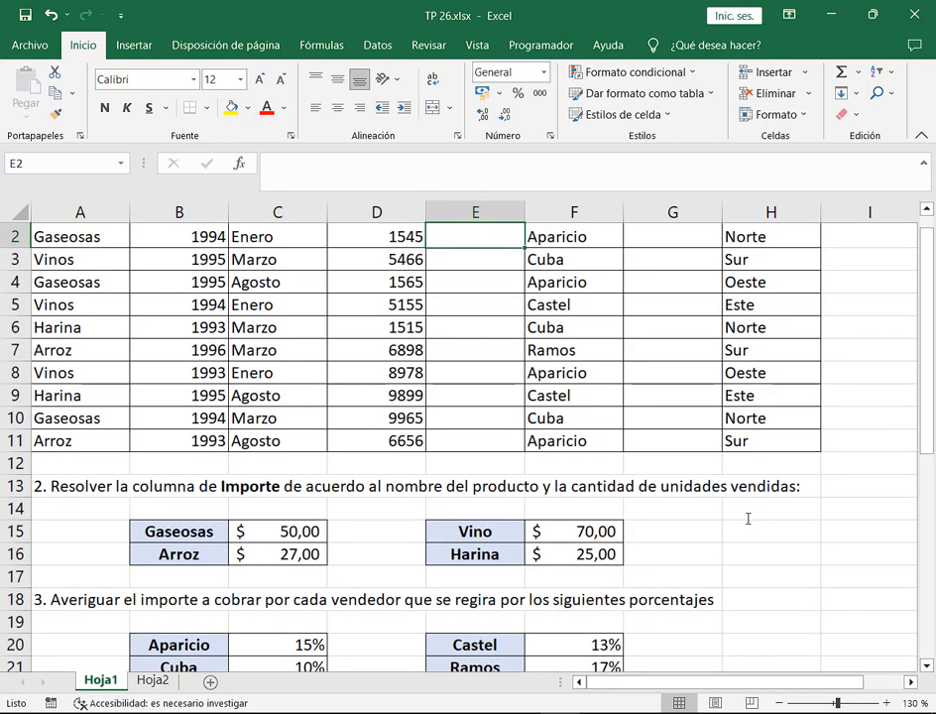
Begin the Importe formula in E2 as =SI(A2="Gaseosas";$C$15; with an absolute reference to the Gaseosas price, consulting the Notepad rules.
text(=)
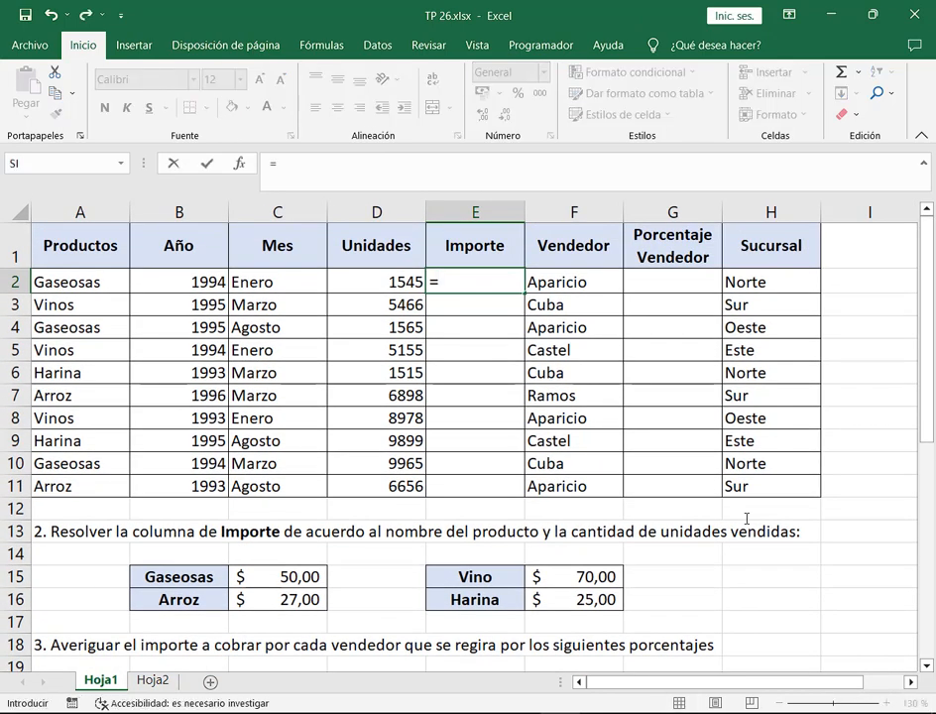
key(alt+Tab)
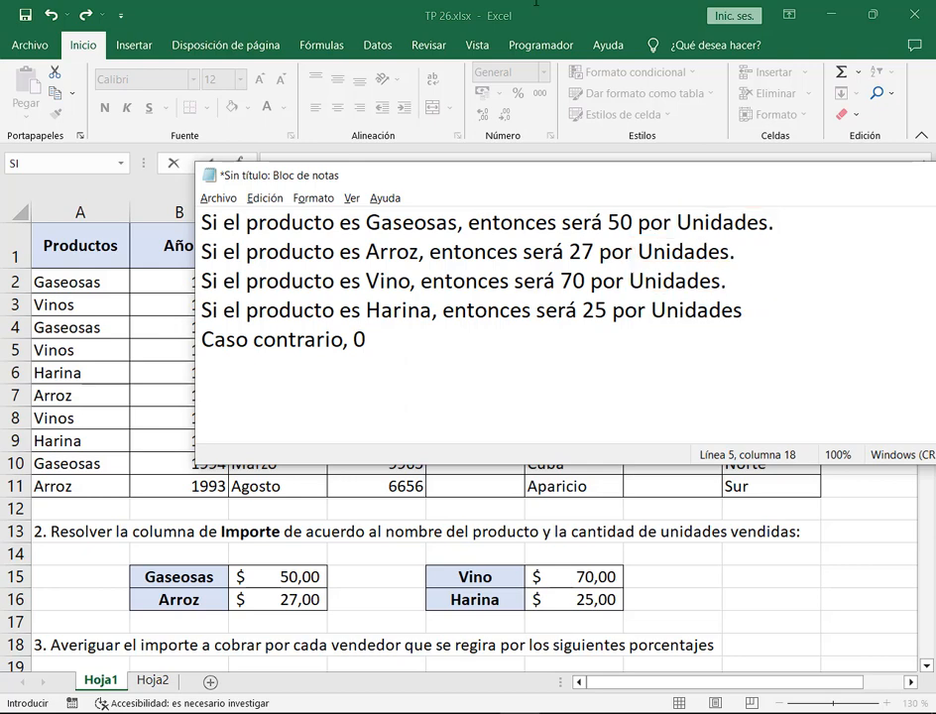
click(540, 7)
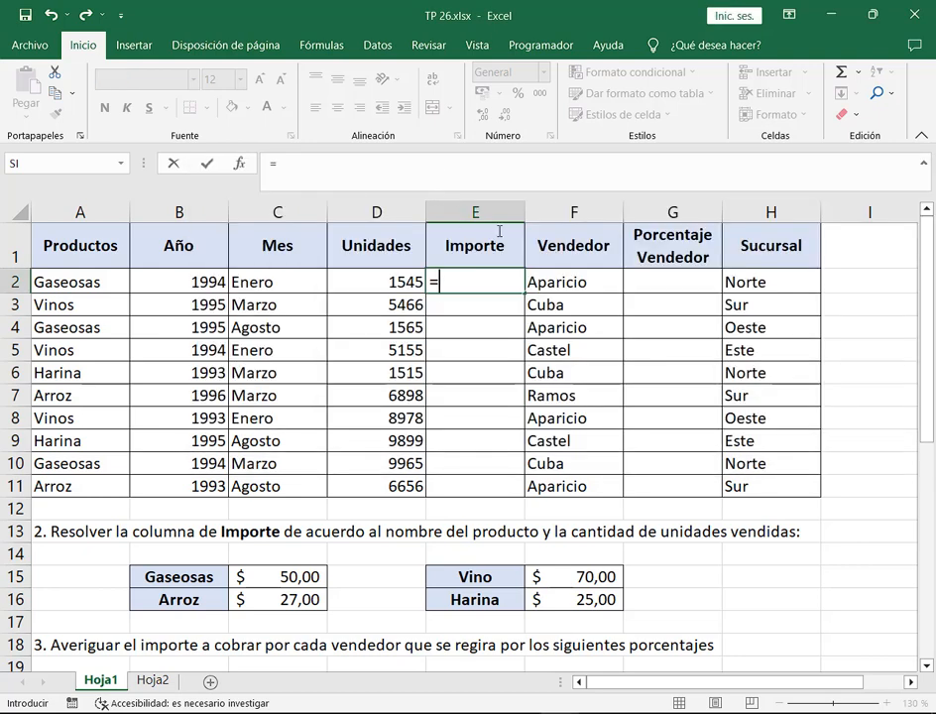
text(SI()
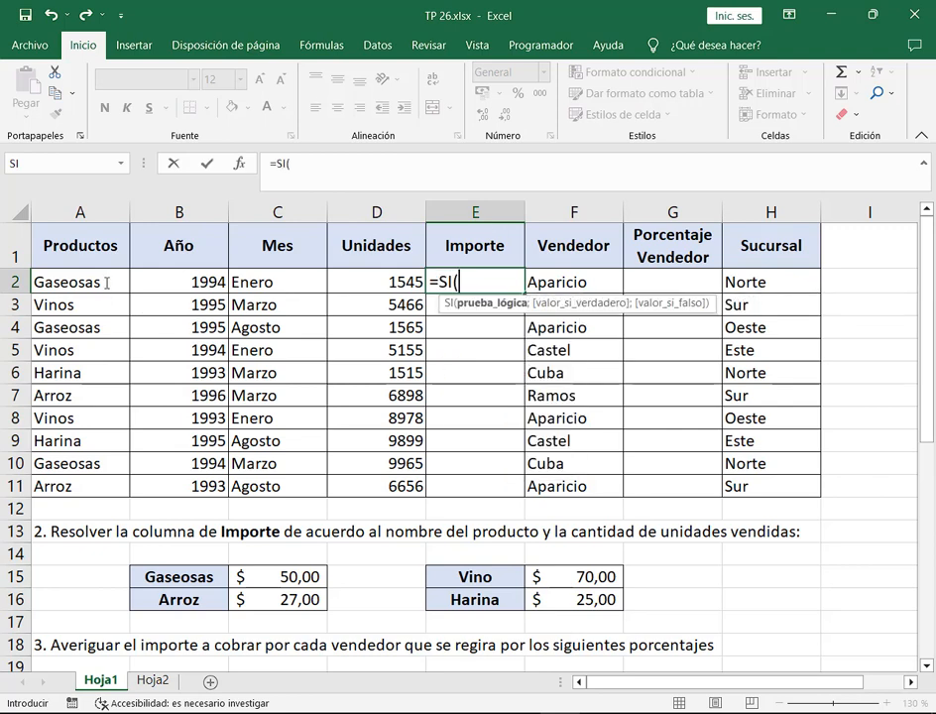
click(45, 281)
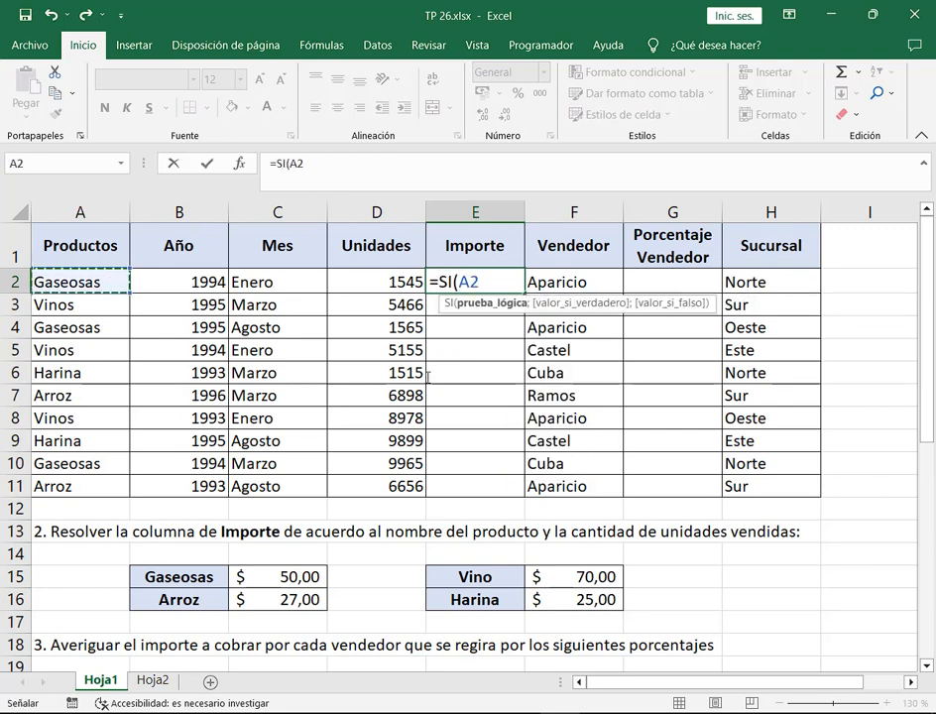
text(=)
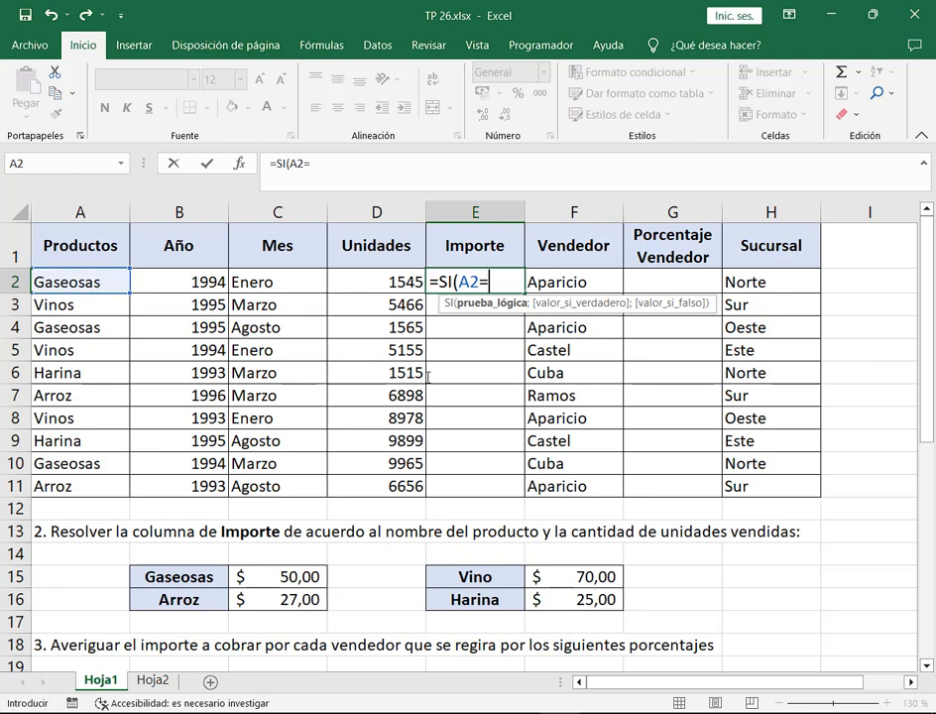
text("Gaseosas")
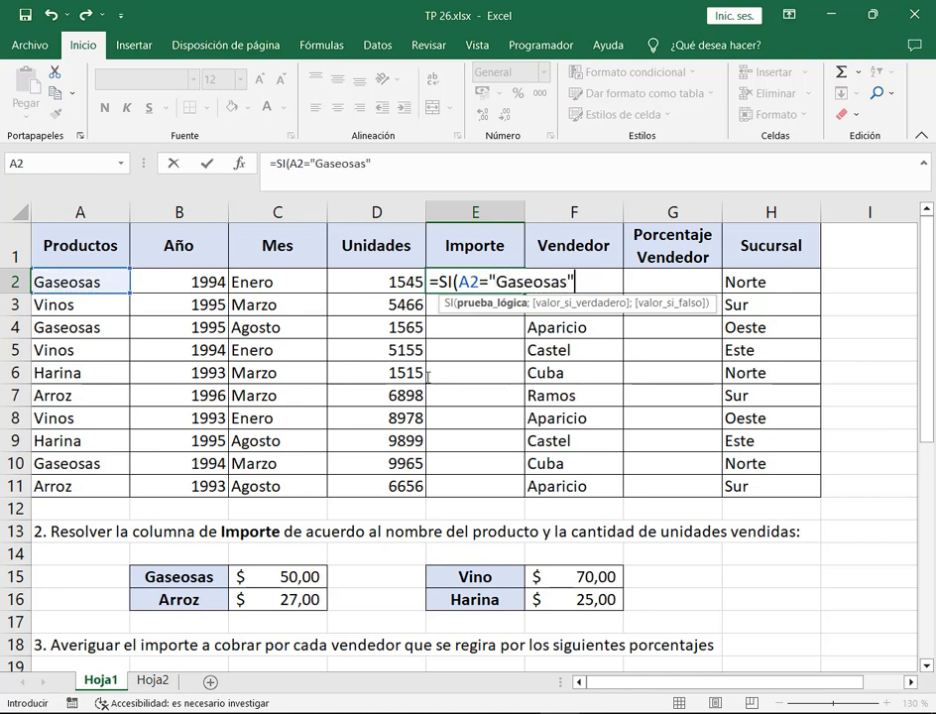
text(;)
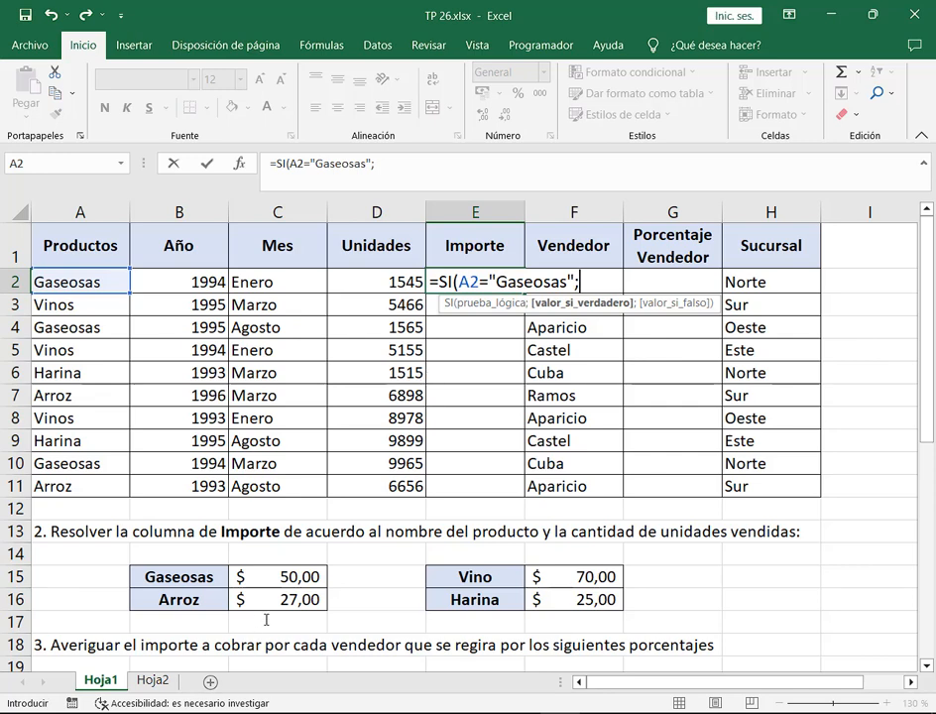
click(276, 581)
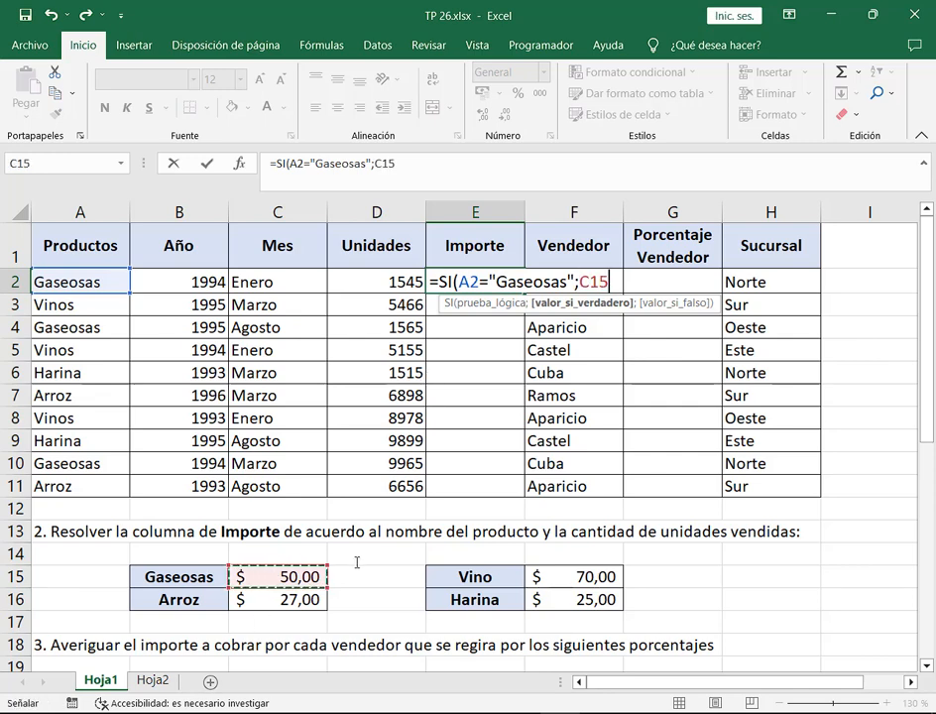
key(F4)
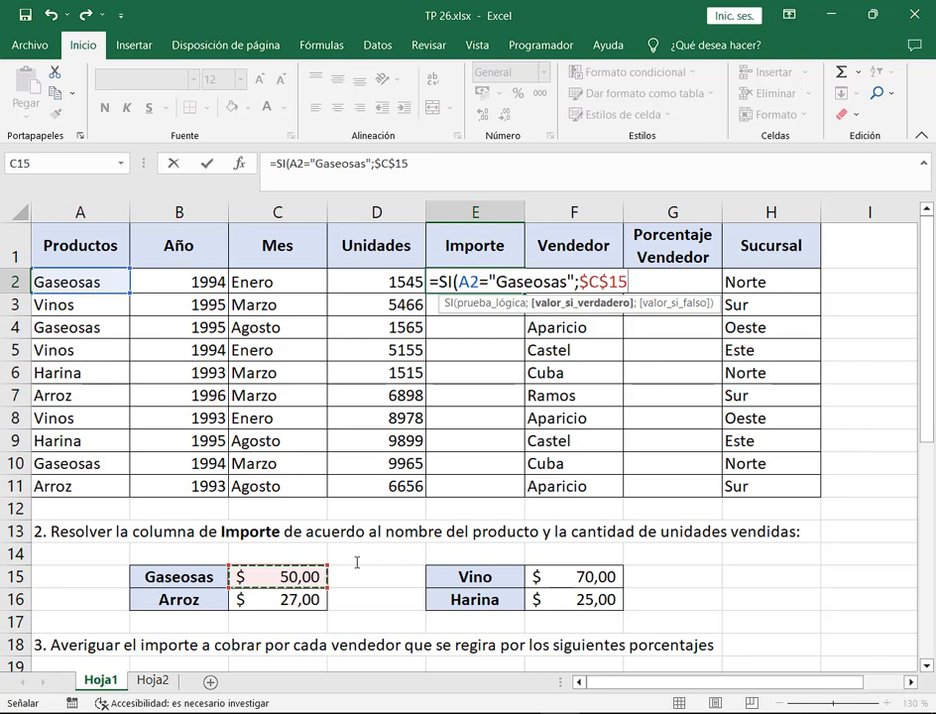
text(;)
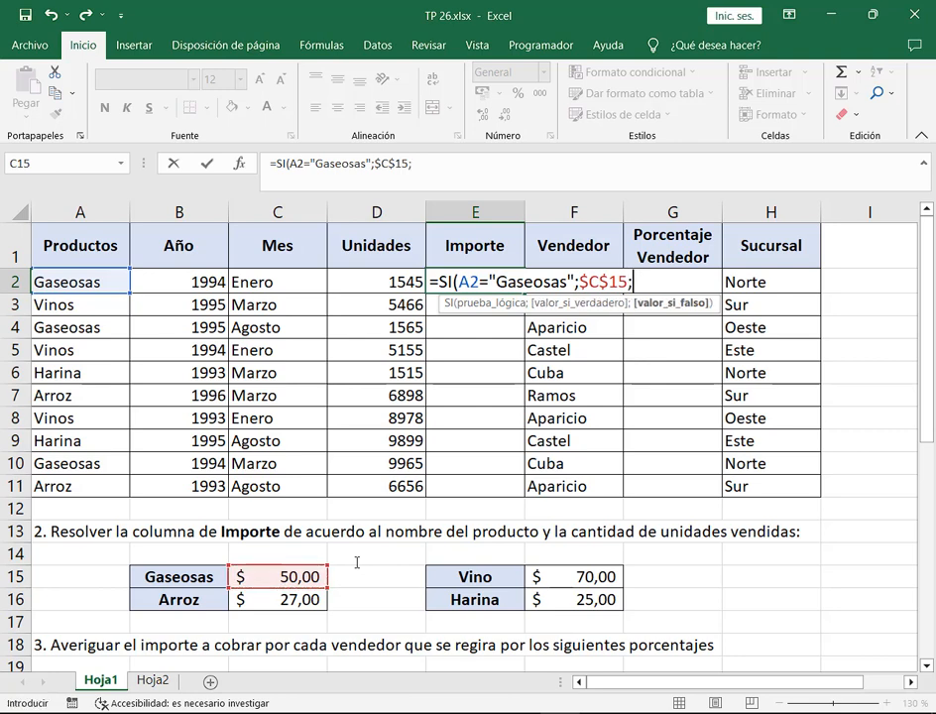
Nest a second condition in the E2 formula, SI(A2="Arroz";$C$16, with an absolute reference to the Arroz price.
text(;SI)
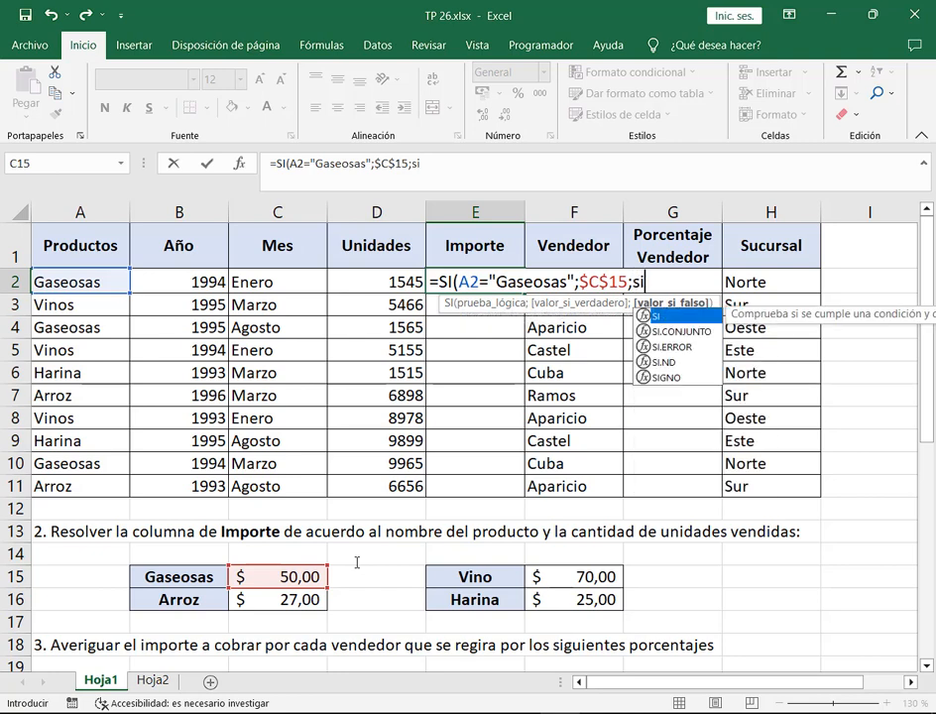
key(BackSpace)
text(I)
key(BackSpace)
text(()
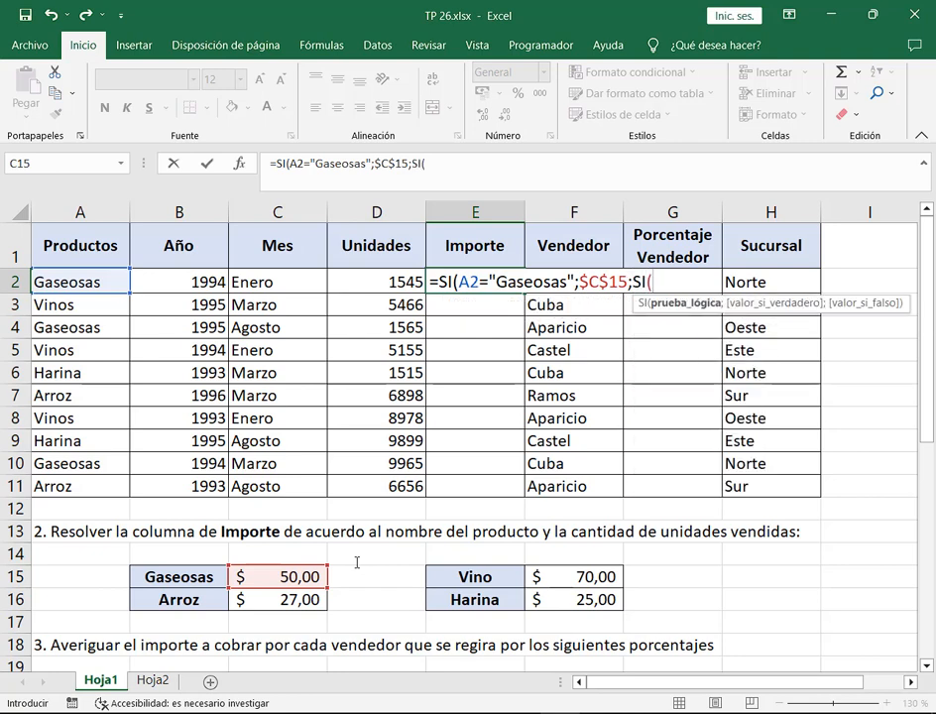
click(91, 282)
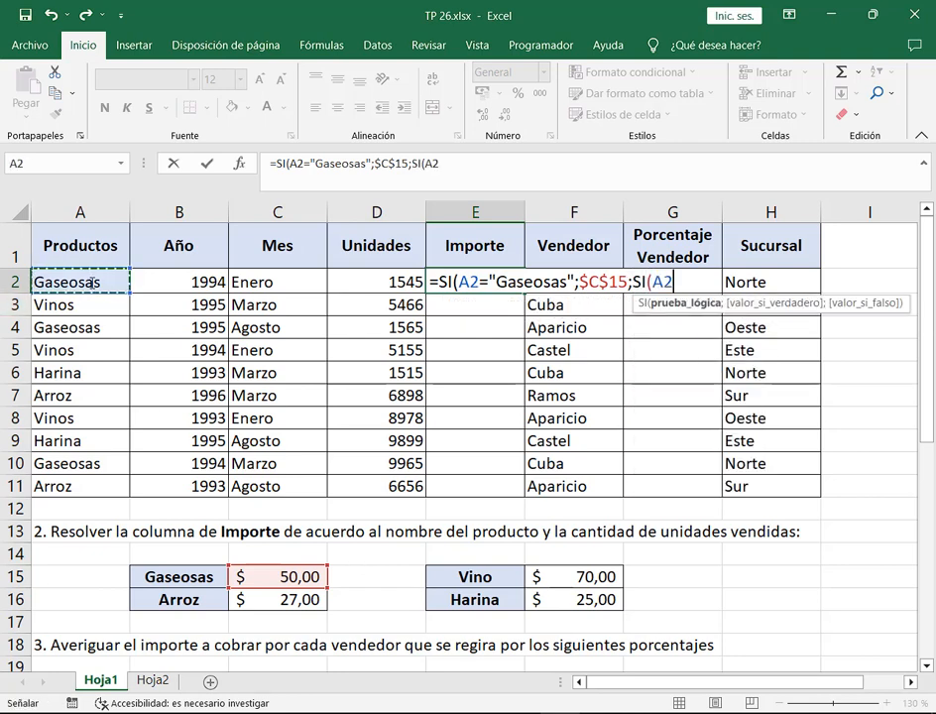
text(="A)
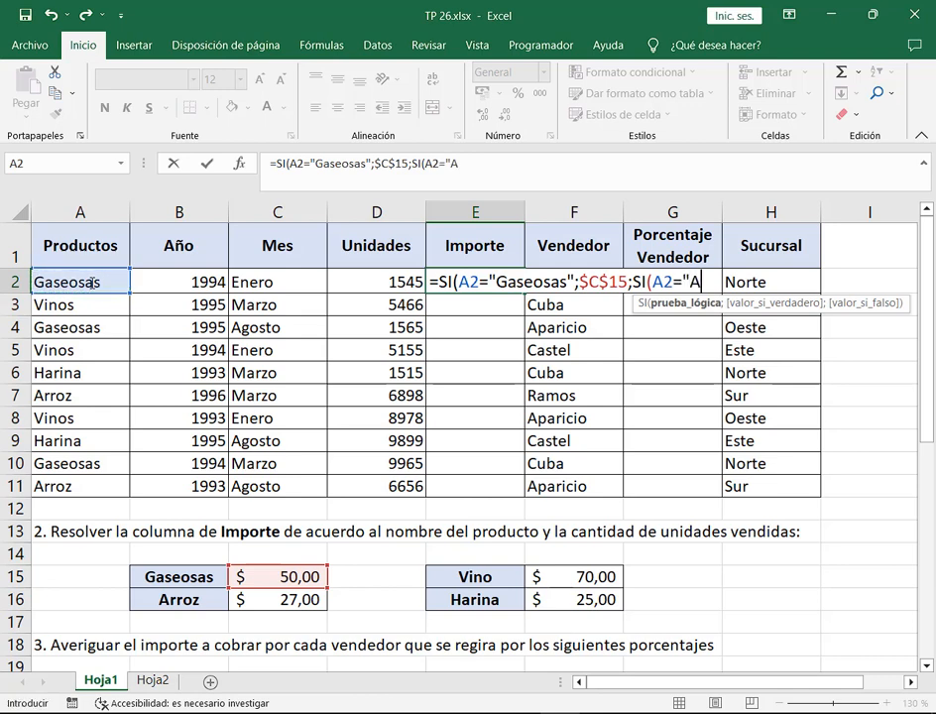
text(rroz";)
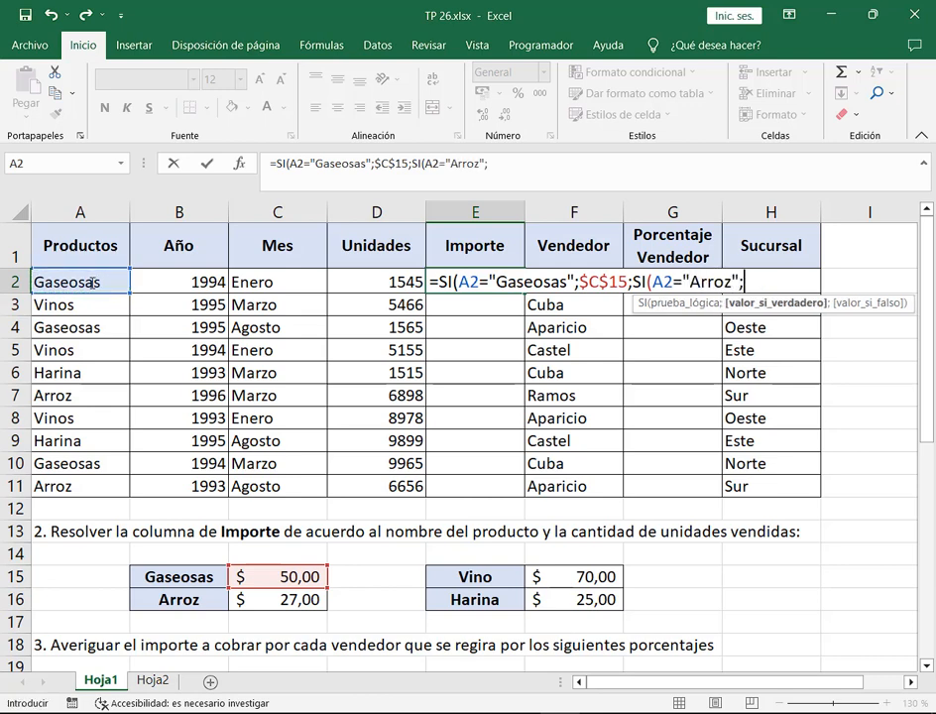
click(255, 598)
key(F4)
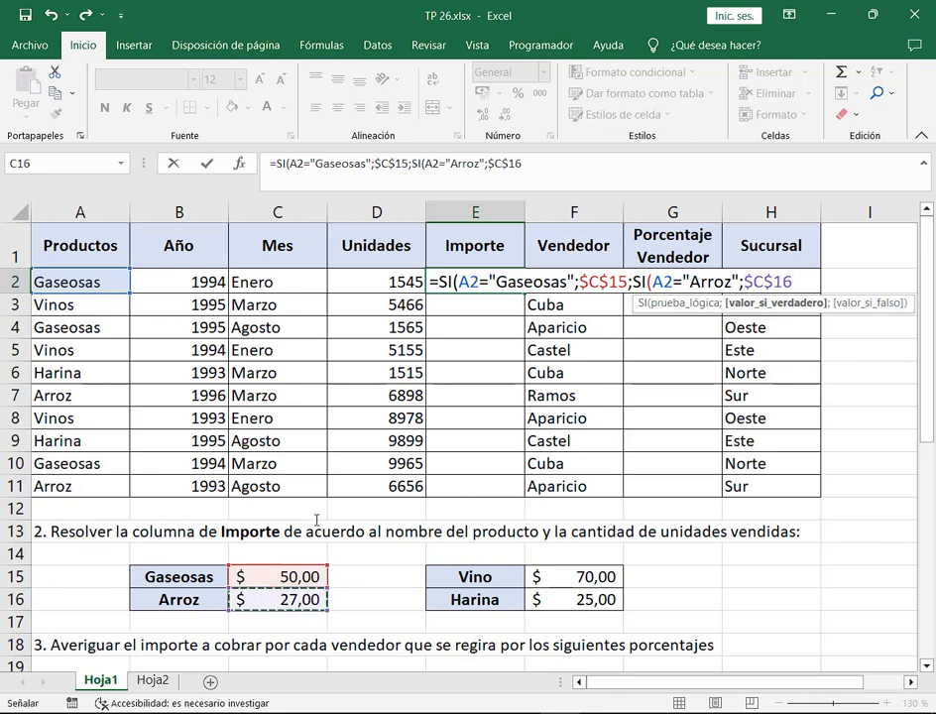
Nest a third condition in the E2 formula, SI(A2="Vino";$F$15, with an absolute reference to the Vino price.
text(;SI()
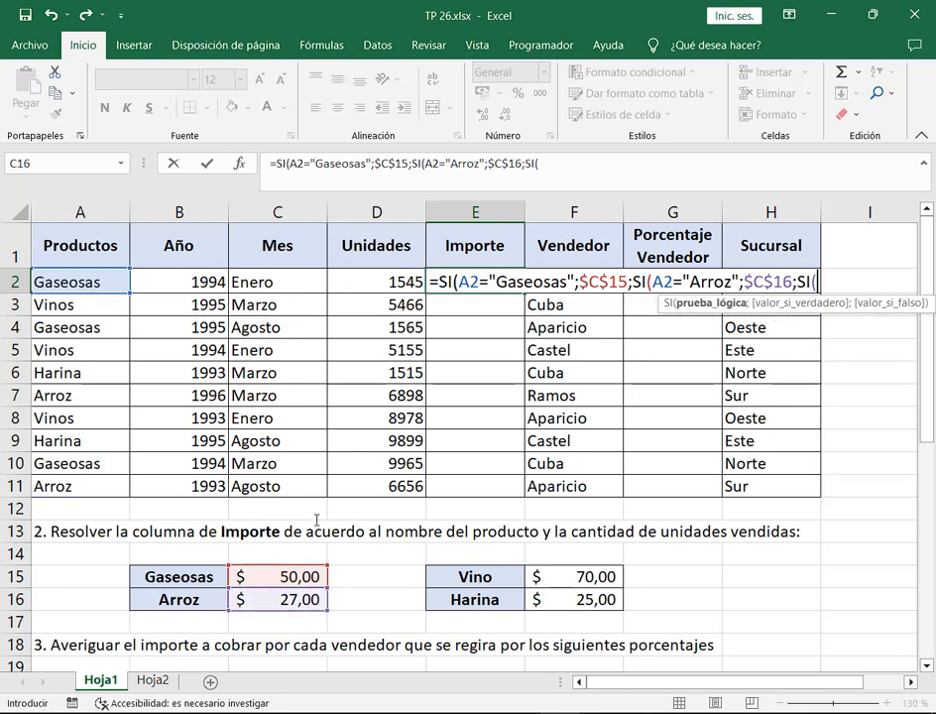
click(97, 282)
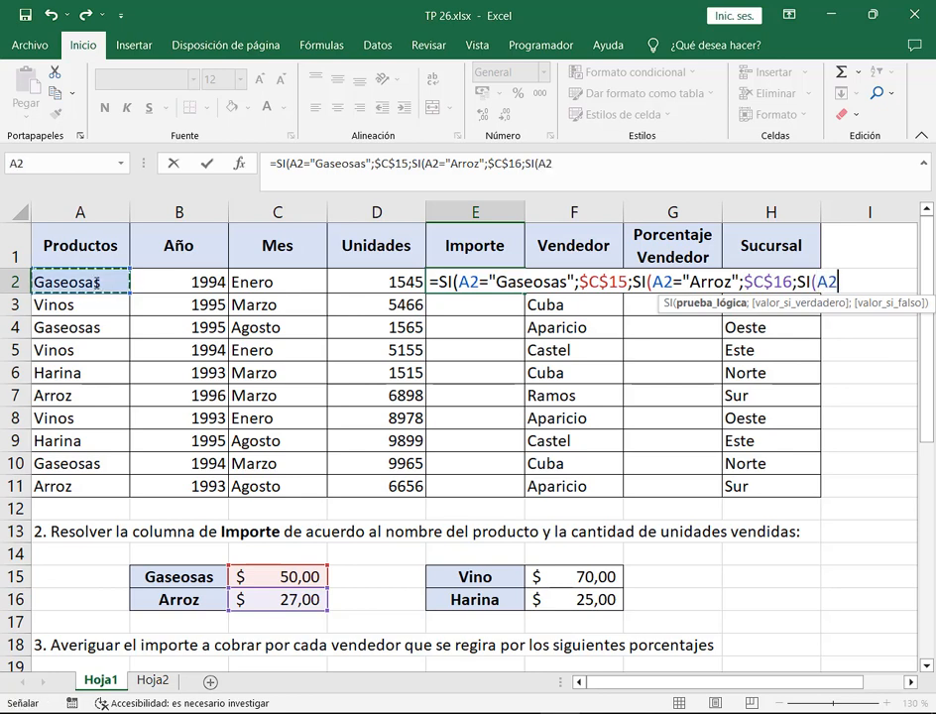
text(="Vi)
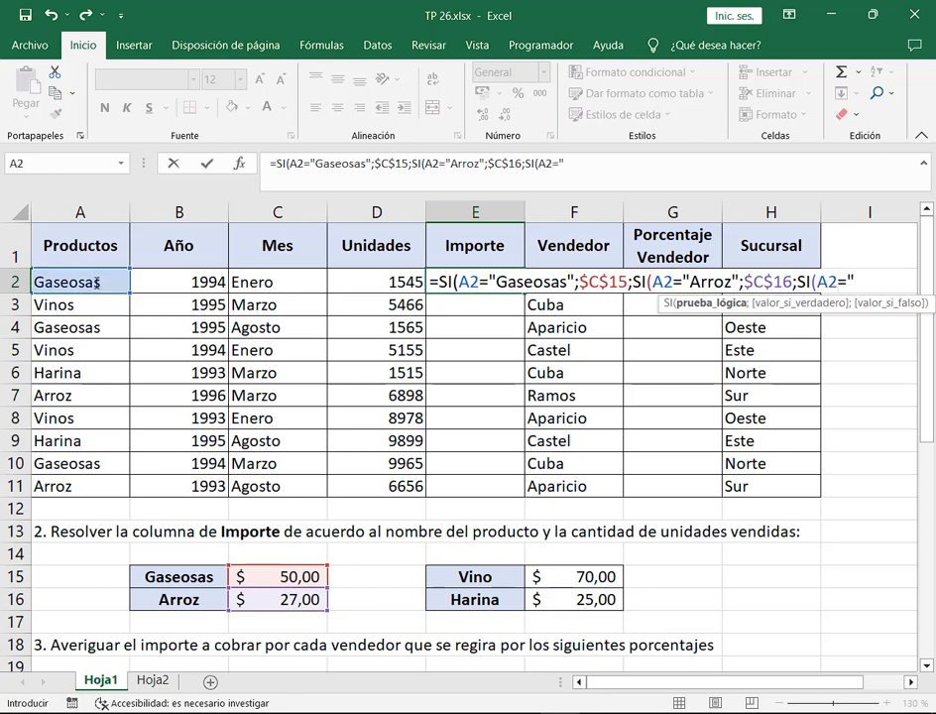
text(no";)
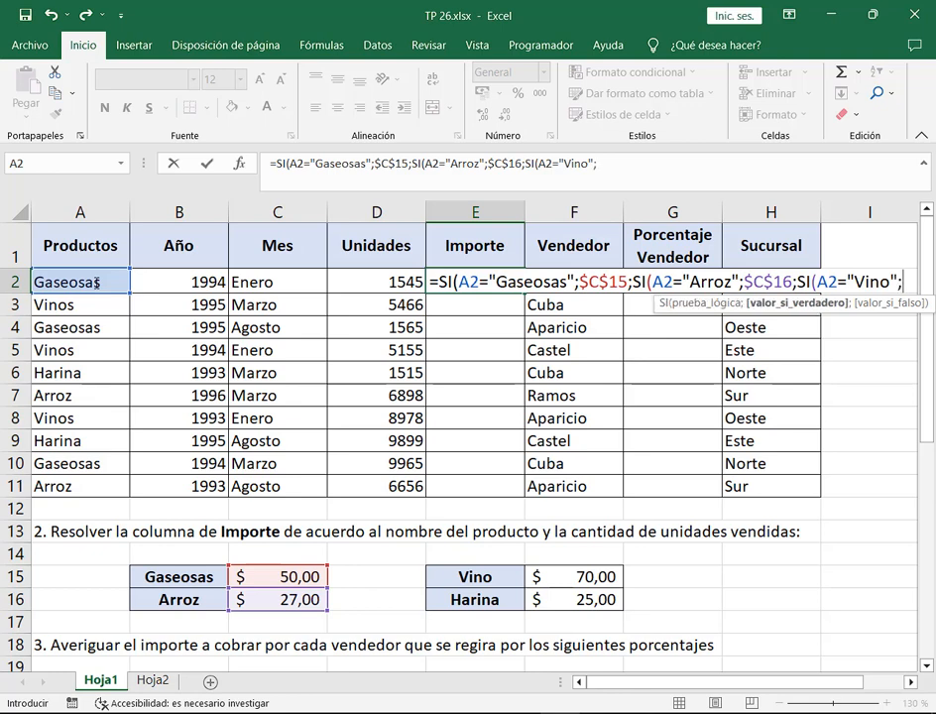
click(578, 577)
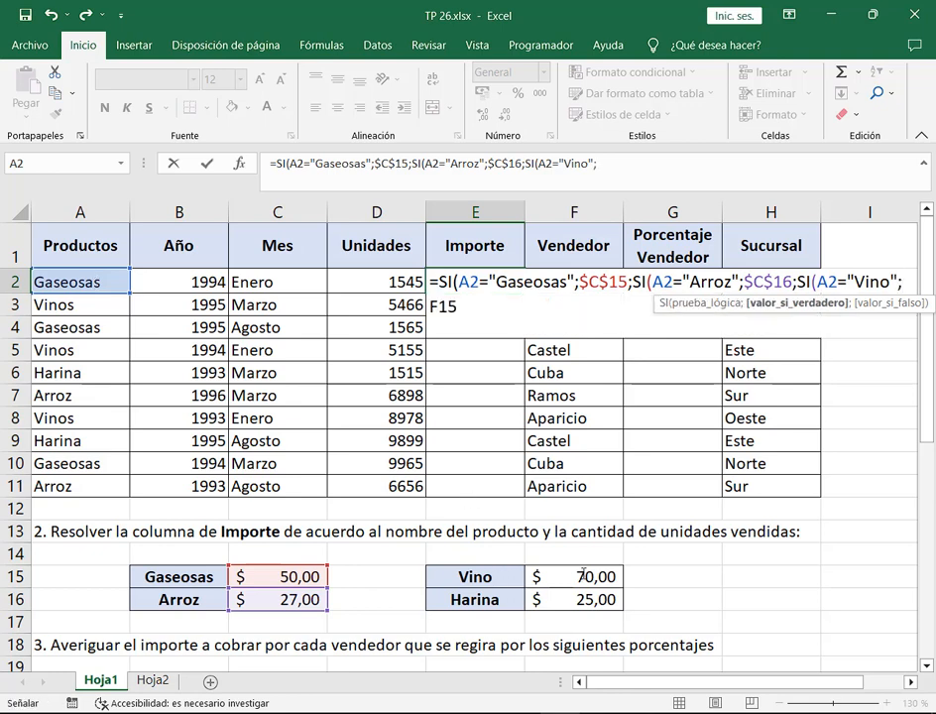
key(F4)
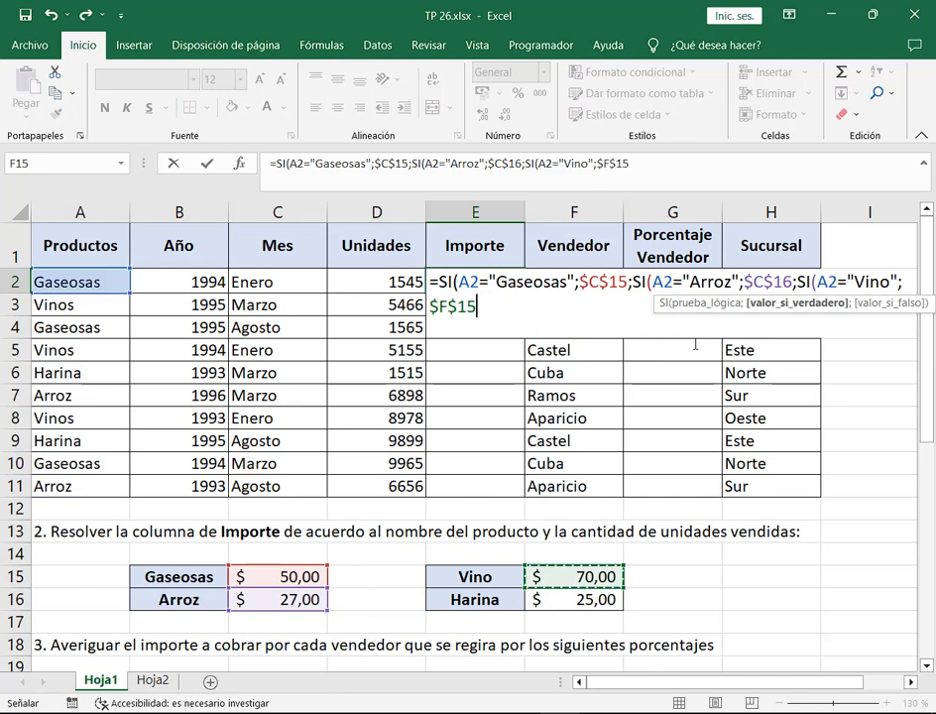
Nest a fourth condition in the E2 formula, SI(A2="Harina";$F$16;0, with an absolute price reference and 0 for any other product.
text(;)
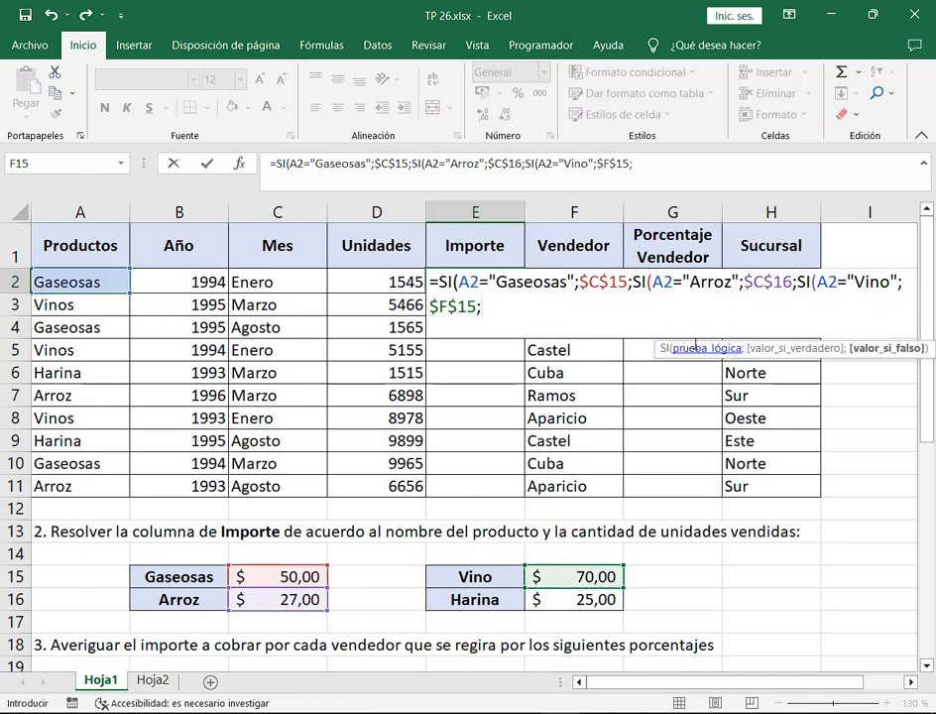
text(SI)
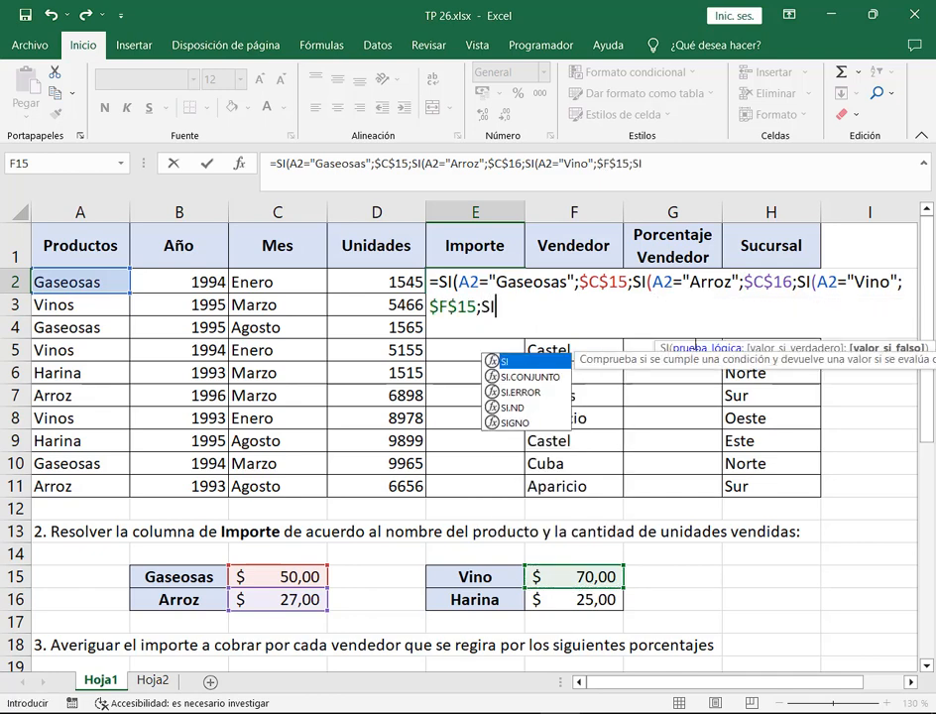
text(()
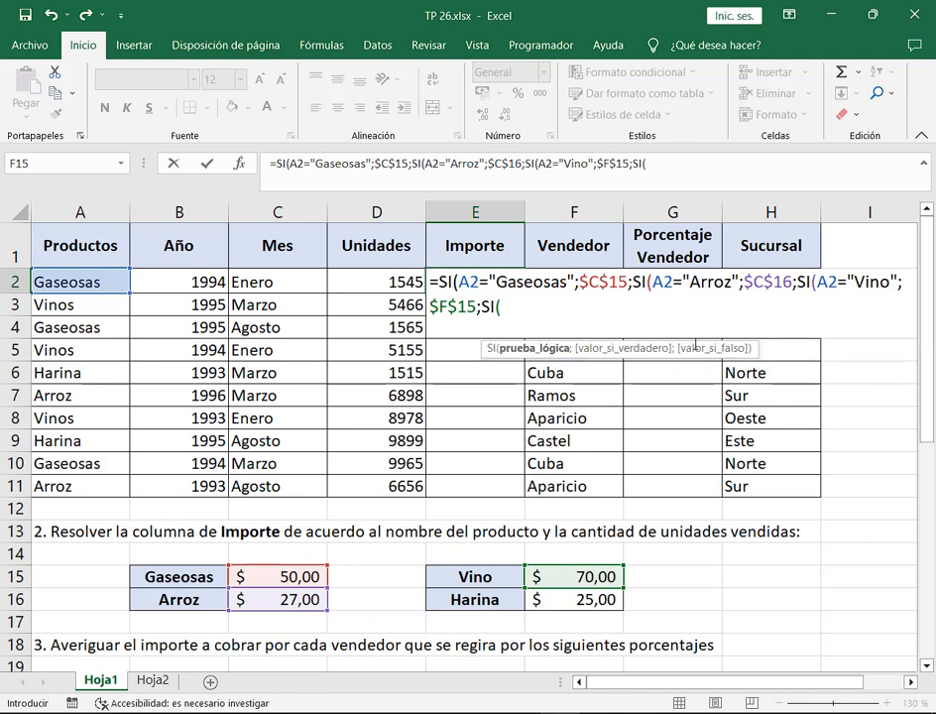
click(111, 283)
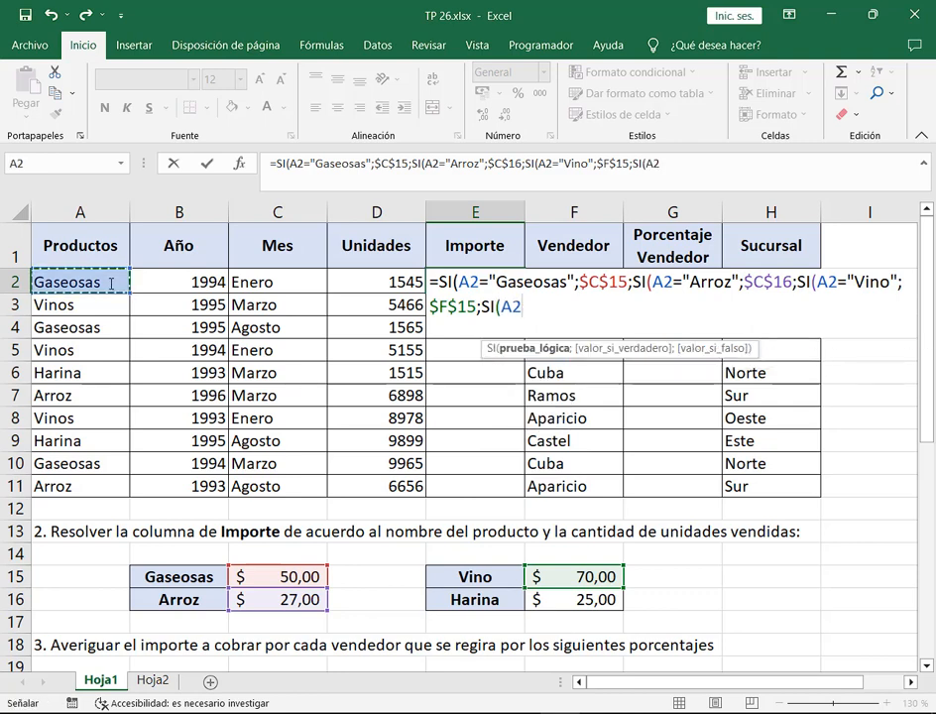
text(=")
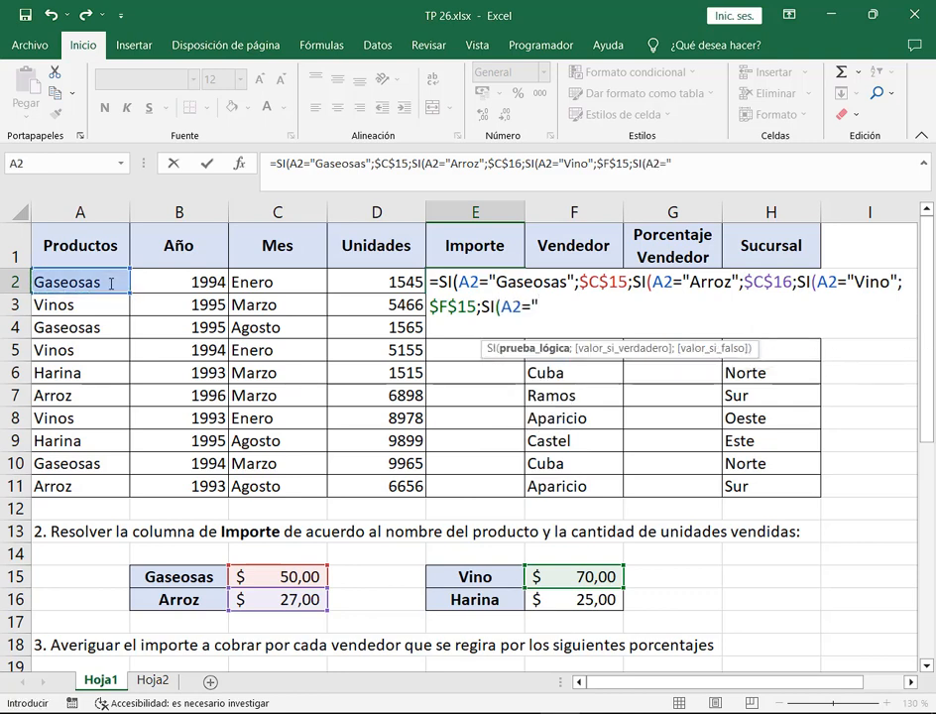
text(Harina)
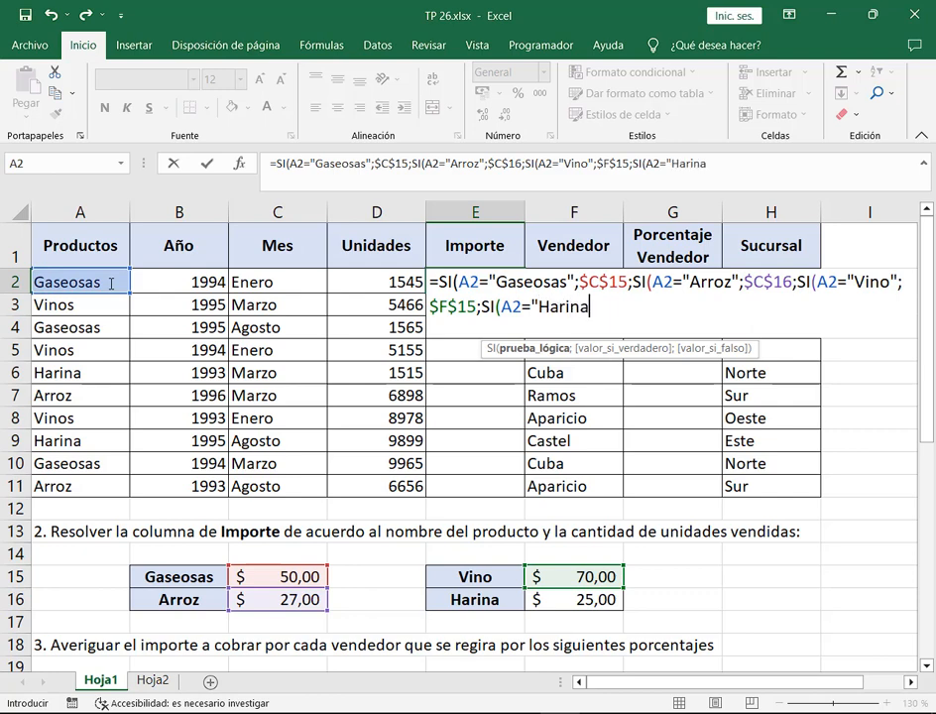
text(";)
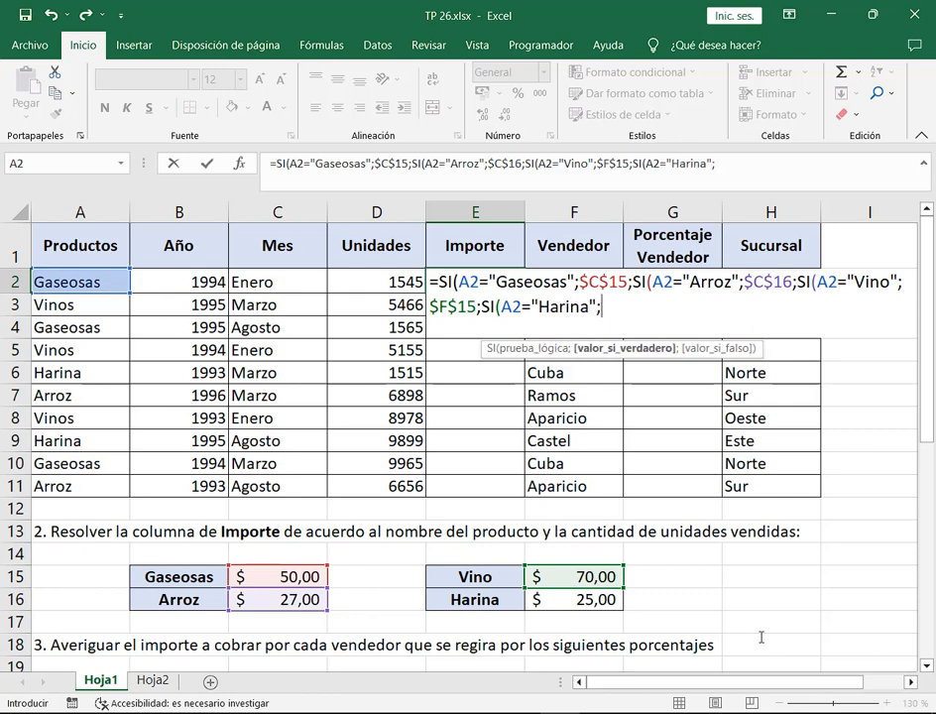
click(583, 599)
key(F4)
text(;0)
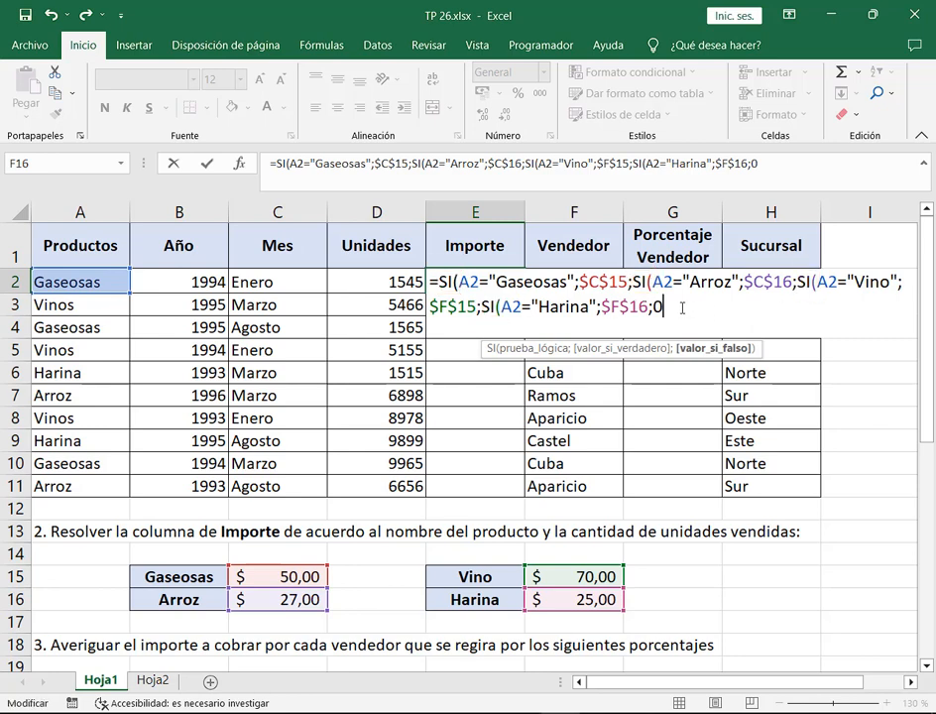
Close all four nested SI functions in the E2 formula and enter it.
text())))
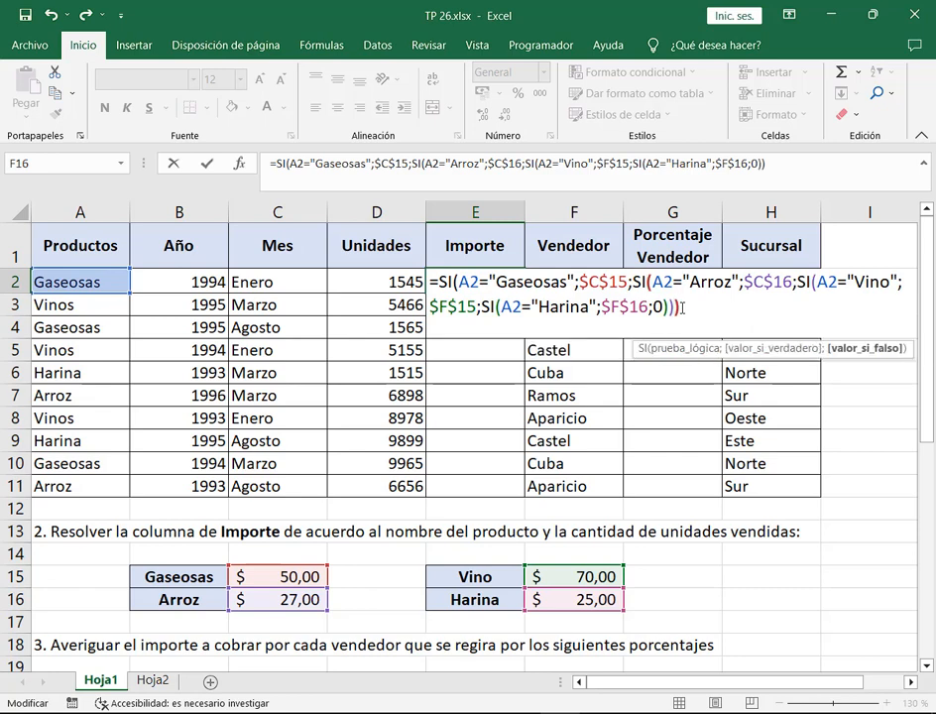
text())
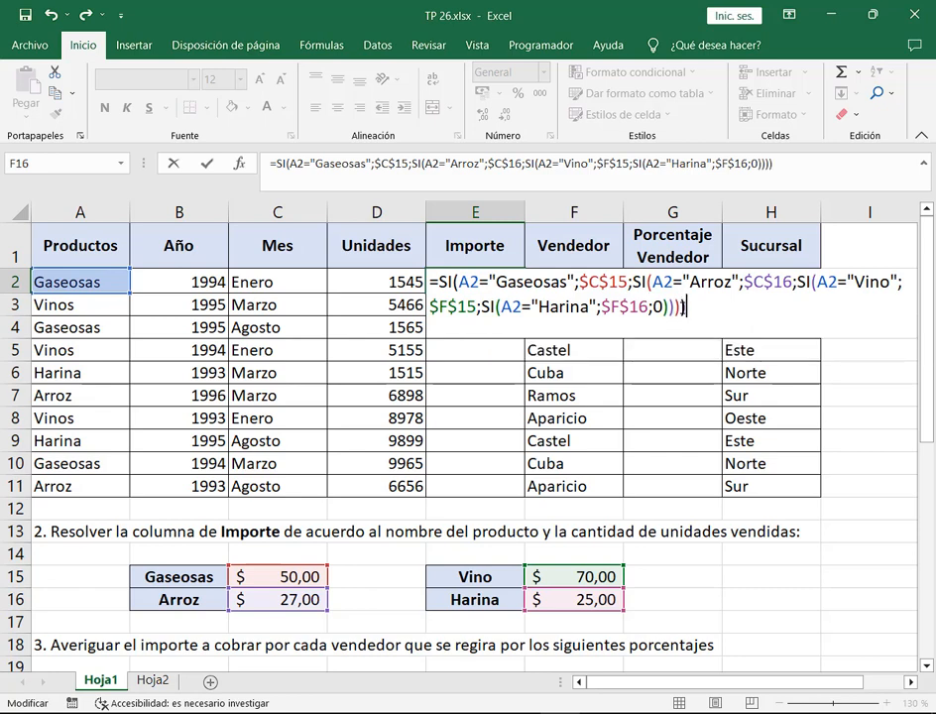
key(Return)
key(Up)
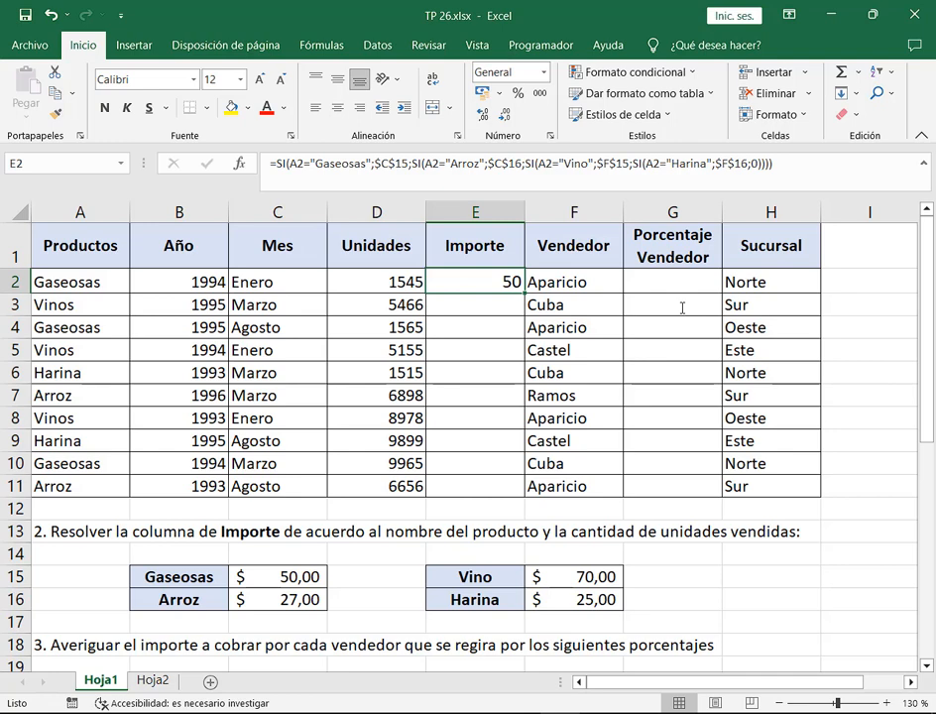
Multiply the nested SI result in E2 by the units in D2 and fill the formula down to E11.
double_click(501, 283)
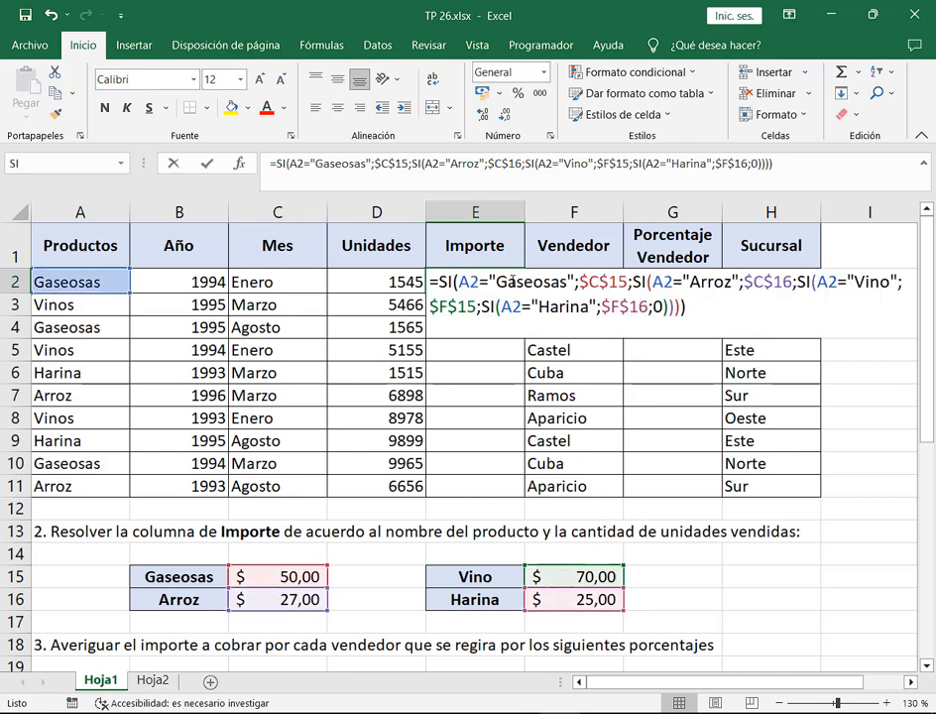
click(702, 306)
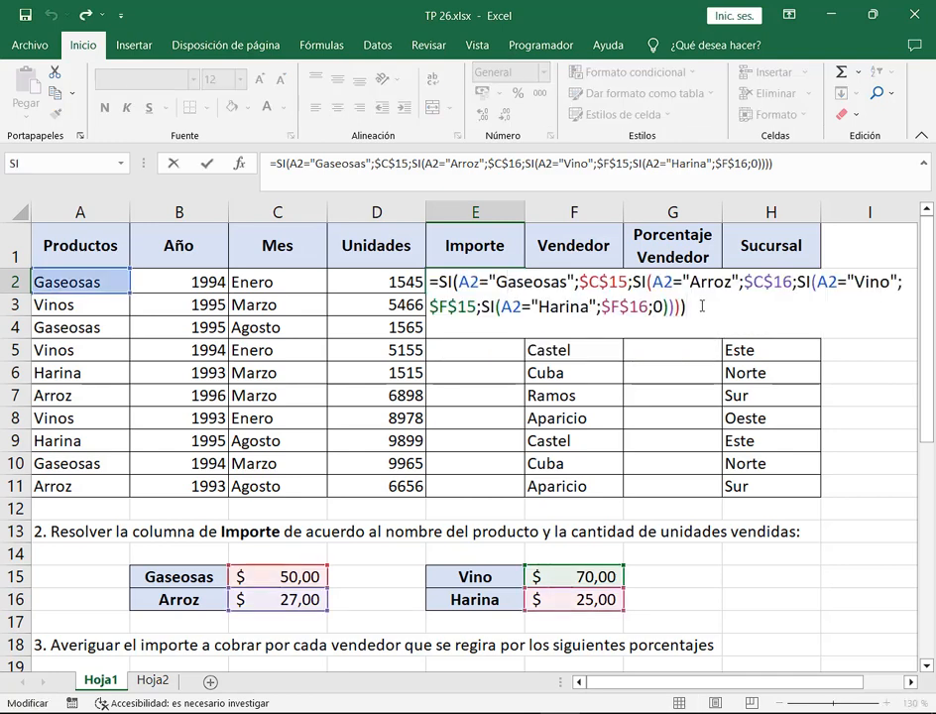
text(*)
click(407, 282)
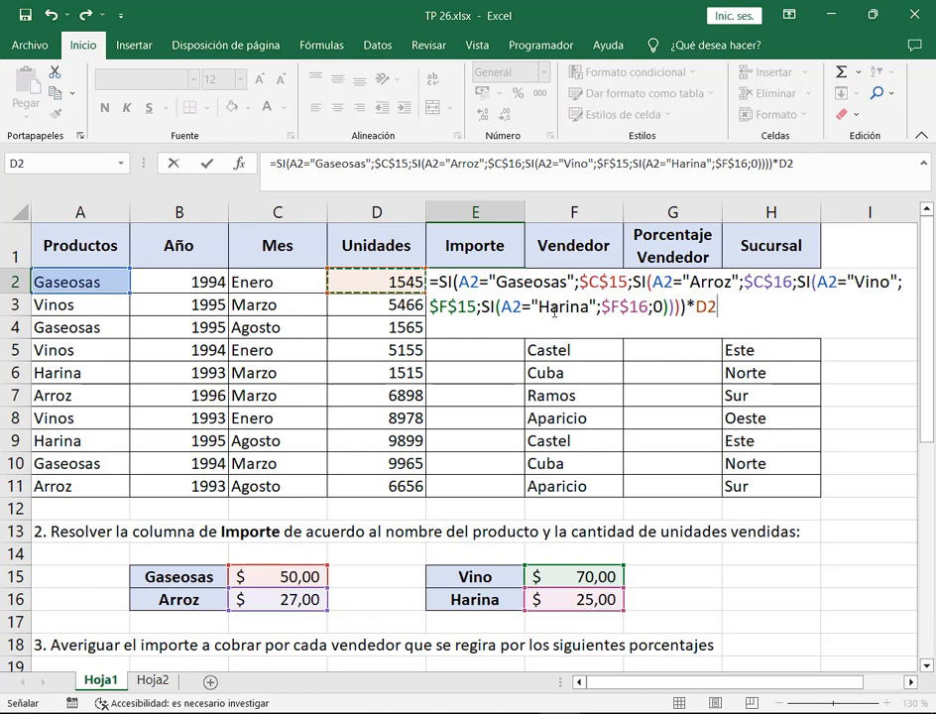
key(Return)
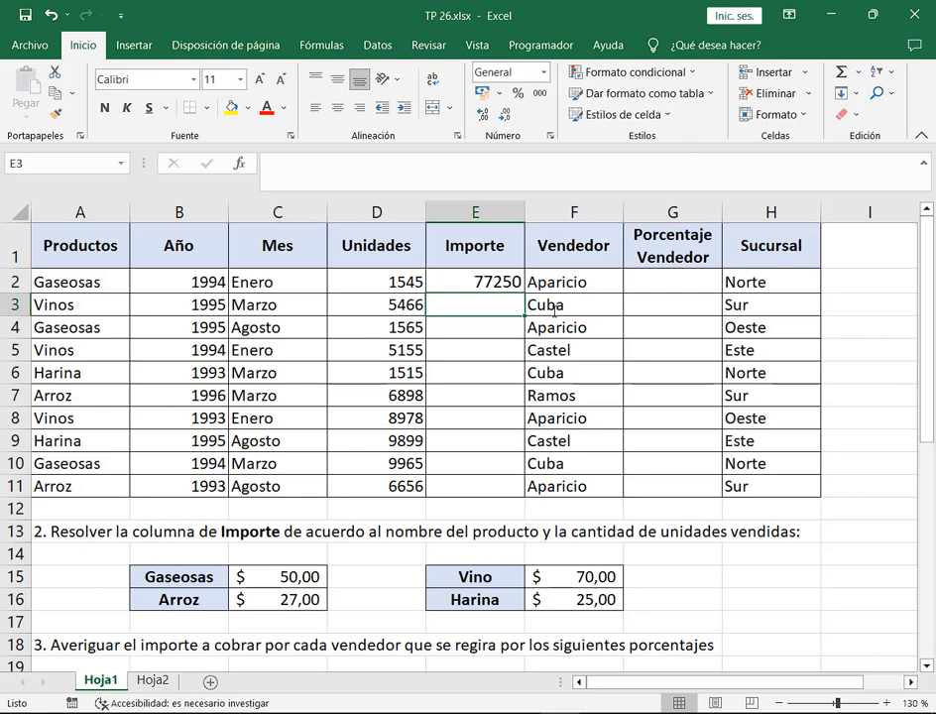
click(518, 282)
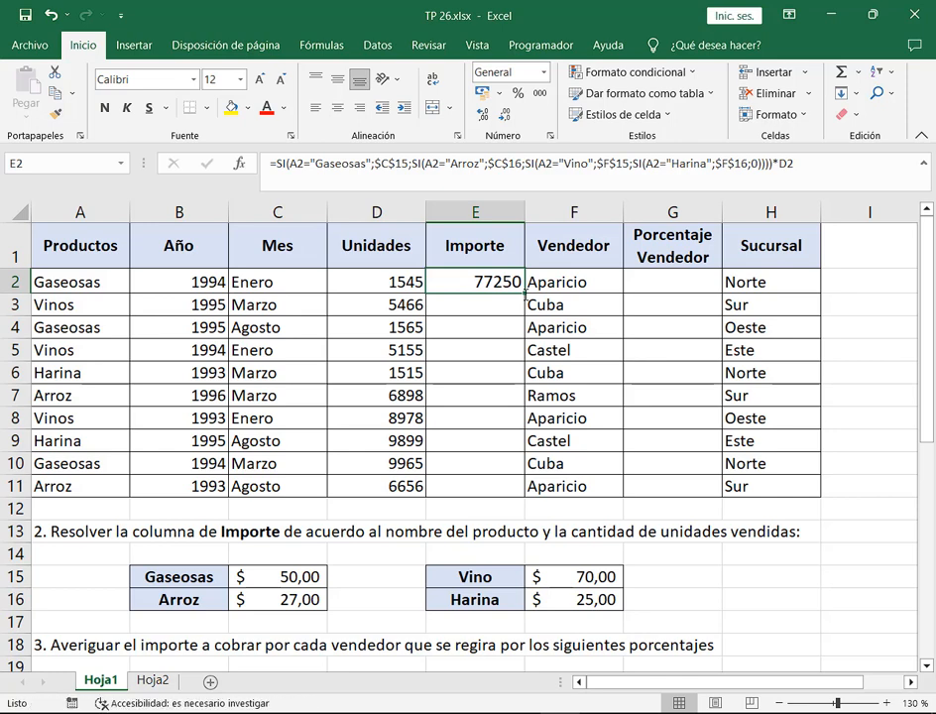
double_click(524, 293)
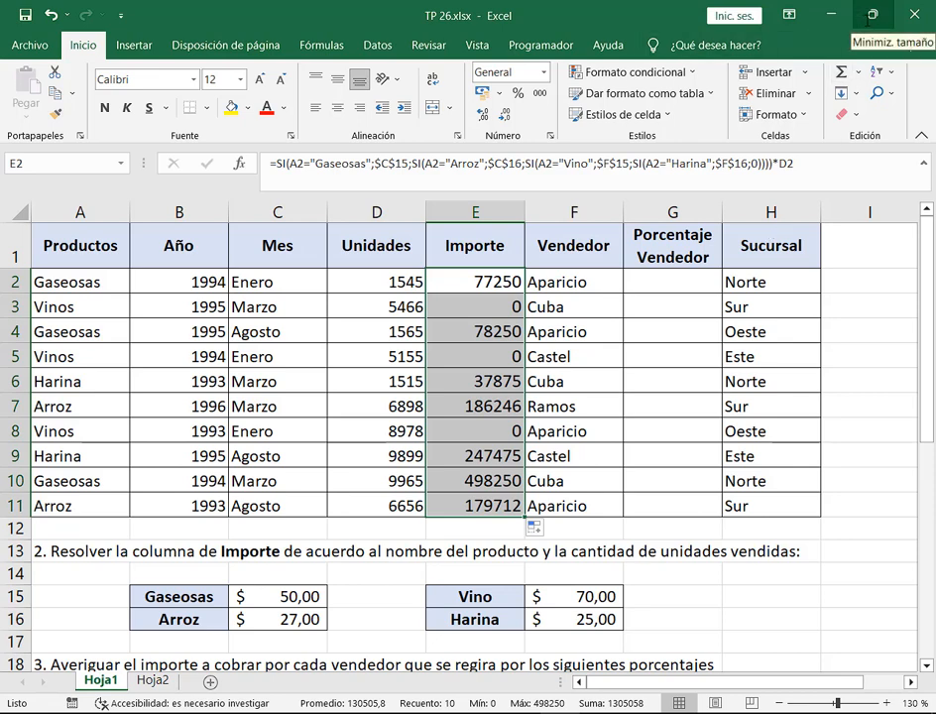
Examine the E2 formula in edit mode with the workbook window reduced over the Meet call, then restore the full-size view.
key(F2)
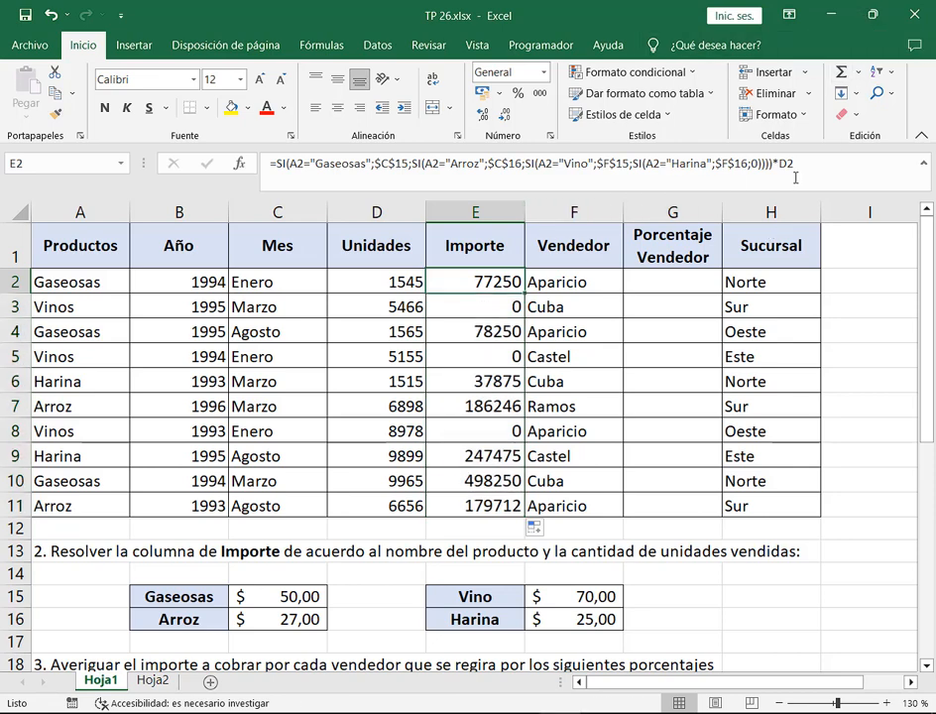
click(876, 15)
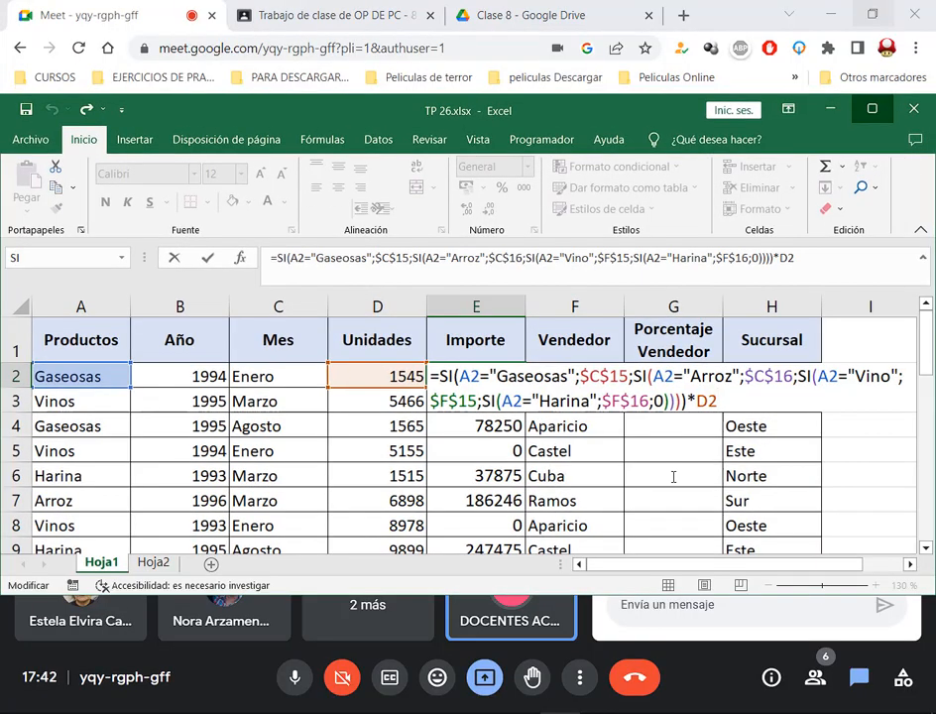
drag(644, 116, 637, 37)
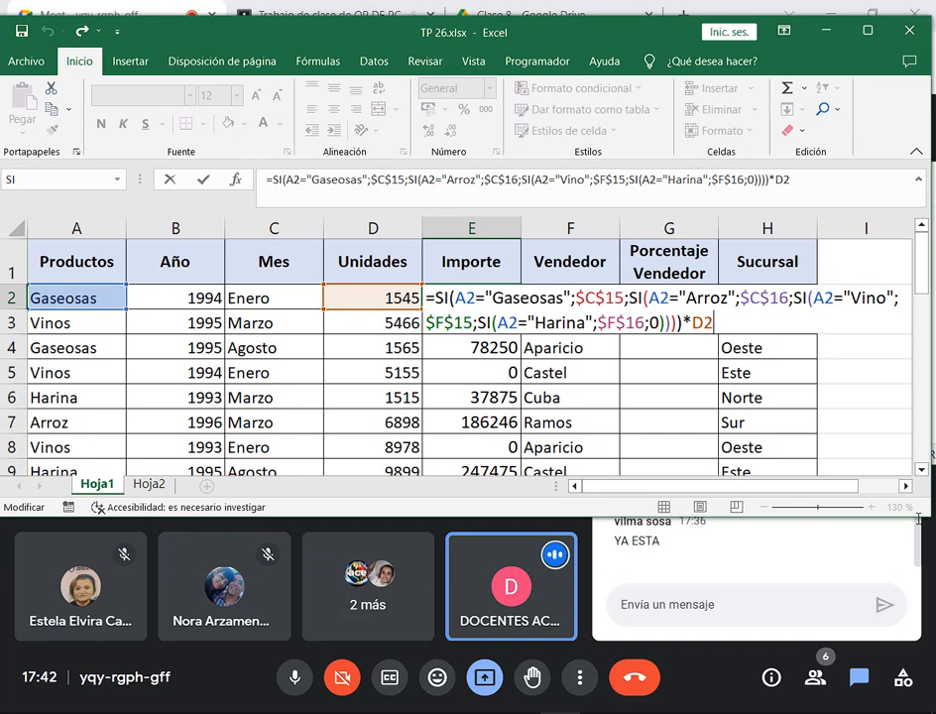
drag(919, 518, 932, 503)
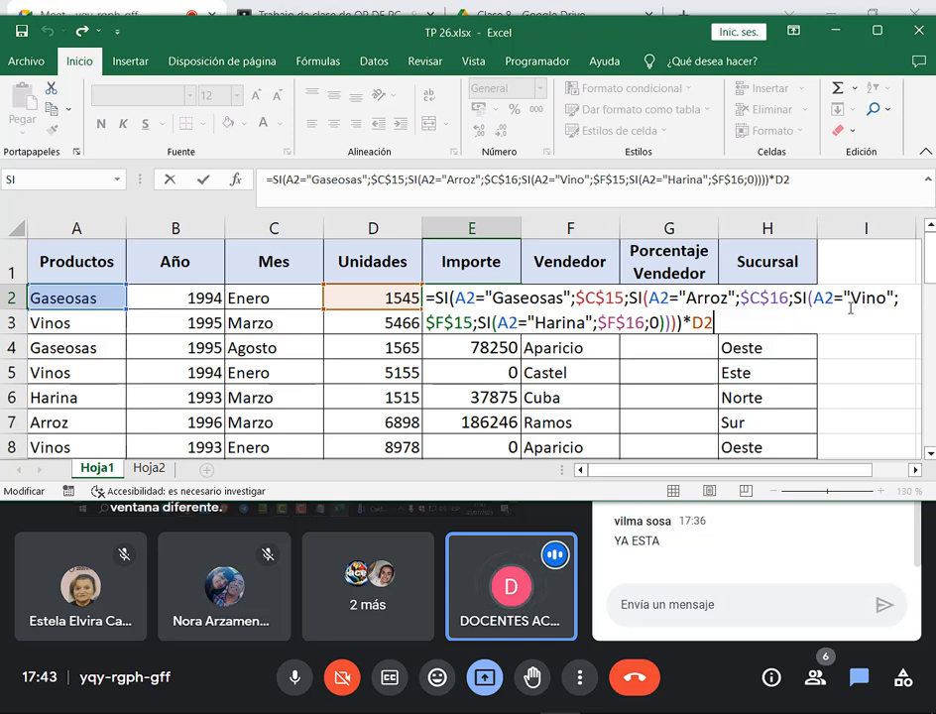
key(Return)
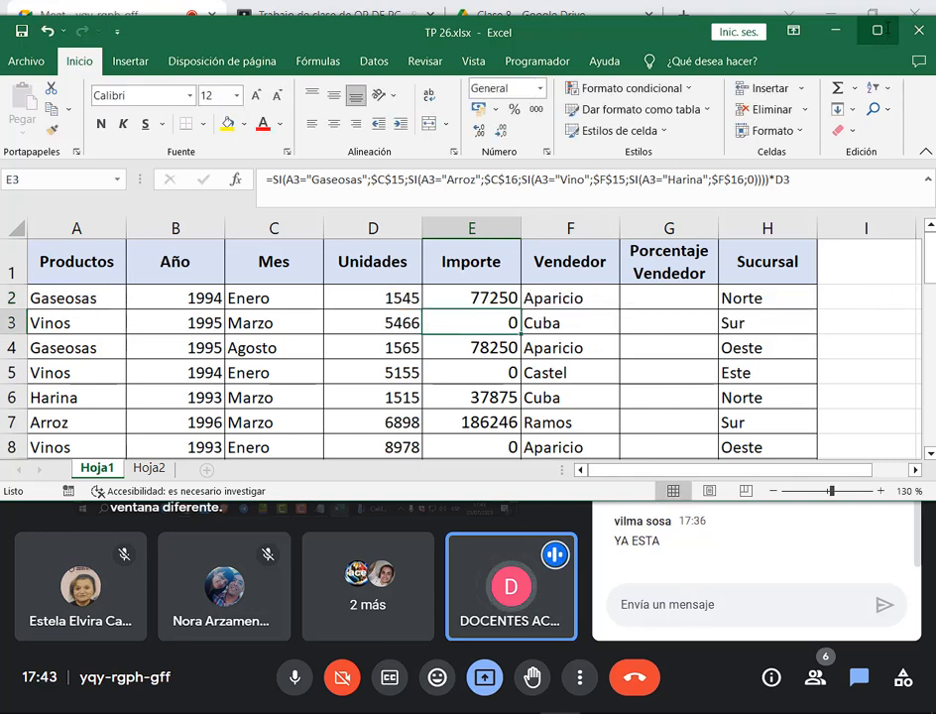
click(876, 31)
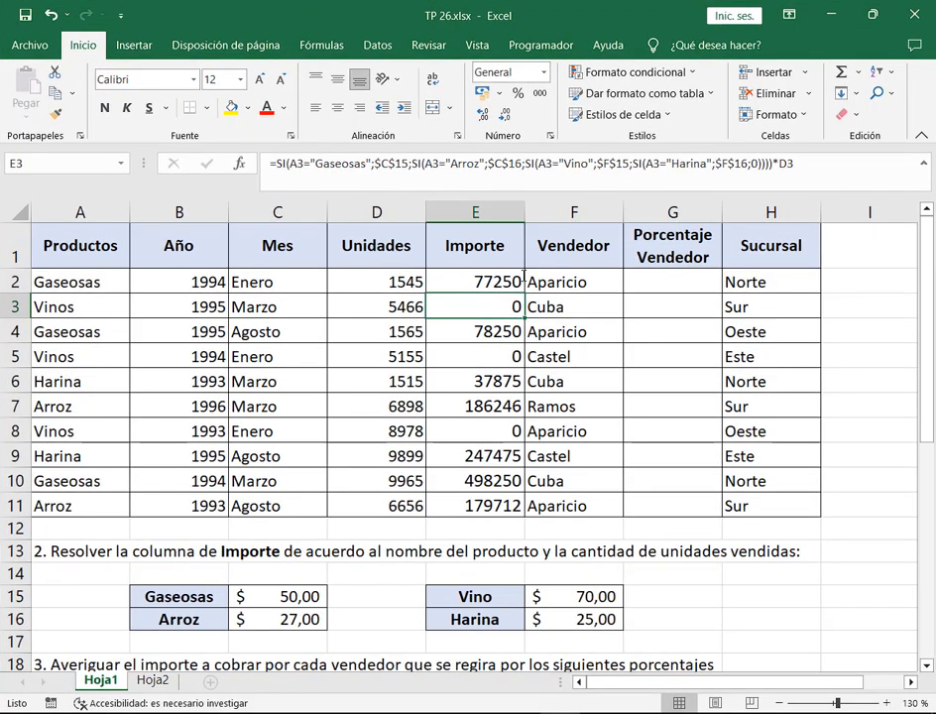
Try replacing the text "Vino" in the E2 formula with an absolute reference to $E$15.
key(Up)
key(F2)
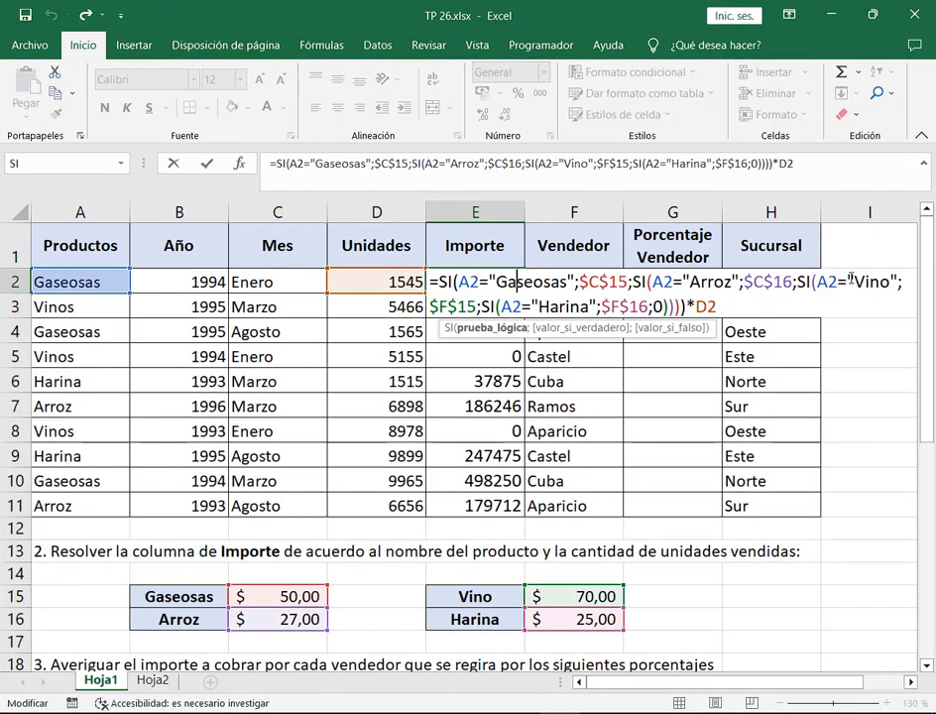
drag(851, 281, 894, 282)
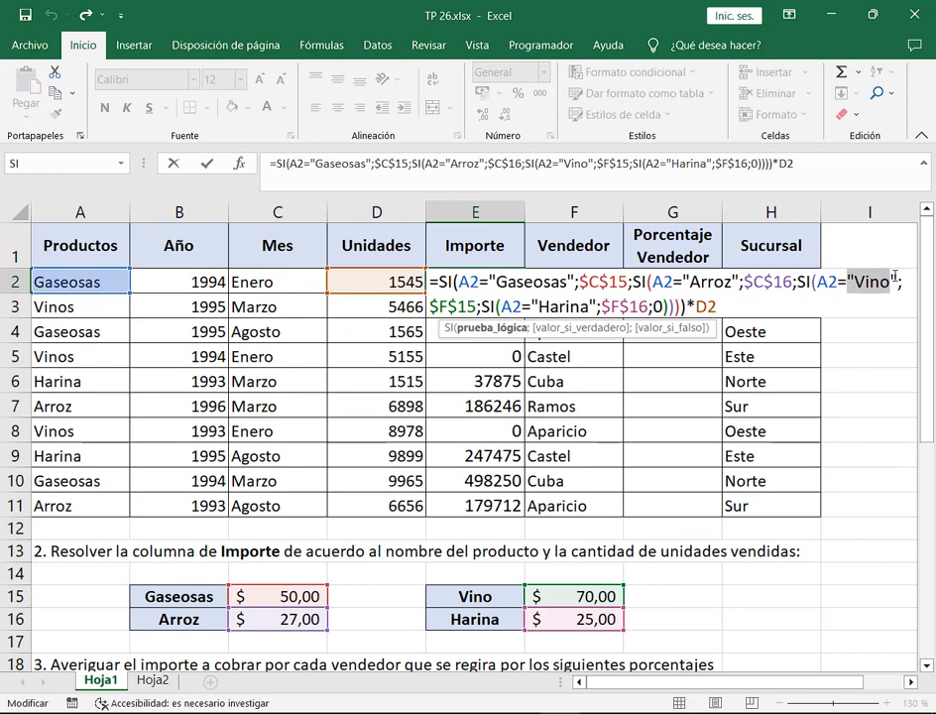
key(BackSpace)
key(BackSpace)
key(Delete)
click(480, 596)
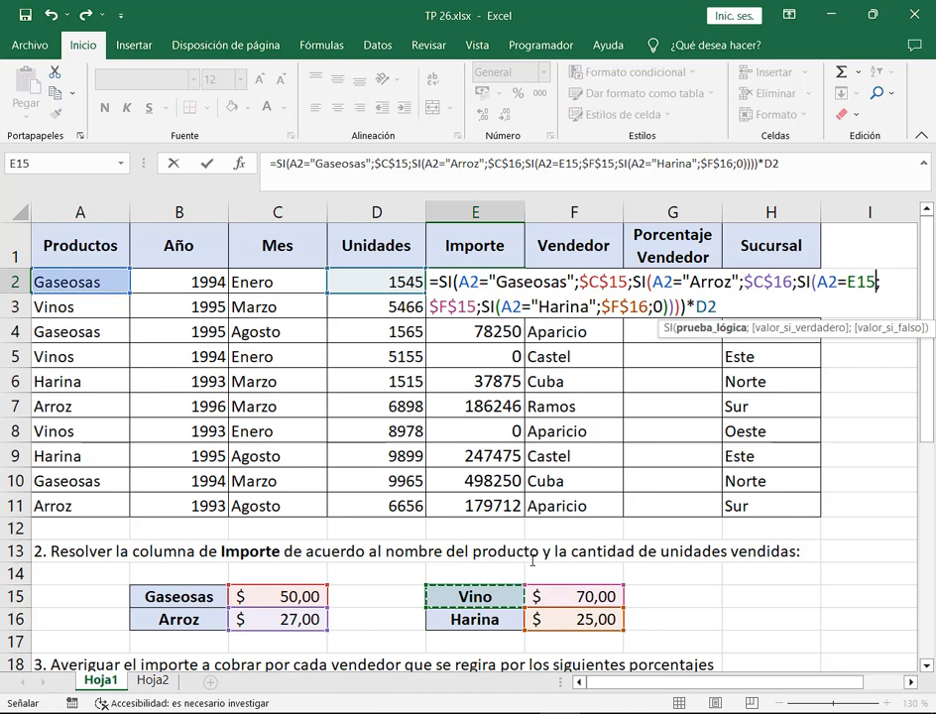
key(F4)
key(Return)
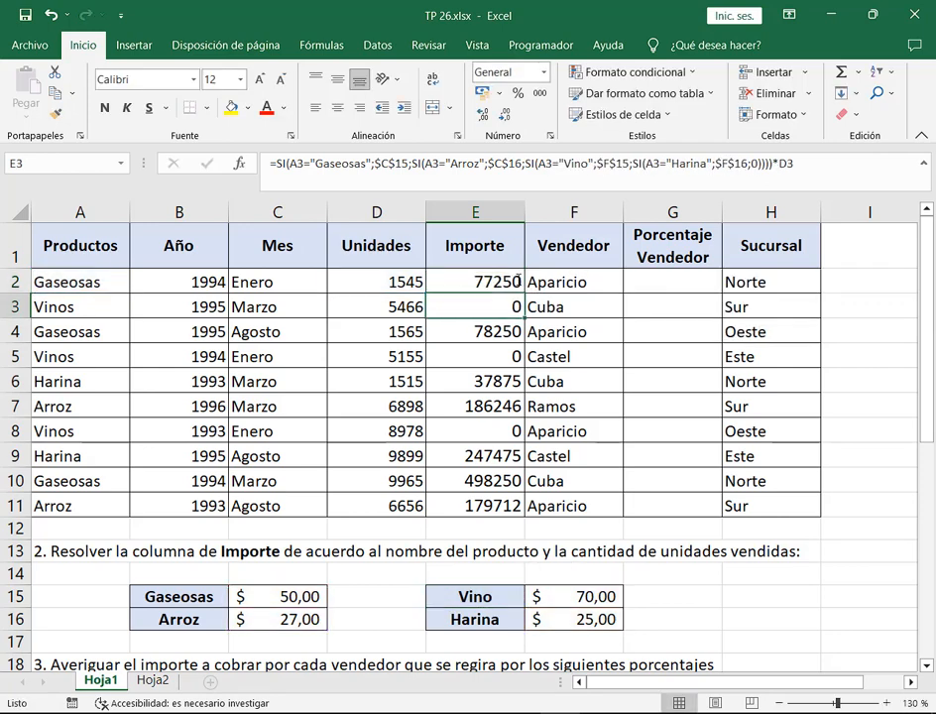
Fill the E2 formula with the $E$15 reference down to E11 and check the Importe cells of the Vinos rows.
click(517, 284)
drag(517, 285, 517, 507)
click(512, 307)
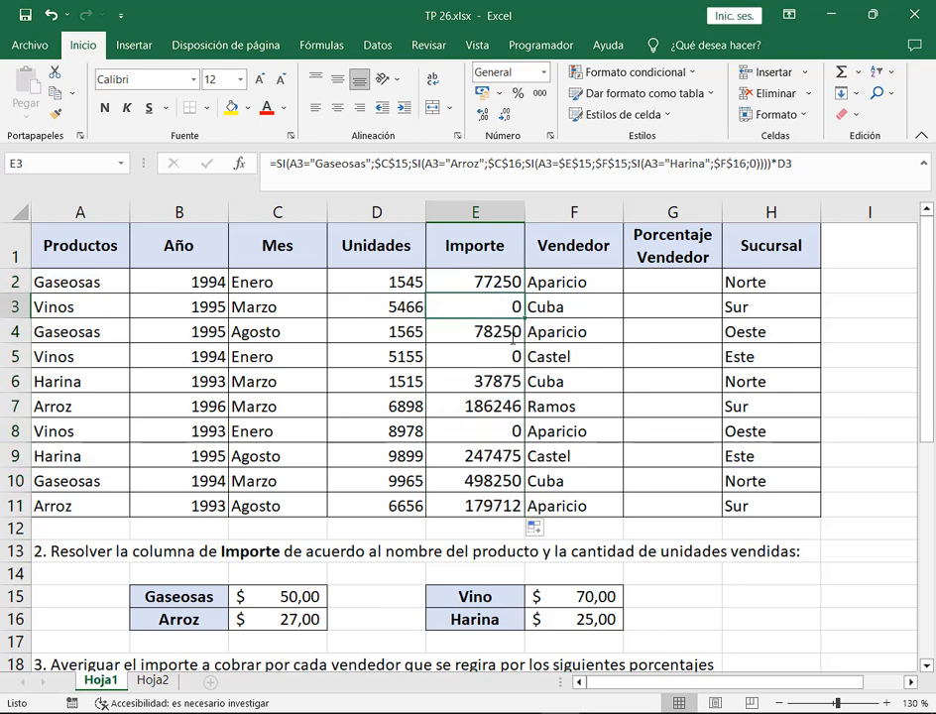
key(Down)
key(Down)
key(Down)
key(Down)
key(Down)
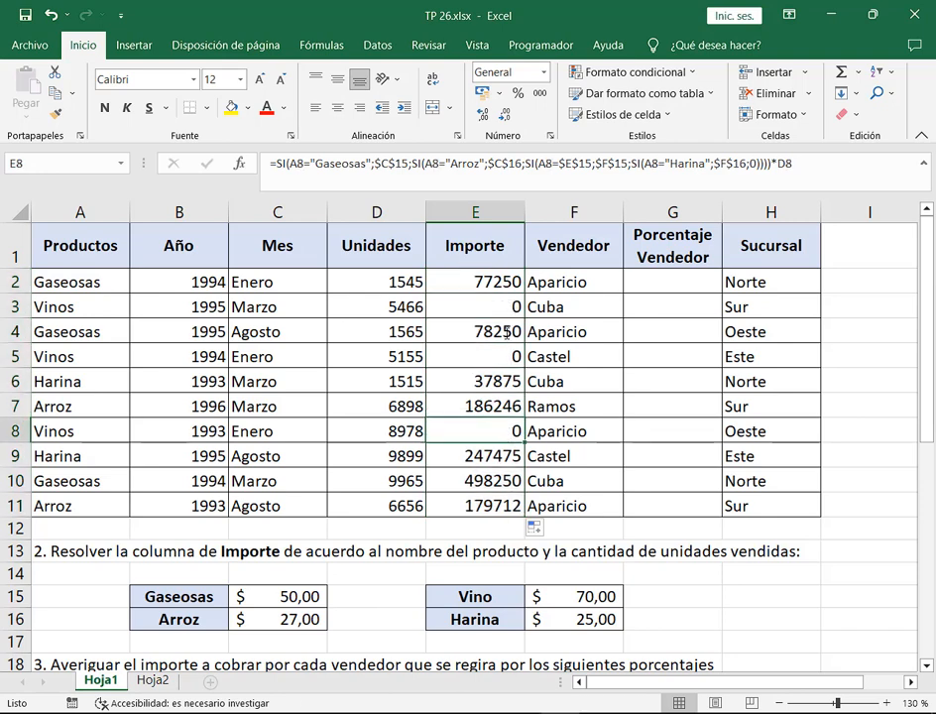
Undo the fill and the $E$15 reference change in the Importe column, returning to E2.
key(Up)
key(Up)
key(Up)
key(Up)
key(Up)
key(Up)
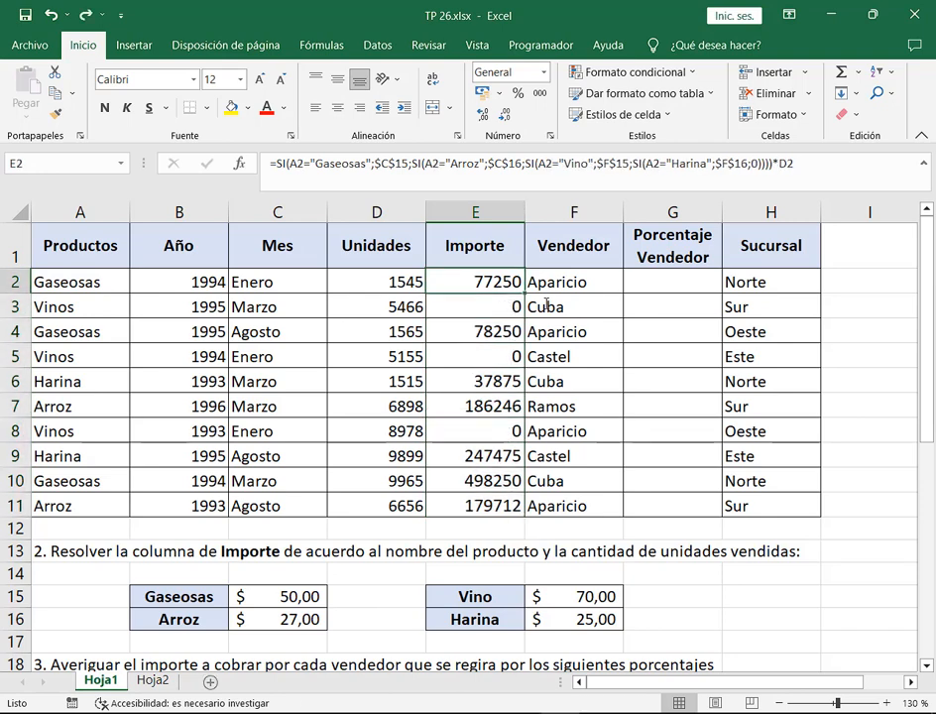
key(Down)
key(Up)
Try the product text in uppercase, replacing "Gaseosas" with "GASEOSAS" in the first condition of the E2 formula.
key(F2)
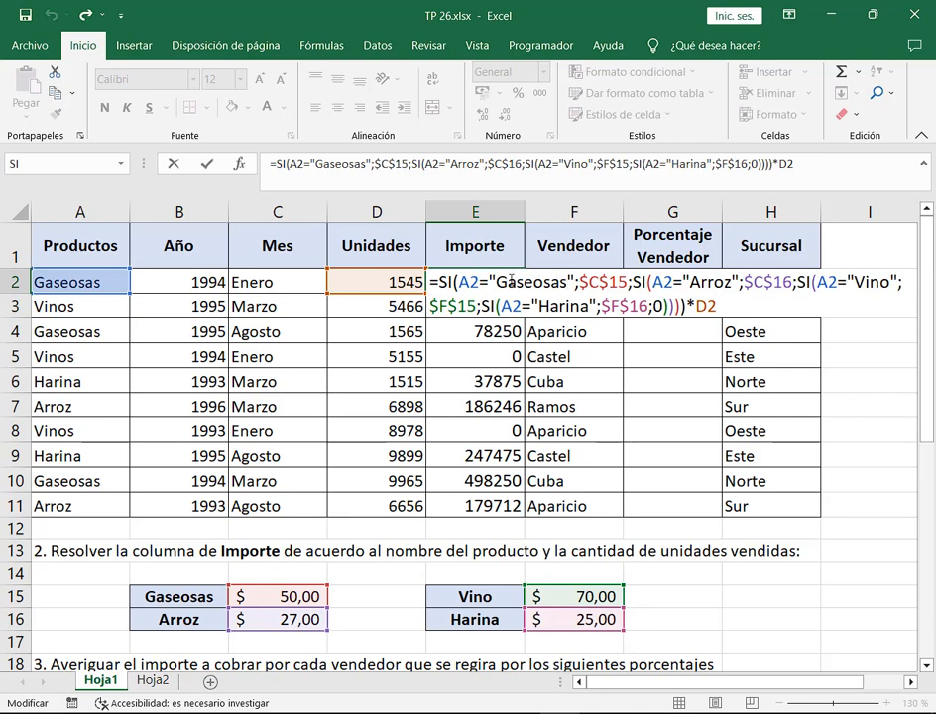
mouse_move(495, 281)
mouse_down()
mouse_move(569, 282)
mouse_move(503, 283)
mouse_up()
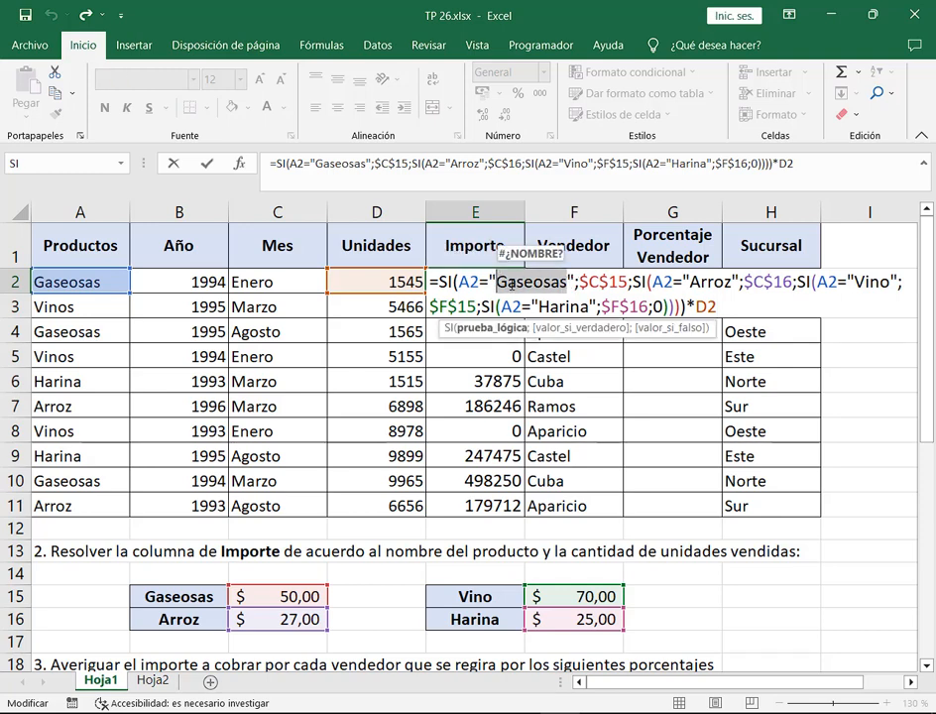
double_click(512, 283)
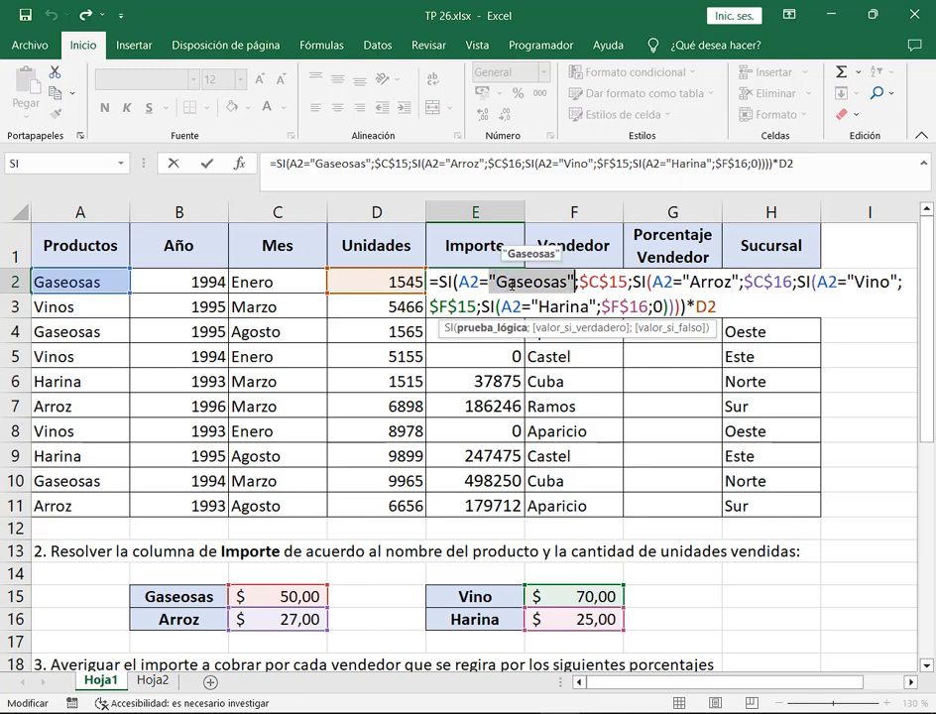
text("GASEO)
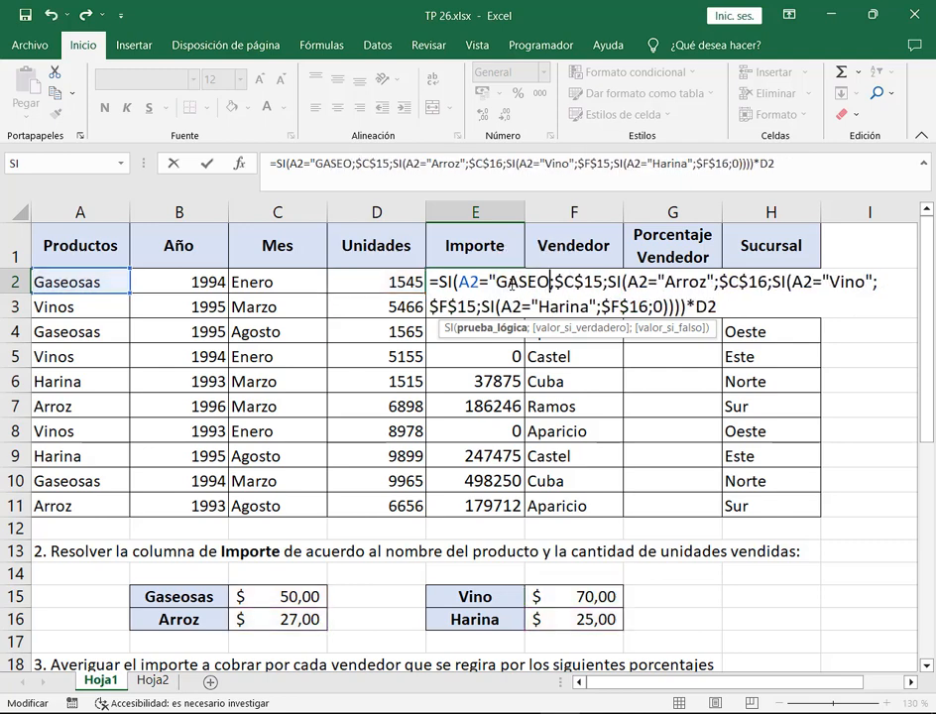
text(SAS")
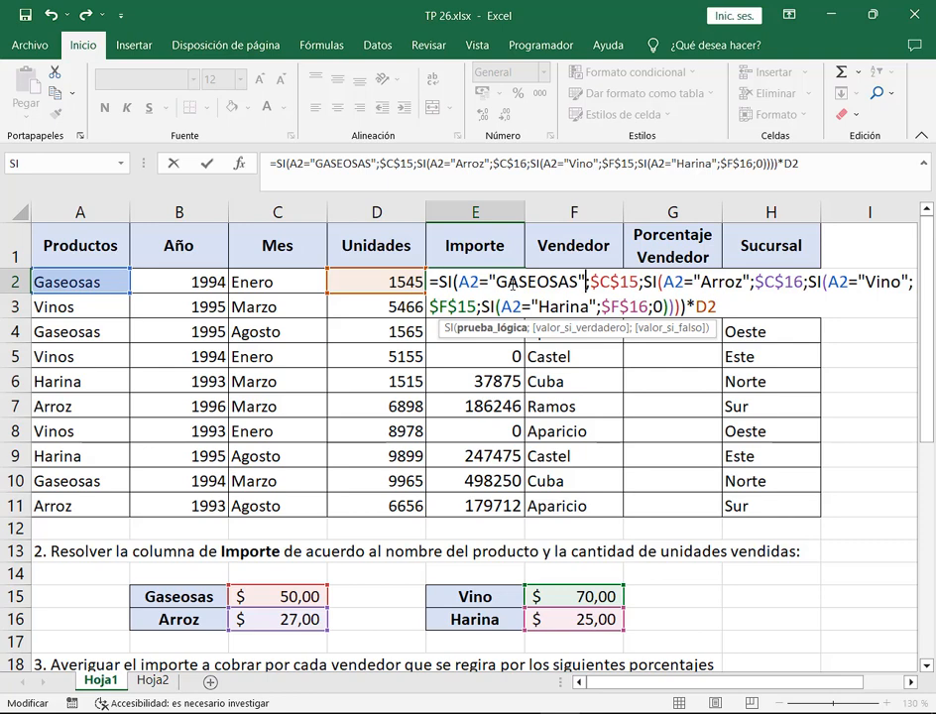
key(Return)
click(515, 281)
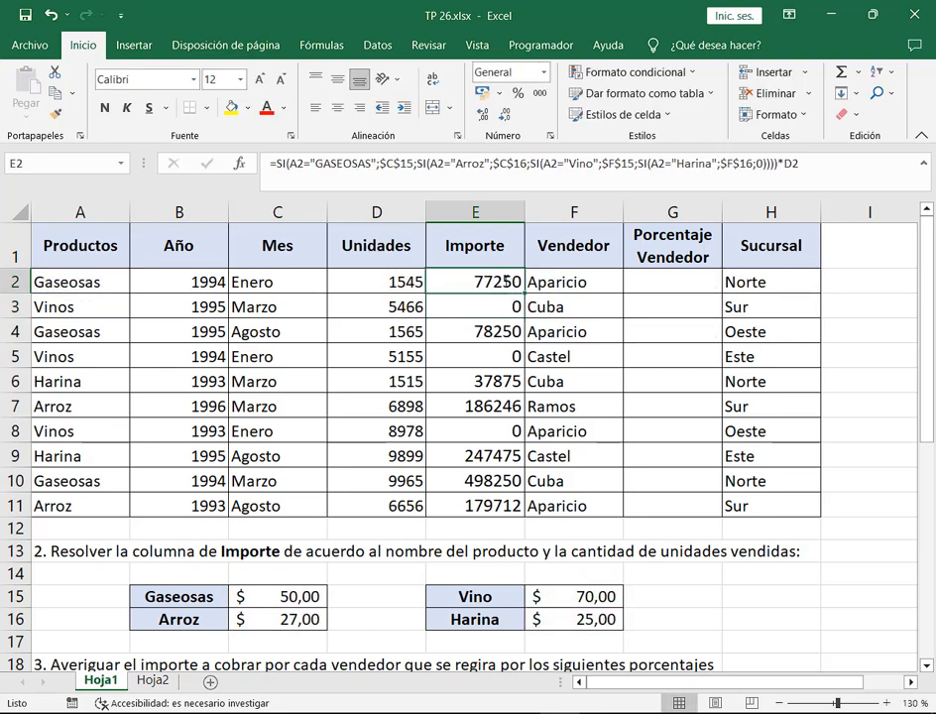
Replace the product text in the first condition of the E2 formula with lowercase "gaseosas".
double_click(481, 278)
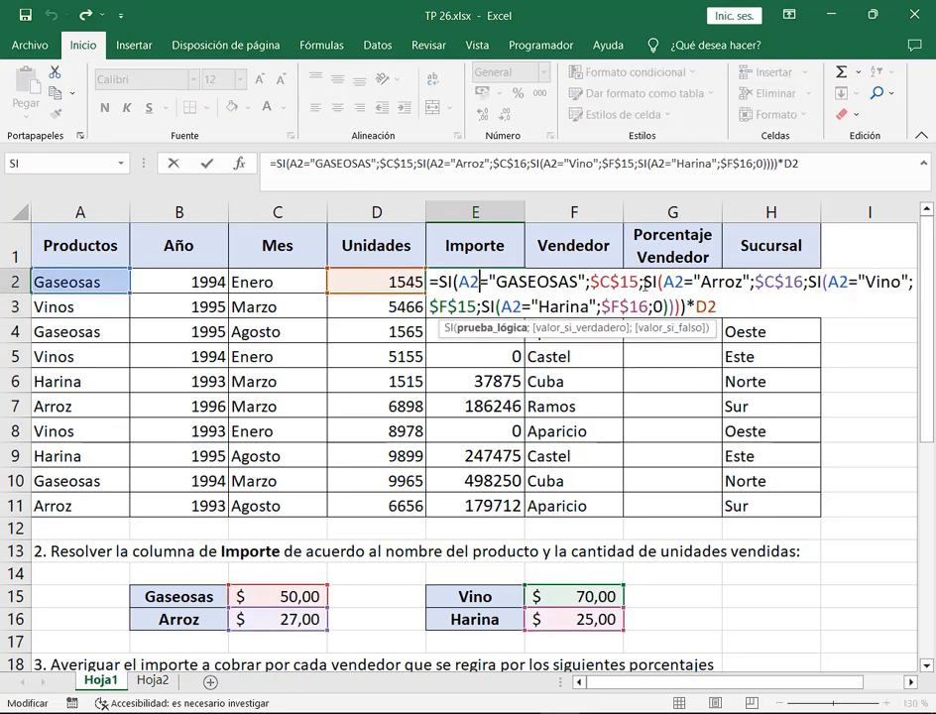
drag(592, 281, 625, 281)
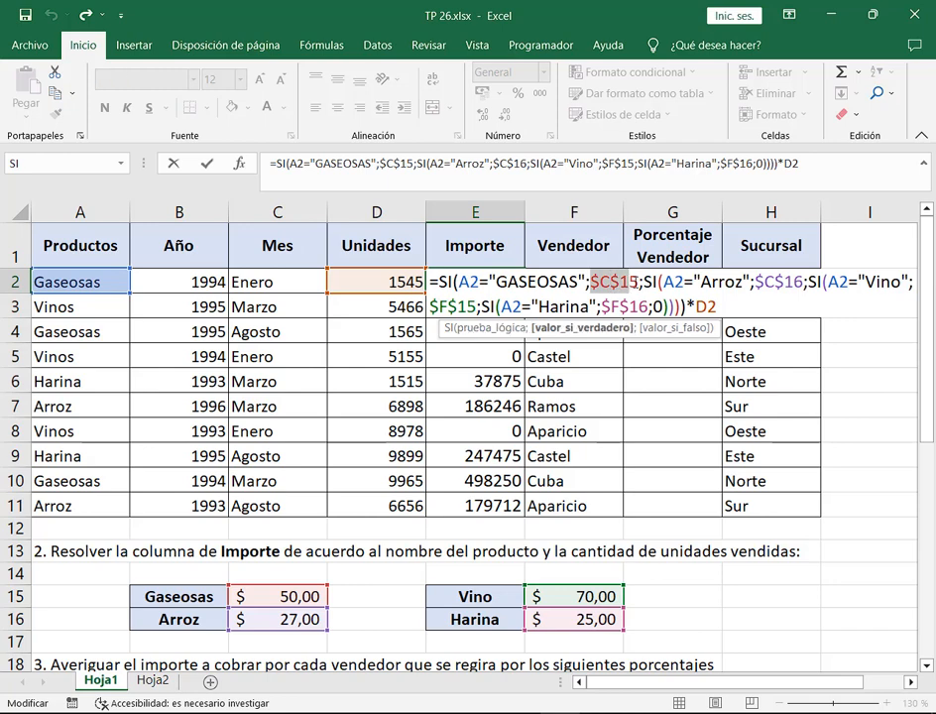
click(536, 281)
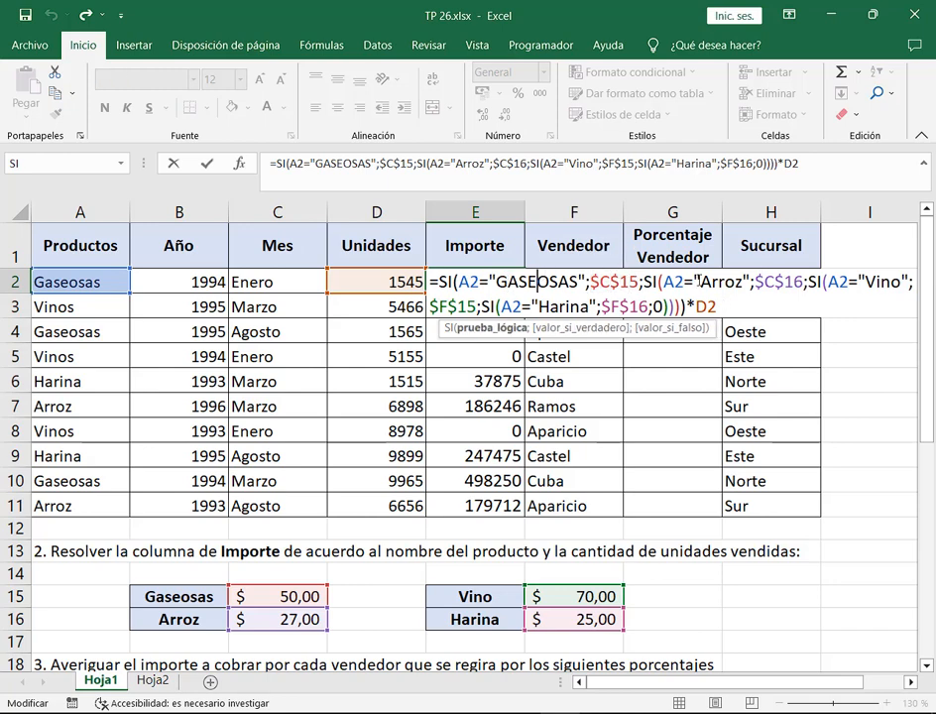
click(552, 281)
double_click(552, 280)
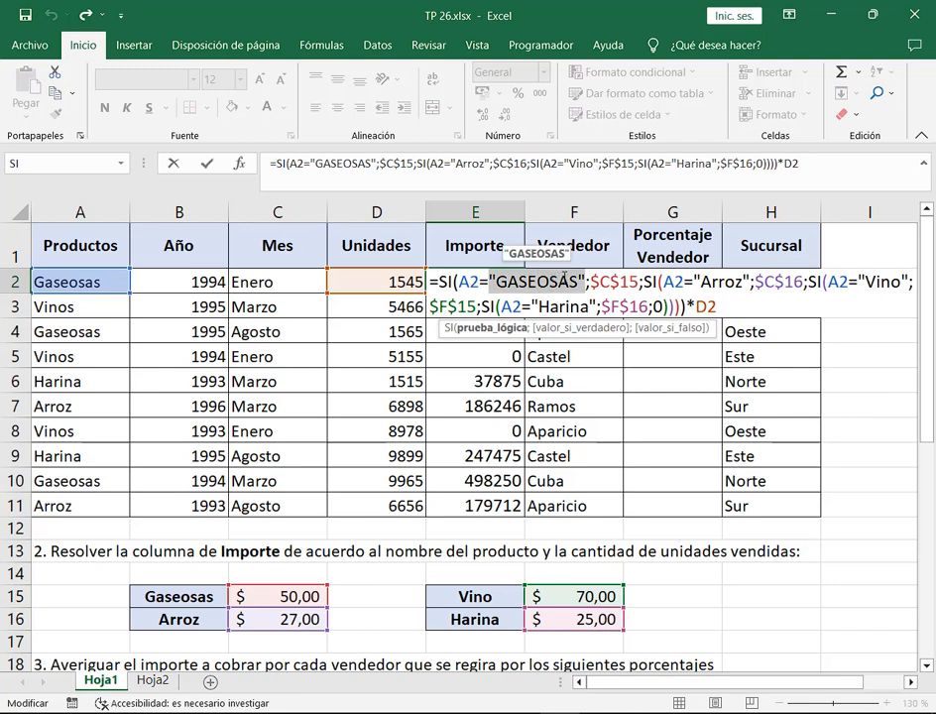
key(BackSpace)
text(gaseosas")
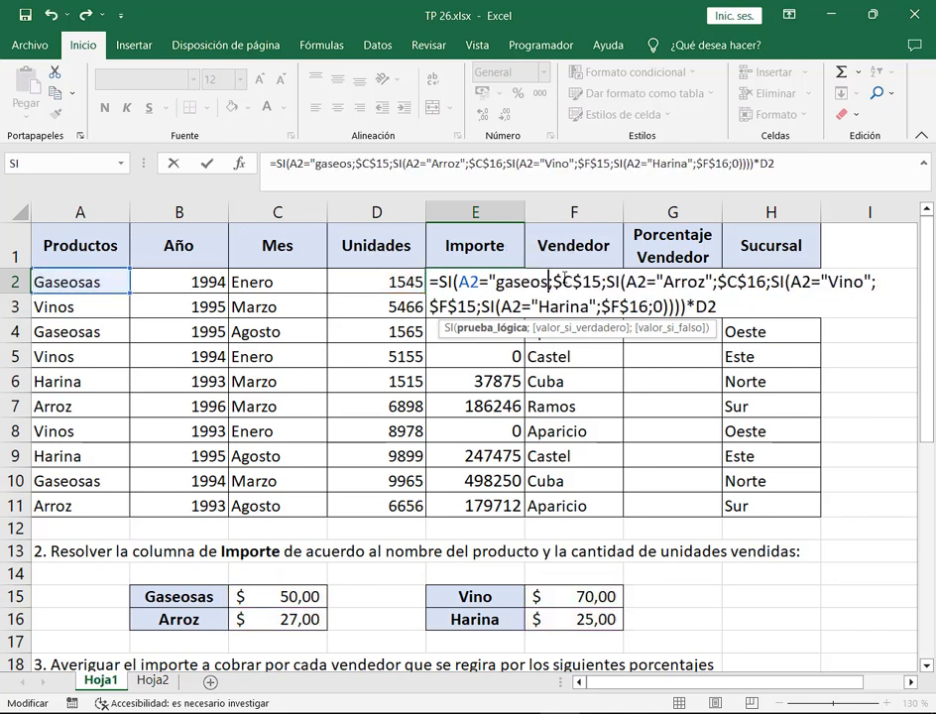
key(Return)
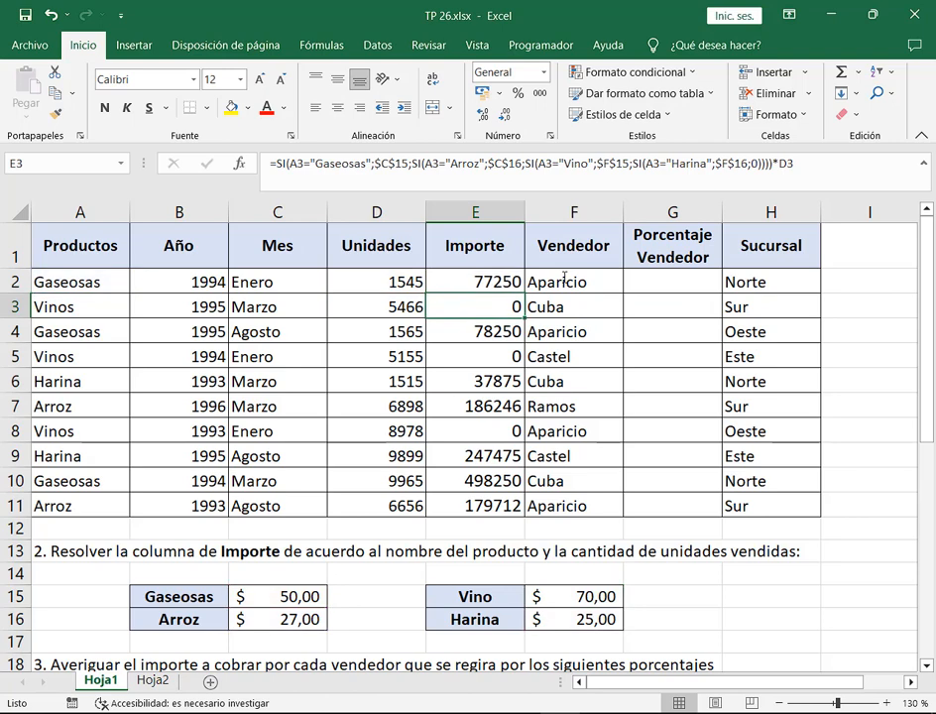
click(504, 283)
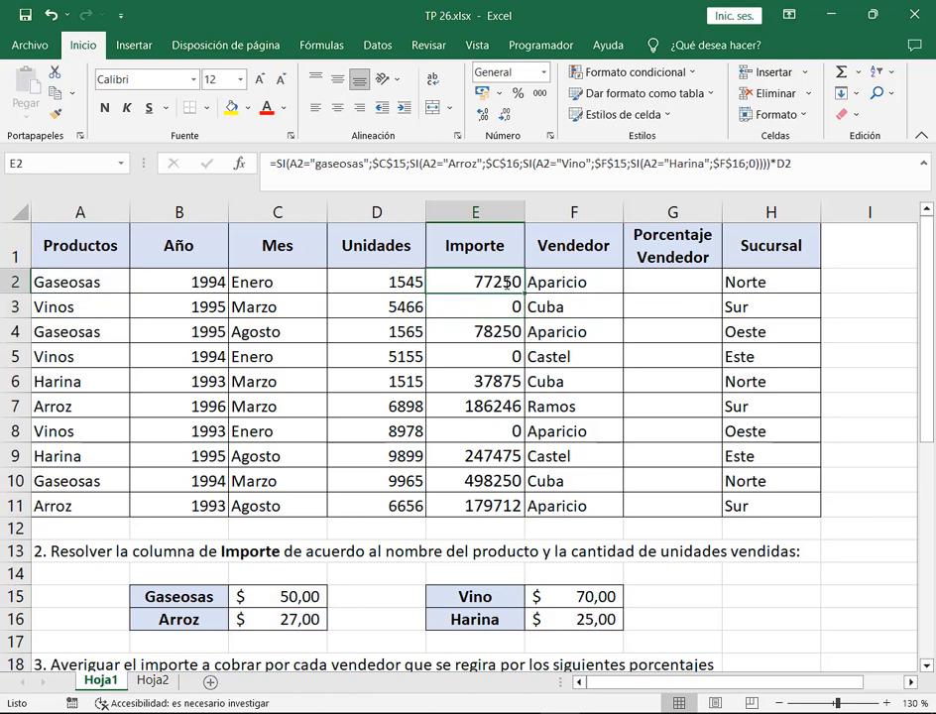
Restore the "Gaseosas" condition in E2 by filling the E3 formula up into E2.
click(509, 304)
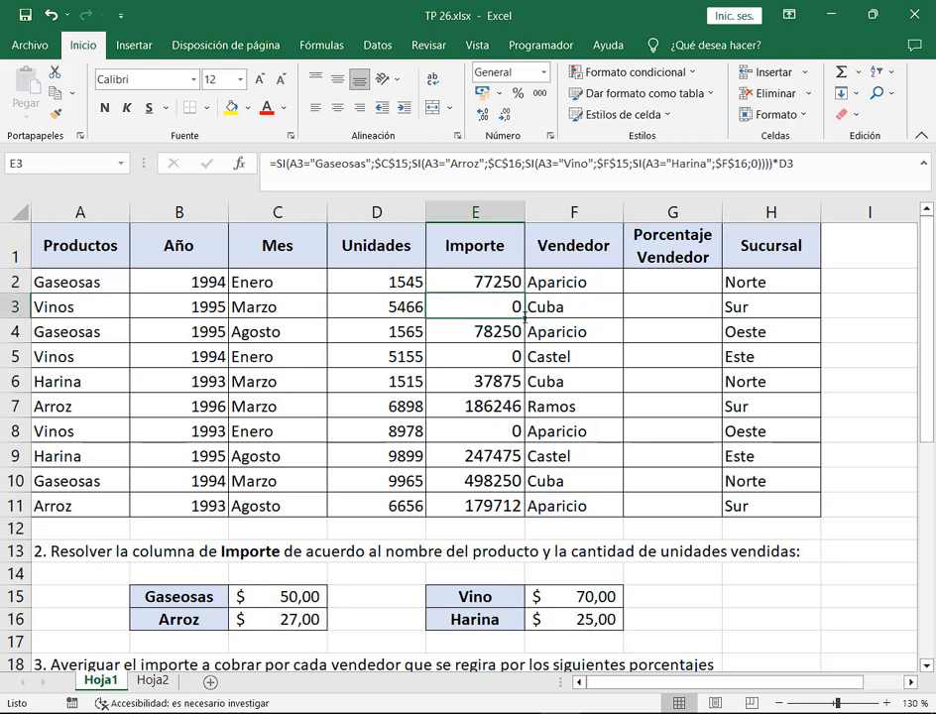
drag(524, 317, 516, 282)
double_click(516, 283)
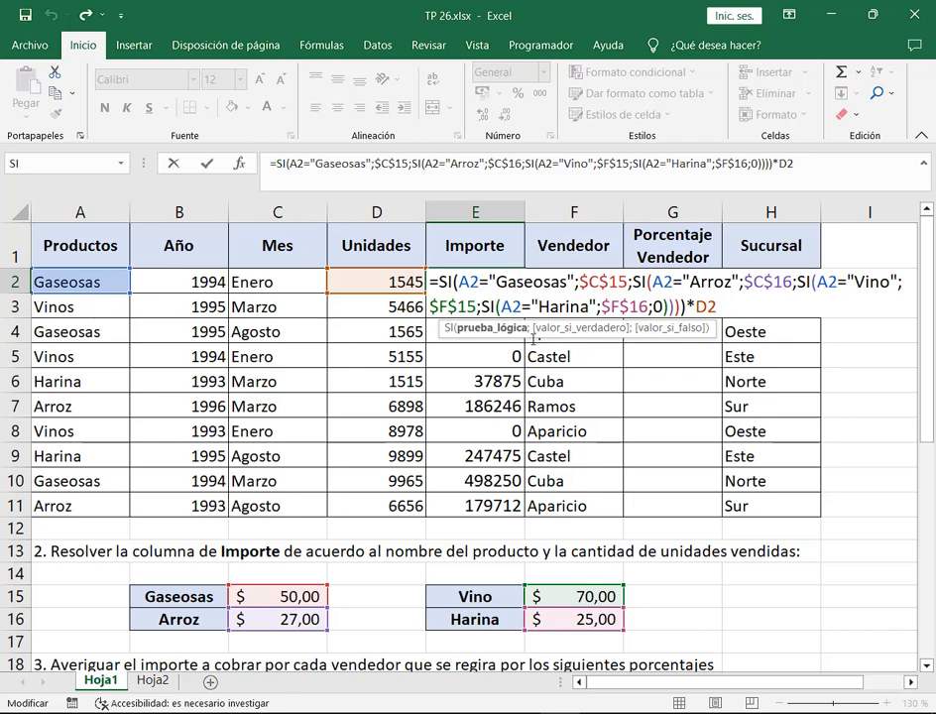
key(ctrl+Return)
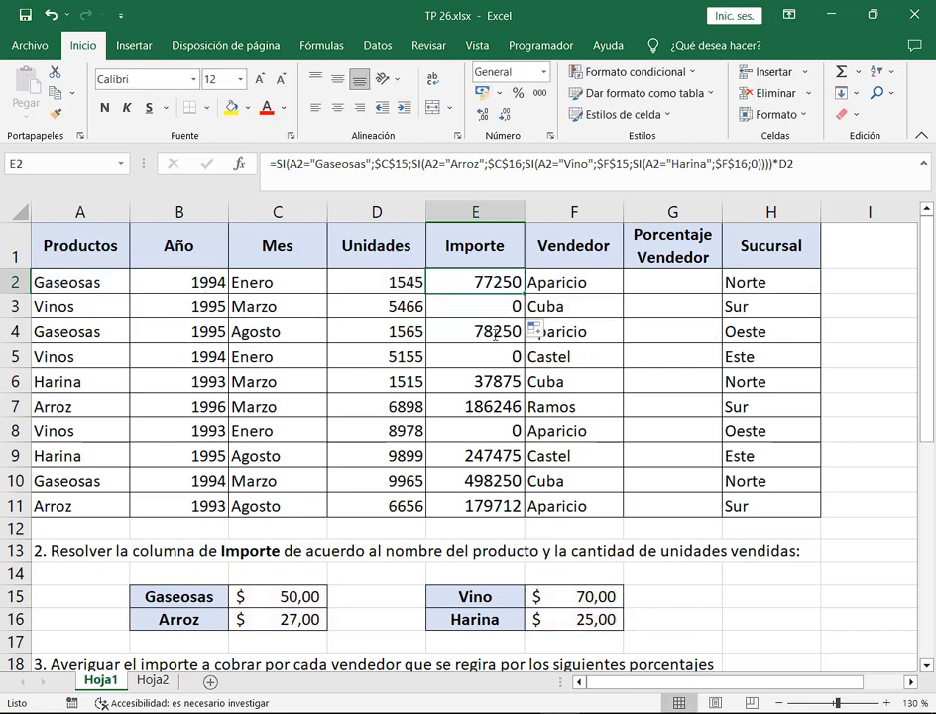
Check the product text in A3 and examine the Importe results of the Vinos rows 3, 5 and 8.
click(104, 305)
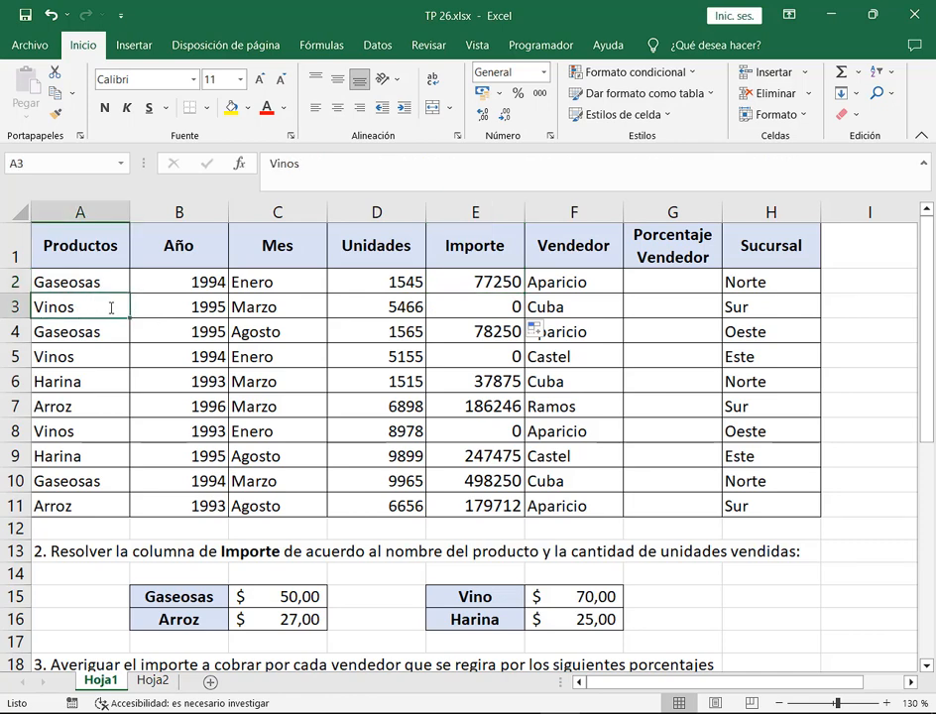
double_click(113, 306)
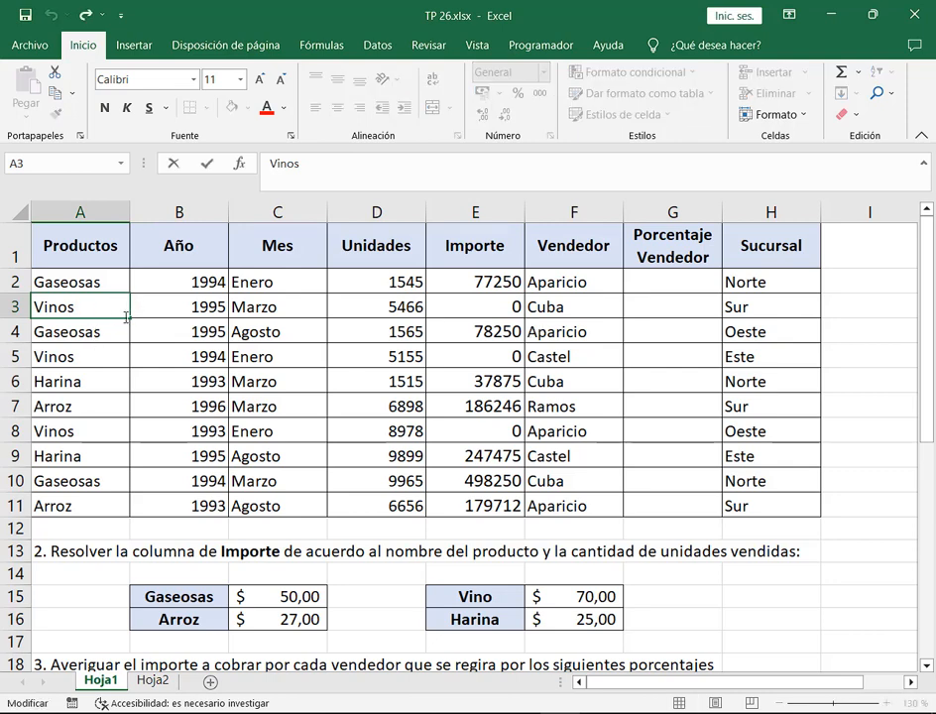
key(Escape)
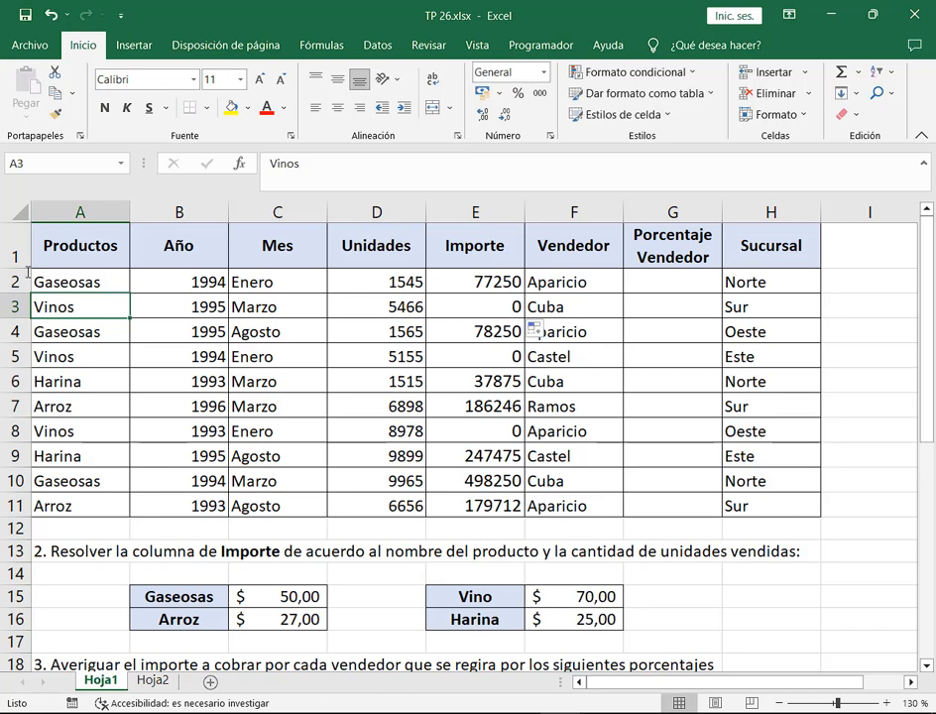
drag(1, 291, 556, 325)
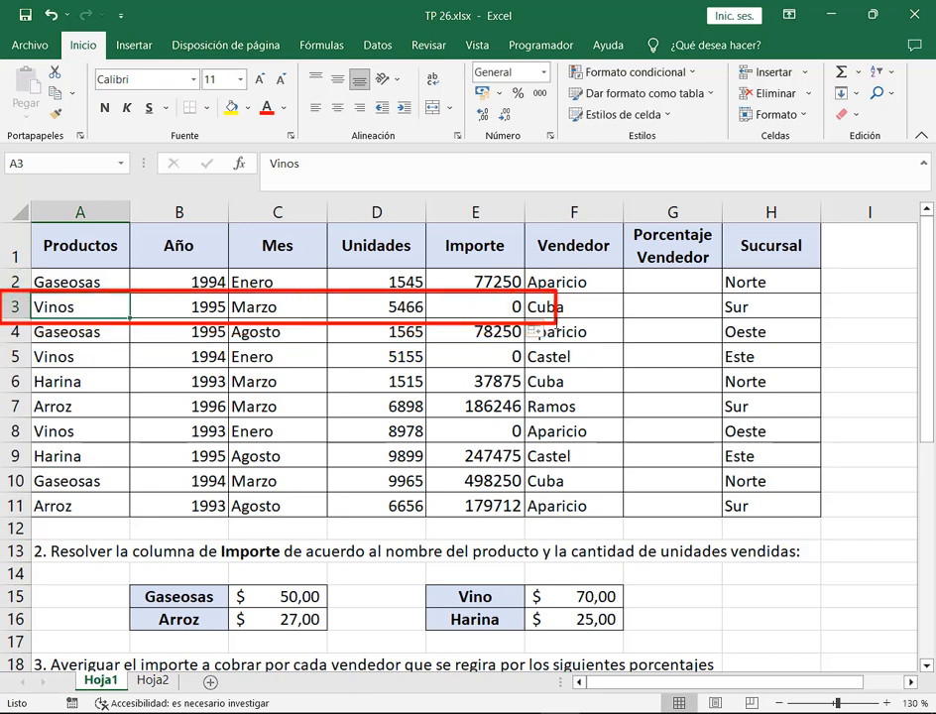
drag(600, 284, 528, 298)
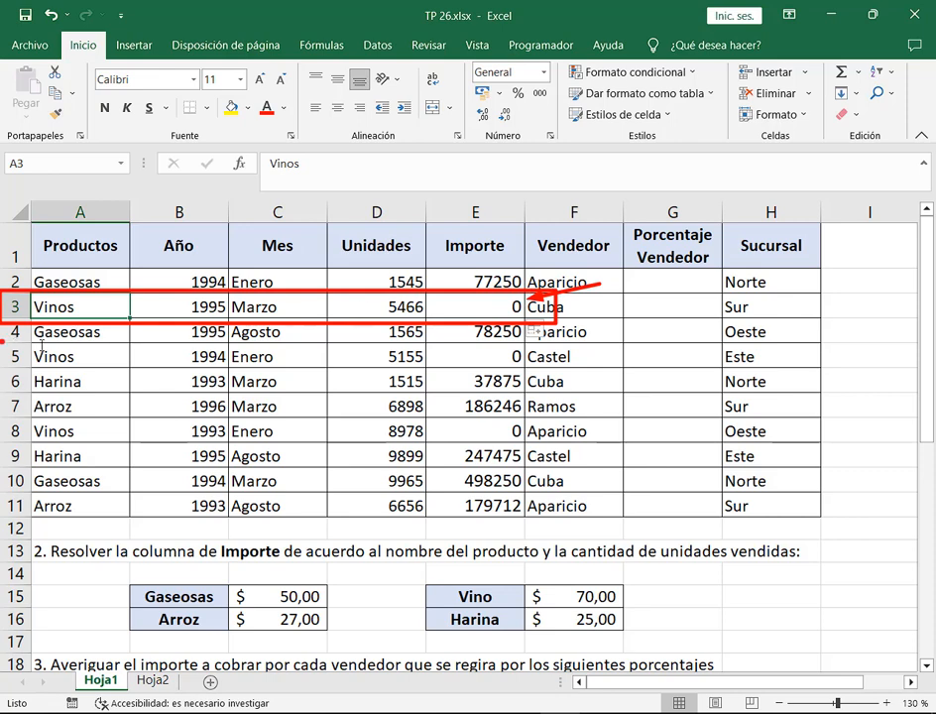
drag(2, 342, 544, 371)
mouse_move(2, 419)
mouse_down()
mouse_move(606, 471)
mouse_move(540, 443)
mouse_up()
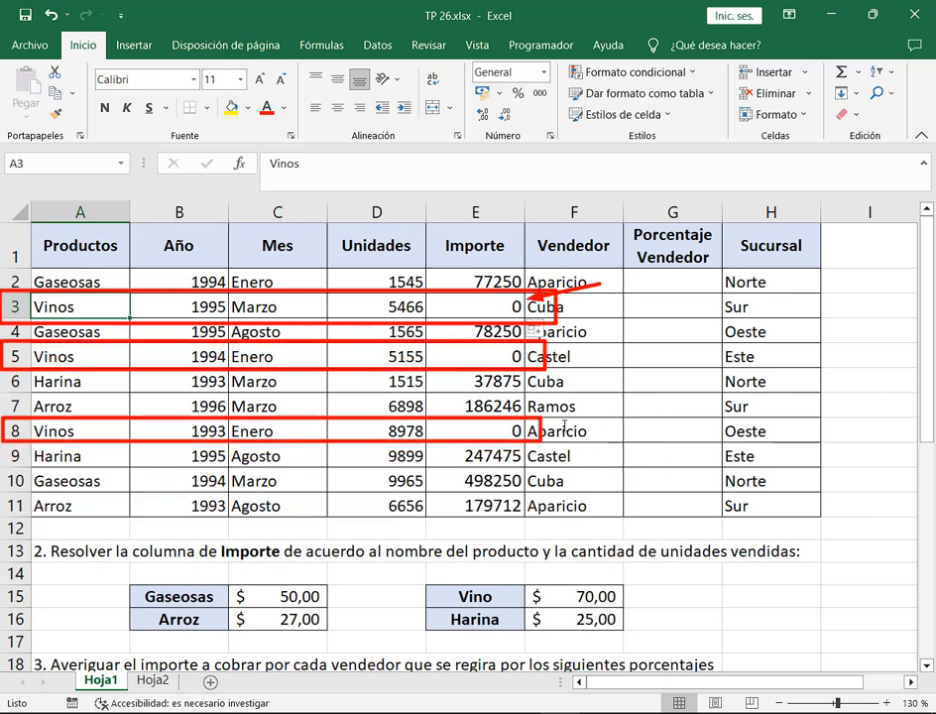
key(Escape)
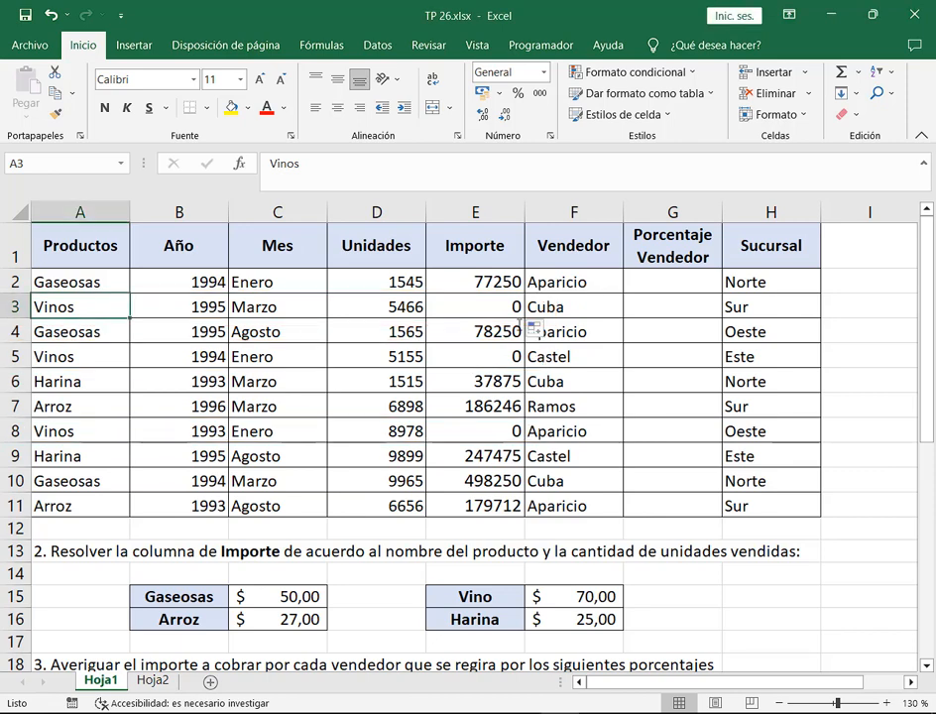
Compare the E2 formula and its Importe result with the Vinos cells E3, E5 and E8.
drag(425, 263, 527, 294)
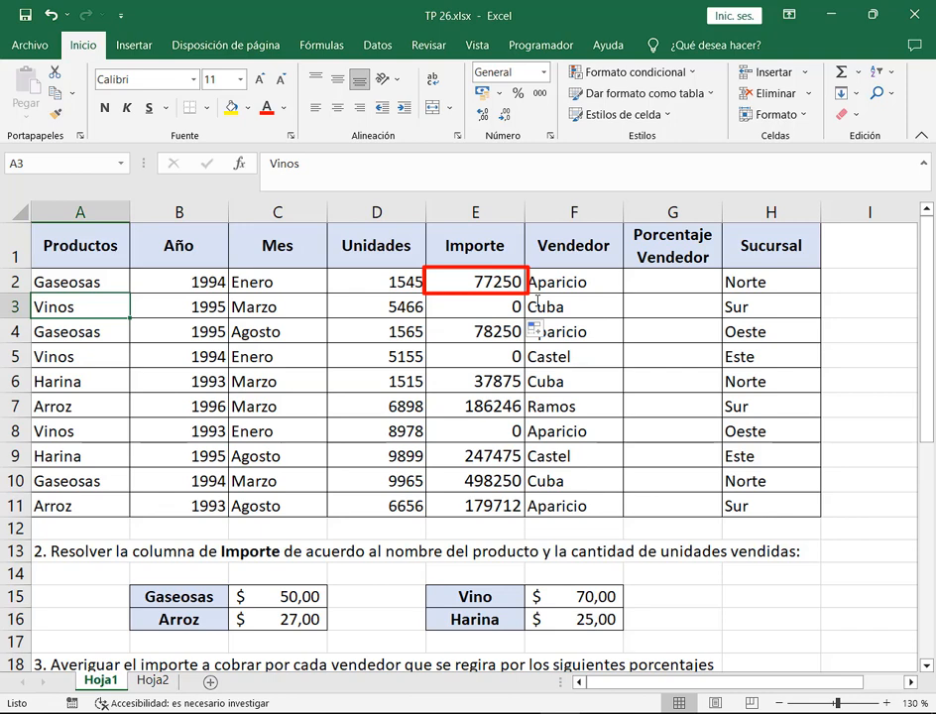
key(Escape)
drag(425, 295, 527, 318)
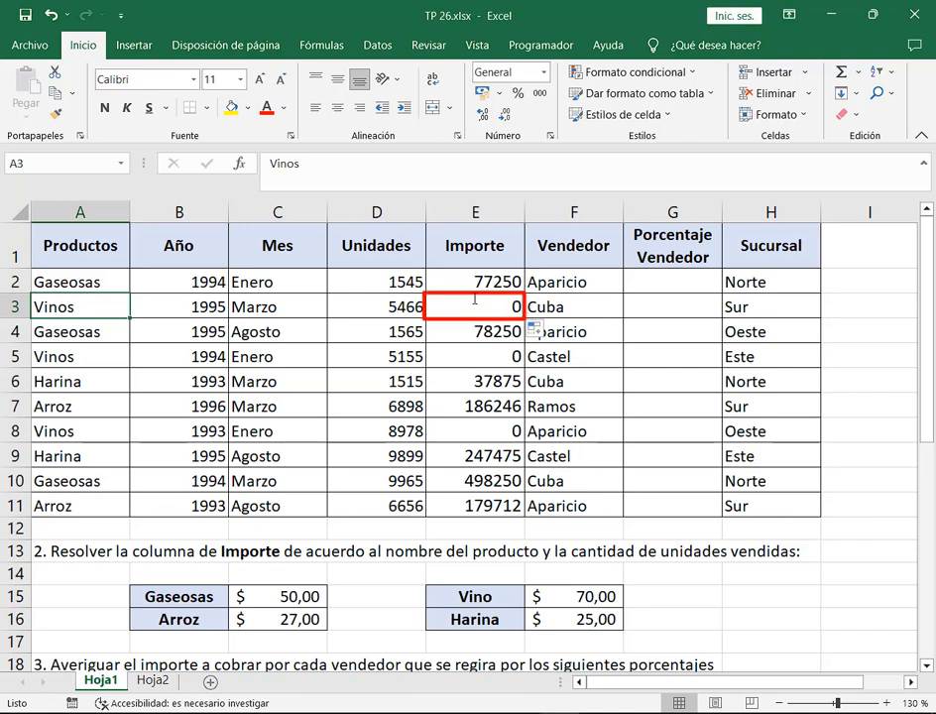
key(Escape)
drag(425, 264, 526, 295)
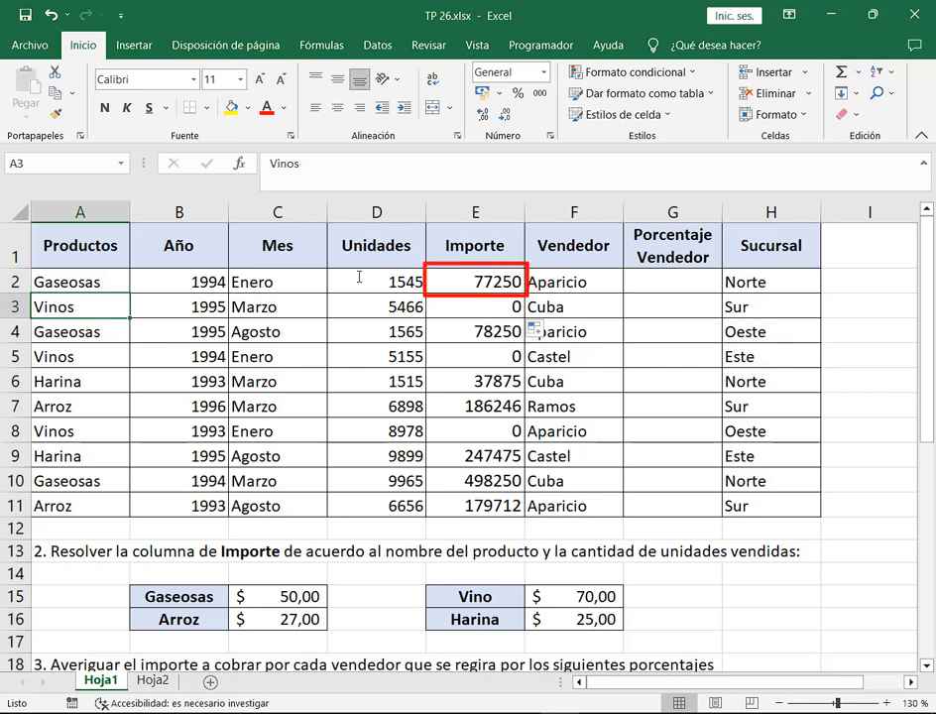
click(485, 281)
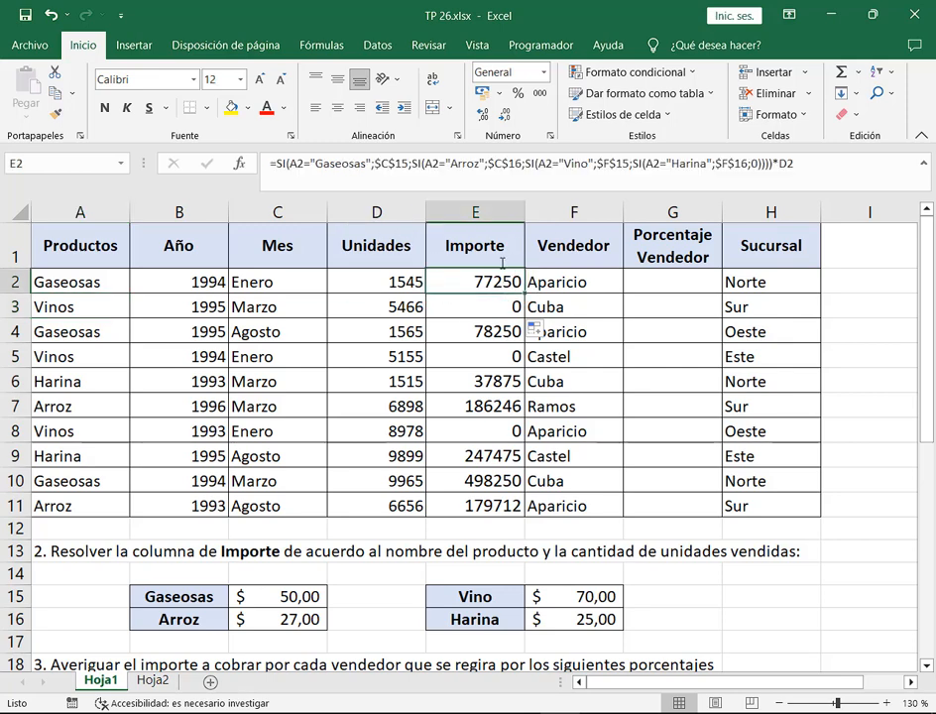
mouse_move(421, 263)
mouse_down()
mouse_move(516, 275)
mouse_move(526, 295)
mouse_move(526, 441)
mouse_up()
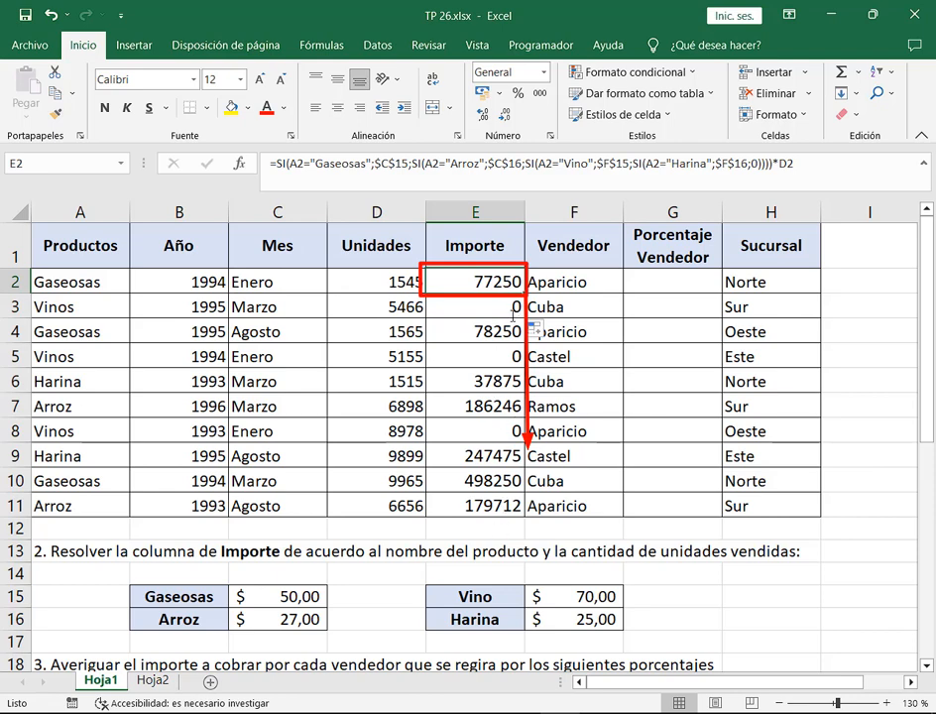
key(Escape)
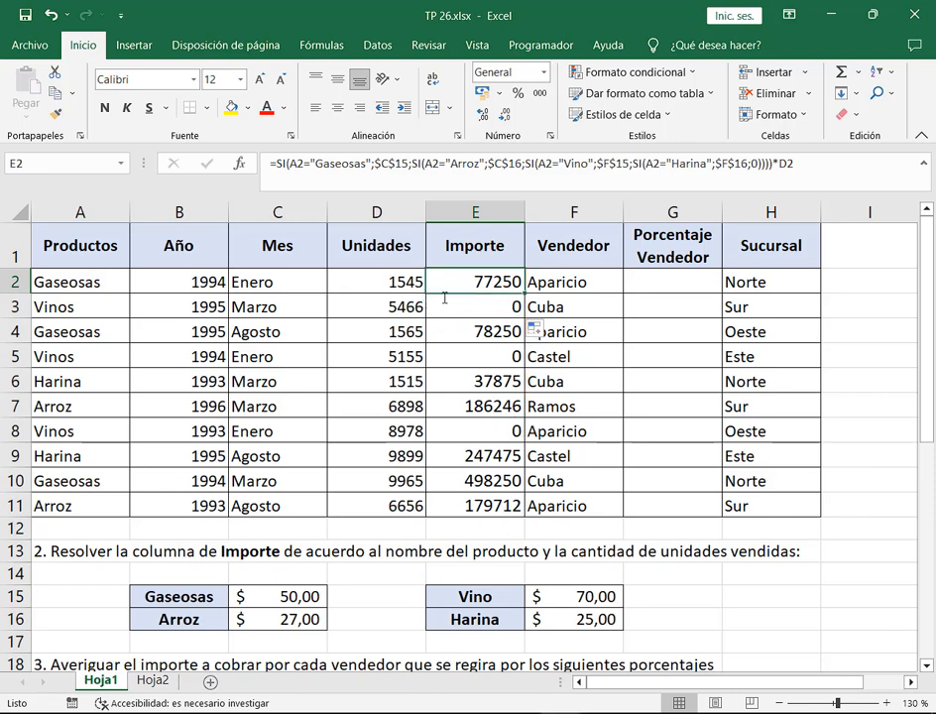
drag(424, 294, 523, 316)
drag(423, 343, 523, 368)
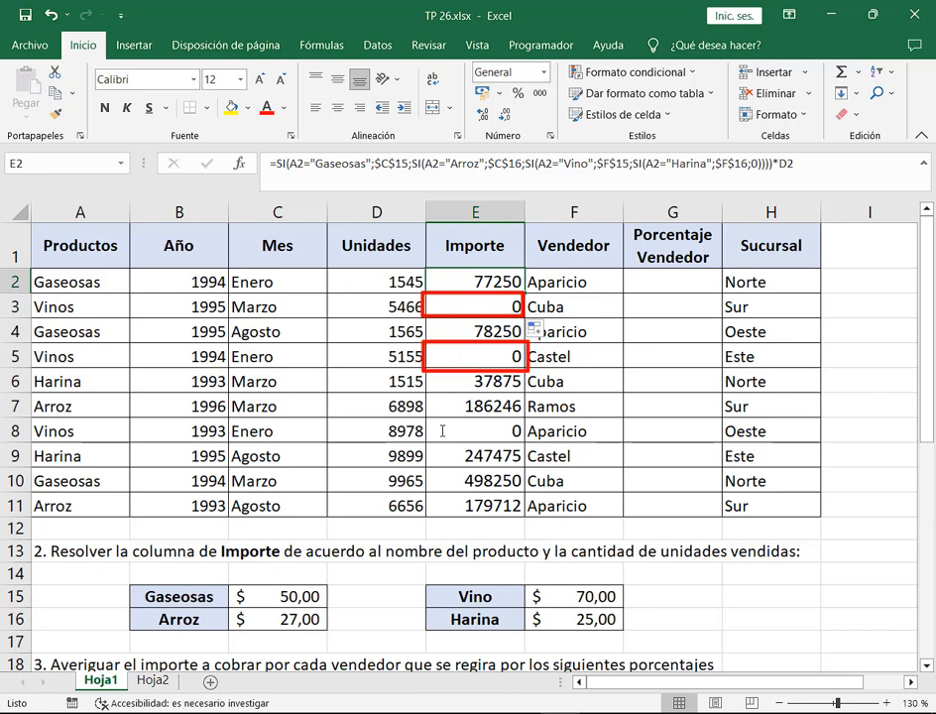
drag(423, 417, 522, 442)
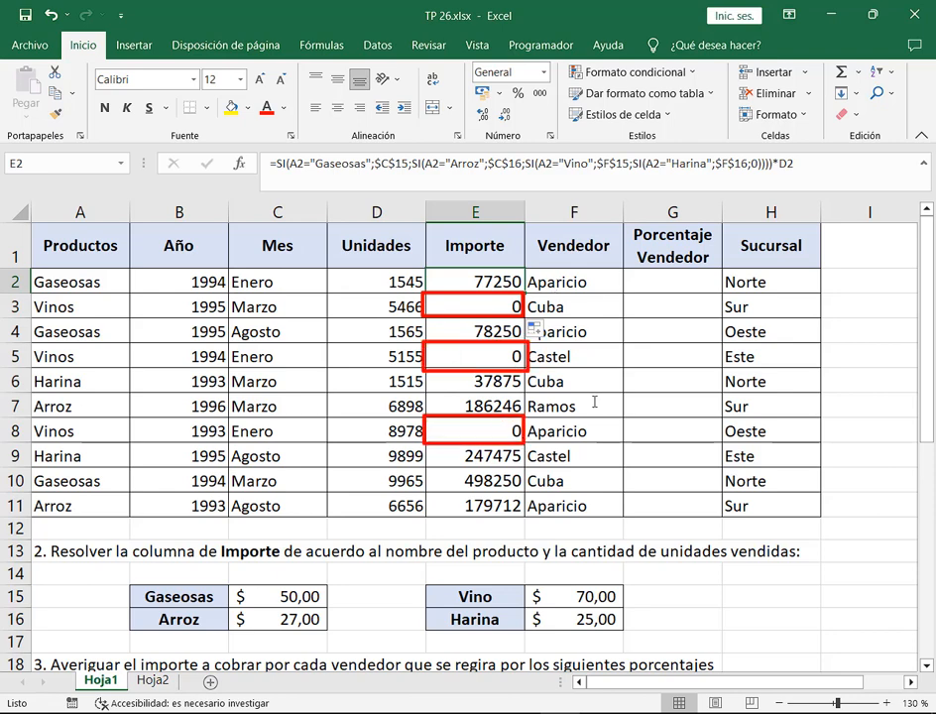
key(Escape)
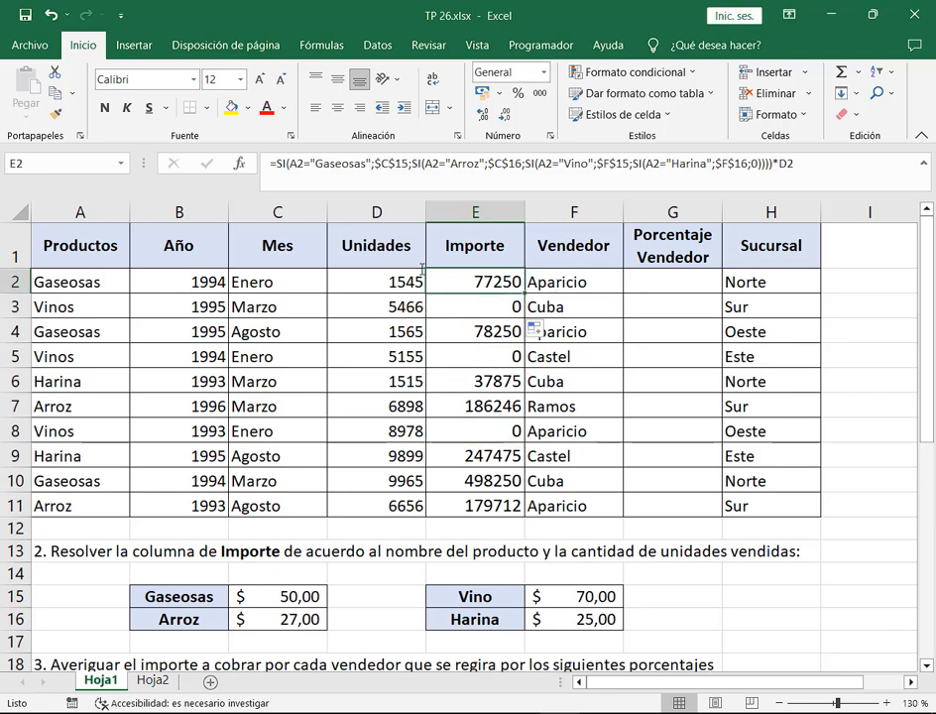
mouse_move(423, 267)
mouse_down()
mouse_move(525, 297)
mouse_move(525, 466)
mouse_up()
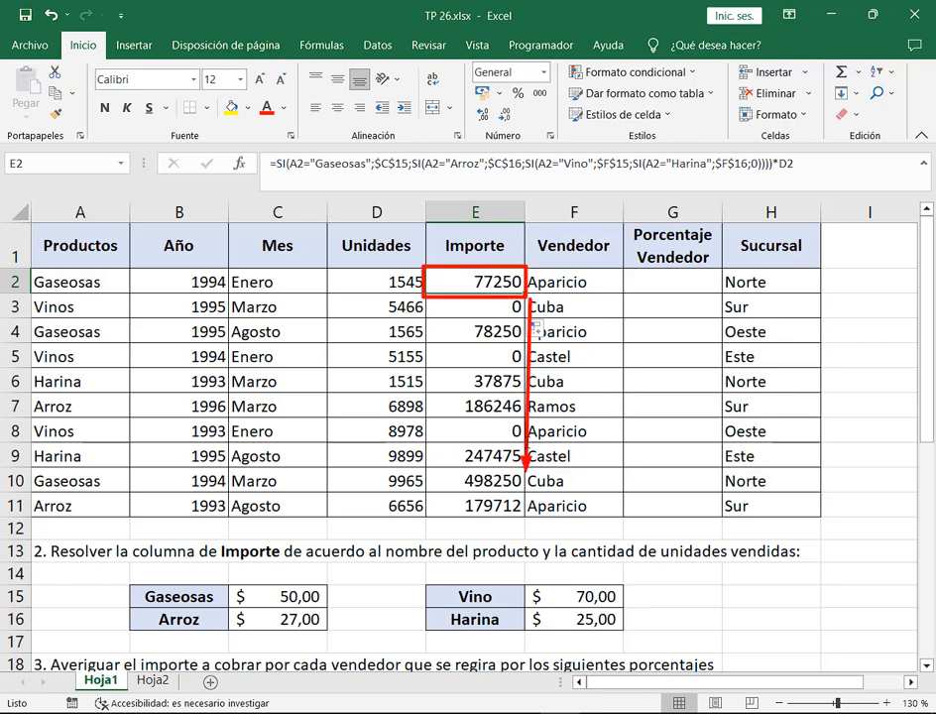
key(Escape)
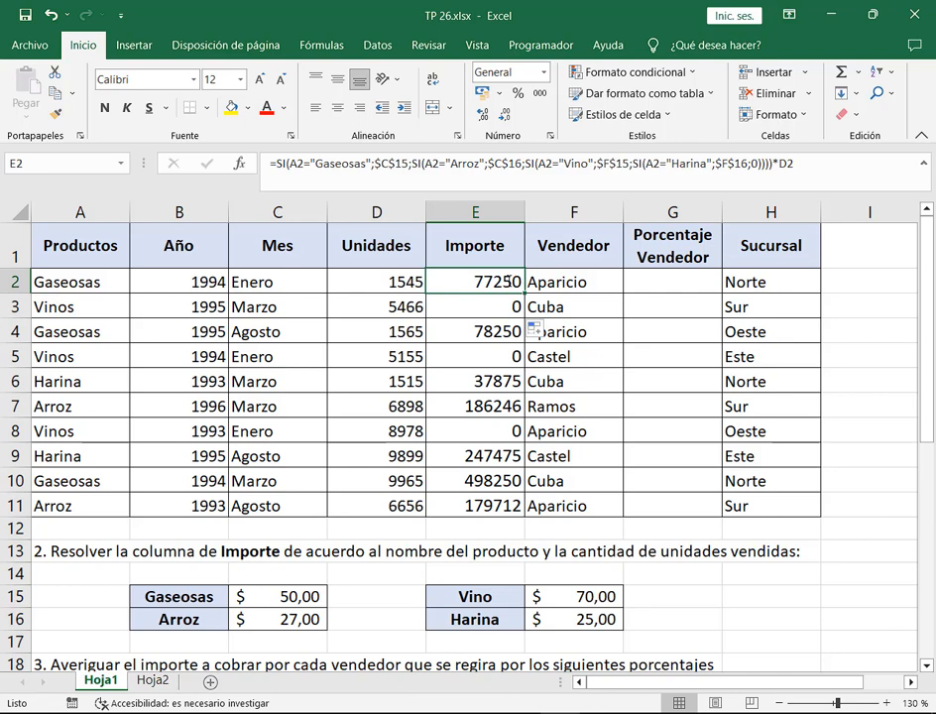
Set the product text in the third condition of the E2 formula to "Vinos" and fill the formula down to E11.
double_click(508, 281)
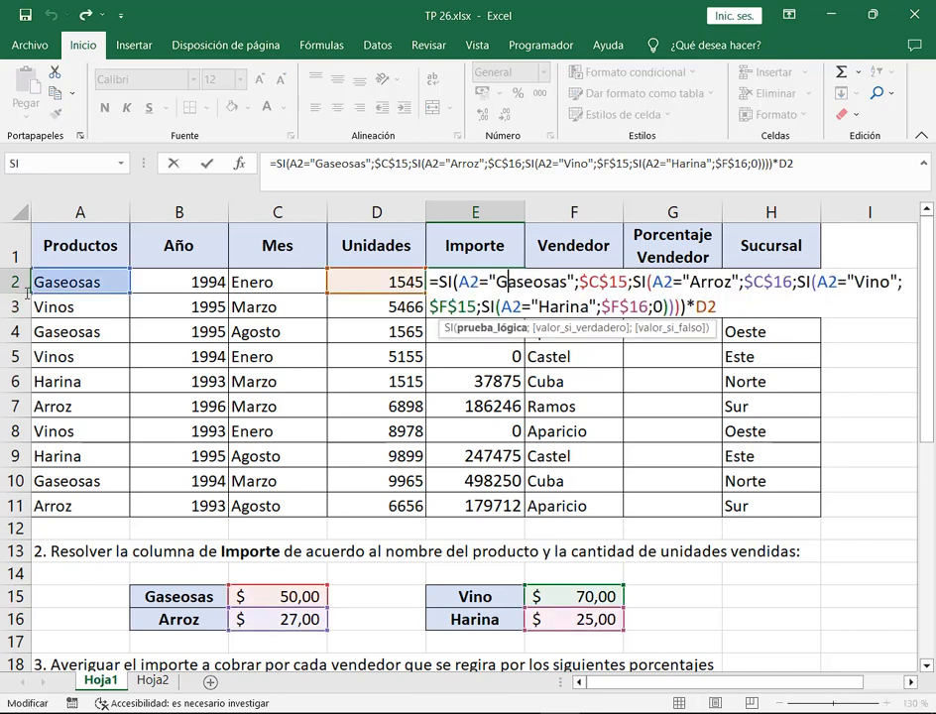
drag(24, 294, 86, 319)
scroll(783, 327, right, 2)
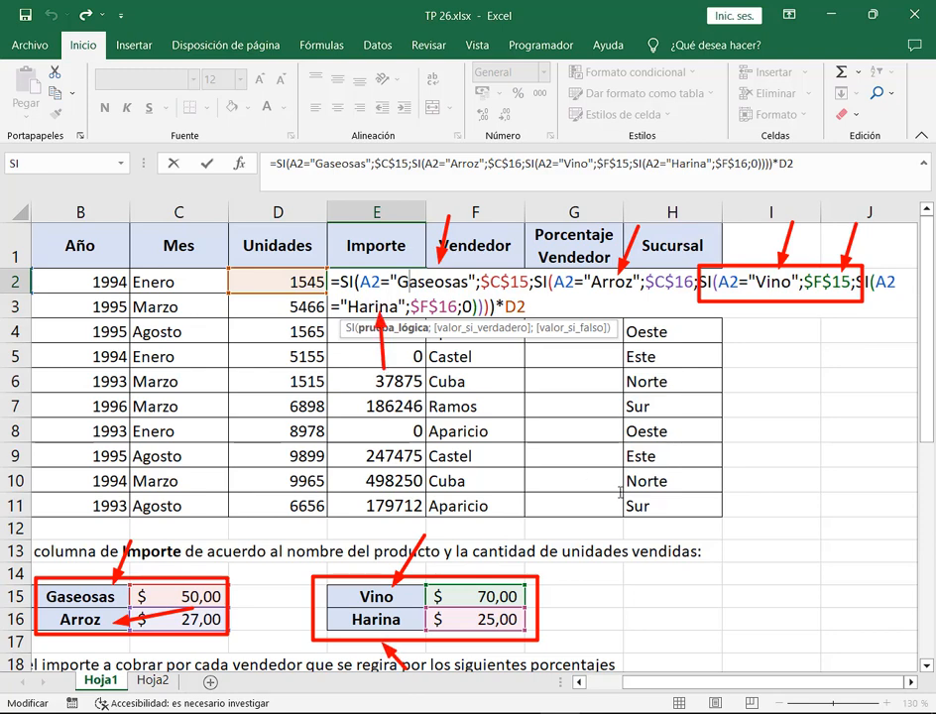
click(580, 682)
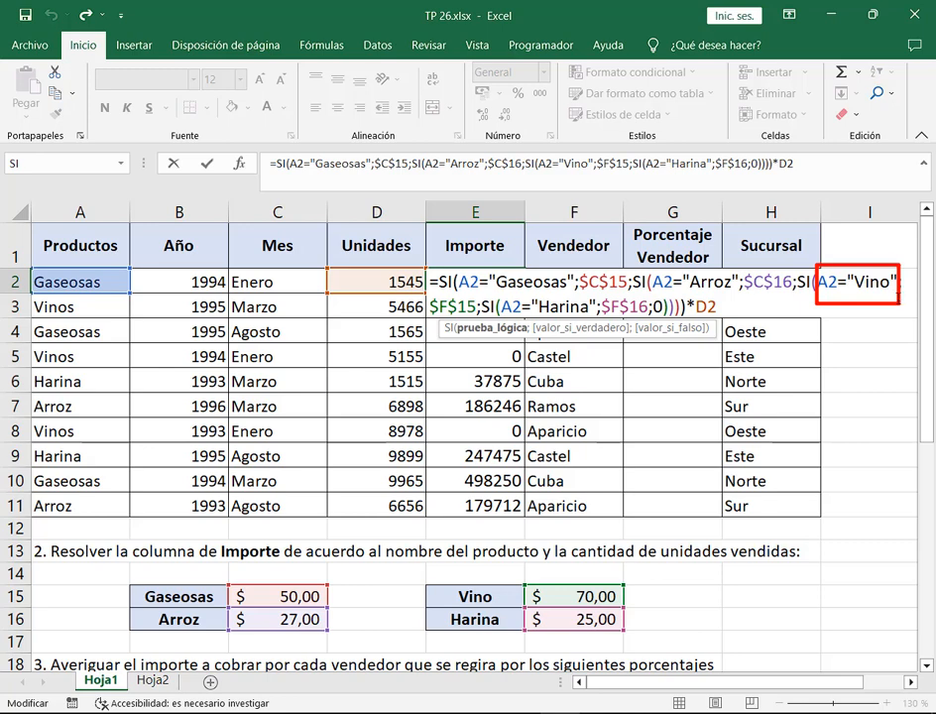
click(895, 287)
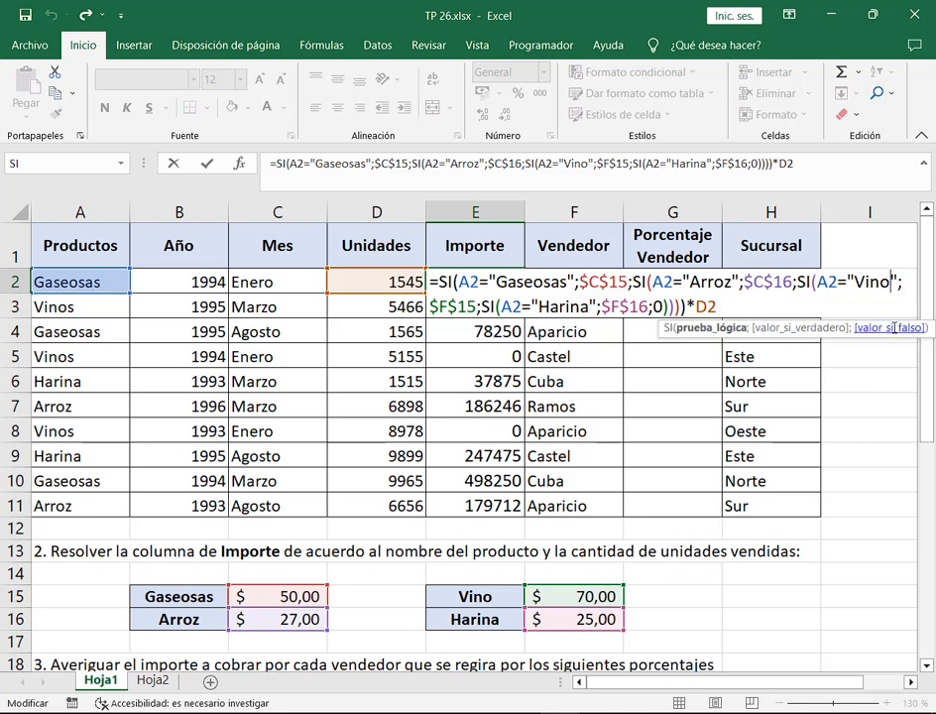
text(s)
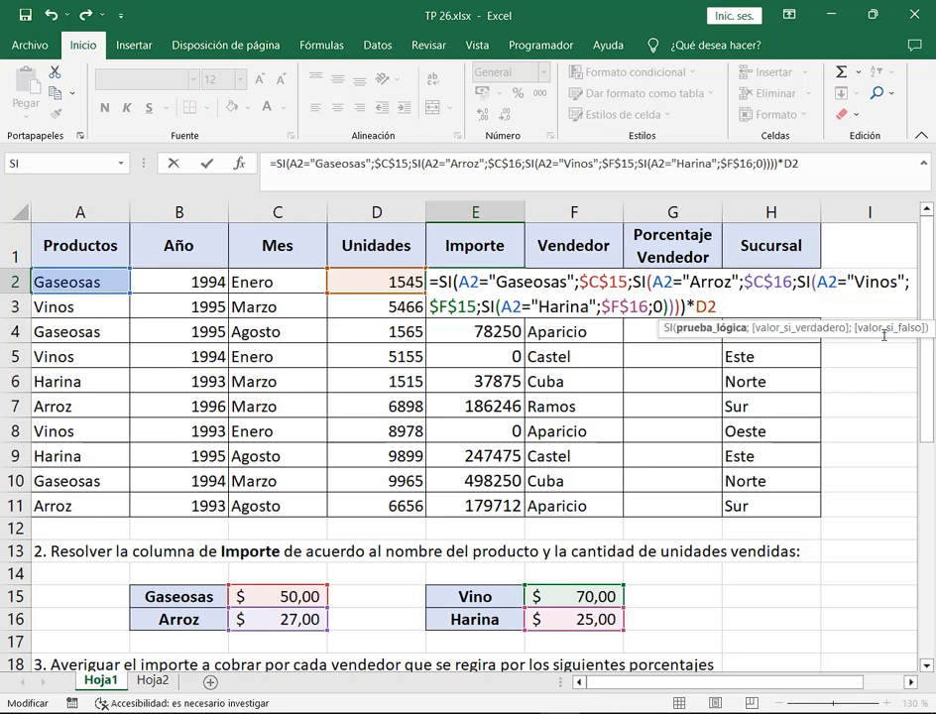
key(Return)
click(496, 281)
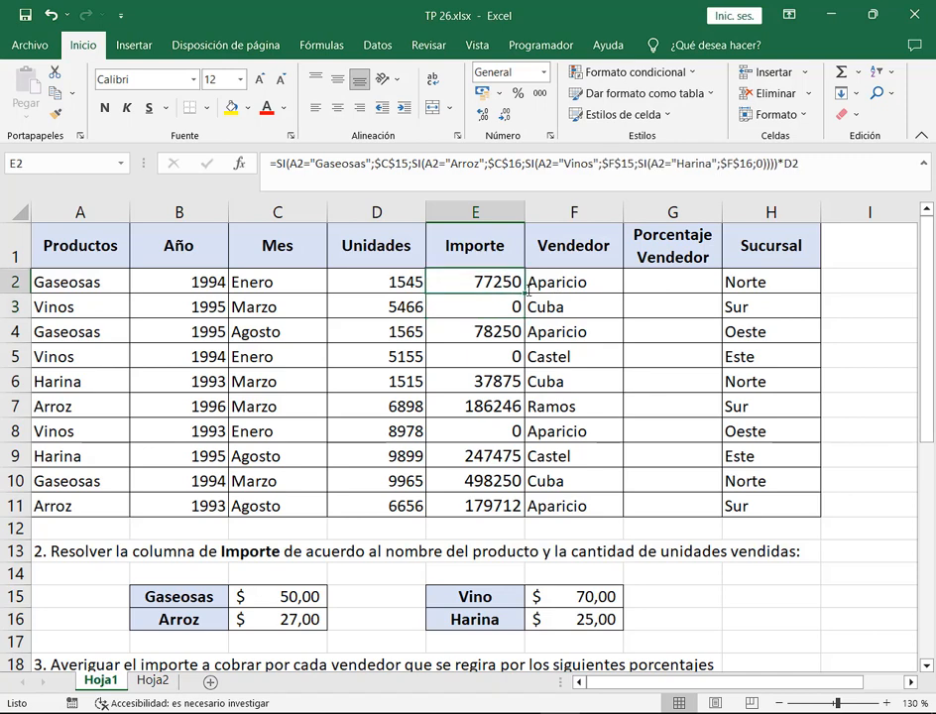
drag(527, 291, 500, 500)
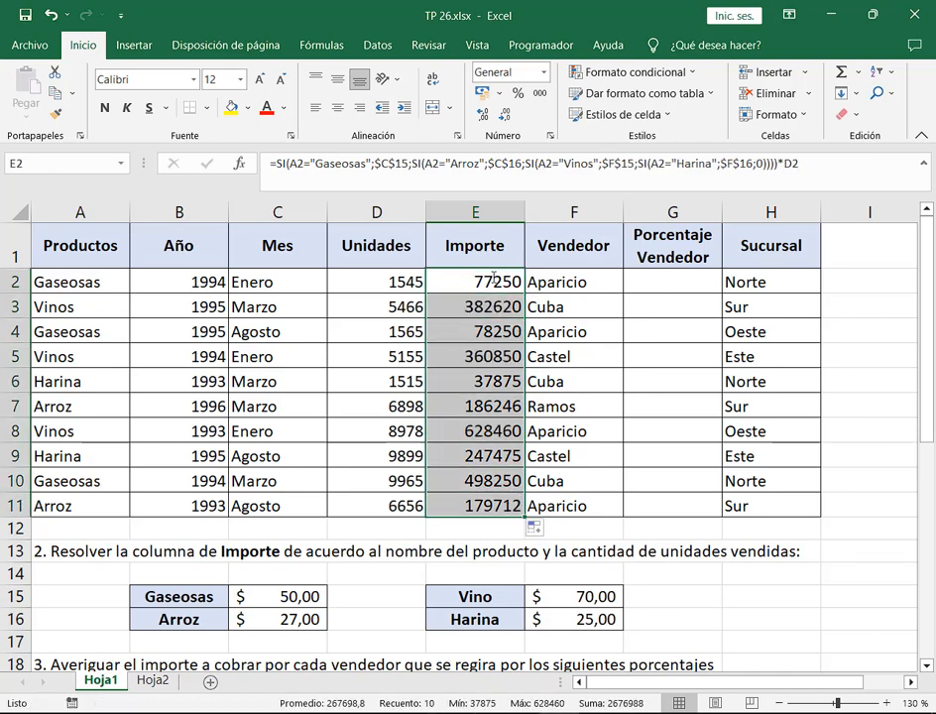
Rename the product label in E15 of the price table as "Vinos".
click(486, 593)
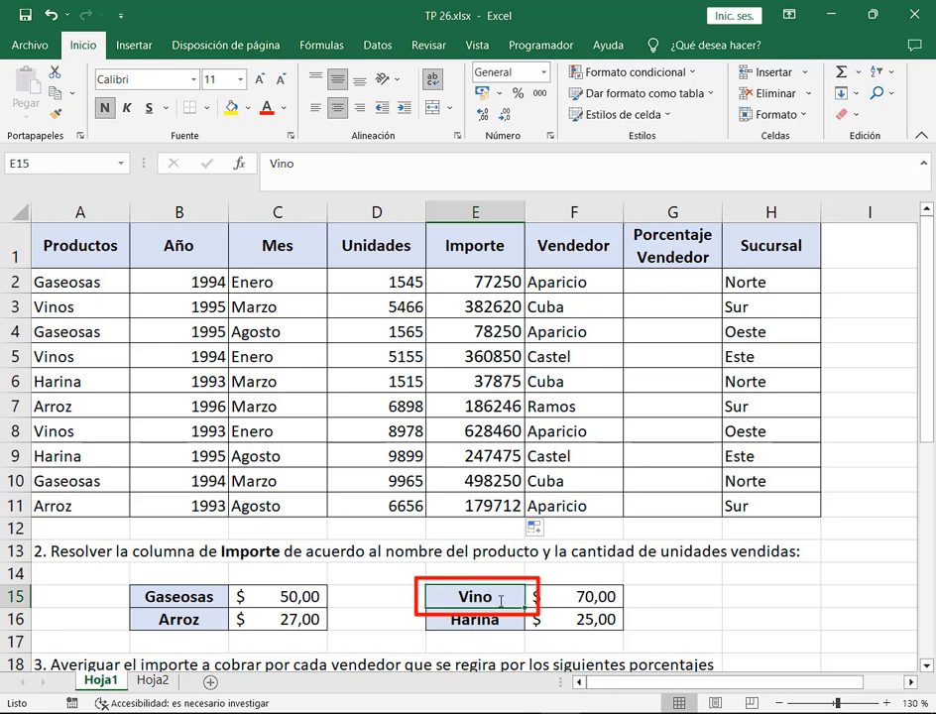
double_click(501, 602)
text(s)
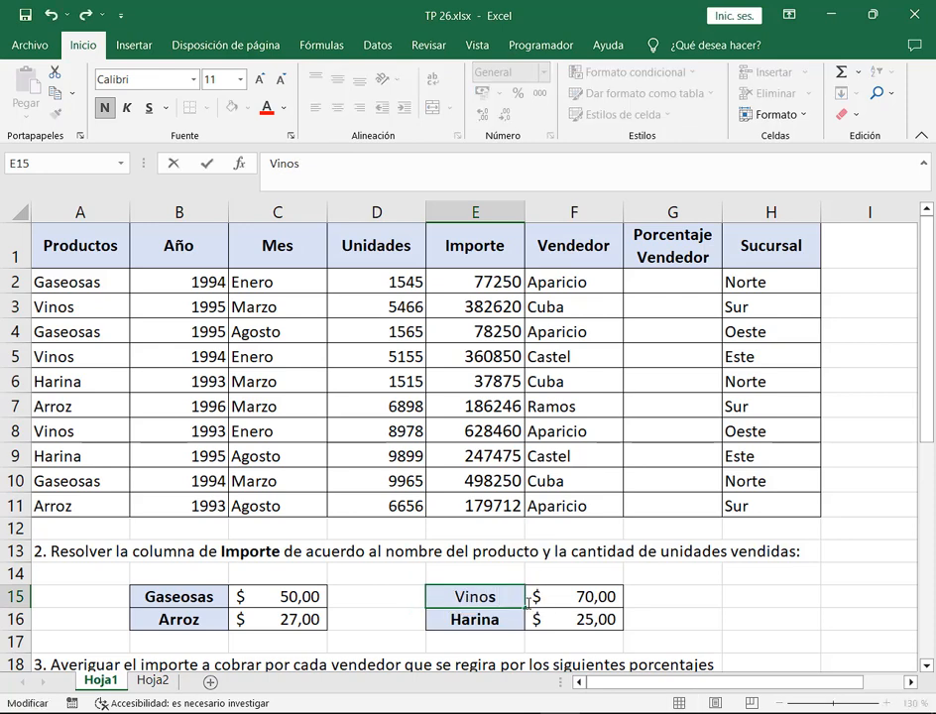
key(Return)
click(503, 598)
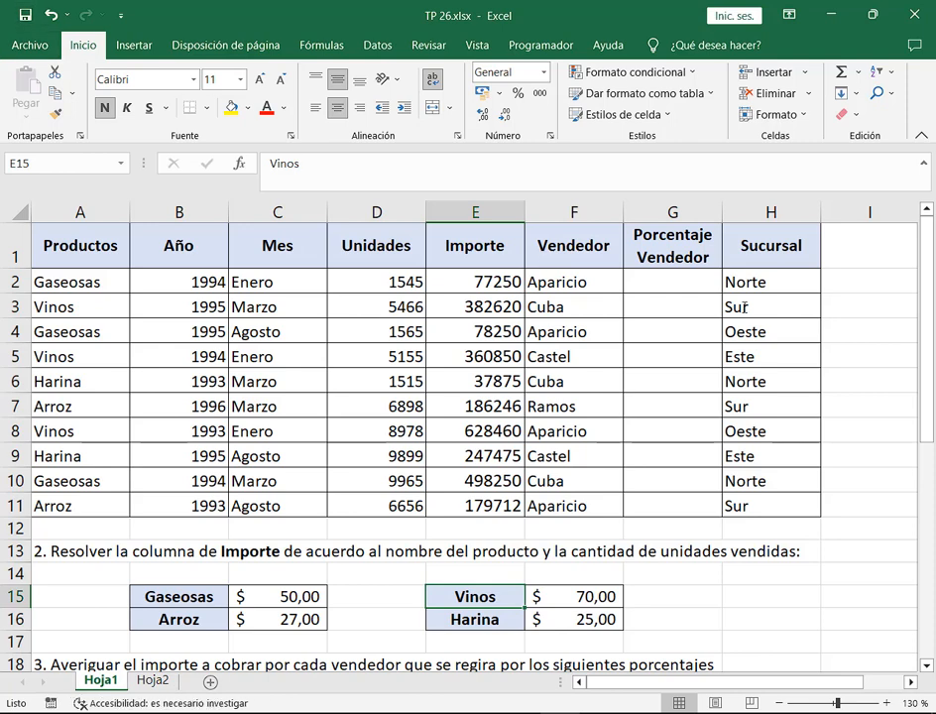
Open the E2 formula for review and examine the $C$15 price reference in its Gaseosas condition.
click(674, 282)
click(503, 280)
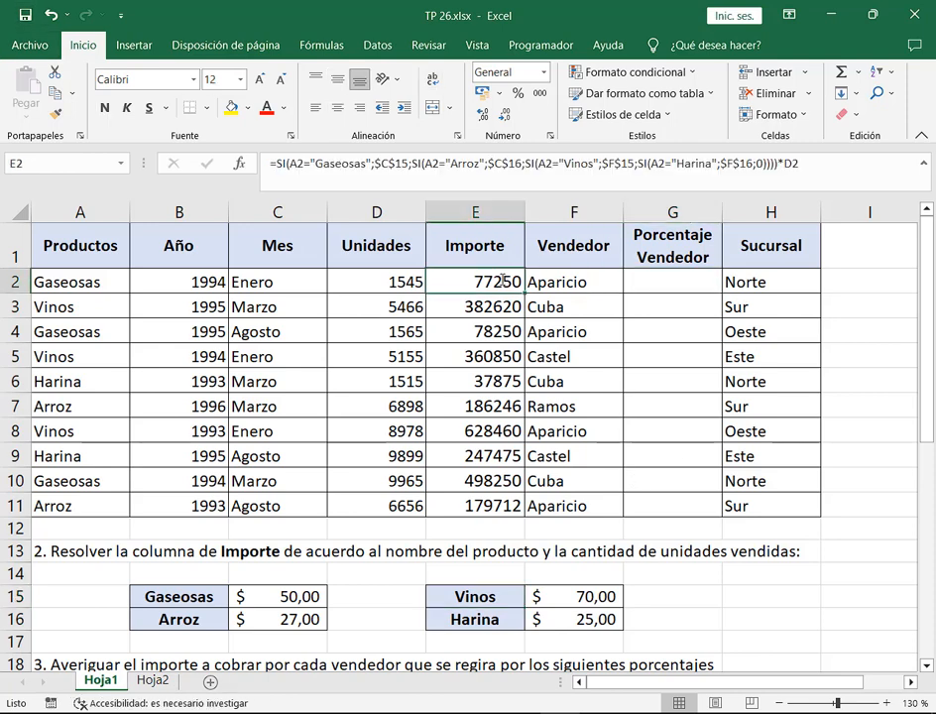
key(F2)
click(910, 681)
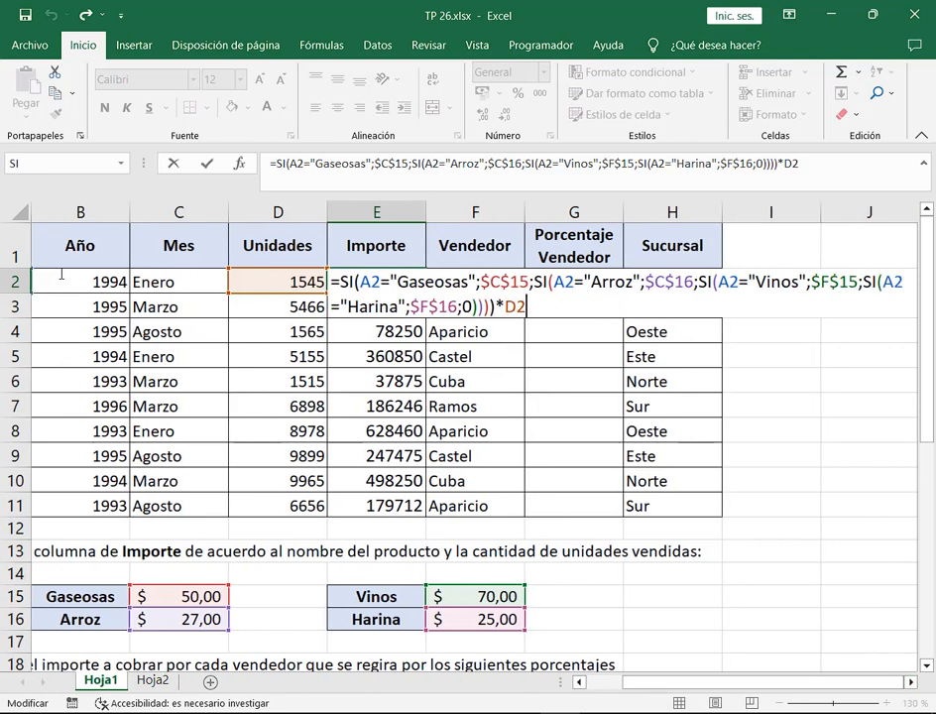
click(910, 682)
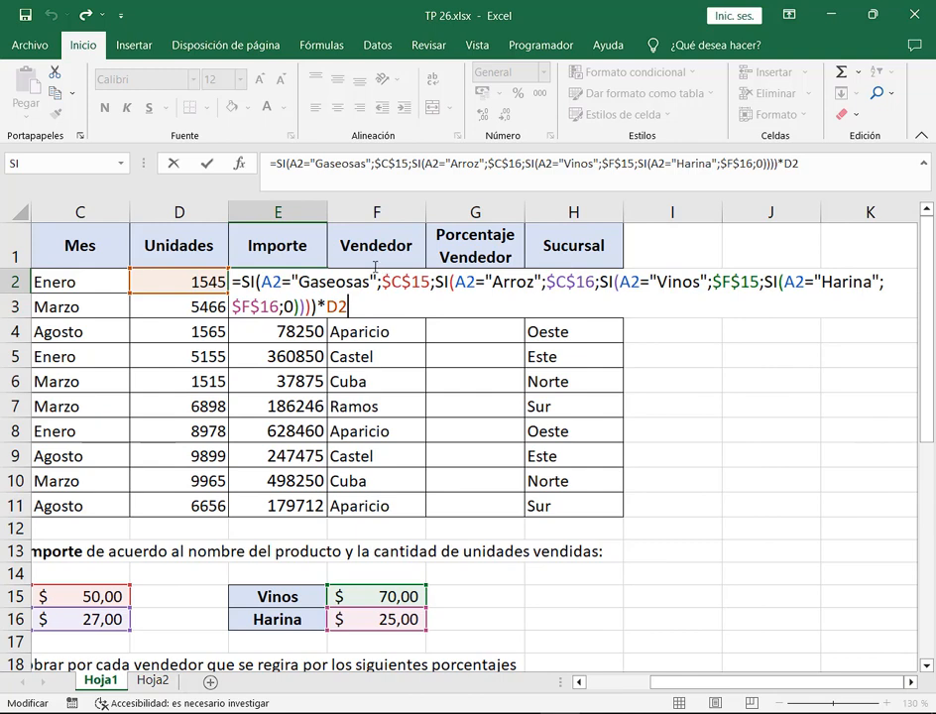
drag(376, 266, 431, 300)
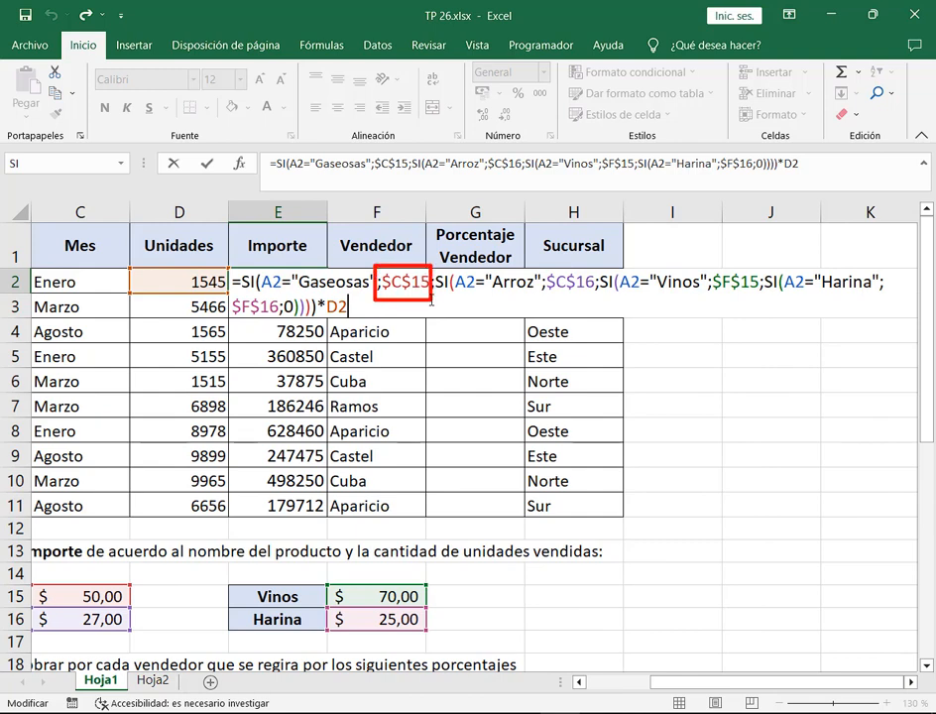
drag(444, 225, 424, 265)
key(Escape)
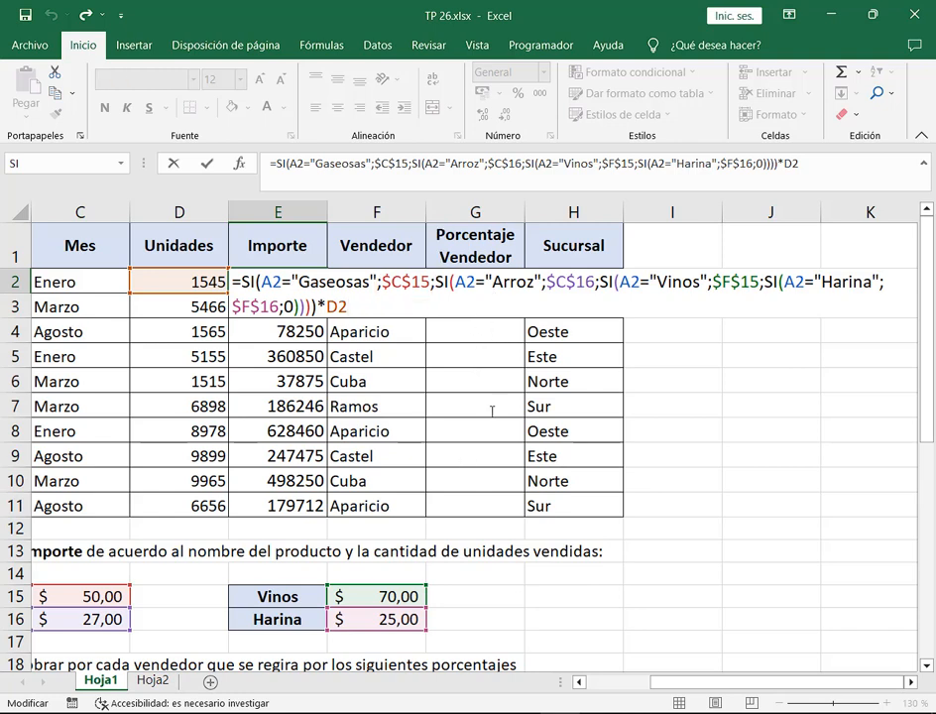
Review the whole nested SI formula in E2, focusing on its Vinos condition with $F$15, and close it unchanged.
drag(222, 264, 907, 326)
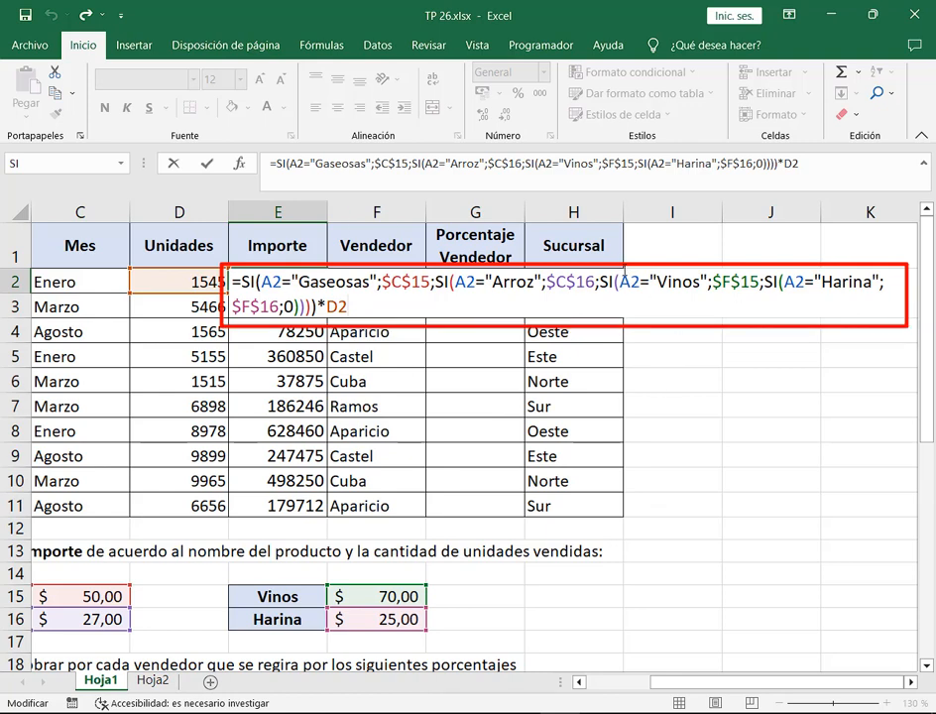
mouse_move(600, 268)
mouse_down()
mouse_move(789, 310)
mouse_move(764, 299)
mouse_up()
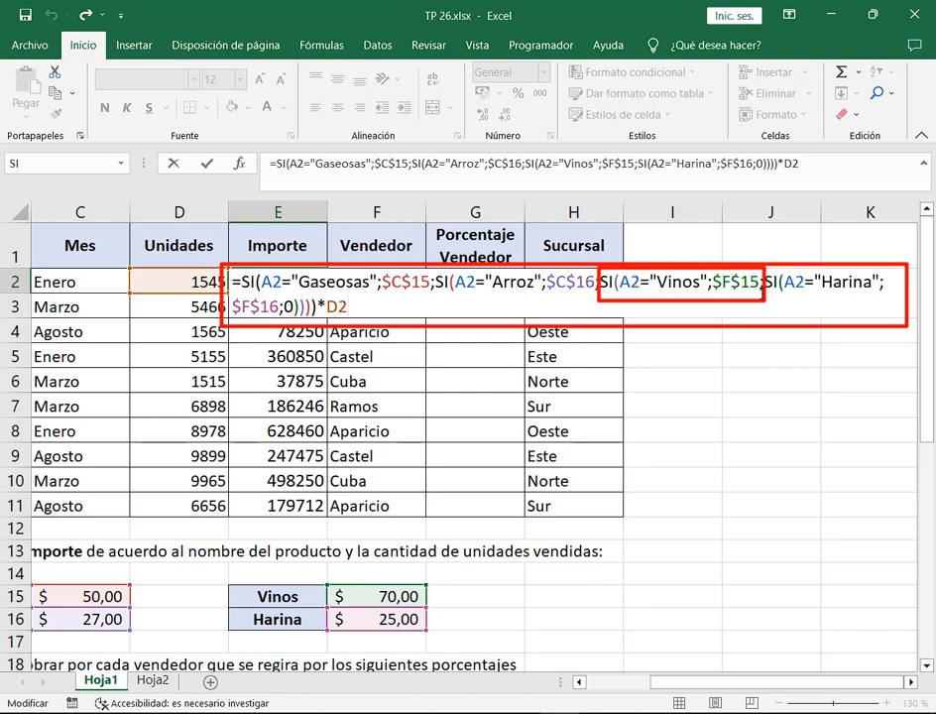
key(ctrl+z)
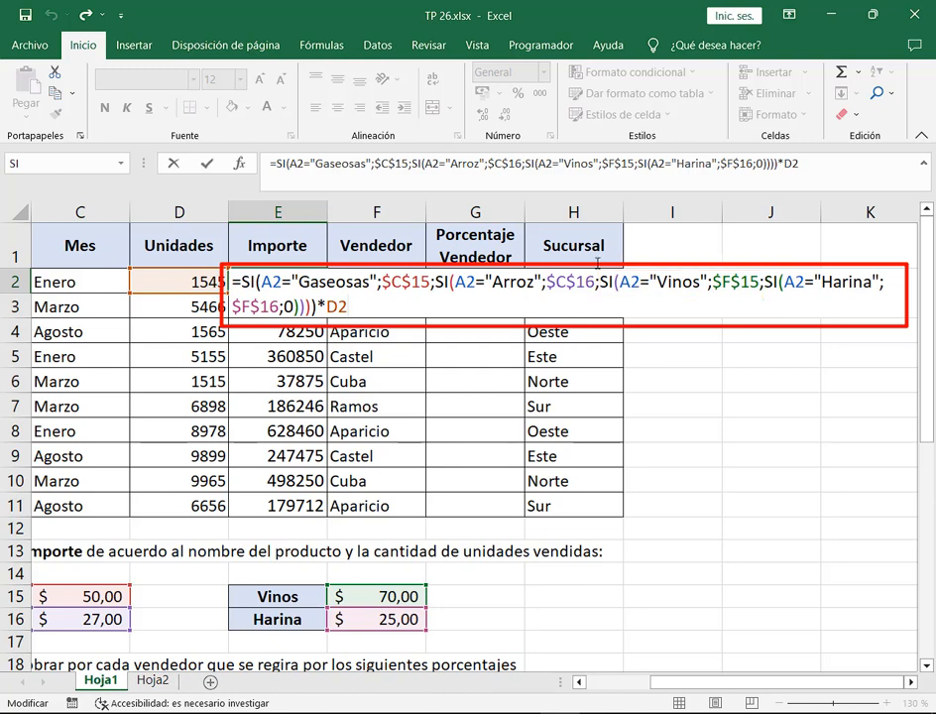
mouse_move(595, 265)
mouse_down()
mouse_move(672, 303)
mouse_move(783, 298)
mouse_up()
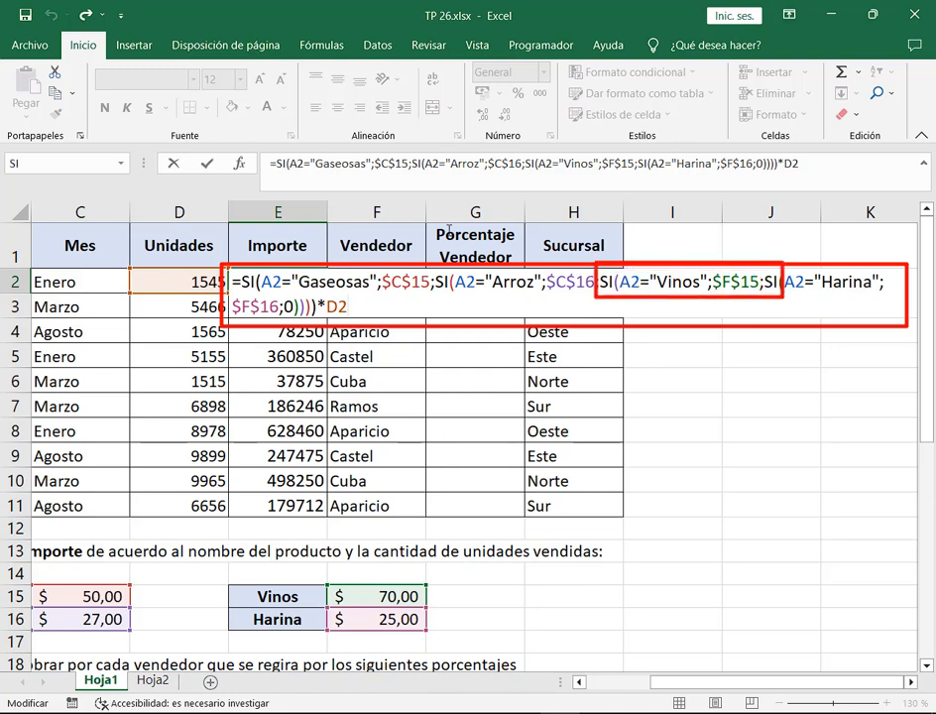
drag(258, 214, 238, 268)
key(Escape)
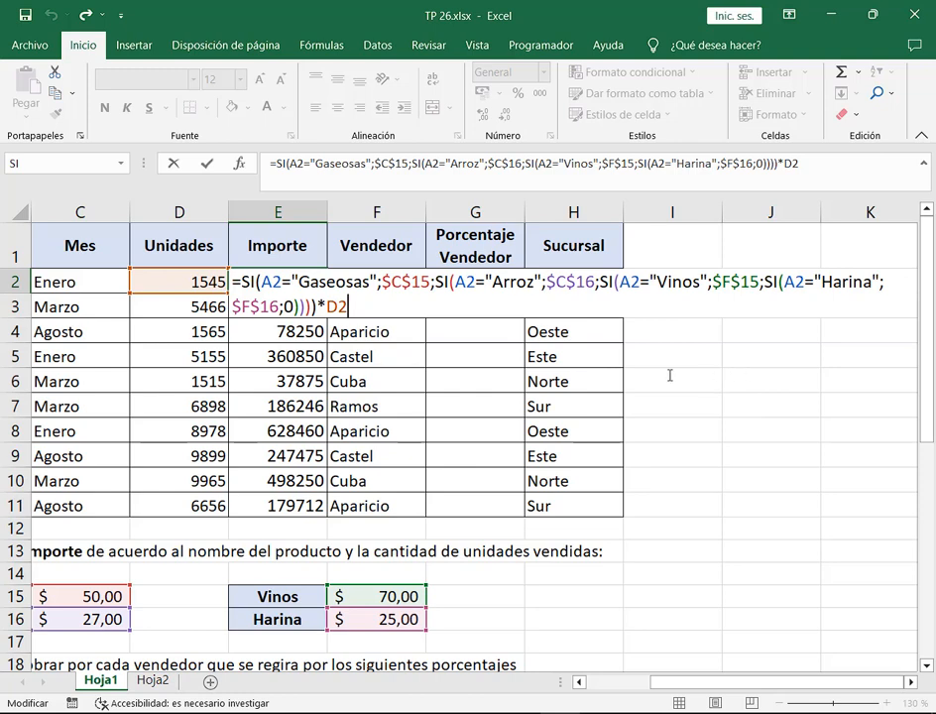
key(Return)
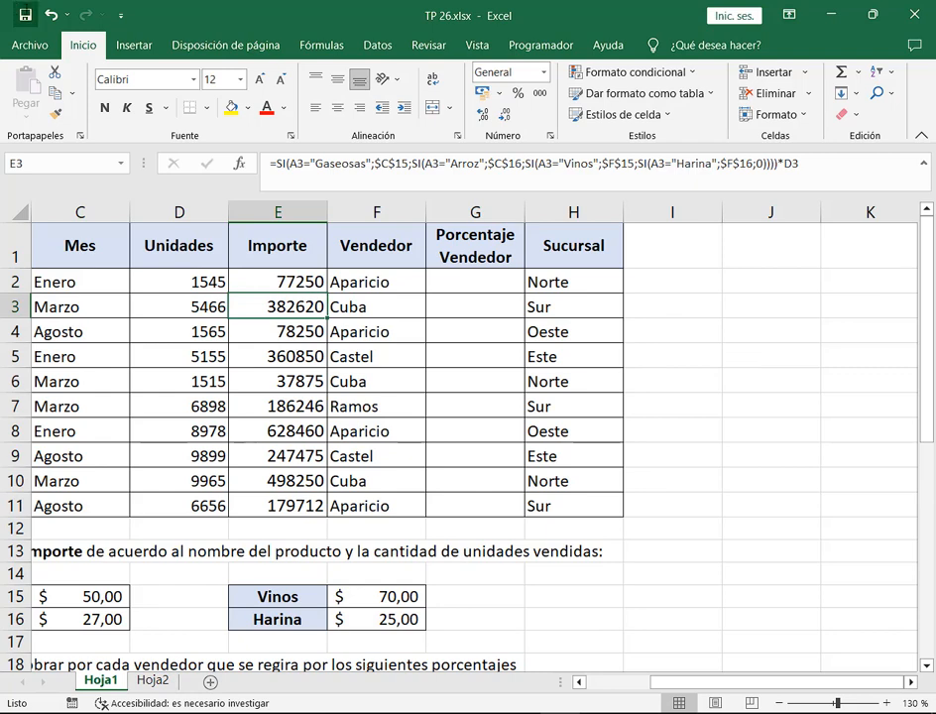
Examine the empty Porcentaje Vendedor column and read the exercise 3 statement with its seller percentages in rows 20 and 21.
click(490, 287)
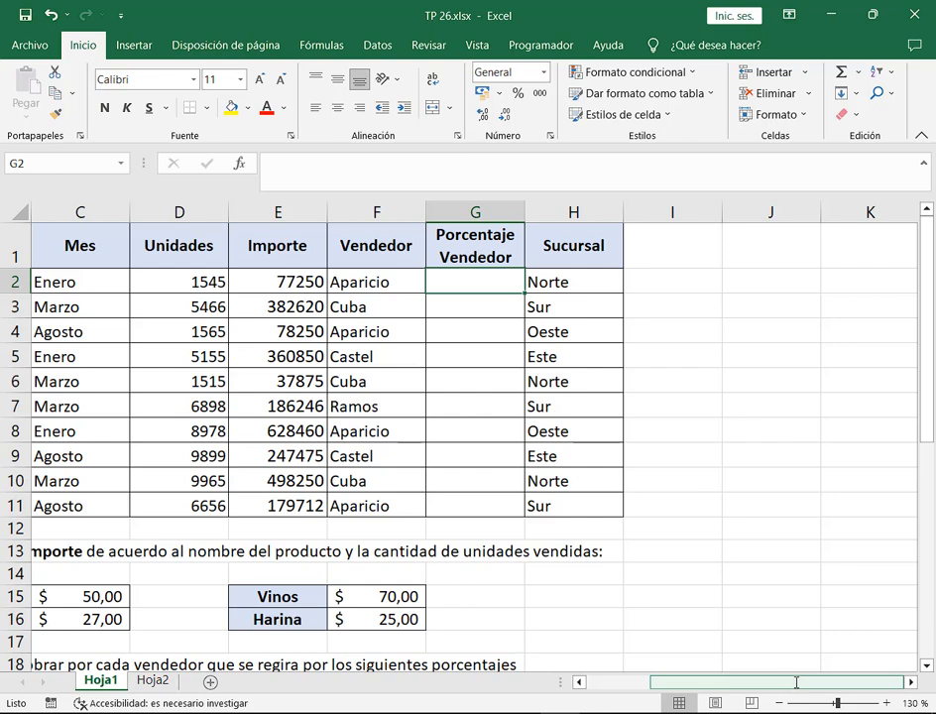
drag(796, 682, 731, 682)
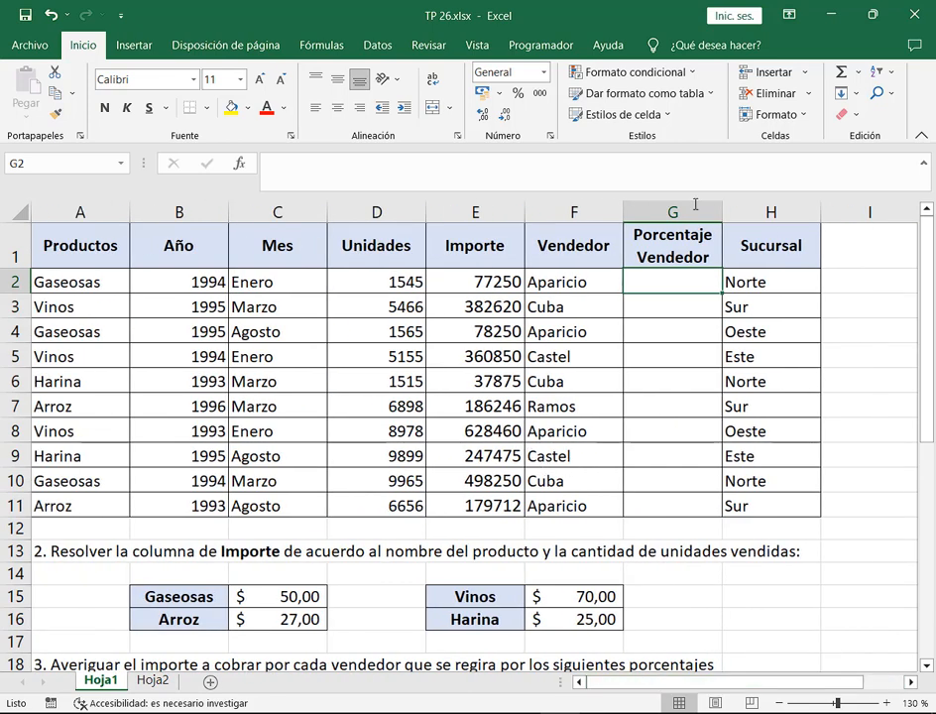
scroll(718, 367, down, 2)
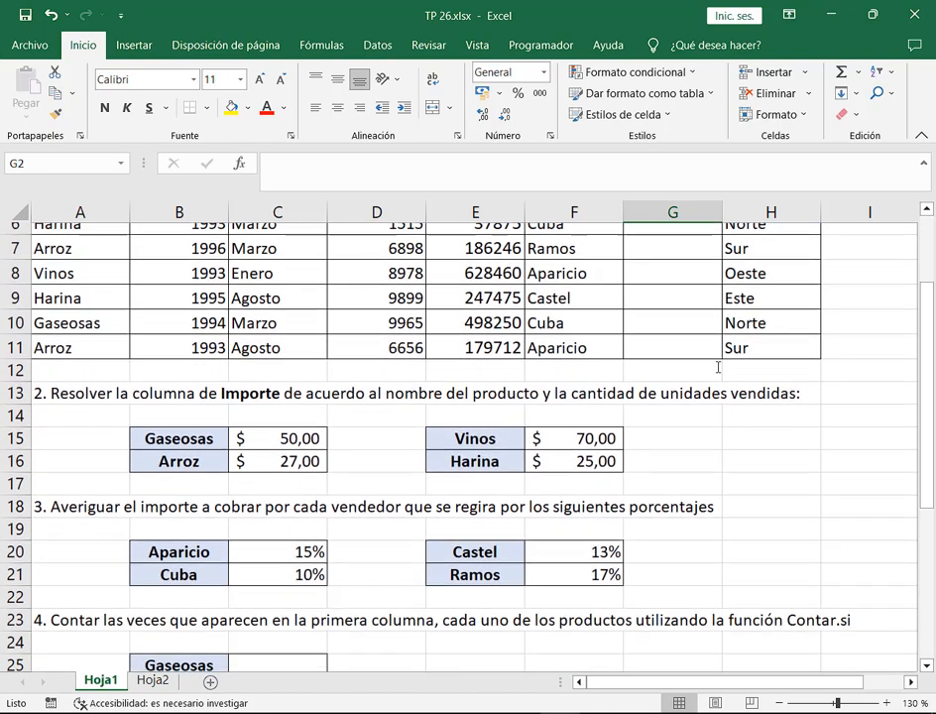
scroll(616, 474, down, 1)
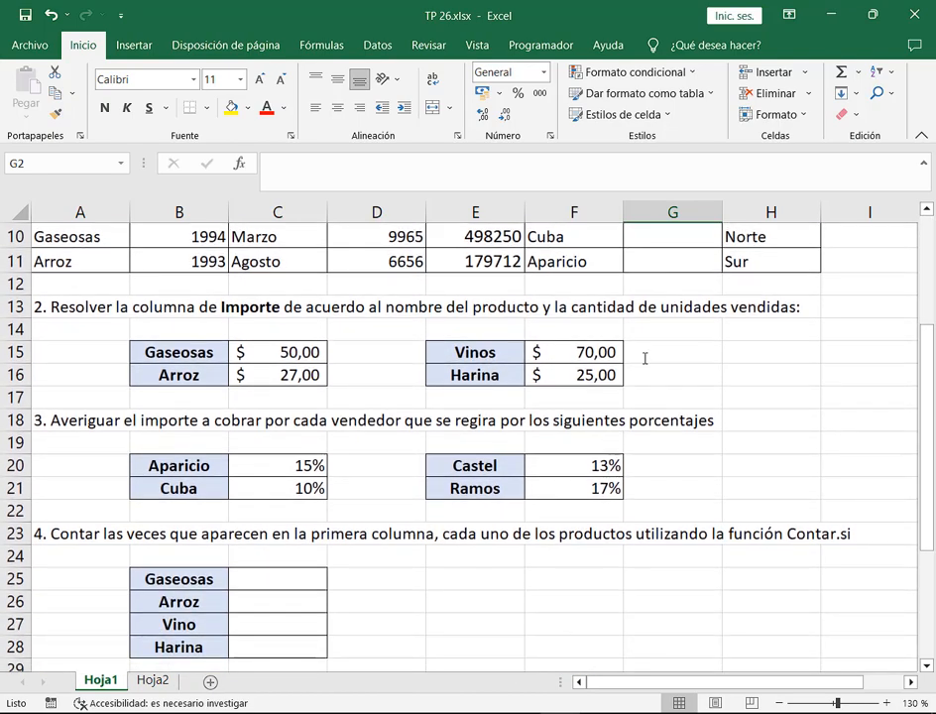
scroll(643, 357, up, 3)
scroll(659, 430, down, 4)
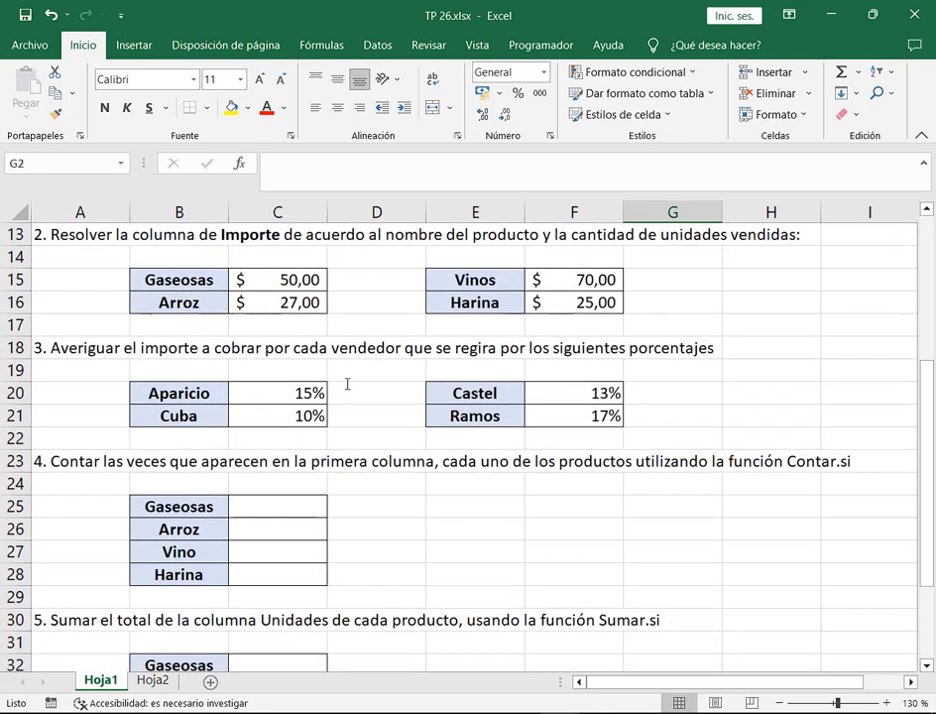
scroll(148, 383, up, 1)
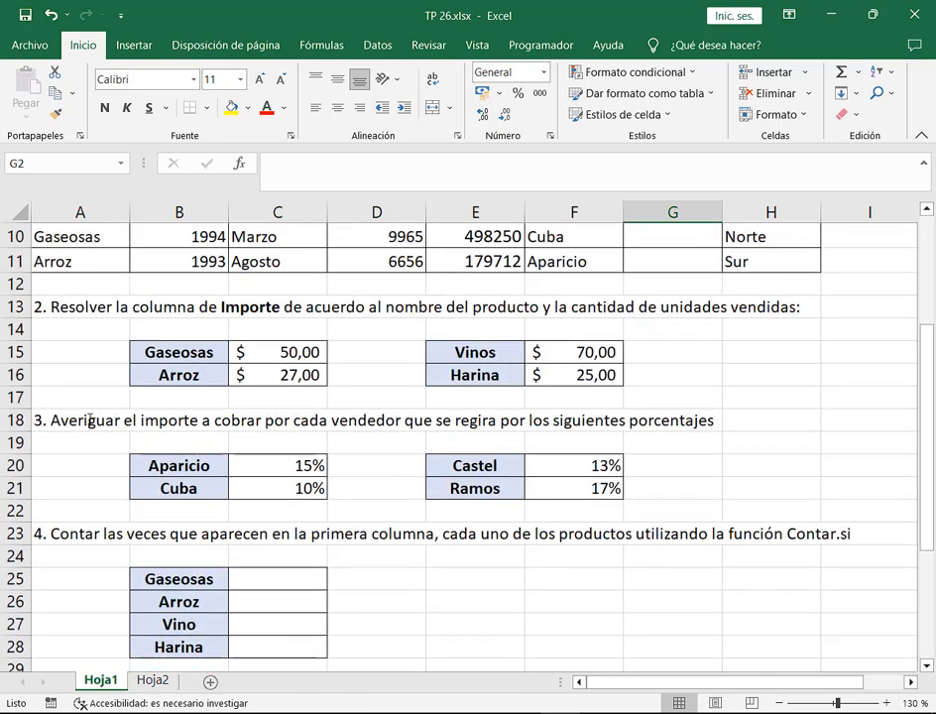
click(366, 424)
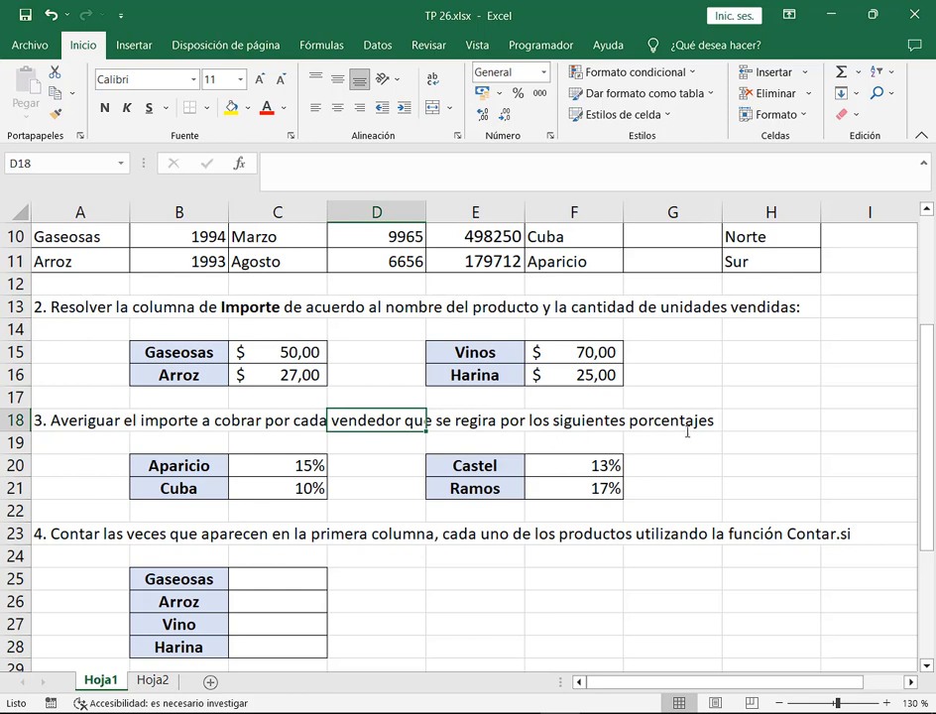
click(76, 444)
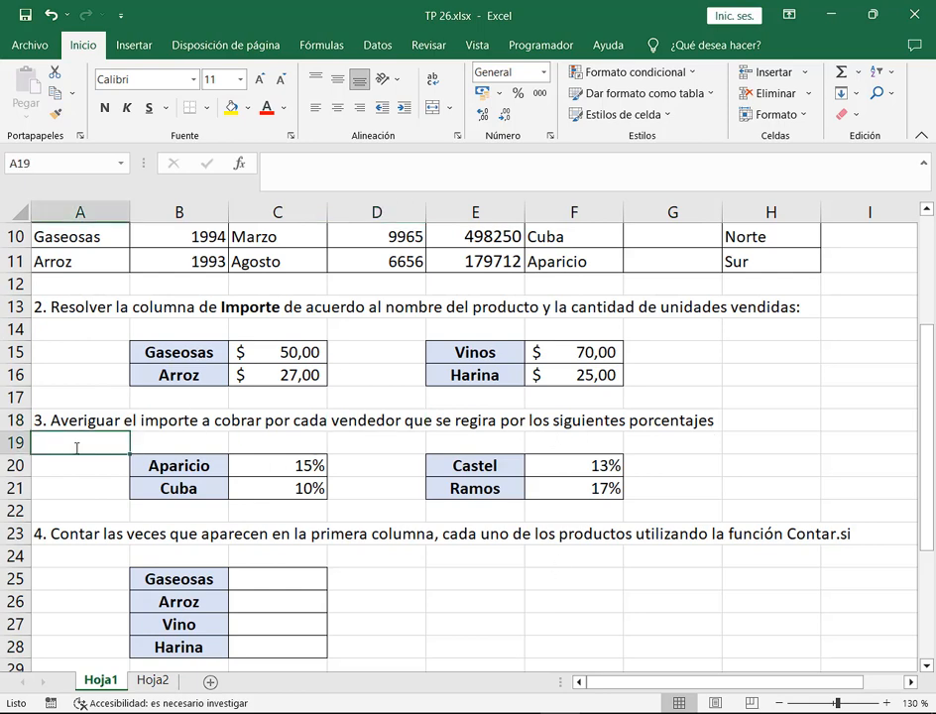
Switch to Notepad, clear all the product notes and move the window up to uncover the exercise 3 percentages.
key(alt+Tab)
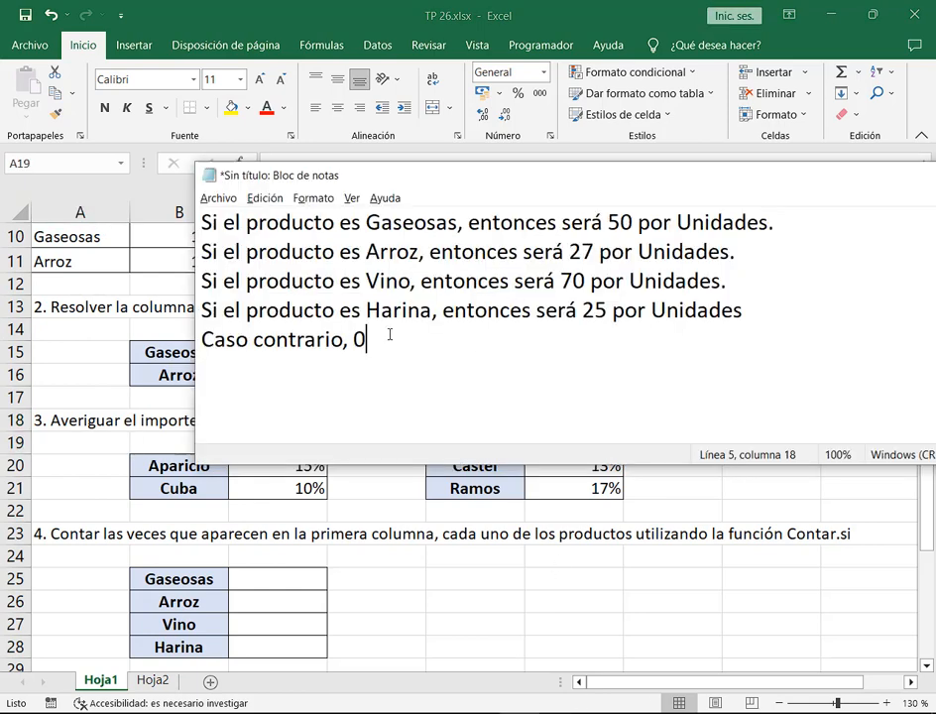
key(ctrl+a)
key(Delete)
drag(436, 182, 429, 100)
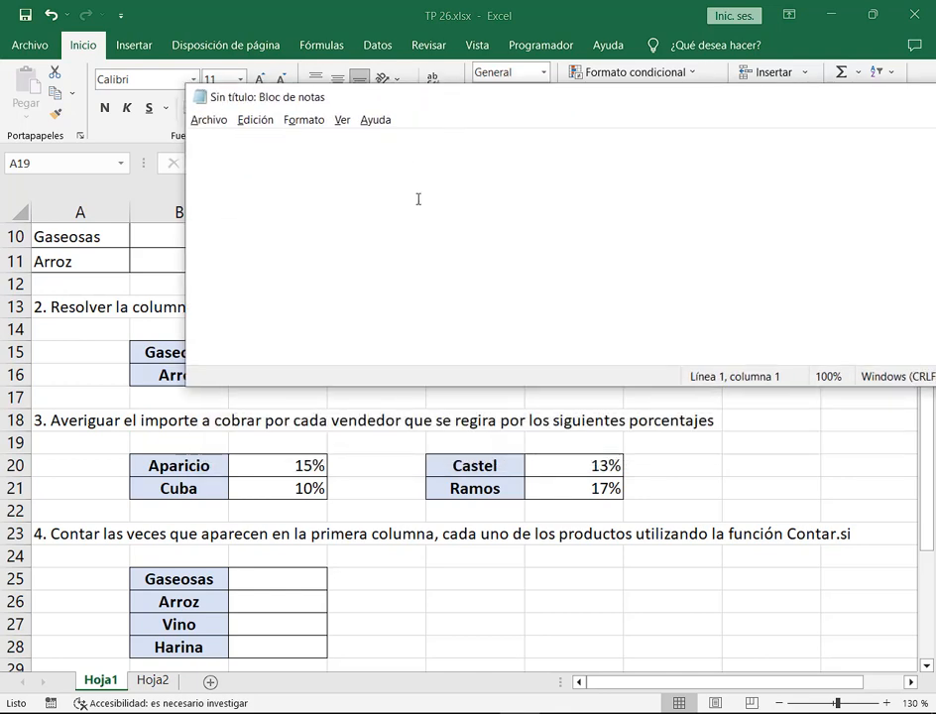
Write a note starting "Si el vendedor es", naming the seller in B20 and ending "entonces calculamos el 15% del Importe".
text(Si)
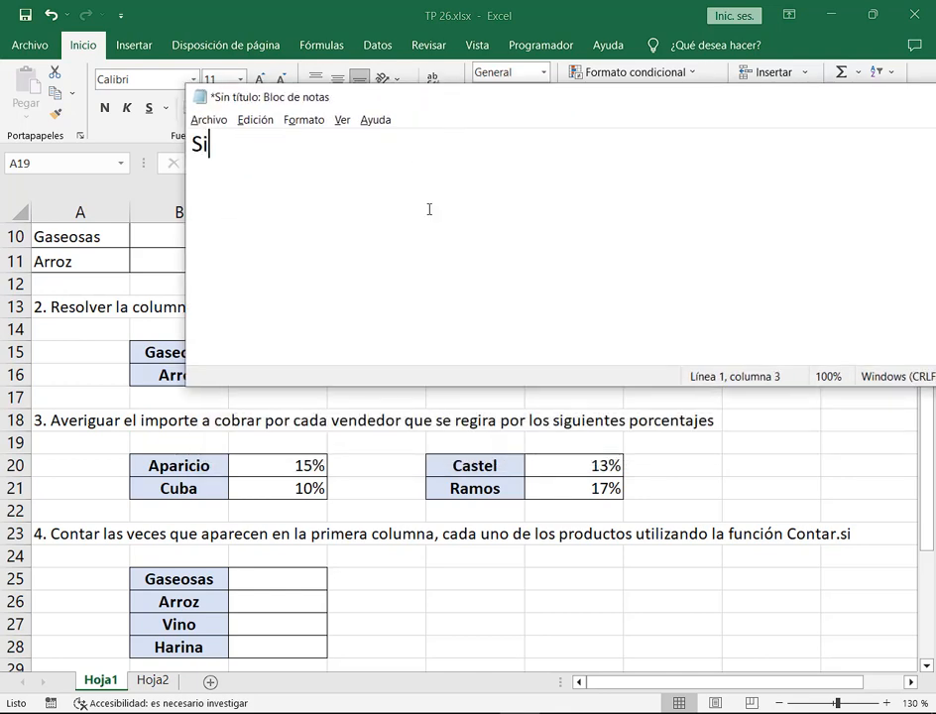
text( el vendedor )
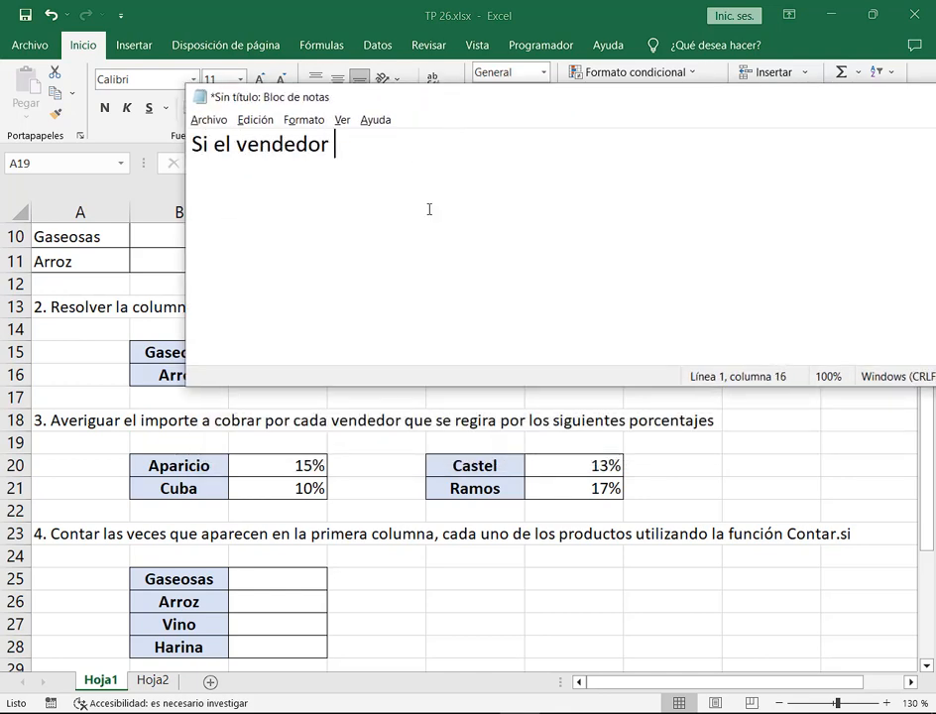
text(es Apa)
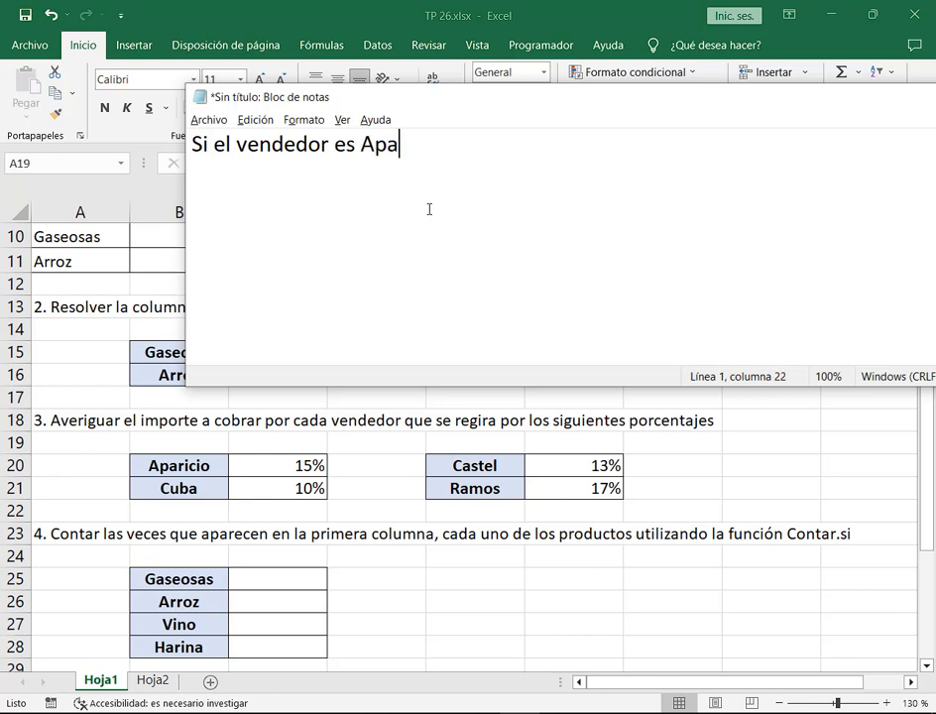
text(ricio, ento)
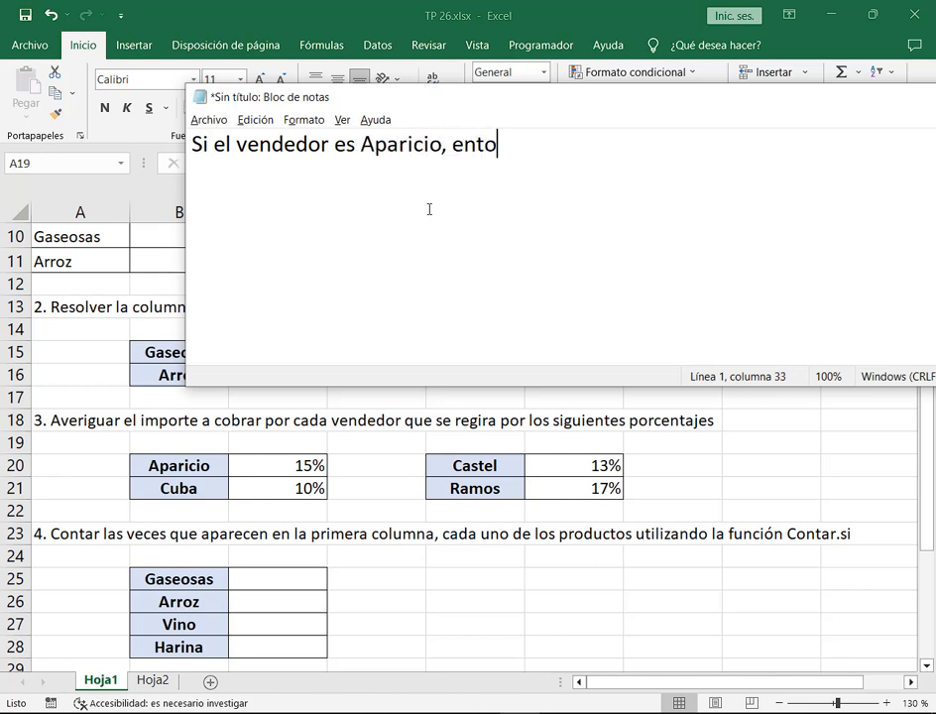
text(nces calculam)
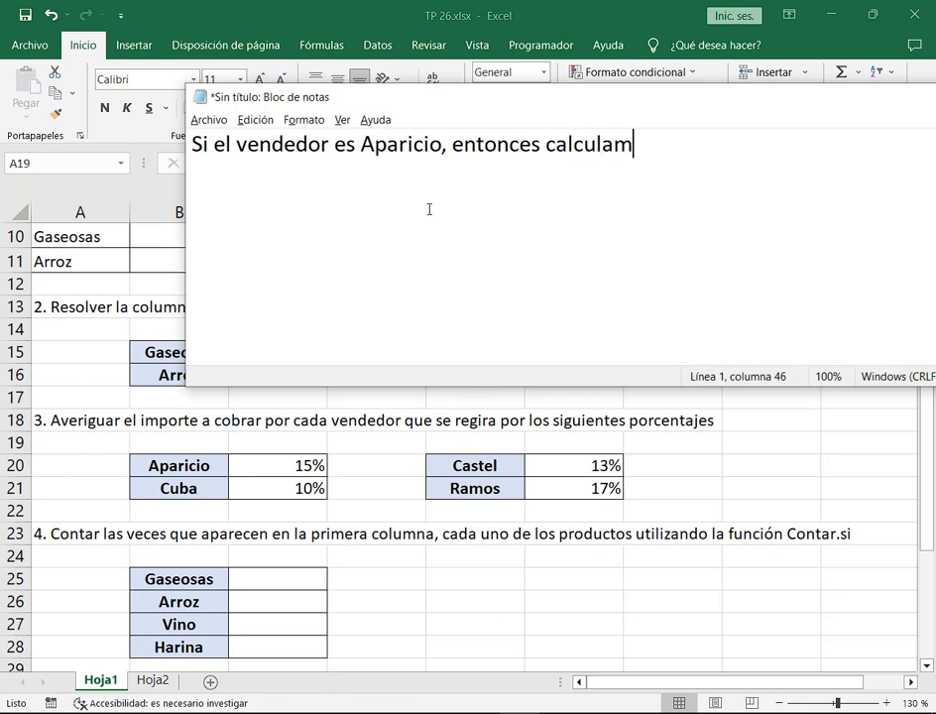
text(os el 15%)
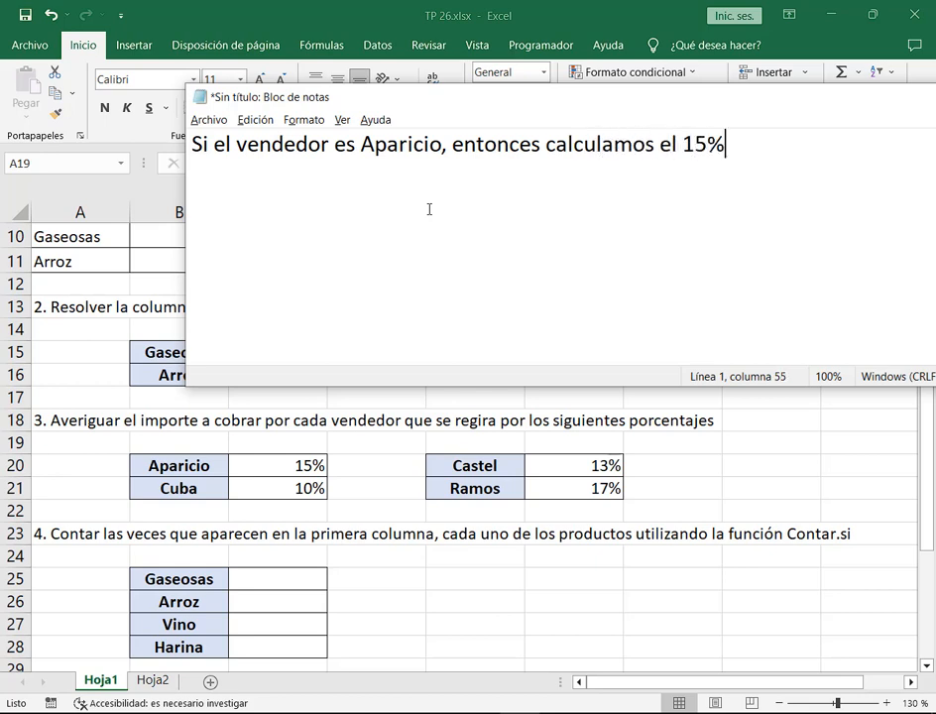
text( del Importe)
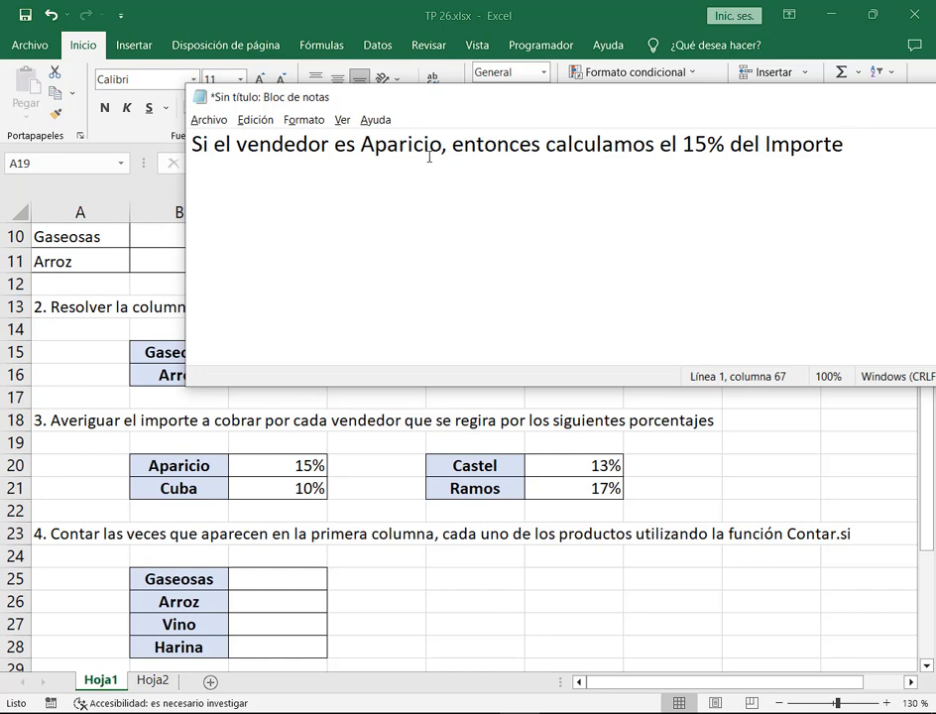
Switch to Excel and compare the Importe and Porcentaje Vendedor columns with the exercise 3 percentage table.
key(alt+Tab)
scroll(547, 209, up, 3)
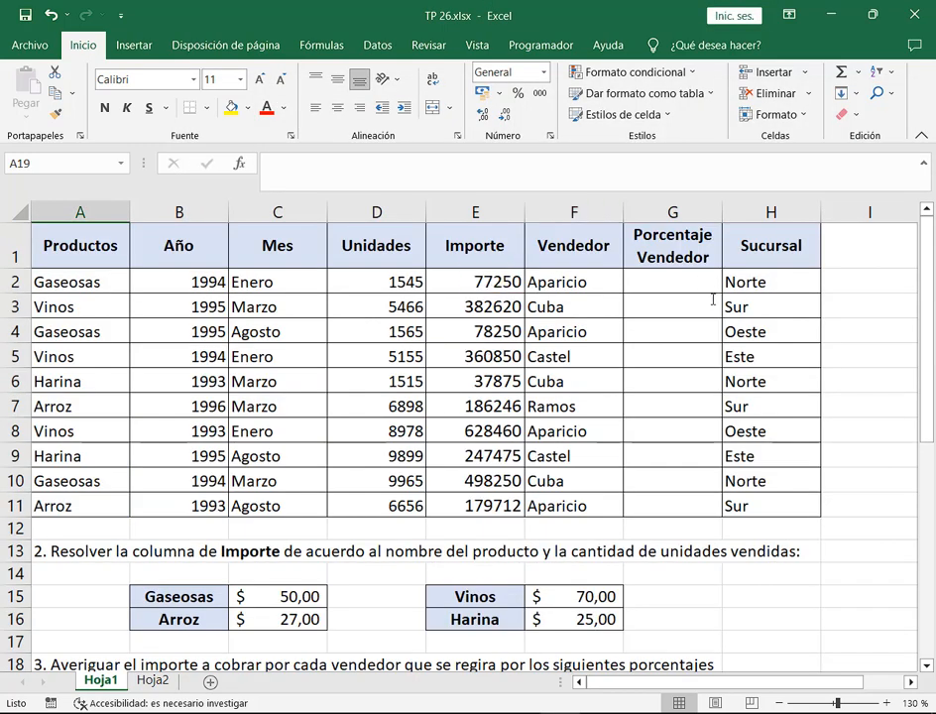
scroll(711, 319, down, 4)
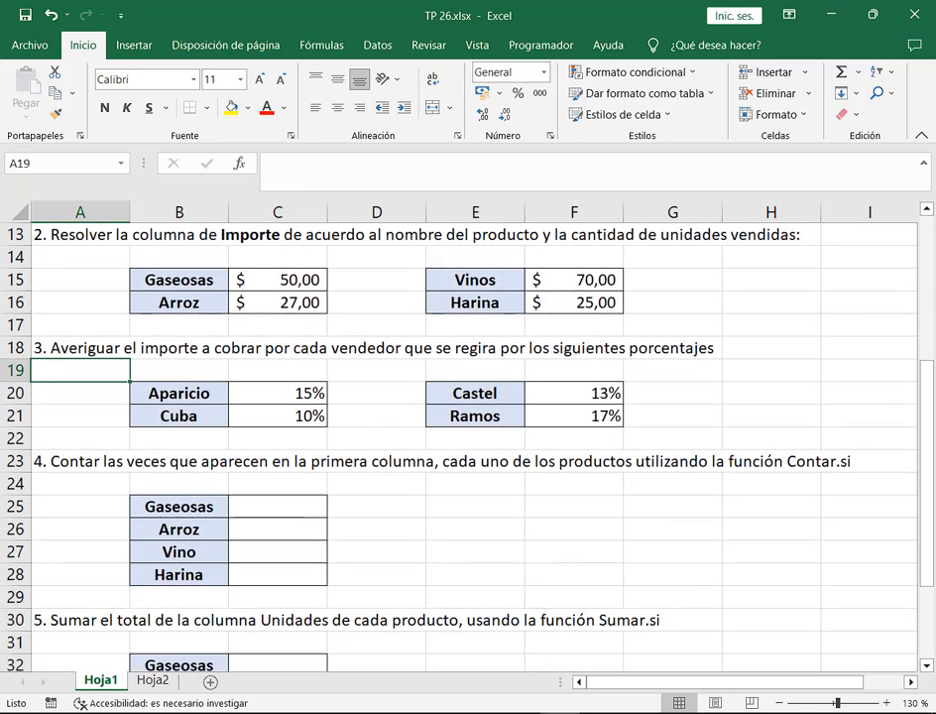
Switch to Notepad and add a second line naming the seller in B21, ending "entonces calculamos el 10% del Importe".
key(alt+Tab)
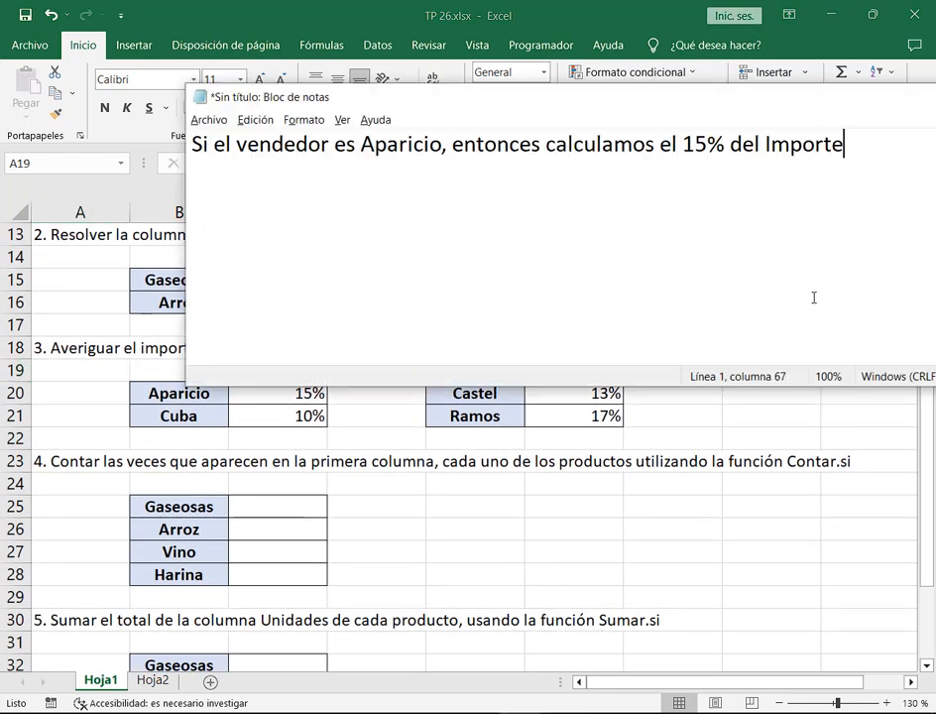
key(Return)
text(Si el )
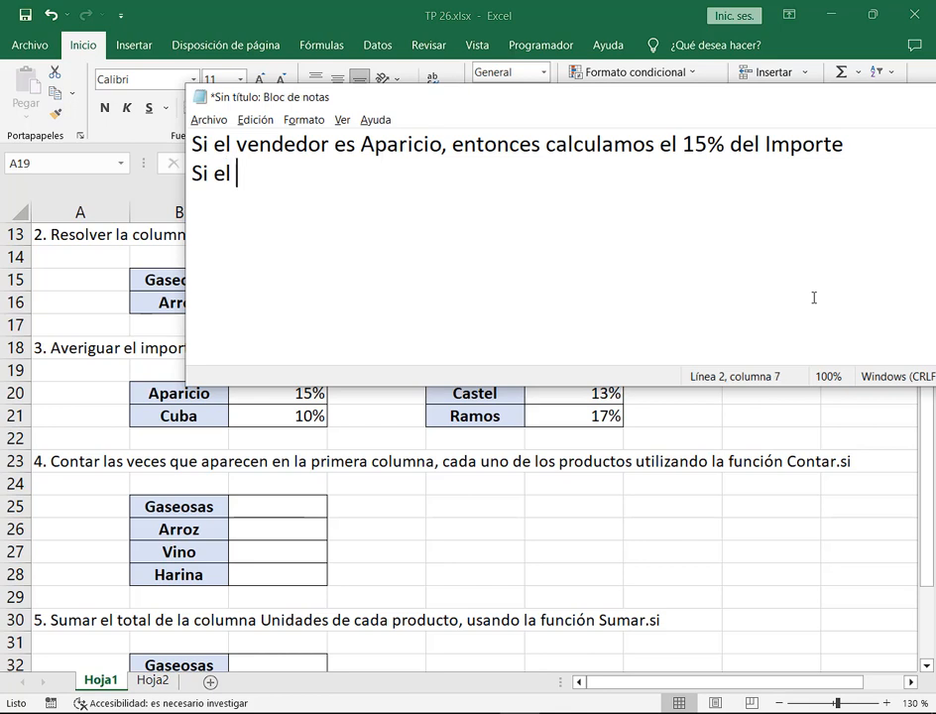
text(vendedor es)
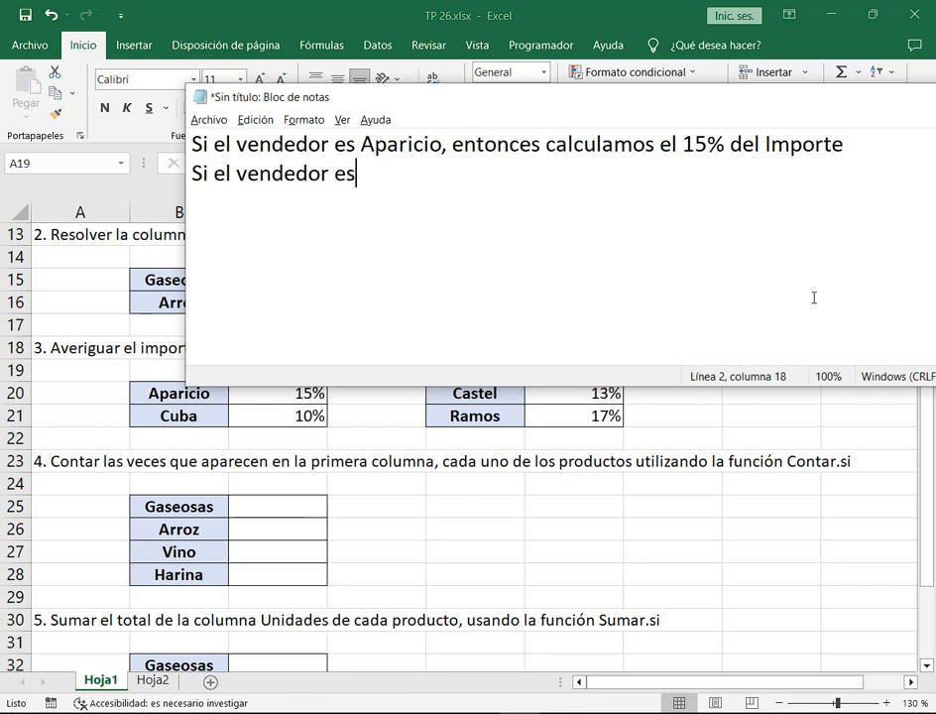
text( Cuba, enc)
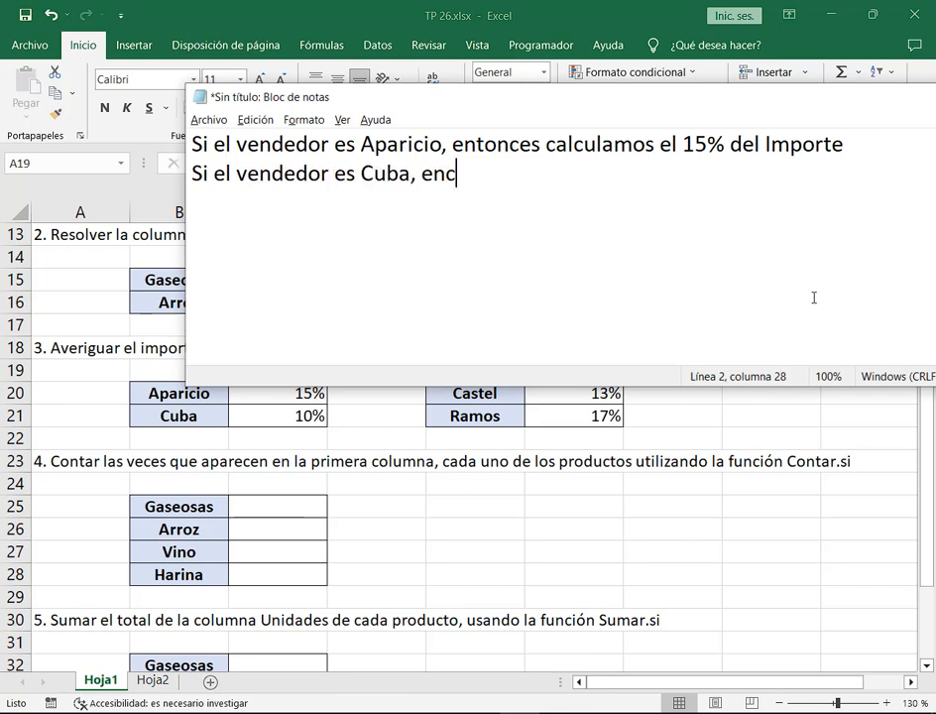
text(ontres)
key(BackSpace)
key(BackSpace)
key(BackSpace)
text(es)
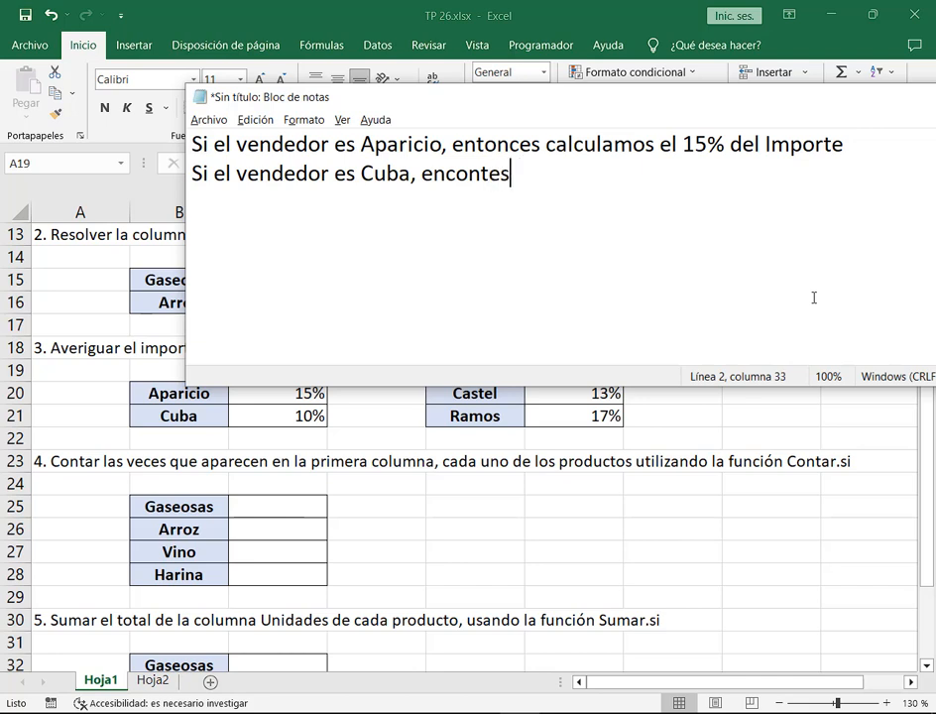
key(BackSpace)
key(BackSpace)
key(BackSpace)
key(BackSpace)
key(BackSpace)
key(BackSpace)
text(ton)
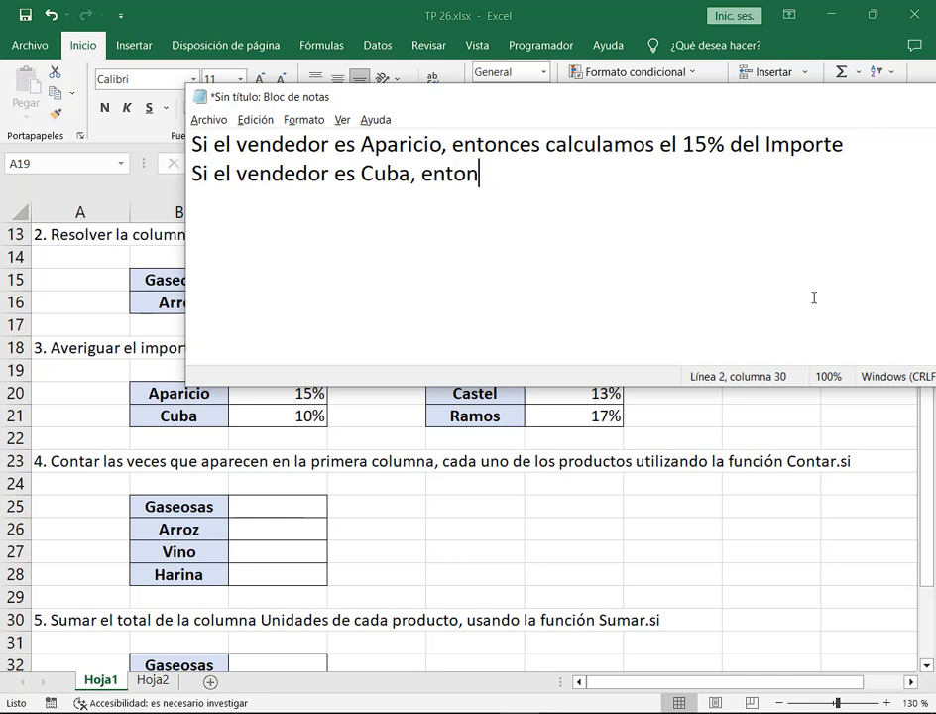
text(ces ca)
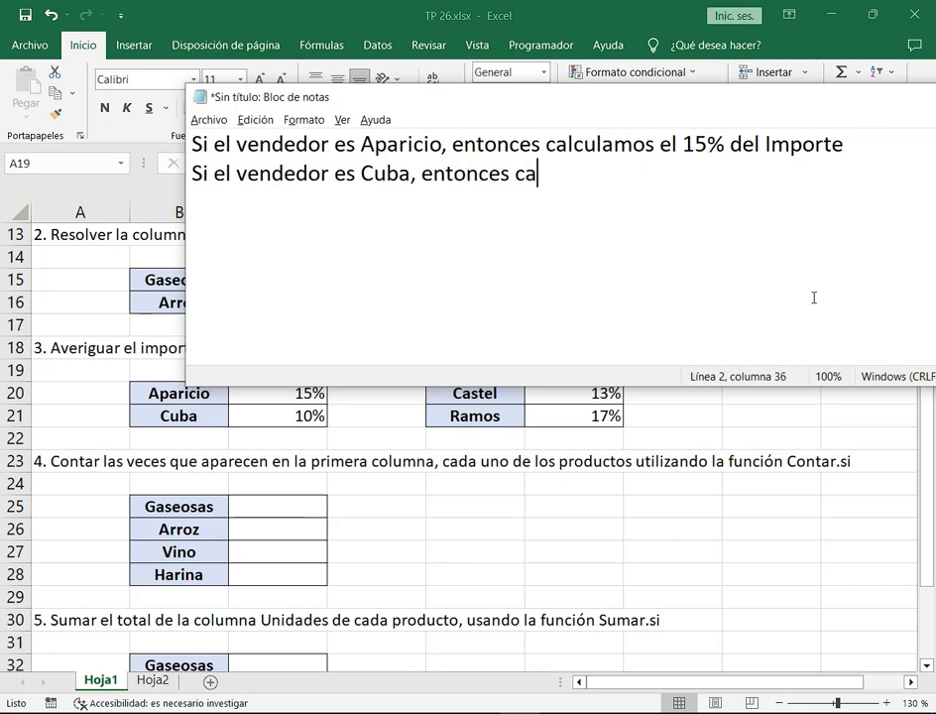
text(lculamos el )
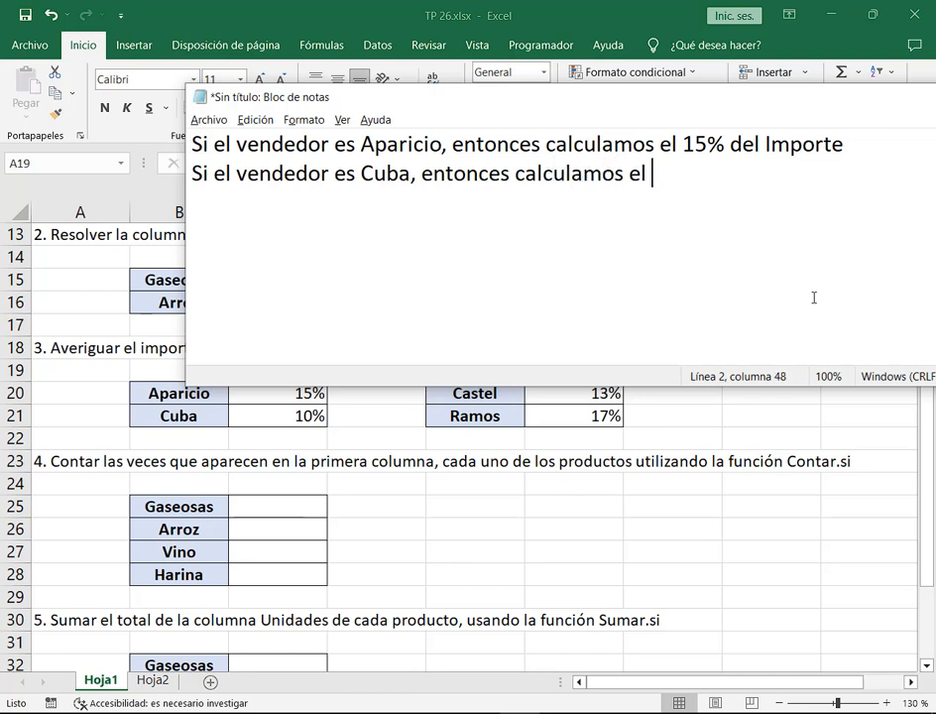
text(10% del )
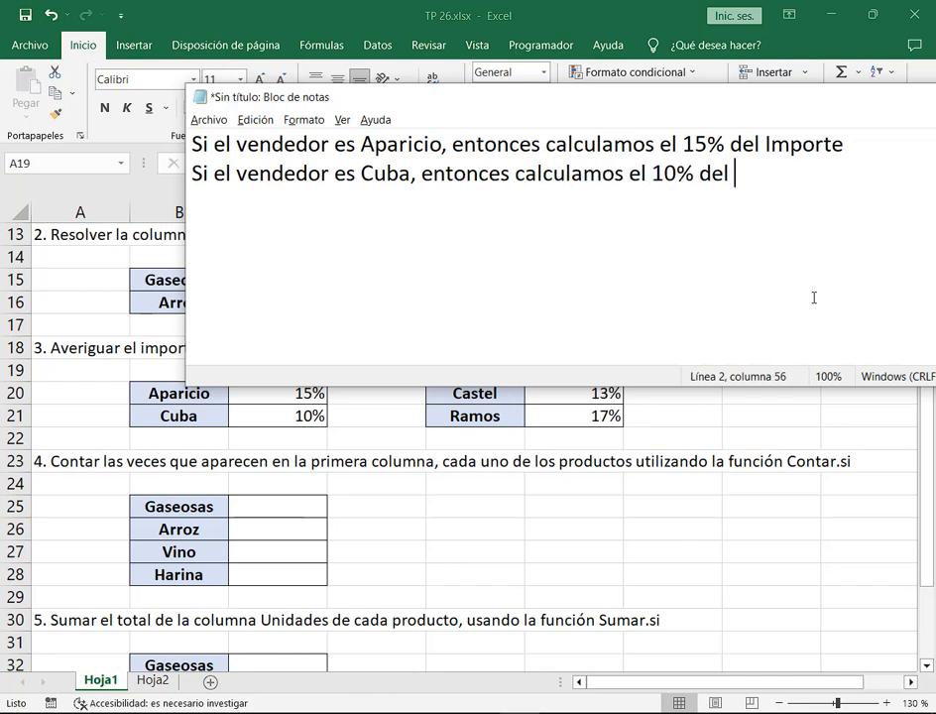
text(Importe)
Add a third condition line naming the seller in E20, ending "entonces calculamos el 13% del Importe".
key(Return)
text(Si)
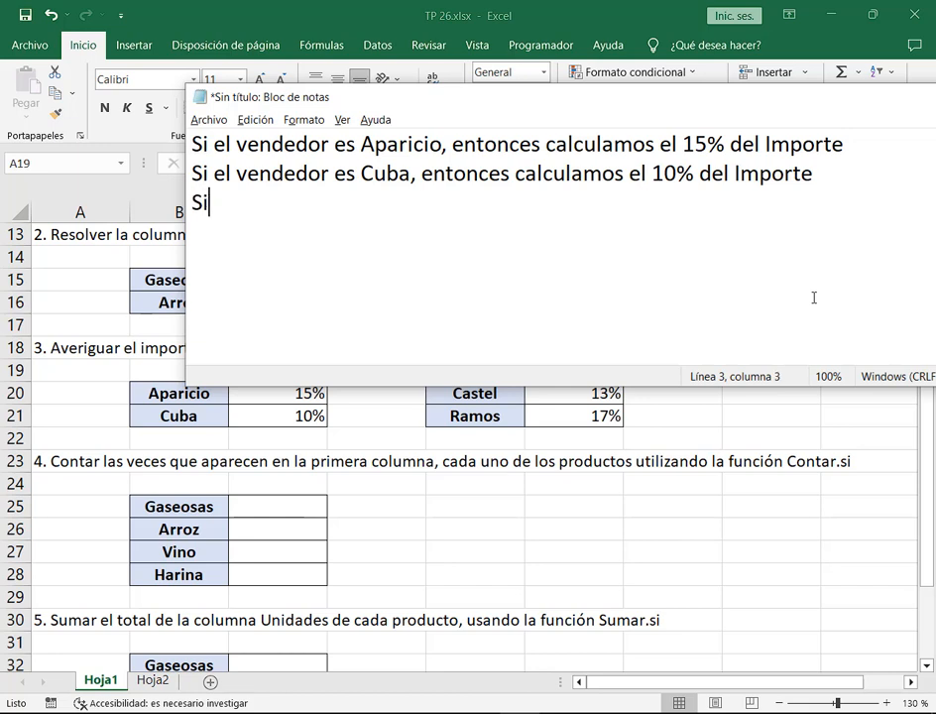
text( el vendedor )
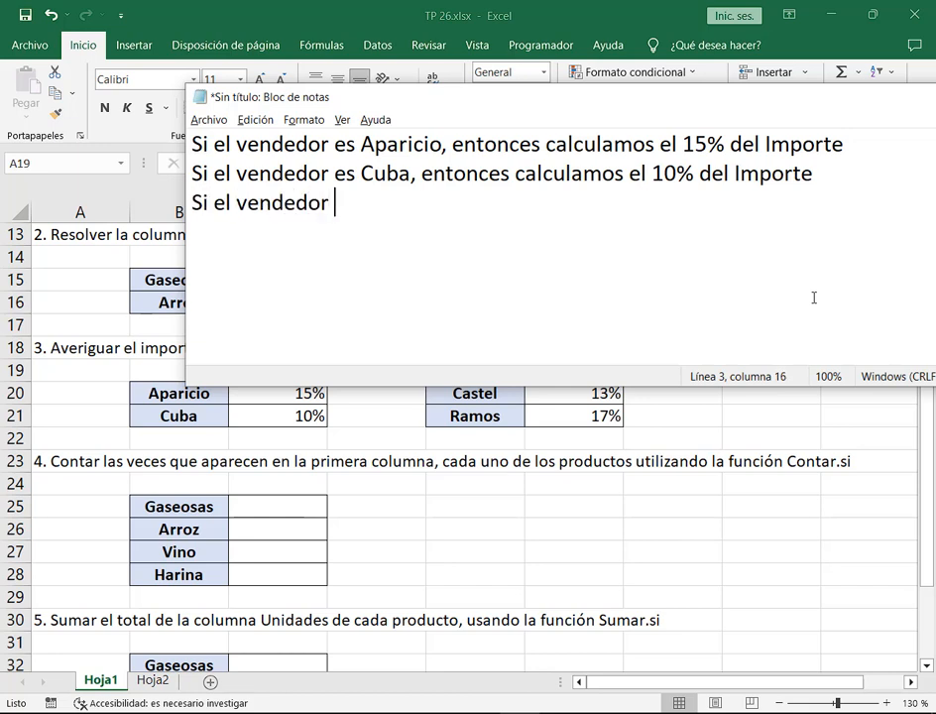
text(es Castel)
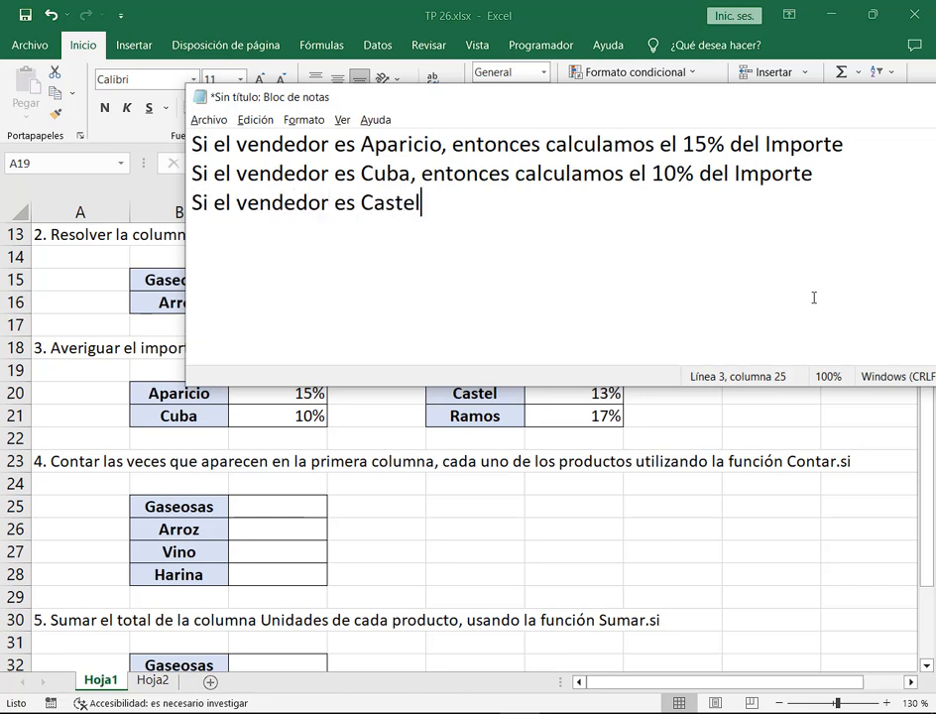
text(, encon)
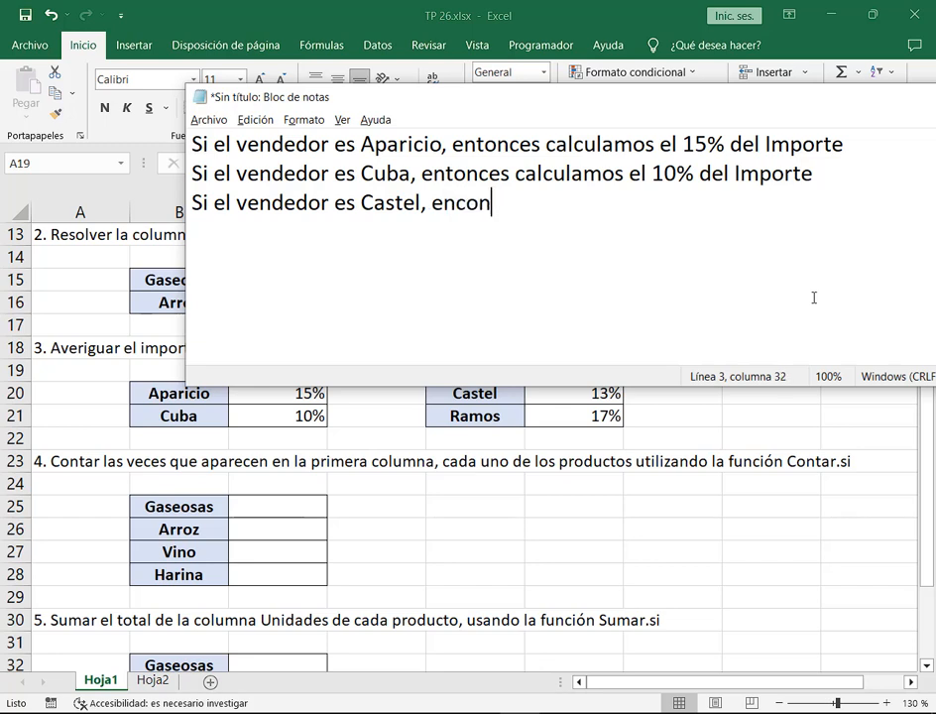
key(BackSpace)
key(BackSpace)
key(BackSpace)
text(tonces )
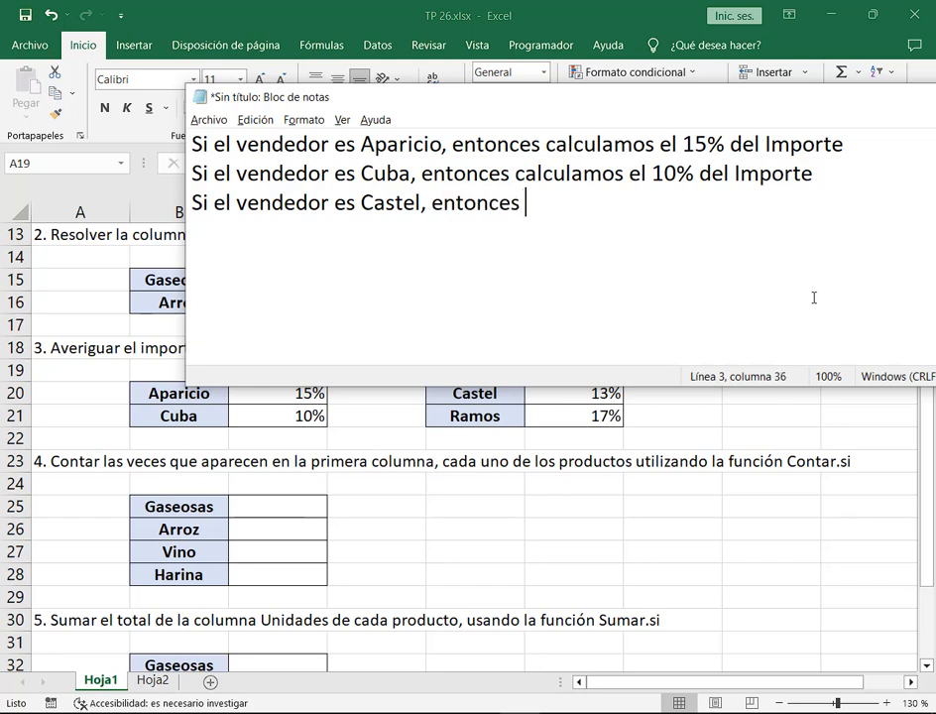
text(calculamos el)
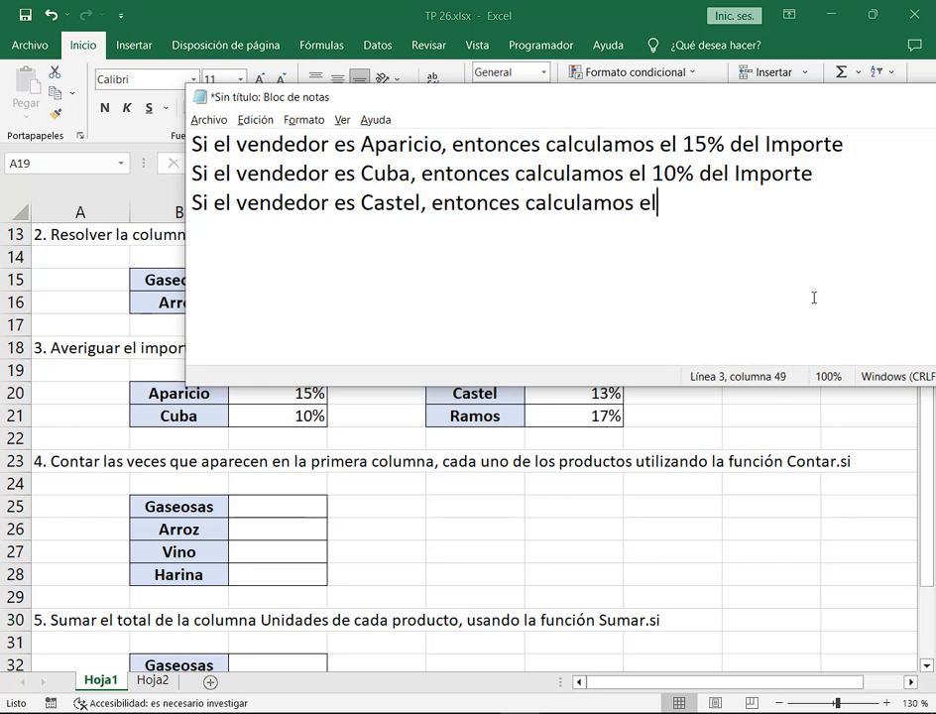
text( 13% del Importe)
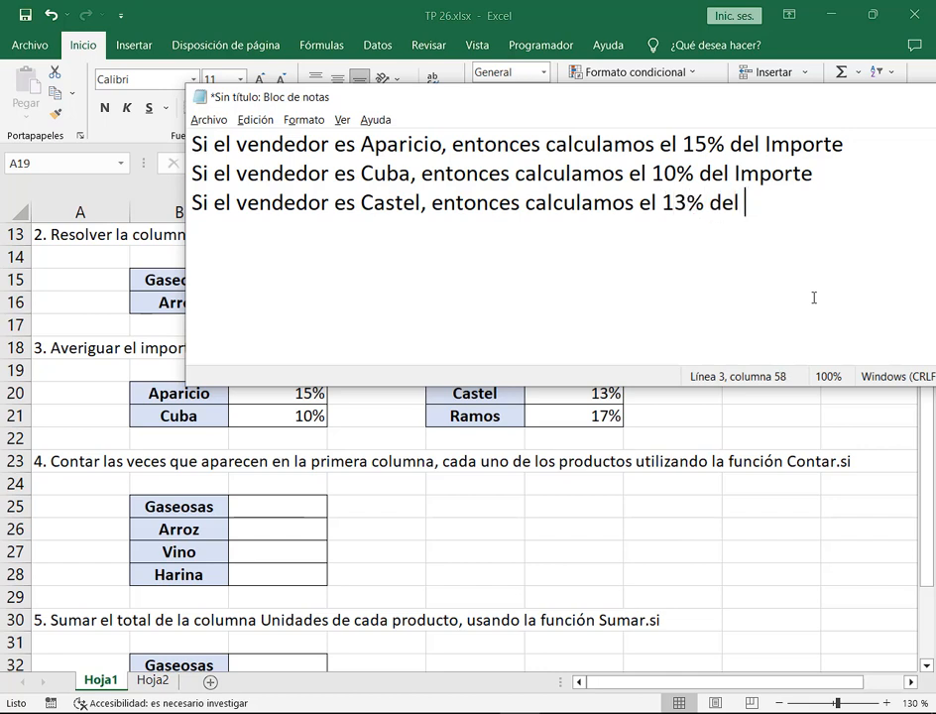
Add a line for the seller in E21 ending "entonces calculamos el 17% del Importe", and a closing line "Caso contrario, 0".
key(Return)
text(Si el ve)
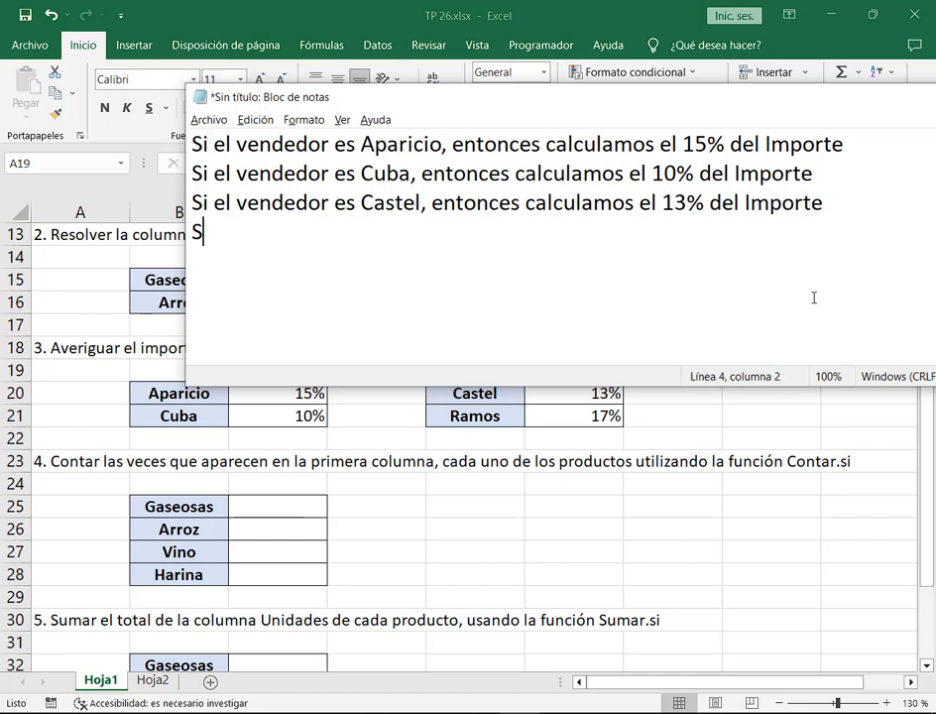
text(or )
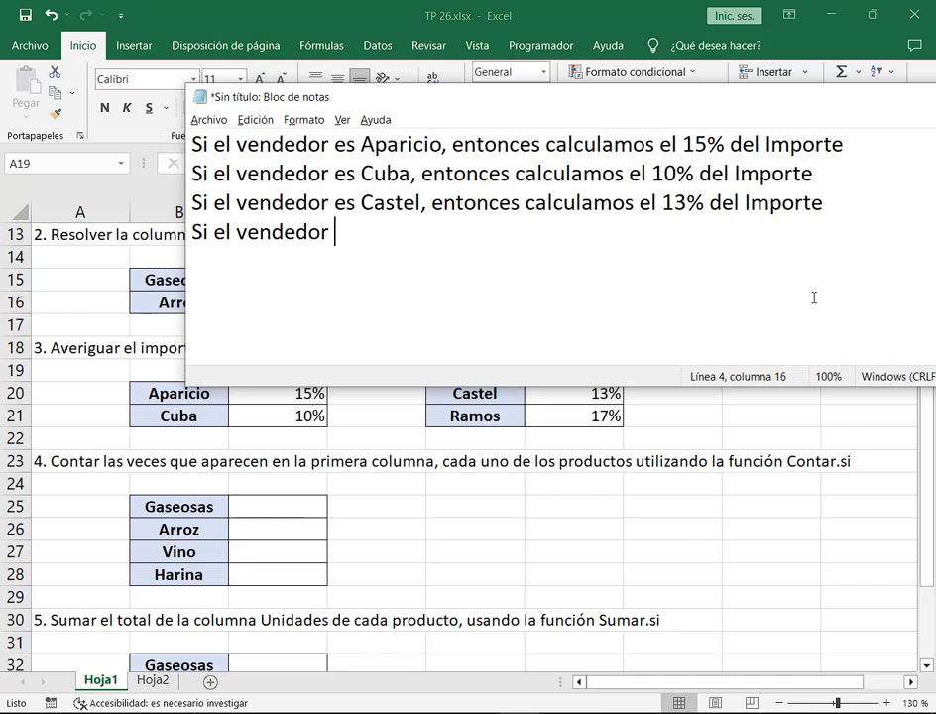
text(es Ramos, )
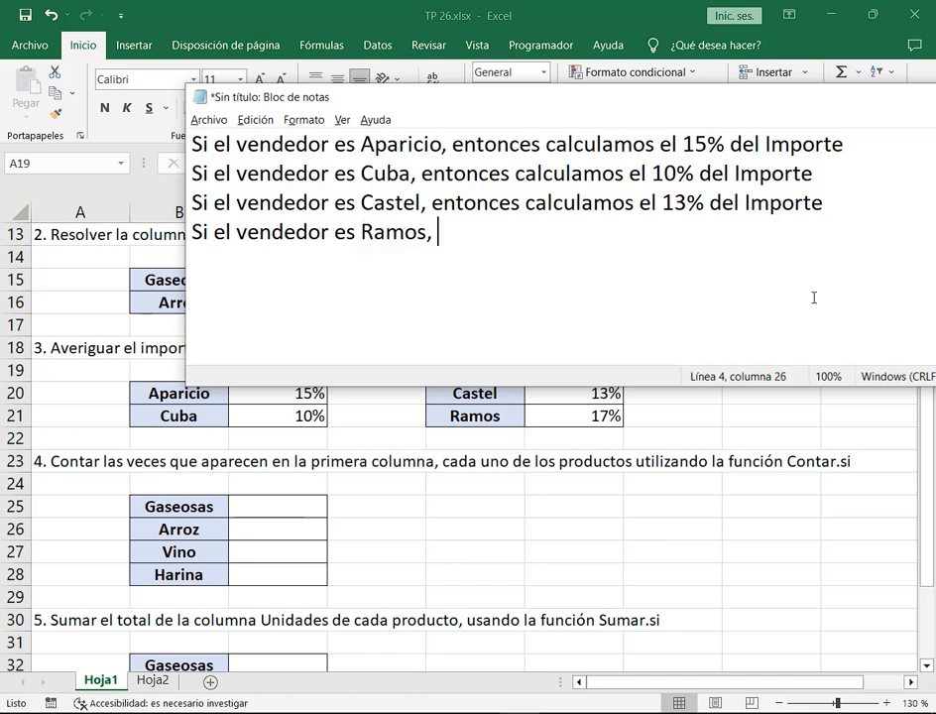
text(entonces calcul)
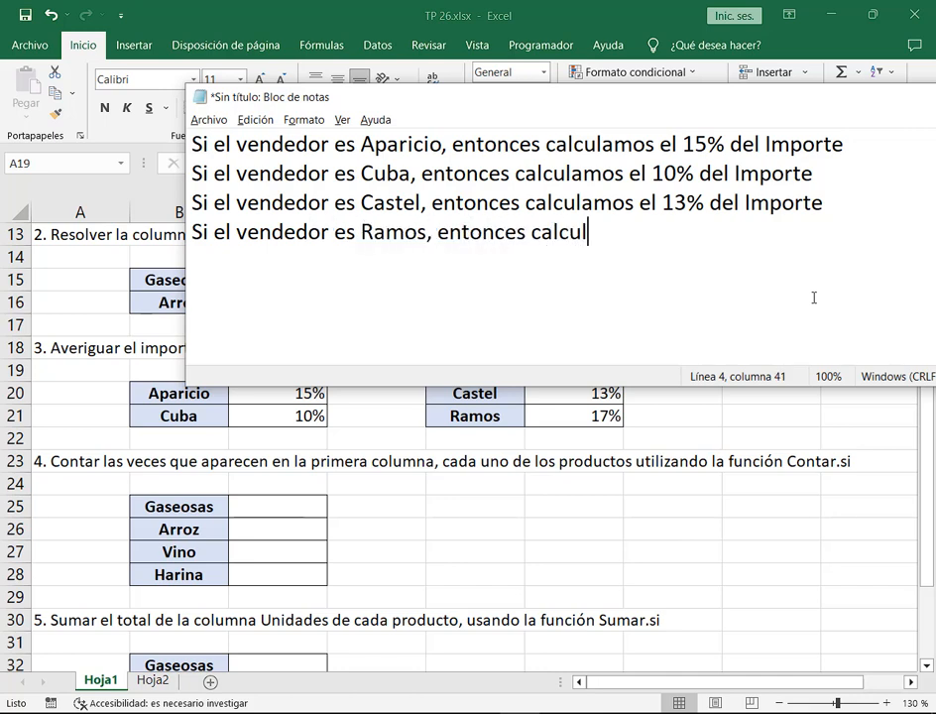
text(amos el 17$)
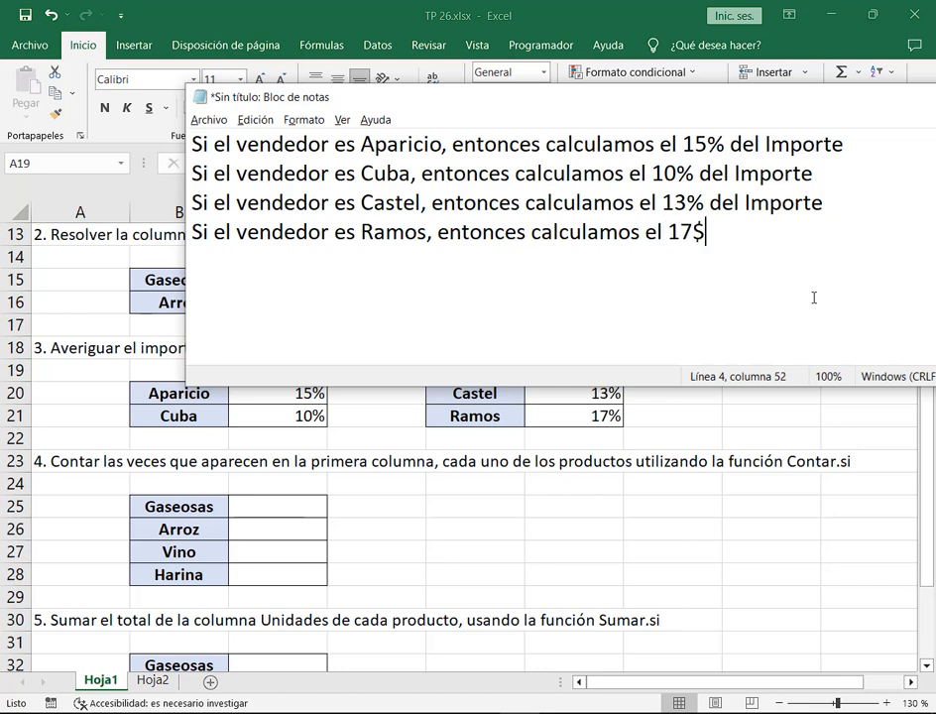
key(BackSpace)
text(% del Importe)
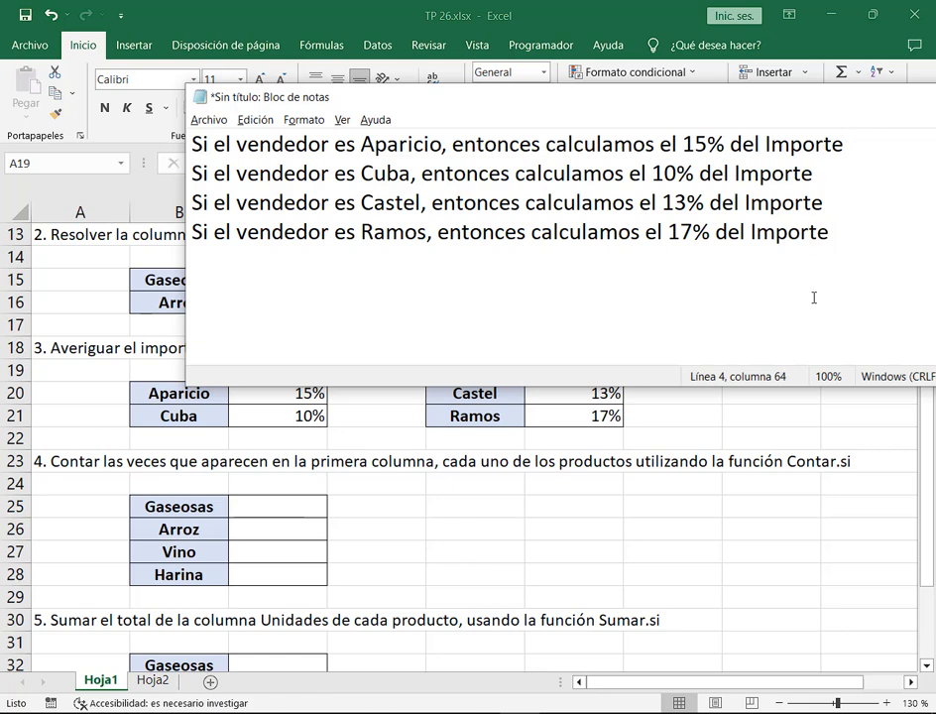
key(Return)
text(Caso contrario, 0)
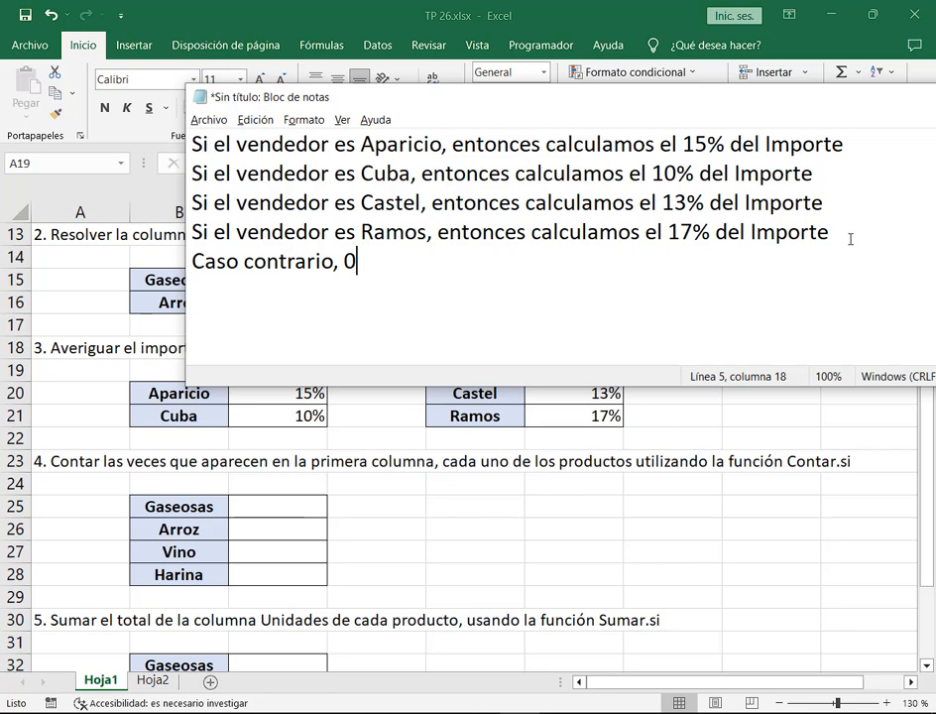
Review the four seller conditions and the closing "Caso contrario" line by highlighting each of them in turn.
drag(847, 236, 191, 144)
click(821, 148)
click(838, 176)
click(835, 228)
drag(193, 144, 860, 144)
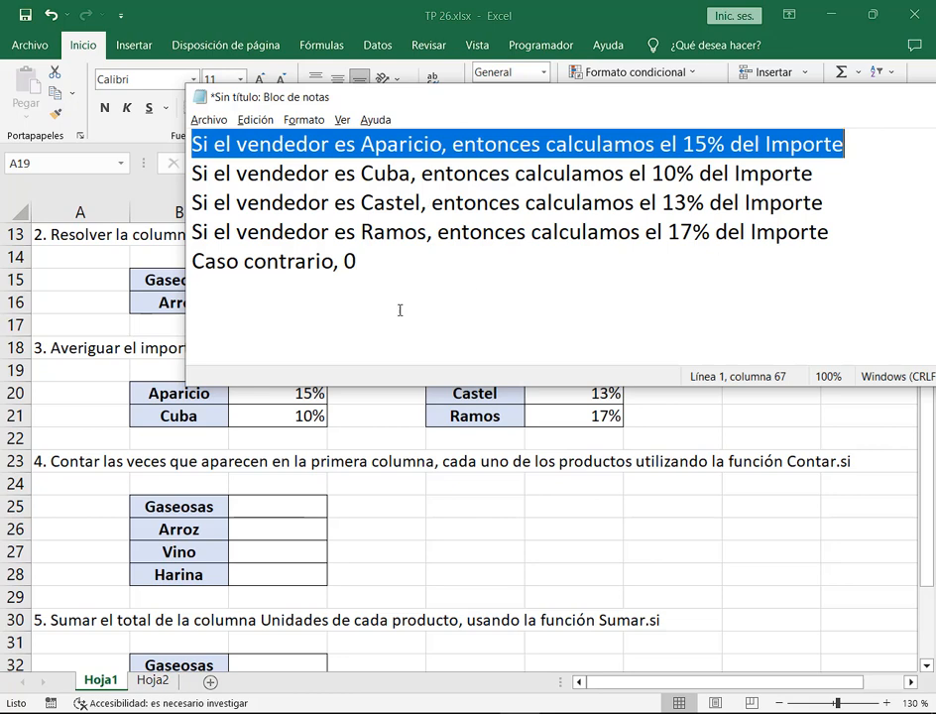
drag(849, 146, 260, 145)
drag(868, 173, 194, 174)
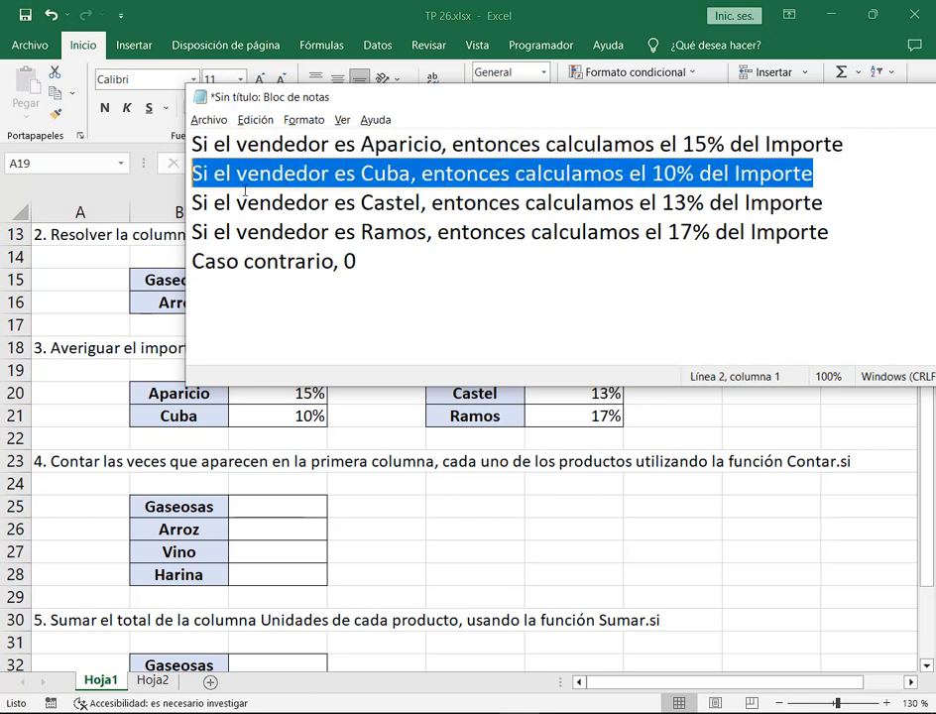
drag(828, 205, 193, 204)
drag(888, 226, 193, 232)
drag(365, 266, 228, 267)
click(370, 264)
click(349, 260)
drag(352, 260, 364, 263)
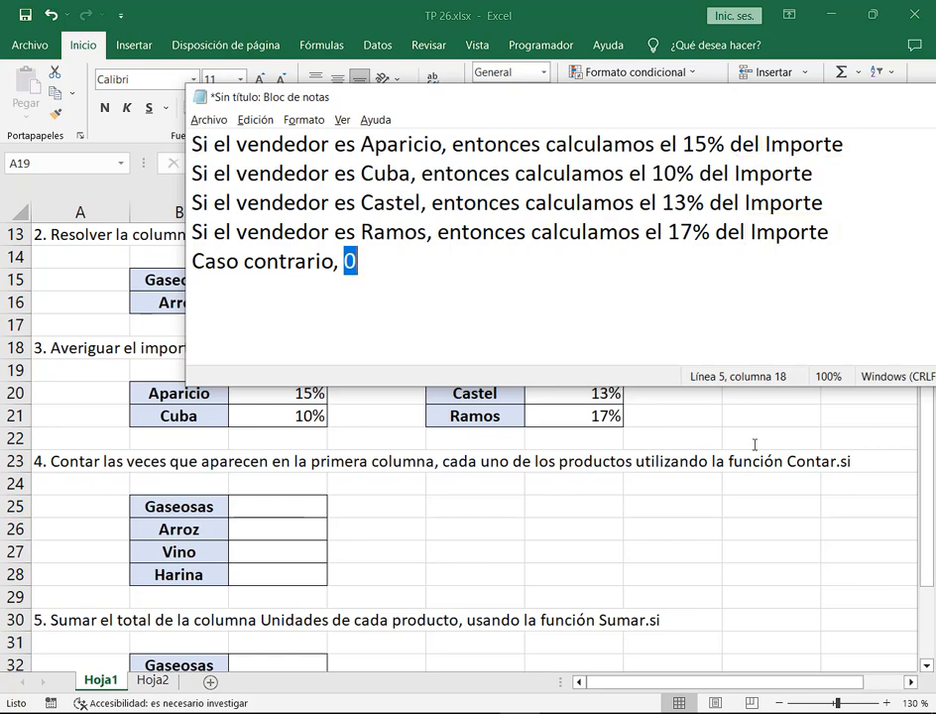
Switch to Excel and enlarge the font of cell G2 in the Porcentaje Vendedor column to 14.
key(alt+Tab)
scroll(749, 443, up, 4)
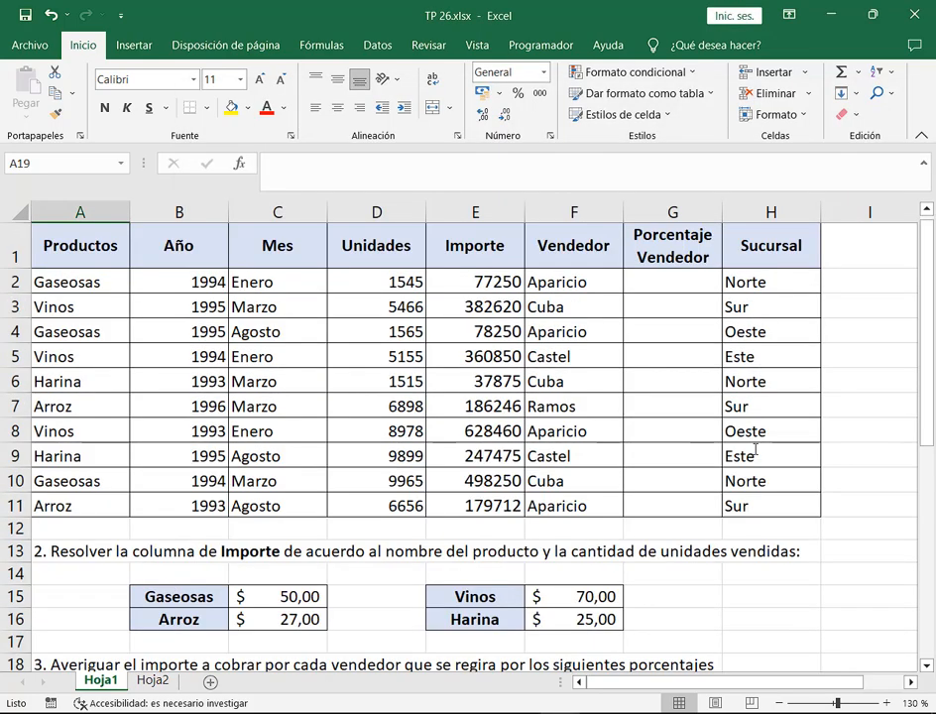
click(672, 283)
click(259, 79)
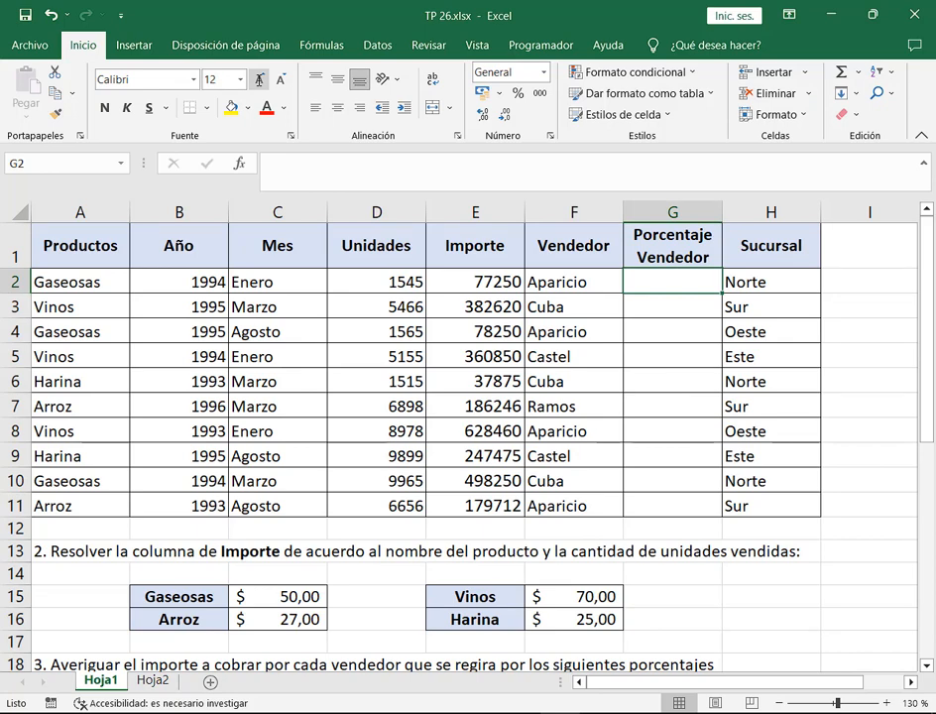
click(259, 78)
Start an SI formula in G2 that tests whether F2 equals the seller named in B20 and returns the absolute reference $C$20.
text(=SI()
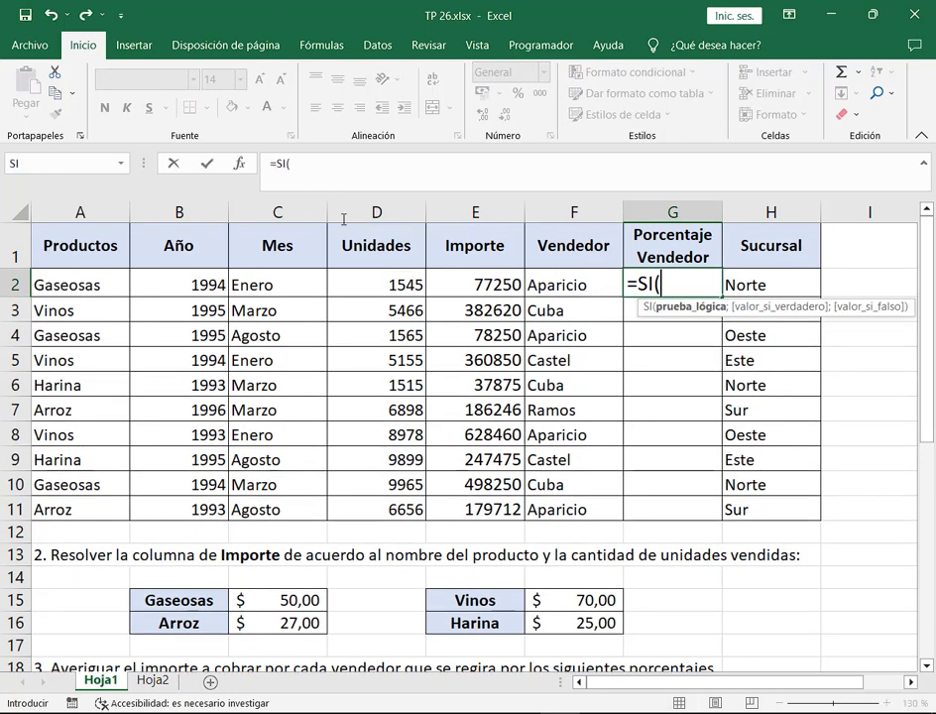
key(Left)
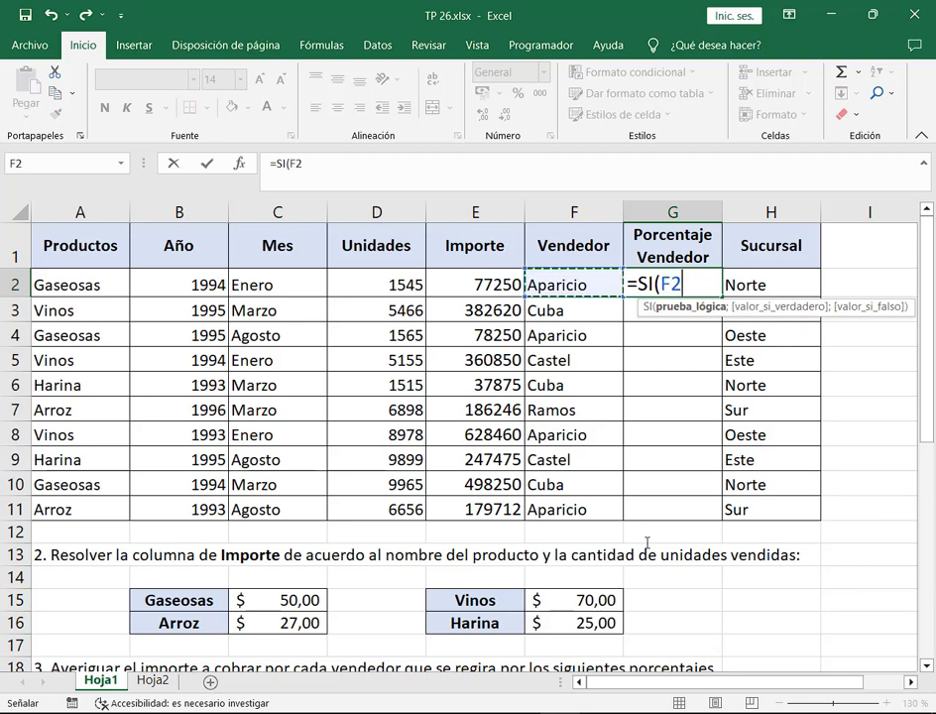
text(=)
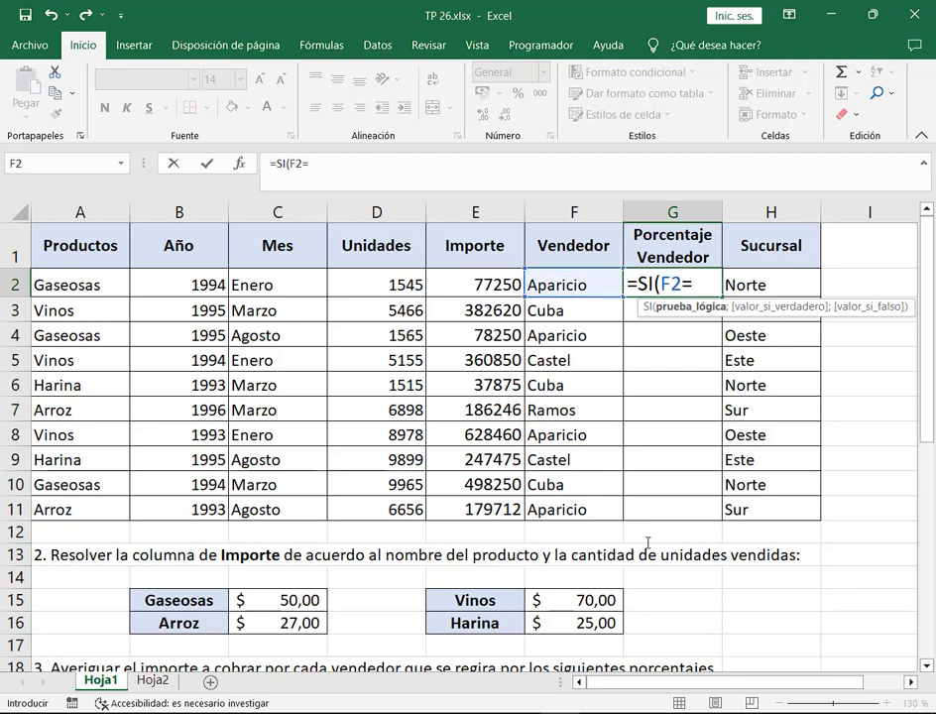
text("Aparicio";)
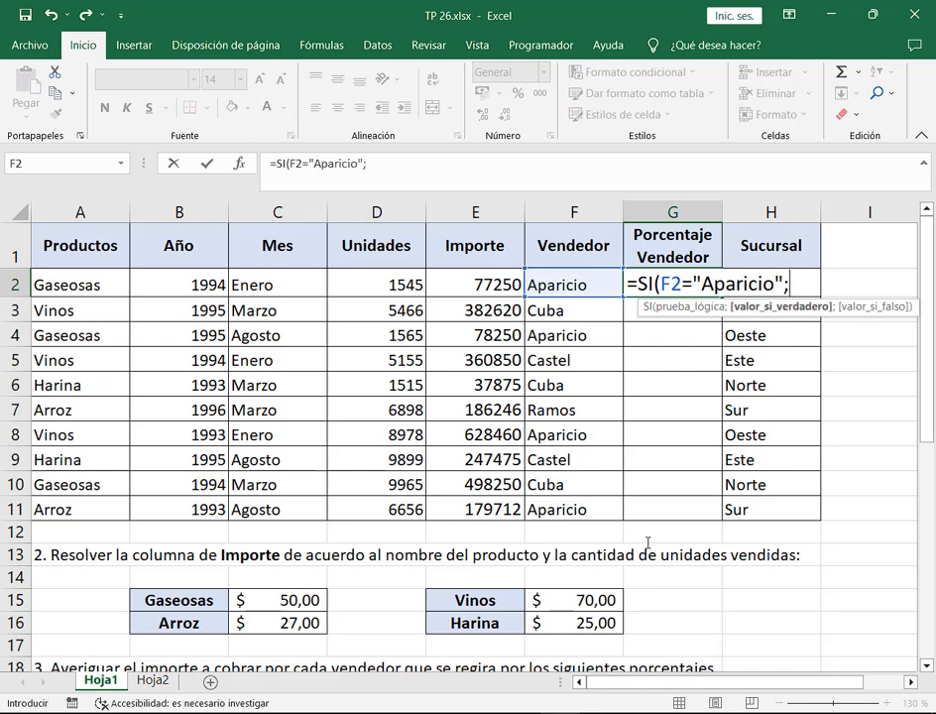
scroll(647, 541, down, 1)
click(310, 614)
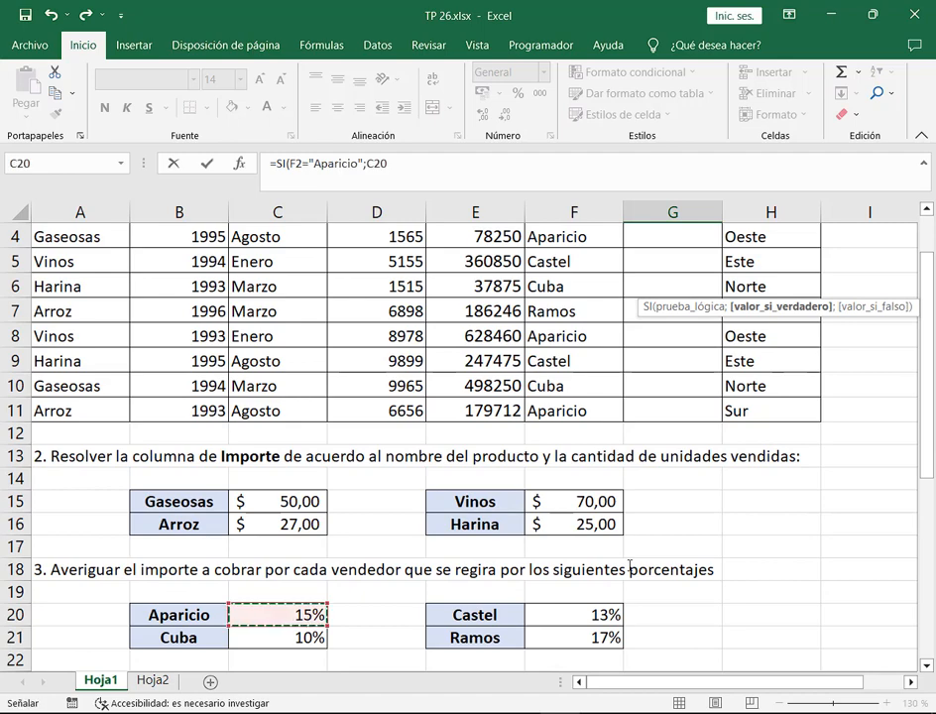
scroll(629, 560, up, 1)
key(F4)
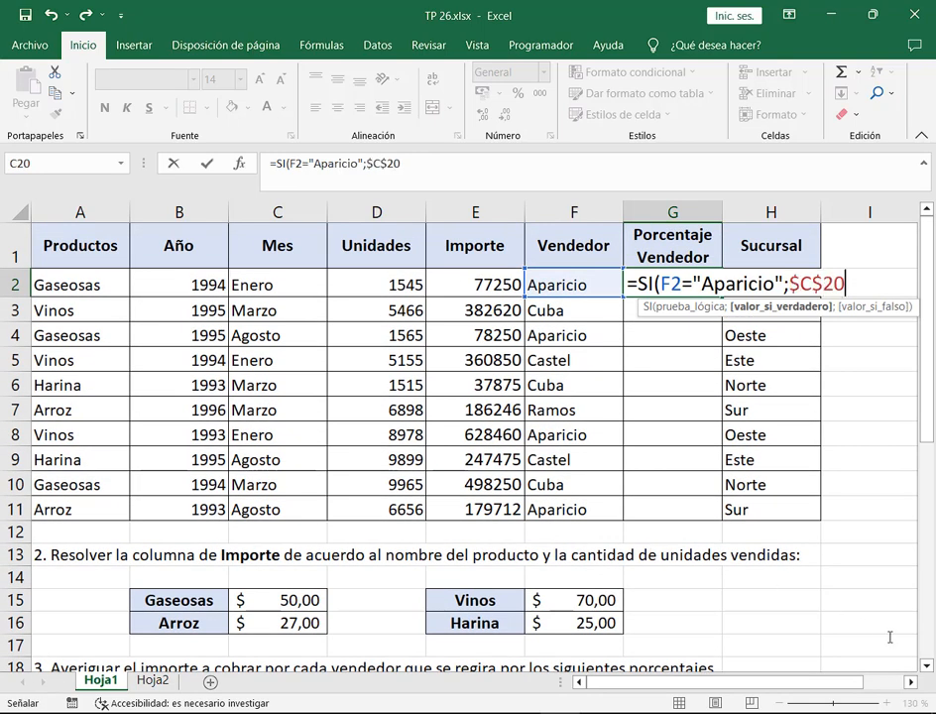
Nest a second SI in the G2 formula testing F2 for the seller named in B21 and returning $C$21.
scroll(902, 638, right, 1)
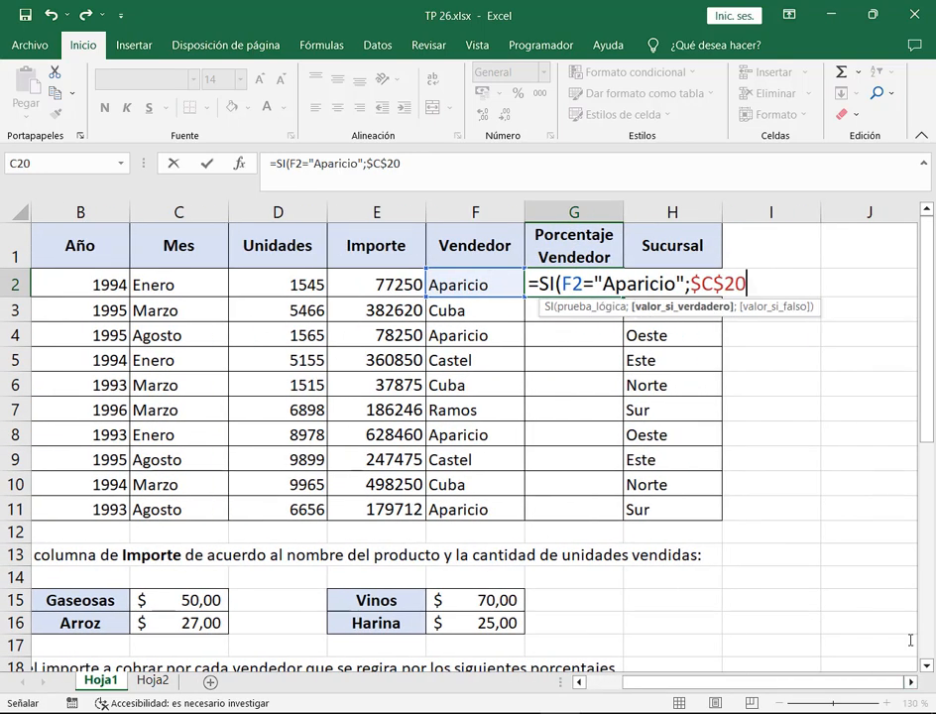
text(;si)
key(BackSpace)
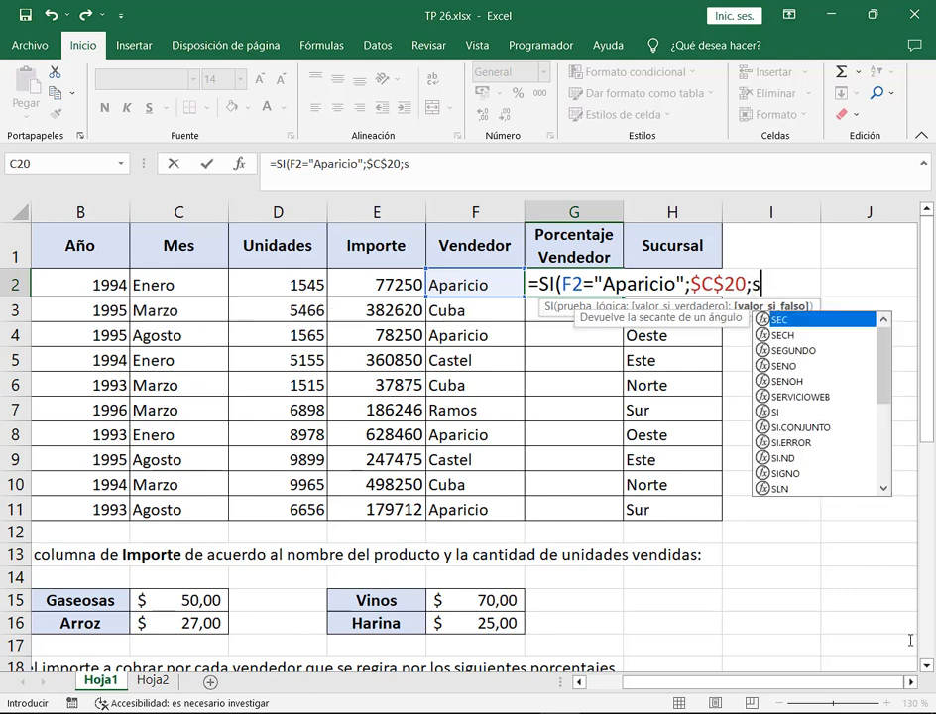
text(i)
key(Tab)
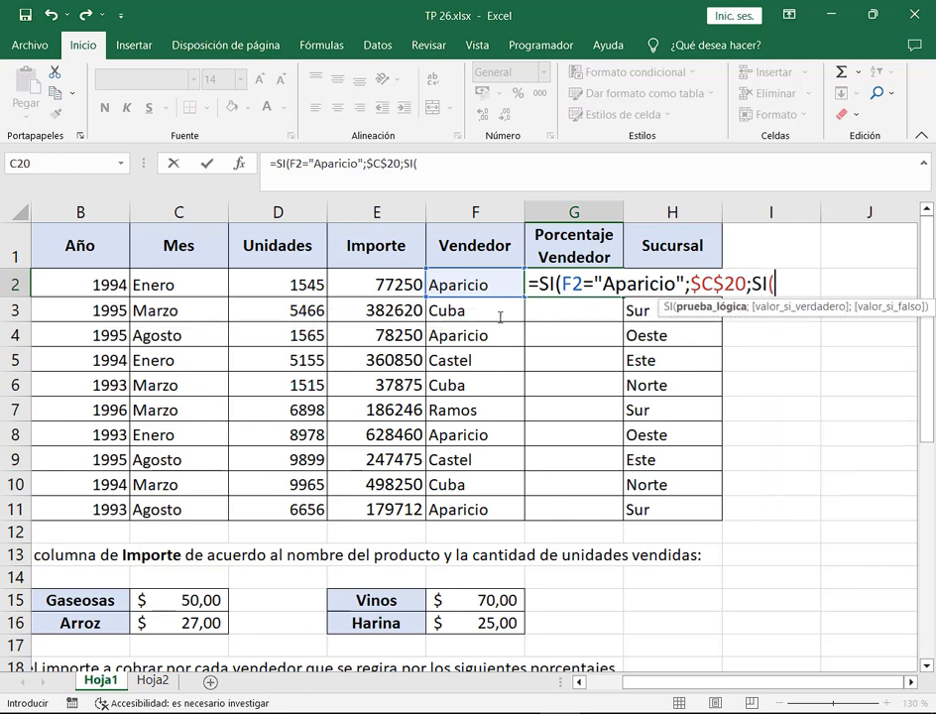
click(493, 284)
text(=")
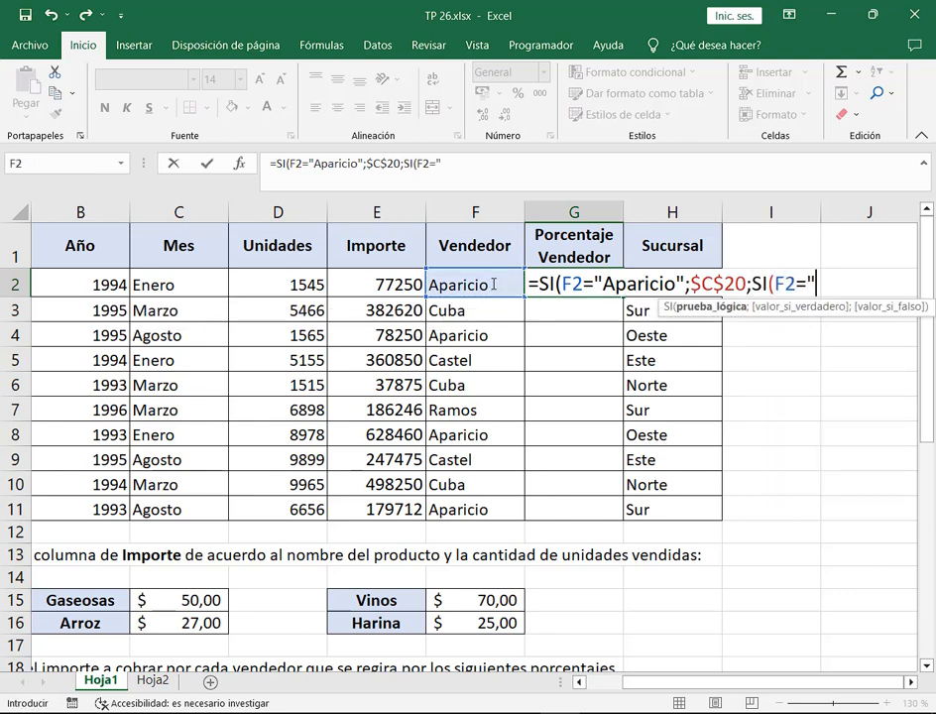
text(Cuba";)
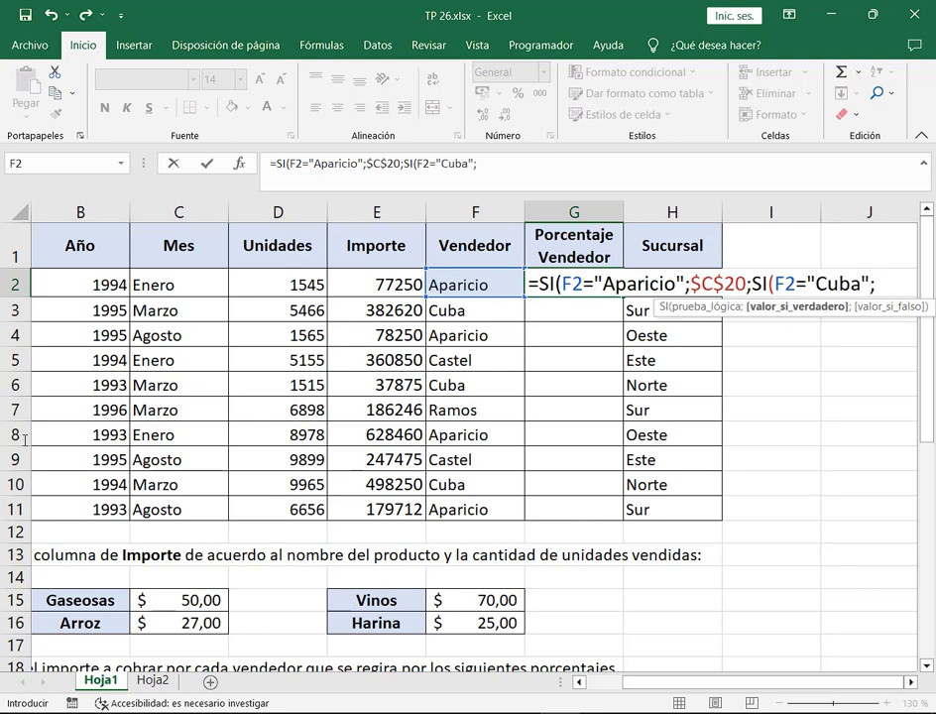
scroll(24, 436, down, 1)
click(170, 689)
scroll(589, 473, up, 1)
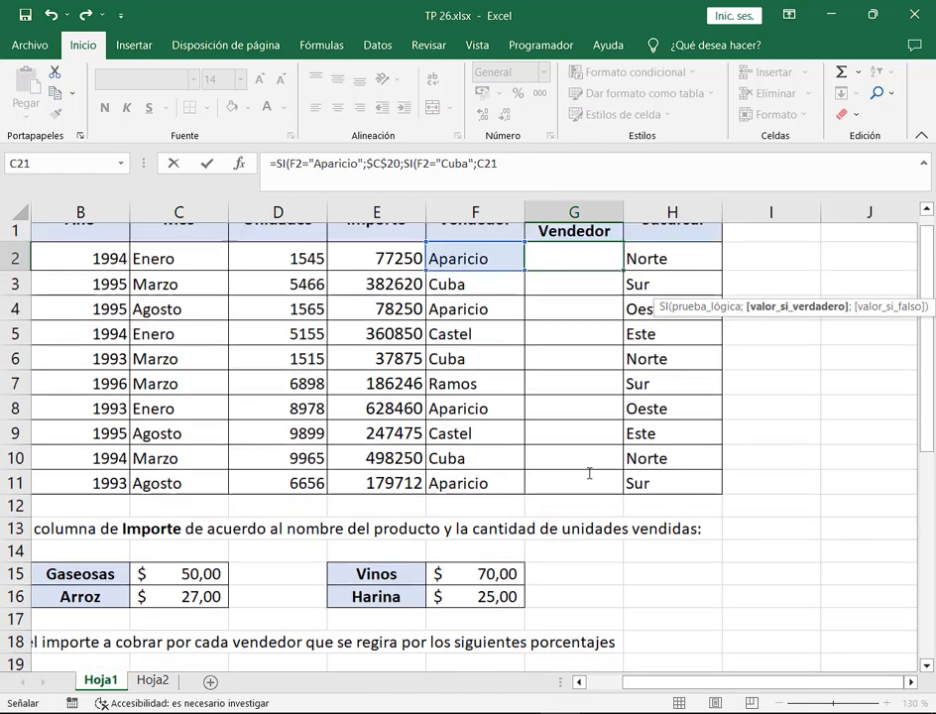
key(F4)
click(909, 682)
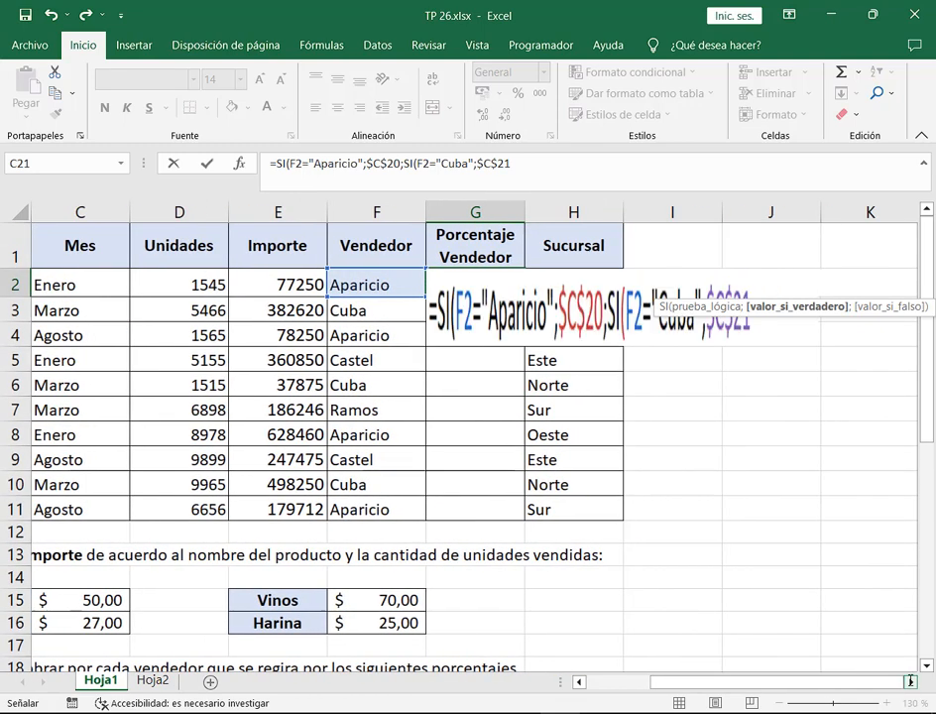
Nest a third SI in the G2 formula testing F2 for the seller named in E20 and returning $F$20.
text(;)
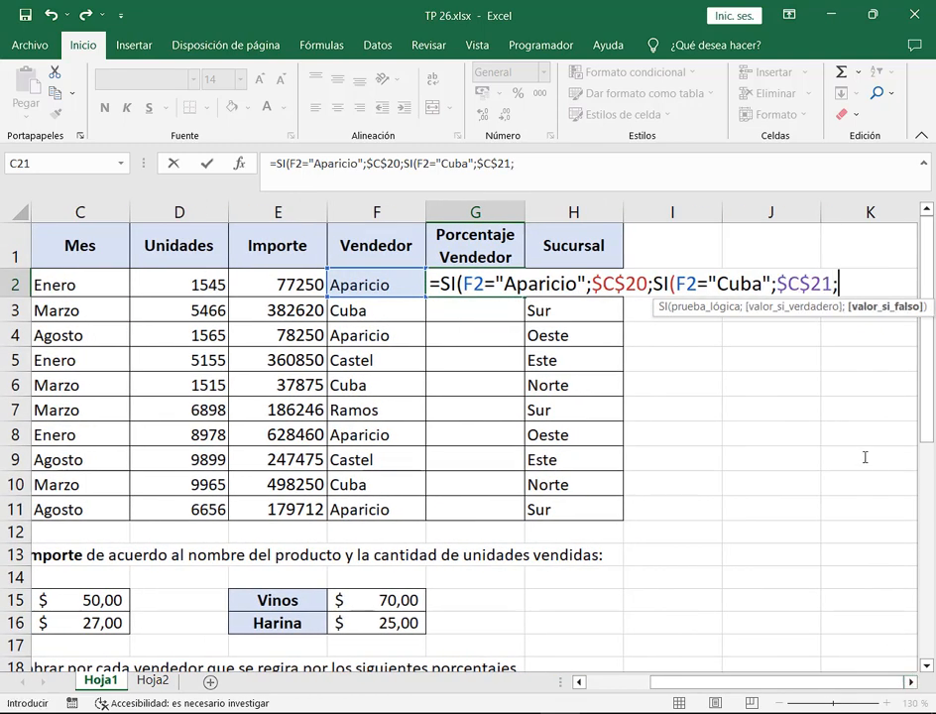
text(Si)
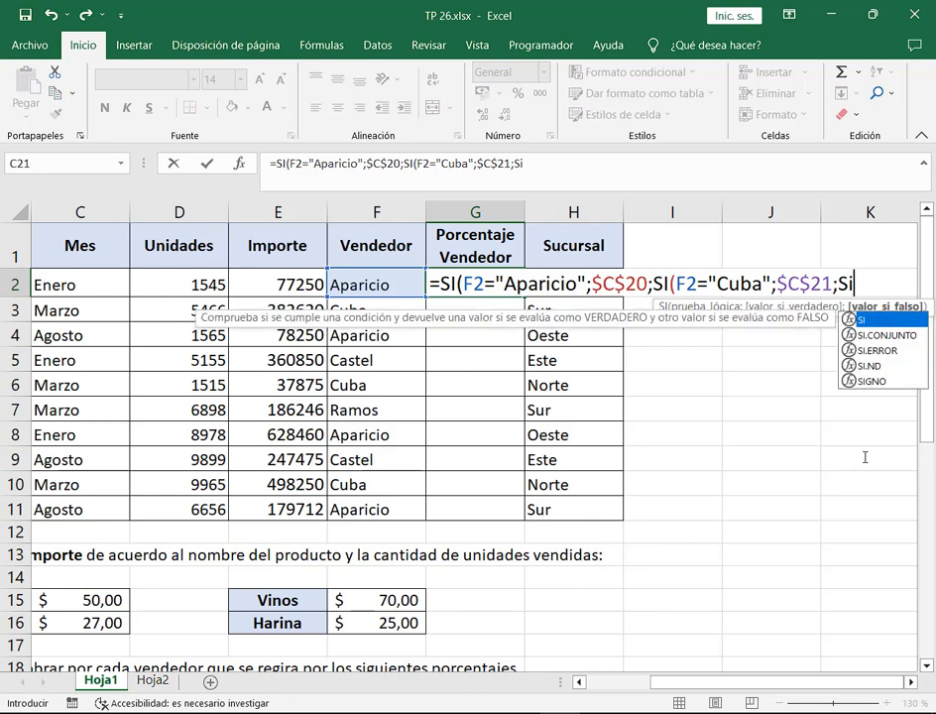
text(()
click(402, 284)
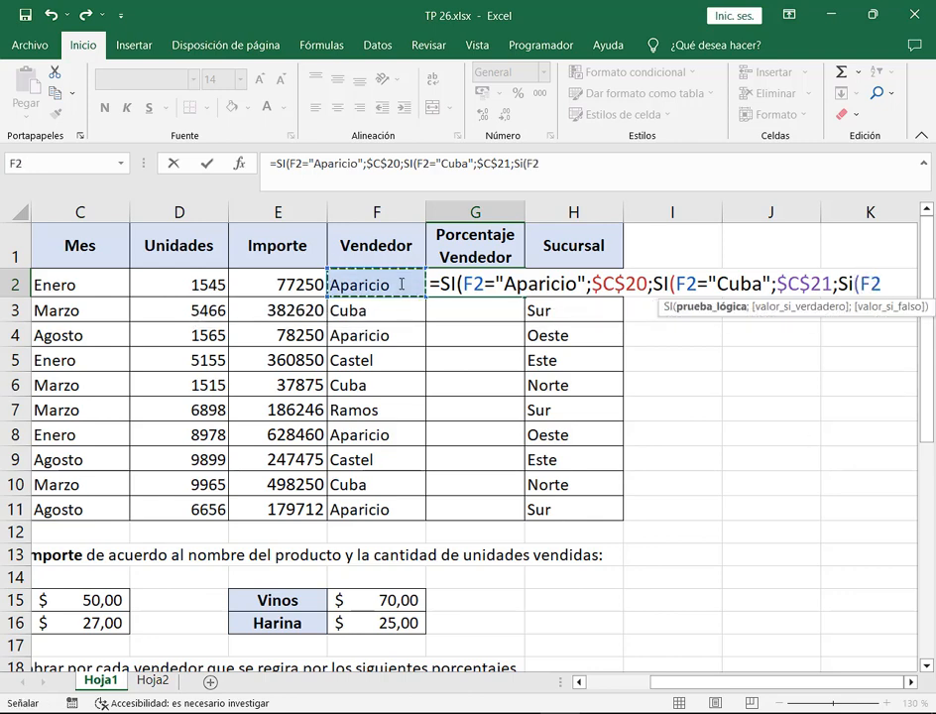
text(=")
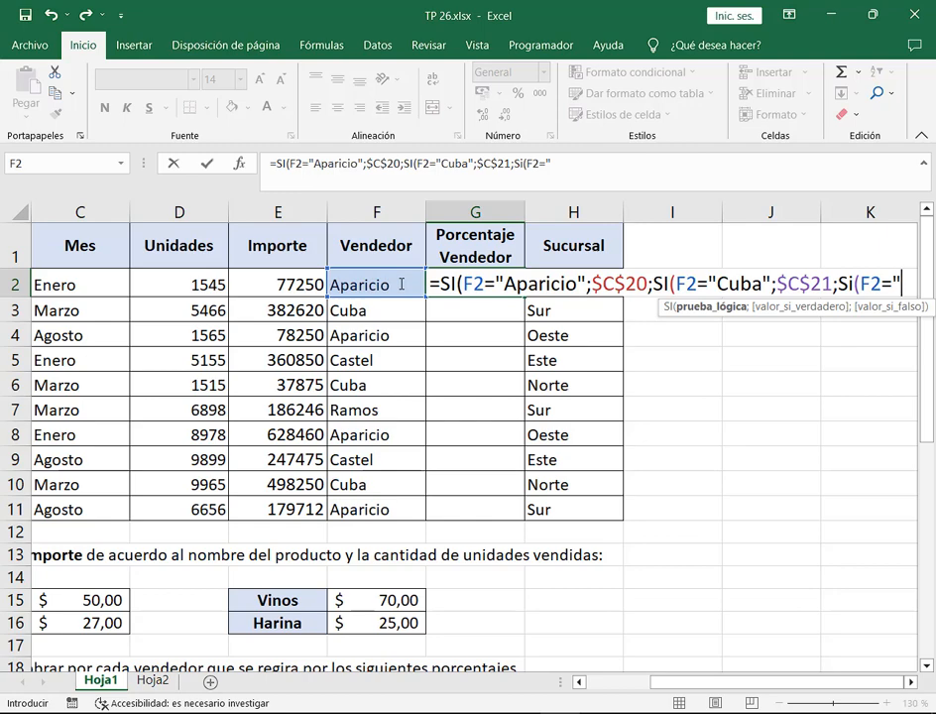
scroll(401, 285, down, 1)
scroll(401, 284, up, 1)
text(Ca)
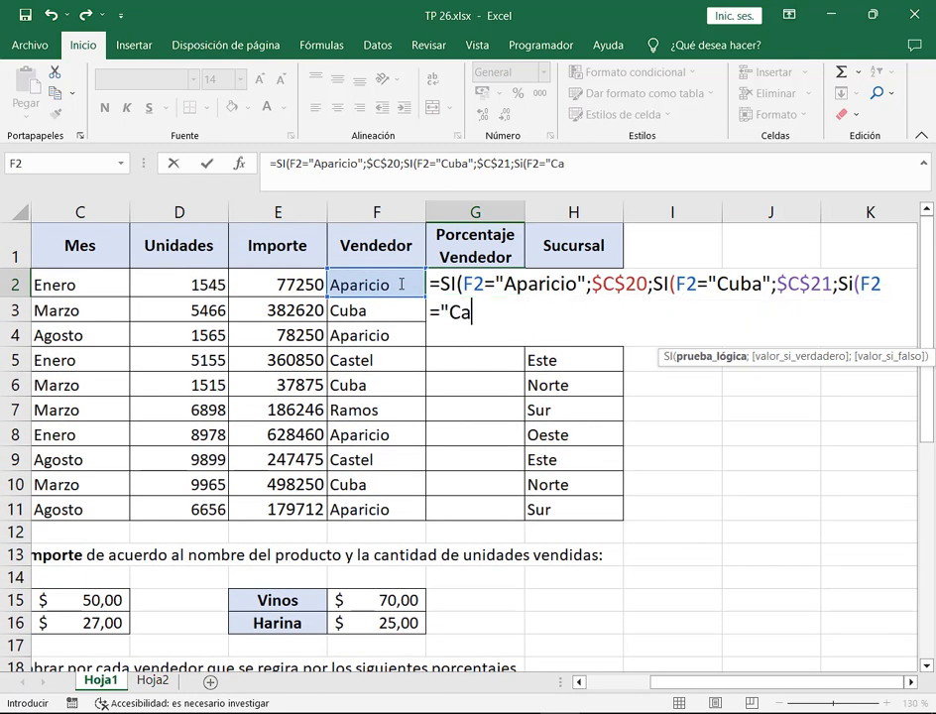
text(stel";)
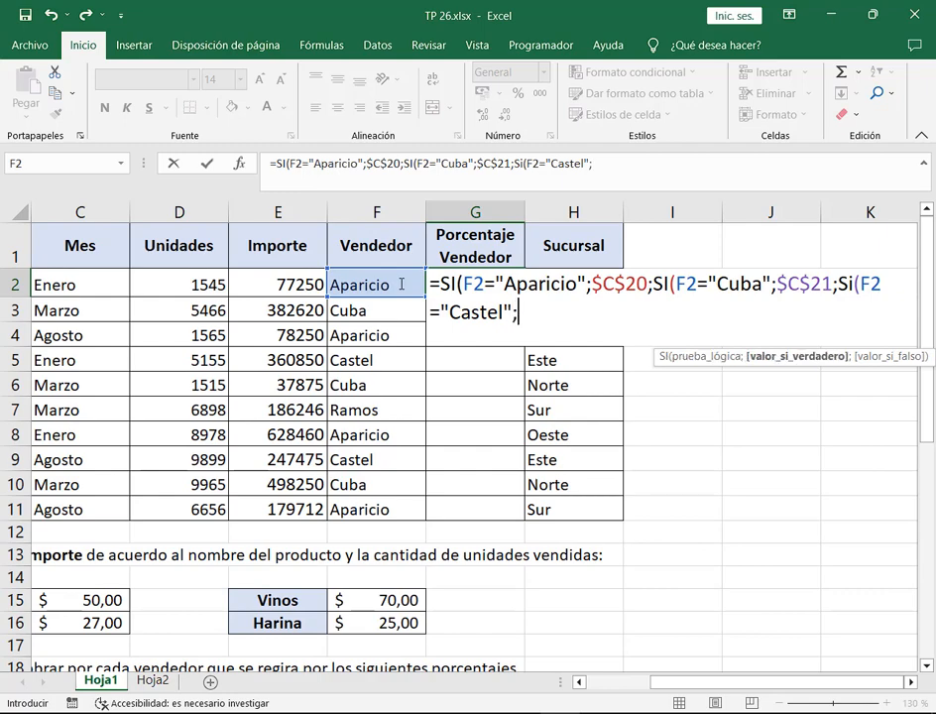
scroll(401, 284, down, 1)
click(389, 611)
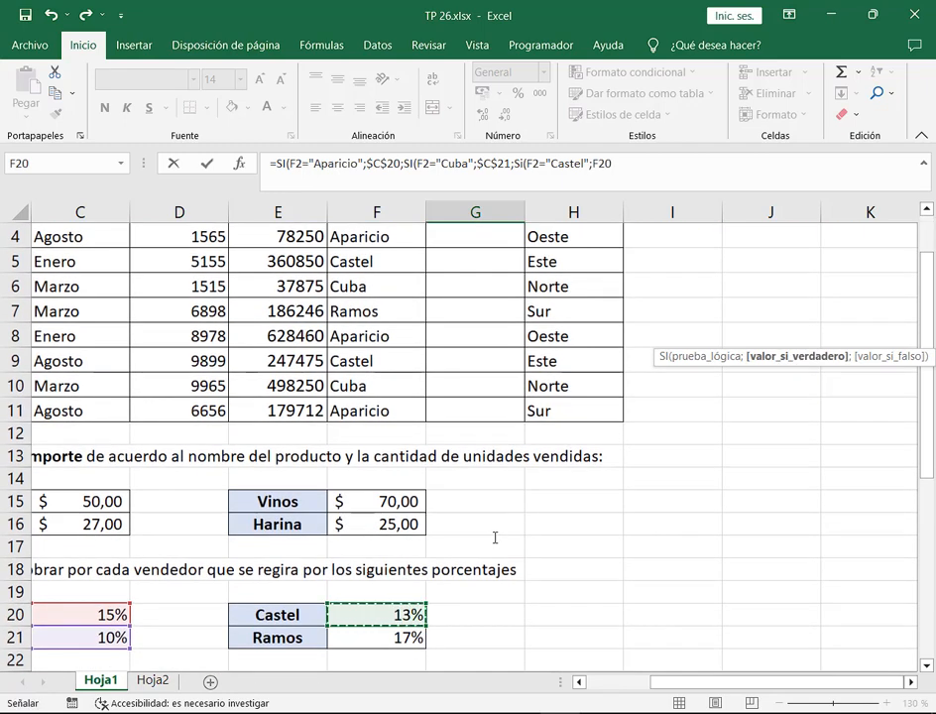
scroll(495, 538, up, 1)
key(F4)
Nest a fourth SI in the G2 formula testing F2 for the seller named in E21 and returning $F$21.
text(;SI)
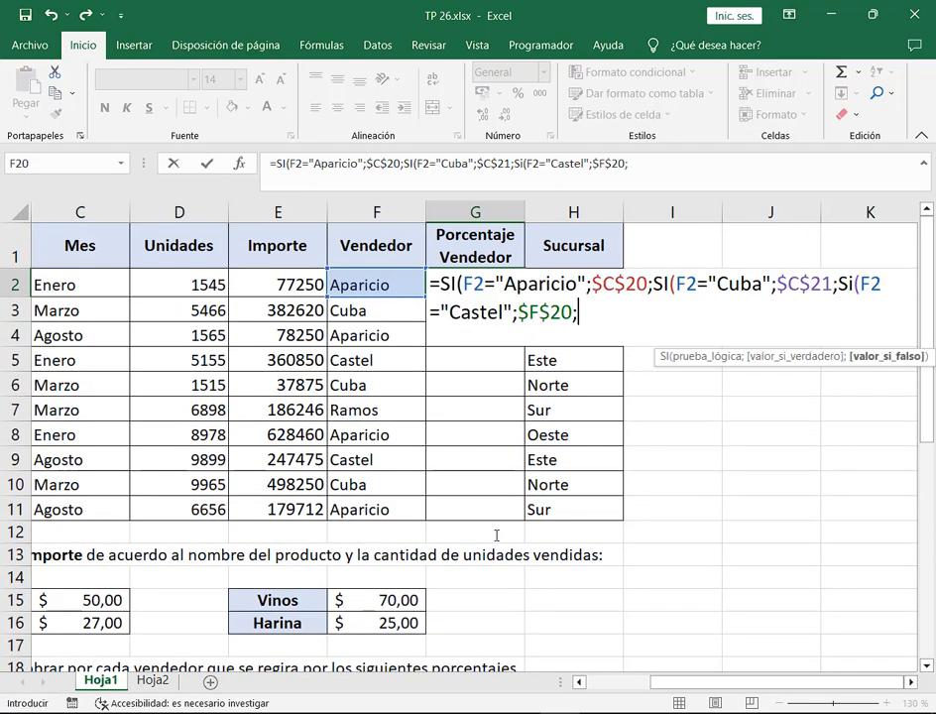
key(BackSpace)
text(I()
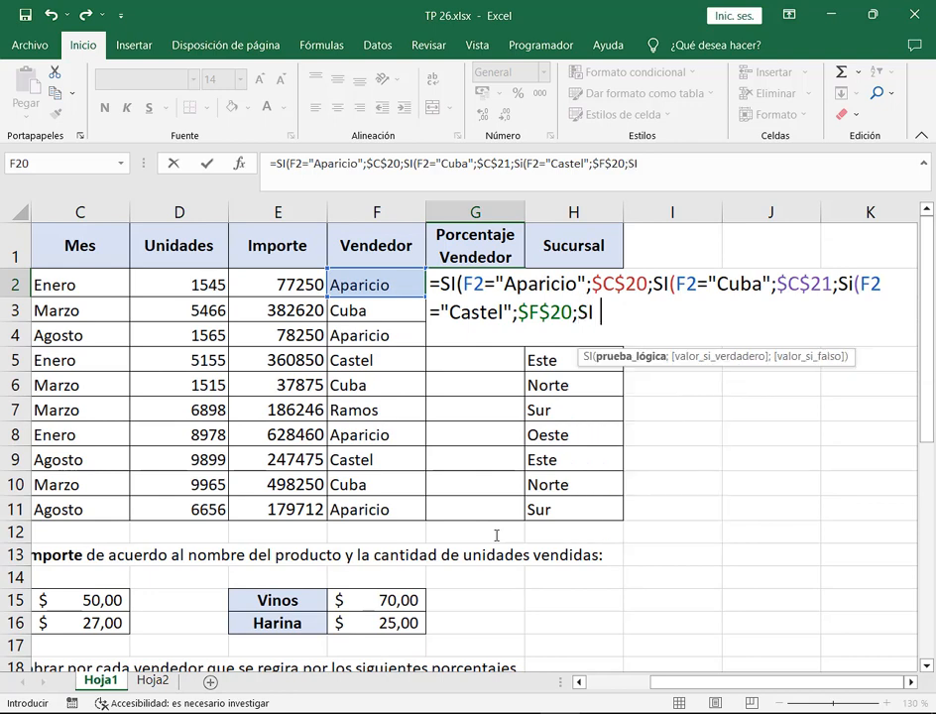
click(340, 288)
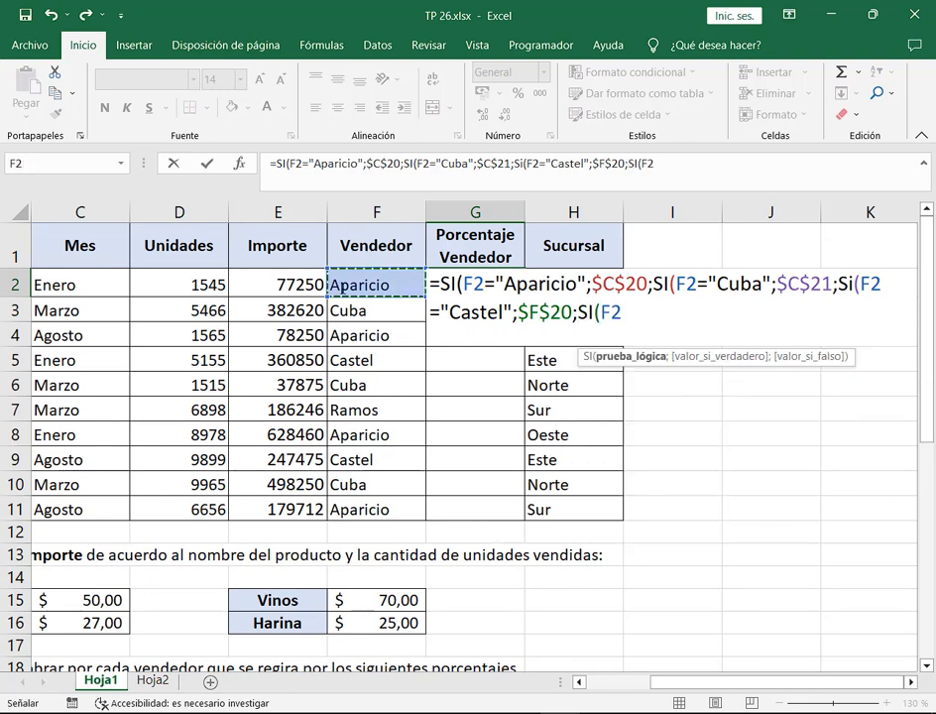
text(=")
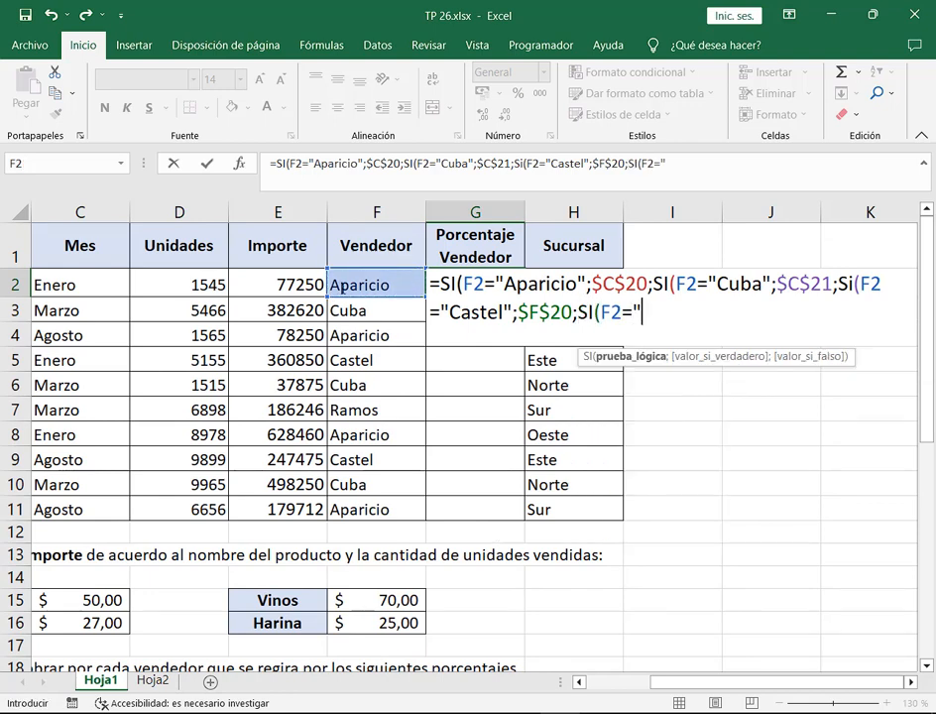
text(C)
key(BackSpace)
text(Ramos";)
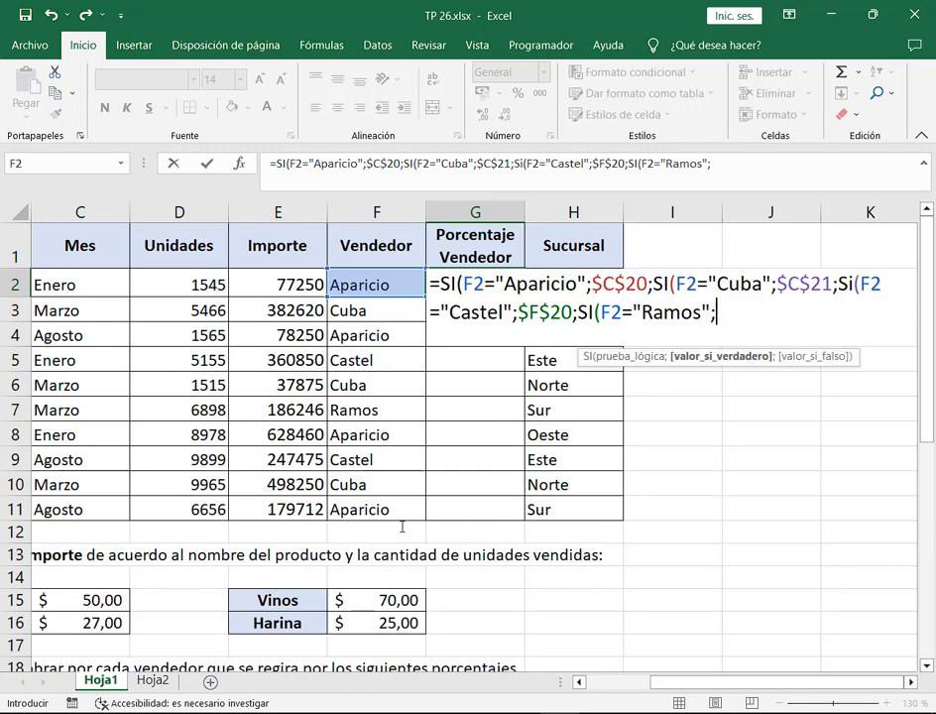
scroll(328, 639, down, 1)
click(328, 639)
scroll(587, 526, up, 1)
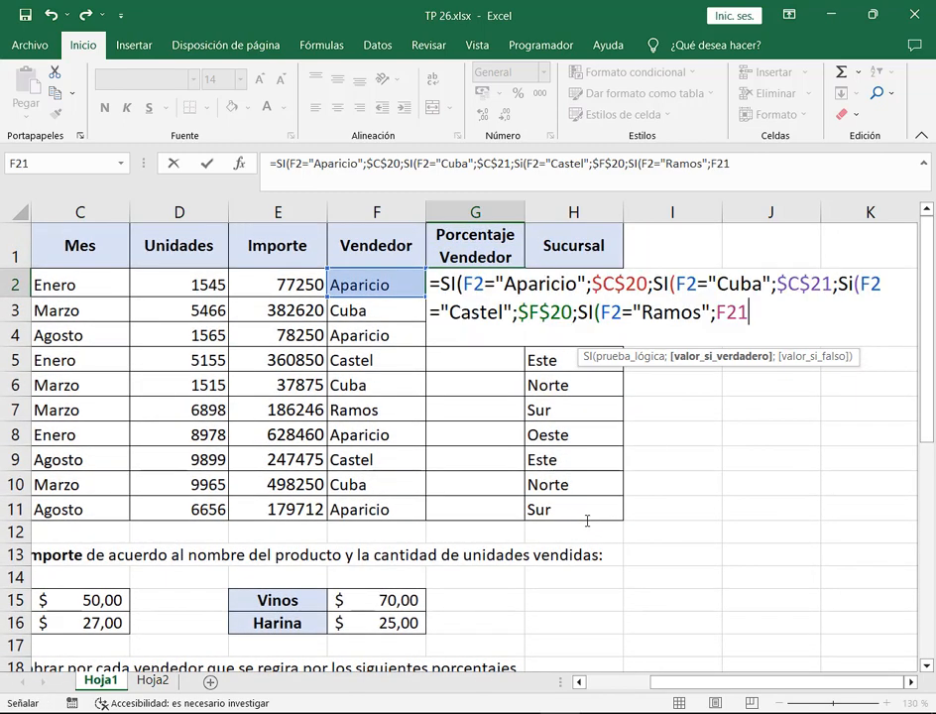
key(F4)
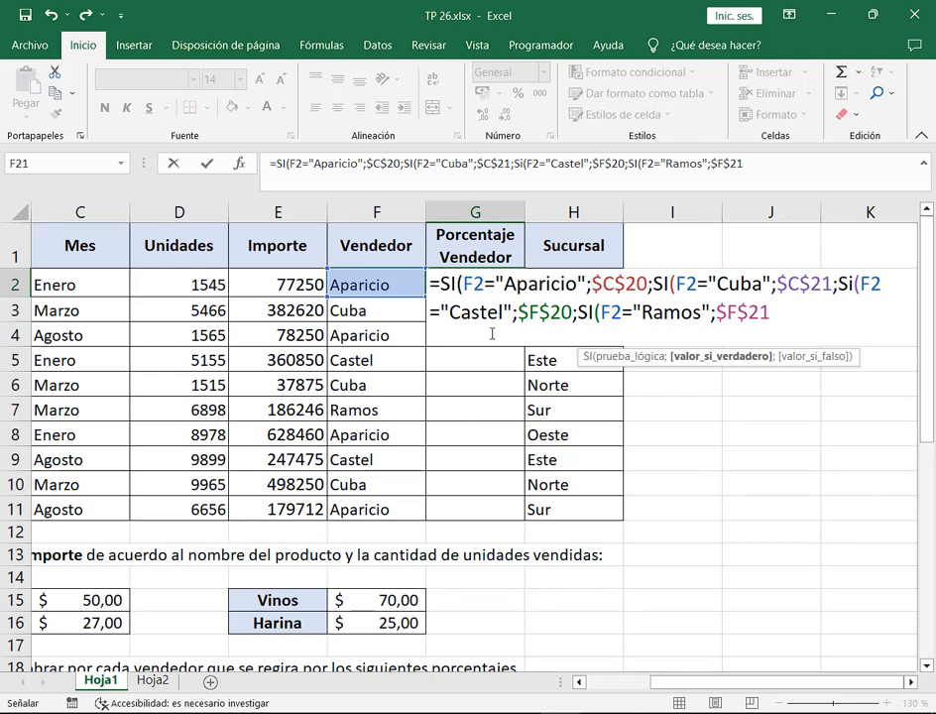
Mark each SI function in the G2 formula to count how many parentheses need closing.
drag(440, 270, 462, 295)
drag(652, 270, 675, 295)
drag(832, 268, 861, 293)
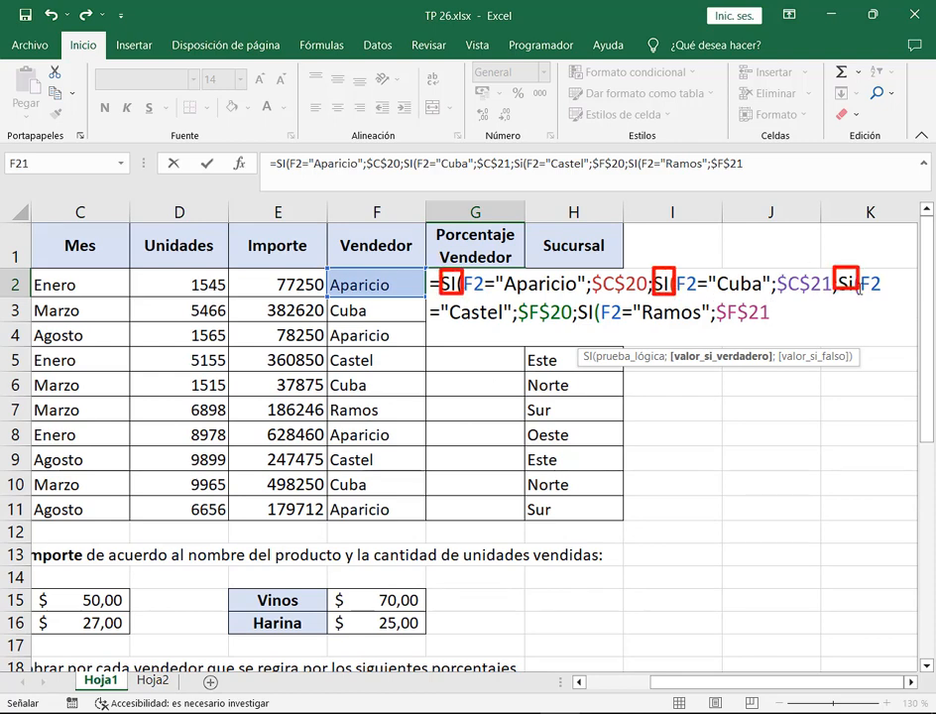
drag(578, 299, 599, 325)
key(Escape)
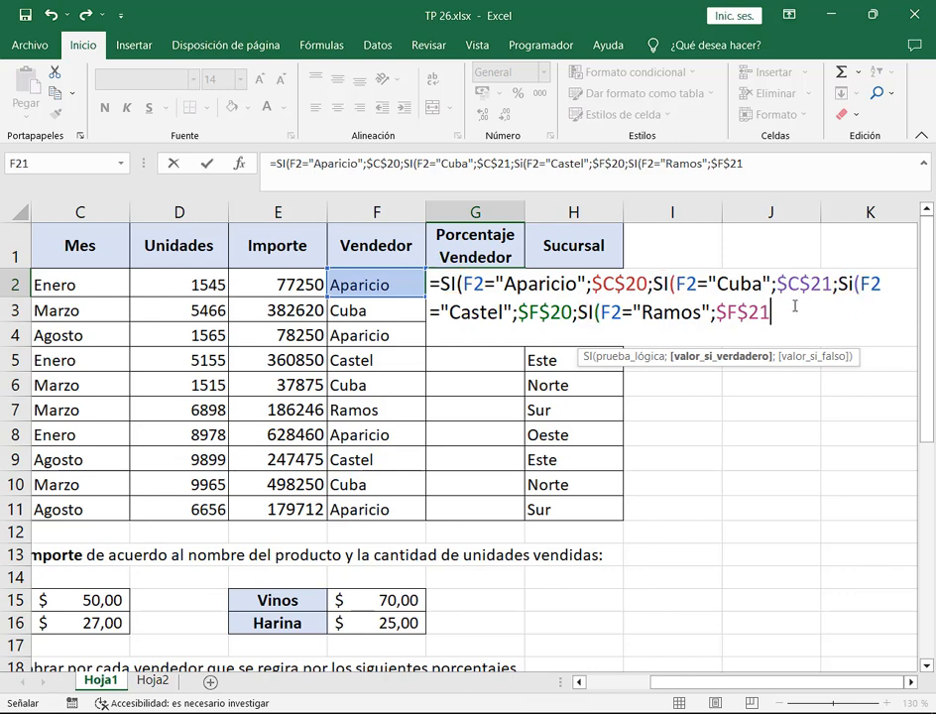
Close the four nested SI functions, multiply their result by the Importe in E2 and enter the formula.
text())))*)
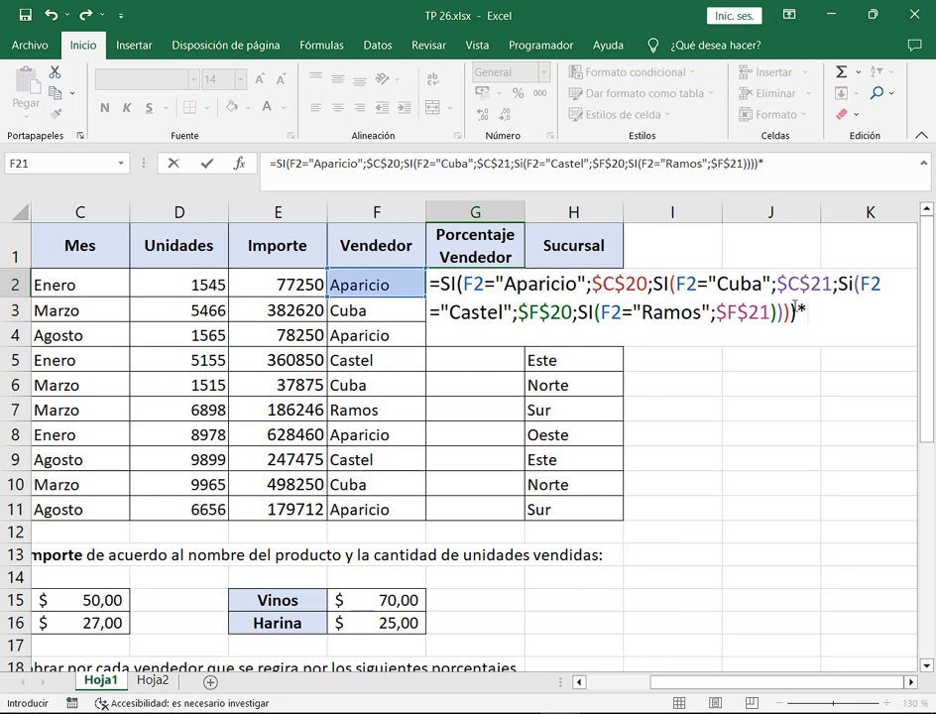
click(307, 294)
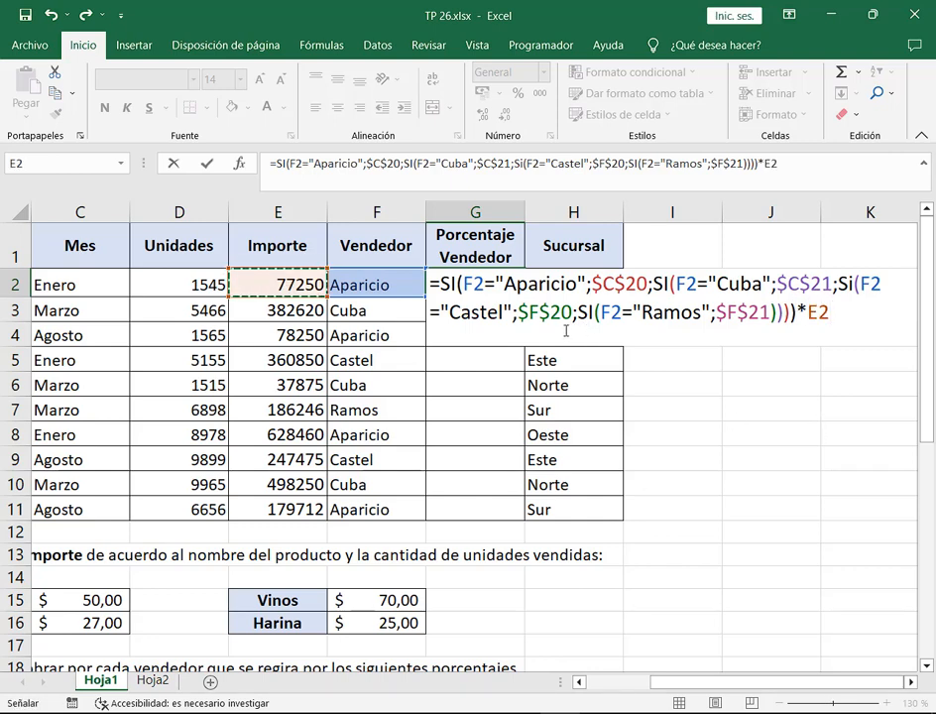
key(Return)
Fill the formula from G2 down the Porcentaje Vendedor column to G11.
click(491, 289)
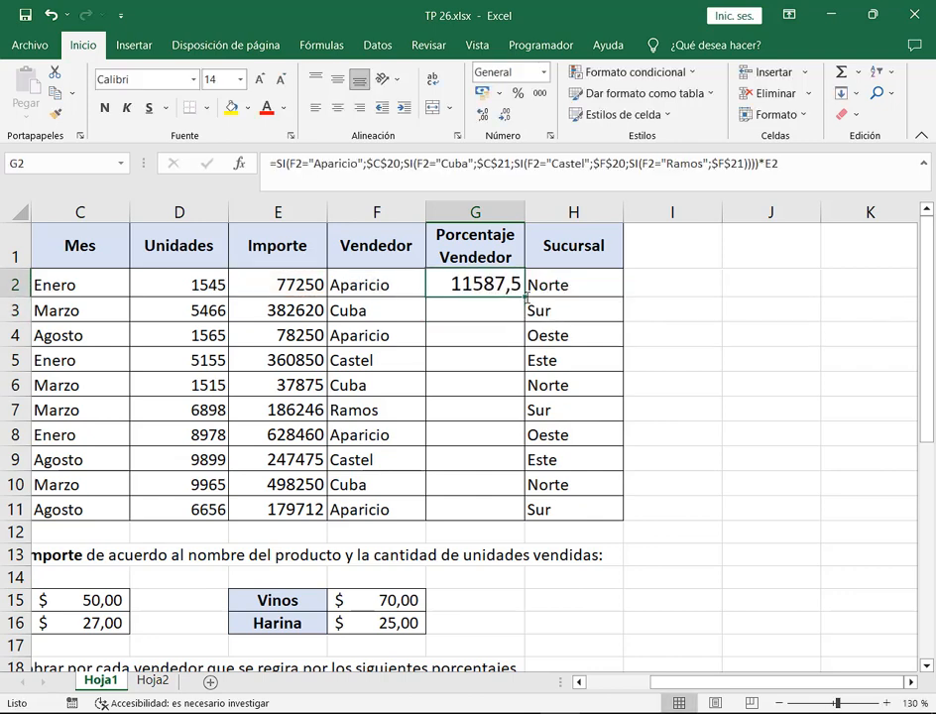
drag(525, 295, 526, 513)
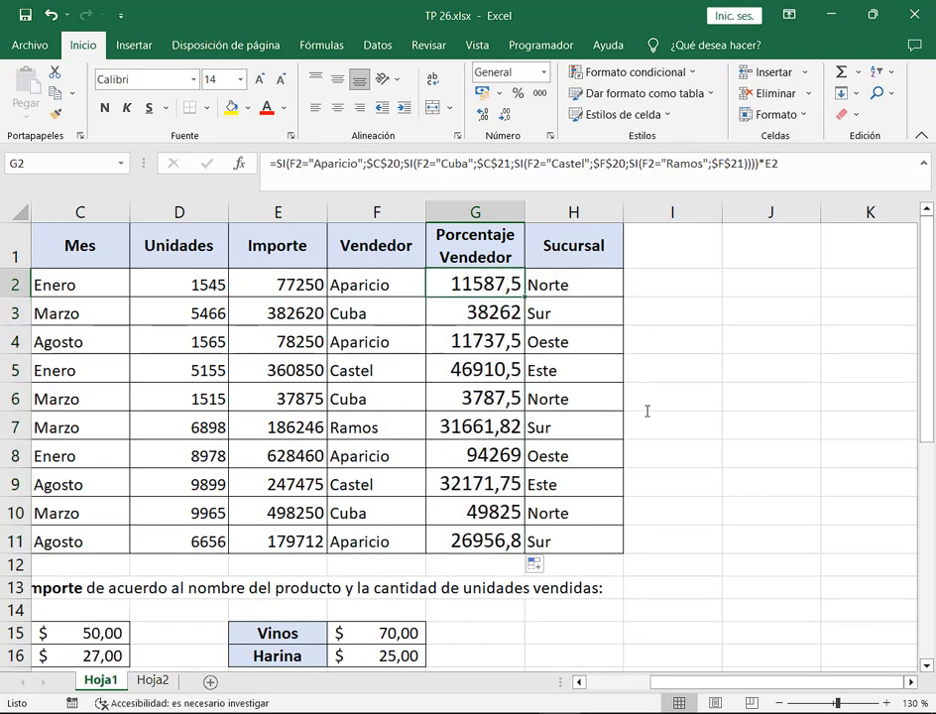
Open the formula in G2 for editing to examine its nested conditions and cell references.
click(907, 681)
key(F2)
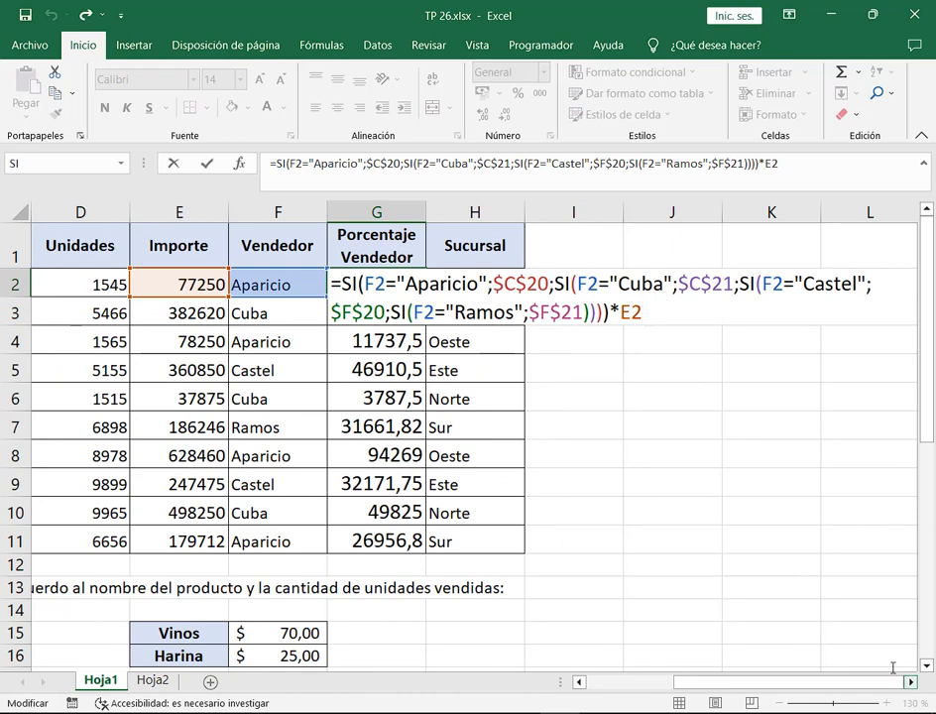
click(907, 681)
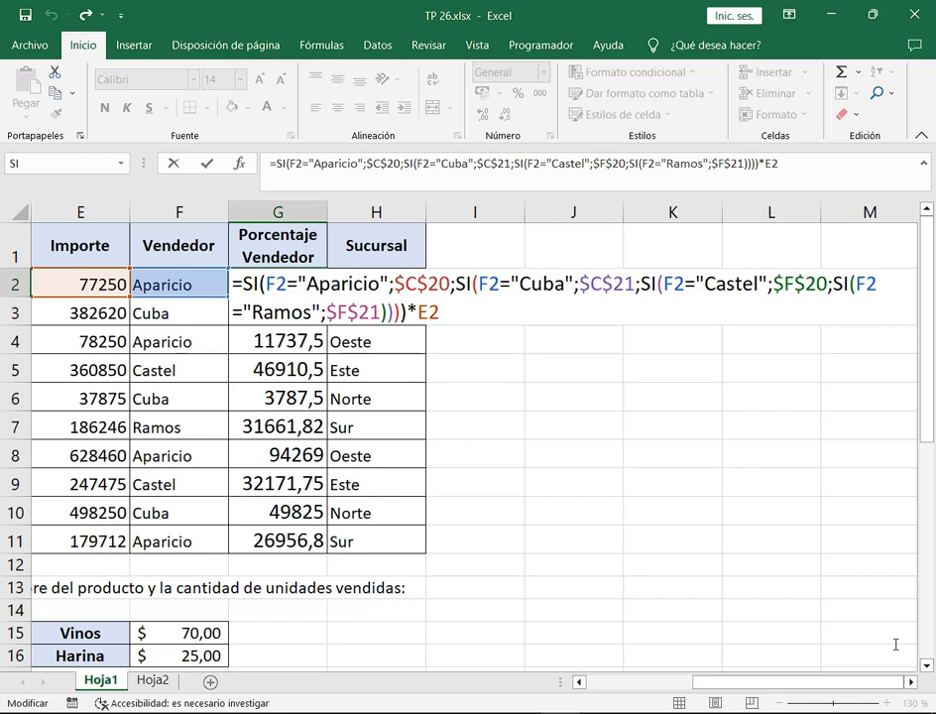
Mark the condition at the start of each nested SI in the G2 formula, then close the formula without changes.
click(872, 14)
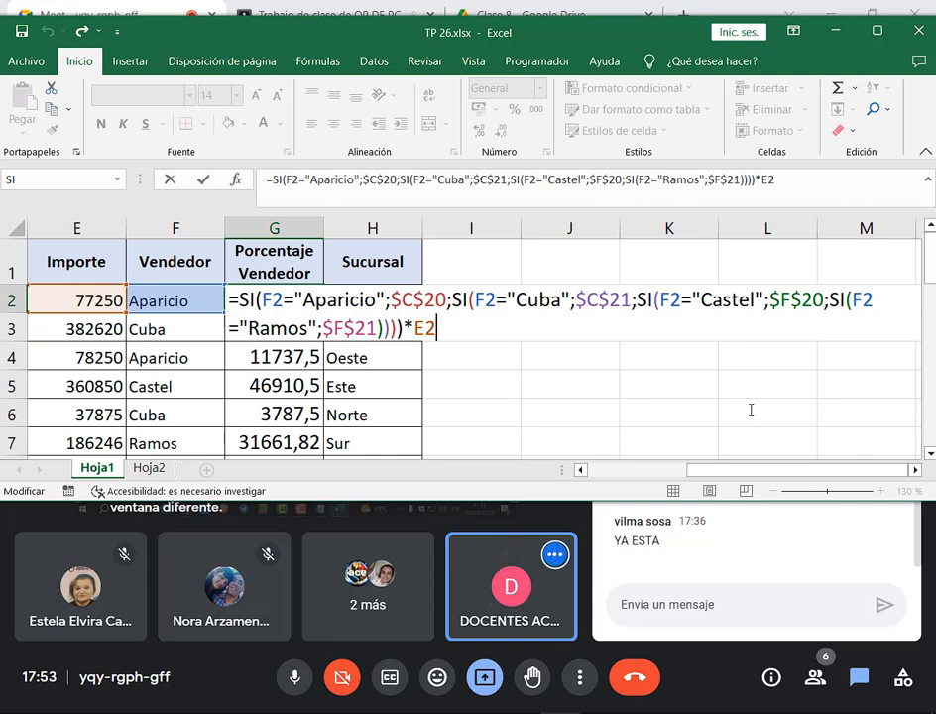
mouse_move(239, 288)
mouse_down()
mouse_move(303, 321)
mouse_move(322, 318)
mouse_move(299, 315)
mouse_up()
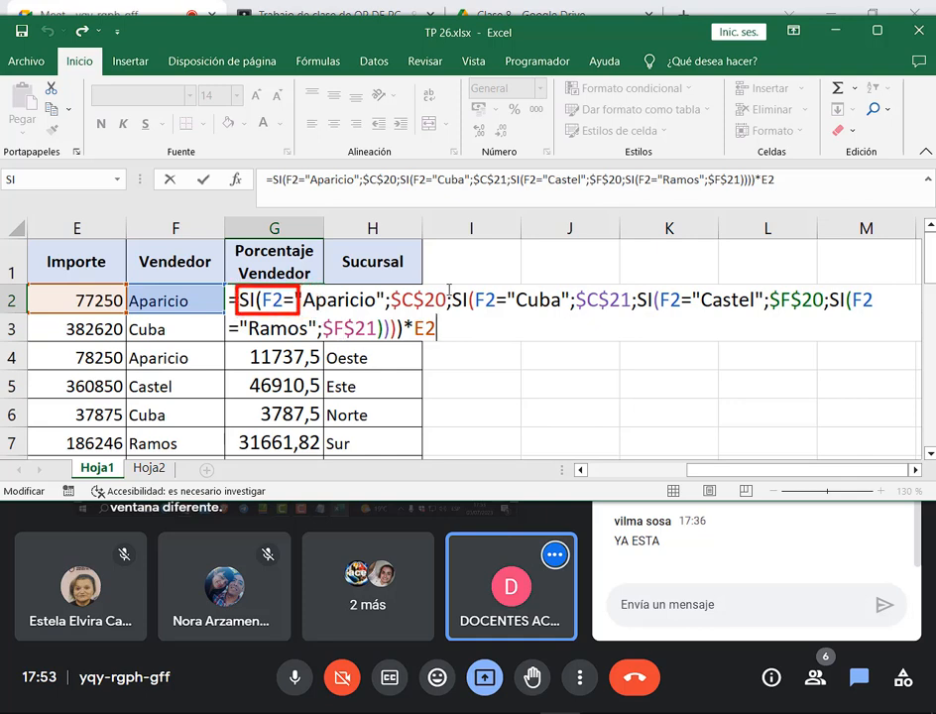
mouse_move(448, 285)
mouse_down()
mouse_move(463, 322)
mouse_move(510, 315)
mouse_up()
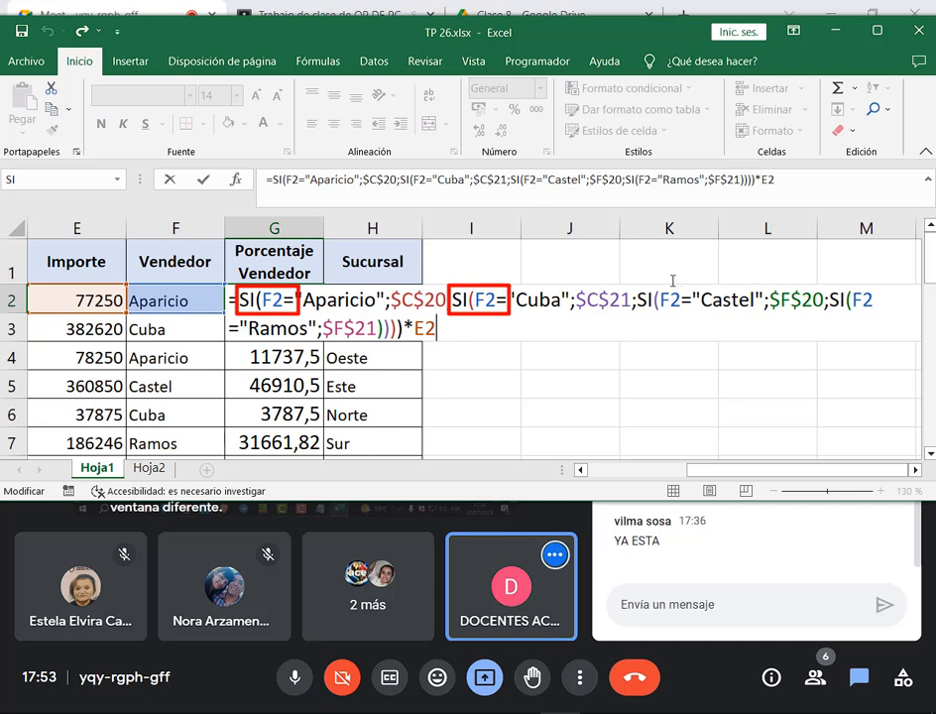
drag(656, 283, 697, 318)
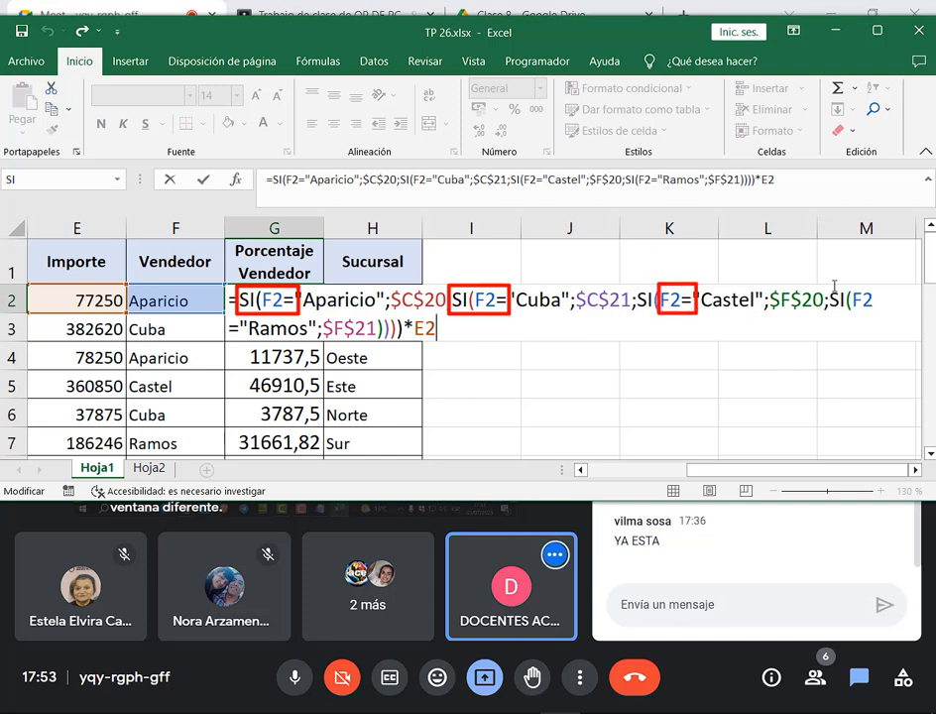
mouse_move(825, 284)
mouse_down()
mouse_move(850, 310)
mouse_move(879, 325)
mouse_move(885, 317)
mouse_up()
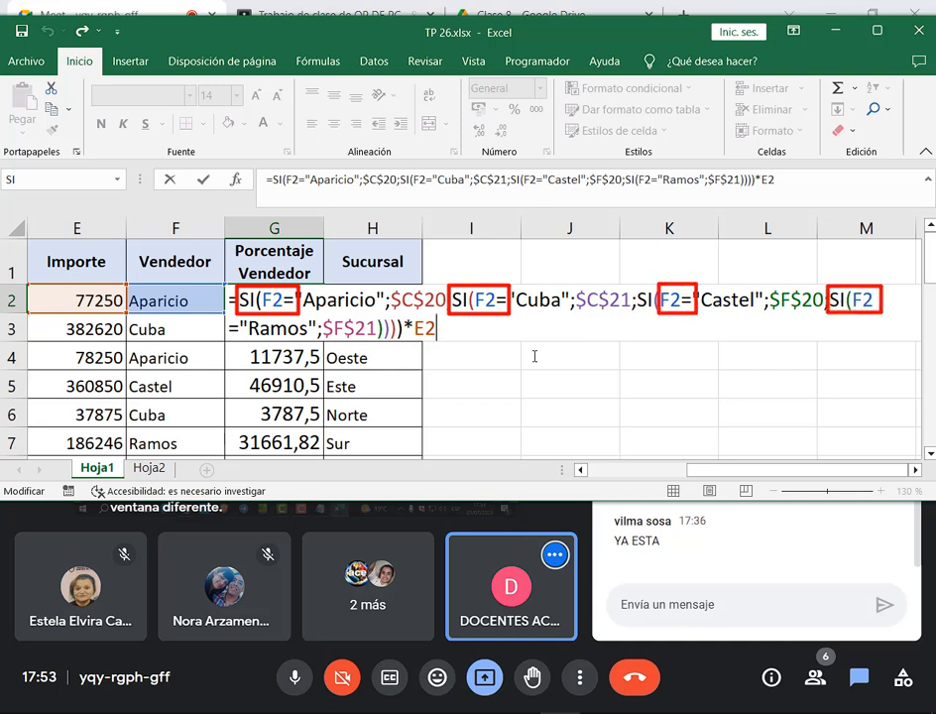
key(Escape)
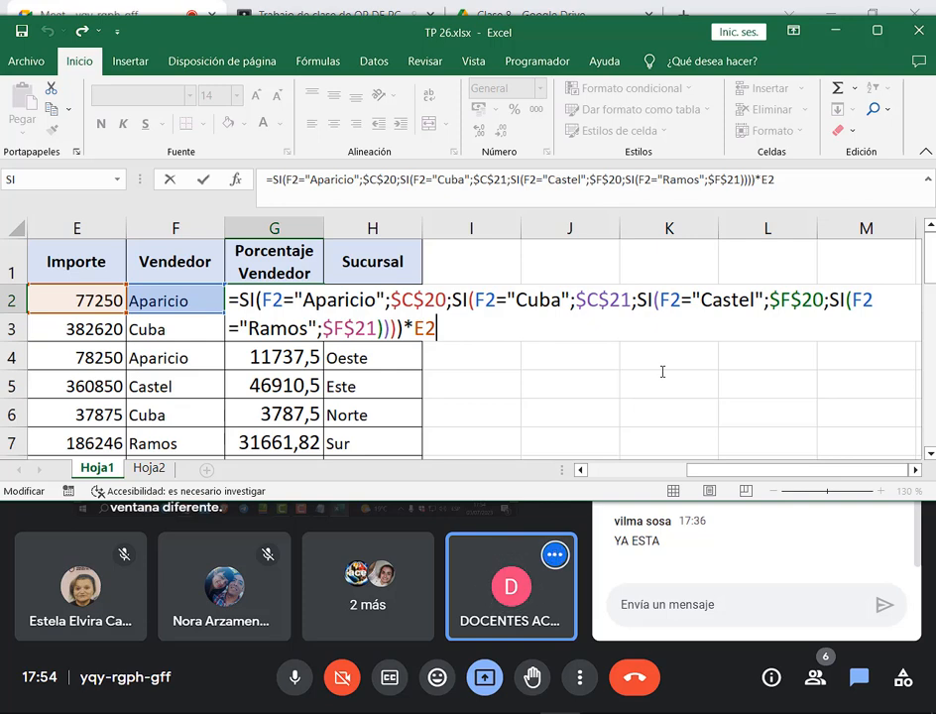
key(Return)
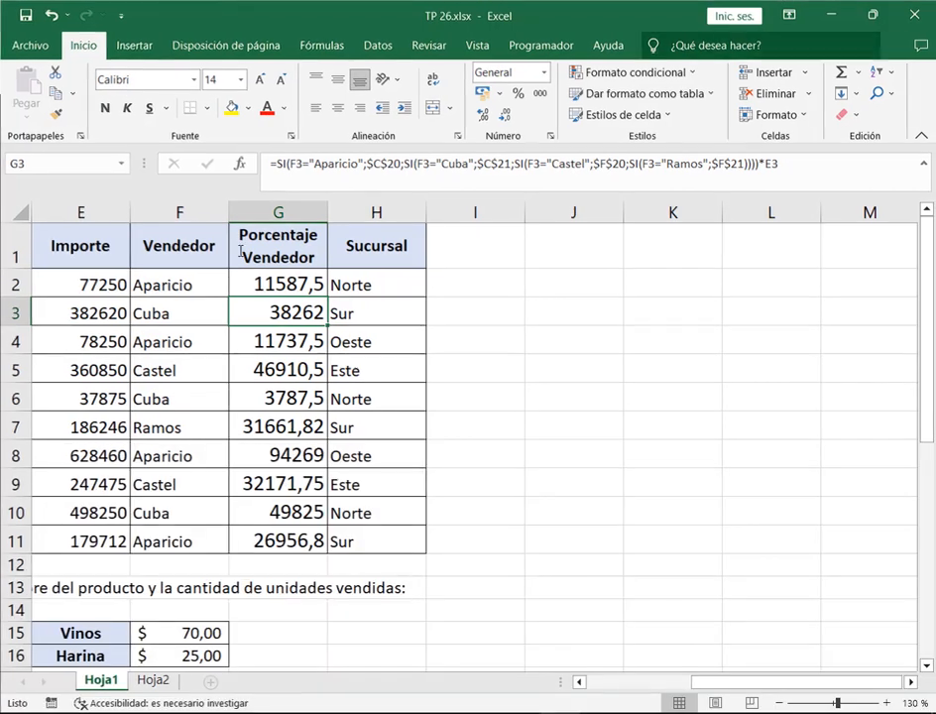
Apply the $ Español (Argentina) accounting format to the Porcentaje Vendedor values in G2:G11.
double_click(644, 26)
drag(699, 682, 584, 683)
drag(80, 246, 744, 557)
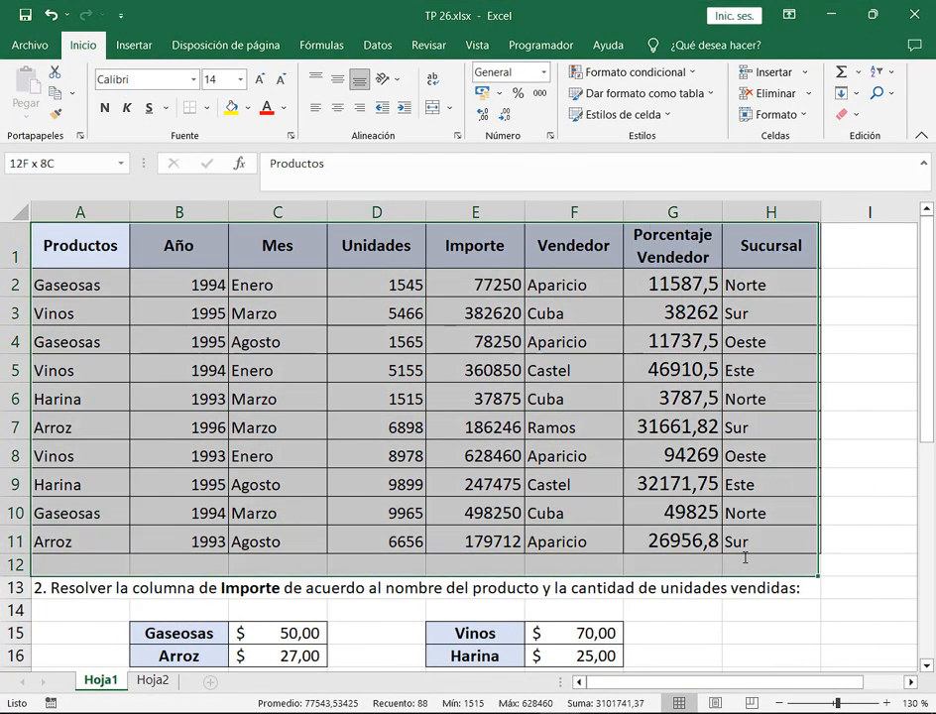
drag(661, 284, 684, 541)
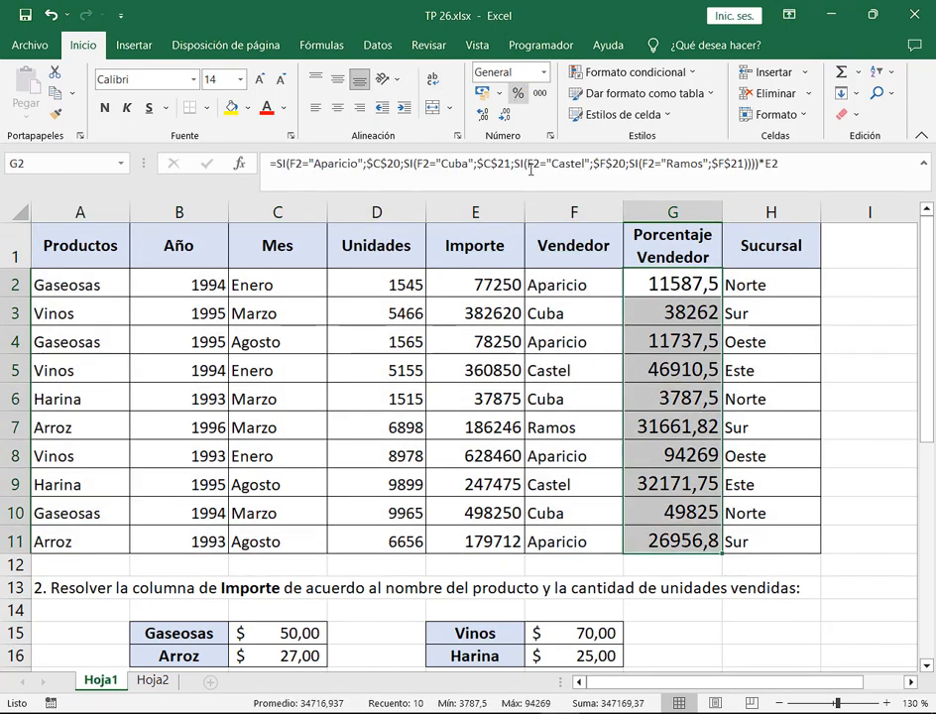
click(498, 93)
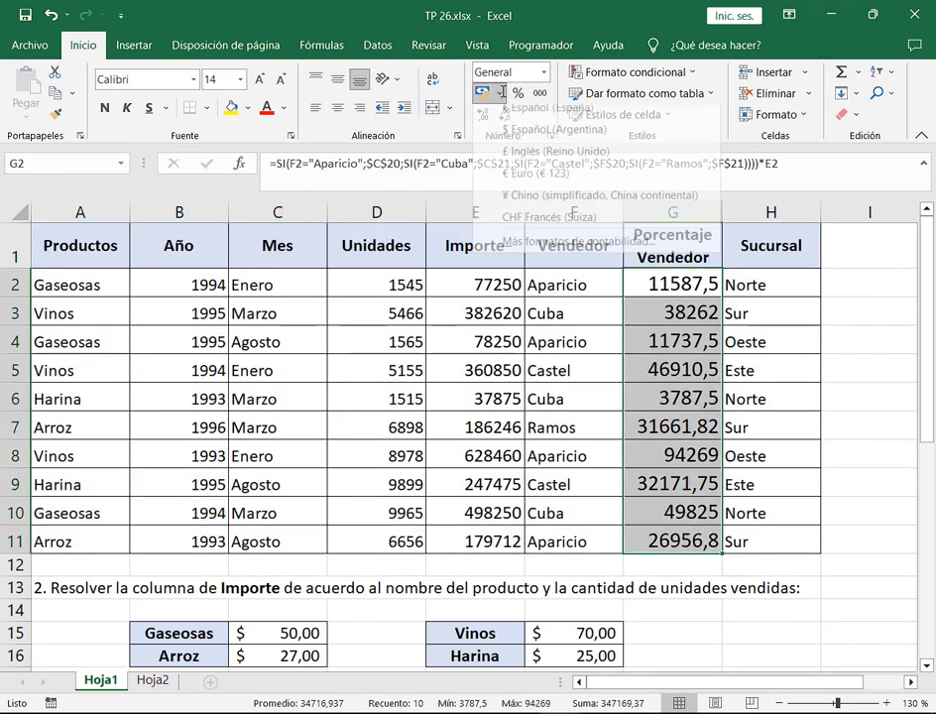
click(541, 136)
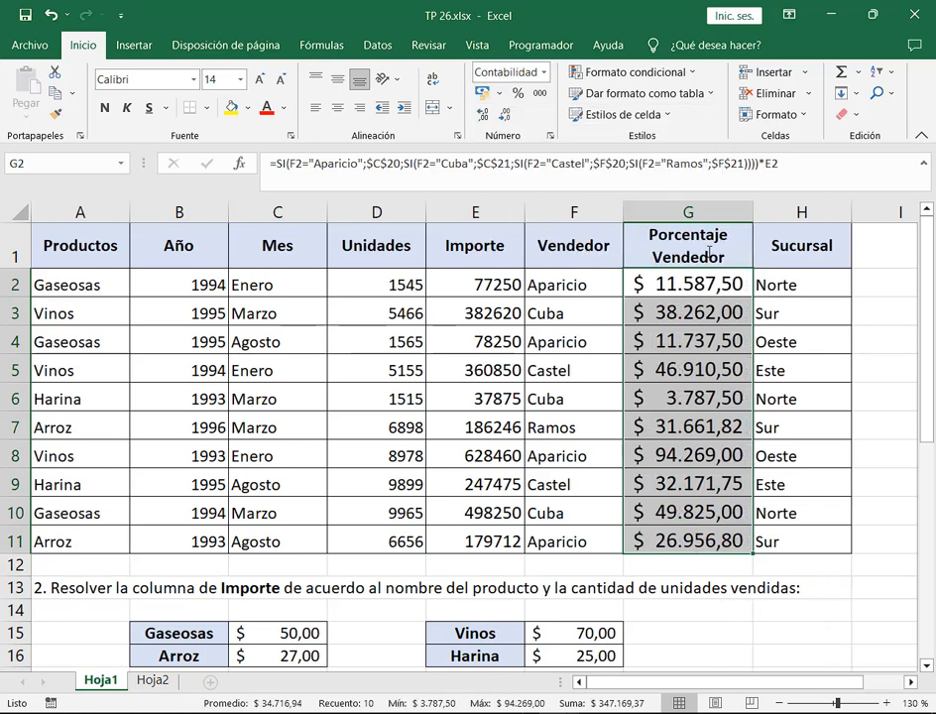
Apply the $ Español (Argentina) accounting format to the Importe values in E2:E11 and reduce their font size to 10.
drag(475, 284, 474, 541)
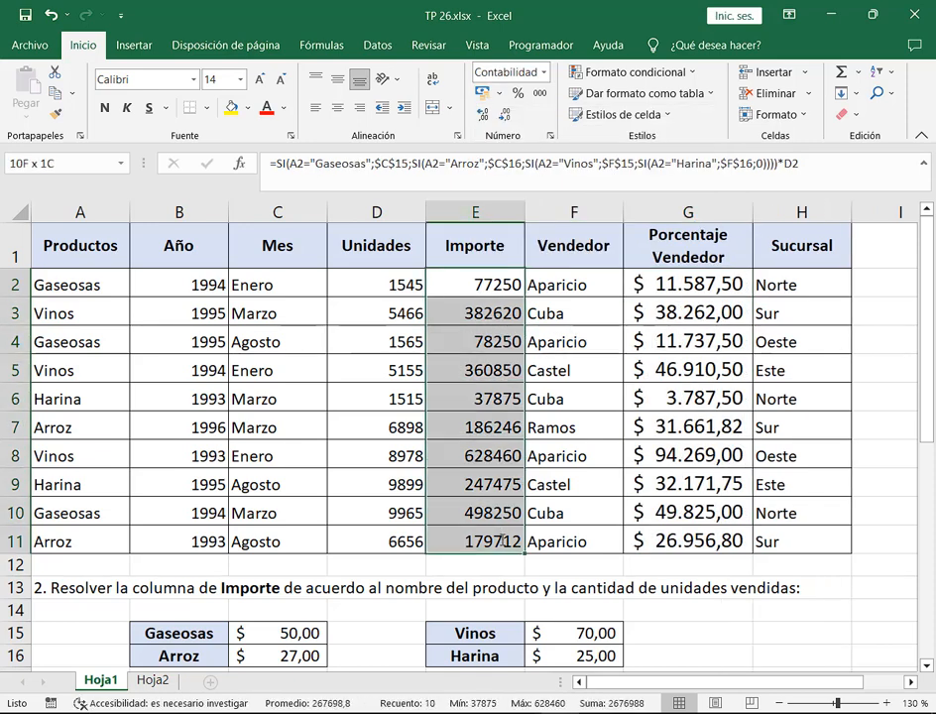
click(499, 94)
click(541, 136)
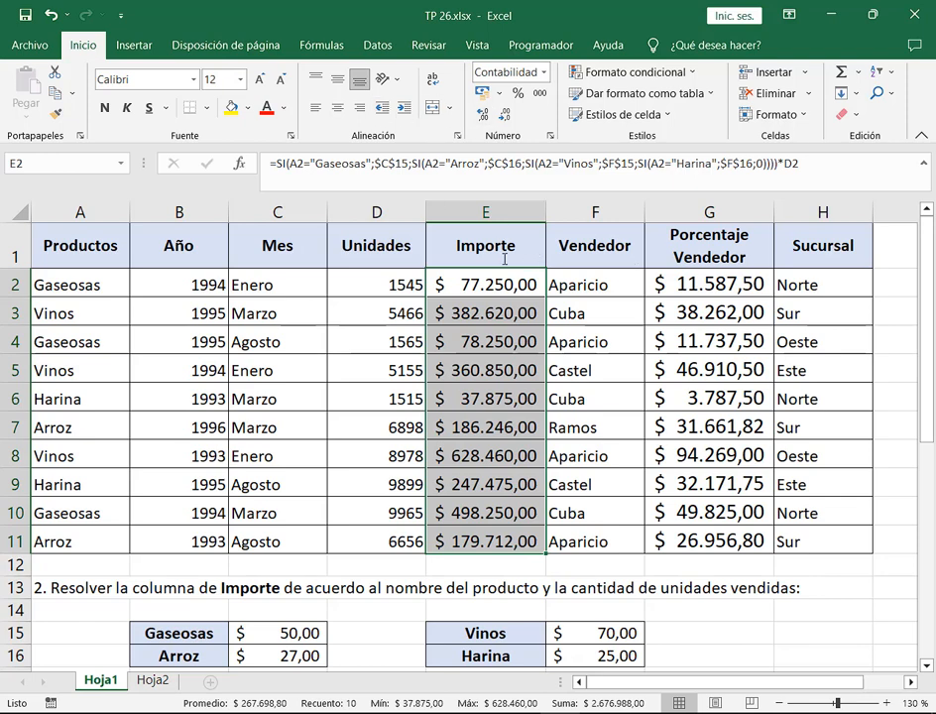
click(281, 79)
click(280, 78)
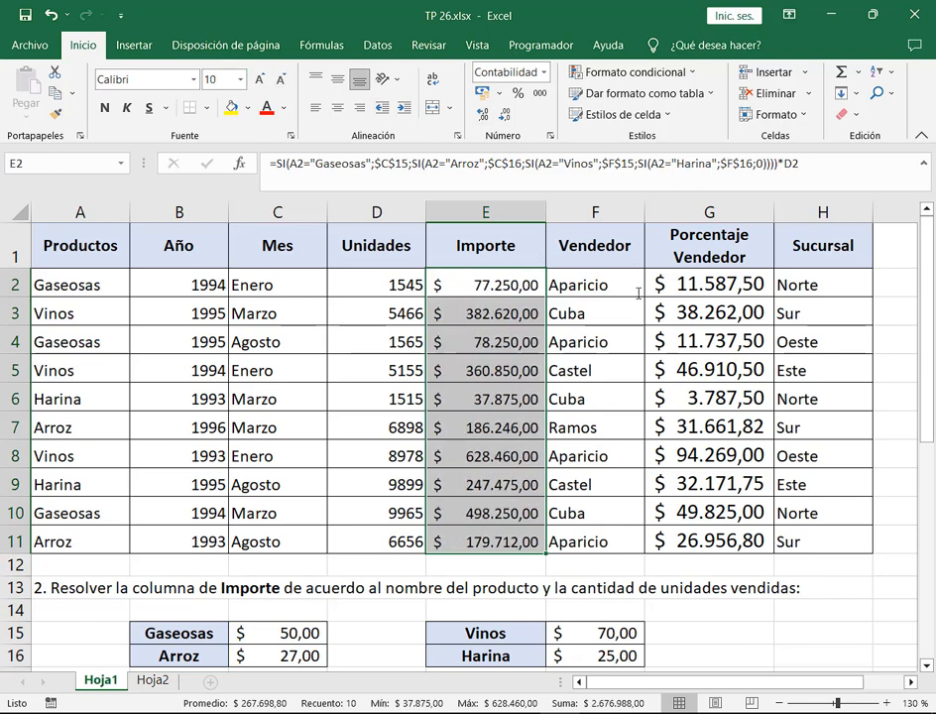
Reduce the font size of the Porcentaje Vendedor values in G2:G11 to 10.
drag(674, 284, 693, 541)
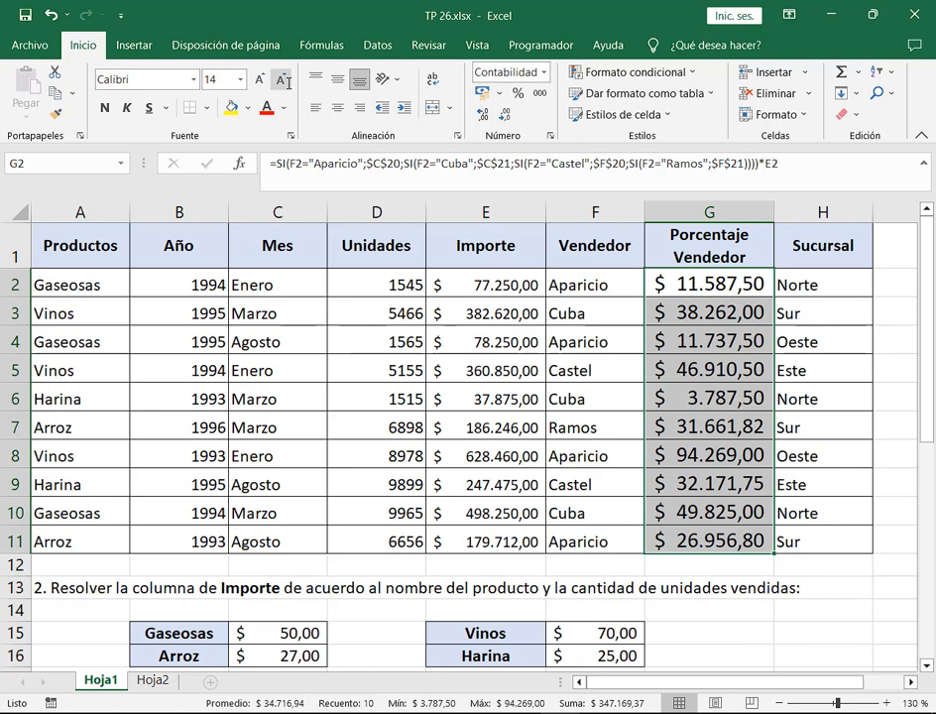
click(284, 81)
click(284, 81)
click(285, 82)
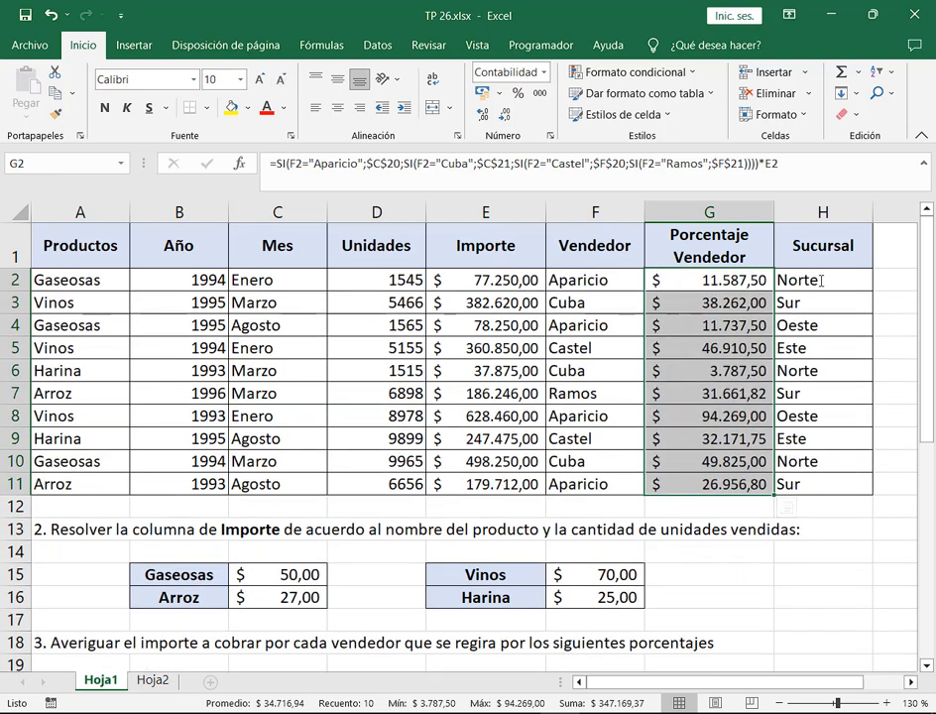
click(820, 281)
click(725, 279)
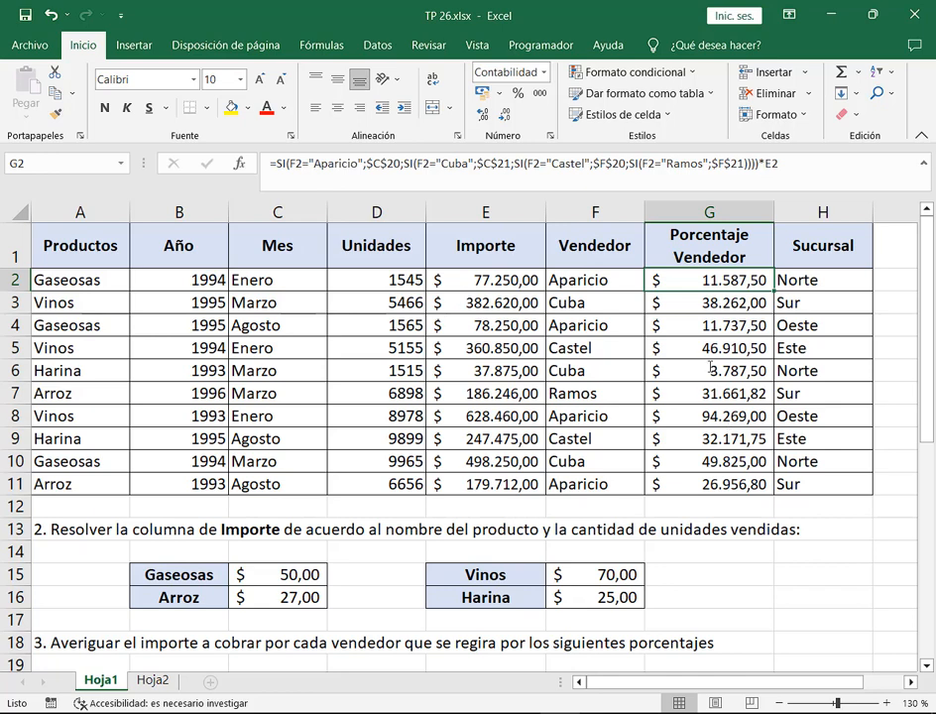
drag(69, 241, 804, 484)
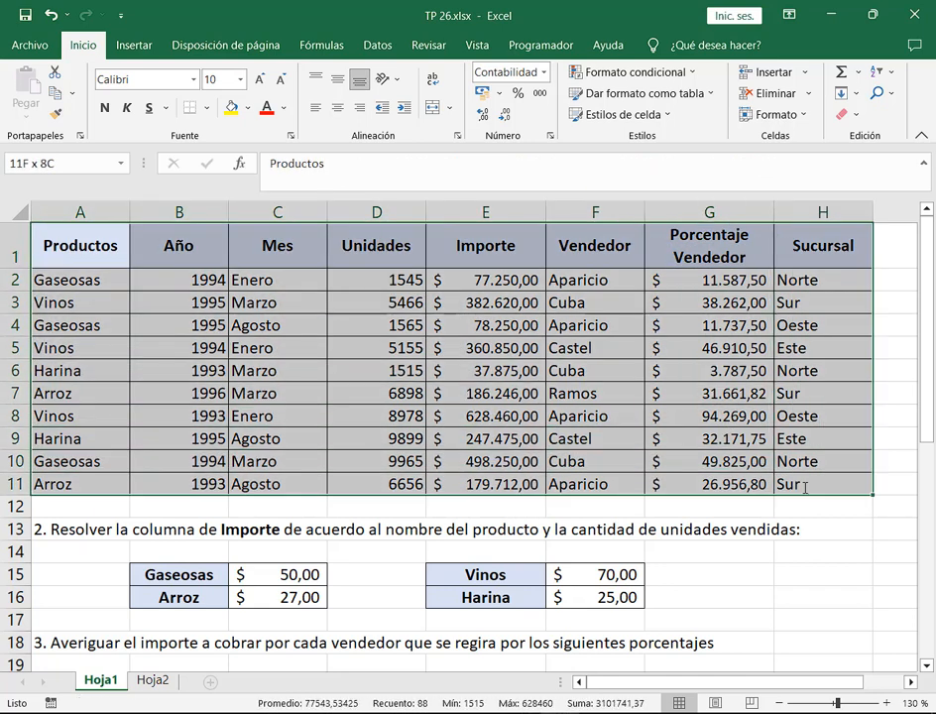
click(377, 415)
click(121, 164)
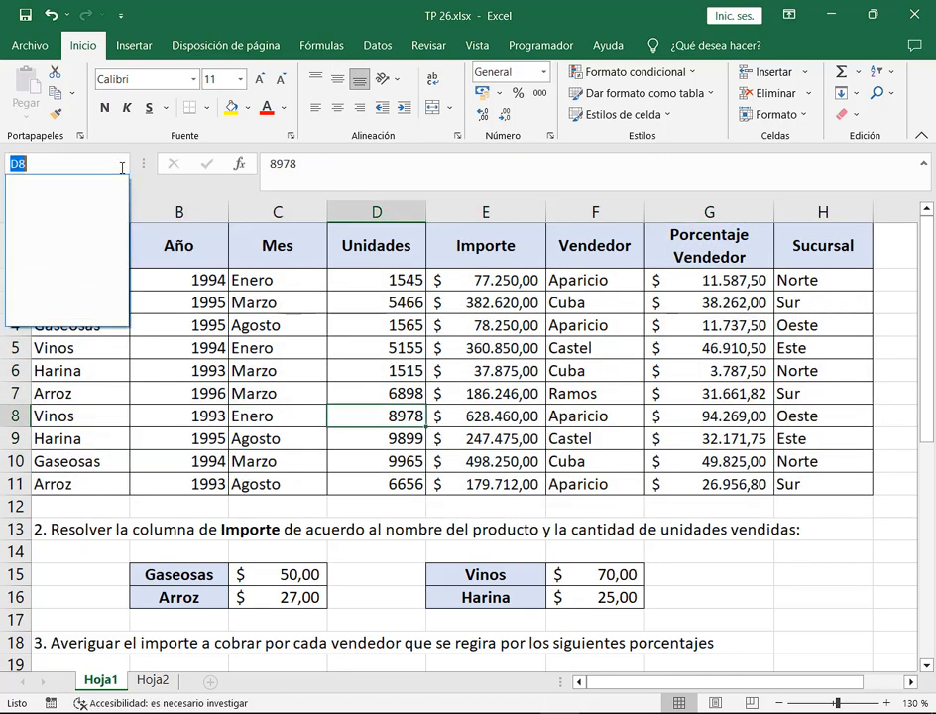
click(311, 416)
click(382, 333)
Review exercises 4, 5 and 6 on Hoja1, marking the Contar.si and Sumar.si product tables and the 3D column chart task.
scroll(380, 327, down, 4)
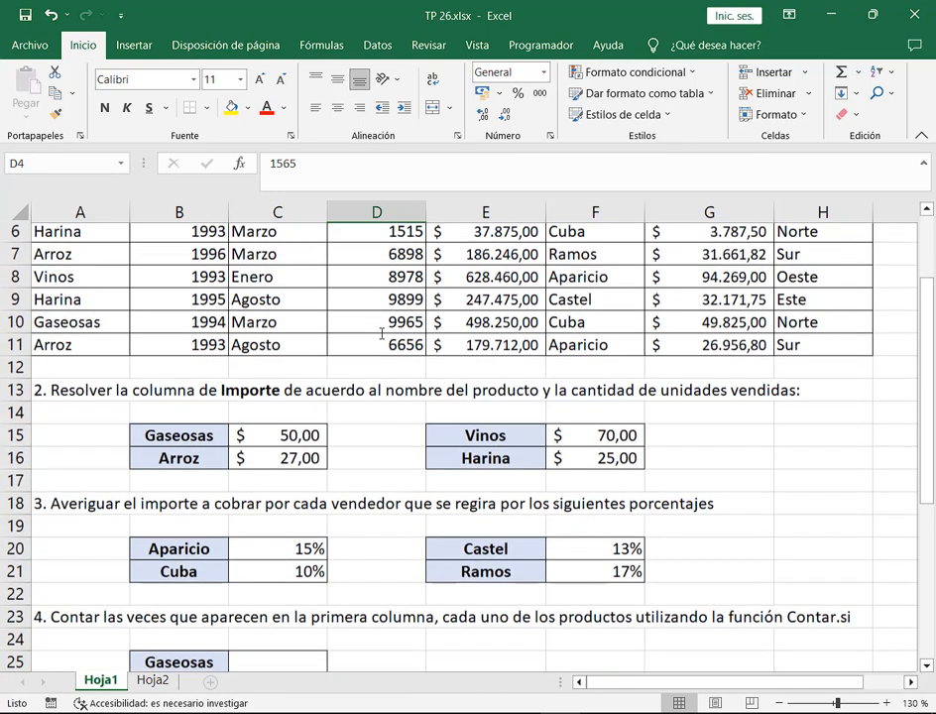
scroll(371, 333, down, 3)
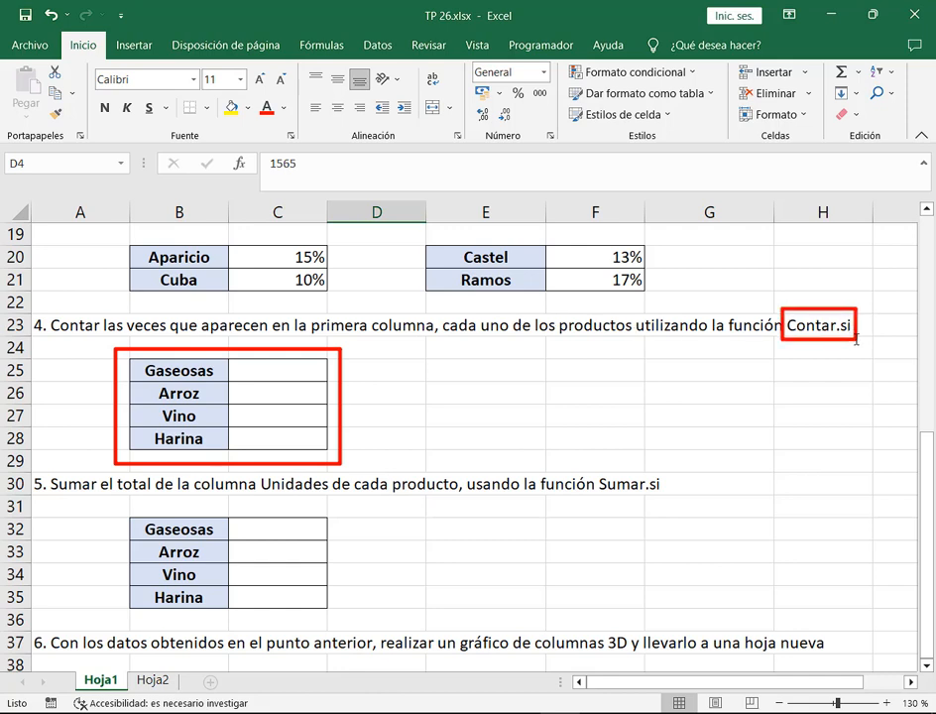
scroll(402, 492, down, 1)
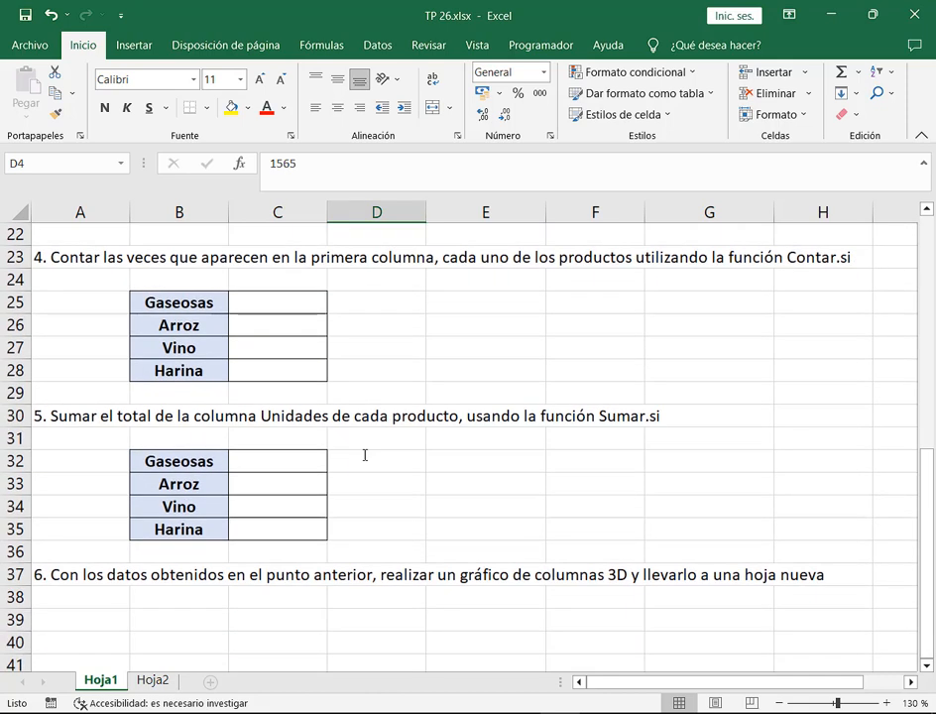
drag(122, 441, 354, 553)
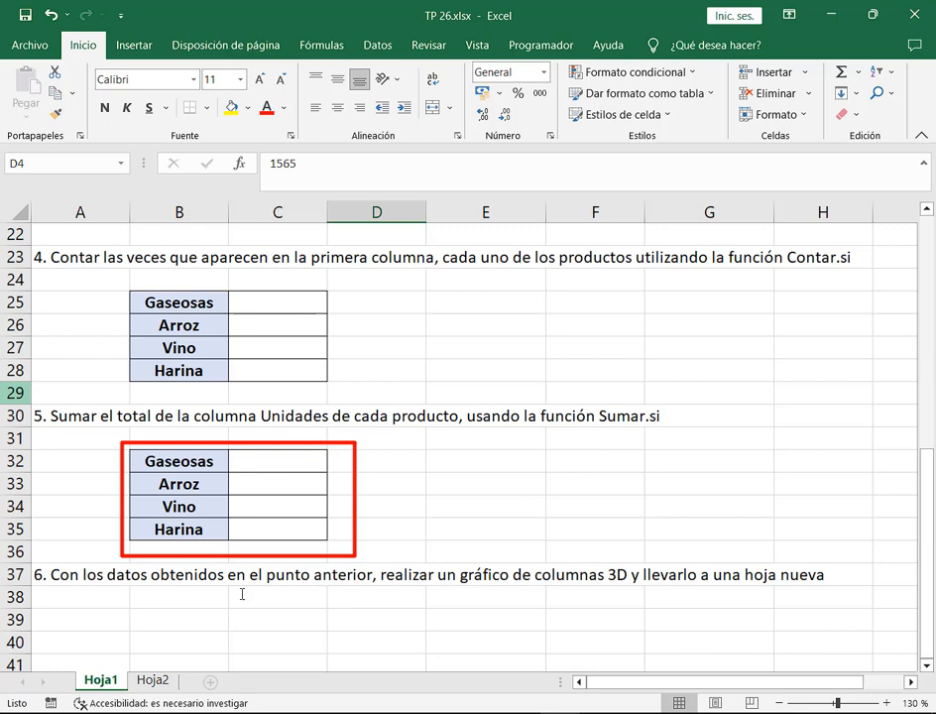
key(Escape)
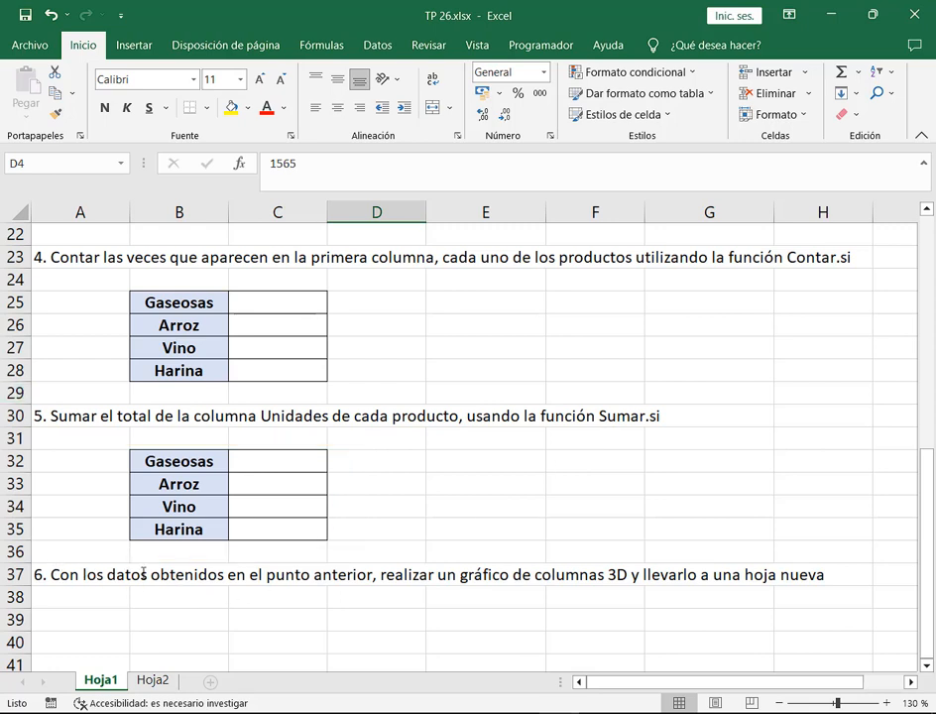
mouse_move(33, 438)
mouse_down()
mouse_move(421, 560)
mouse_move(819, 617)
mouse_move(848, 606)
mouse_up()
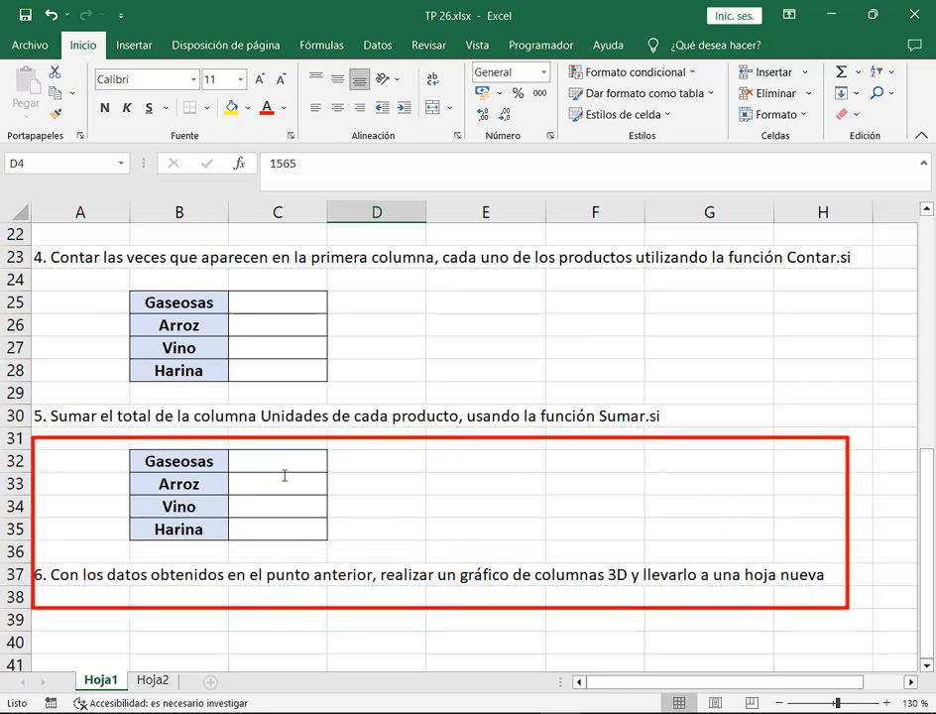
drag(445, 449, 342, 472)
key(ctrl+z)
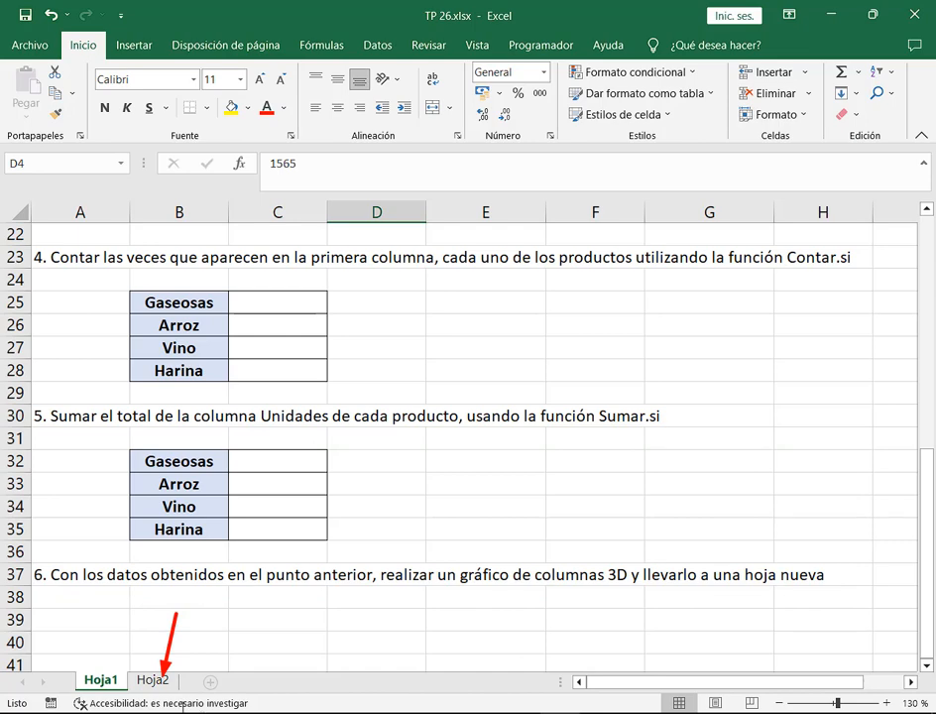
Compare the remaining exercises on Hoja1 and Hoja2, then show Hoja2 at 120 % zoom.
click(155, 679)
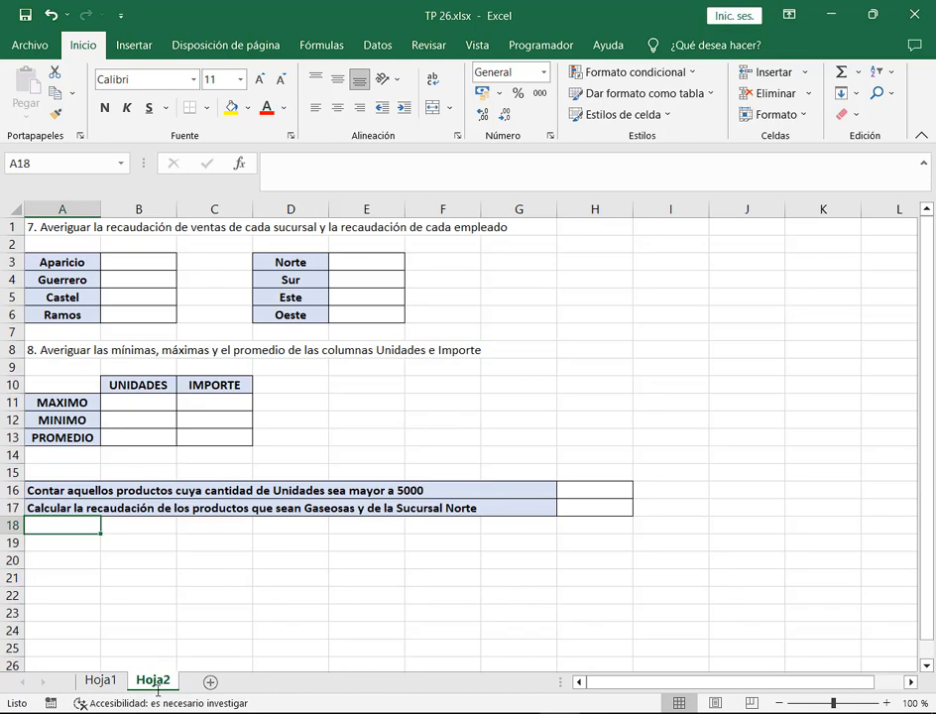
click(131, 224)
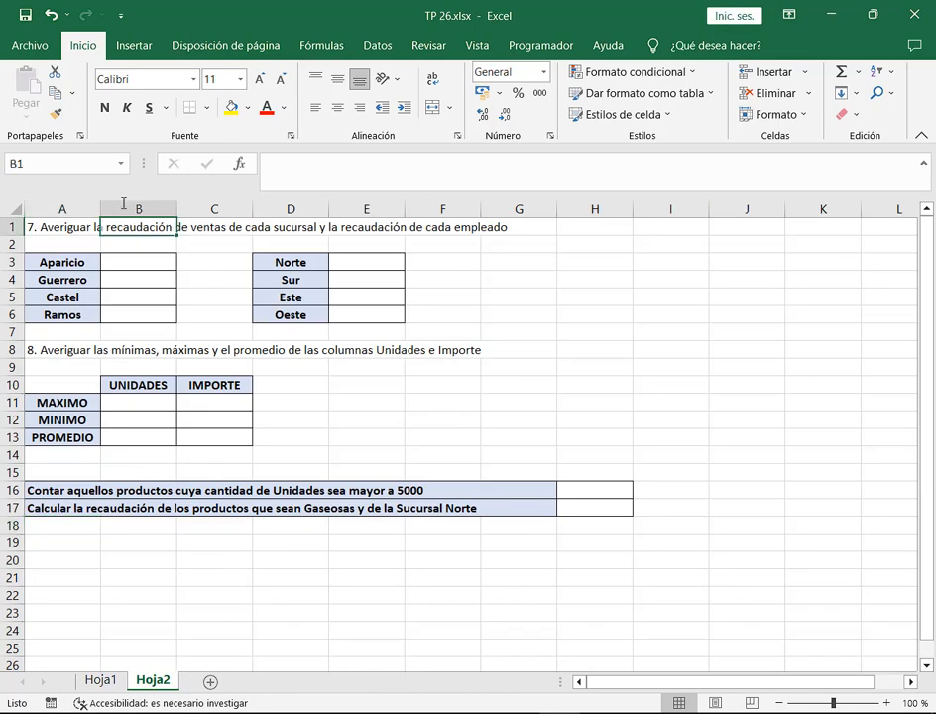
click(100, 680)
scroll(533, 489, up, 3)
scroll(559, 308, down, 2)
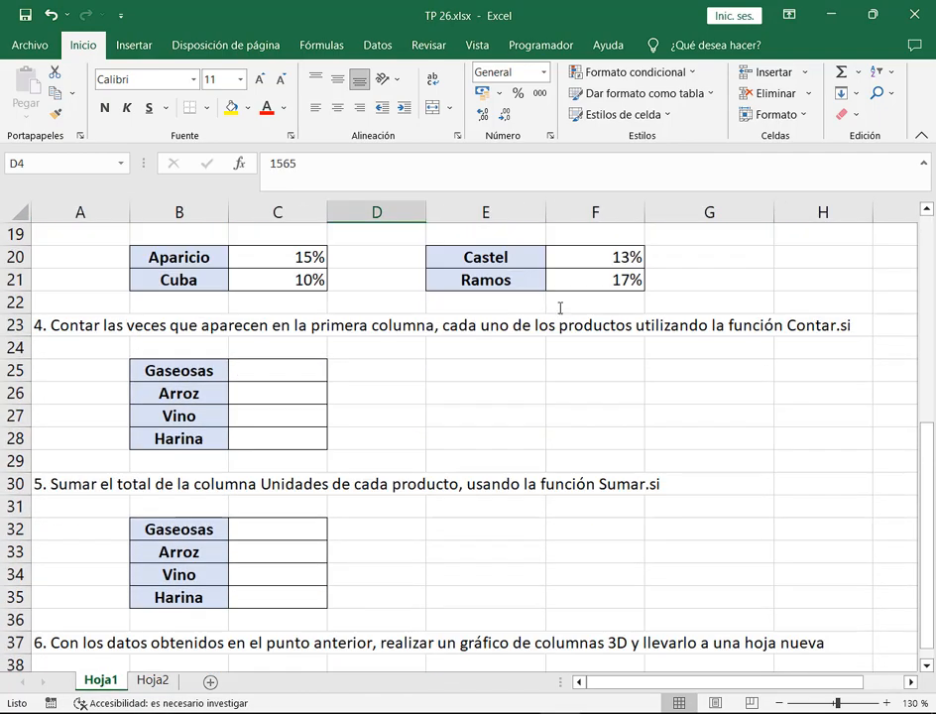
click(153, 678)
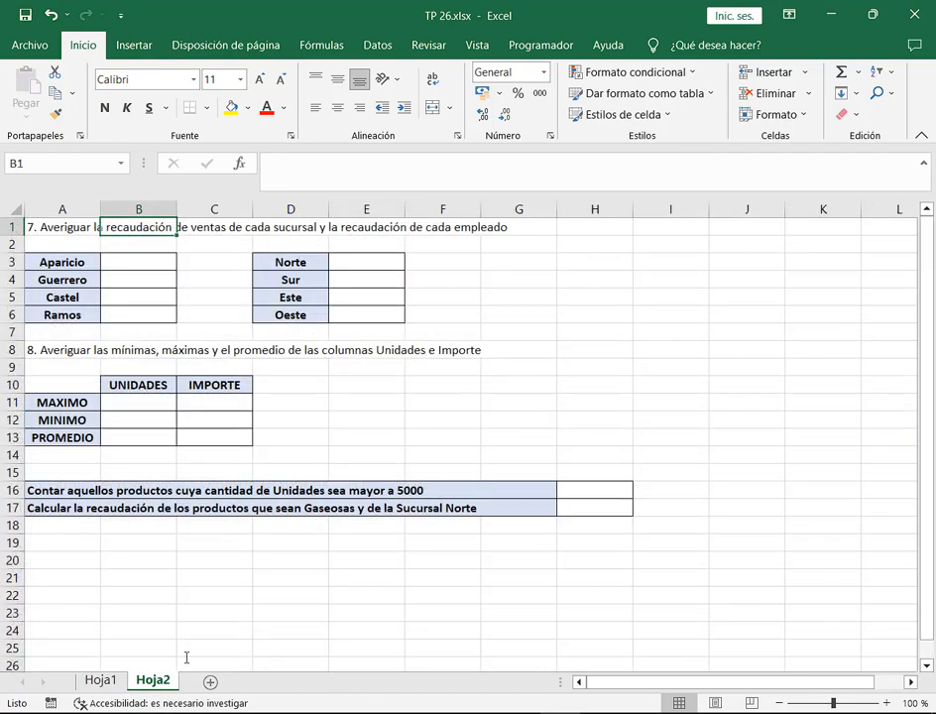
click(77, 229)
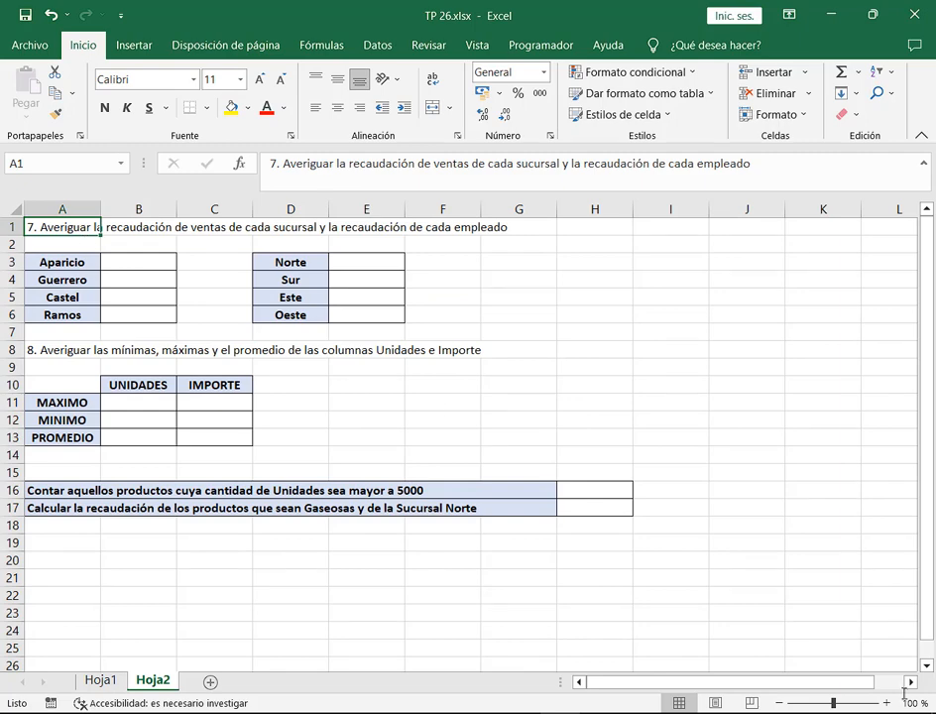
click(887, 703)
click(887, 703)
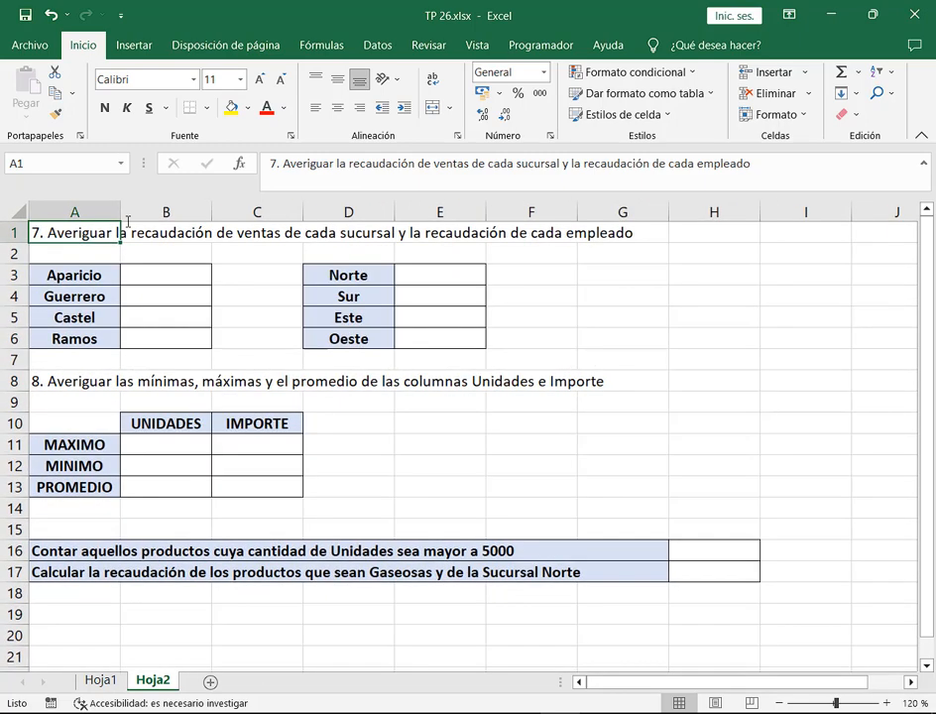
click(257, 656)
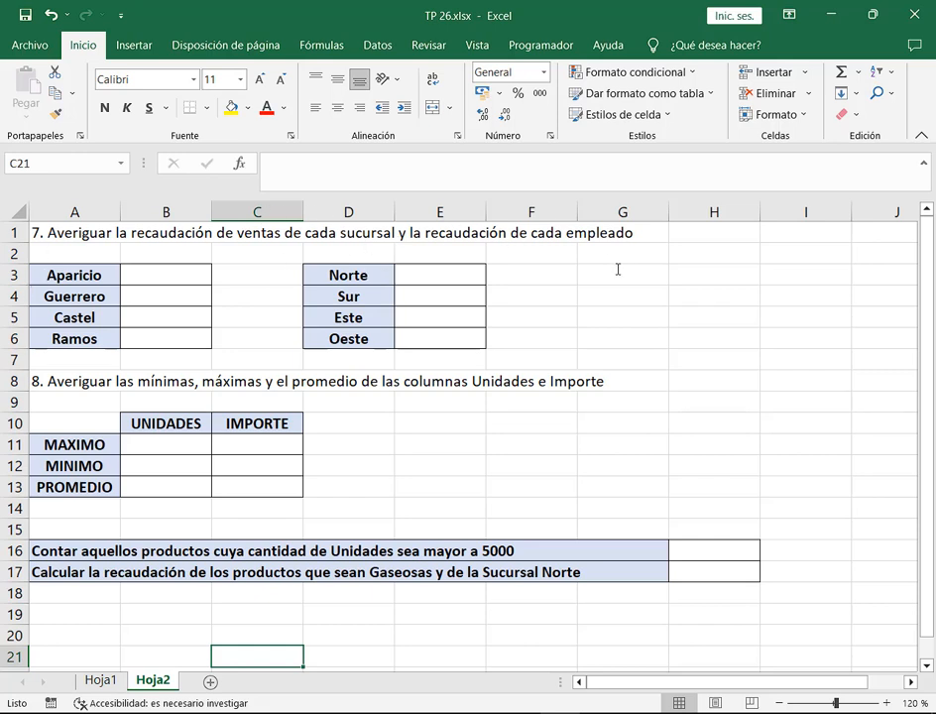
Examine the Hoja2 tasks, marking exercise 7, the Unidades and Importe statistics in exercise 8, and the two questions in rows 16 and 17.
mouse_move(23, 251)
mouse_down()
mouse_move(407, 294)
mouse_move(519, 358)
mouse_up()
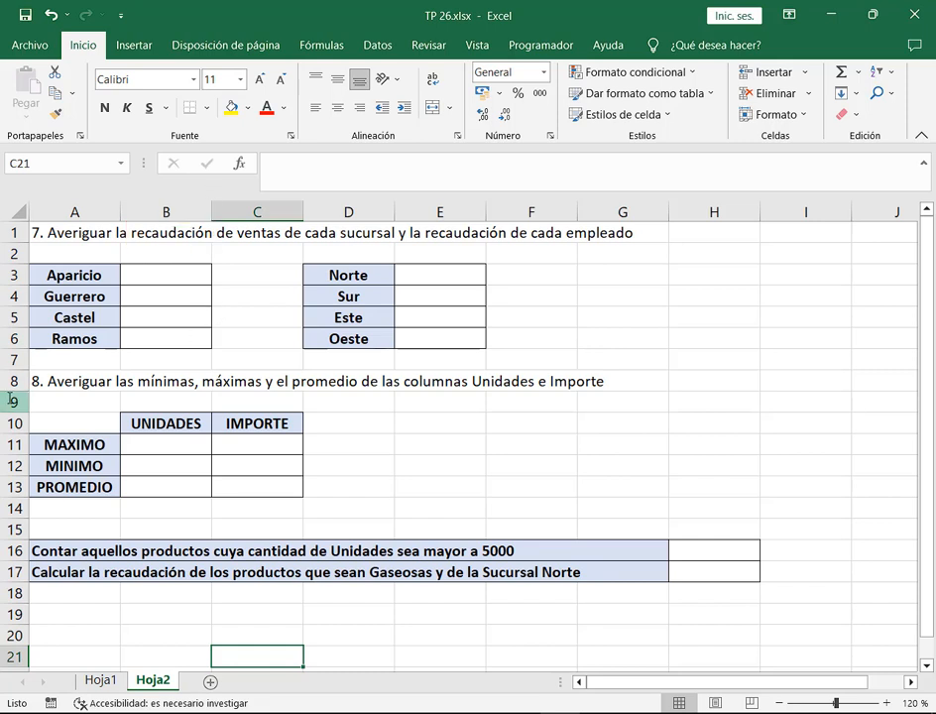
drag(24, 368, 614, 507)
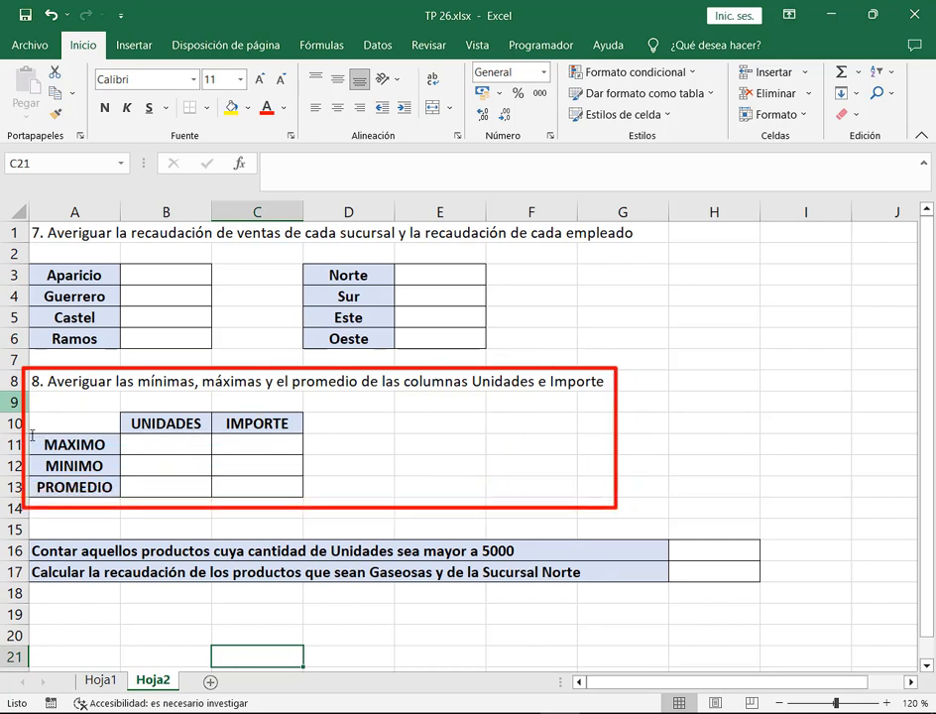
drag(31, 434, 118, 496)
key(ctrl+z)
key(ctrl+z)
mouse_move(31, 526)
mouse_down()
mouse_move(783, 612)
mouse_move(764, 601)
mouse_up()
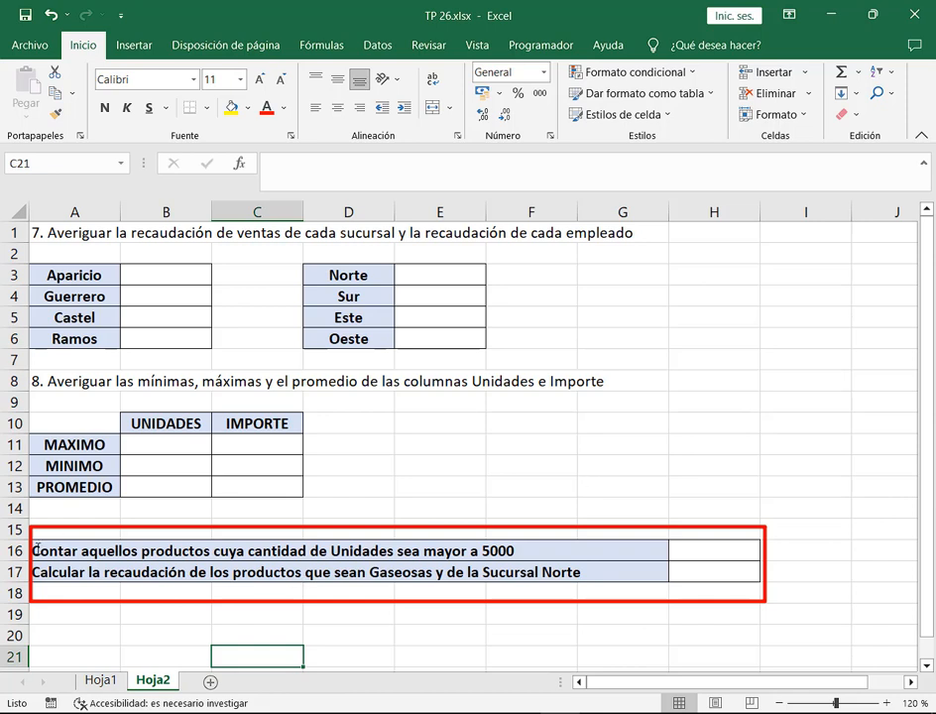
mouse_move(30, 541)
mouse_down()
mouse_move(151, 582)
mouse_move(189, 583)
mouse_up()
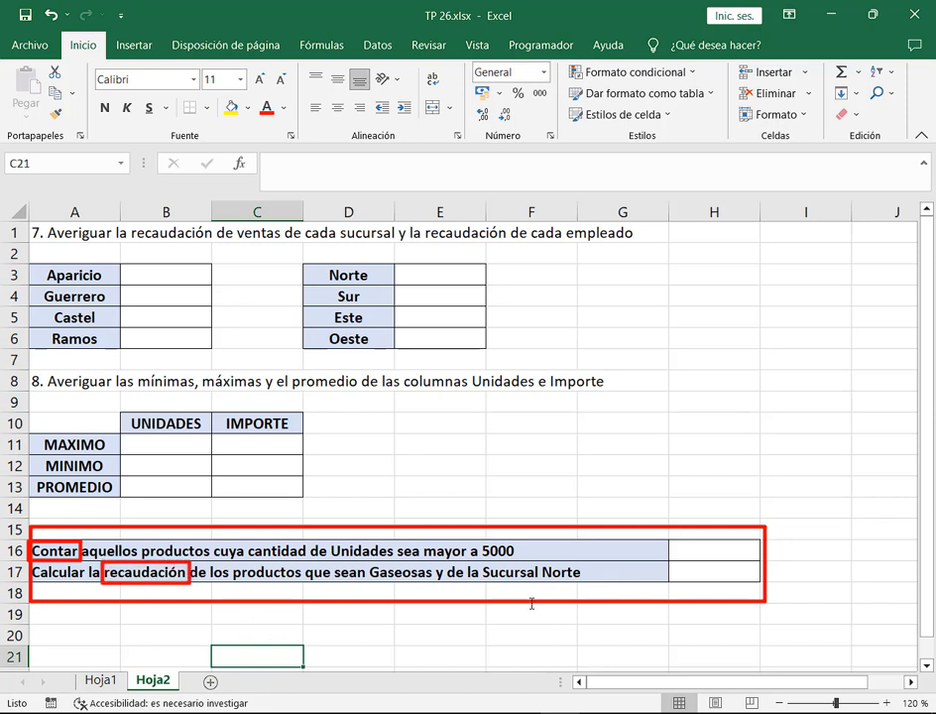
key(Escape)
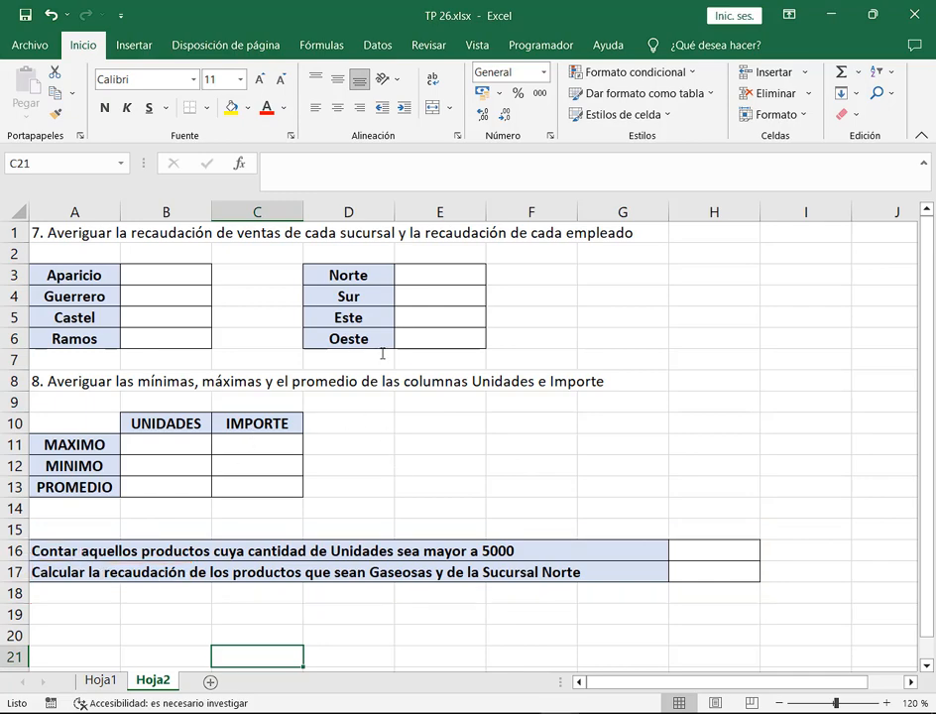